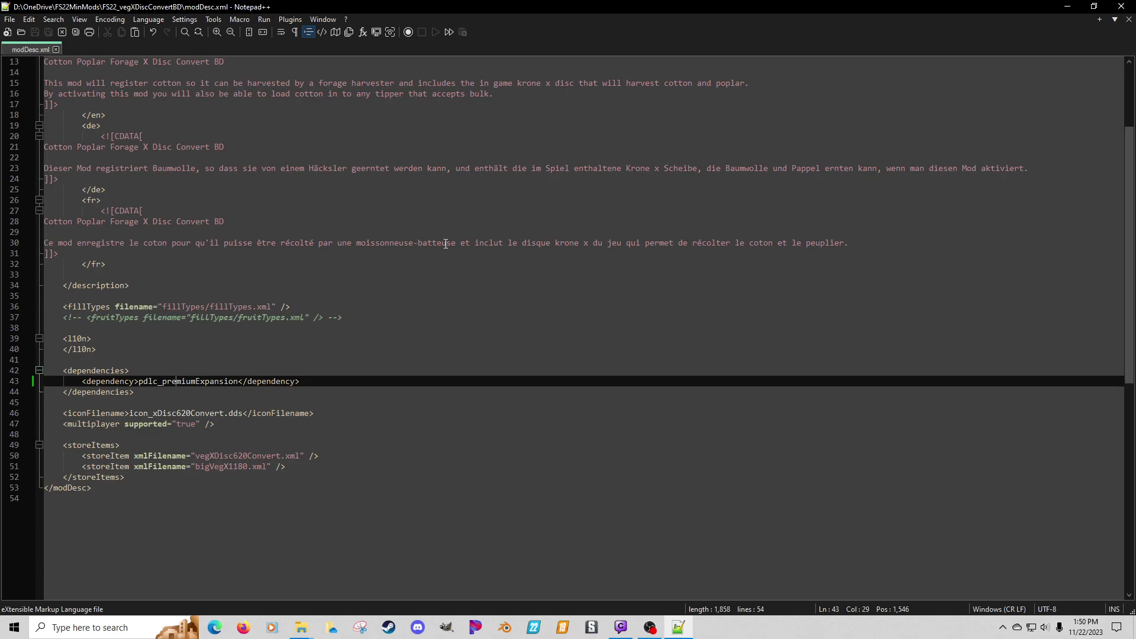
Step: Comment out the three-line dependencies block in modDesc.xml, save the file and close the editor
left_click_drag(138, 394, 2, 376)
key("ctrl+q")
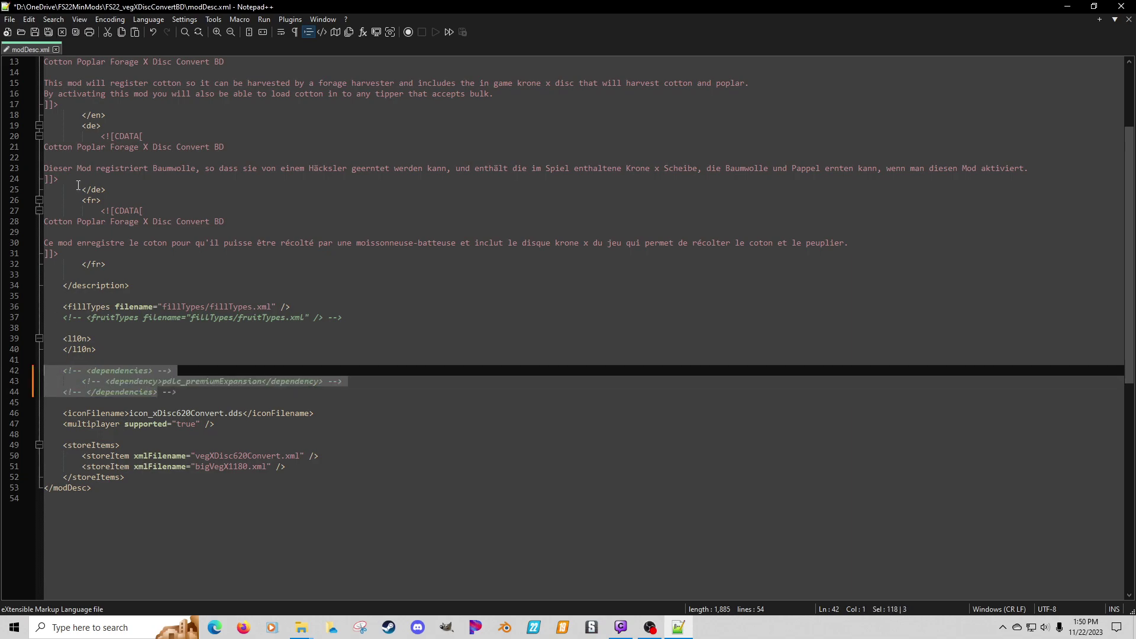
left_click(1128, 19)
left_click(1128, 6)
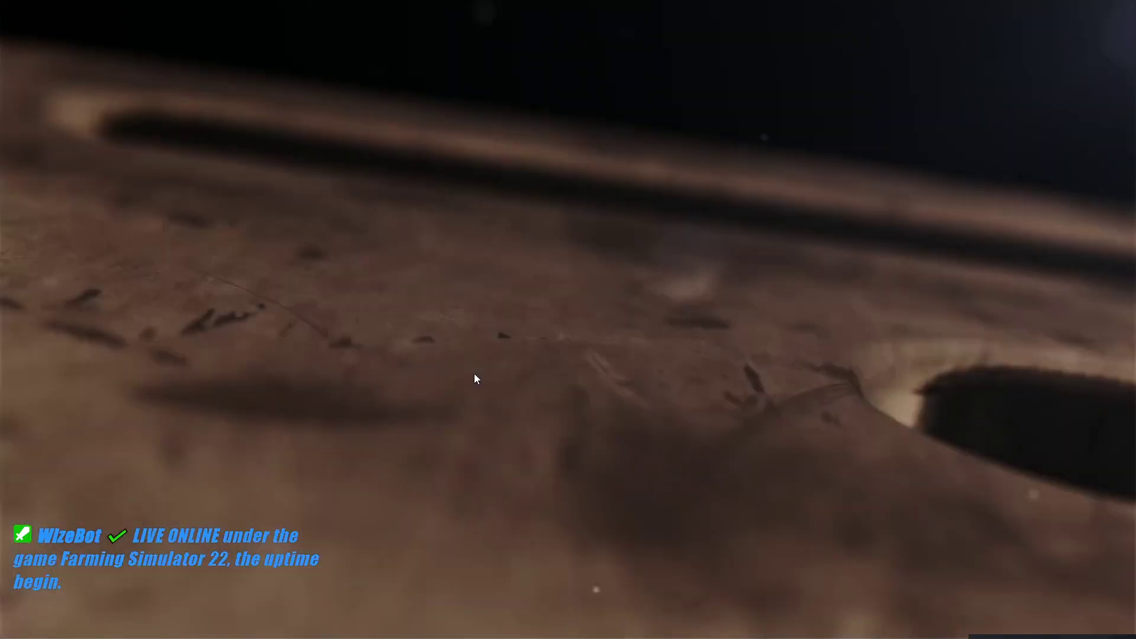
Step: In Farming Simulator 22, load game save 2 on Elmcreek with all listed mods kept selected and start playing
left_click(478, 390)
left_click(106, 382)
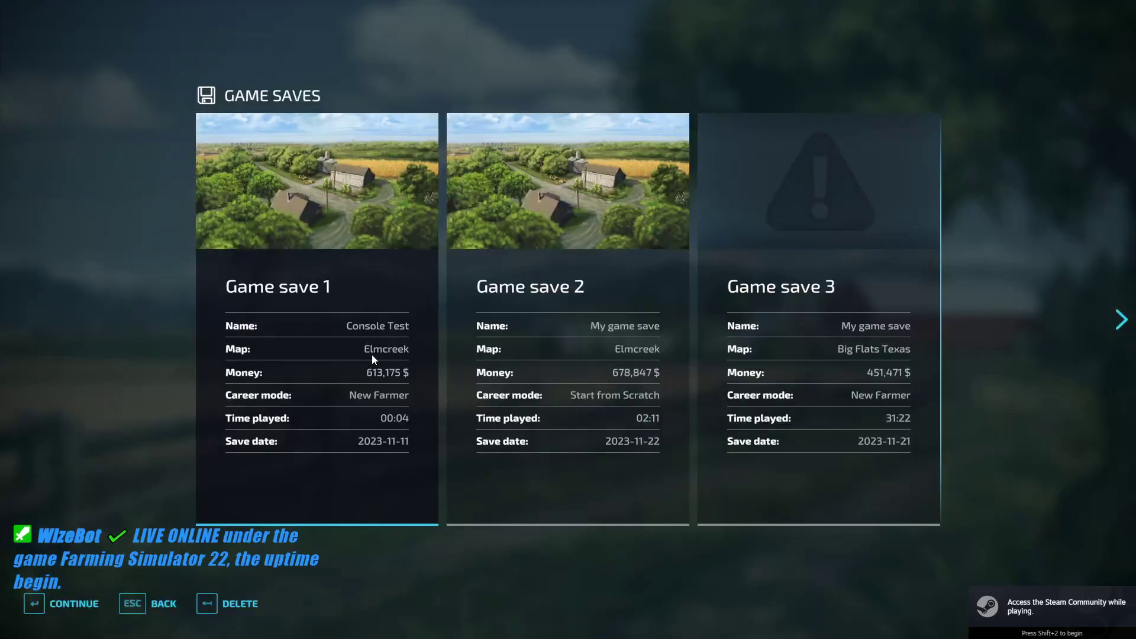
left_click(535, 332)
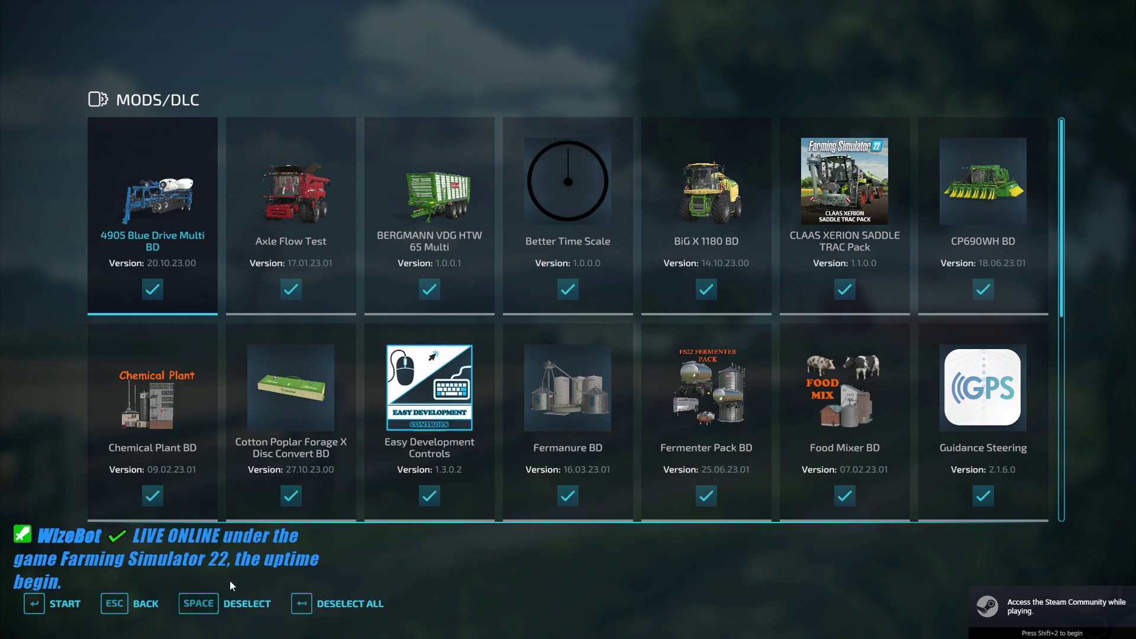
left_click(48, 609)
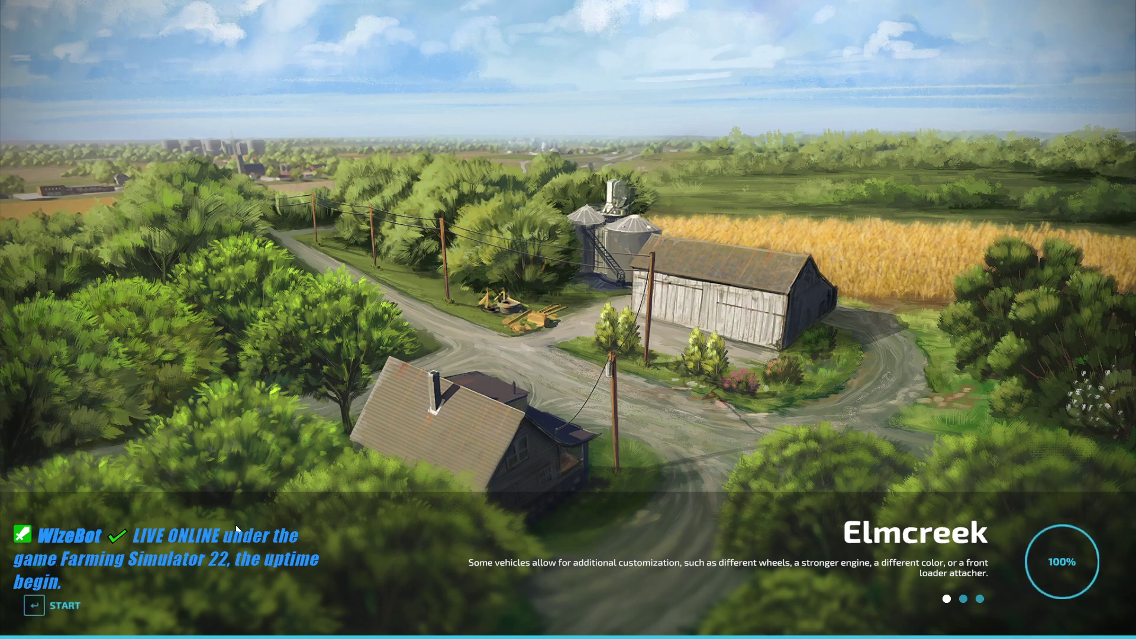
key("Return")
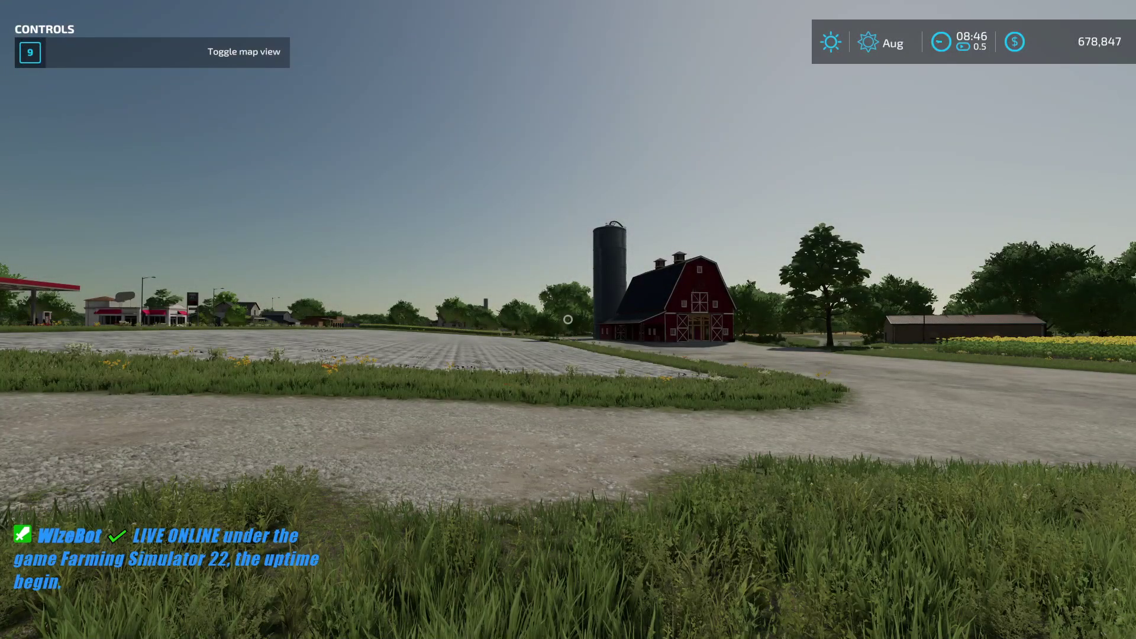
Step: Enter the Dewulf harvester and examine the Vegetable Technology vehicles in the shop
key("Tab")
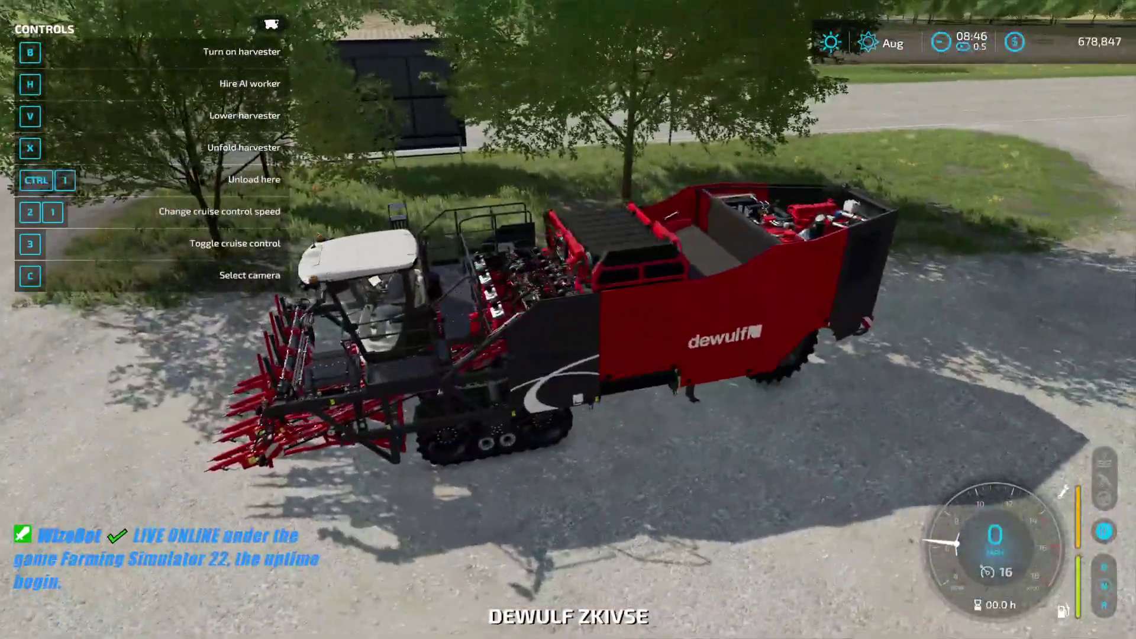
key("p")
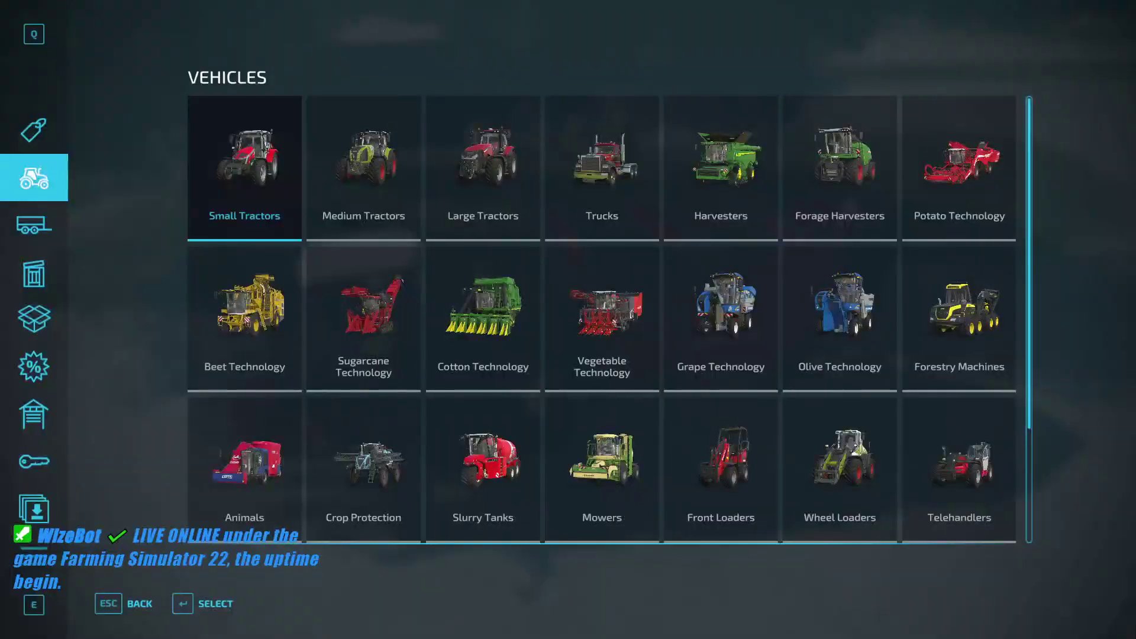
left_click(584, 326)
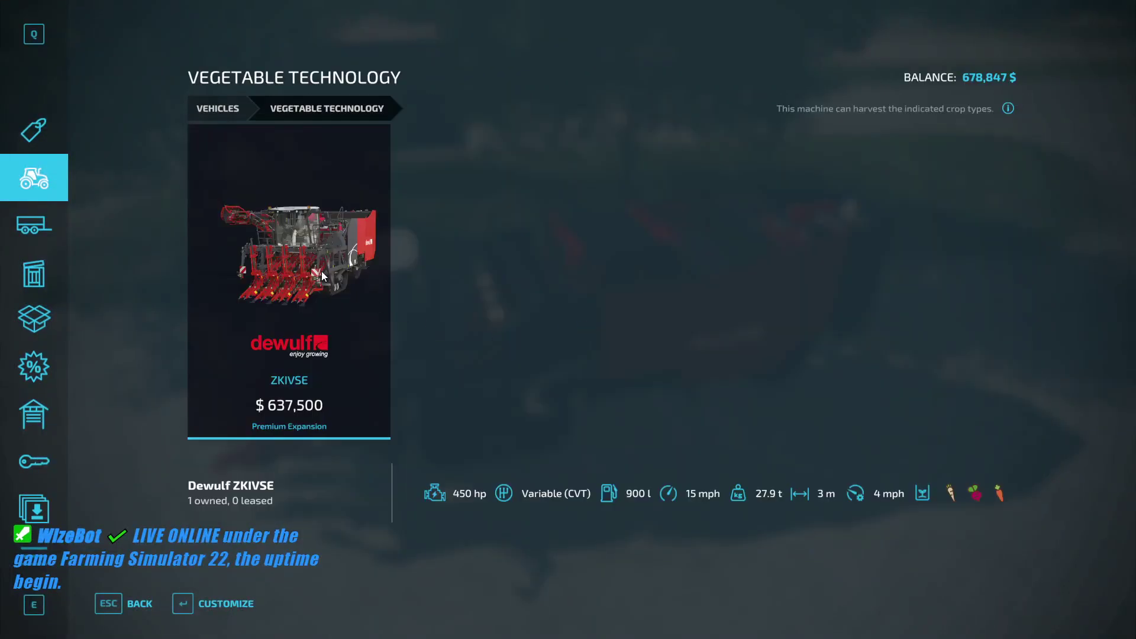
Step: Close Farming Simulator 22 from the desktop and close the FS22_vegXDiscConvertBD folder window
key("super")
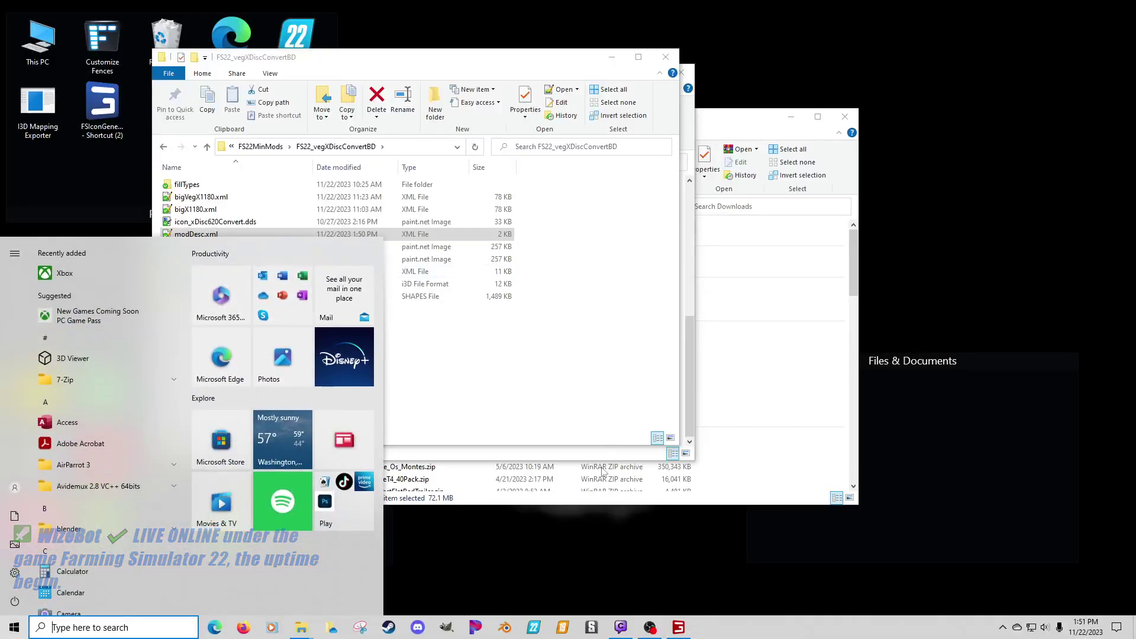
right_click(679, 627)
left_click(661, 609)
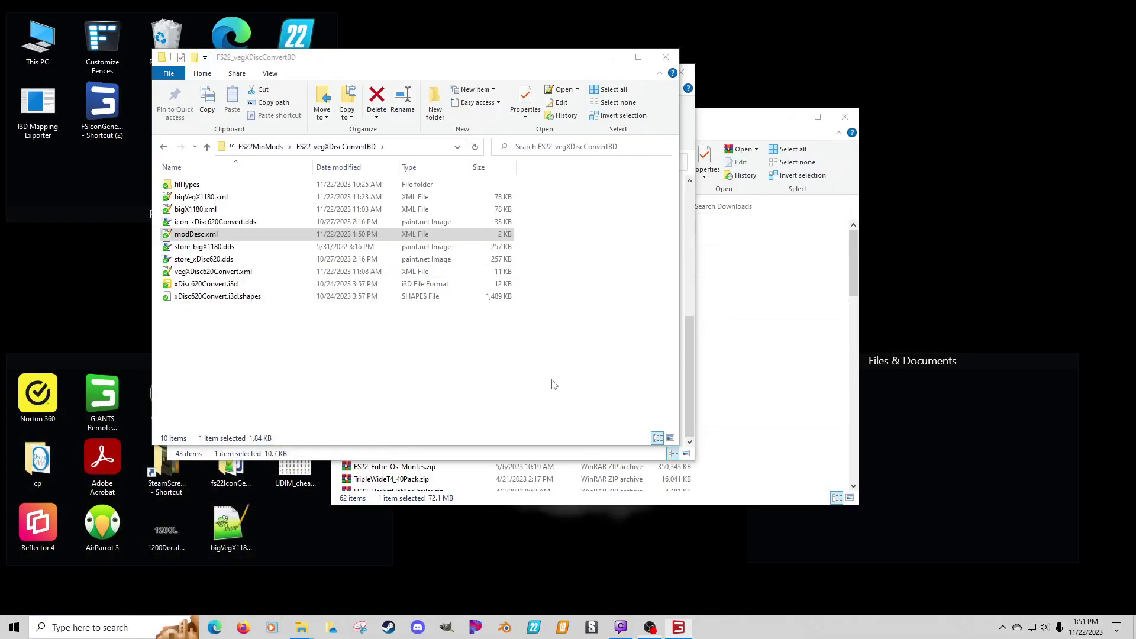
left_click(667, 57)
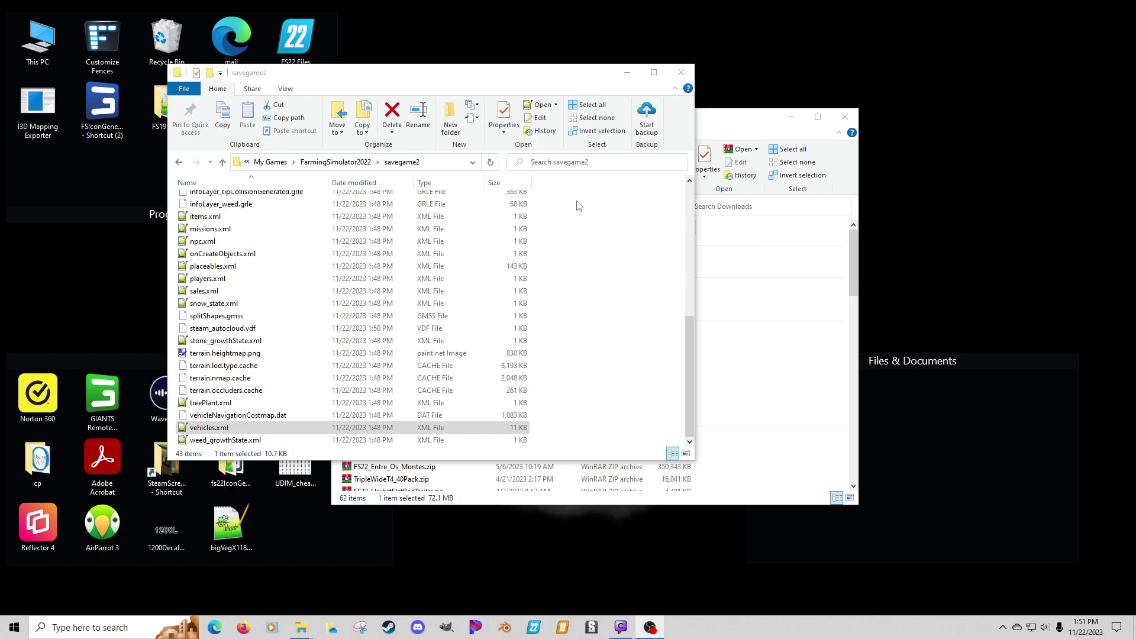
Step: Open vehicles.xml from the savegame2 folder inside FarmingSimulator2022 in Notepad++
left_click(334, 162)
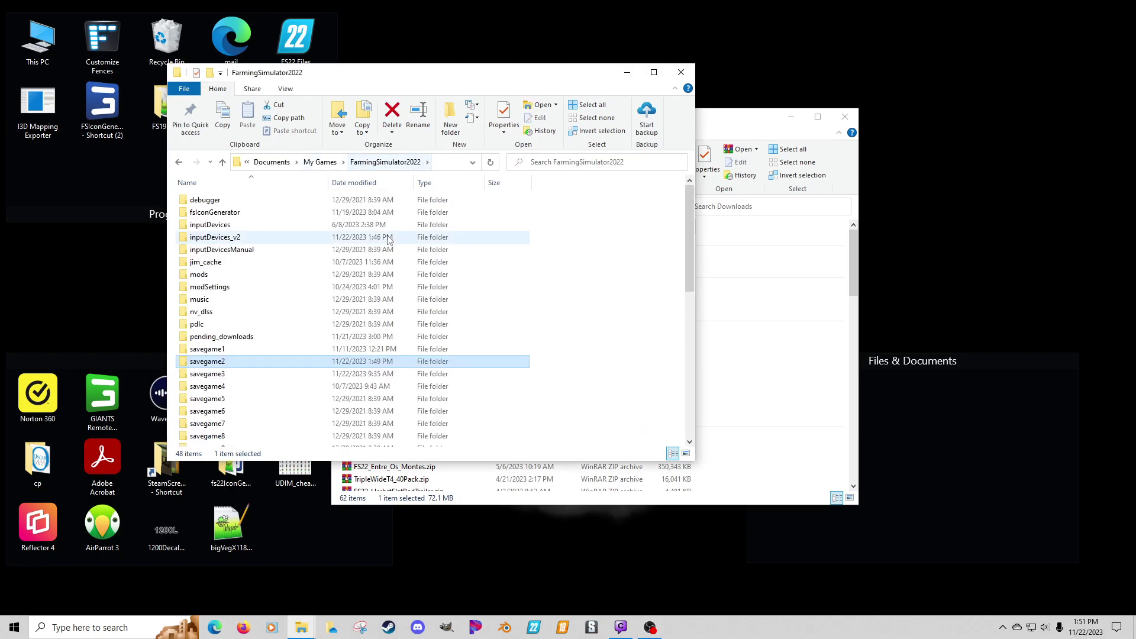
double_click(213, 362)
scroll(214, 391, "down", 7)
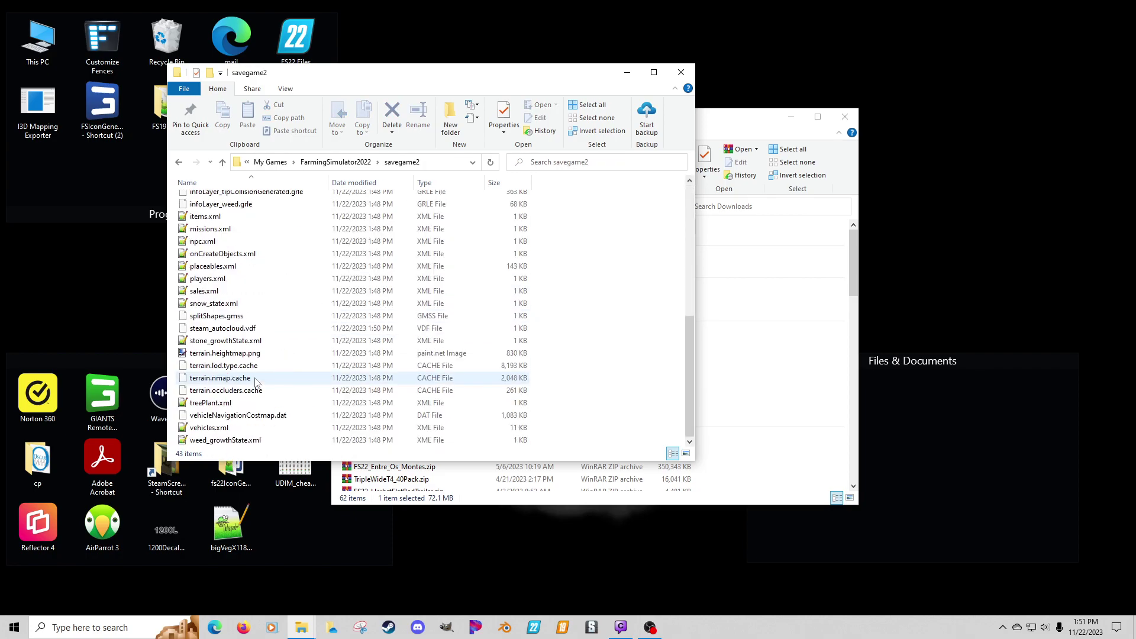
double_click(209, 428)
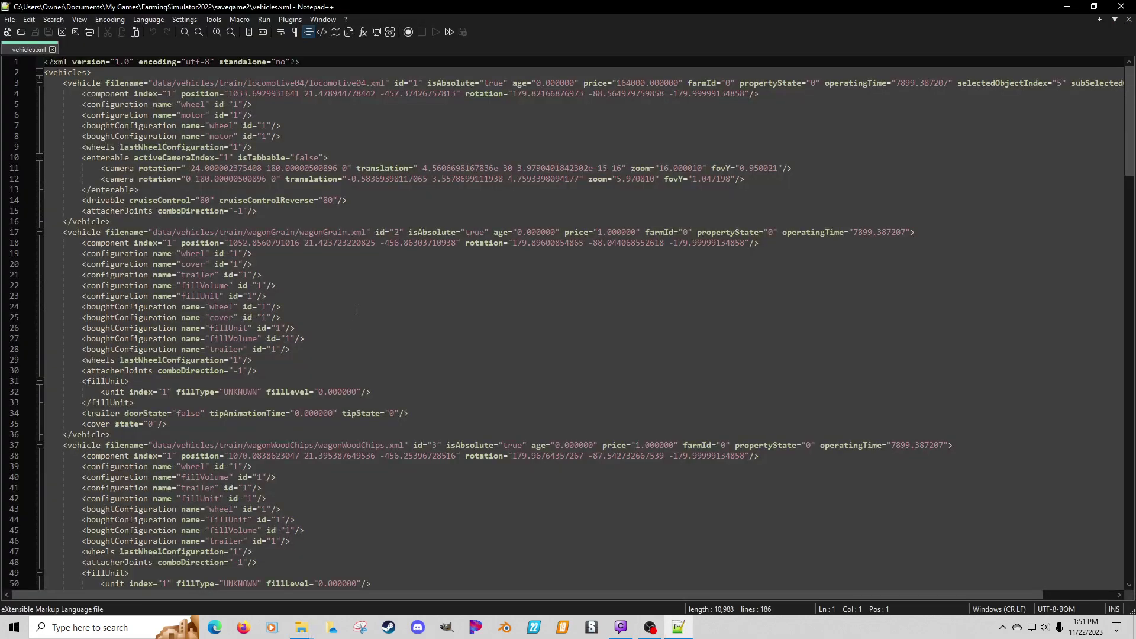
Step: Find the Dewulf zkivSe vehicle entry in vehicles.xml and copy its modName value, pdlc_premiumExpansion
scroll(360, 303, "down", 4)
scroll(359, 303, "down", 18)
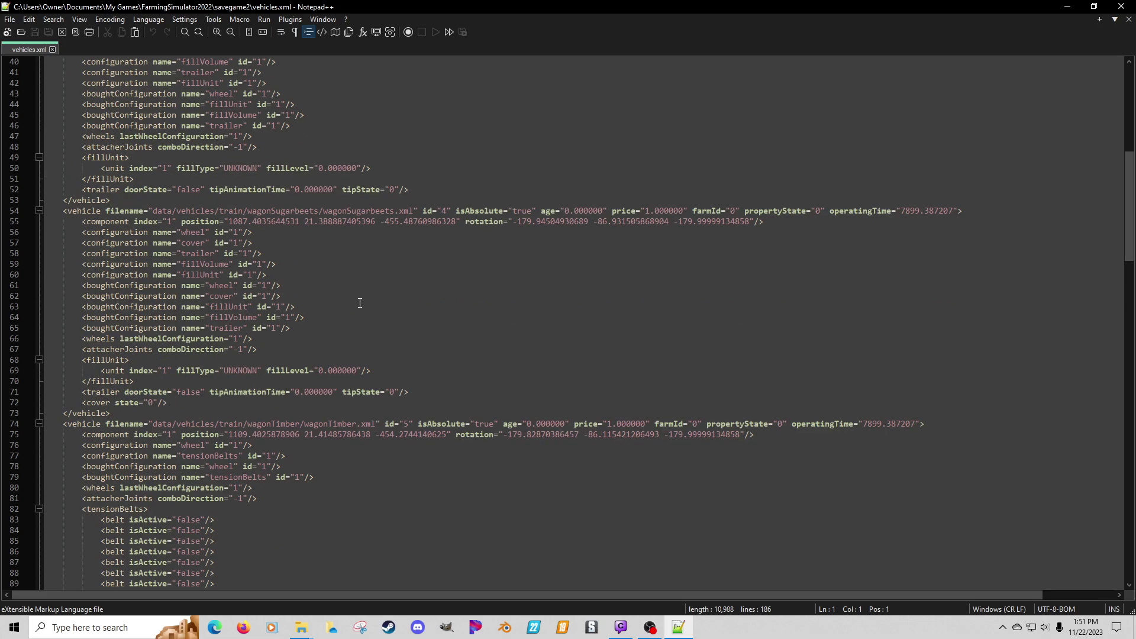
scroll(397, 322, "down", 10)
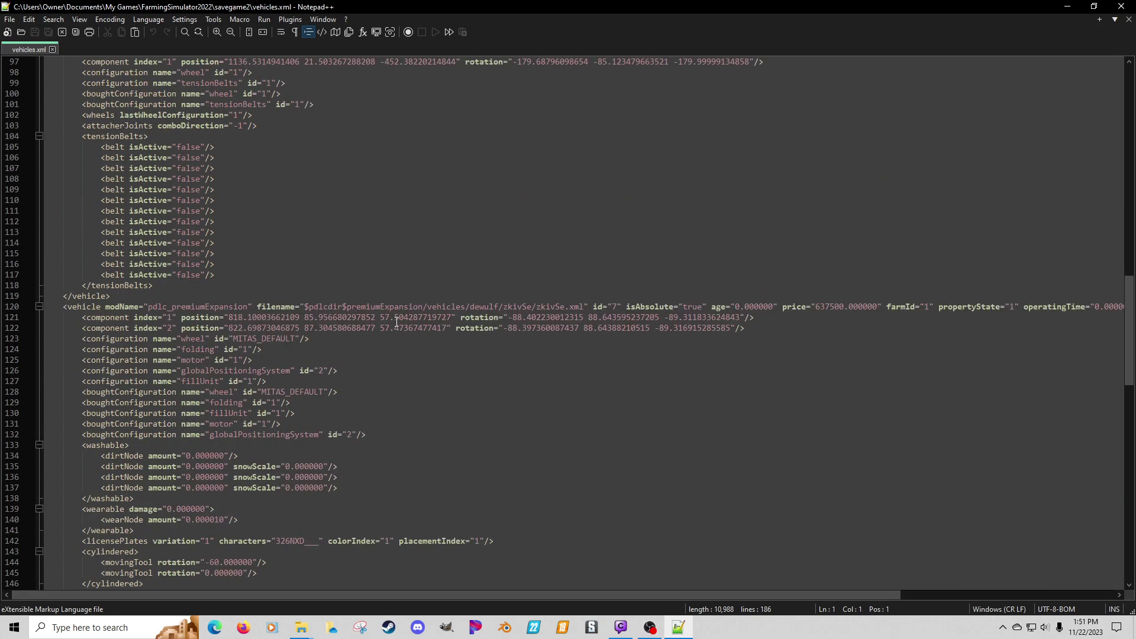
left_click(169, 307)
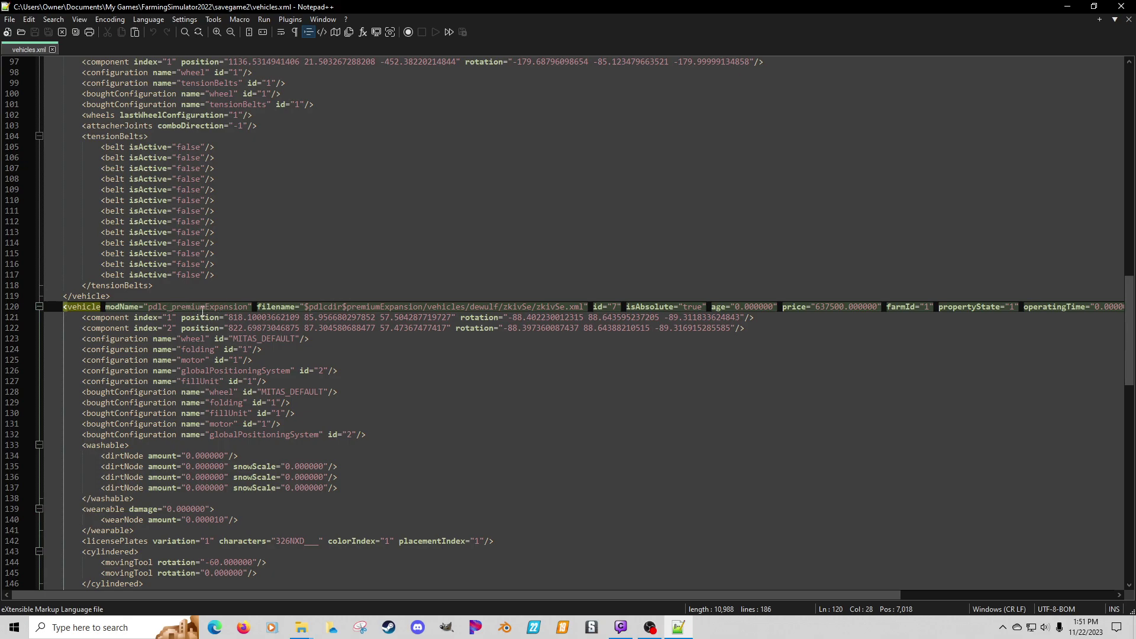
double_click(202, 308)
key("ctrl+c")
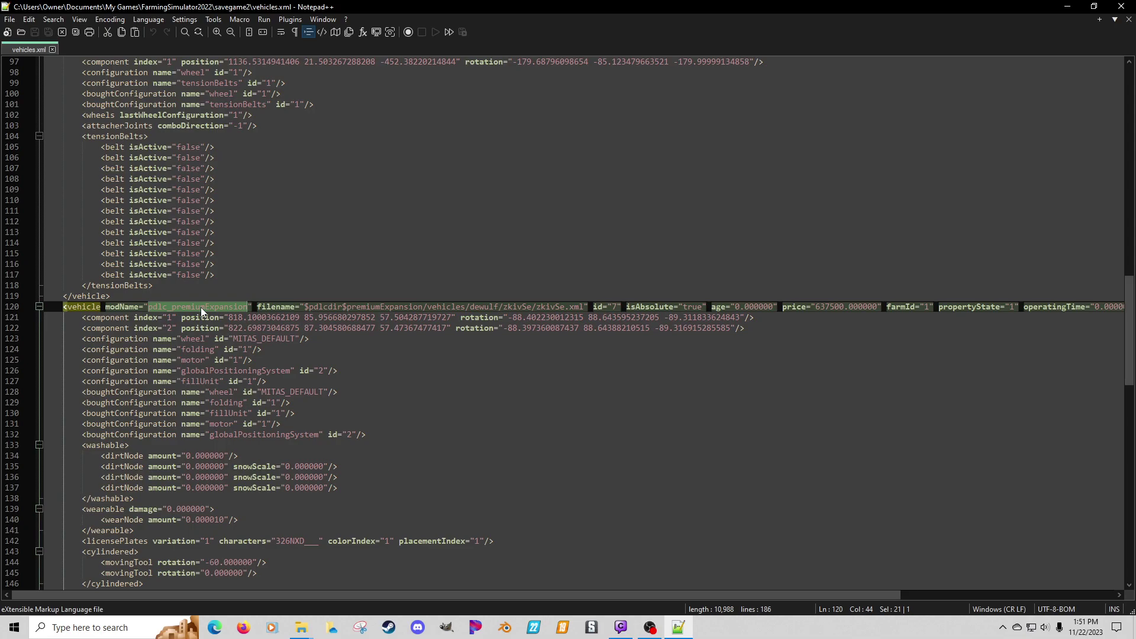
Step: Open modDesc.xml from the OneDrive folder FS22MinMods > FS22_vegXDiscConvertBD
left_click(301, 627)
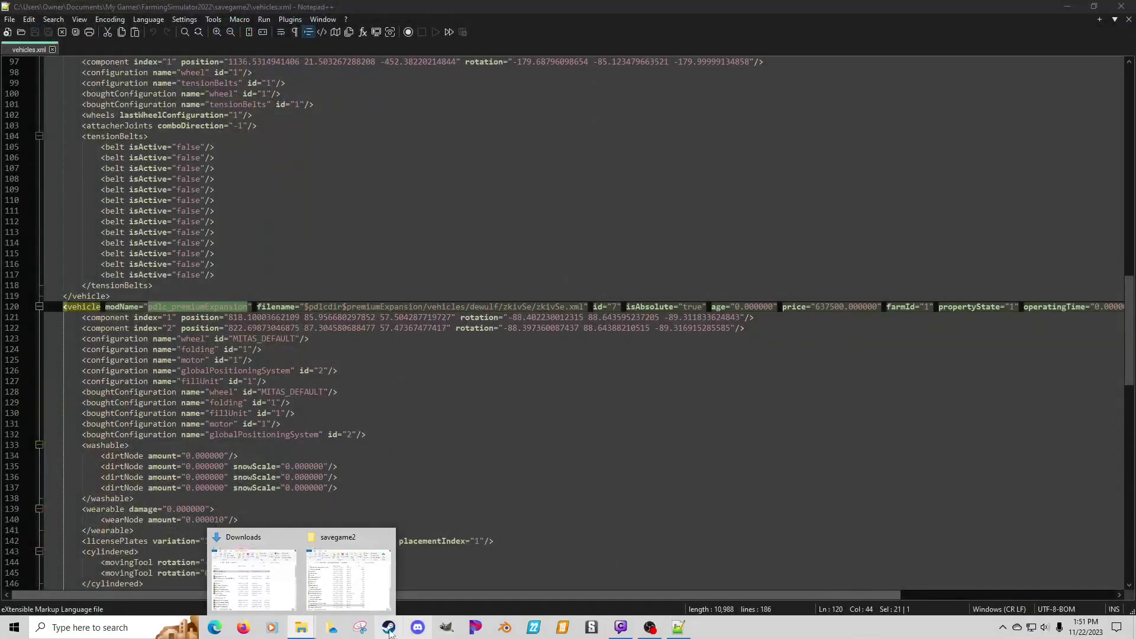
left_click(333, 628)
scroll(292, 355, "down", 10)
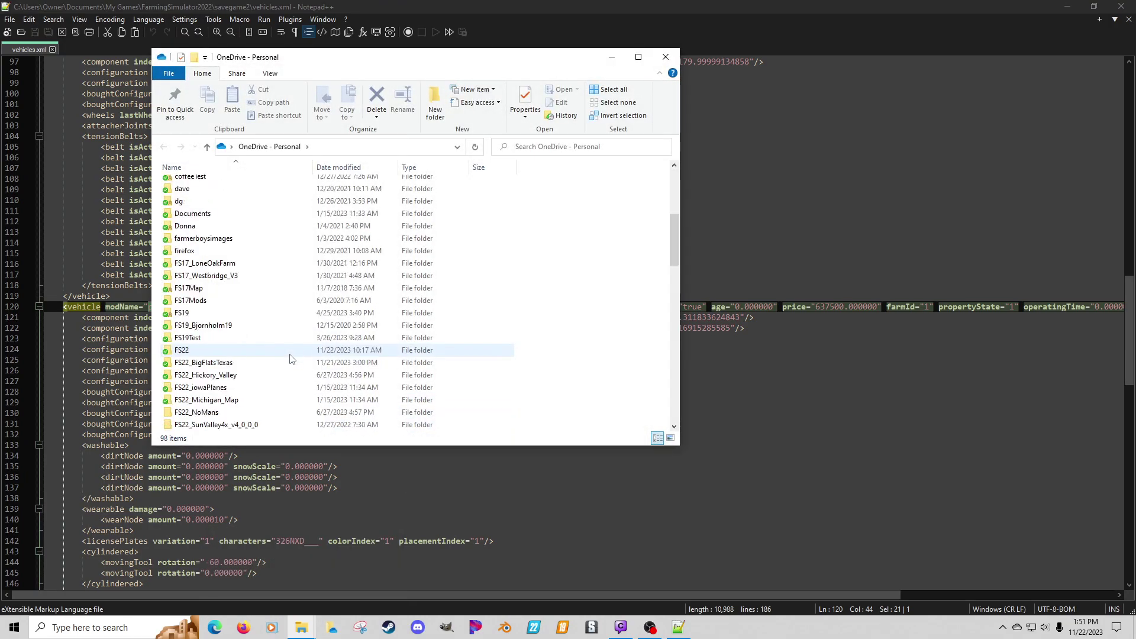
double_click(239, 325)
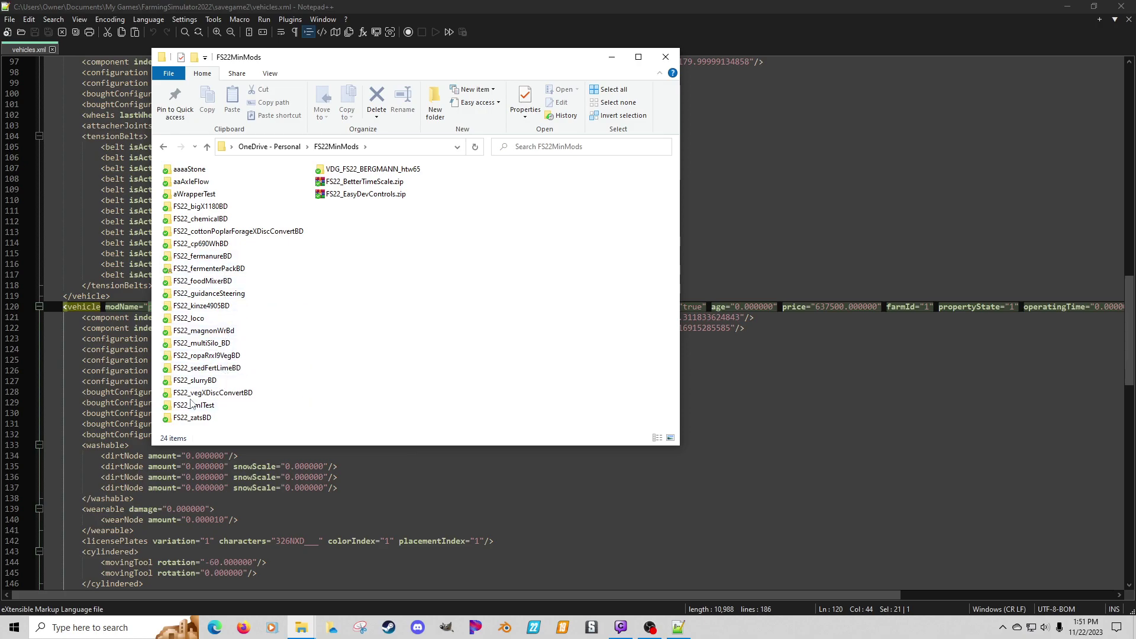
double_click(199, 395)
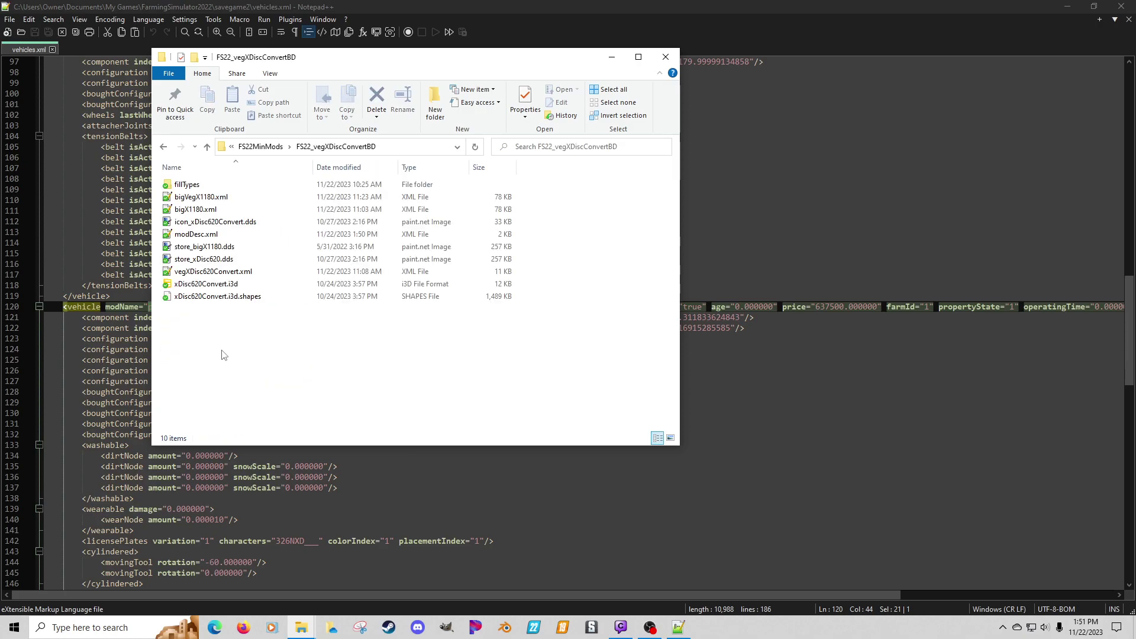
double_click(203, 241)
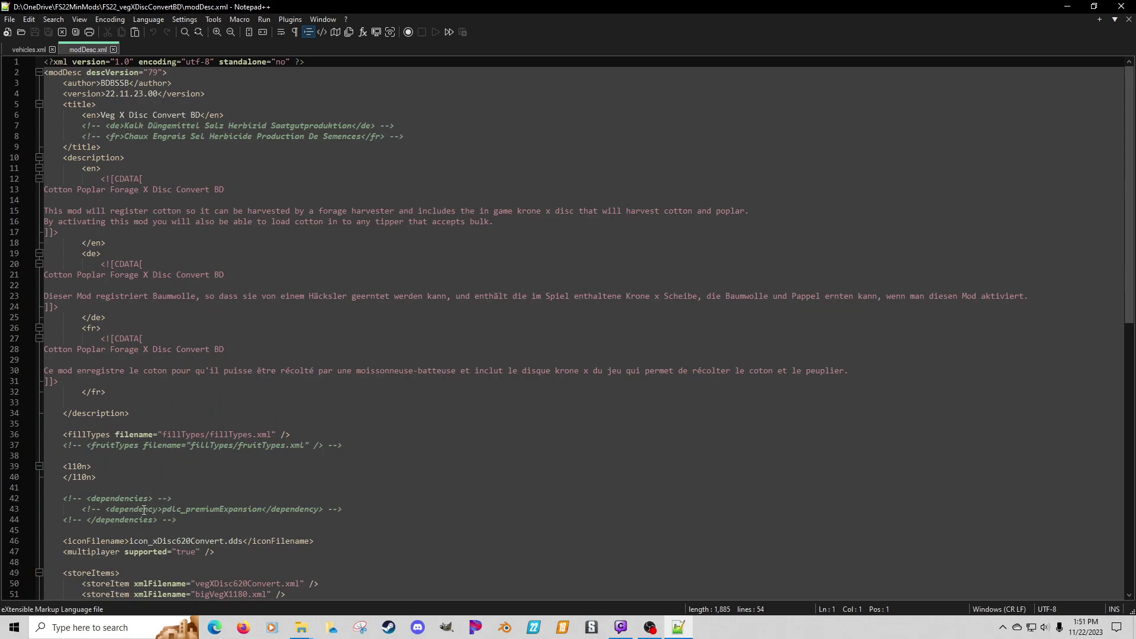
Step: Replace the mod name in the commented dependency line of modDesc.xml with the copied pdlc_premiumExpansion
left_click(132, 500)
key("Down")
key("Down")
left_click(132, 501)
double_click(211, 510)
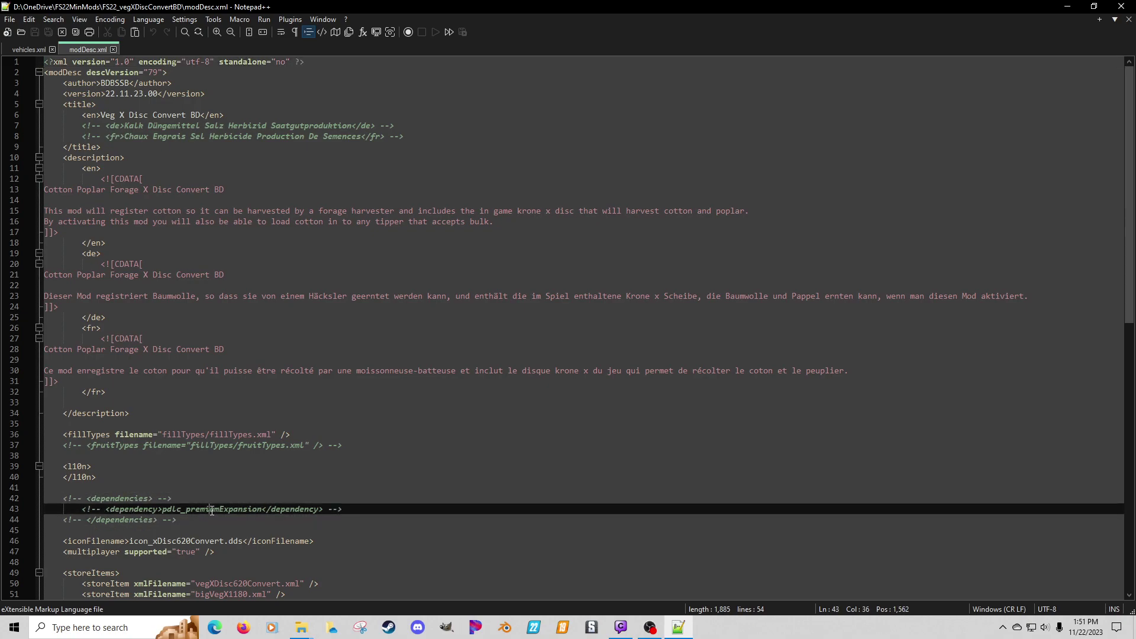
key("ctrl+v")
Step: Uncomment the three-line dependencies block, save modDesc.xml and close the editor with its open files
left_click_drag(6, 520, 3, 502)
key("ctrl+q")
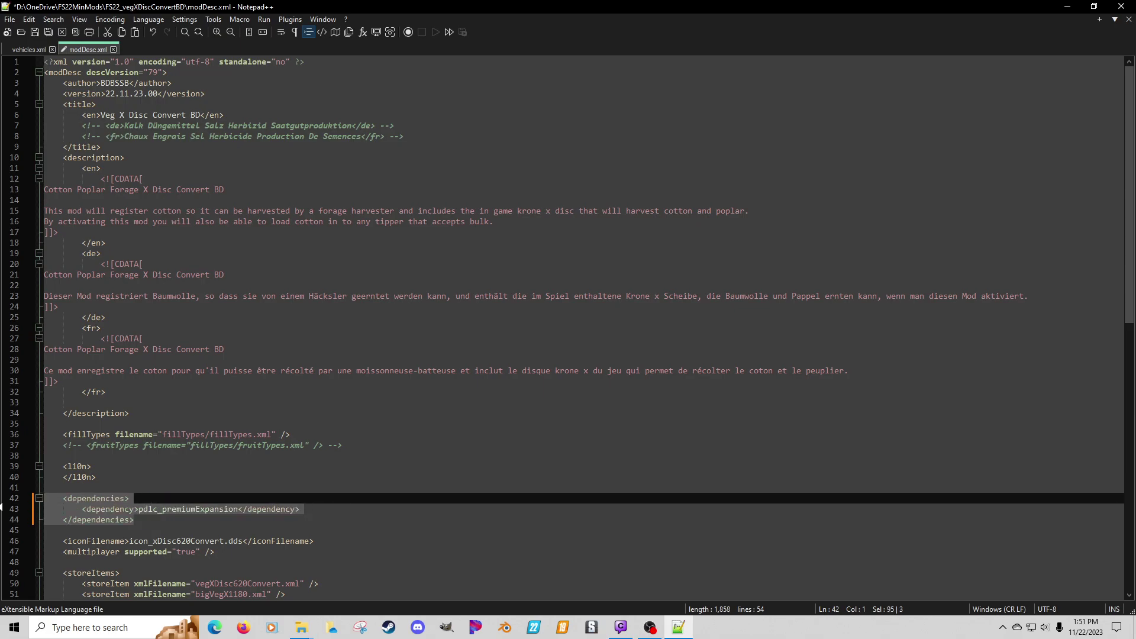
key("ctrl+s")
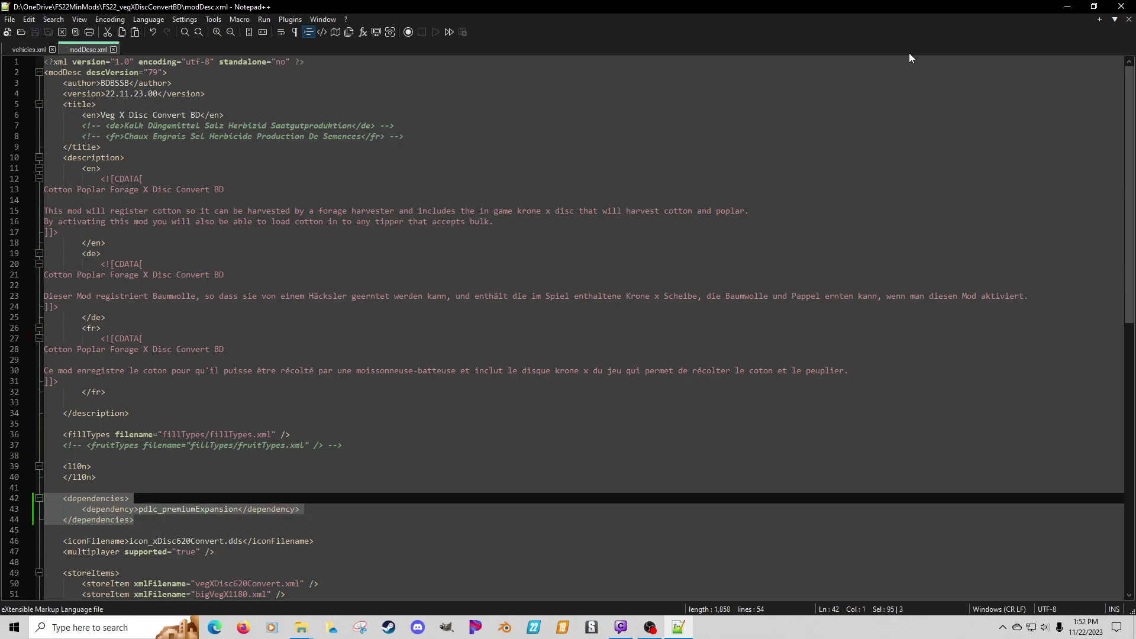
left_click(1127, 20)
left_click(1128, 19)
left_click(1121, 6)
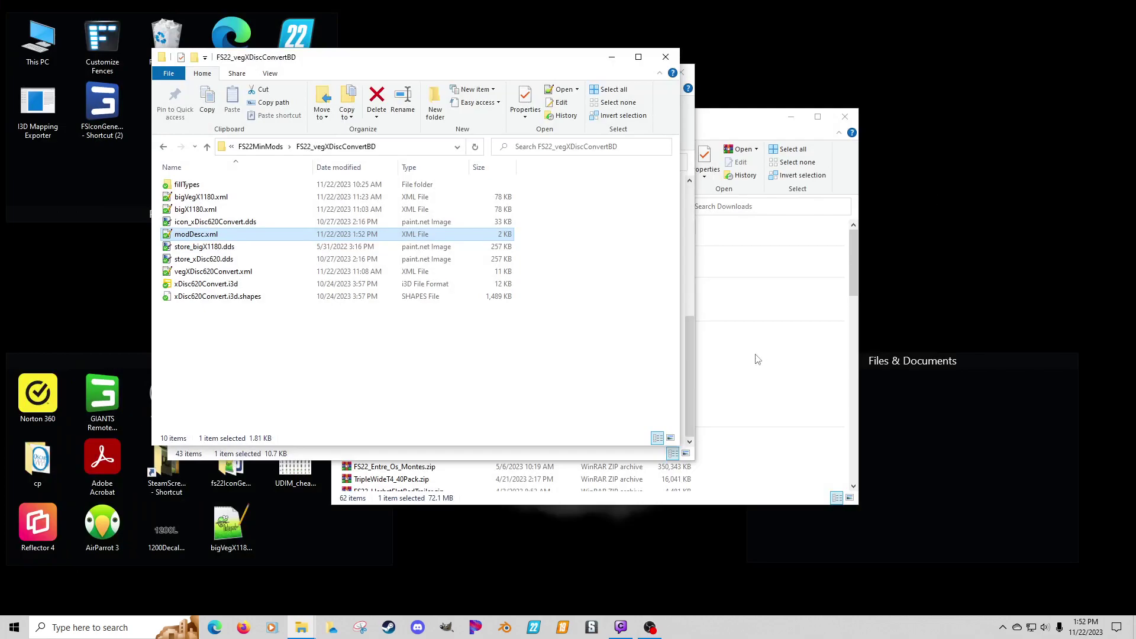
Step: Launch Farming Simulator 22, skip the intro and open the list of career game saves
left_click(535, 629)
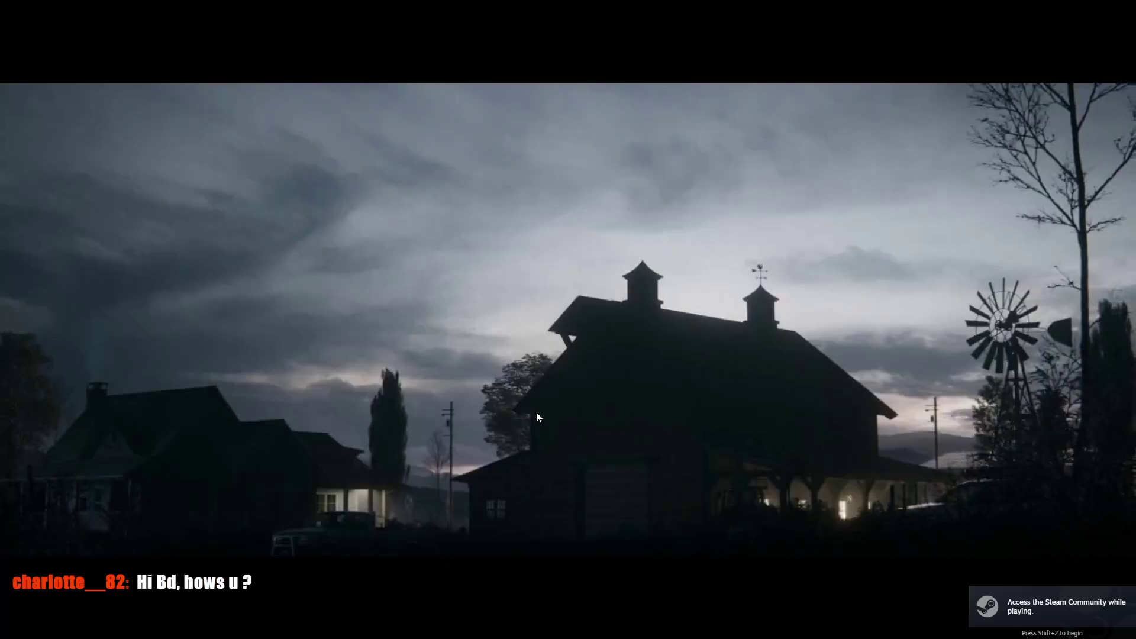
left_click(536, 418)
left_click(121, 379)
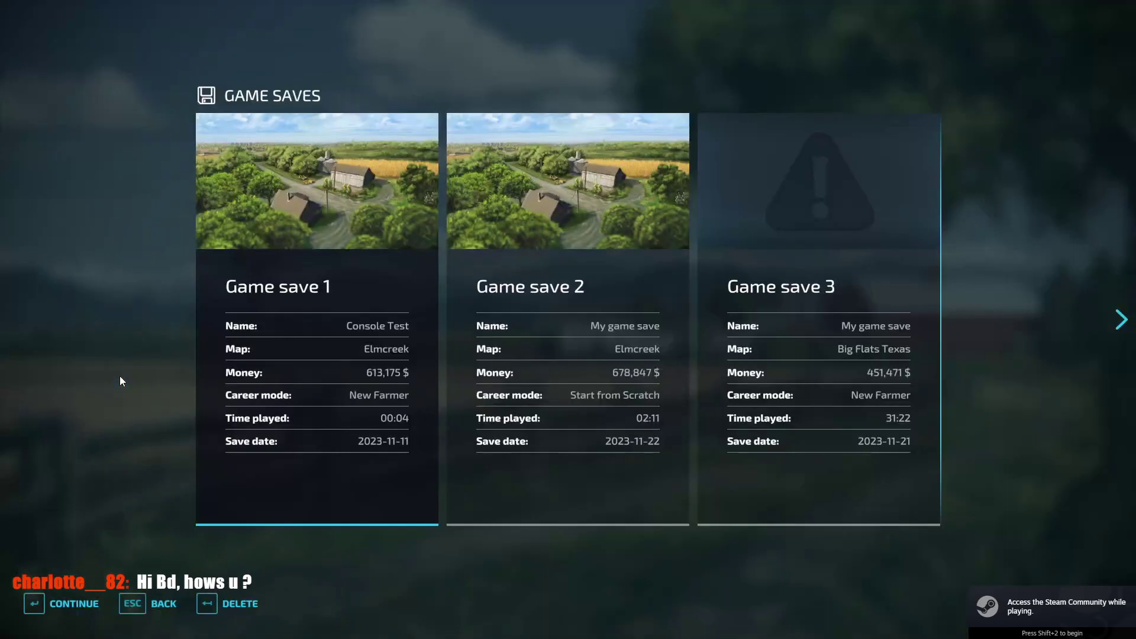
Step: Set up a new career game in an empty slot with New Farmer mode and the Elmcreek map
scroll(609, 346, "down", 2)
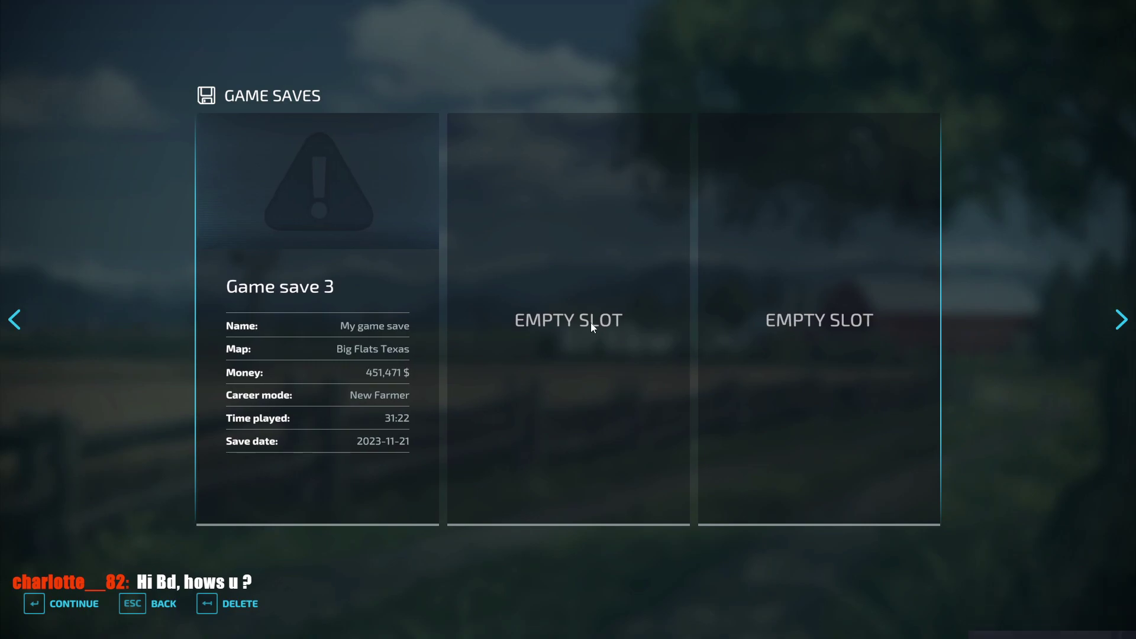
left_click(568, 325)
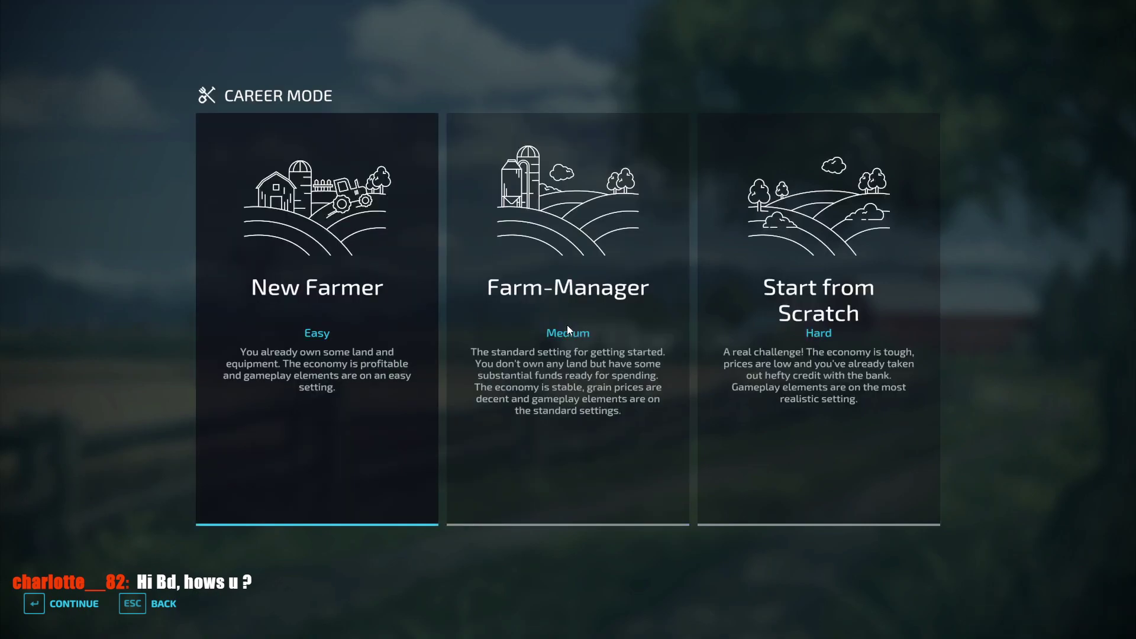
left_click(330, 306)
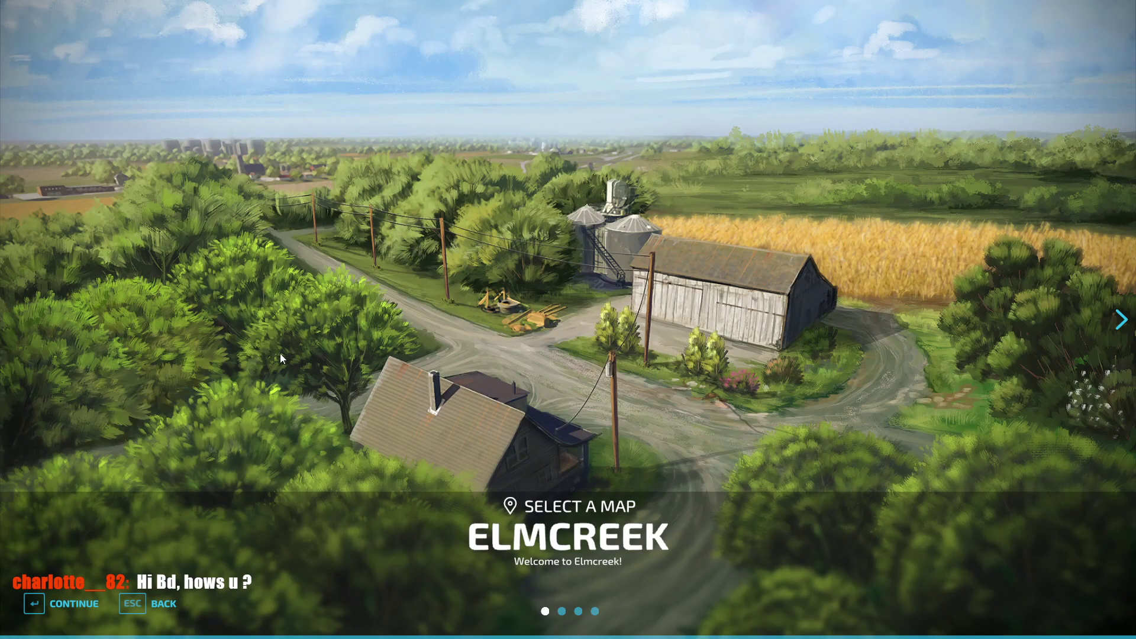
scroll(340, 371, "down", 2)
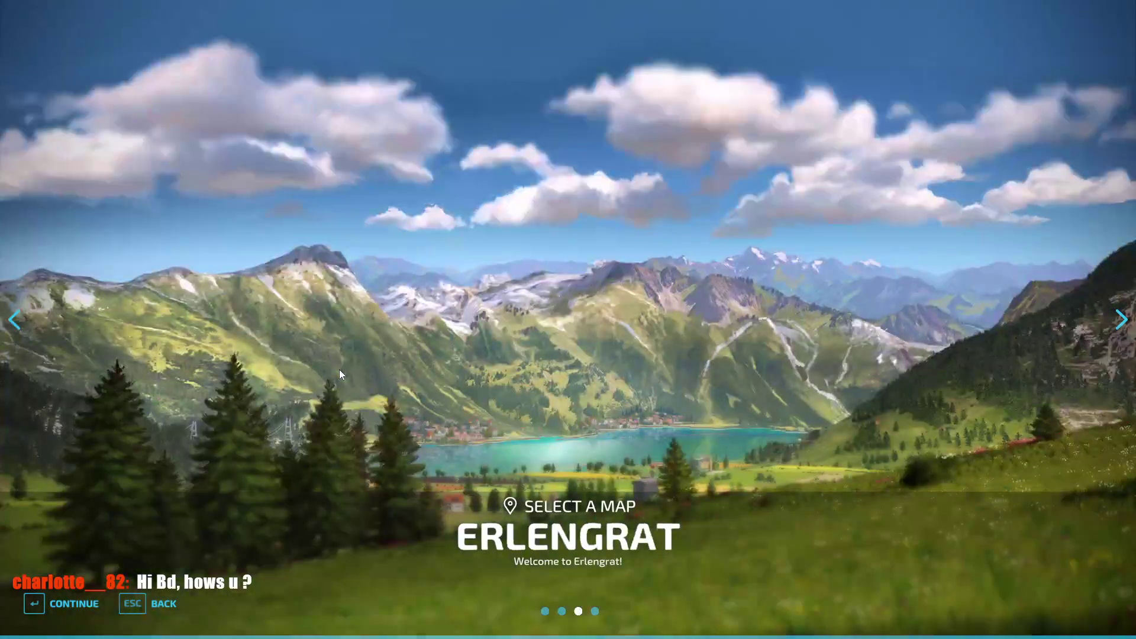
scroll(339, 370, "up", 2)
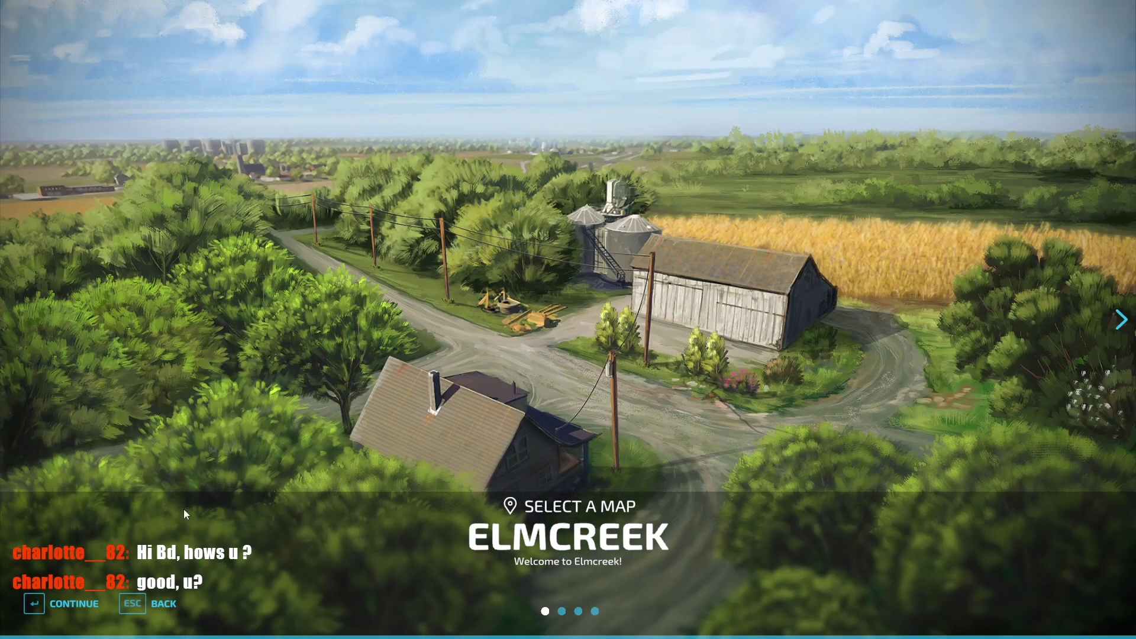
left_click(36, 606)
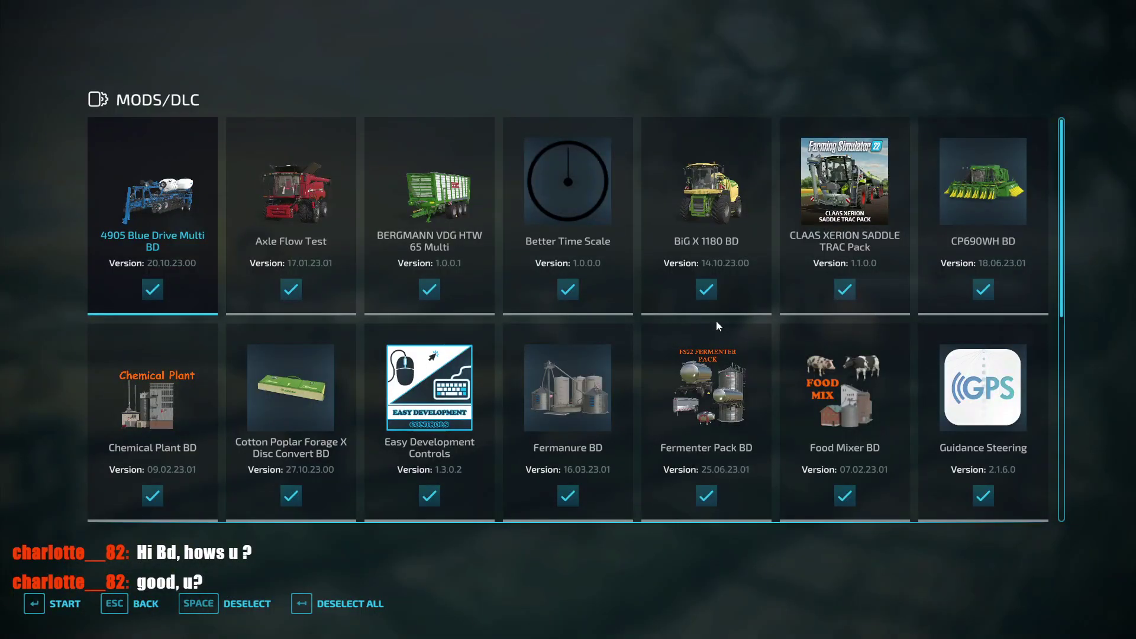
Step: Deselect Premium Expansion, try starting the game to test the dependency, and accept selecting all required mods
scroll(658, 362, "down", 3)
left_click(428, 378)
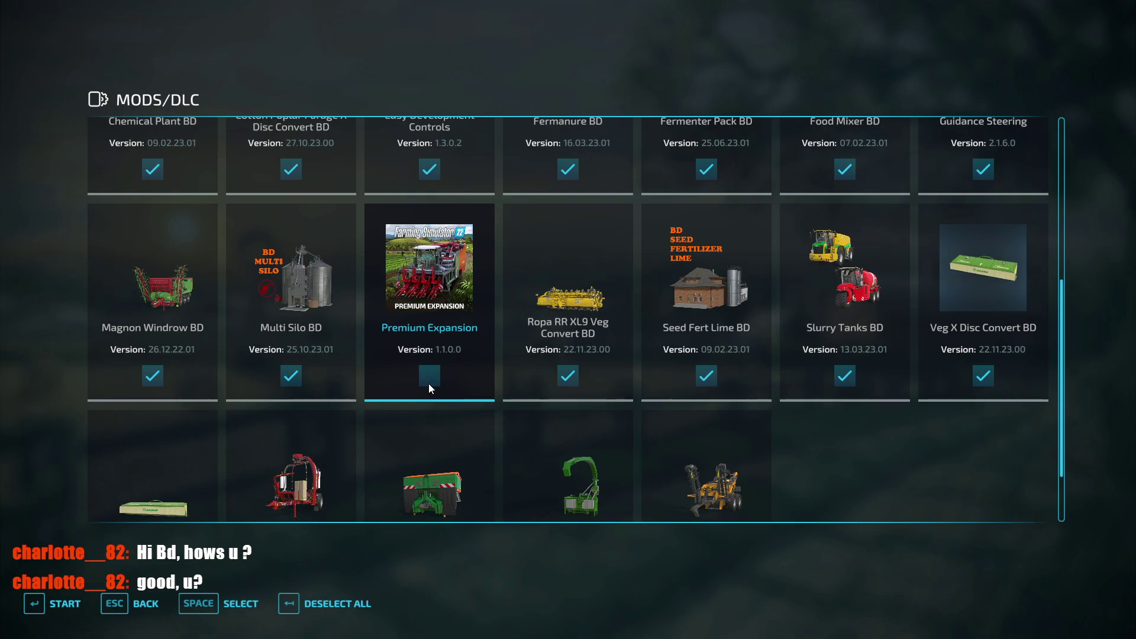
left_click(62, 607)
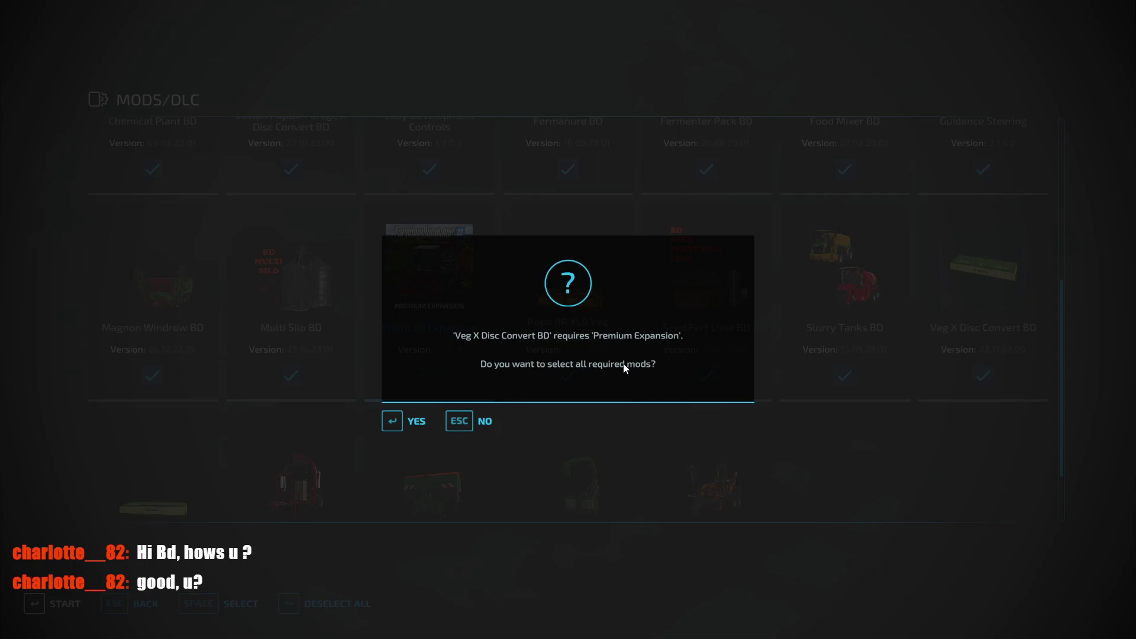
left_click(406, 424)
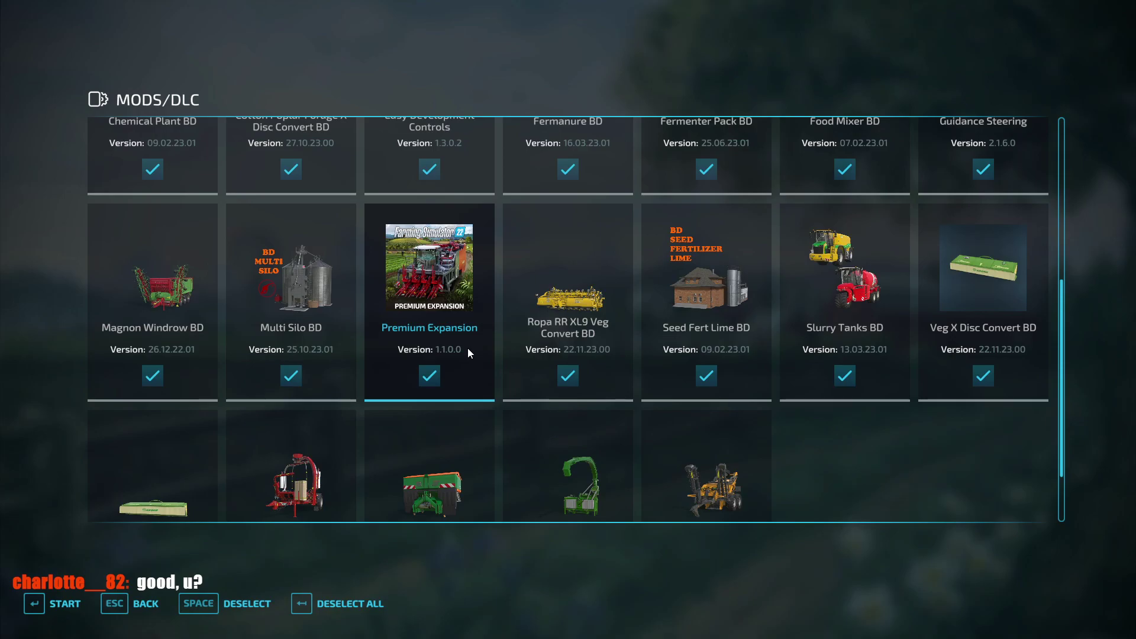
scroll(482, 429, "down", 1)
scroll(482, 429, "up", 3)
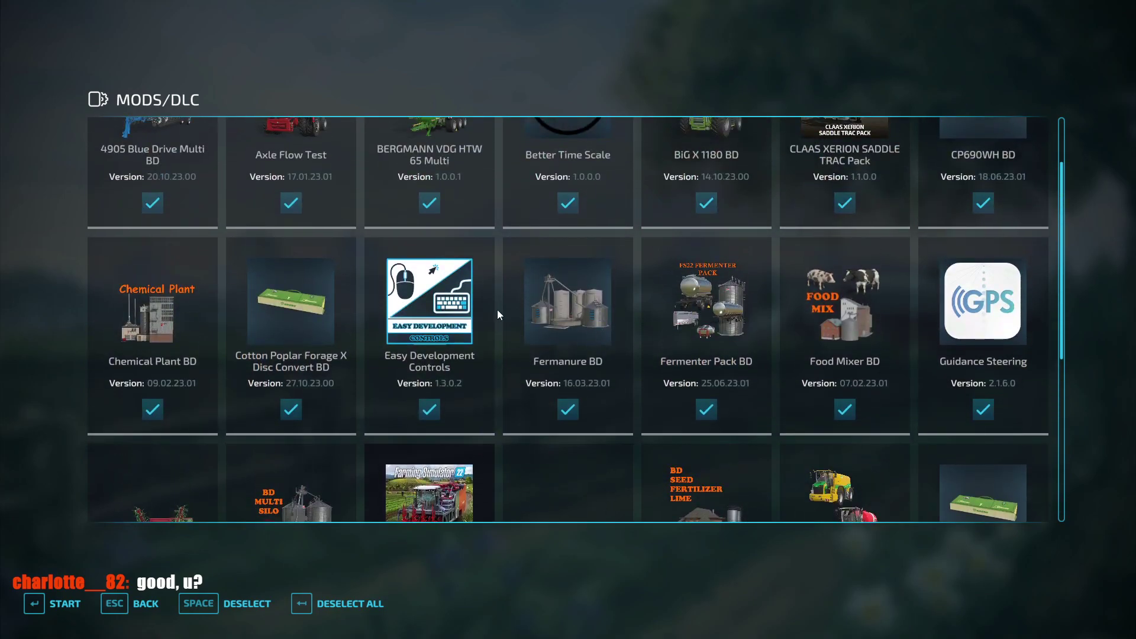
scroll(506, 337, "down", 3)
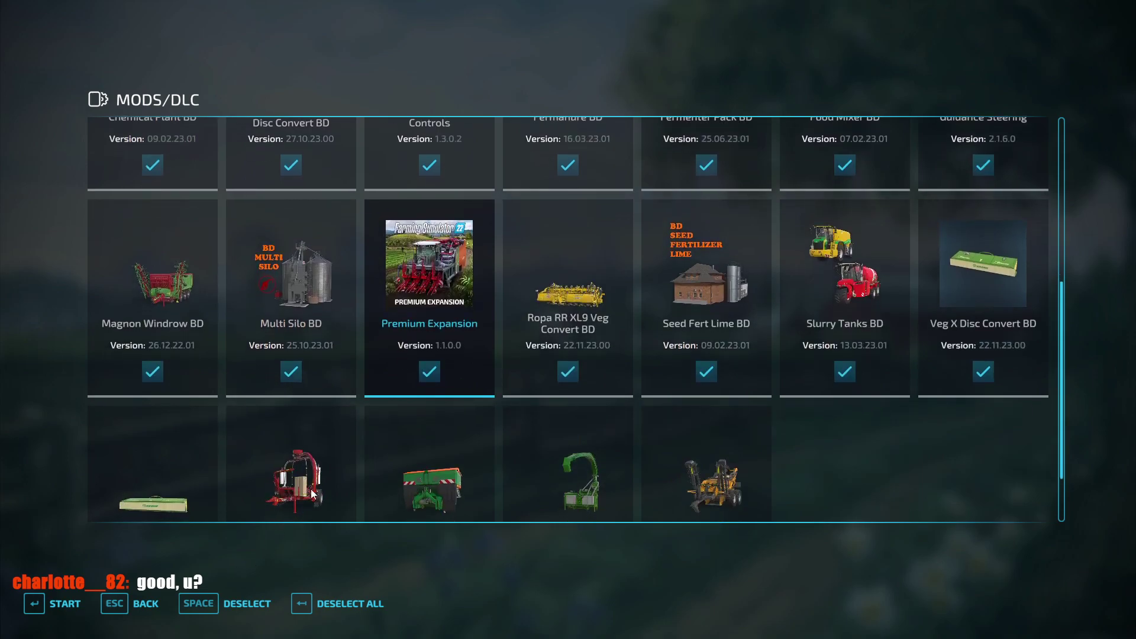
Step: Reopen modDesc.xml from the FS22_vegXDiscConvertBD folder, comment out the three-line dependencies block and save the file
key("super")
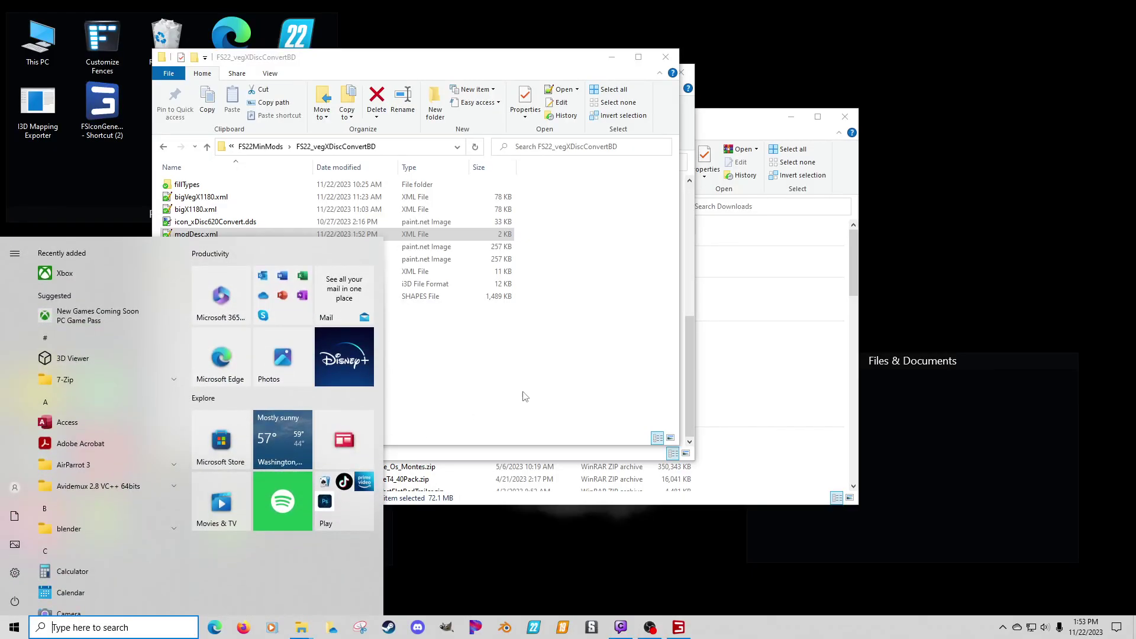
left_click(526, 396)
double_click(195, 235)
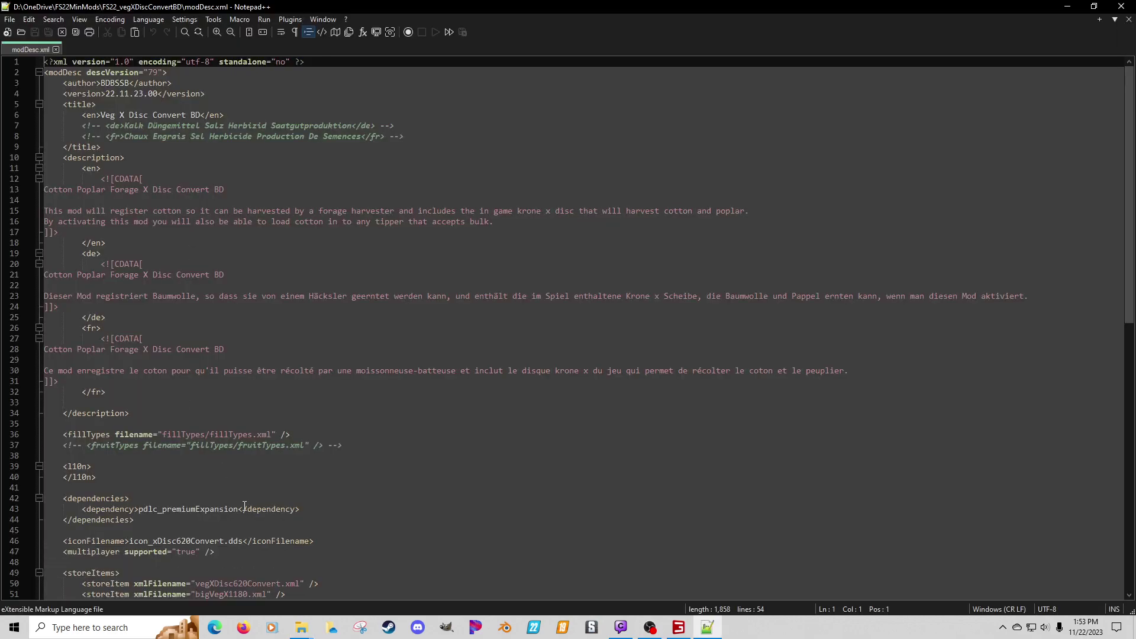
scroll(248, 515, "down", 3)
left_click_drag(139, 424, 46, 406)
key("ctrl+q")
left_click(35, 32)
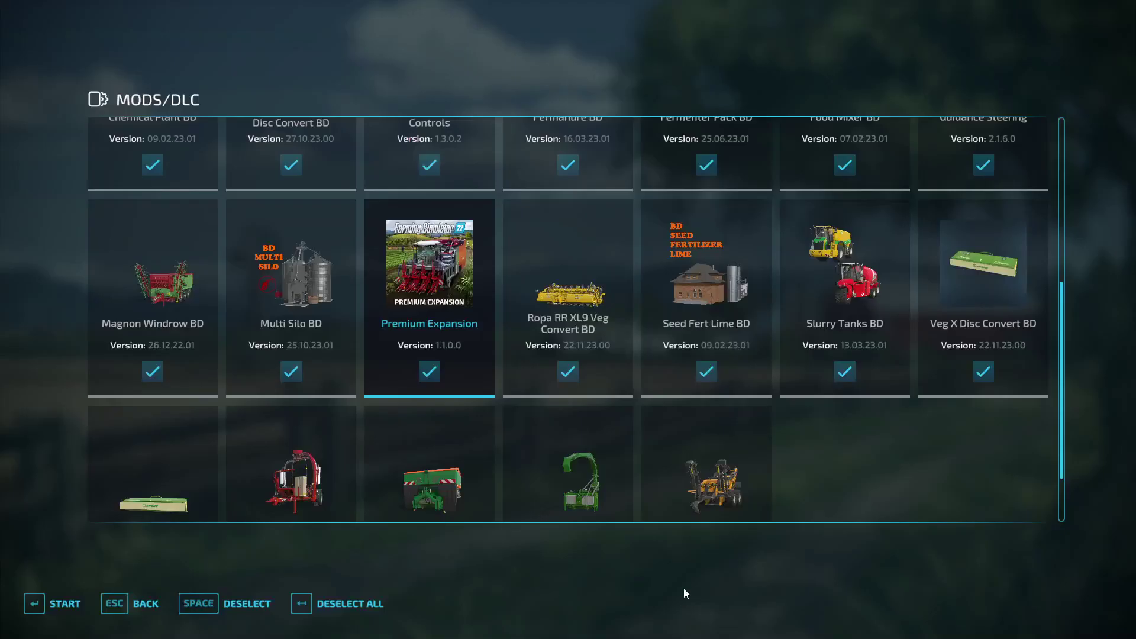
Step: Deselect Premium Expansion and try starting the game while declining to select the required mods
left_click(440, 370)
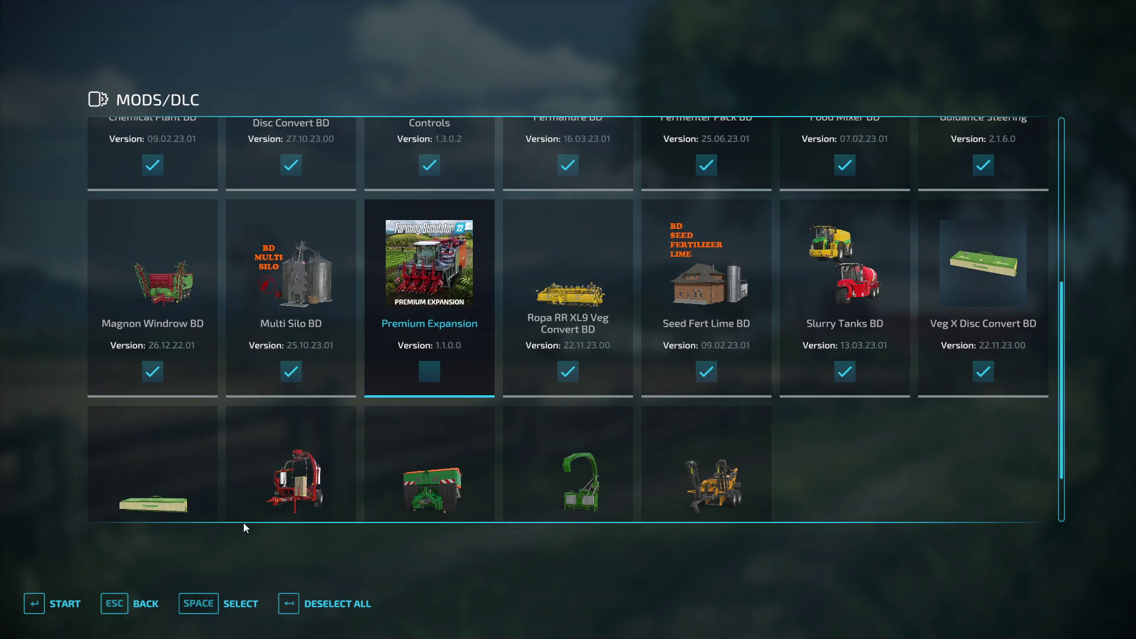
left_click(35, 604)
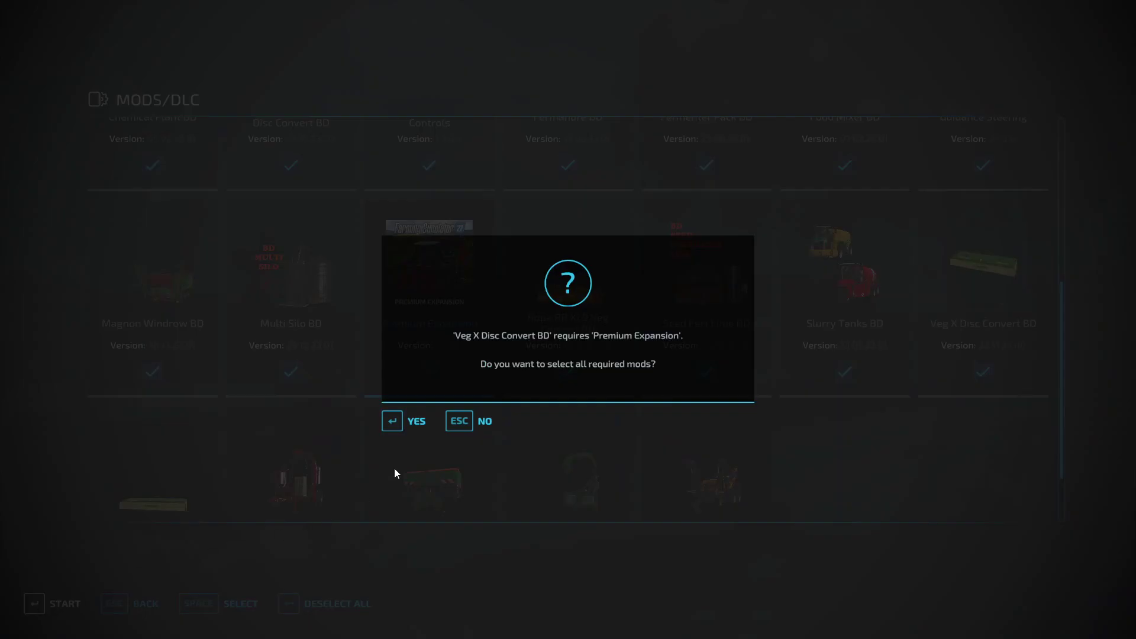
left_click(460, 421)
left_click(74, 608)
left_click(459, 422)
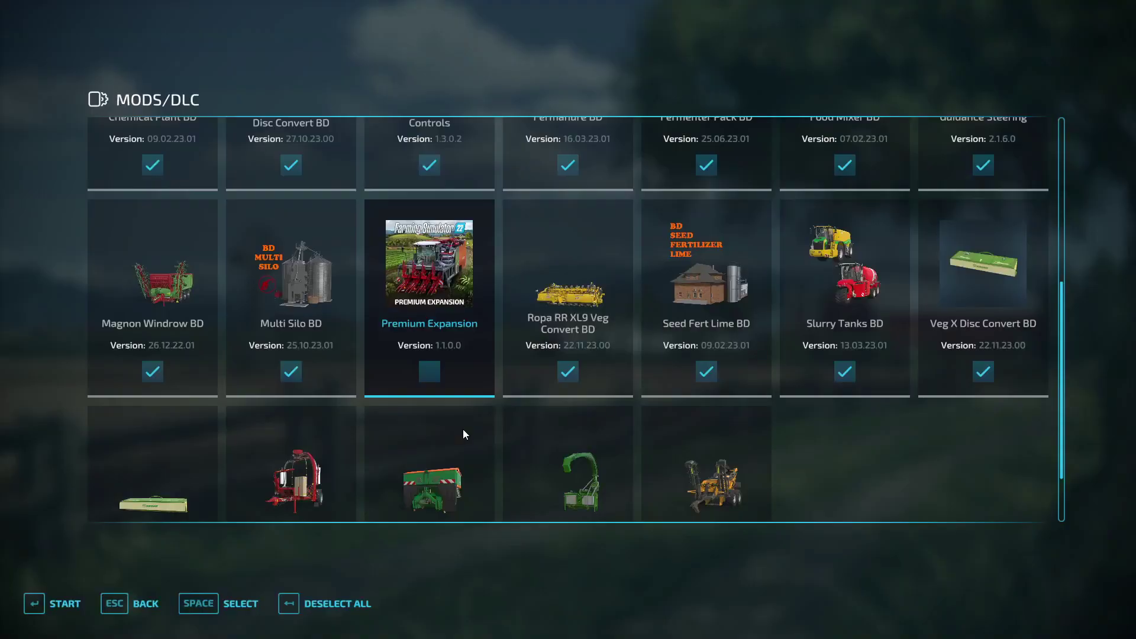
Step: Restart Farming Simulator 22 and open the list of career game saves
key("super")
right_click(675, 626)
left_click(654, 610)
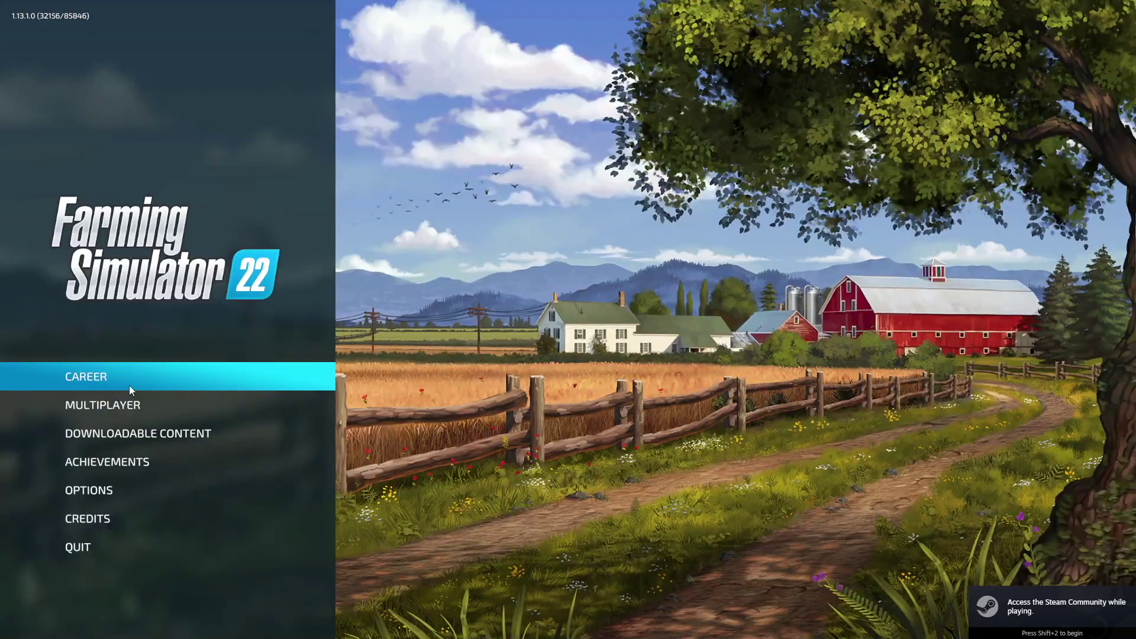
left_click(129, 389)
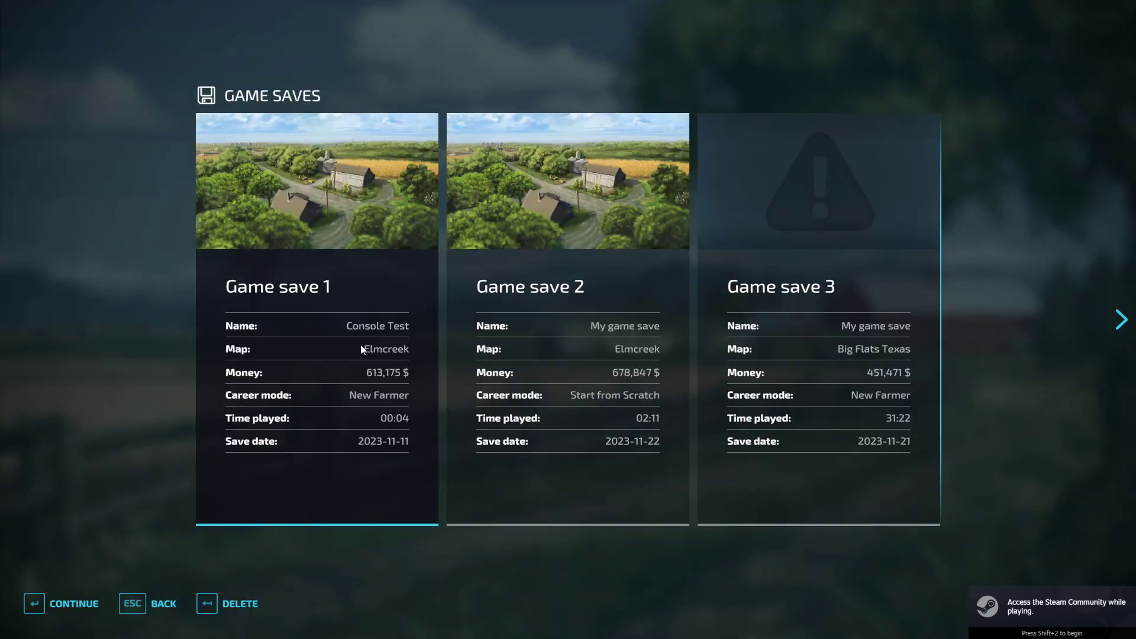
Step: Load Game save 2 with the Premium Expansion DLC deselected in the mod list
left_click(520, 313)
left_click(520, 314)
scroll(552, 348, "down", 2)
scroll(552, 348, "down", 1)
left_click(429, 381)
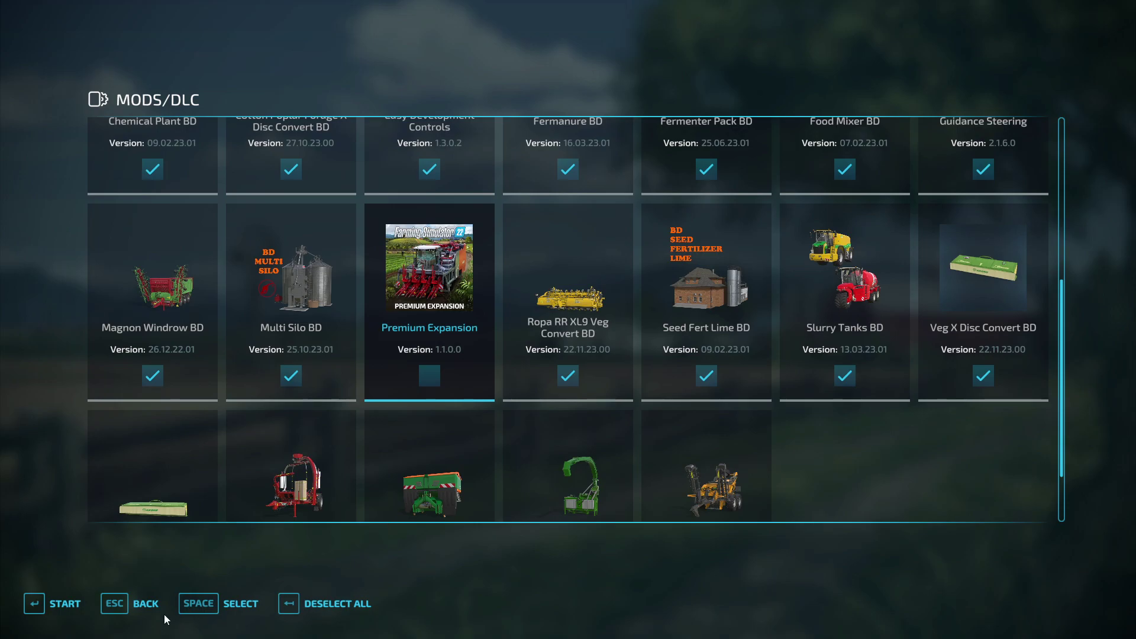
left_click(57, 603)
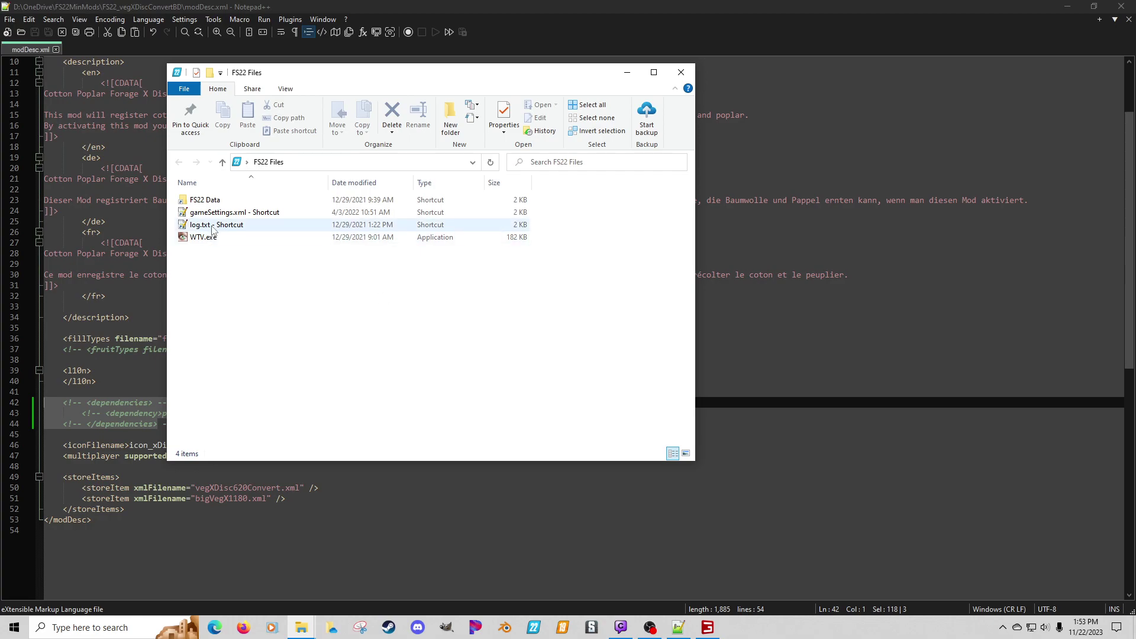
Step: Open log.txt from the FS22 Files folder and search it for "error"
double_click(214, 225)
key("ctrl+f")
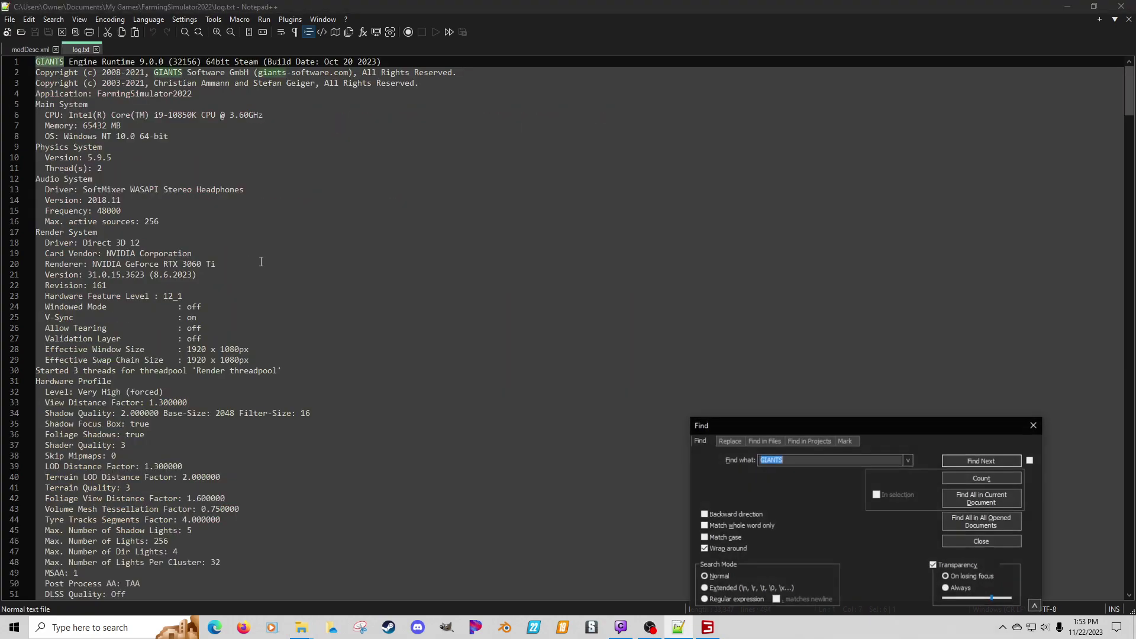
key("Return")
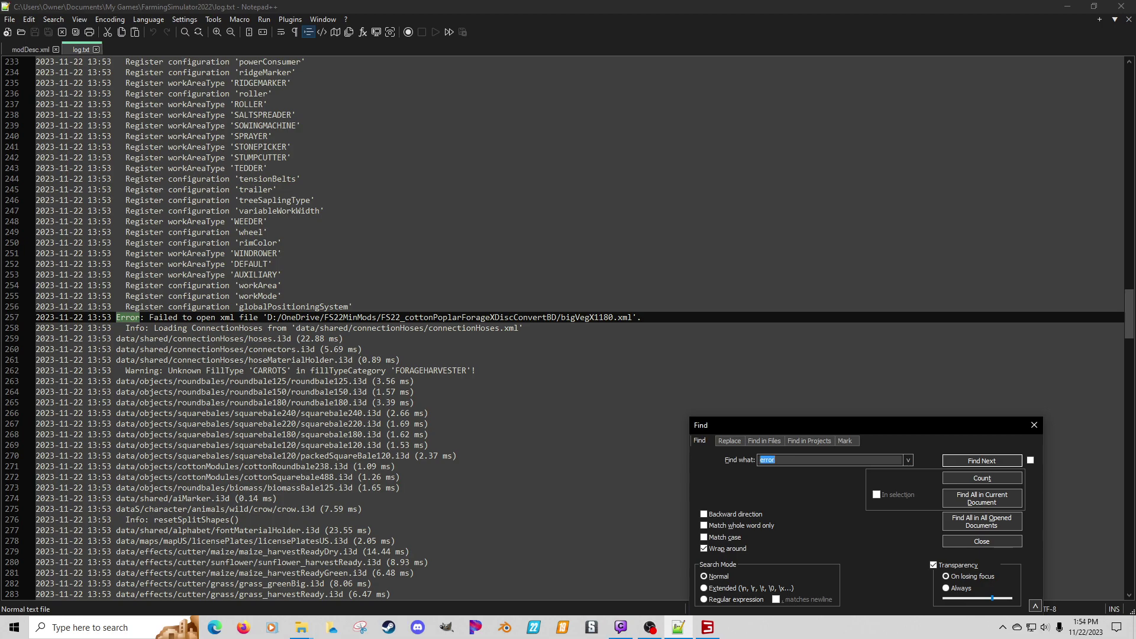
Step: Search the game log for "warning" and step through the matches to the forage harvester fill type entry
type("swa")
type("ning")
key("Return")
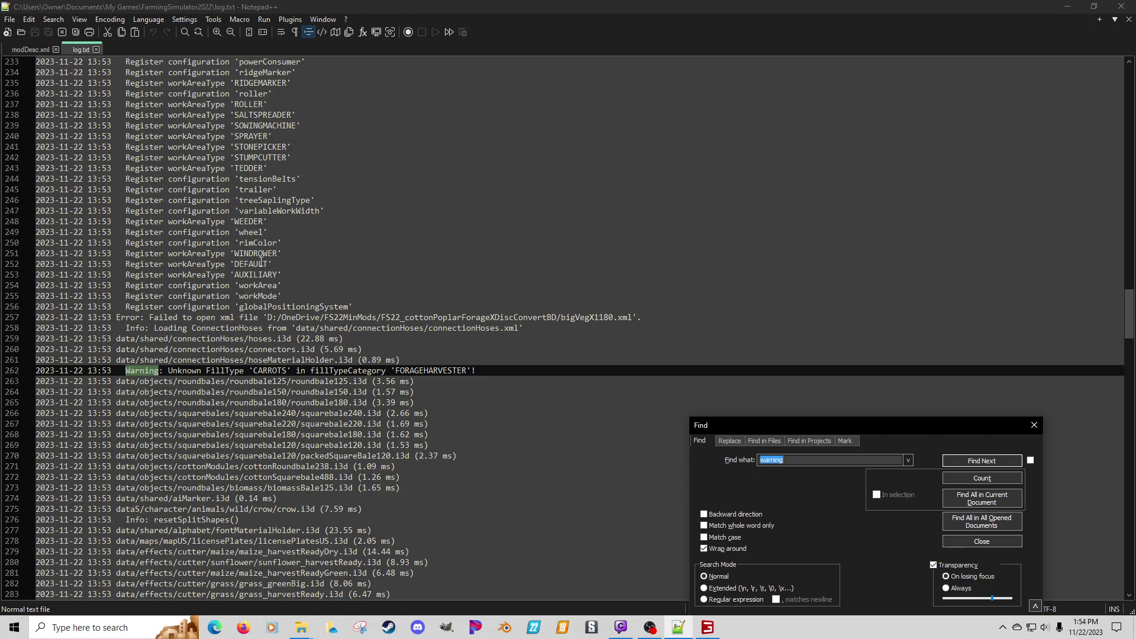
key("Return")
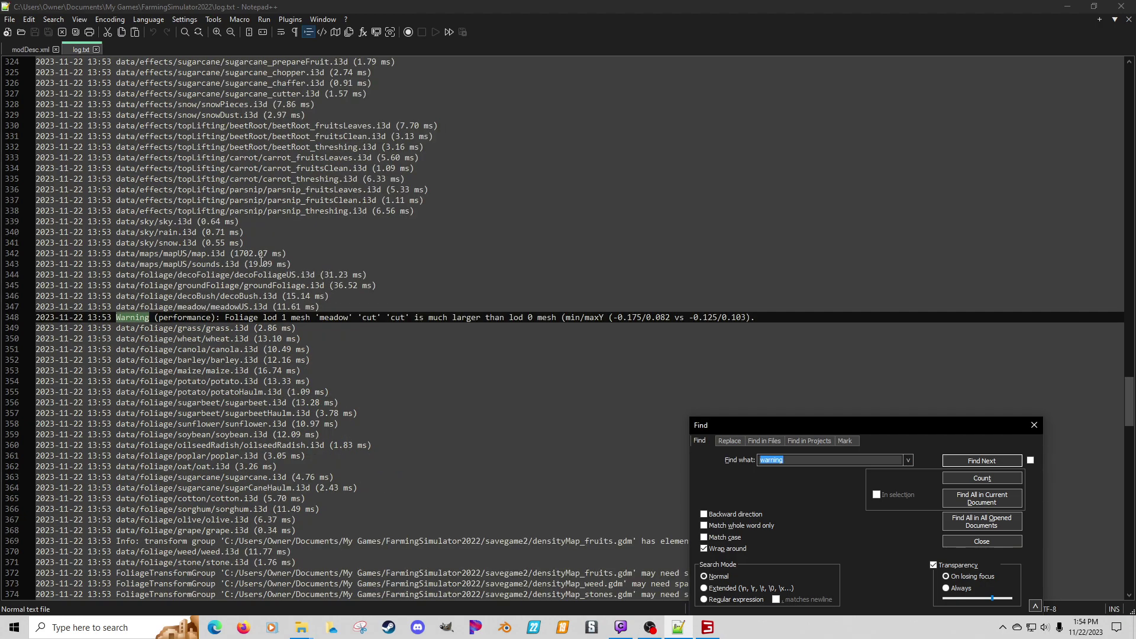
key("Return")
key("Return")
key("Return")
key("Return")
key("Return")
key("Return")
key("Return")
key("Return")
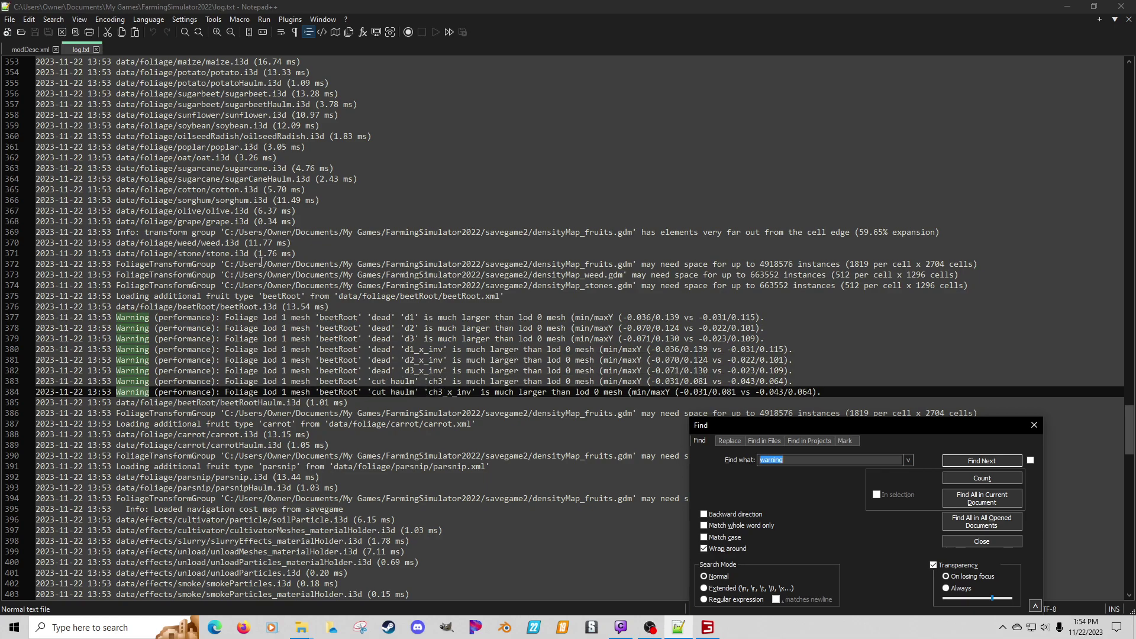
key("Return")
key("Return")
key("Return")
key("Return")
key("Return")
key("Return")
key("Return")
key("Return")
key("Return")
key("Return")
key("Return")
key("Return")
key("Return")
key("Return")
key("Return")
key("Return")
key("Return")
key("Return")
key("Return")
key("Return")
key("Return")
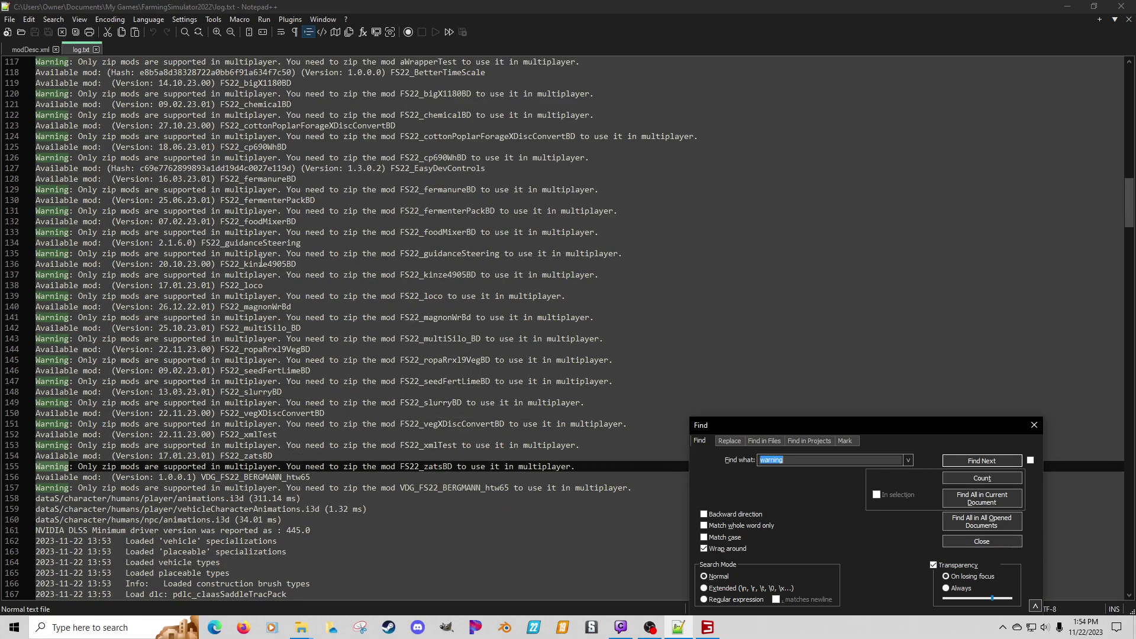
key("Return")
key("Return")
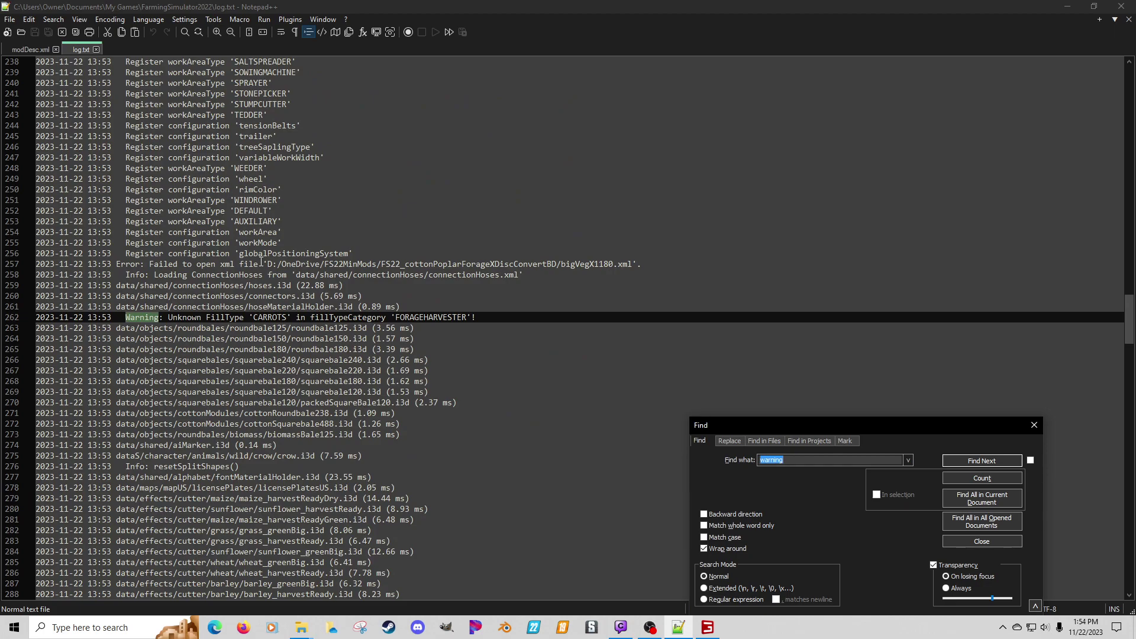
Step: Switch back to Farming Simulator 22, enter the loaded Elmcreek save and open the shop
key("super")
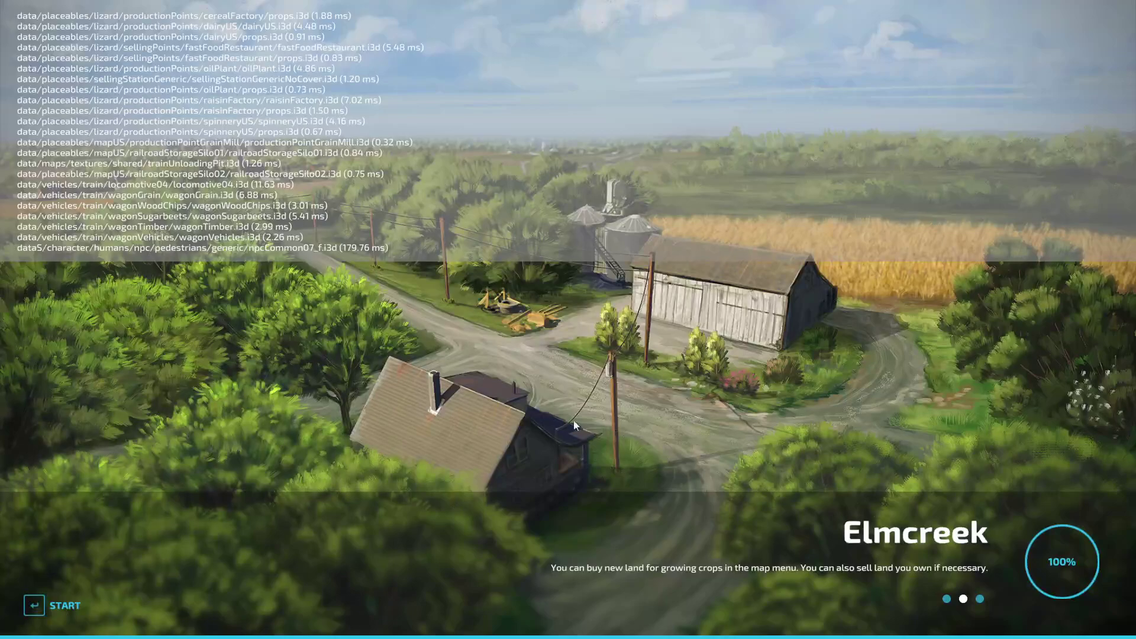
left_click(37, 603)
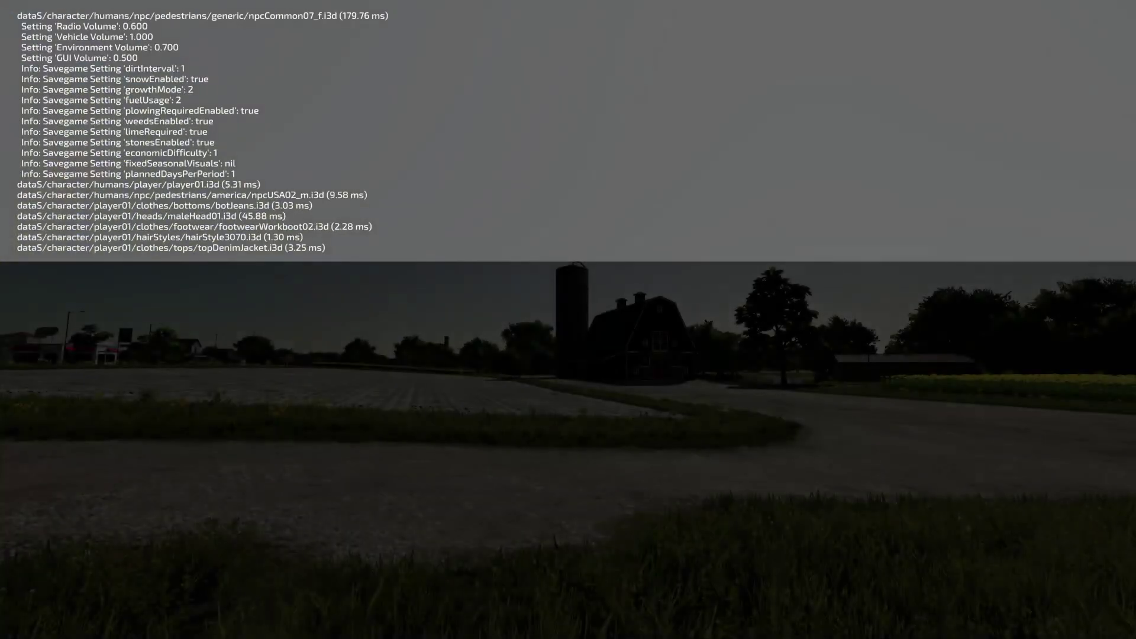
key("p")
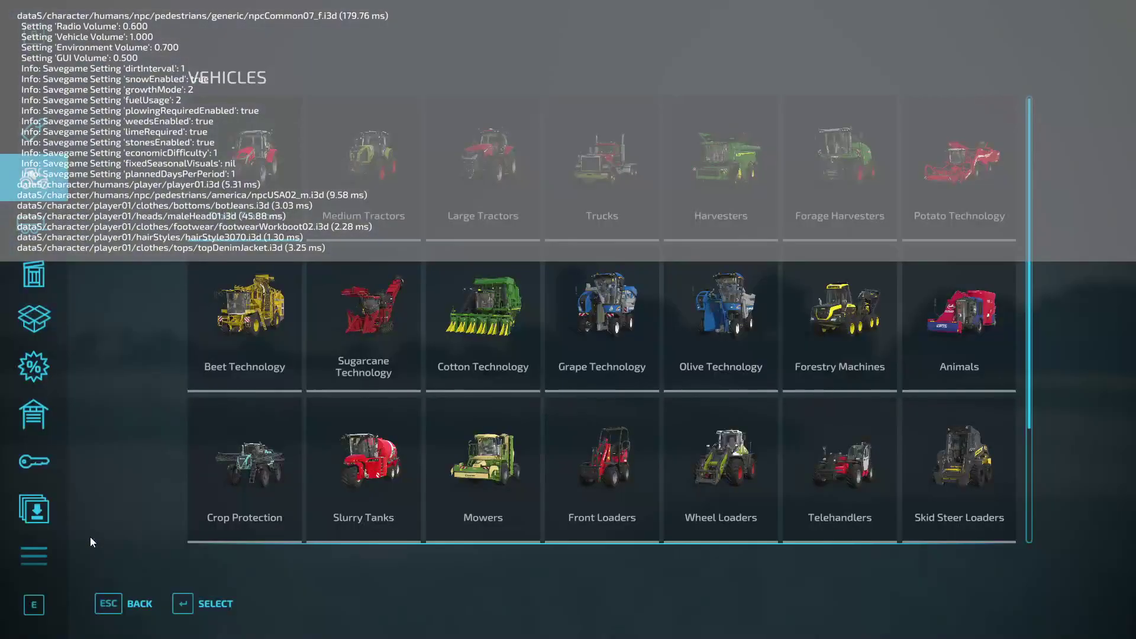
Step: Open the KRONE XDisc 620 Veg XML Test from the Forage Harvester Headers under Tools and inspect its model
left_click(34, 235)
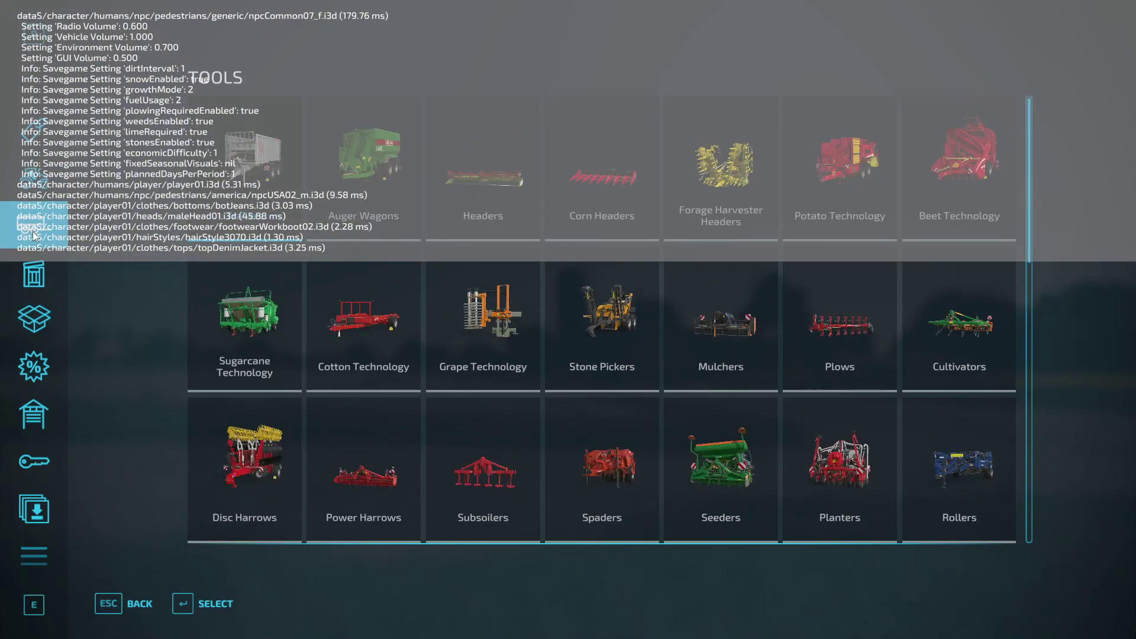
left_click(717, 171)
scroll(633, 289, "down", 10)
scroll(633, 288, "down", 1)
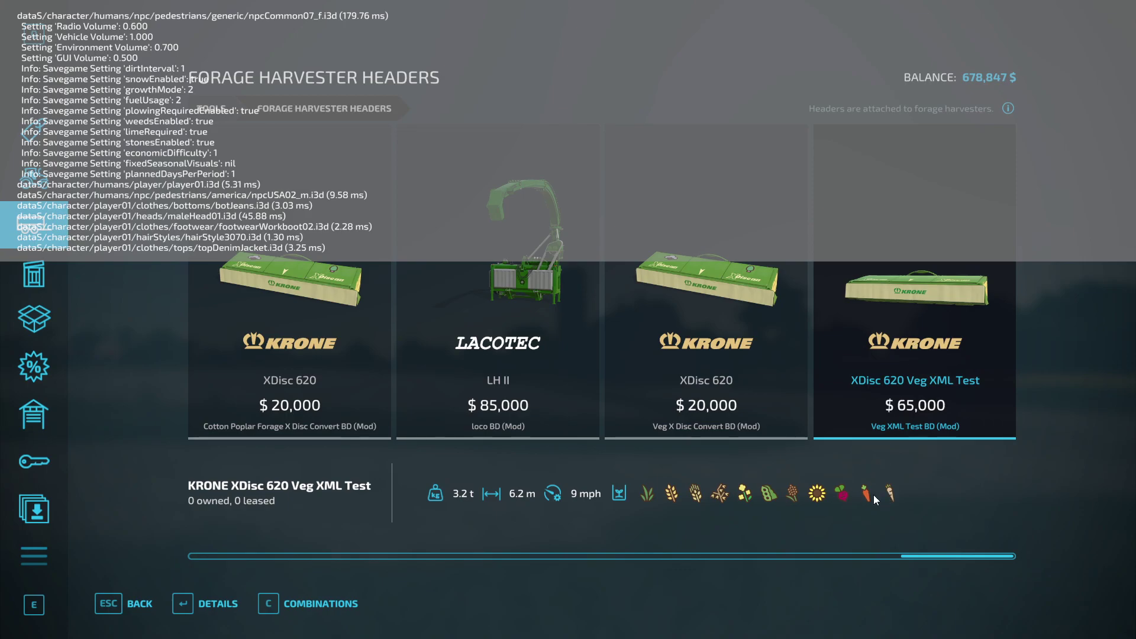
left_click(889, 321)
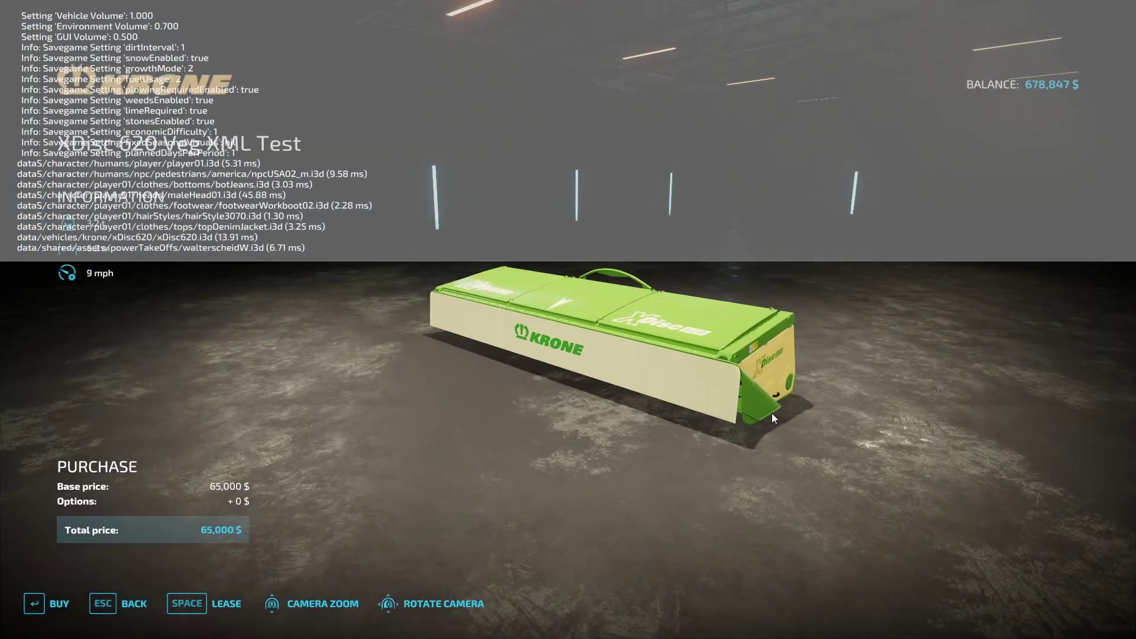
mouse_move(888, 321)
left_mouse_down()
mouse_move(568, 338)
mouse_move(899, 334)
left_mouse_up()
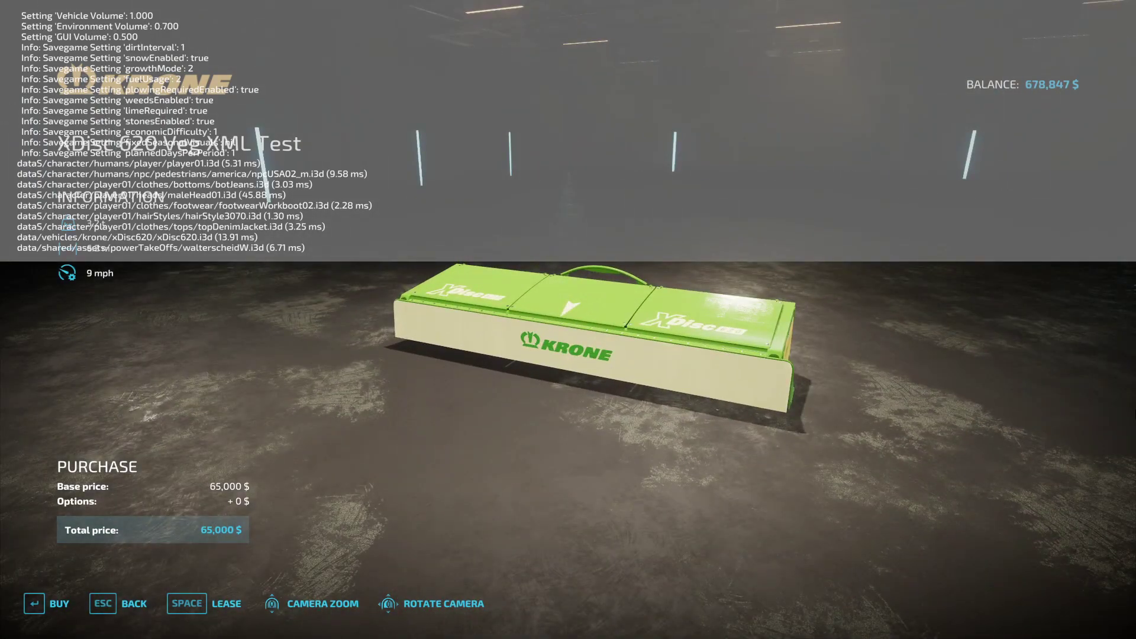
Step: Buy the XDisc 620 Veg XML Test header and leave the shop
key("Return")
key("Return")
key("Escape")
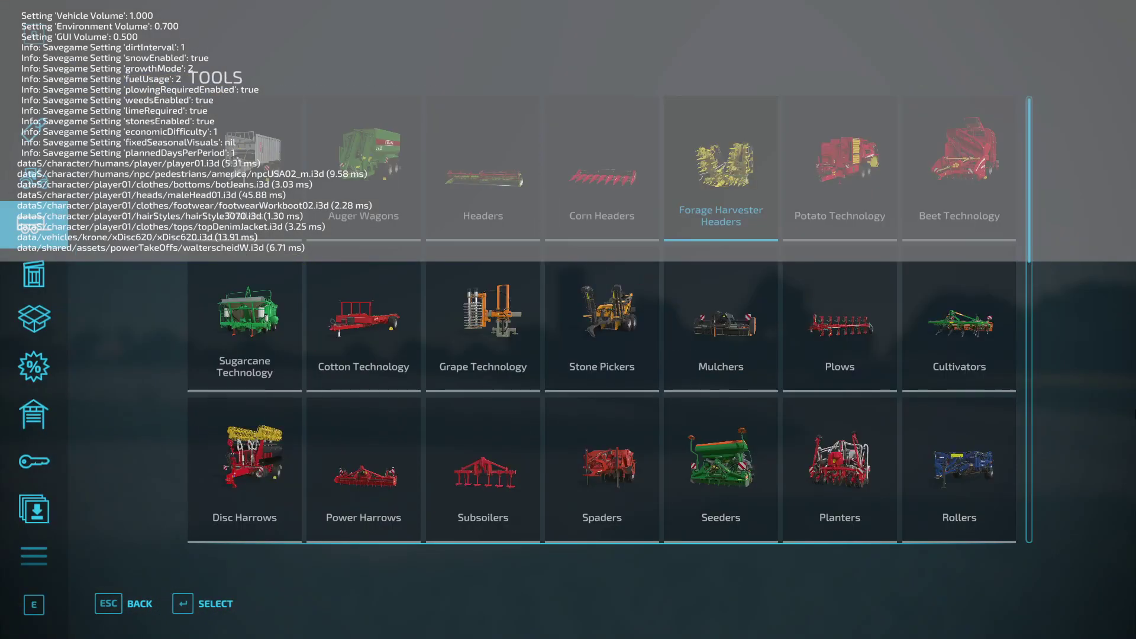
key("Escape")
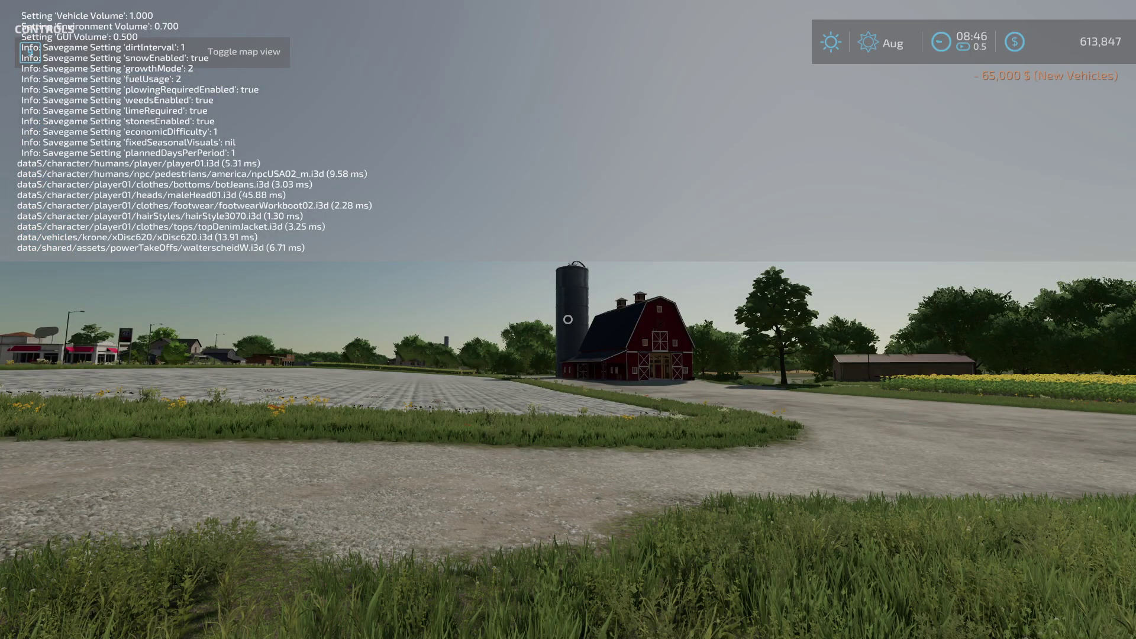
Step: Buy the KRONE BiG X 1180 BD from the Veg X Disc Convert BD mod under Forage Harvesters and leave the shop
key("p")
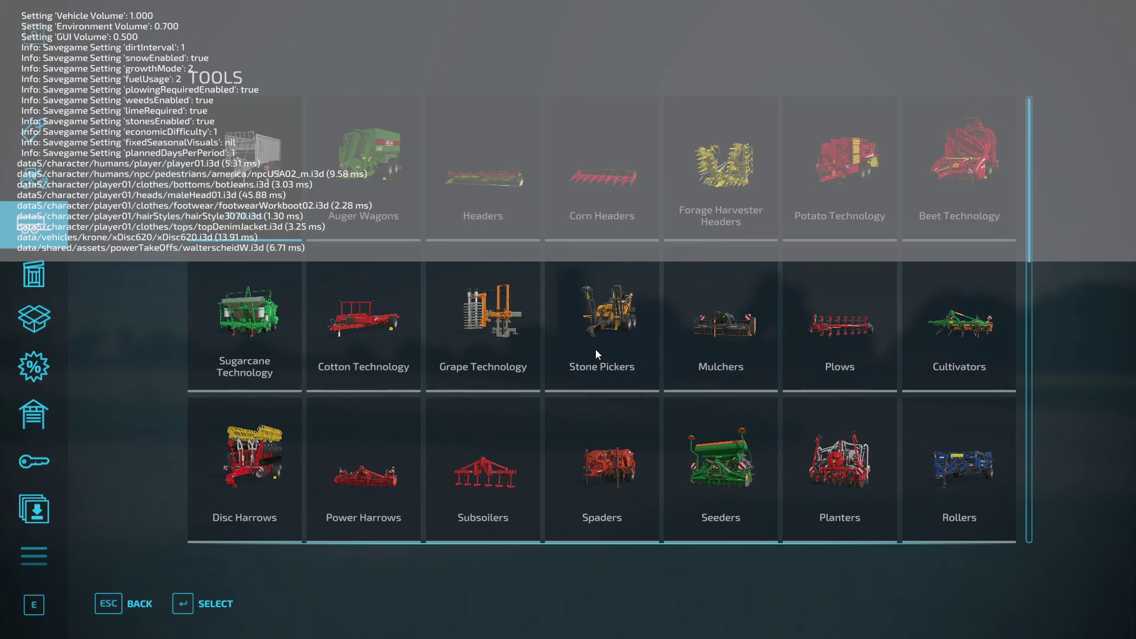
key("q")
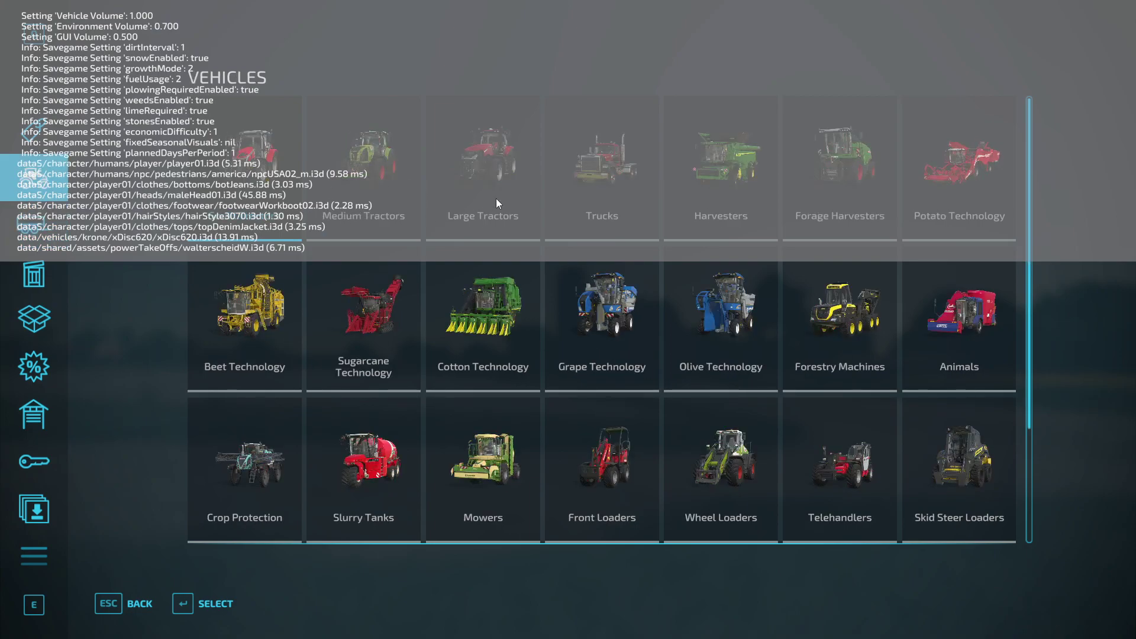
left_click(869, 154)
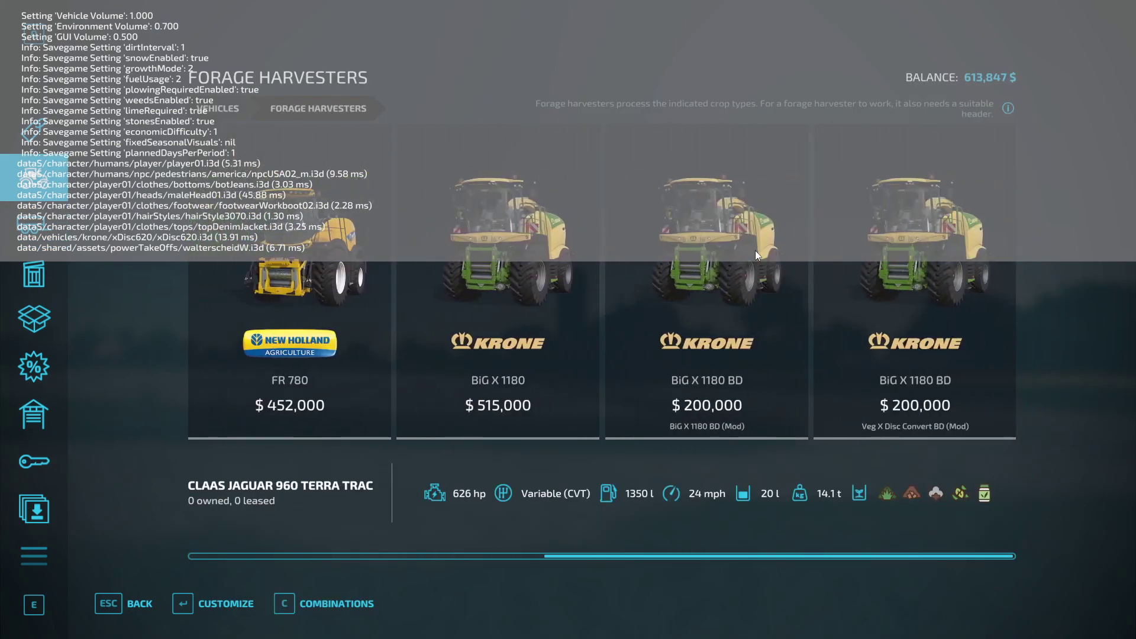
left_click(932, 298)
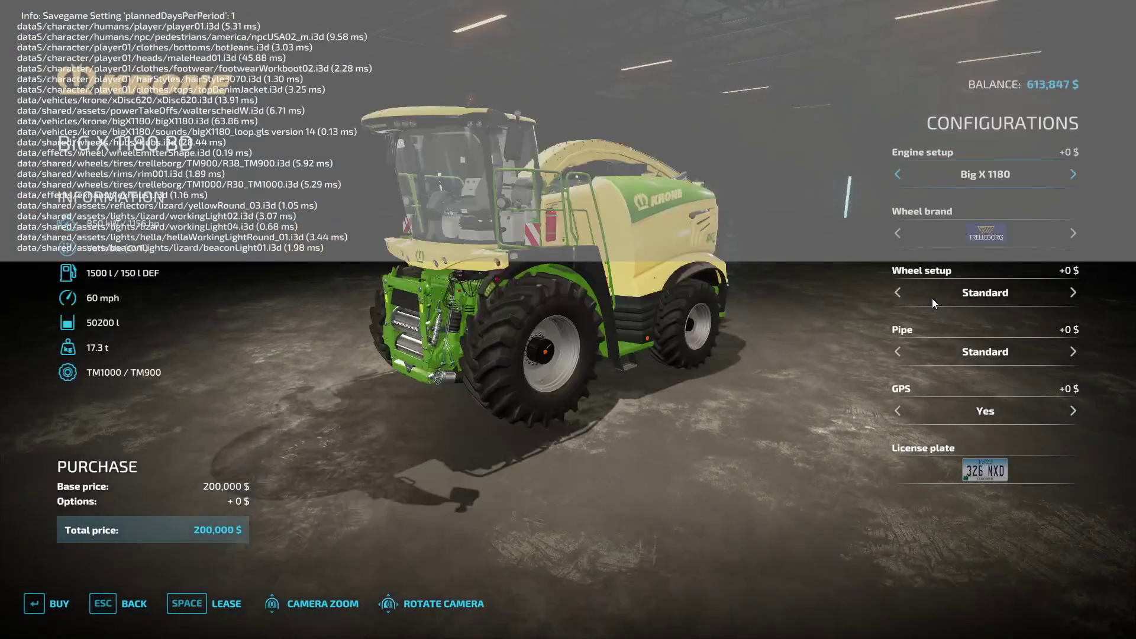
key("Return")
key("Return")
key("Return")
key("Escape")
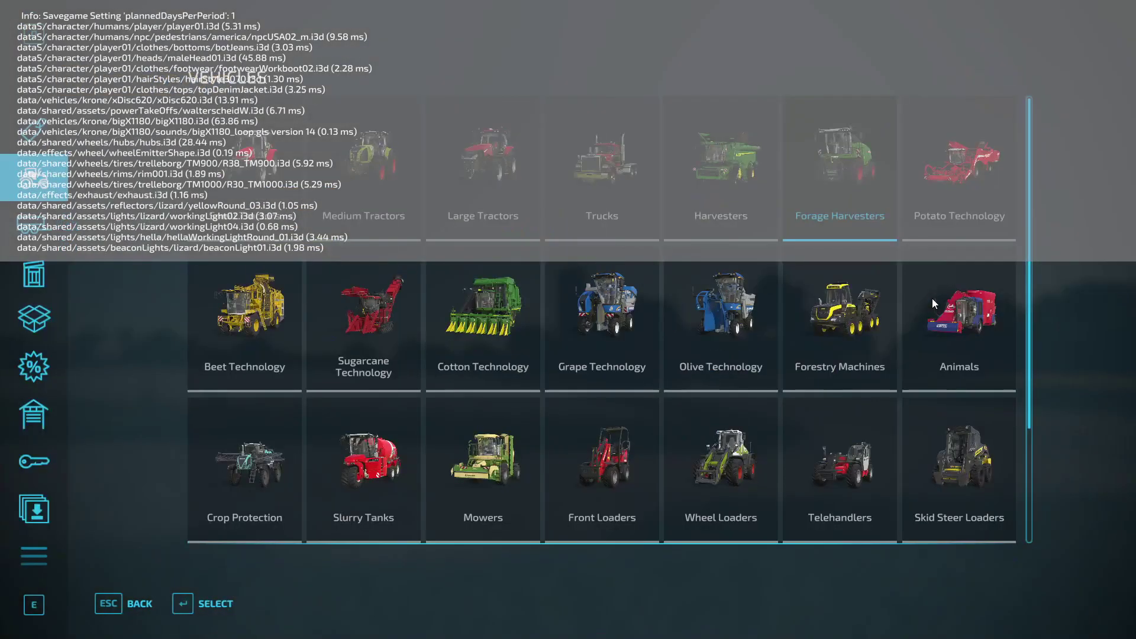
key("Escape")
Step: Enter the BiG X 1180, drive up to the XDisc header and attach it, and hide the console log overlay
key("Tab")
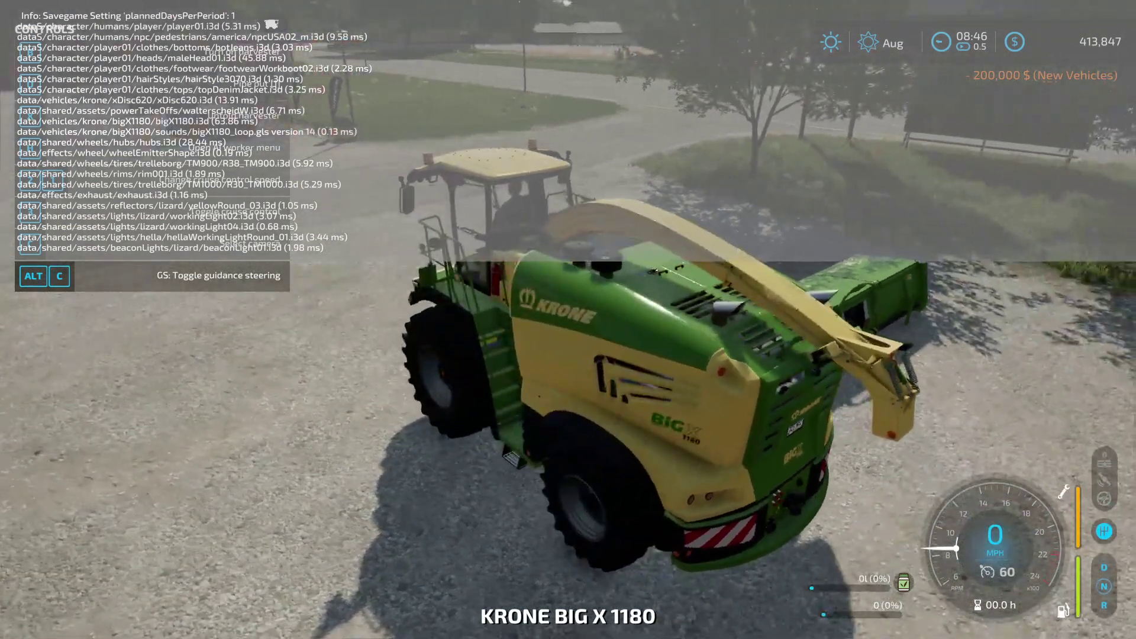
scroll(568, 320, "down", 5)
key("s")
key("d")
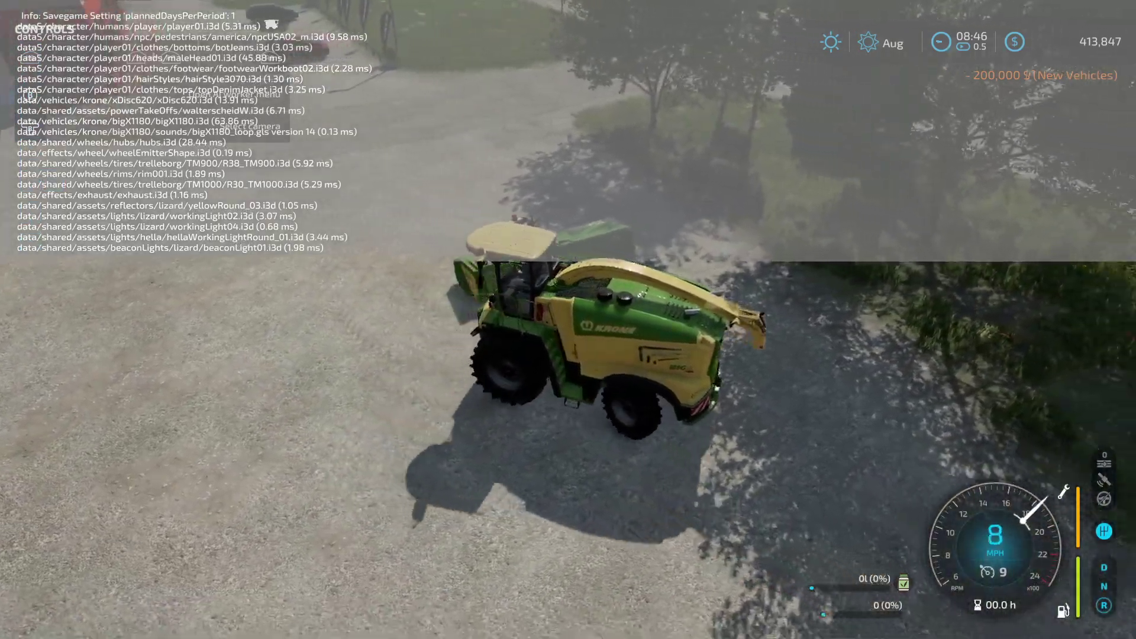
key("w")
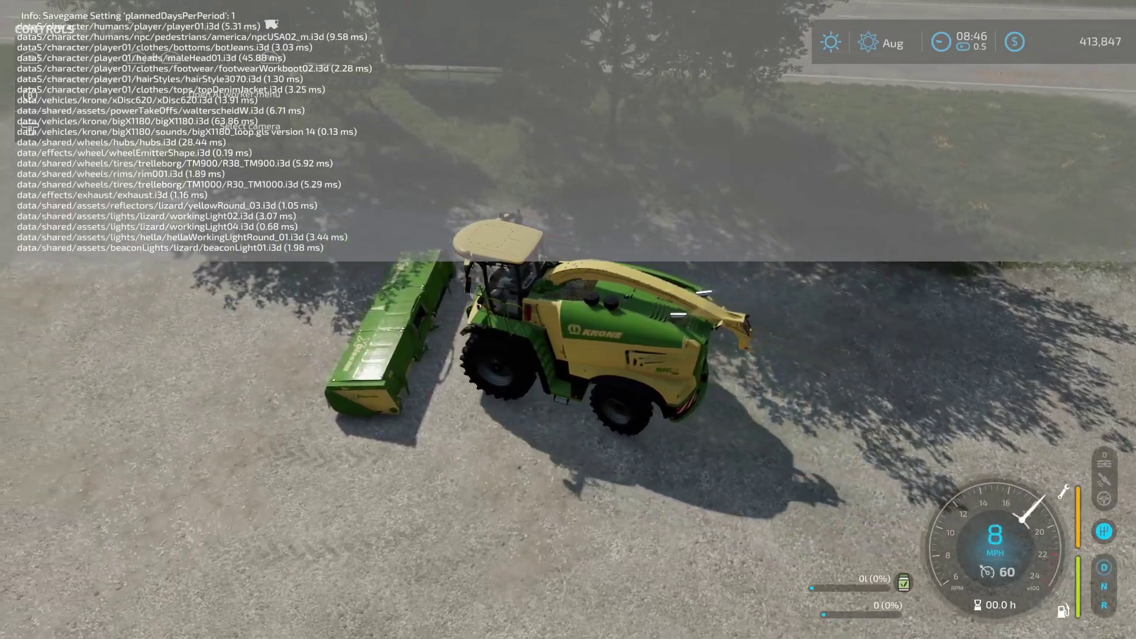
key("q")
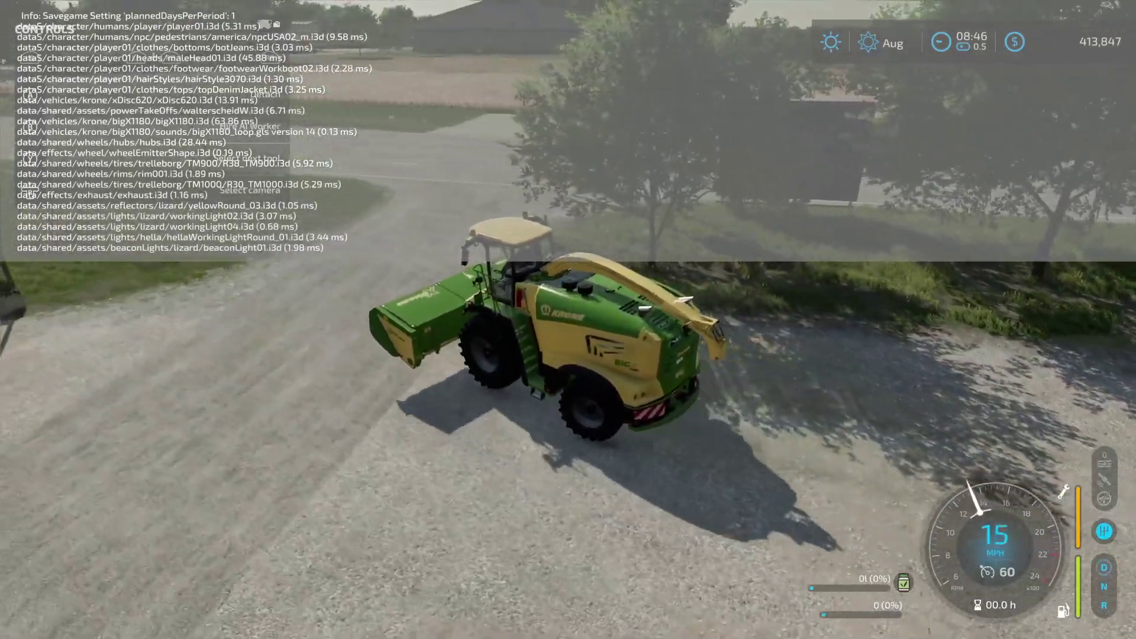
key("grave")
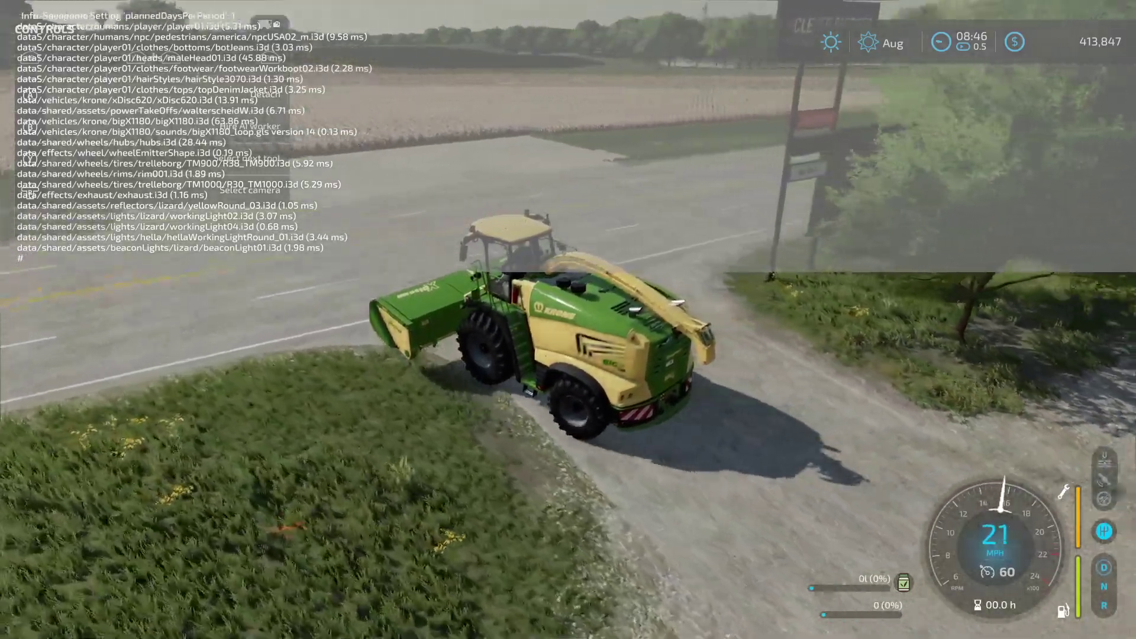
key("grave")
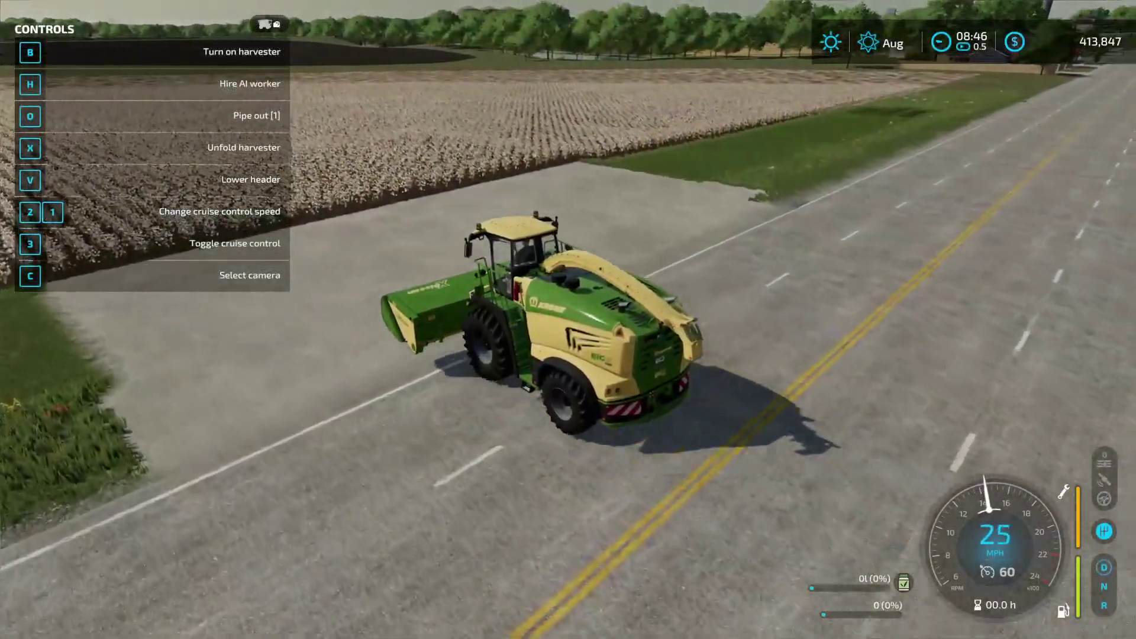
Step: Open the Set Field Fruit options for field 56 in Easy Development Controls and browse the fruit types past Parsnip
key("ctrl+e")
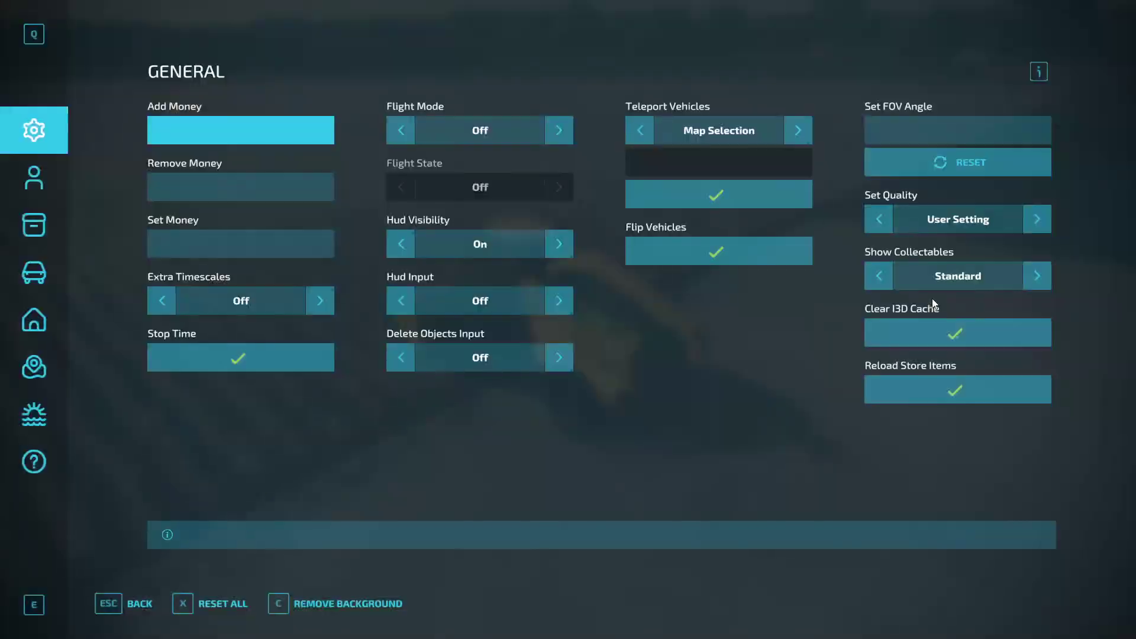
left_click(34, 414)
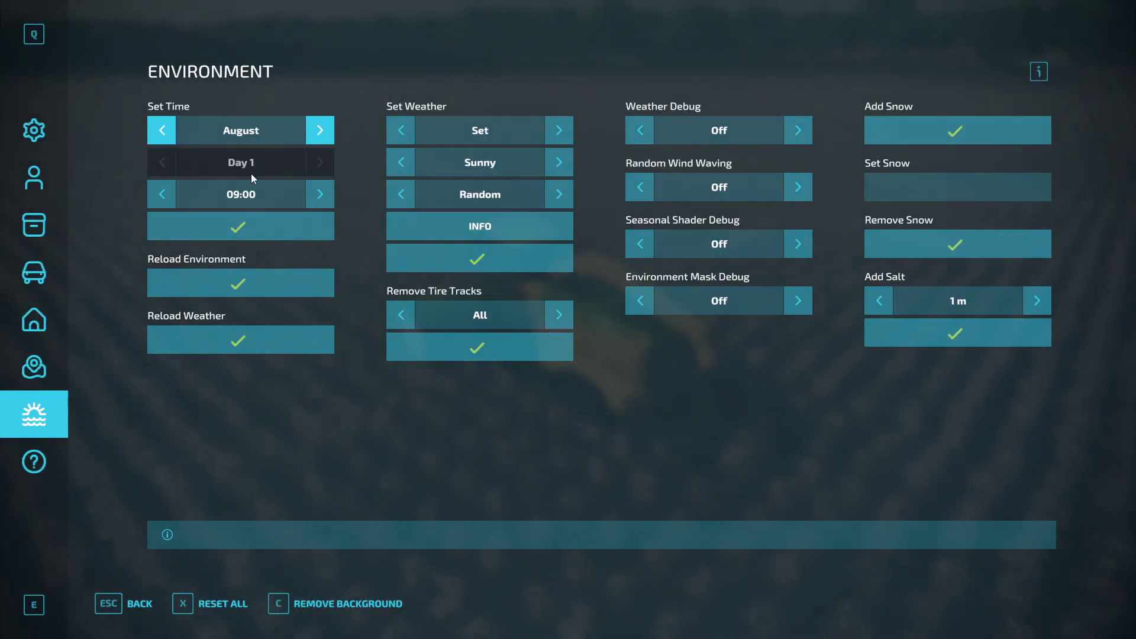
left_click(33, 367)
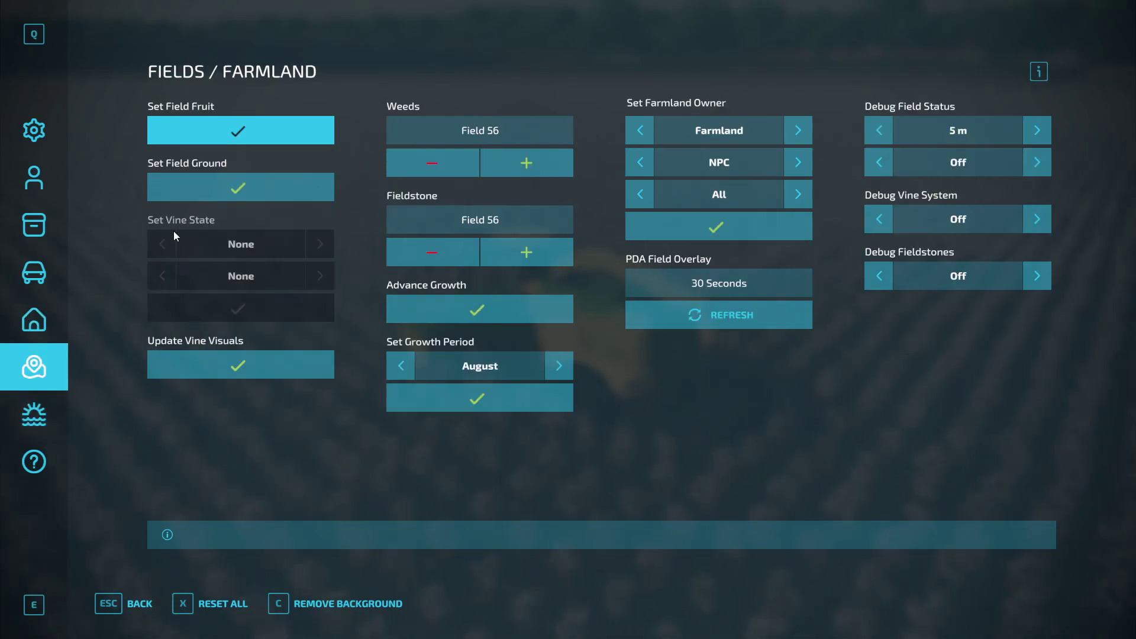
left_click(216, 136)
left_click(489, 207)
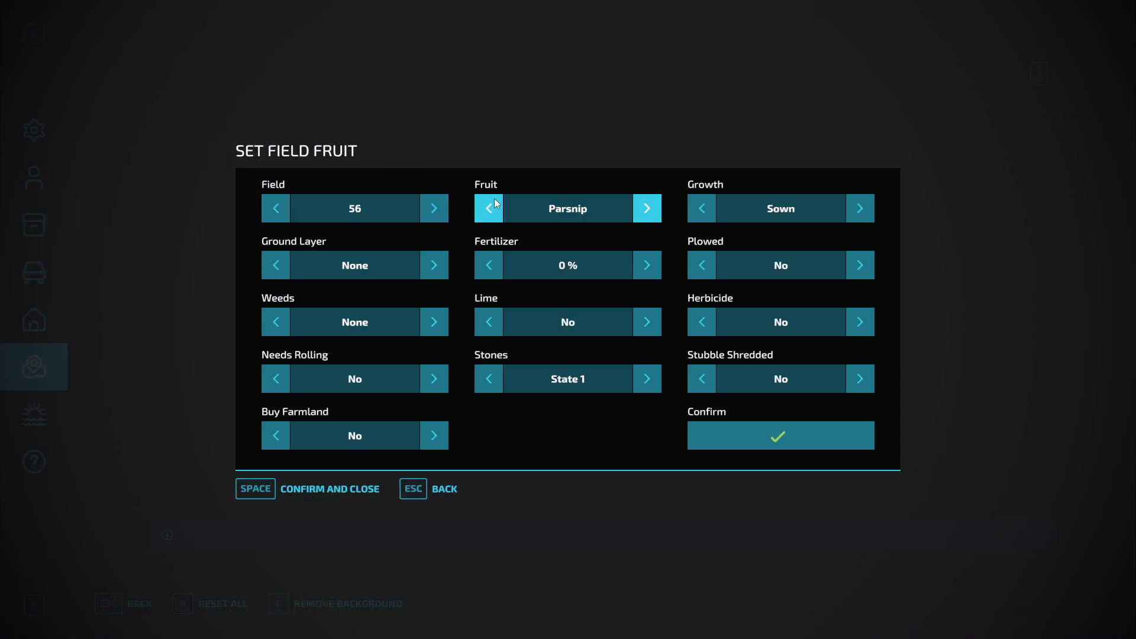
left_click(495, 204)
left_click(495, 204)
Step: Close the running game, decline reloading log.txt and close that file in Notepad++ without saving
key("super")
right_click(694, 627)
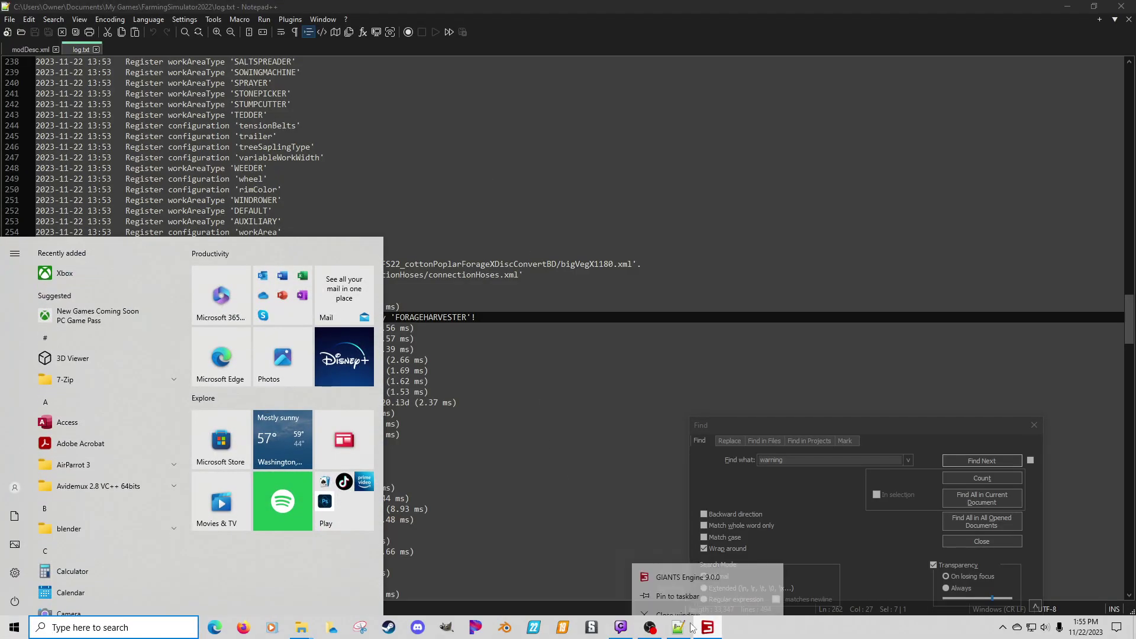
left_click(680, 603)
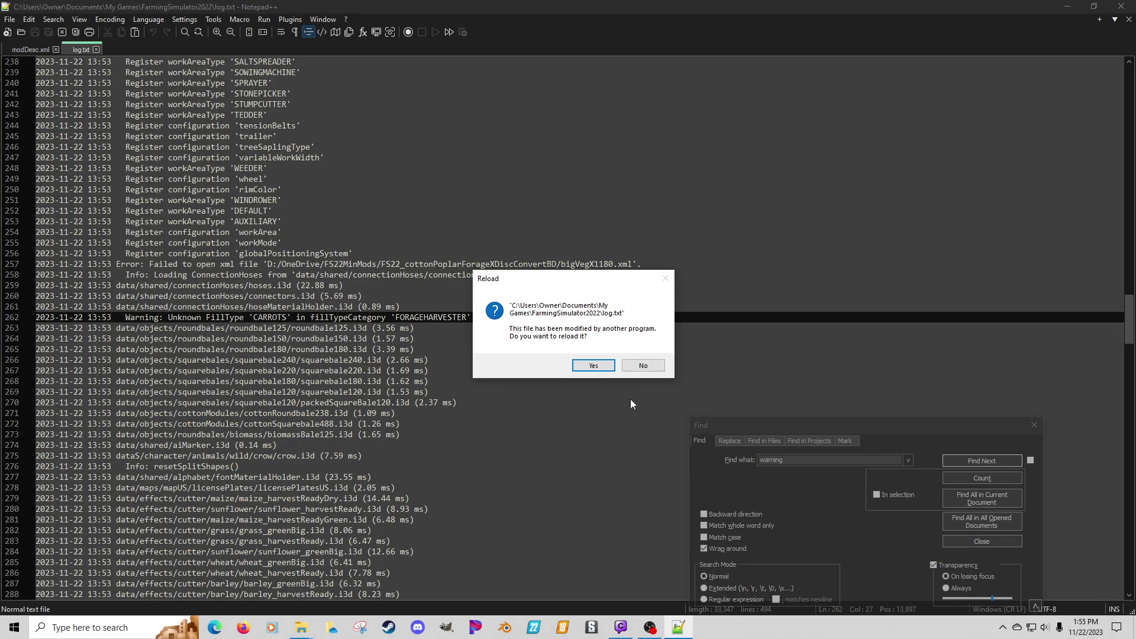
left_click(643, 365)
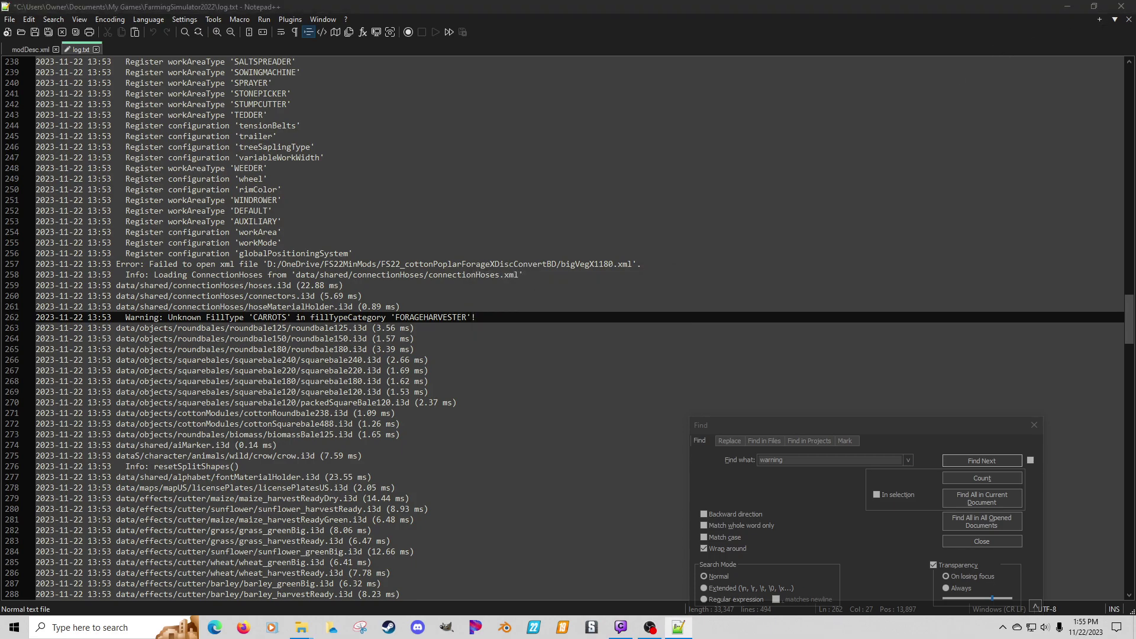
left_click(1126, 23)
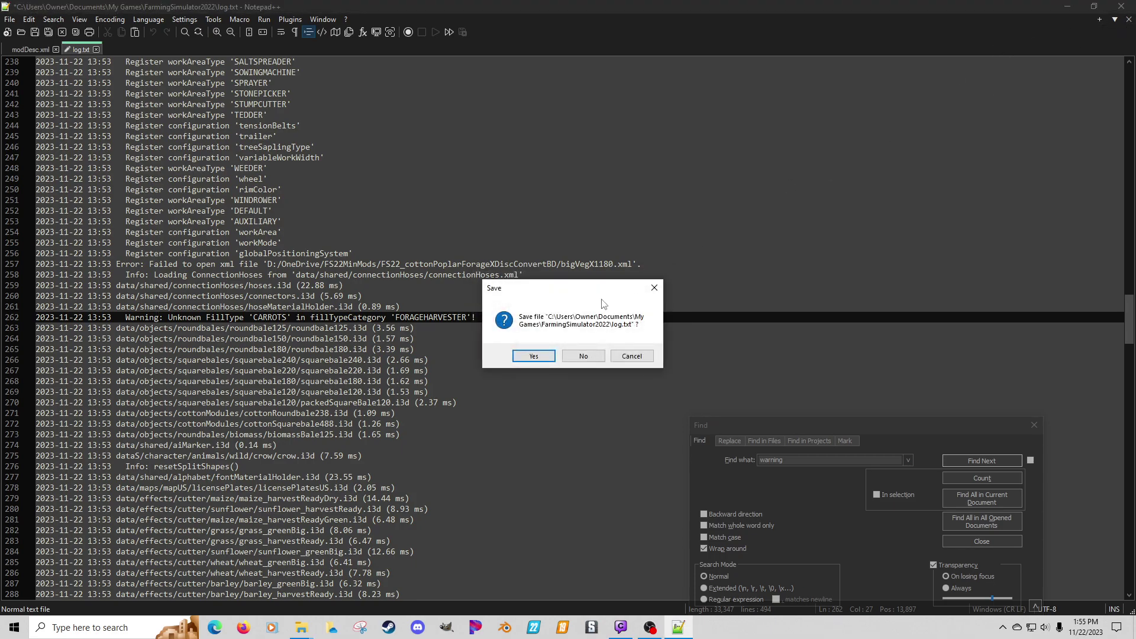
left_click(582, 355)
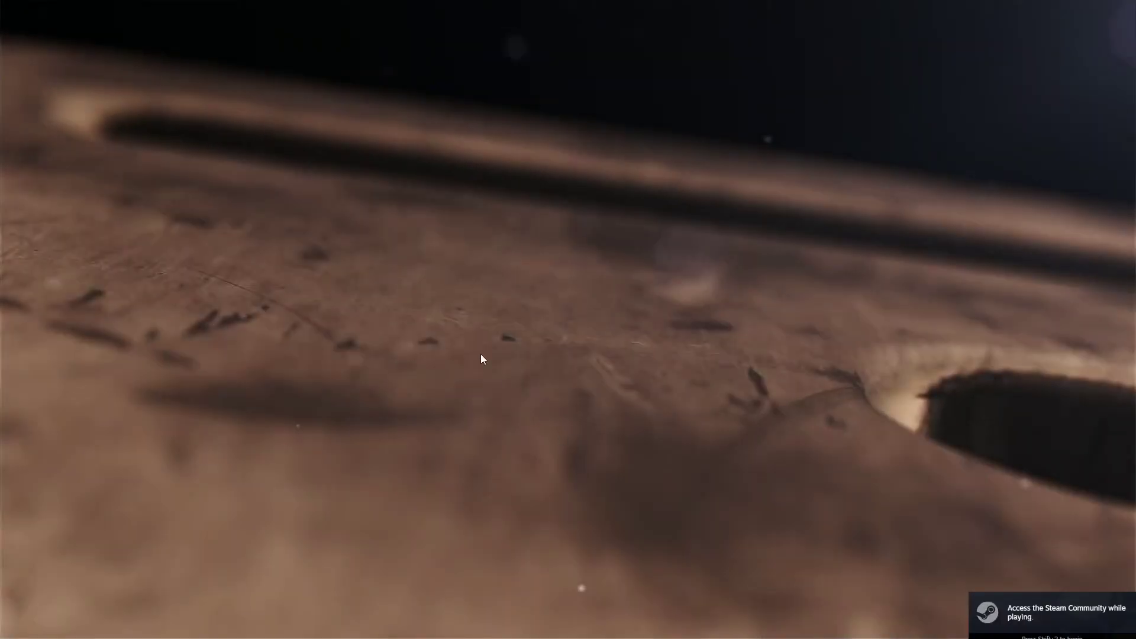
Step: Begin a new career in an empty save slot of Farming Simulator 22 using the New Farmer mode
left_click(444, 325)
left_click(117, 385)
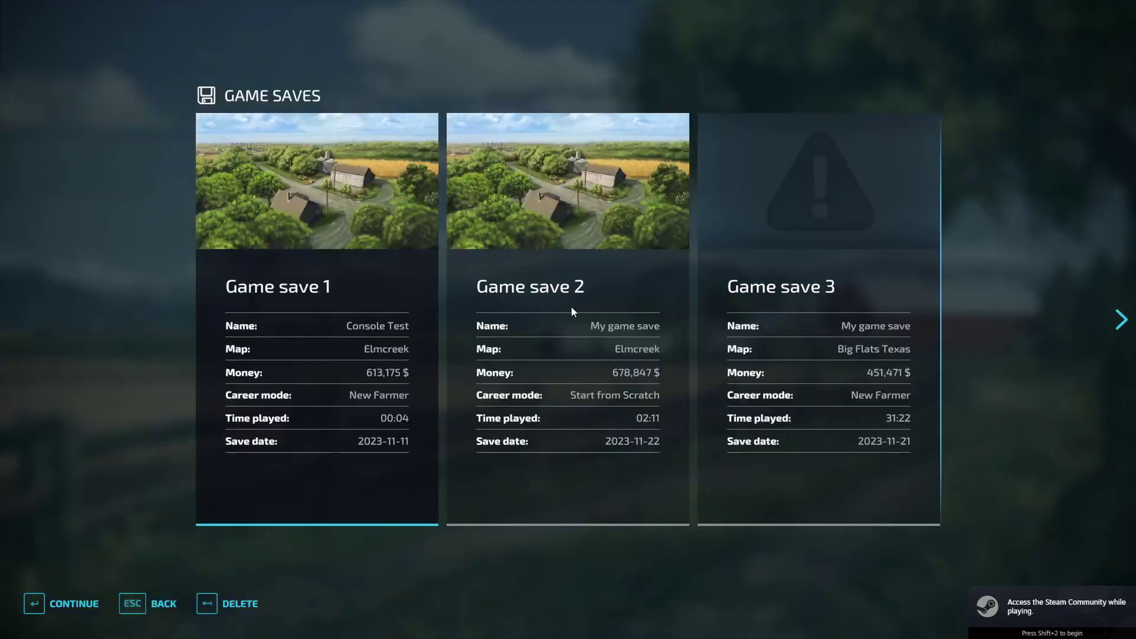
scroll(568, 310, "down", 1)
left_click(349, 319)
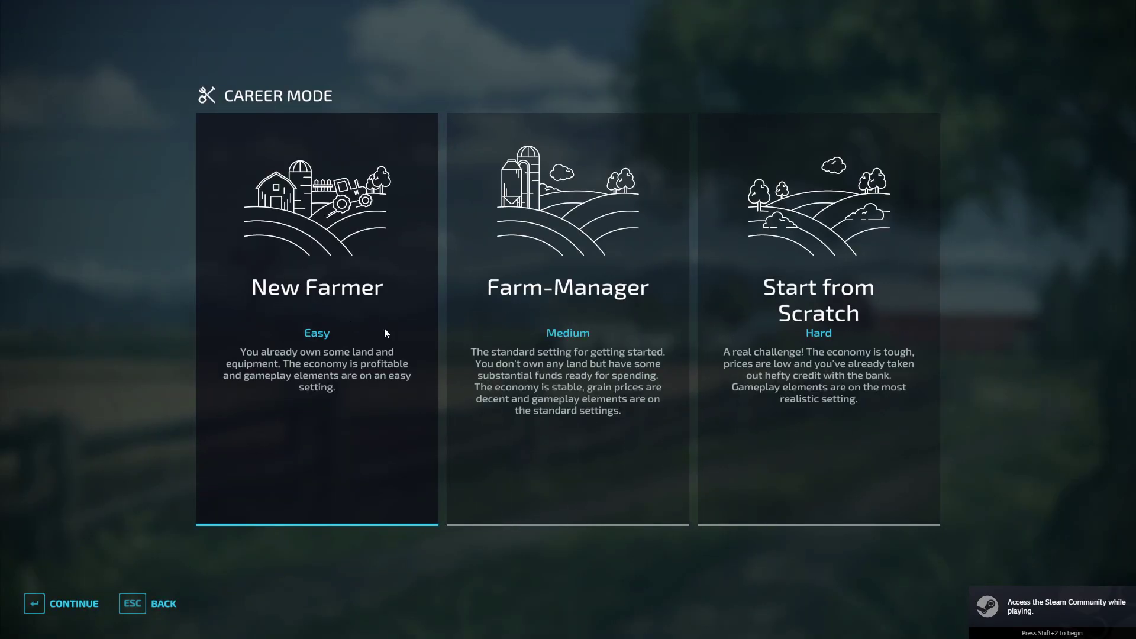
left_click(349, 300)
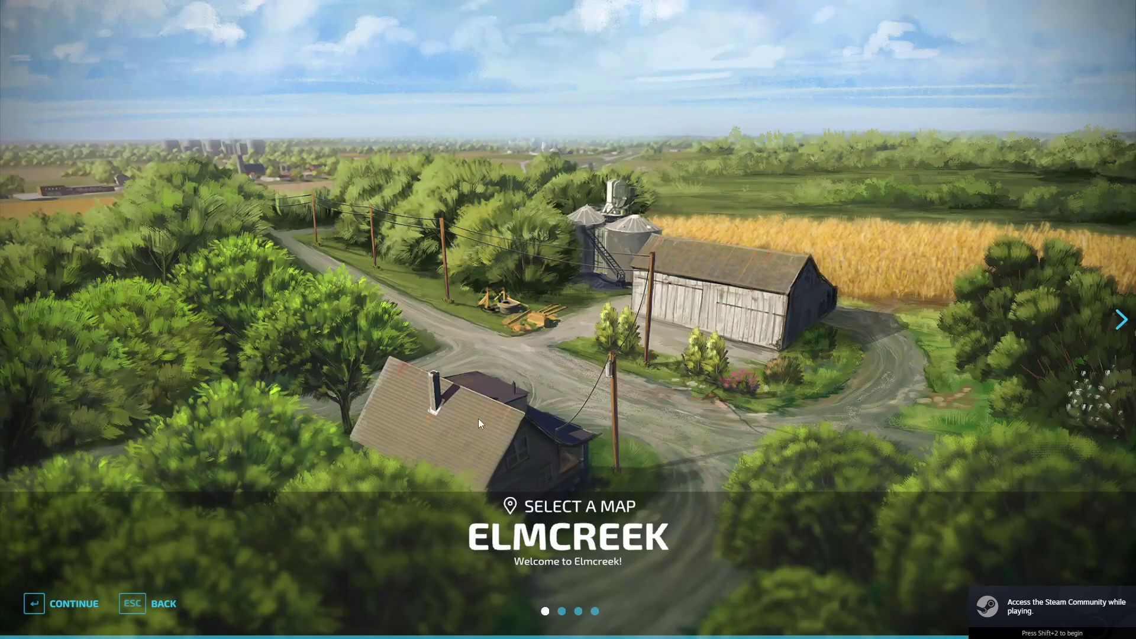
left_click(67, 612)
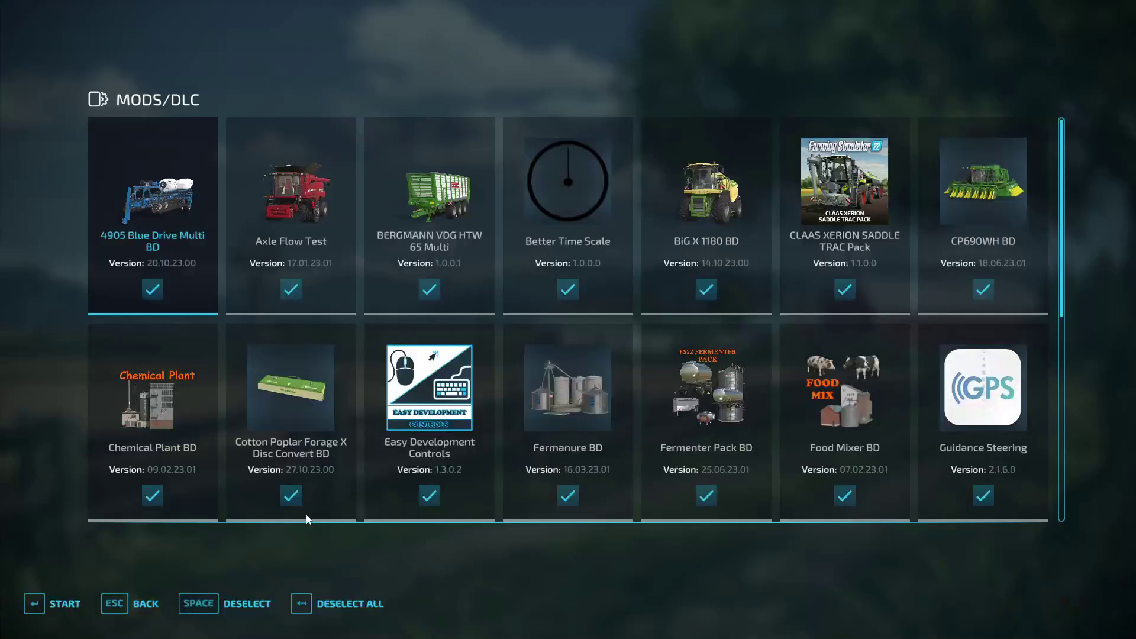
left_click(165, 605)
scroll(490, 438, "down", 2)
scroll(487, 438, "down", 1)
scroll(487, 438, "up", 1)
scroll(487, 437, "up", 2)
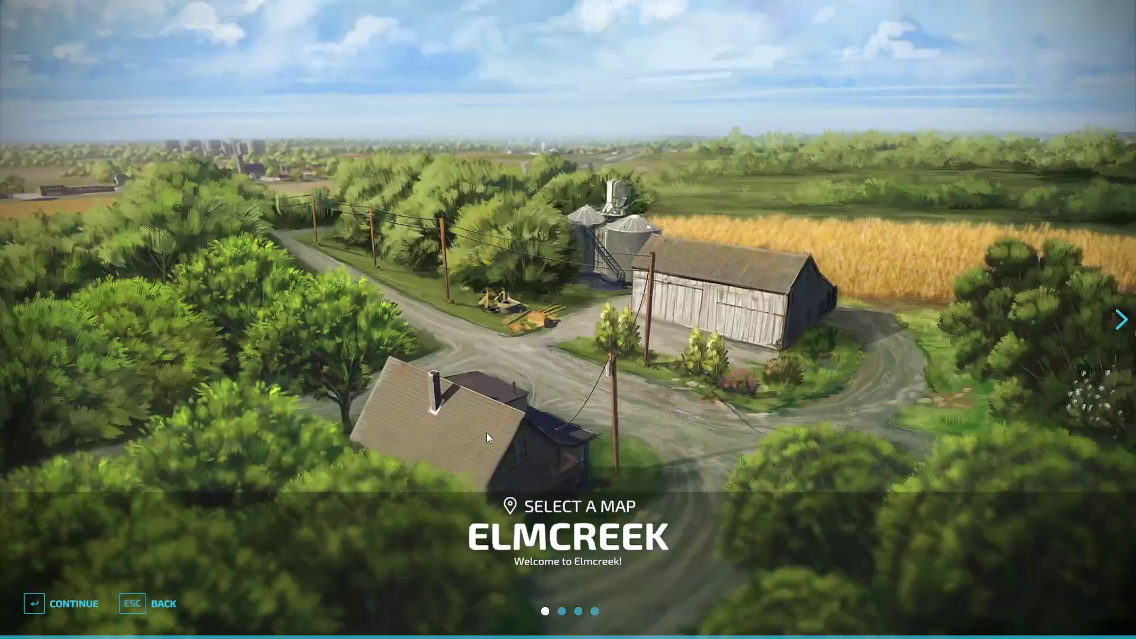
Step: Continue with the Elmcreek map, deselect the Premium Expansion DLC in the mod selection and start the game
left_click(30, 610)
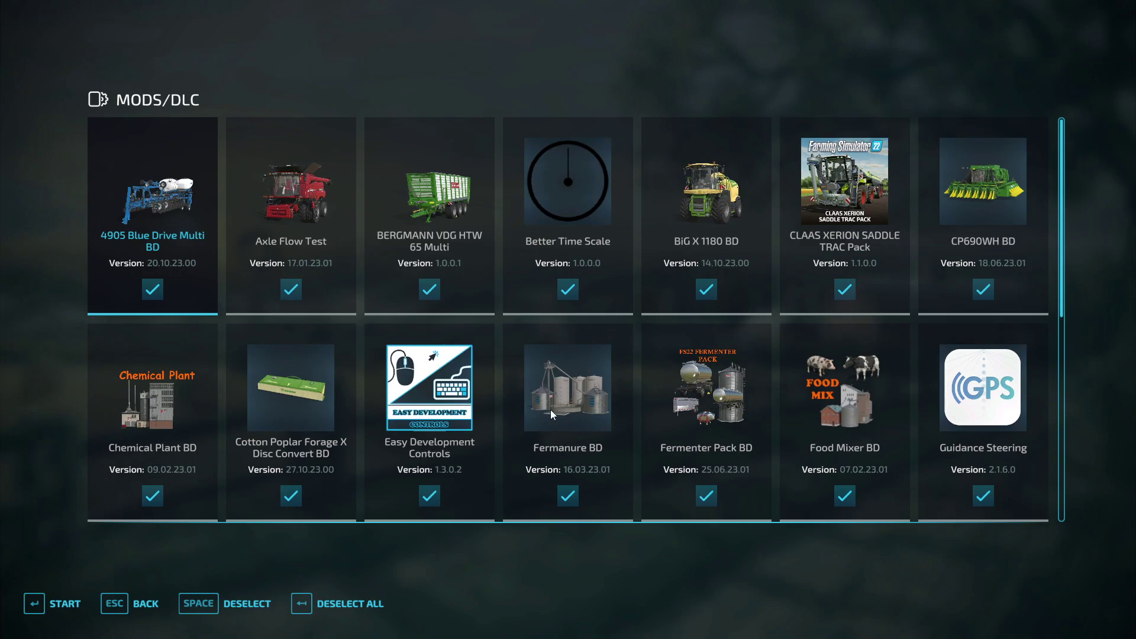
scroll(550, 410, "down", 3)
left_click(429, 376)
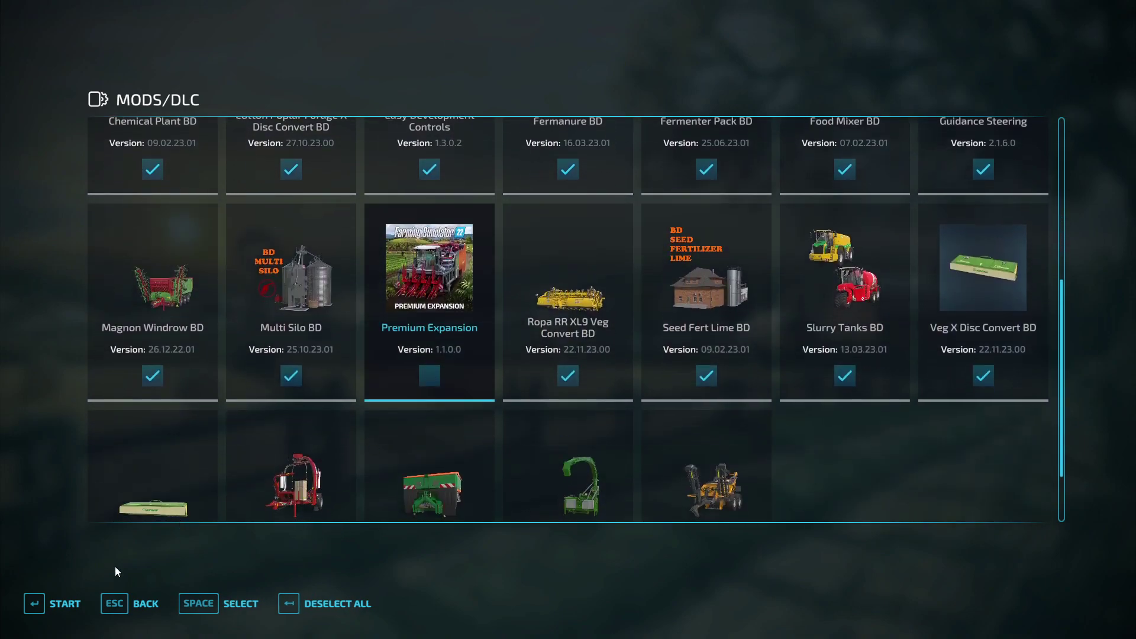
left_click(59, 603)
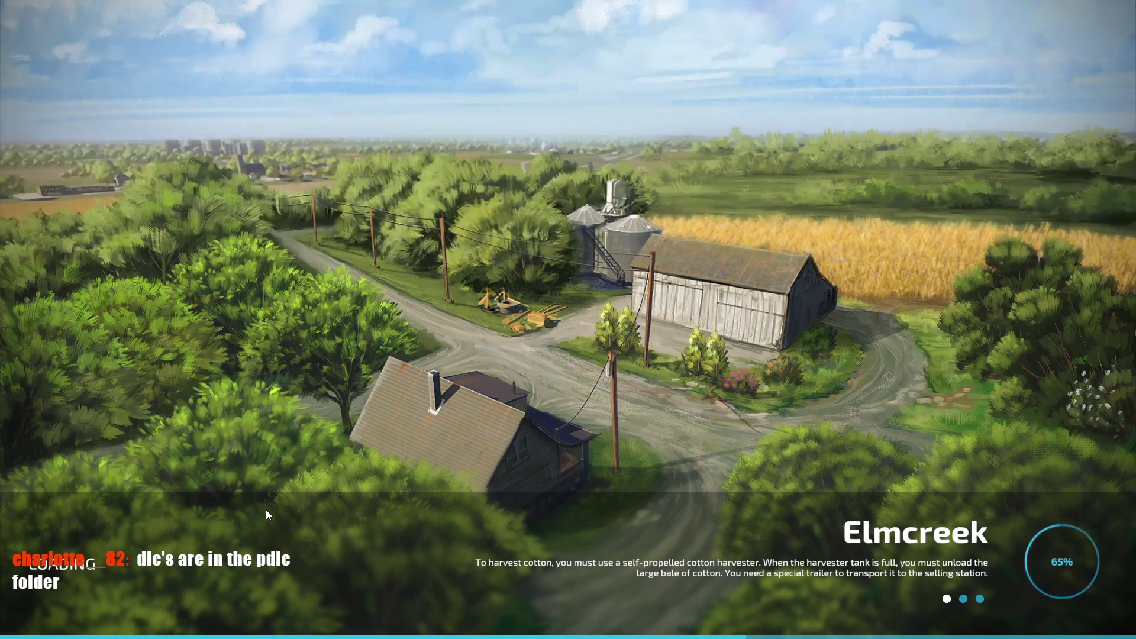
Step: Switch to the FS22 Files window in File Explorer and open the pdlc folder inside FS22 Data
key("super")
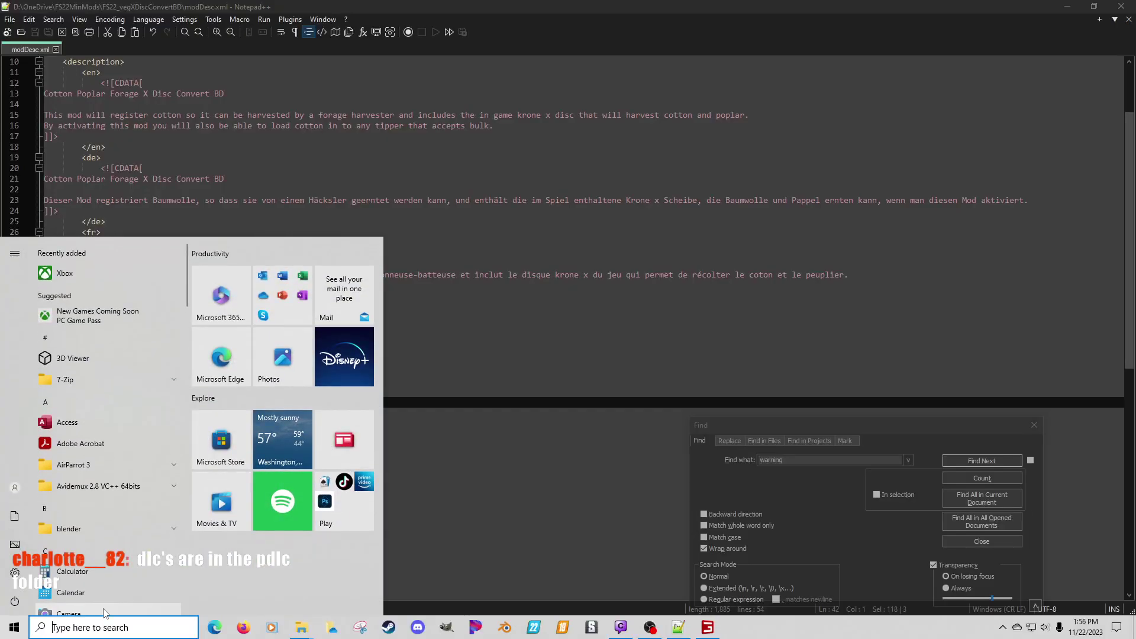
mouse_move(302, 627)
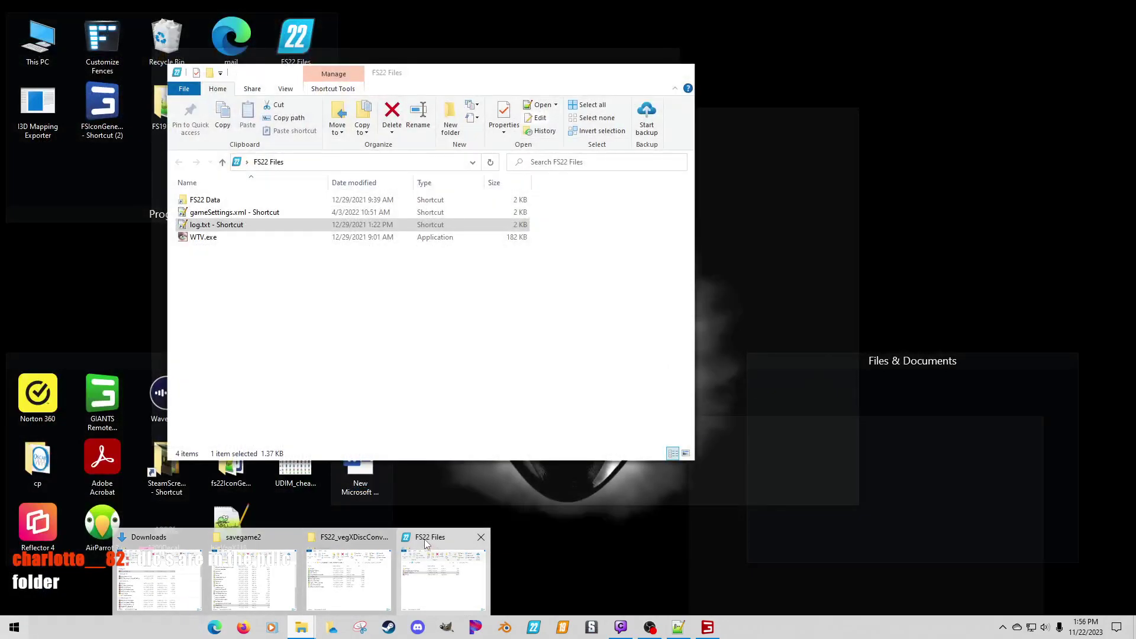
left_click(425, 545)
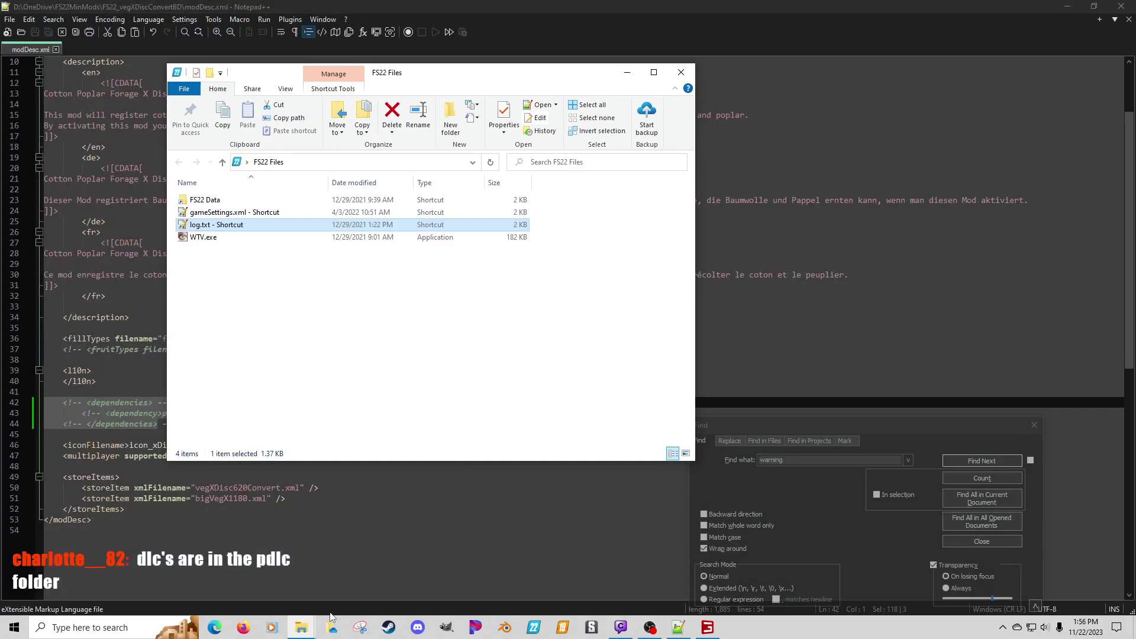
double_click(220, 201)
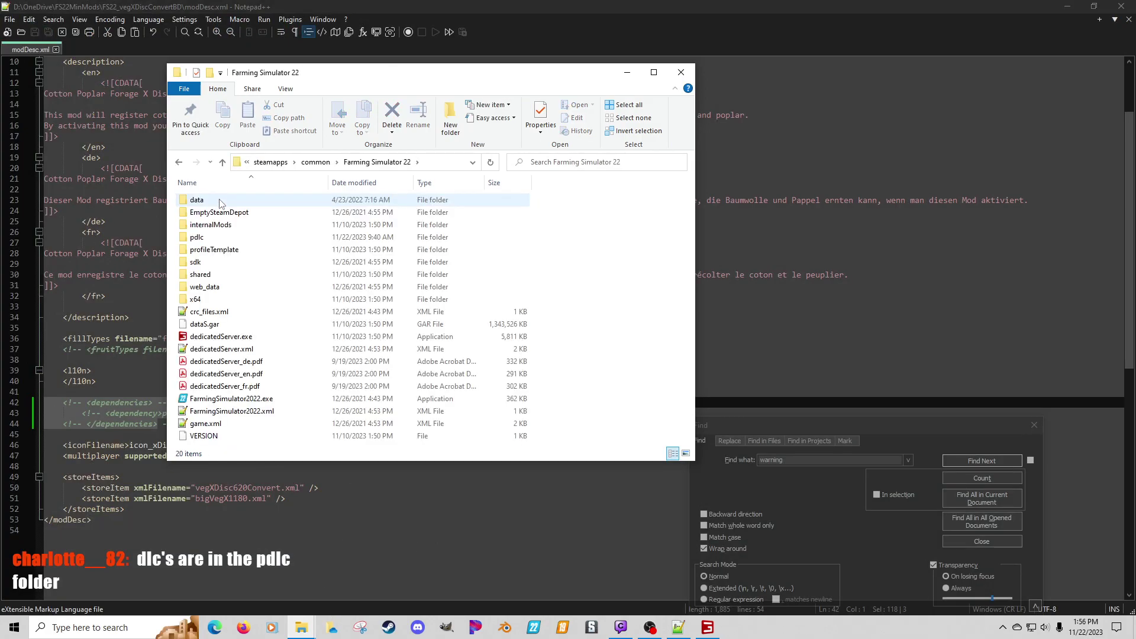
double_click(215, 237)
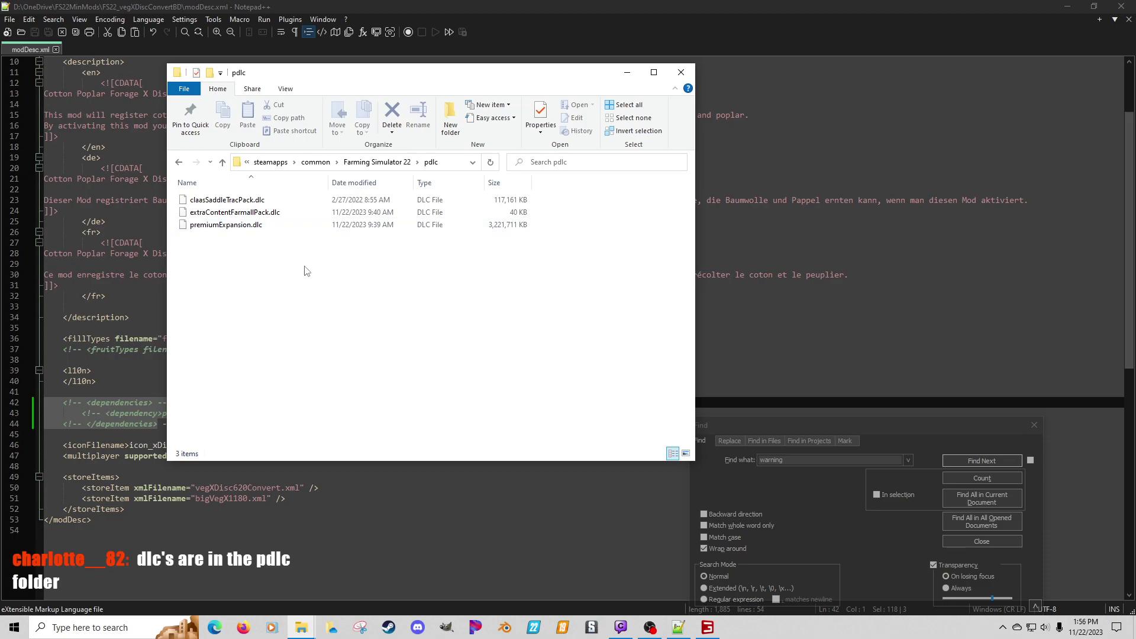
left_click(178, 161)
double_click(207, 237)
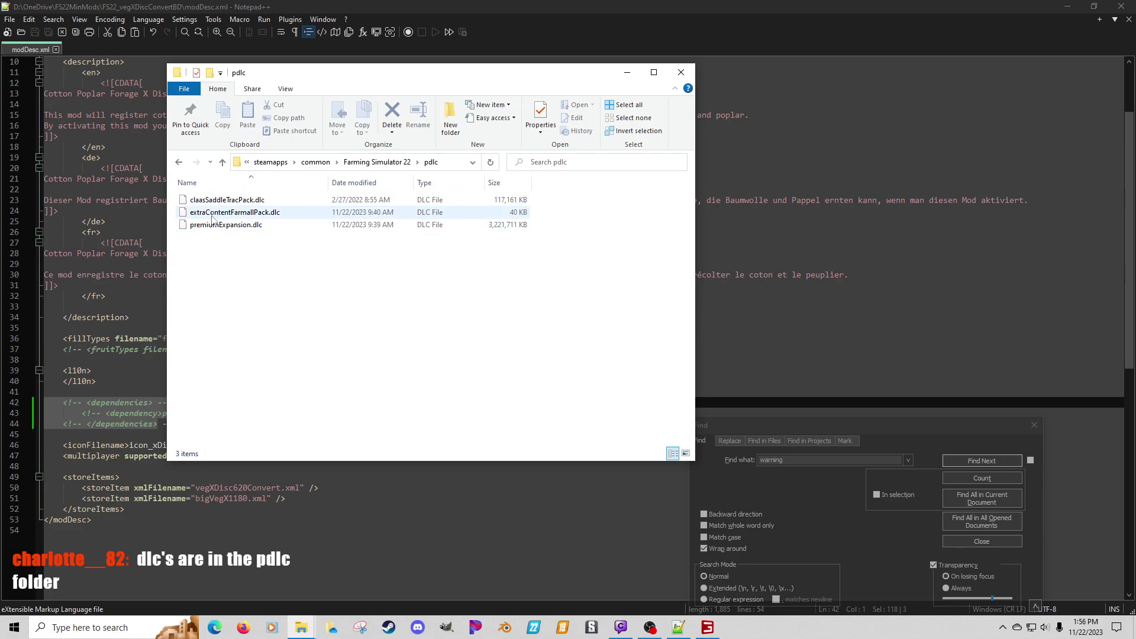
Step: Switch back to Farming Simulator 22, start the loaded Elmcreek game with the default character and decline the guided tour
left_click(709, 629)
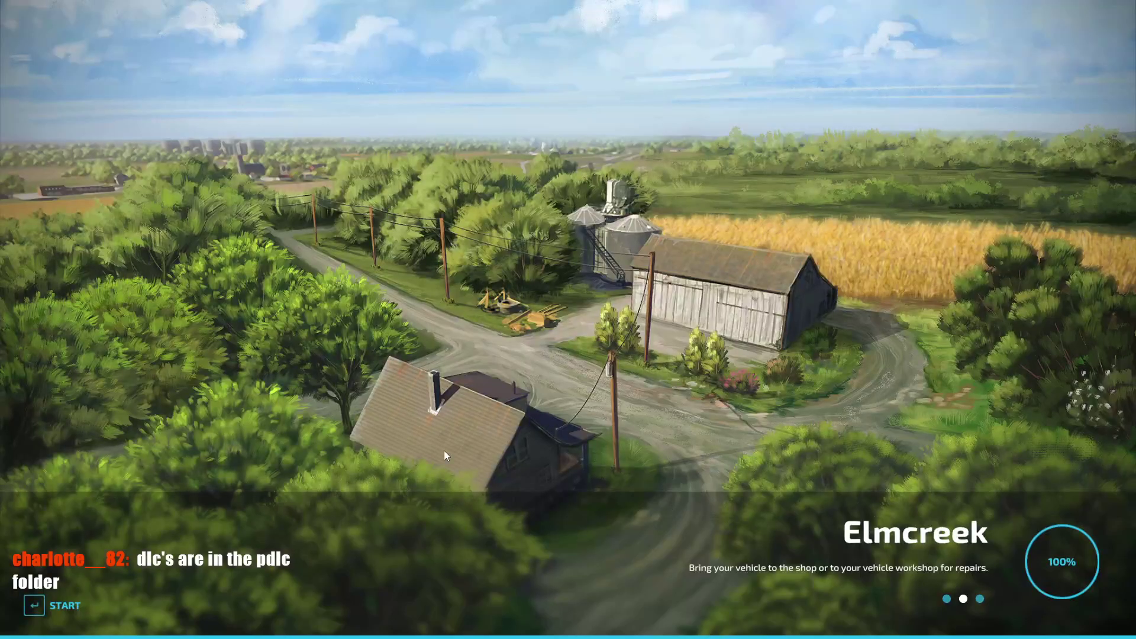
left_click(102, 601)
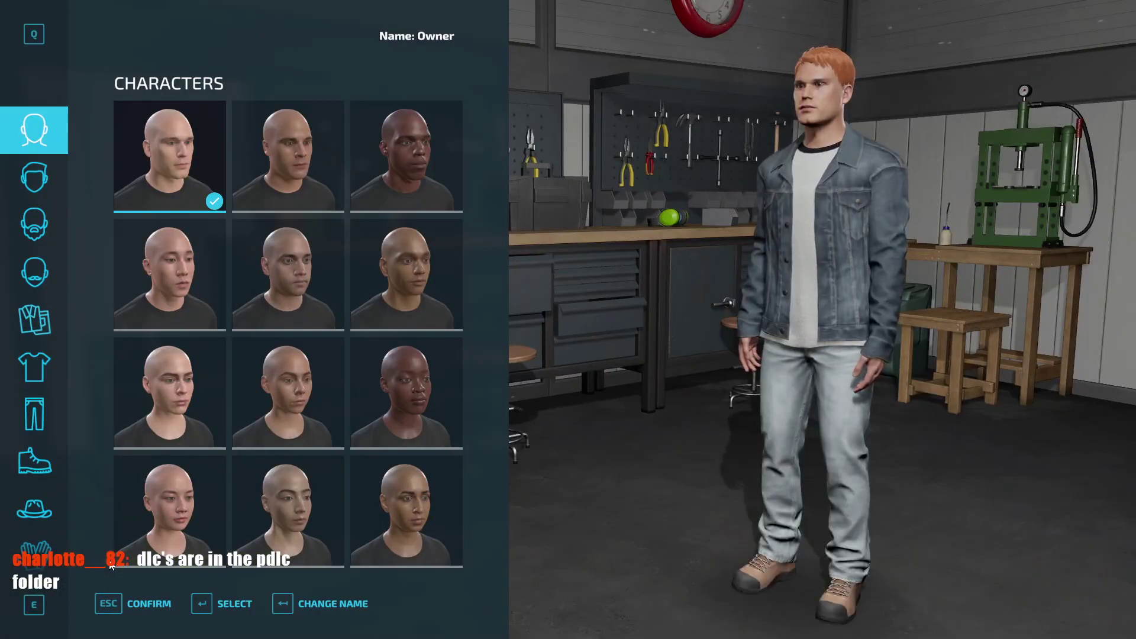
key("Escape")
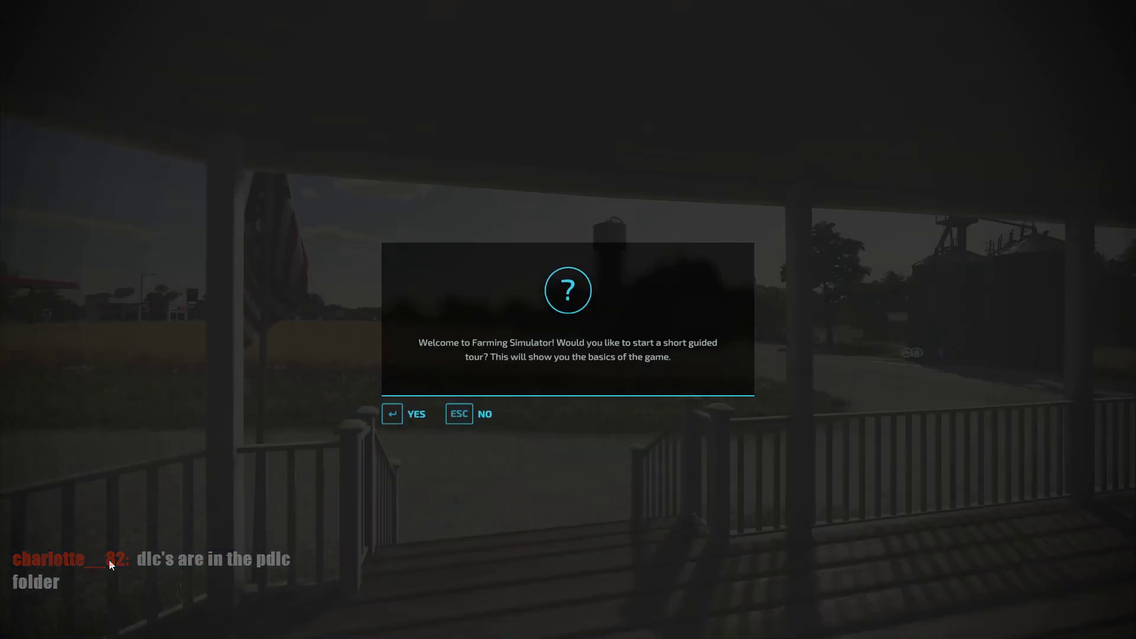
left_click(467, 424)
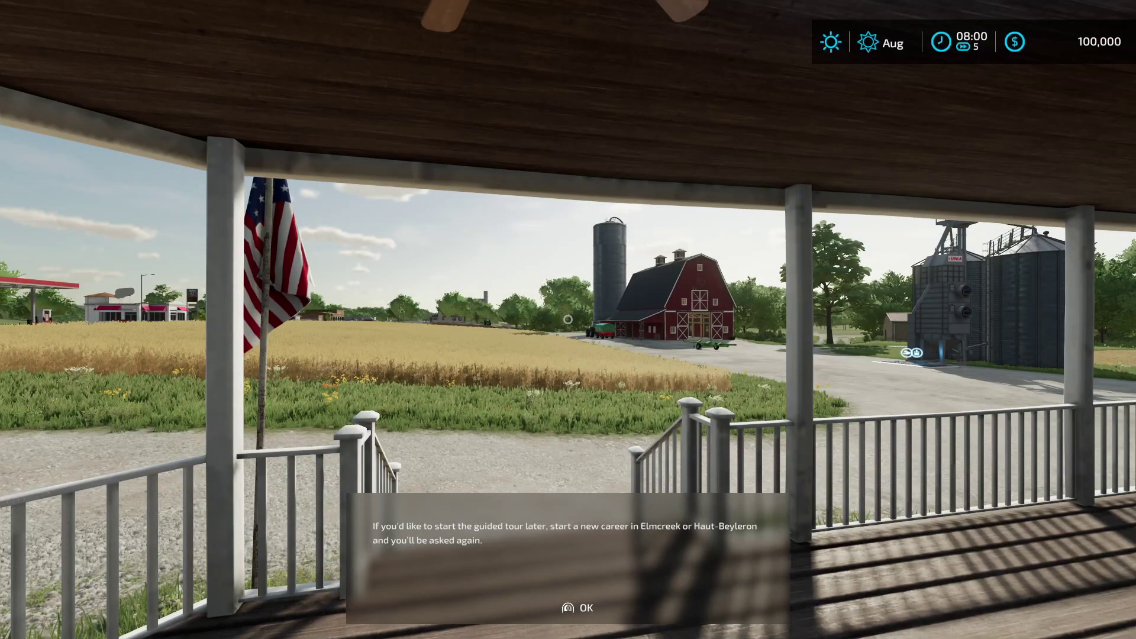
middle_click(568, 319)
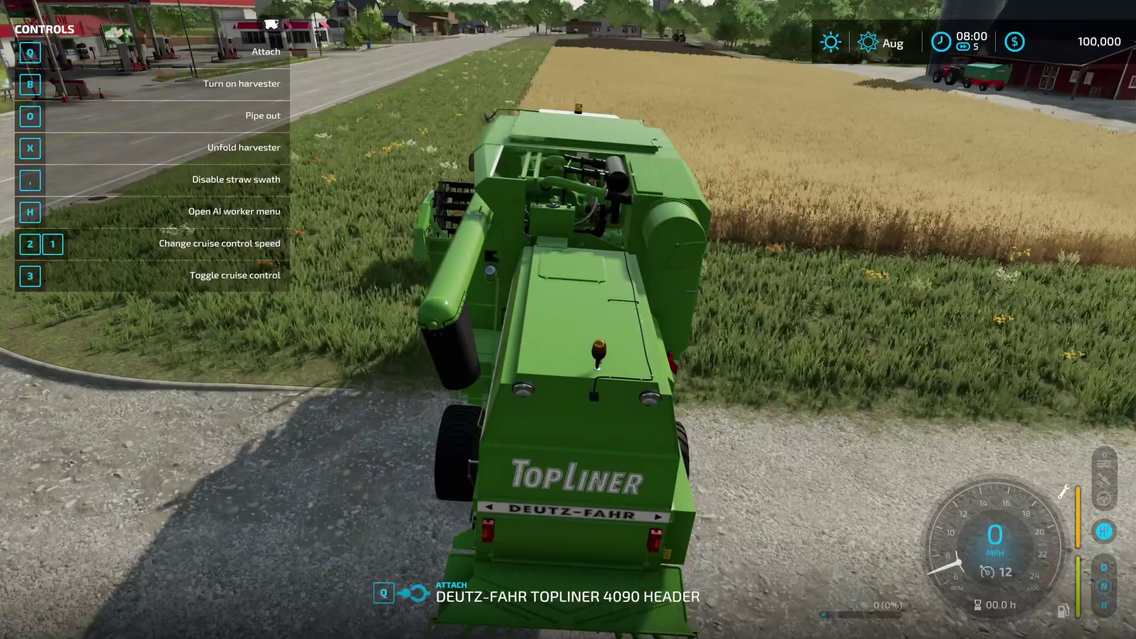
Step: In the development controls, change the fruit for all fields using Set Field Fruit and return to the game
key("alt+d")
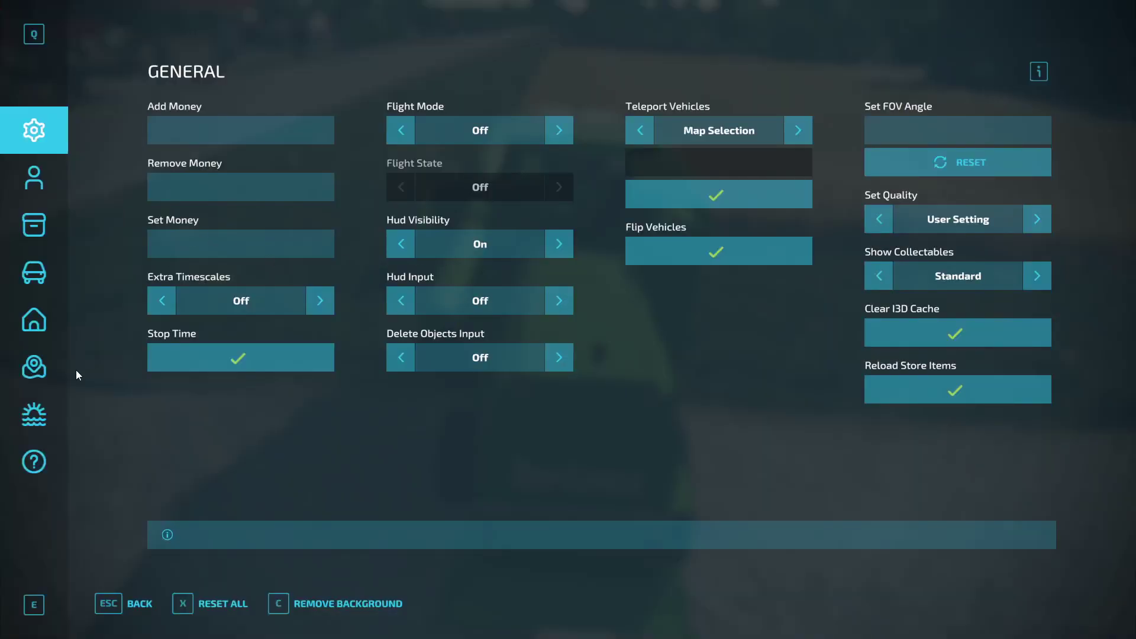
left_click(33, 367)
left_click(278, 131)
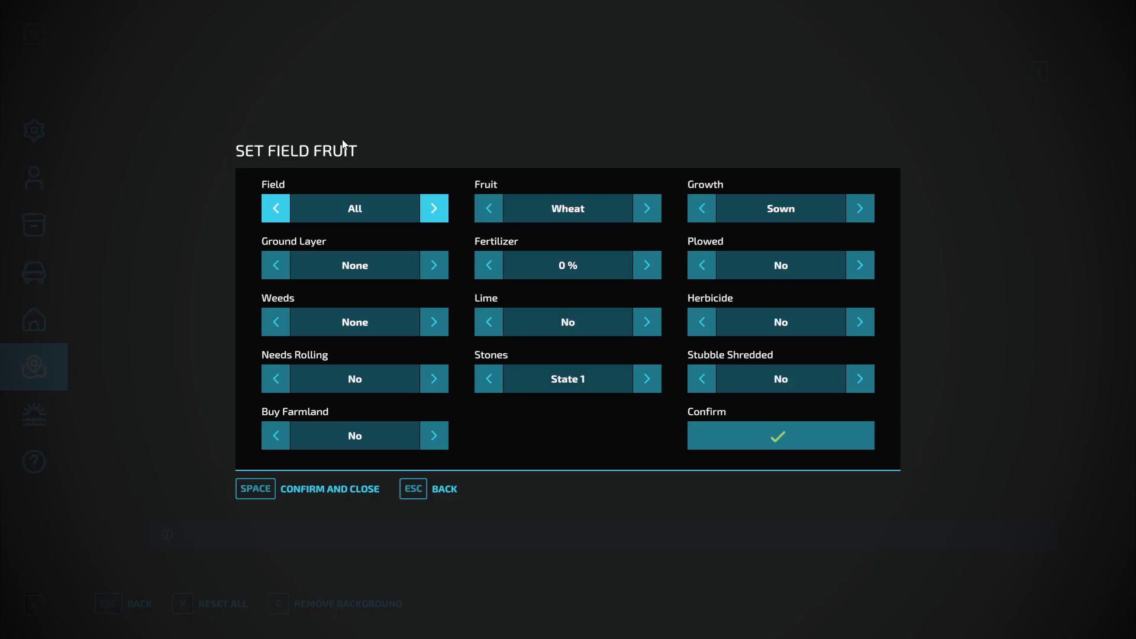
left_click(489, 208)
left_click(496, 211)
left_click(496, 212)
left_click(644, 211)
left_click(639, 209)
key("space")
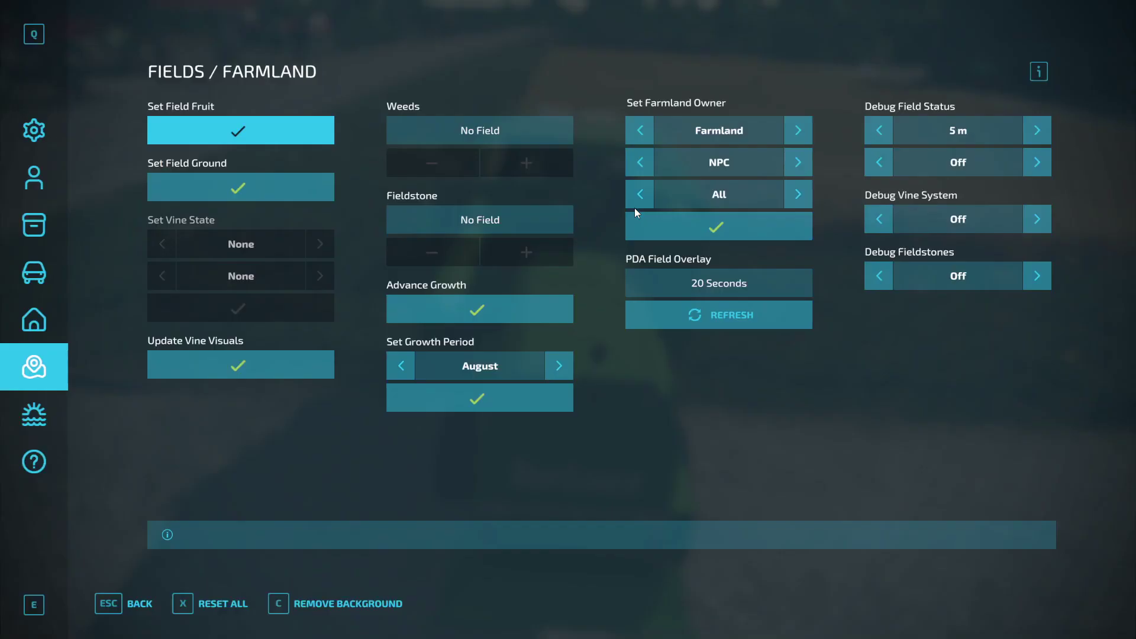
key("Escape")
Step: Find the Krone XDisc 620 Veg XML Test among the shop's forage harvester headers, open its details and check the console log for warnings
key("p")
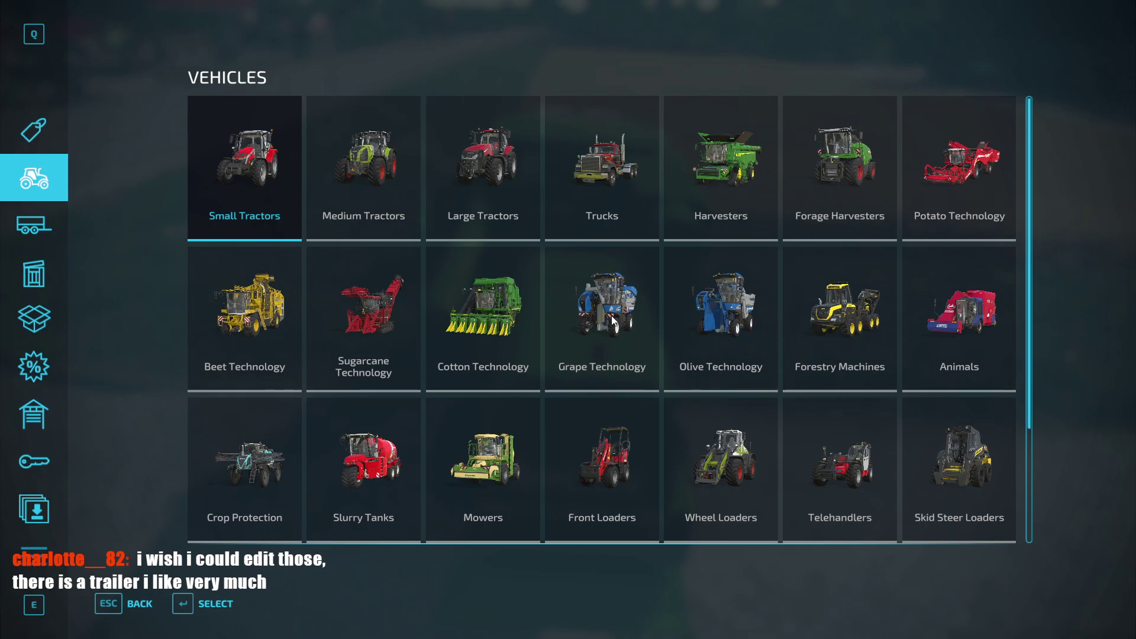
left_click(37, 232)
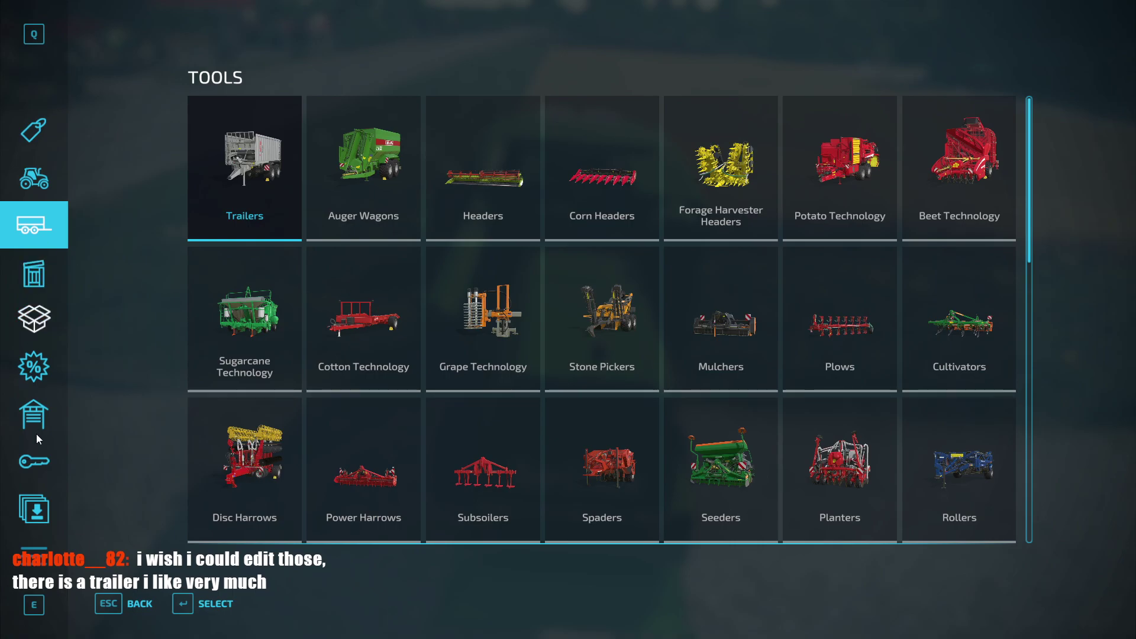
left_click(34, 178)
left_click(33, 225)
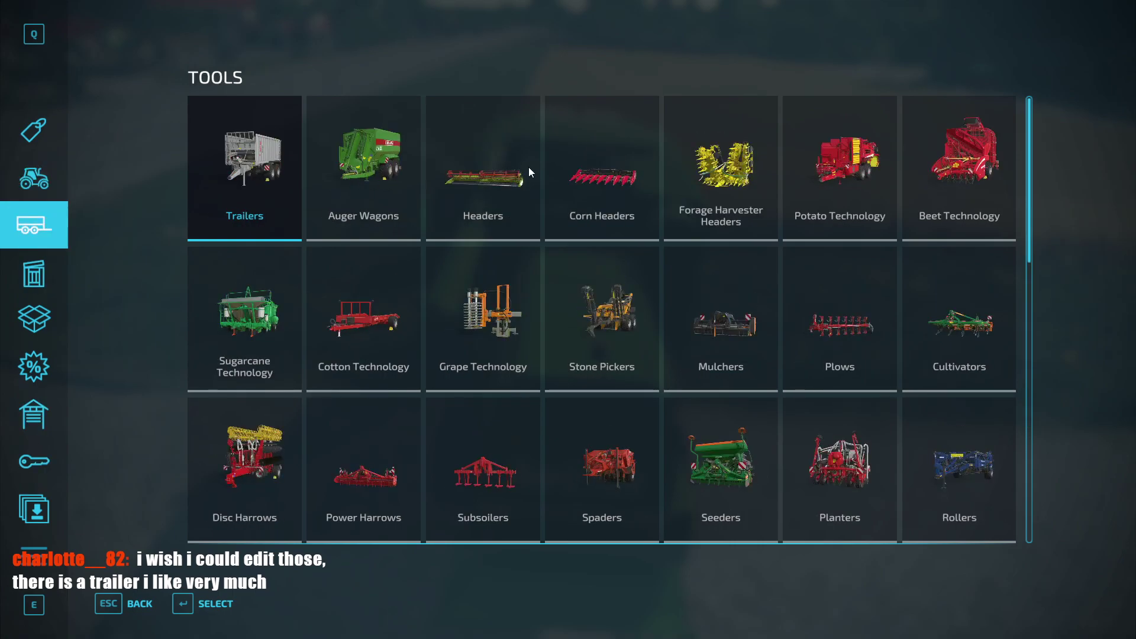
left_click(741, 187)
scroll(723, 222, "down", 10)
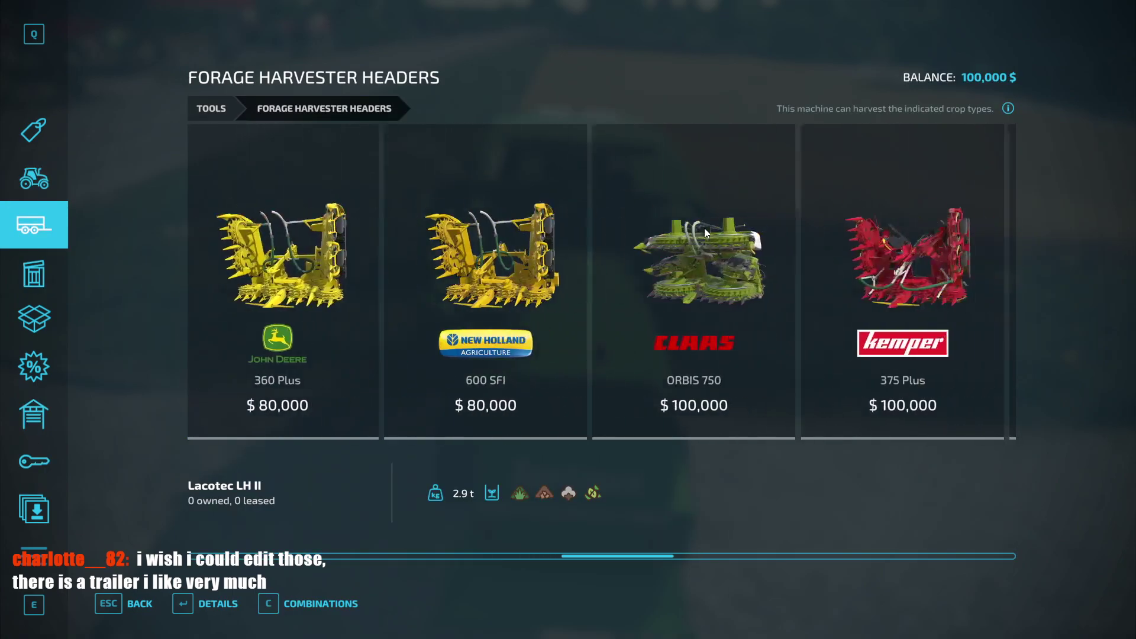
scroll(704, 228, "down", 2)
left_click(944, 322)
key("grave")
left_click(935, 344)
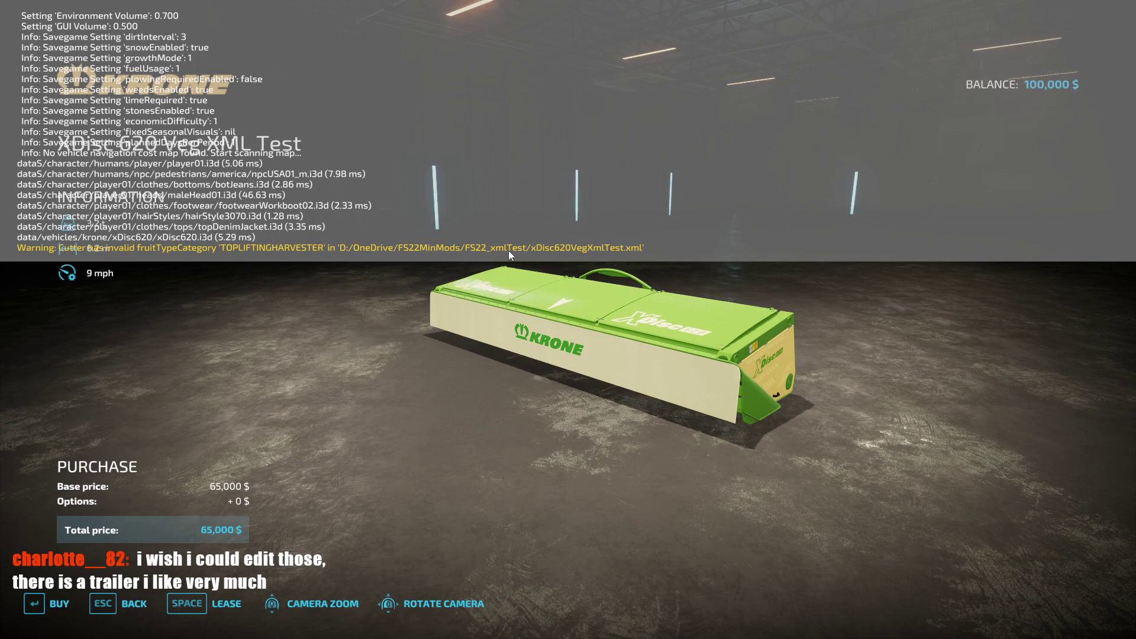
Step: Close the running game and return to modDesc.xml in Notepad++
key("super")
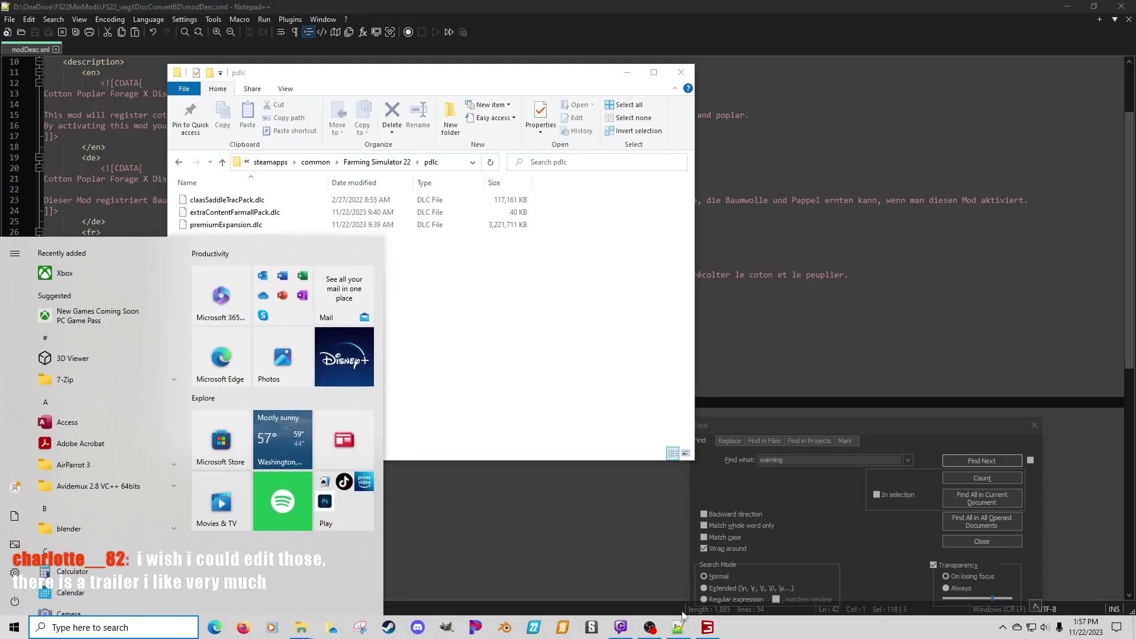
right_click(709, 633)
left_click(696, 603)
left_click(250, 520)
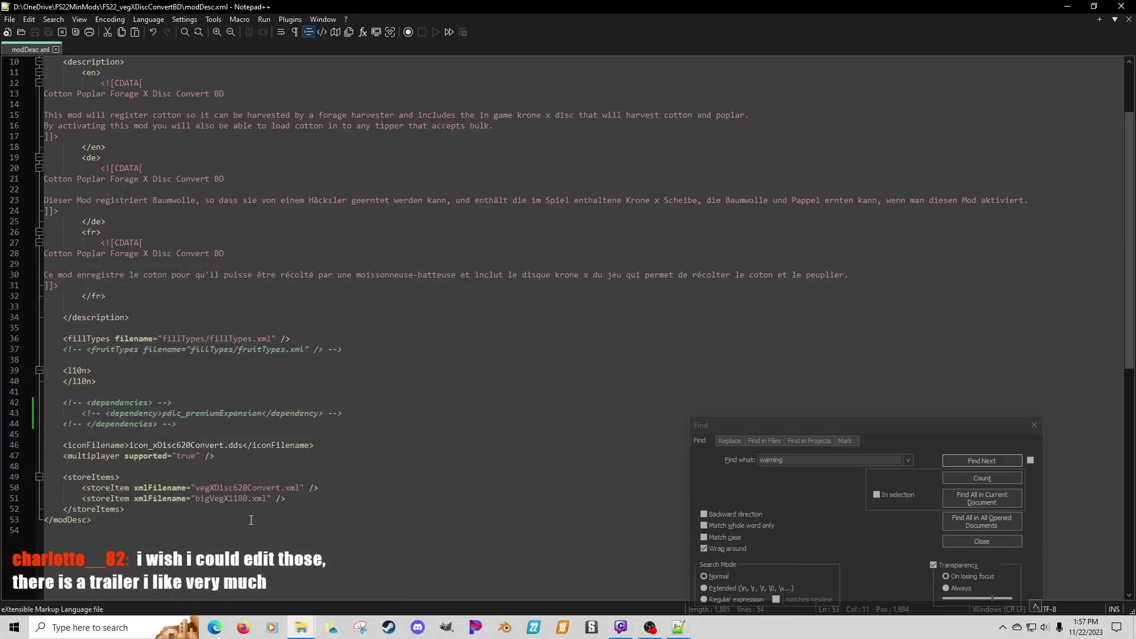
Step: Switch to the pdlc folder in File Explorer and copy the name claasSaddleTracPack, without its extension, from the DLC file
left_click_drag(178, 424, 9, 406)
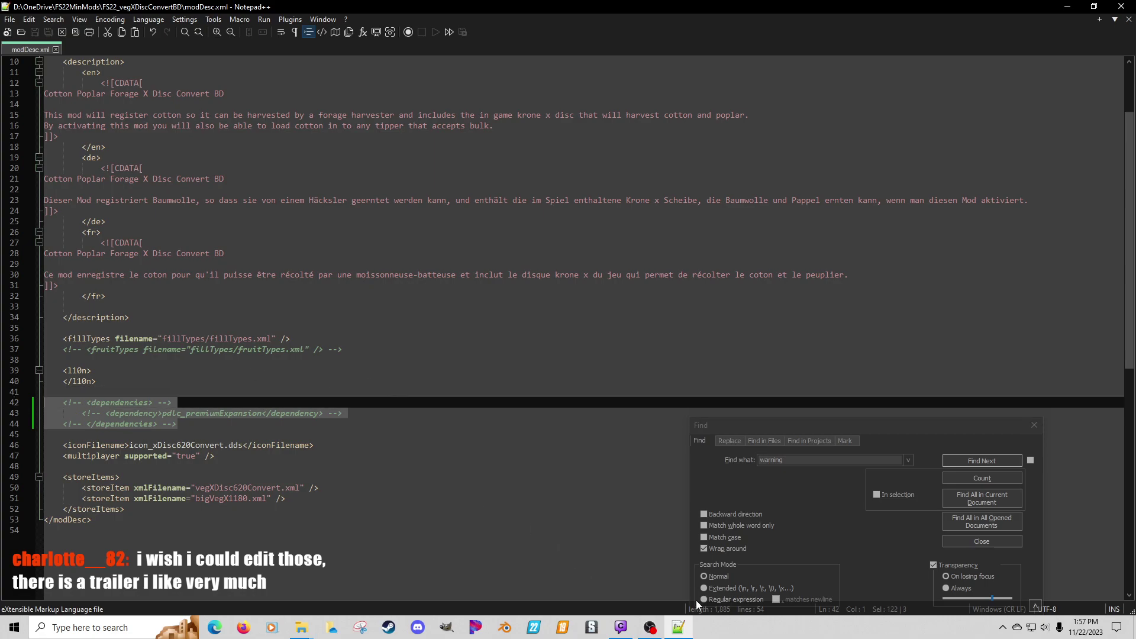
left_click(309, 632)
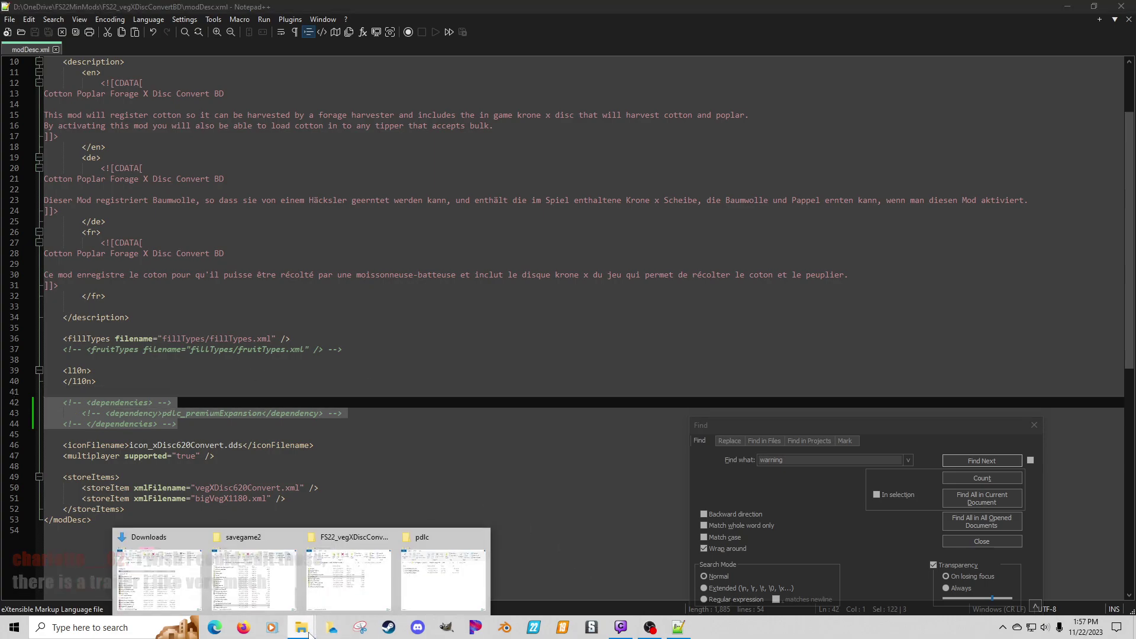
left_click(427, 554)
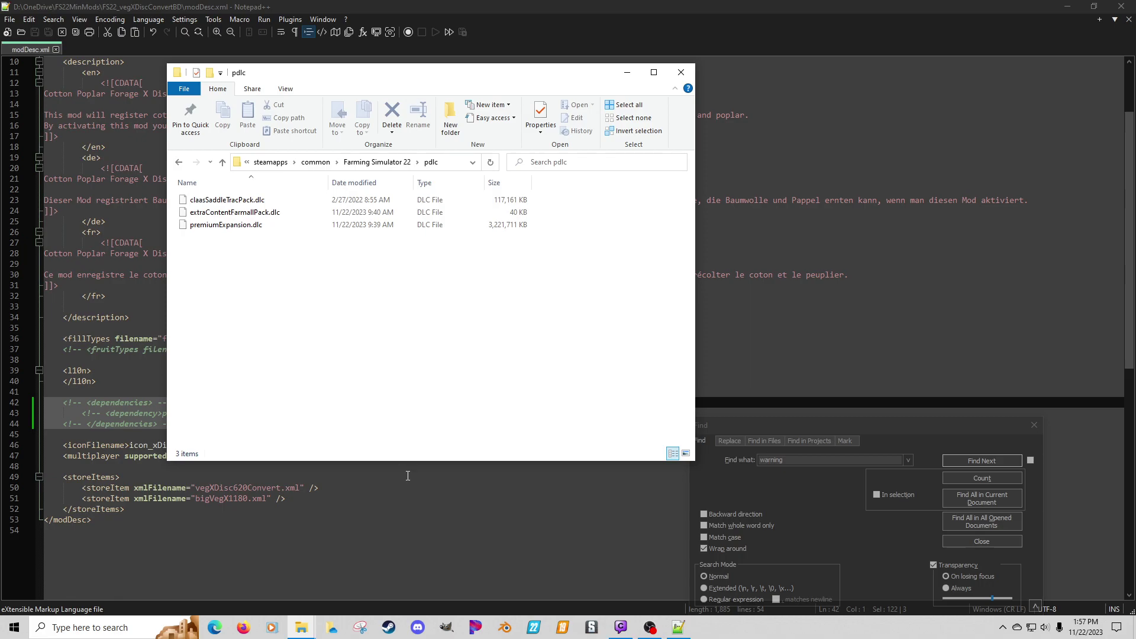
left_click(225, 201)
left_click(225, 201)
key("ctrl+c")
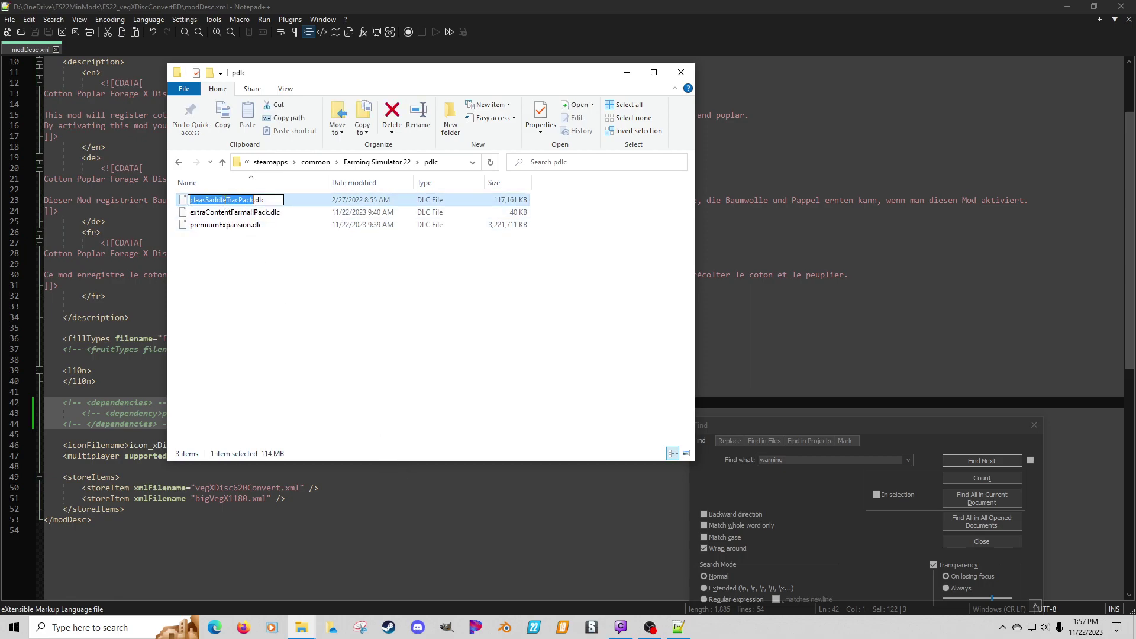
Step: Uncomment the whole dependencies block in modDesc.xml
left_click(131, 424)
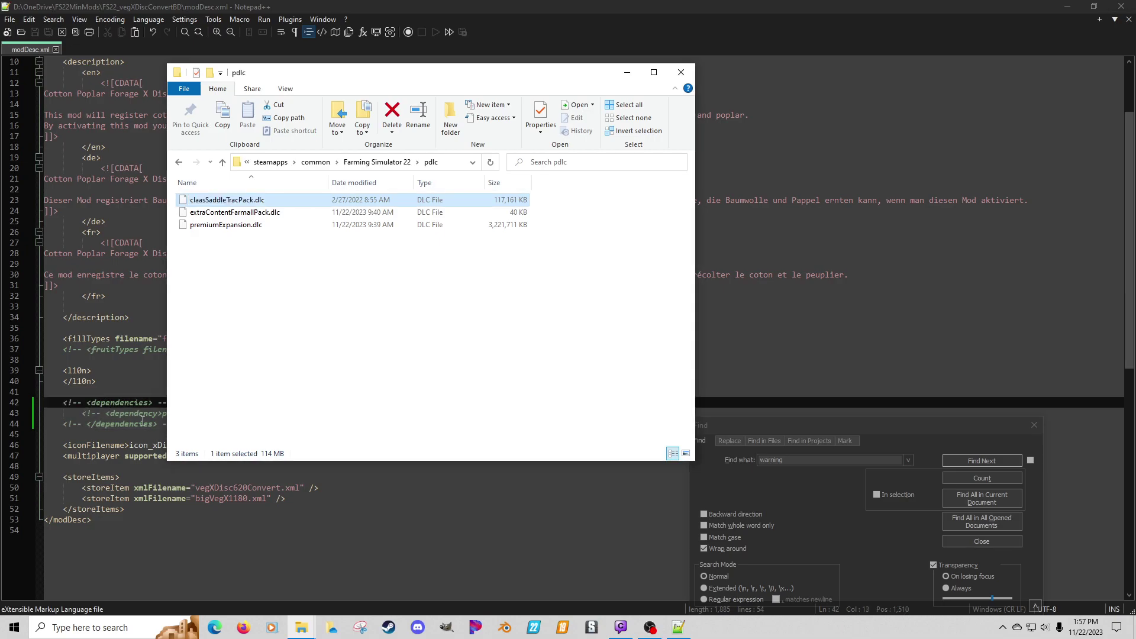
left_click_drag(184, 424, 13, 400)
key("ctrl+shift+k")
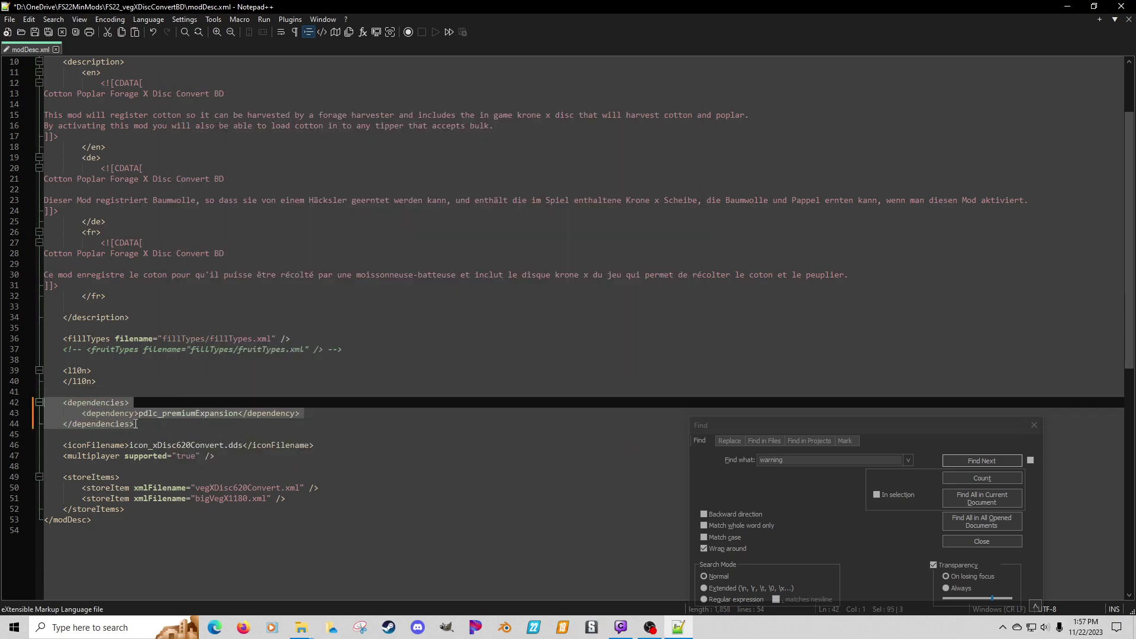
Step: Paste claasSaddleTracPack on a new line below the pdlc_premiumExpansion dependency and insert a duplicate of that dependency between them
left_click(309, 412)
key("Return")
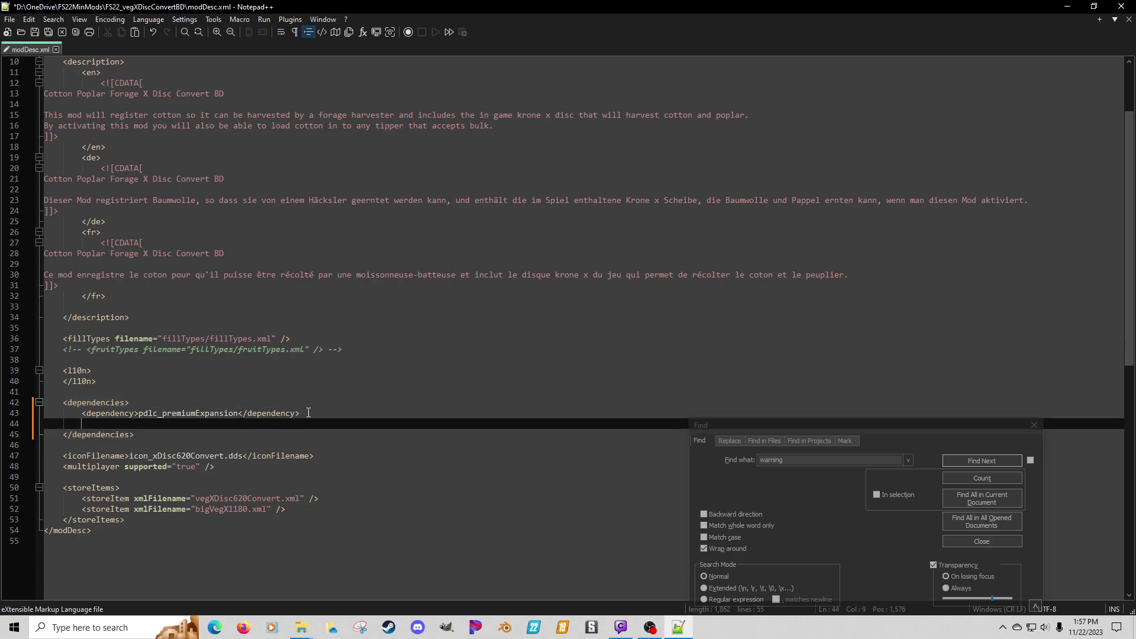
key("ctrl+v")
left_click(320, 413)
key("shift+Home")
key("shift+Home")
key("ctrl+c")
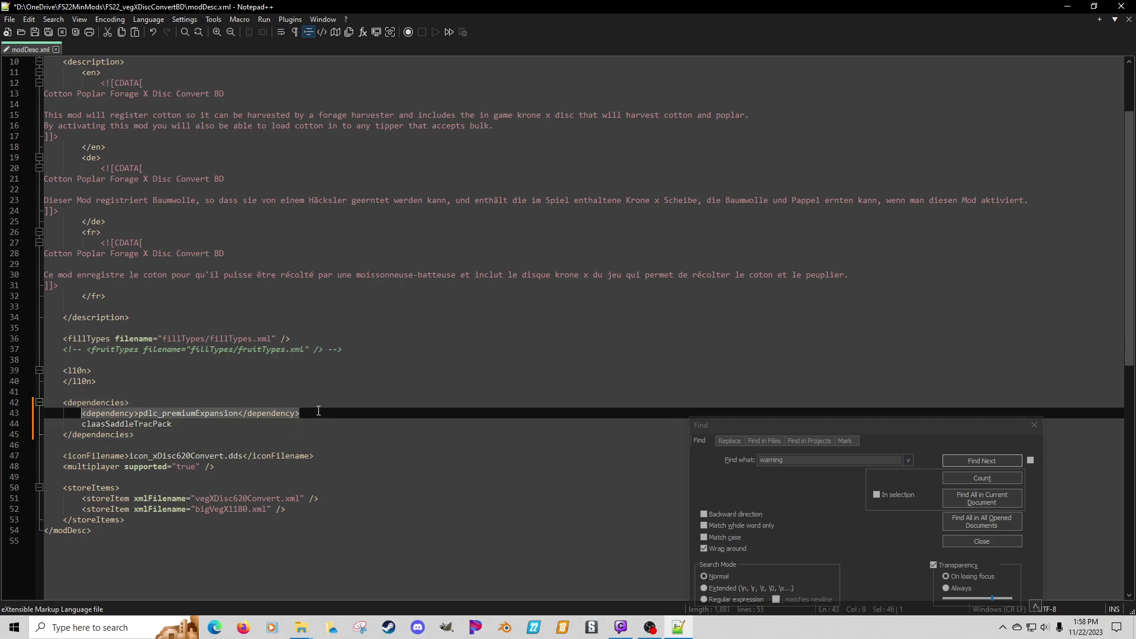
left_click(319, 412)
key("Return")
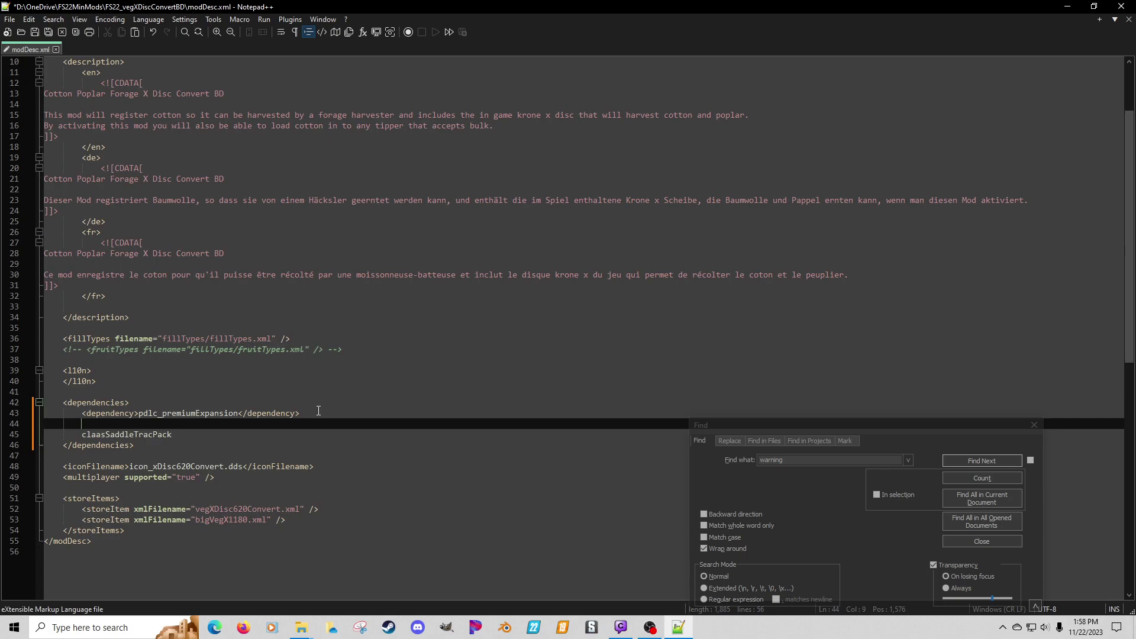
key("ctrl+v")
Step: Move claasSaddleTracPack into the duplicated dependency in place of its DLC name, remove the leftover blank line and save modDesc.xml
double_click(142, 436)
key("ctrl+x")
double_click(224, 424)
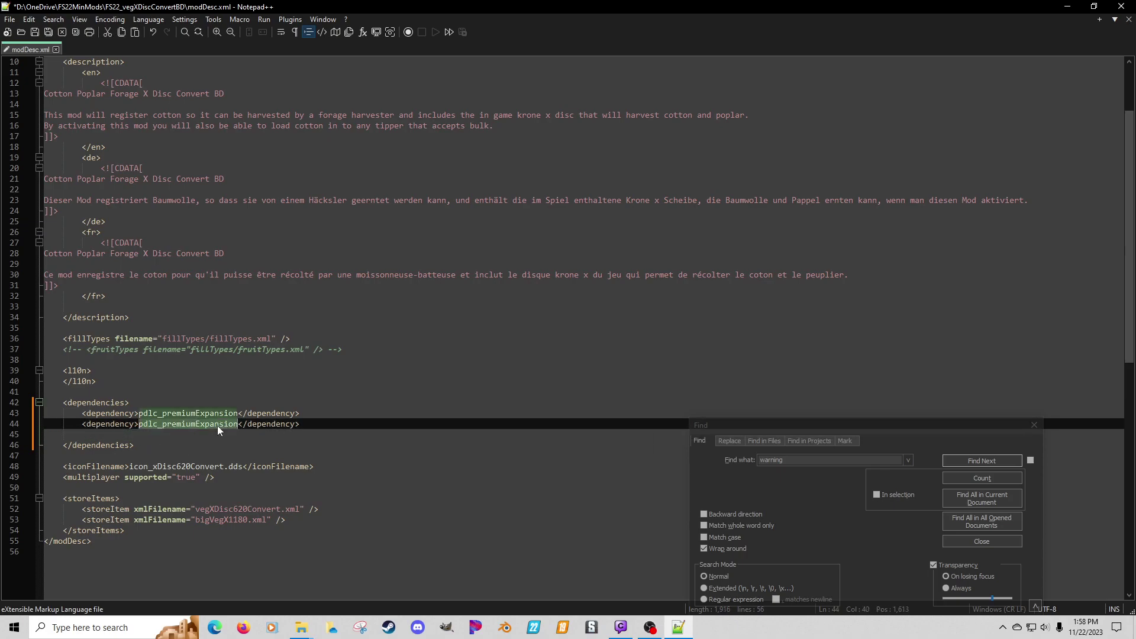
key("ctrl+v")
key("BackSpace")
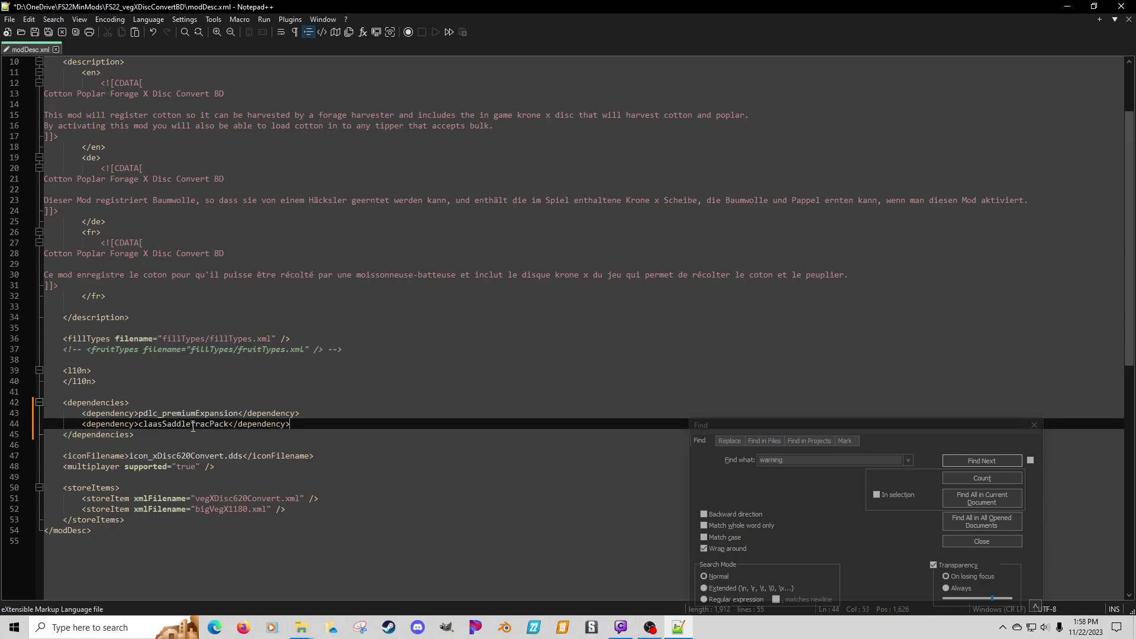
key("ctrl+s")
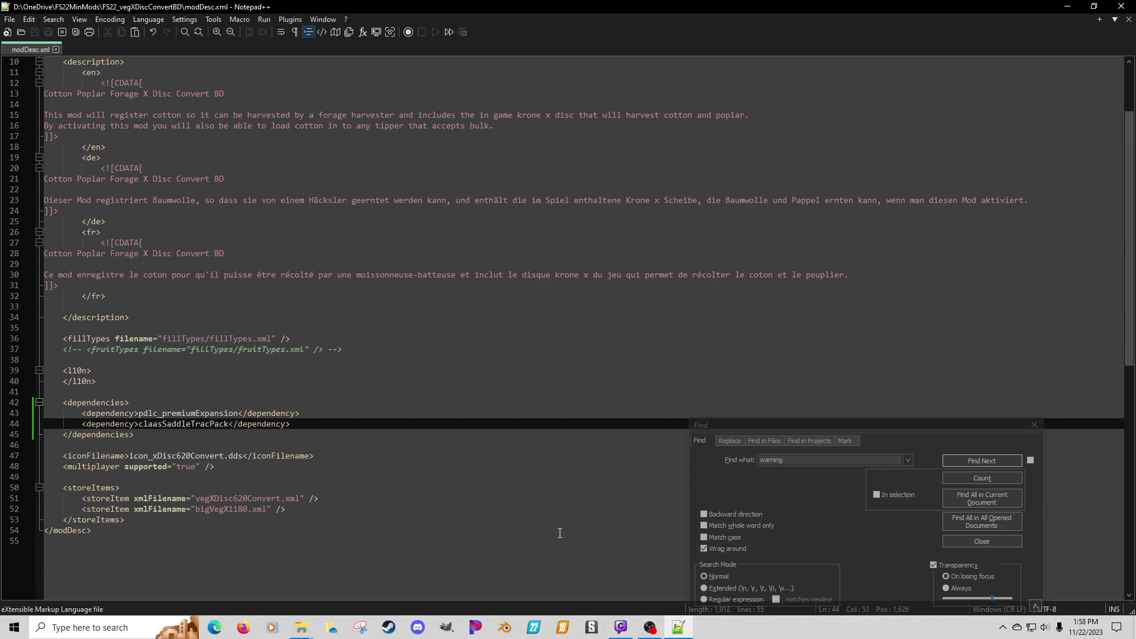
Step: Launch Farming Simulator 22, begin a New Farmer career in an empty save slot and continue to the mod selection
left_click(537, 627)
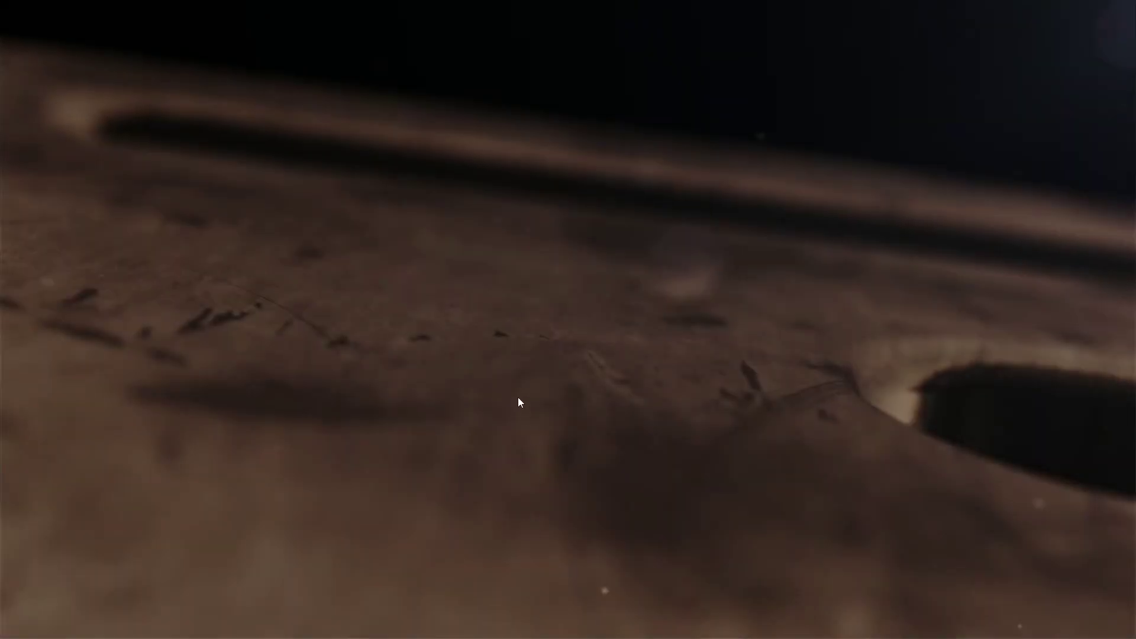
left_click(517, 396)
left_click(213, 382)
scroll(515, 368, "down", 3)
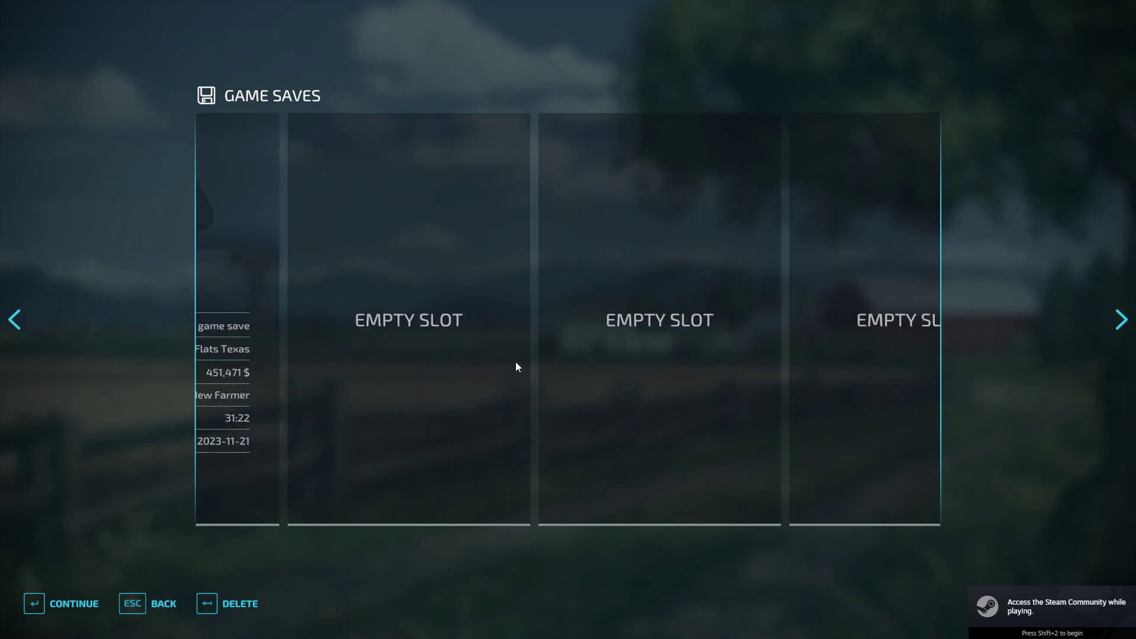
scroll(487, 373, "up", 3)
left_click(791, 352)
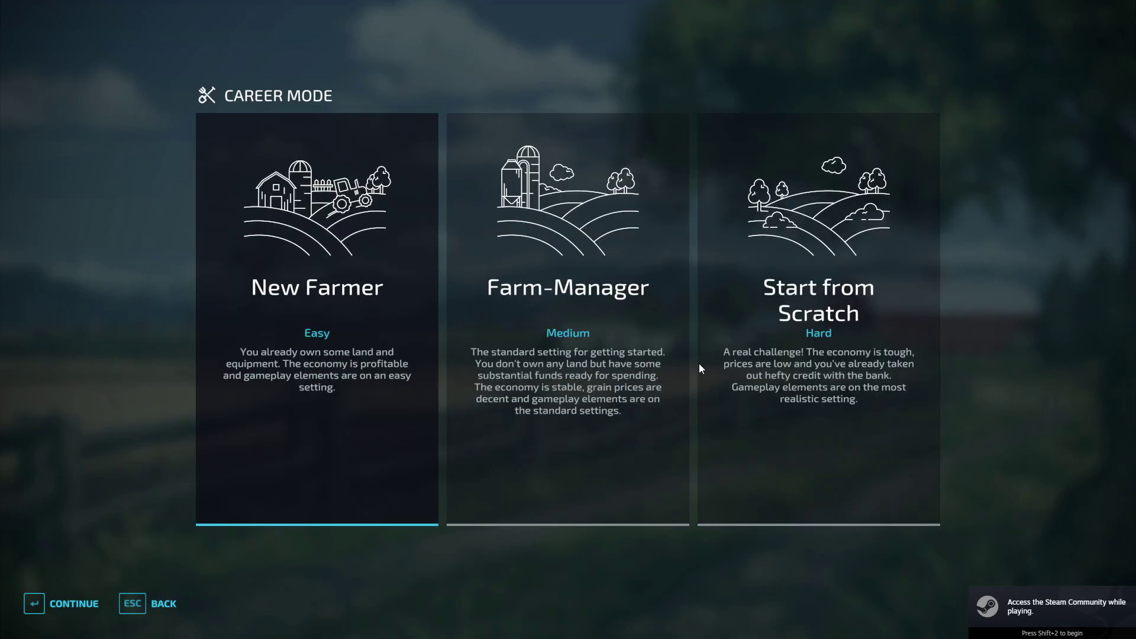
left_click(354, 315)
left_click(66, 603)
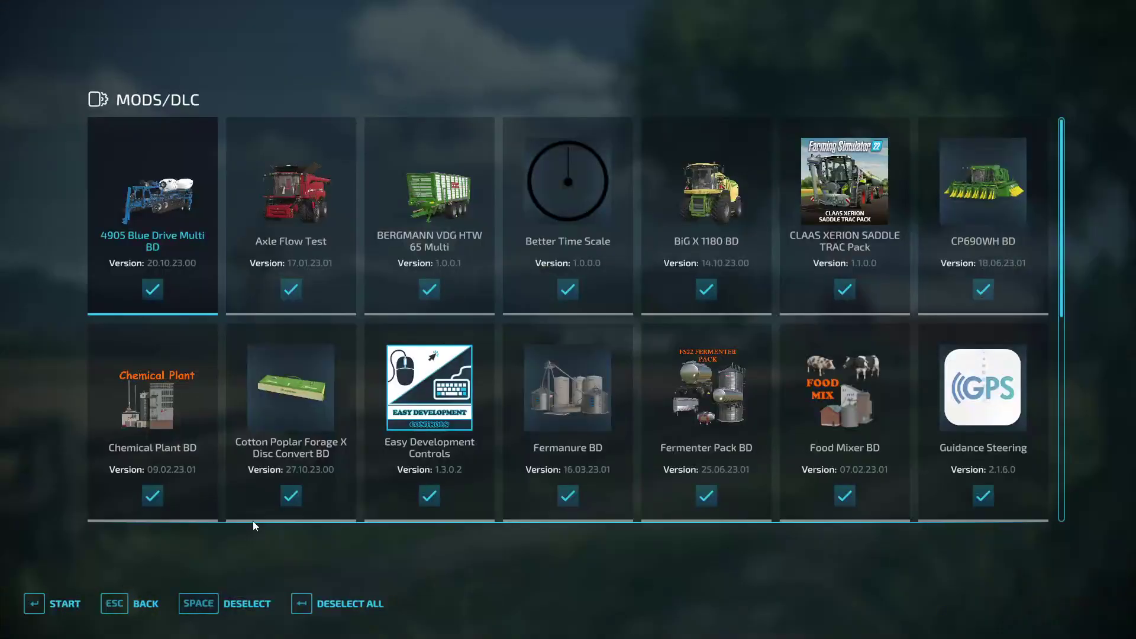
Step: Deselect the CLAAS XERION SADDLE TRAC Pack and Premium Expansion in the mod selection and try to start the game
left_click(842, 293)
scroll(651, 402, "down", 1)
scroll(603, 427, "down", 2)
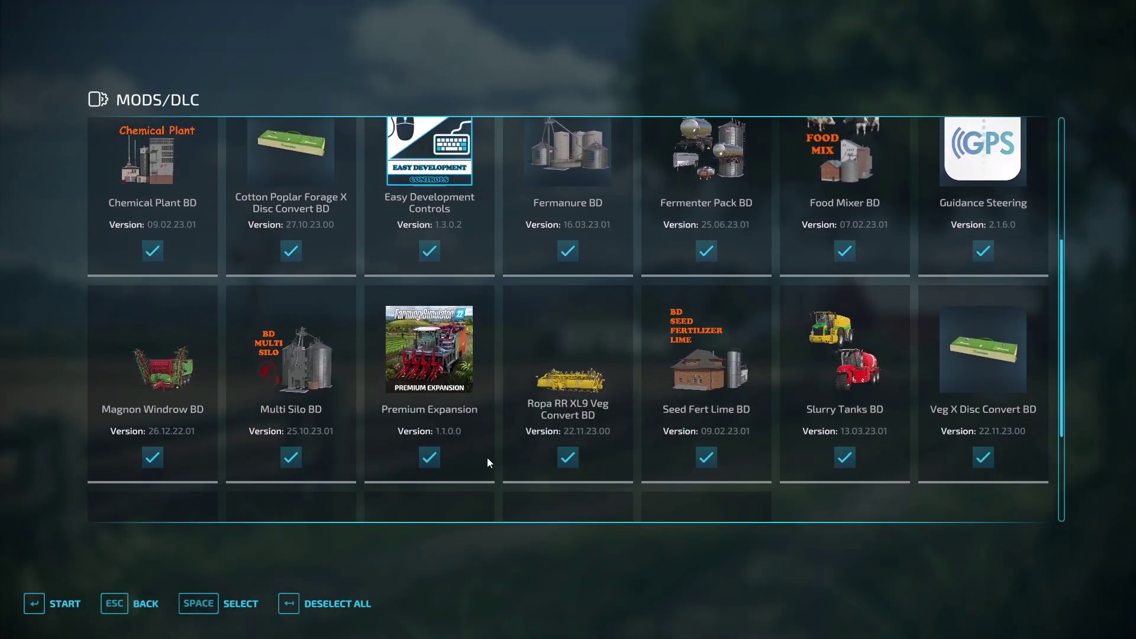
left_click(433, 458)
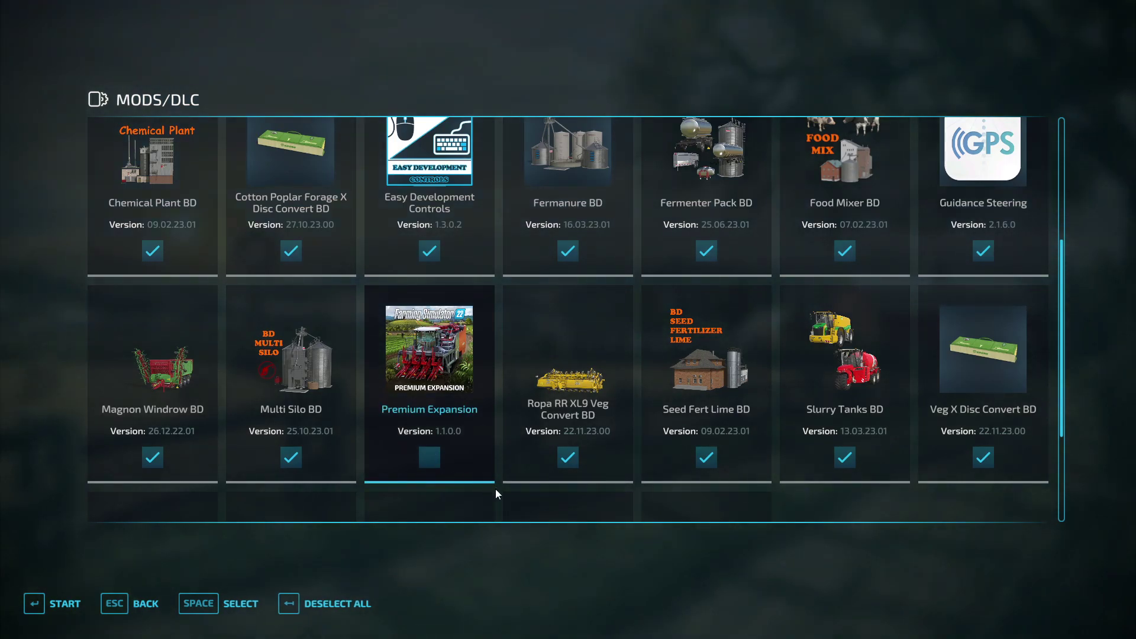
left_click(50, 606)
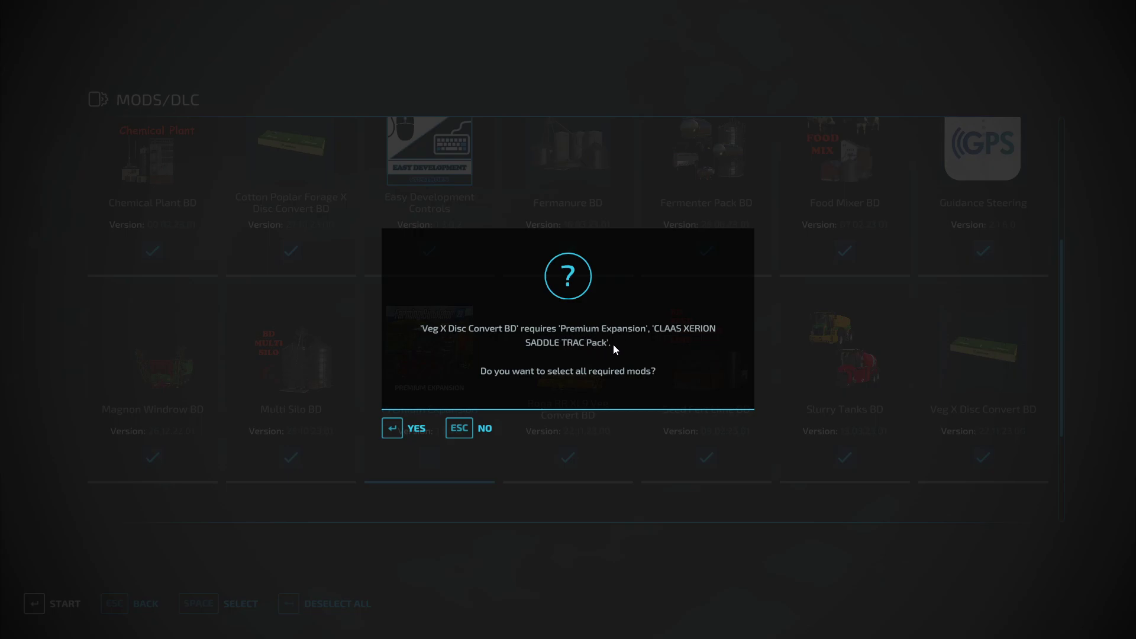
Step: Decline selecting the required mods, then minimize Notepad++ and close the pdlc and FS22_vegXDiscConvertBD folder windows
left_click(465, 436)
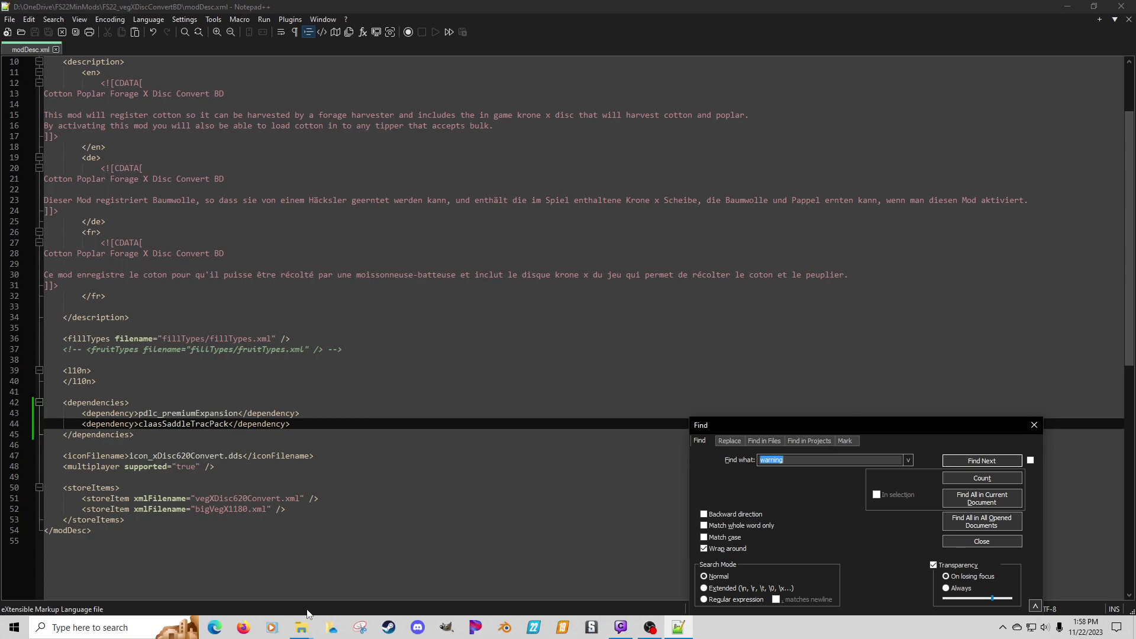
left_click(301, 627)
left_click(451, 543)
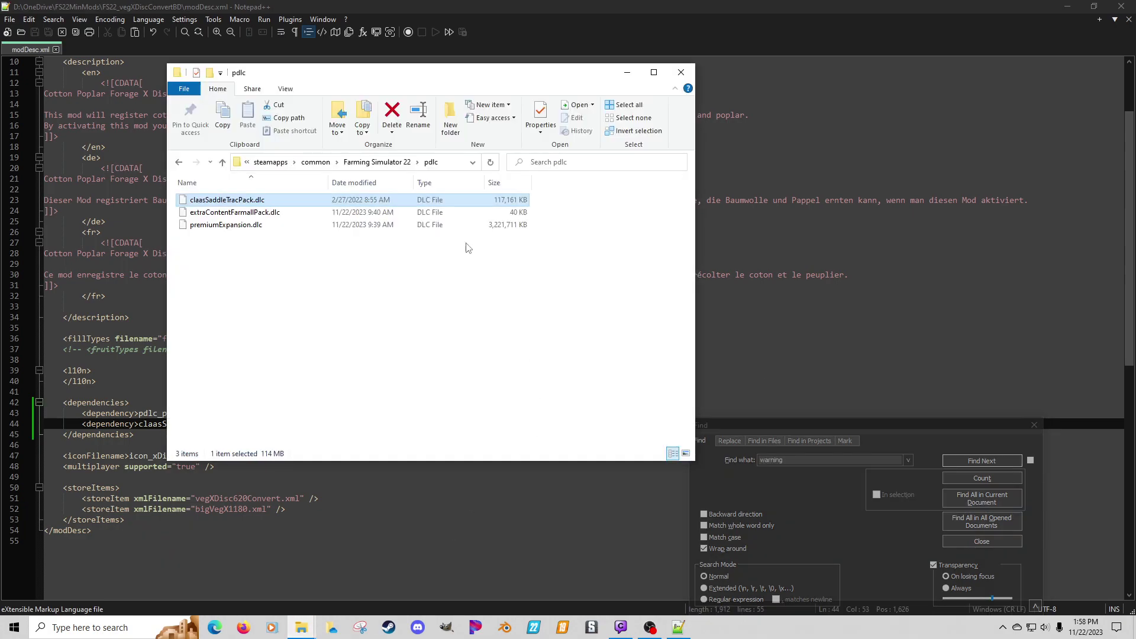
left_click(1068, 6)
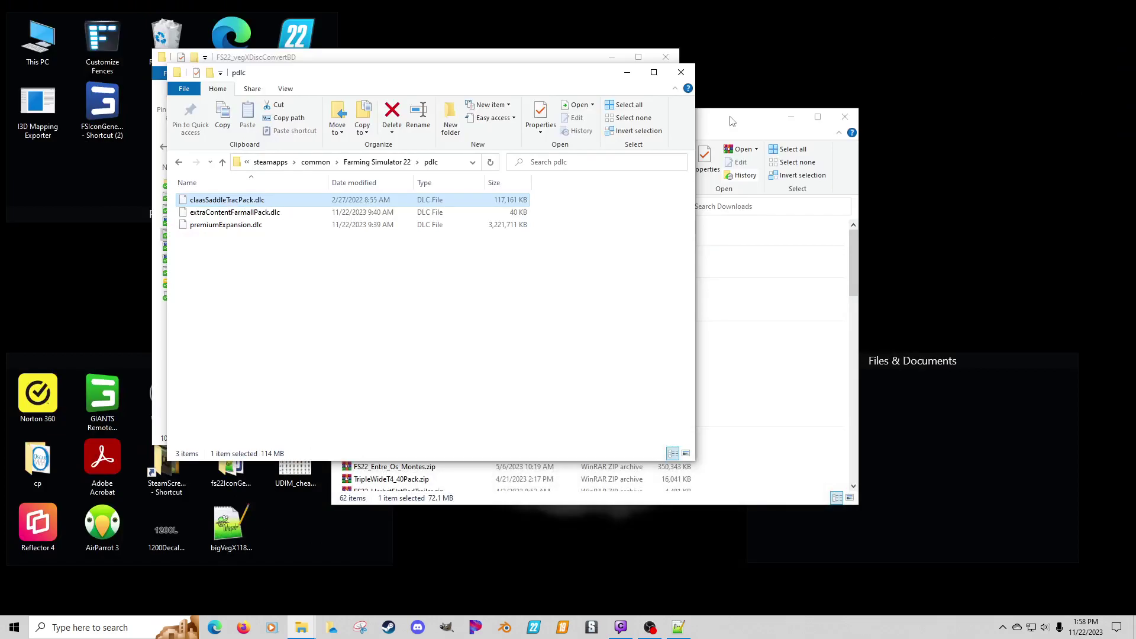
left_click(682, 74)
left_click(666, 58)
left_click(681, 73)
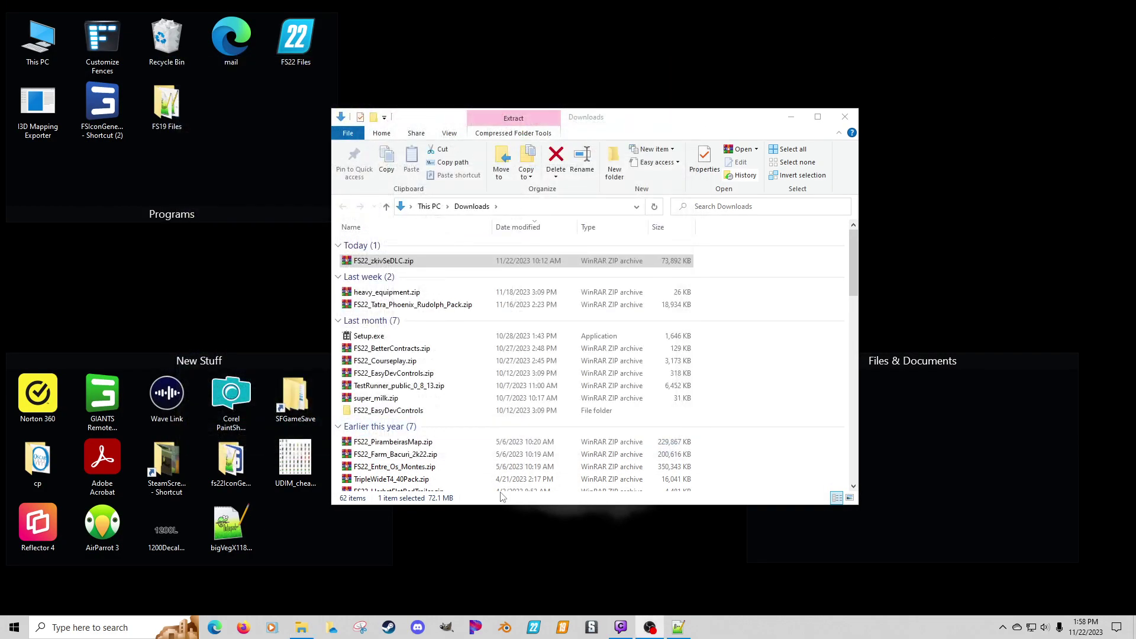
Step: Open the pdlc folder in the Farming Simulator 22 installation directory and move its window clear of the desktop icons
left_click(308, 634)
left_click(309, 634)
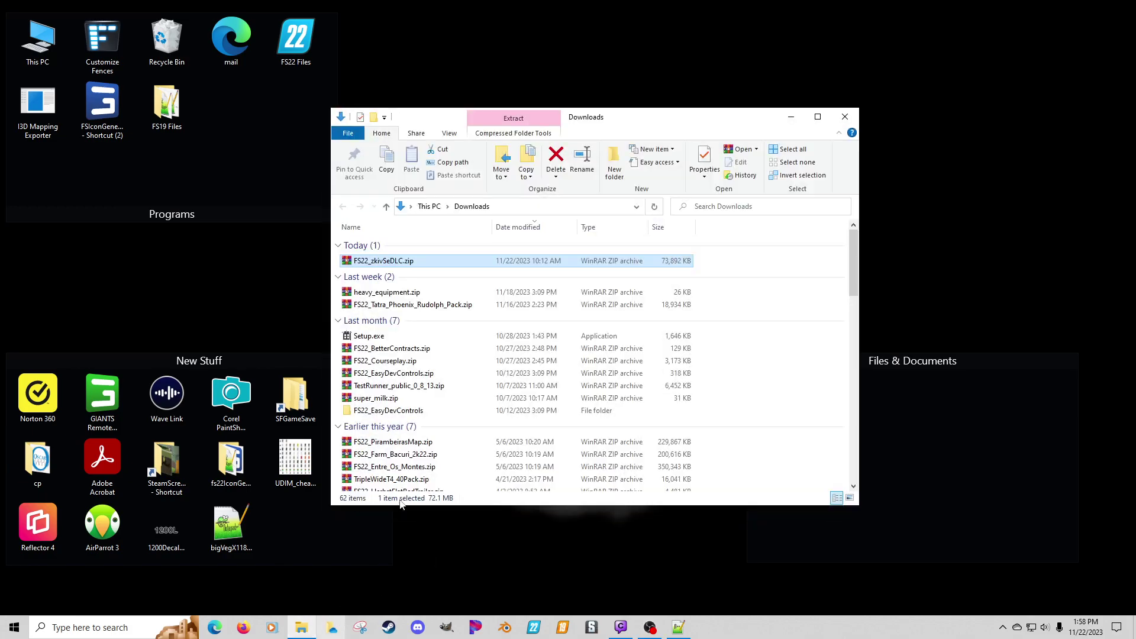
double_click(299, 35)
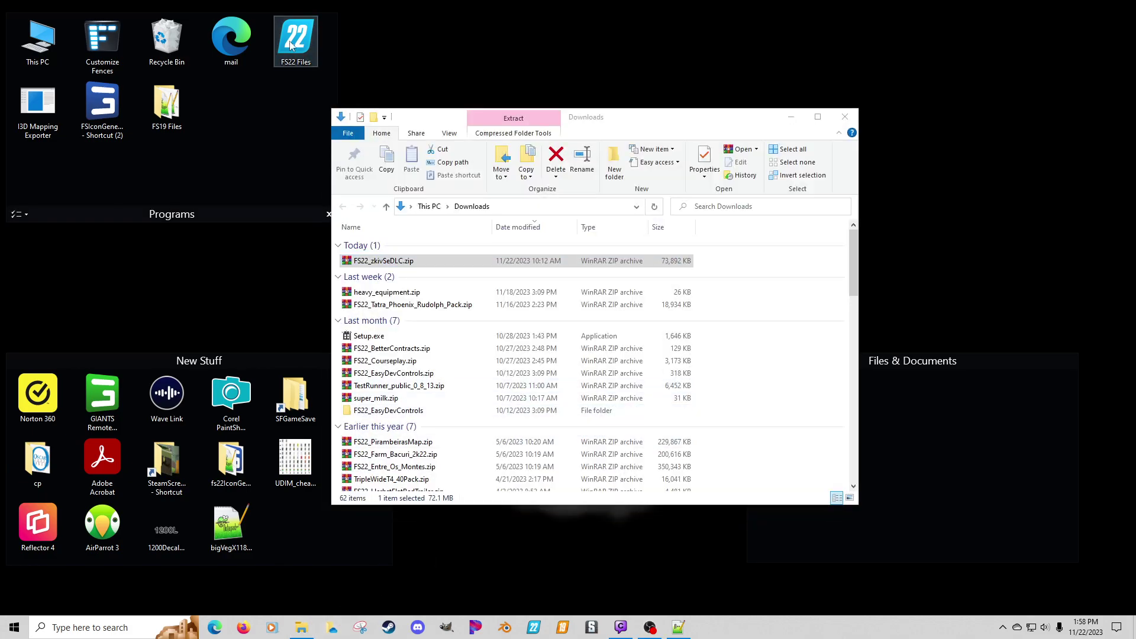
double_click(212, 186)
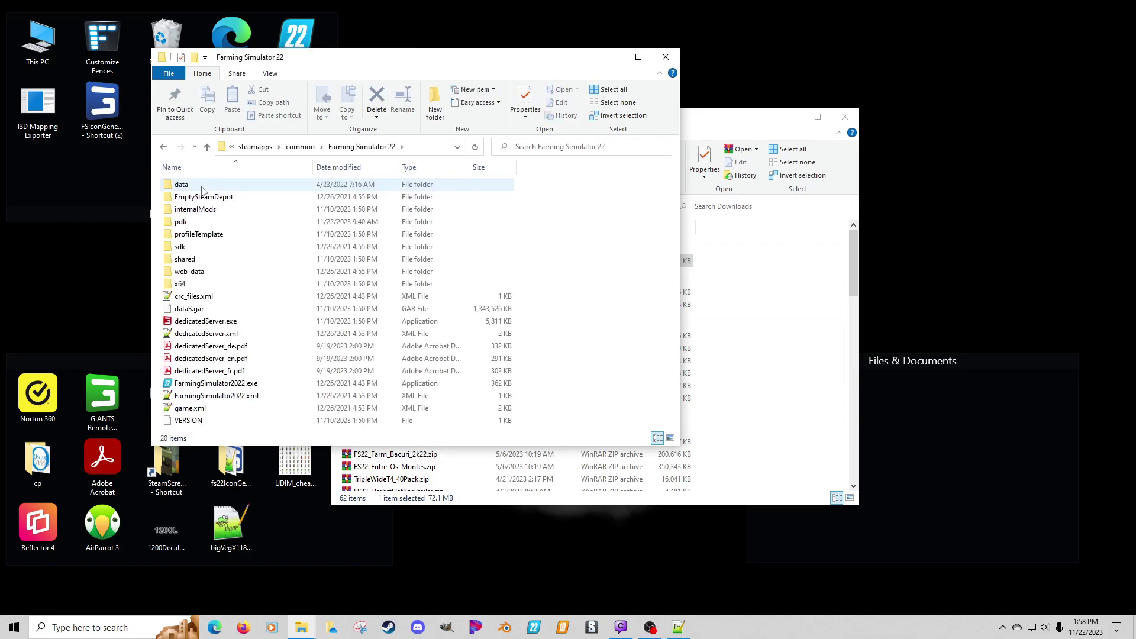
double_click(199, 227)
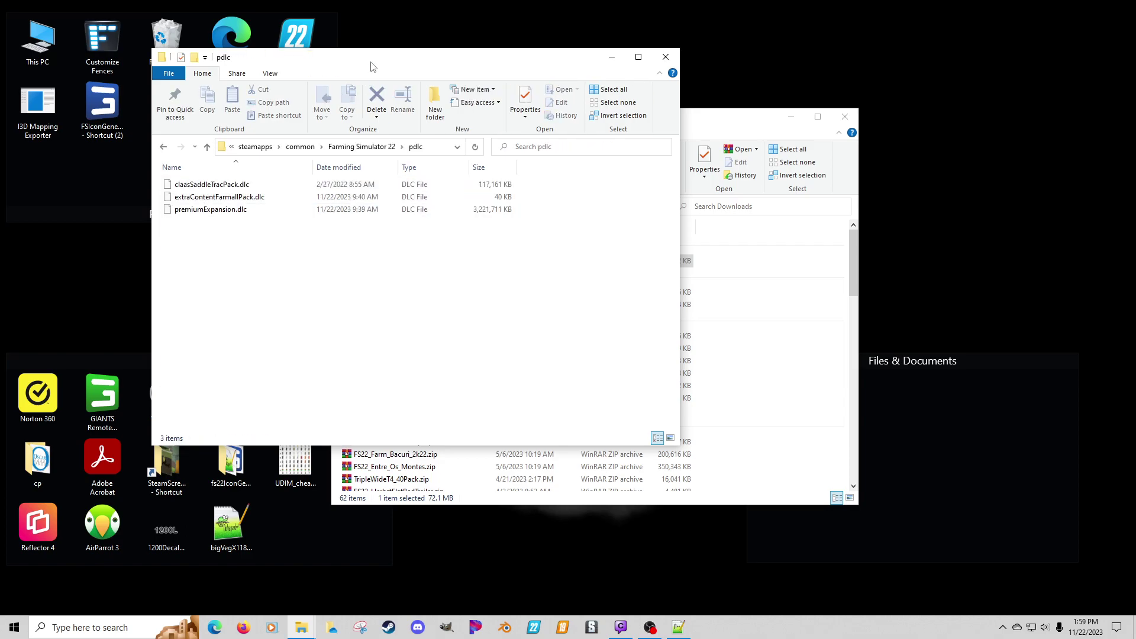
left_click_drag(373, 65, 650, 65)
Step: Copy premiumExpansion.dlc from the pdlc folder to the desktop and delete the original from pdlc
left_click(507, 210)
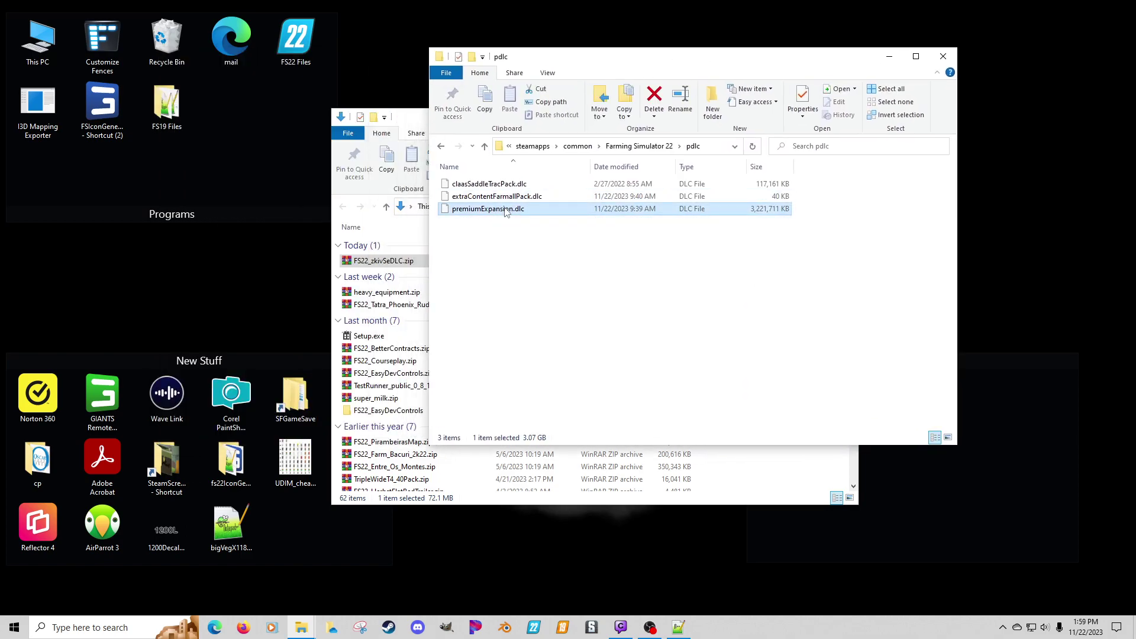
left_click_drag(507, 210, 325, 534)
right_click_drag(325, 535, 312, 538)
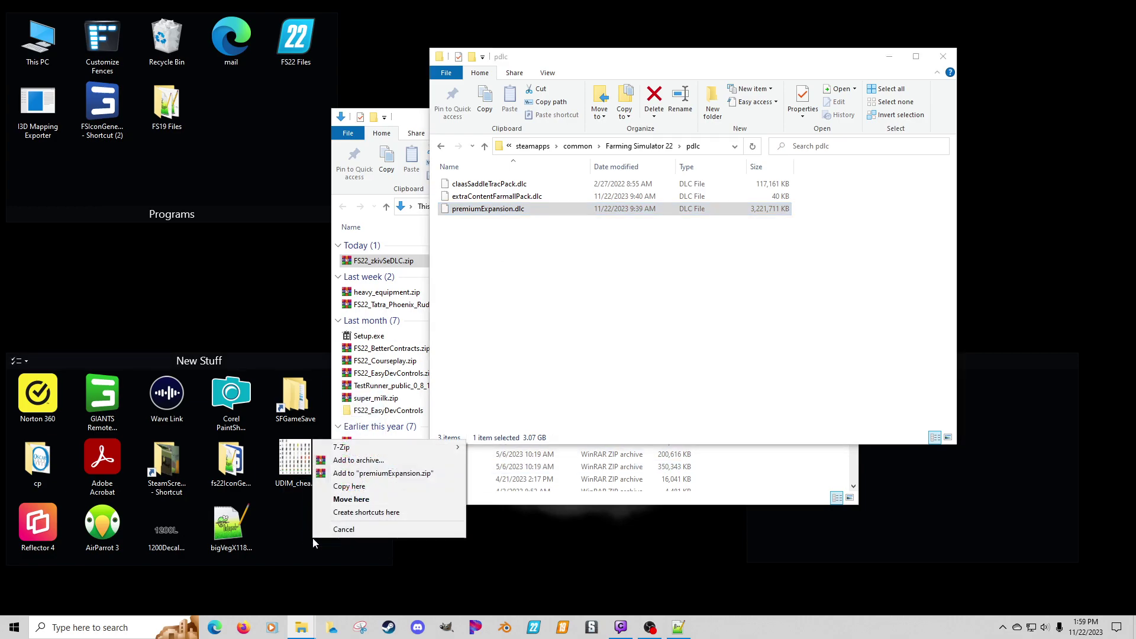
left_click(349, 486)
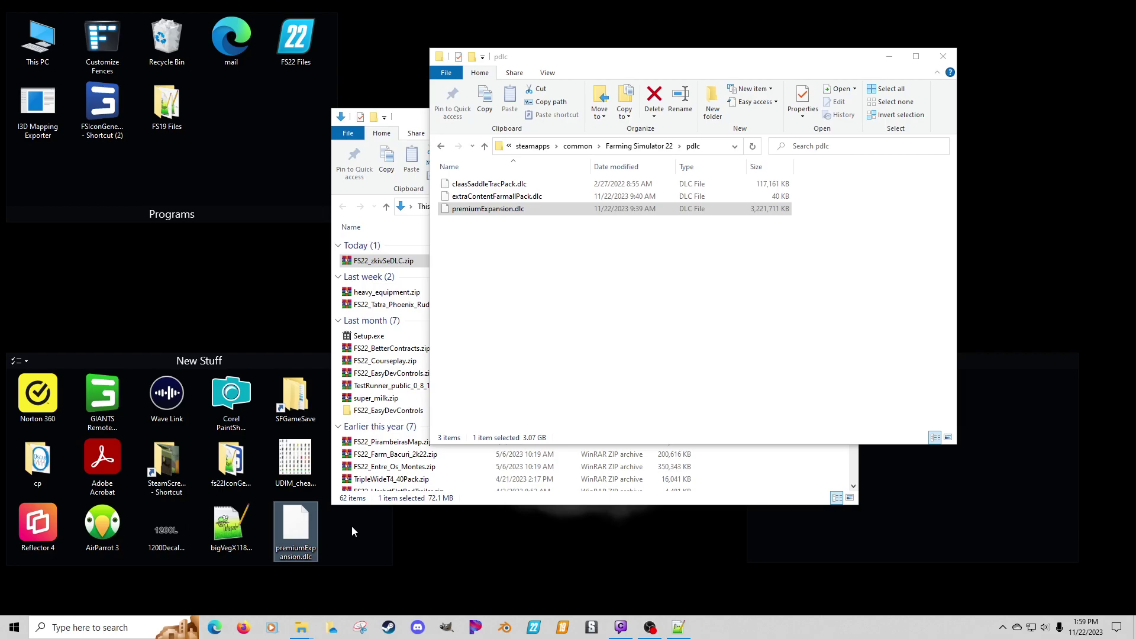
left_click(494, 260)
left_click(482, 211)
key("Delete")
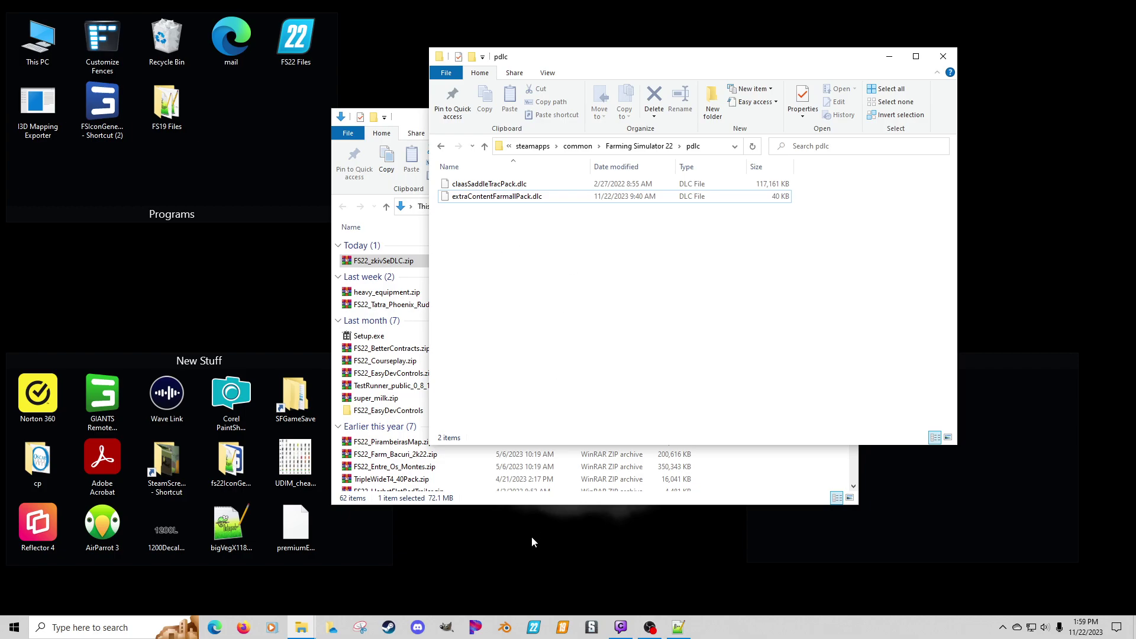
Step: Launch Farming Simulator 22, begin a New Farmer career in an empty save slot and continue to the mod selection
left_click(533, 630)
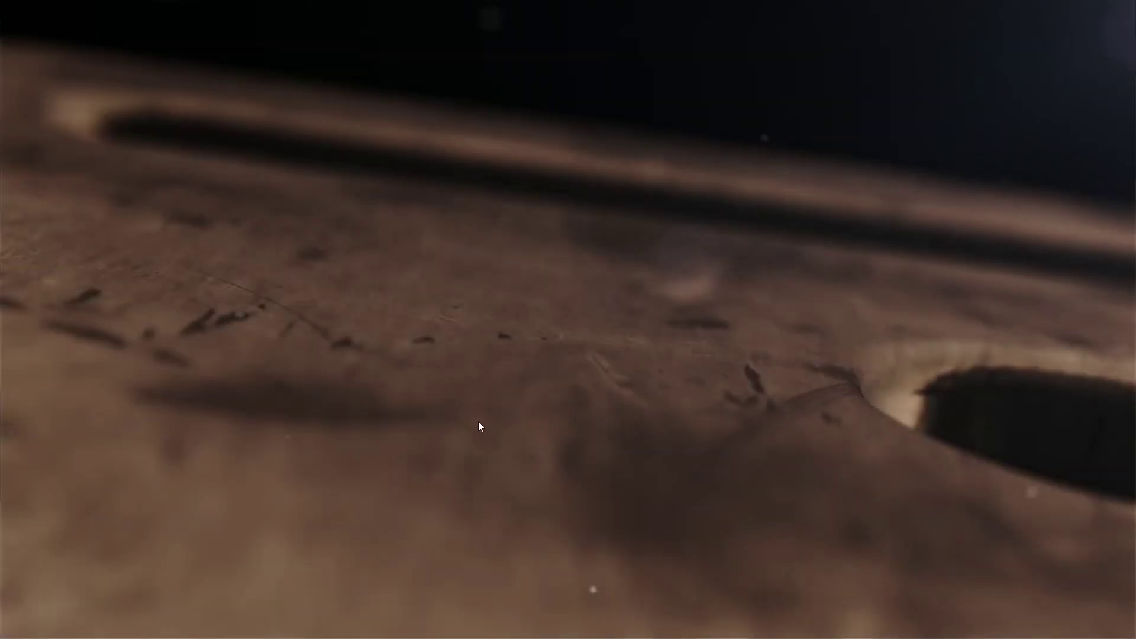
left_click(474, 417)
left_click(176, 376)
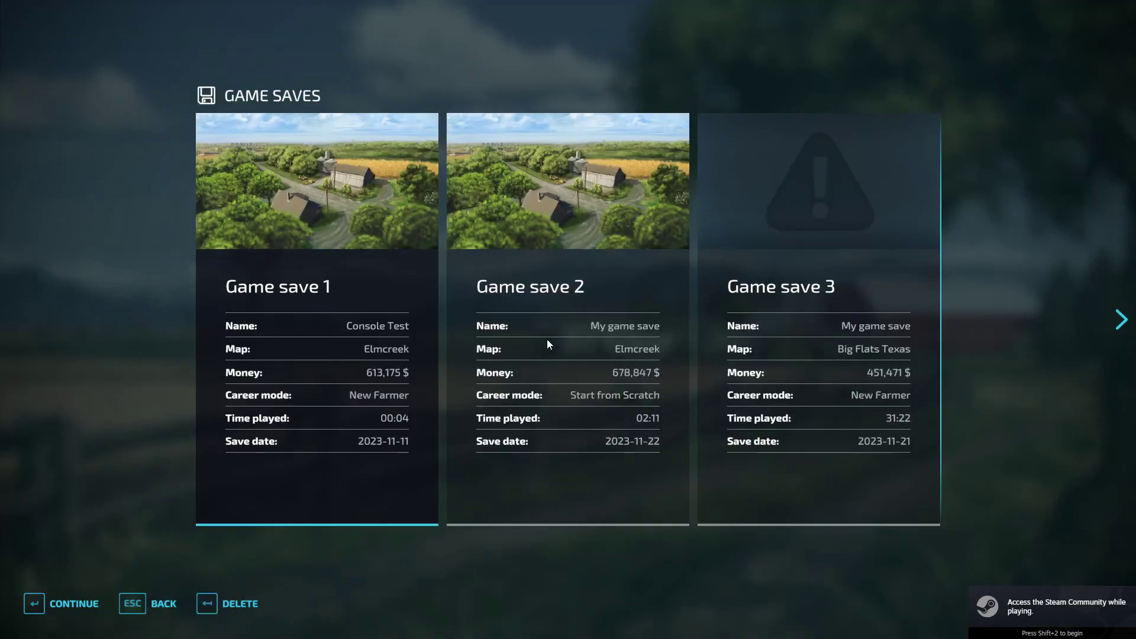
scroll(717, 318, "down", 1)
left_click(400, 312)
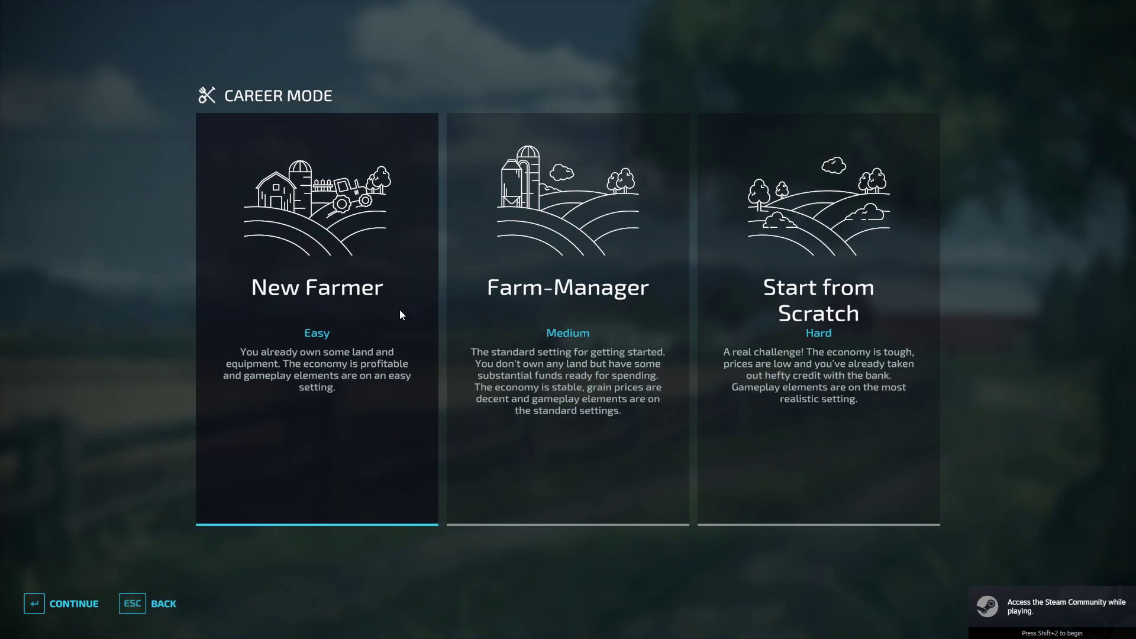
left_click(357, 315)
left_click(56, 609)
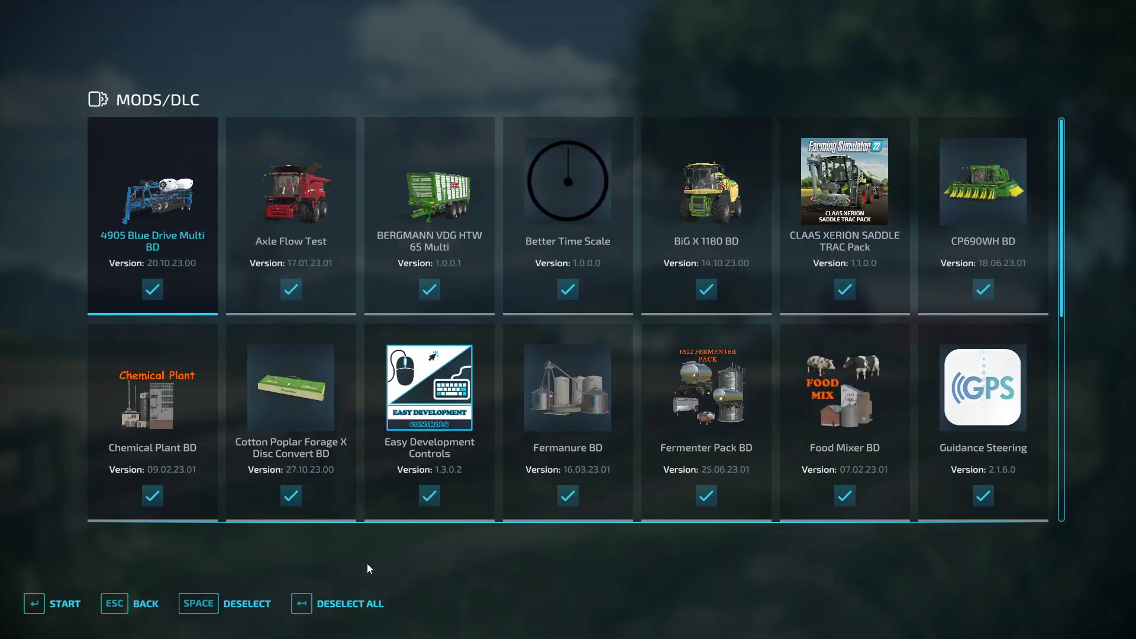
Step: Start the game, accept downloading the required mods from ModHub and look through the installed mods
left_click(58, 604)
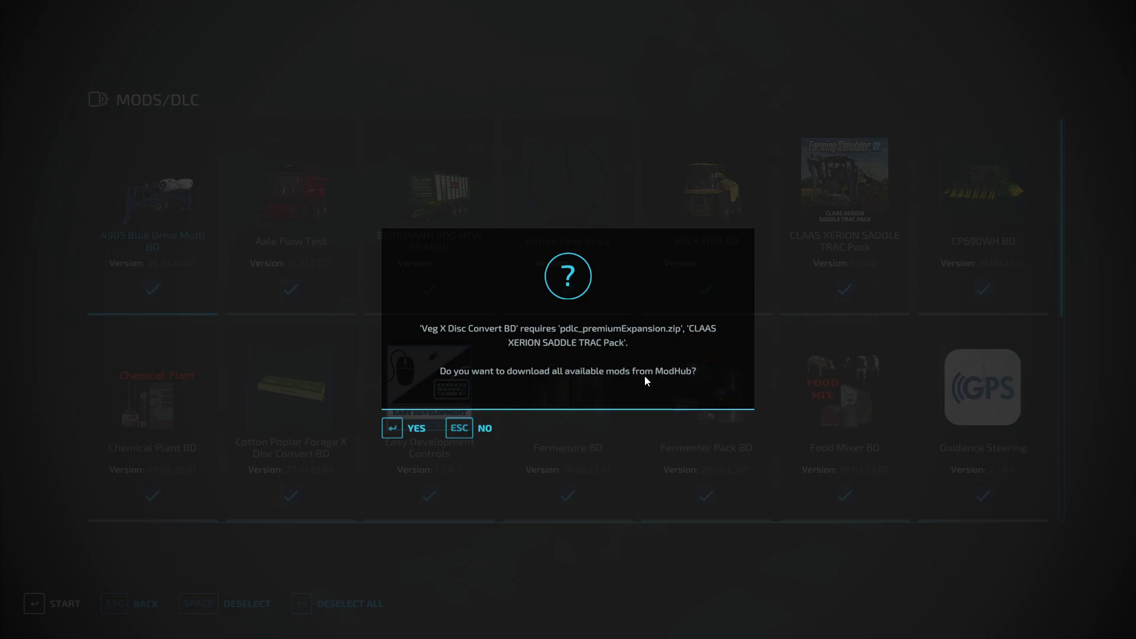
left_click(409, 428)
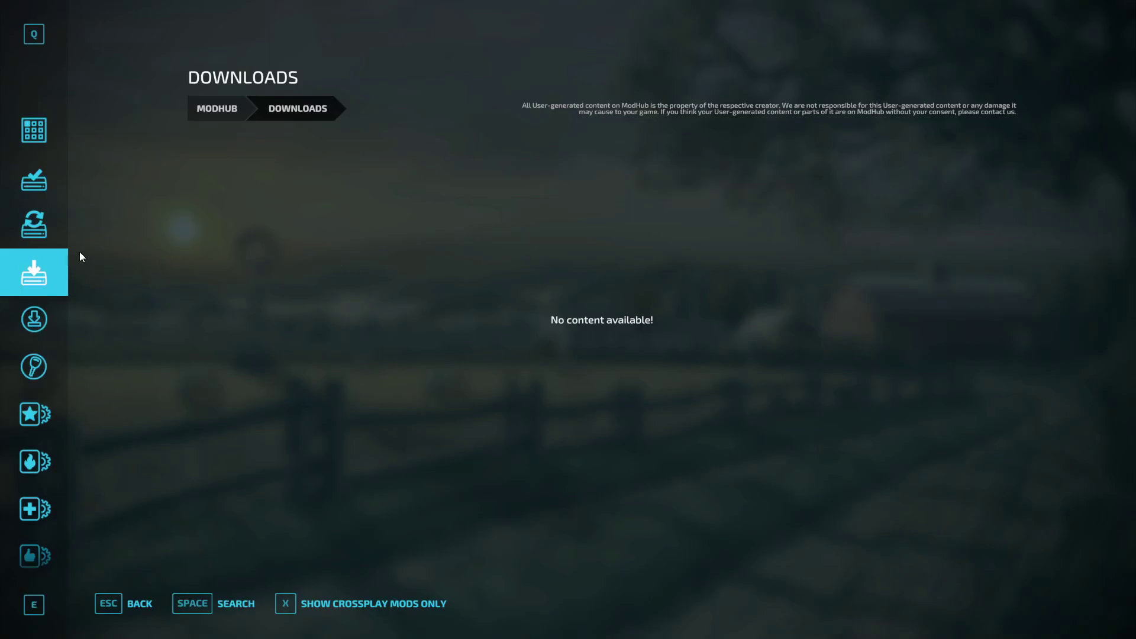
left_click(43, 227)
left_click(38, 186)
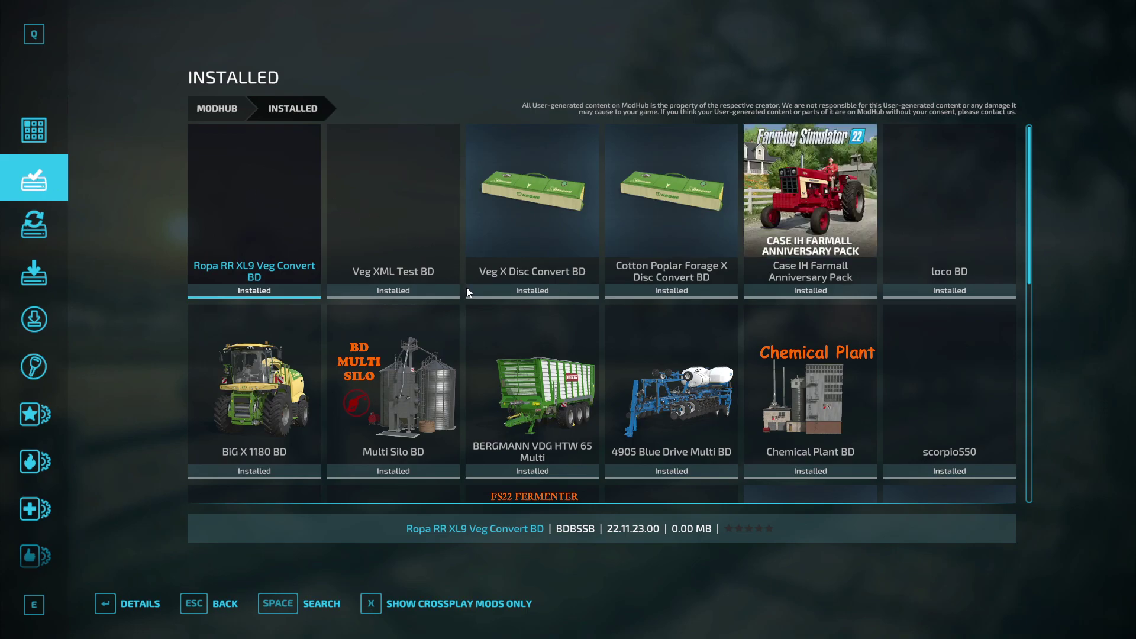
scroll(498, 319, "down", 5)
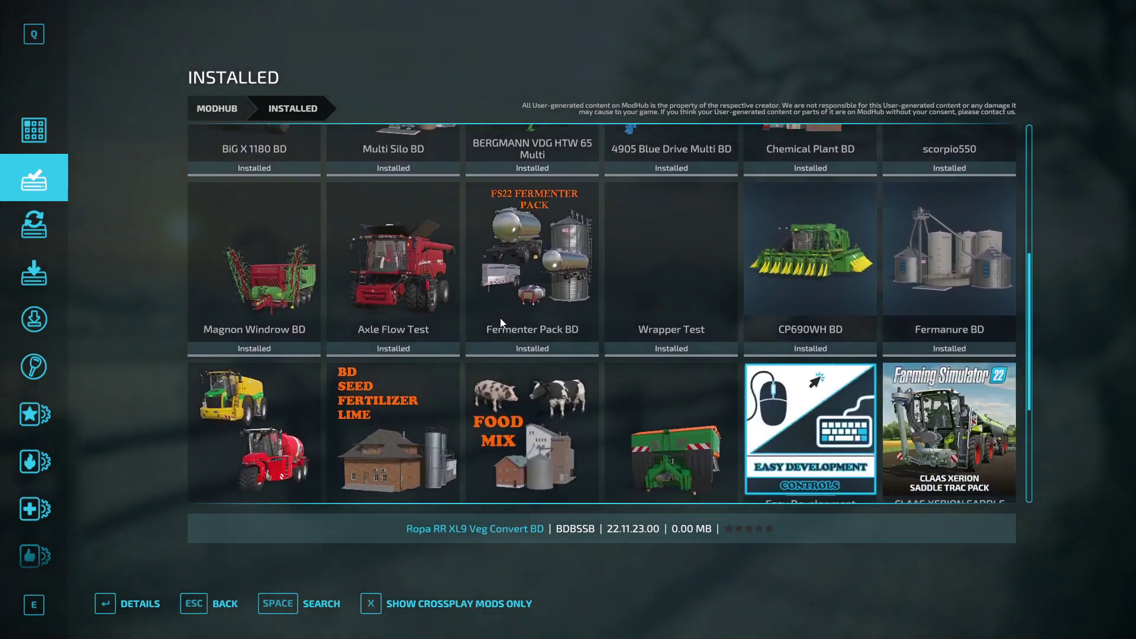
scroll(522, 314, "up", 5)
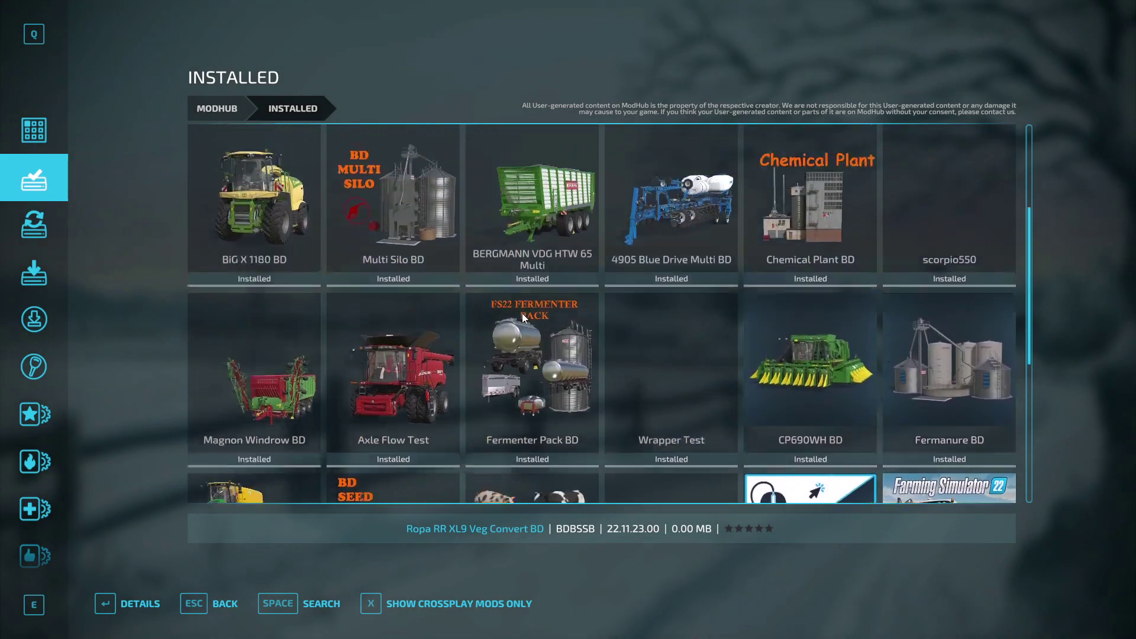
Step: Check the ModHub categories, updates, downloads and DLC list, and select the Premium Expansion
left_click(37, 130)
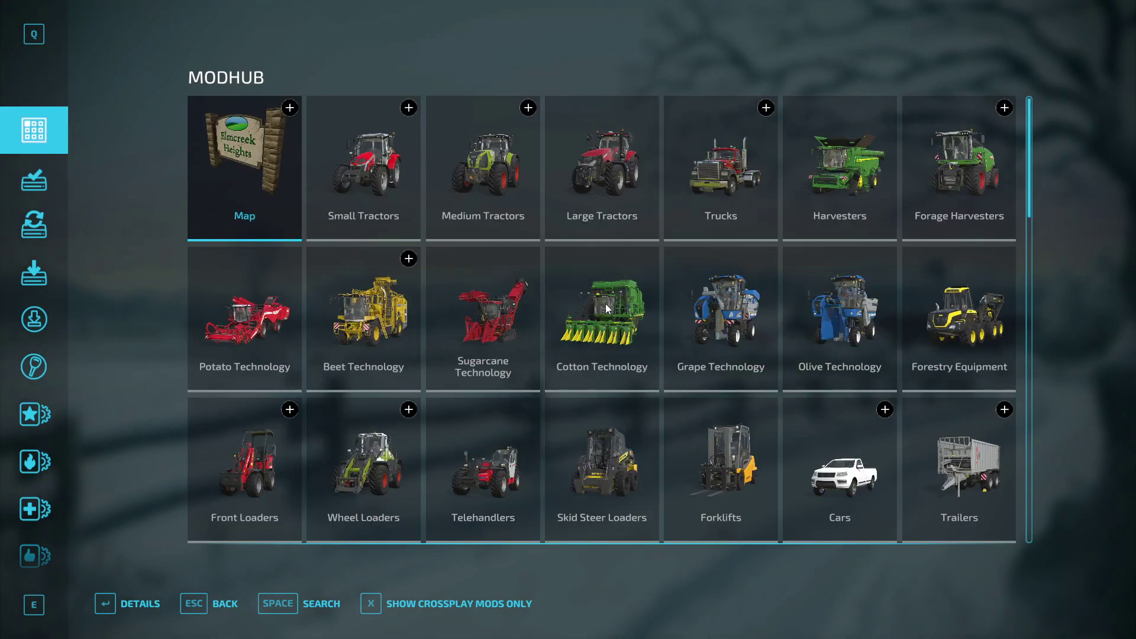
left_click(34, 226)
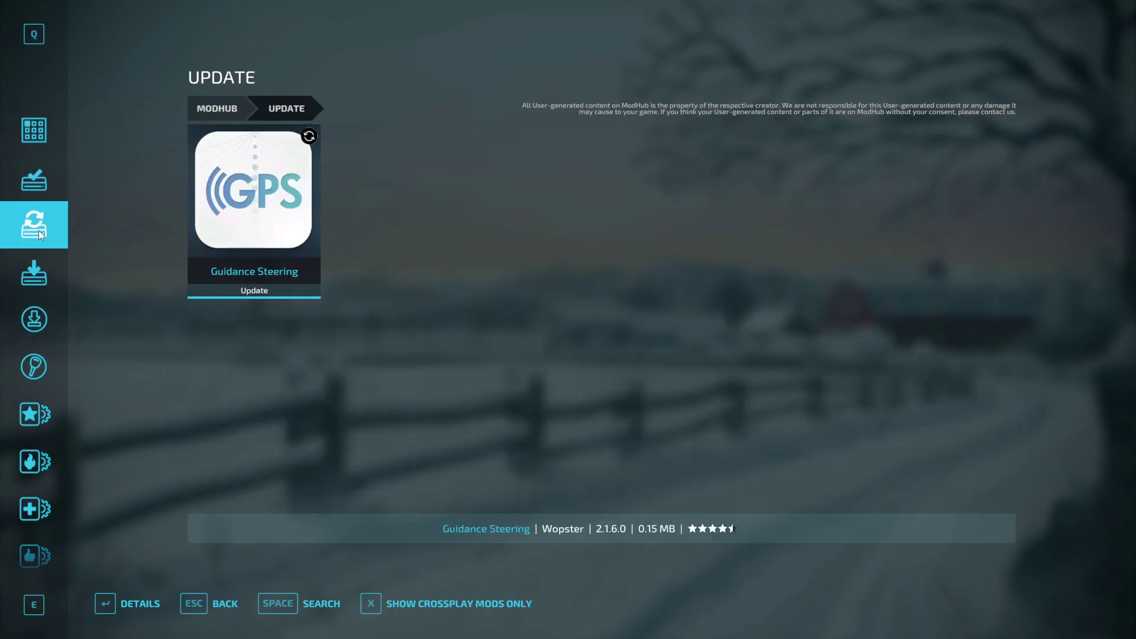
left_click(35, 273)
left_click(34, 320)
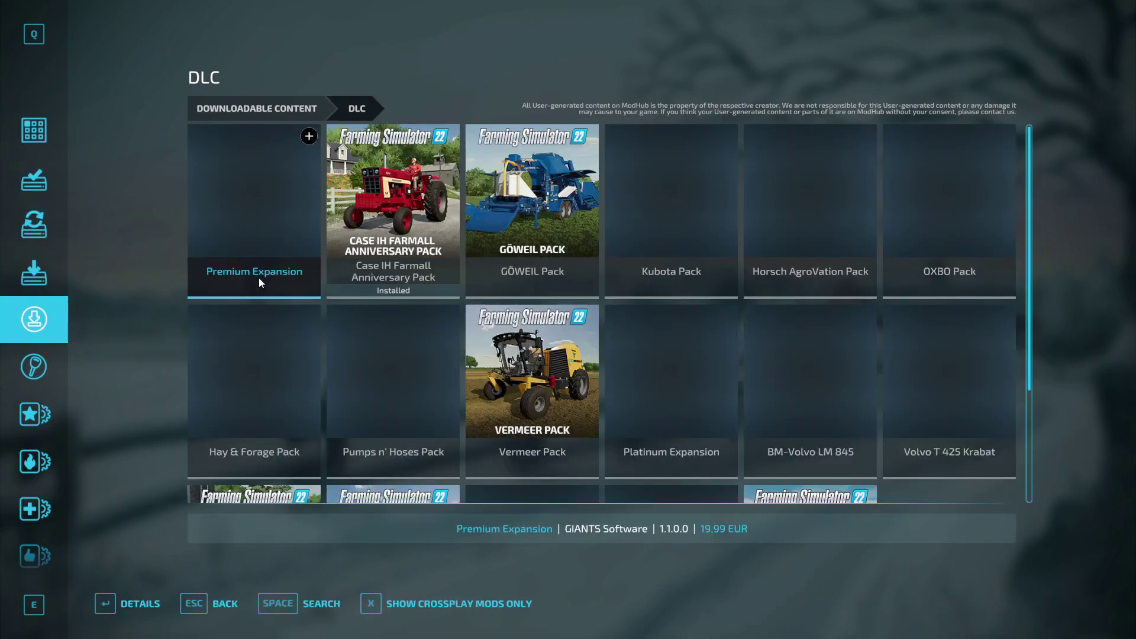
left_click(266, 228)
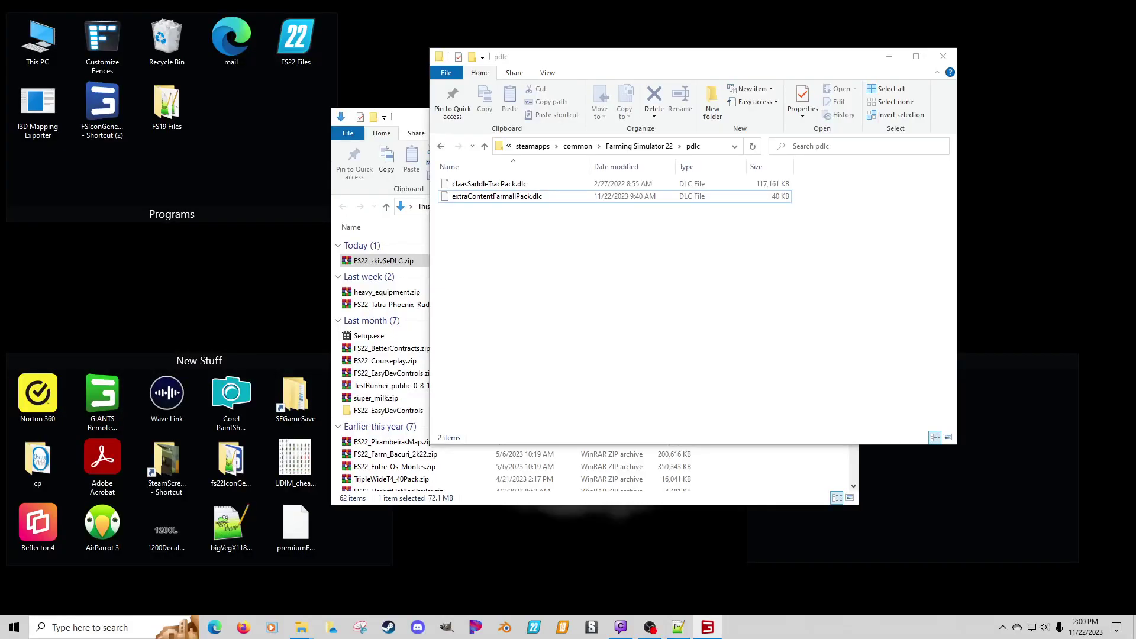
Step: Move premiumExpansion.dlc from the desktop back into the pdlc folder
right_click_drag(296, 523, 540, 348)
left_click(583, 404)
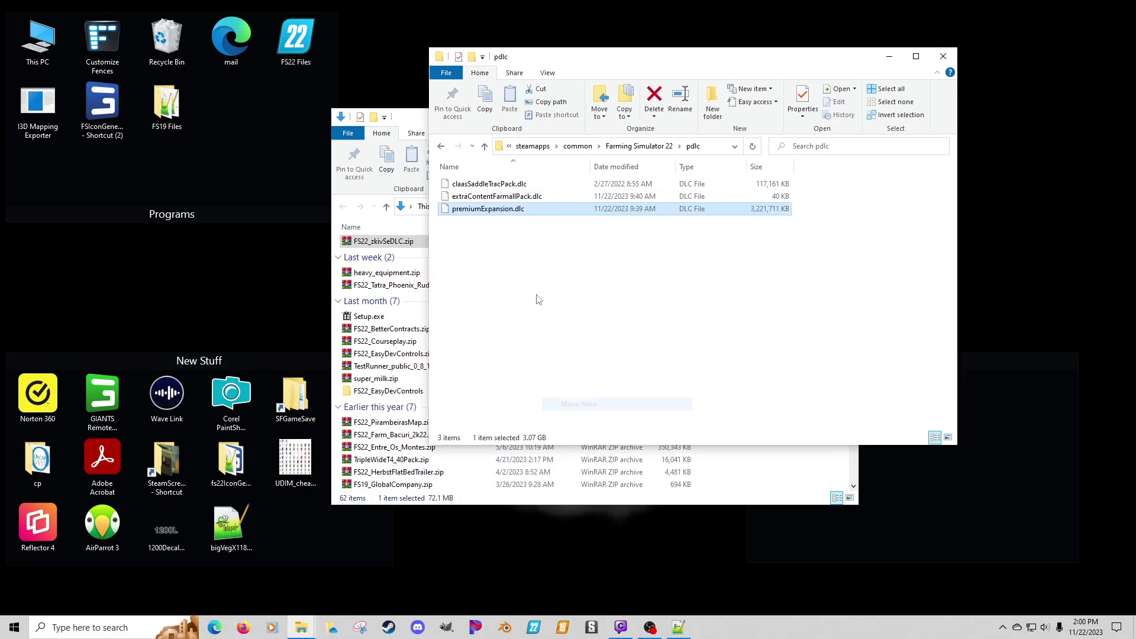
left_click(524, 288)
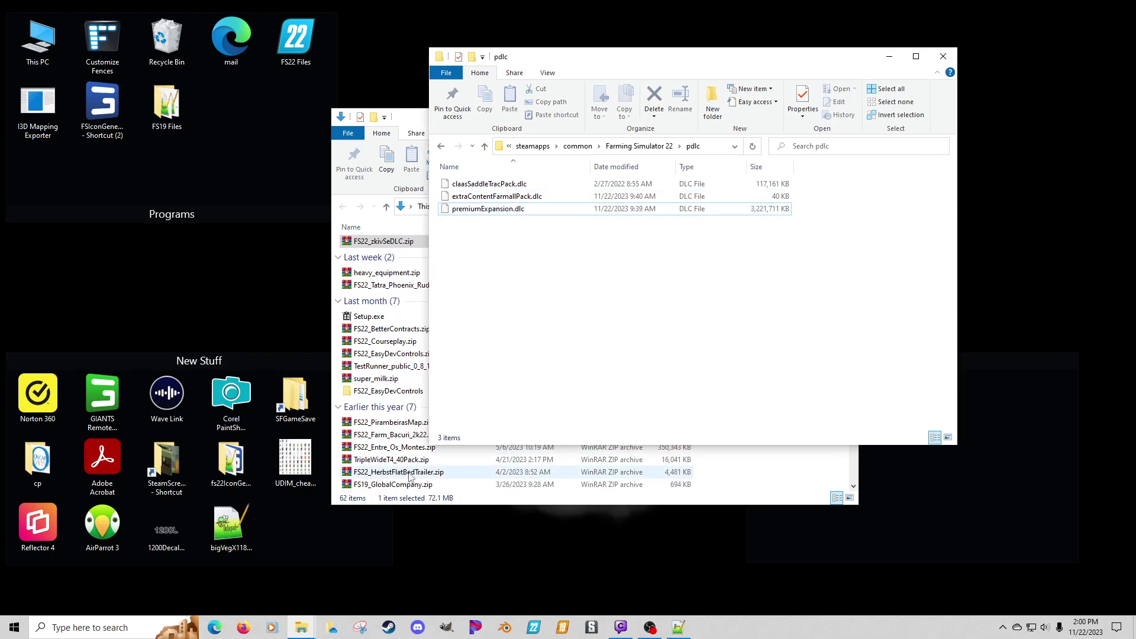
Step: Relaunch Farming Simulator 22, begin a New Farmer career in an empty save slot and try to start it with the preselected mods
left_click(533, 625)
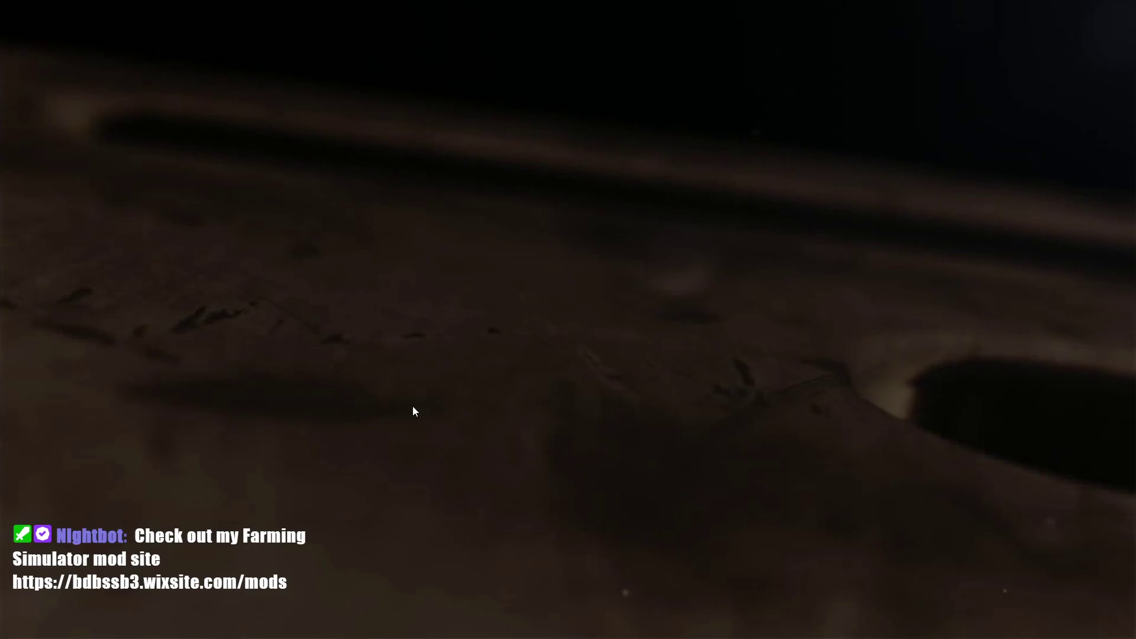
left_click(413, 406)
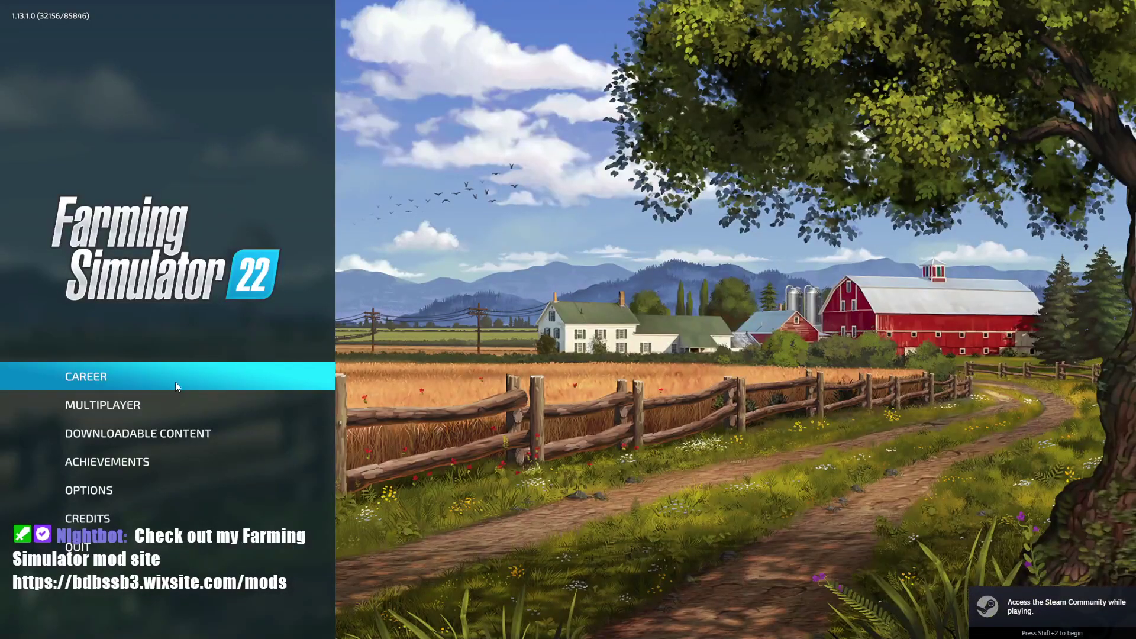
left_click(165, 382)
scroll(715, 322, "down", 3)
double_click(411, 279)
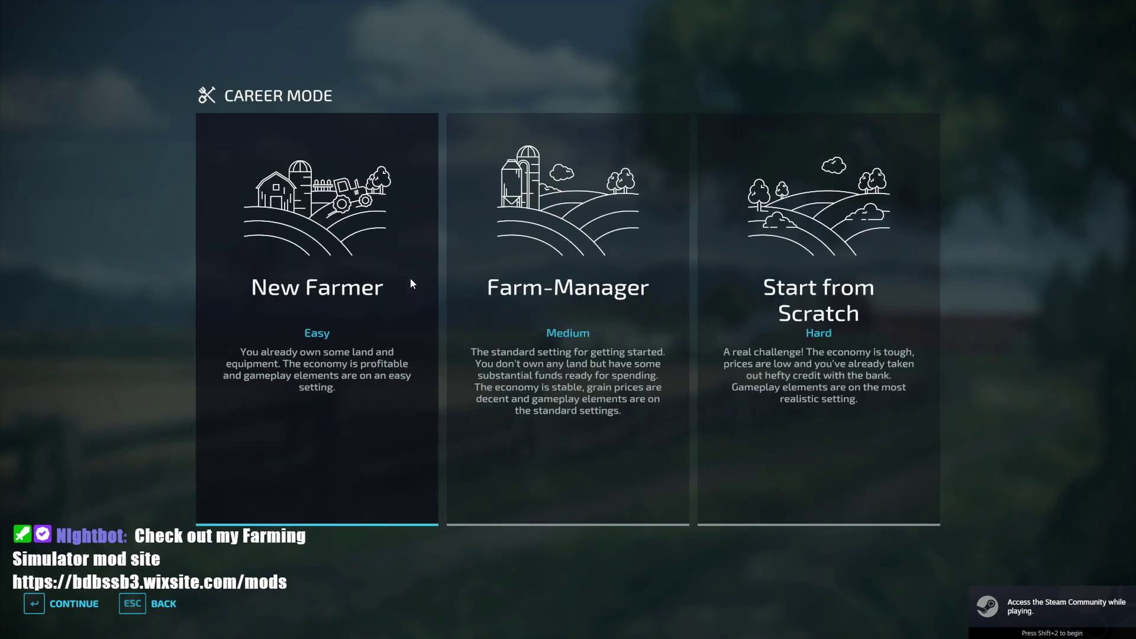
left_click(350, 287)
left_click(56, 600)
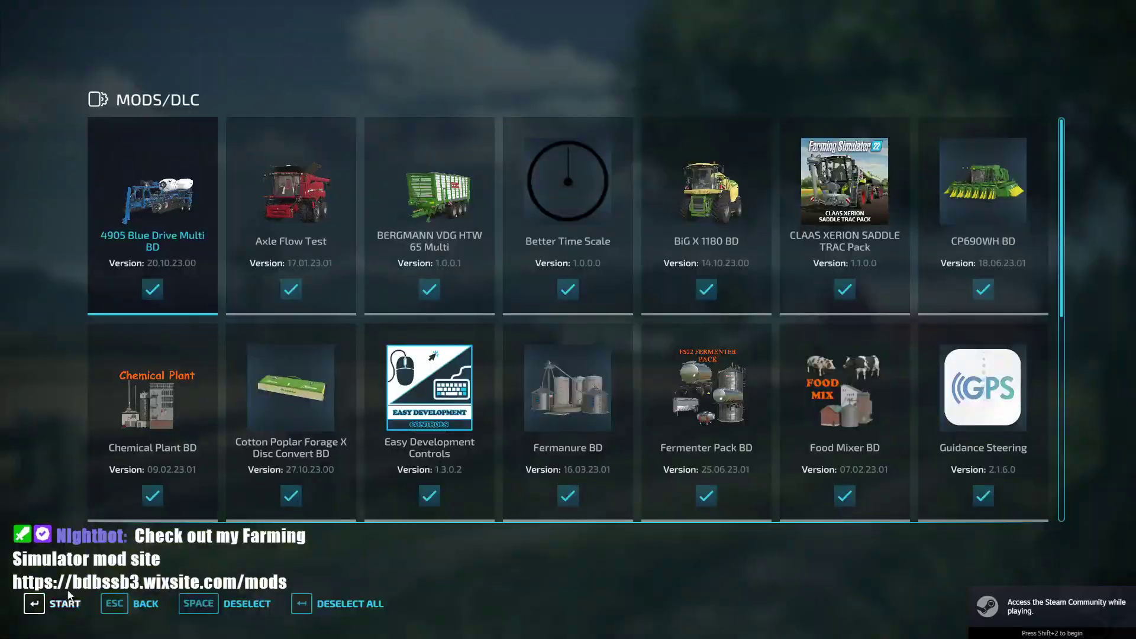
key("Return")
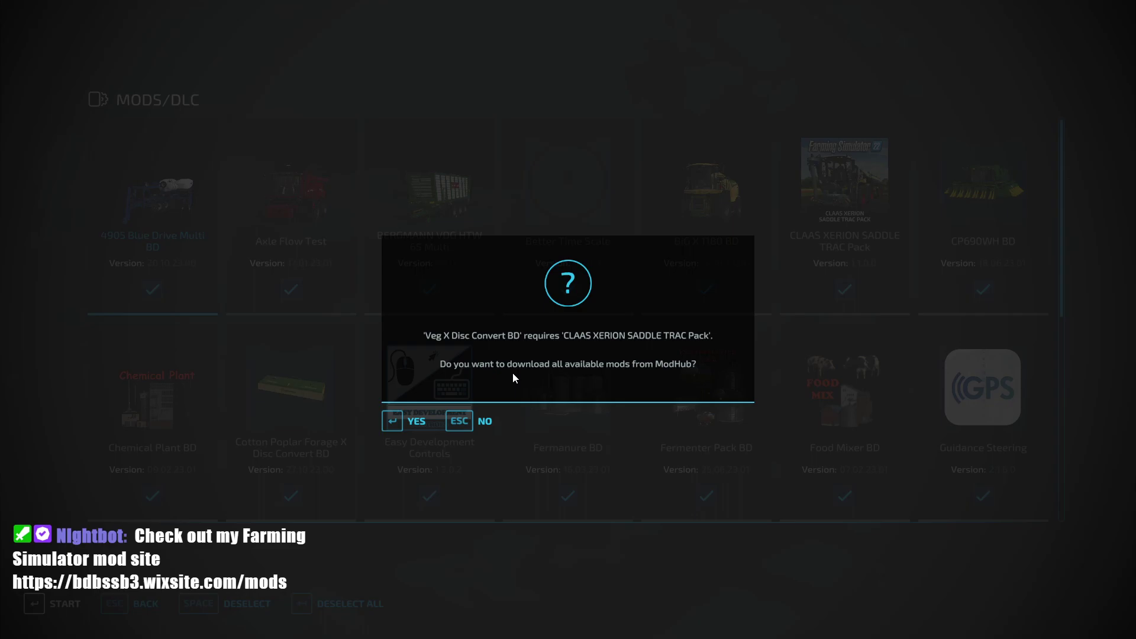
Step: Decline the ModHub download, deselect and reselect the CLAAS XERION SADDLE TRAC Pack and try to start the game again
left_click(485, 421)
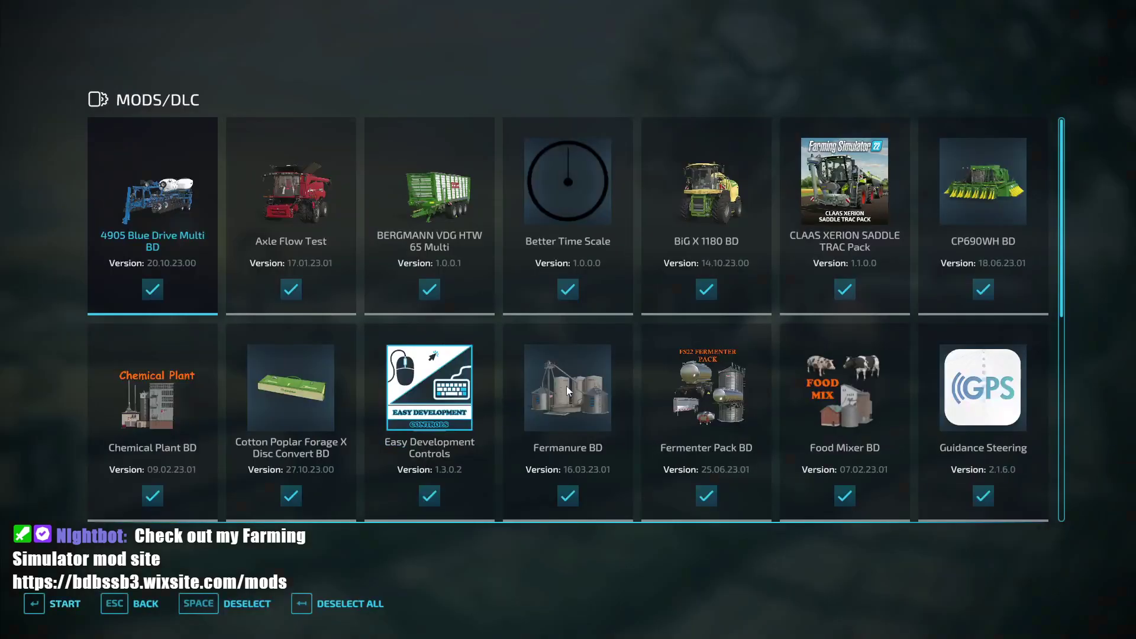
left_click(843, 290)
left_click(844, 291)
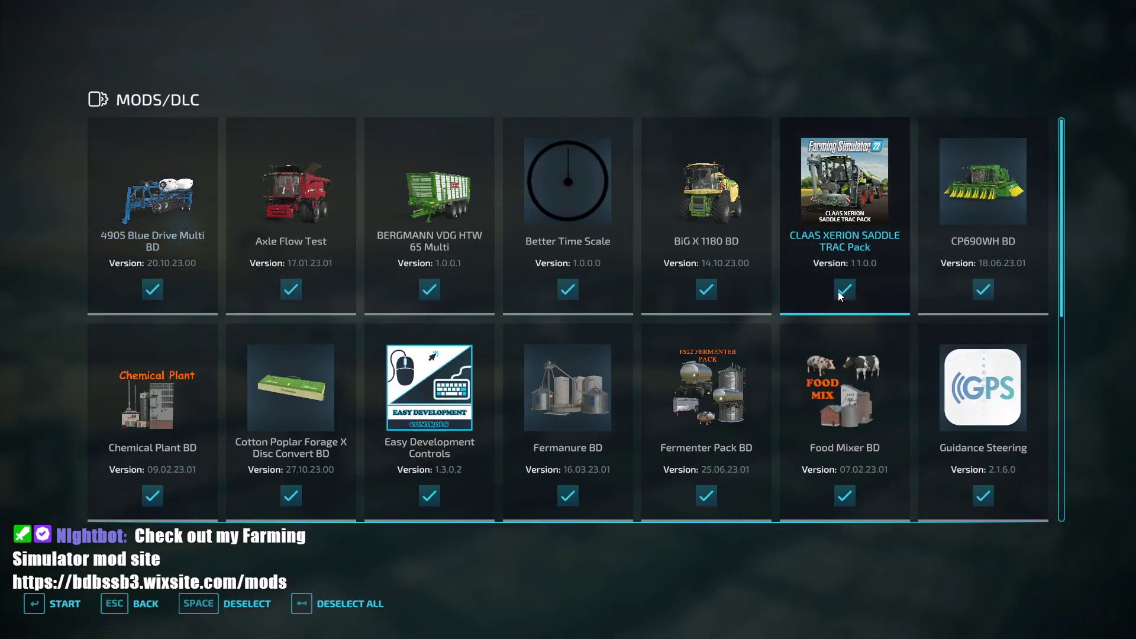
left_click(70, 602)
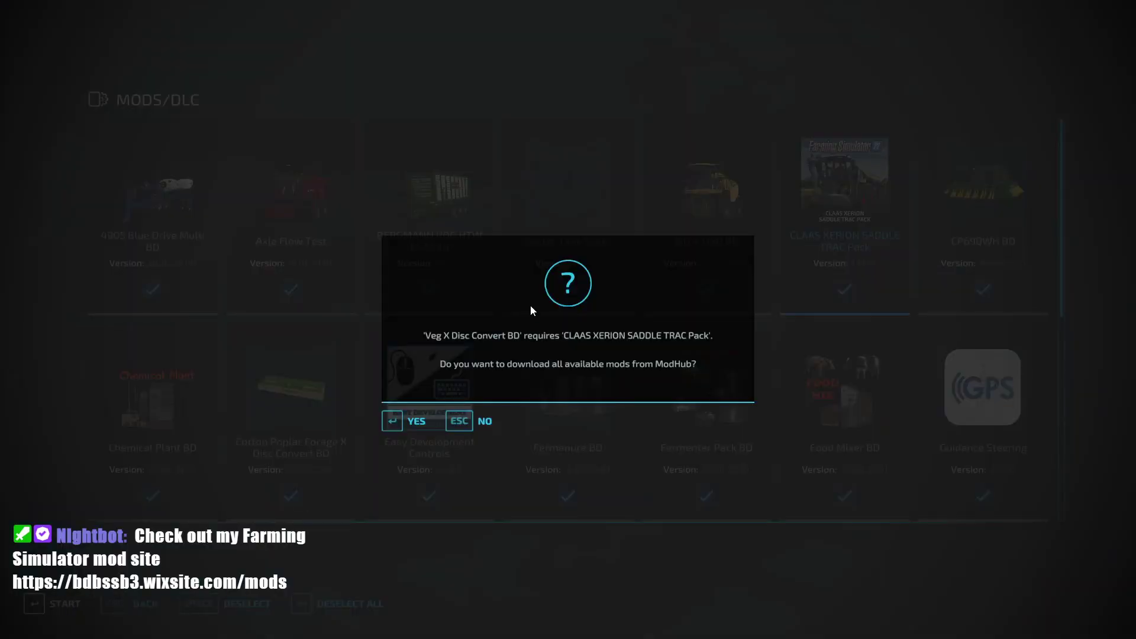
Step: Accept the ModHub download for the CLAAS XERION SADDLE TRAC Pack, check updates, categories and the DLC list, and view the pack's details
left_click(400, 421)
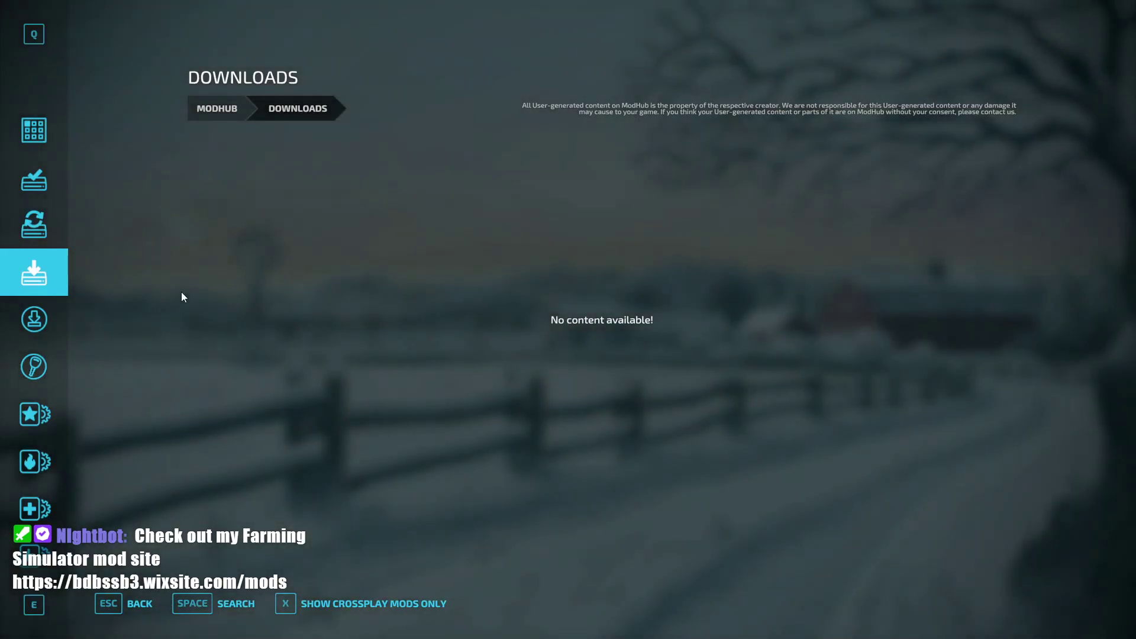
left_click(38, 228)
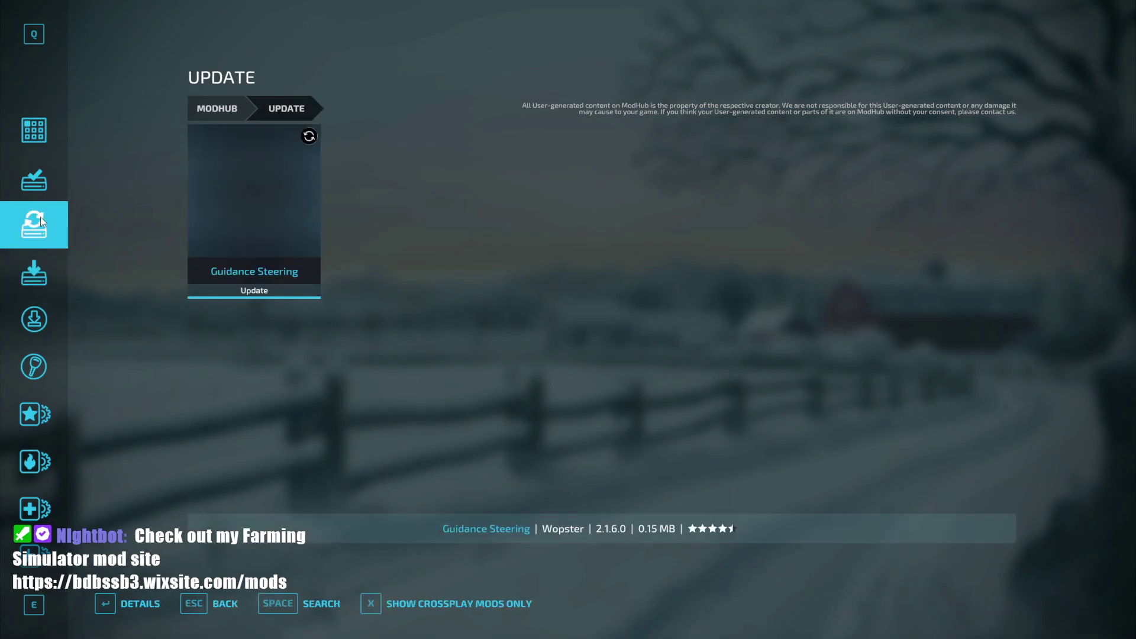
left_click(35, 188)
left_click(34, 130)
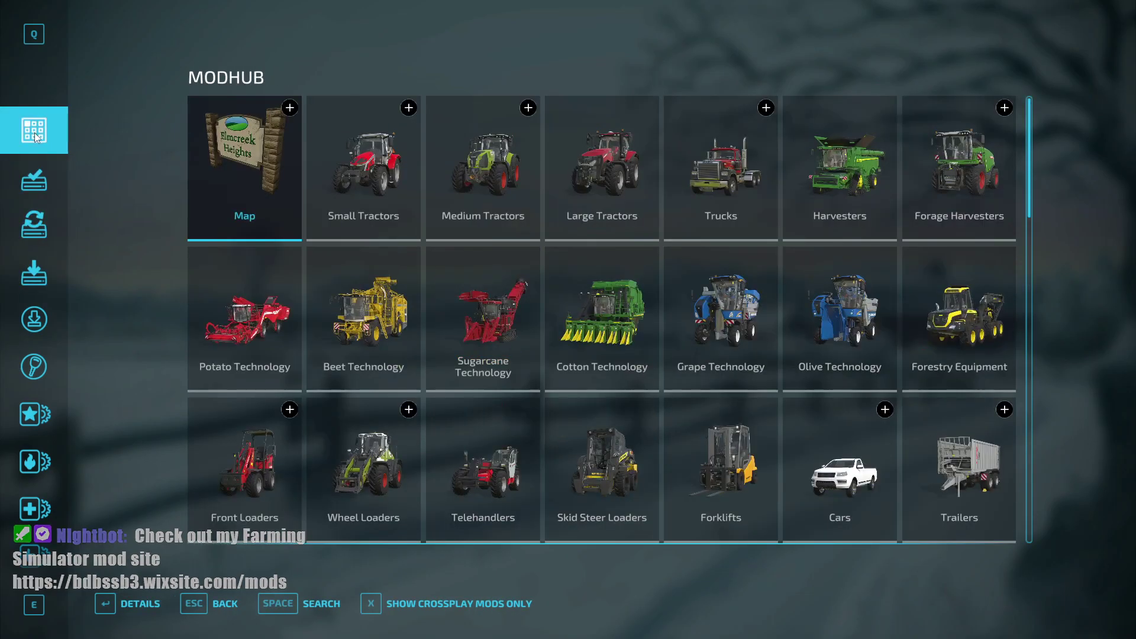
left_click(34, 319)
left_click(36, 371)
left_click(34, 319)
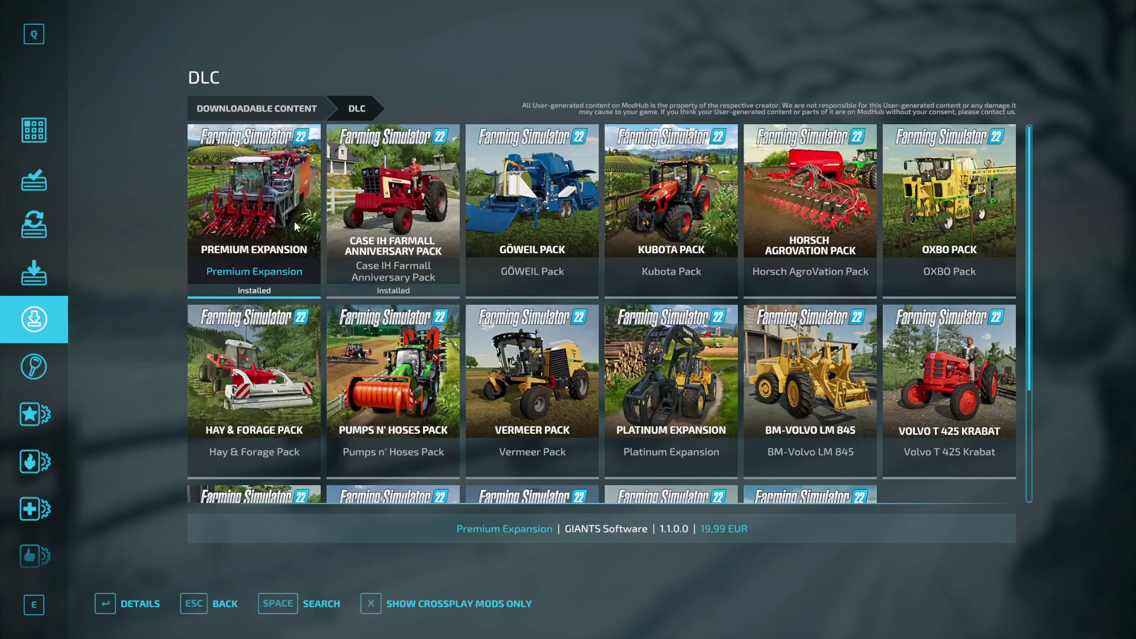
scroll(718, 332, "down", 2)
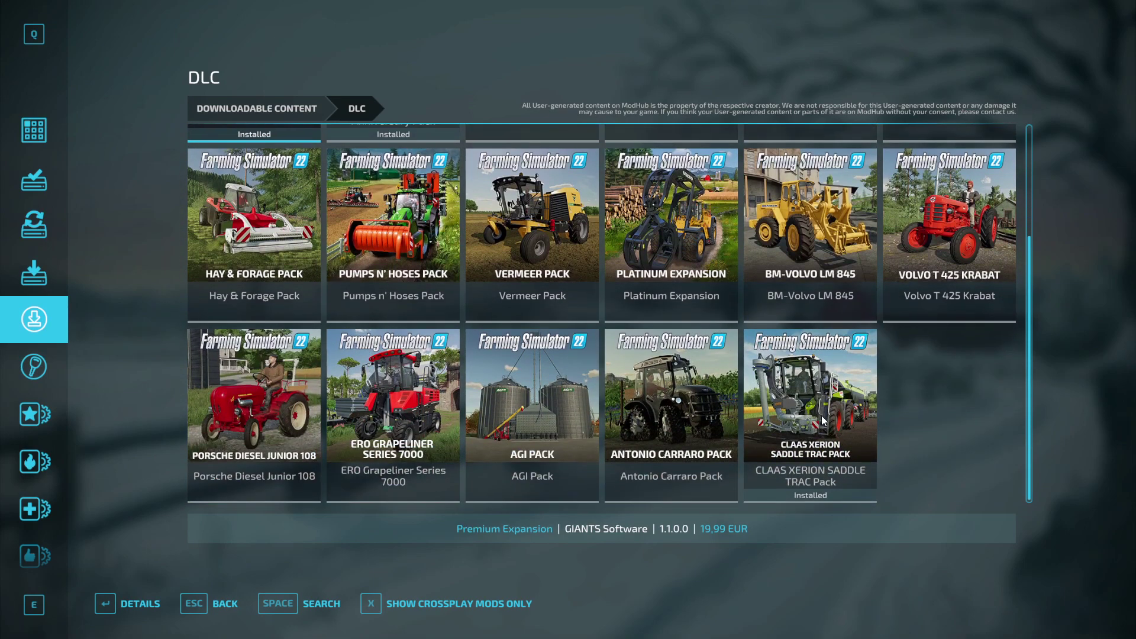
left_click(822, 419)
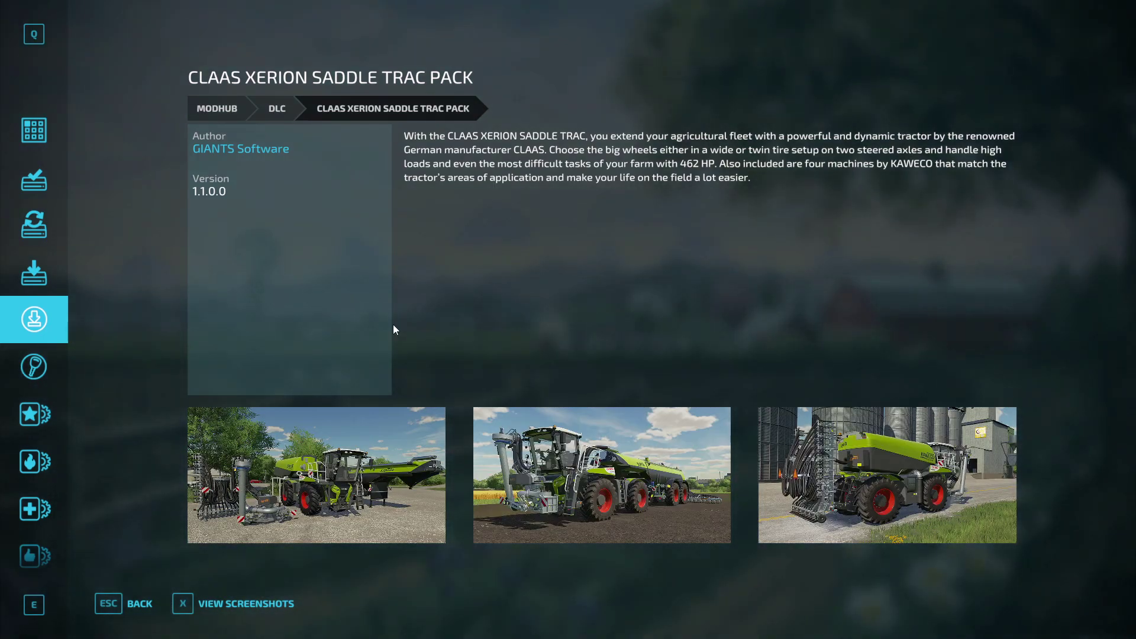
left_click(125, 606)
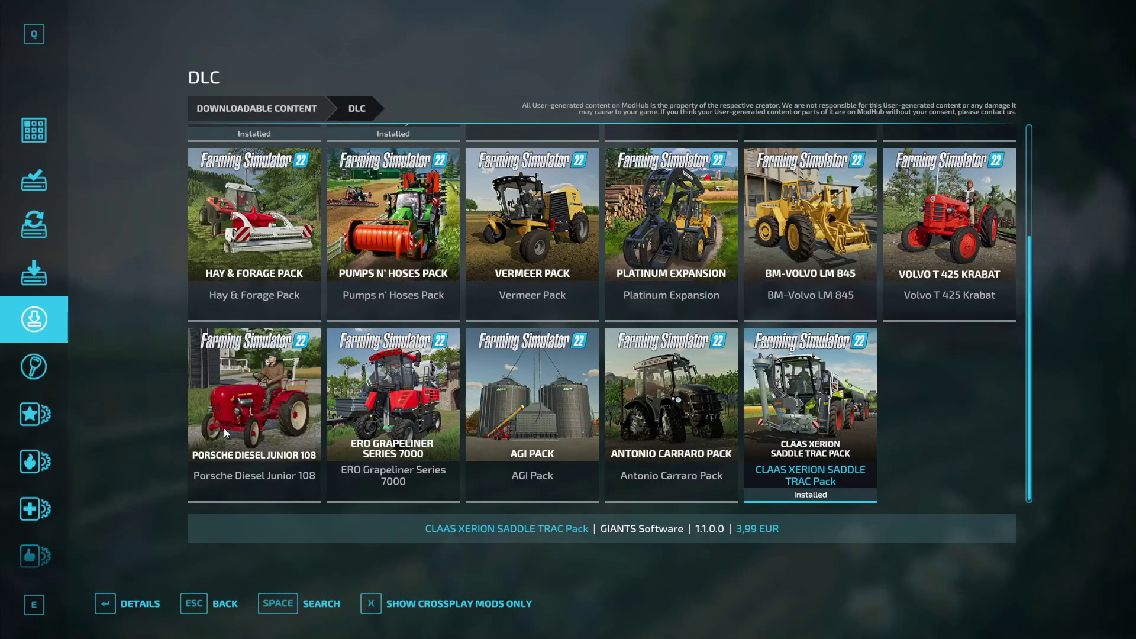
Step: Close Farming Simulator 22 and switch to modDesc.xml in Notepad++
key("super")
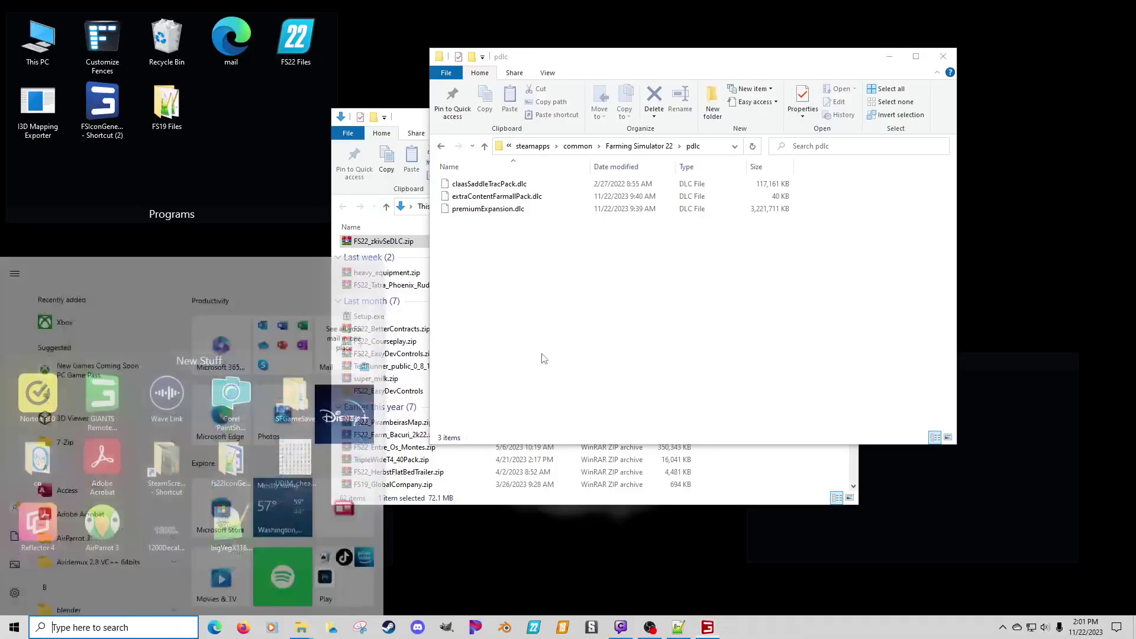
left_click(573, 351)
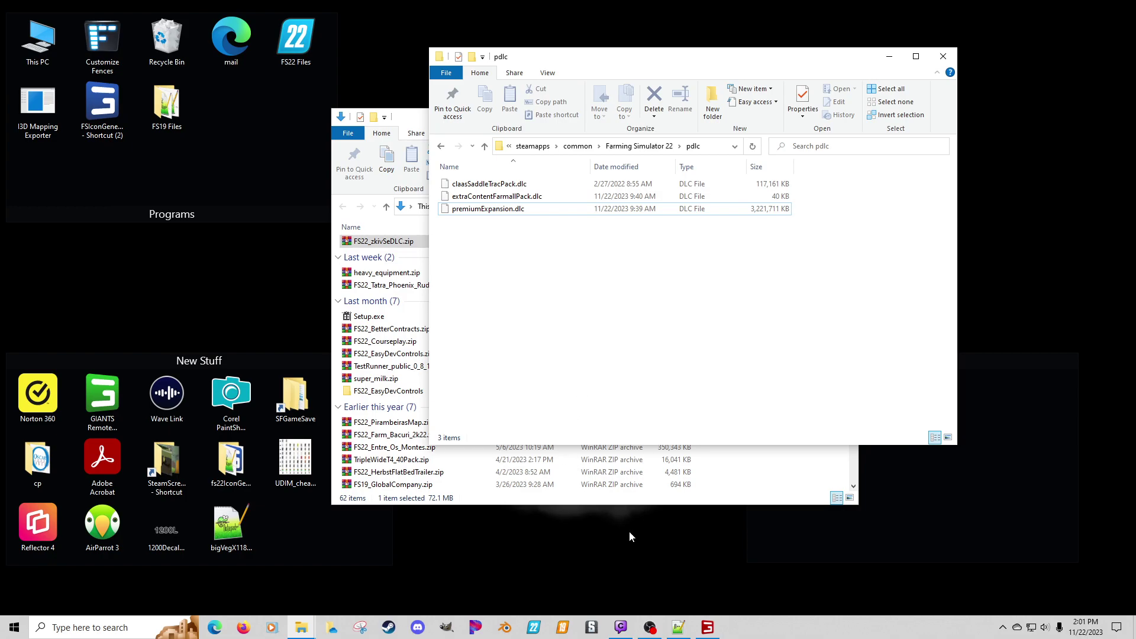
right_click(707, 627)
left_click(683, 568)
left_click(678, 627)
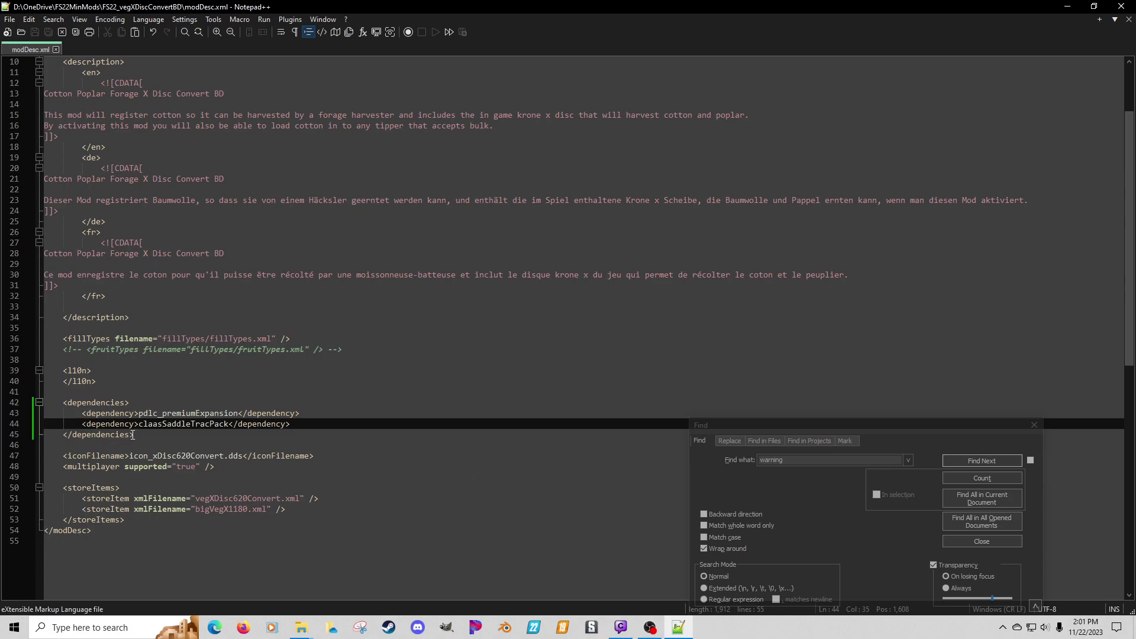
Step: Try commenting out the claasSaddleTracPack dependency in modDesc.xml, save the file, and close the relaunched game
key("ctrl+shift+q")
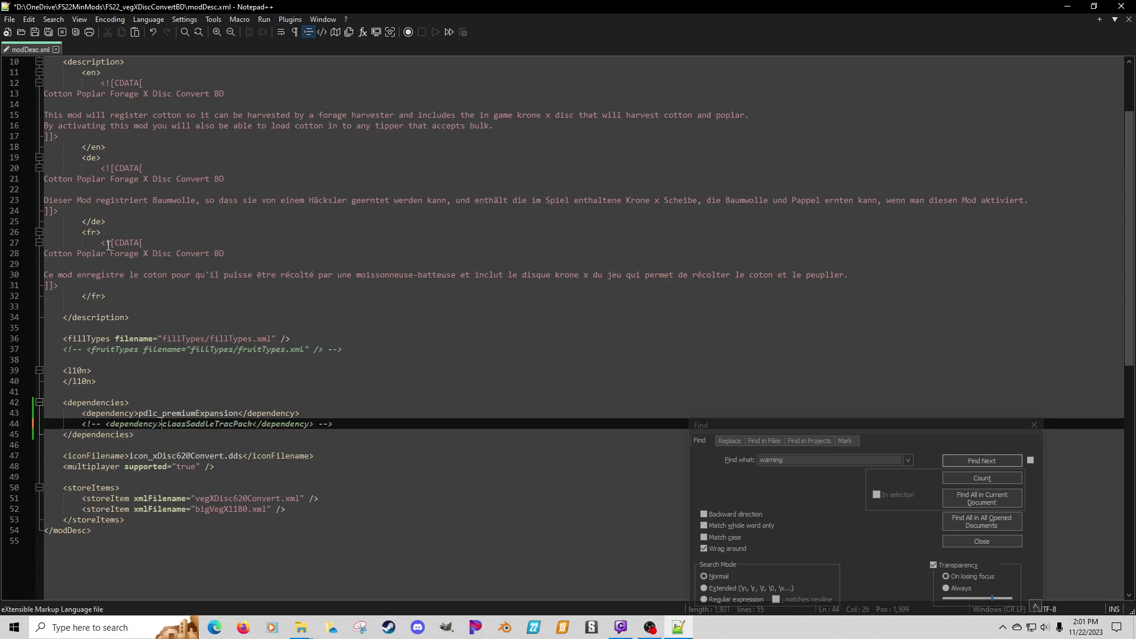
left_click(35, 32)
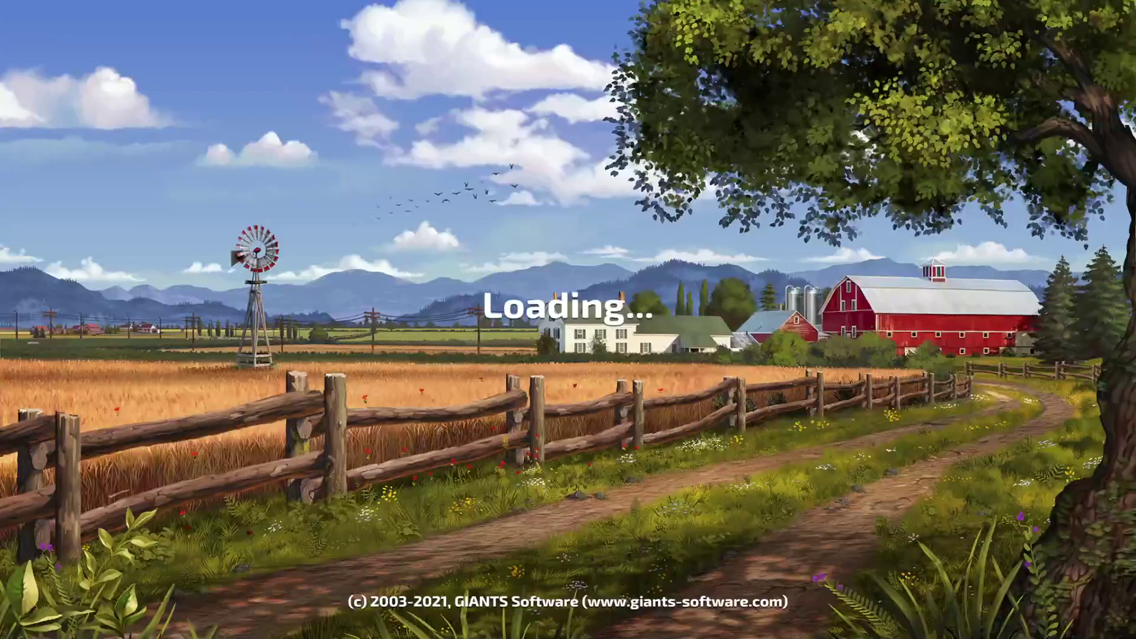
key("super")
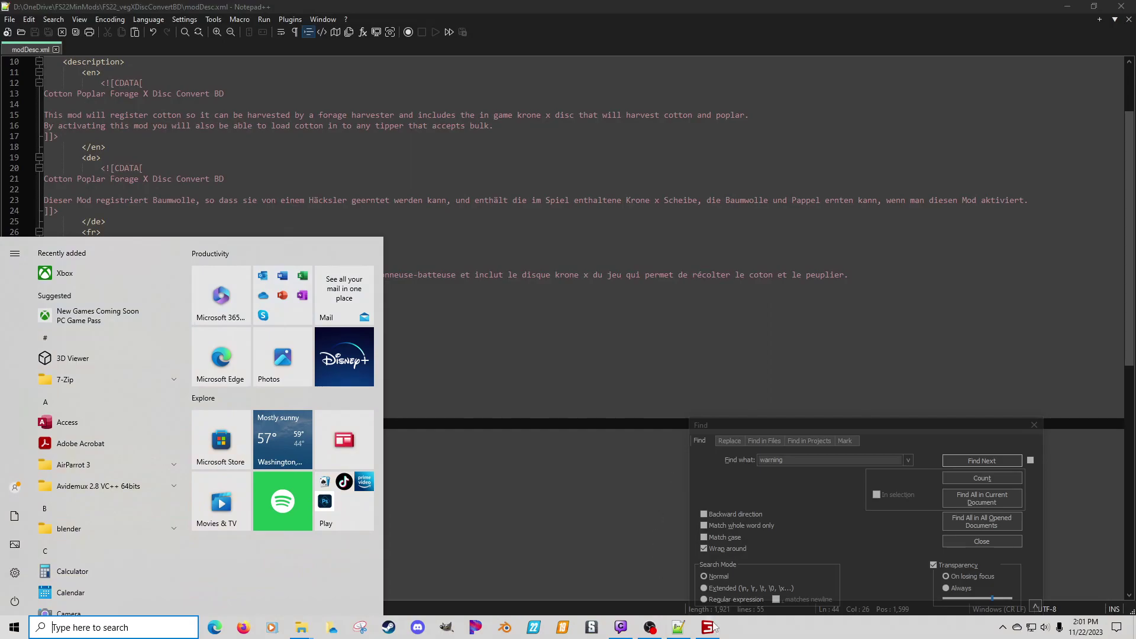
right_click(708, 627)
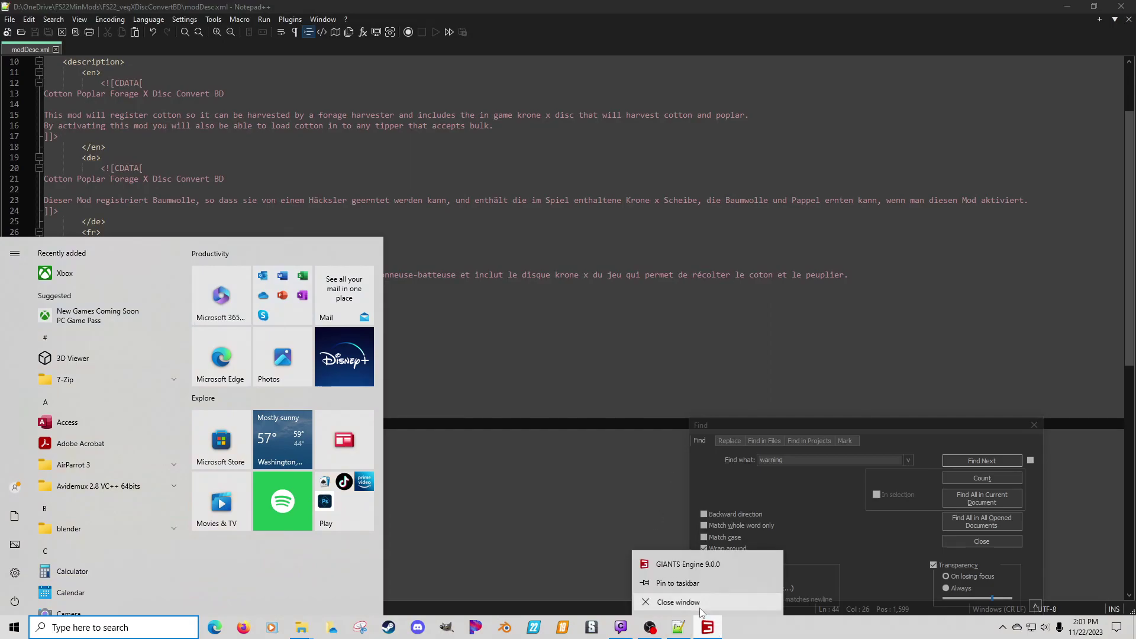
left_click(704, 602)
Step: Uncomment the claasSaddleTracPack dependency, add the pdlc_ prefix so it reads pdlc_claasSaddleTracPack, and save modDesc.xml
left_click(239, 423)
key("ctrl+q")
double_click(155, 413)
left_click(159, 414)
left_click_drag(162, 415, 143, 412)
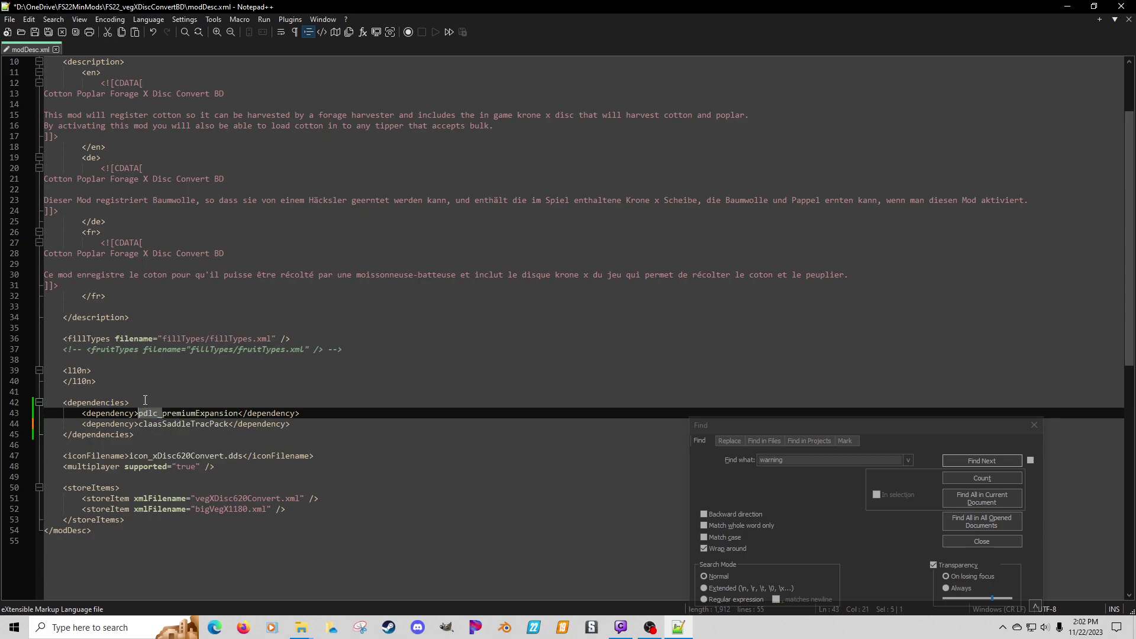
left_click(136, 423)
type("pdlc_")
key("Down")
key("ctrl+s")
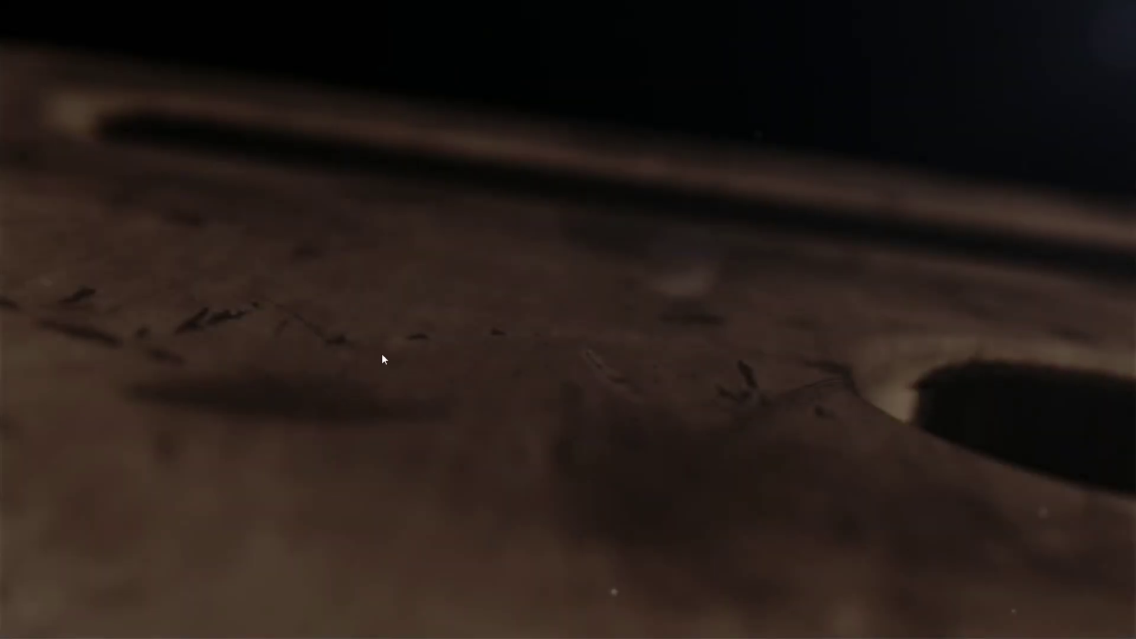
Step: In Farming Simulator 22, start a New Farmer career in an empty save slot with the preselected mods, and close the game
left_click(381, 354)
left_click(130, 379)
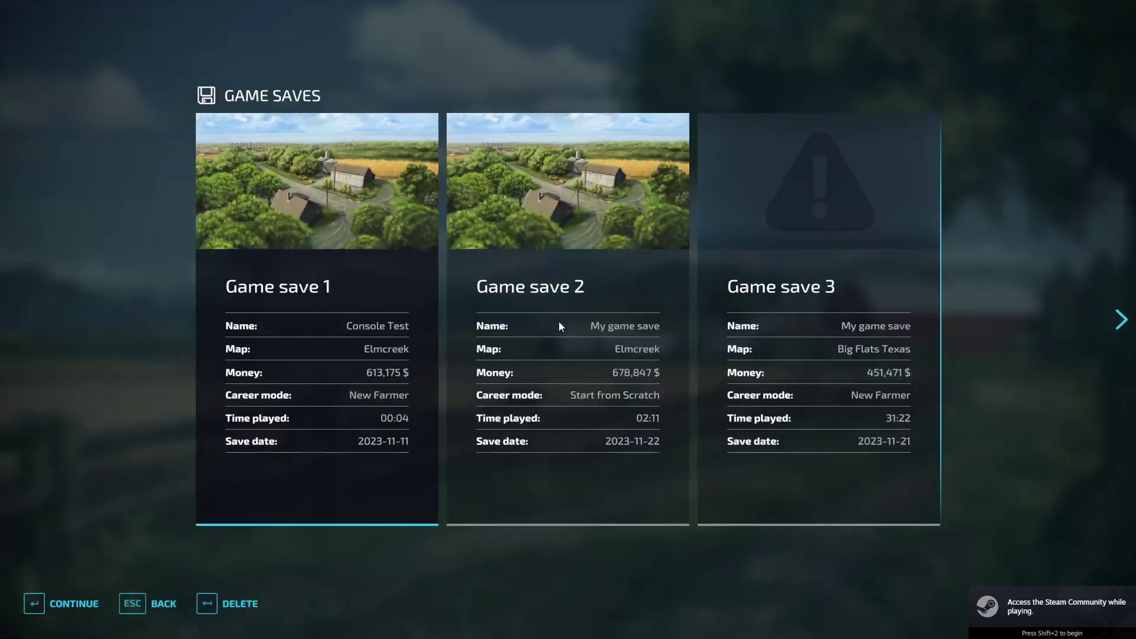
scroll(705, 337, "down", 1)
left_click(342, 288)
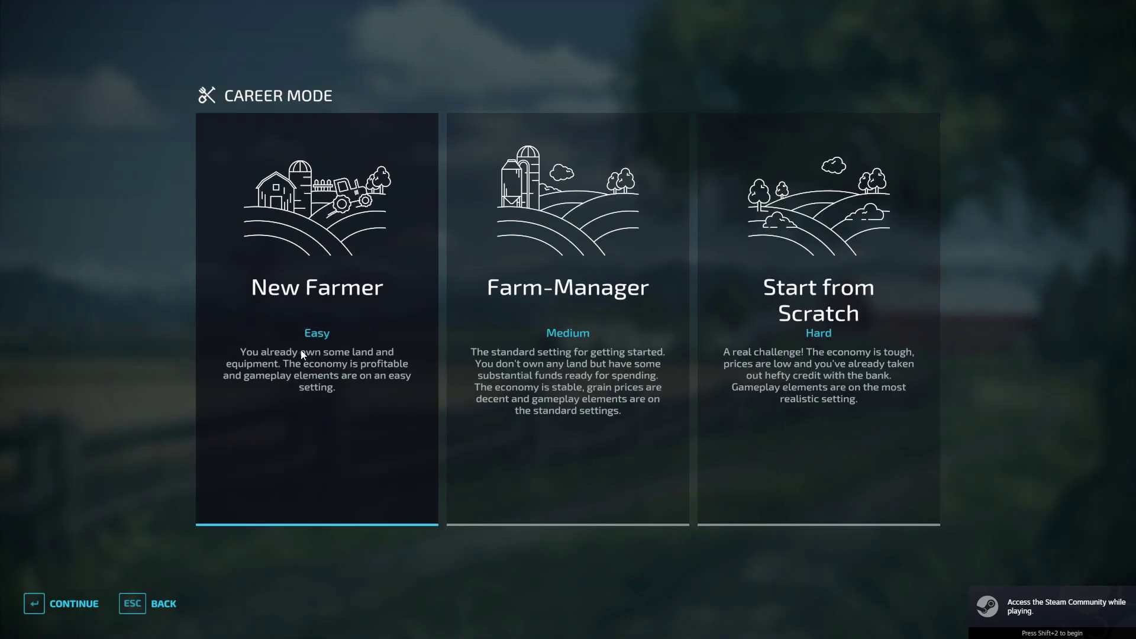
left_click(303, 355)
left_click(65, 604)
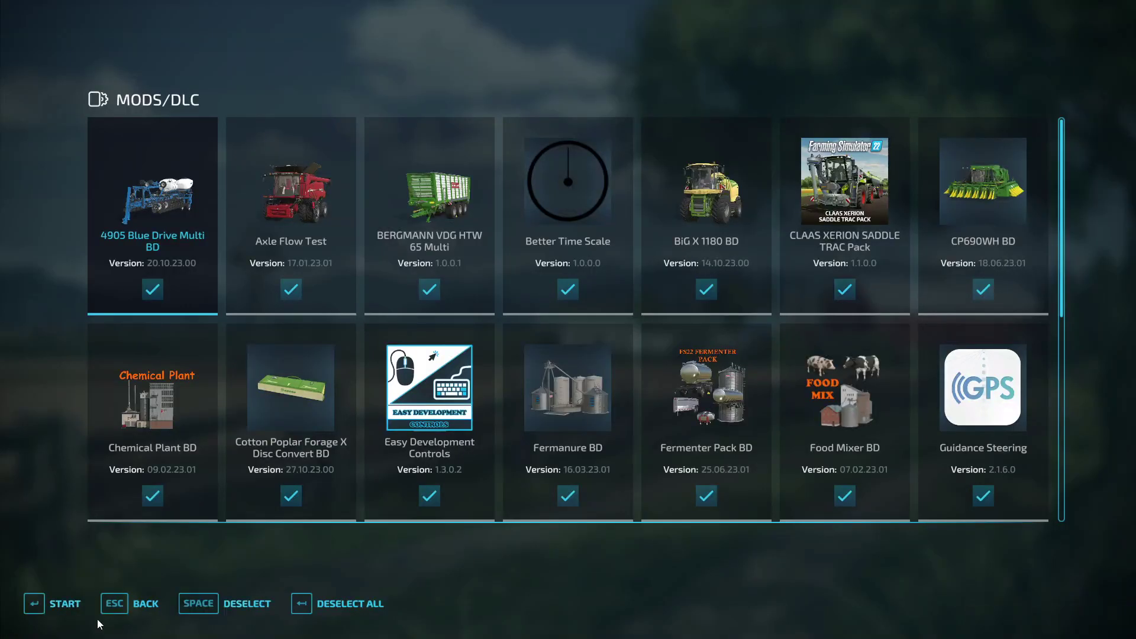
left_click(48, 605)
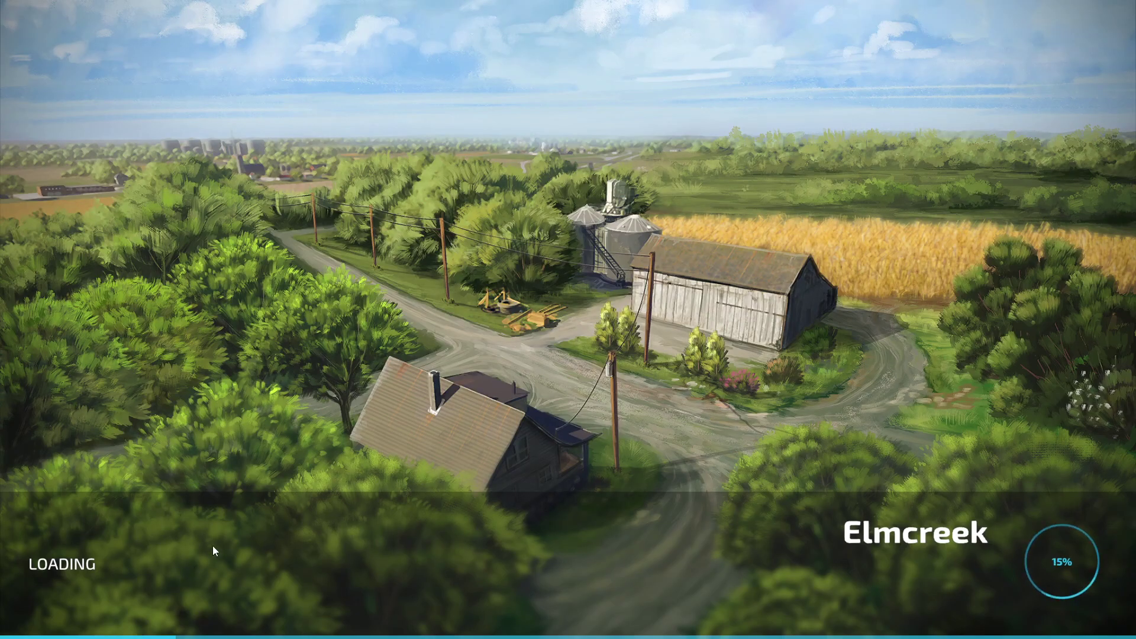
key("super")
right_click(710, 629)
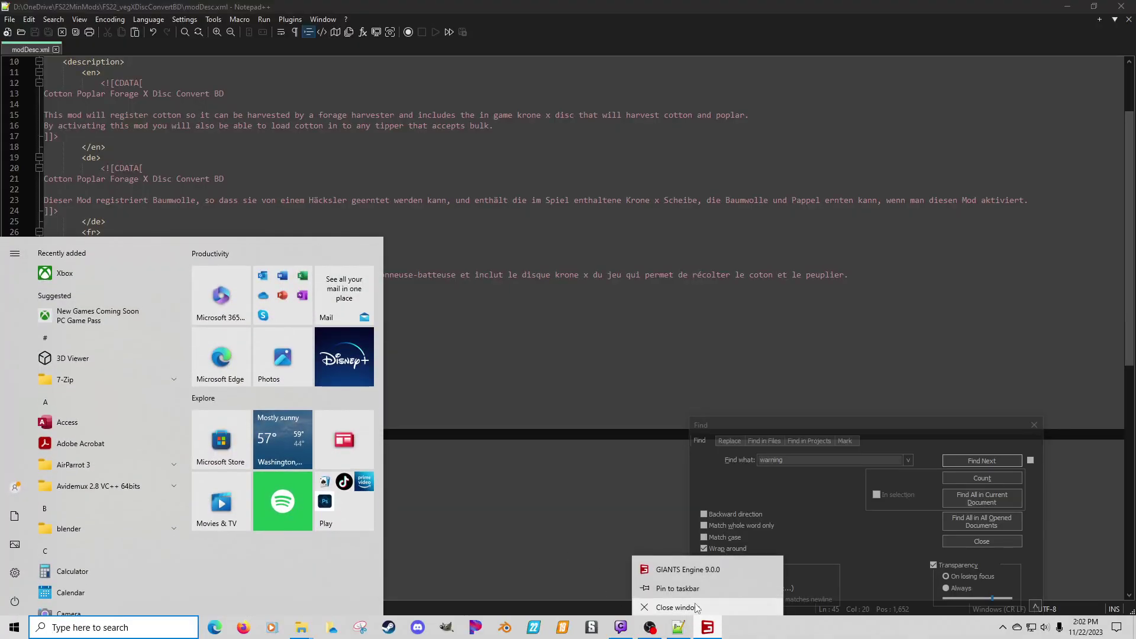
left_click(680, 607)
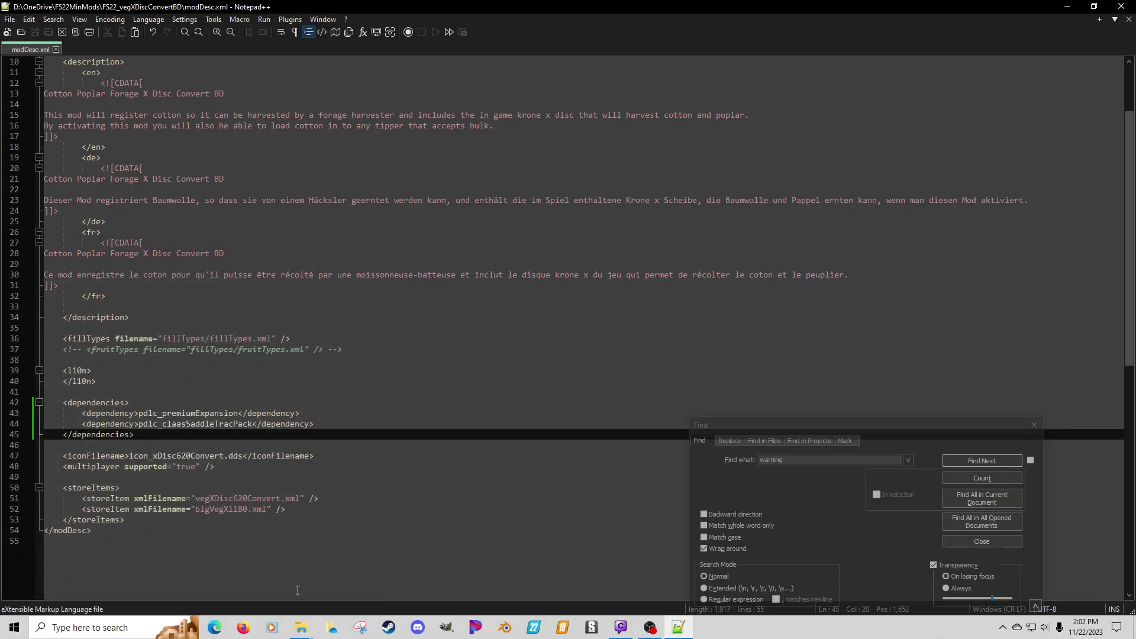
Step: Compare the DLC file names in the pdlc folder with the dependency names in modDesc.xml
mouse_move(301, 627)
left_click(349, 567)
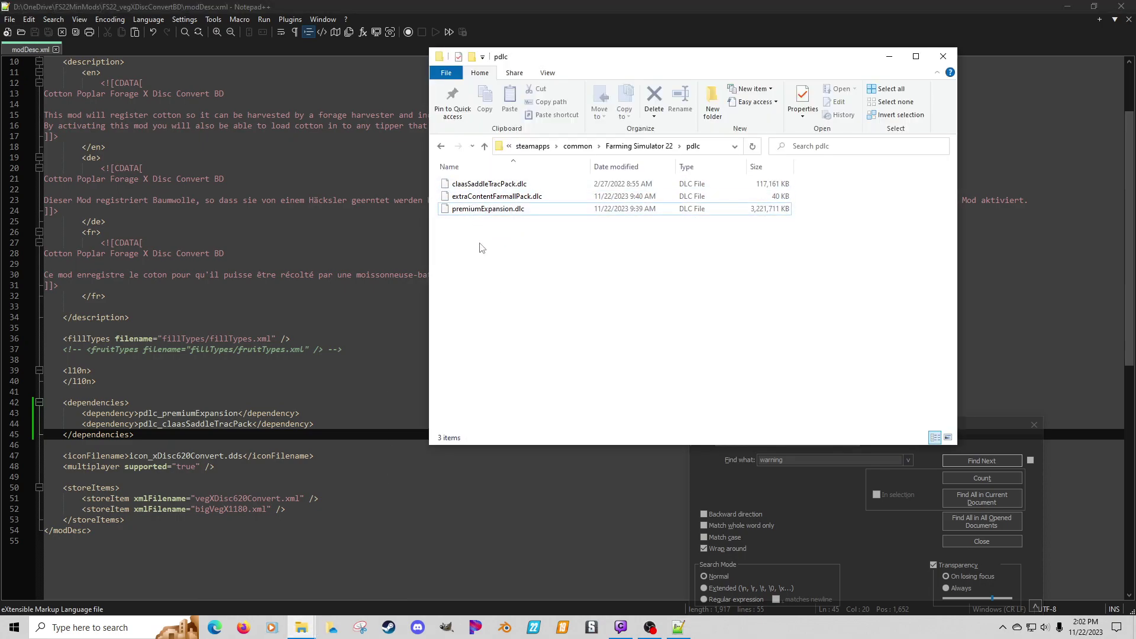
left_click(491, 197)
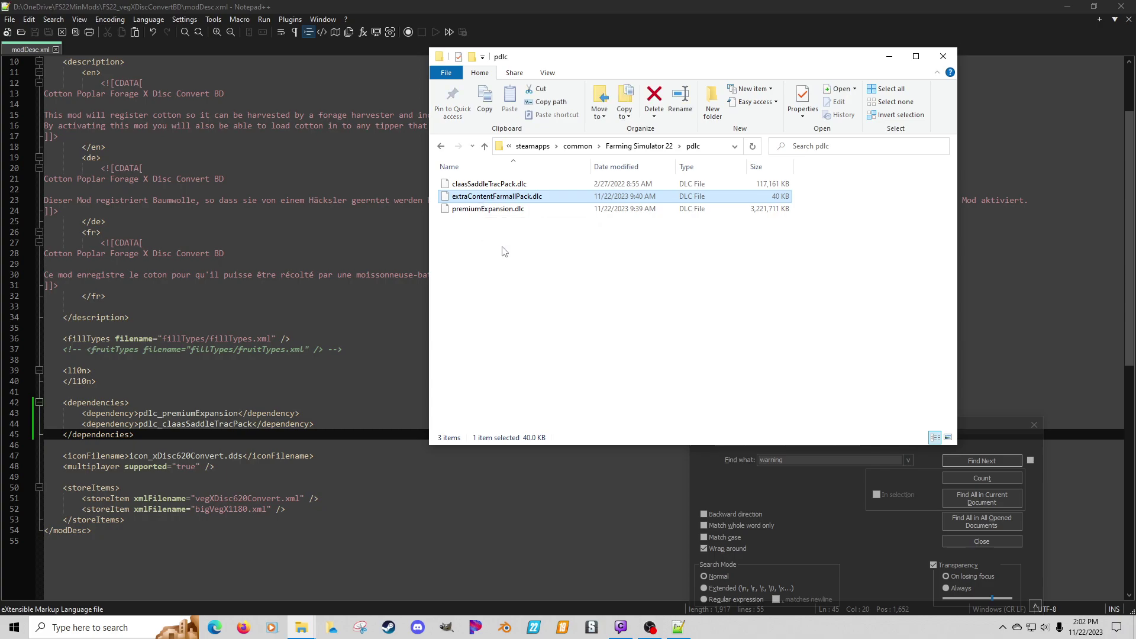
left_click(495, 185)
left_click(496, 197)
left_click(497, 209)
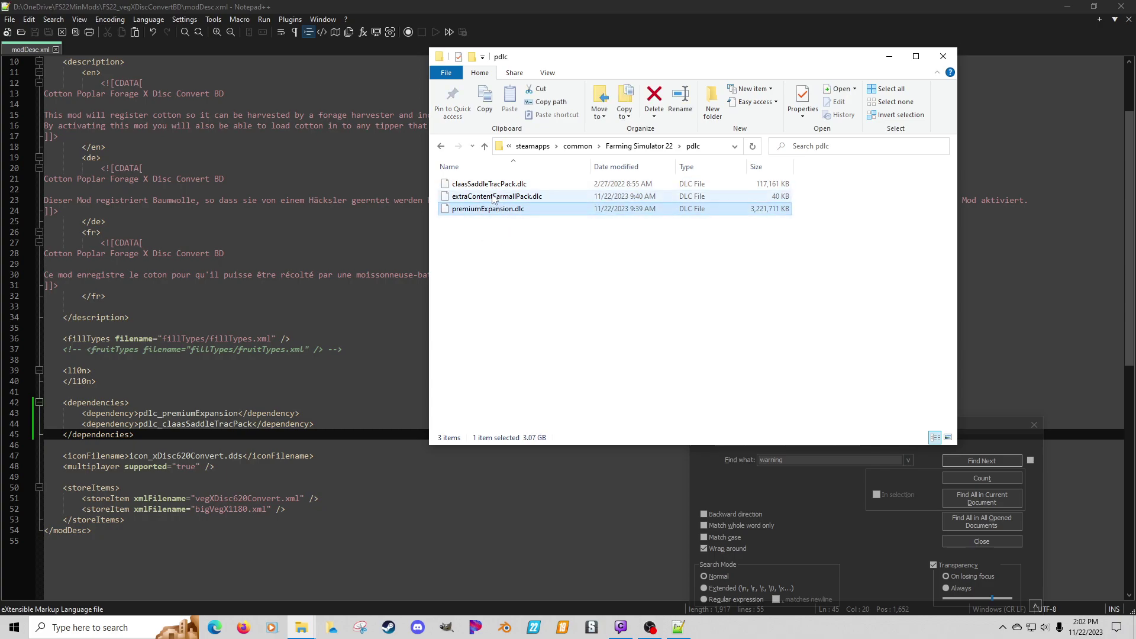
left_click(495, 197)
left_click(494, 185)
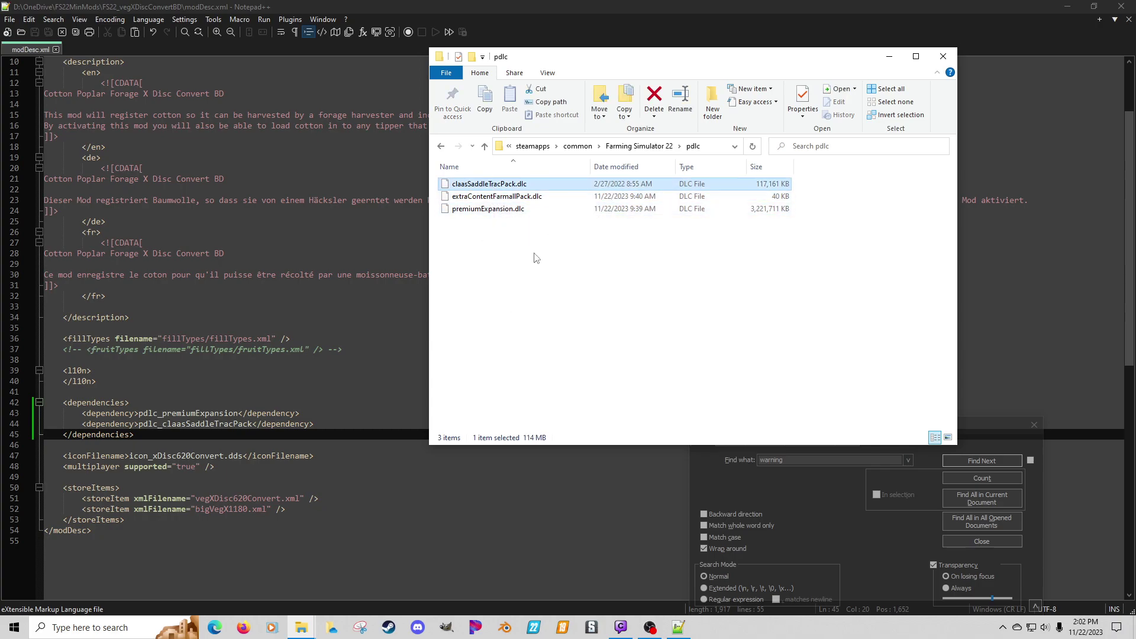
Step: Delete the pdlc_claasSaddleTracPack dependency line from modDesc.xml, save the file and close Notepad++
left_click(214, 424)
key("shift+Home")
key("shift+Home")
key("BackSpace")
key("BackSpace")
left_click(35, 33)
left_click(1128, 19)
left_click(1121, 6)
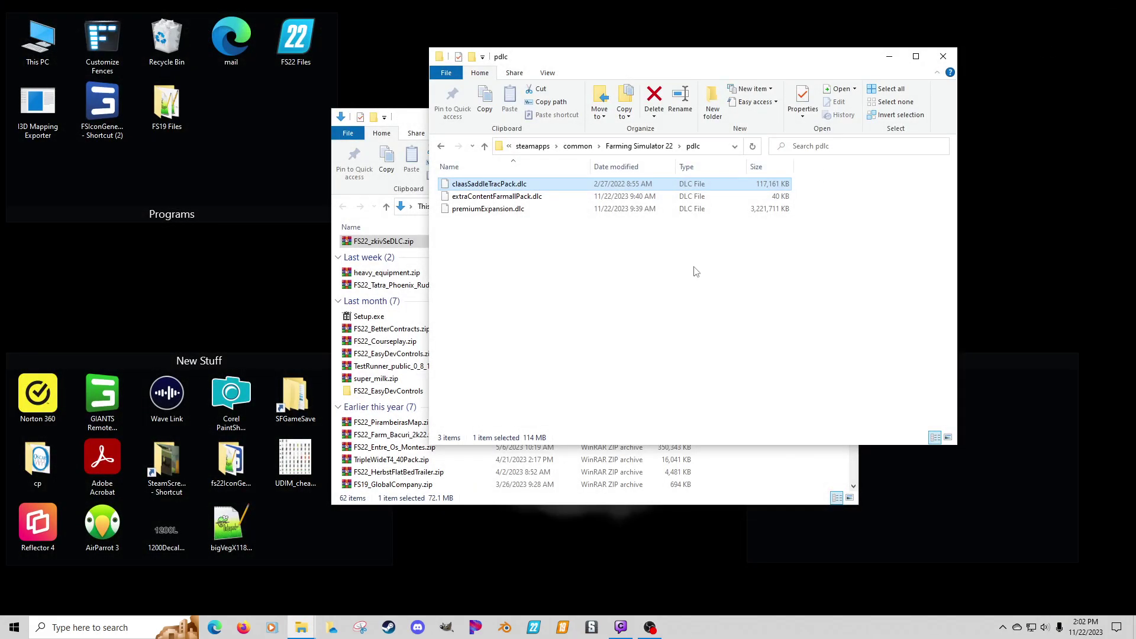
Step: Close the pdlc folder window and open the FS22_equipment folder inside the OneDrive FS22 folder
left_click(941, 59)
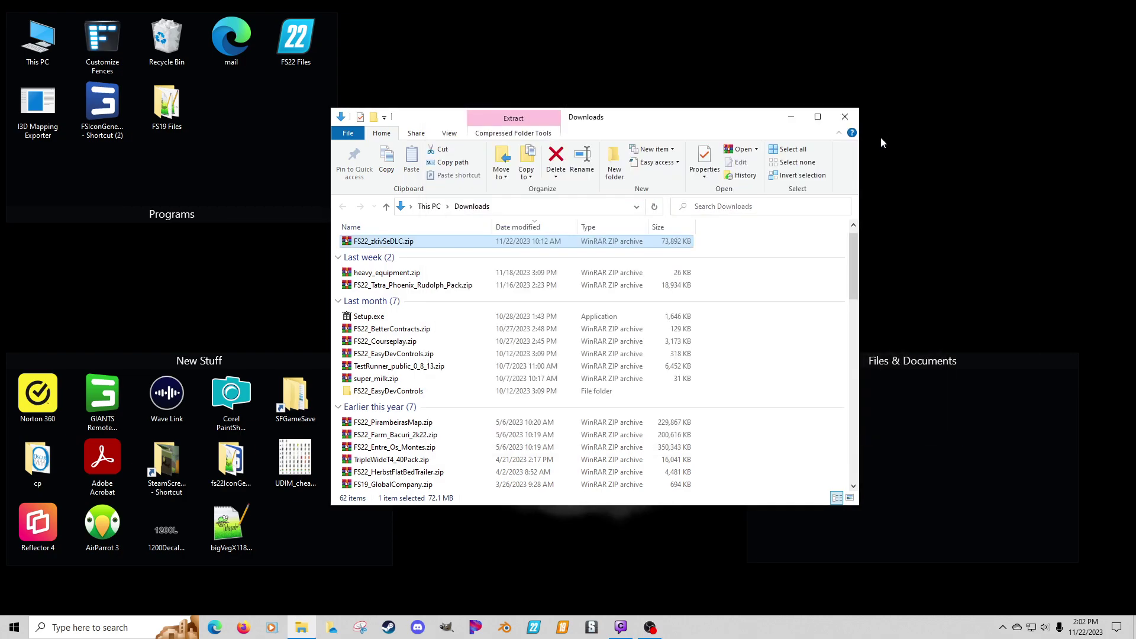
left_click_drag(656, 123, 601, 89)
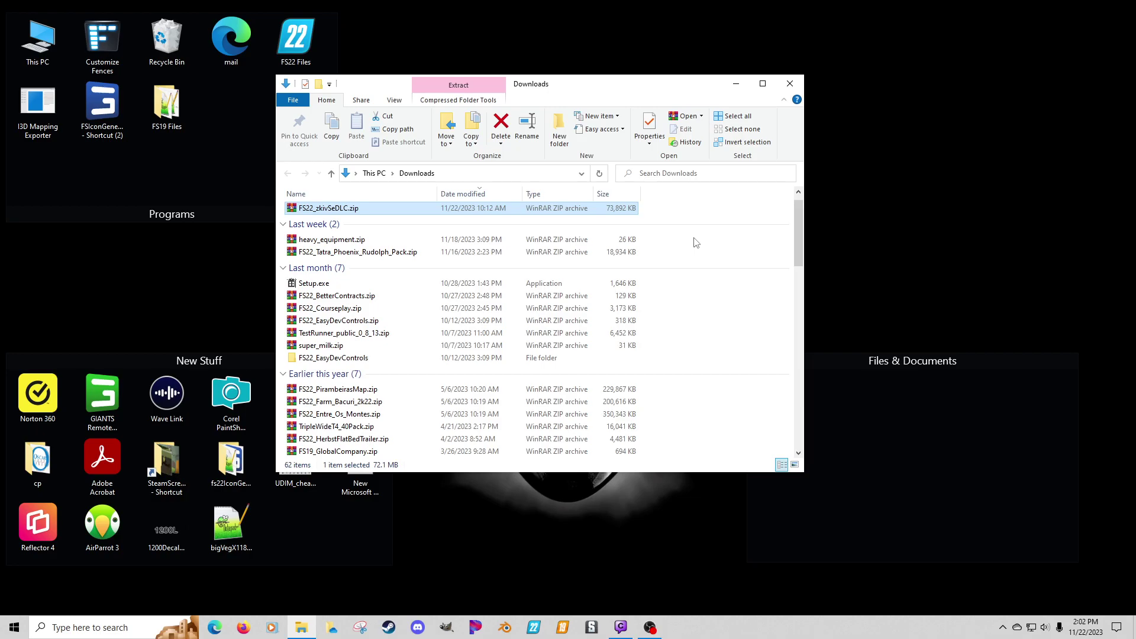
left_click(335, 629)
left_click_drag(510, 95, 368, 76)
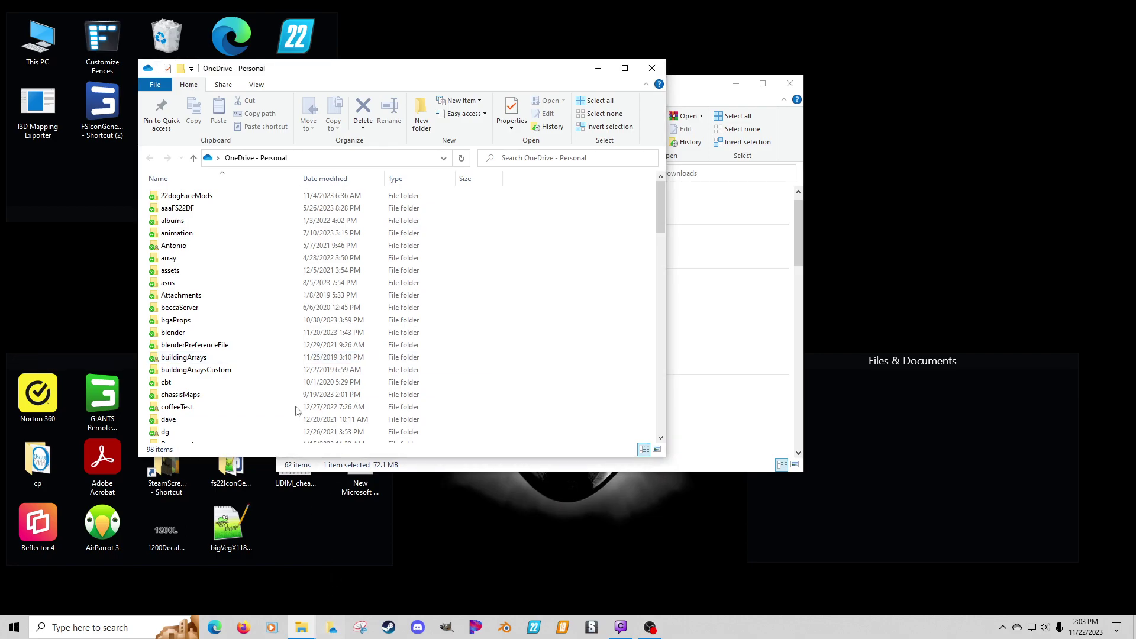
scroll(204, 325, "down", 4)
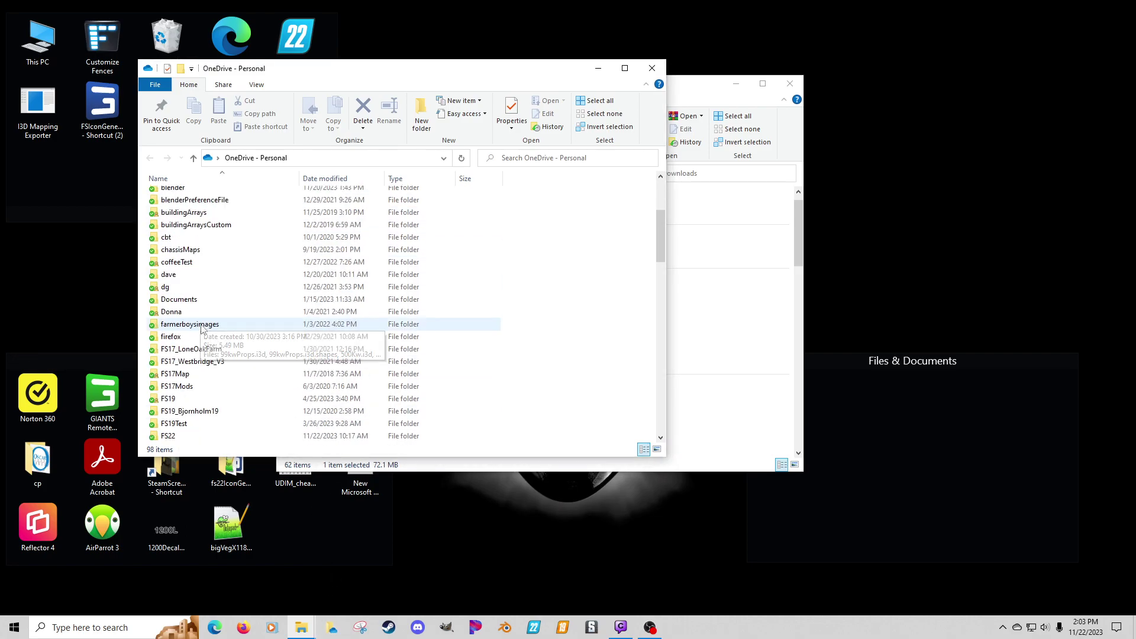
double_click(177, 436)
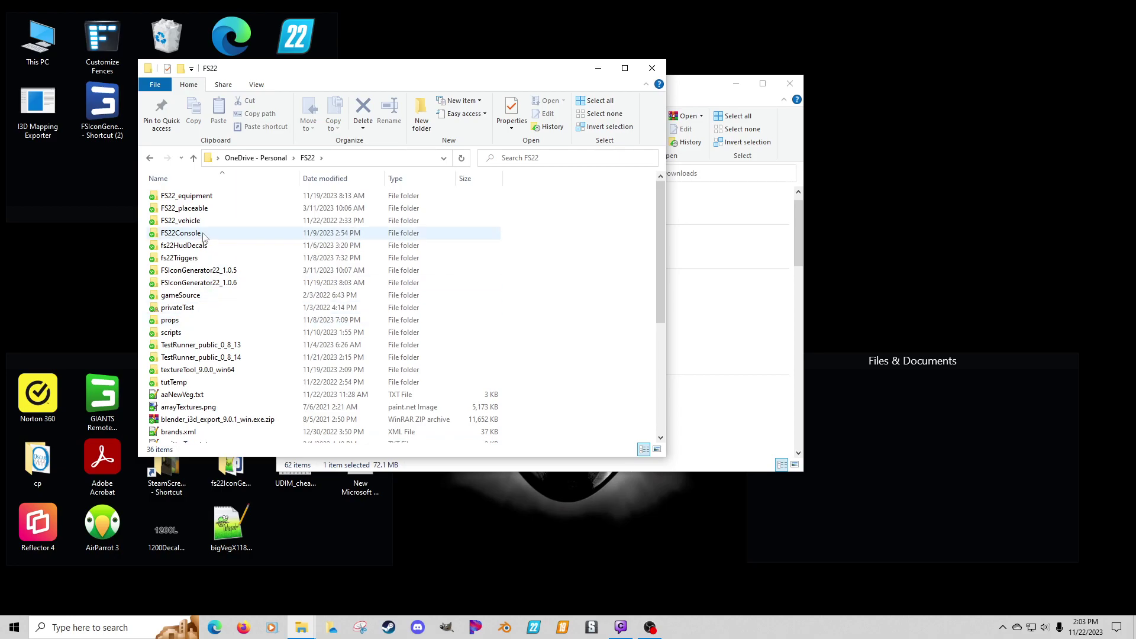
double_click(186, 196)
Step: Create a folder named FS22_Veggies in FS22_equipment and open it
right_click(196, 401)
mouse_move(246, 581)
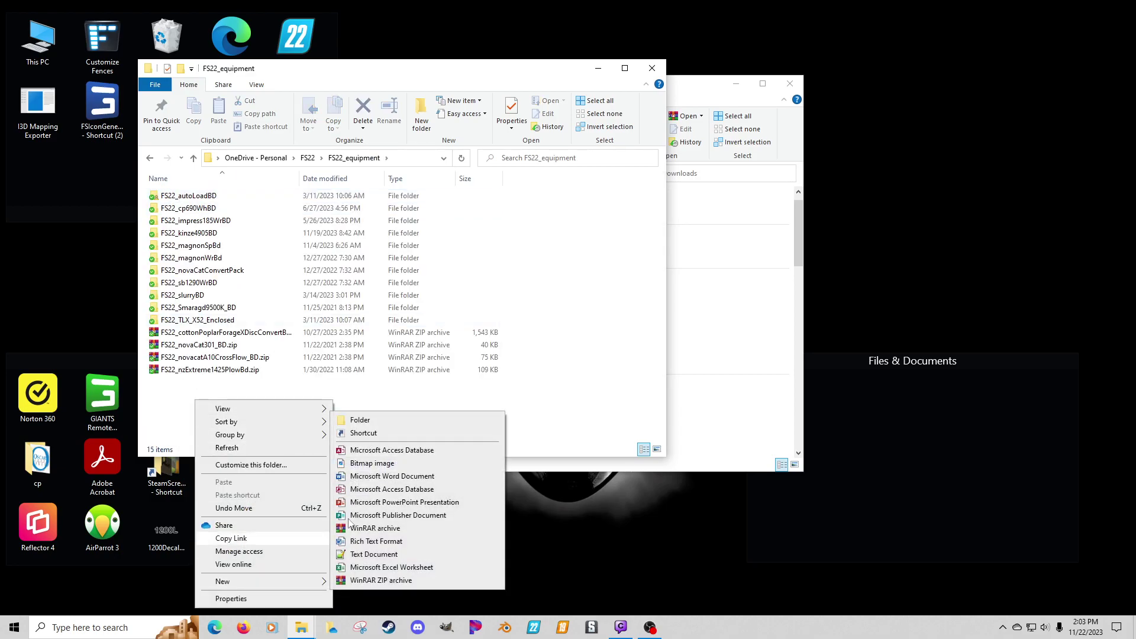
left_click(360, 421)
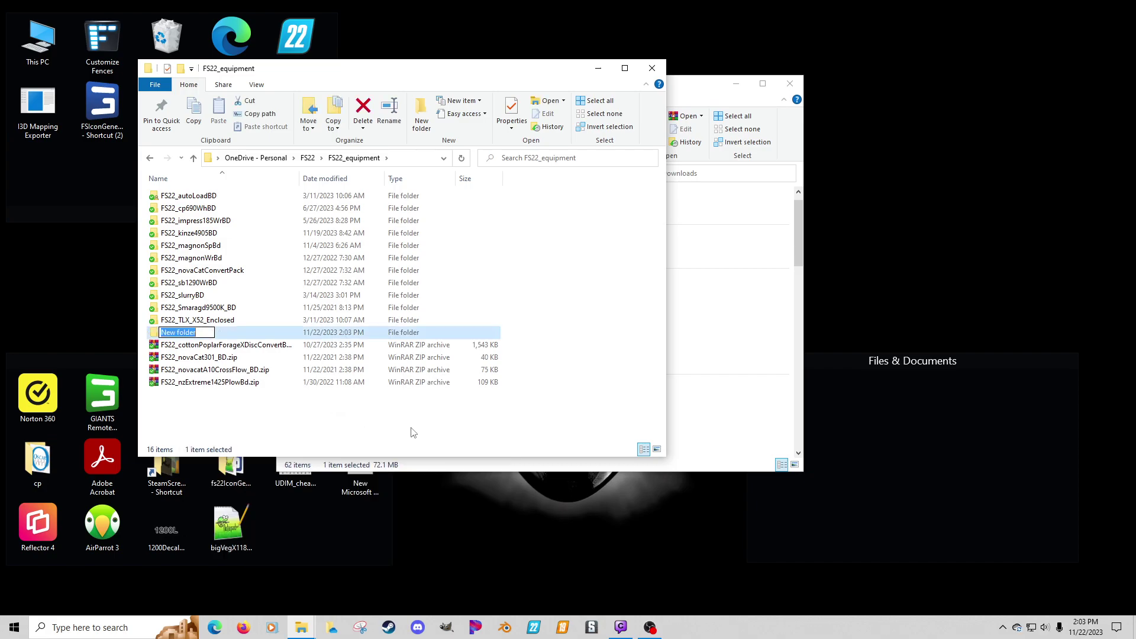
type("FS22_Veggies")
key("Return")
key("Return")
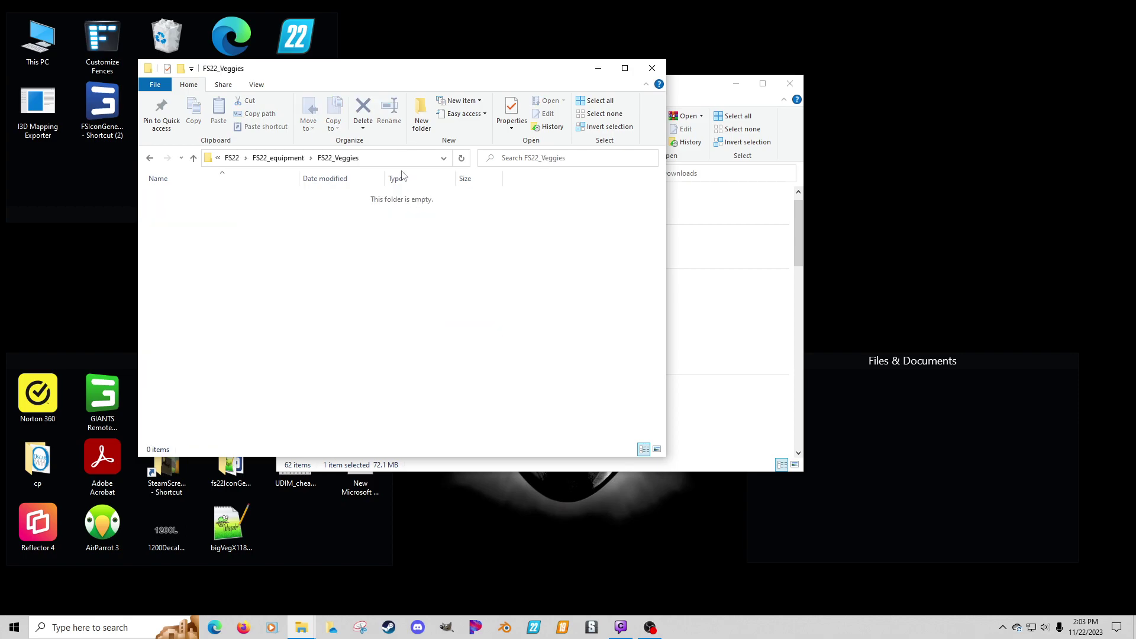
Step: Set the FS22_Veggies window aside, close the Downloads window and open the FS22MinMods folder in OneDrive
left_click_drag(381, 75, 843, 129)
left_click_drag(594, 82, 404, 92)
left_click(599, 94)
left_click(301, 628)
scroll(269, 320, "down", 10)
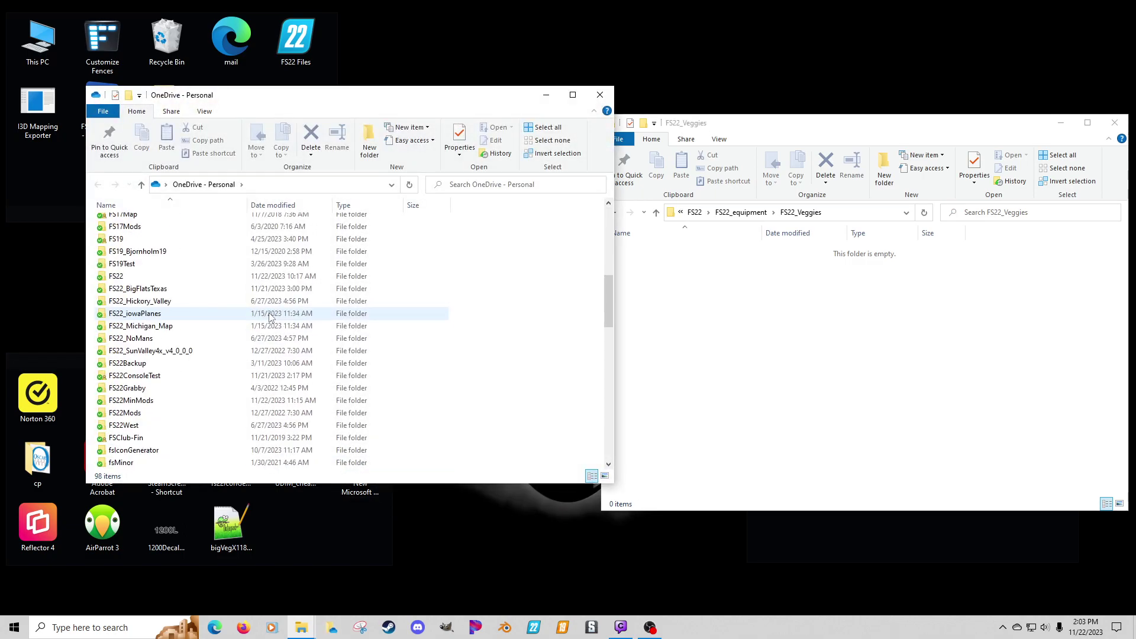
double_click(190, 381)
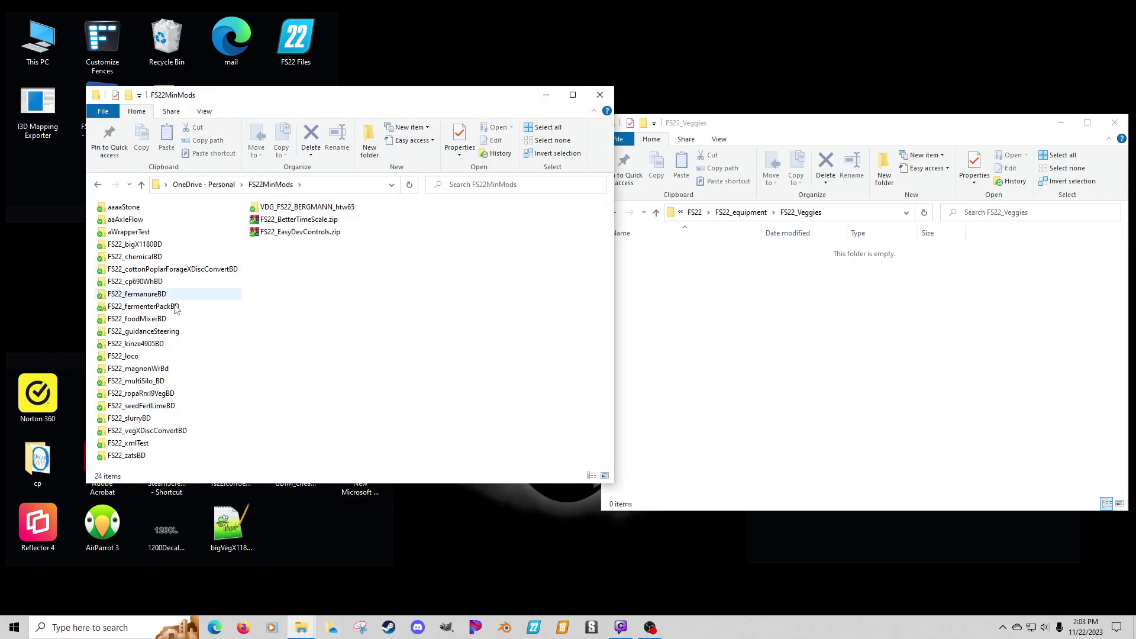
Step: Check the contents of the FS22_cottonPoplarForageXDiscConvertBD folder and delete the folder from FS22MinMods
left_click(177, 273)
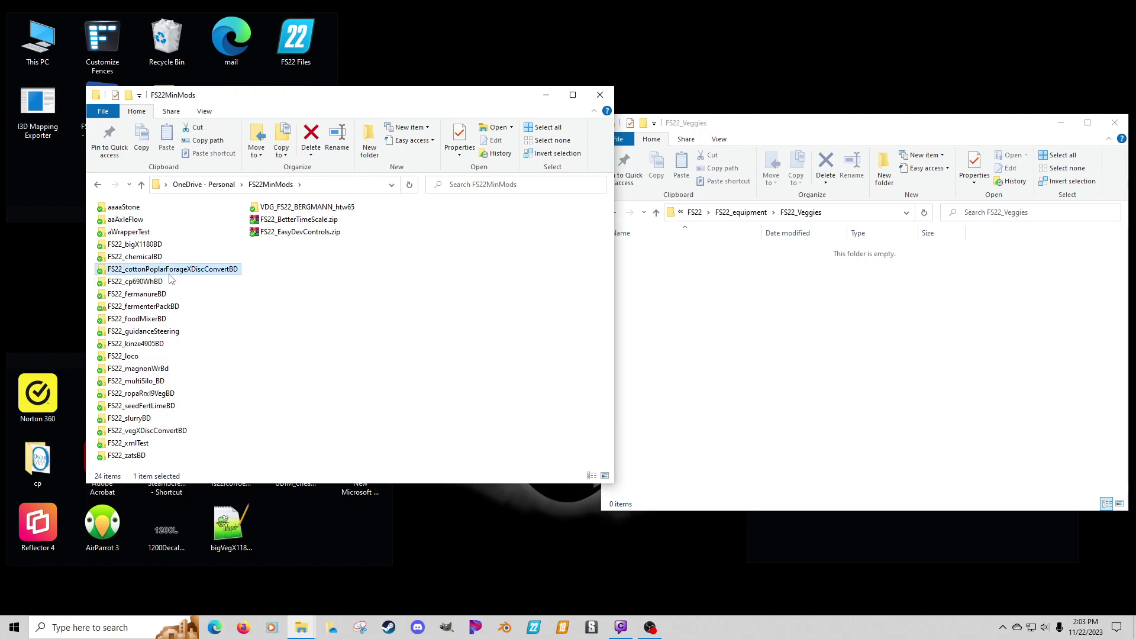
double_click(171, 269)
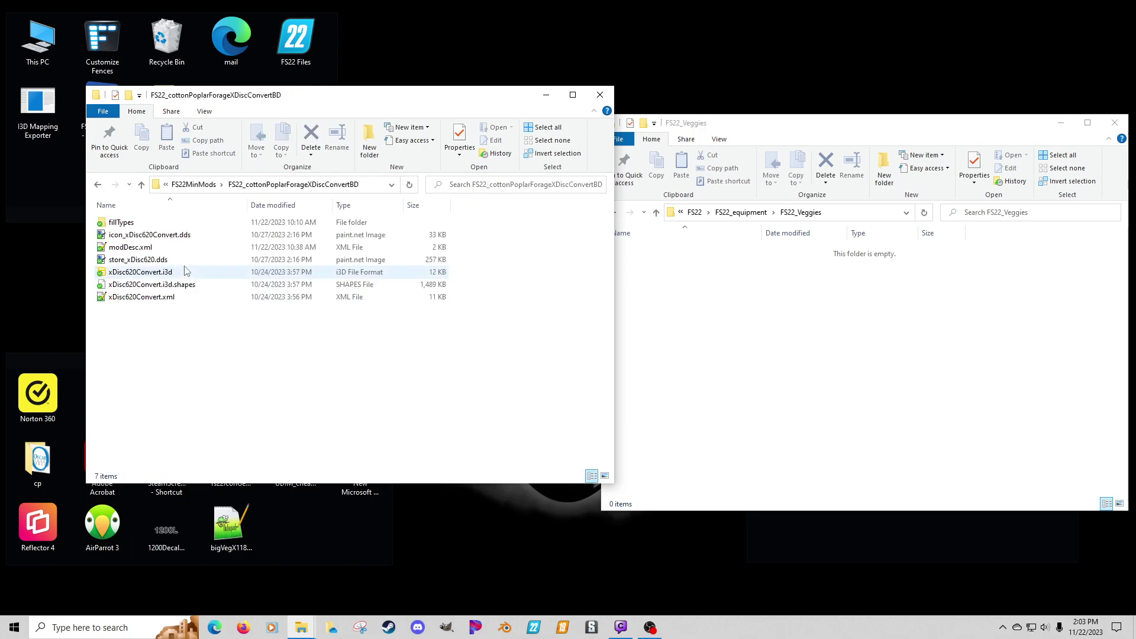
left_click(100, 187)
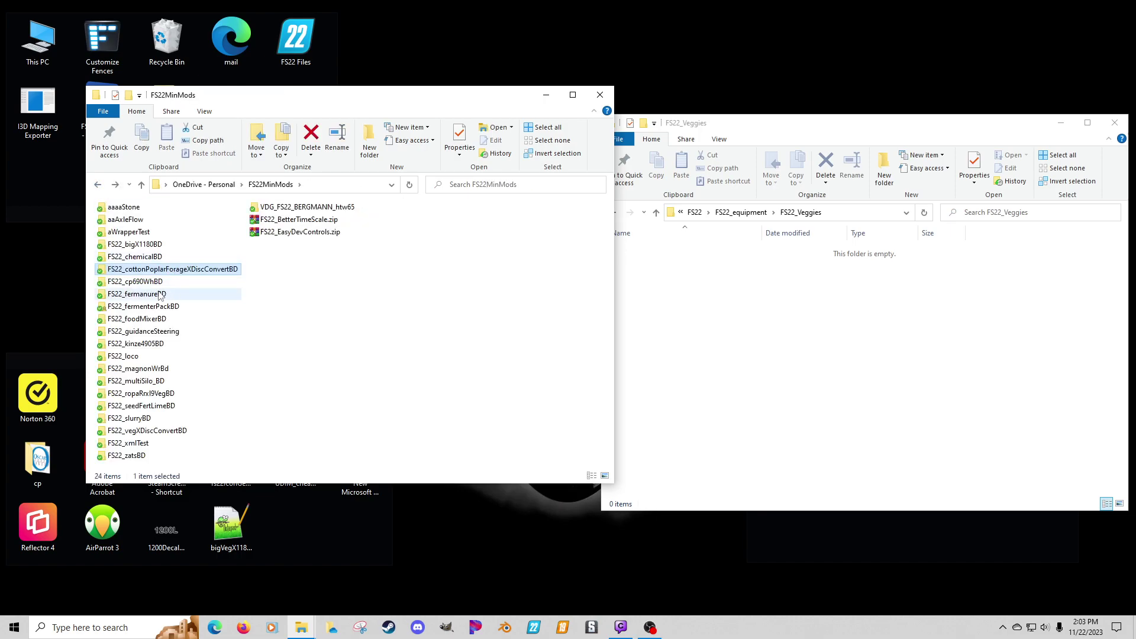
key("Delete")
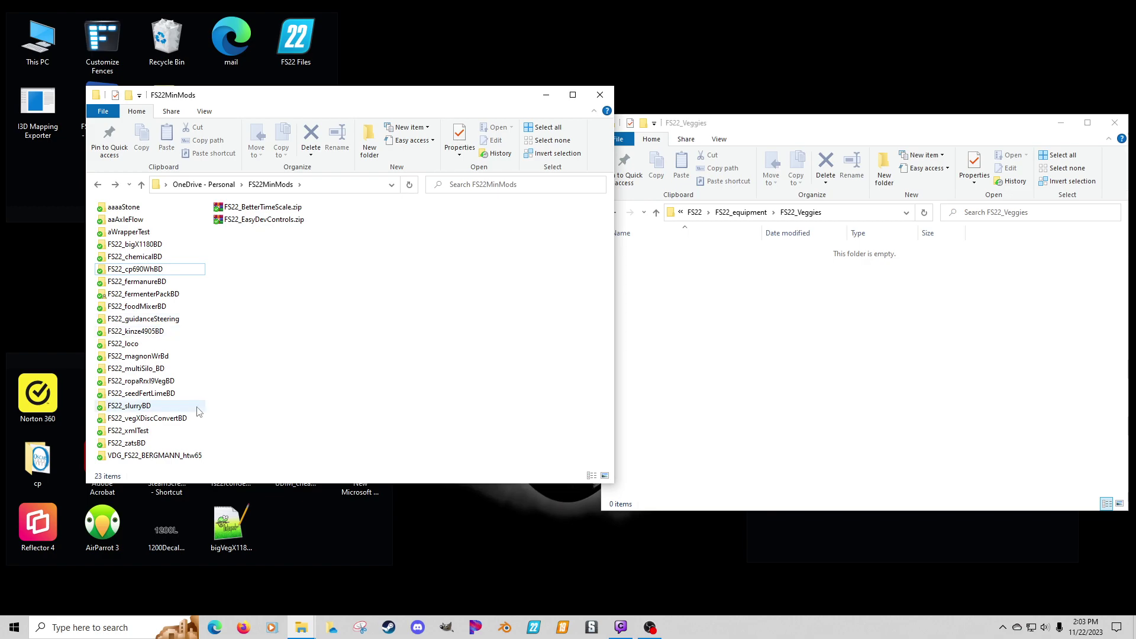
Step: Check the contents of the FS22_xmlTest folder and delete the folder from FS22MinMods
left_click(146, 431)
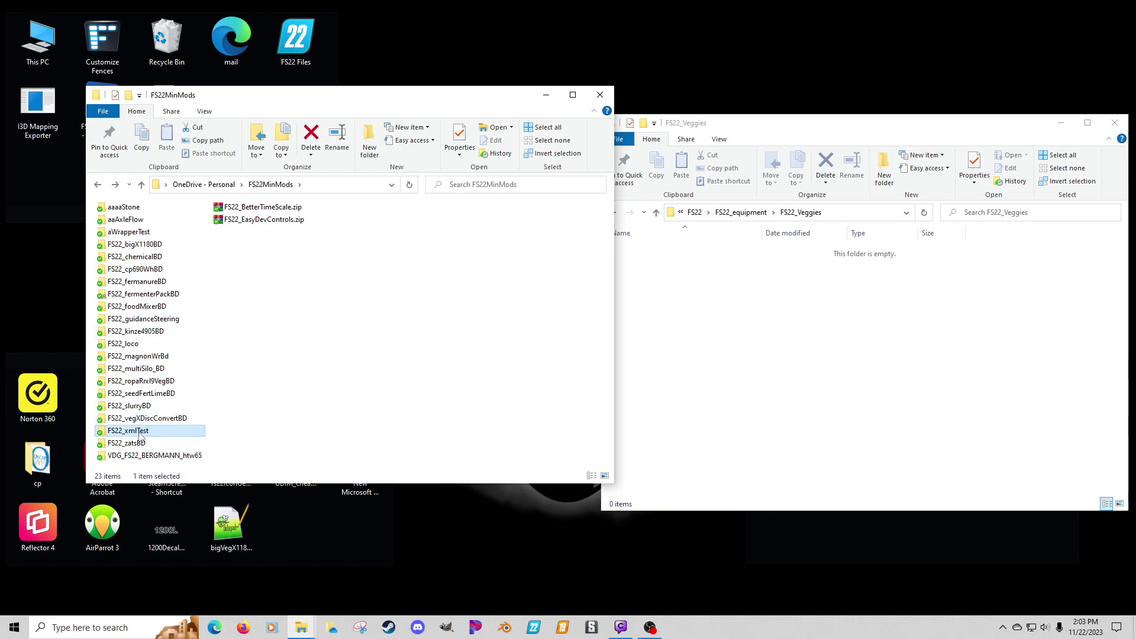
double_click(146, 431)
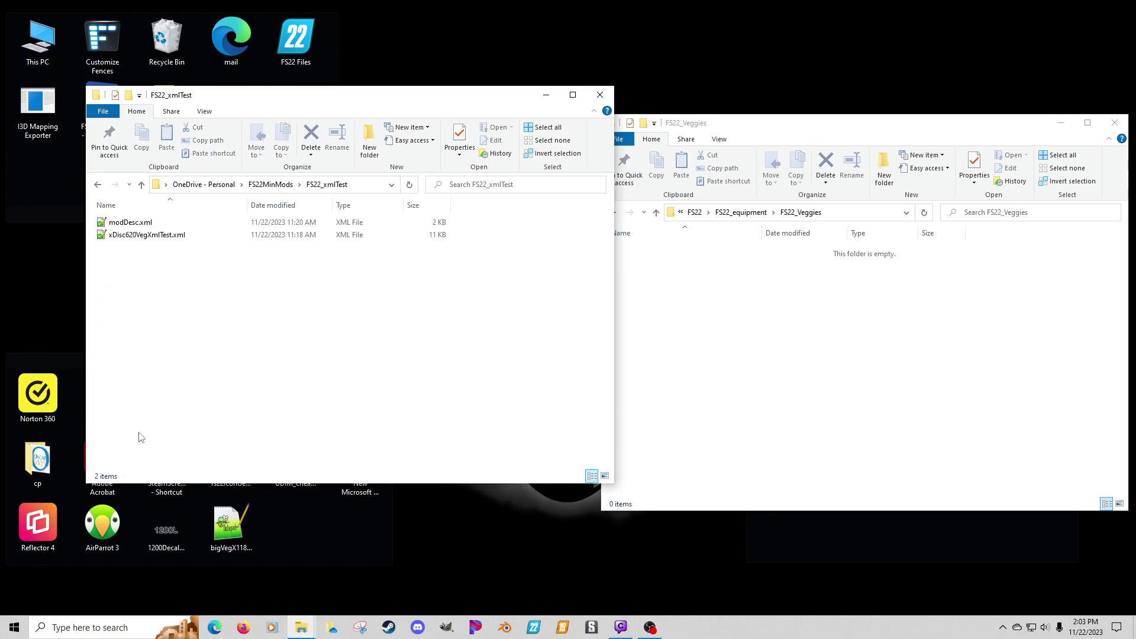
left_click(98, 185)
key("Delete")
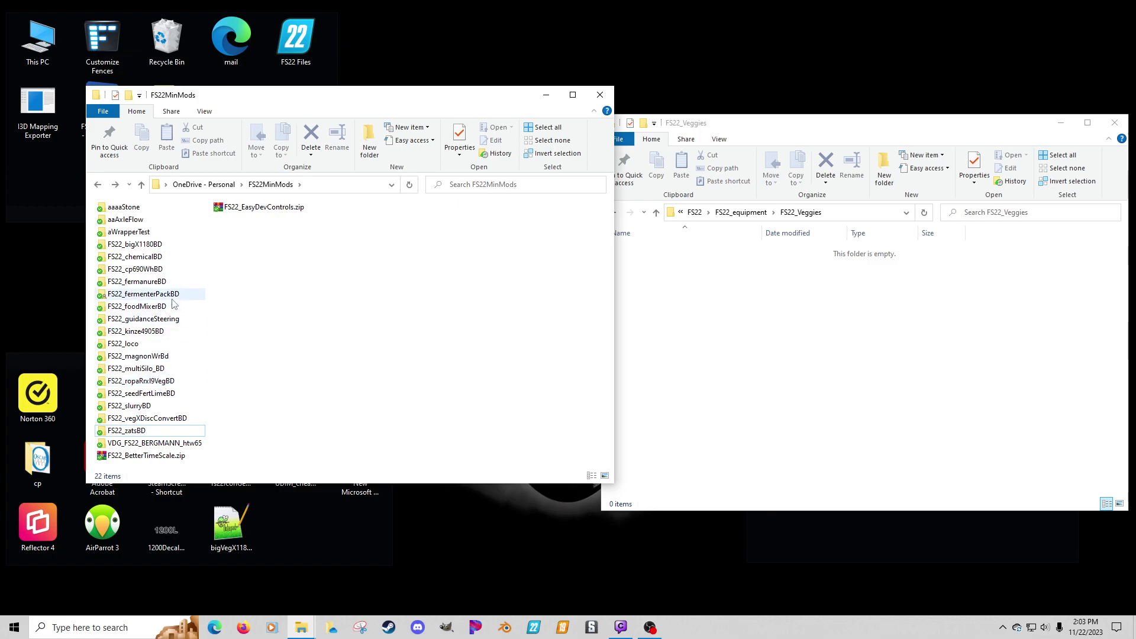
Step: Copy the FS22_ropaRrxl9VegBD and FS22_vegXDiscConvertBD folders from FS22MinMods into FS22_Veggies
left_click(156, 383)
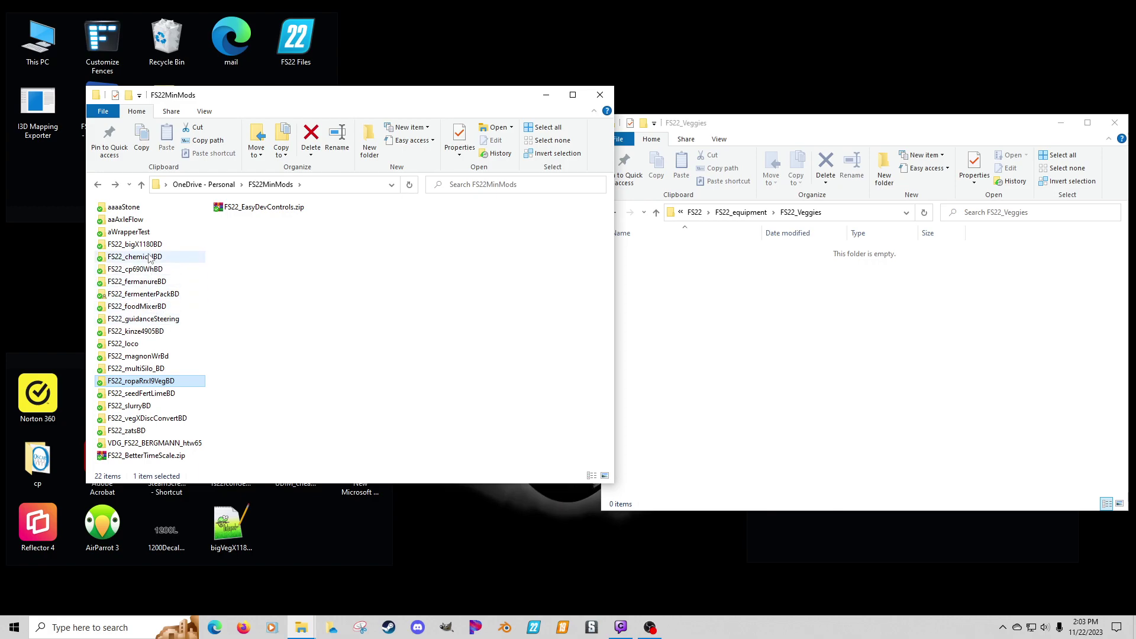
left_click(151, 421, "ctrl")
left_click_drag(175, 424, 216, 425)
right_click_drag(216, 425, 703, 367)
left_click(737, 415)
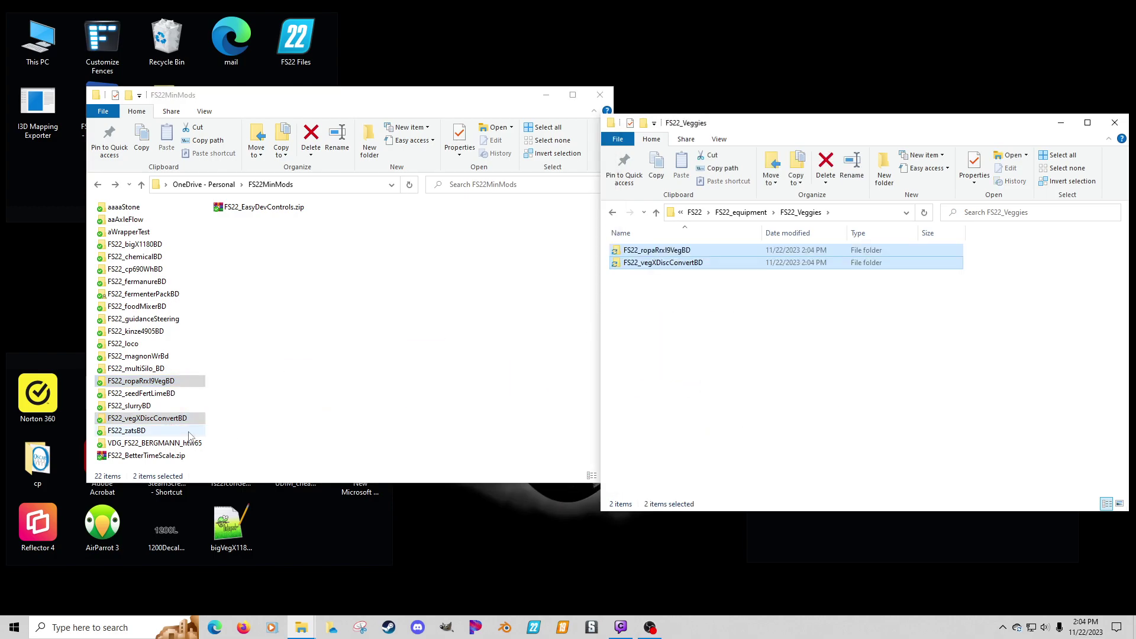
Step: Rename the FS22_vegXDiscConvertBD folder in FS22MinMods to FS22_vegConvertBD
left_click(153, 422)
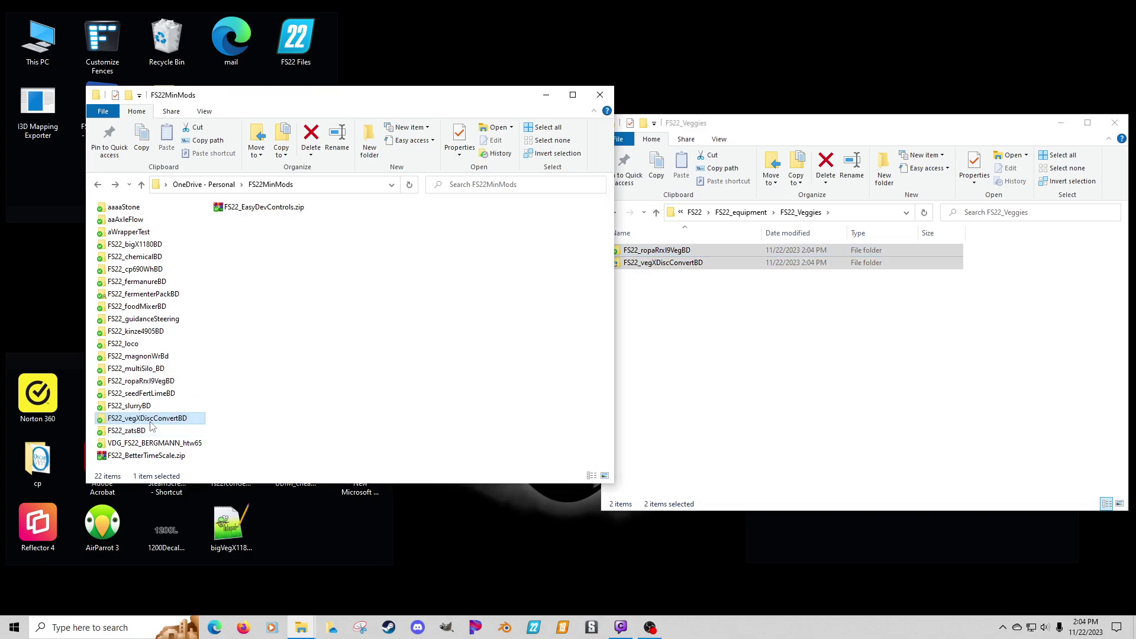
left_click(151, 421)
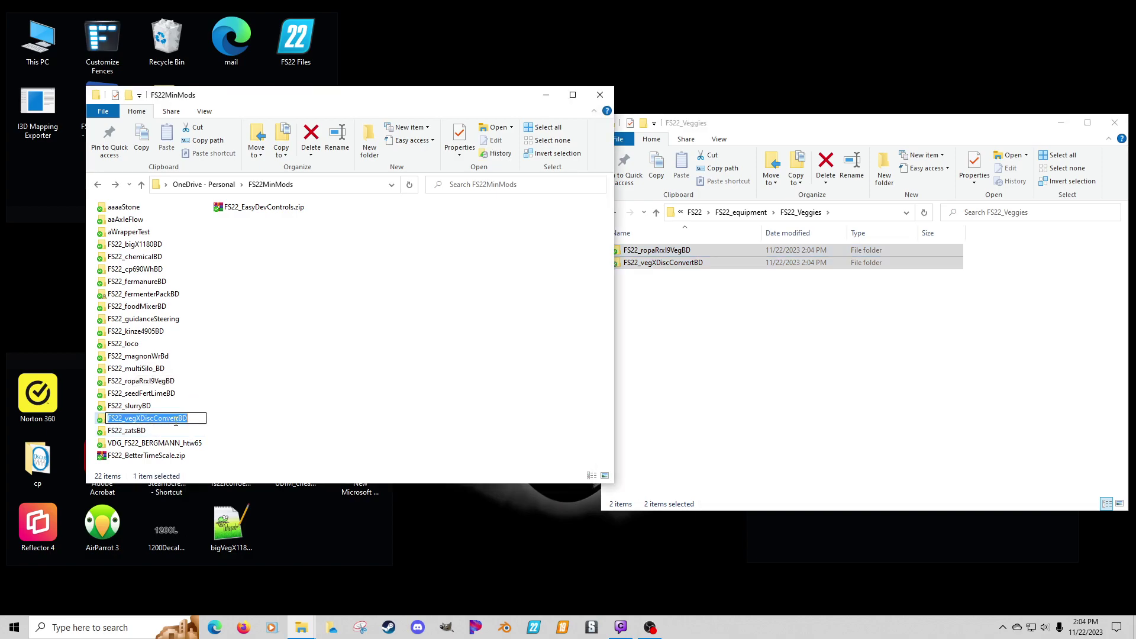
left_click(177, 421)
key("BackSpace")
key("BackSpace")
key("BackSpace")
key("BackSpace")
key("BackSpace")
key("BackSpace")
key("BackSpace")
key("BackSpace")
key("BackSpace")
key("BackSpace")
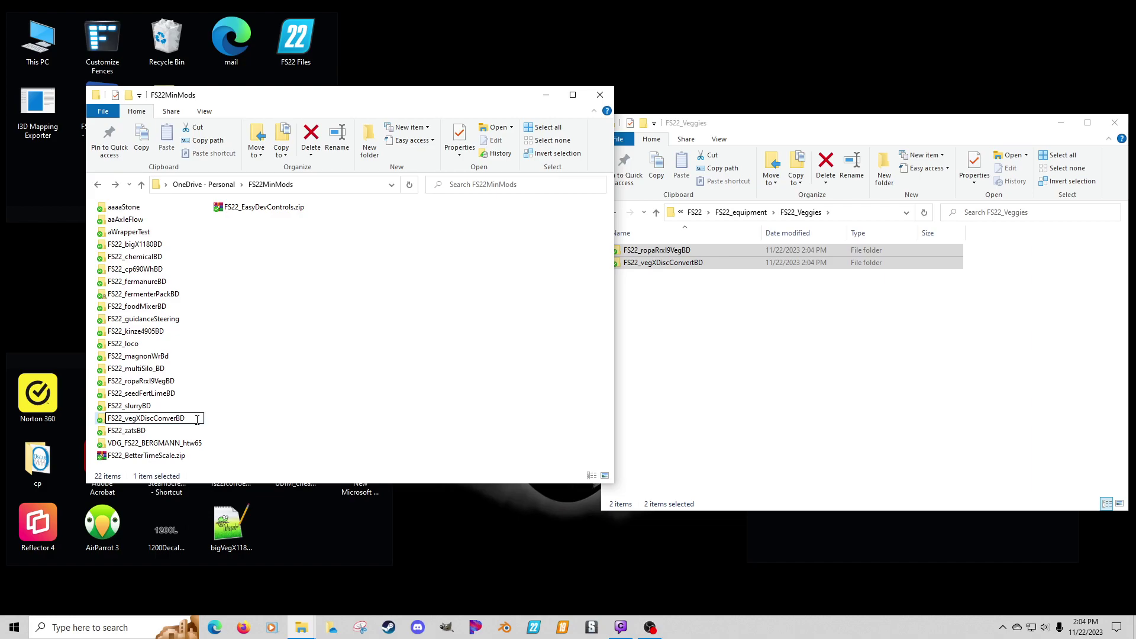
key("BackSpace")
key("BackSpace")
type("Convert")
key("Return")
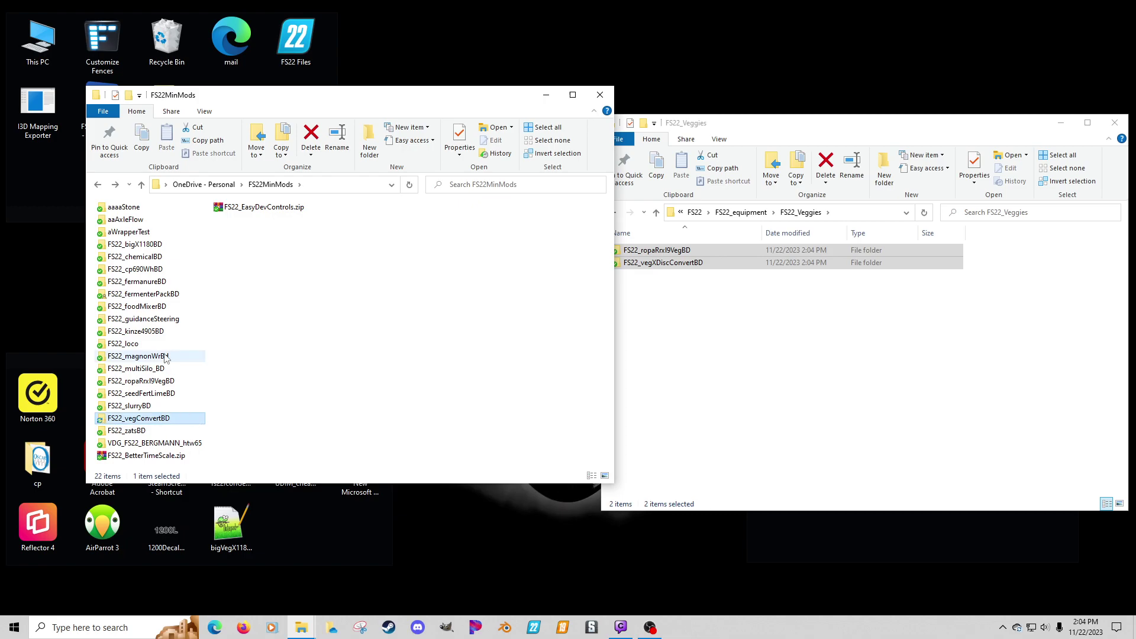
Step: Open FS22_ropaRrxl9VegBD in a separate window and move panther2Veg.xml and rrXL9Veg.xml out into FS22MinMods
left_click(154, 383)
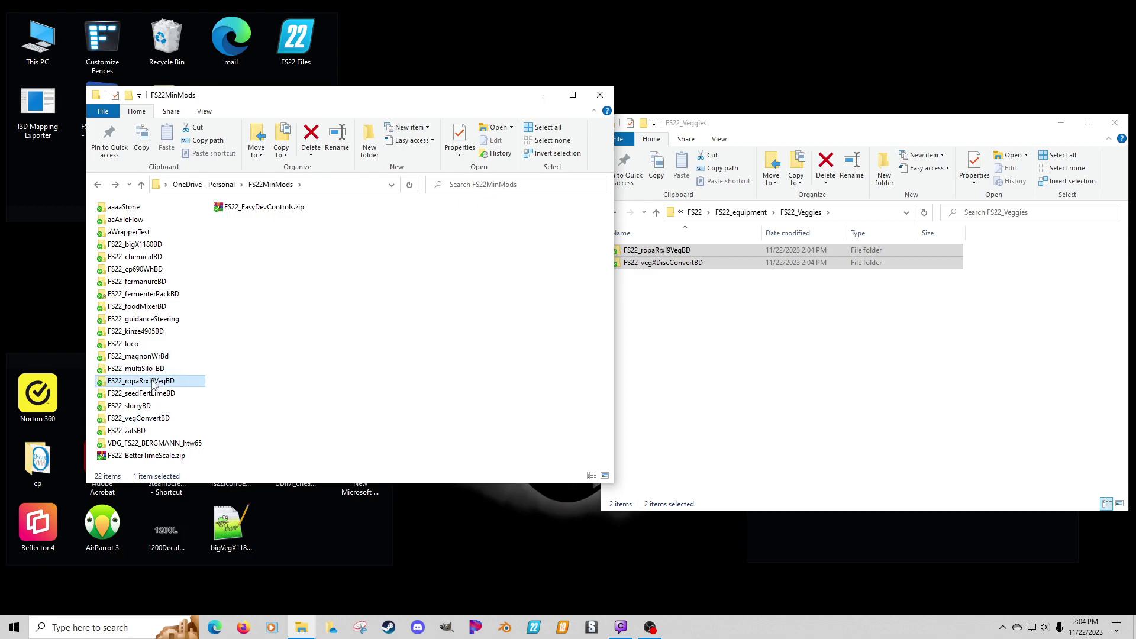
right_click(153, 383)
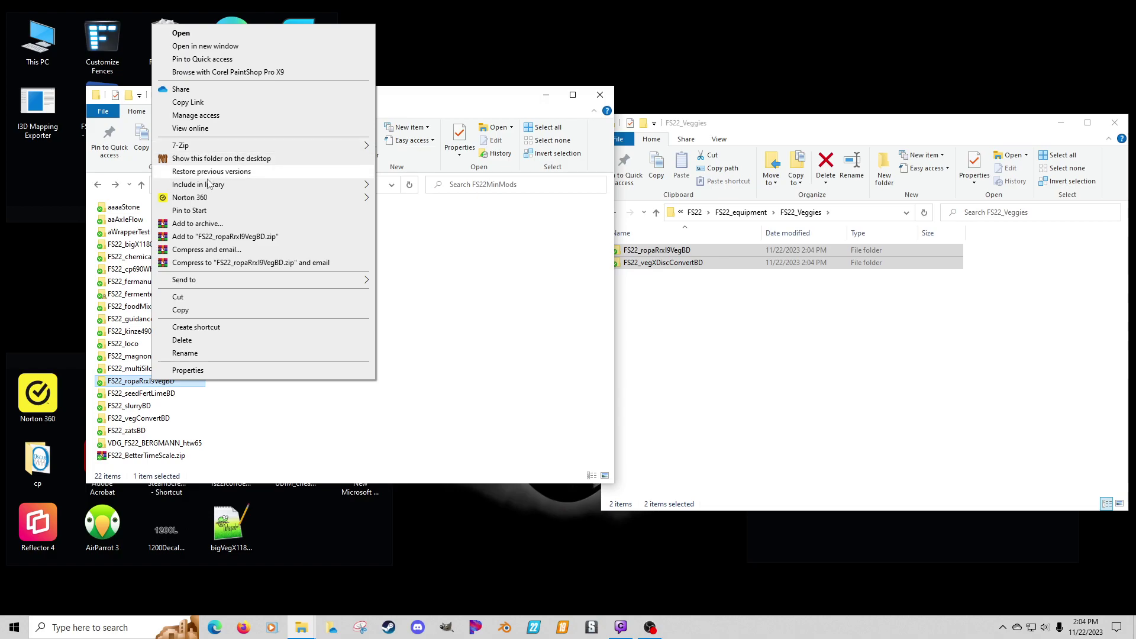
left_click(206, 46)
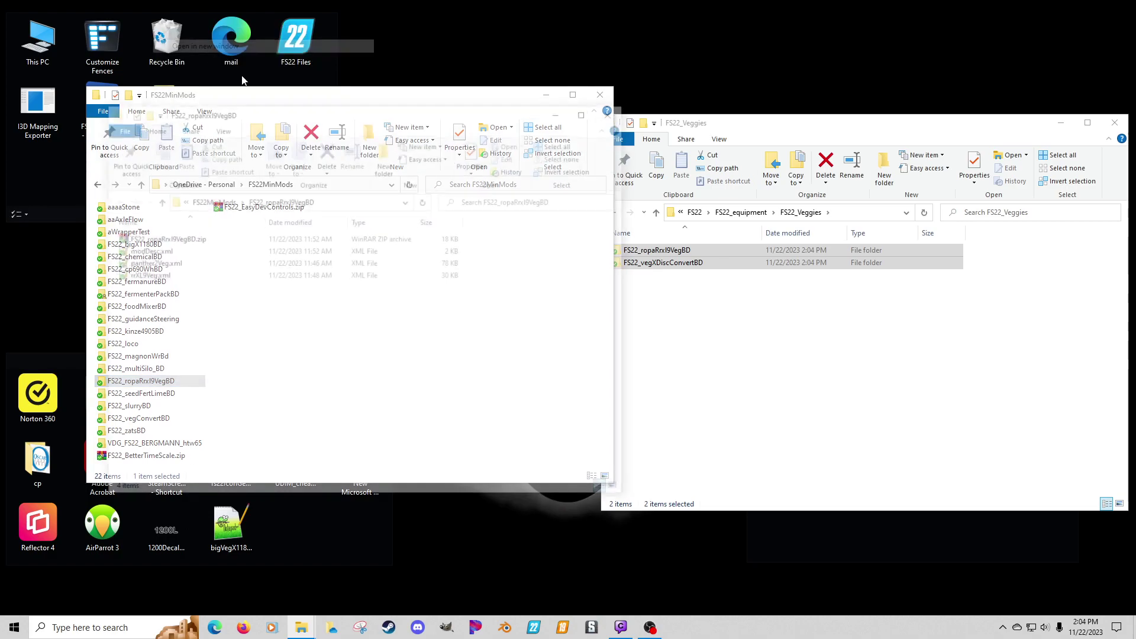
left_click_drag(305, 111, 772, 113)
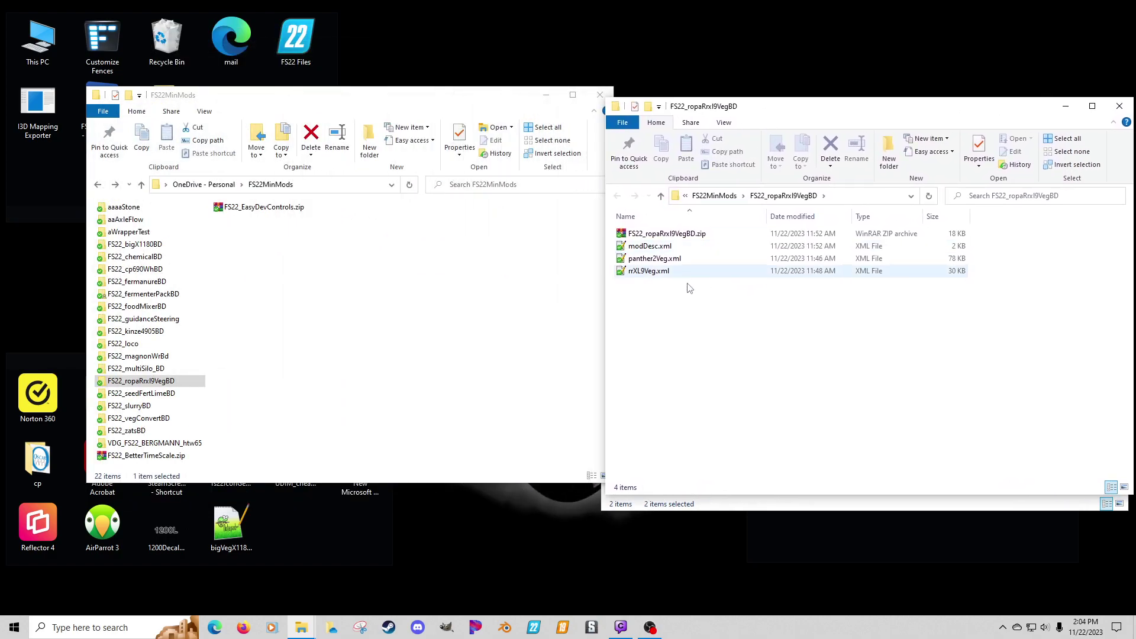
left_click_drag(656, 295, 644, 263)
right_click_drag(644, 263, 482, 330)
left_click(508, 387)
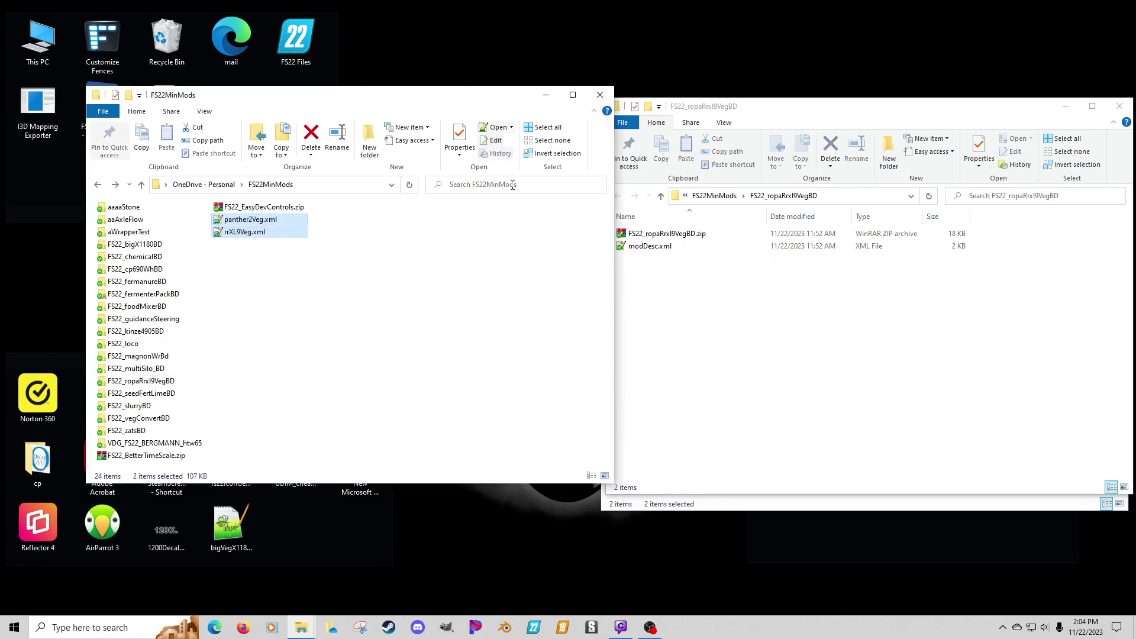
Step: Close the FS22_ropaRrxl9VegBD window and delete that folder from FS22MinMods
left_click_drag(943, 106, 877, 118)
left_click(1039, 114)
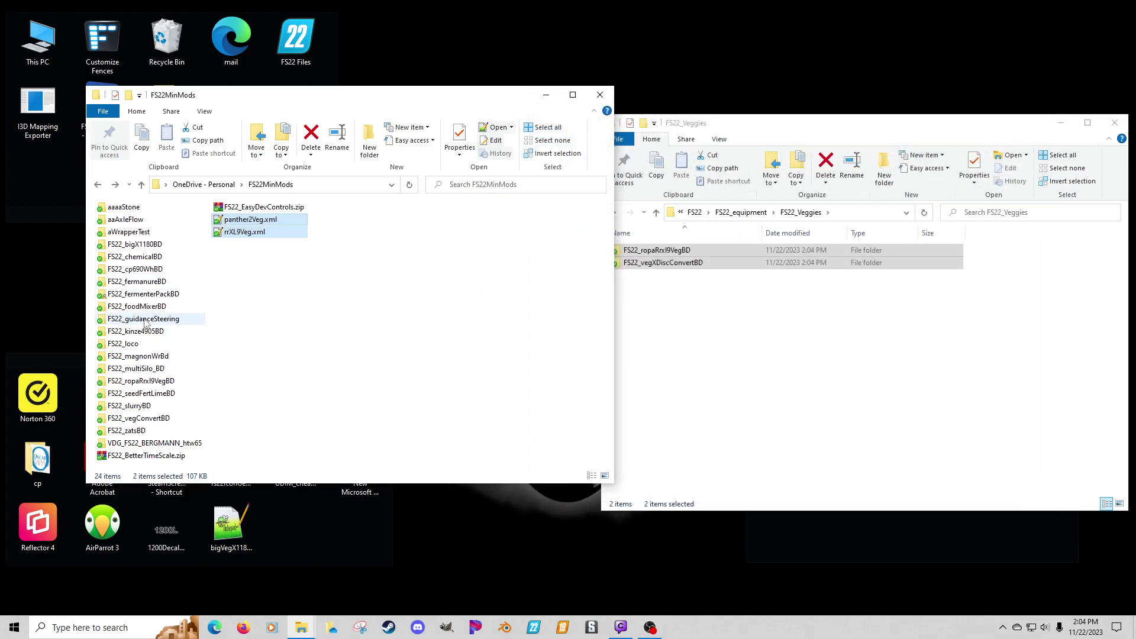
left_click(140, 384)
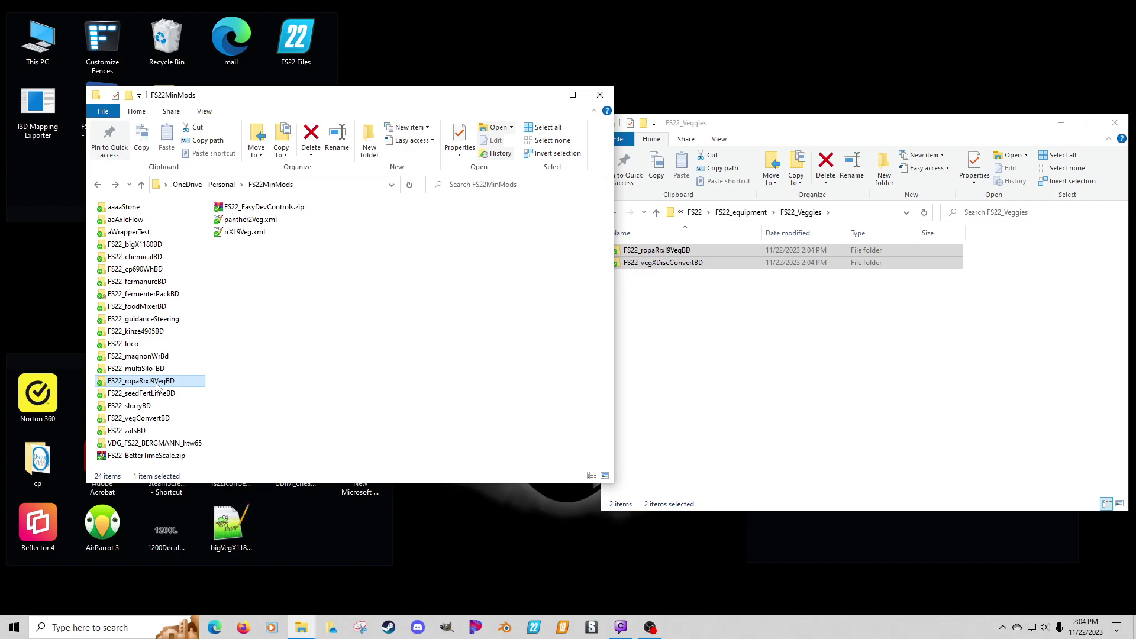
key("Delete")
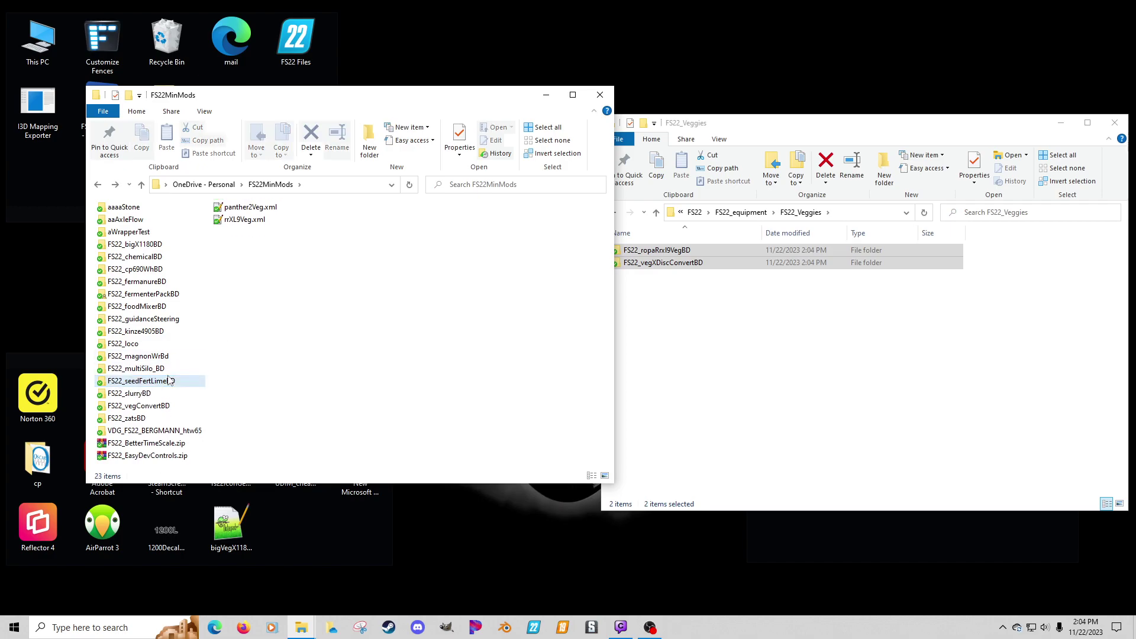
Step: Open FS22_vegConvertBD in a separate window, move panther2Veg.xml and rrXL9Veg.xml into it, and close the FS22MinMods window
right_click(155, 407)
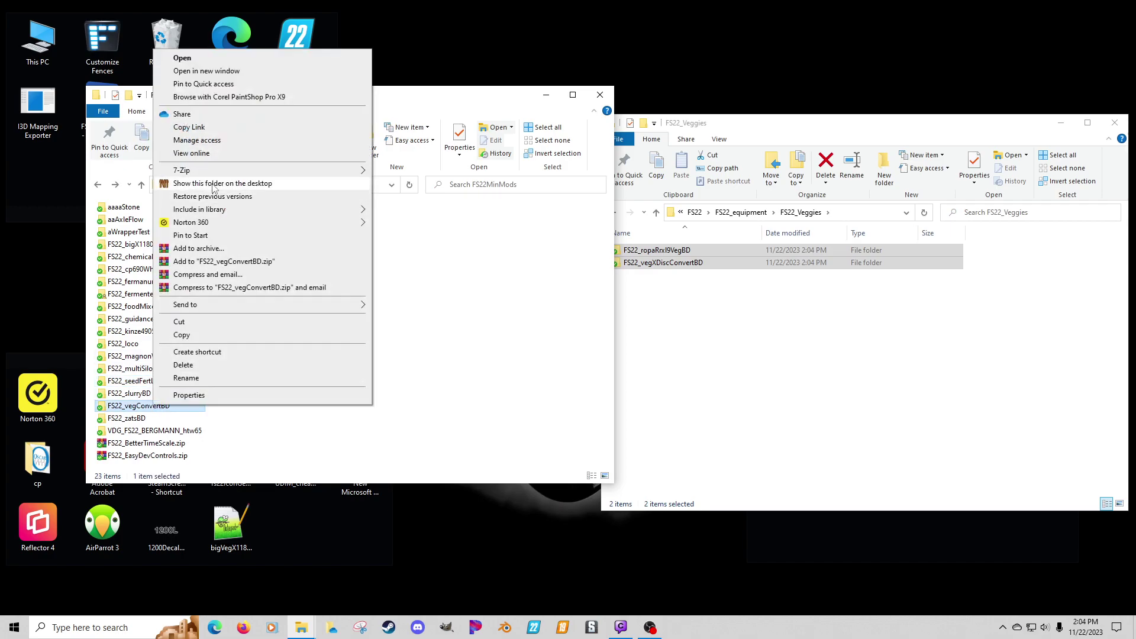
left_click(204, 71)
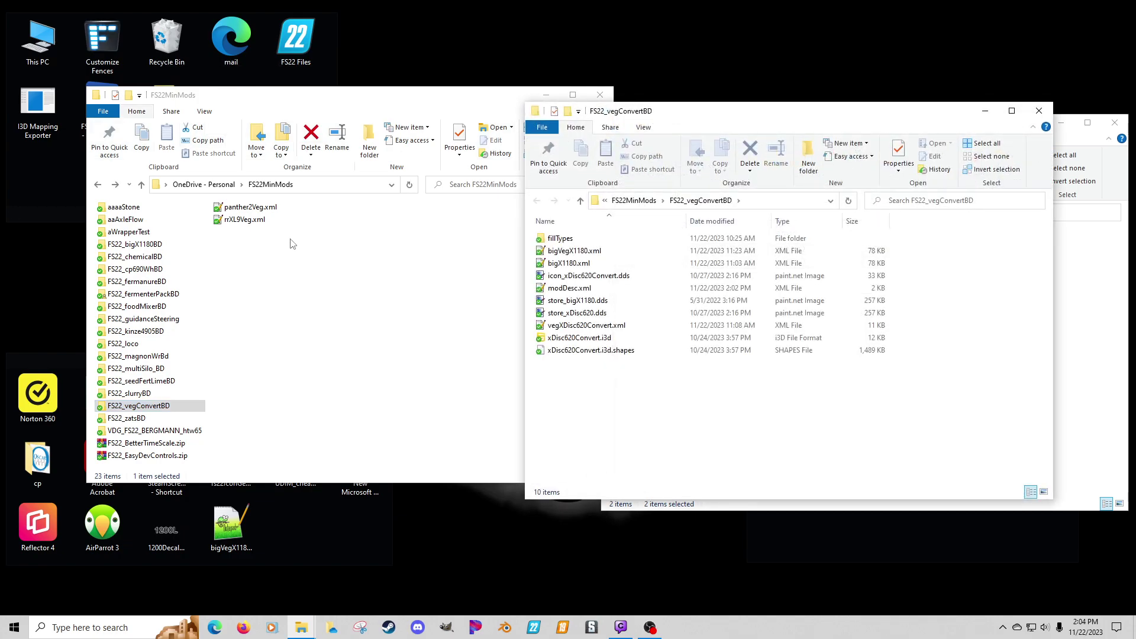
left_click_drag(279, 248, 730, 451)
left_click_drag(701, 115, 450, 97)
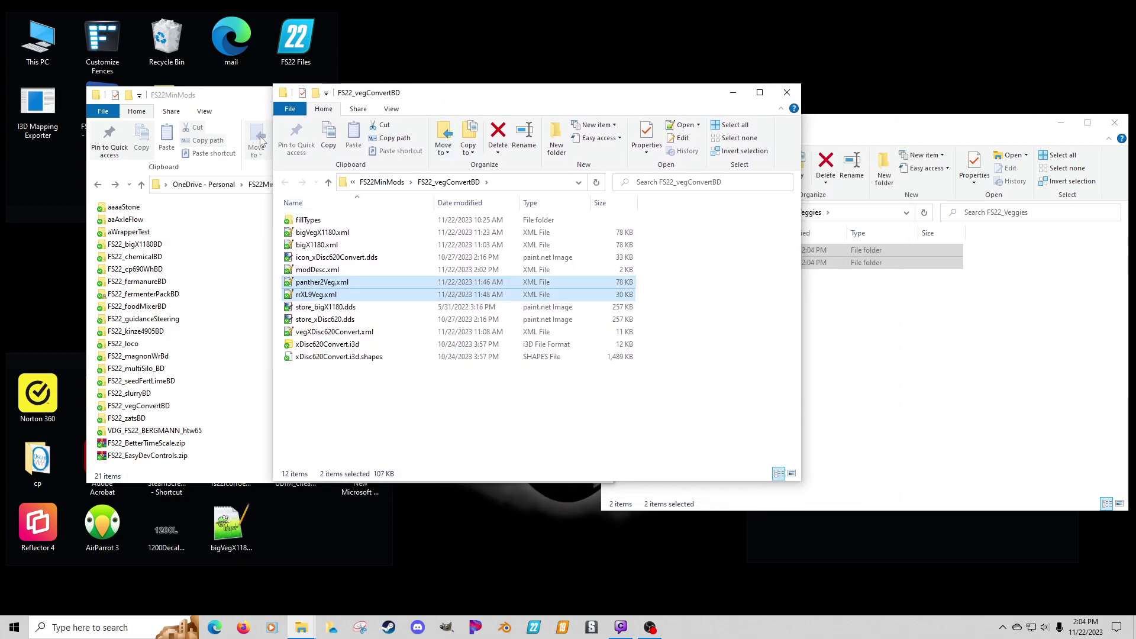
left_click(245, 100)
left_click(599, 94)
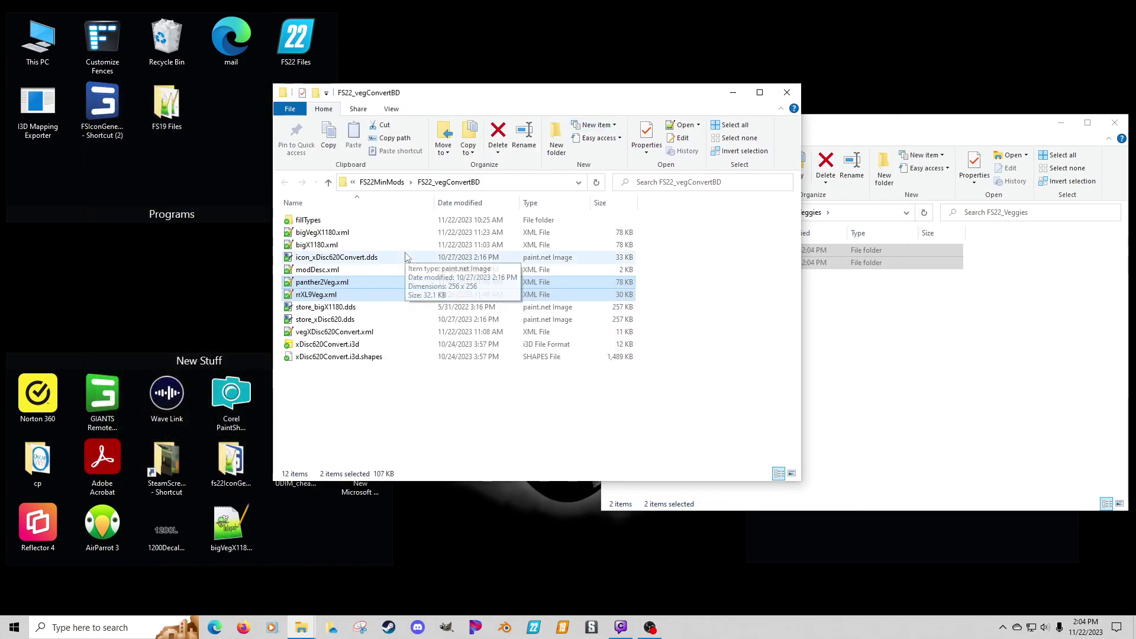
Step: Delete xDisc620Convert.i3d, xDisc620Convert.i3d.shapes and the fillTypes folder from FS22_vegConvertBD
left_click(332, 345)
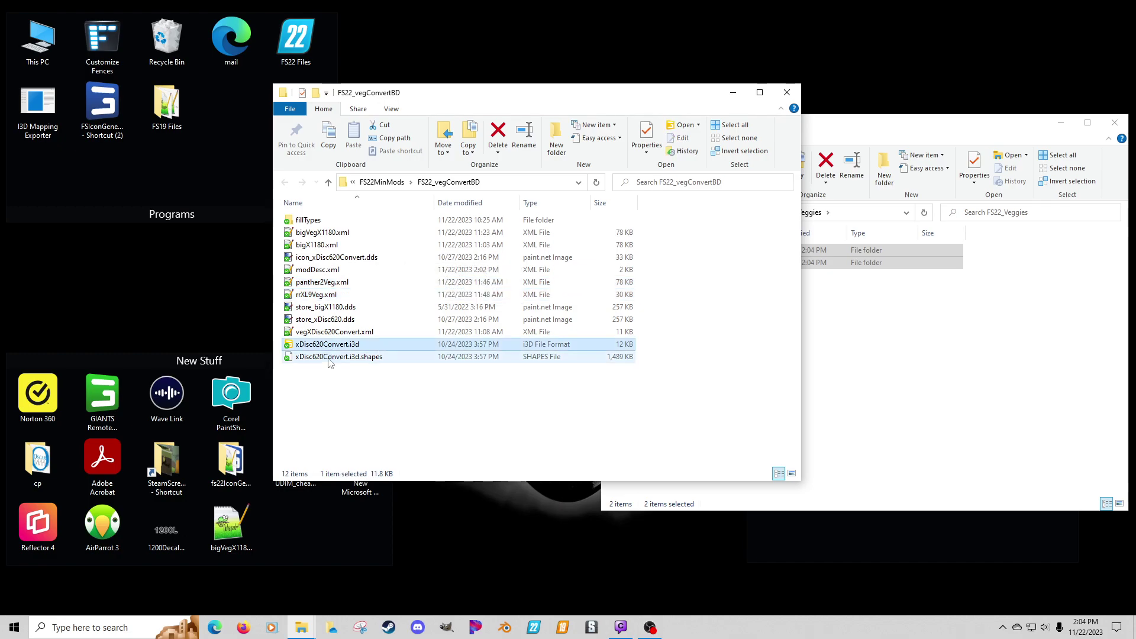
left_click(329, 357, "shift")
key("Delete")
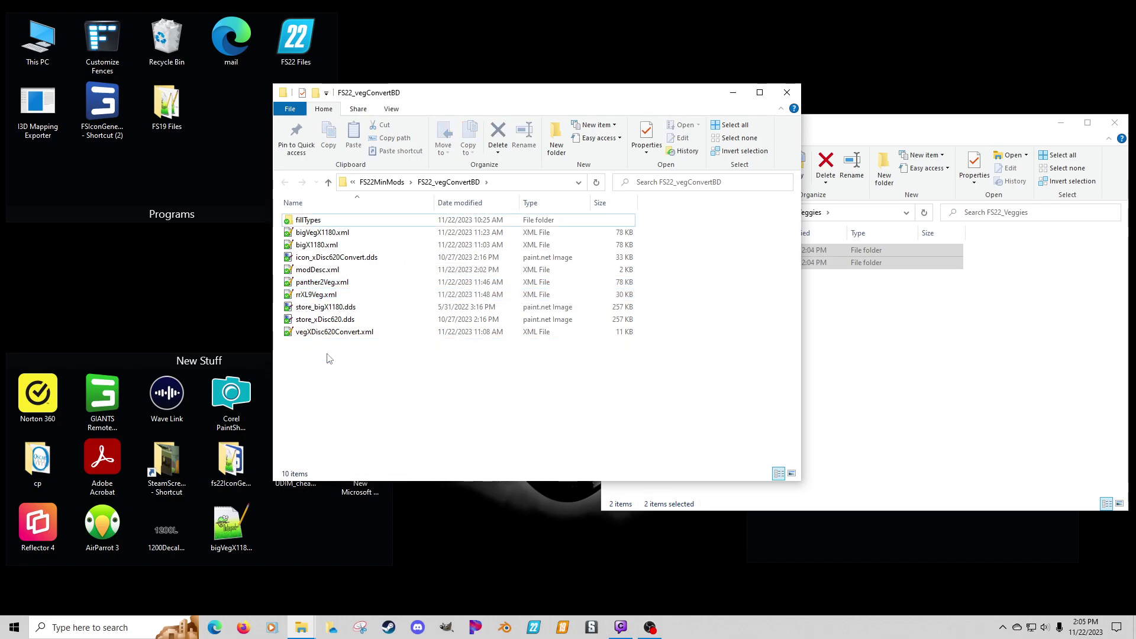
left_click(317, 220)
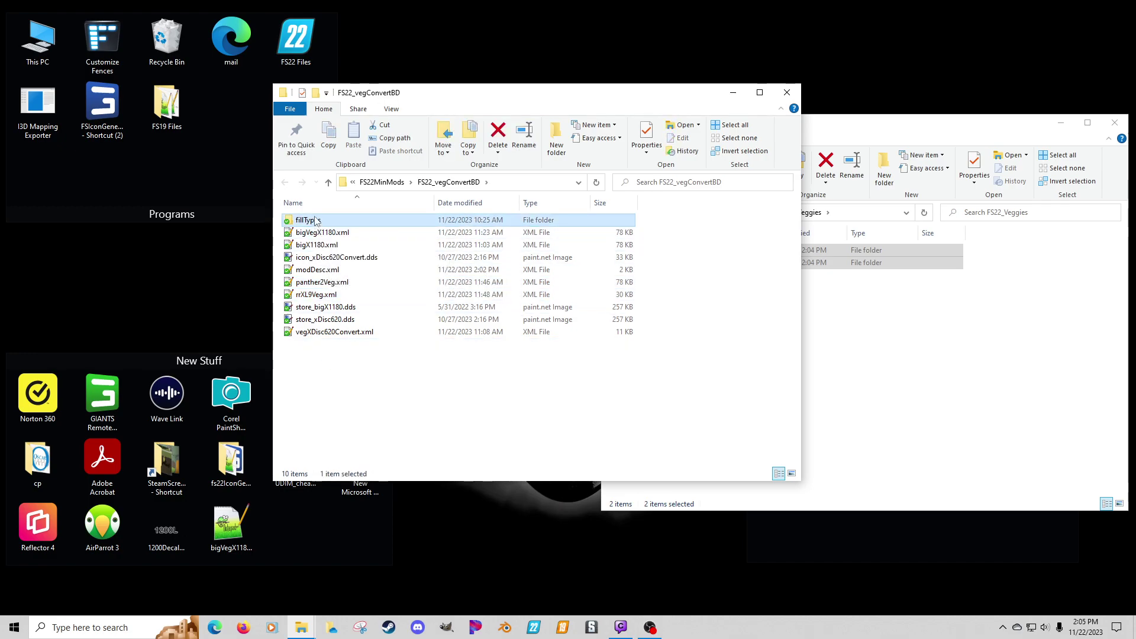
key("Delete")
Step: Open FS22_vegConvertBD's modDesc.xml in Notepad++, set the folder window aside and go to the storeItems section
double_click(323, 257)
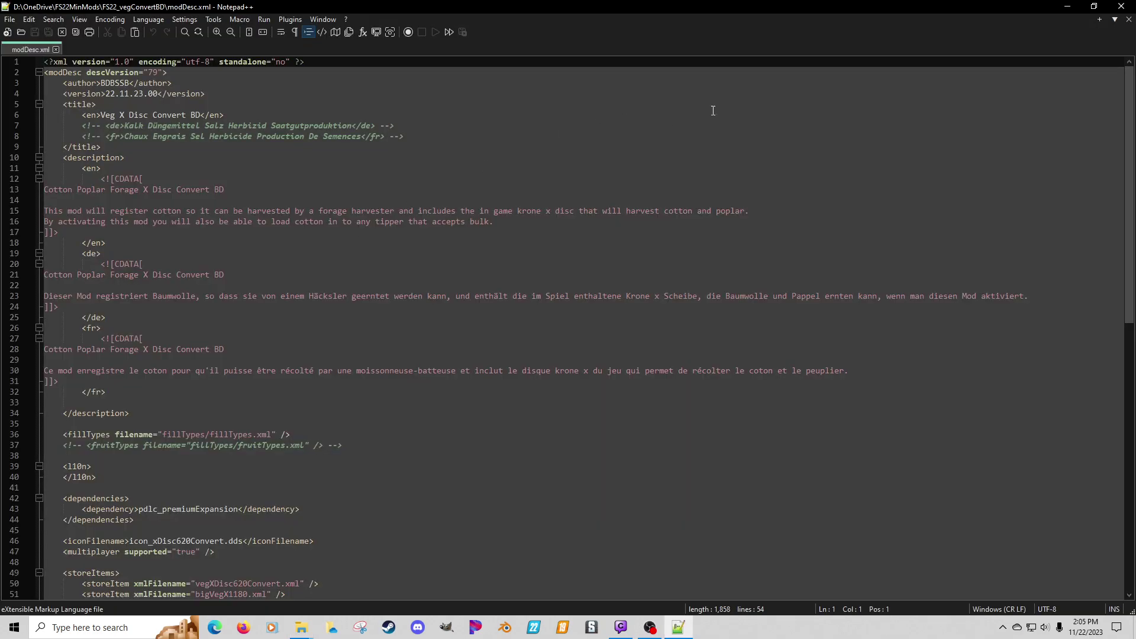
left_click(1093, 6)
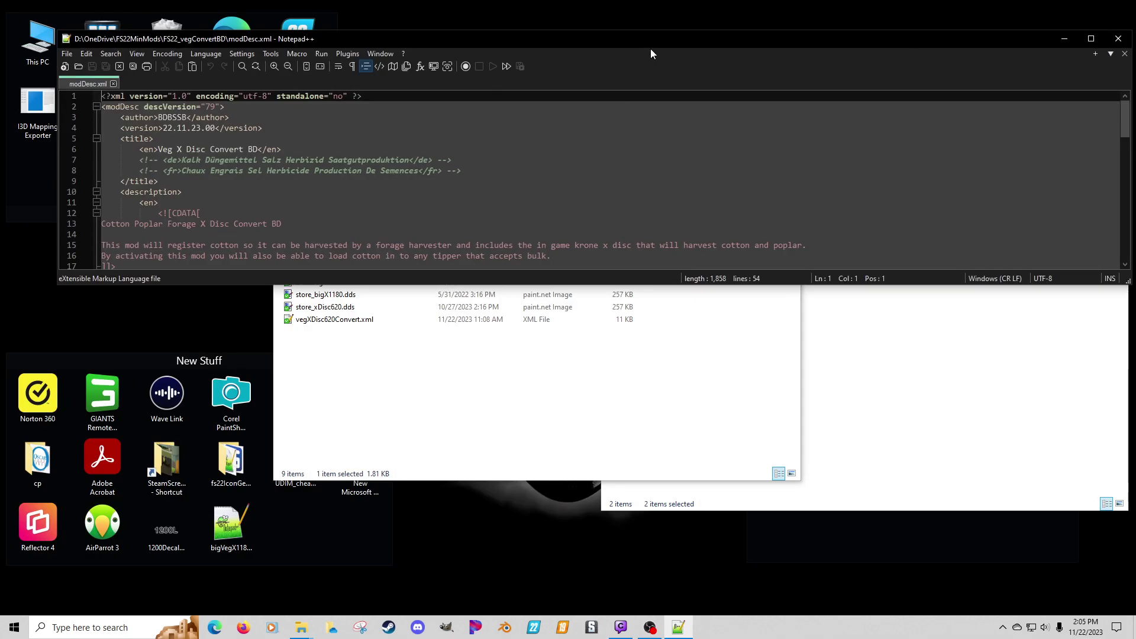
left_click_drag(725, 40, 700, 38)
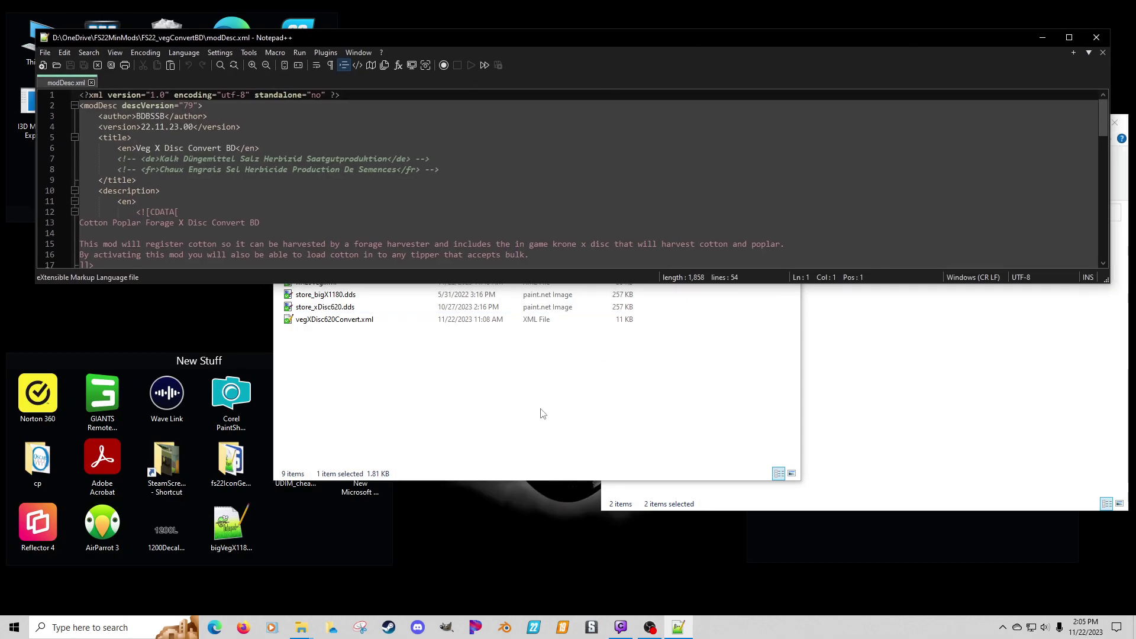
left_click(539, 412)
left_click_drag(414, 93, 1135, 125)
left_click(1069, 38)
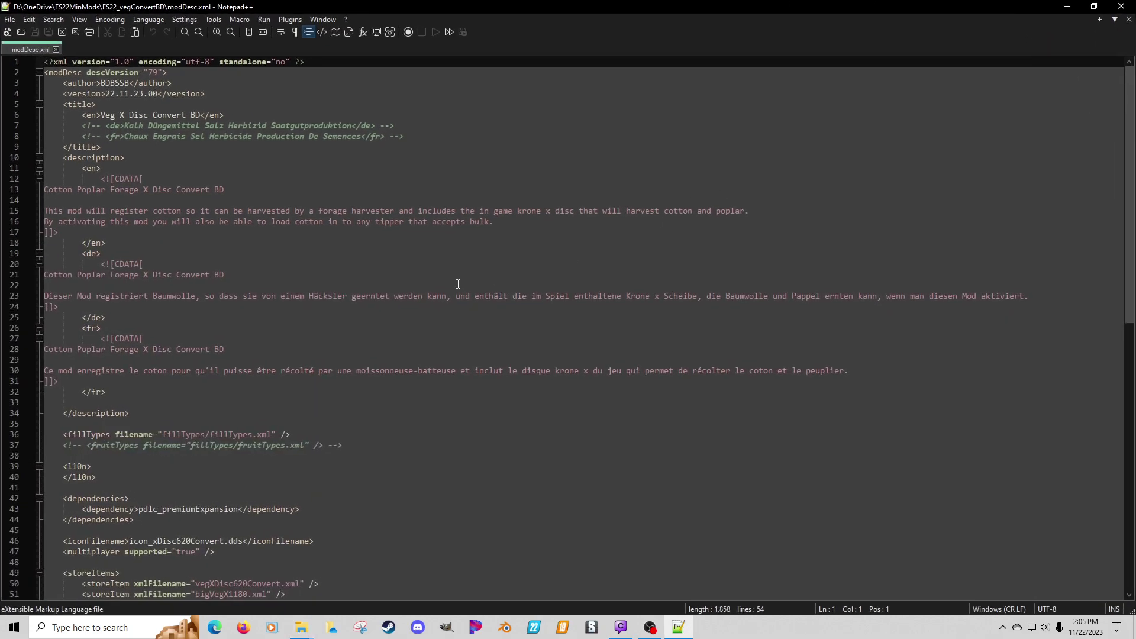
scroll(318, 455, "down", 3)
scroll(326, 432, "down", 2)
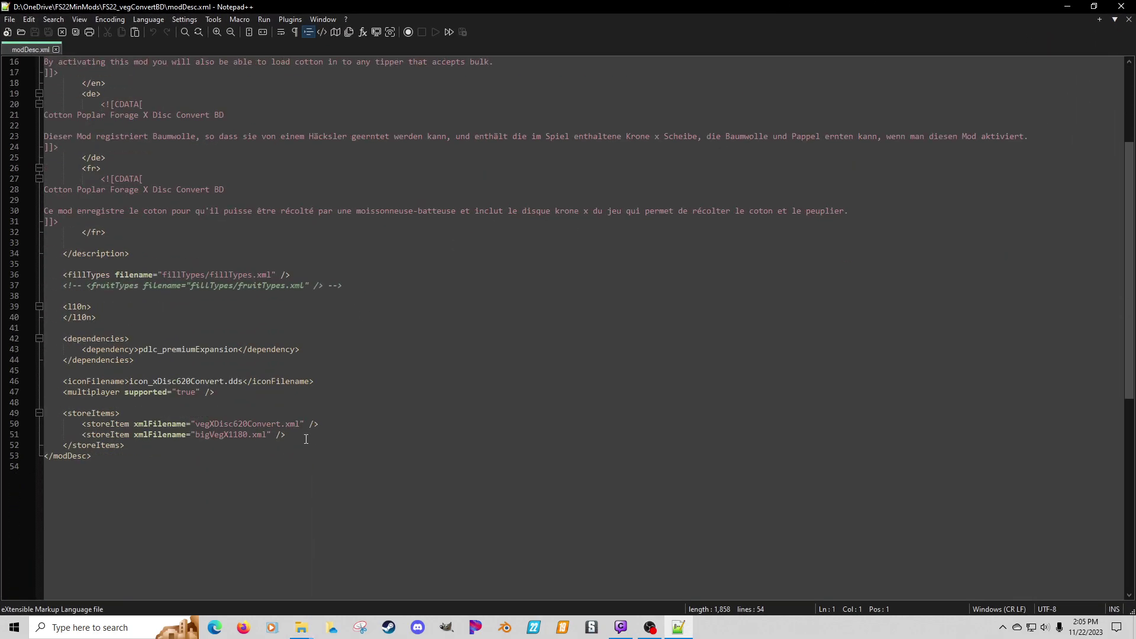
Step: Add two copies of the bigVegX1180.xml storeItem line to the end of the storeItems section, without a trailing blank line
left_click(289, 436)
key("shift+Home")
key("shift+Home")
key("ctrl+c")
key("End")
key("Return")
key("Return")
key("Up")
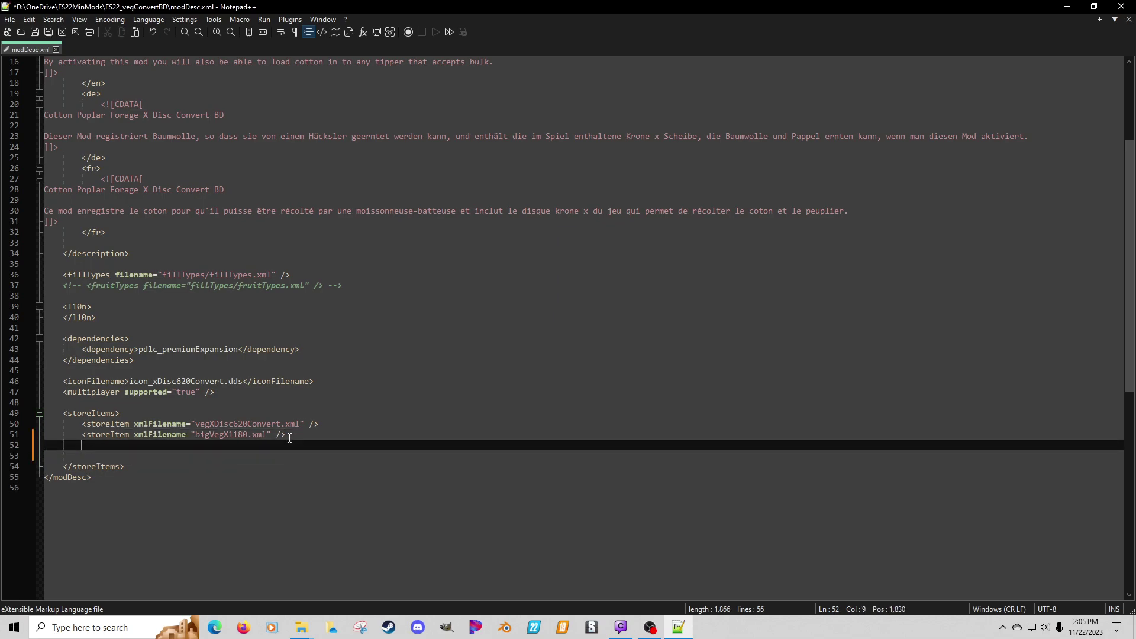
key("ctrl+v")
key("Return")
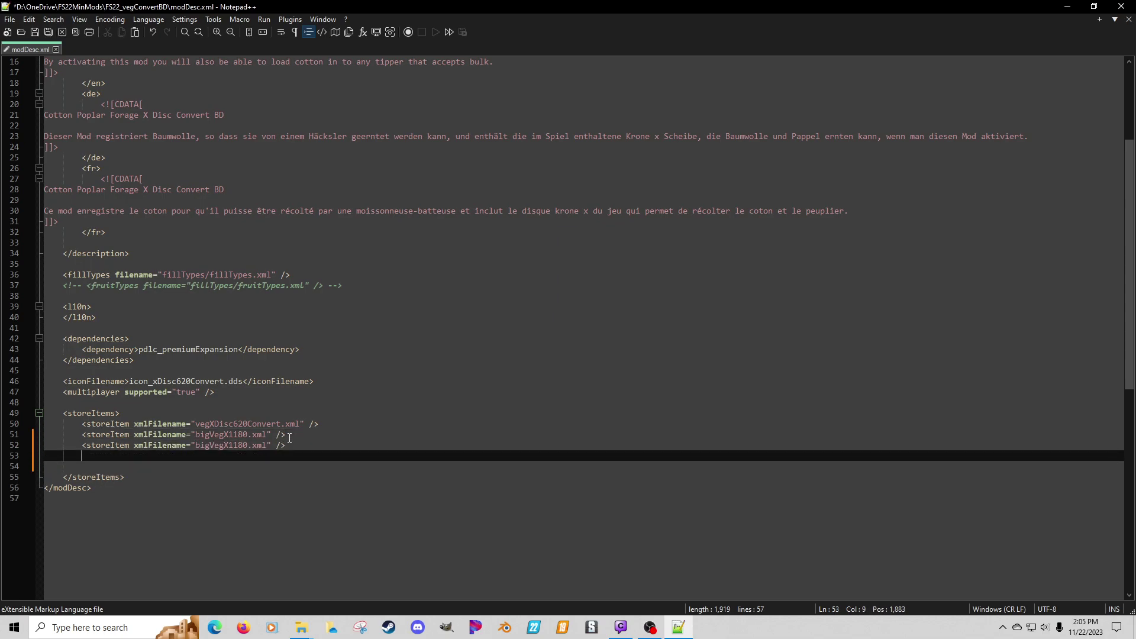
key("ctrl+v")
left_click(192, 467)
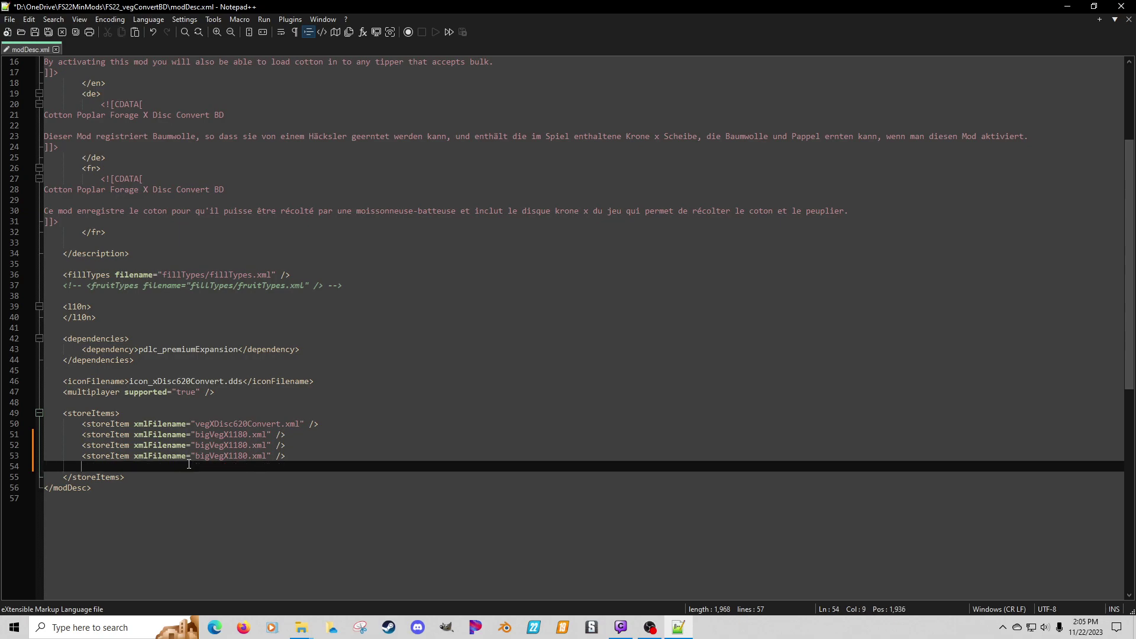
key("BackSpace")
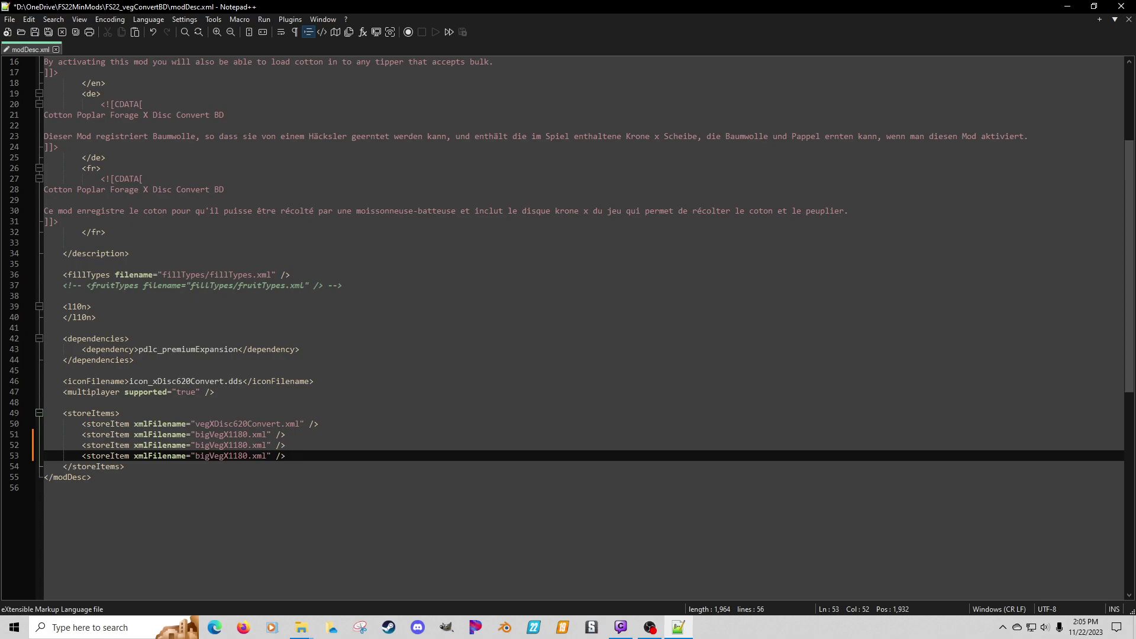
Step: Point the two copied storeItem entries to panther2Veg.xml and rrXL9Veg.xml
key("alt+Tab")
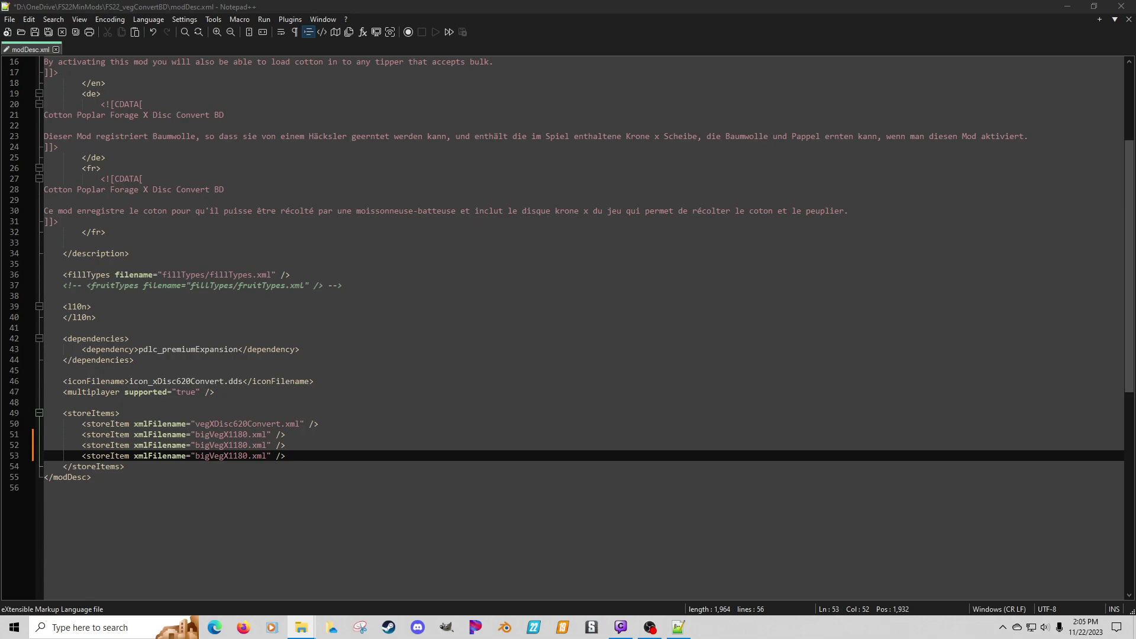
double_click(213, 445)
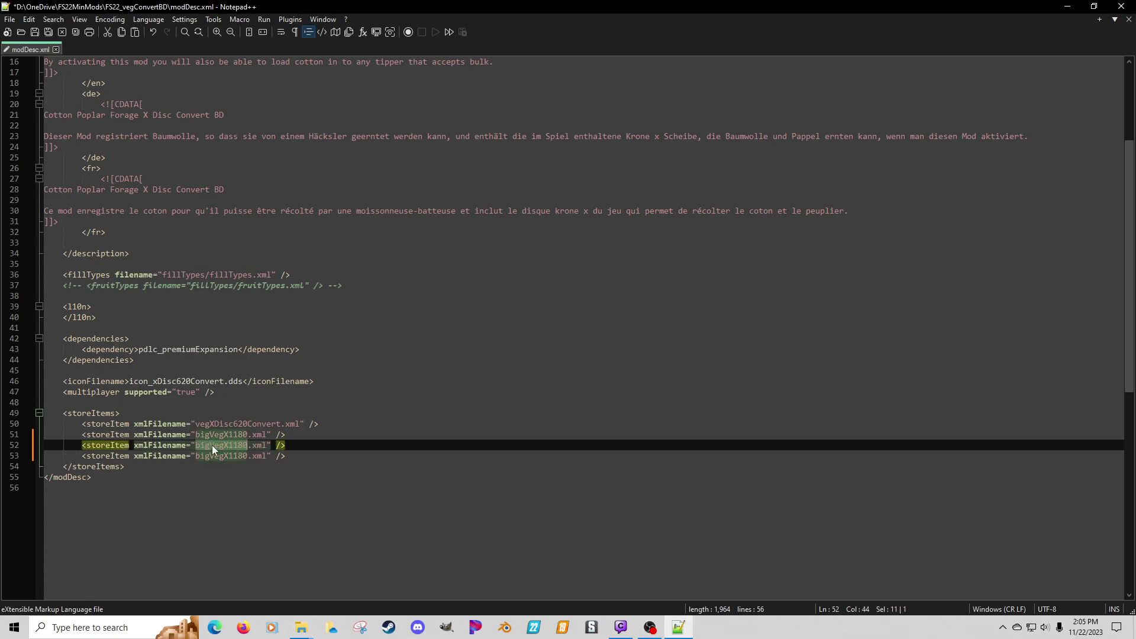
type("panther2Veg")
key("alt+Tab")
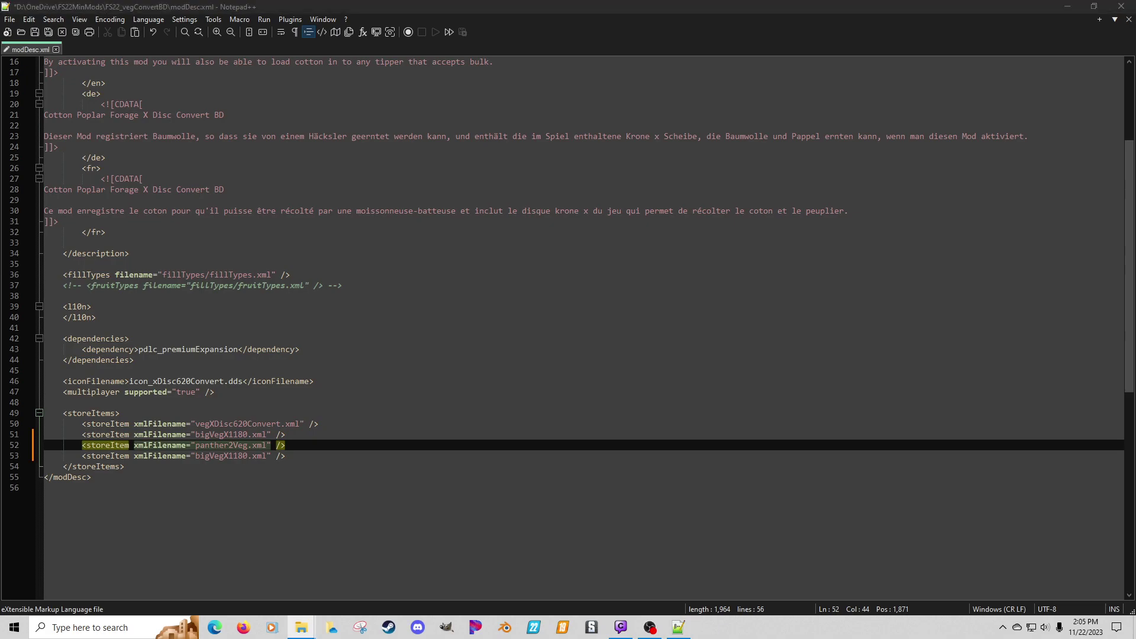
left_click(274, 460)
double_click(226, 456)
type("rrXL9Veg")
left_click(382, 413)
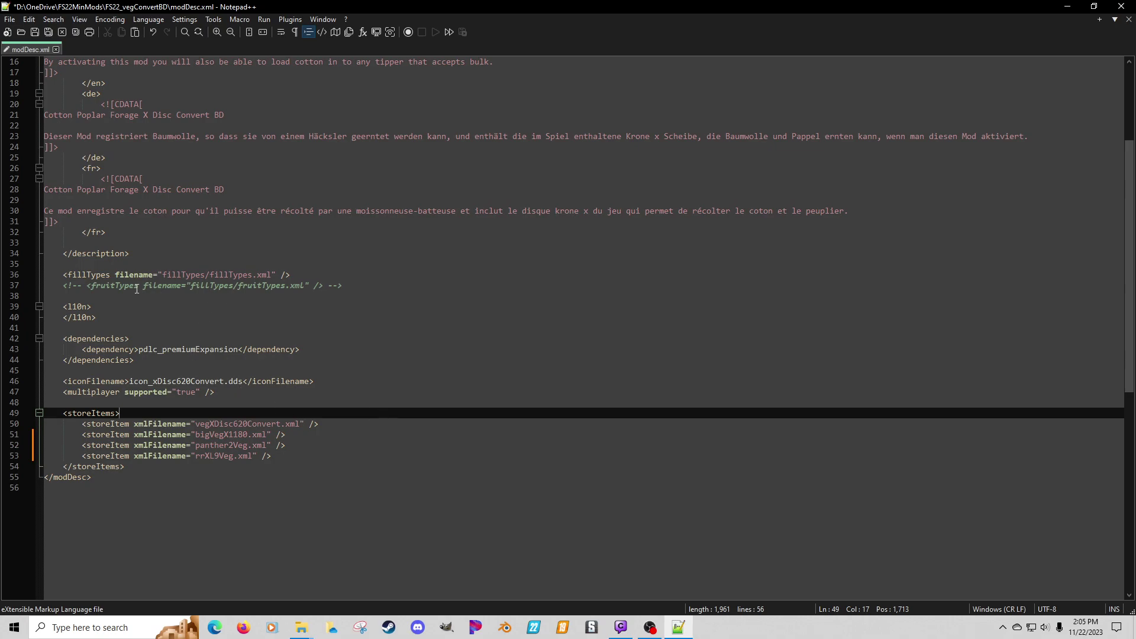
Step: Delete the fillTypes line and the commented-out fruitTypes line, along with the extra blank line
left_click_drag(92, 299, 2, 283)
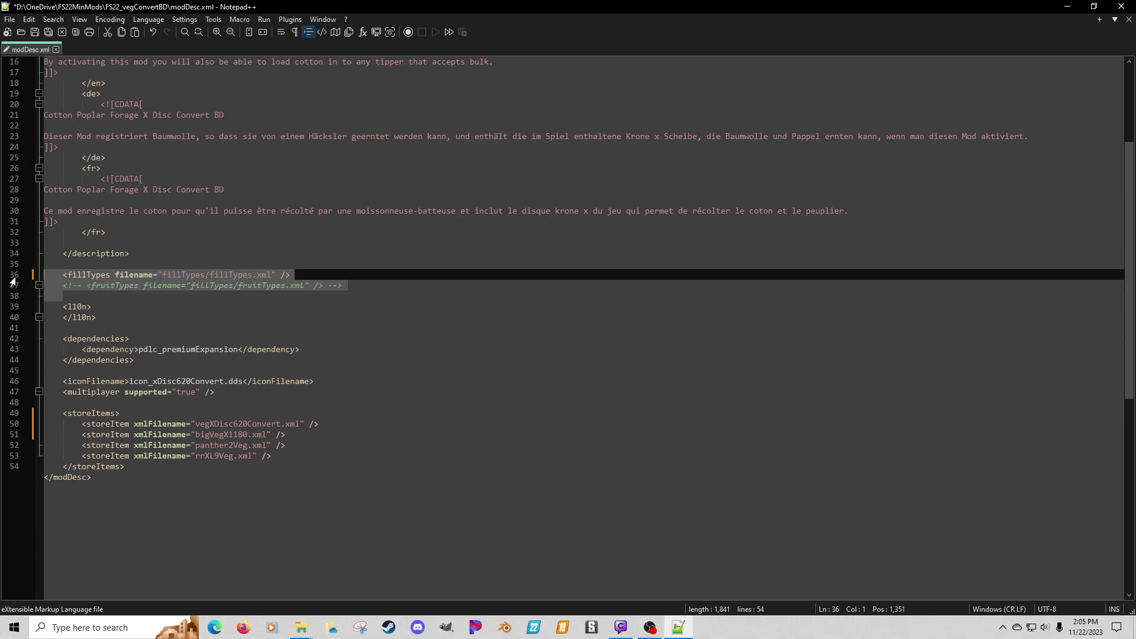
key("Delete")
key("BackSpace")
Step: Change the mod's English title to "Vegetable Convert Pack BD"
scroll(162, 196, "up", 5)
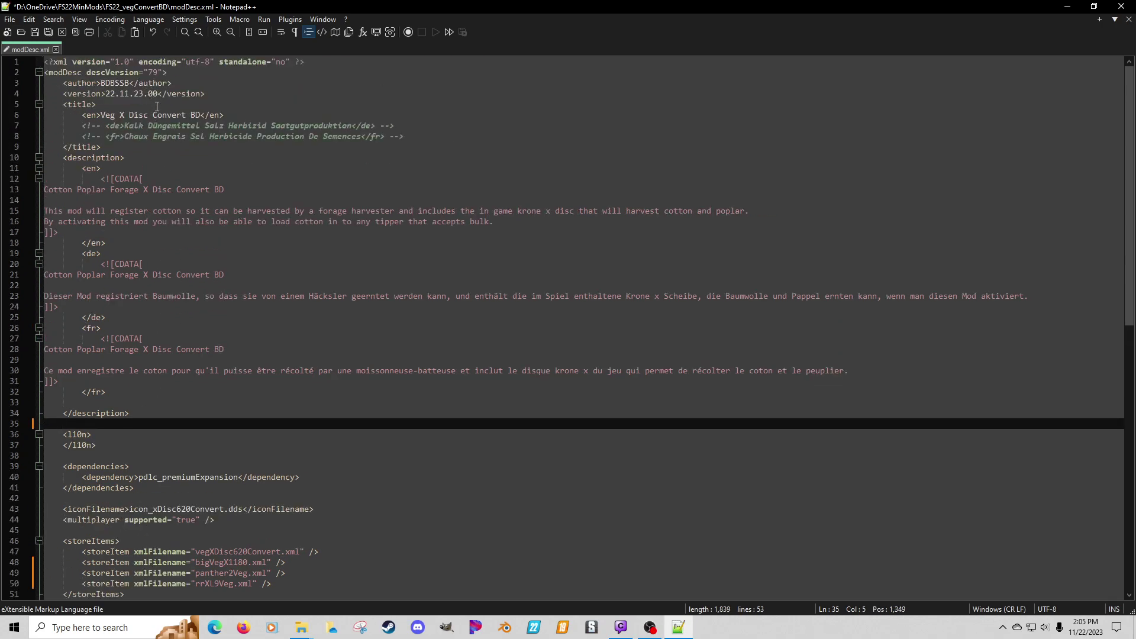
left_click(192, 116)
key("BackSpace")
key("BackSpace")
key("BackSpace")
key("BackSpace")
key("BackSpace")
key("BackSpace")
key("BackSpace")
key("BackSpace")
key("BackSpace")
key("BackSpace")
key("BackSpace")
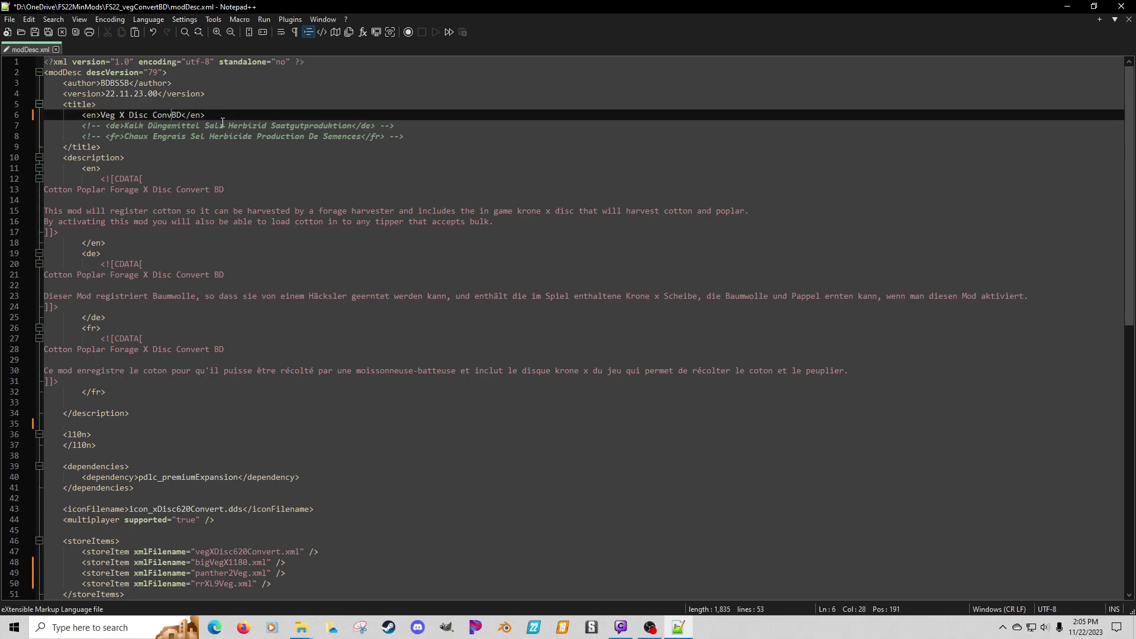
key("BackSpace")
key("BackSpace")
key("BackSpace")
key("BackSpace")
key("BackSpace")
type("etable ")
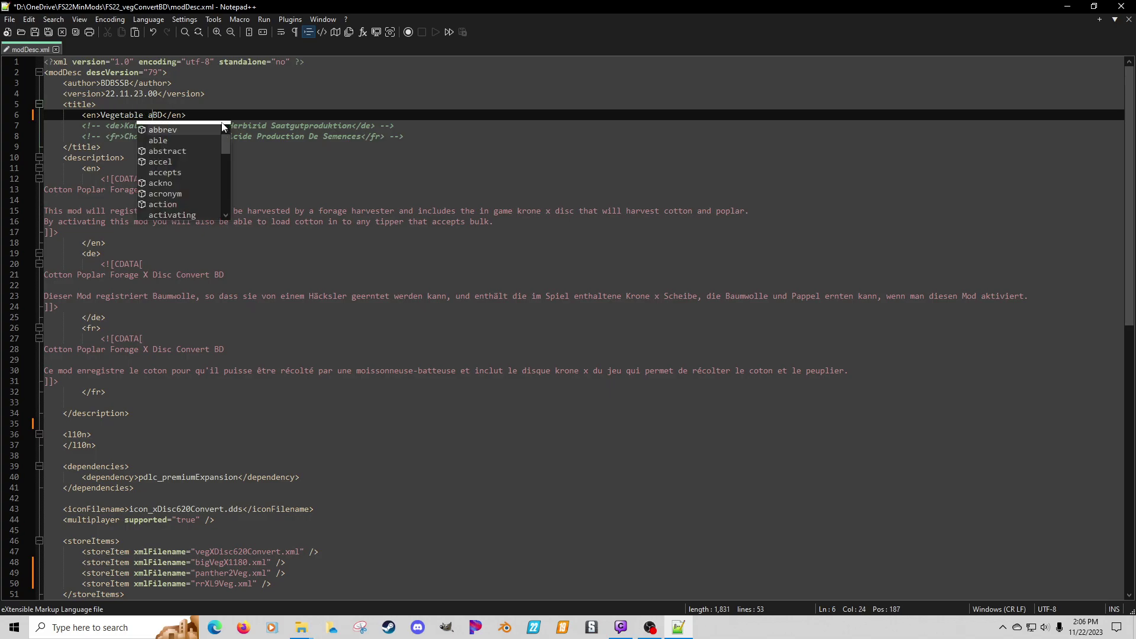
type("convert ")
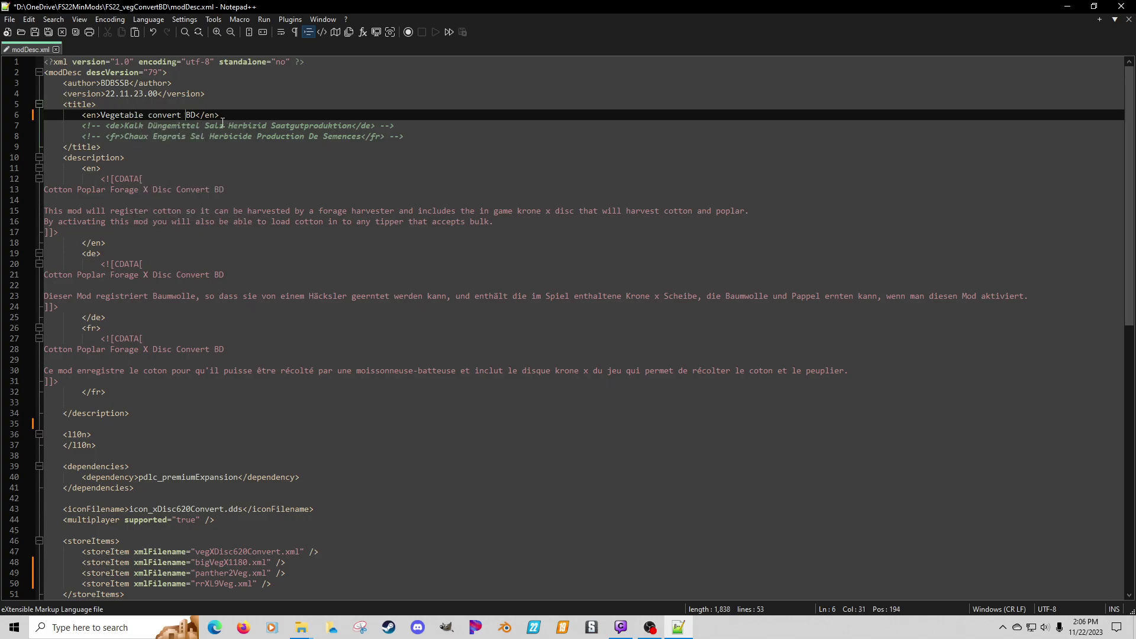
type("Pack")
type("C")
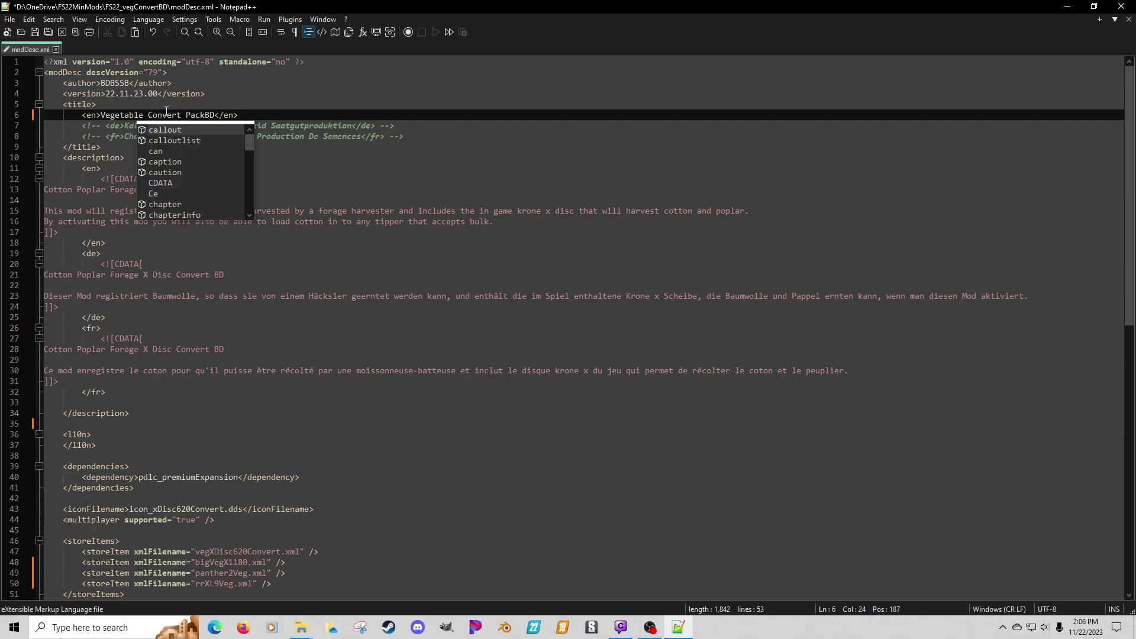
left_click(167, 114)
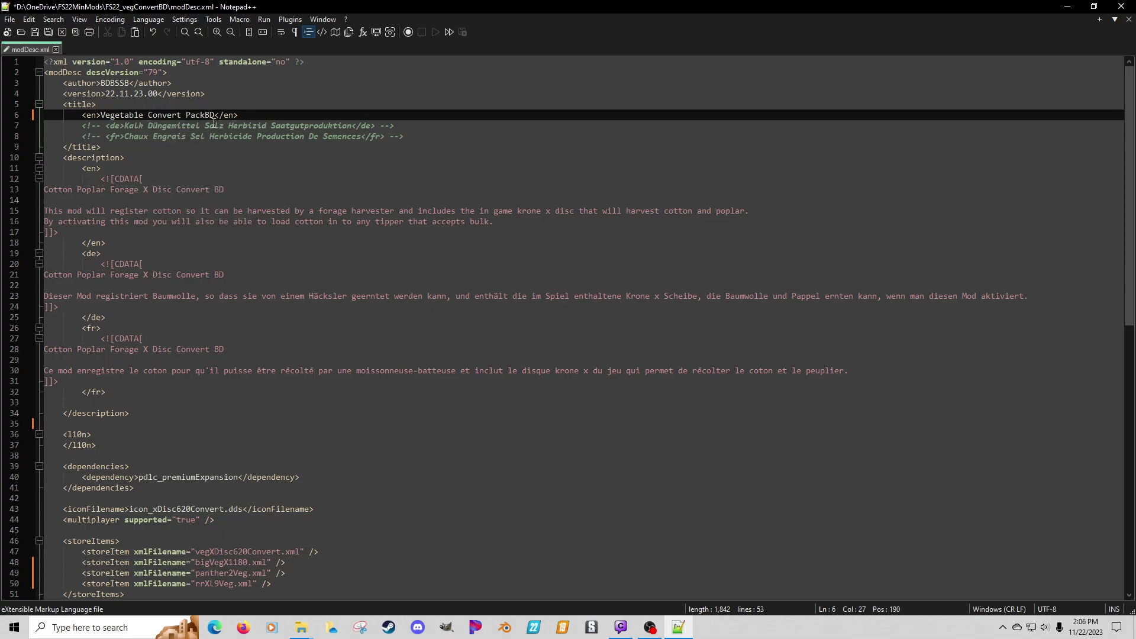
left_click(207, 114)
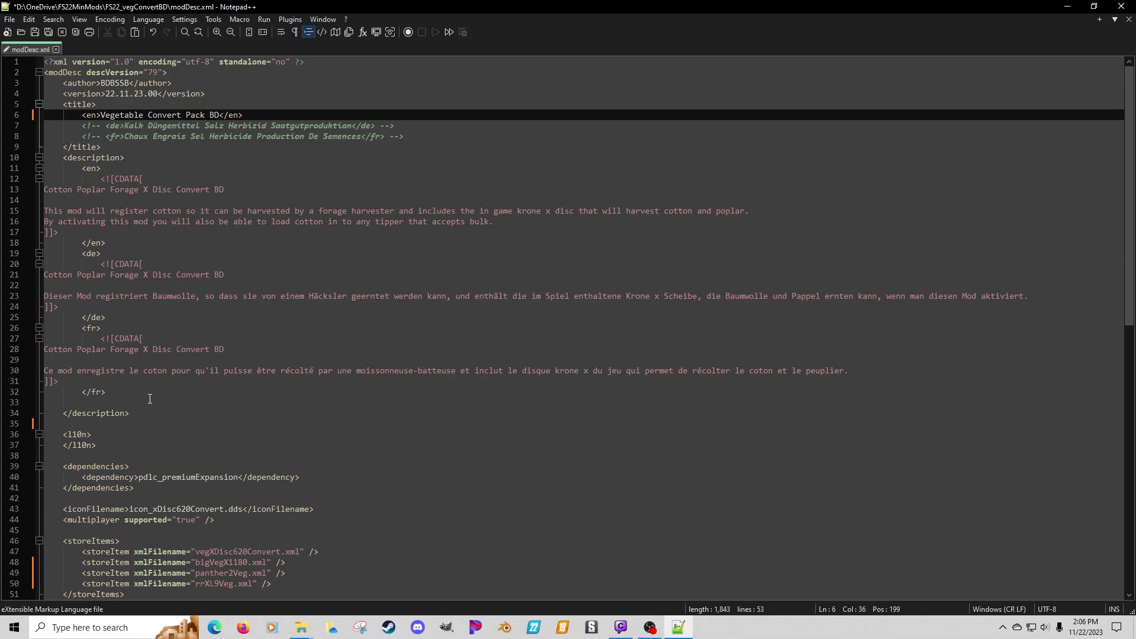
Step: Save modDesc.xml and close it along with the editor, and close the FS22_Veggies folder window
scroll(148, 399, "down", 2)
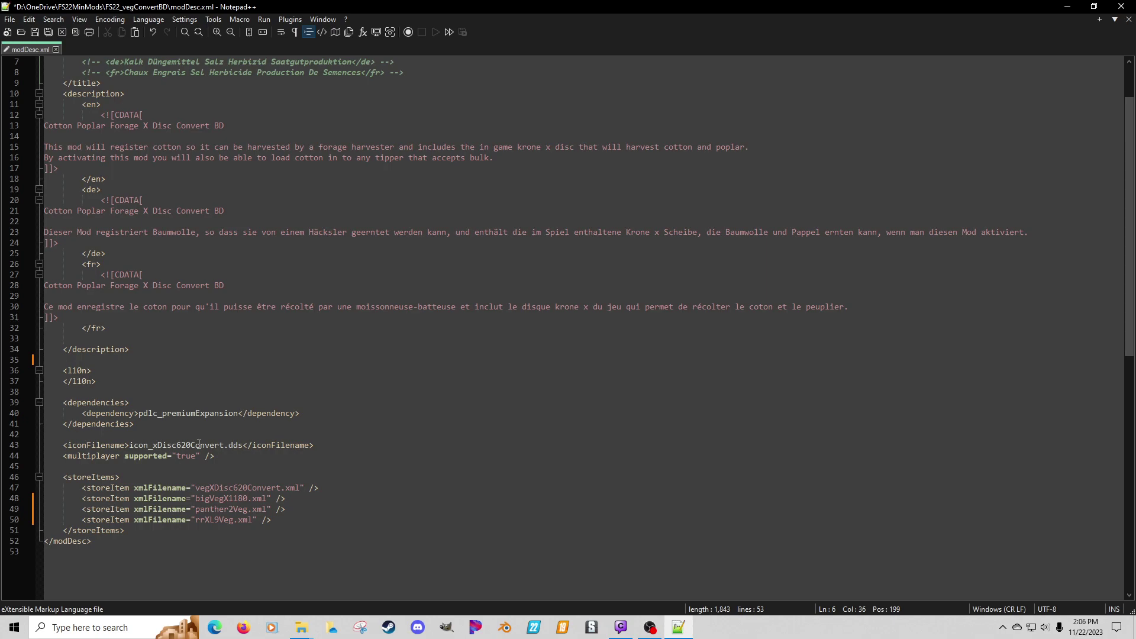
left_click(38, 35)
left_click(1128, 19)
left_click(1121, 6)
left_click_drag(1135, 149, 309, 106)
left_click_drag(940, 122, 844, 121)
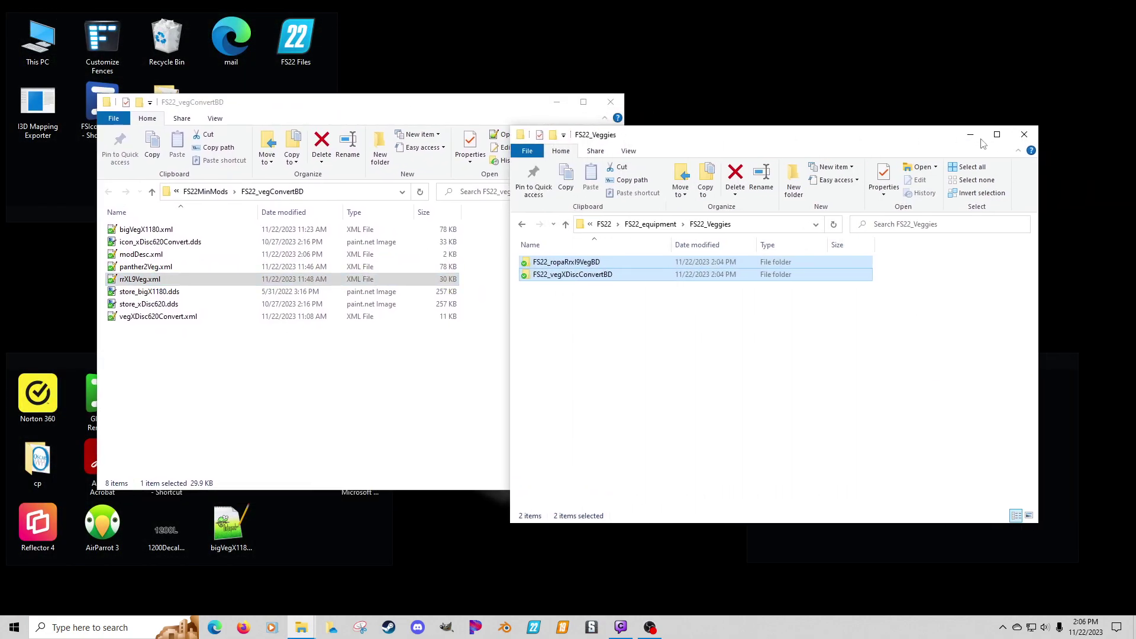
left_click(1019, 121)
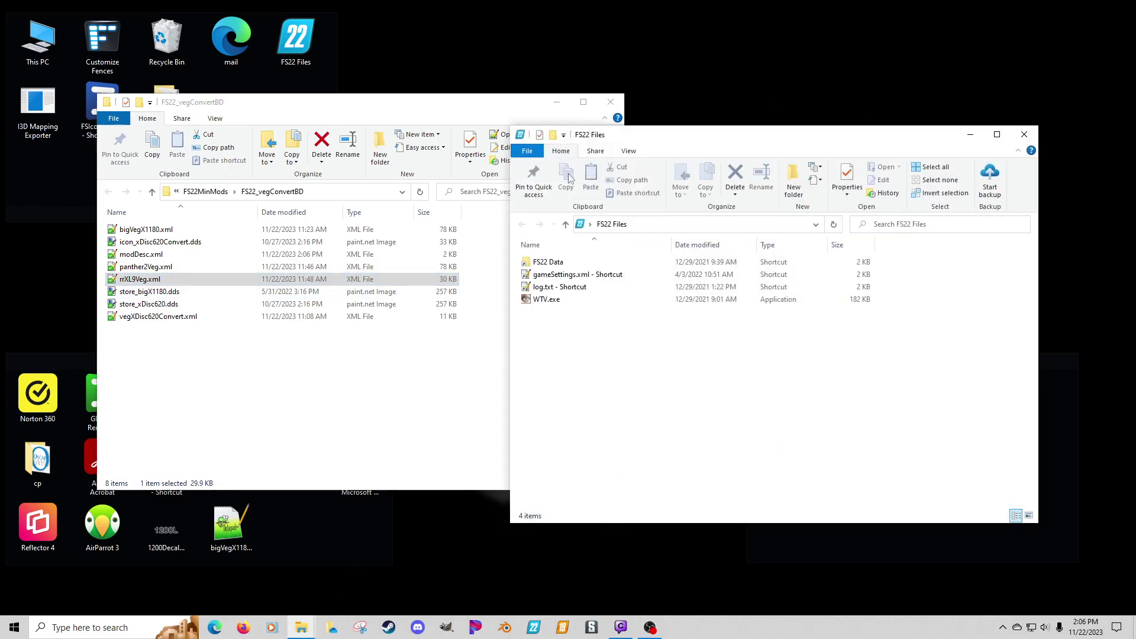
Step: From FS22 Files, open the game's data/vehicles/krone/xDisc620 folder
double_click(552, 262)
double_click(553, 263)
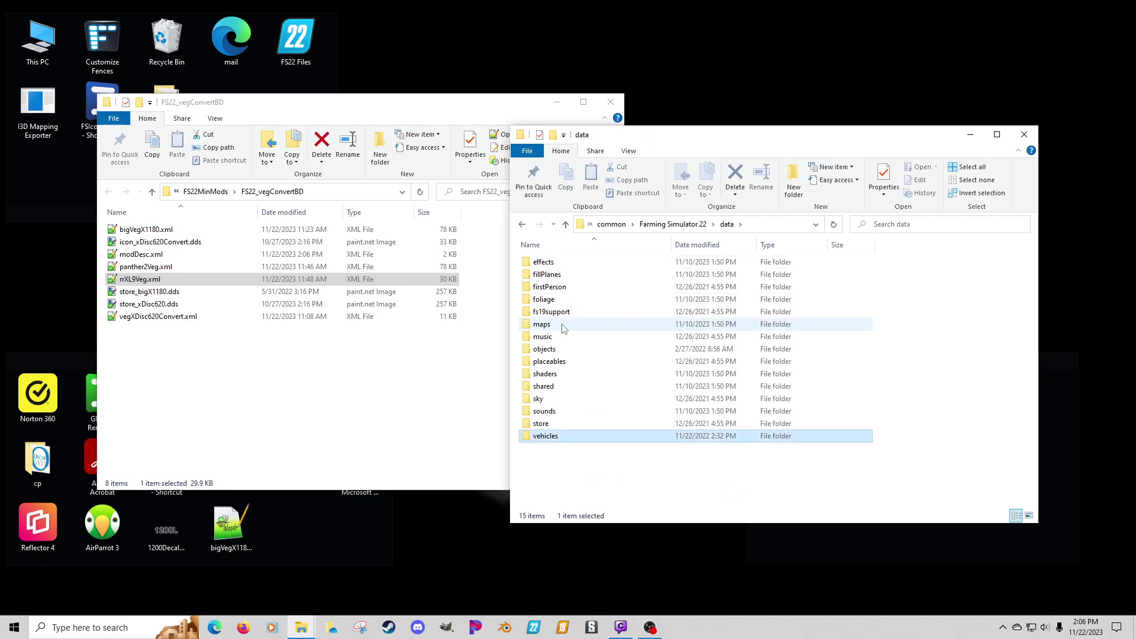
double_click(565, 437)
left_click(566, 327)
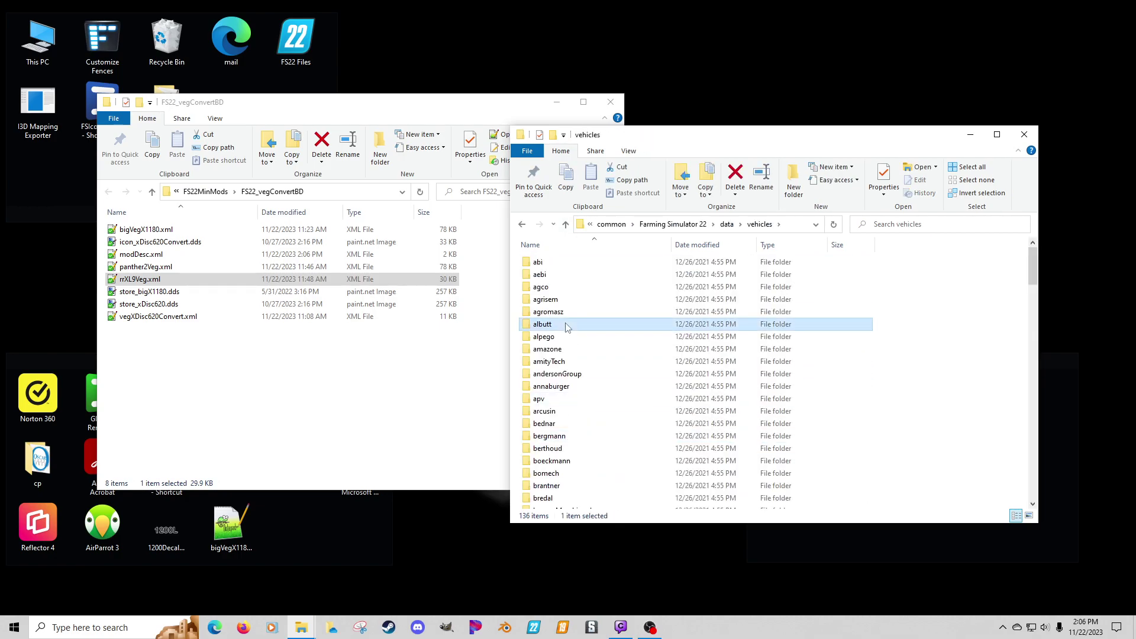
type("kron")
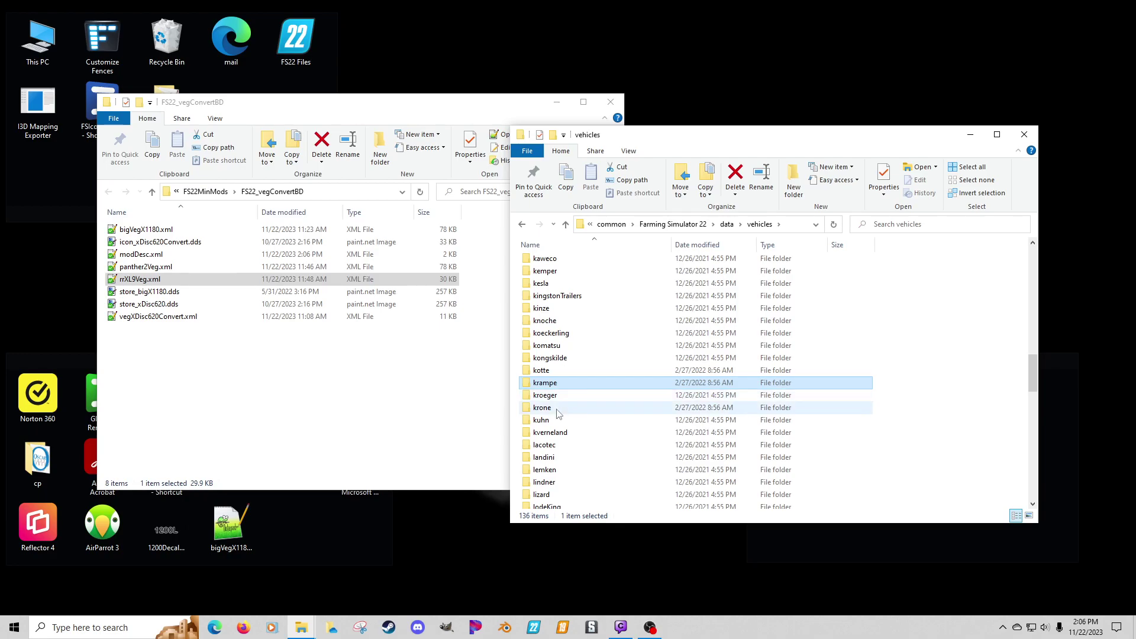
key("Return")
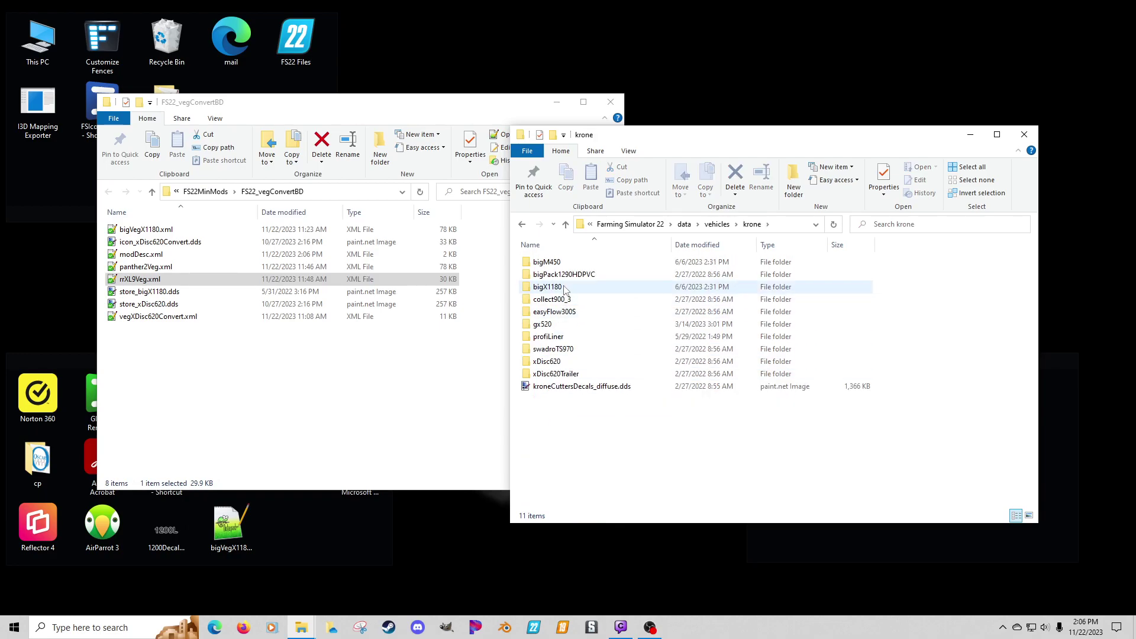
double_click(561, 363)
Step: Open the game's xDisc620.i3d model in GIANTS Editor 9.0.6 and minimize the editor
double_click(616, 273)
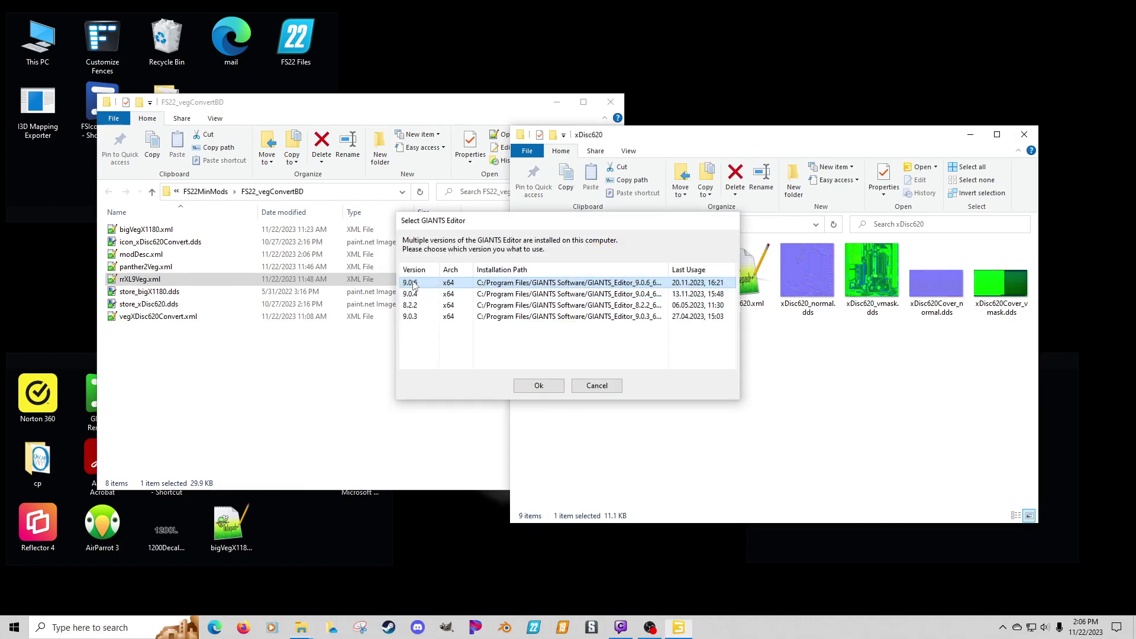
double_click(413, 284)
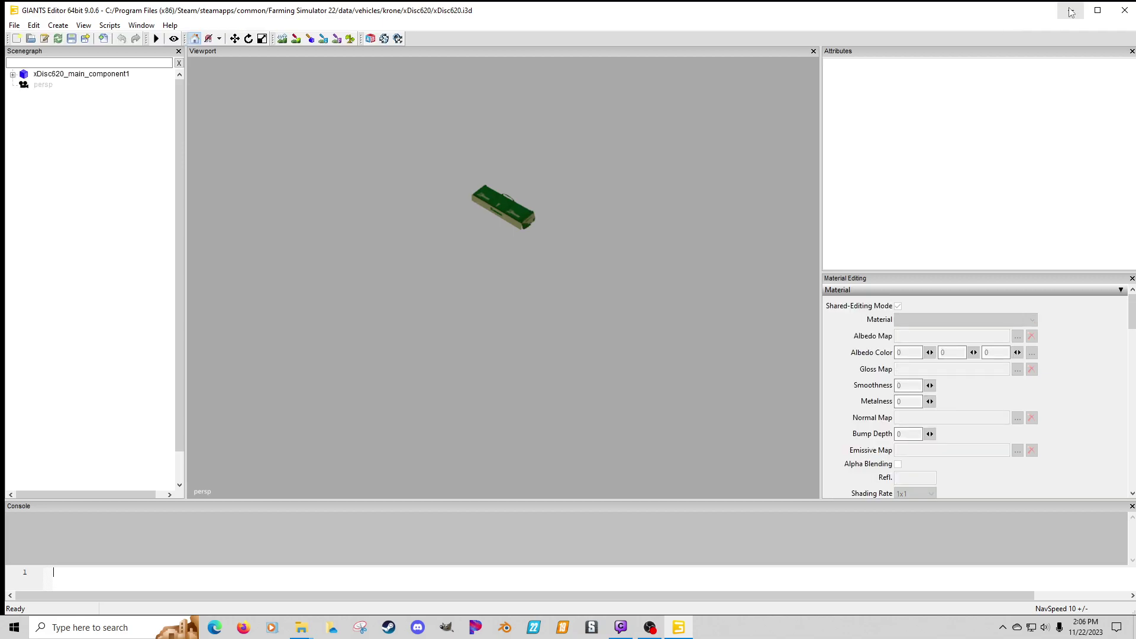
left_click(1071, 11)
Step: Open the game's xDisc620.xml and vegXDisc620Convert.xml from FS22_vegConvertBD in Notepad++
right_click(741, 302)
double_click(731, 289)
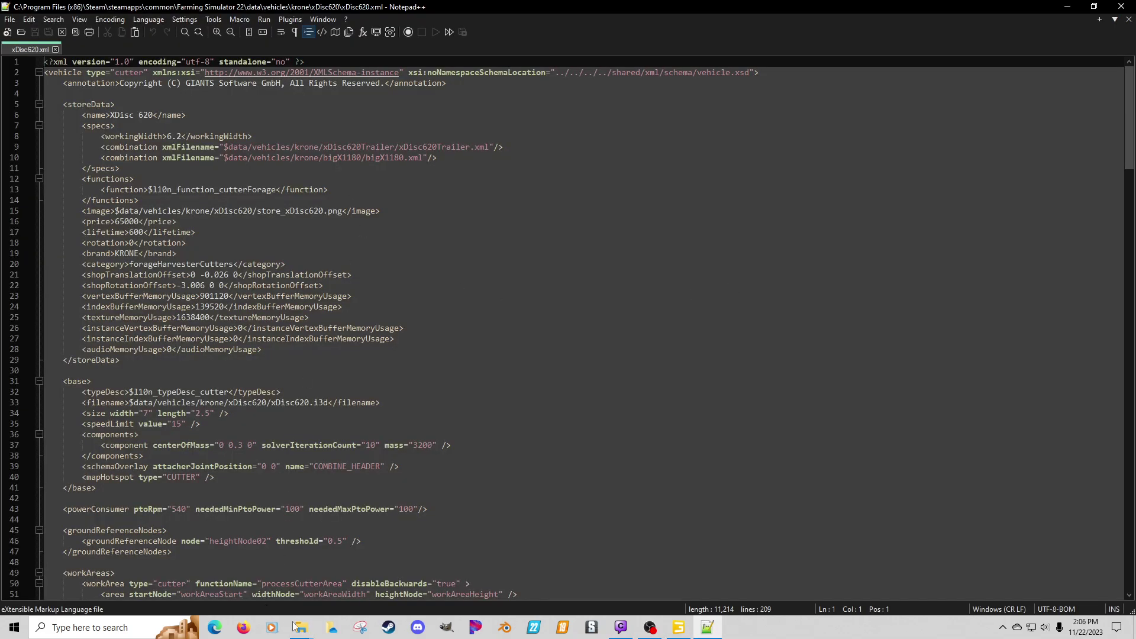
mouse_move(301, 627)
left_click(256, 556)
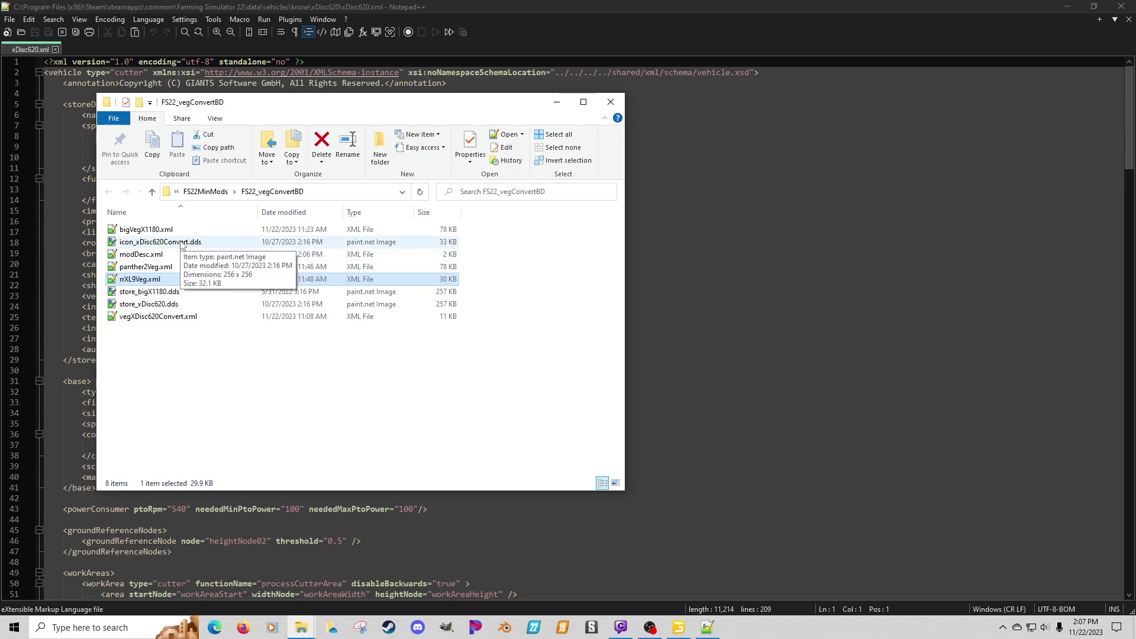
double_click(167, 317)
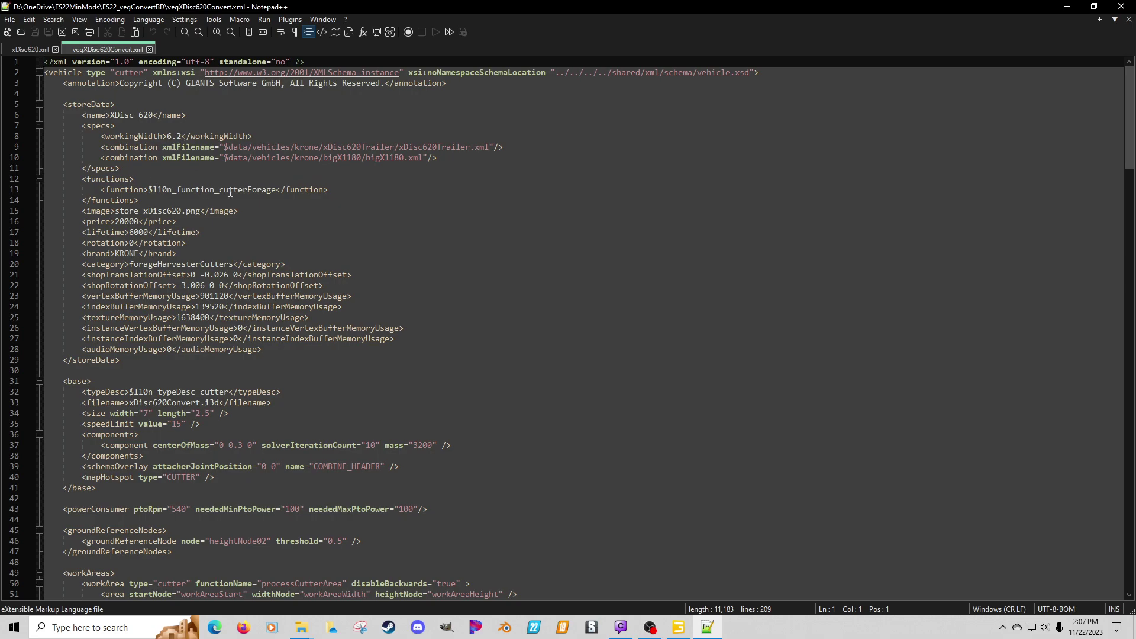
Step: Check the paths in vegXDisc620Convert.xml and copy the i3d filename line from the base section of xDisc620.xml
scroll(231, 193, "down", 3)
scroll(231, 193, "up", 3)
scroll(279, 200, "down", 4)
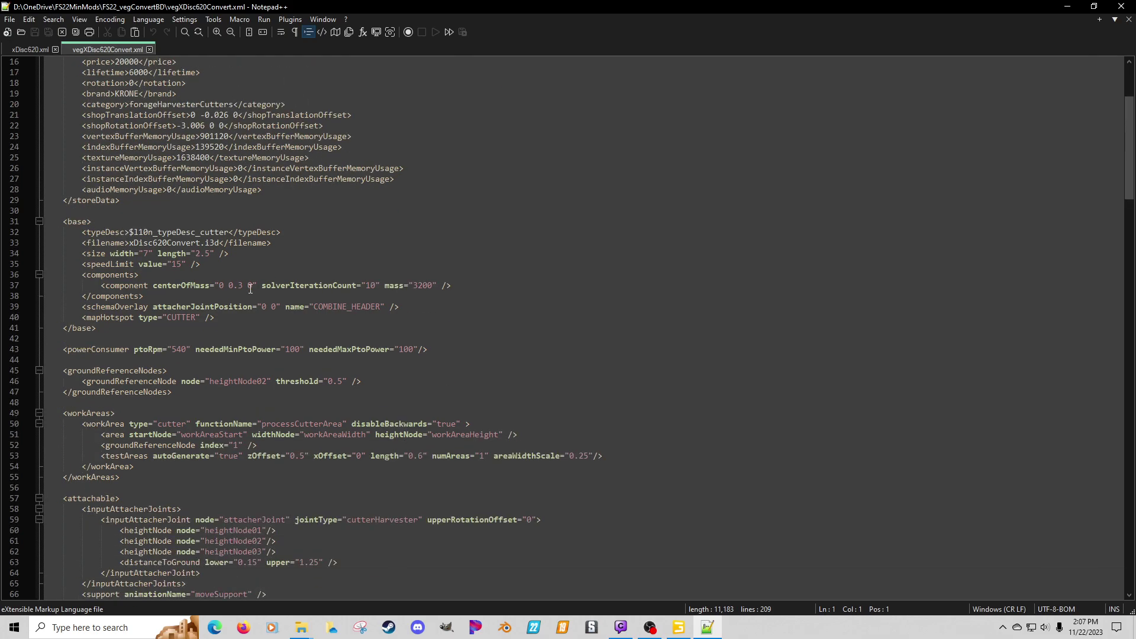
scroll(252, 290, "up", 1)
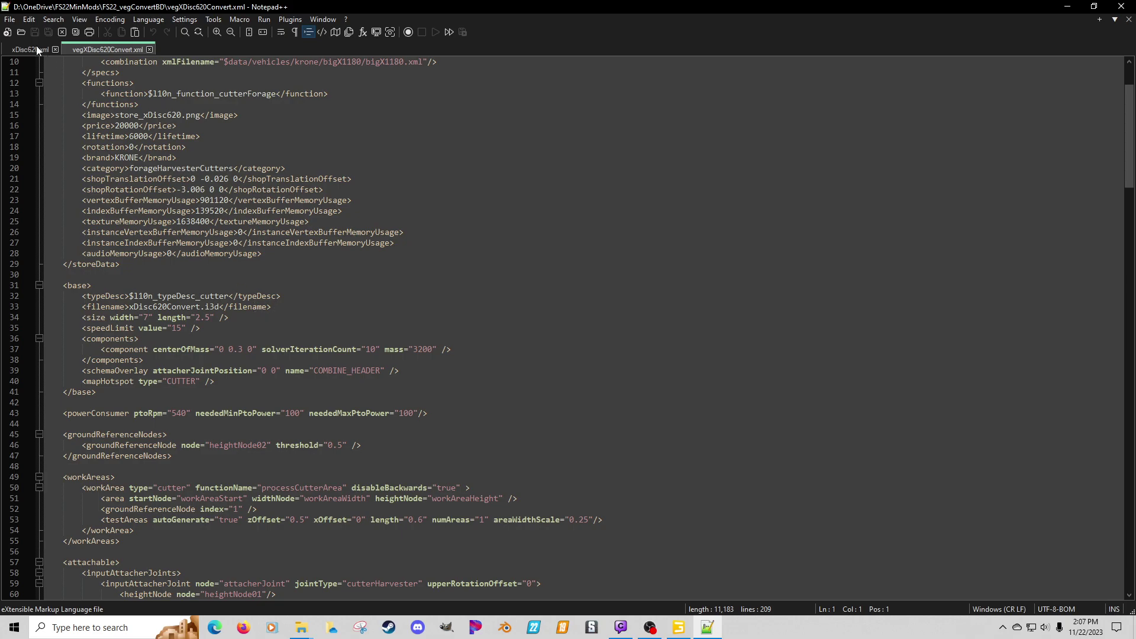
key("ctrl+Tab")
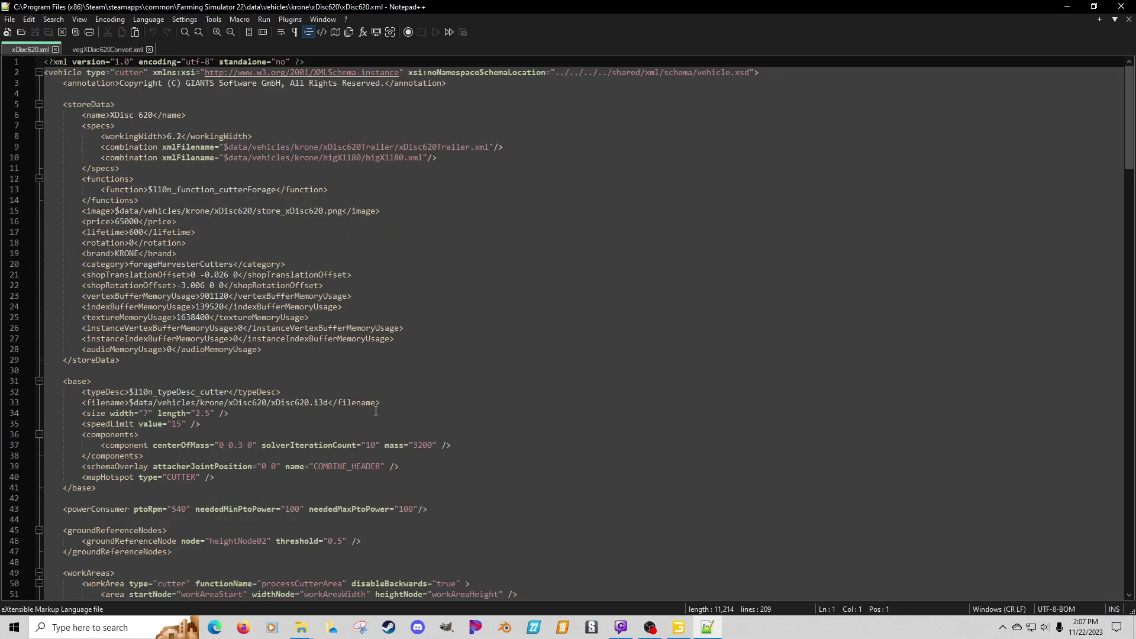
left_click(388, 402)
key("shift+Home")
key("shift+Home")
key("ctrl+c")
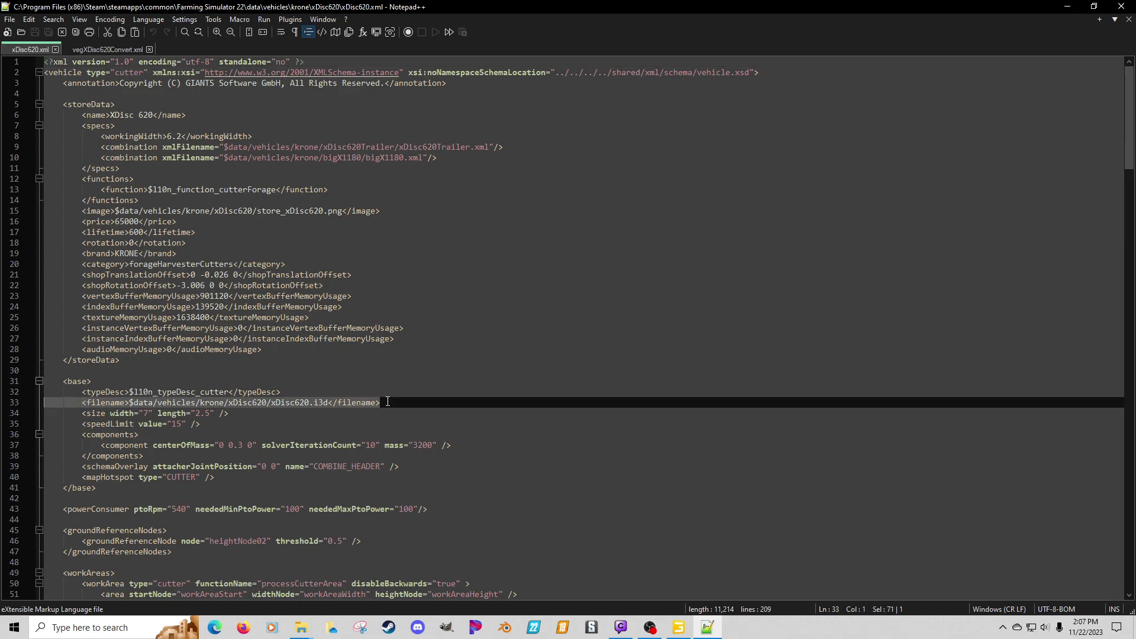
Step: In vegXDisc620Convert.xml, replace the base filename line with the copied $data/vehicles/krone/xDisc620/xDisc620.i3d line and save the file
left_click(107, 49)
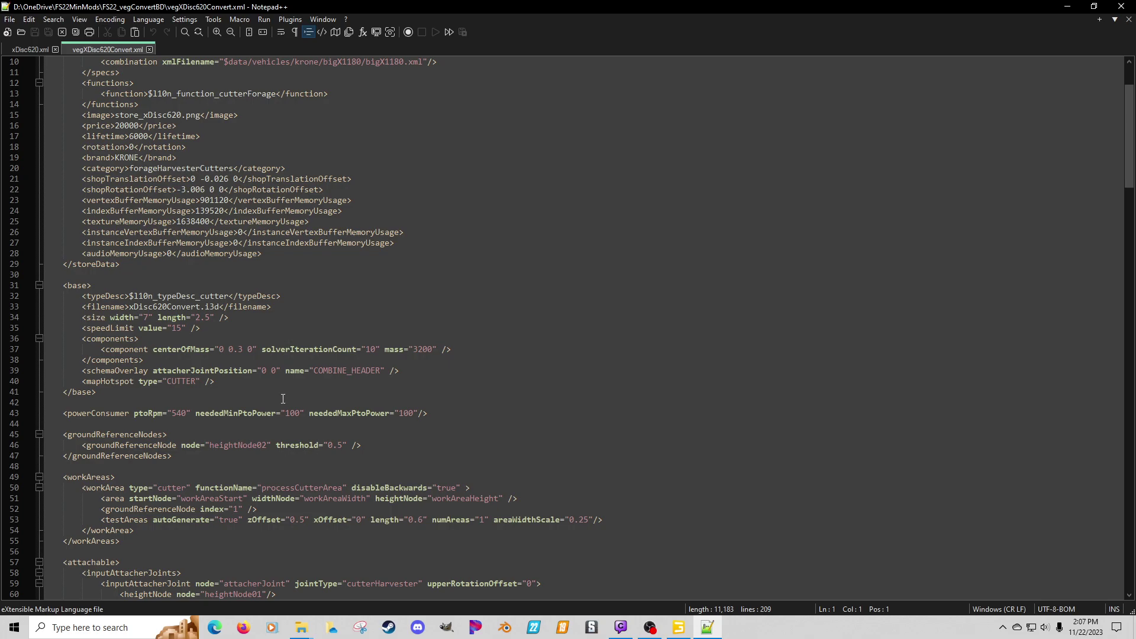
scroll(303, 401, "up", 3)
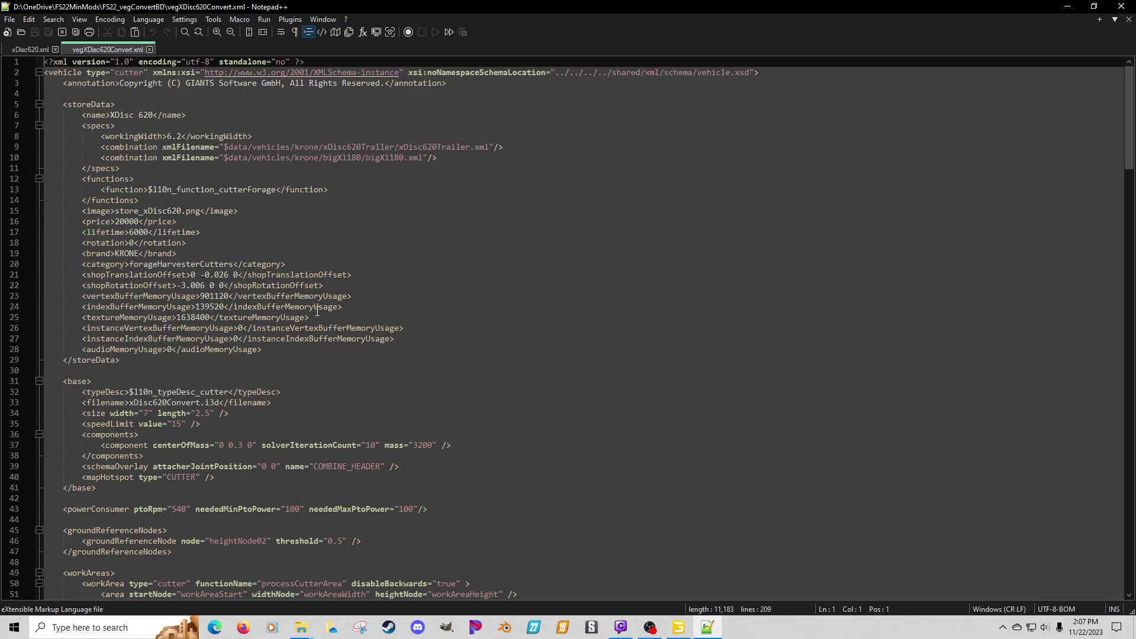
scroll(327, 384, "down", 5)
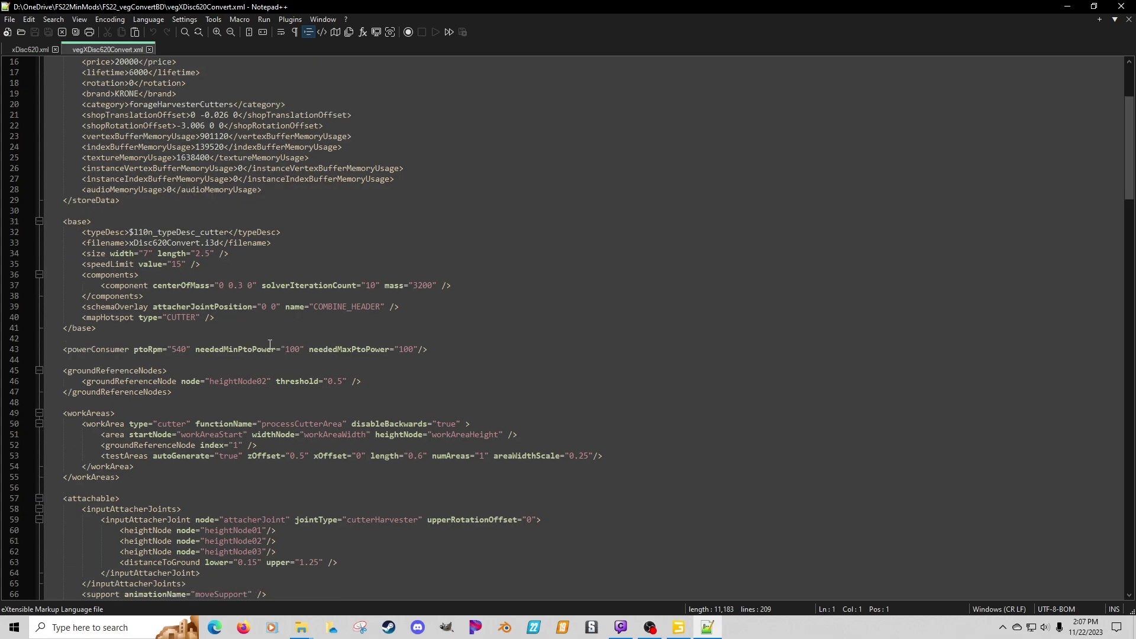
scroll(269, 345, "up", 3)
left_click(281, 339)
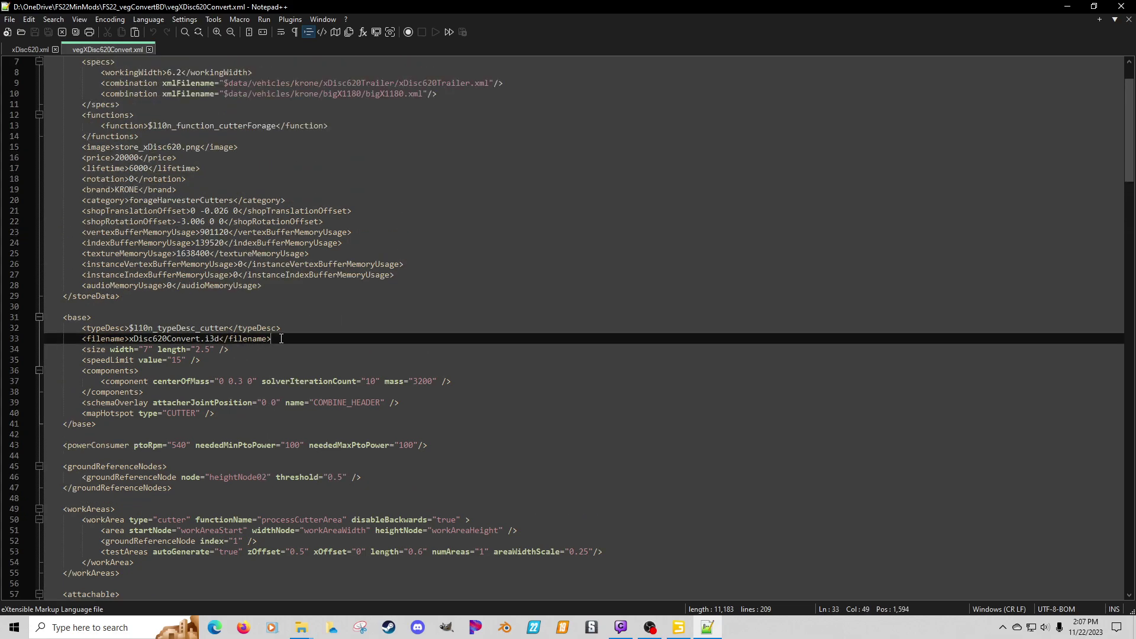
key("shift+Home")
key("shift+Home")
key("ctrl+v")
left_click(267, 339)
left_click(34, 33)
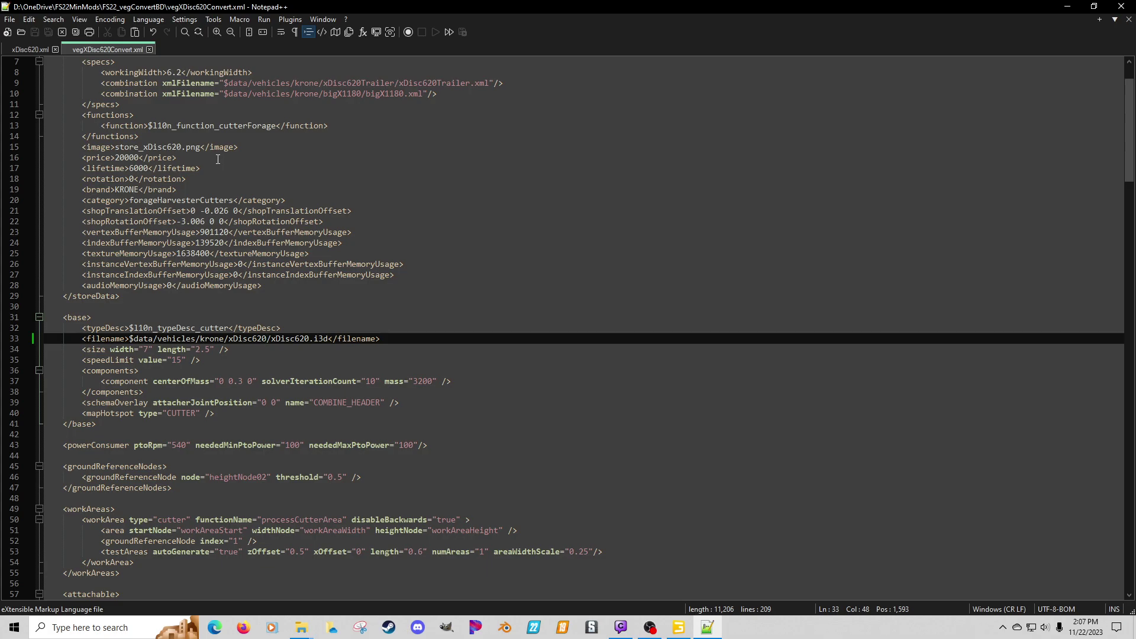
Step: Close both xDisc620 XML files and minimize Notepad++
scroll(218, 157, "up", 2)
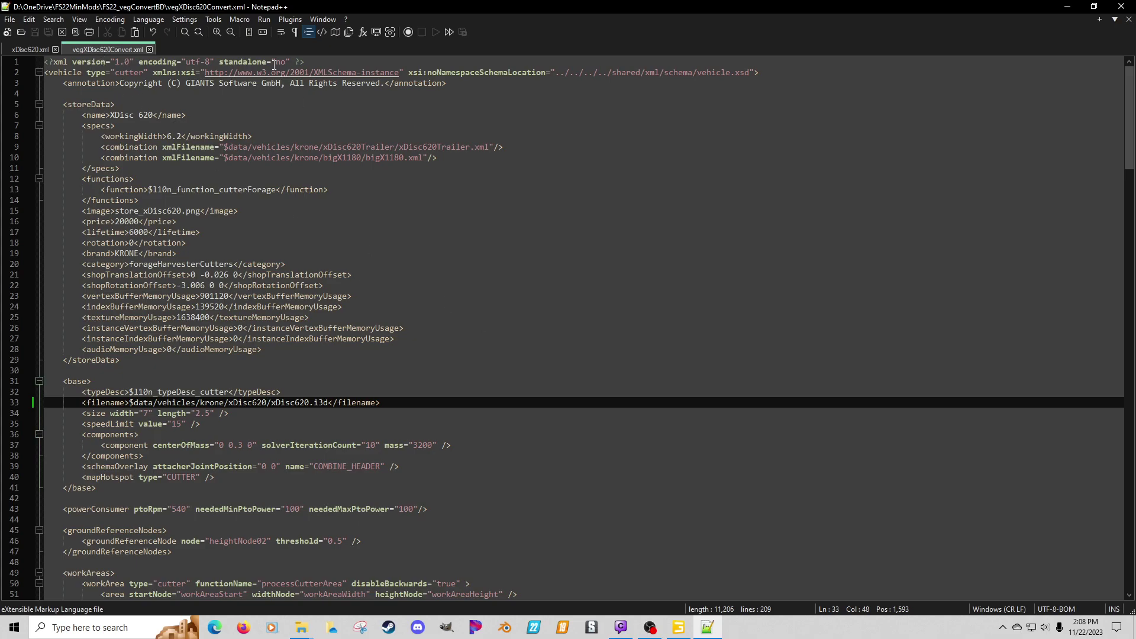
left_click(1128, 19)
left_click(1128, 19)
left_click(1066, 7)
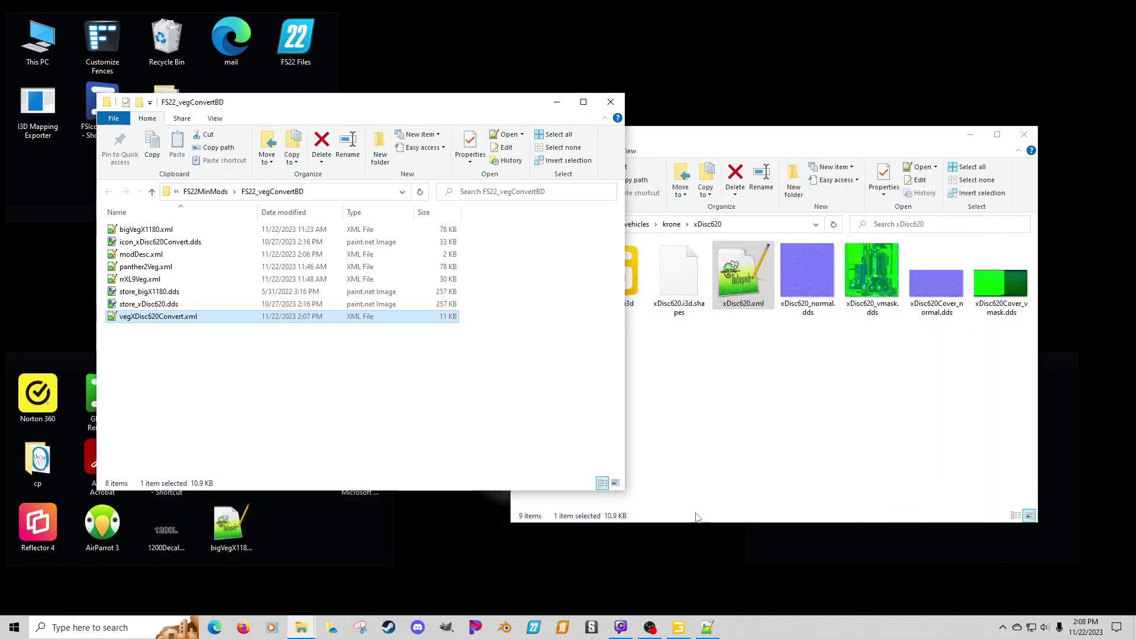
Step: Launch Blender and browse the favourite blender folder for a file to open, checking inside cottonHeaderDecals
left_click(504, 627)
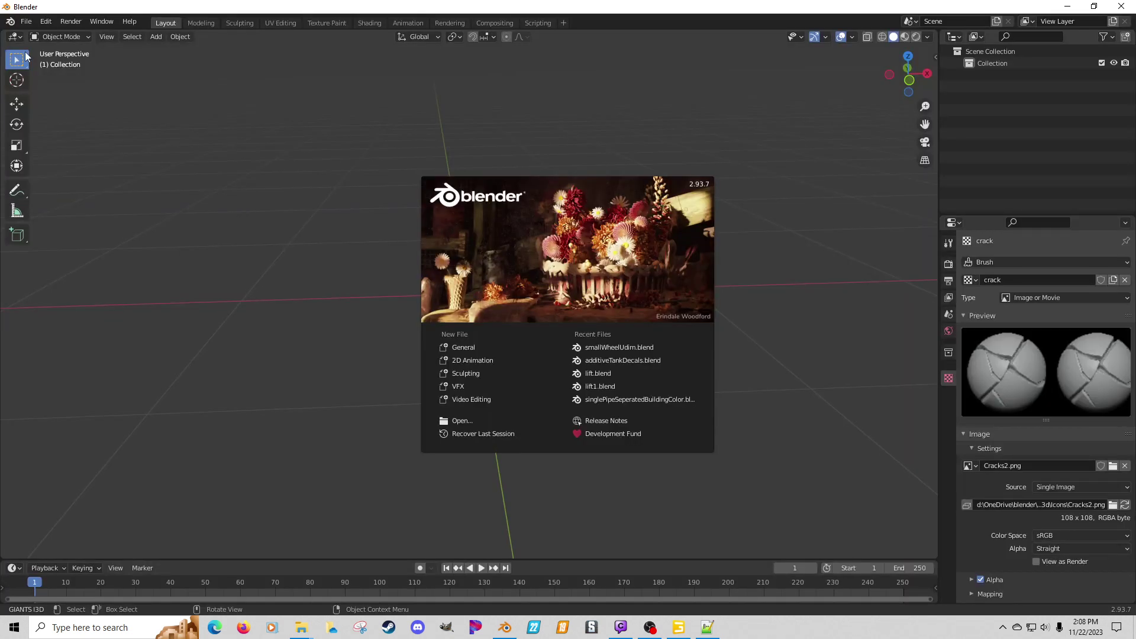
left_click(27, 24)
left_click(27, 23)
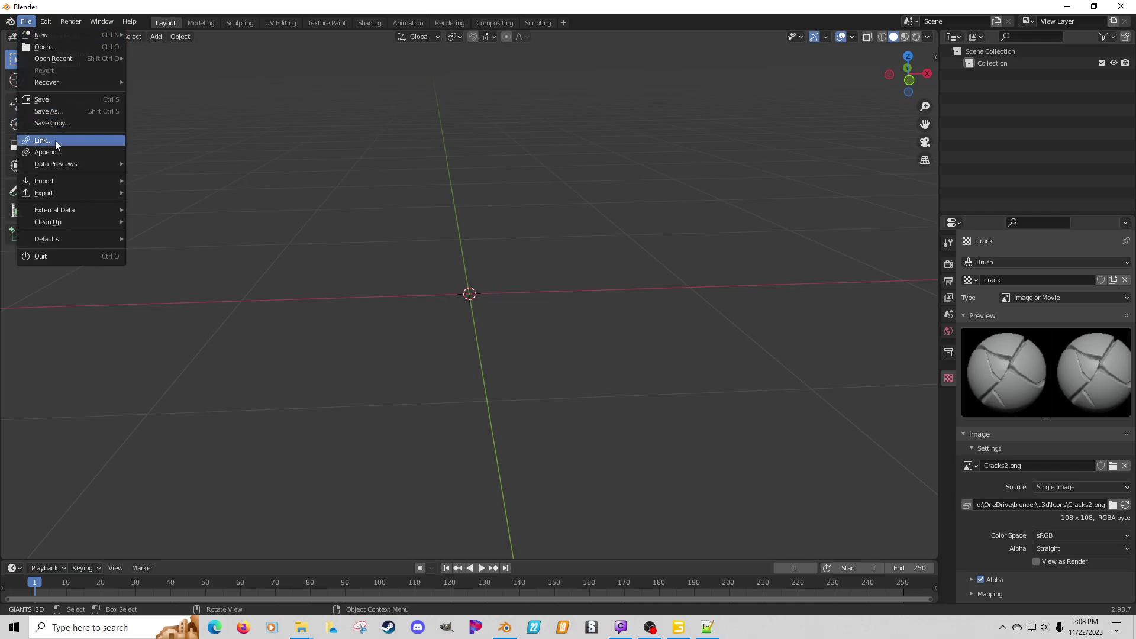
left_click(48, 48)
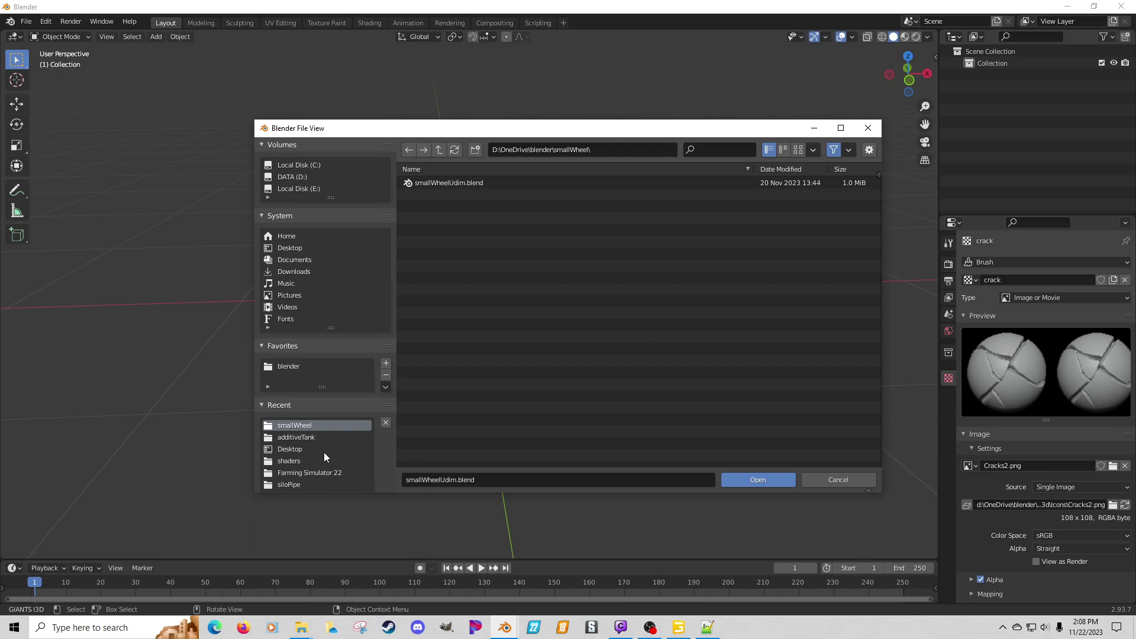
scroll(324, 455, "down", 2)
scroll(324, 452, "down", 3)
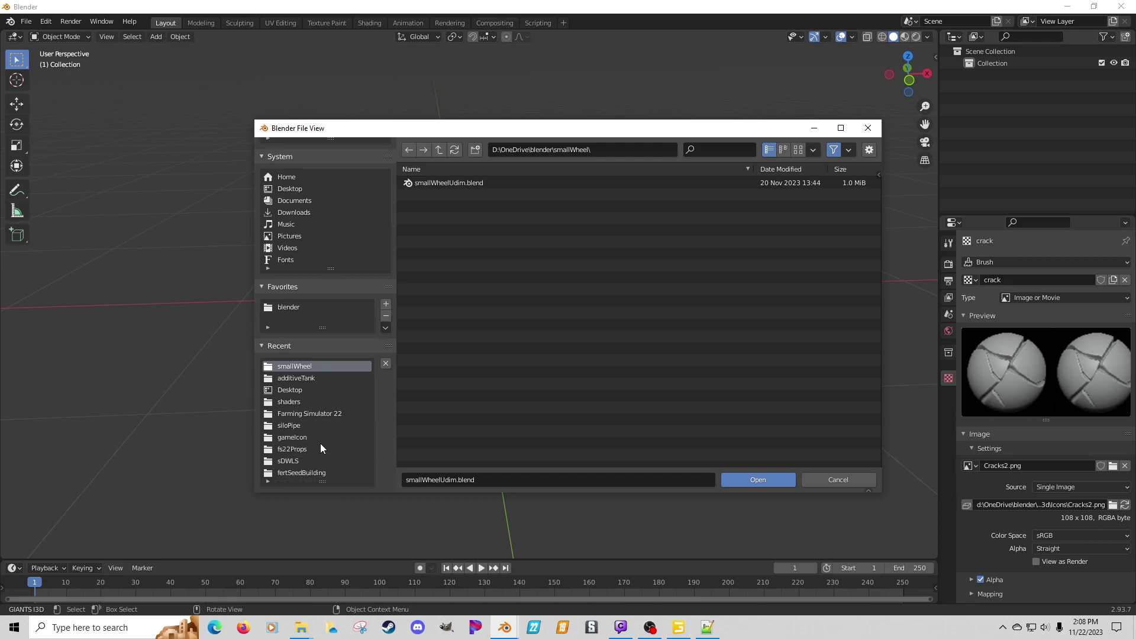
scroll(321, 436, "up", 5)
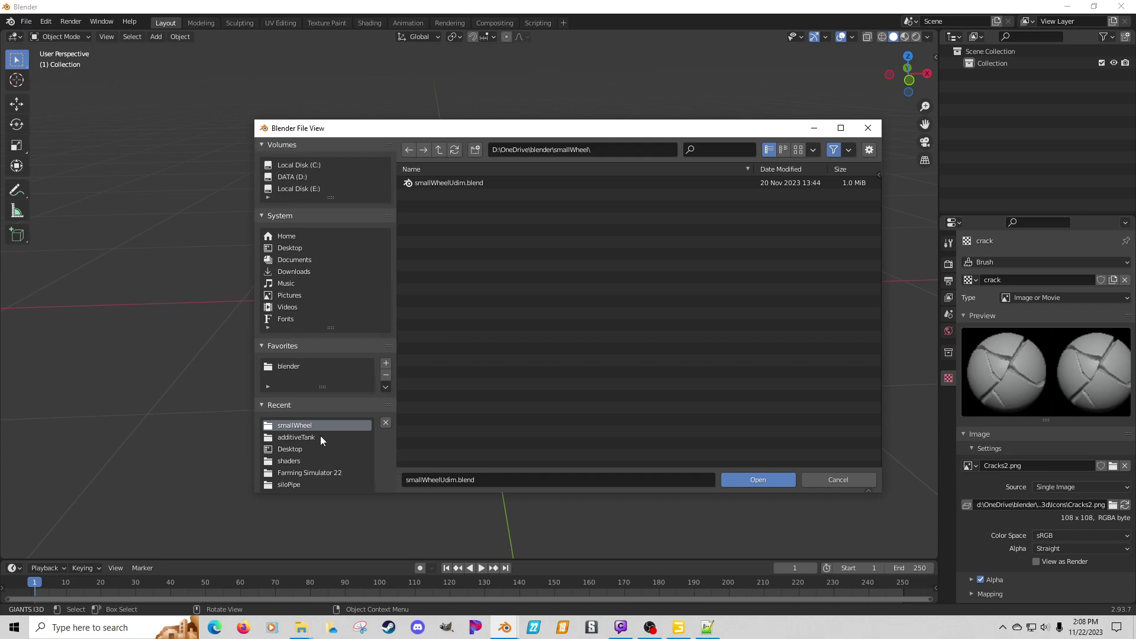
left_click(292, 371)
scroll(485, 236, "down", 4)
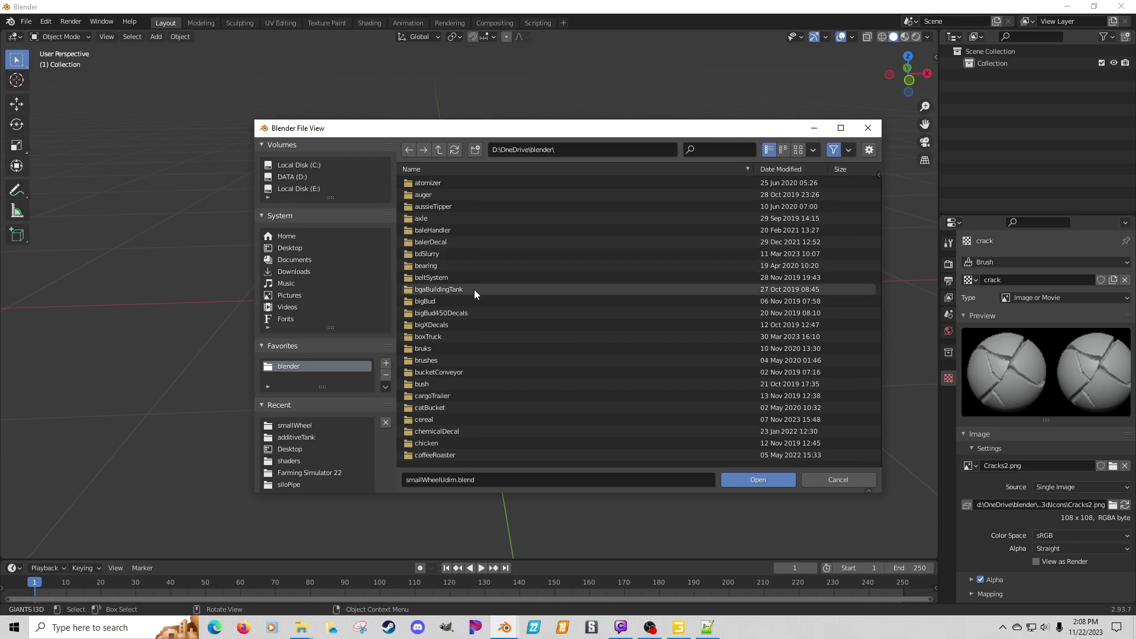
scroll(460, 375, "down", 6)
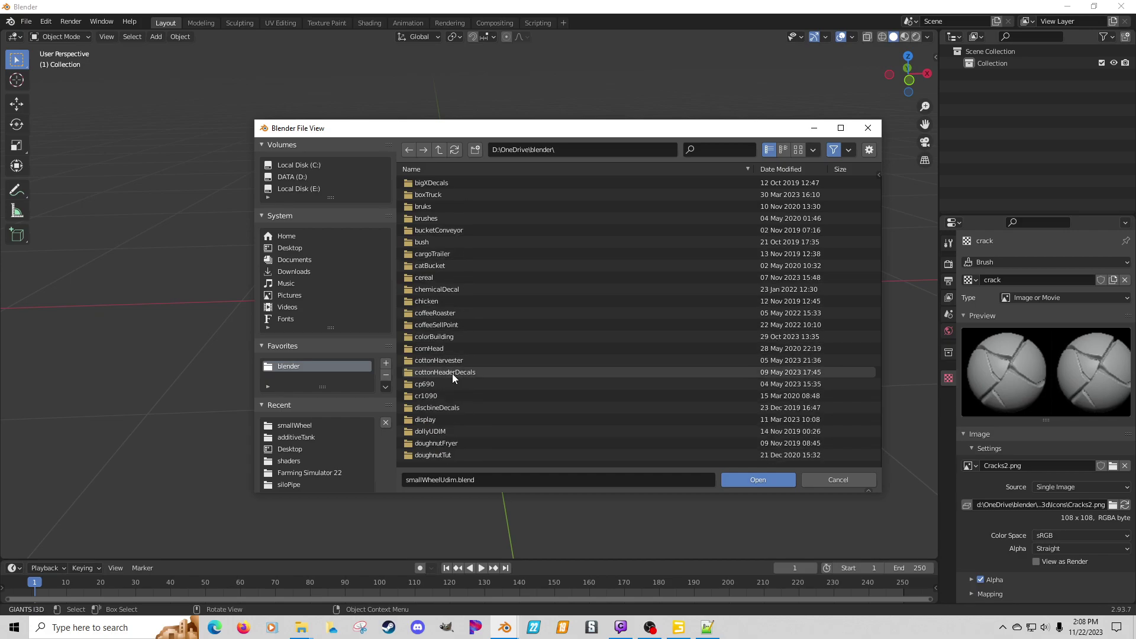
double_click(449, 373)
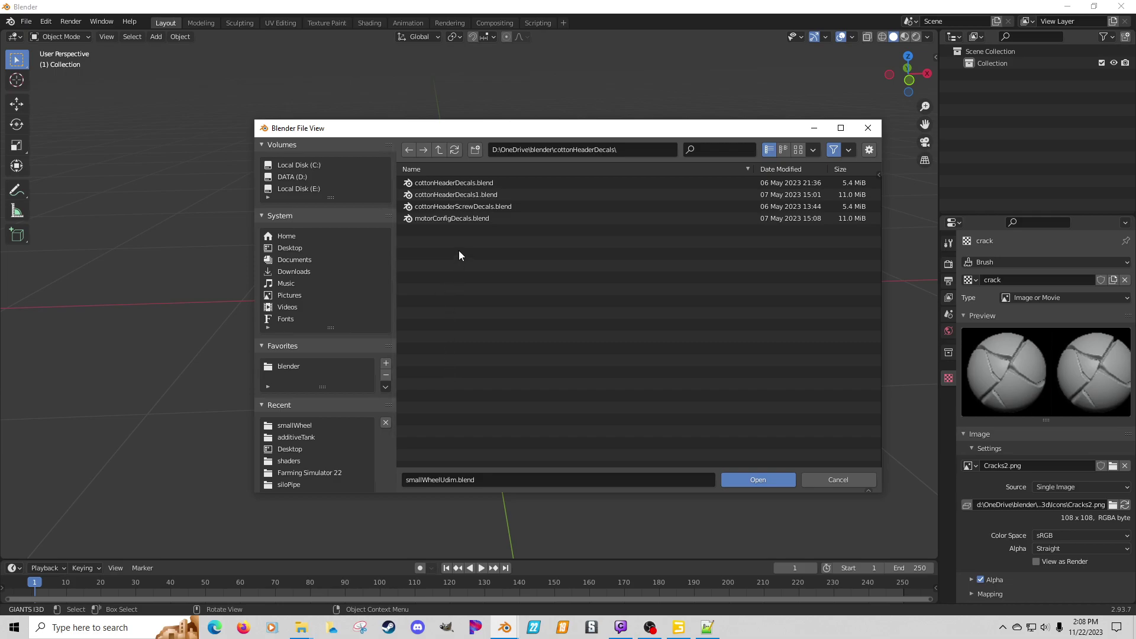
Step: Go back to the blender folder and open headerDecals.blend from the cottonHarvester folder
left_click(440, 151)
scroll(457, 417, "down", 4)
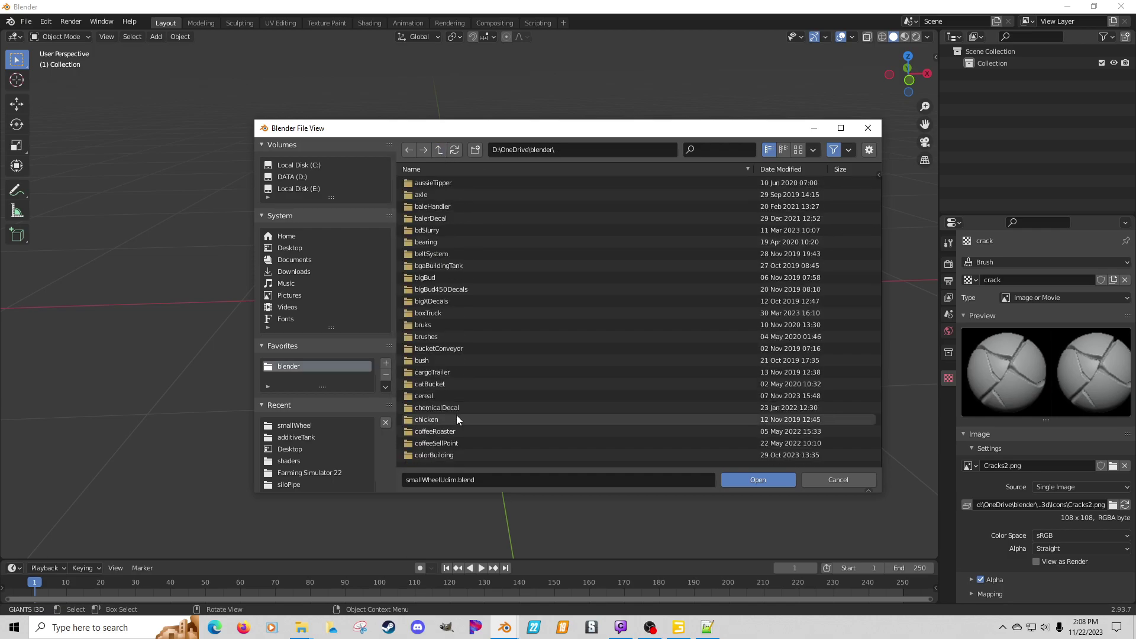
scroll(466, 416, "down", 2)
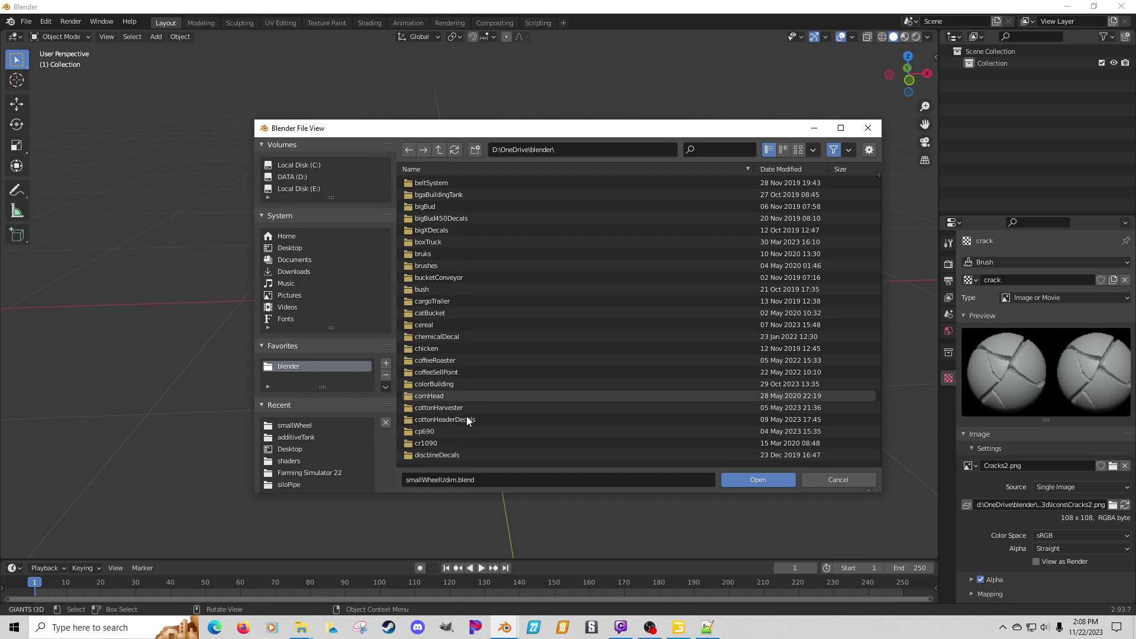
left_click(457, 409)
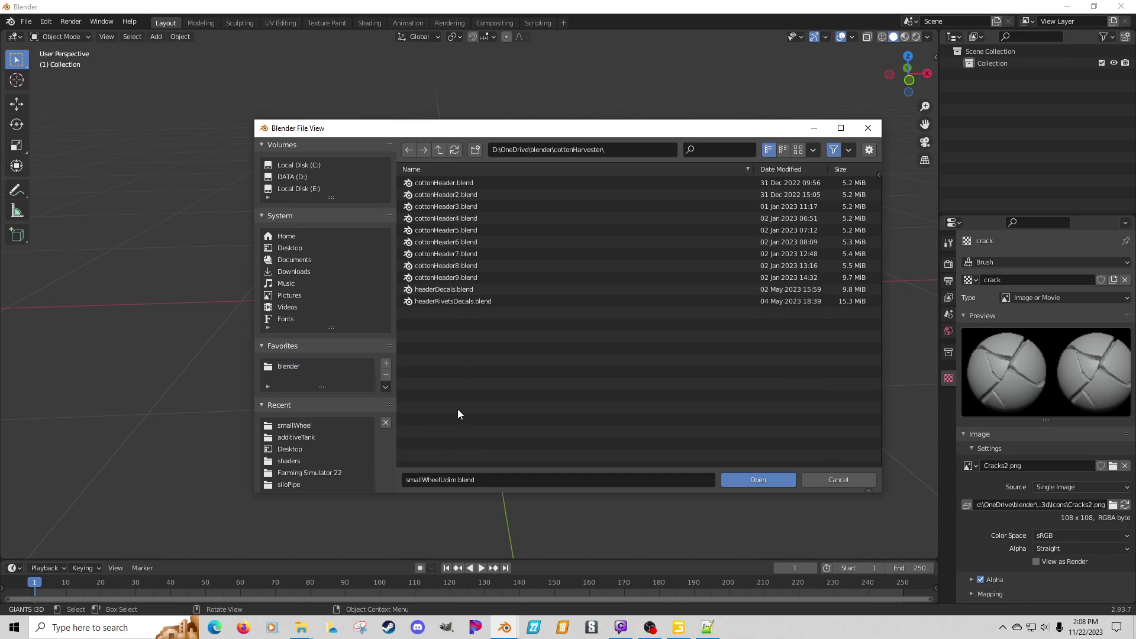
double_click(442, 289)
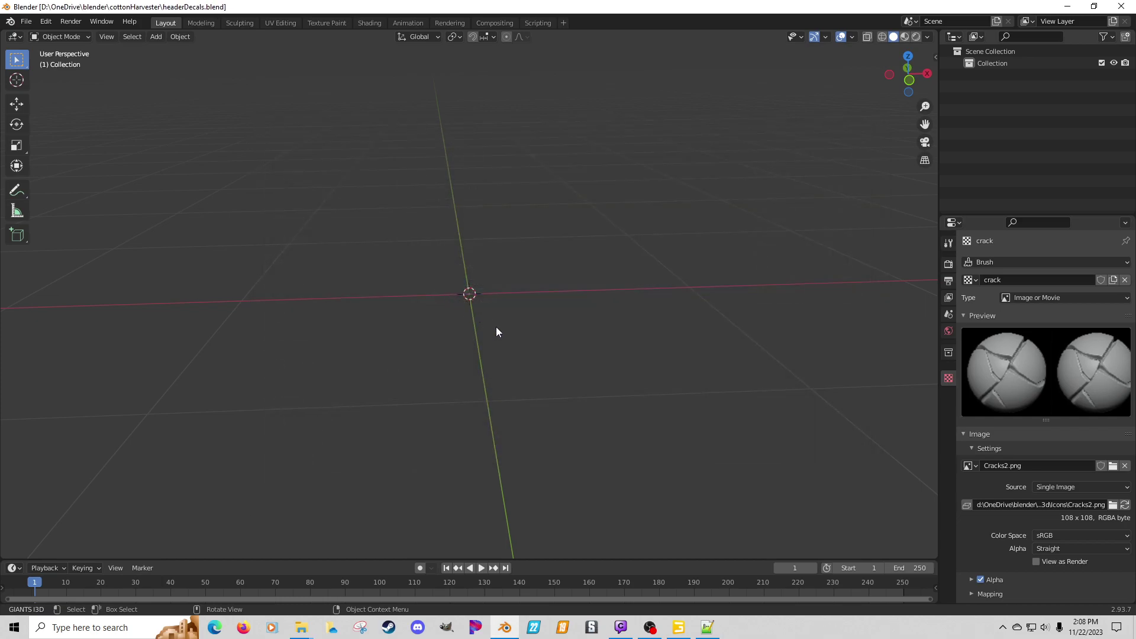
Step: Examine the header model in the viewport, then close Blender
scroll(497, 328, "down", 8)
middle_click_drag(510, 335, 541, 293)
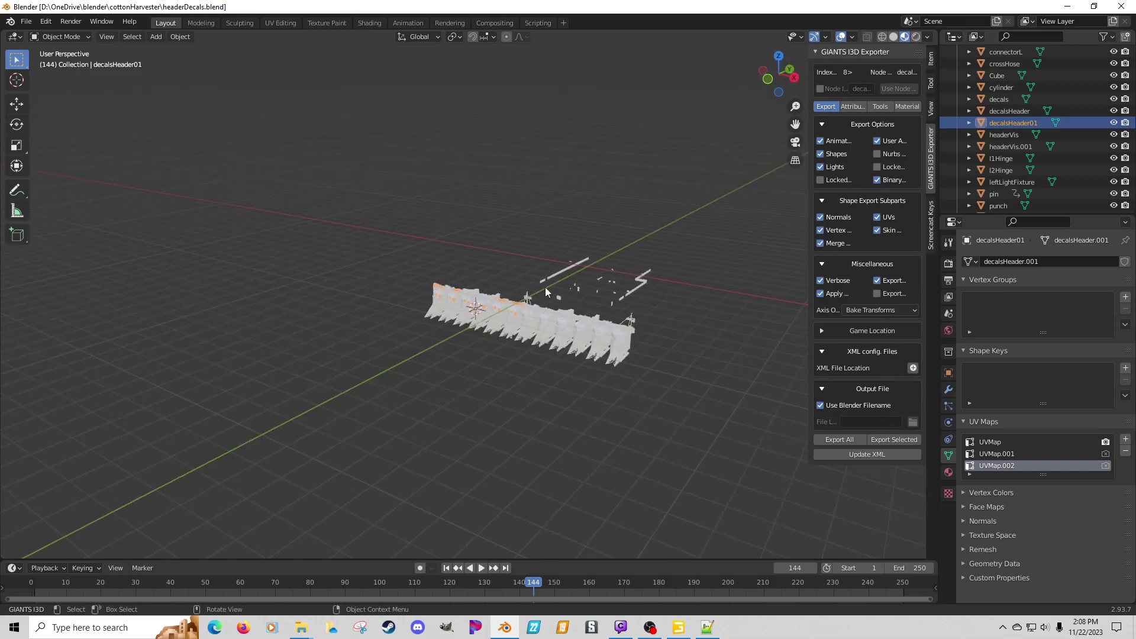
left_click(1121, 6)
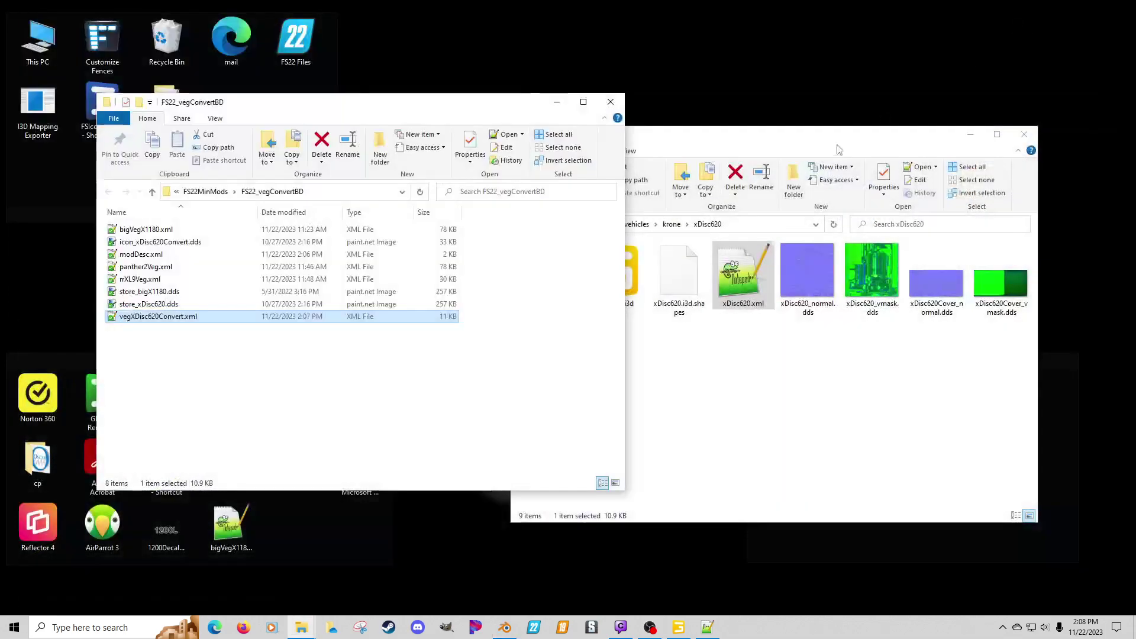
Step: Open store_xDisc620.dds from the game's xDisc620 folder in paint.net
left_click(699, 151)
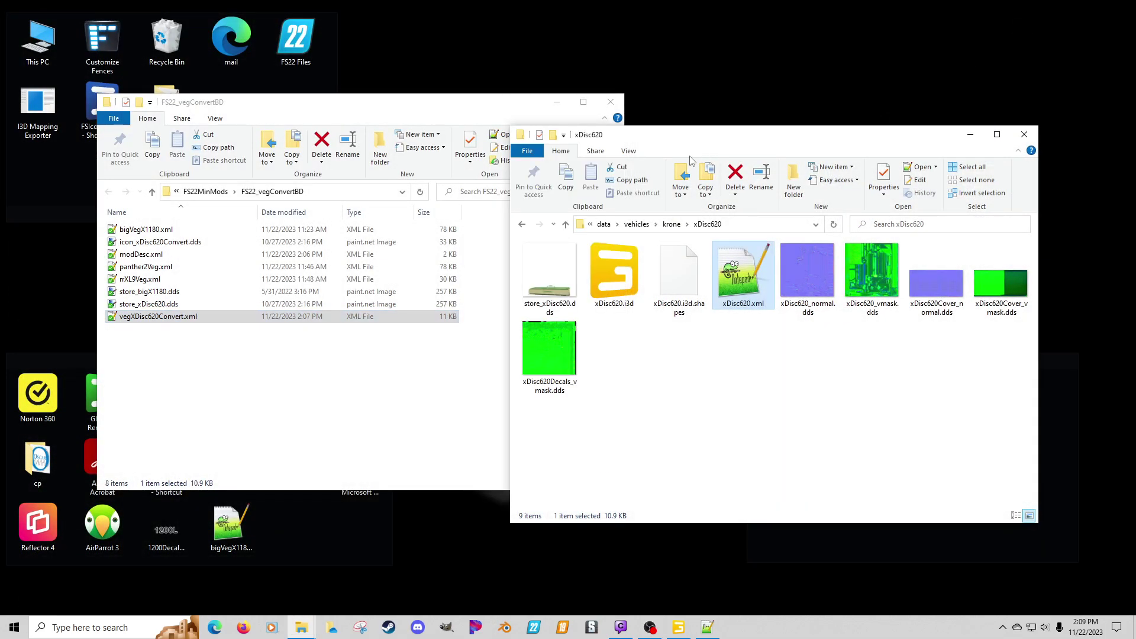
left_click(523, 308)
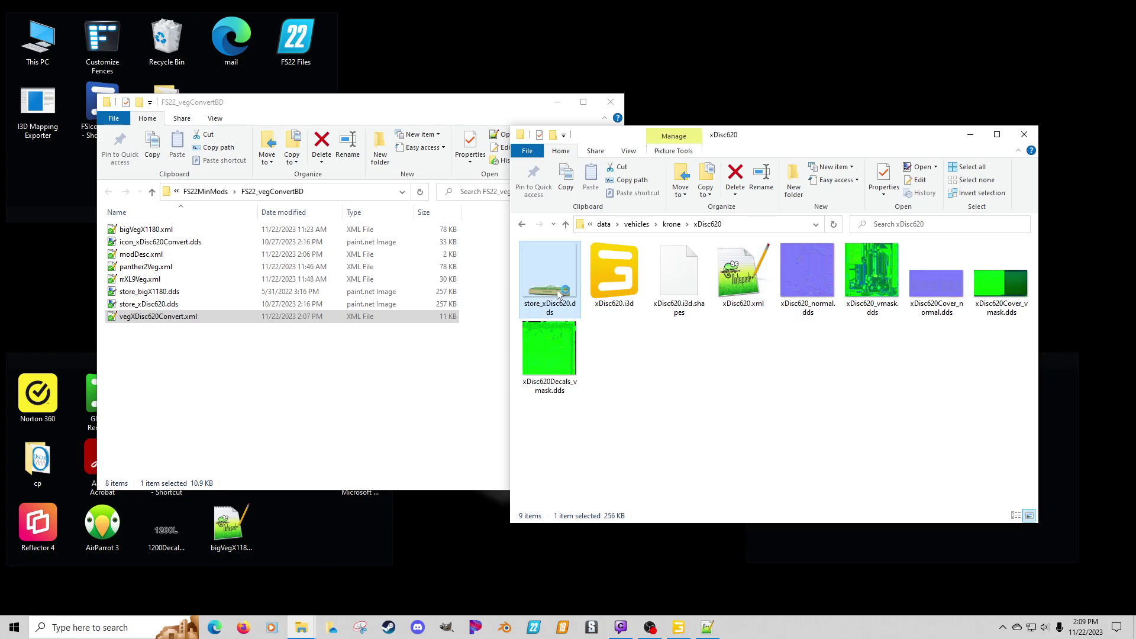
double_click(524, 313)
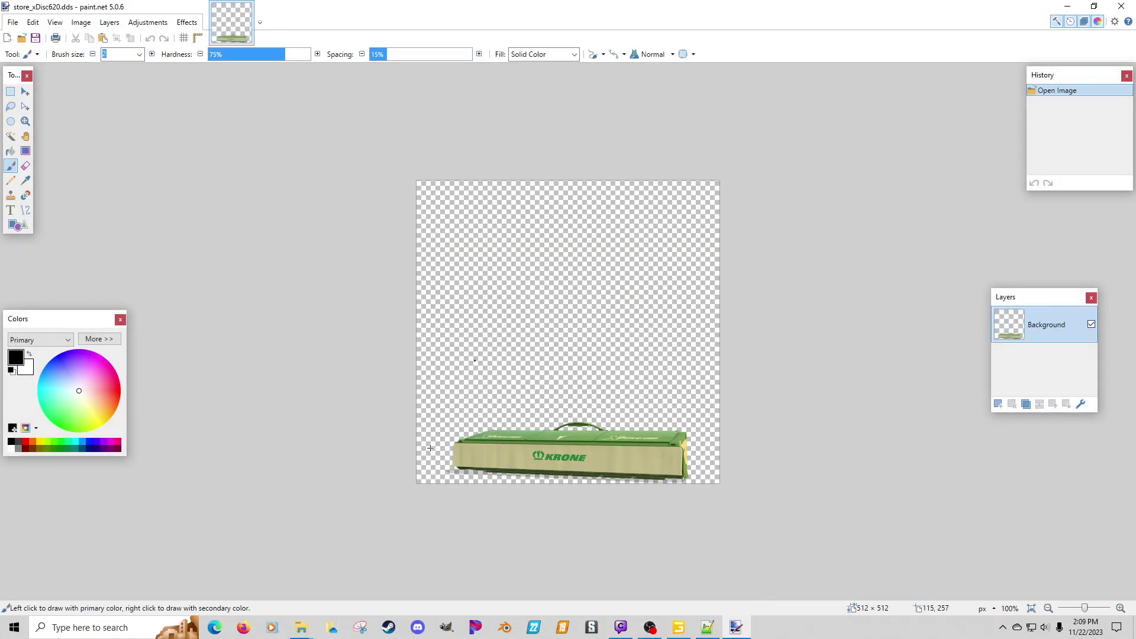
Step: Open the blender folder in OneDrive, search it for "cotton" and look through the results for header files
left_click(331, 628)
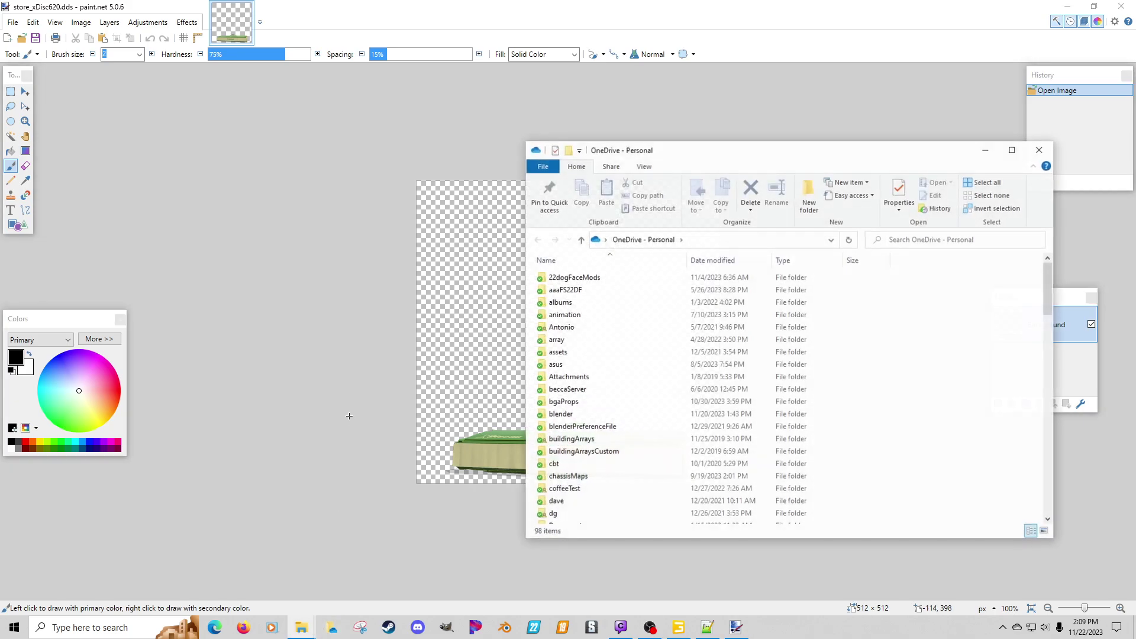
scroll(564, 355, "down", 2)
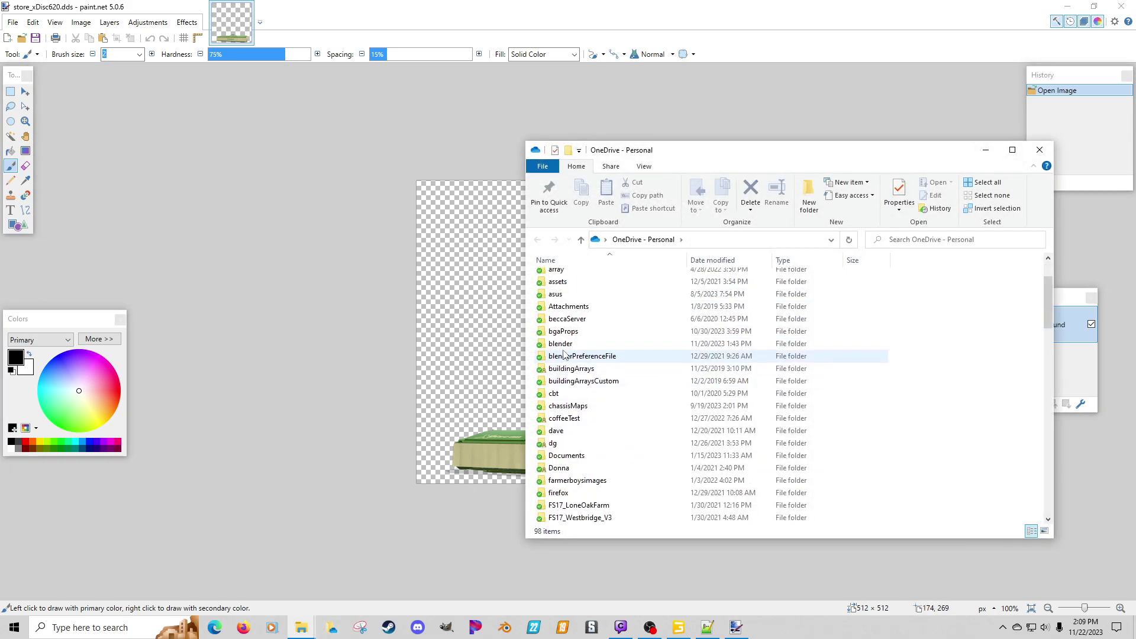
double_click(564, 344)
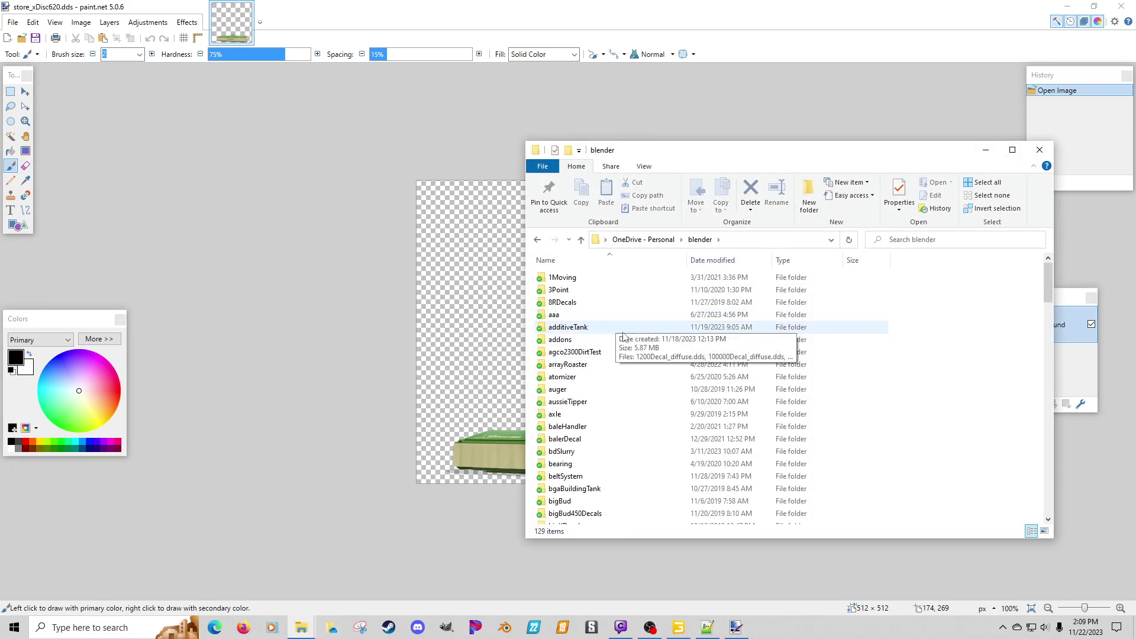
key("ctrl+e")
type("cotton")
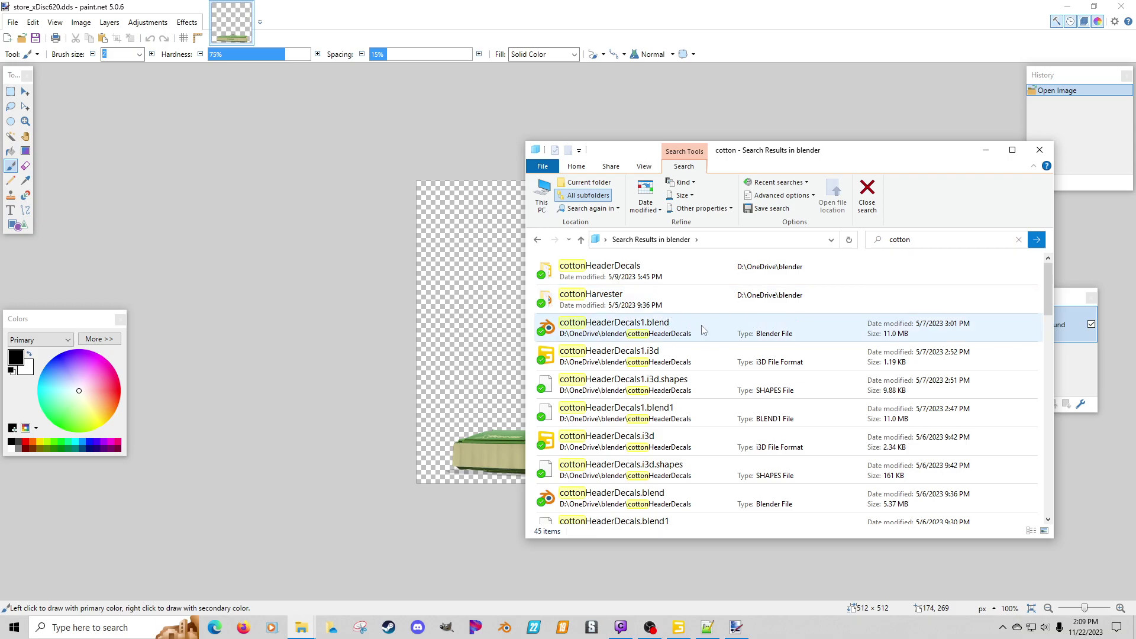
scroll(756, 391, "down", 7)
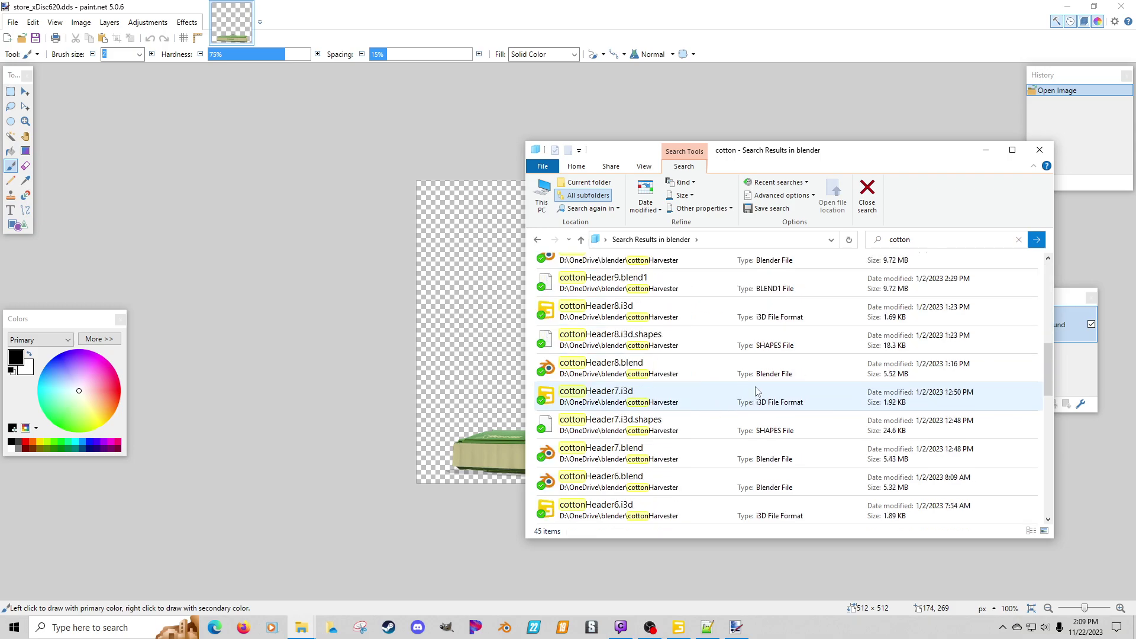
scroll(756, 391, "down", 5)
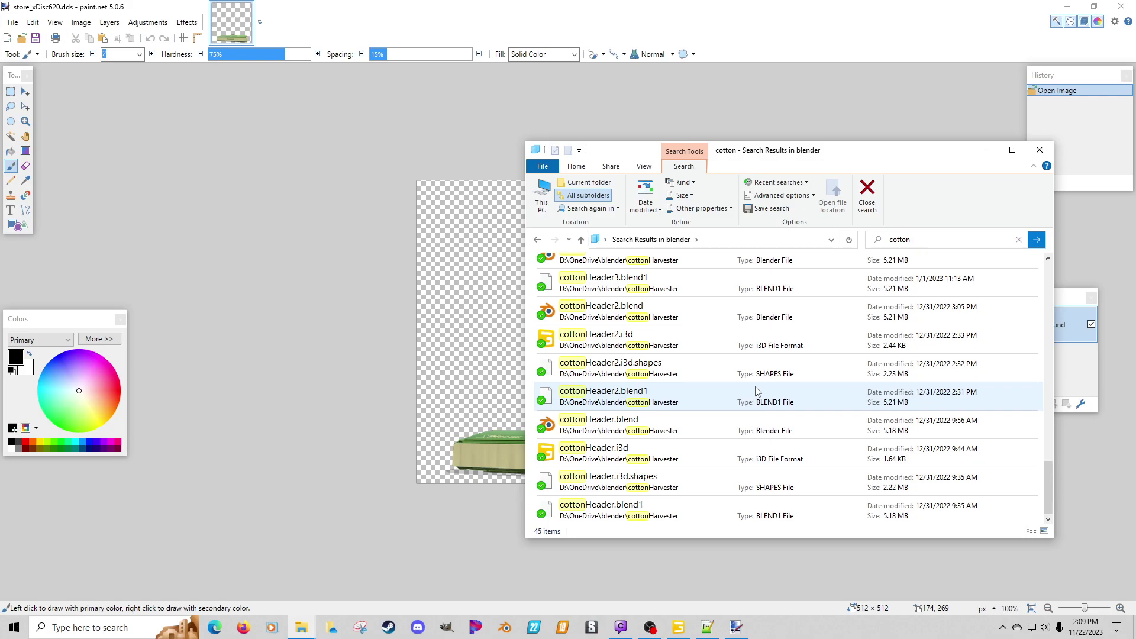
scroll(755, 390, "up", 12)
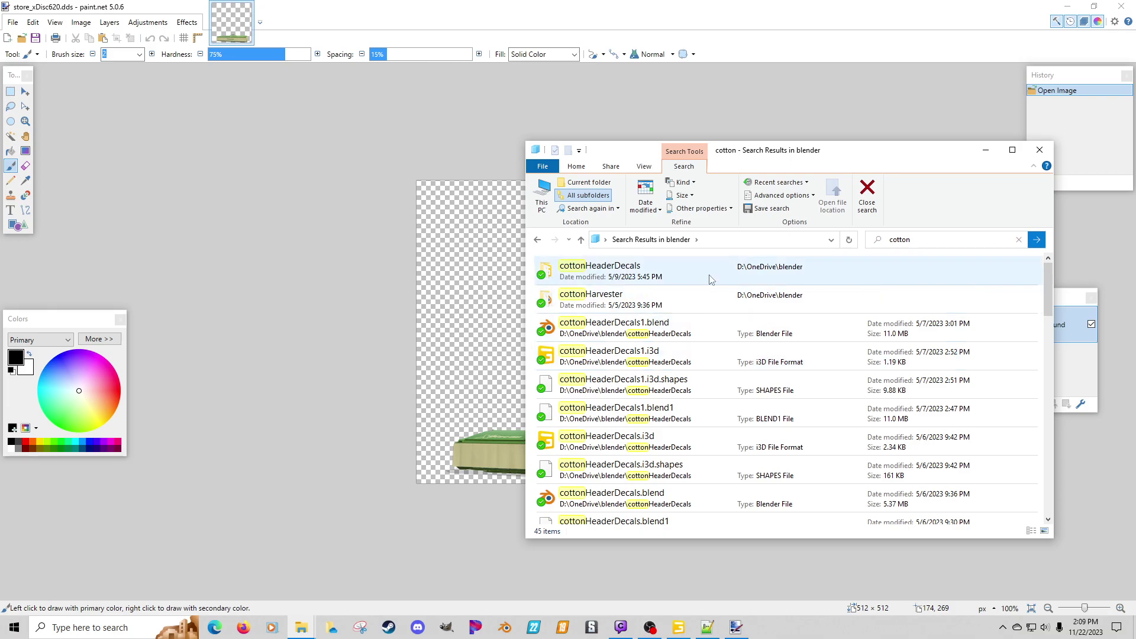
Step: Search the blender folder for "disc" instead, then return to the full folder listing
left_click(537, 239)
left_click(939, 242)
type("disc")
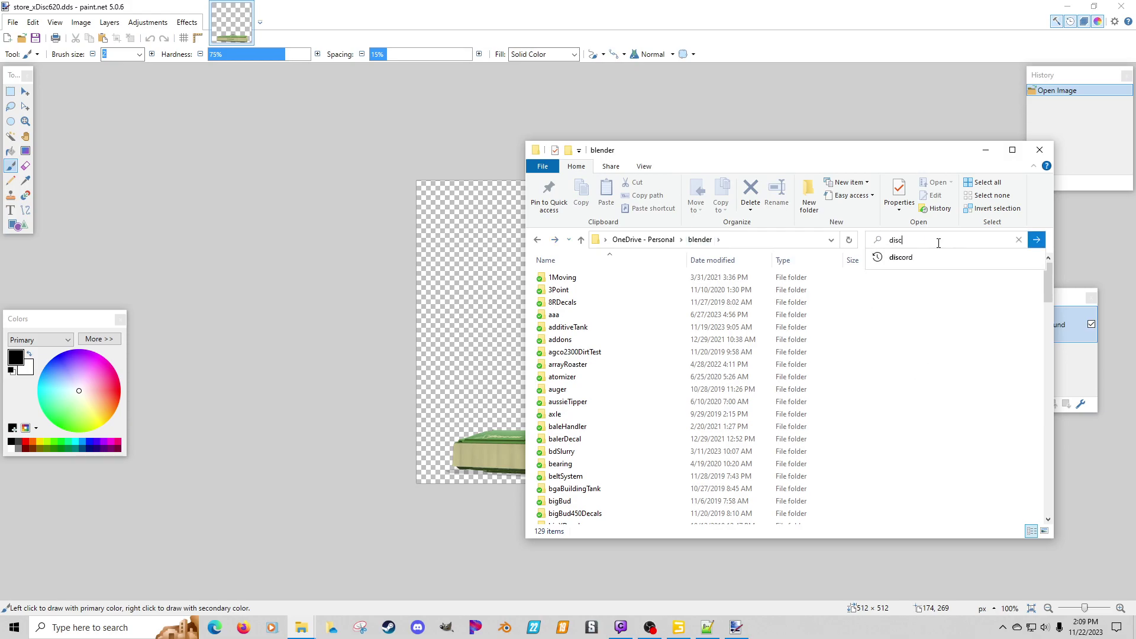
key("Return")
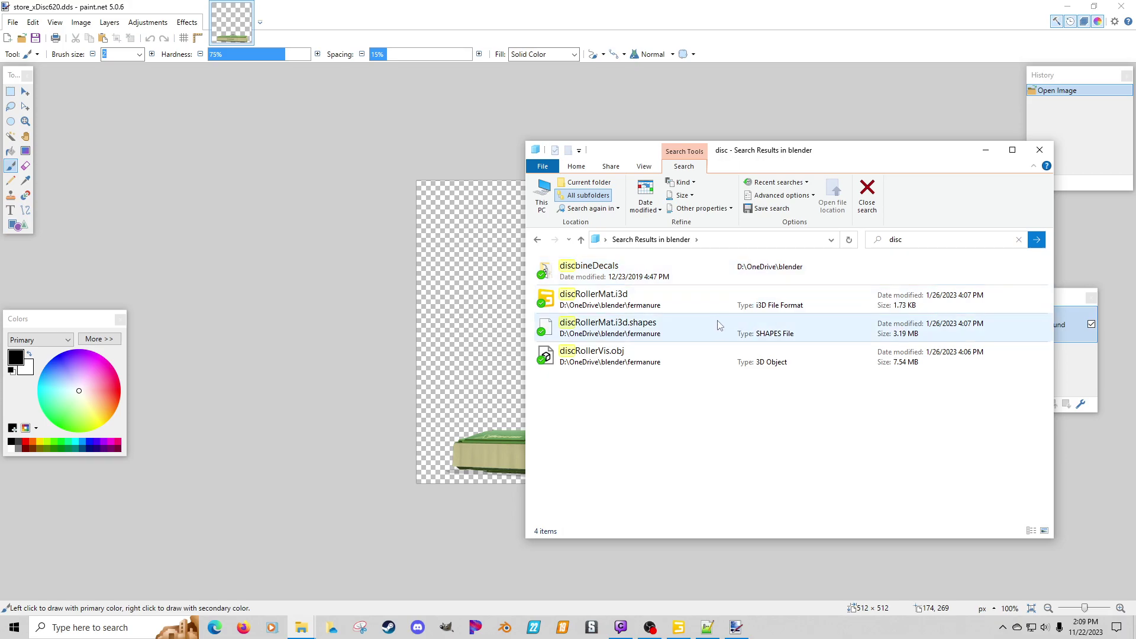
left_click(538, 240)
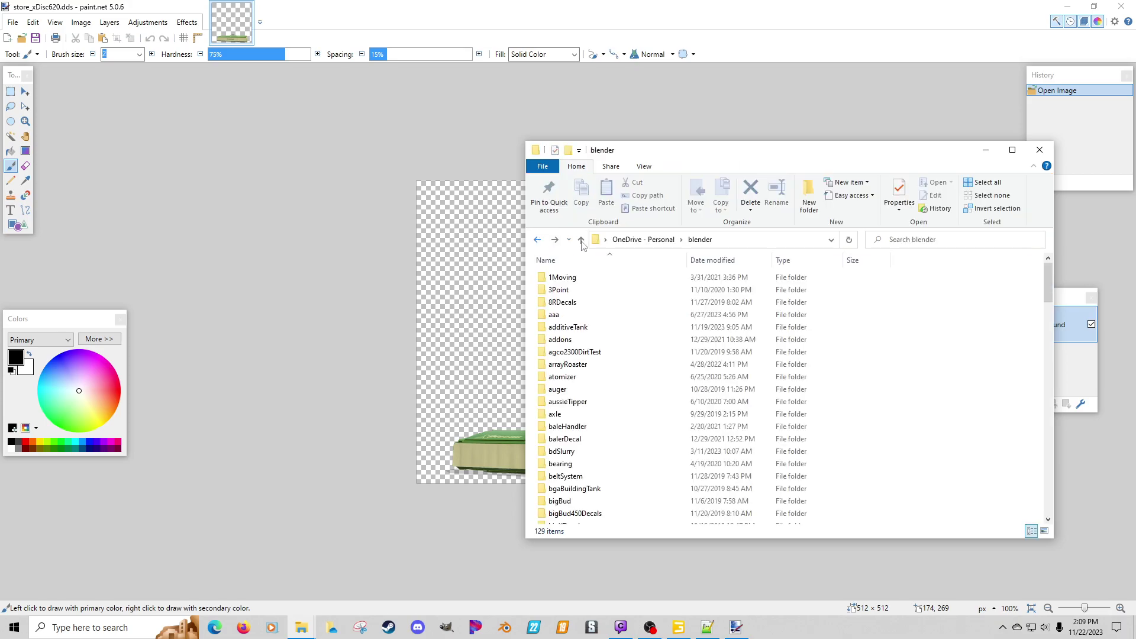
Step: Open xDisc620Convert.i3d from OneDrive's FS22_BigFlatsTexas\FS22_cottonPoplarForageXDiscConvertBD folder in GIANTS Editor 9.0.6
middle_click(311, 632)
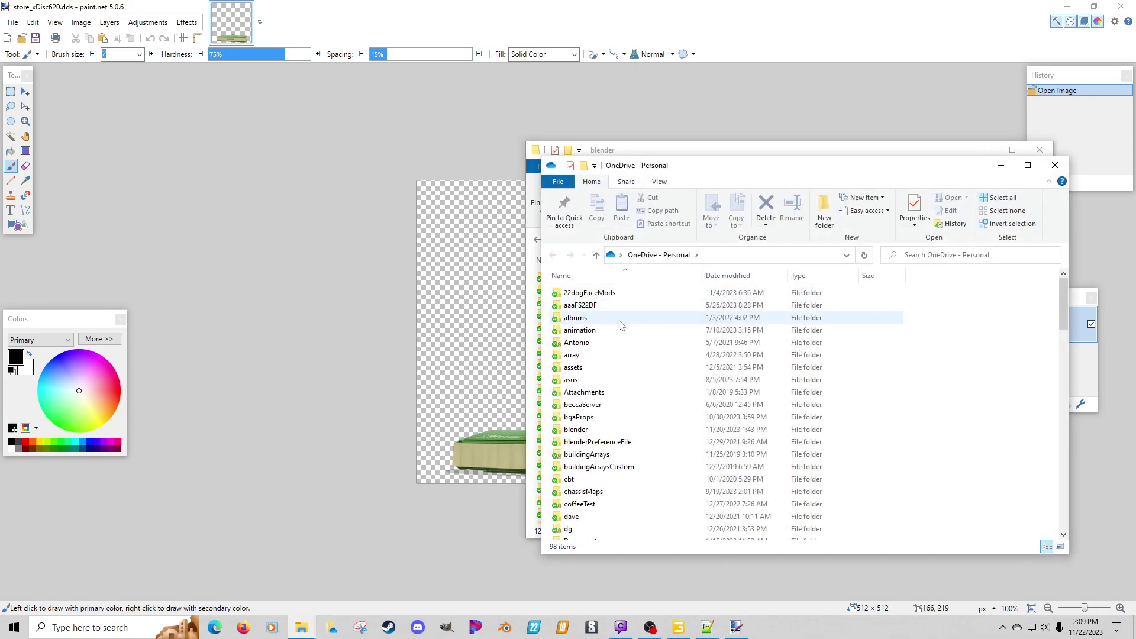
scroll(608, 371, "down", 7)
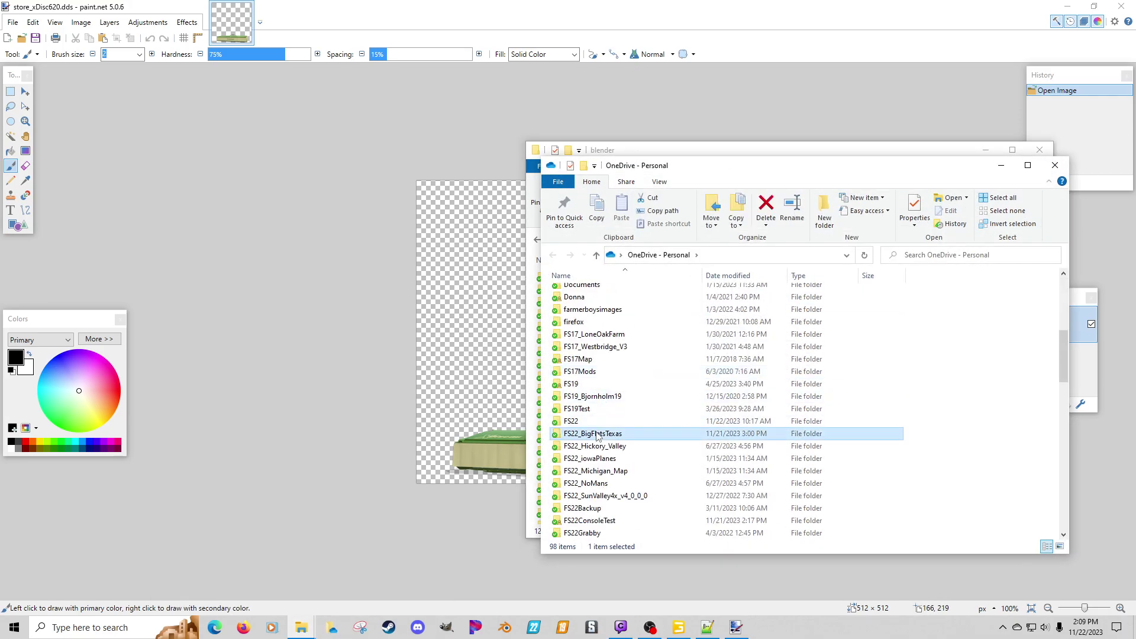
double_click(599, 433)
double_click(603, 301)
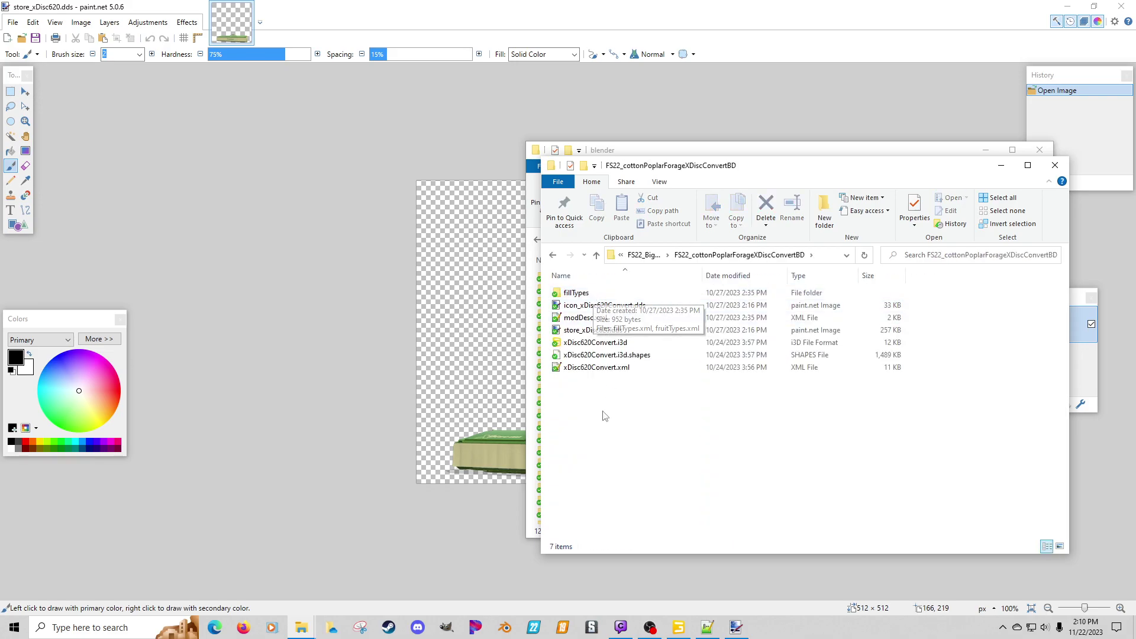
double_click(586, 344)
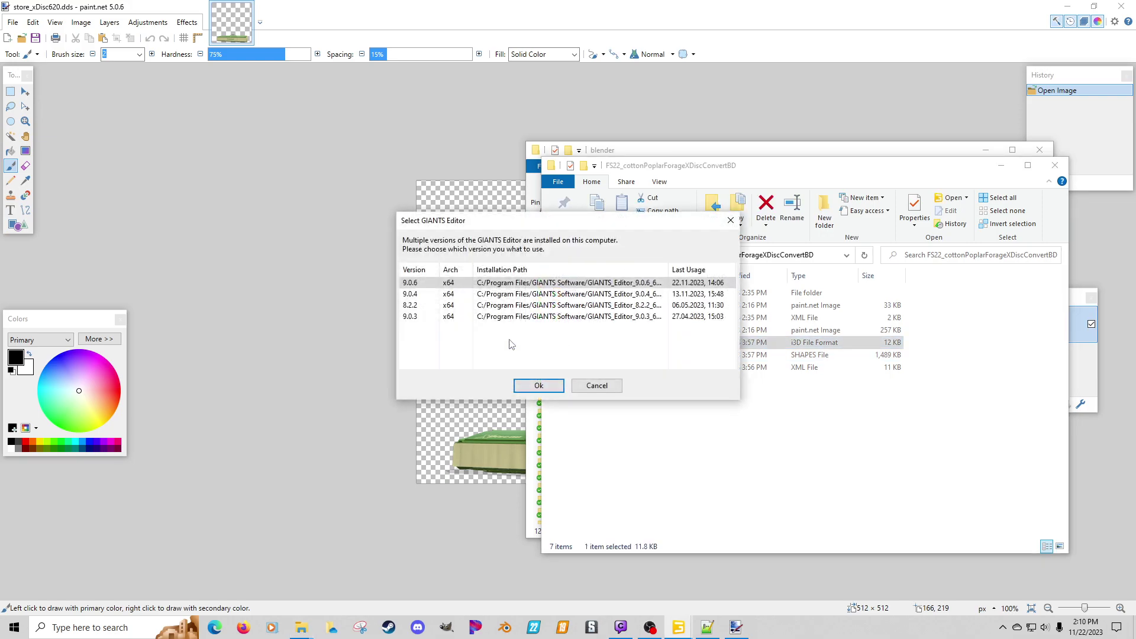
key("Escape")
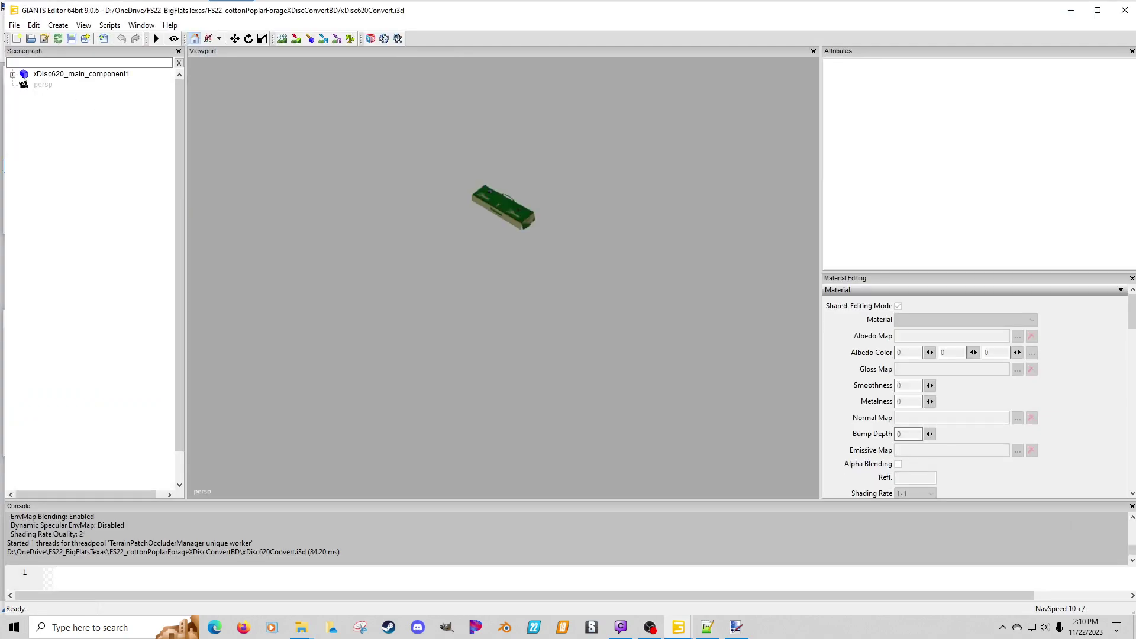
Step: Expand the header's visuals group in the scenegraph, inspect cottonDecal and poplarDecal, and minimize the editor
left_click(13, 75)
left_click(25, 85)
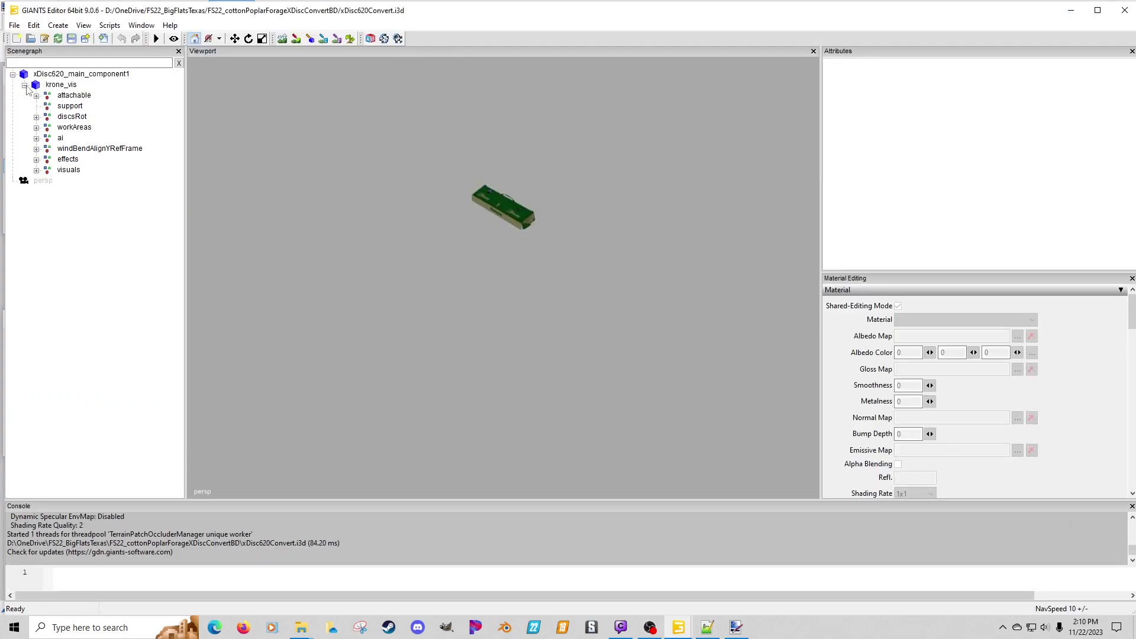
left_click(65, 171)
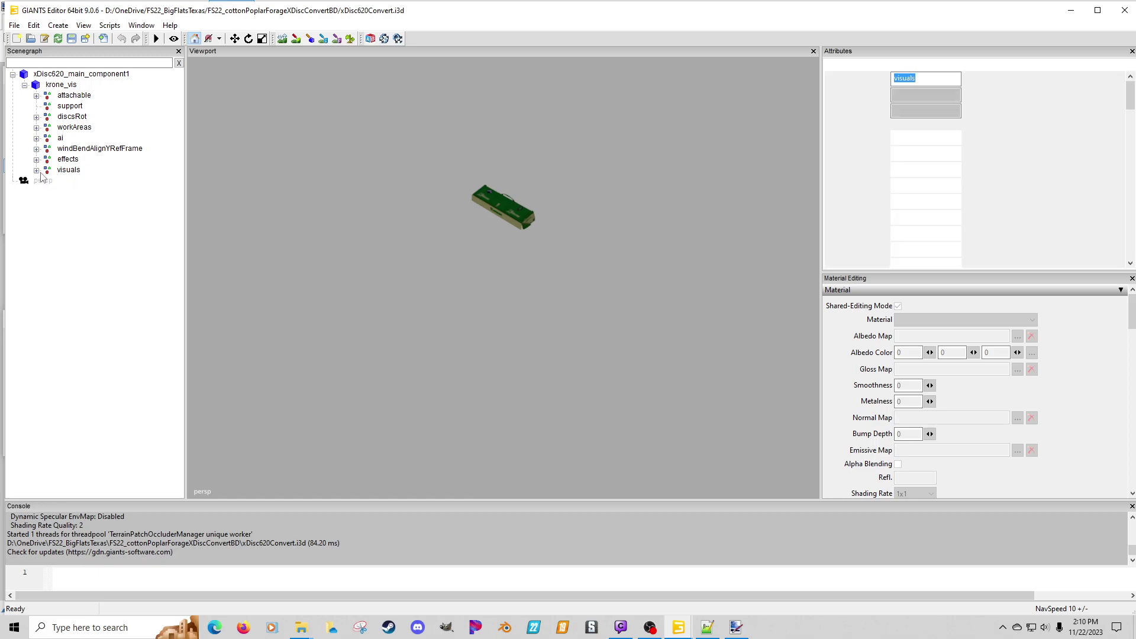
left_click(36, 171)
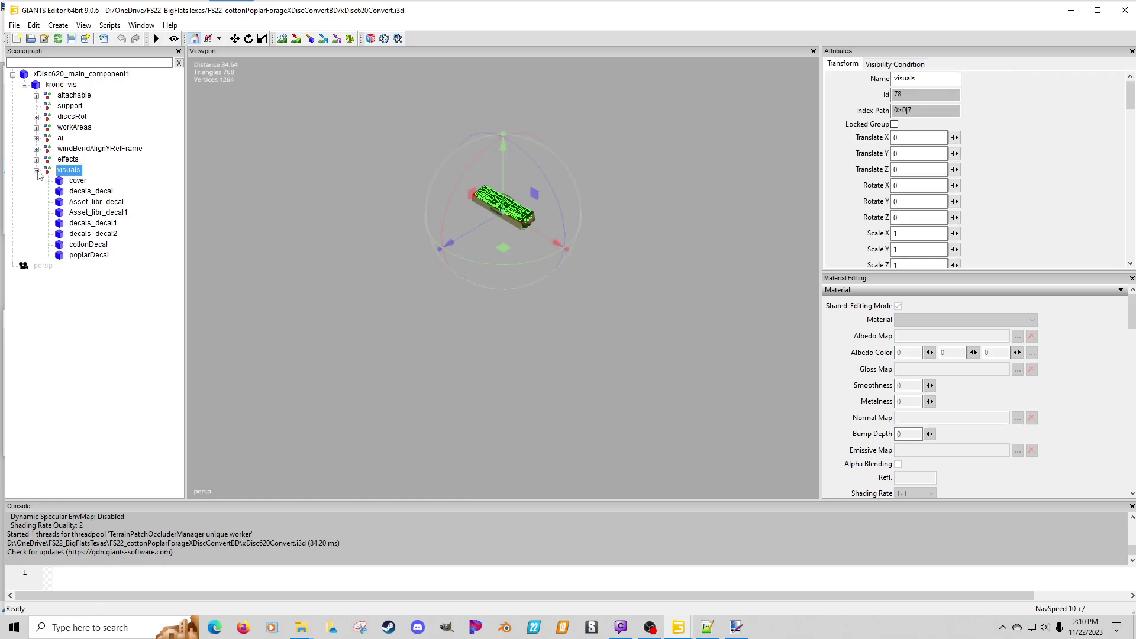
left_click(98, 245)
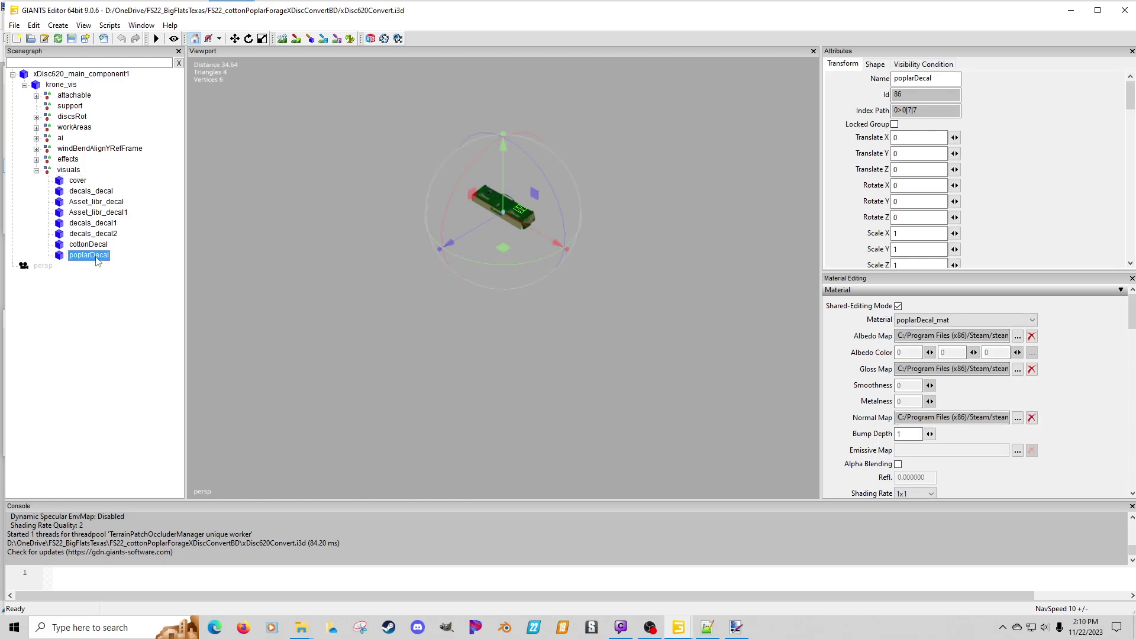
left_click(94, 246)
left_click(93, 256)
left_click(1070, 12)
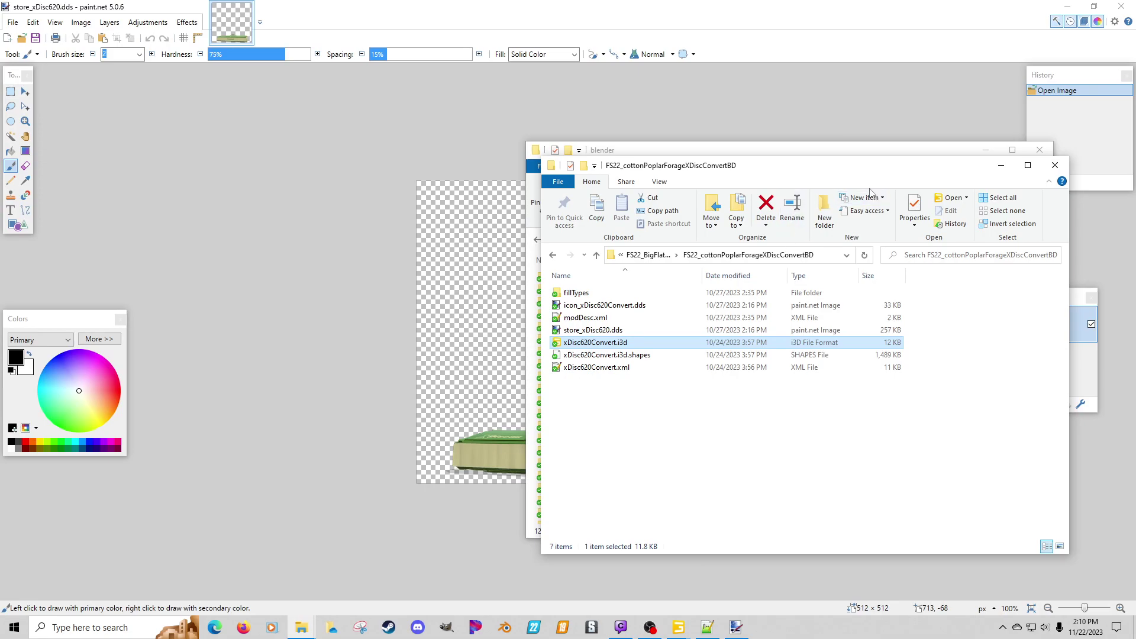
Step: Search the blender folder for "poplar" and look through the poplarPotatoDecal folder and the other decal files found
left_click(831, 153)
left_click(947, 237)
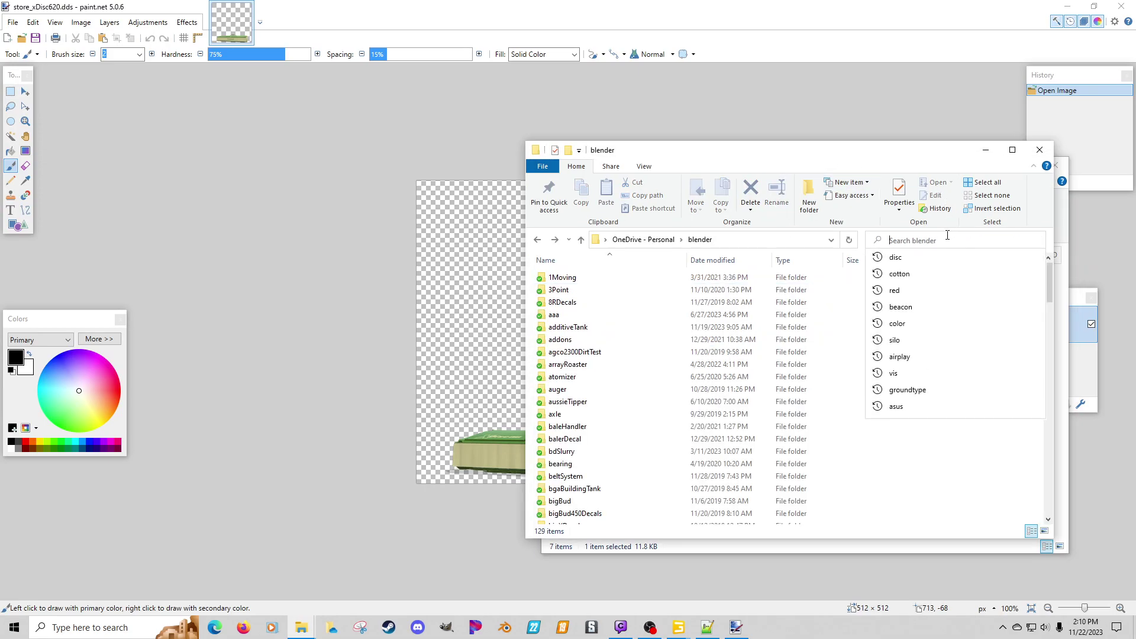
type("poplar")
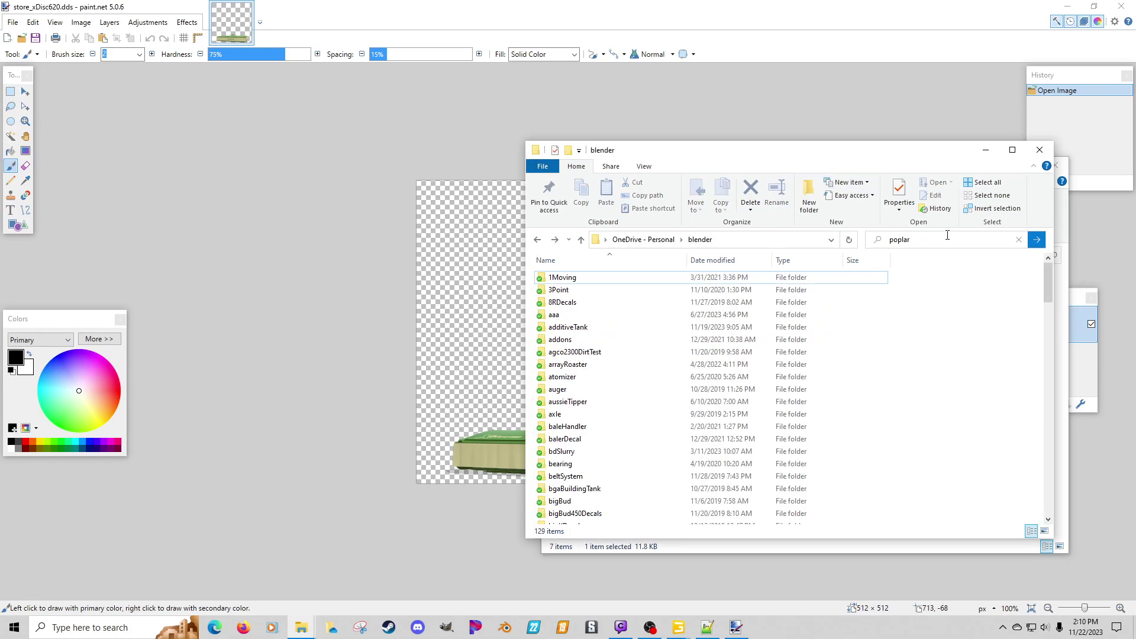
key("Return")
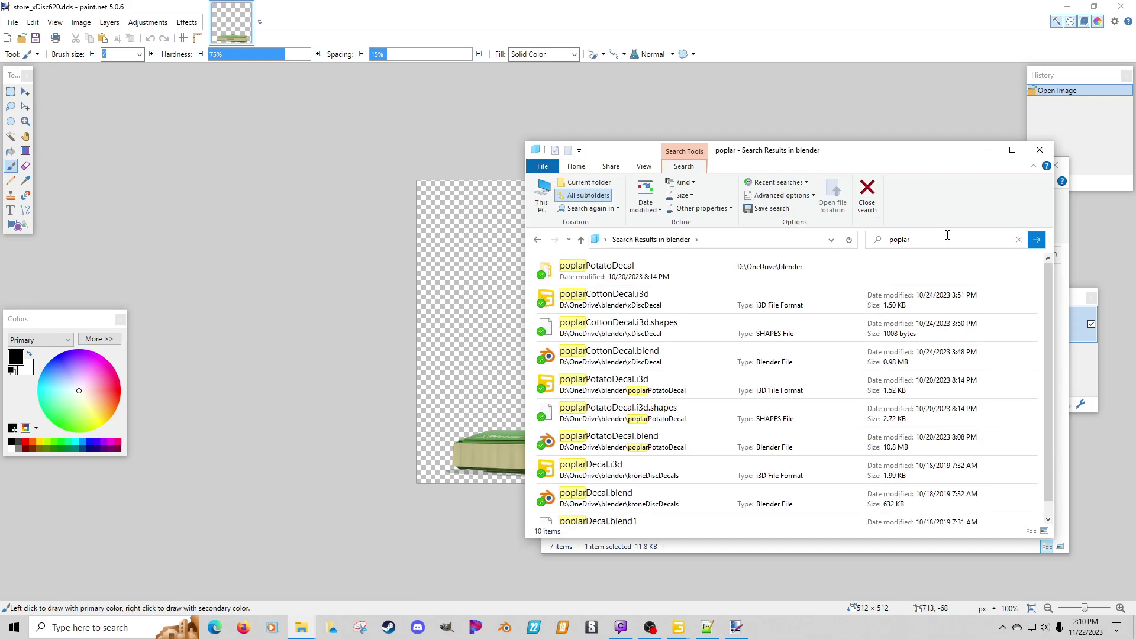
left_click(644, 277)
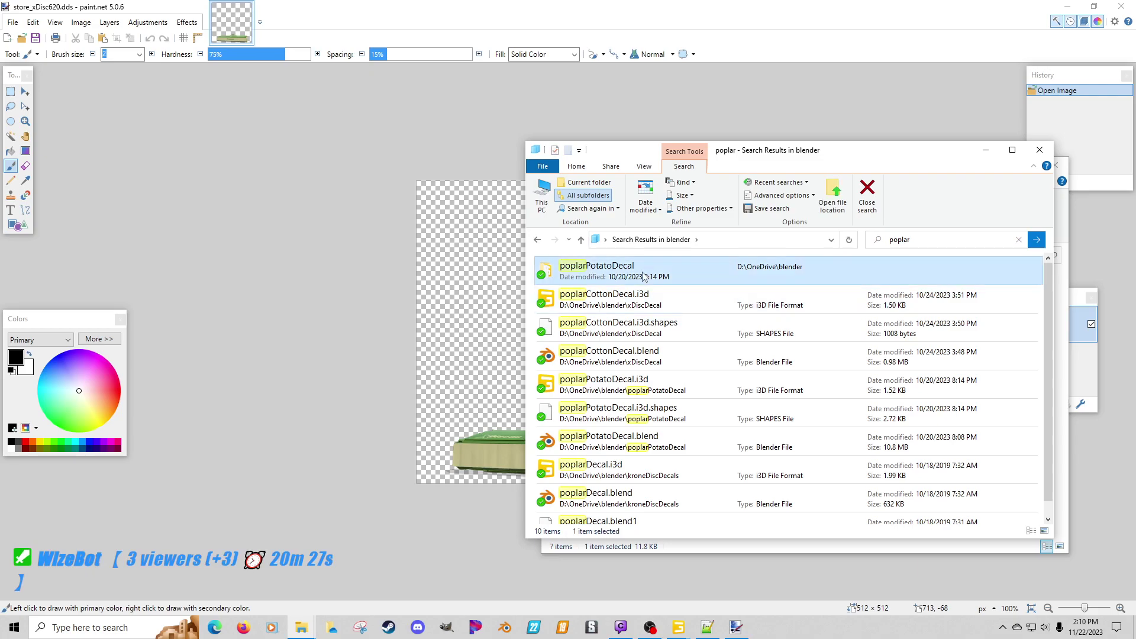
double_click(643, 277)
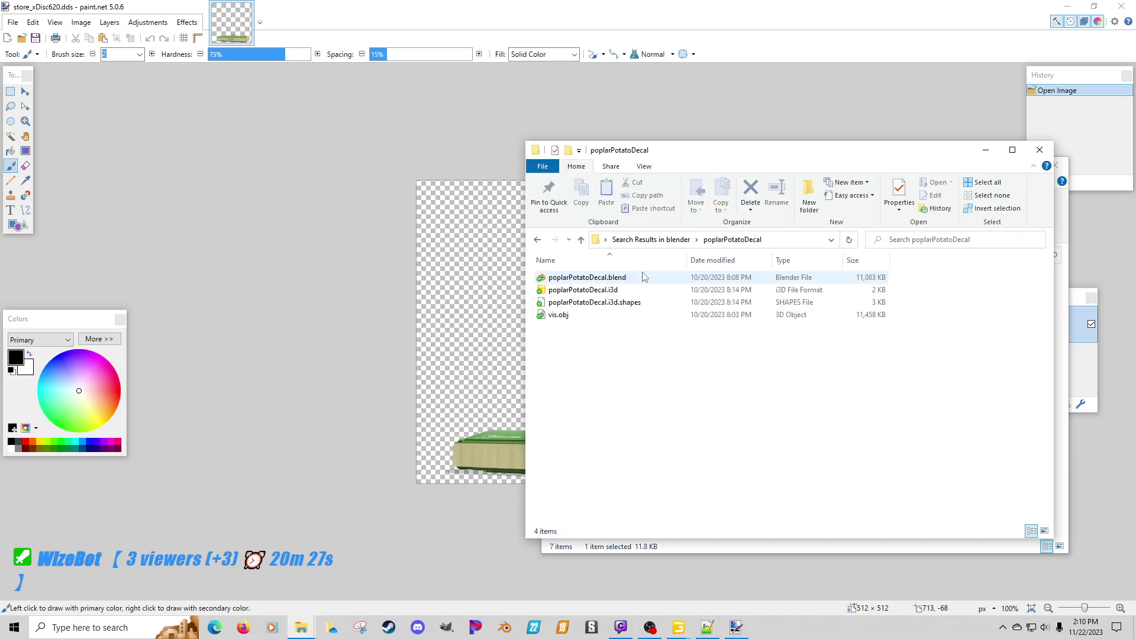
key("alt+Left")
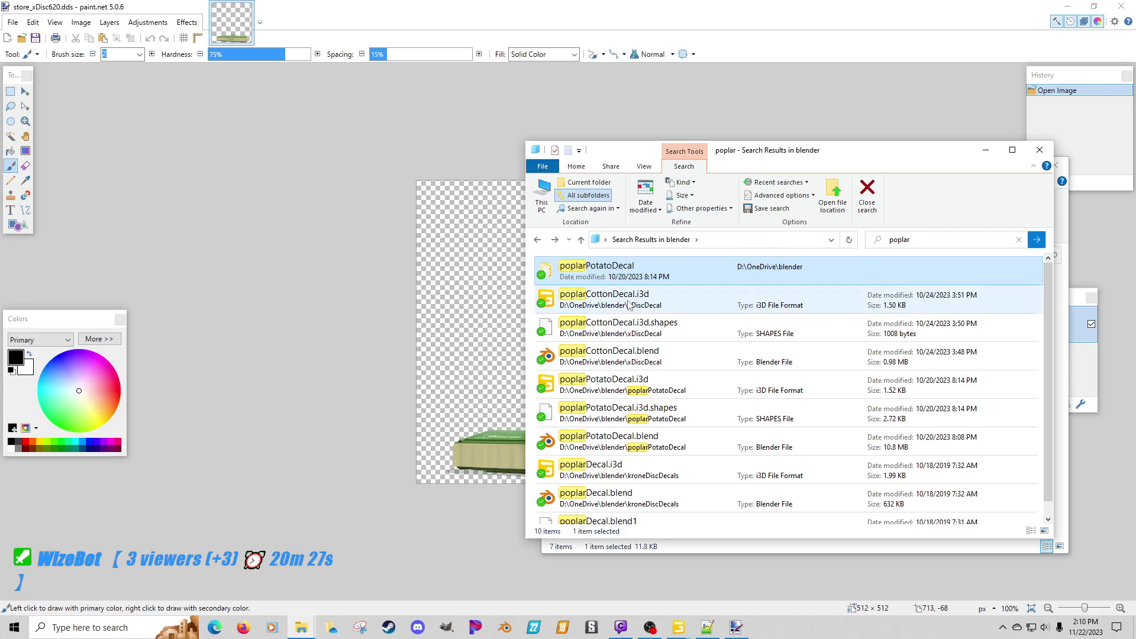
double_click(629, 306)
left_click(611, 386)
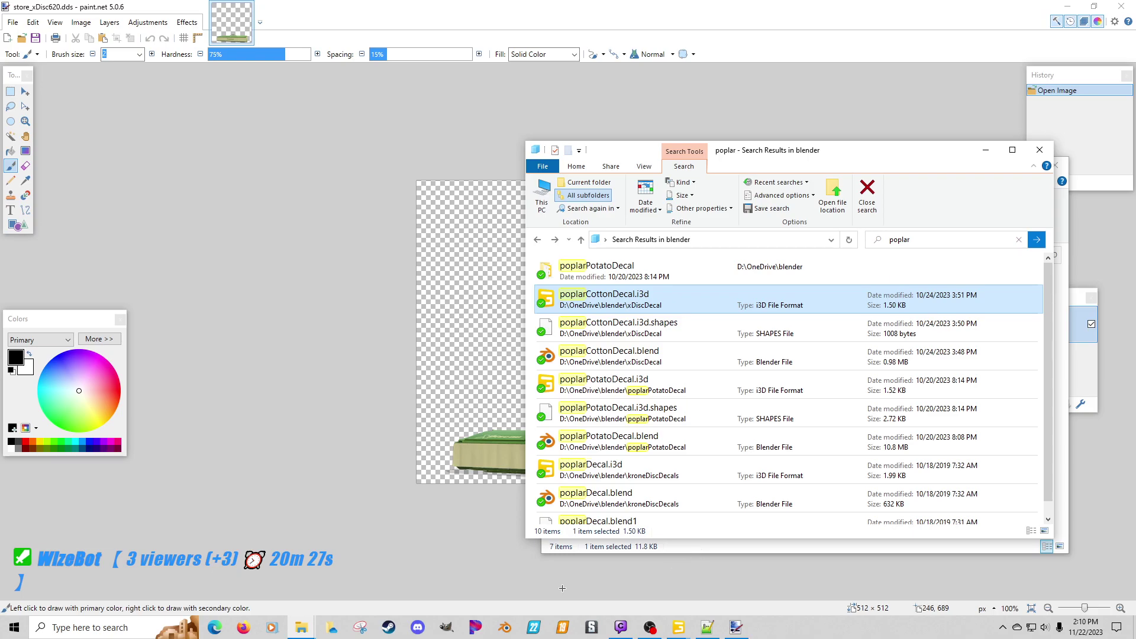
Step: Launch Blender, open poplarCottonDecal.blend from the xDiscDecal folder and look at its decal planes
left_click(504, 628)
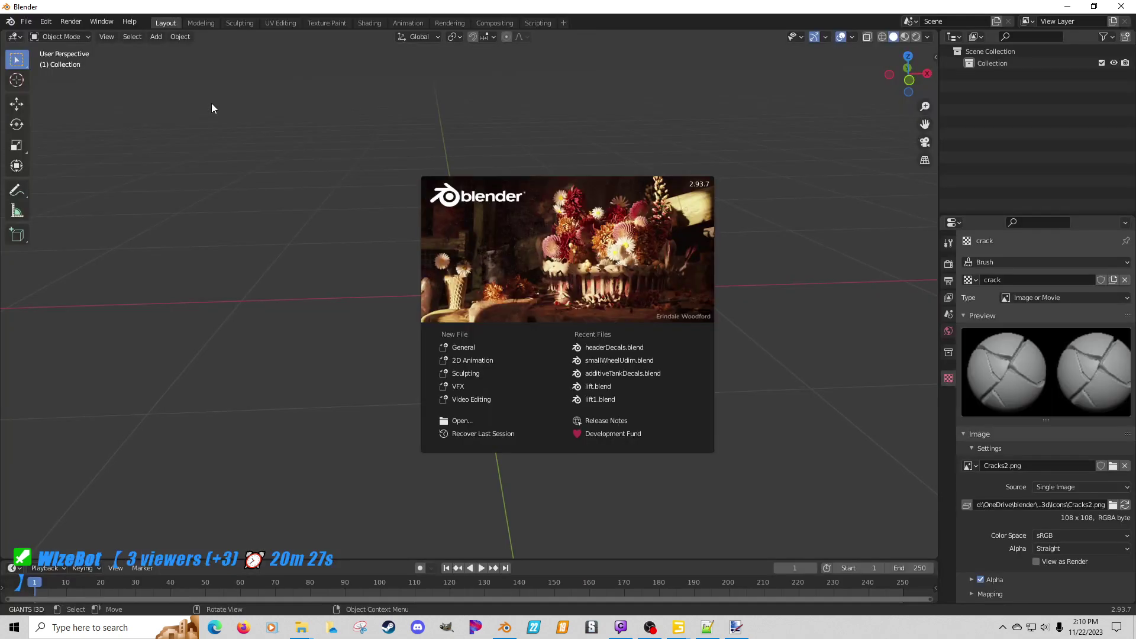
left_click(23, 22)
left_click(25, 23)
left_click(41, 43)
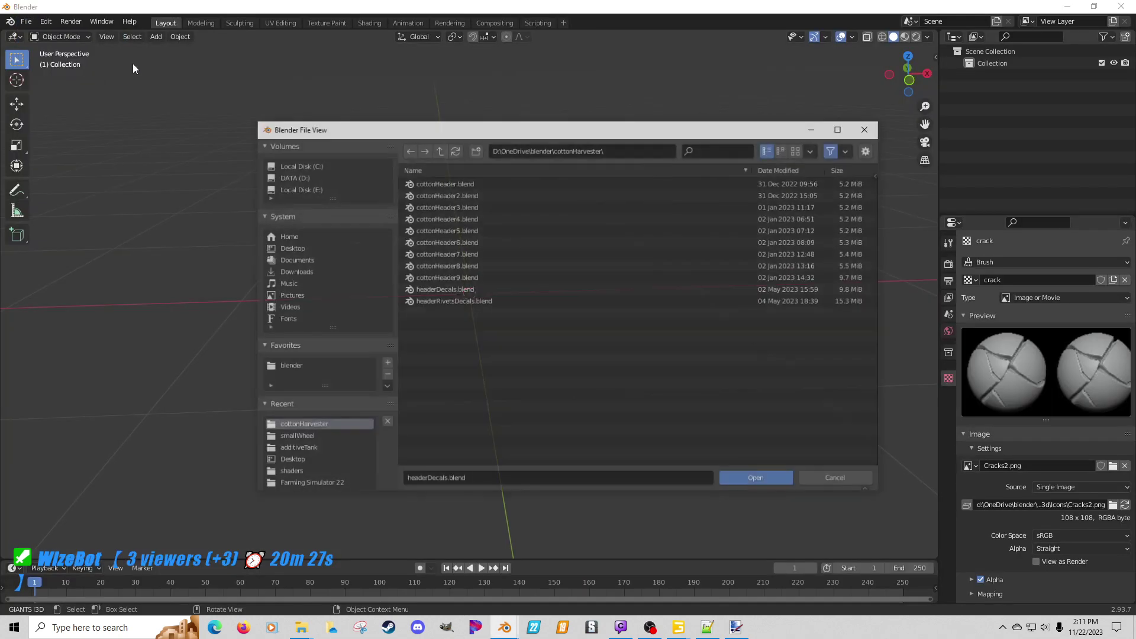
left_click(289, 366)
scroll(492, 368, "down", 8)
scroll(492, 368, "down", 15)
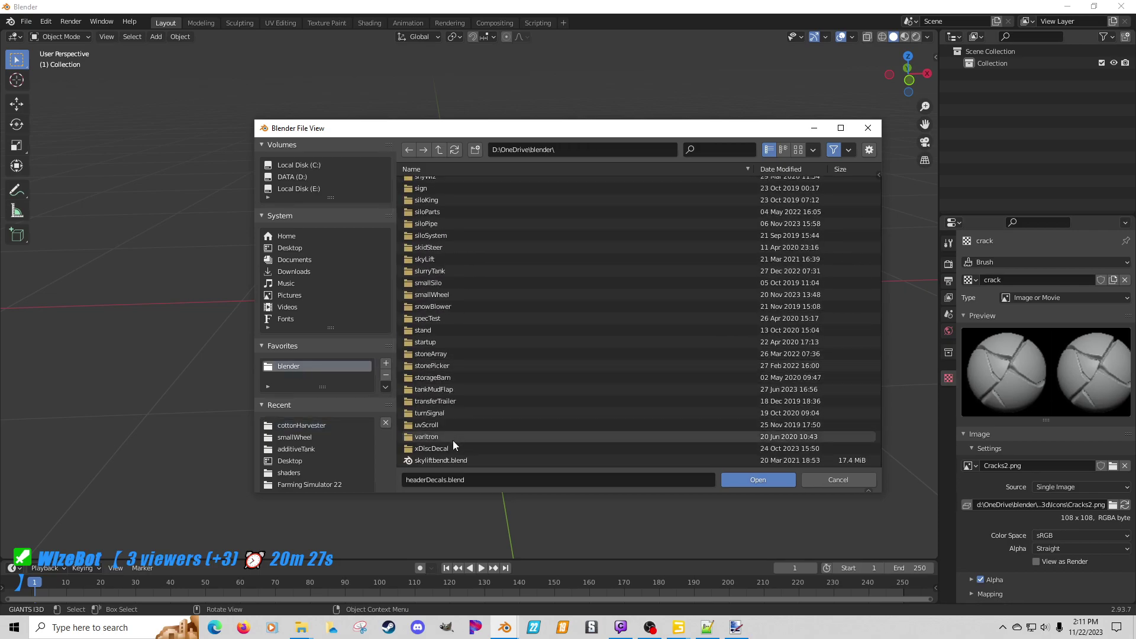
double_click(452, 448)
double_click(450, 180)
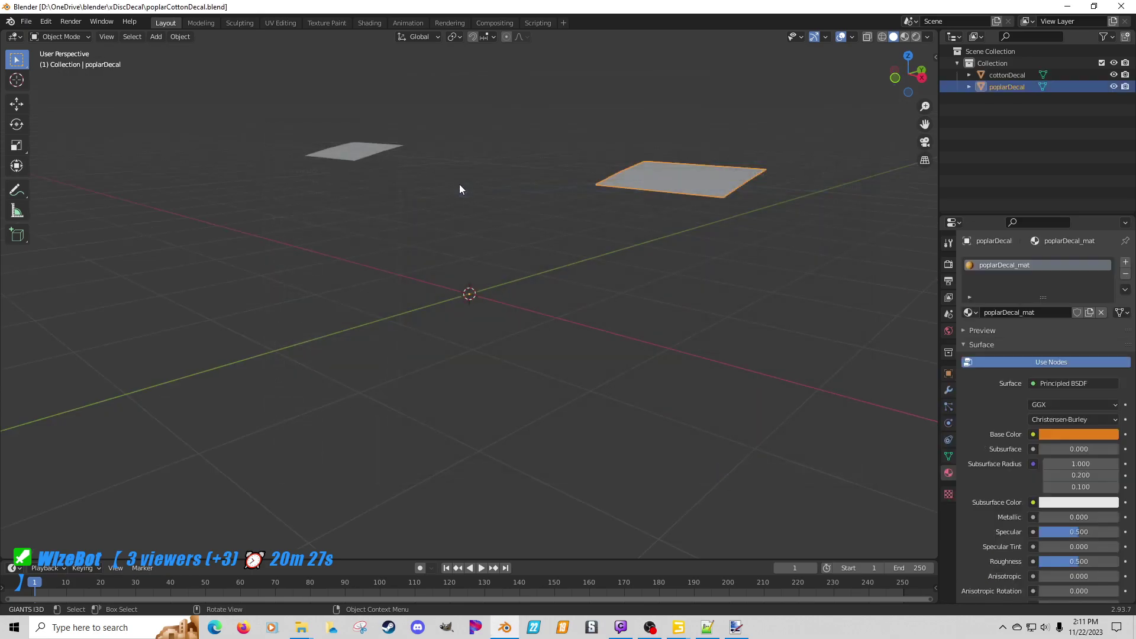
middle_click_drag(531, 289, 521, 327)
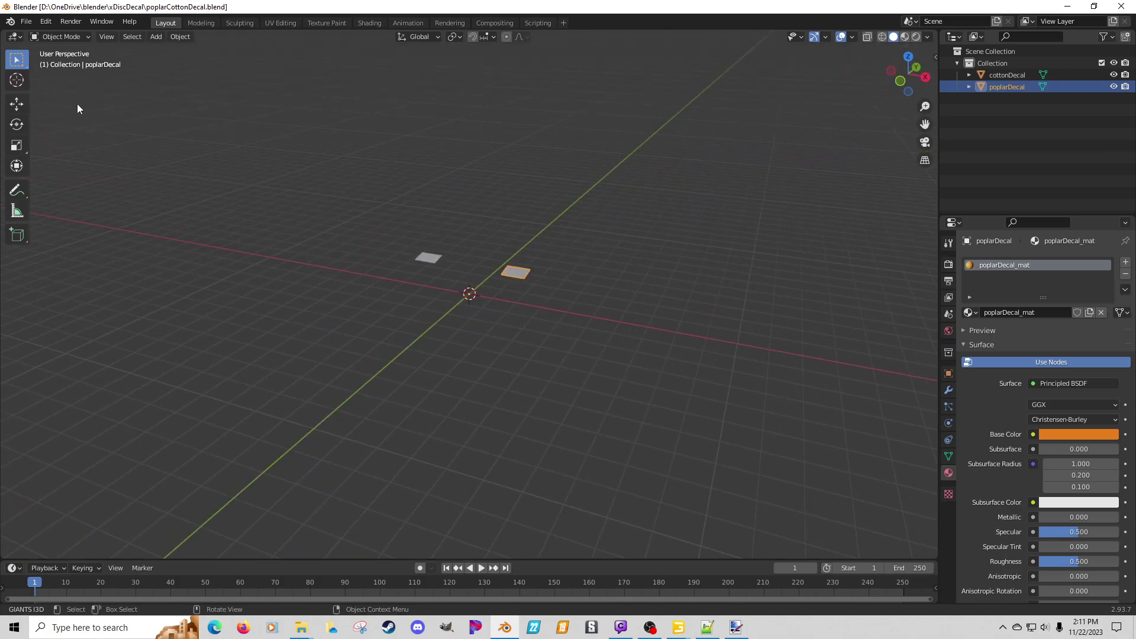
Step: Start a new General file and import visCover.obj from the xDiscDecal folder as a Wavefront OBJ
left_click(29, 22)
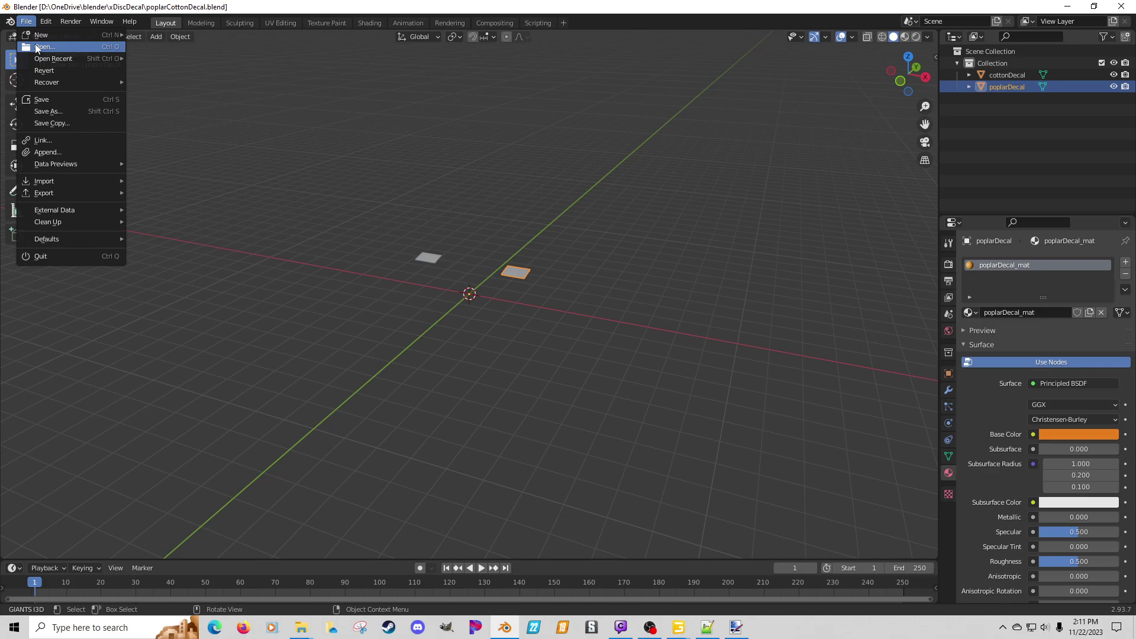
mouse_move(38, 40)
left_click(142, 34)
left_click(26, 21)
mouse_move(44, 181)
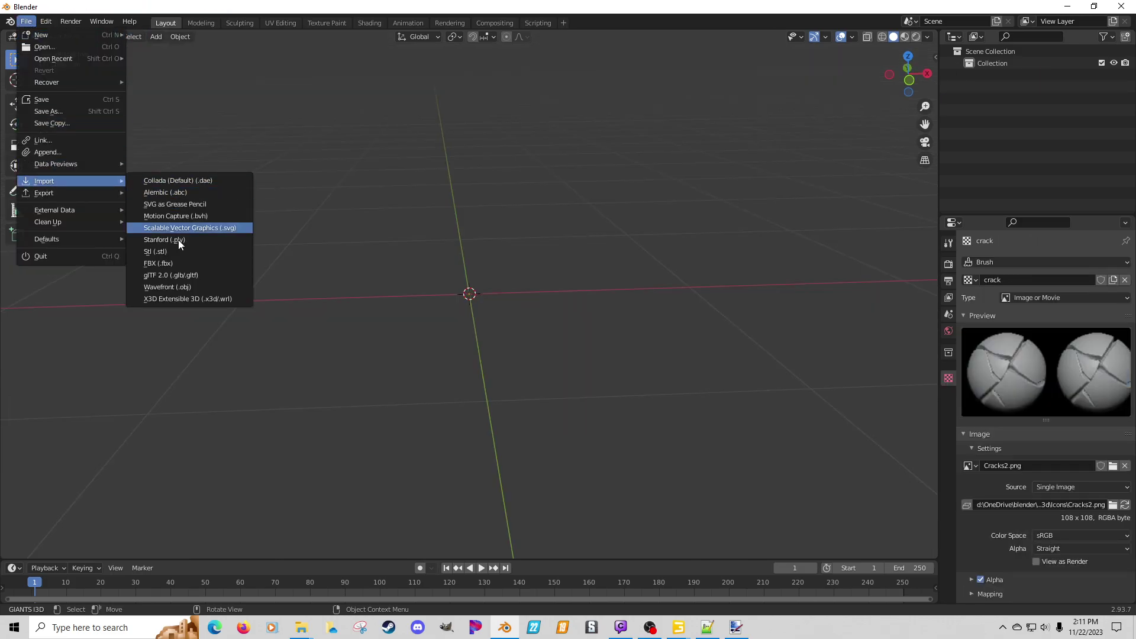
left_click(170, 288)
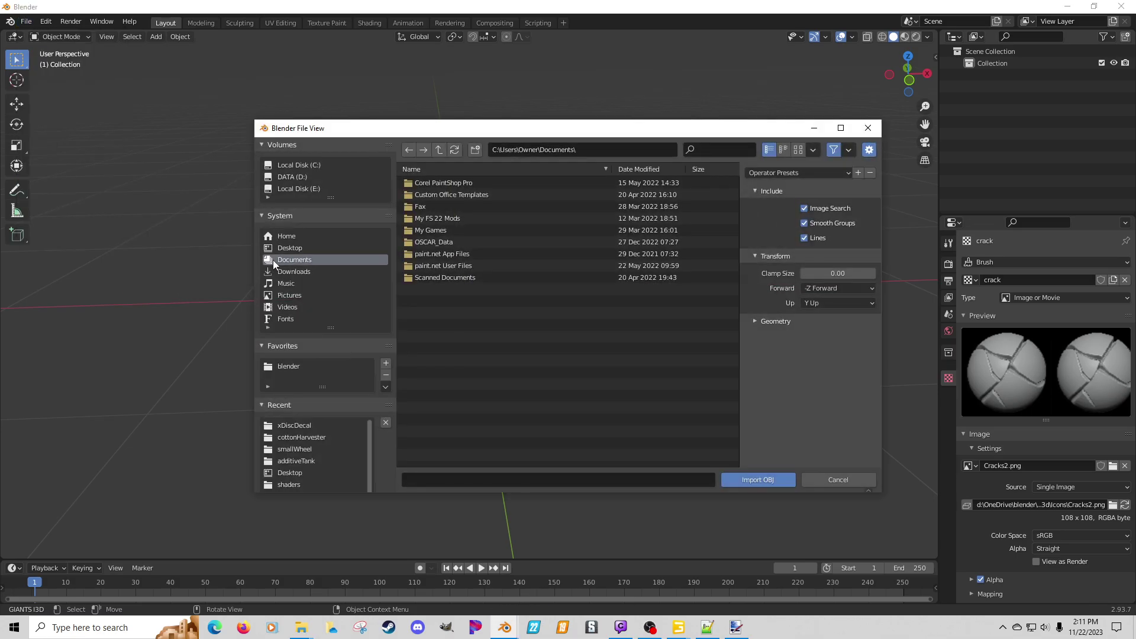
left_click(300, 427)
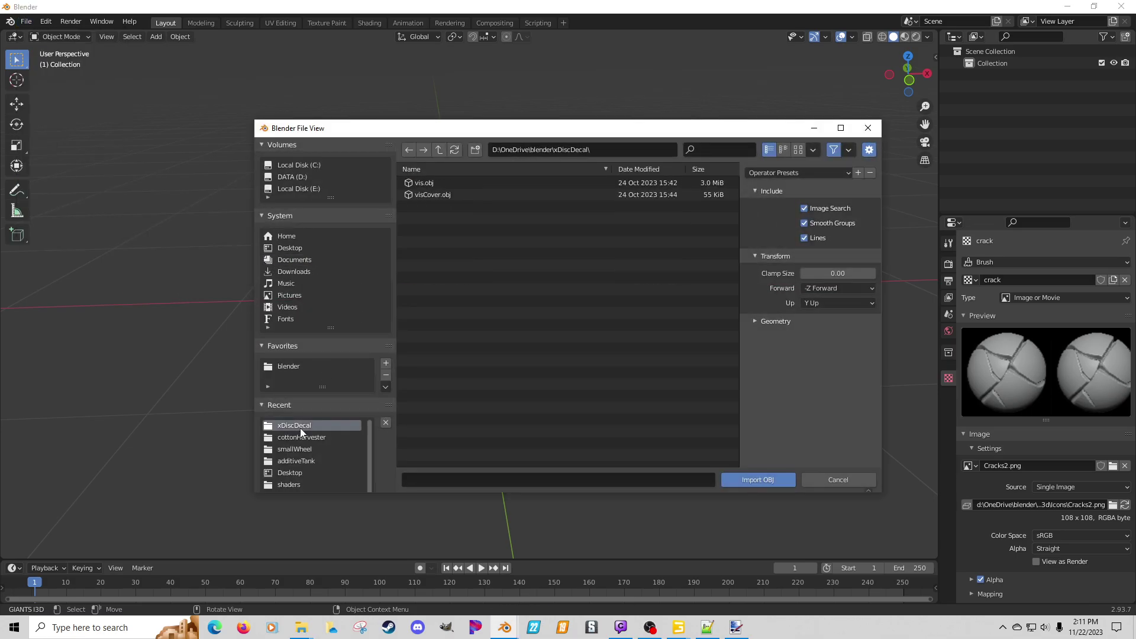
double_click(432, 194)
scroll(449, 304, "down", 5)
middle_click_drag(462, 315, 551, 334)
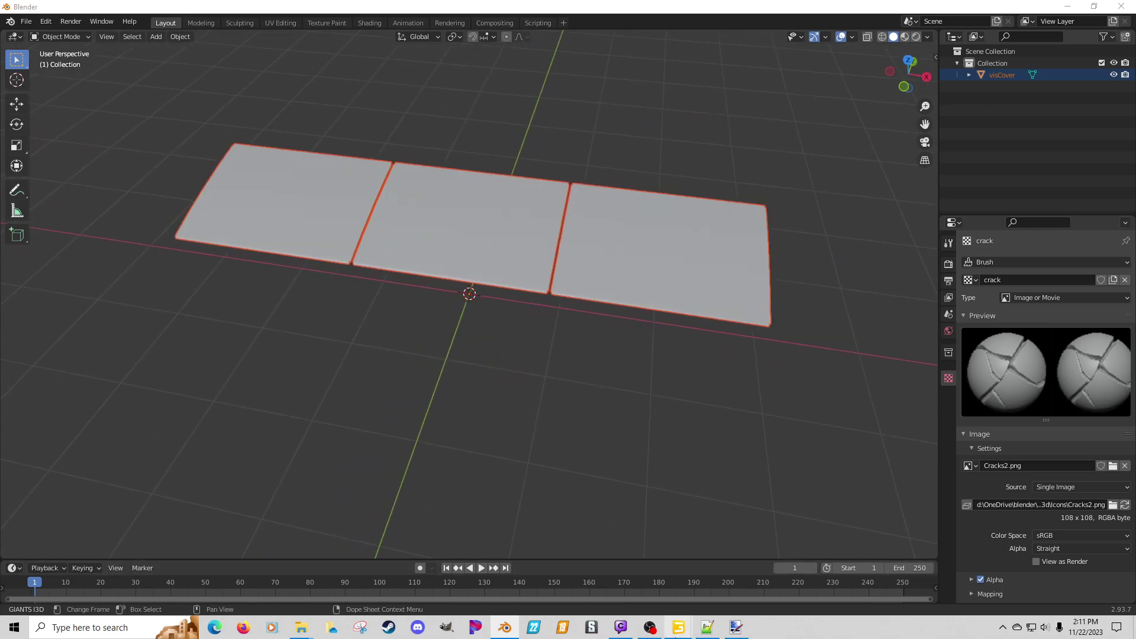
Step: Switch to GIANTS Editor and examine the decals on top of the xDisc620 header up close
mouse_move(679, 627)
left_click(732, 574)
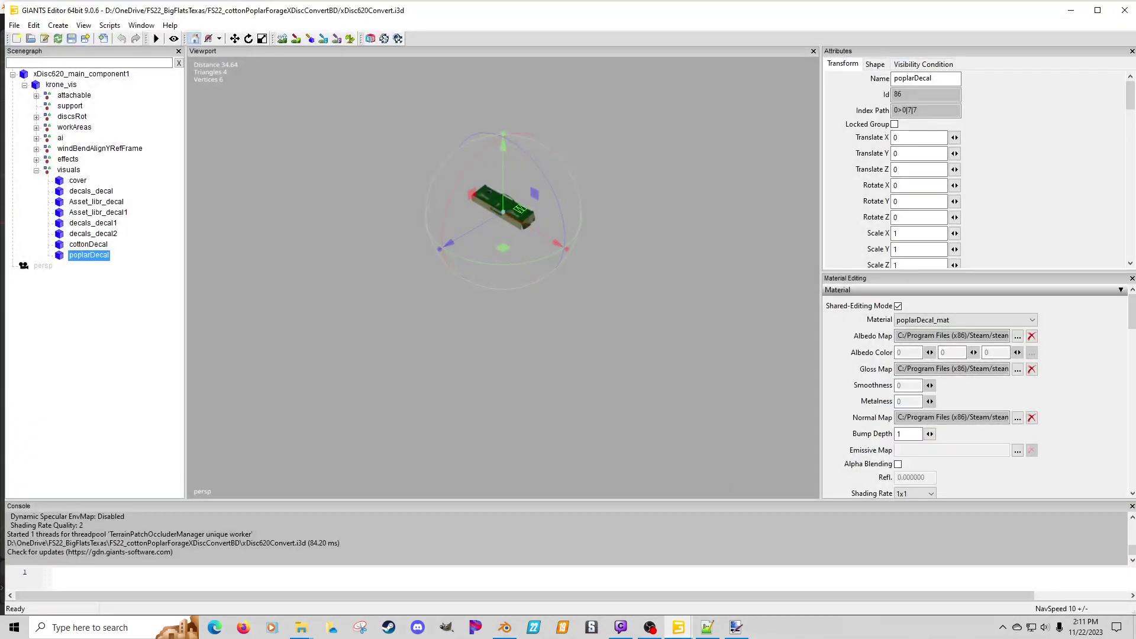
scroll(504, 234, "up", 10)
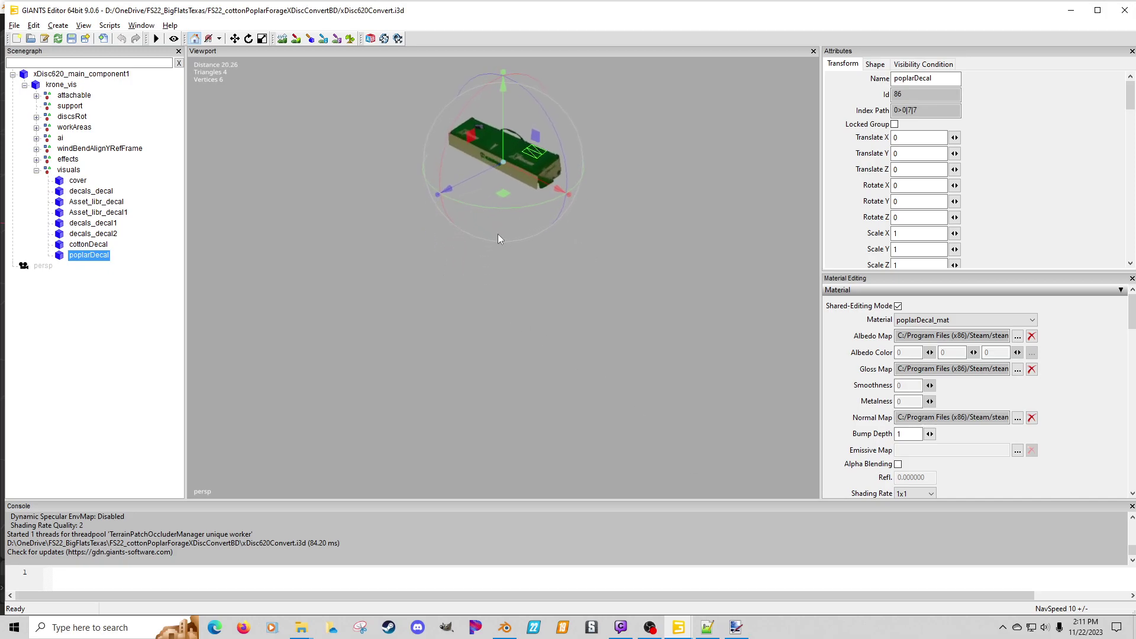
scroll(533, 311, "up", 5)
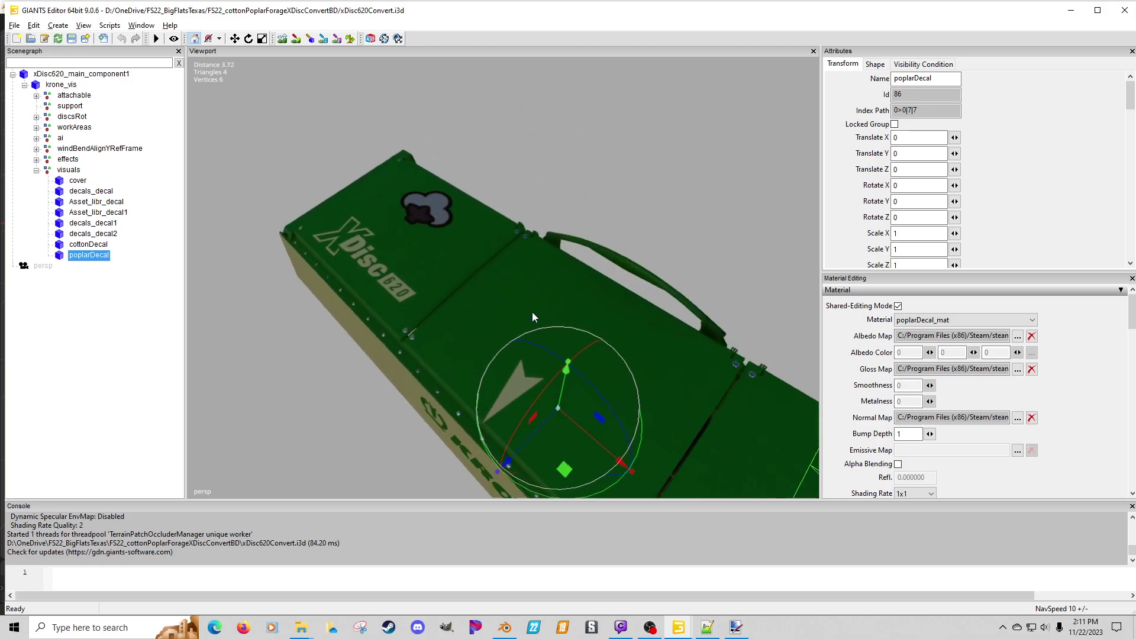
Step: Switch to Blender and convert all triangles of the visCover mesh to quads in Edit Mode
middle_click_drag(576, 319, 605, 325)
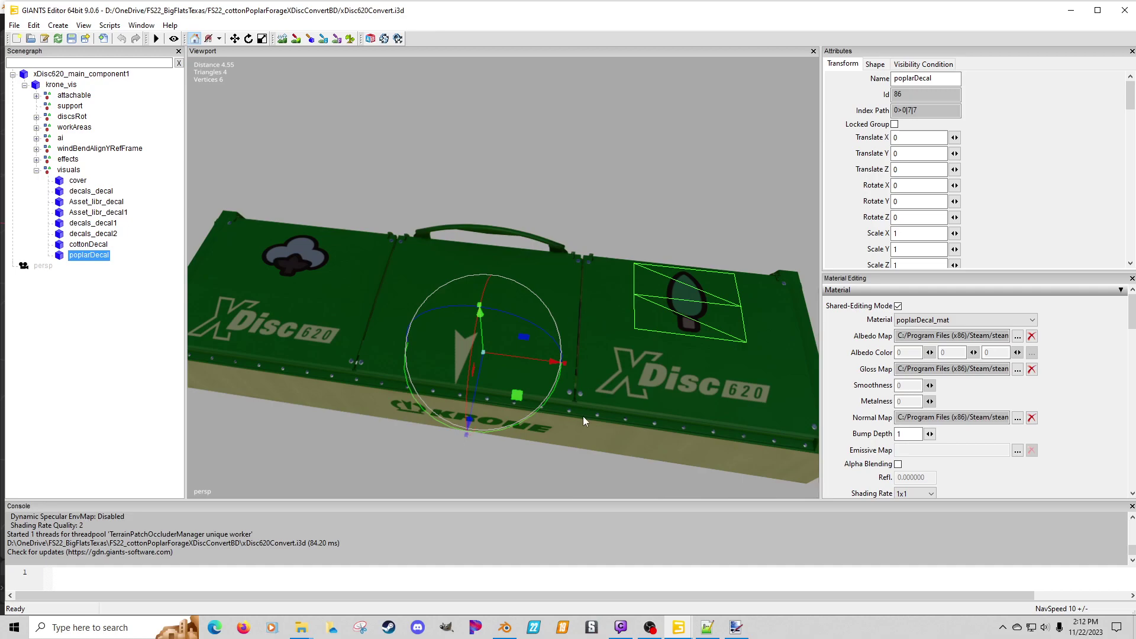
left_click(505, 627)
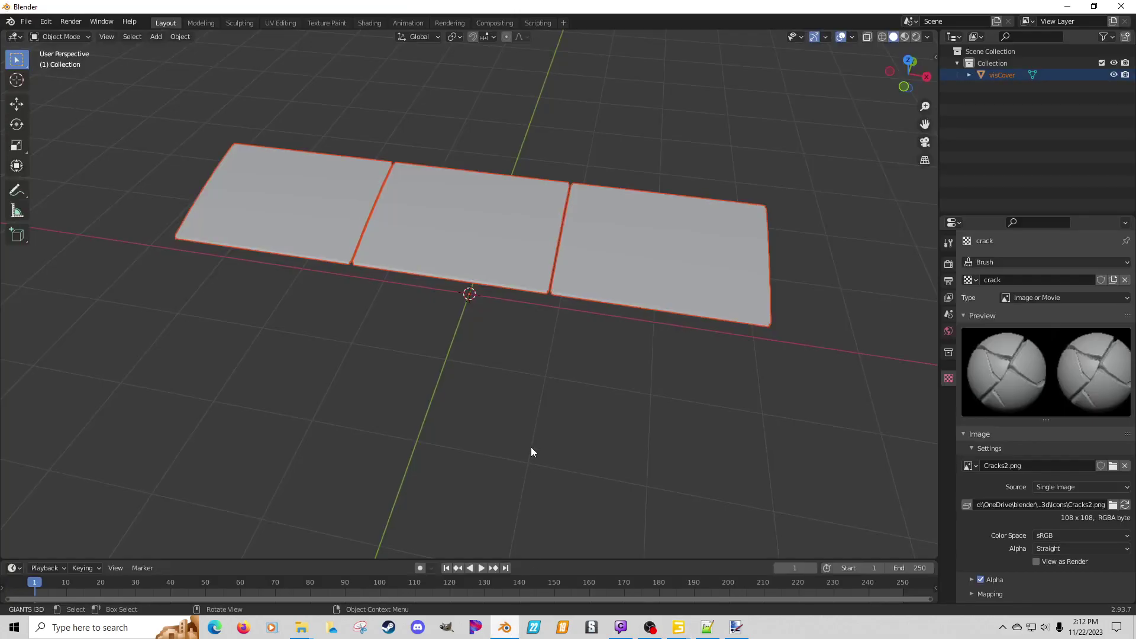
left_click(450, 238)
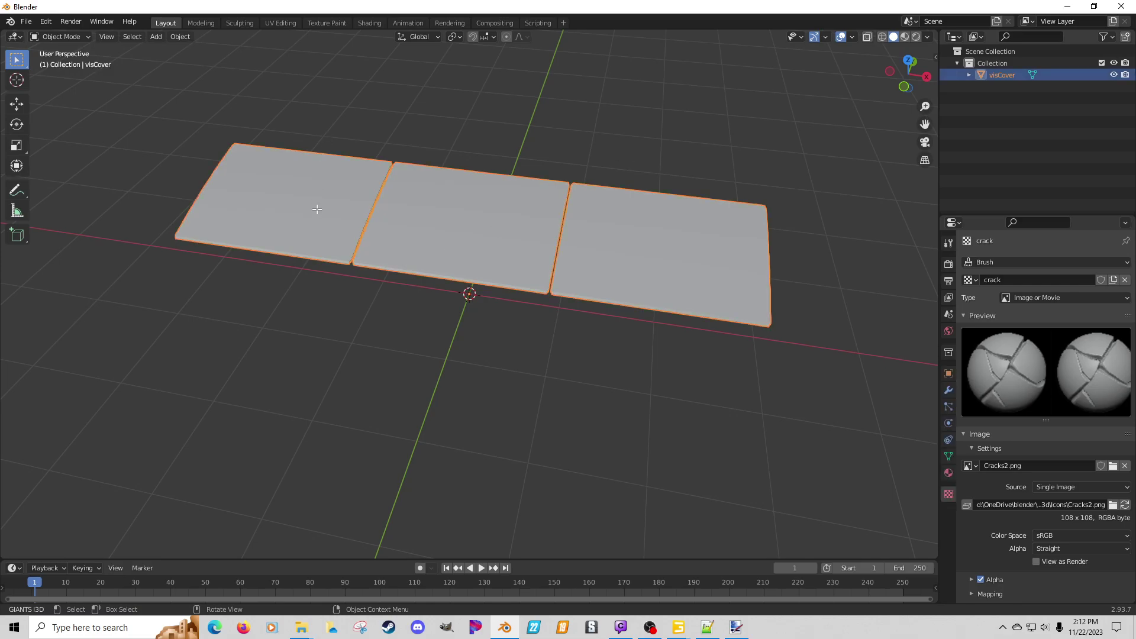
key("Tab")
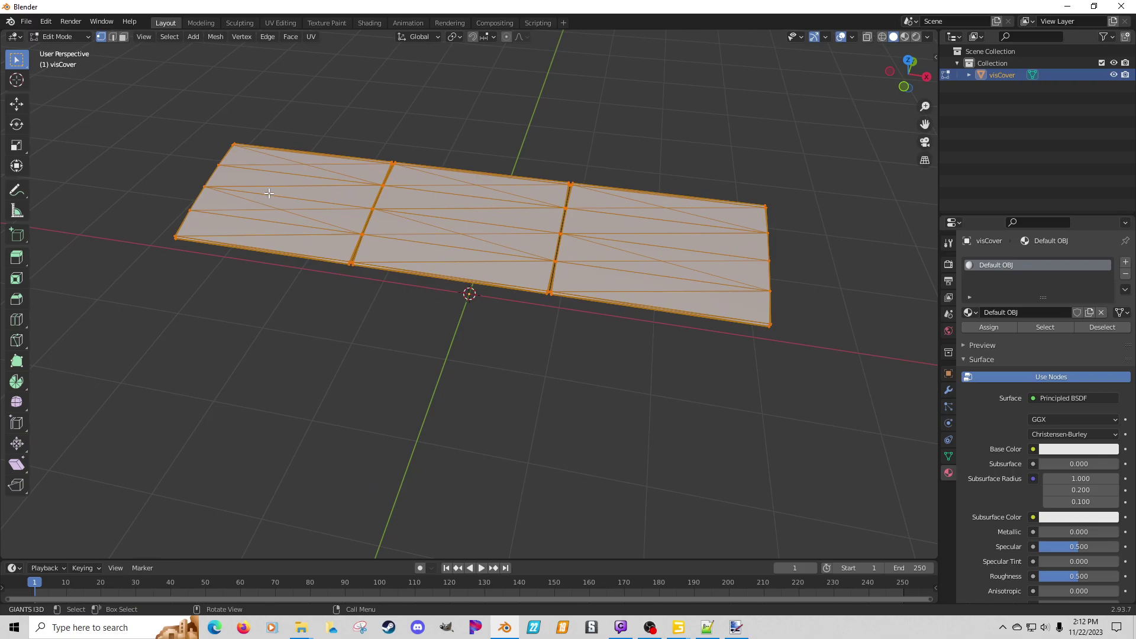
left_click(297, 37)
left_click(321, 122)
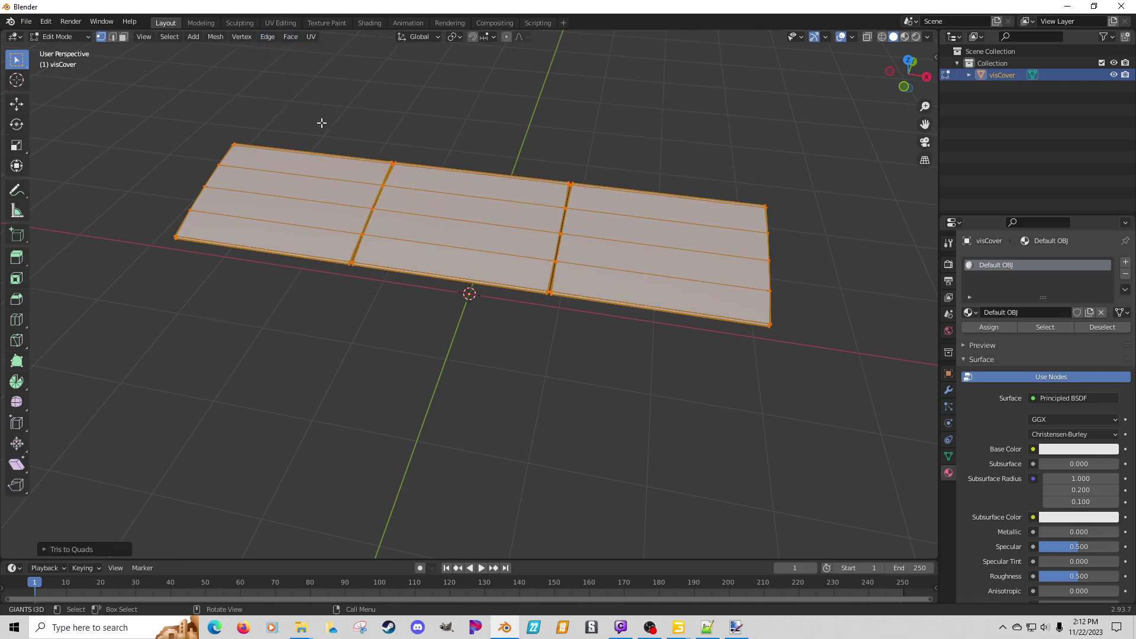
middle_click_drag(331, 322, 337, 322)
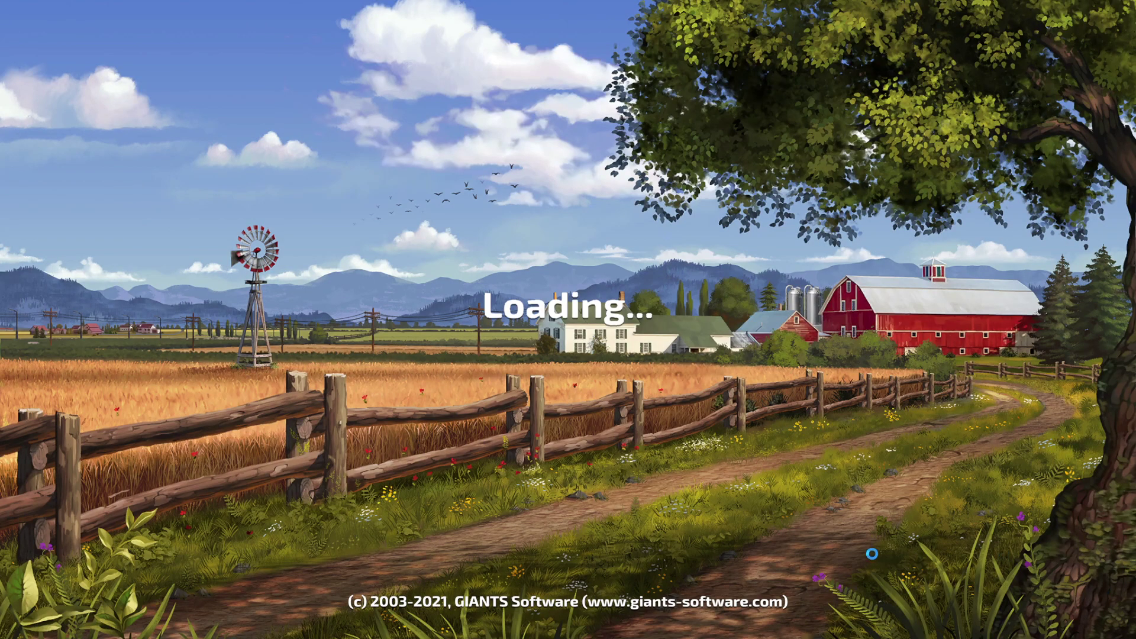
Step: Leave the loading game and open maps_fruitTypes.xml from the maps folder of the FS22 Data shortcut
key("super")
right_click(766, 627)
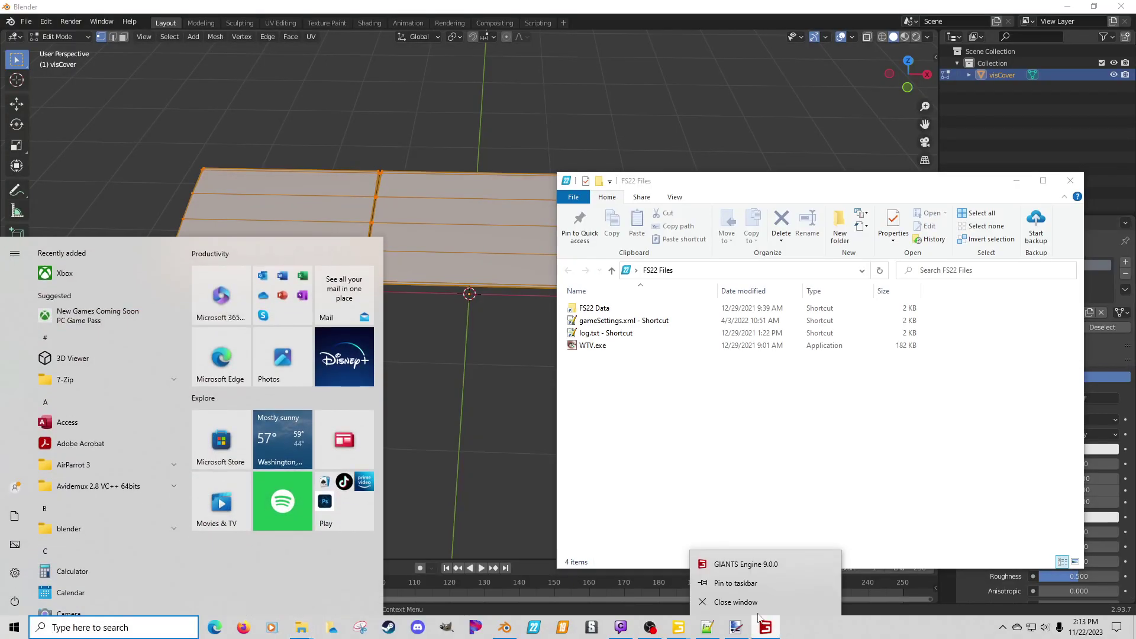
left_click(763, 612)
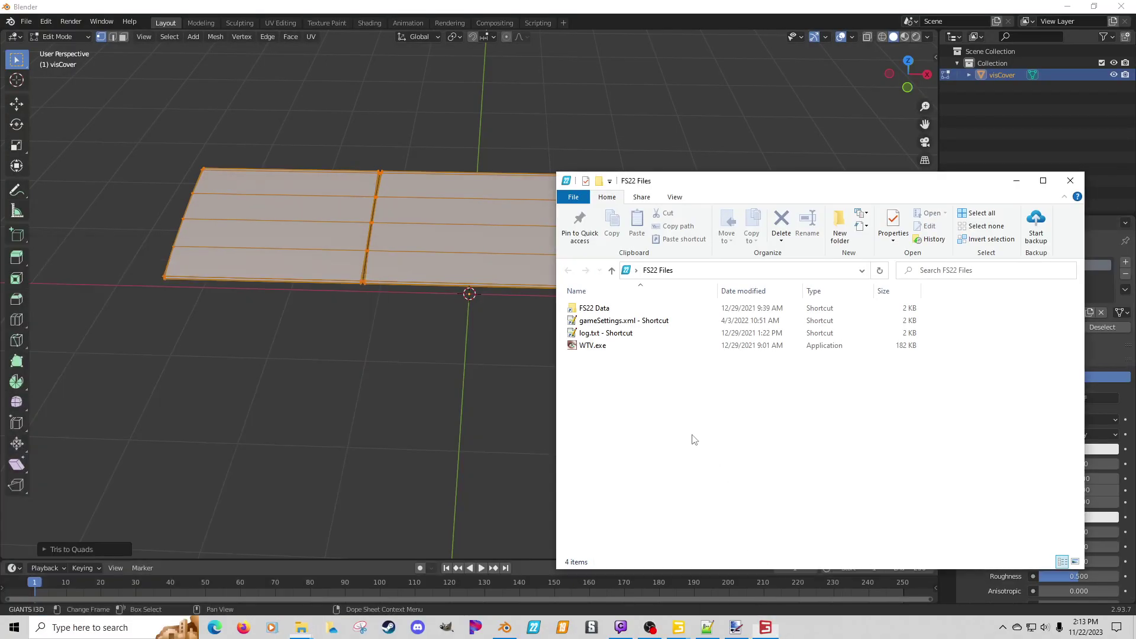
double_click(602, 309)
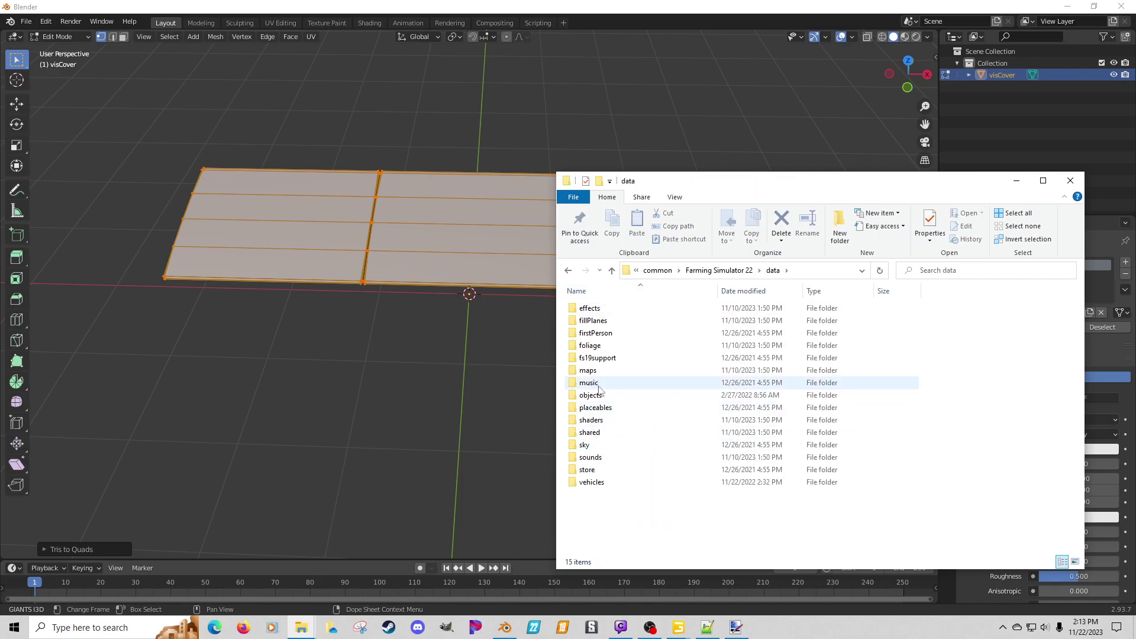
double_click(589, 371)
left_click(623, 447)
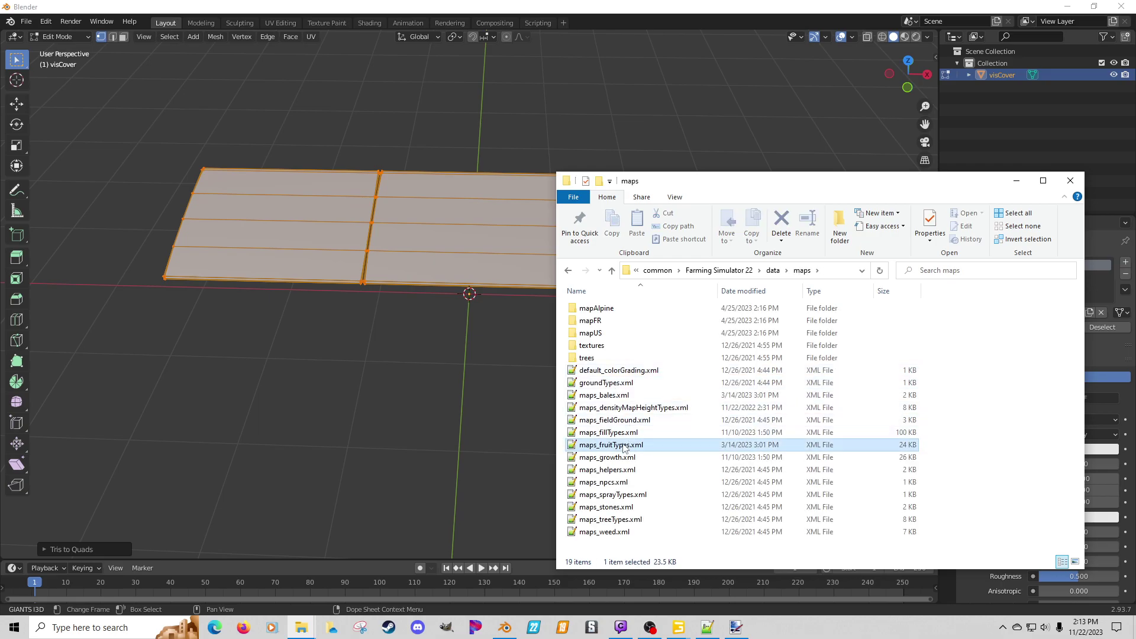
double_click(623, 445)
Step: Search the file for "directcutter" and examine the fruit types listed in the DIRECTCUTTER category
key("ctrl+f")
type("d")
key("BackSpace")
type("irect")
key("Return")
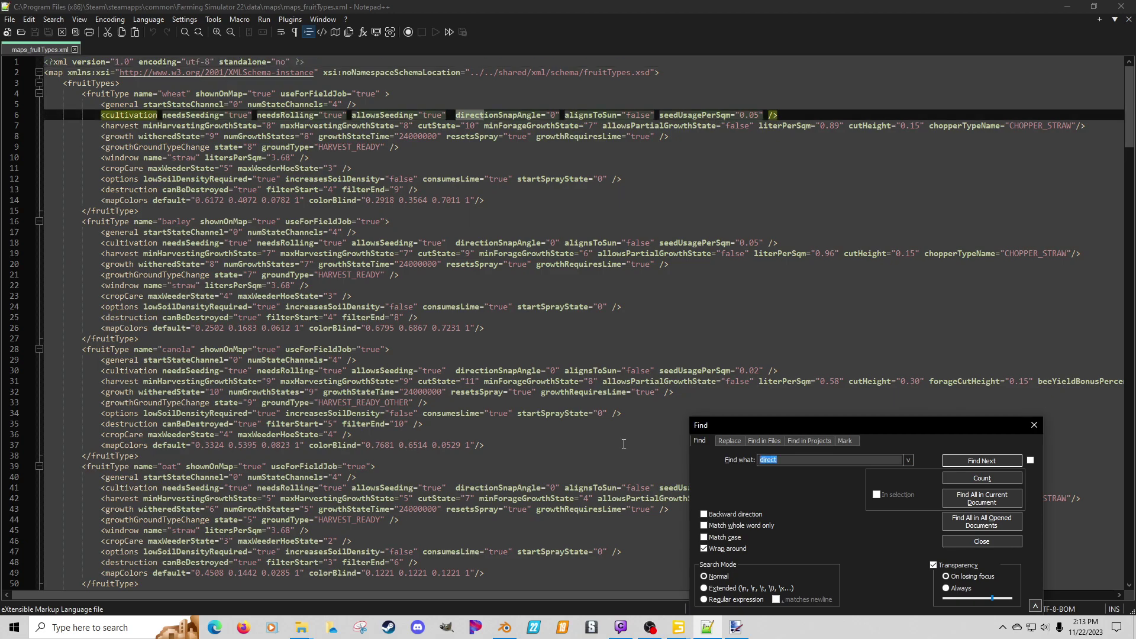
key("Return")
key("Return")
key("Right")
type("cutter")
key("Return")
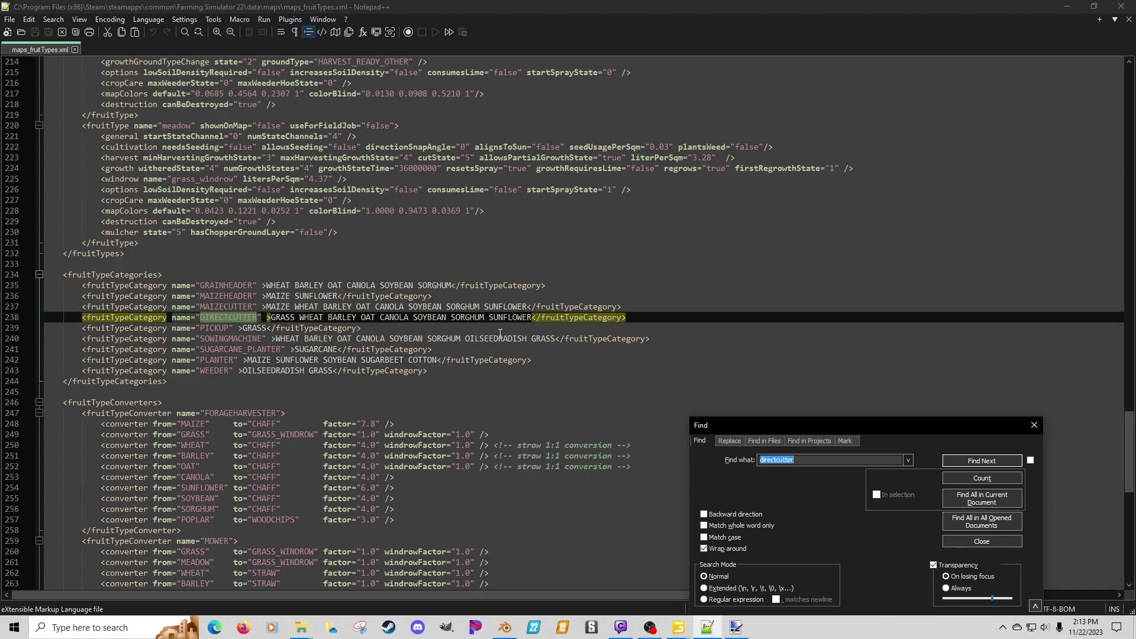
left_click(459, 318)
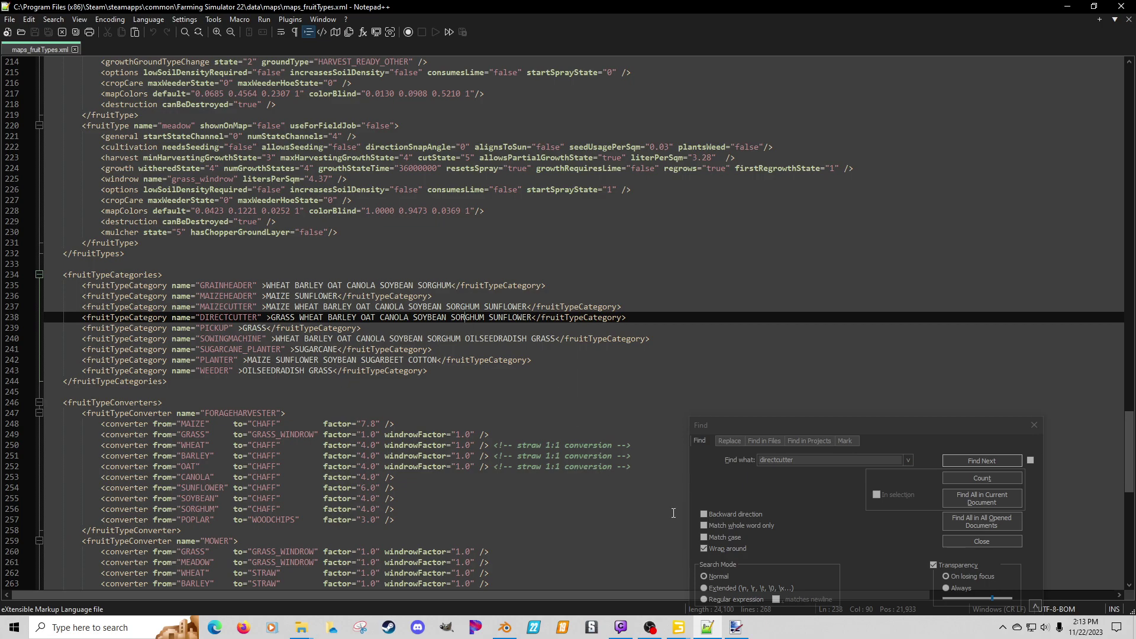
Step: Switch back to Blender and add a centred crosswise loop cut to both the left and middle panels of visCover
left_click(514, 631)
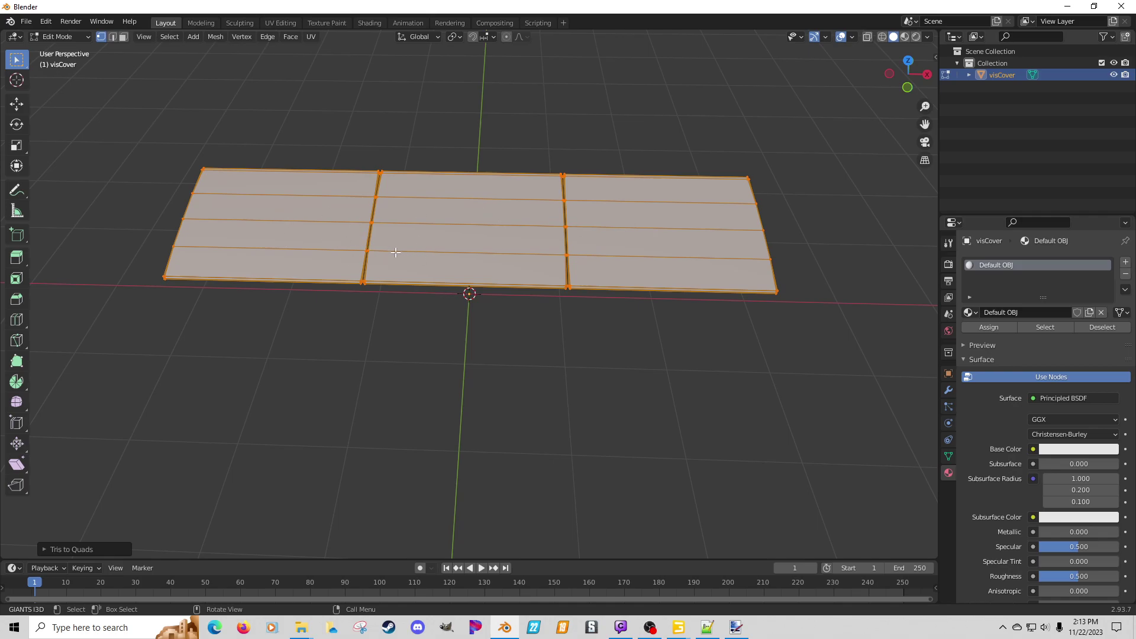
key("ctrl+r")
left_click(297, 200)
right_click(297, 200)
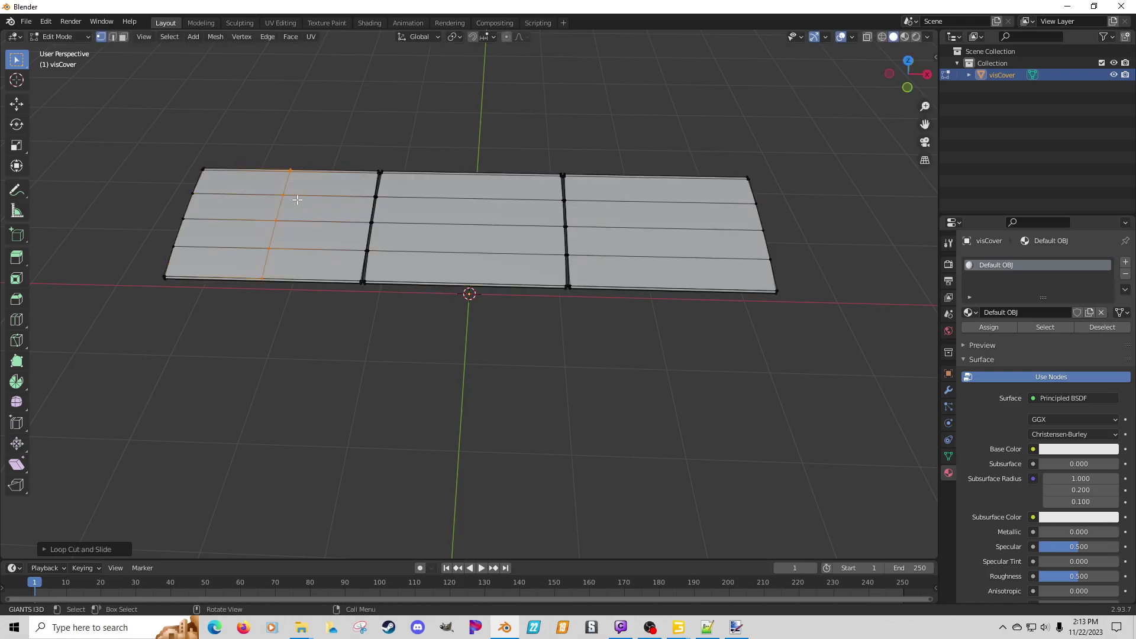
key("ctrl+r")
left_click(467, 220)
right_click(468, 220)
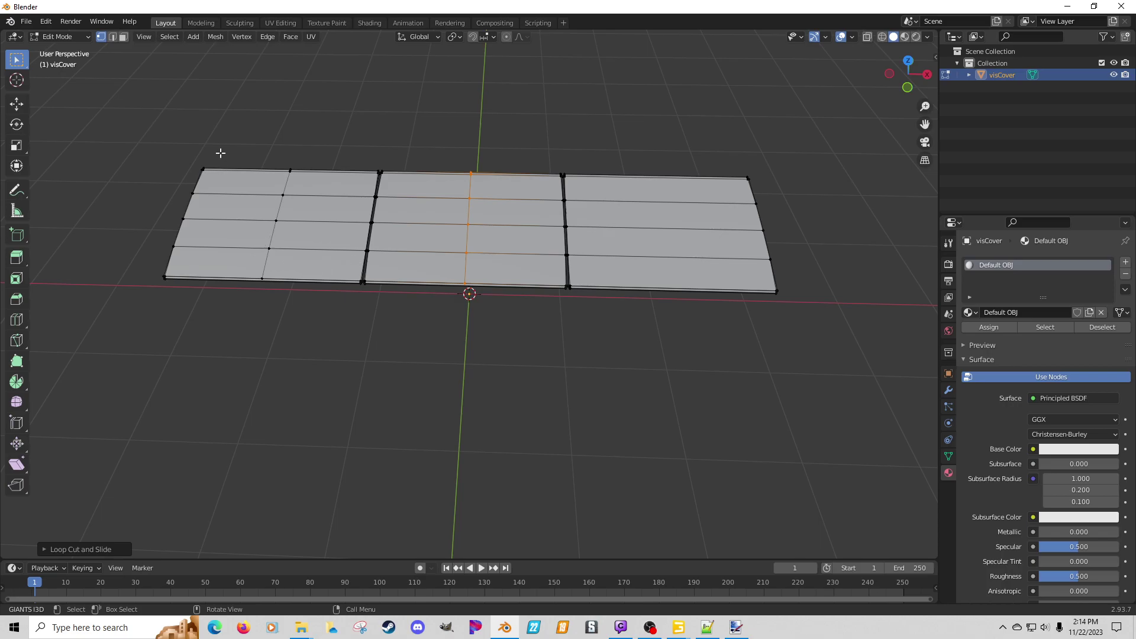
Step: Separate the far-left and far-right face pairs of the left panel into two individual objects by selection
left_click(123, 38)
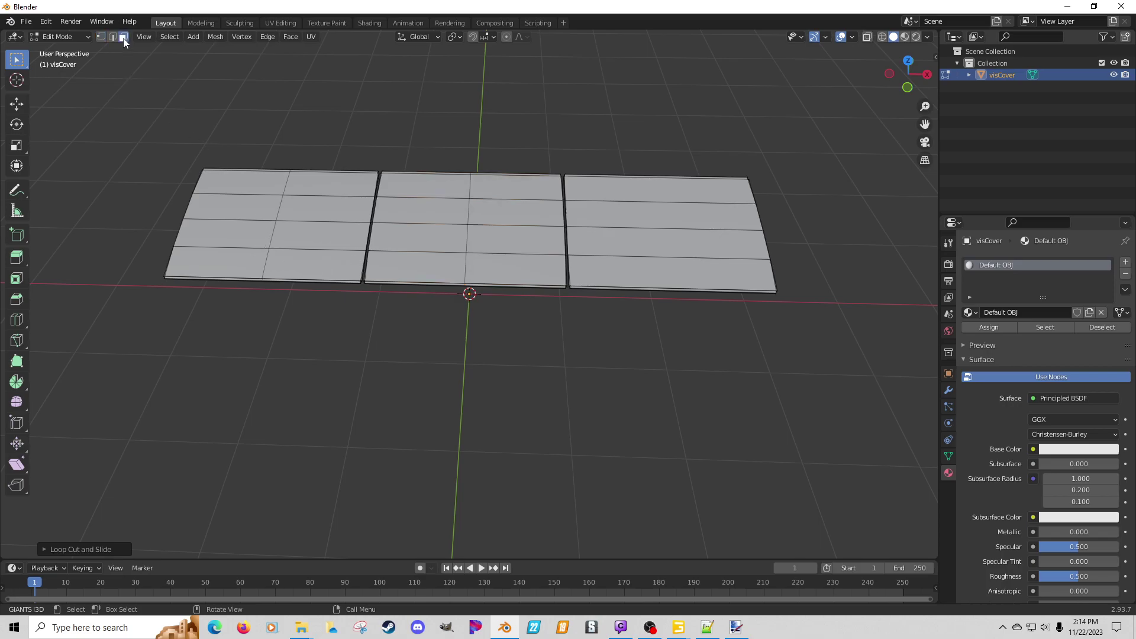
left_click(262, 187)
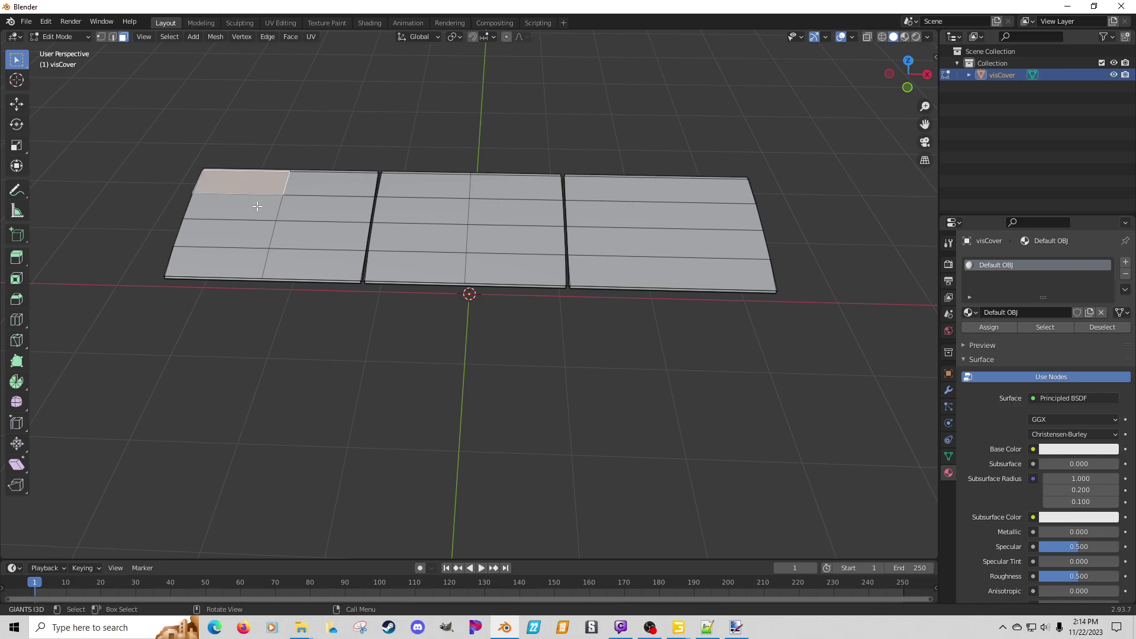
key("p")
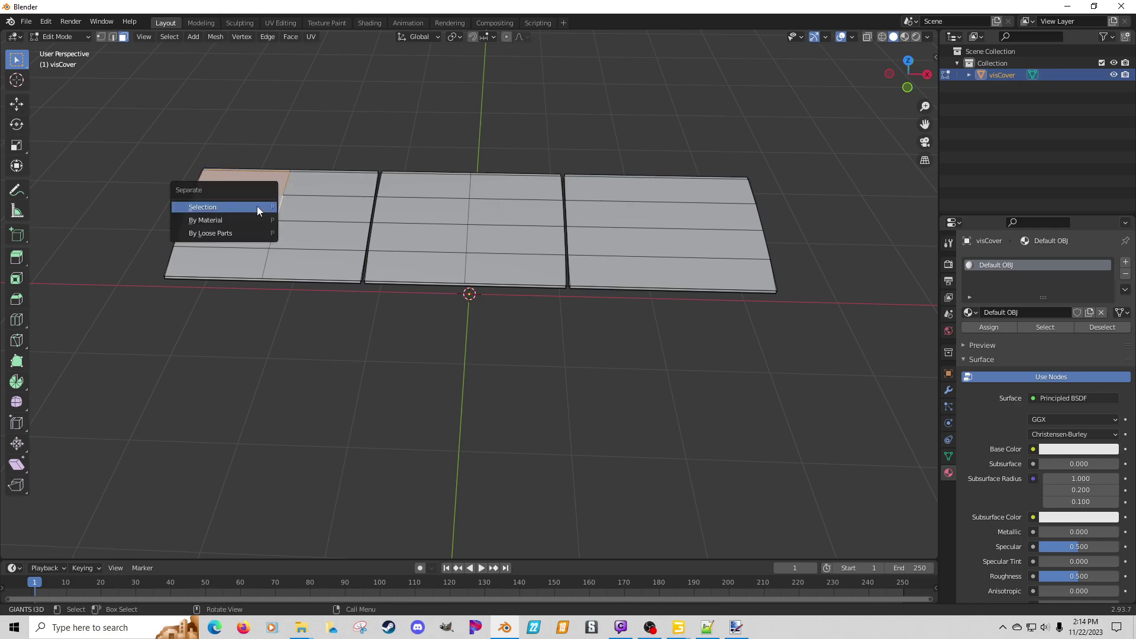
left_click(256, 207)
left_click(331, 189)
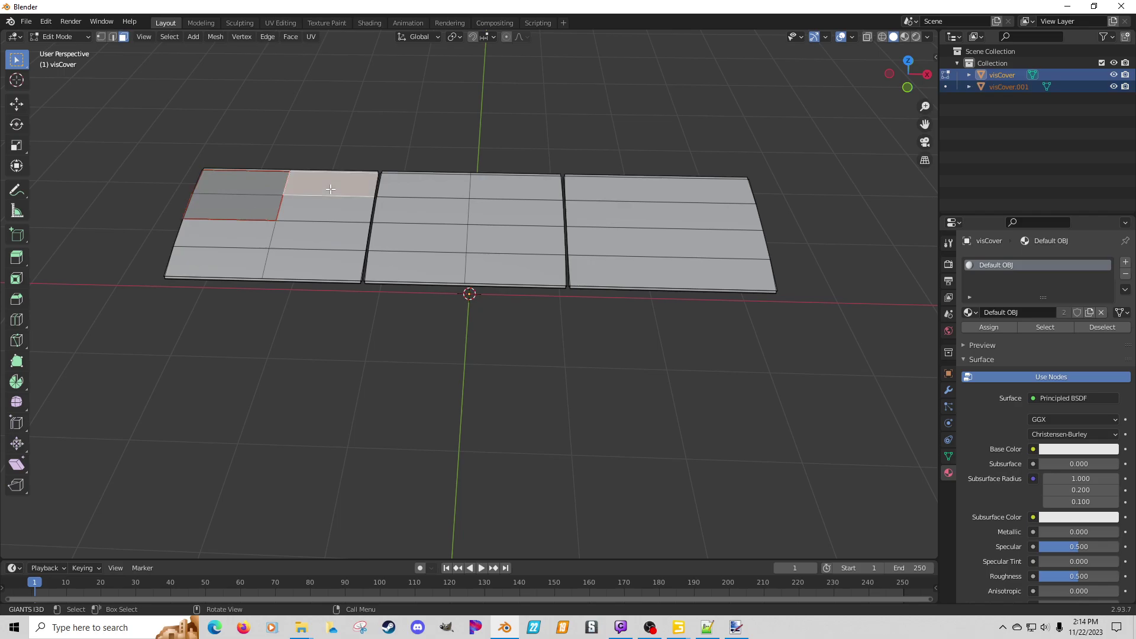
left_click(328, 209, "shift")
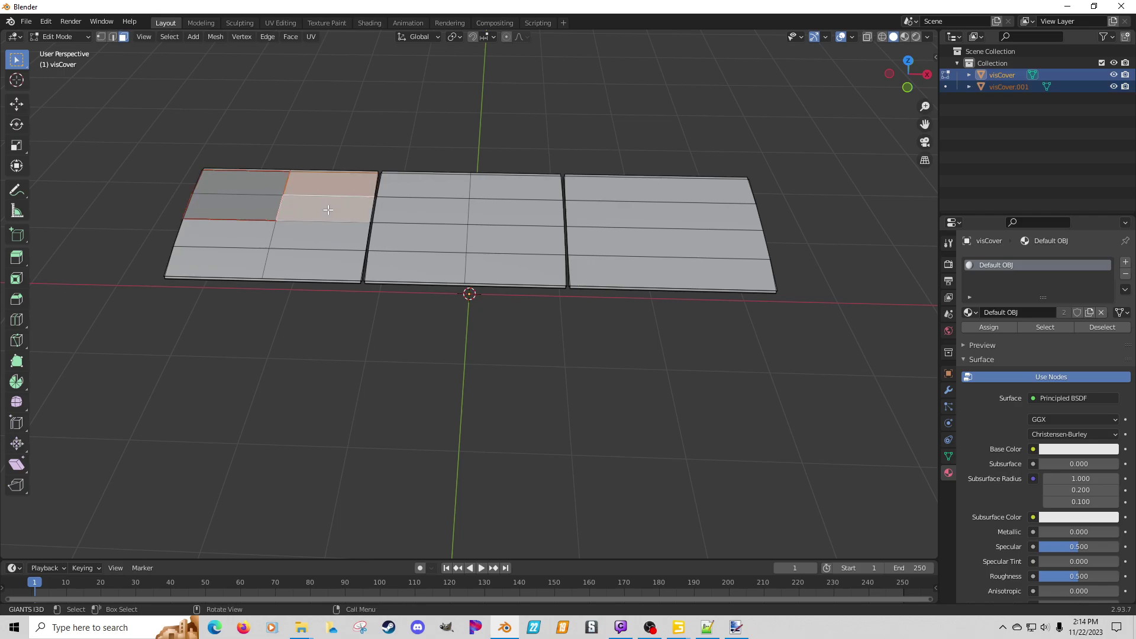
key("p")
left_click(327, 209)
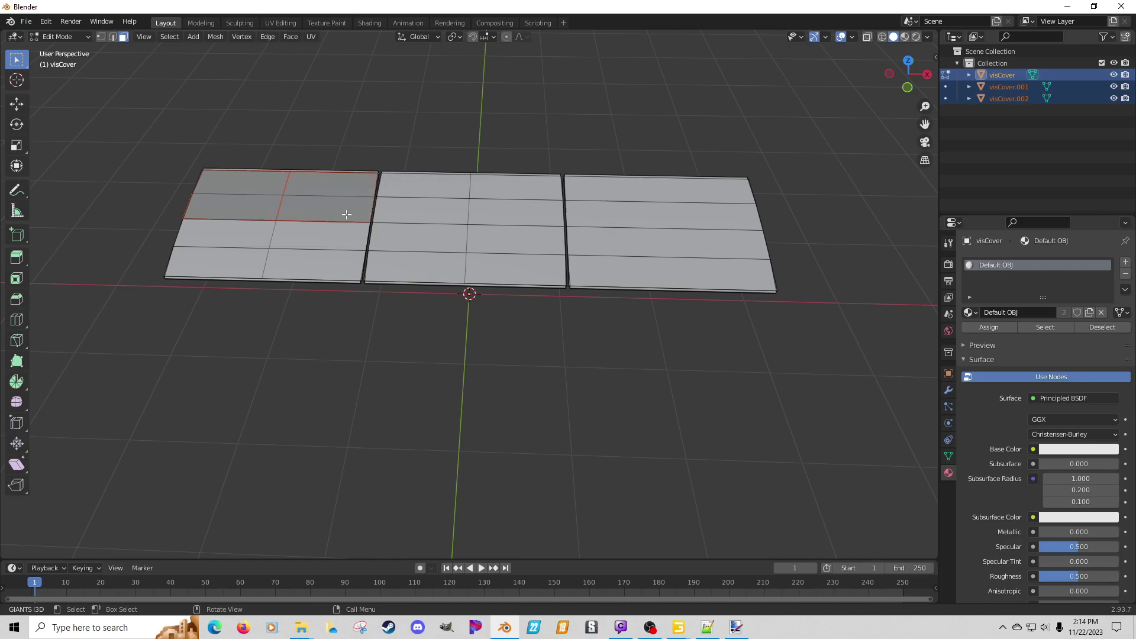
Step: Separate the far-left and far-right face pairs of the middle panel into two individual objects by selection
left_click(420, 193)
left_click(422, 208, "shift")
key("p")
left_click(421, 208)
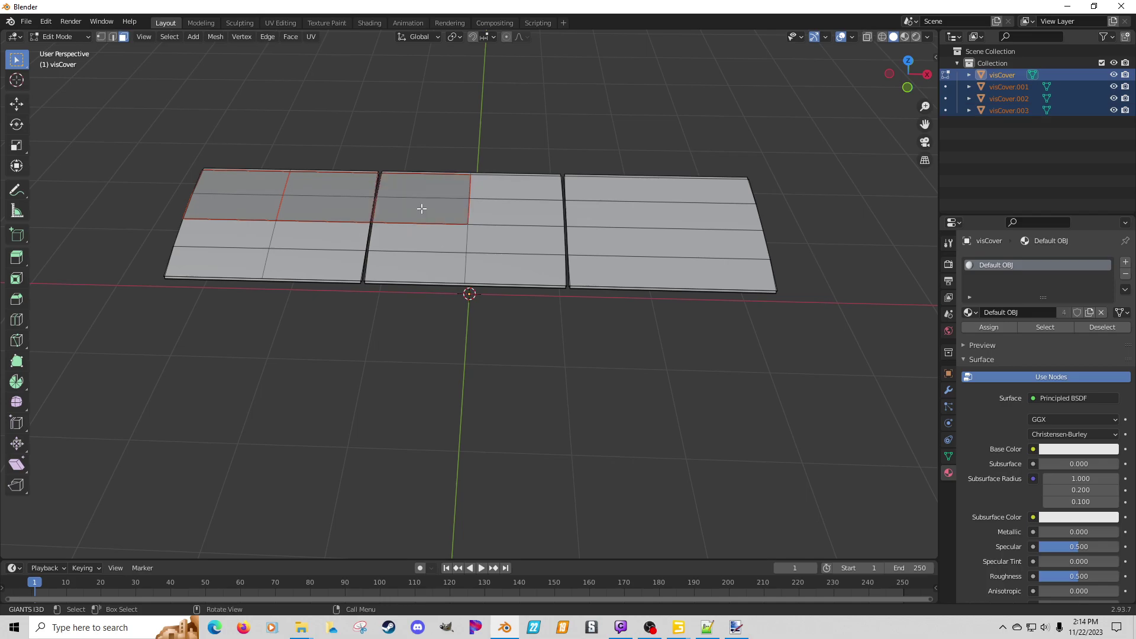
left_click(504, 192)
left_click(504, 211, "shift")
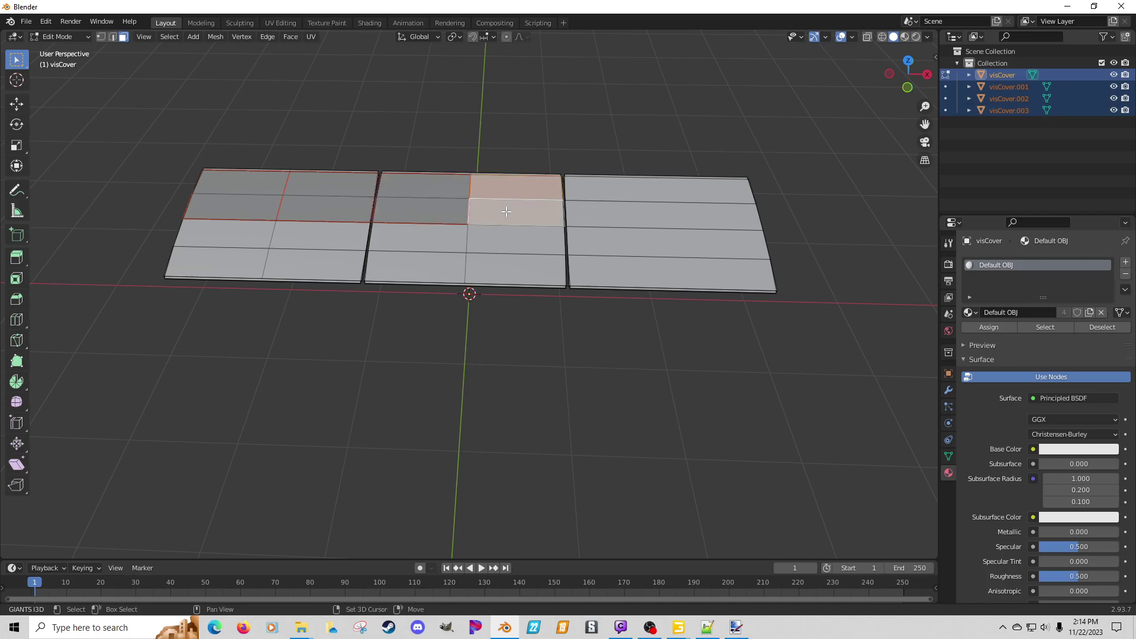
key("p")
left_click(505, 212)
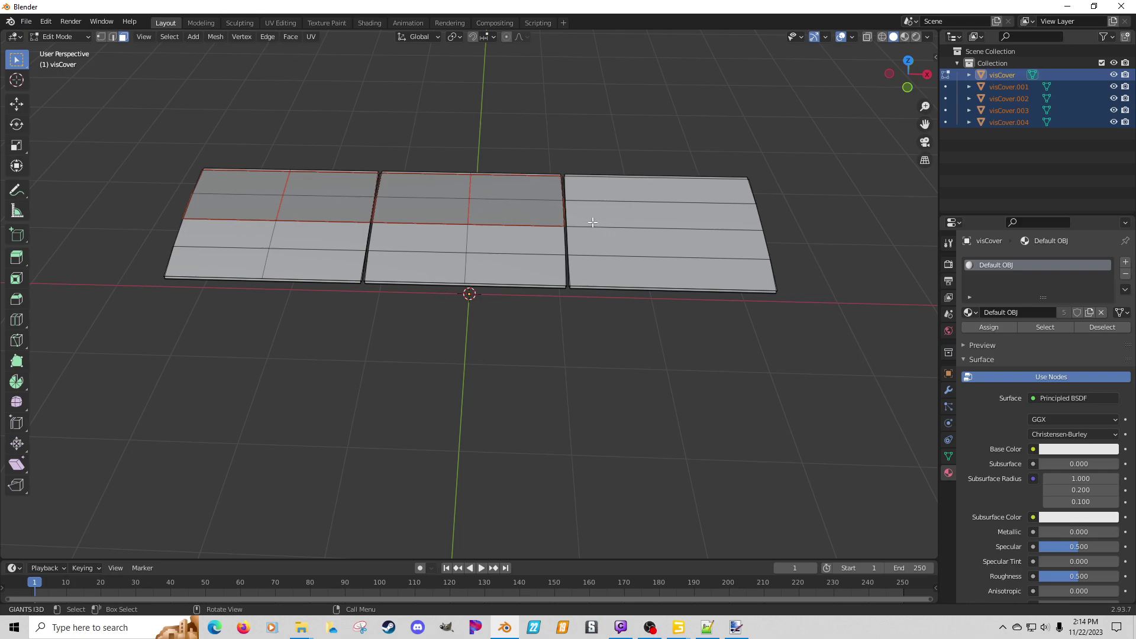
Step: Add a crosswise loop cut to the right panel of visCover, splitting it into two columns
left_click(634, 203)
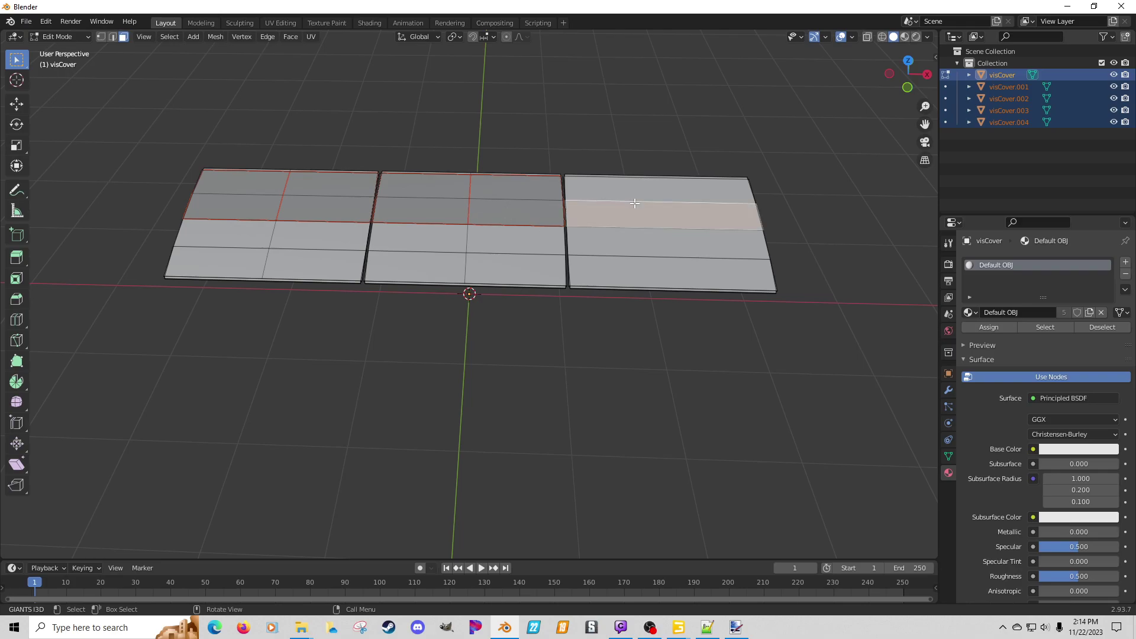
key("ctrl+r")
left_click(634, 203)
left_click(634, 202)
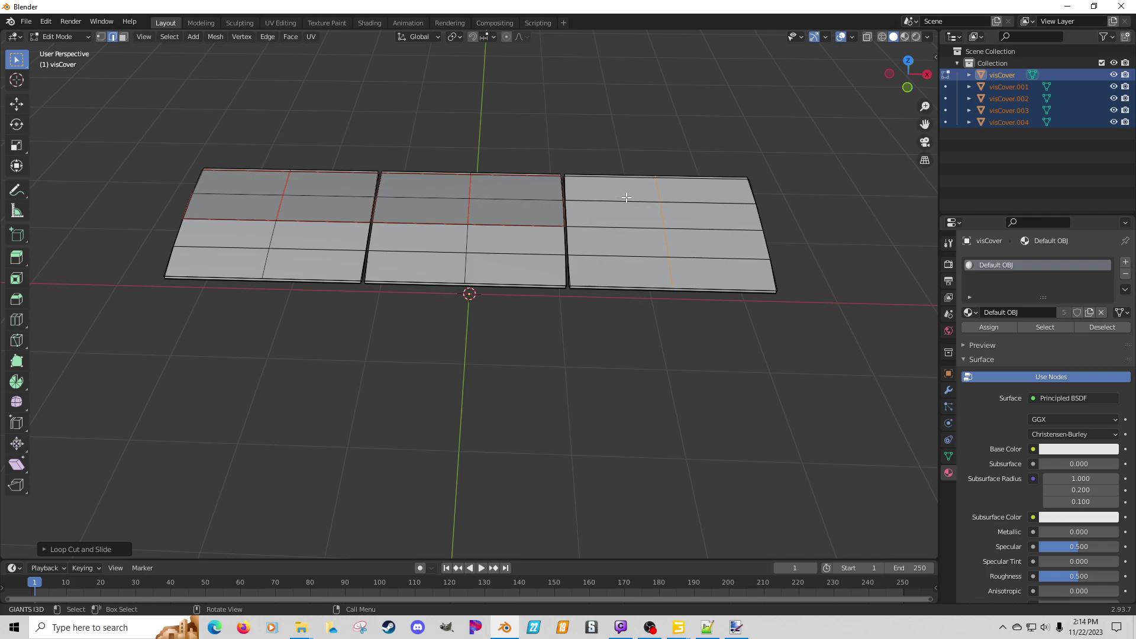
Step: Switch to face selection and separate the two far-left faces of the right panel into their own object
left_click(626, 197, "shift")
left_click(624, 212, "shift")
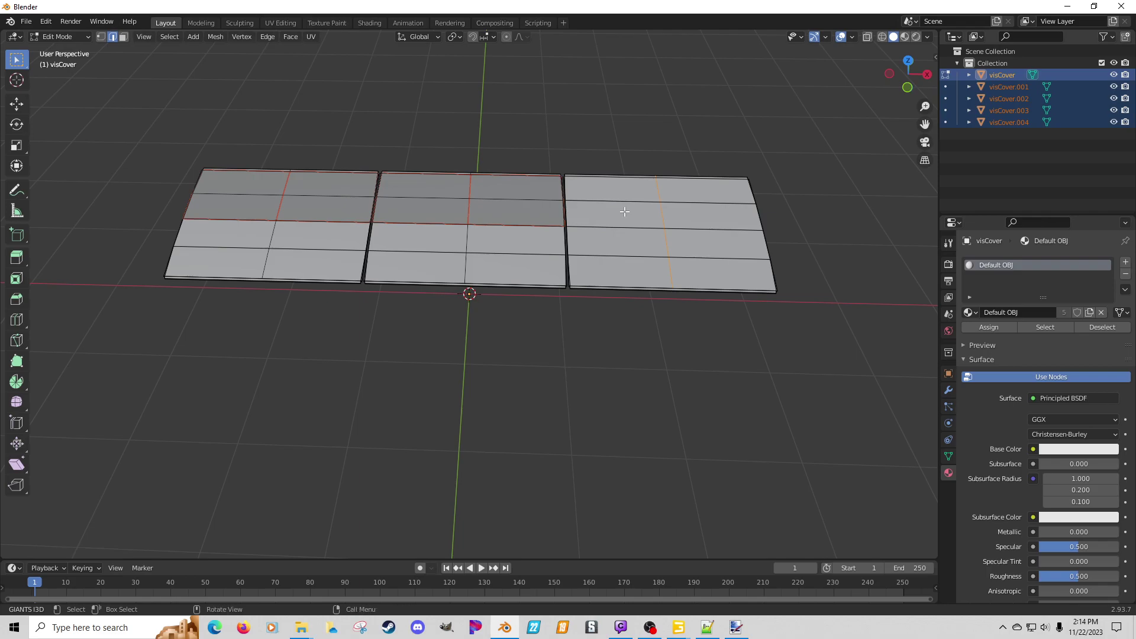
left_click(123, 37)
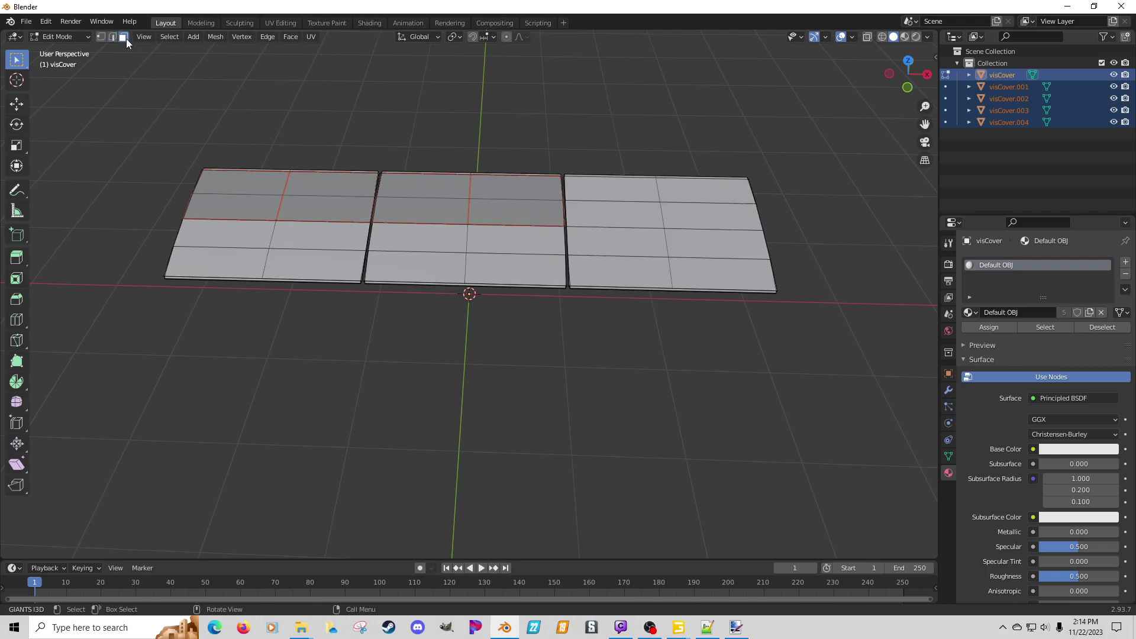
left_click(609, 192)
left_click(614, 208, "shift")
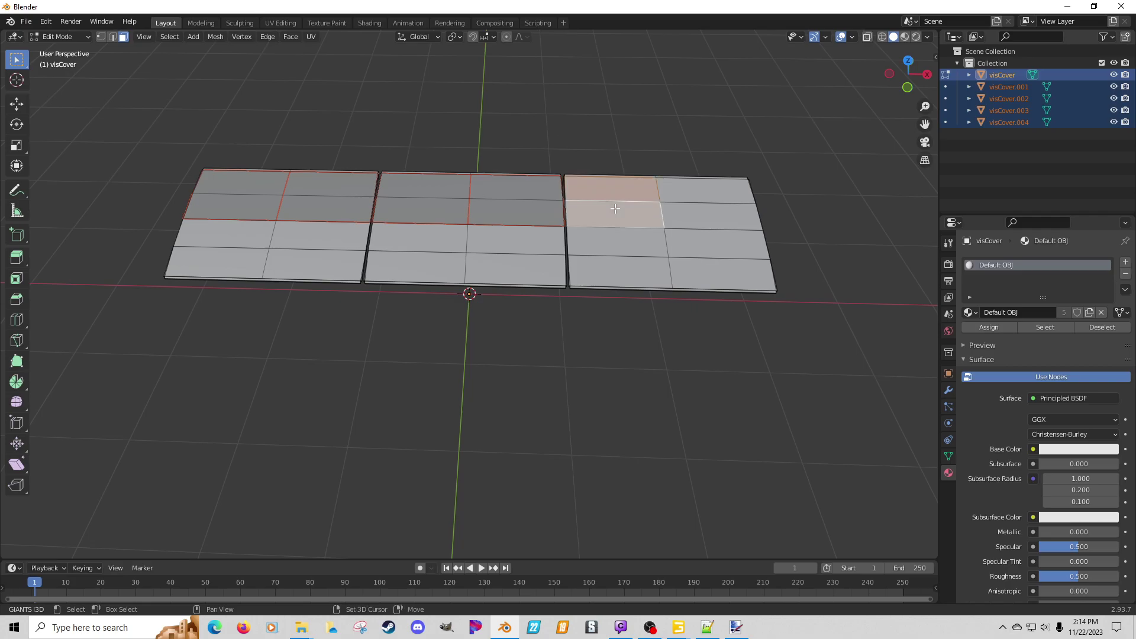
key("p")
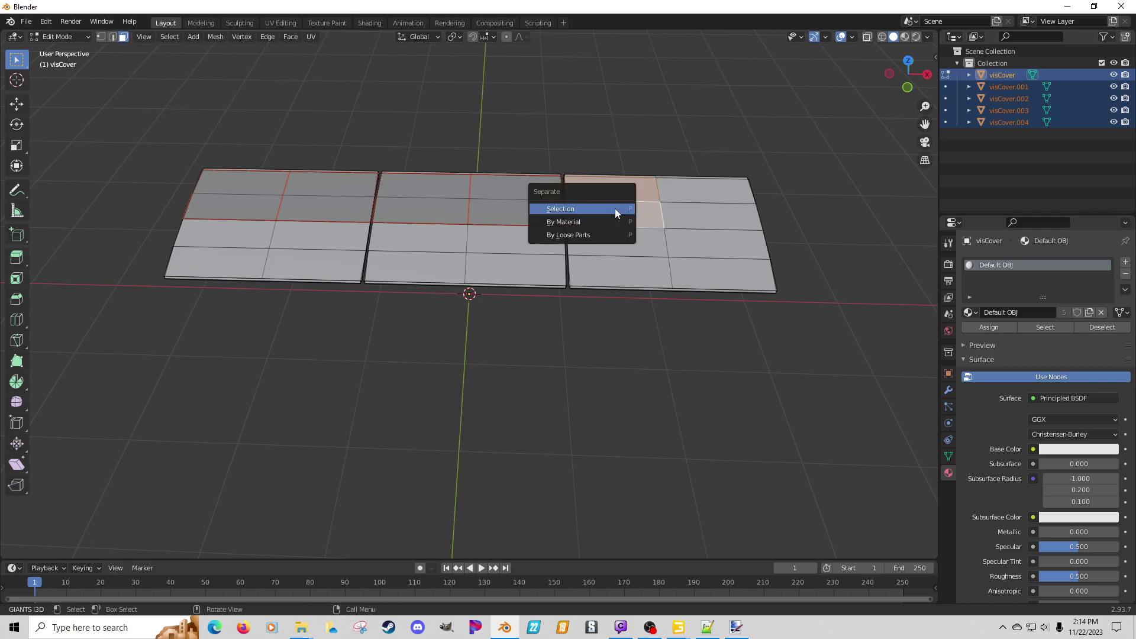
left_click(615, 208)
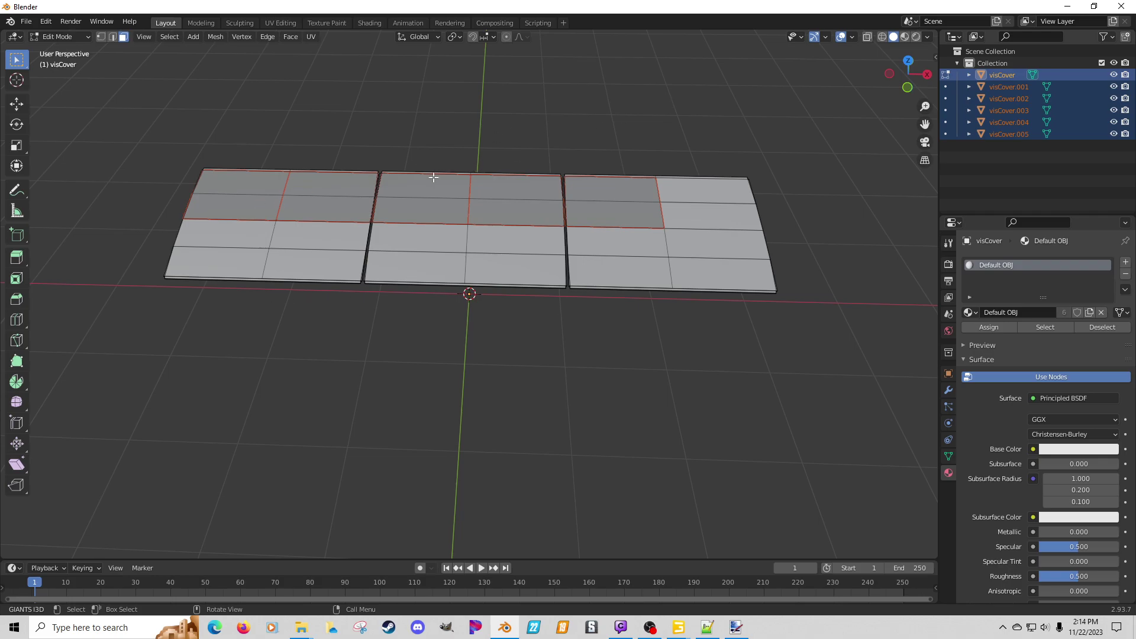
Step: Make the left panel's far-left separated piece active, select all its faces in Edit Mode, and return to Object Mode
key("Tab")
left_click(265, 190)
key("Tab")
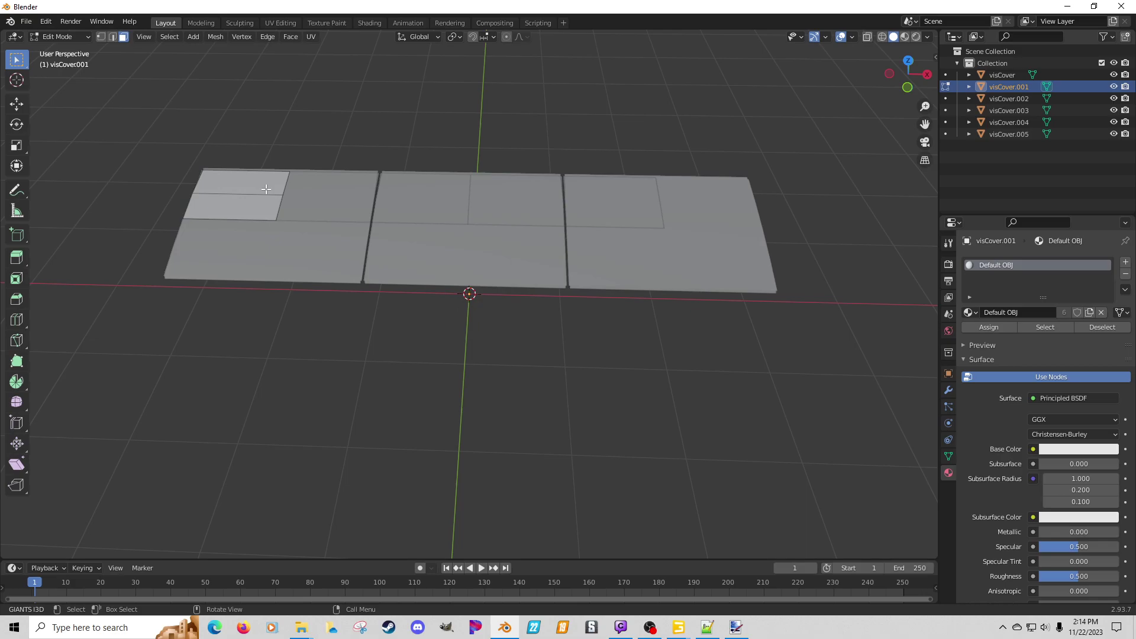
key("a")
middle_click_drag(266, 189, 262, 221)
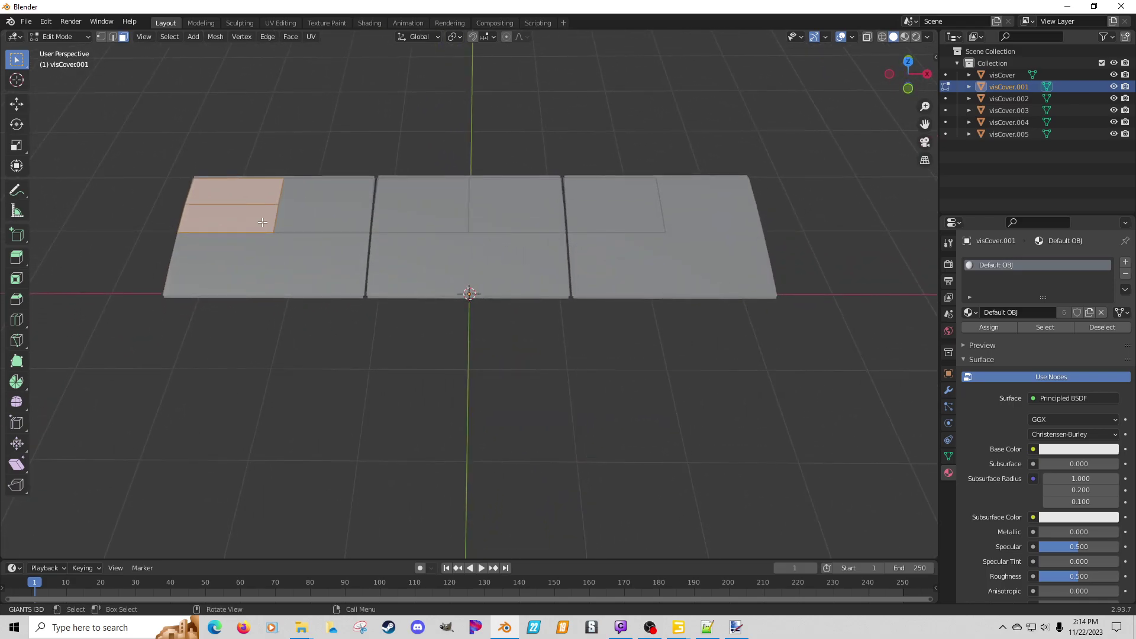
key("Tab")
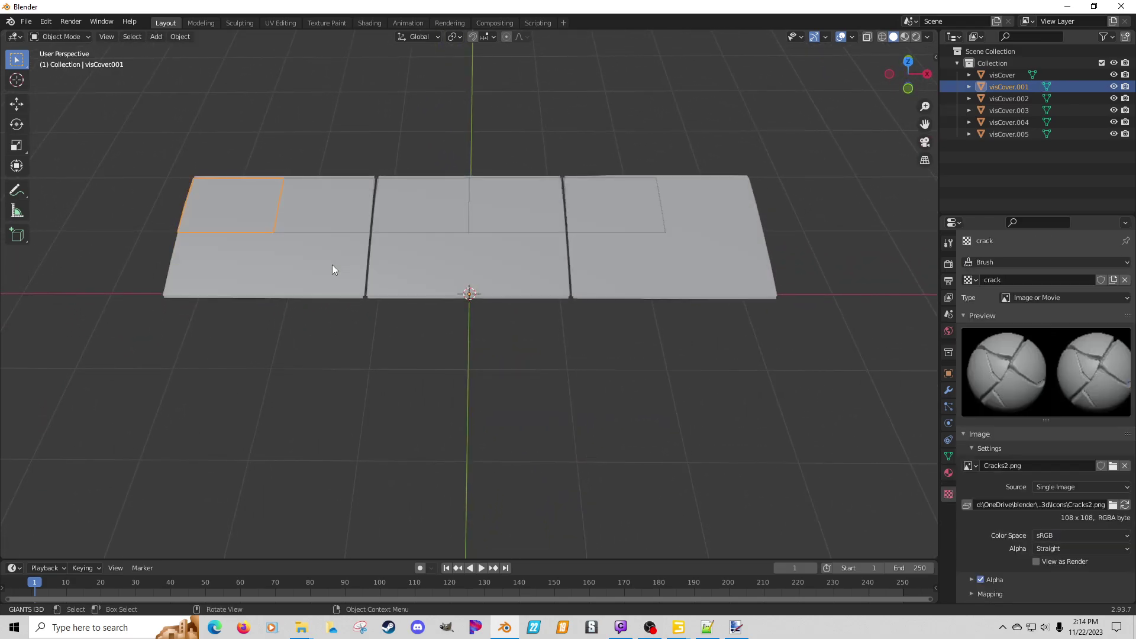
Step: Apply rotation and scale to each of the two separated pieces on the left panel
key("a")
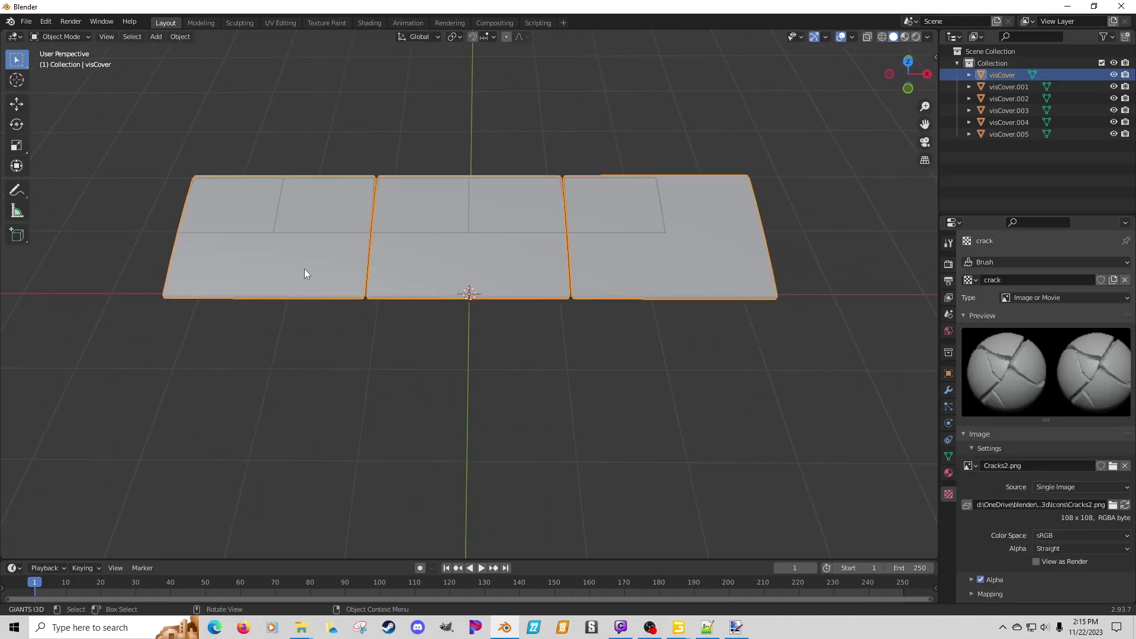
left_click(242, 213)
key("ctrl+a")
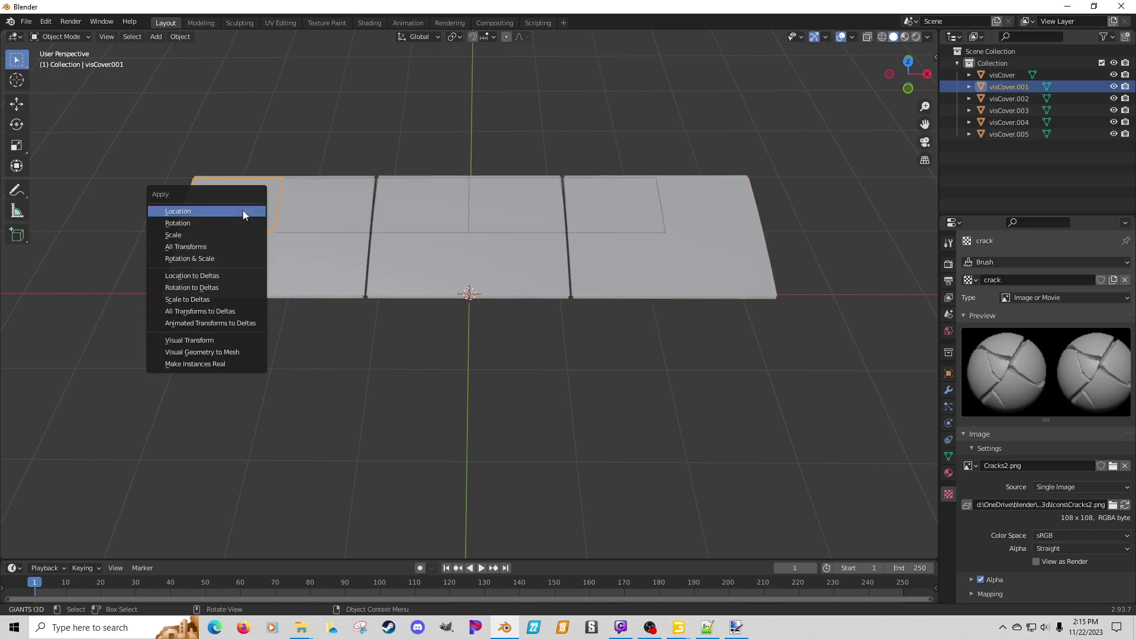
left_click(219, 260)
left_click(324, 205)
key("ctrl+a")
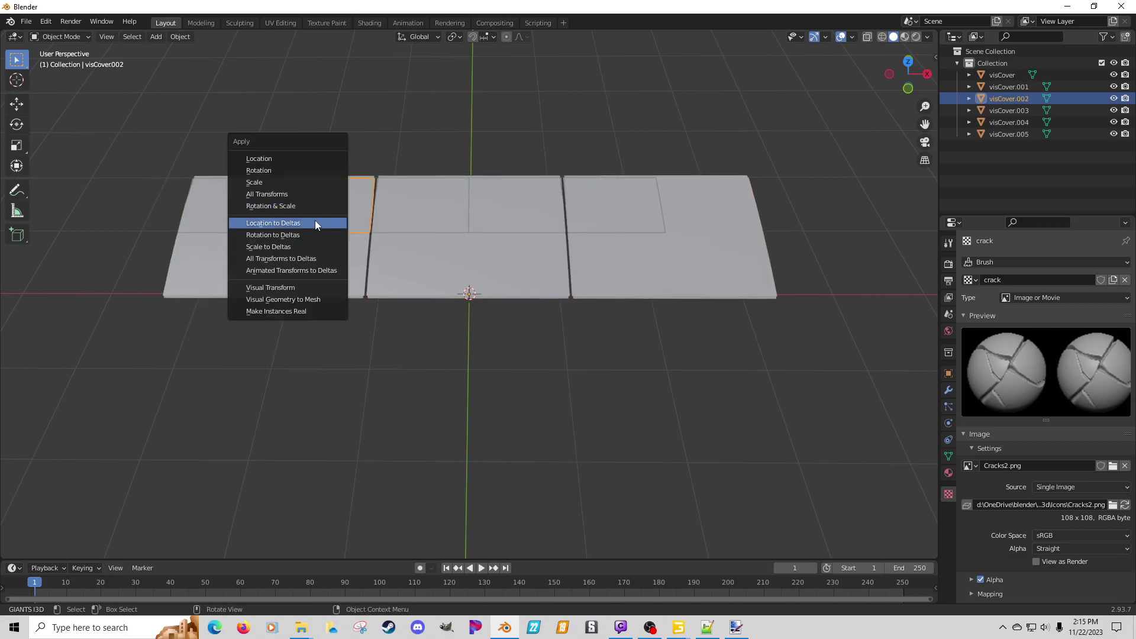
left_click(303, 206)
Step: Apply rotation and scale to the middle panel's two separated pieces and the right panel's separated piece
left_click(446, 212)
key("ctrl+a")
left_click(446, 212)
left_click(503, 214)
key("ctrl+a")
left_click(503, 214)
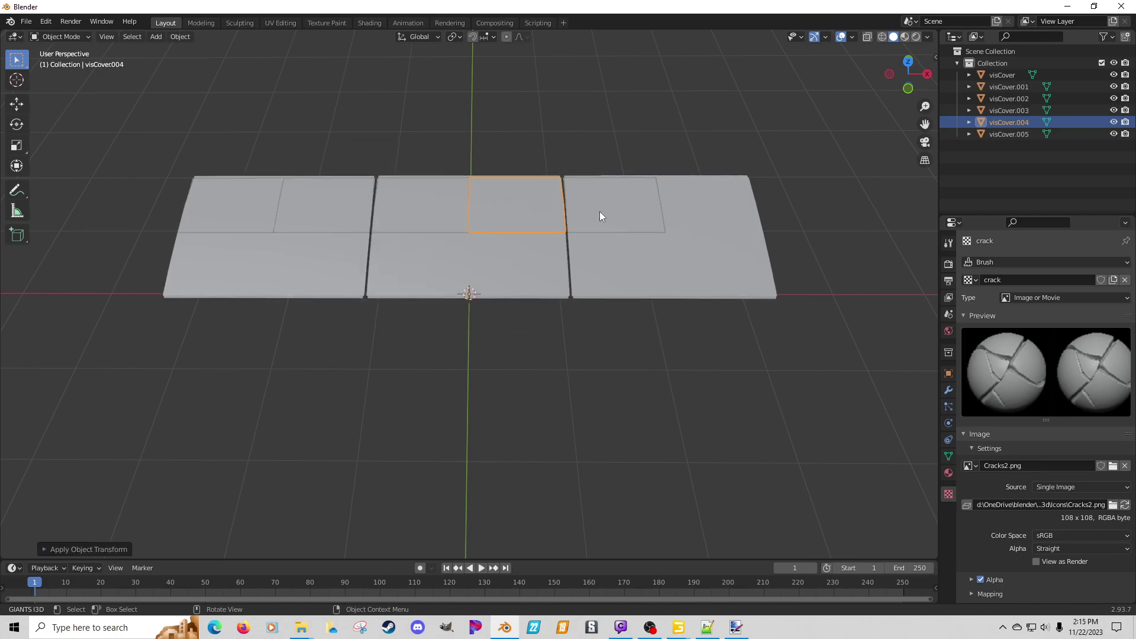
left_click(599, 211)
key("ctrl+a")
left_click(599, 211)
left_click(260, 270)
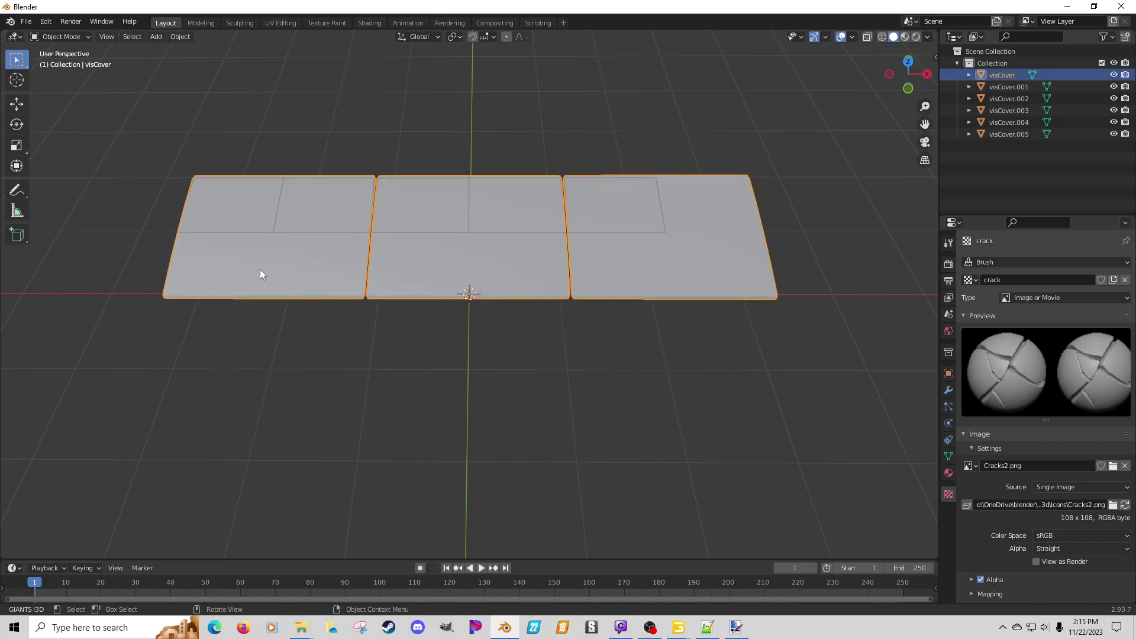
Step: Scale all faces of the left panel's far-left piece by 0.75 along X in Edit Mode
left_click(234, 203)
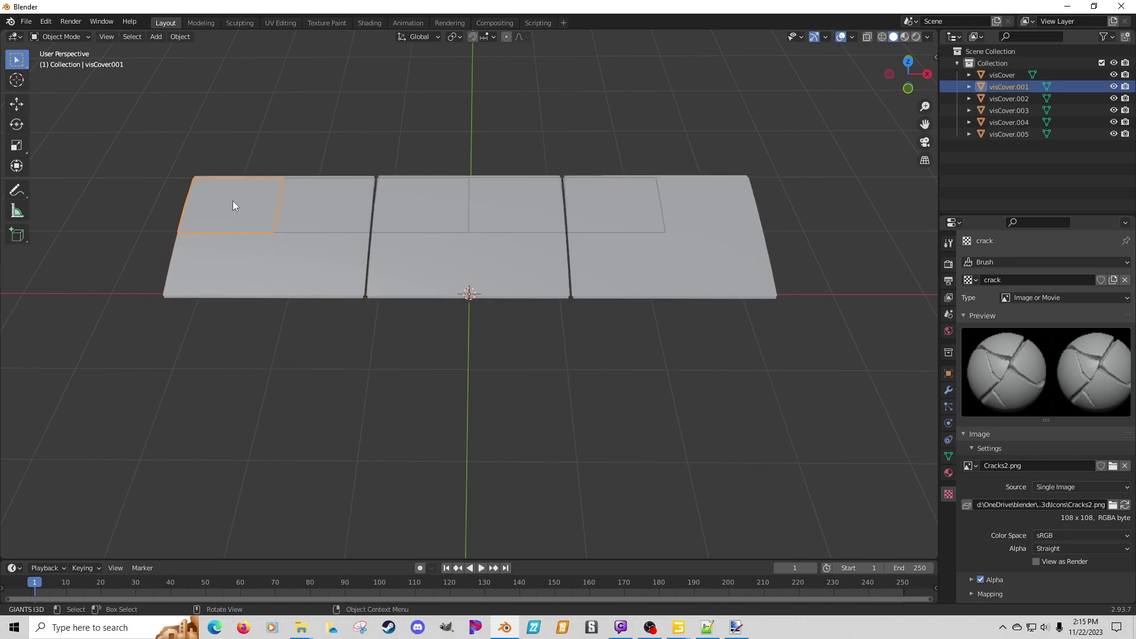
key("Tab")
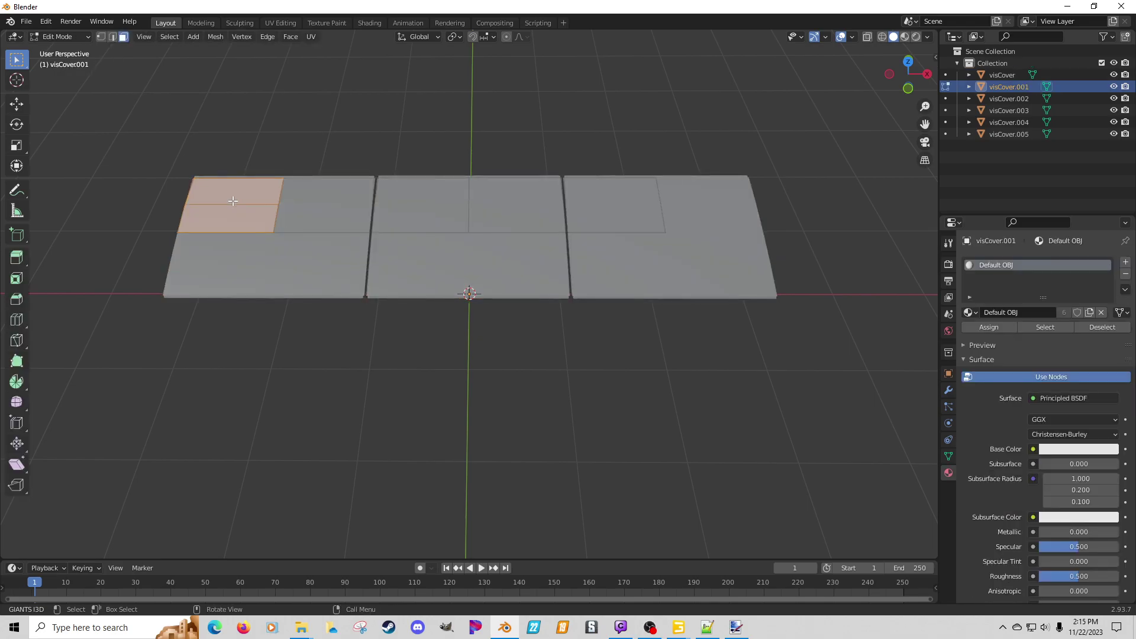
key("alt+a")
key("a")
key("s")
type("x")
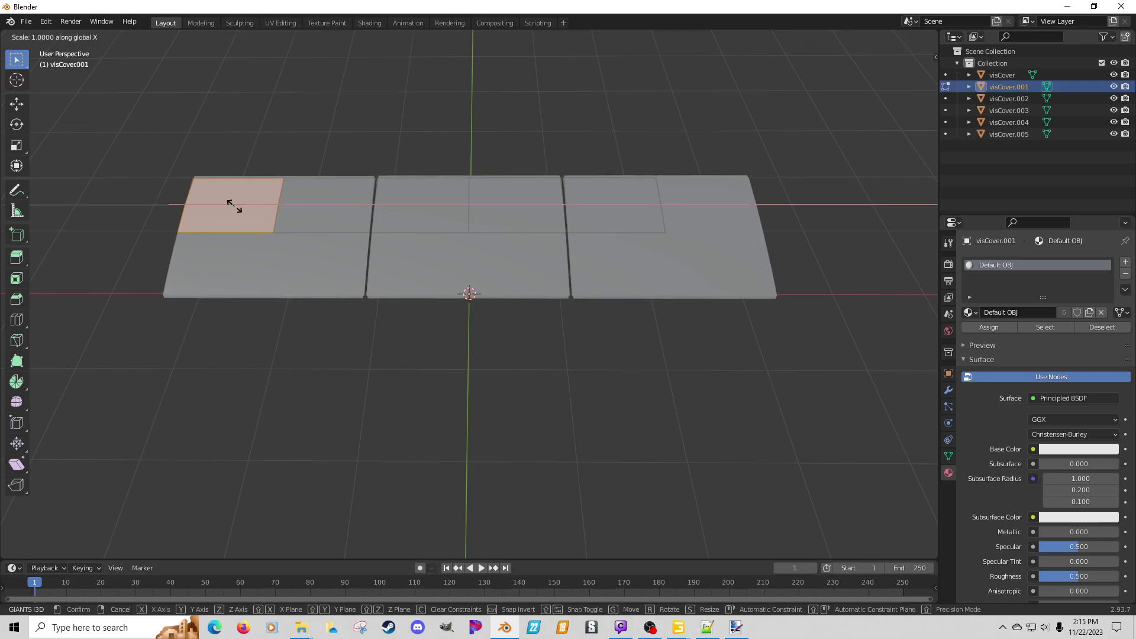
type(".75")
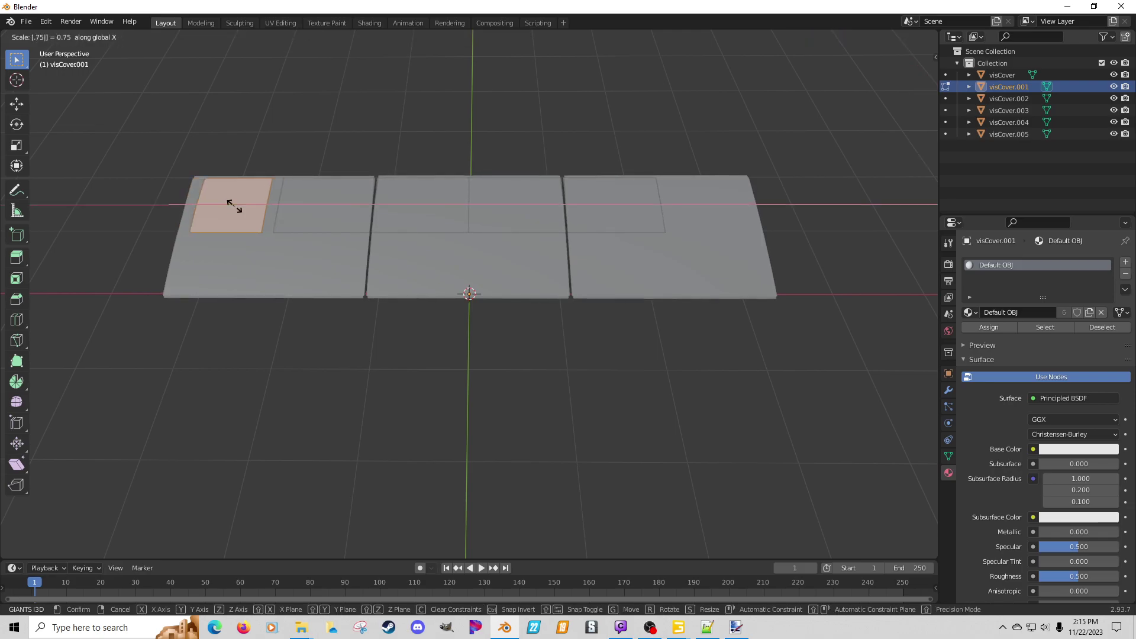
key("Return")
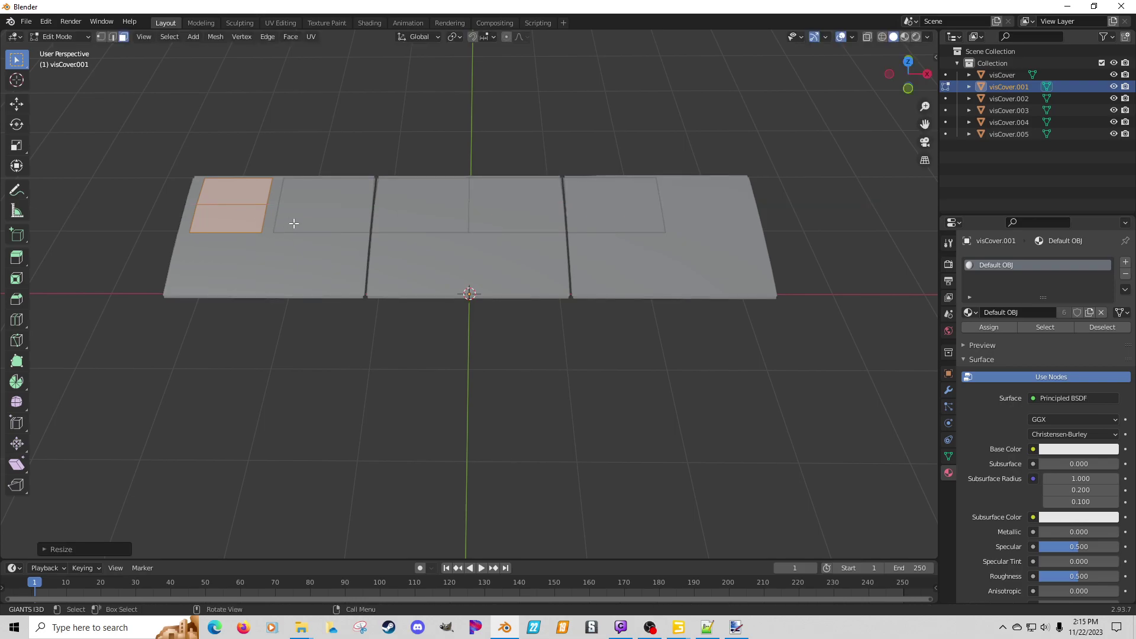
key("alt+a")
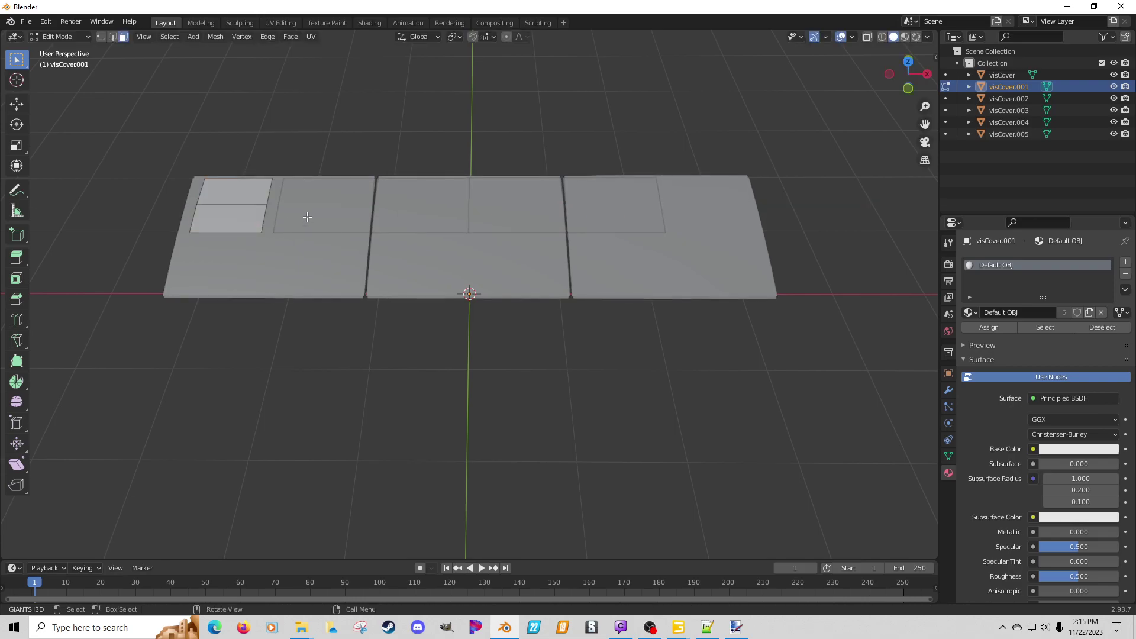
key("Tab")
Step: Scale all faces of the left panel's second piece by 0.75 along X in Edit Mode
left_click(311, 217)
key("Tab")
key("a")
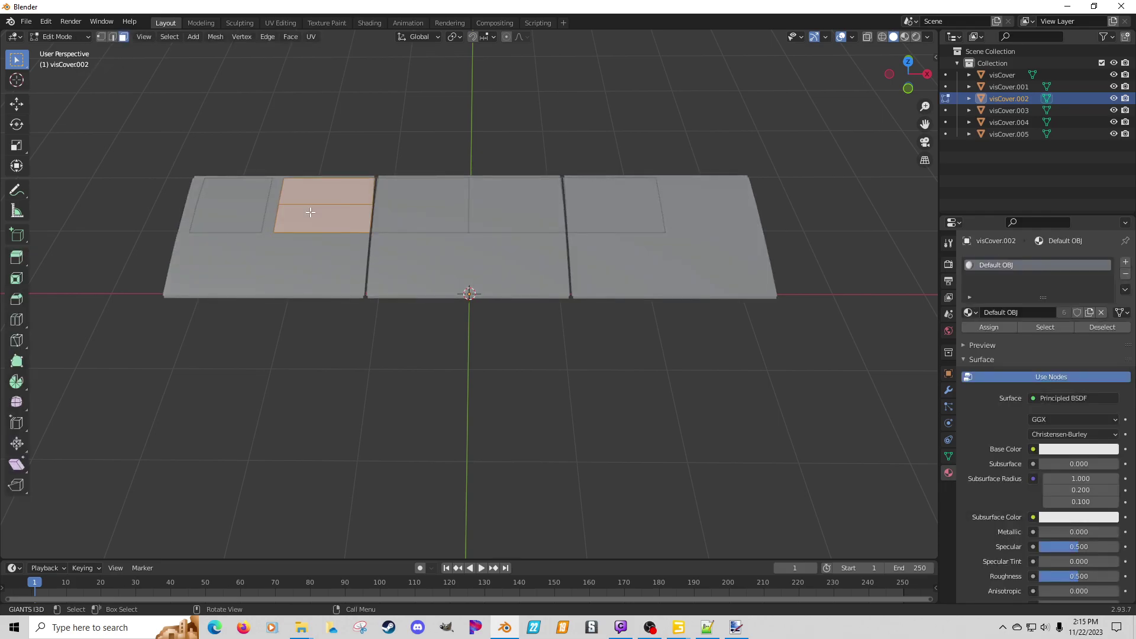
key("s")
key("x")
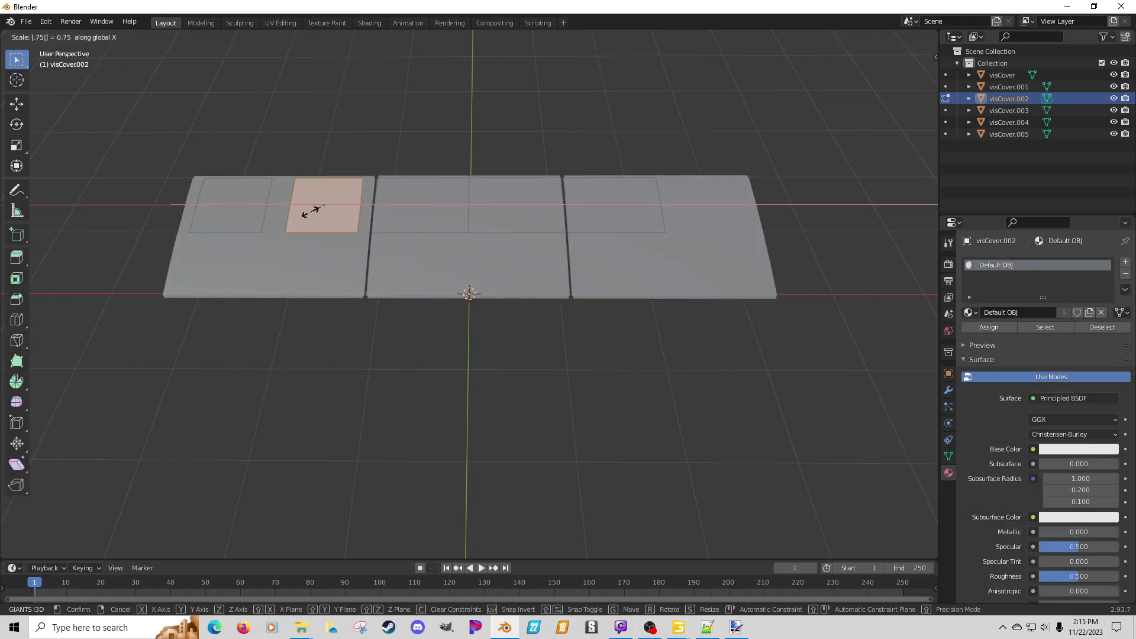
left_click(311, 211)
left_click(401, 219)
key("Tab")
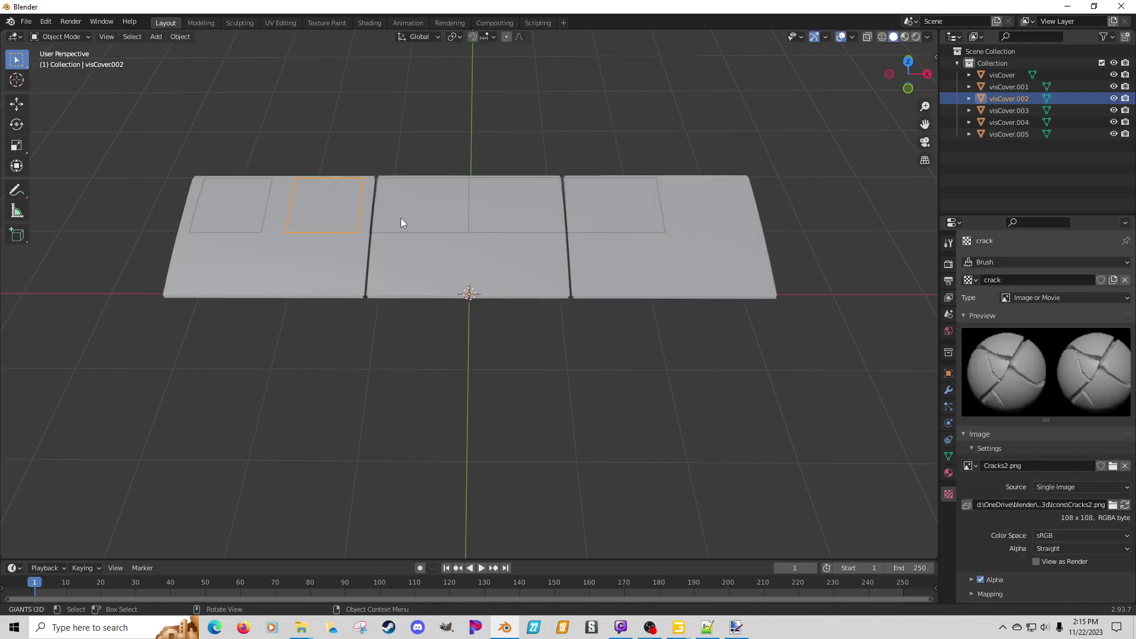
Step: Scale all faces of the middle panel's left piece by 0.75 along X in Edit Mode
left_click(401, 223)
key("Tab")
key("a")
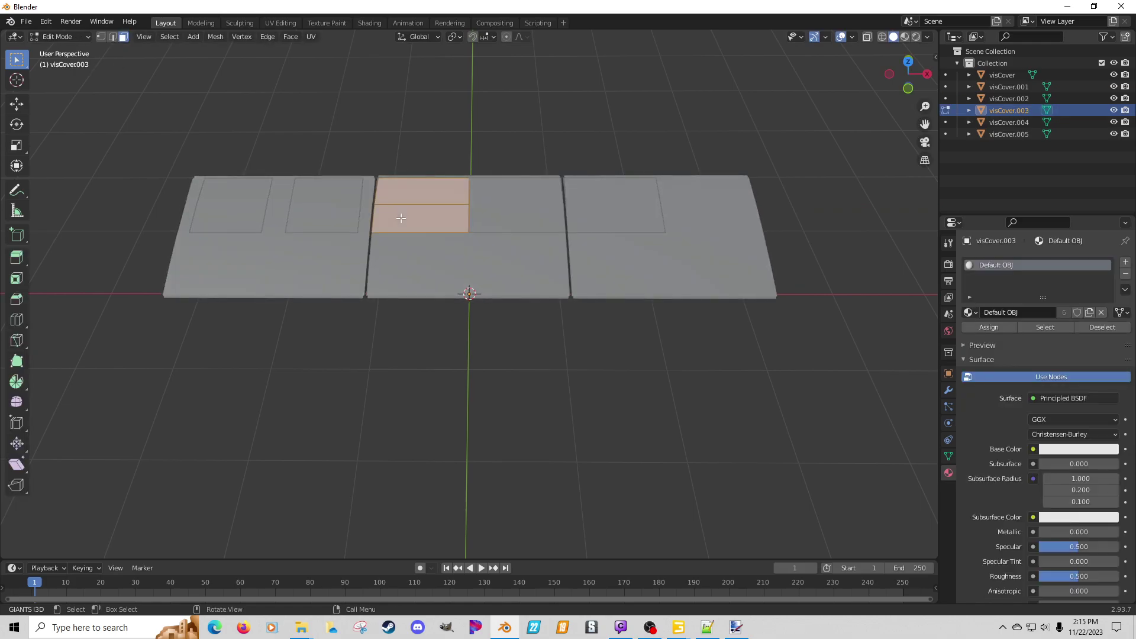
key("s")
key("z")
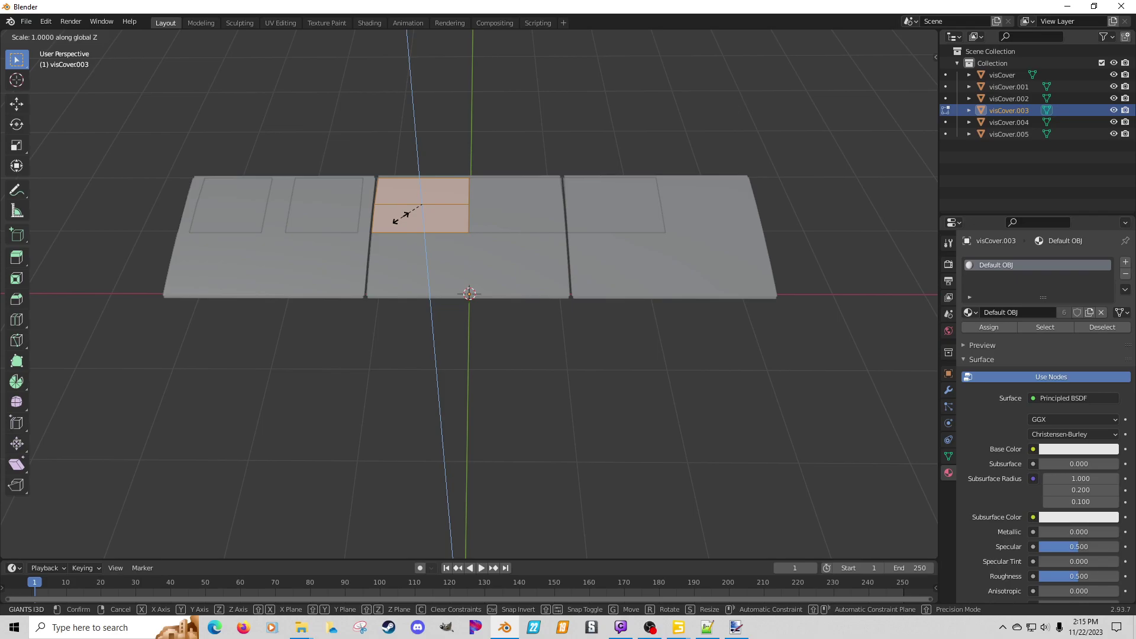
right_click(401, 219)
type("sx.75")
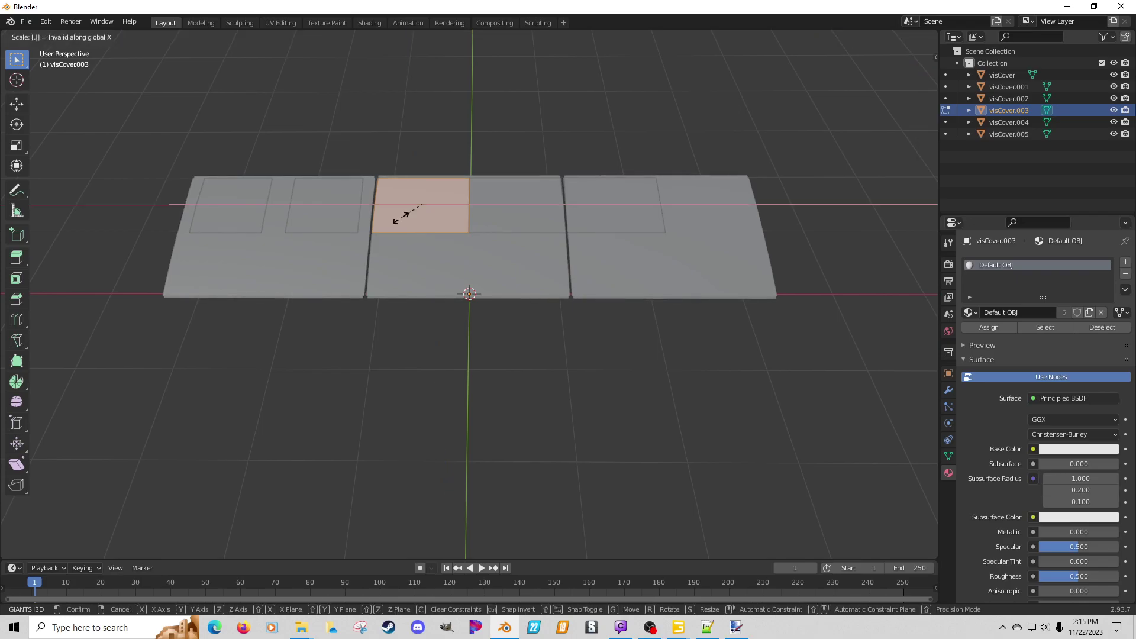
key("Return")
key("Tab")
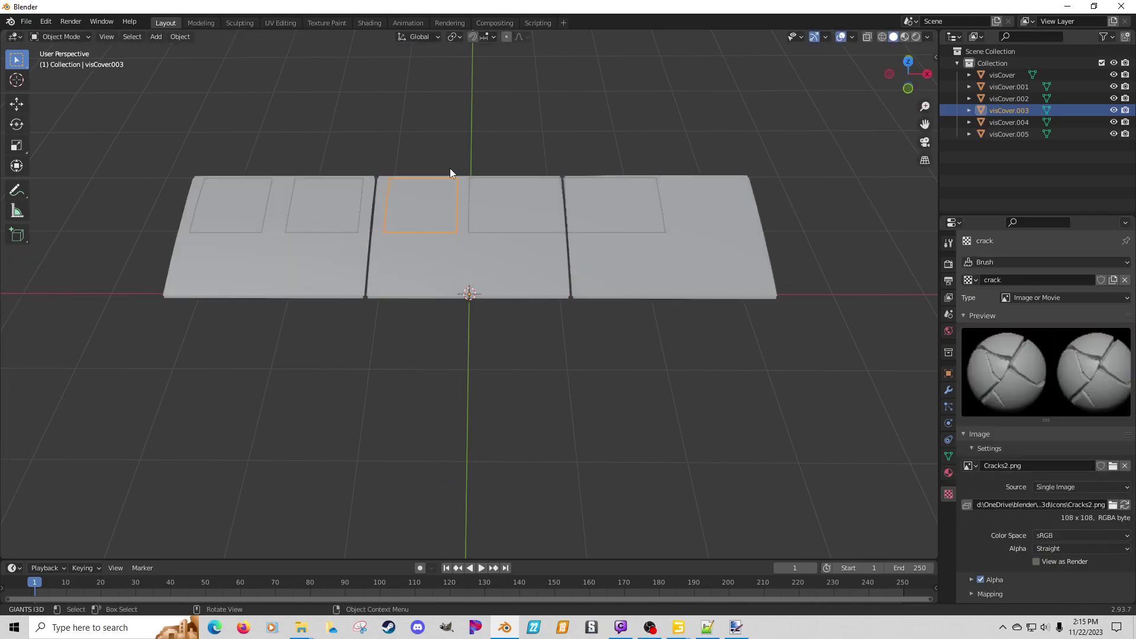
Step: Scale all faces of the middle panel's right piece by 0.75 along X in Edit Mode
left_click(540, 223)
key("Tab")
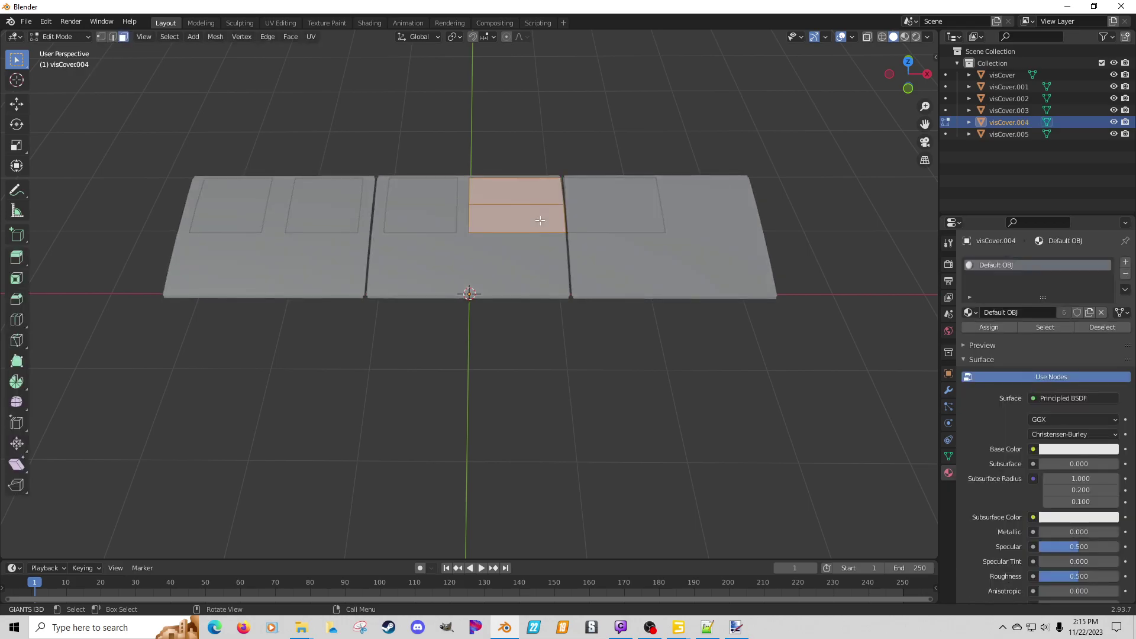
key("s")
key("z")
key("Escape")
type("sx.75")
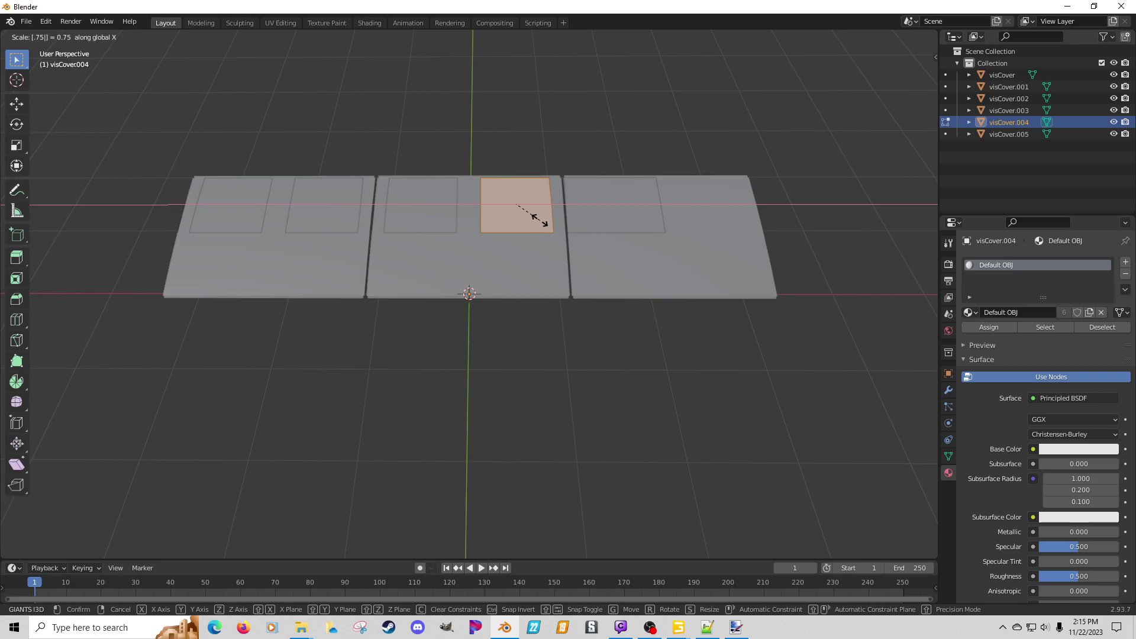
key("Return")
key("Tab")
Step: Scale all faces of the right panel's separated piece by 0.75 along X and return to Object Mode
left_click(622, 214)
key("Tab")
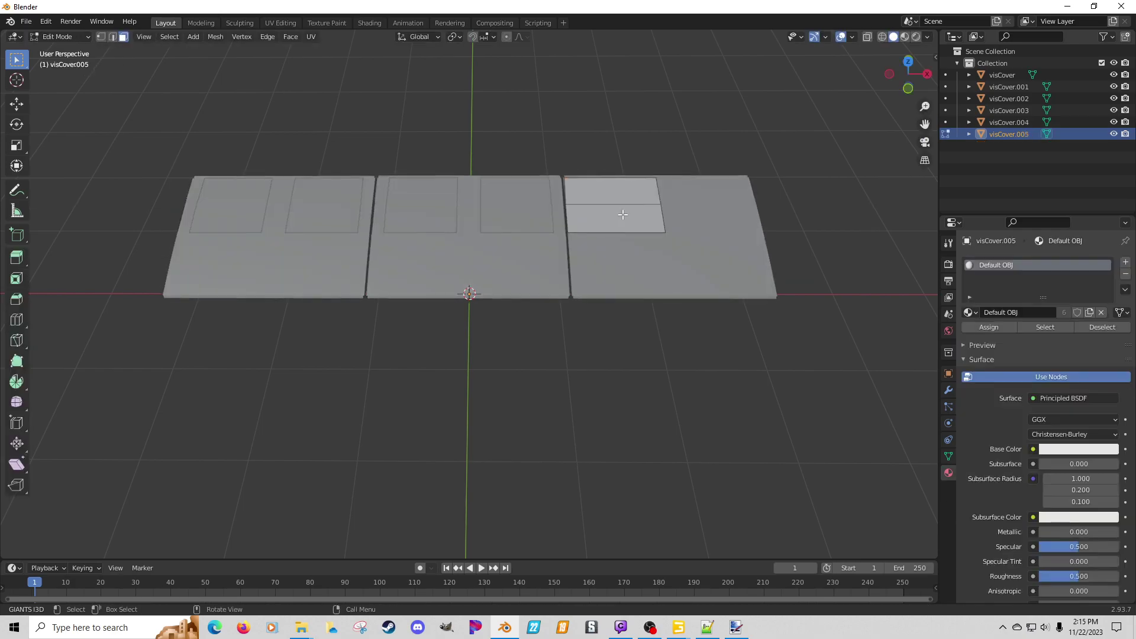
type("asx")
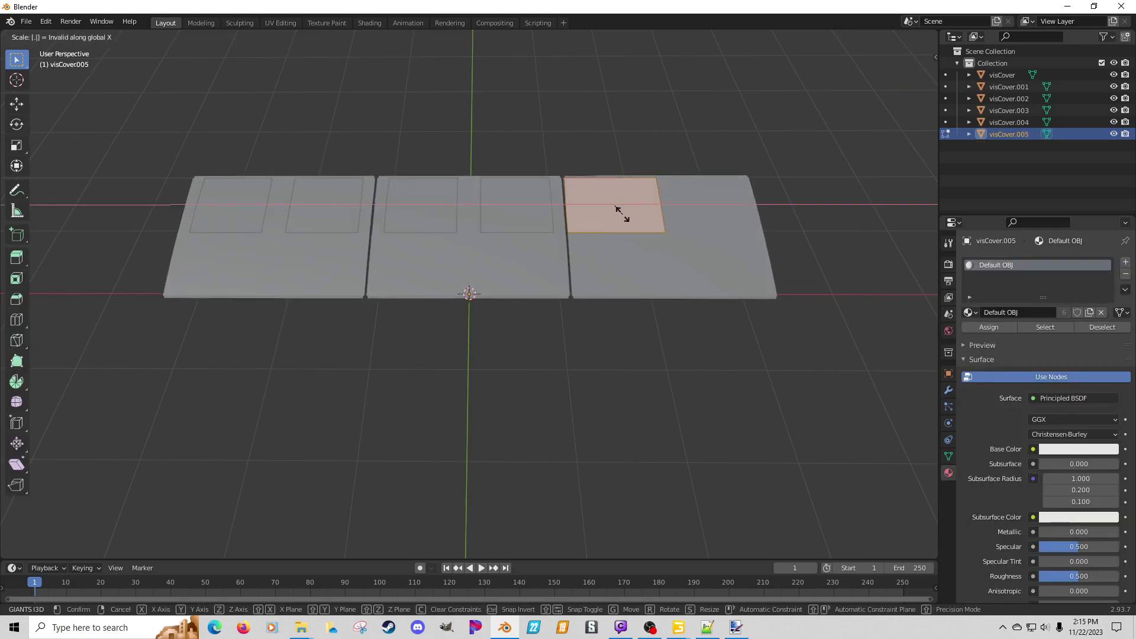
type(".75")
key("Return")
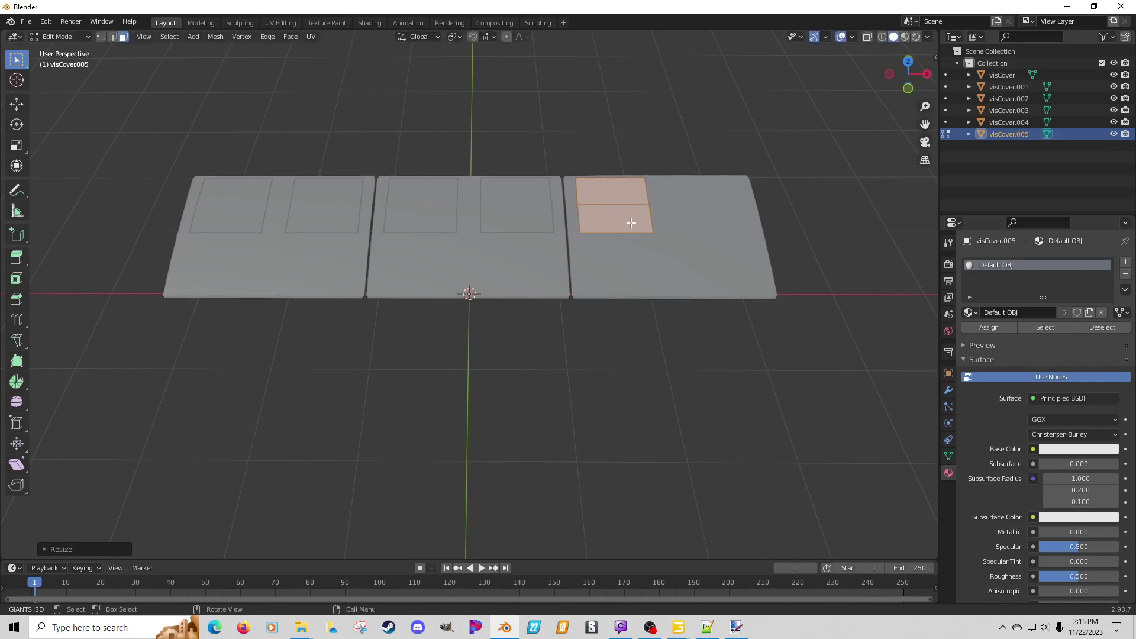
middle_click_drag(389, 296, 269, 263)
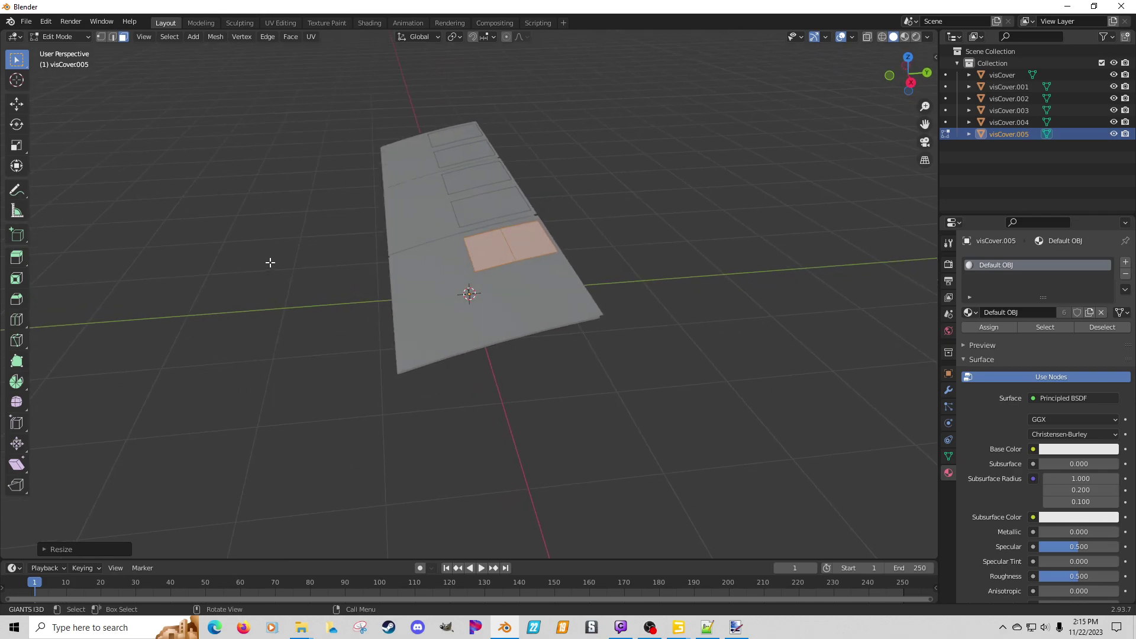
key("Tab")
left_click(452, 139)
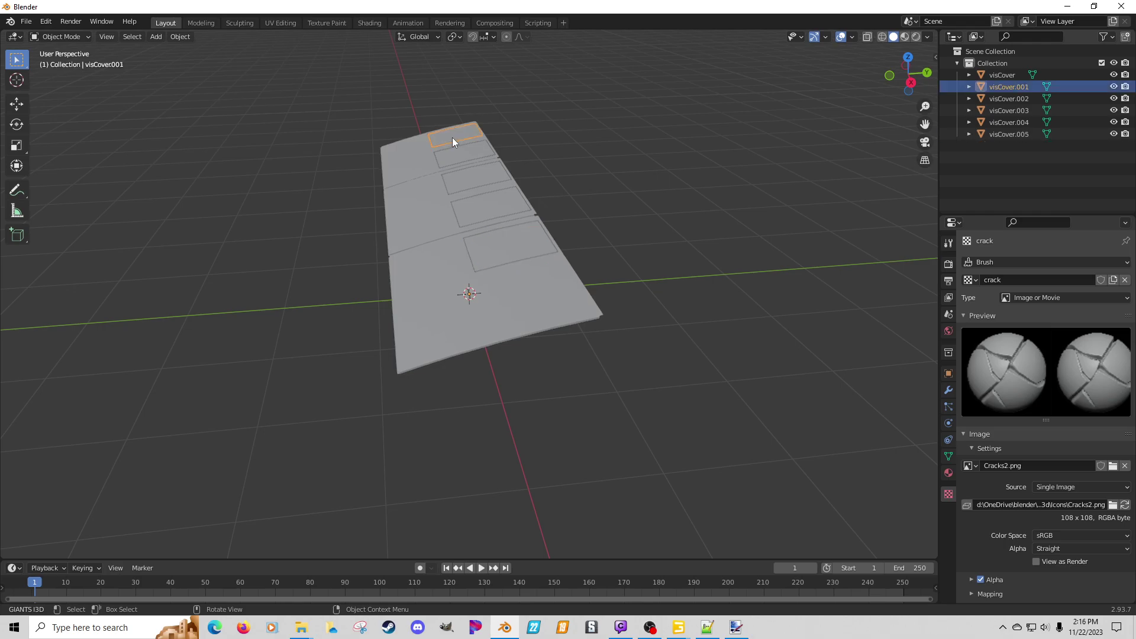
key("g")
key("shift+x")
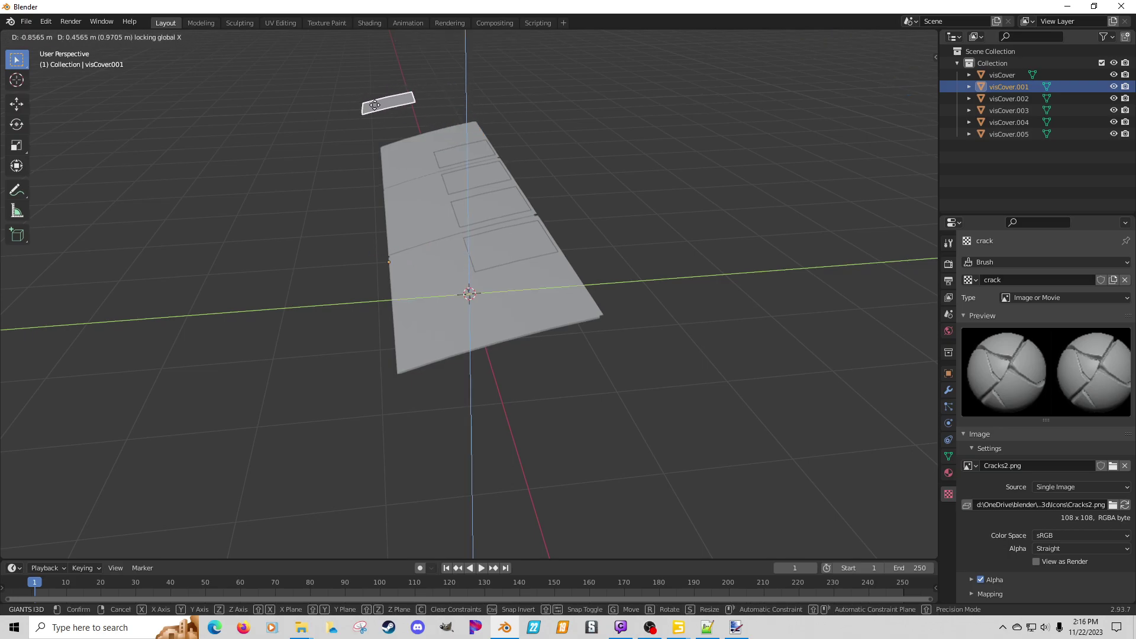
right_click(381, 108)
Step: Try to raise the left panel's far-left piece 0.01 m along Z in Object Mode
mouse_move(393, 152)
middle_mouse_down()
mouse_move(434, 143)
mouse_move(413, 143)
middle_mouse_up()
key("g")
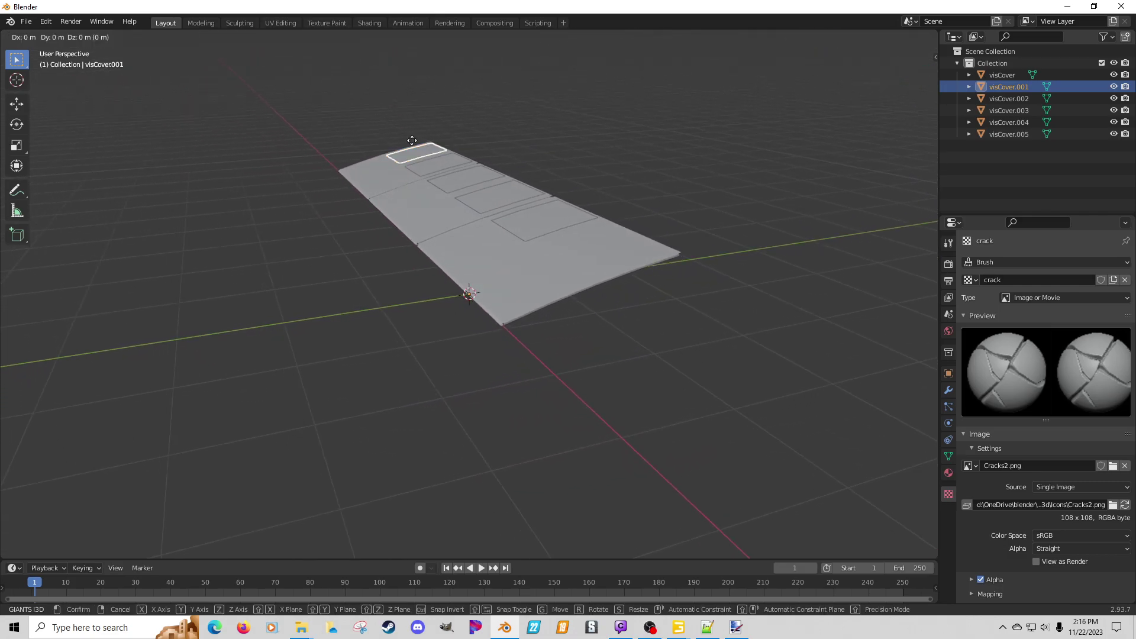
type("z")
type(".")
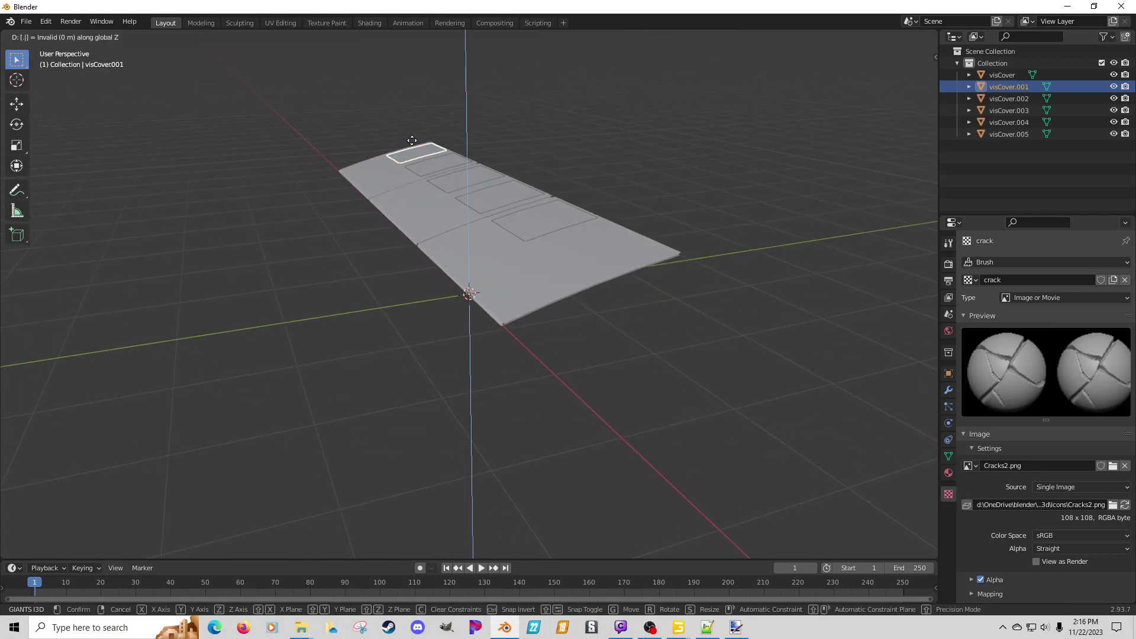
type("01")
key("Return")
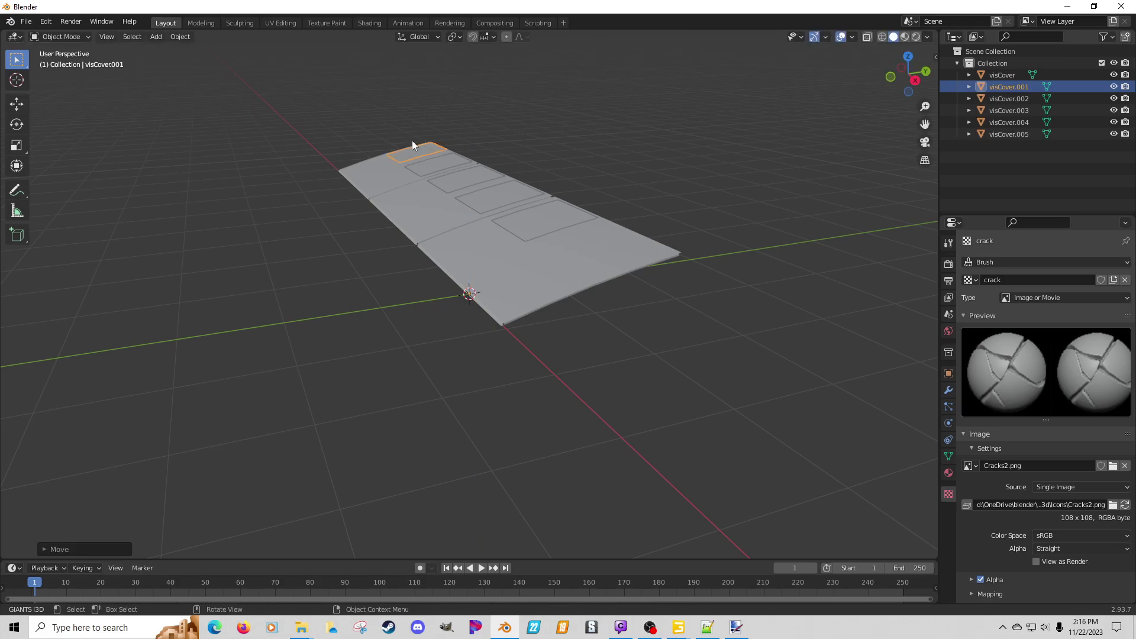
Step: Undo the Object Mode move of the left panel's far-left piece
mouse_move(452, 188)
middle_mouse_down()
mouse_move(426, 188)
mouse_move(441, 187)
middle_mouse_up()
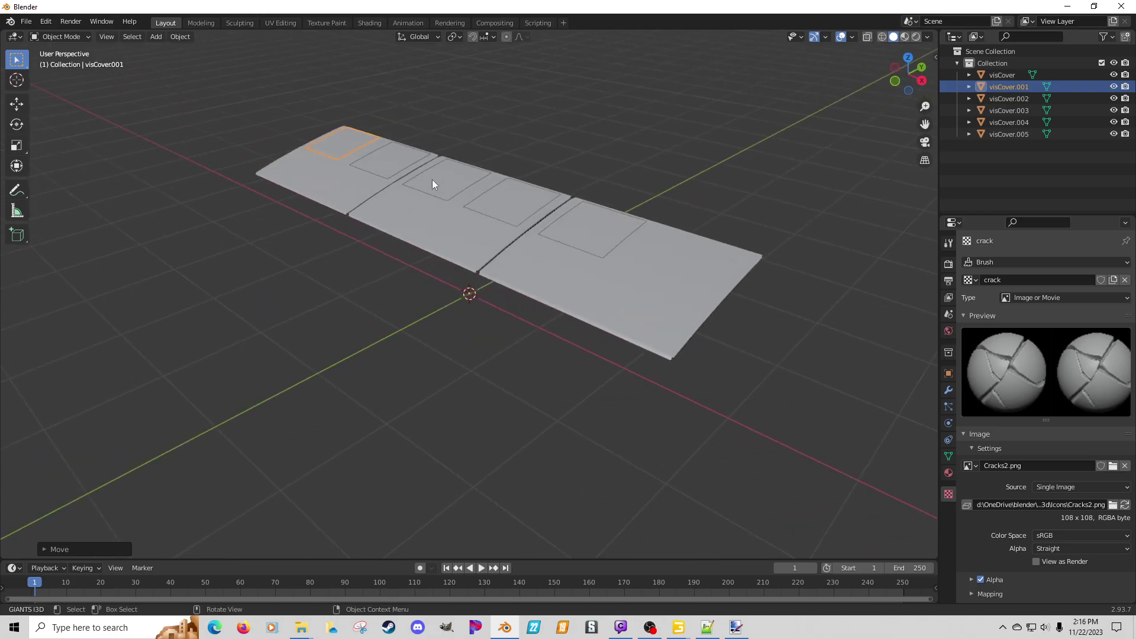
left_click(395, 170)
key("Tab")
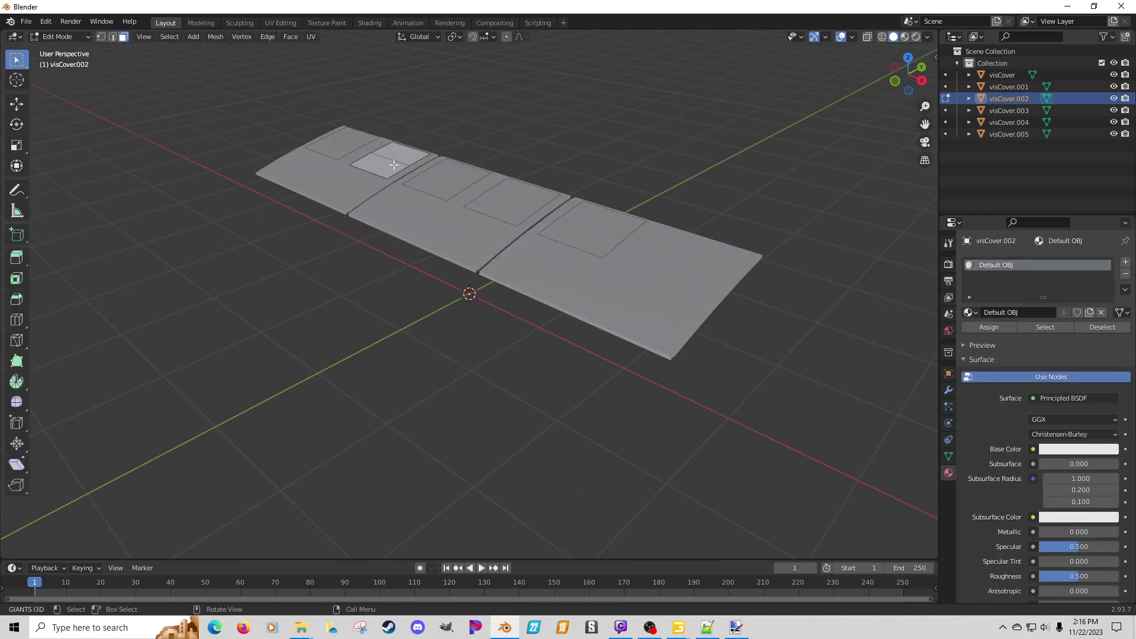
key("Tab")
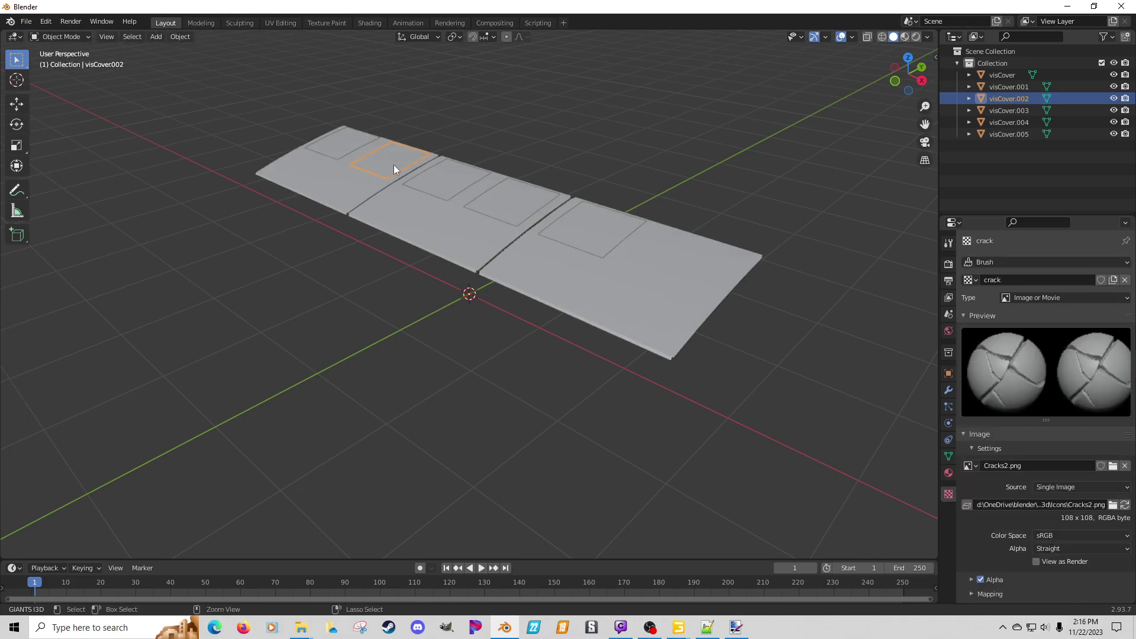
left_click(393, 165)
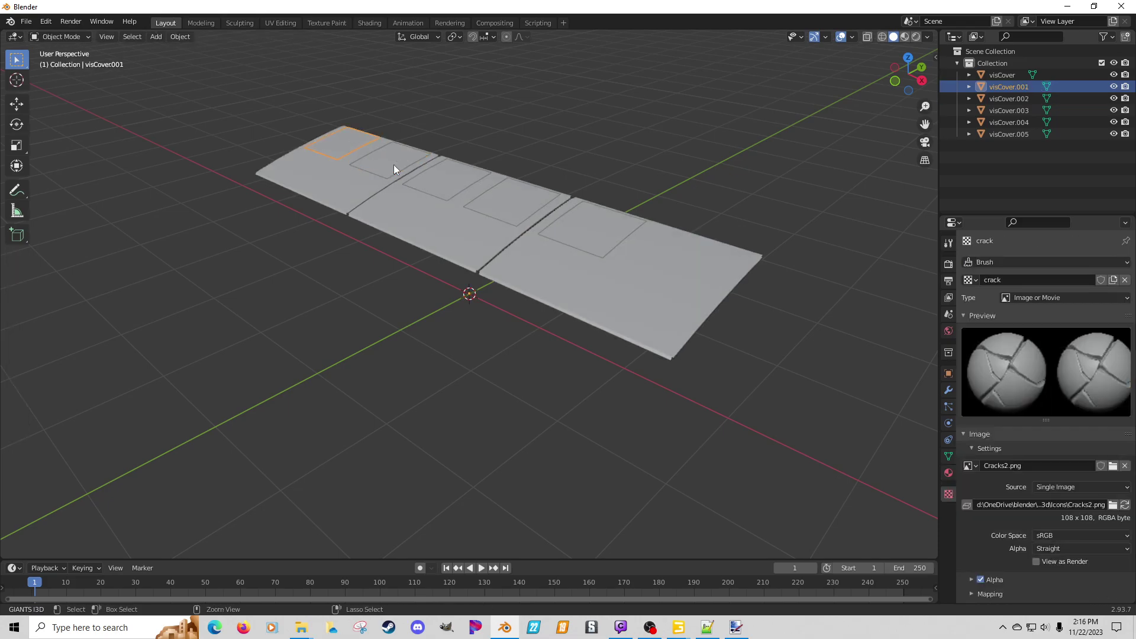
Step: Move all faces of the left panel's far-left piece 0.01 m along Z in Edit Mode
left_click(346, 149)
left_click(346, 147)
key("Tab")
key("a")
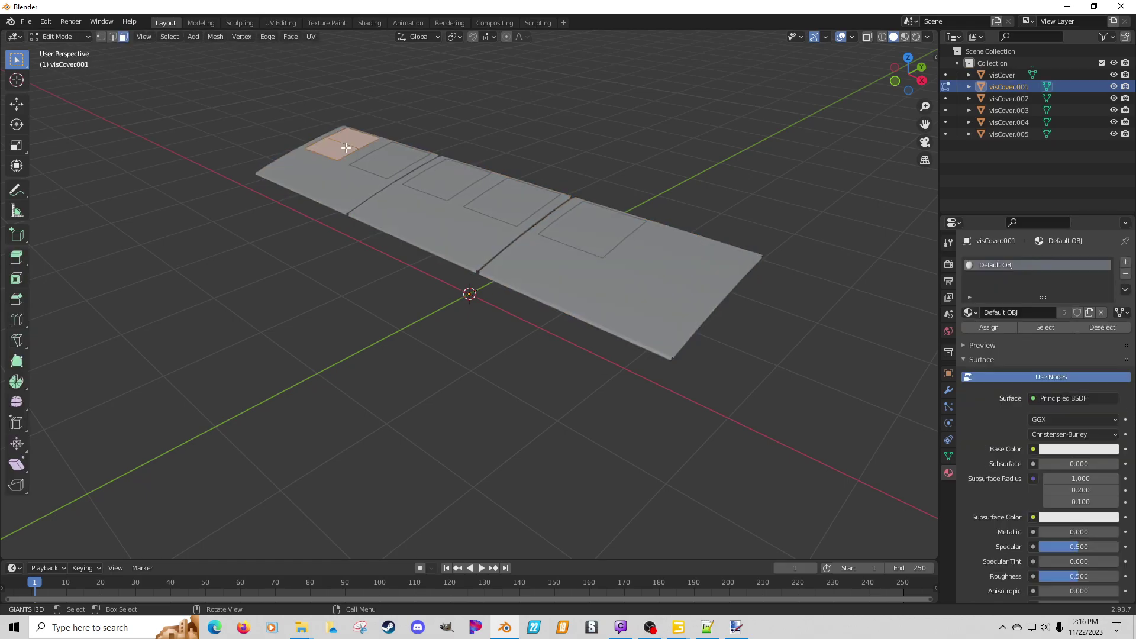
key("g")
key("z")
key("period")
key("0")
key("1")
key("Return")
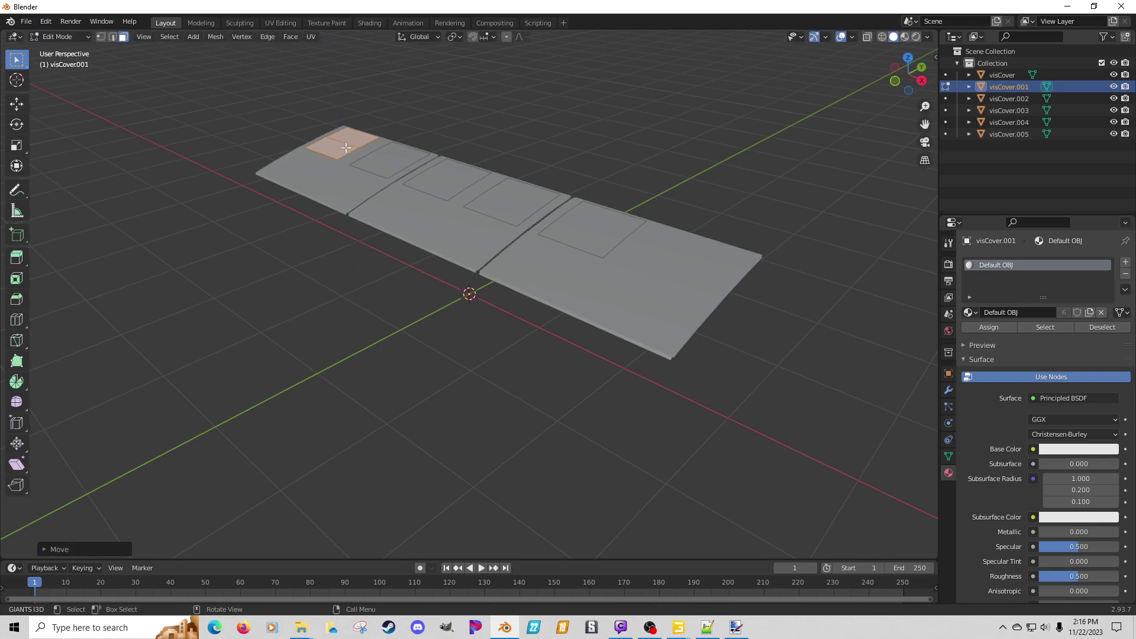
Step: Move all faces of the left panel's second piece 0.01 m along Z in Edit Mode and return to Object Mode
mouse_move(391, 159)
middle_mouse_down()
mouse_move(393, 173)
mouse_move(368, 155)
mouse_move(385, 177)
middle_mouse_up()
key("Tab")
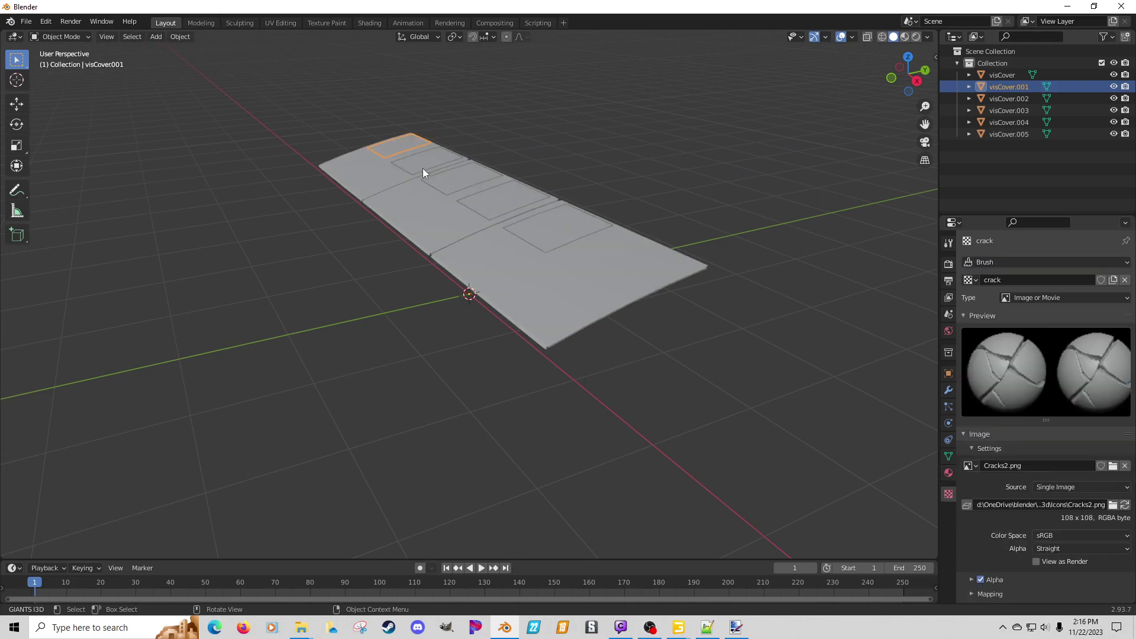
left_click(425, 171)
key("Tab")
left_click(422, 167)
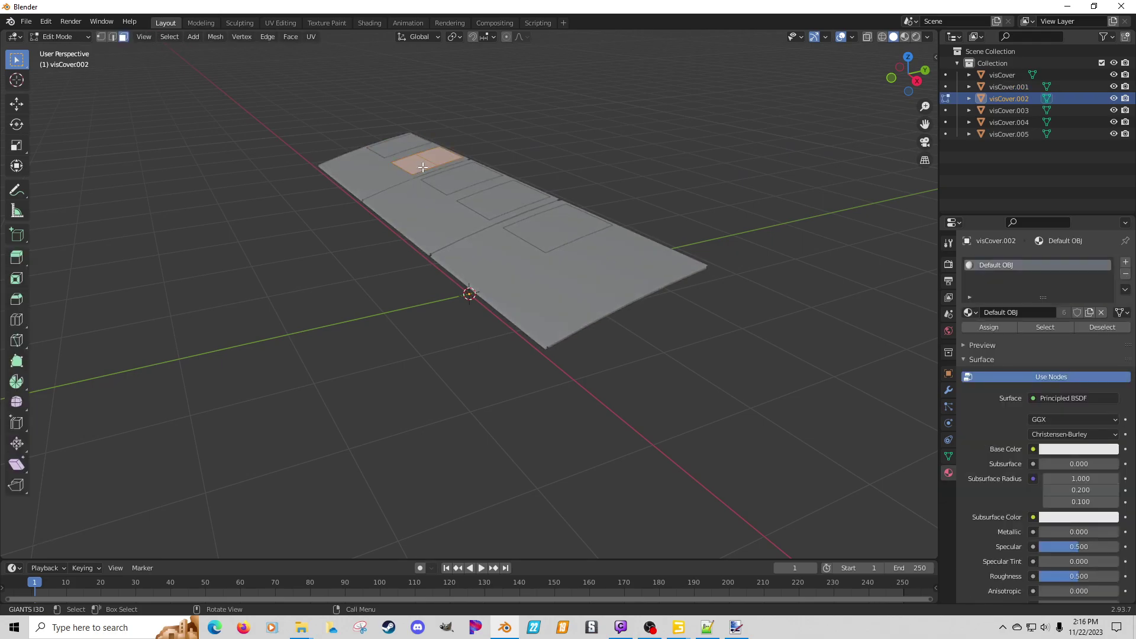
key("g")
key("z")
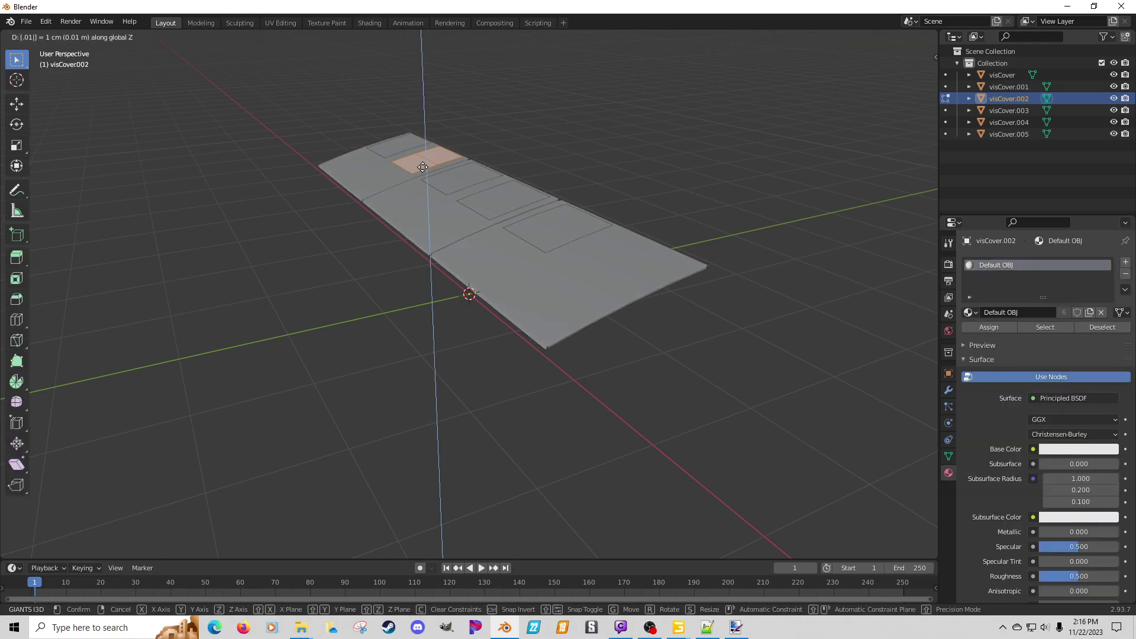
key("Escape")
key("Tab")
Step: Move all faces of the middle panel's left piece 0.01 m along Z in Edit Mode and return to Object Mode
left_click(455, 170)
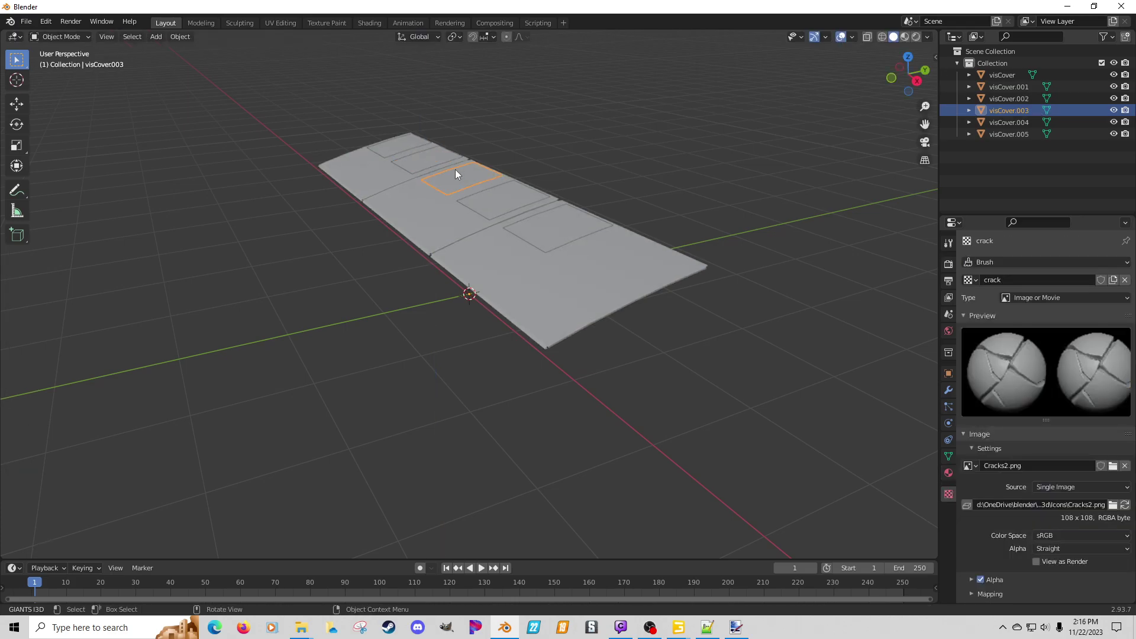
key("Tab")
left_click(455, 170)
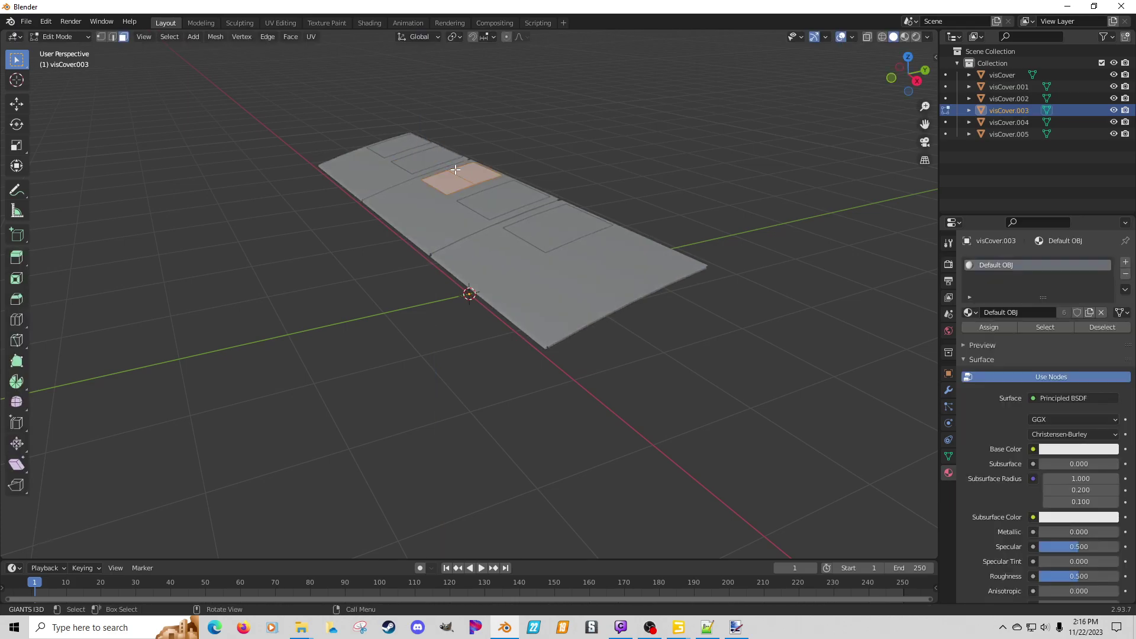
type("g")
type("z.01")
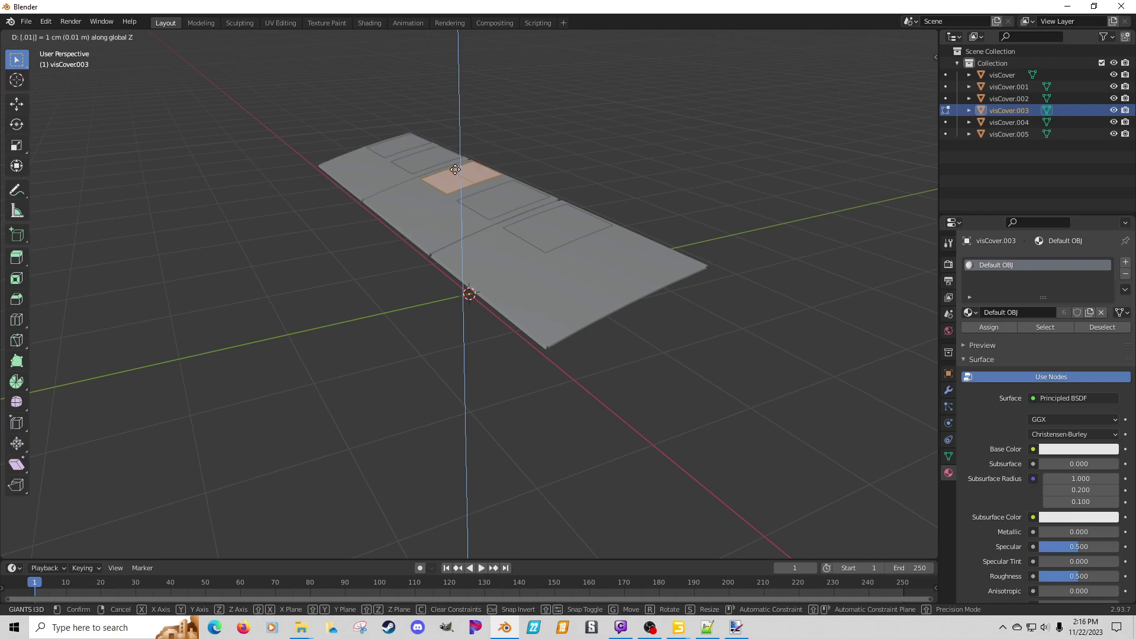
key("Return")
key("Tab")
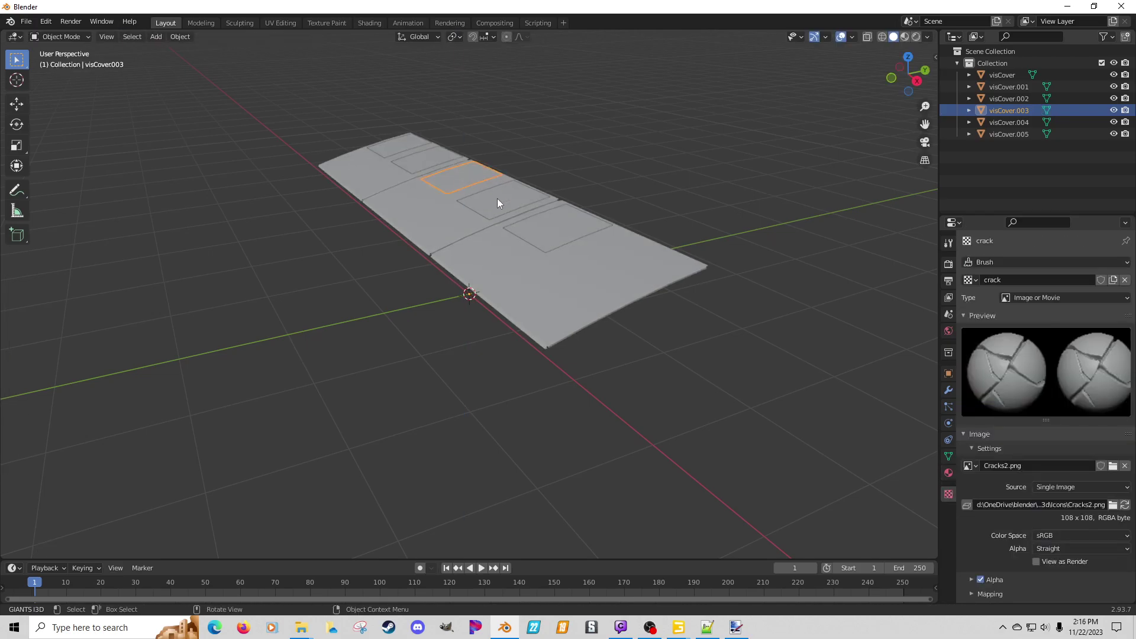
Step: Move all faces of the middle panel's right piece 0.01 m along Z in Edit Mode and return to Object Mode
left_click(497, 198)
key("Tab")
left_click(497, 199)
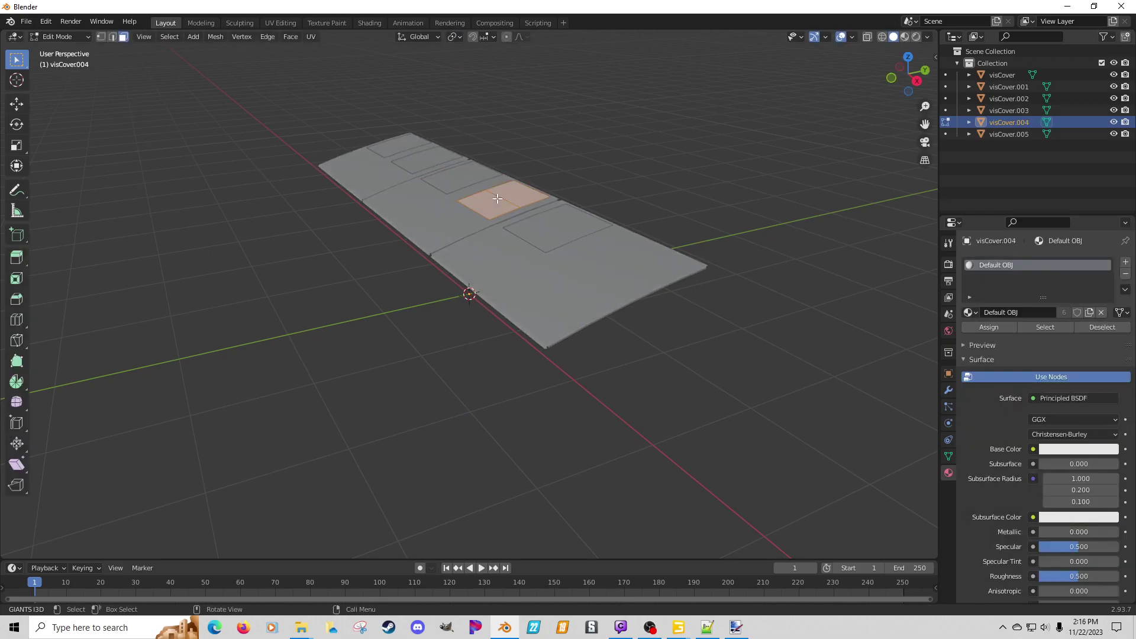
type("gz.01")
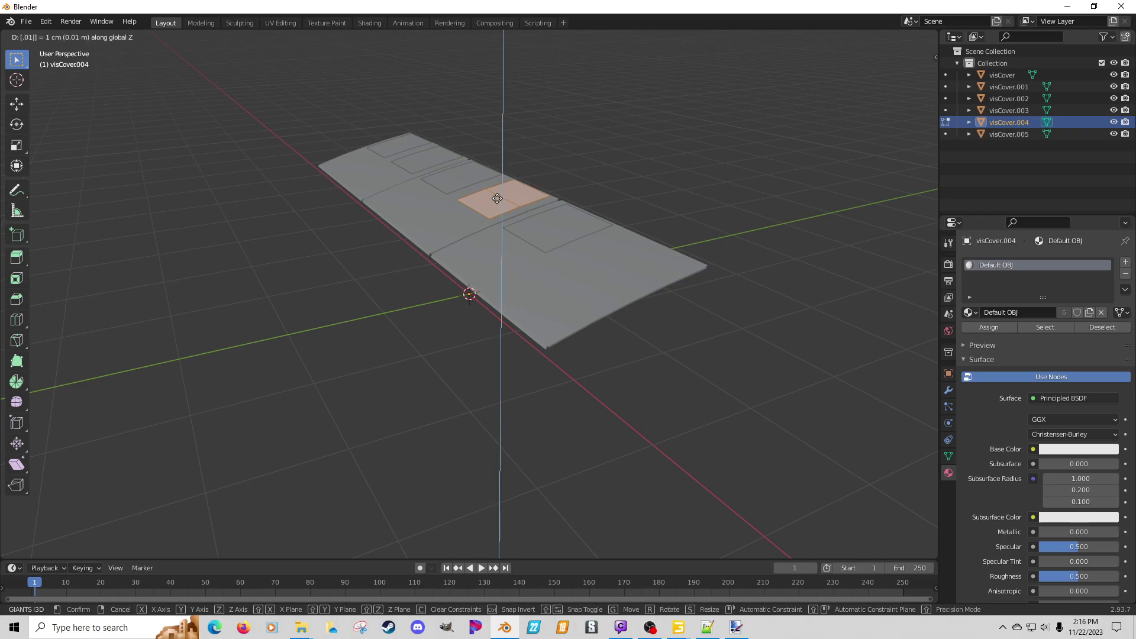
key("Return")
left_click(550, 237)
key("Tab")
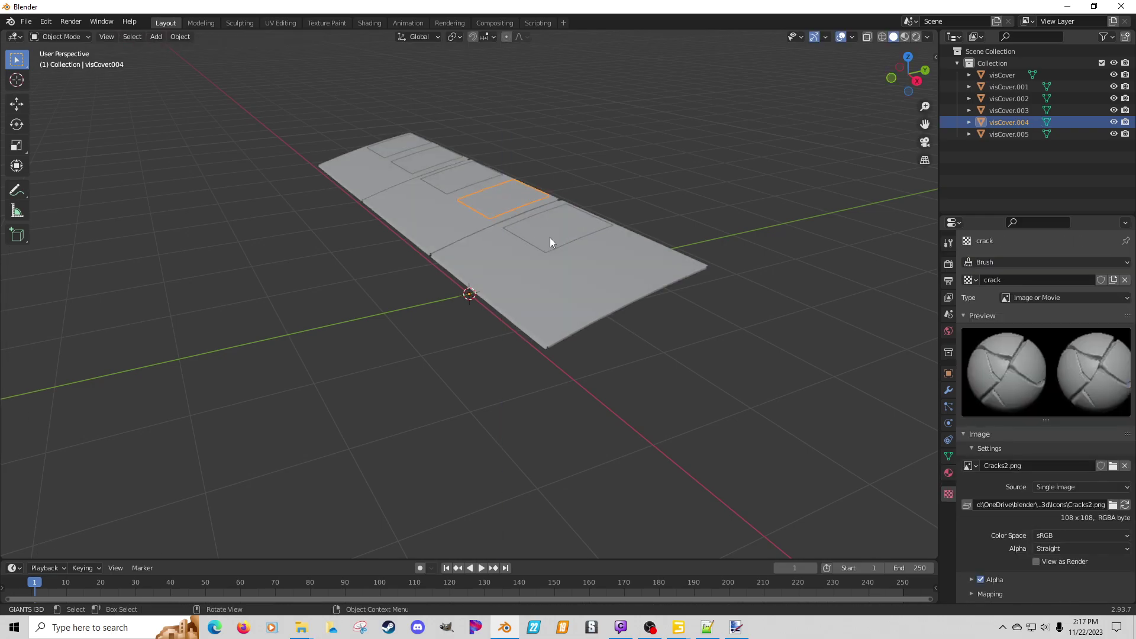
Step: Move all faces of the right panel's separated piece 0.01 m along Z in Edit Mode
left_click(551, 240)
key("Tab")
key("alt+a")
key("a")
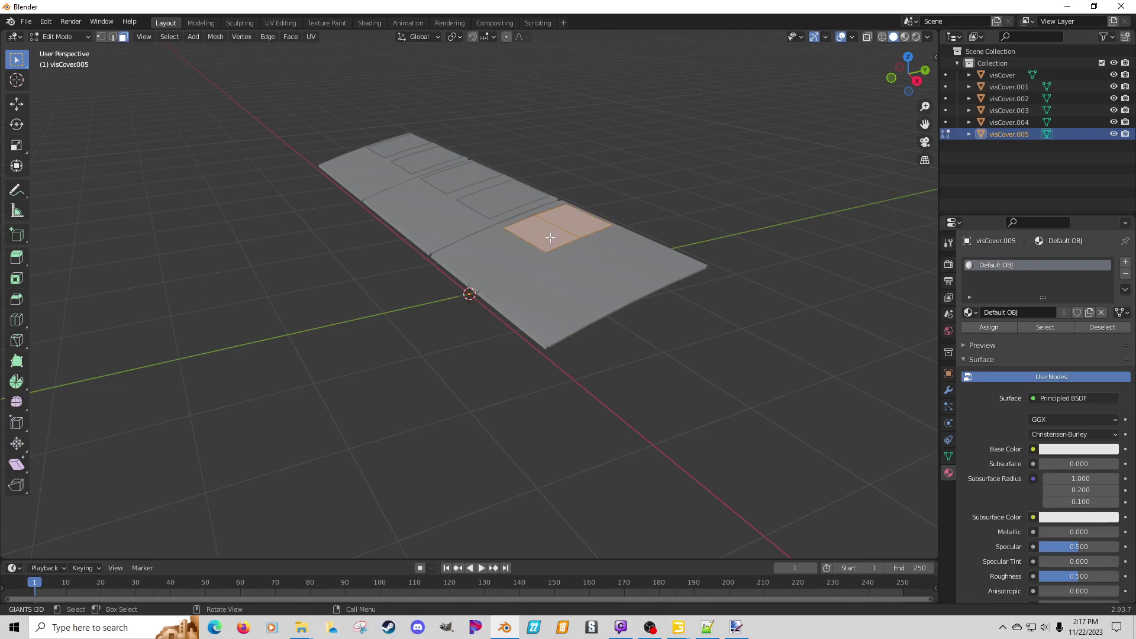
type("gz.01")
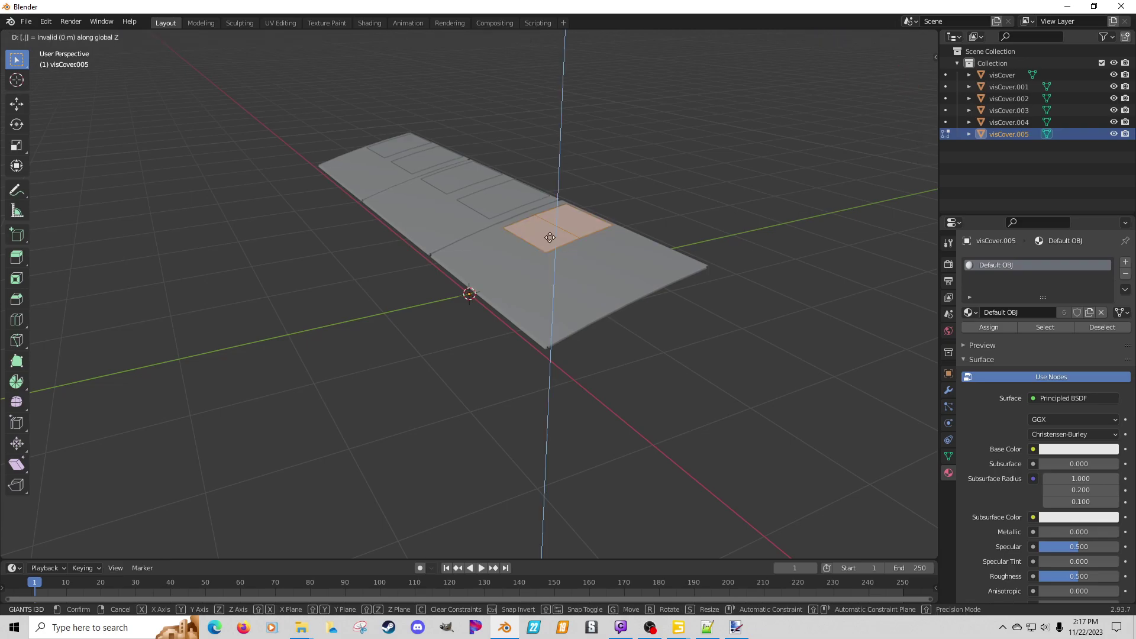
key("Return")
Step: Switch to the UV Editing workspace and make the left panel's far-left piece the mesh being edited, with all its faces selected
middle_click_drag(506, 281, 563, 308)
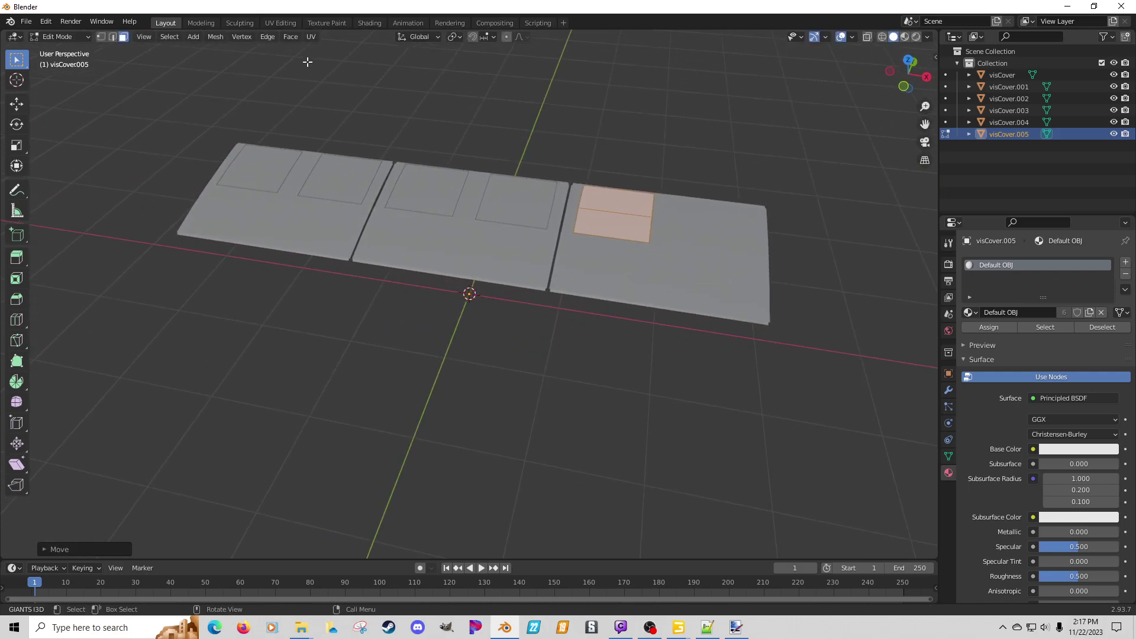
left_click(289, 23)
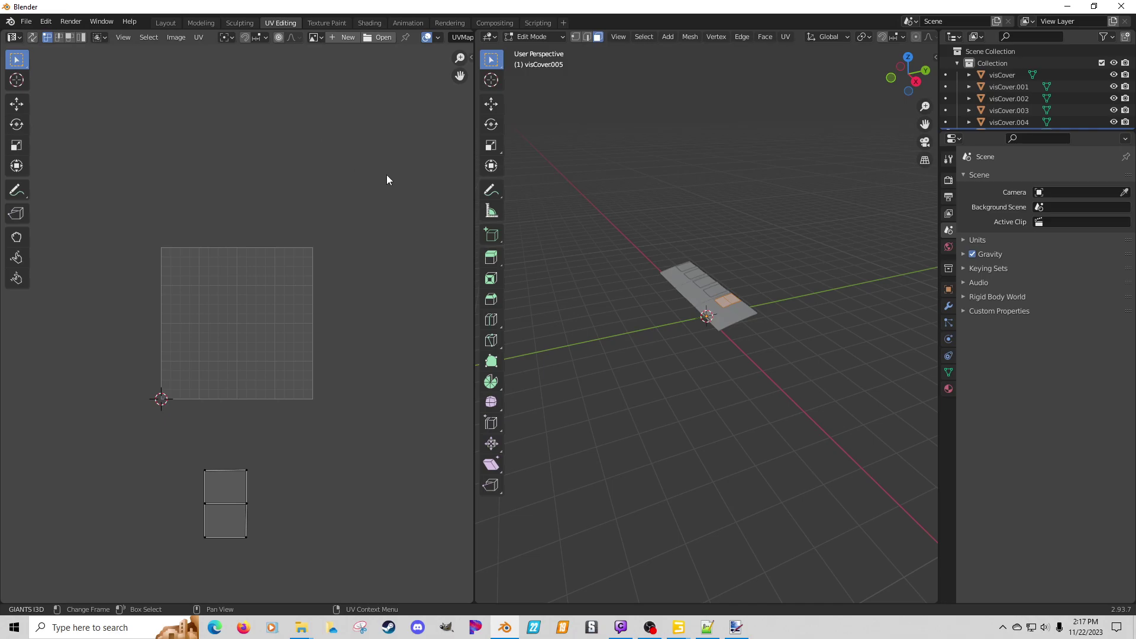
middle_click_drag(568, 310, 700, 347)
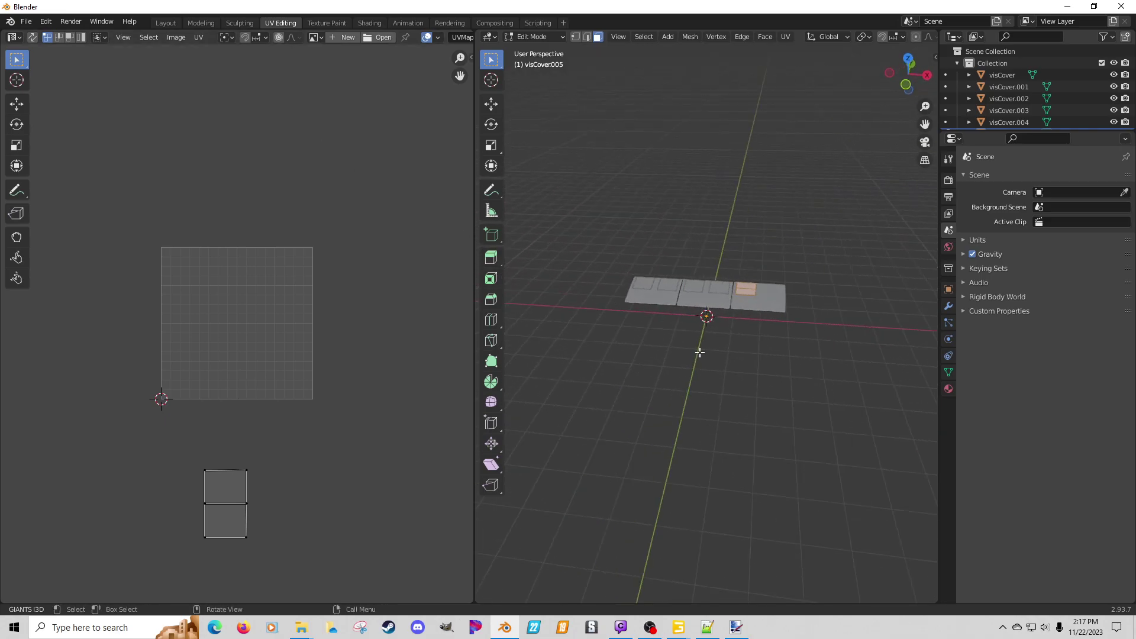
scroll(699, 349, "up", 4)
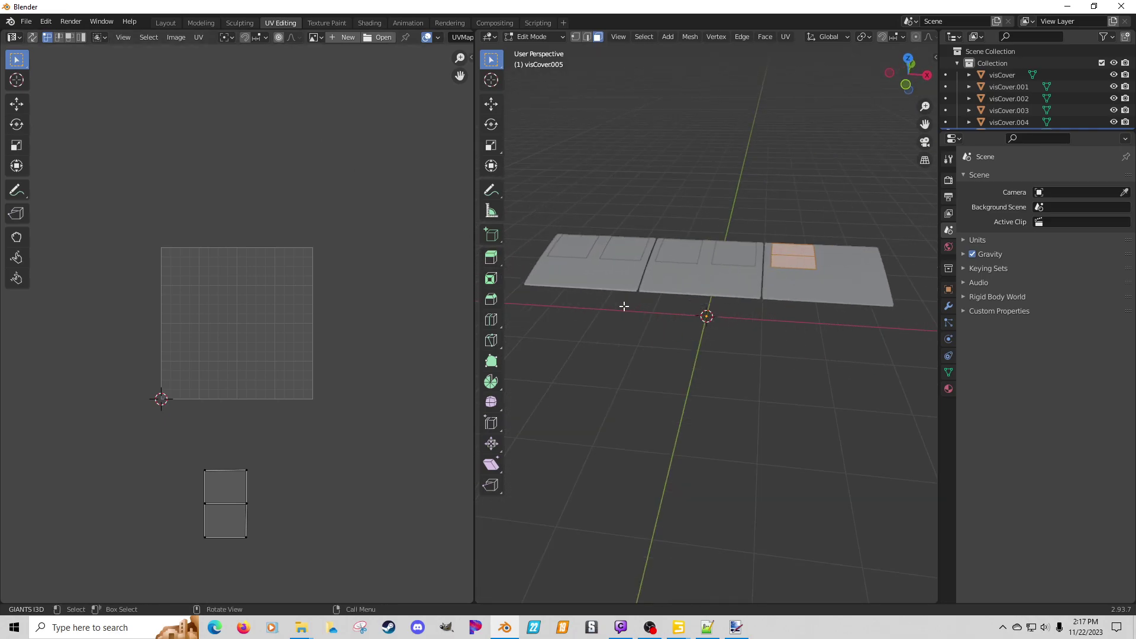
left_click(582, 248)
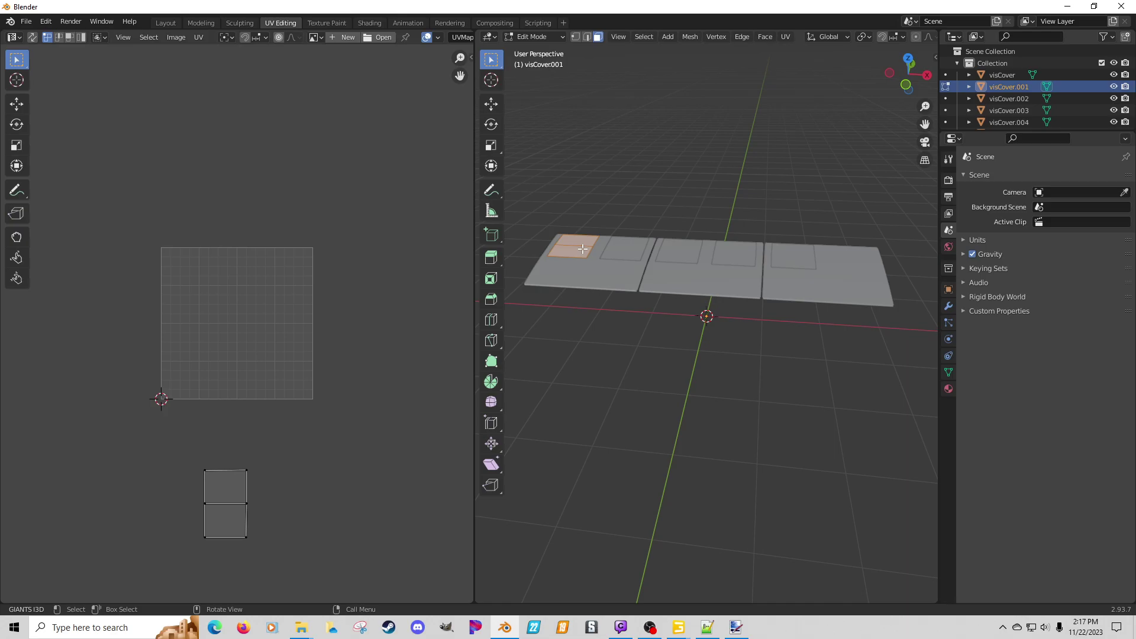
Step: Unwrap the left panel's far-left piece from the top orthographic view with Project from View (Bounds)
key("KP_Decimal")
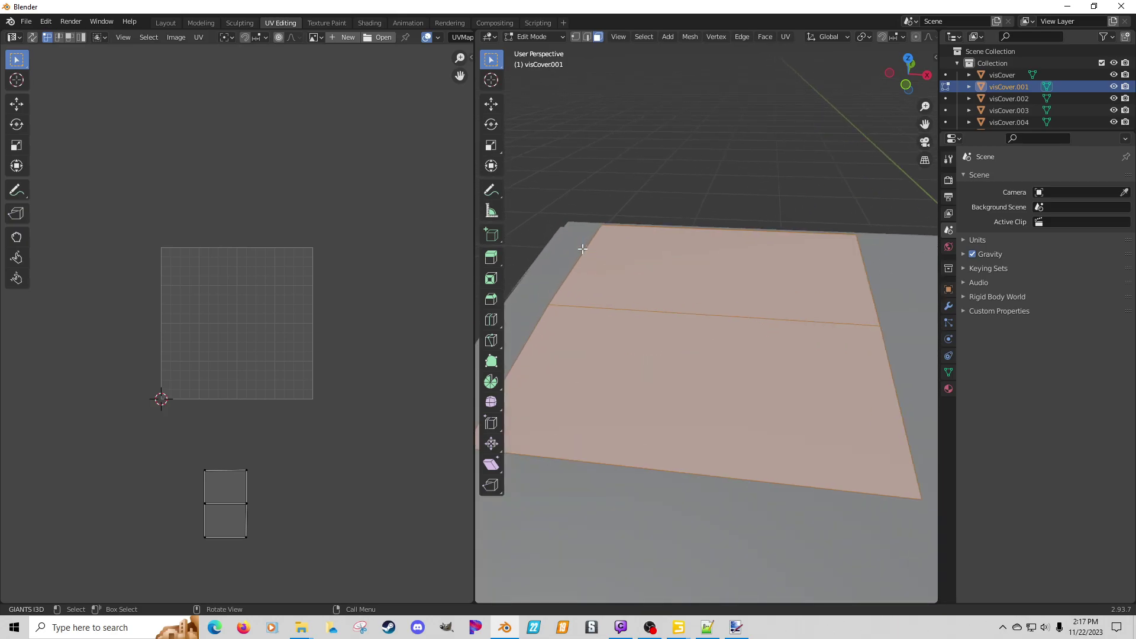
key("KP_7")
scroll(627, 312, "down", 3)
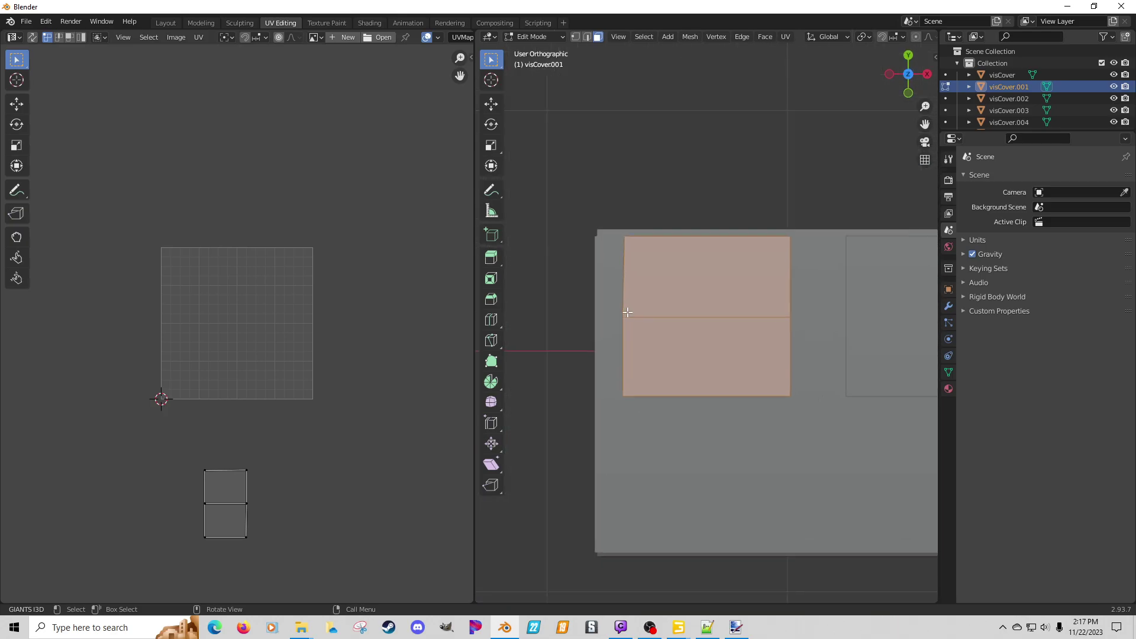
scroll(627, 312, "up", 4)
key("u")
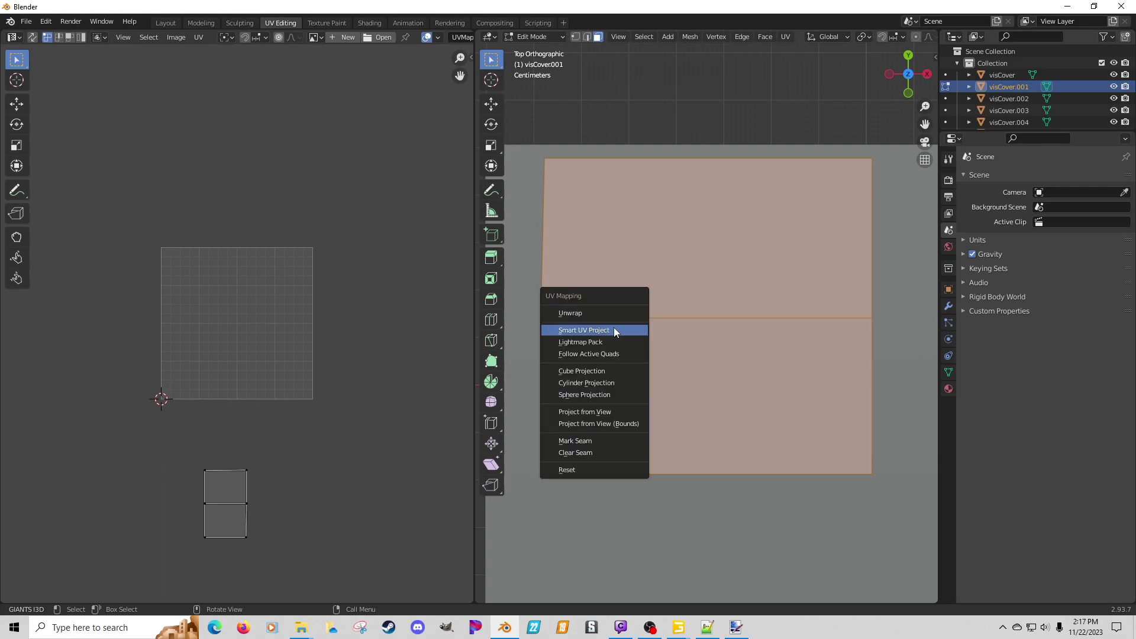
left_click(598, 425)
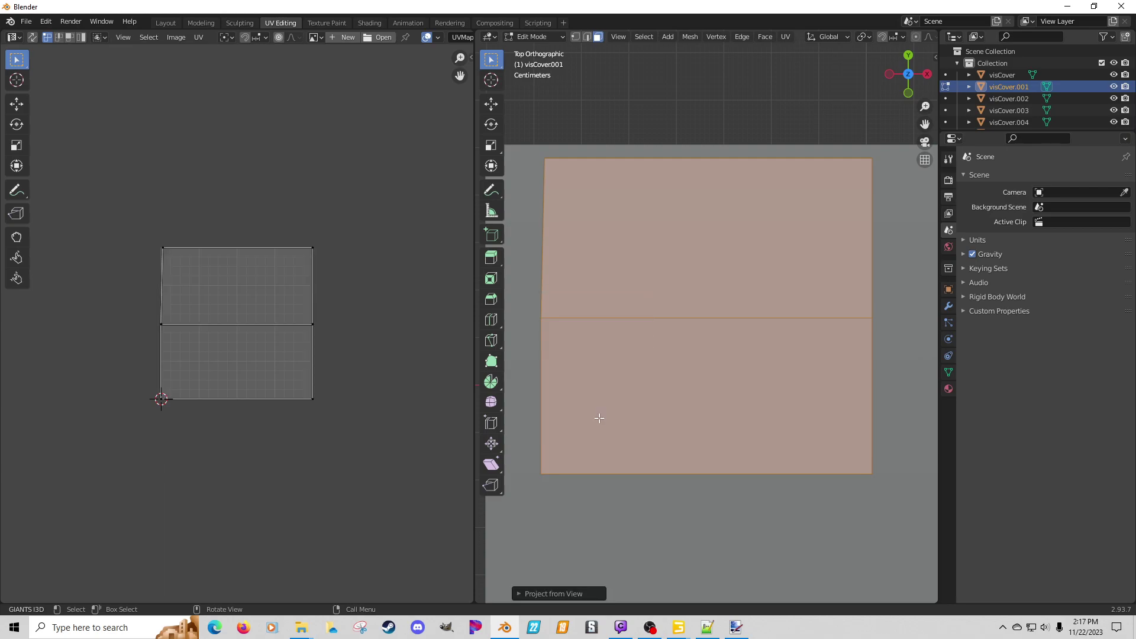
Step: Unwrap the left panel's second piece from the top view with Project from View (Bounds) and return to Object Mode
scroll(599, 417, "down", 3)
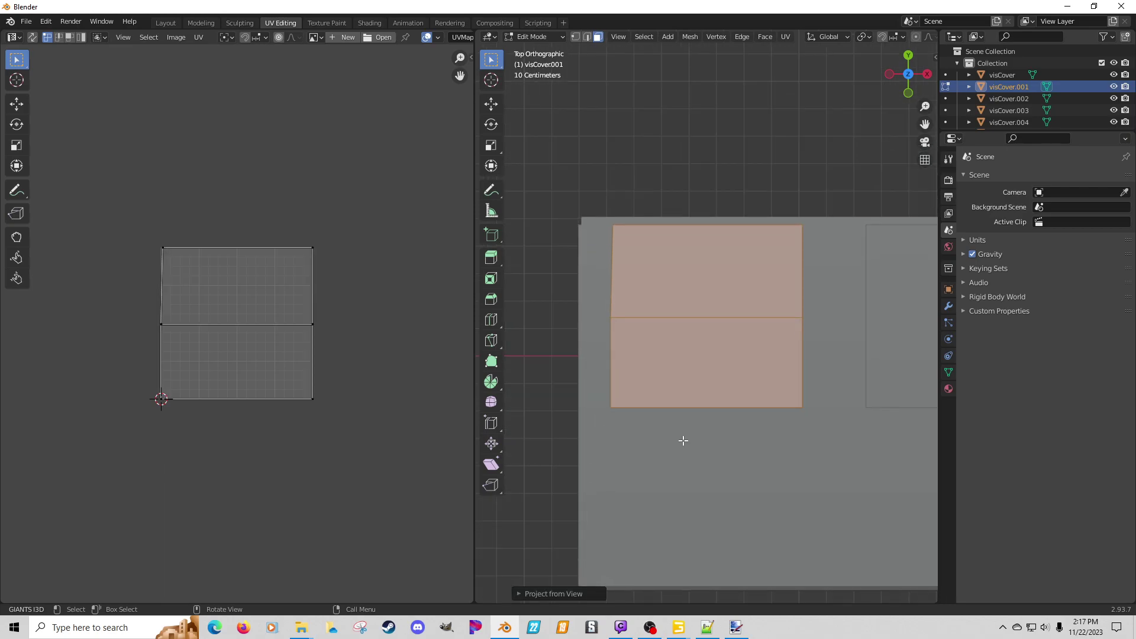
middle_click_drag(760, 438, 629, 459, "shift")
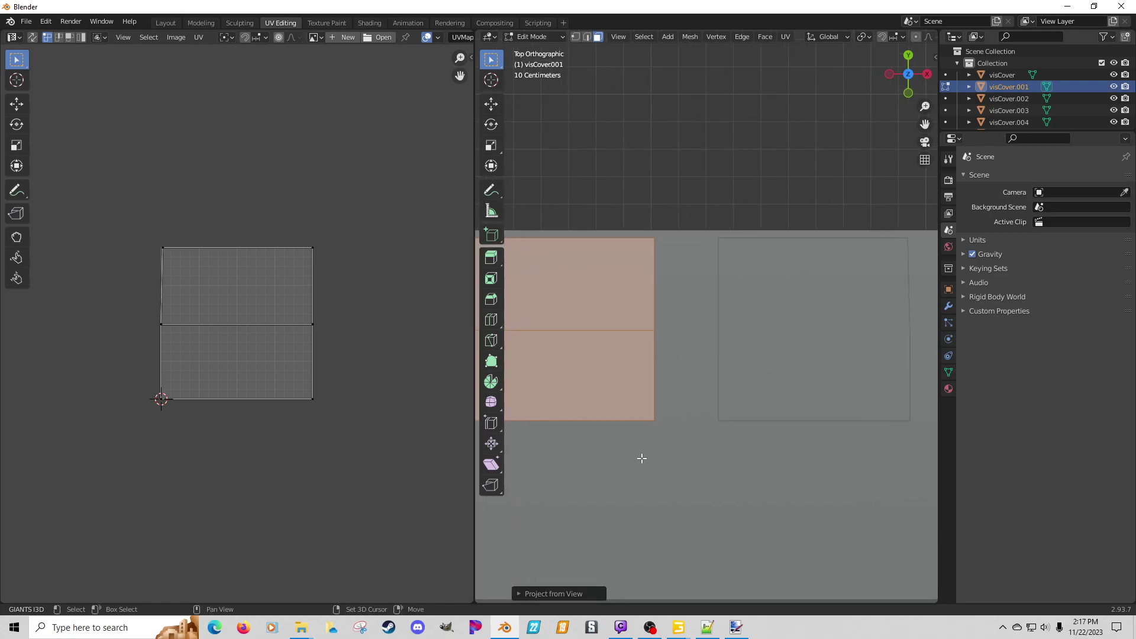
left_click(756, 380)
key("Tab")
left_click(756, 381)
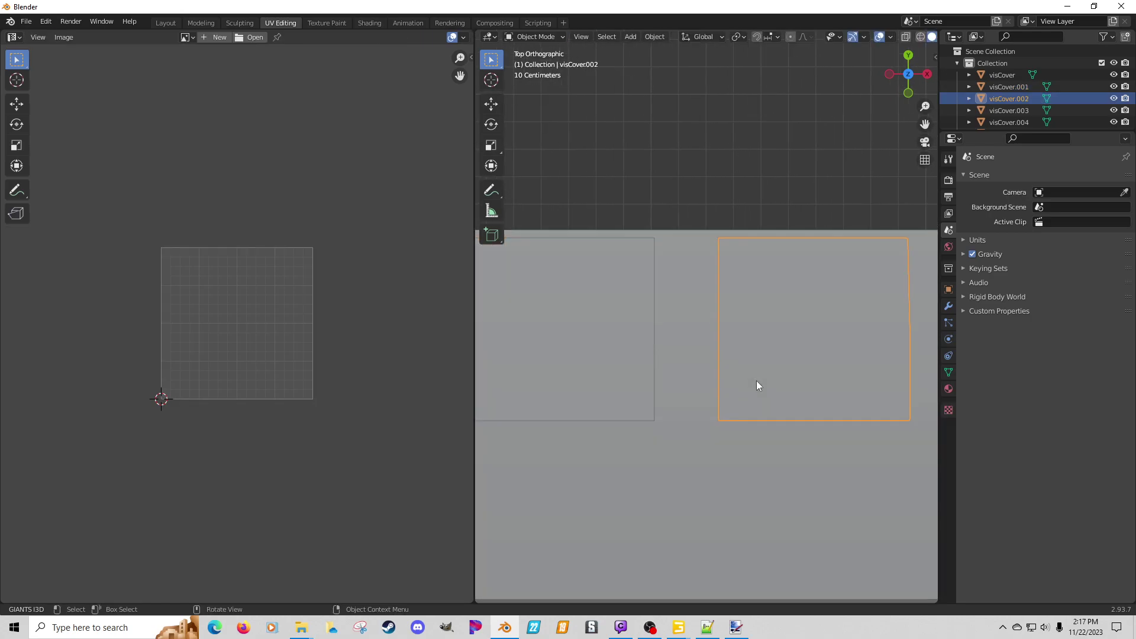
key("Tab")
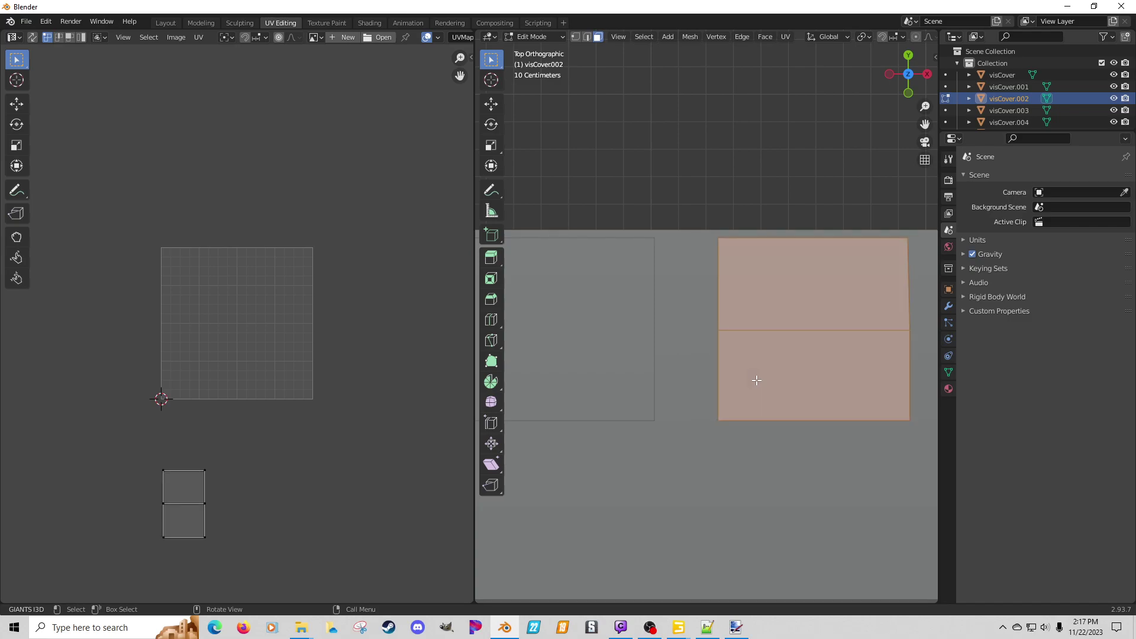
key("KP_Decimal")
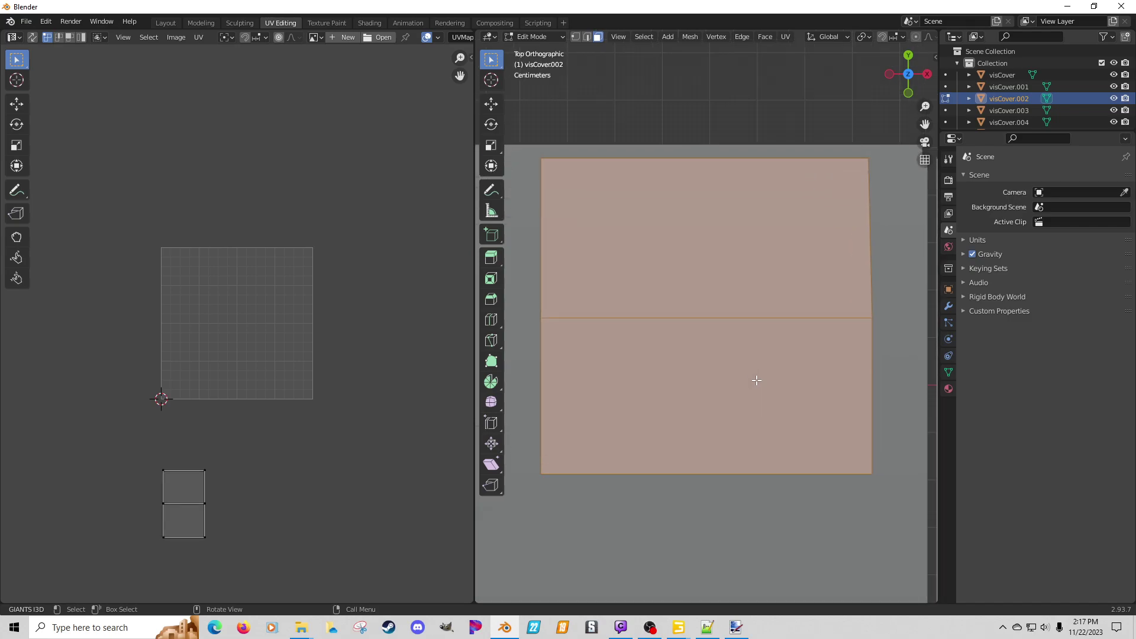
key("u")
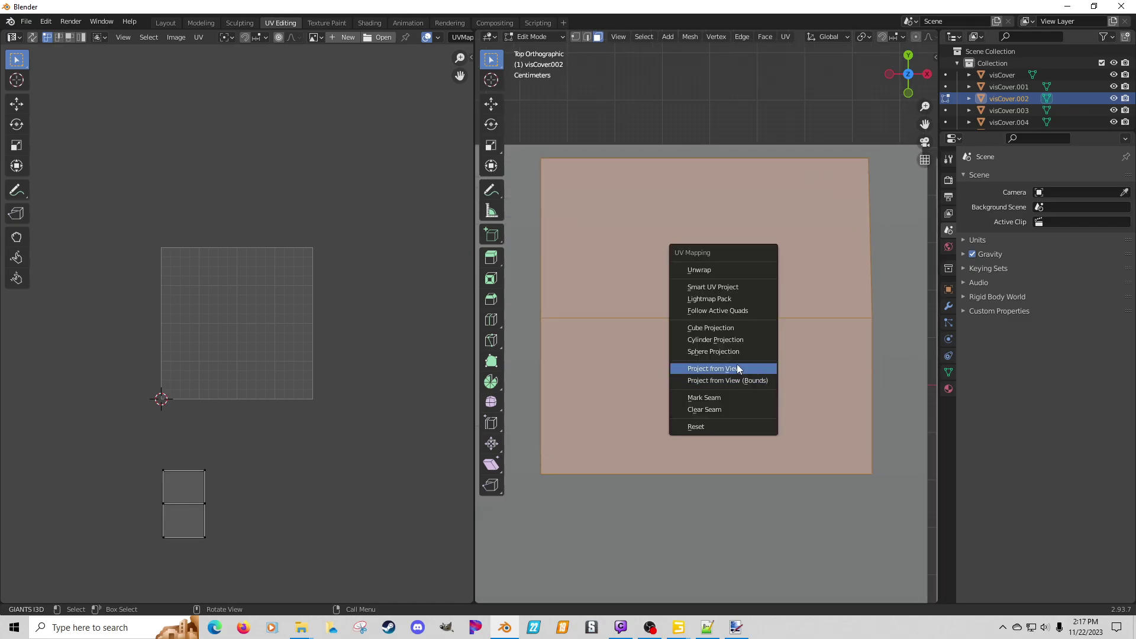
left_click(732, 381)
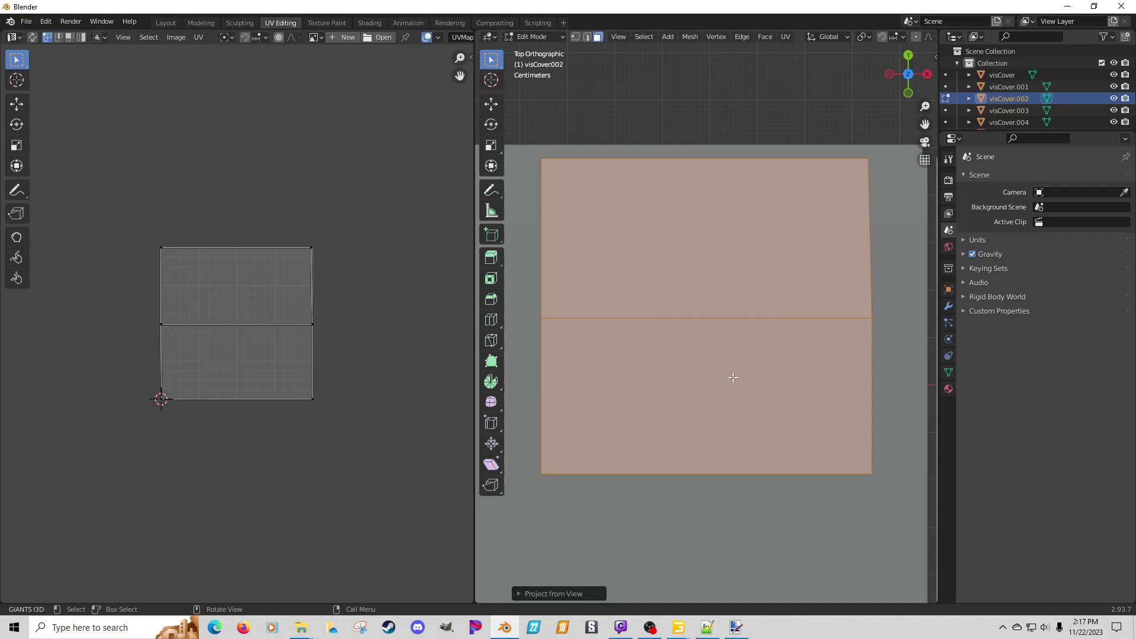
key("Tab")
Step: Unwrap the middle panel's left piece from the top view with Project from View (Bounds) and return to Object Mode
scroll(733, 381, "down", 5)
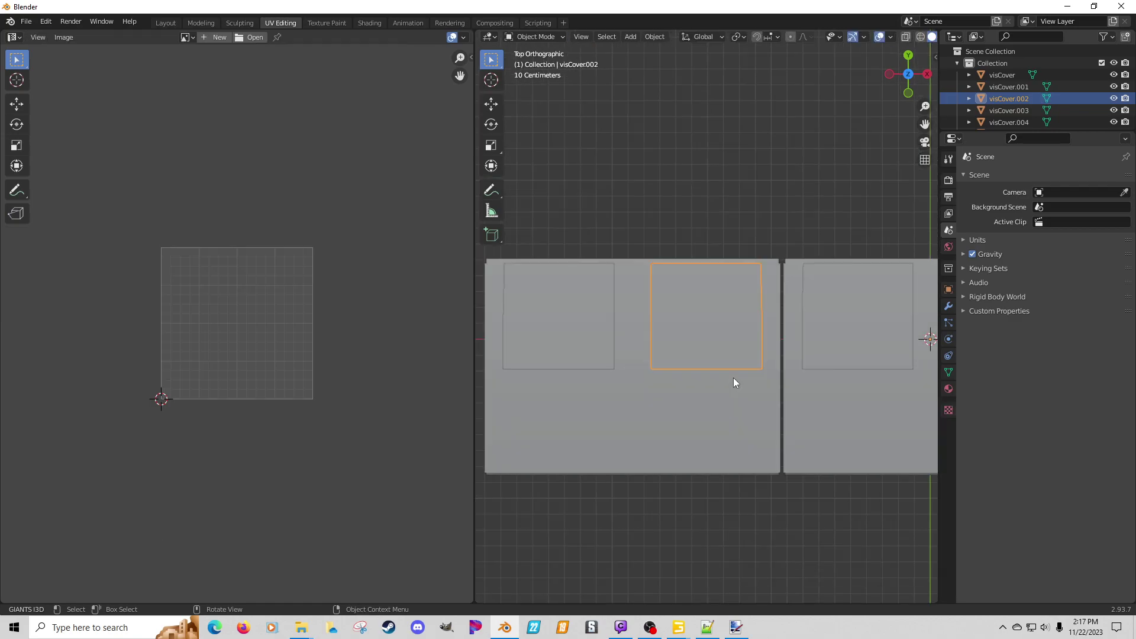
left_click(836, 341)
key("Tab")
key("KP_Decimal")
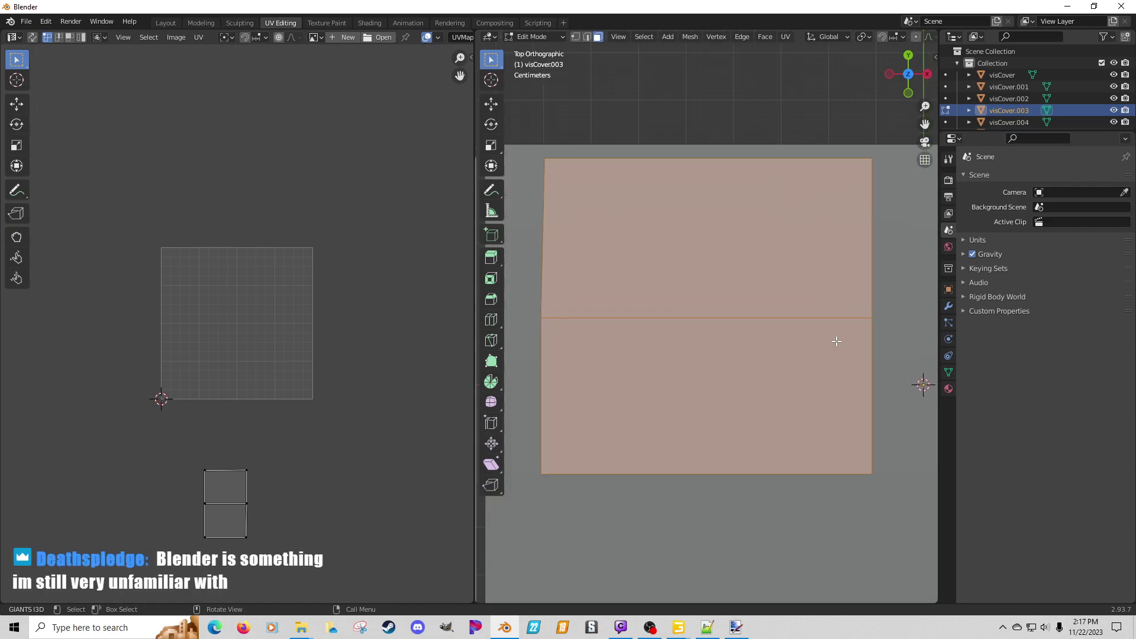
key("u")
left_click(815, 340)
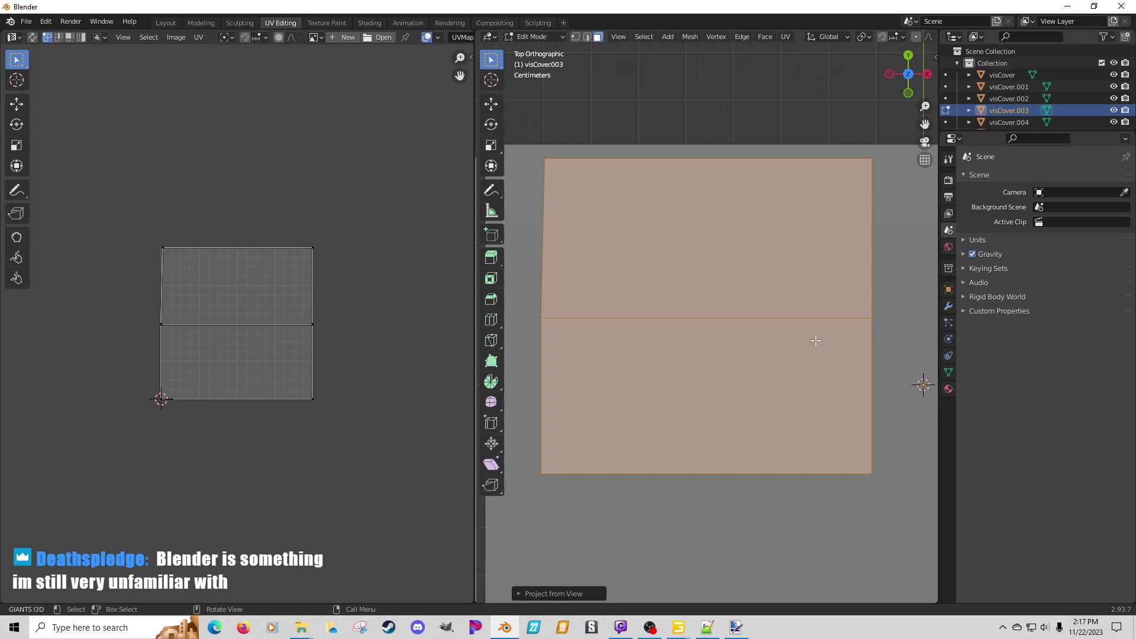
scroll(816, 340, "down", 5)
key("Tab")
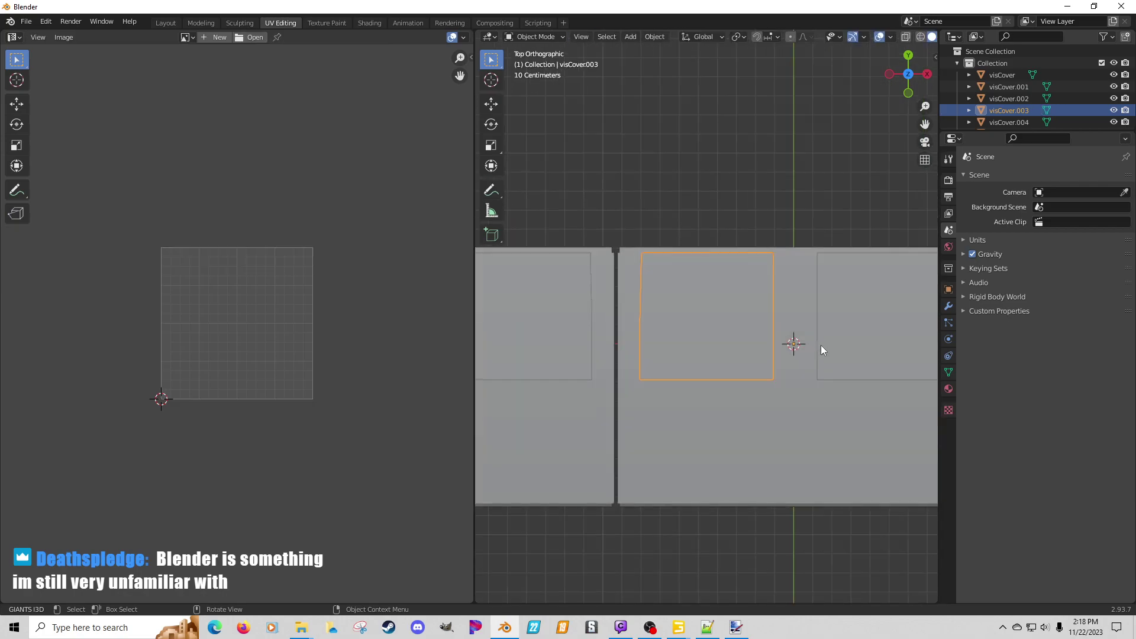
Step: Unwrap the middle panel's right piece from the top view with Project from View (Bounds) and return to Object Mode
left_click(868, 345)
scroll(868, 345, "down", 3)
scroll(868, 346, "up", 1)
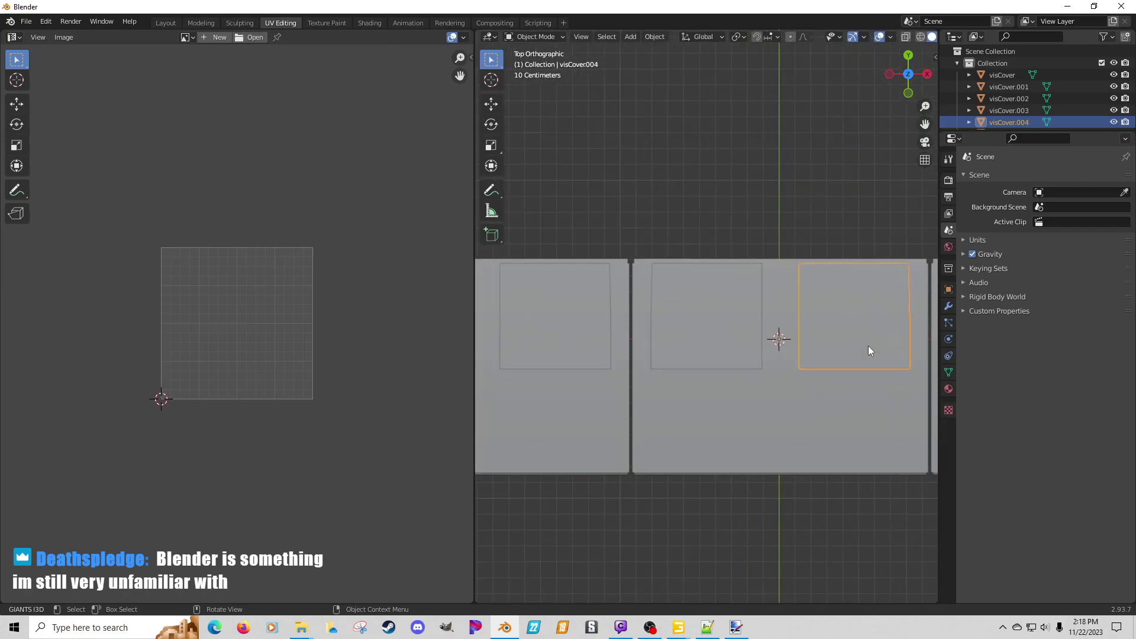
key("KP_Decimal")
key("Tab")
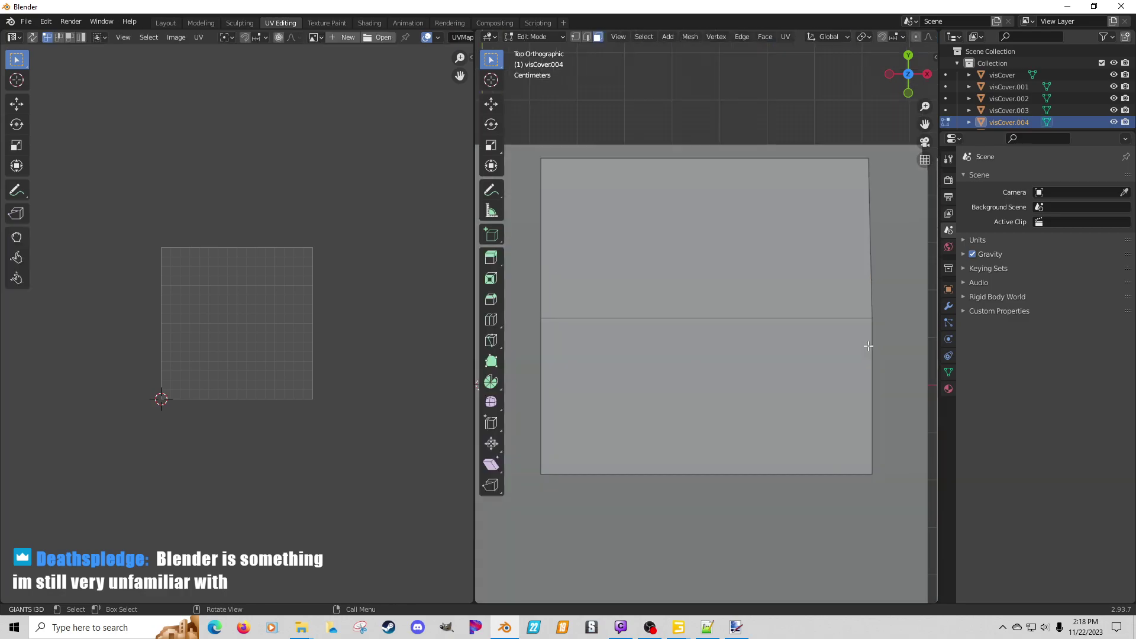
key("a")
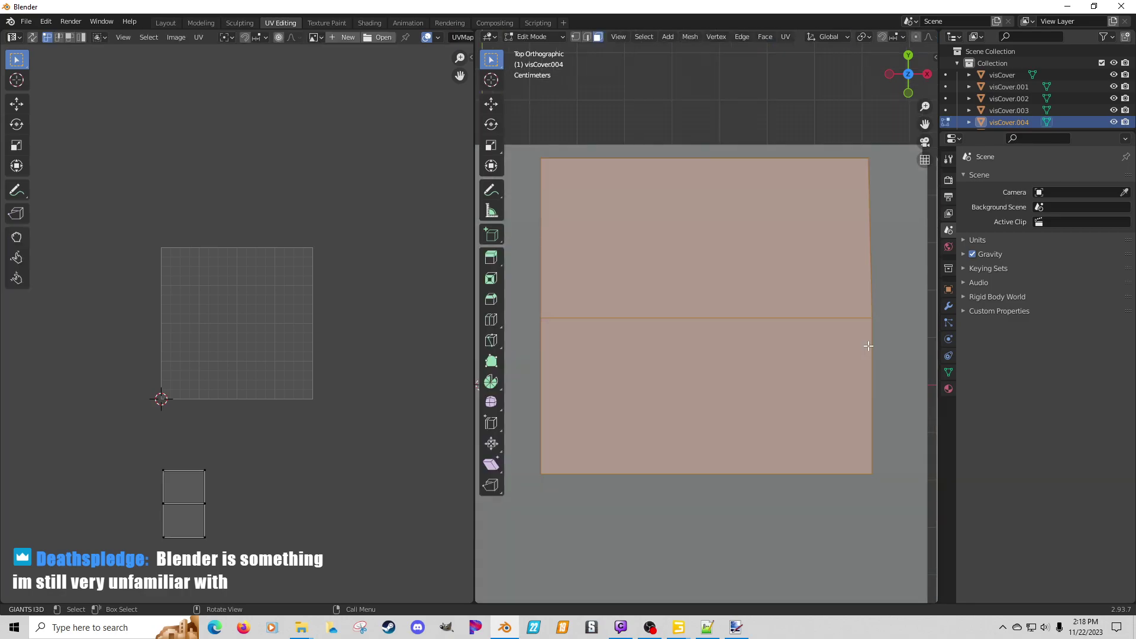
key("u")
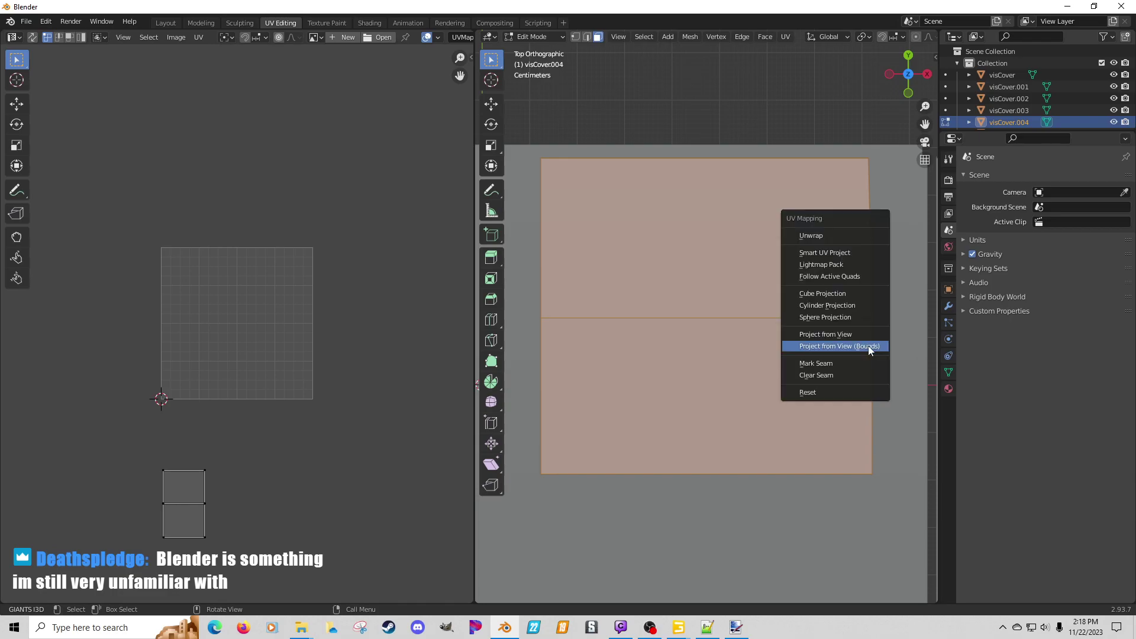
left_click(857, 349)
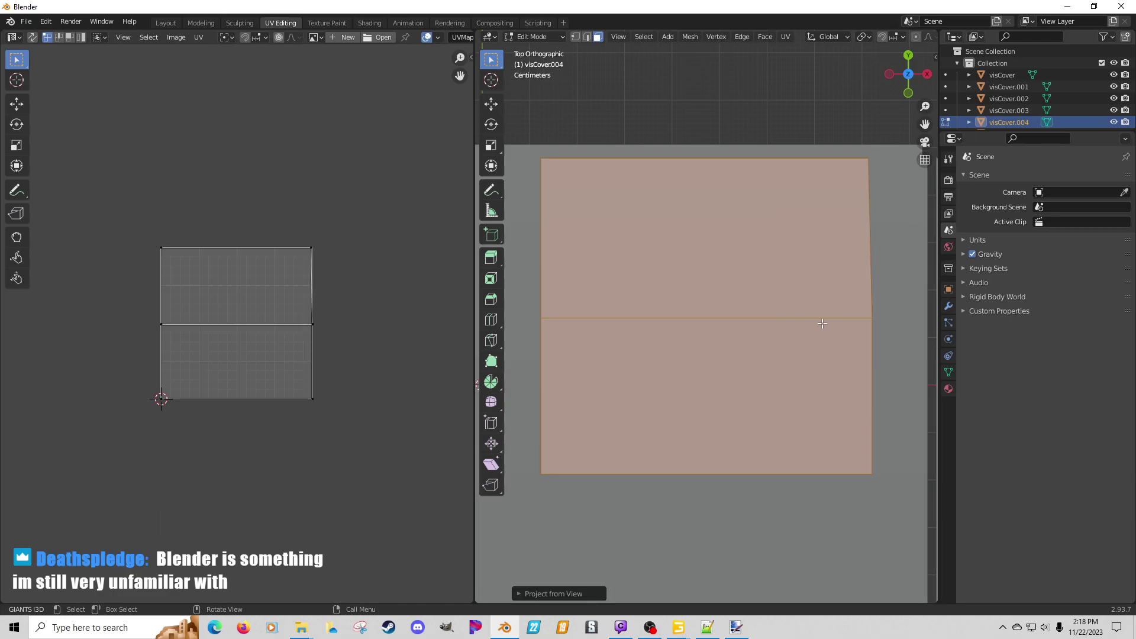
key("Tab")
Step: Unwrap the right panel's piece from the top view with Project from View (Bounds) and return to Object Mode
scroll(820, 338, "down", 5)
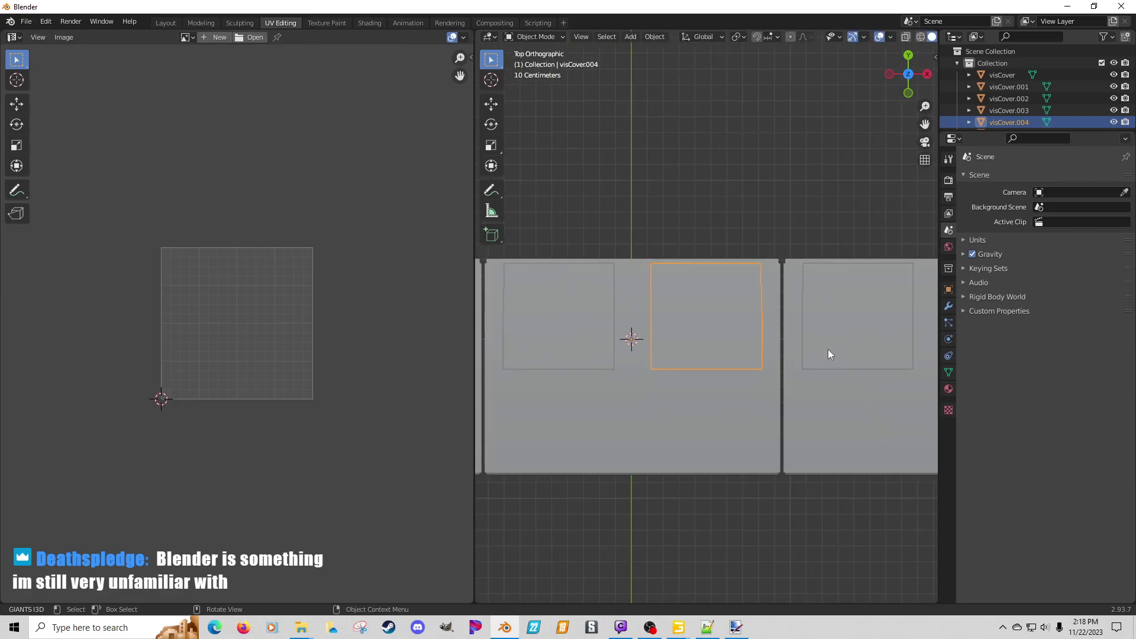
left_click(835, 343)
key("KP_Decimal")
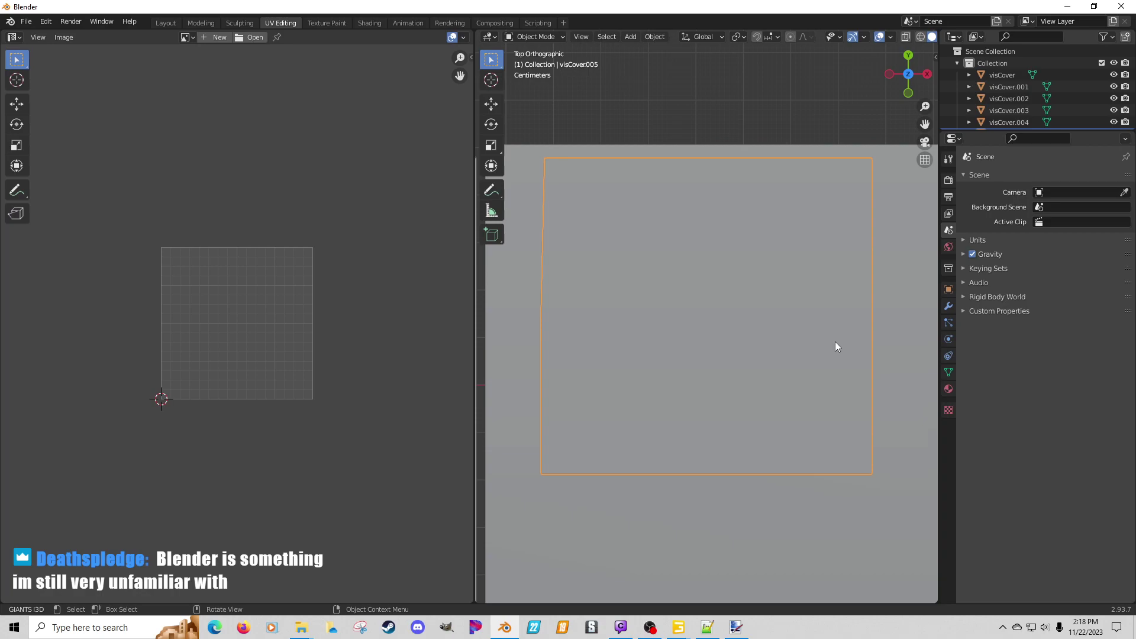
key("Tab")
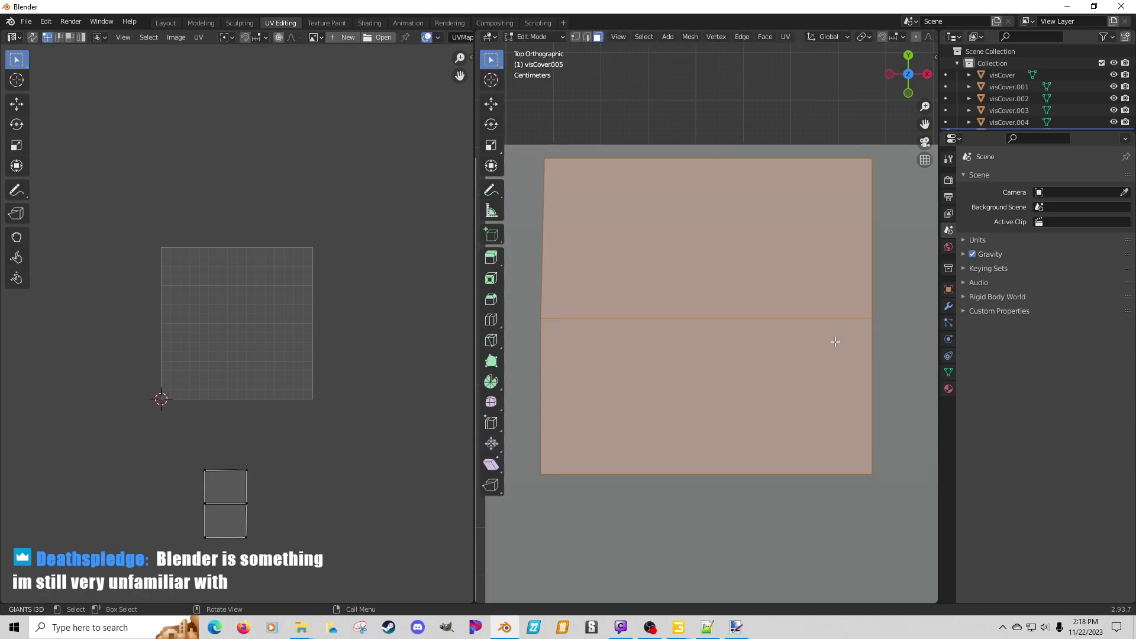
key("alt+a")
key("a")
key("u")
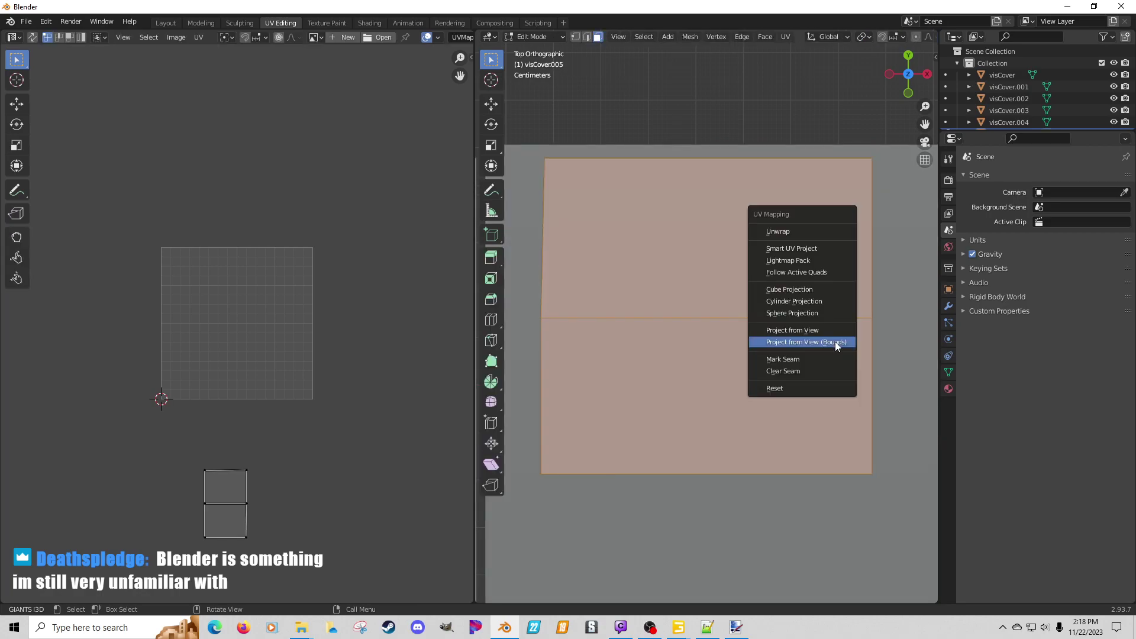
left_click(823, 342)
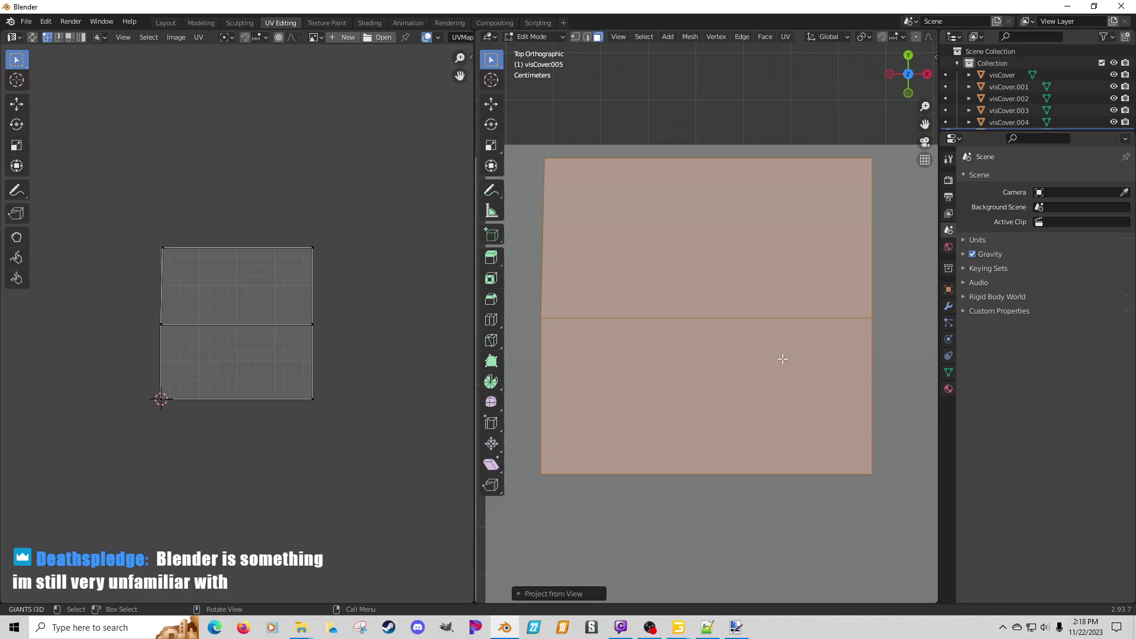
scroll(783, 359, "down", 7)
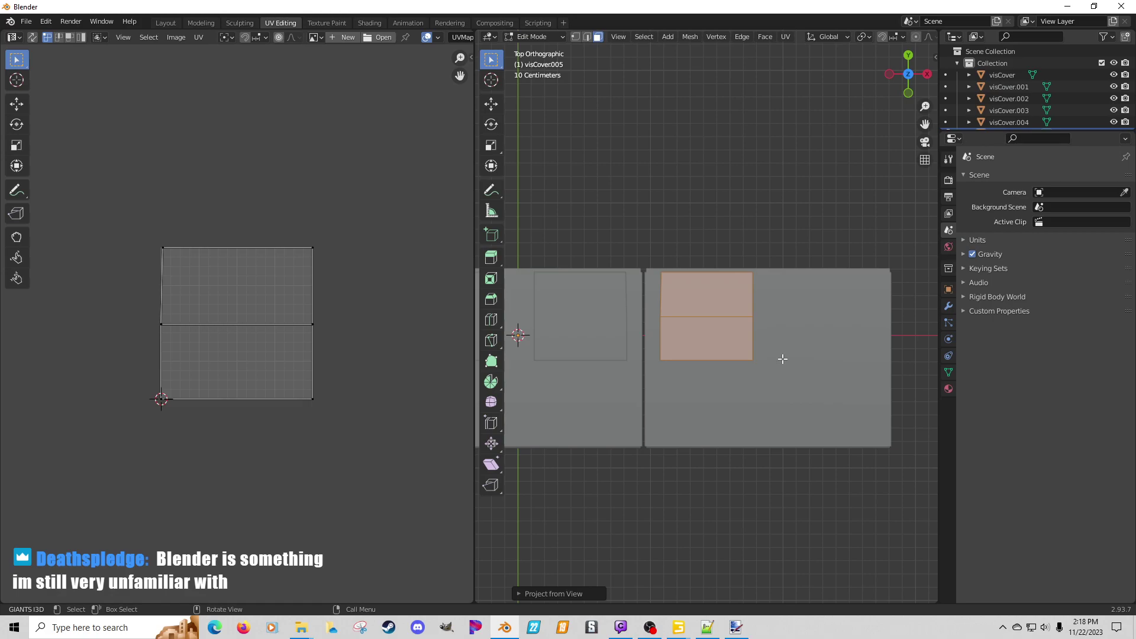
key("Tab")
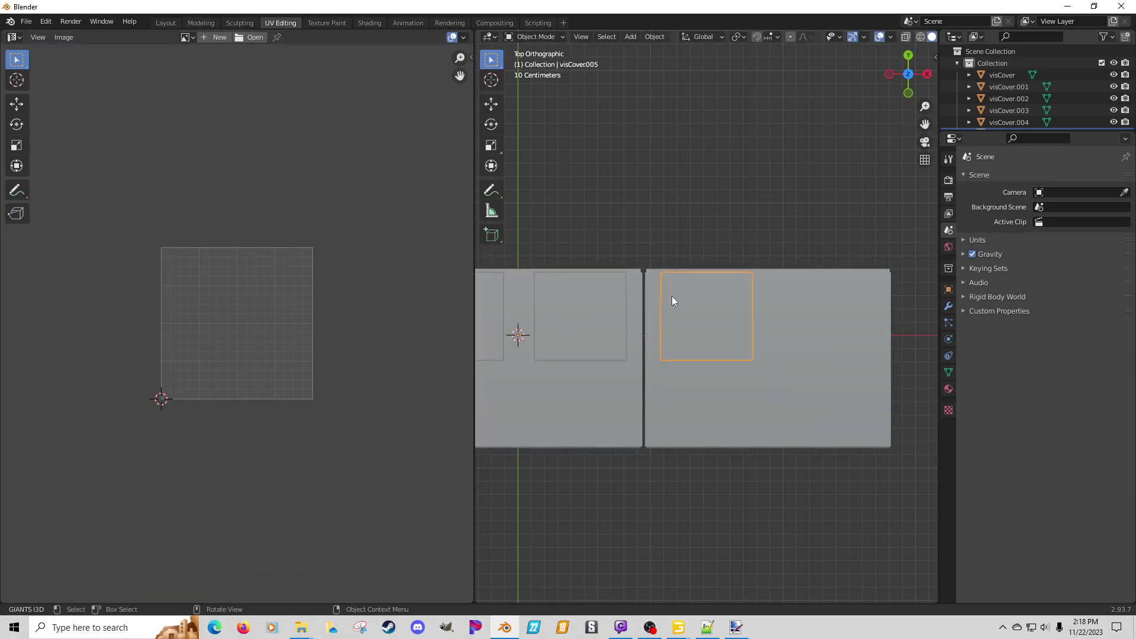
Step: Switch back to the Layout workspace and select the main visCover mesh
left_click(948, 371)
scroll(739, 314, "down", 5)
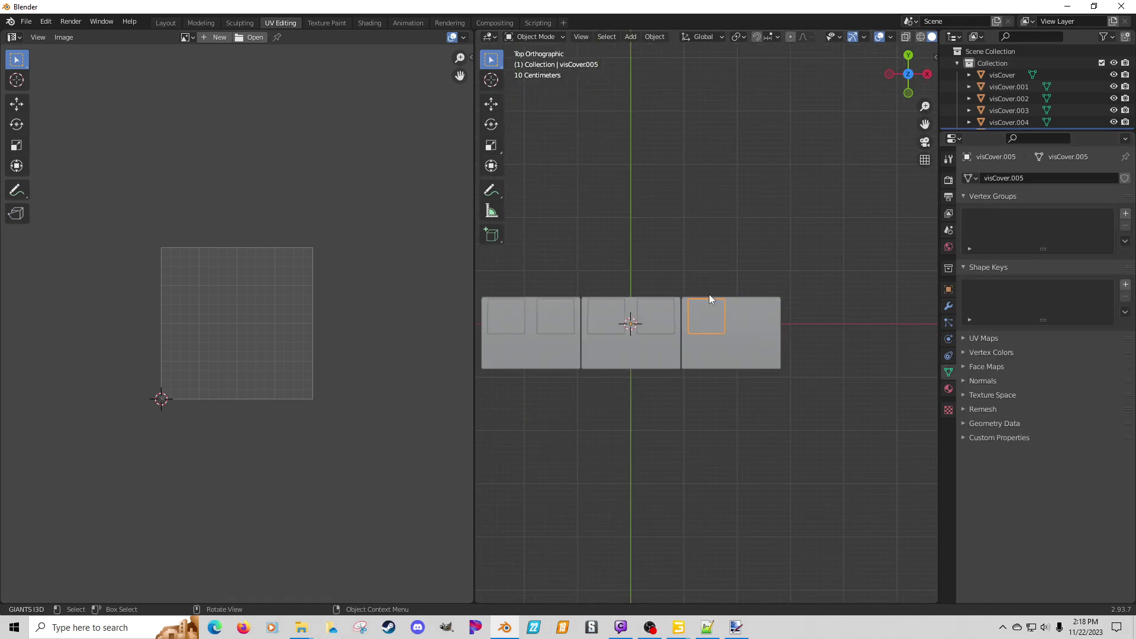
left_click(166, 22)
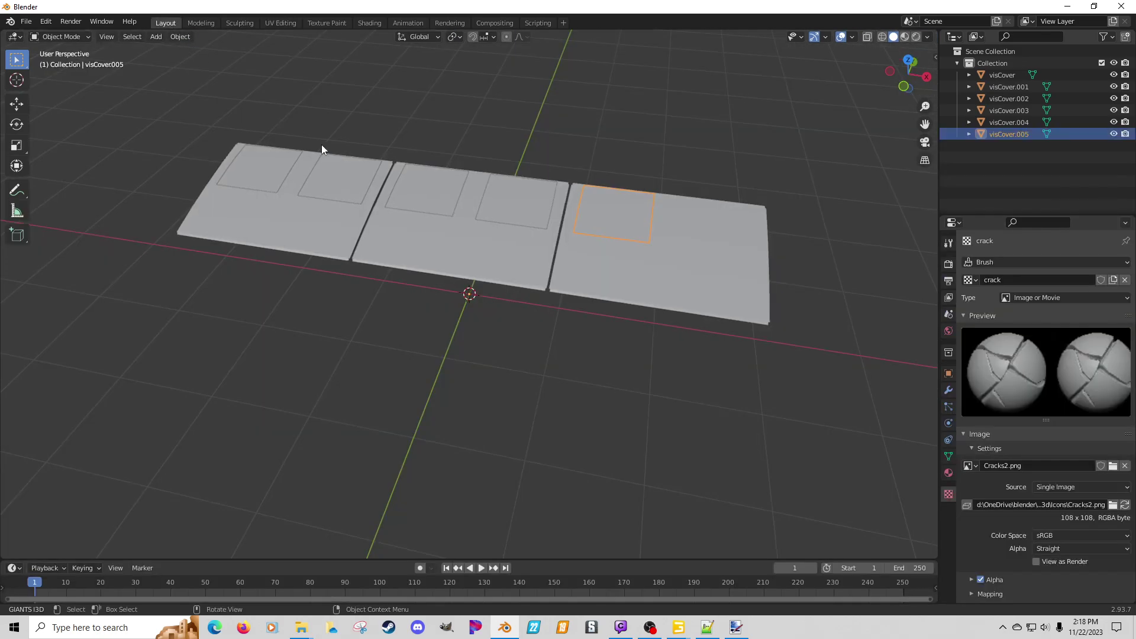
left_click(271, 171)
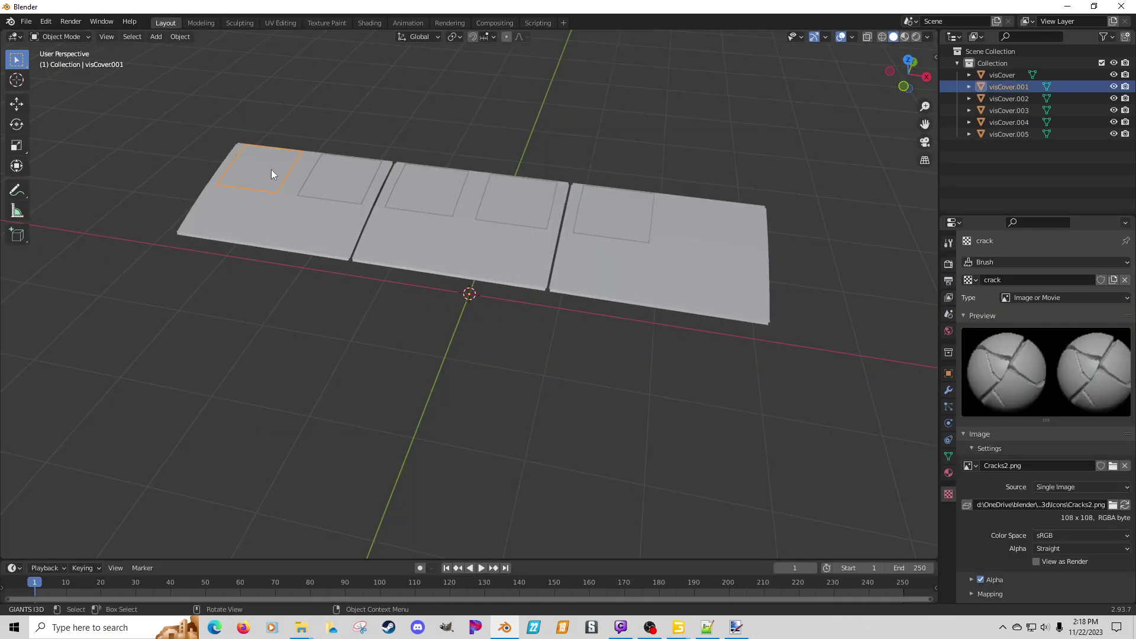
left_click(589, 288)
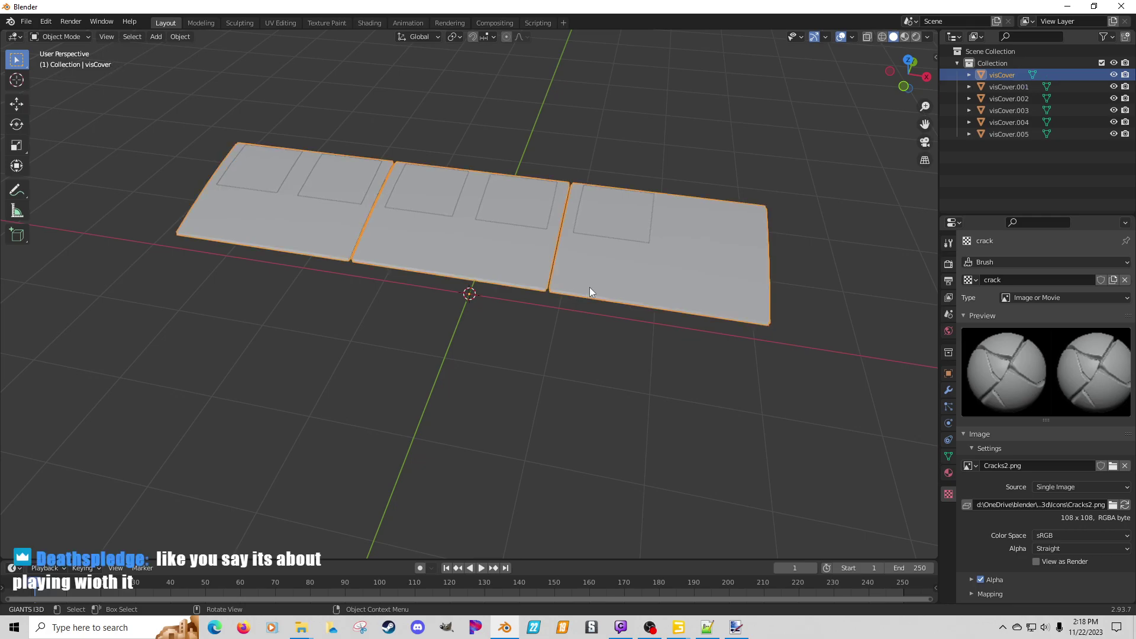
Step: Save the scene as vegDiscDecals.blend in the xDiscDecal folder
left_click(26, 21)
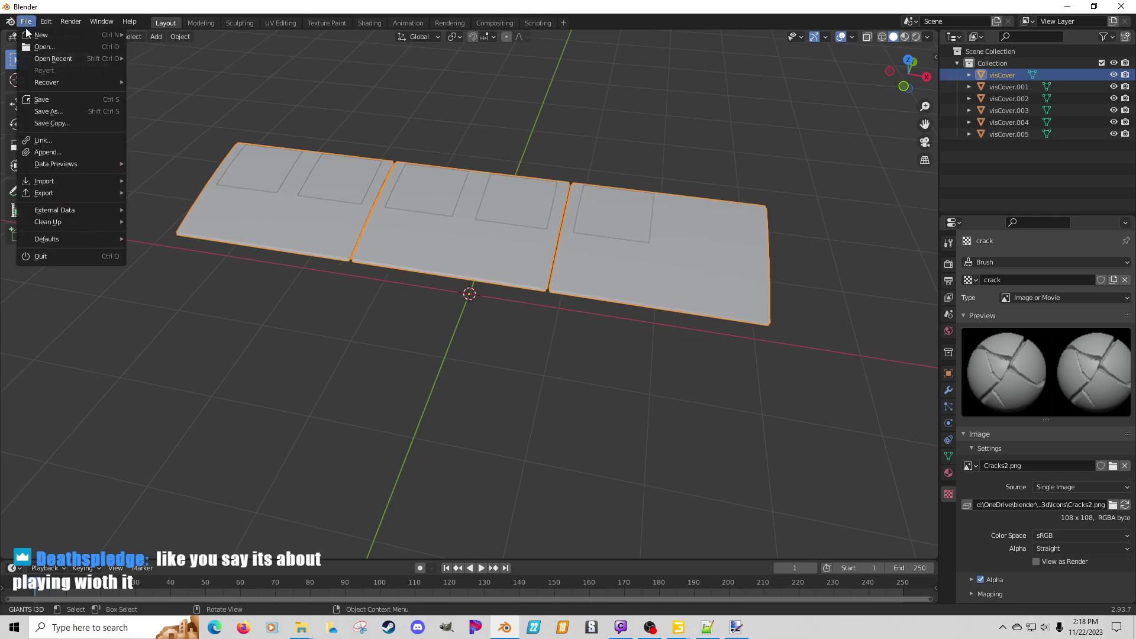
left_click(54, 111)
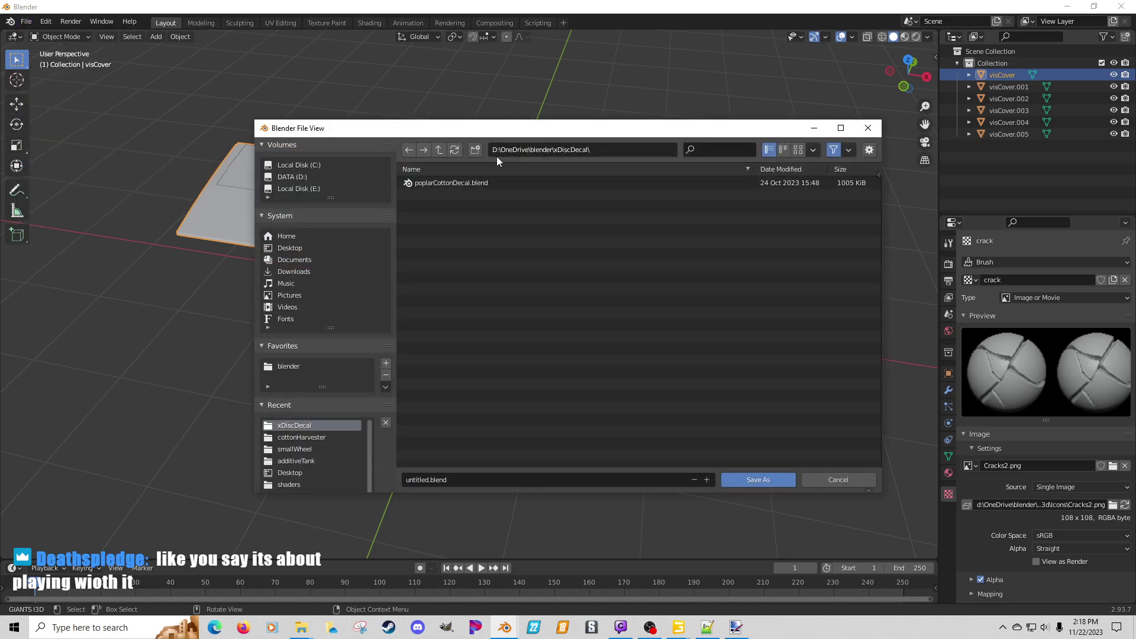
left_click(500, 483)
type("vegD")
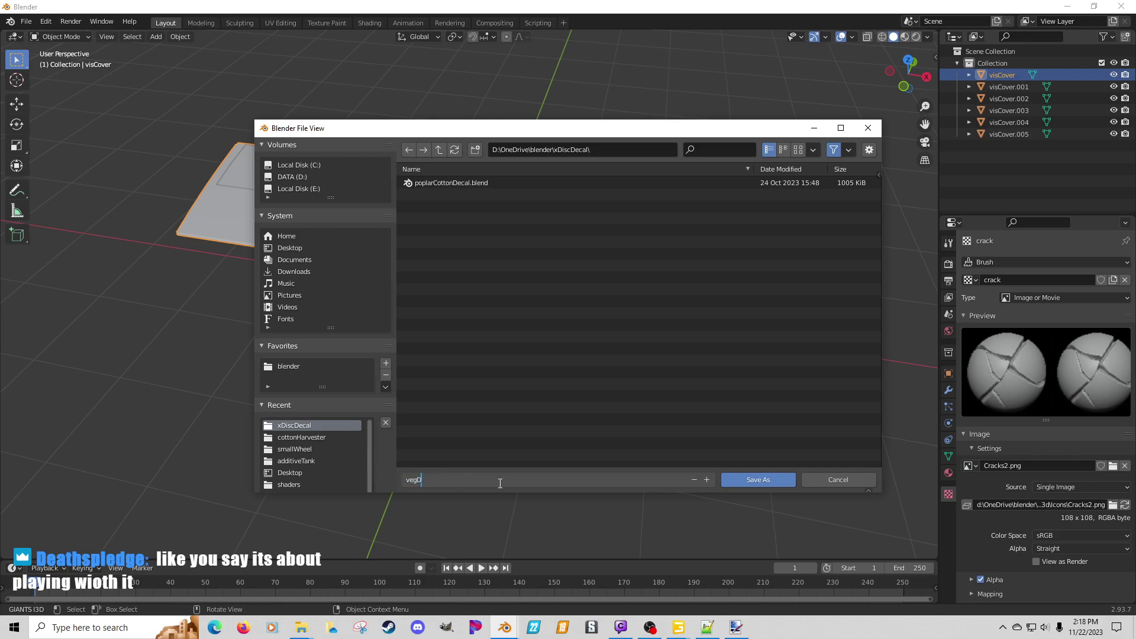
type("iscDecals")
key("Return")
left_click(738, 484)
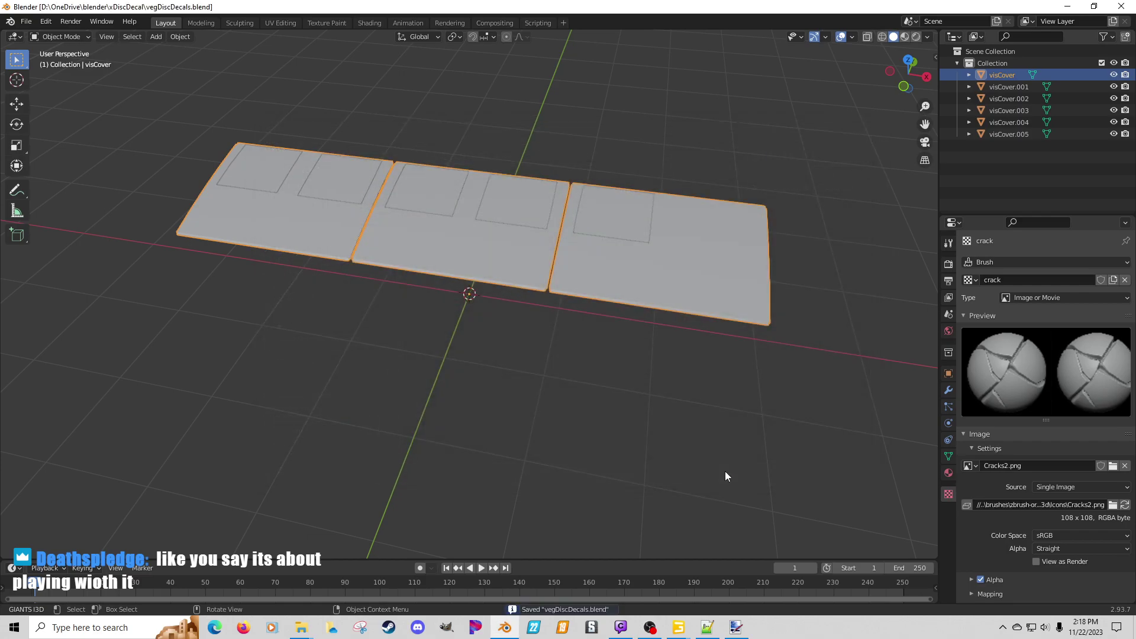
Step: Rename the left panel's far-left piece to carrotDecal
left_click(271, 185)
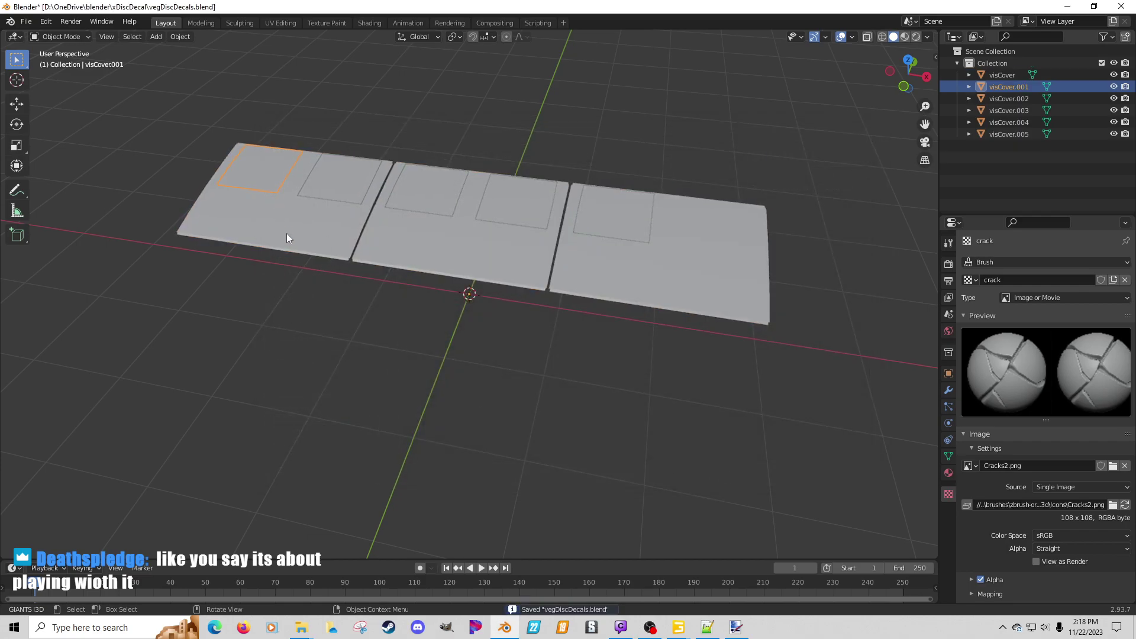
left_click(325, 186)
left_click(282, 176)
key("F2")
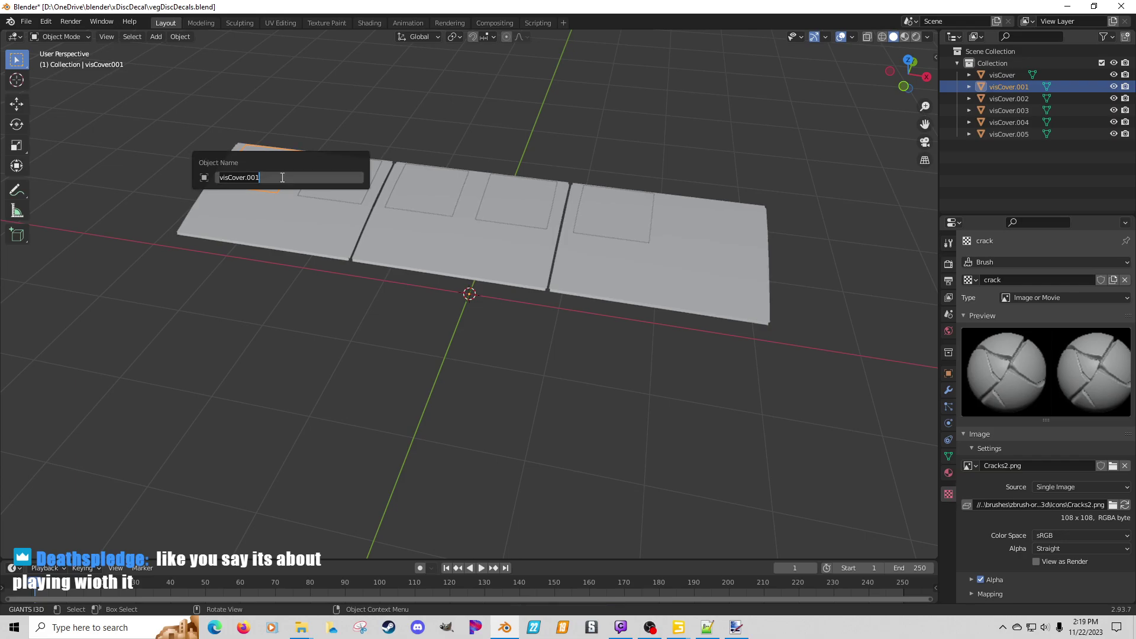
type("carrotDecal")
key("Return")
Step: Rename the left panel's second piece to parsnipDecal
left_click(338, 186)
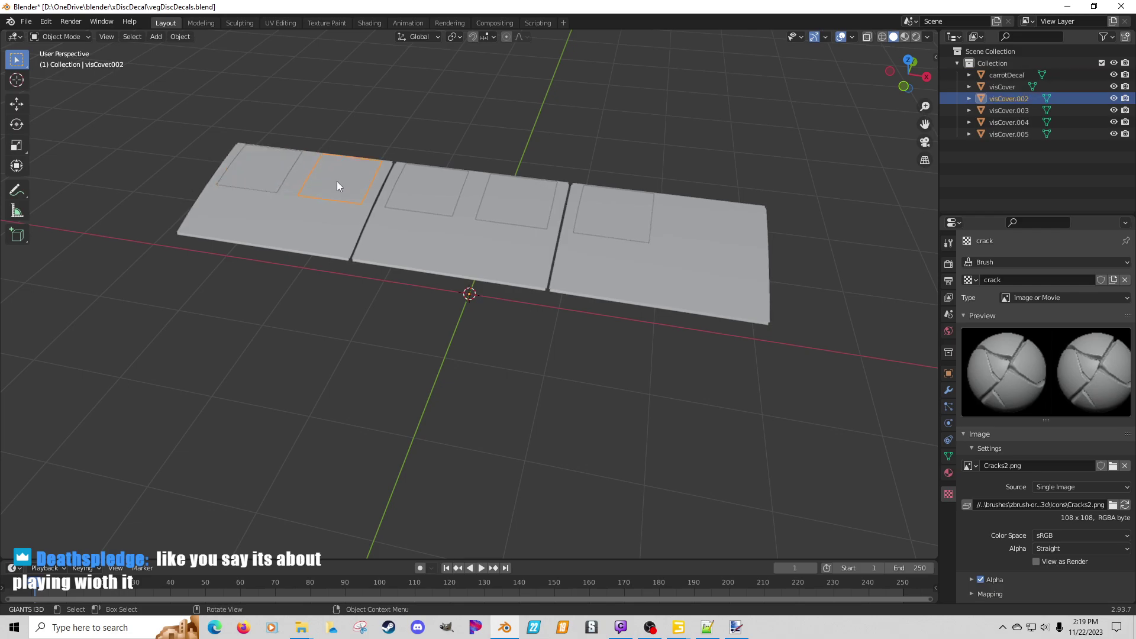
key("F2")
type("pa")
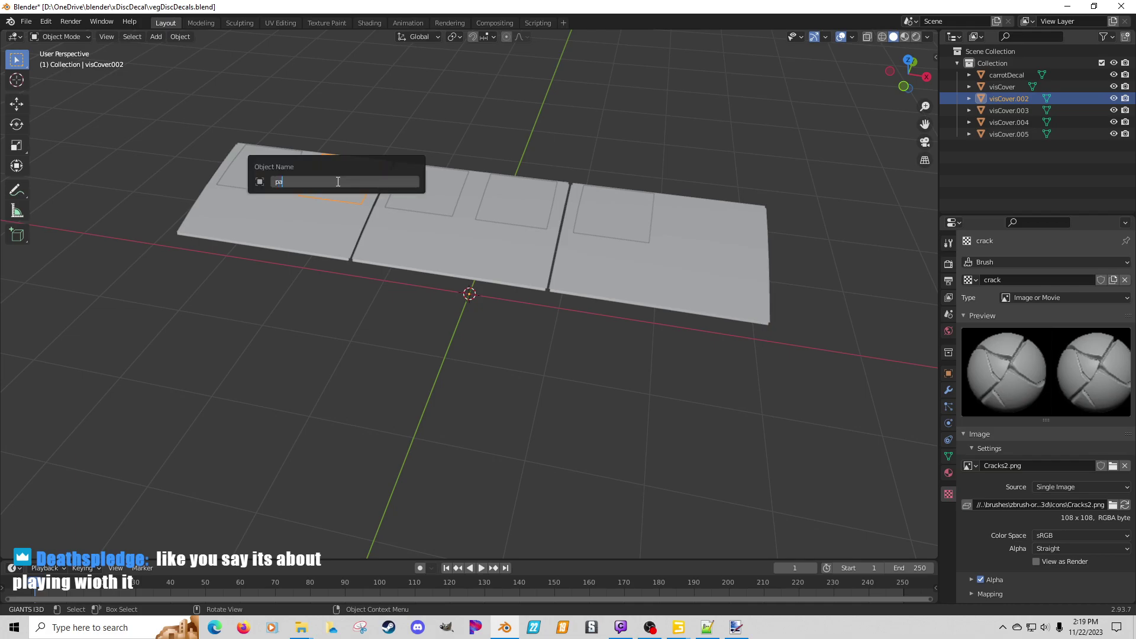
type("rsnipDec")
key("BackSpace")
key("BackSpace")
key("BackSpace")
type("de")
key("BackSpace")
key("BackSpace")
type("Decal")
key("Return")
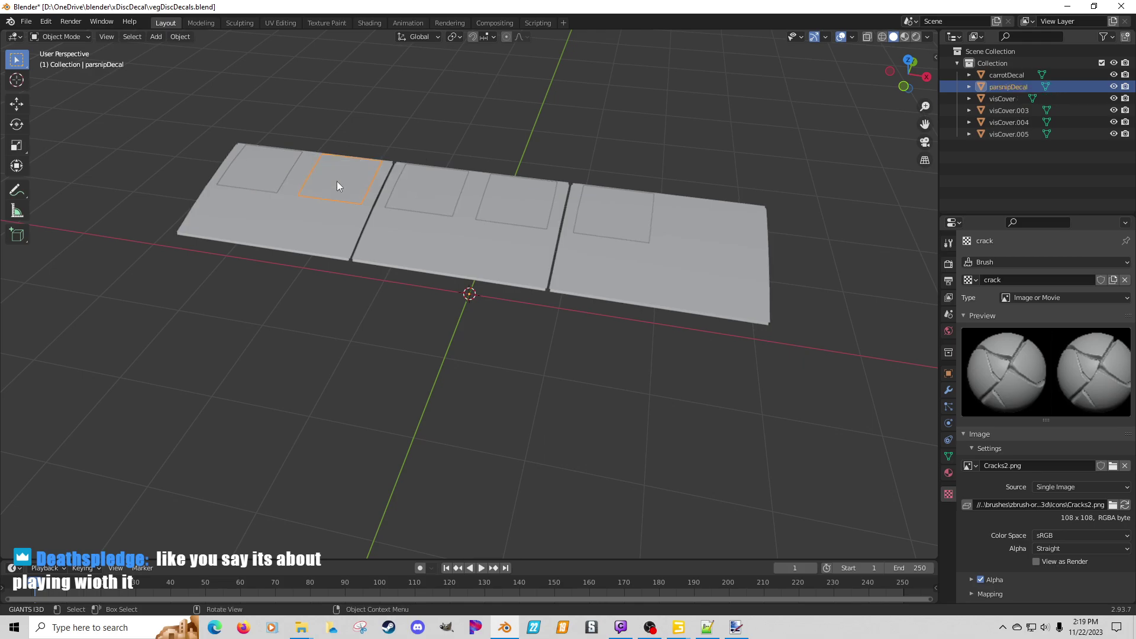
Step: Rename the middle panel's left piece to beetDecal
left_click(421, 195)
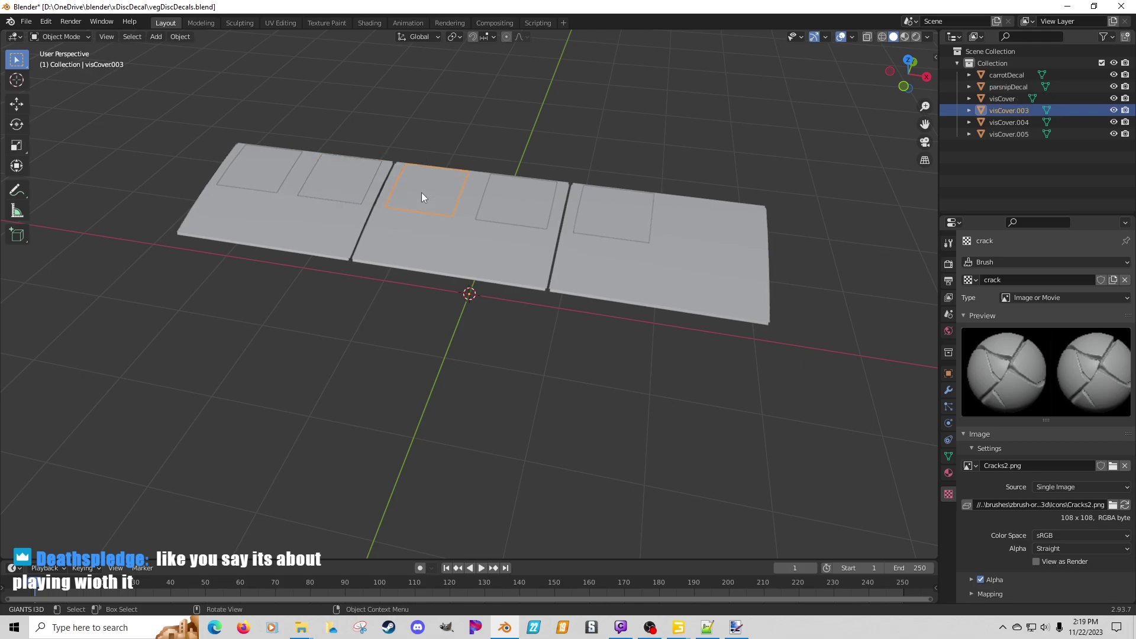
key("F2")
type("beetDeca")
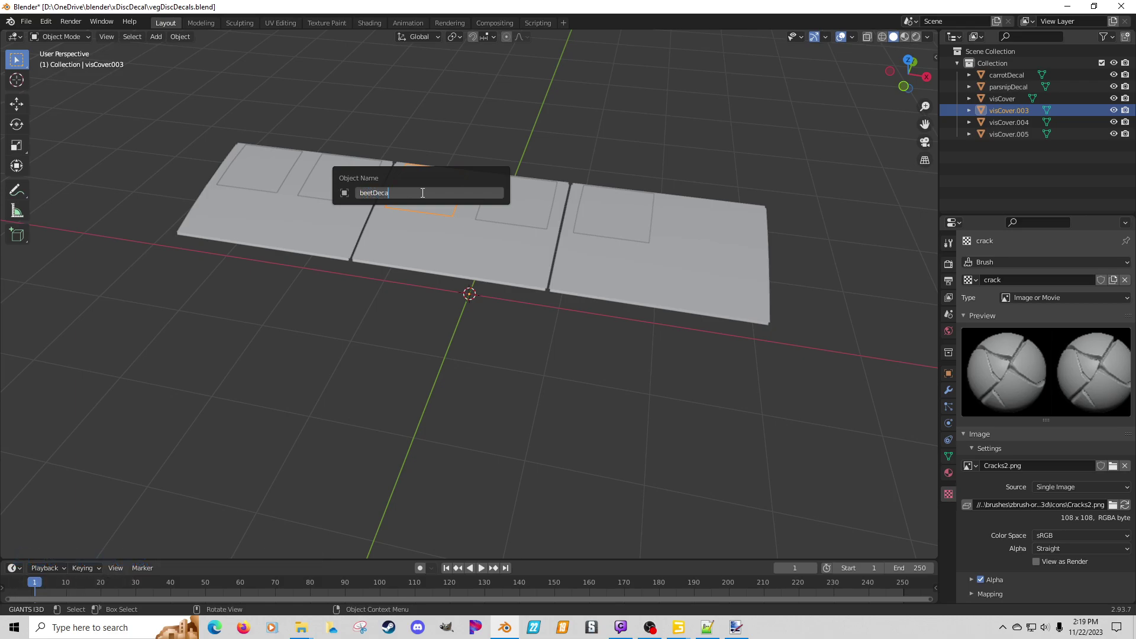
type("l")
key("Return")
Step: Rename the middle panel's right piece to grassDecal
left_click(500, 211)
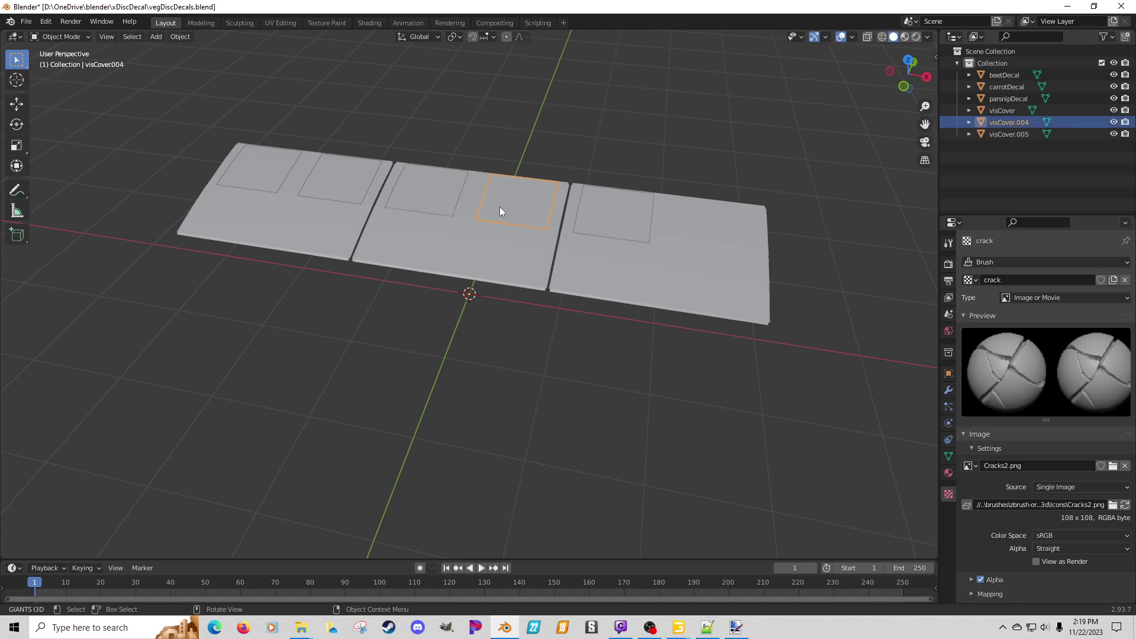
key("Tab")
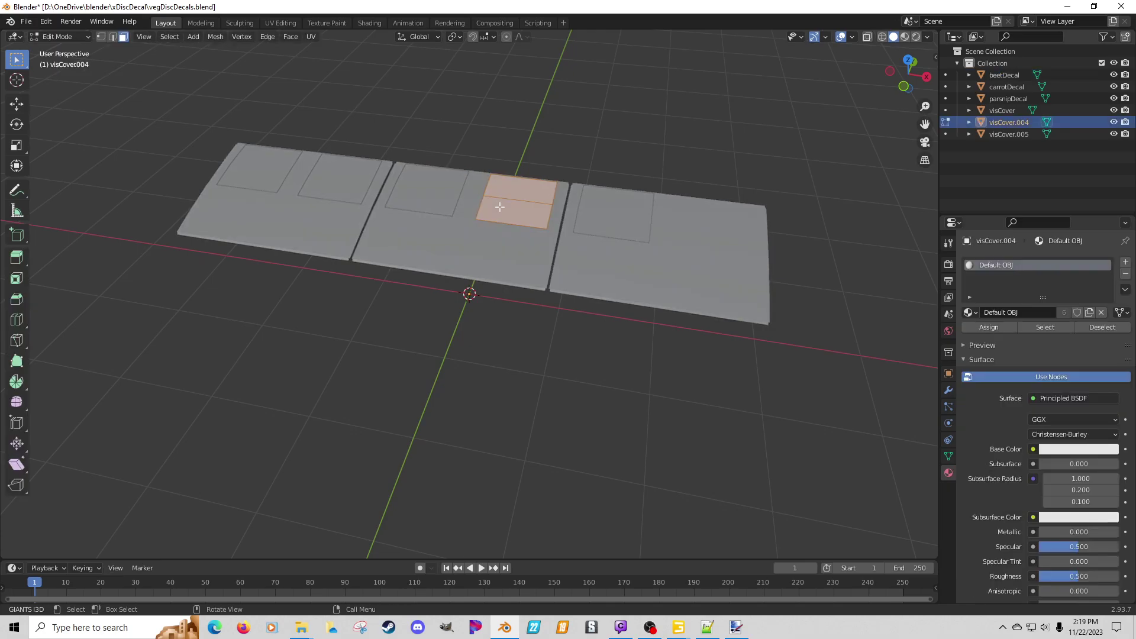
key("Tab")
left_click(499, 207)
left_click(499, 207)
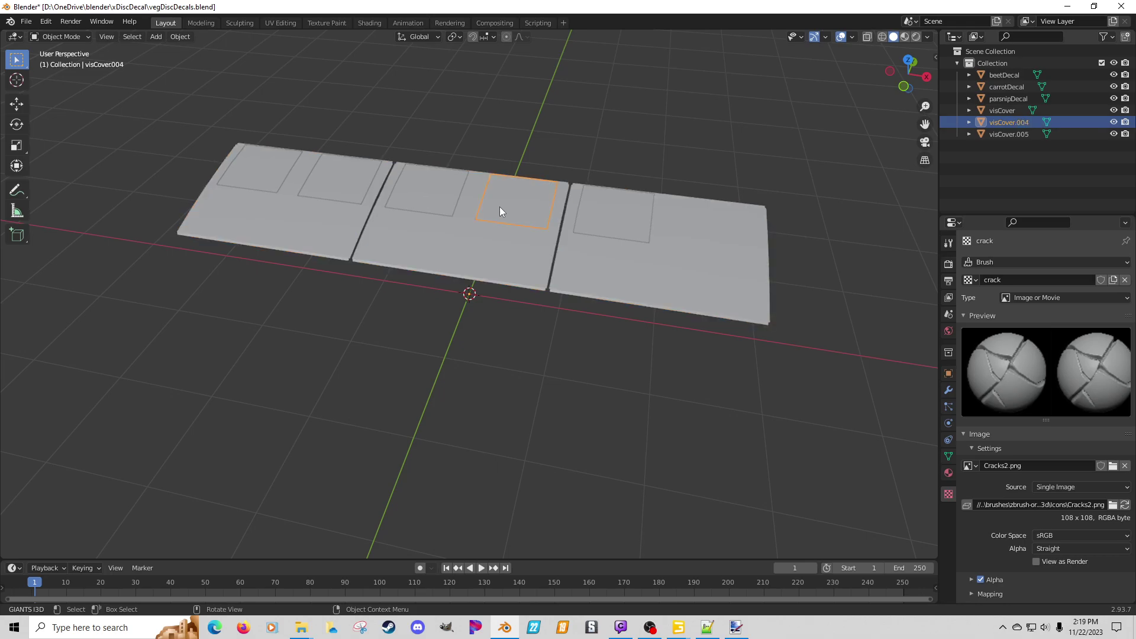
key("F2")
type("grassDecal")
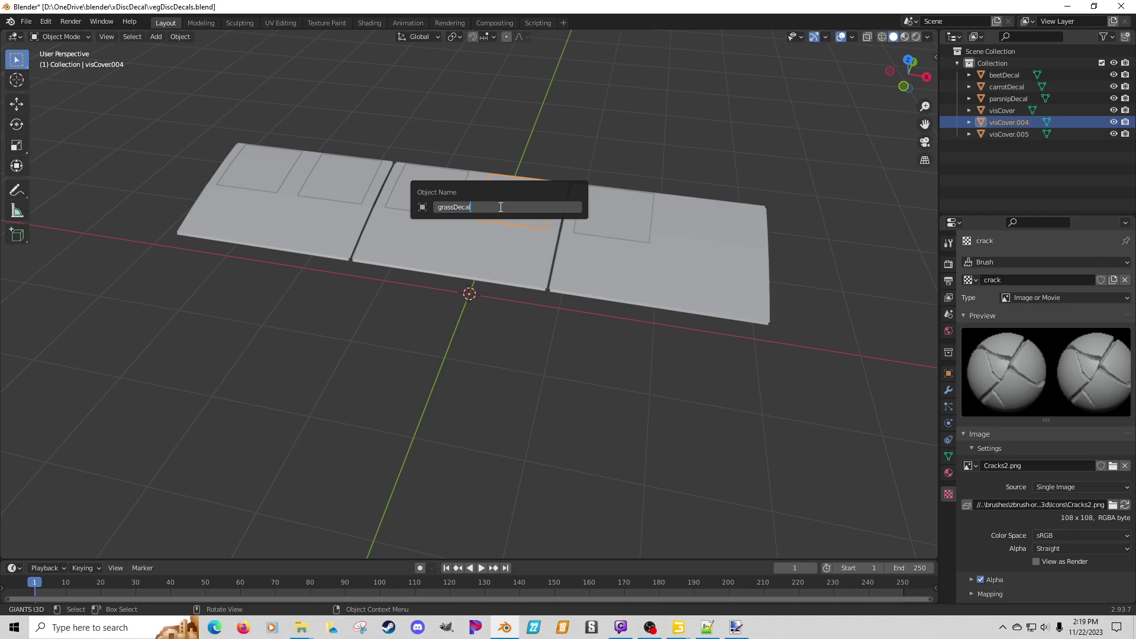
key("Return")
Step: Rename the right panel's piece to chaffDecal, then select carrotDecal on the left panel
left_click(625, 221)
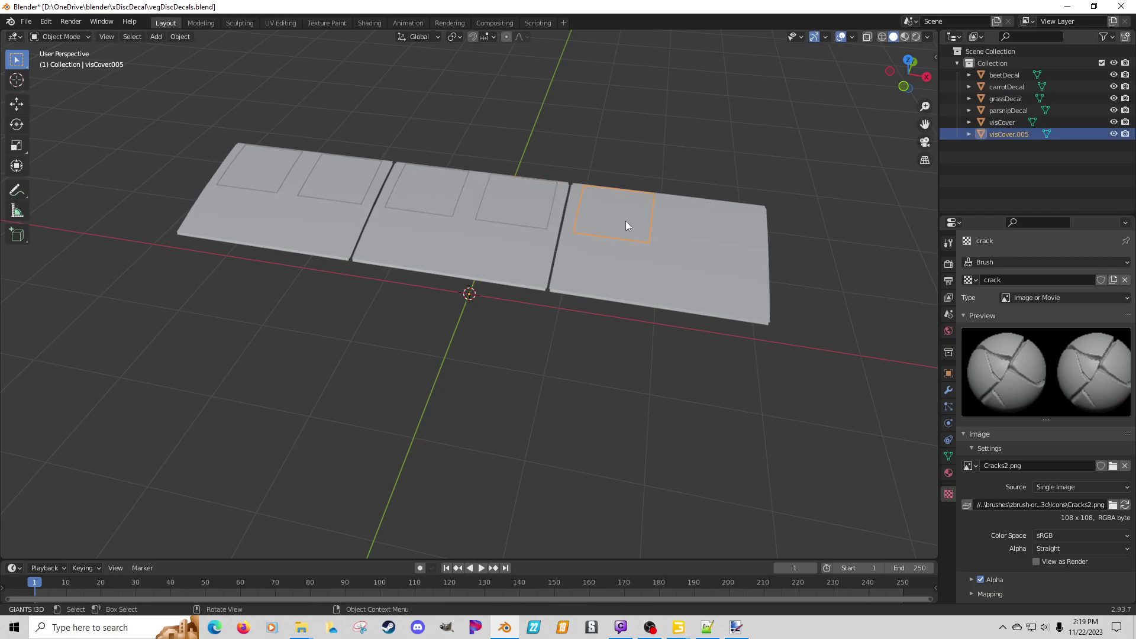
key("F2")
type("forage")
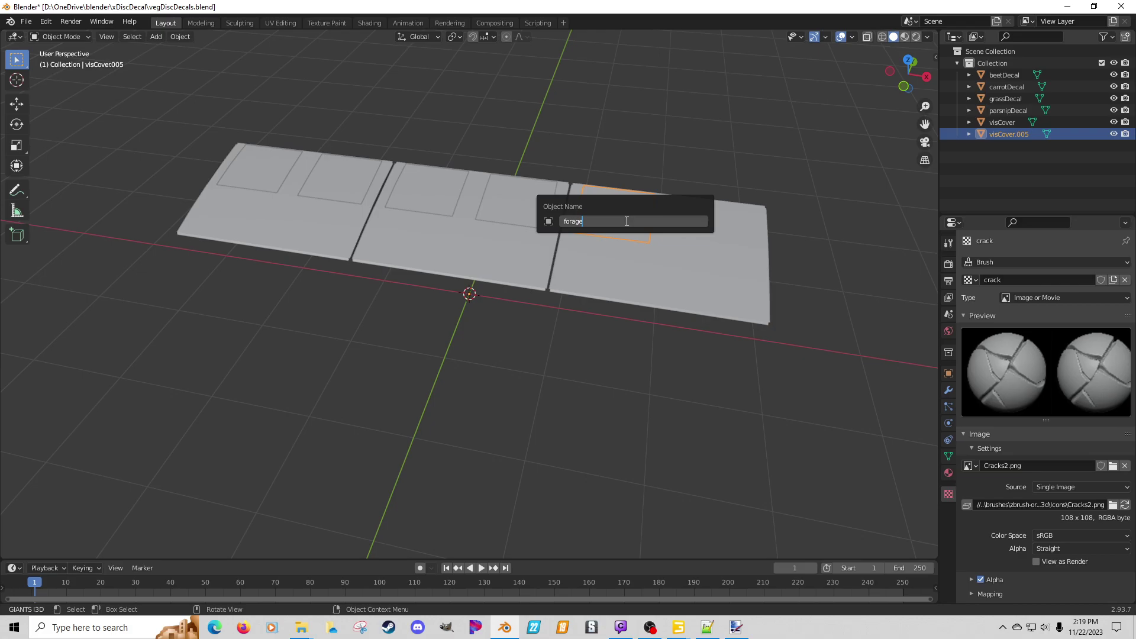
key("BackSpace")
key("BackSpace")
key("BackSpace")
key("BackSpace")
key("BackSpace")
key("BackSpace")
type("chaffDecal")
key("Return")
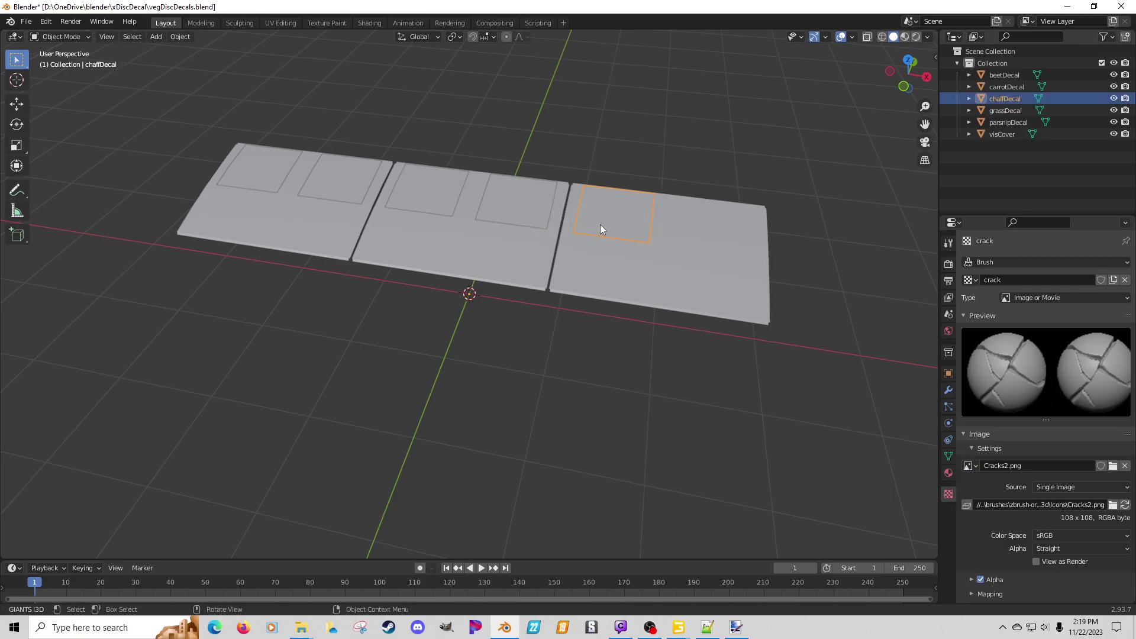
left_click(266, 166)
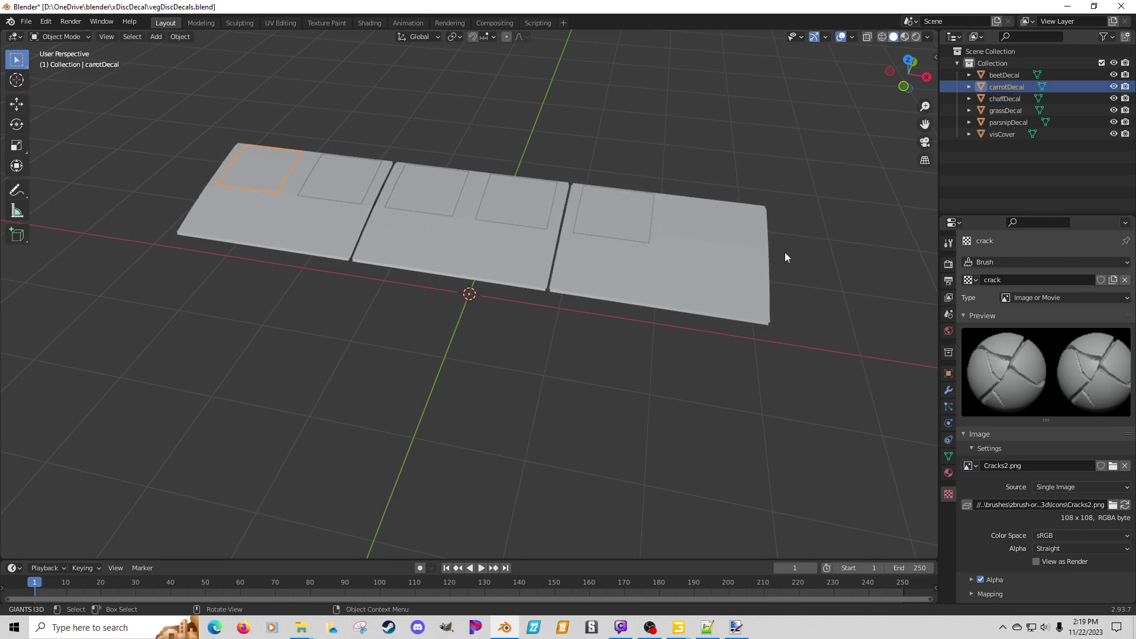
Step: Add two extra UV maps each to carrotDecal and parsnipDecal on the left panel
left_click(949, 456)
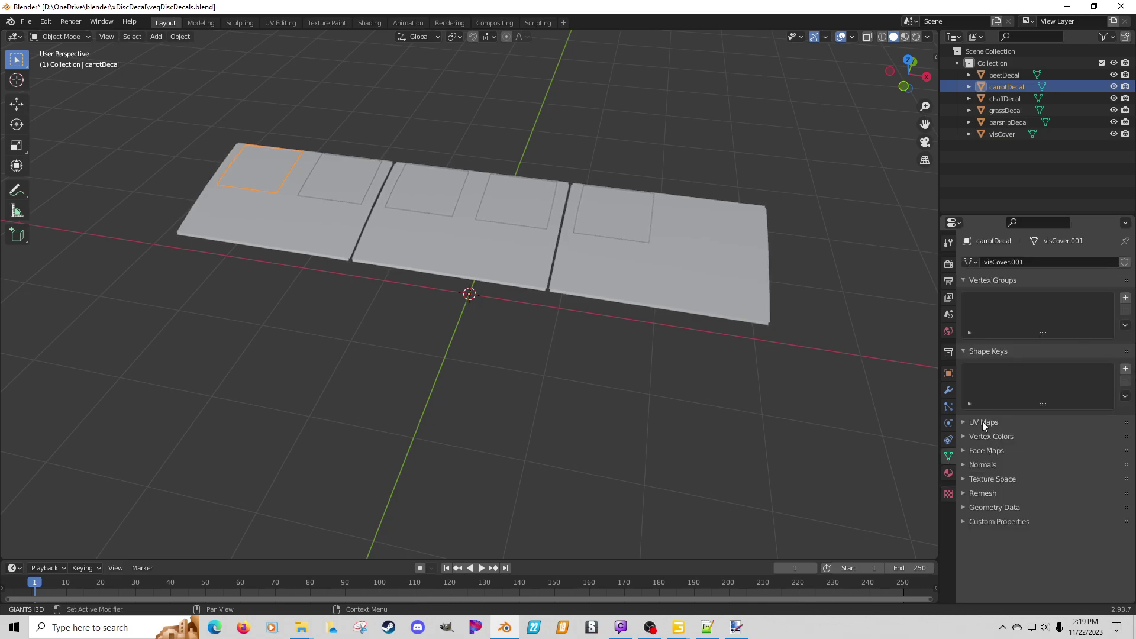
left_click(1125, 440)
left_click(1126, 440)
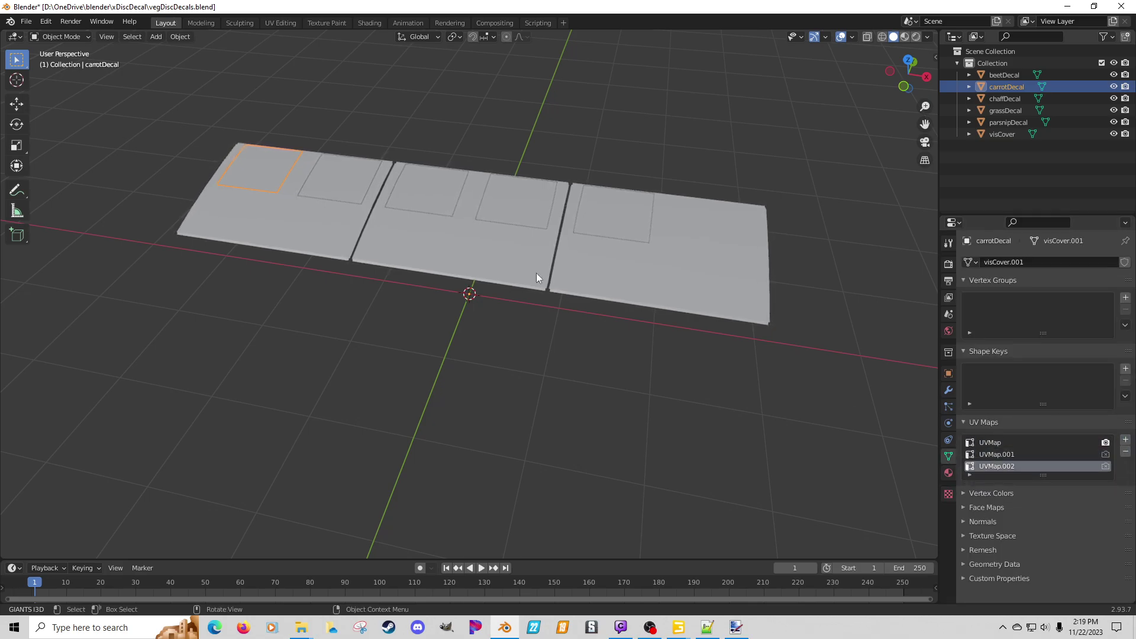
left_click(349, 188)
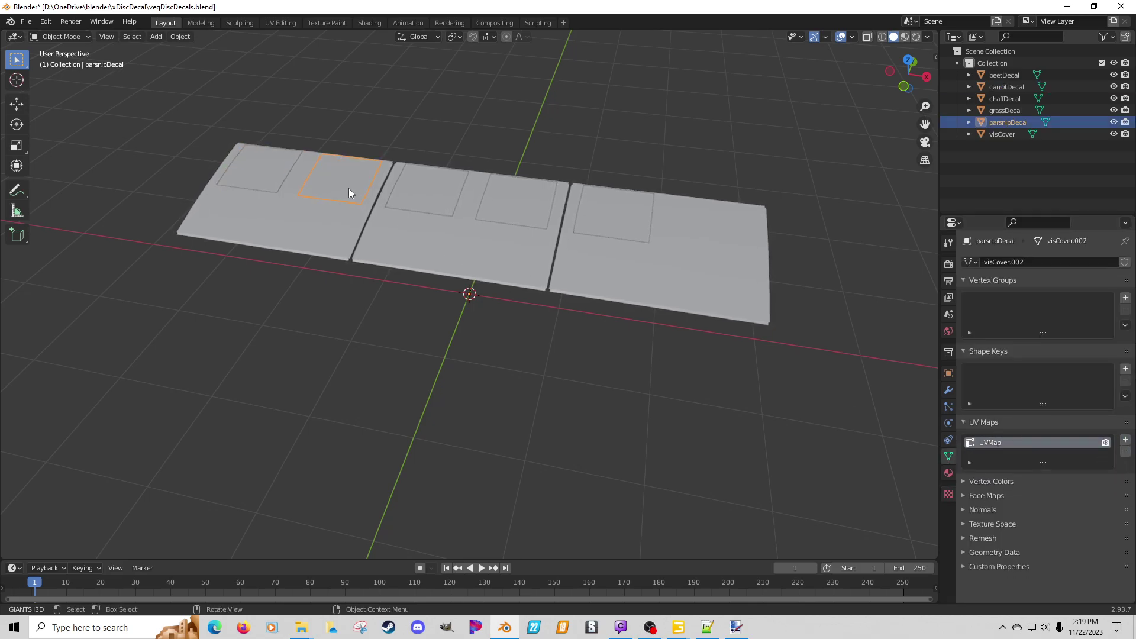
left_click(1125, 440)
left_click(1125, 439)
Step: Add two extra UV maps each to beetDecal and grassDecal on the middle panel
left_click(457, 199)
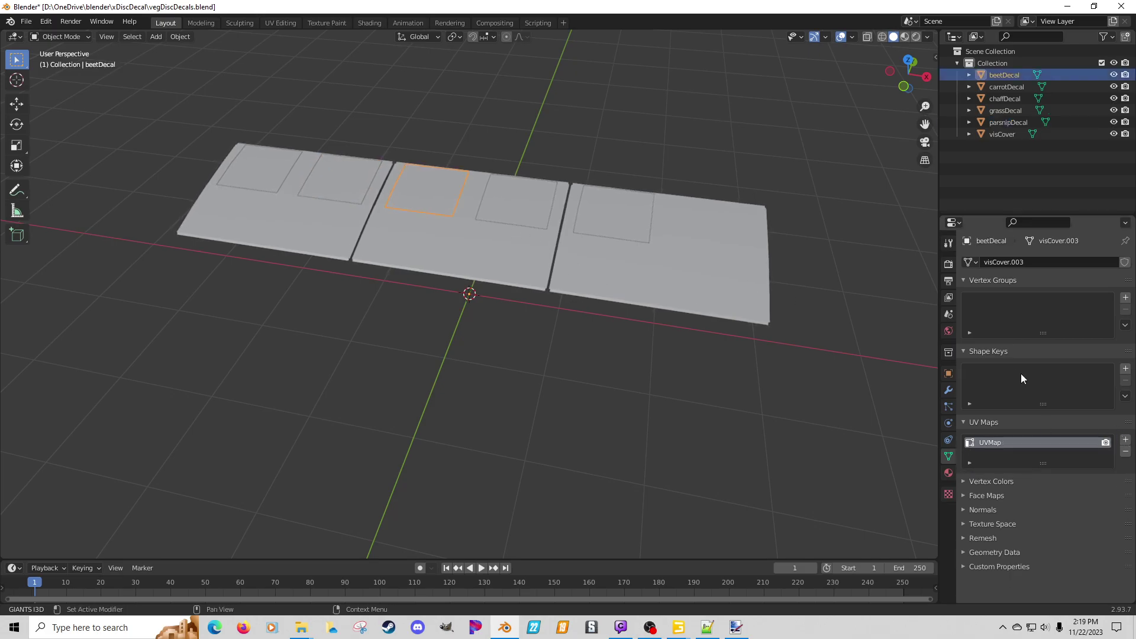
left_click(1125, 441)
left_click(1125, 441)
left_click(562, 219)
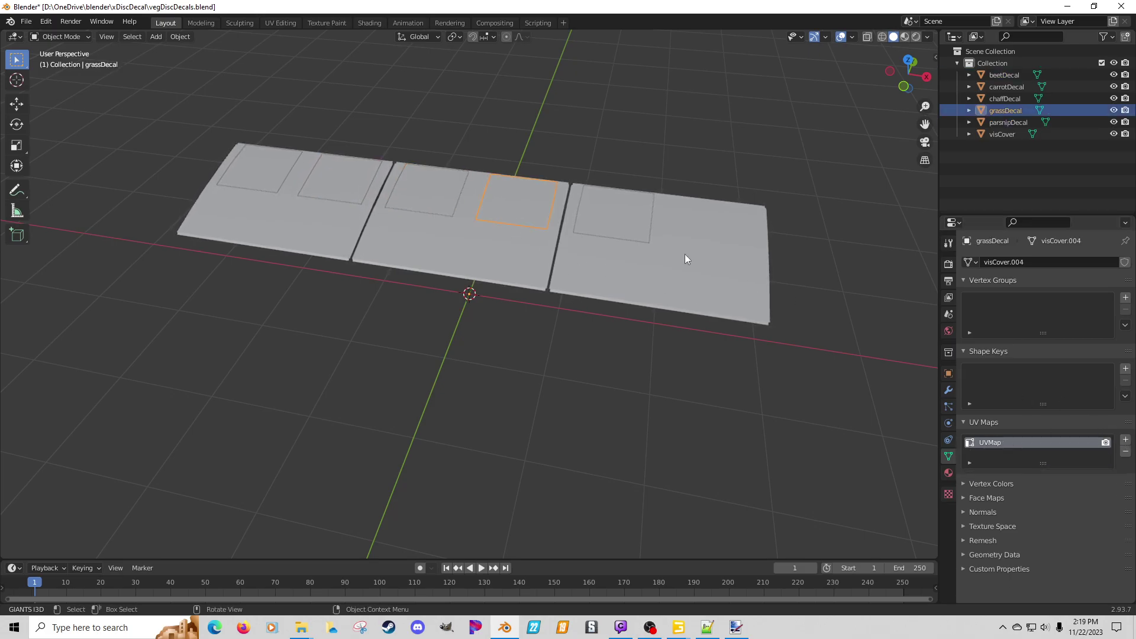
left_click(1125, 440)
left_click(1126, 439)
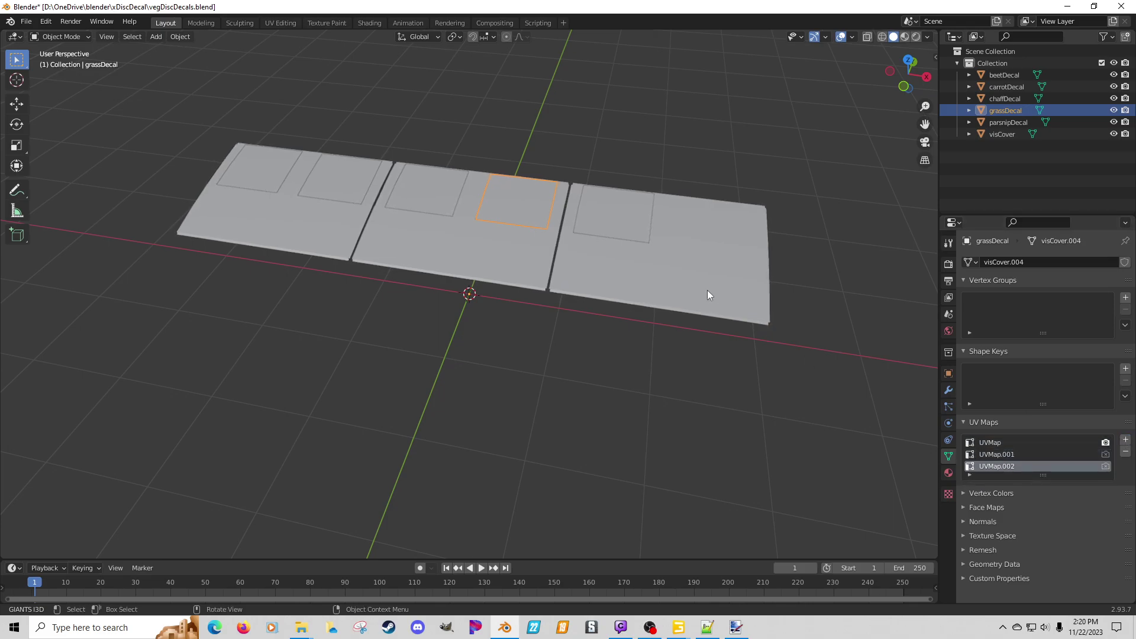
Step: Add two extra UV maps to chaffDecal on the right panel
left_click(610, 229)
left_click(1125, 440)
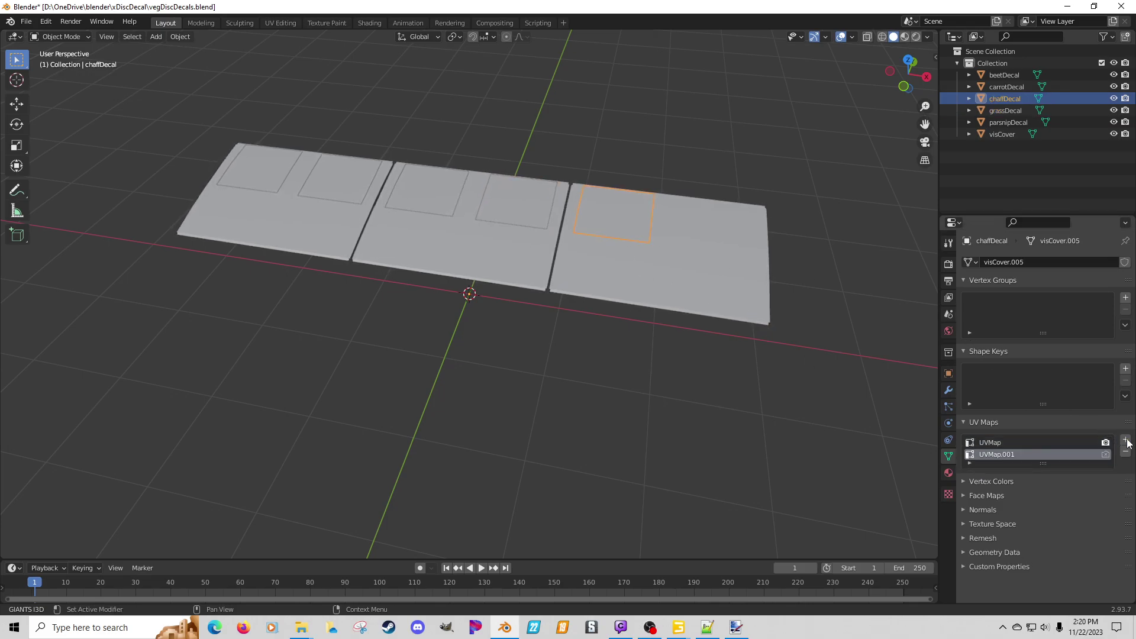
left_click(1125, 440)
Step: Replace carrotDecal's Default OBJ material with a new material named carrotDecal_mat
left_click(263, 173)
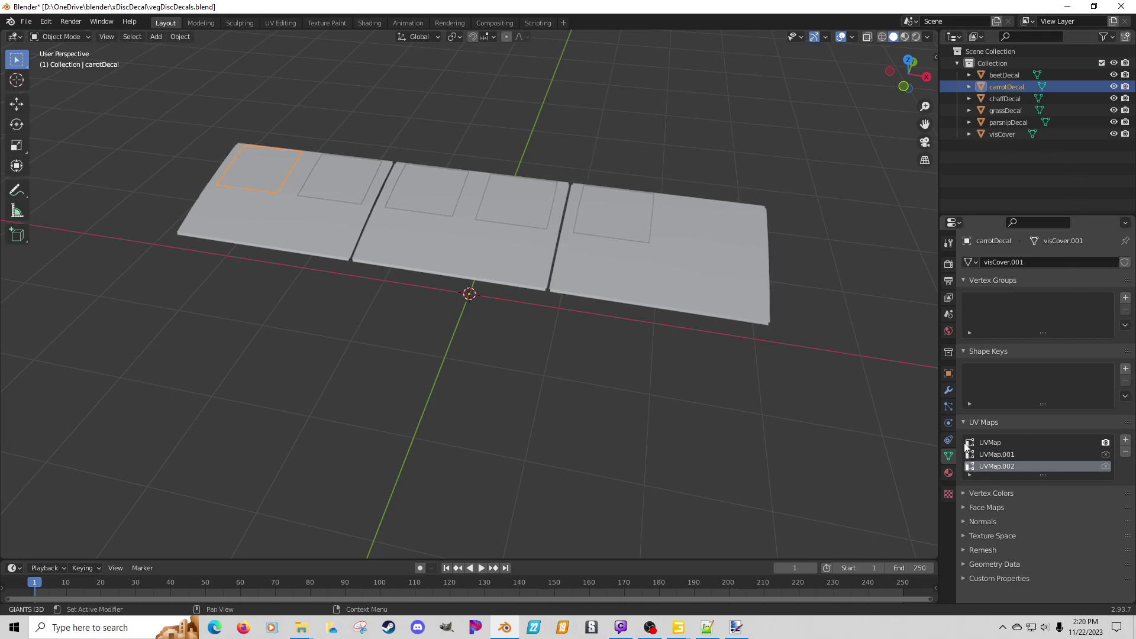
left_click(948, 473)
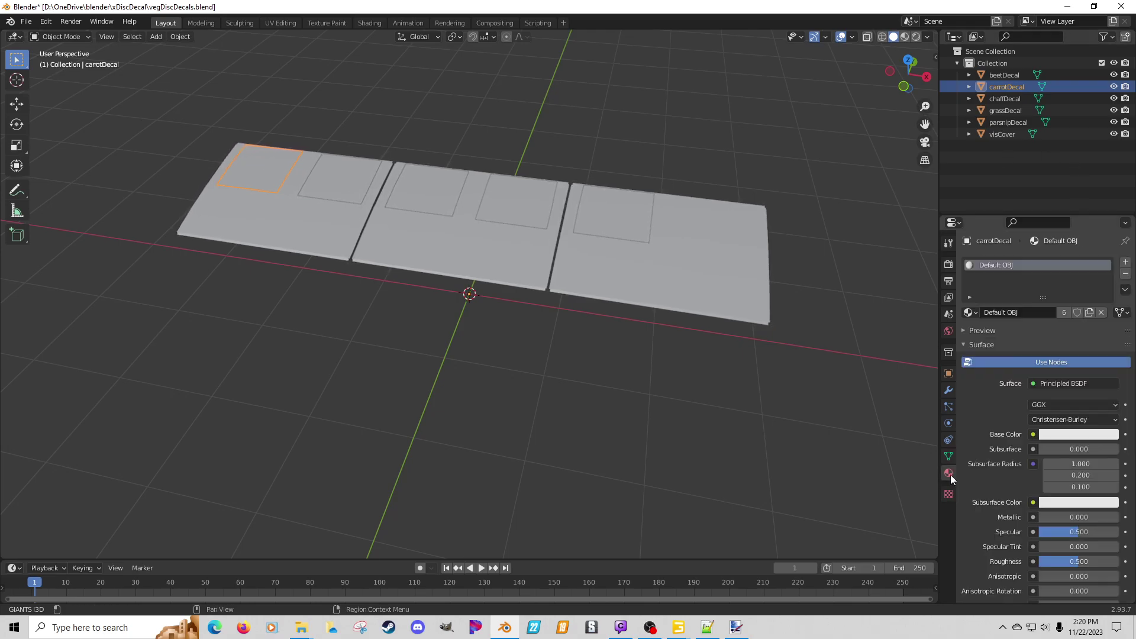
left_click(1125, 274)
left_click(1125, 261)
left_click(1056, 314)
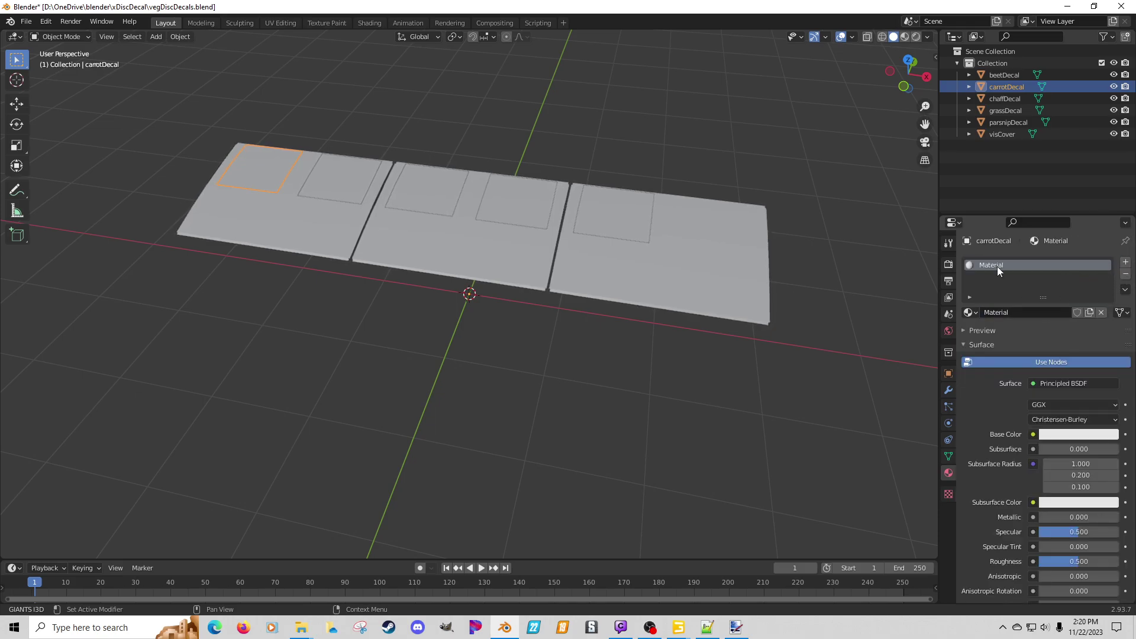
double_click(1000, 87)
key("ctrl+c")
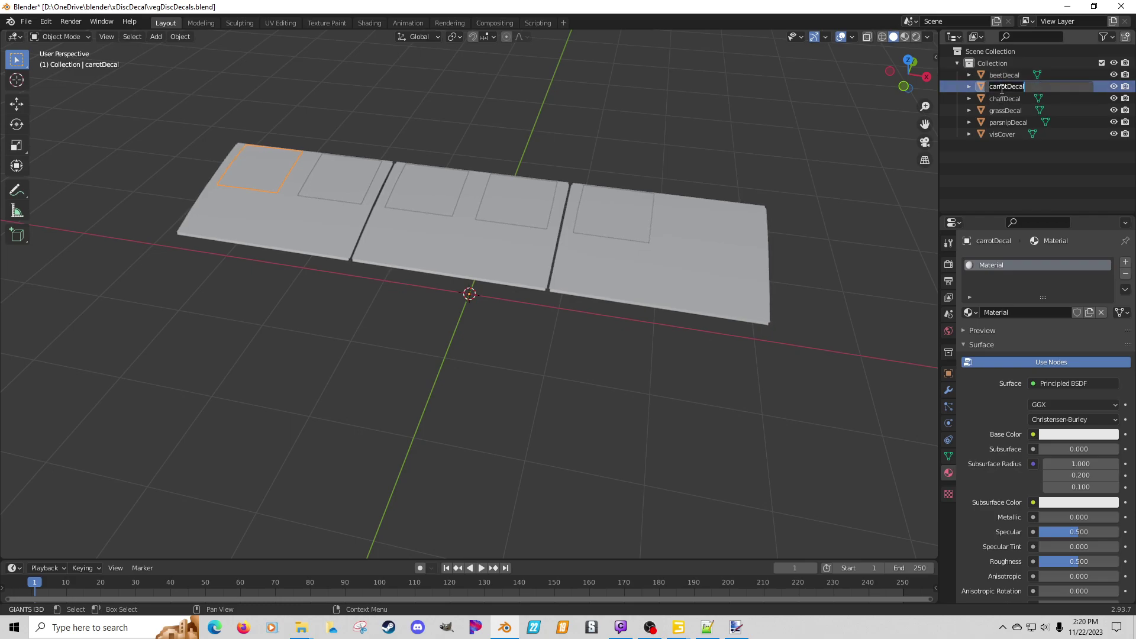
double_click(1016, 261)
key("ctrl+v")
type("_ma")
key("Return")
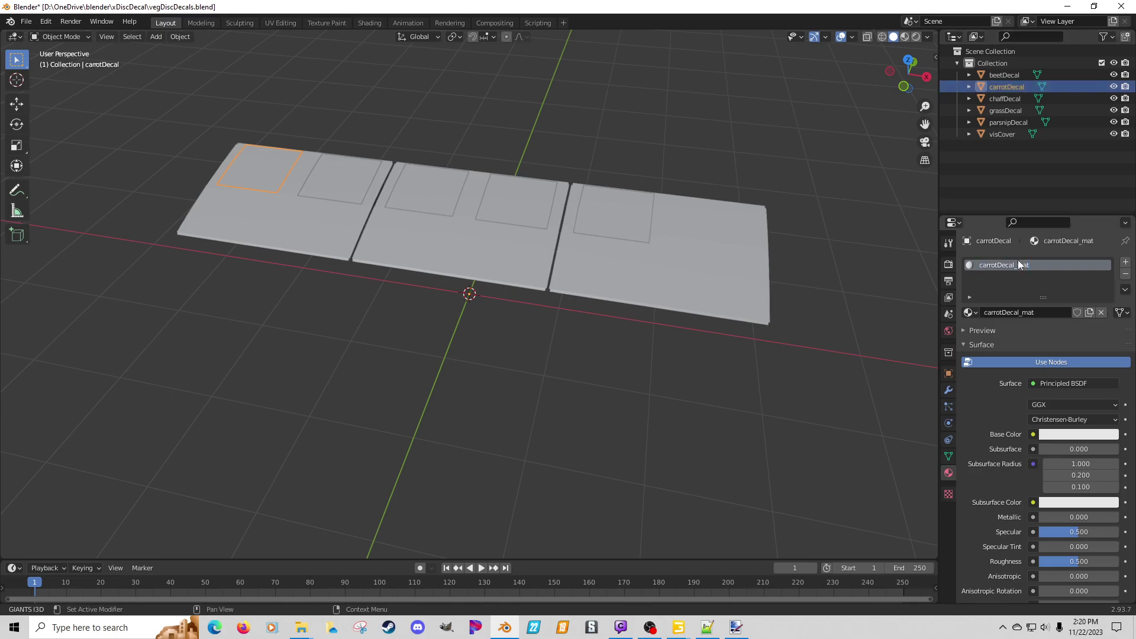
Step: Replace parsnipDecal's Default OBJ material with a new material named parsnipDecal_mat
left_click(337, 185)
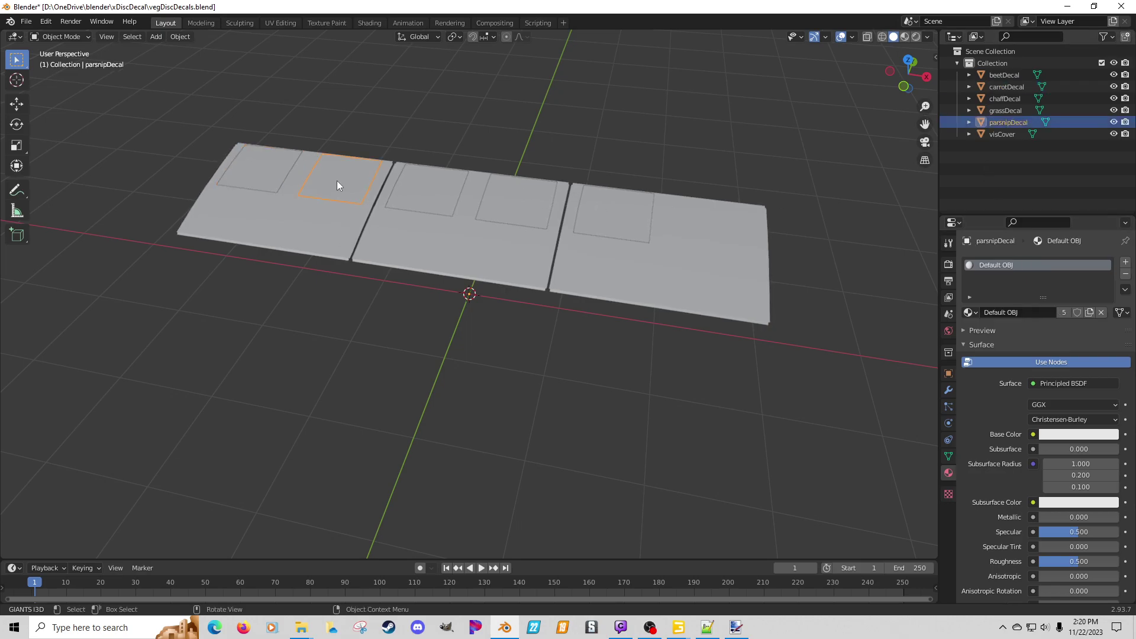
double_click(1008, 126)
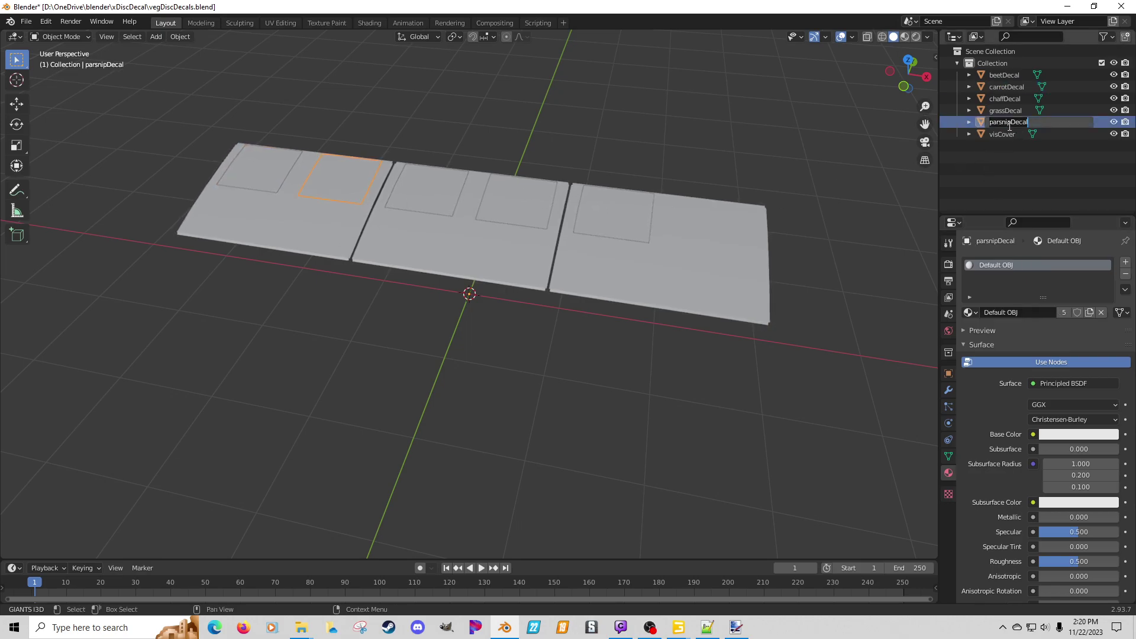
left_click(1126, 273)
left_click(1089, 312)
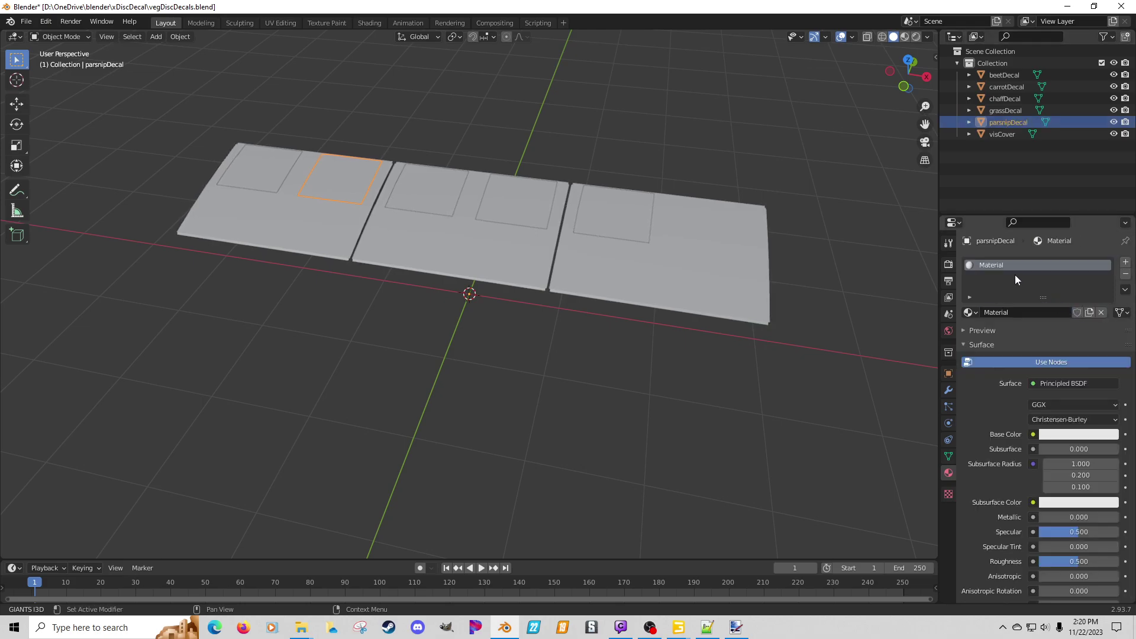
double_click(1008, 268)
type("parsnipDecal")
type("_mat")
key("Return")
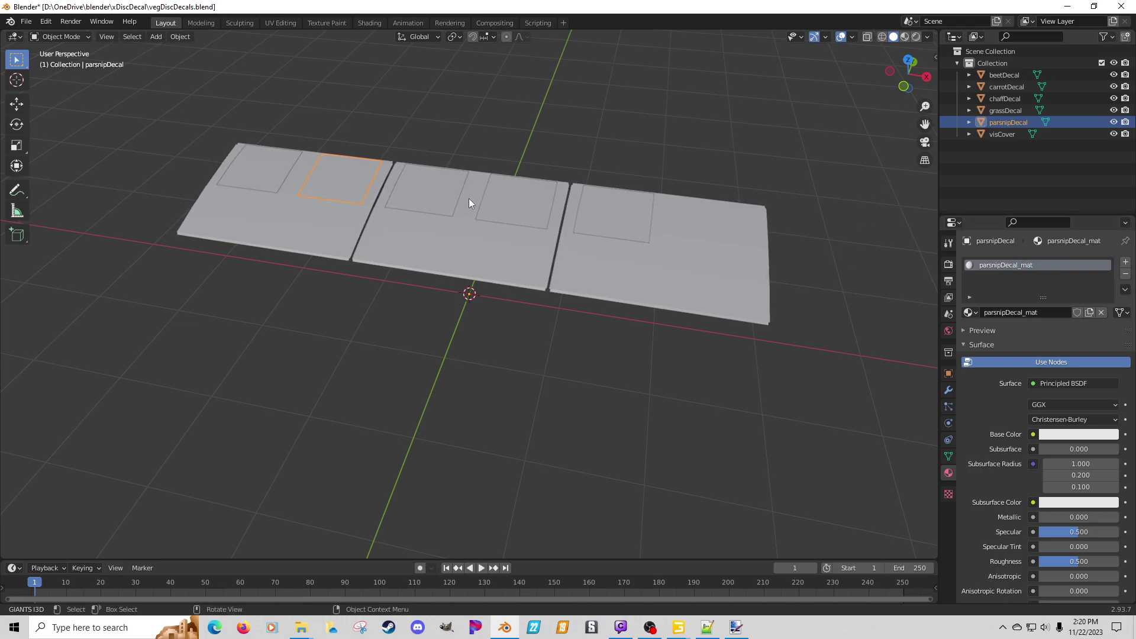
Step: Replace beetDecal's Default OBJ material with a new material named beetDecal_mat
left_click(442, 192)
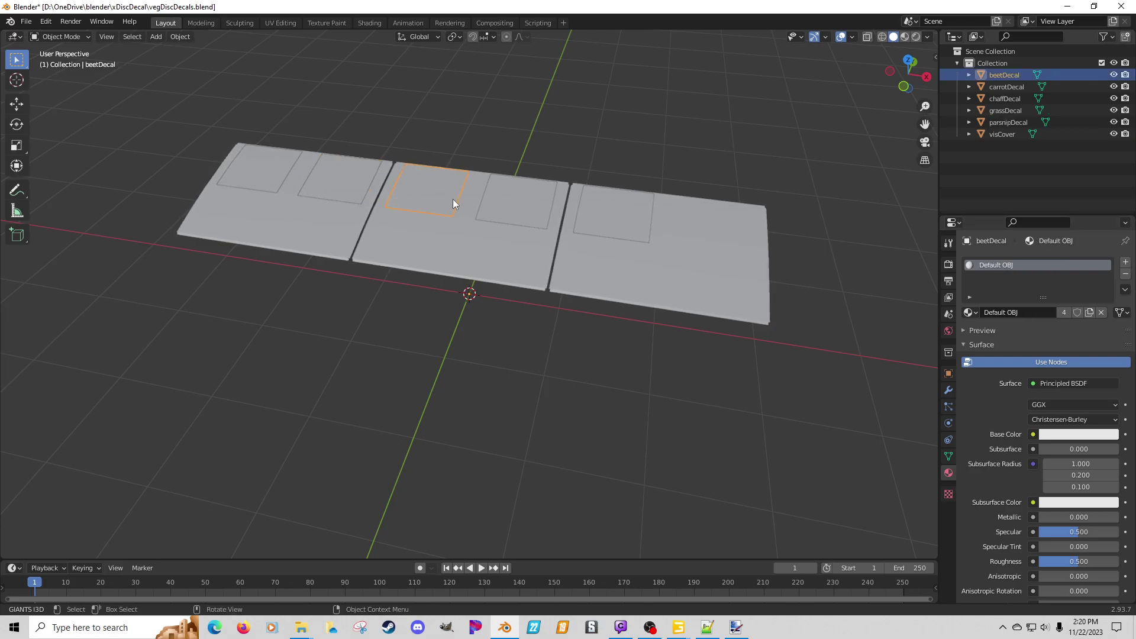
double_click(1002, 73)
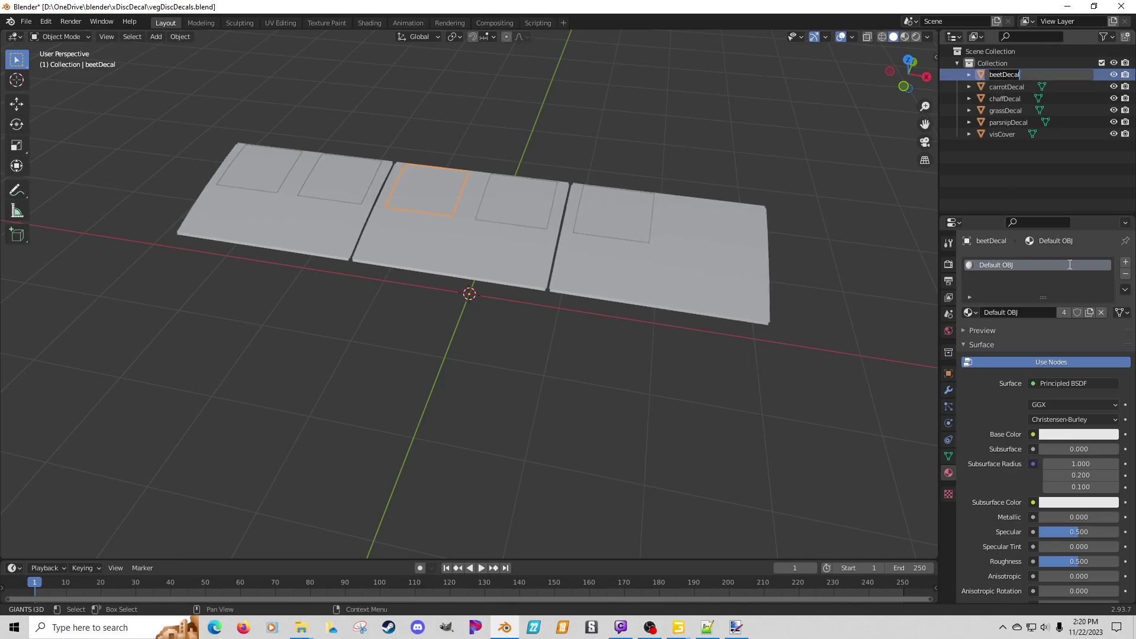
left_click(1126, 274)
left_click(1125, 274)
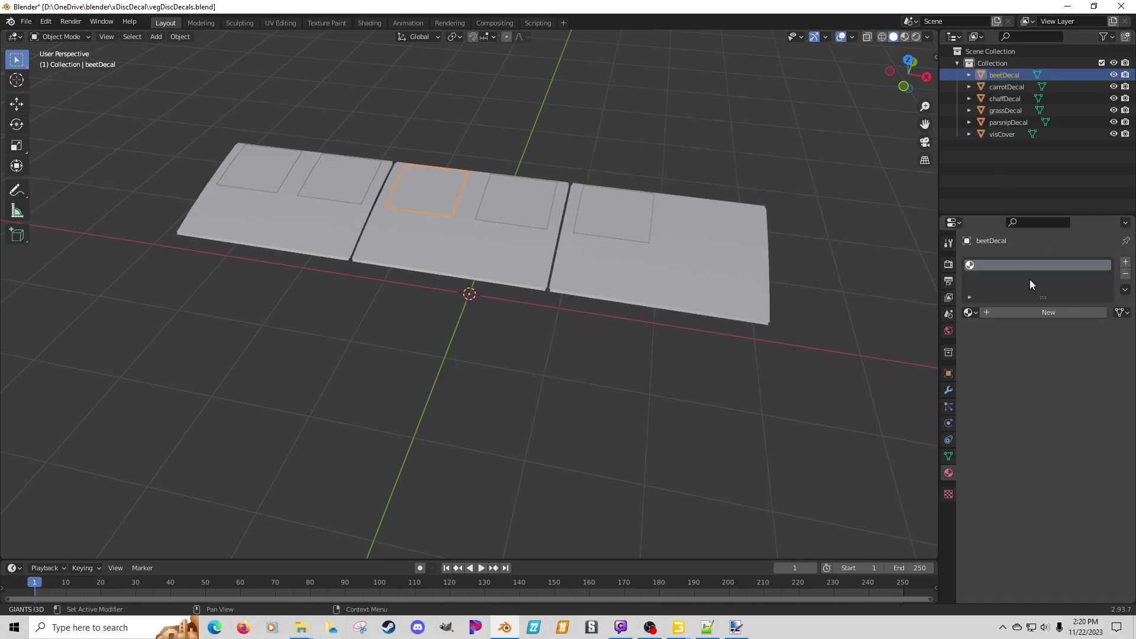
left_click(1030, 310)
double_click(1006, 264)
type("beetDecal")
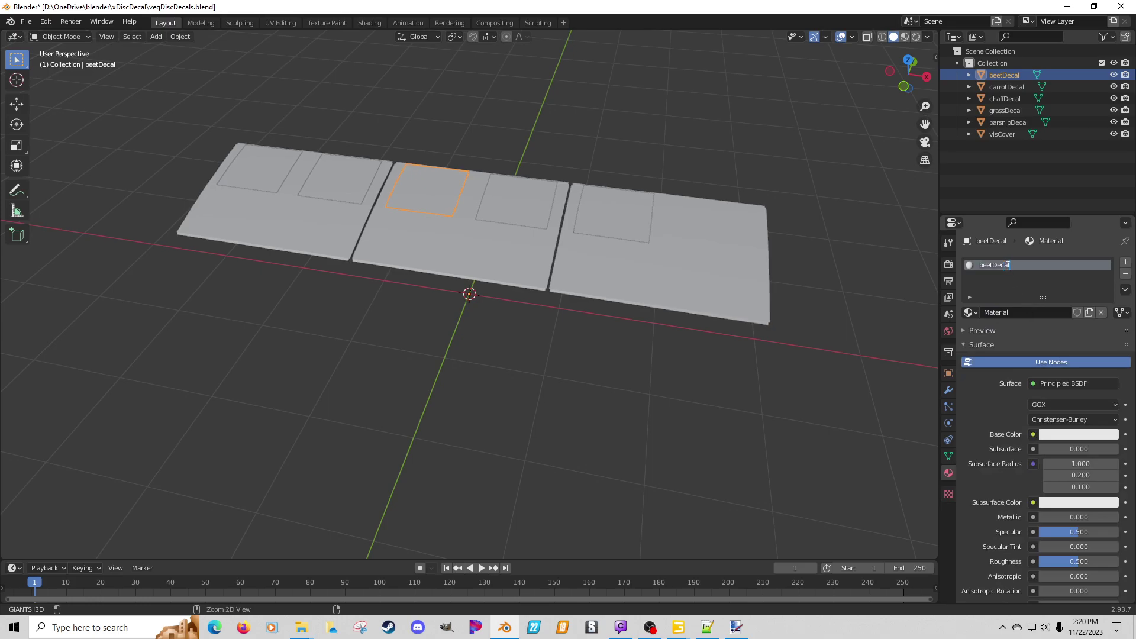
type("_mat")
key("Return")
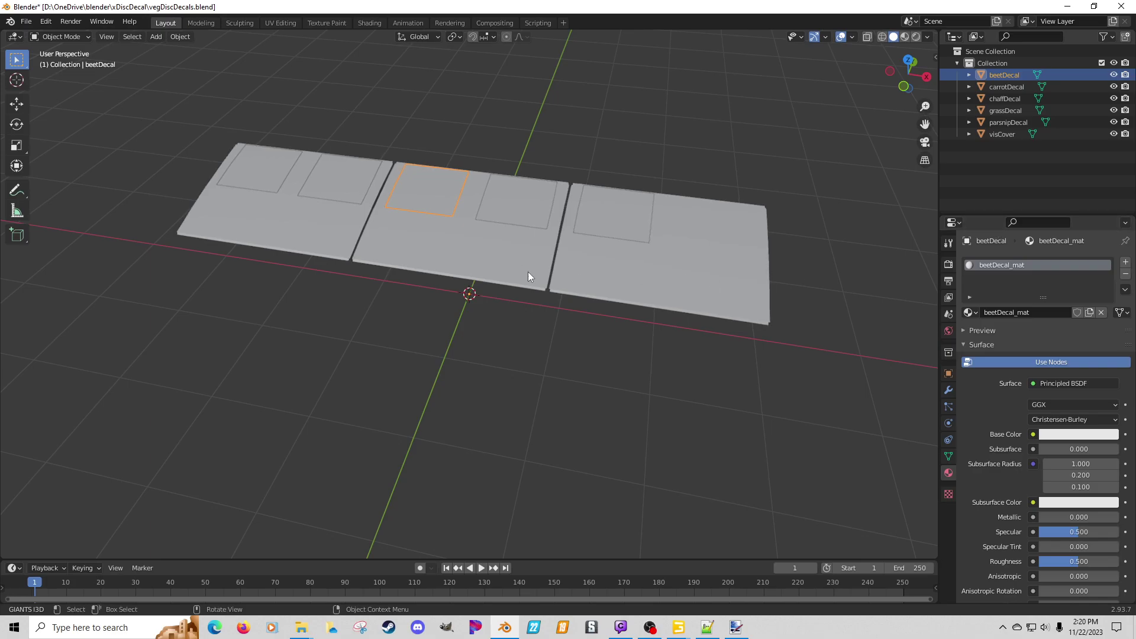
Step: Replace grassDecal's Default OBJ material with a new material named grassDecal_mat
left_click(520, 212)
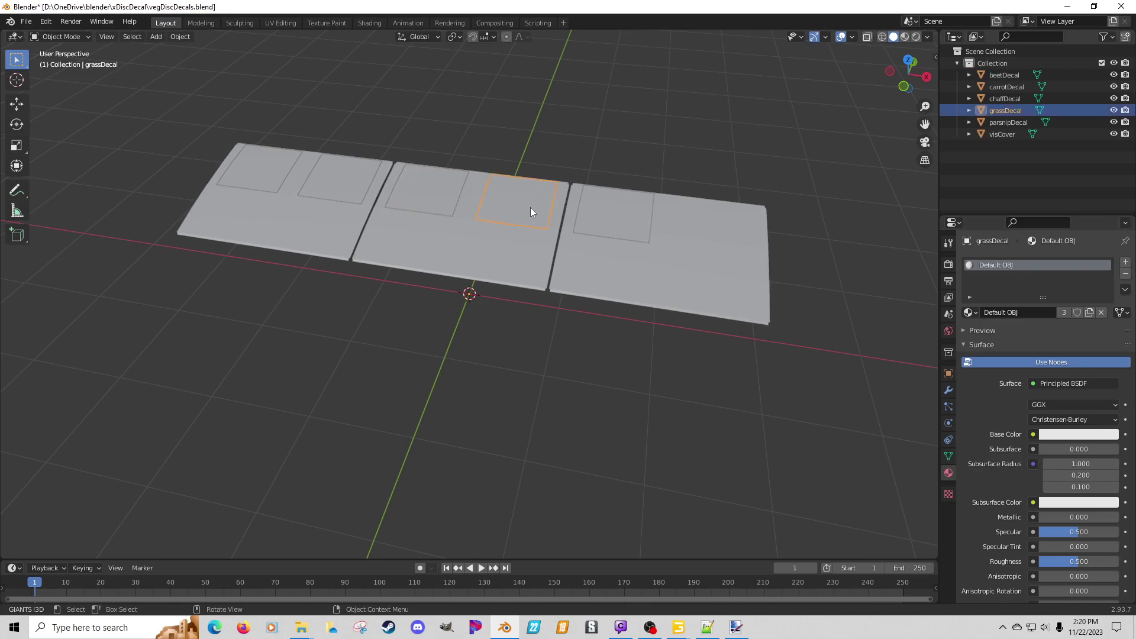
double_click(1006, 111)
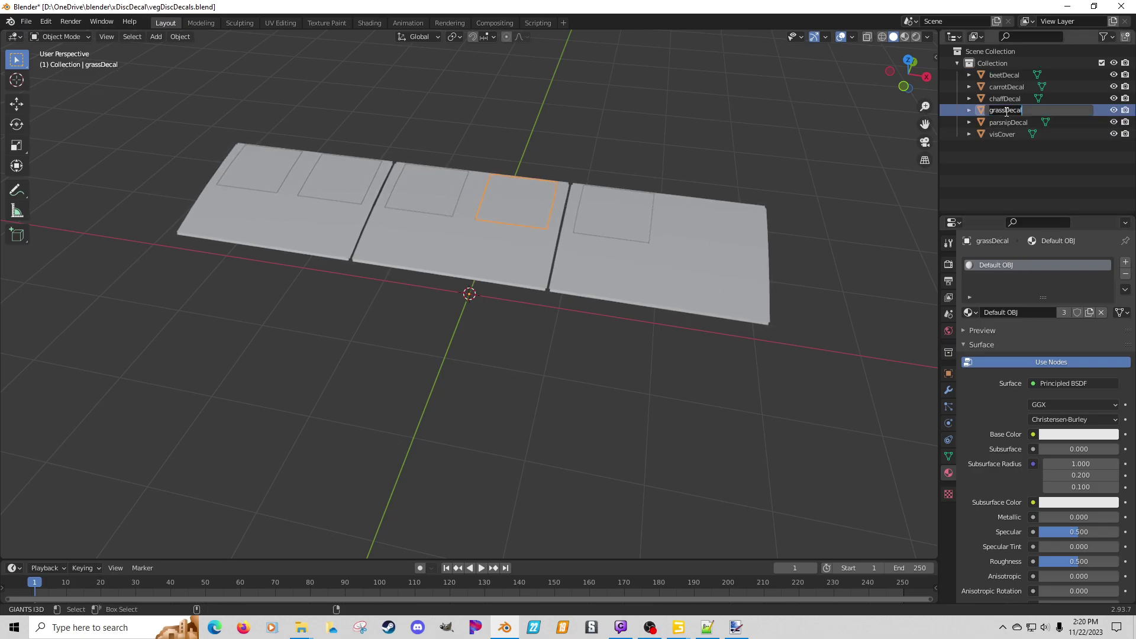
left_click(1124, 275)
left_click(1125, 274)
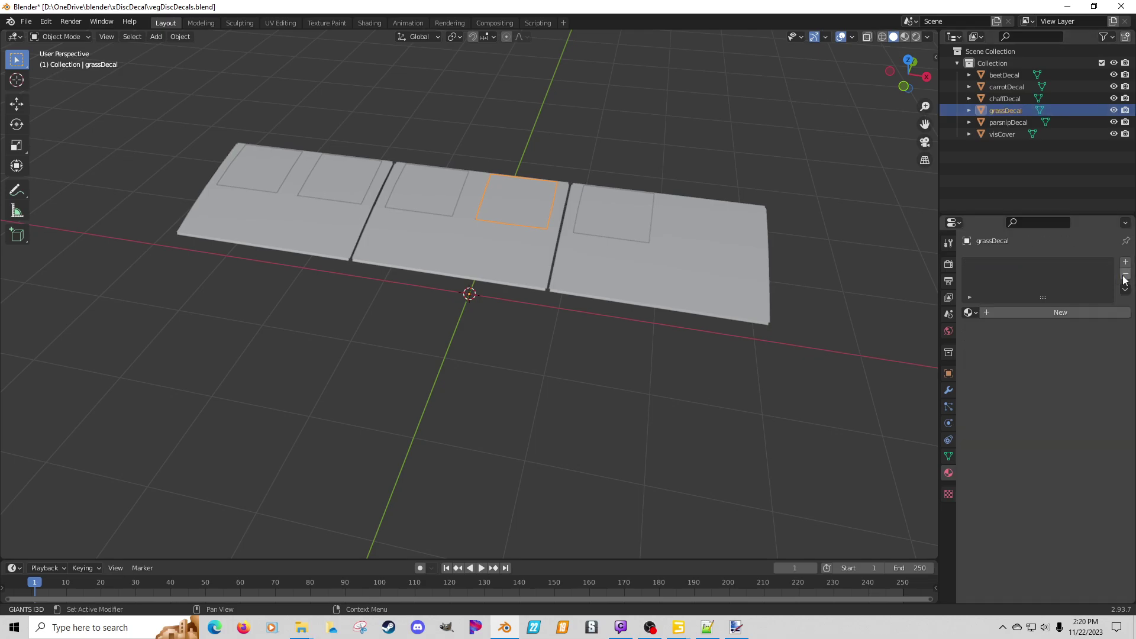
left_click(1125, 262)
left_click(1060, 311)
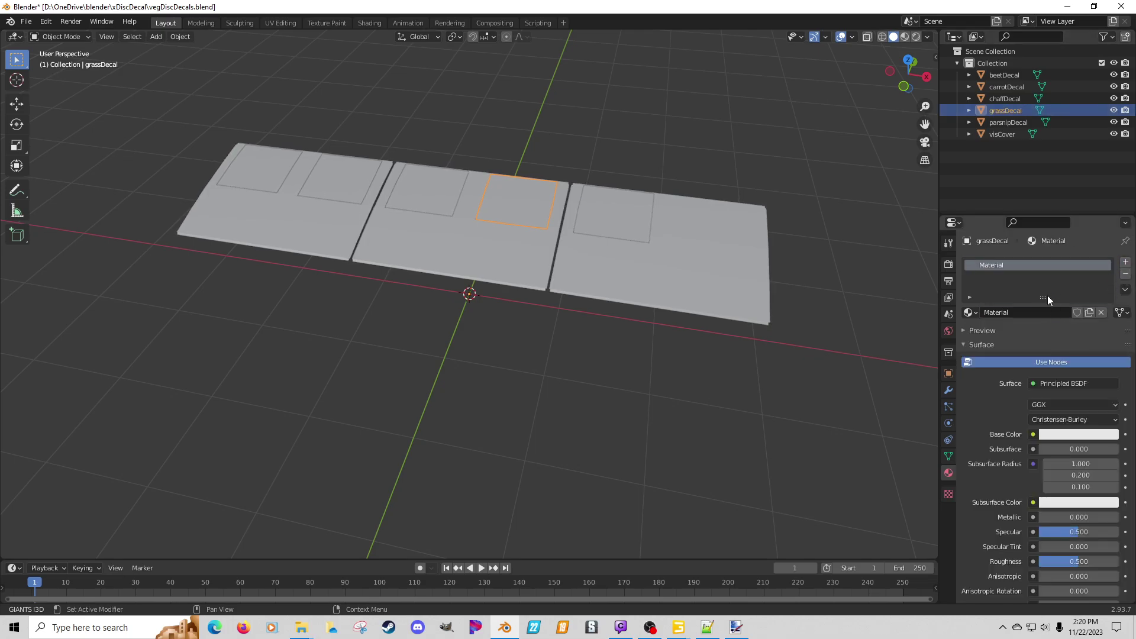
double_click(1011, 266)
type("grassDecal_mat")
key("Return")
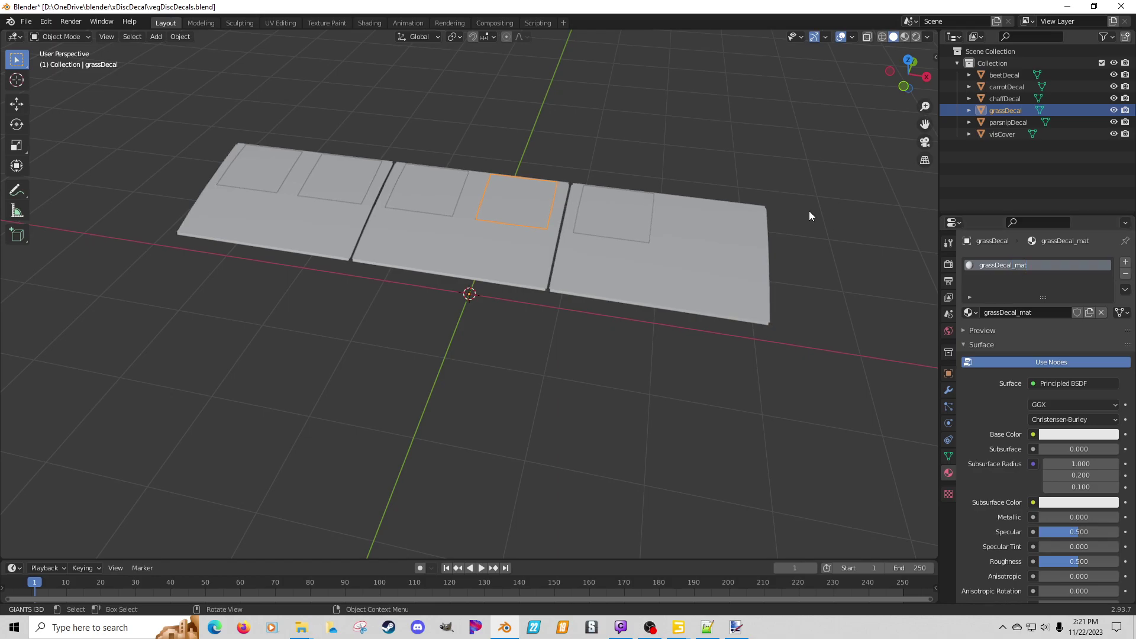
Step: Replace chaffDecal's Default OBJ material with a new material named chaffDecal_mat
left_click(634, 229)
double_click(1008, 98)
key("ctrl+c")
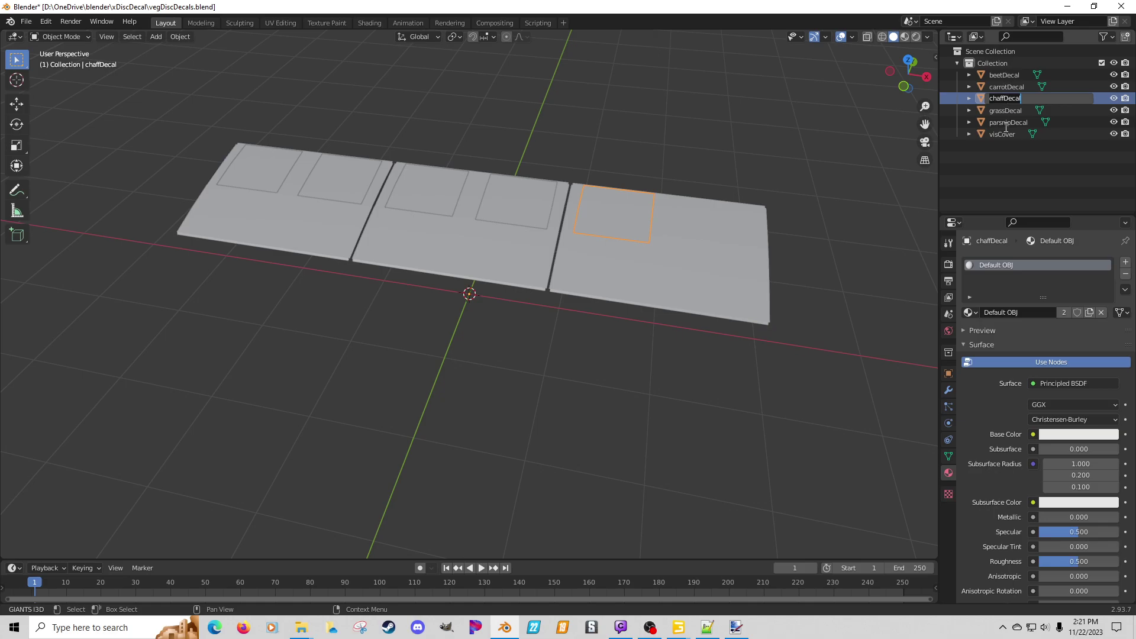
left_click(1126, 274)
left_click(1065, 312)
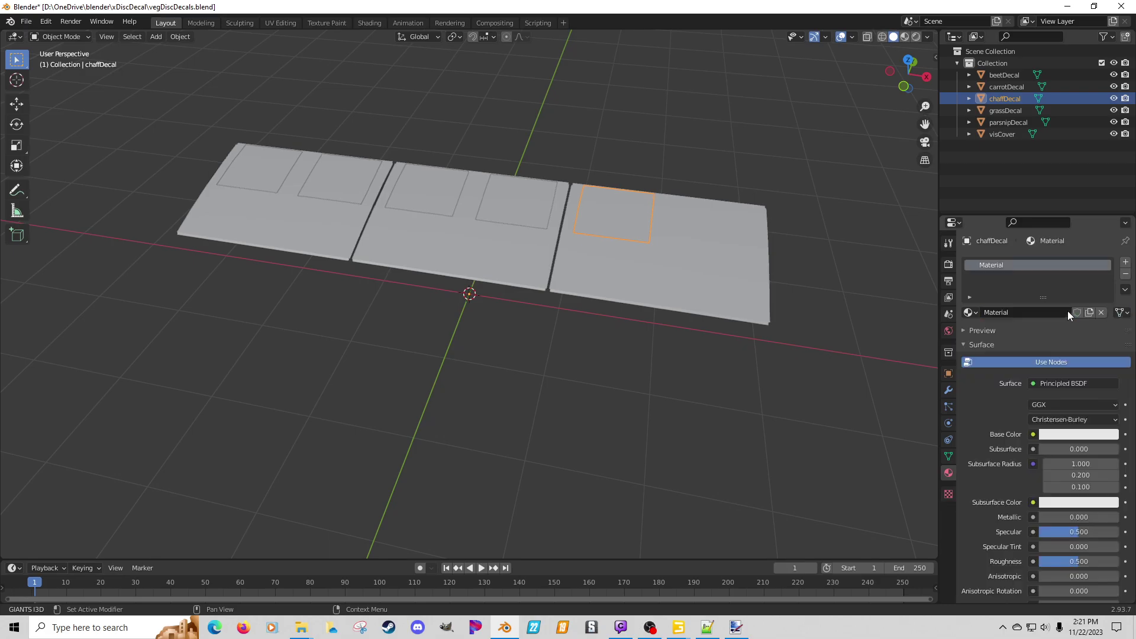
double_click(1029, 264)
key("ctrl+v")
type("_mat")
key("Return")
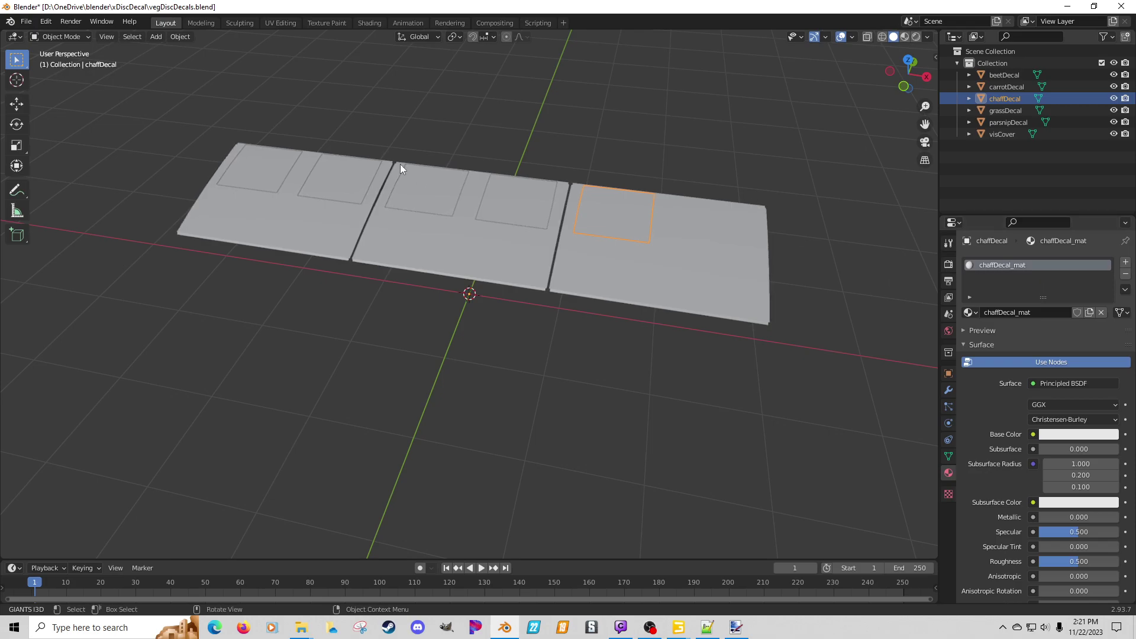
Step: Set the base color of carrotDecal_mat to orange with hue 0.090, saturation 0.983 and value 0.800
left_click(277, 172)
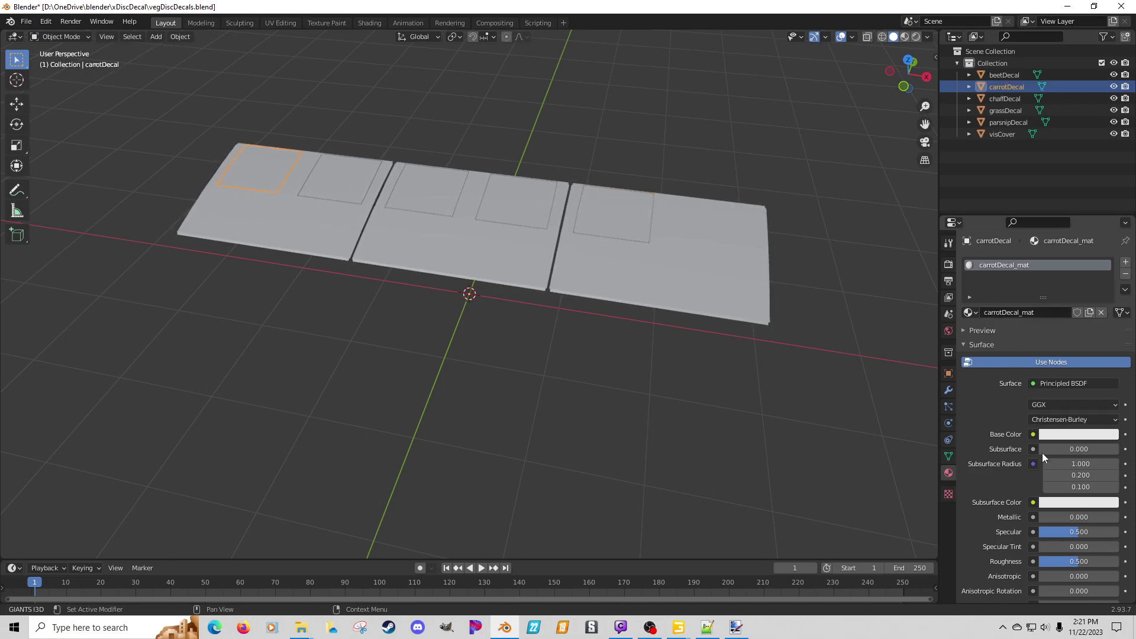
left_click(1046, 436)
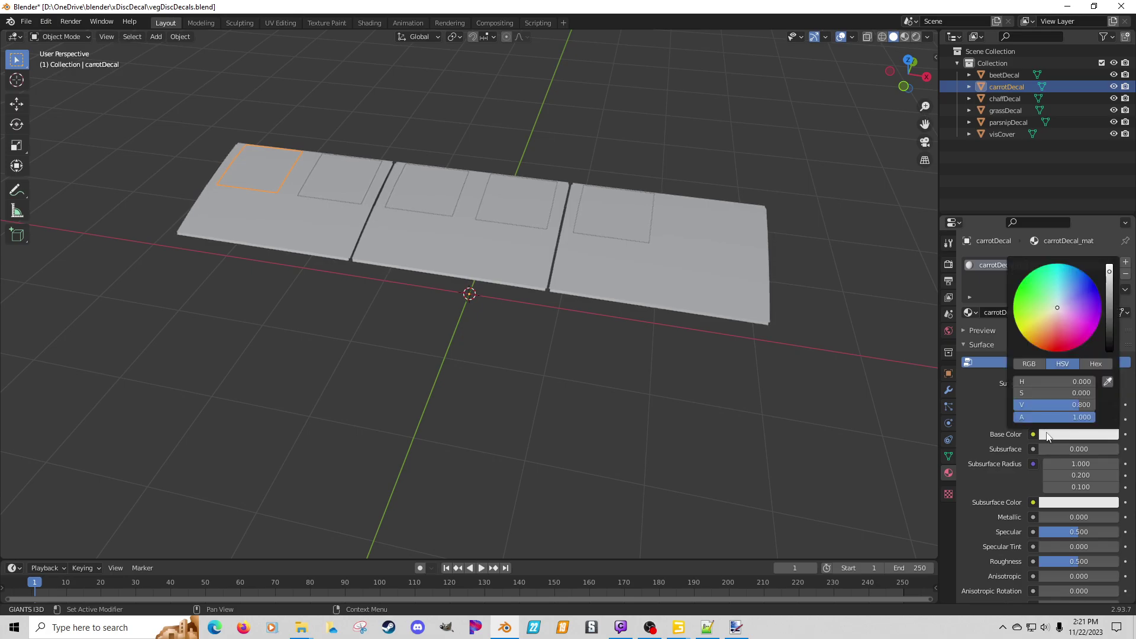
left_click(1031, 335)
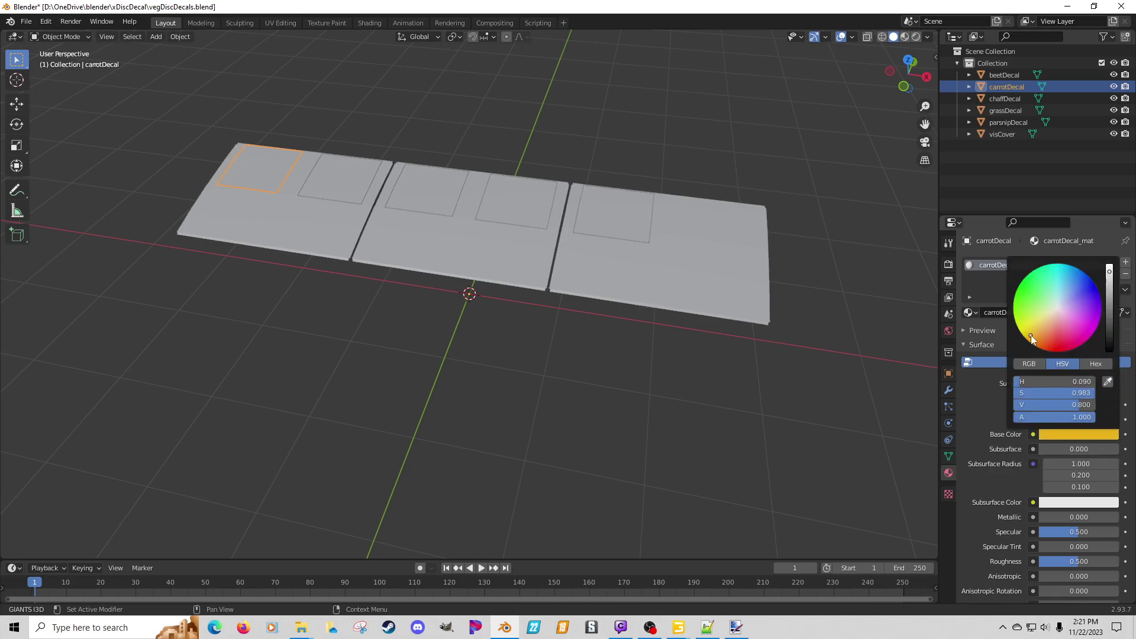
Step: Set the base color of beetDecal_mat to red with hue 0.000644, saturation 0.992 and value 0.800
left_click(334, 186)
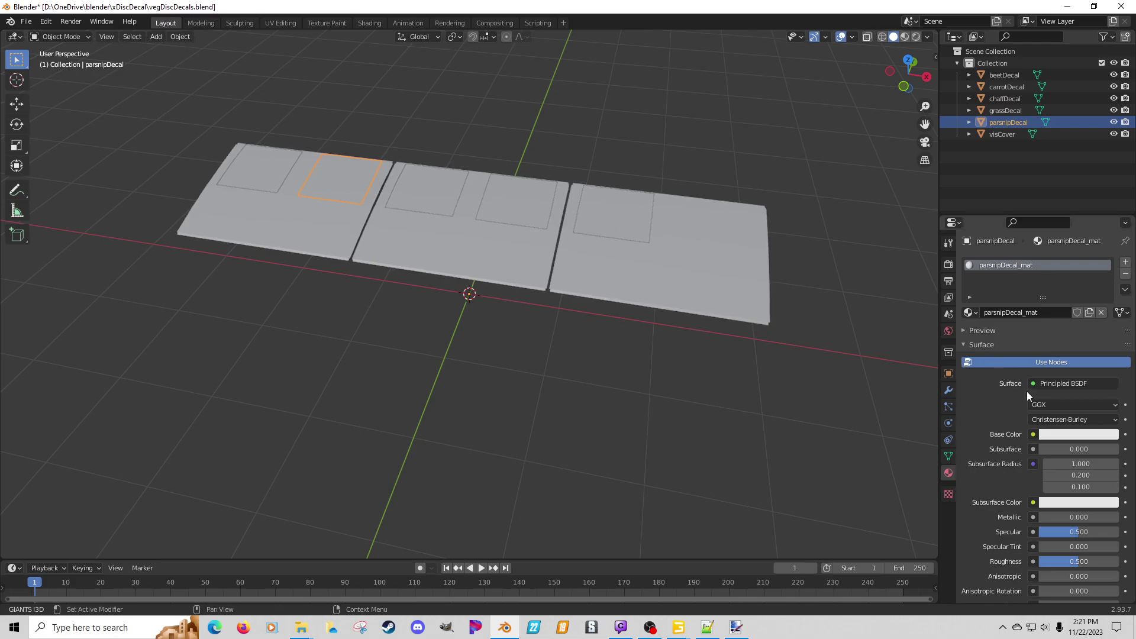
left_click(429, 203)
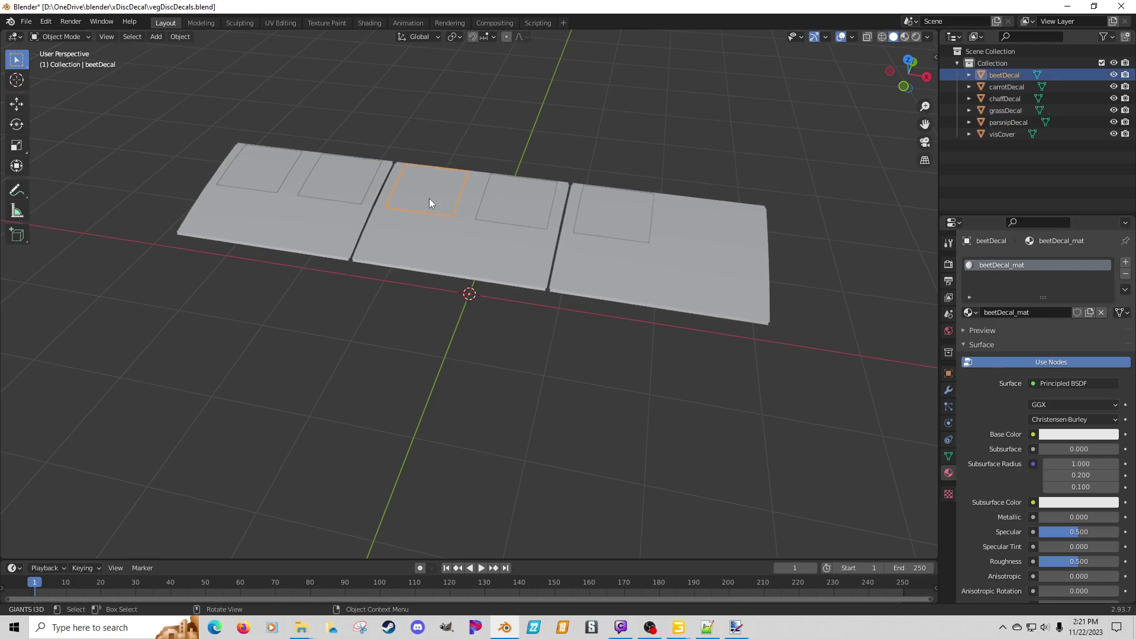
left_click(1068, 434)
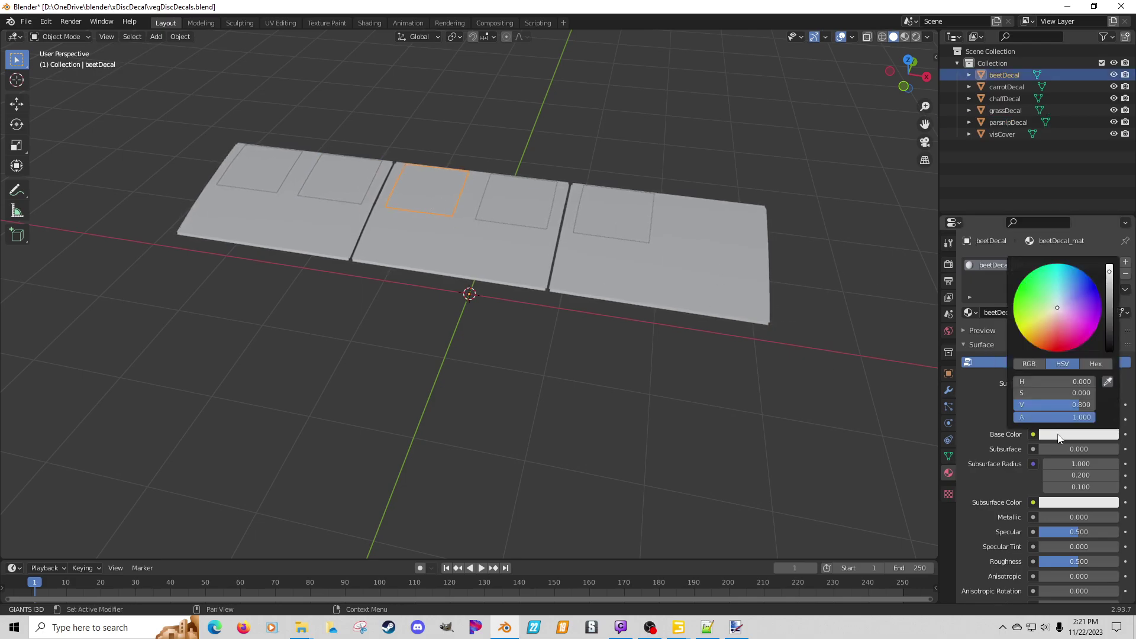
left_click(1050, 348)
left_click_drag(1041, 343, 1053, 350)
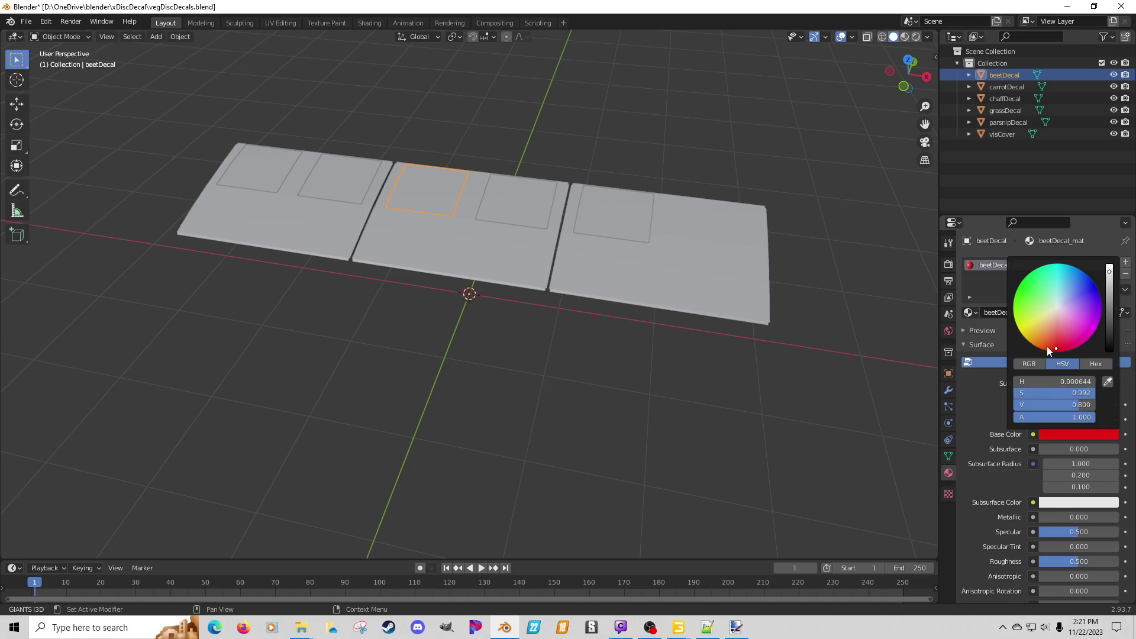
Step: Set the base color of grassDecal_mat to dark green with hue 0.335, saturation 0.984 and value 0.253
left_click(509, 215)
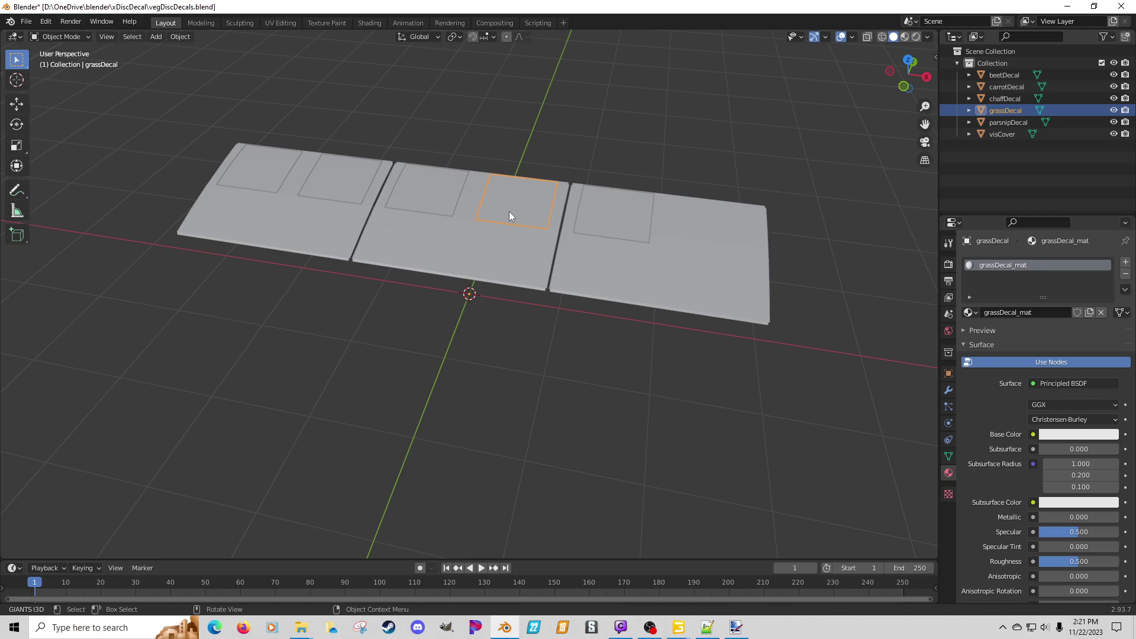
left_click(1048, 434)
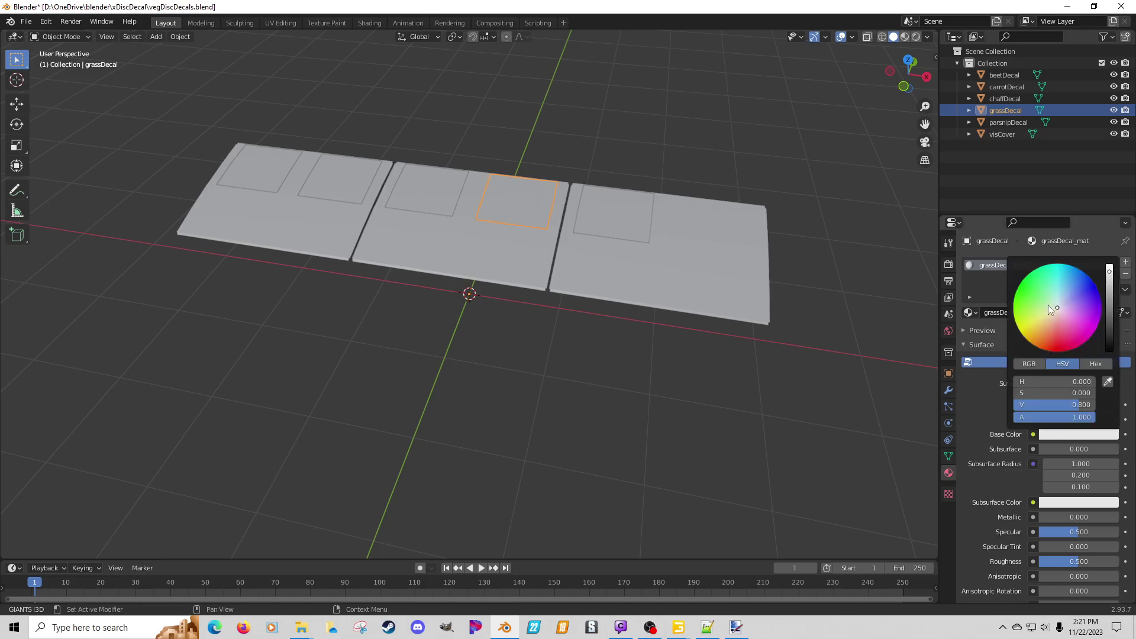
left_click_drag(1057, 304, 1023, 286)
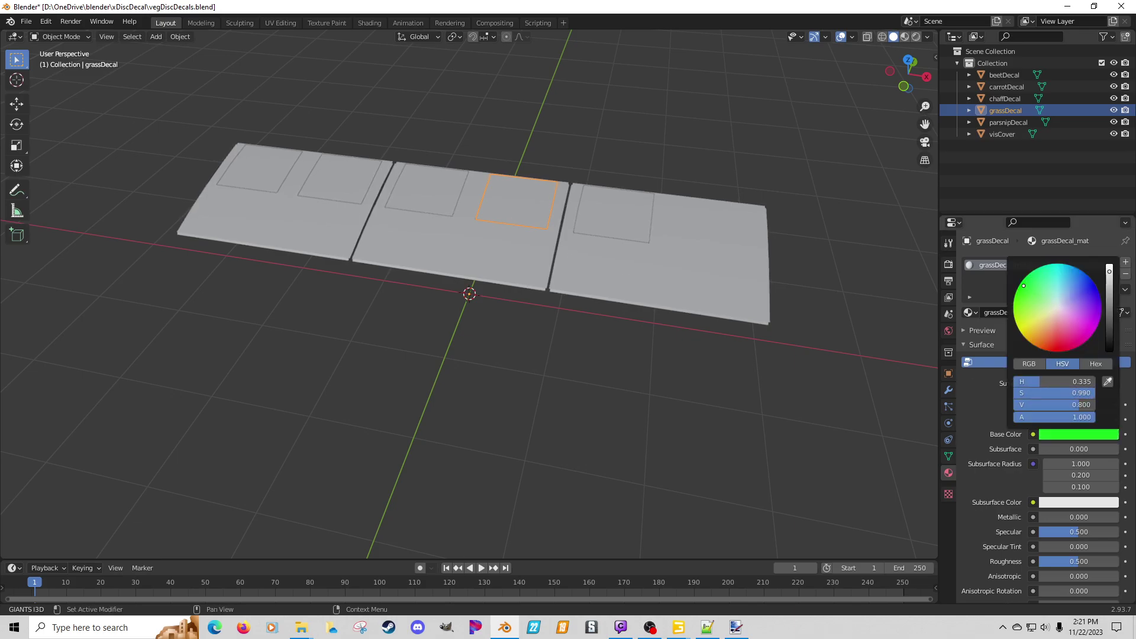
left_click_drag(1107, 273, 1088, 297)
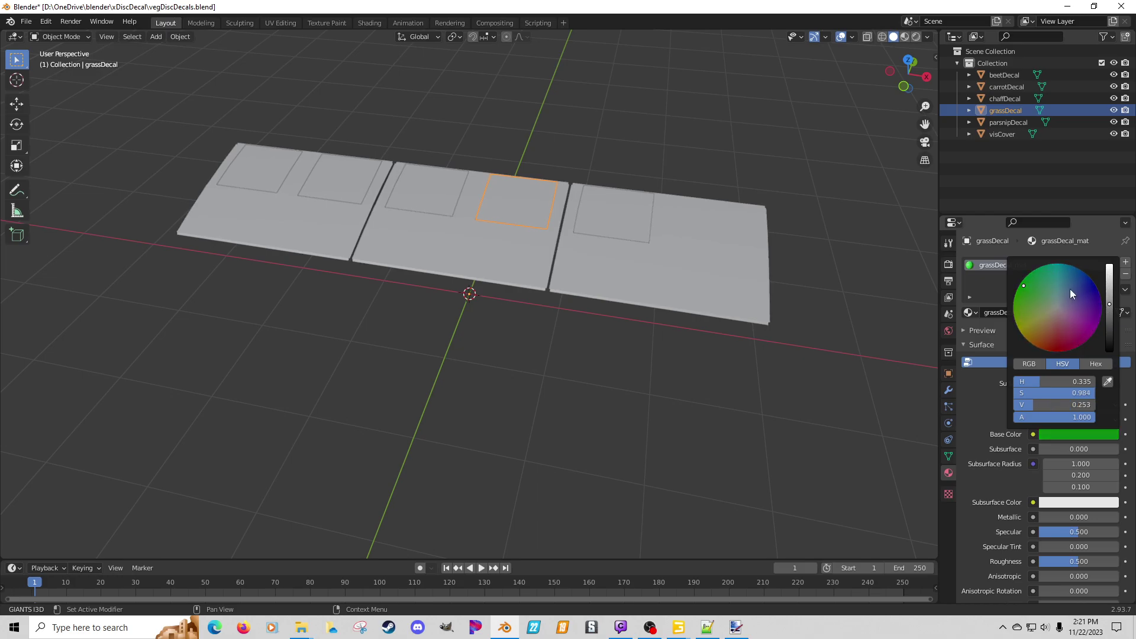
Step: Set the base color of chaffDecal_mat to bright green with hue 0.337, saturation 0.956 and value 1.000
left_click(618, 210)
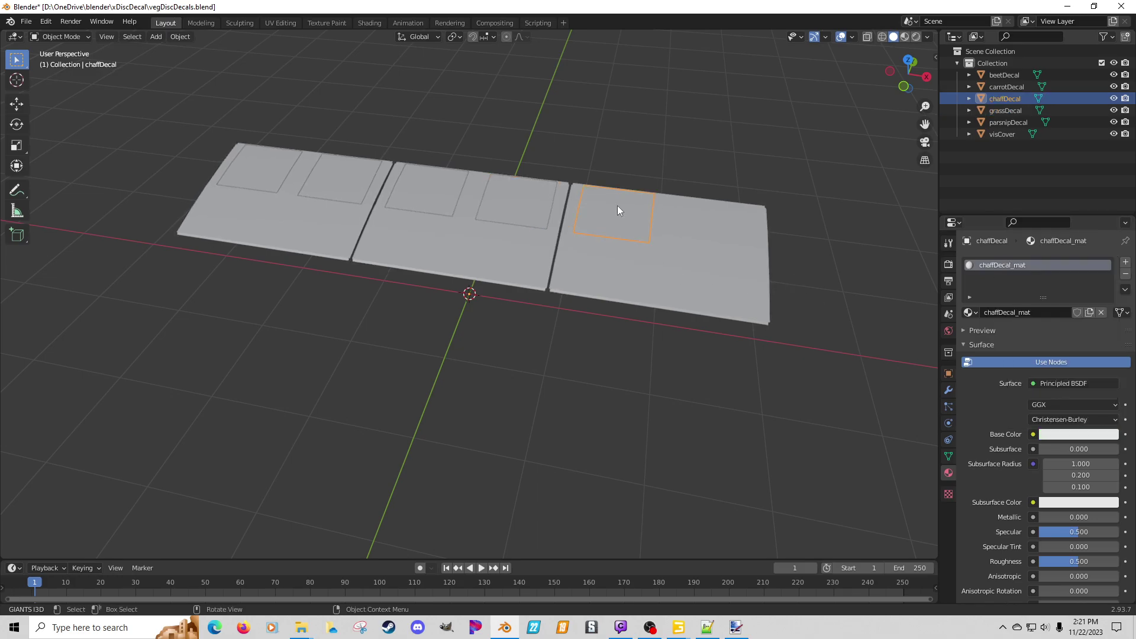
left_click(1053, 435)
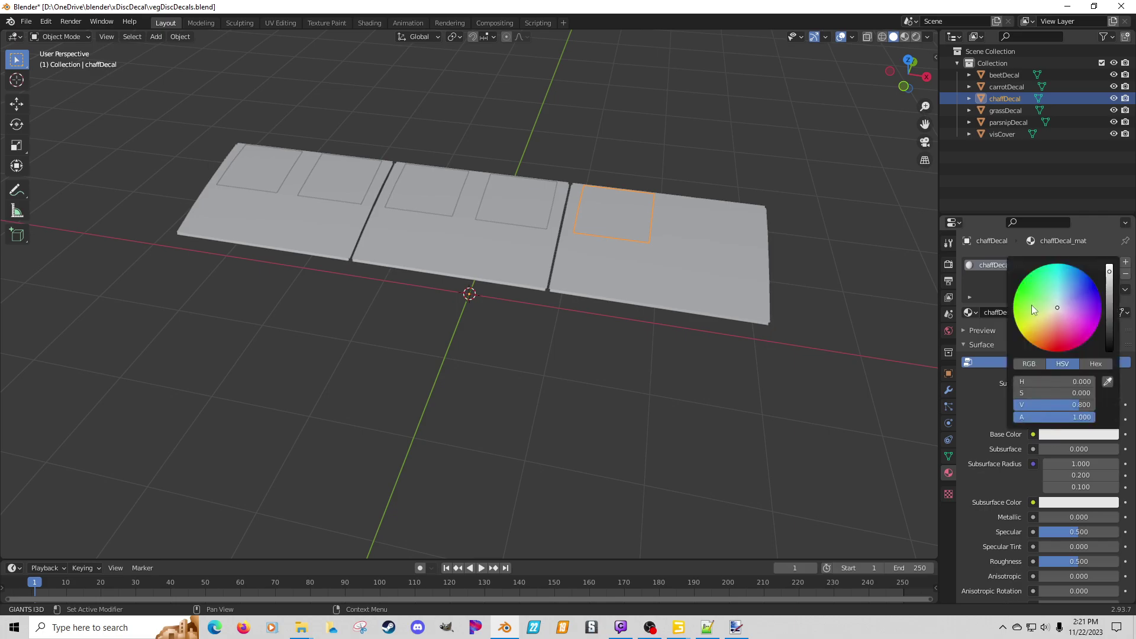
left_click_drag(1032, 308, 1029, 288)
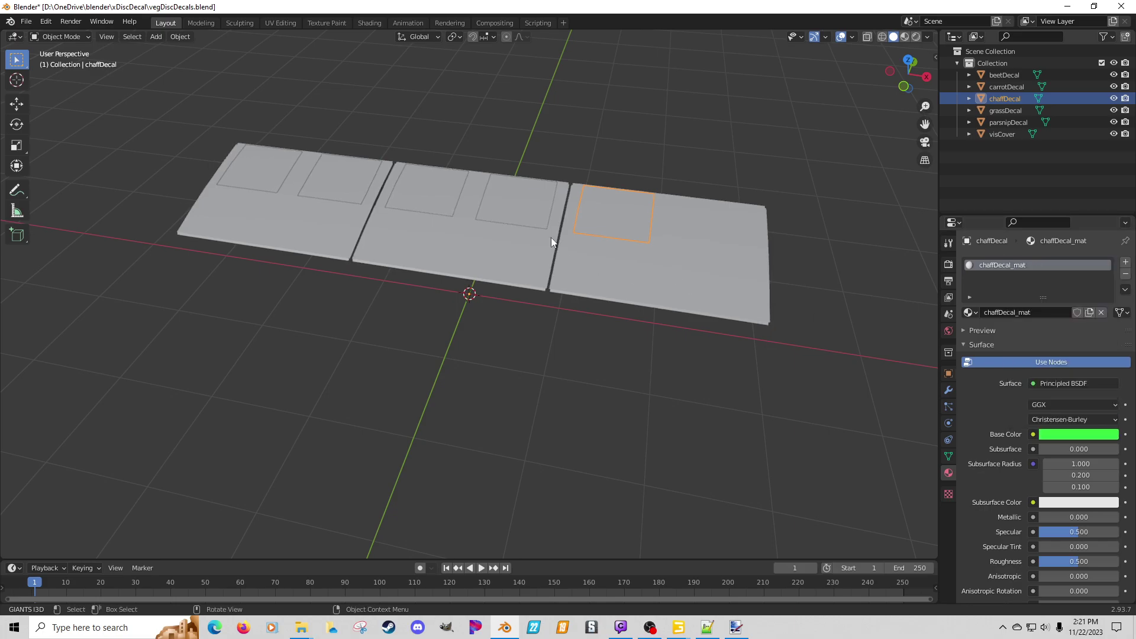
left_click(535, 223)
left_click(609, 218)
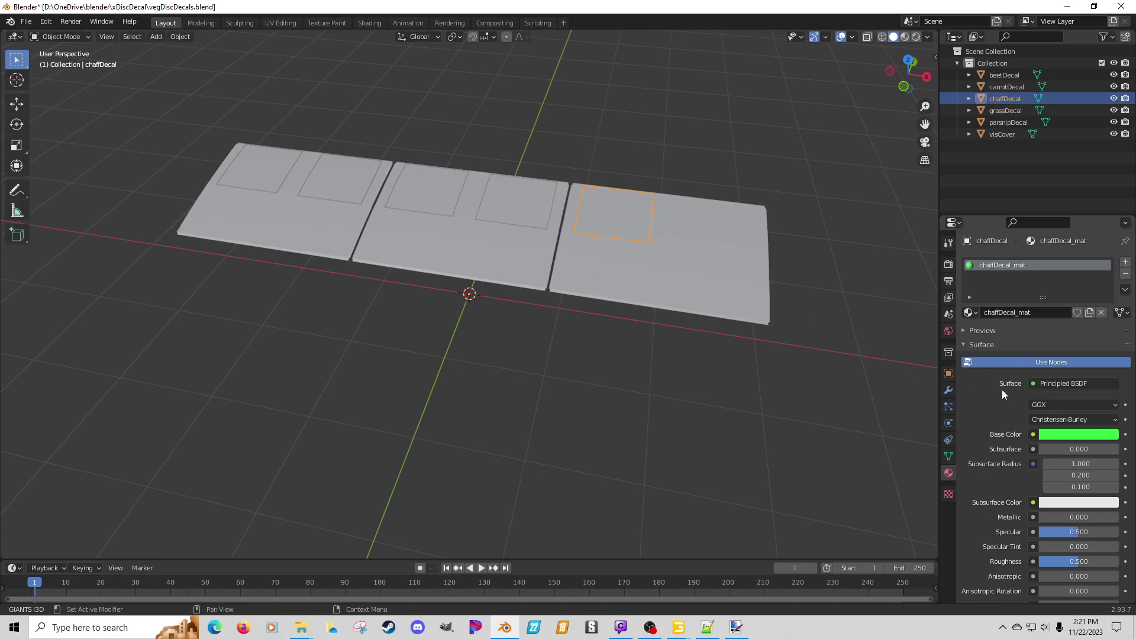
left_click(1054, 435)
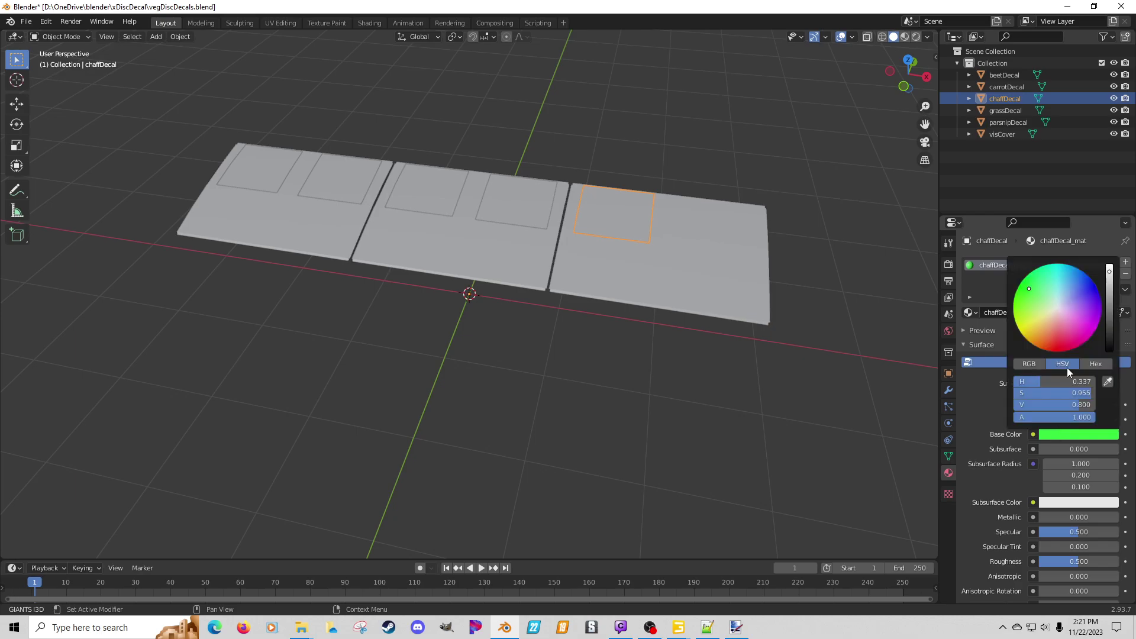
left_click(1109, 267)
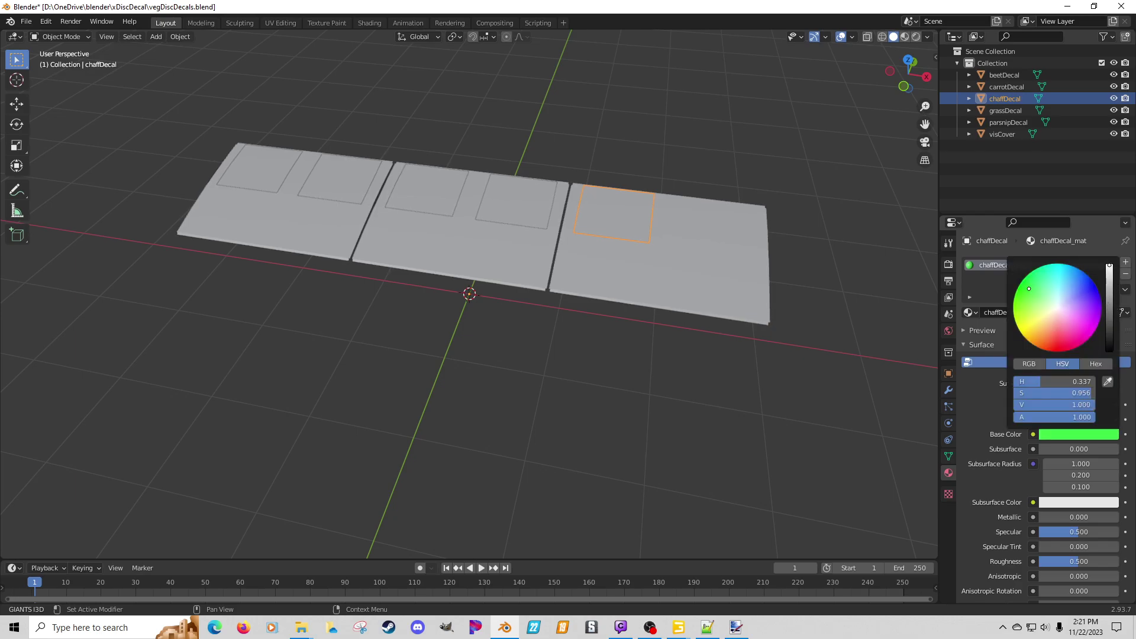
Step: Darken carrotDecal_mat's base color to a deeper orange with hue 0.048, saturation 0.989 and value 0.477
left_click(269, 173)
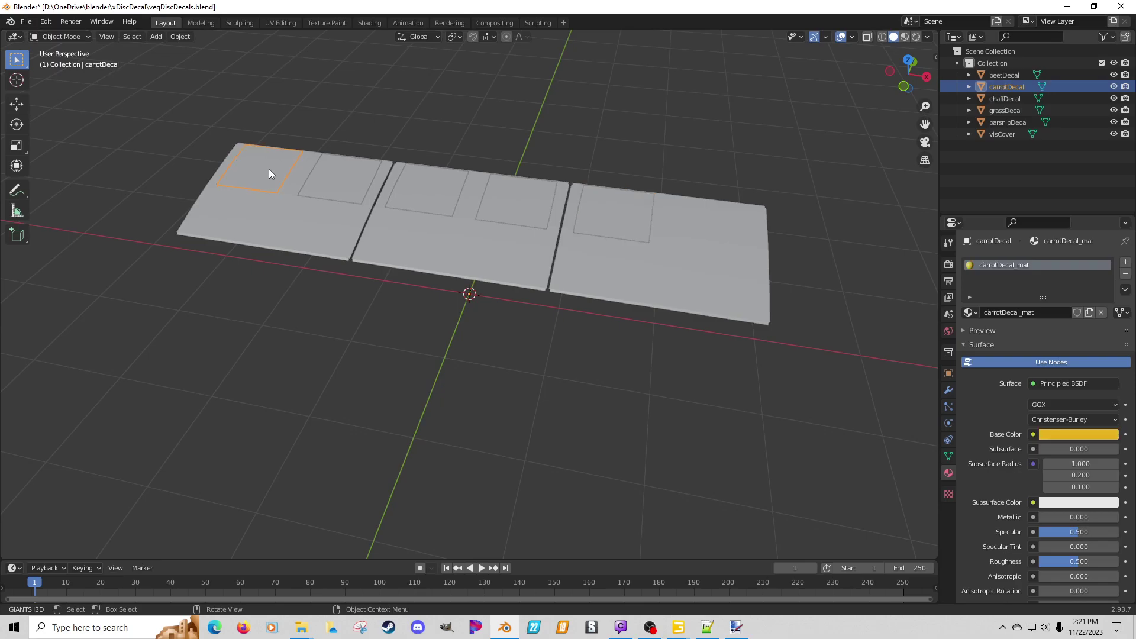
left_click(1054, 434)
left_click_drag(1110, 276, 1110, 288)
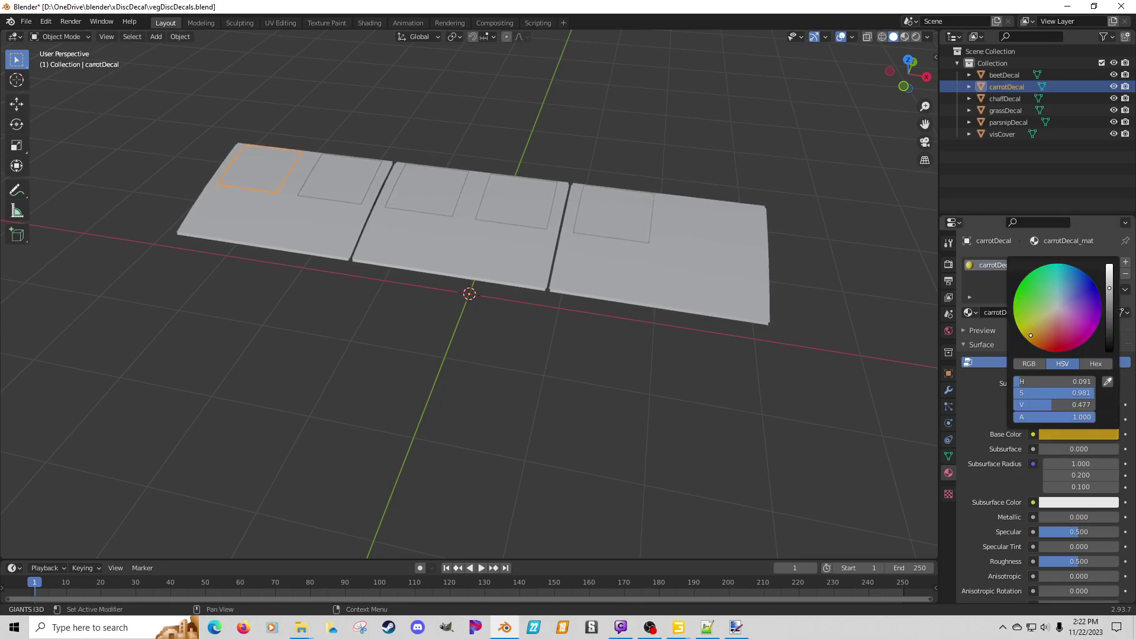
left_click_drag(1032, 337, 1036, 343)
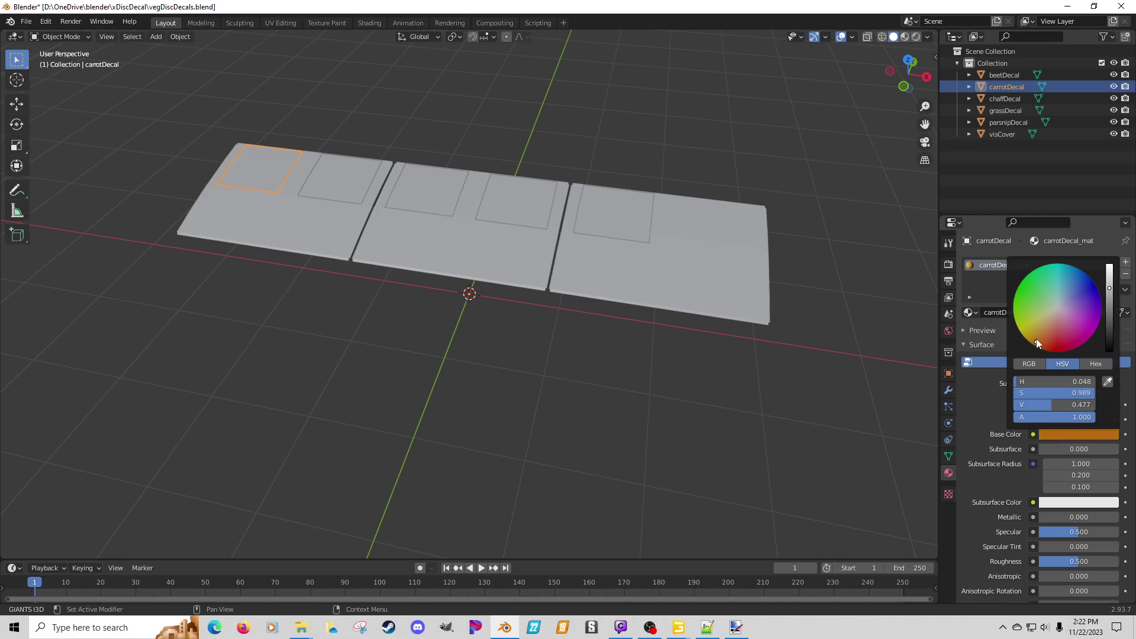
Step: Check the material colors of the parsnip, beet, grass and chaff decals and save vegDiscDecals.blend
left_click(339, 190)
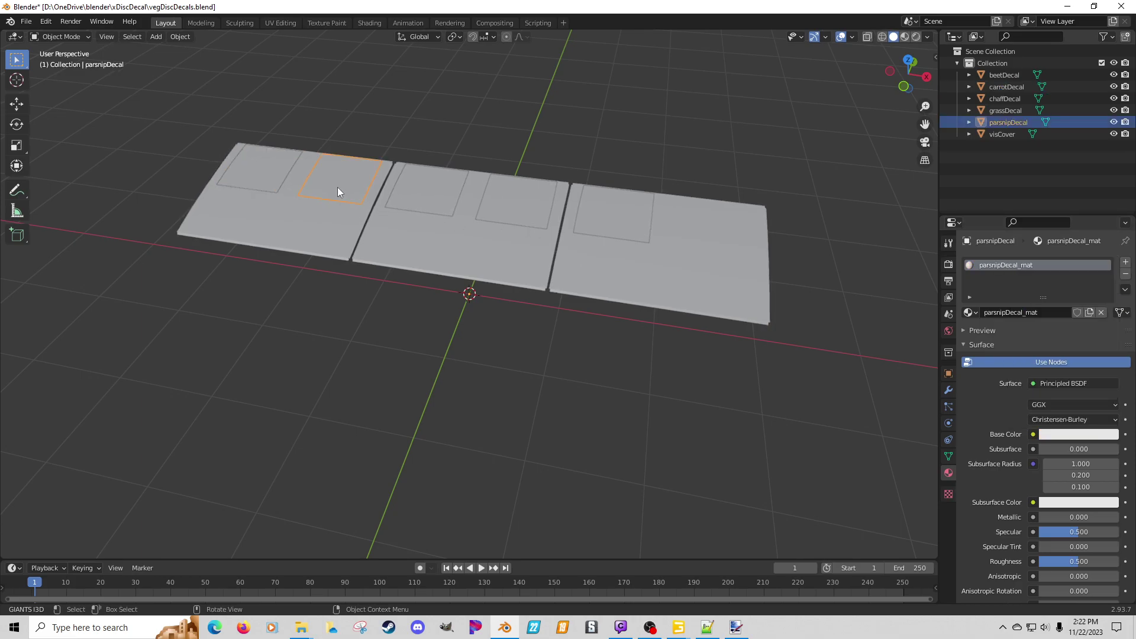
left_click(422, 190)
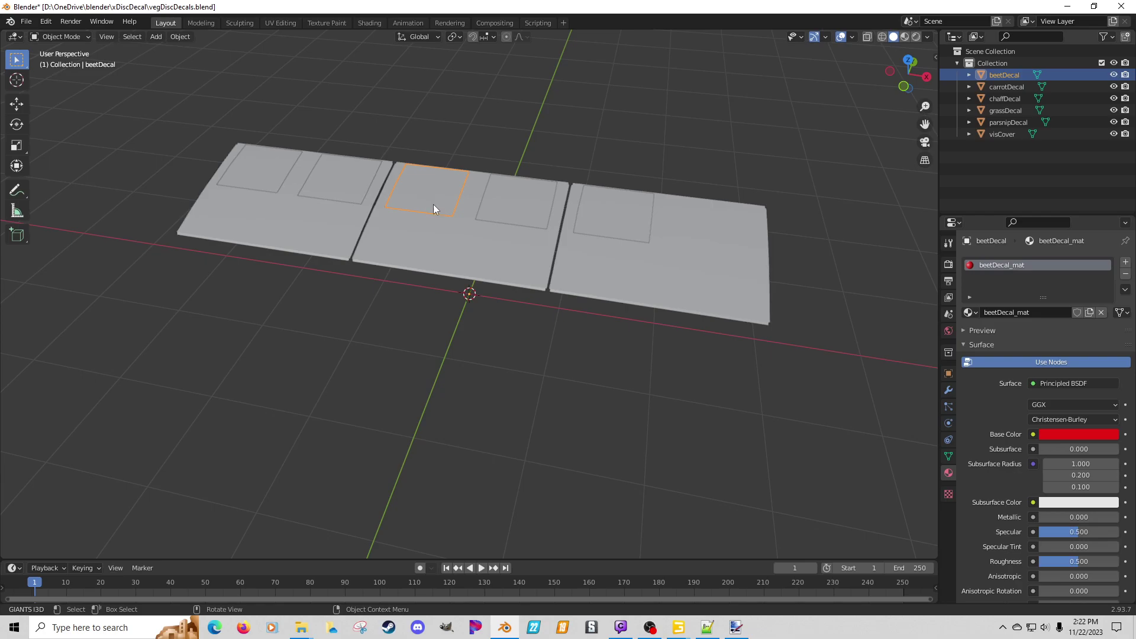
left_click(514, 215)
left_click(609, 224)
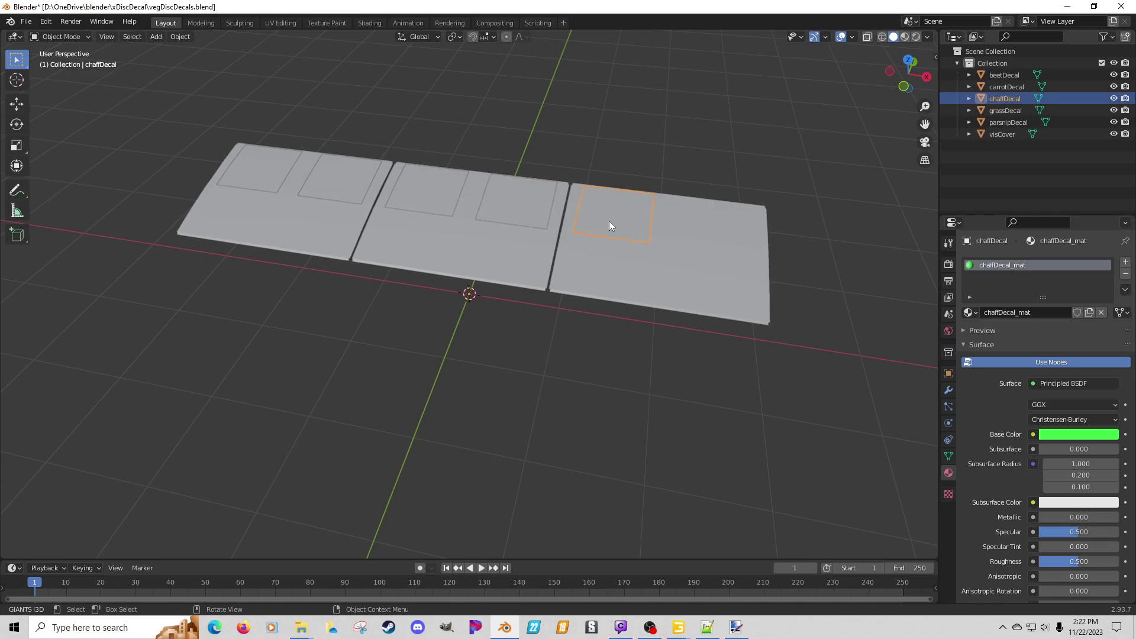
left_click(26, 22)
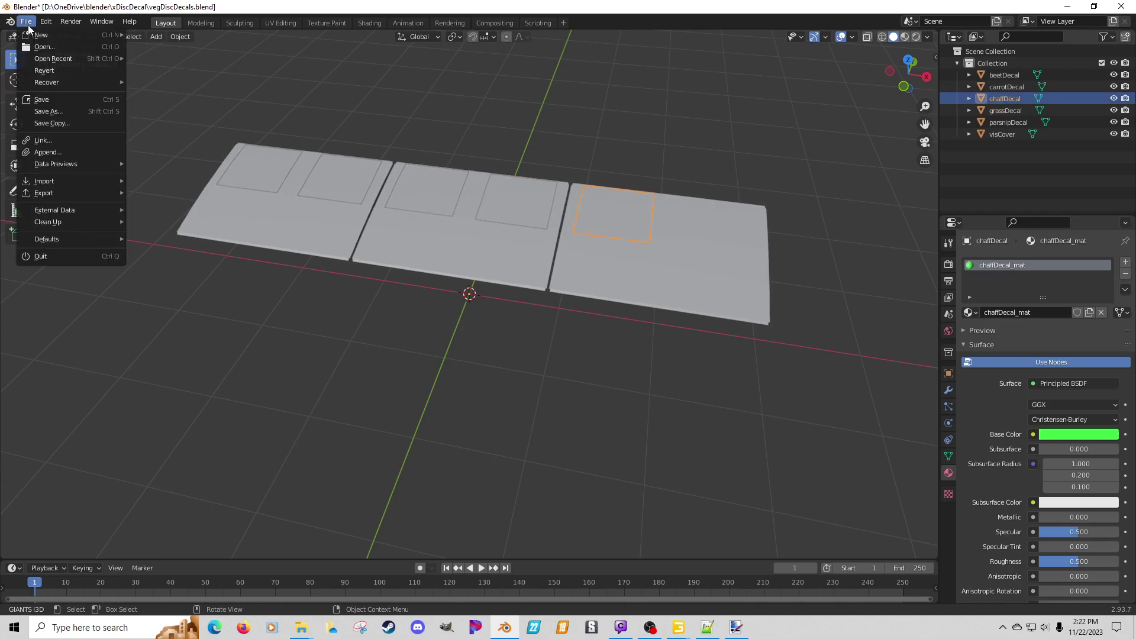
left_click(48, 96)
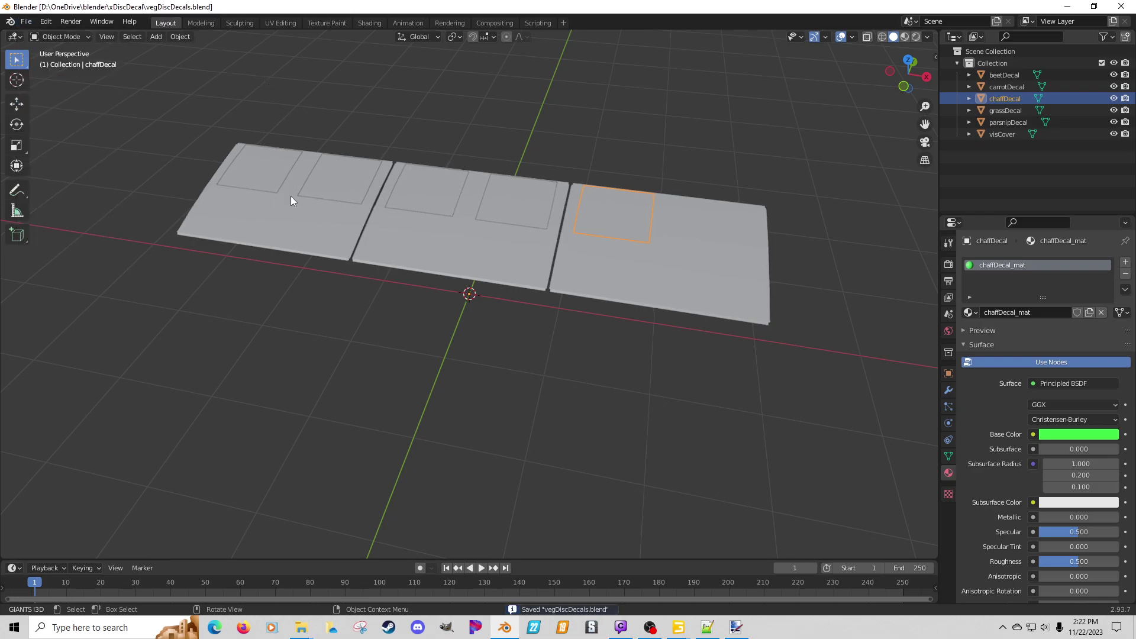
Step: Export only the five decals, without visCover, using the GIANTS I3D Exporter with the Blender filename
key("a")
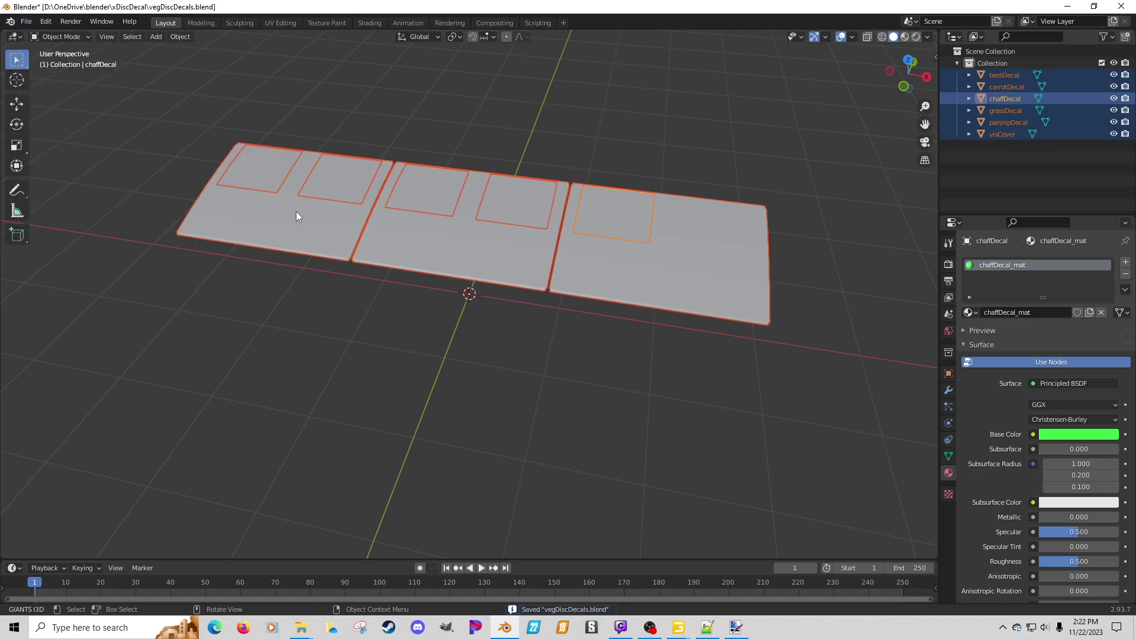
left_click(296, 212, "shift")
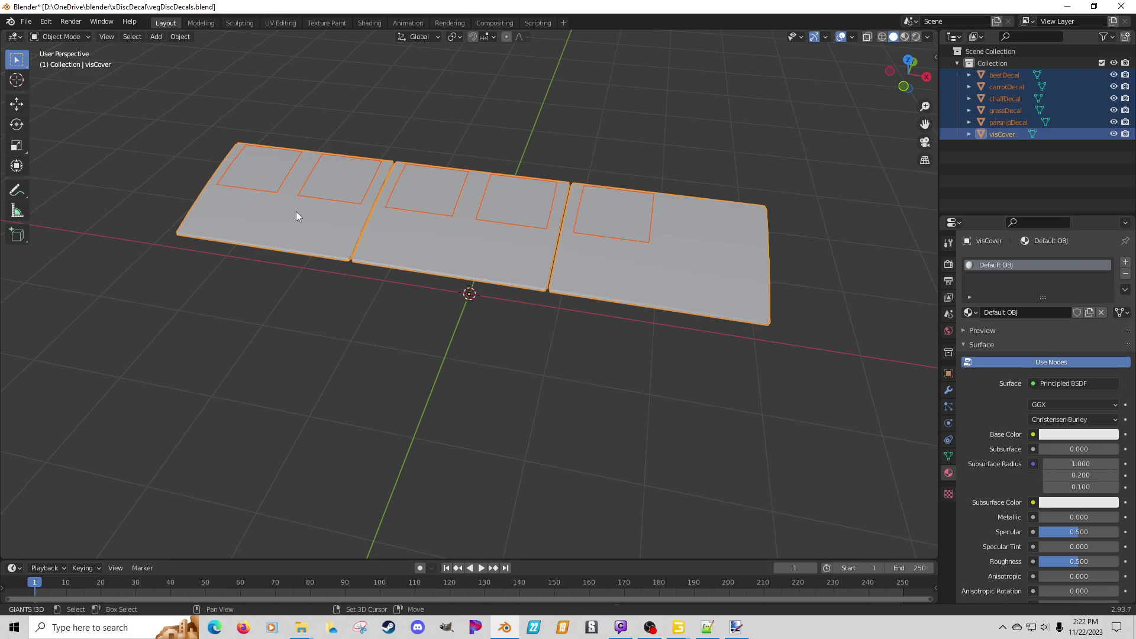
key("a")
key("a")
key("a")
left_click(297, 239, "shift")
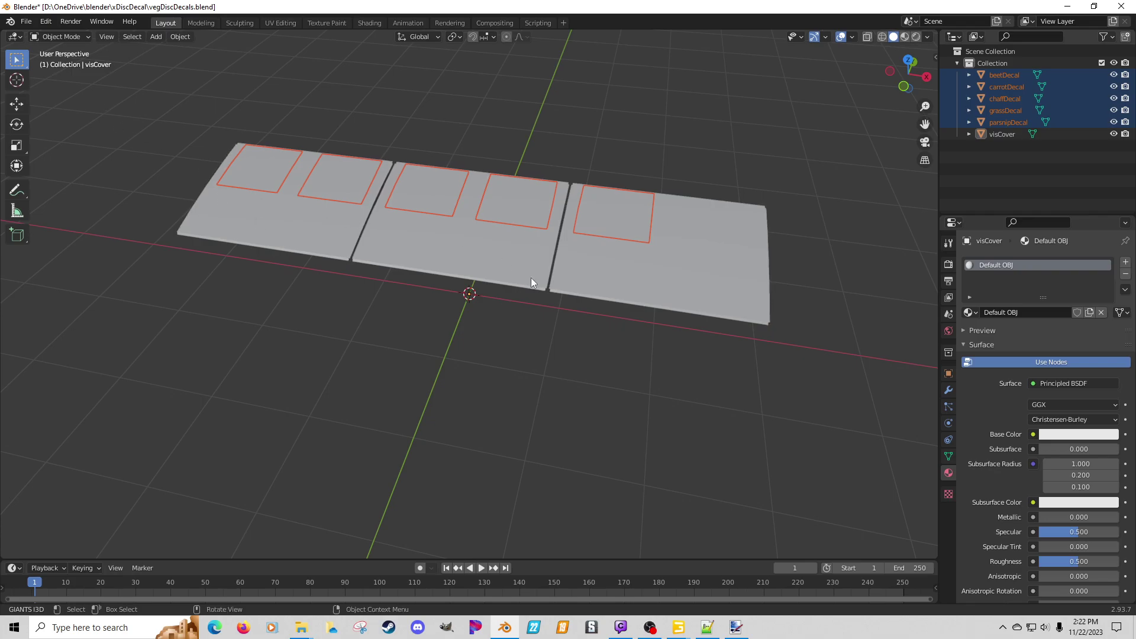
key("n")
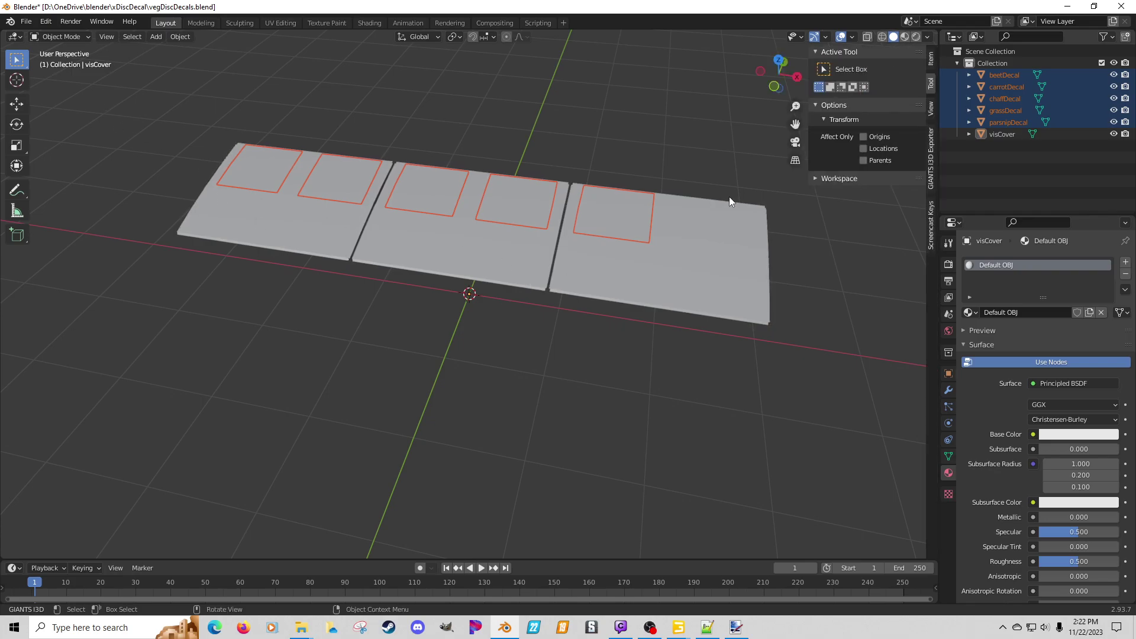
left_click(931, 180)
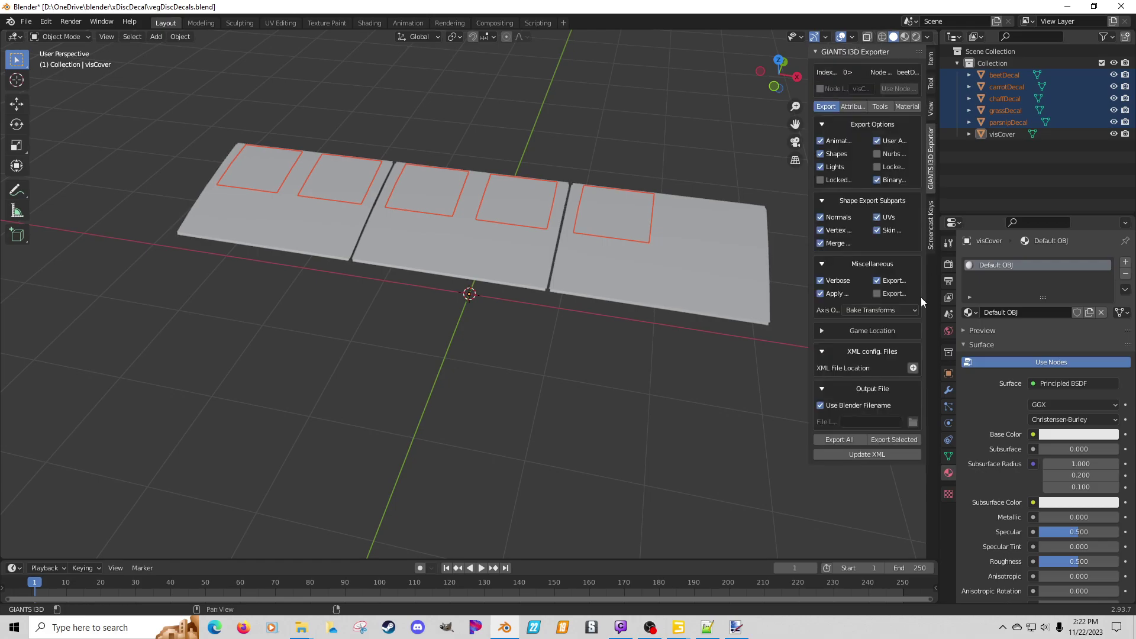
left_click(886, 441)
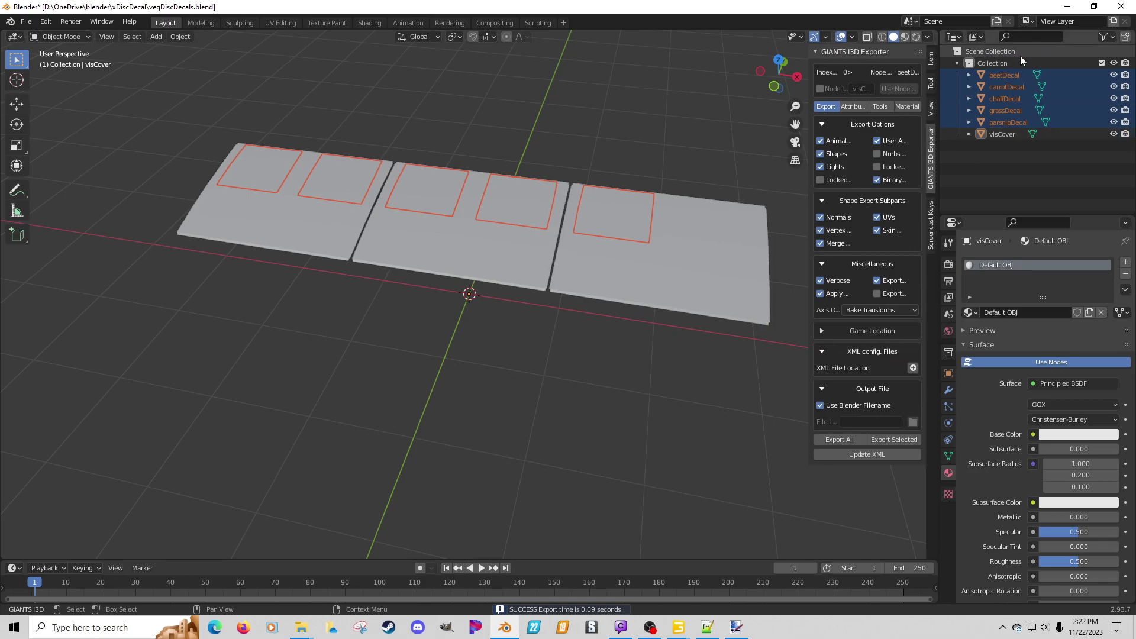
Step: Switch to File Explorer and open the xDiscDecal folder inside OneDrive's blender folder
left_click(1068, 7)
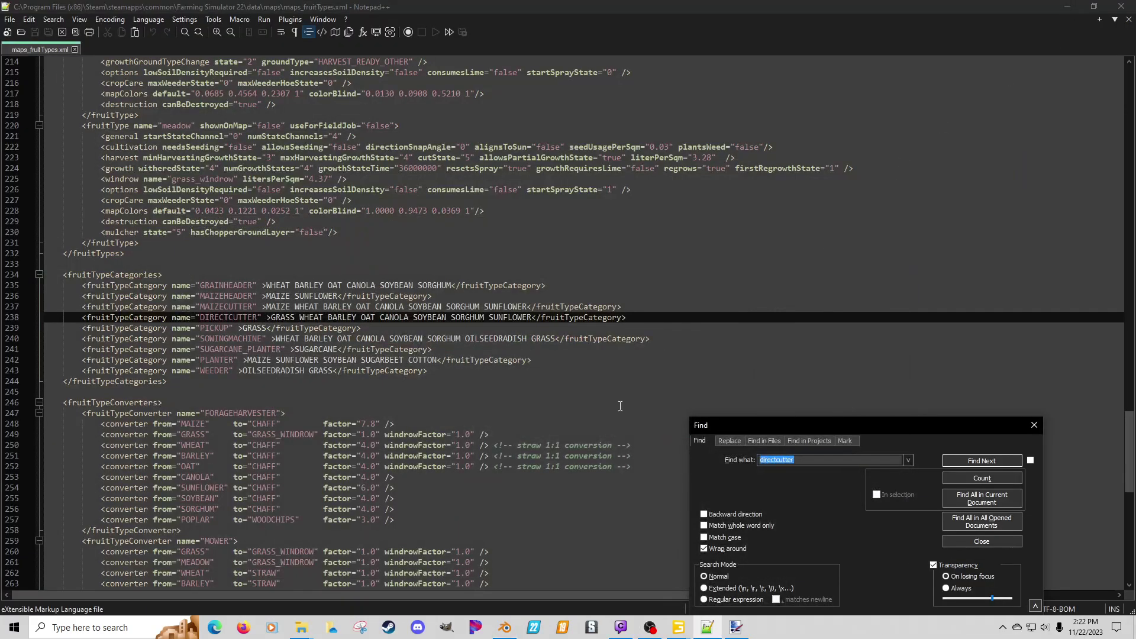
type("bl")
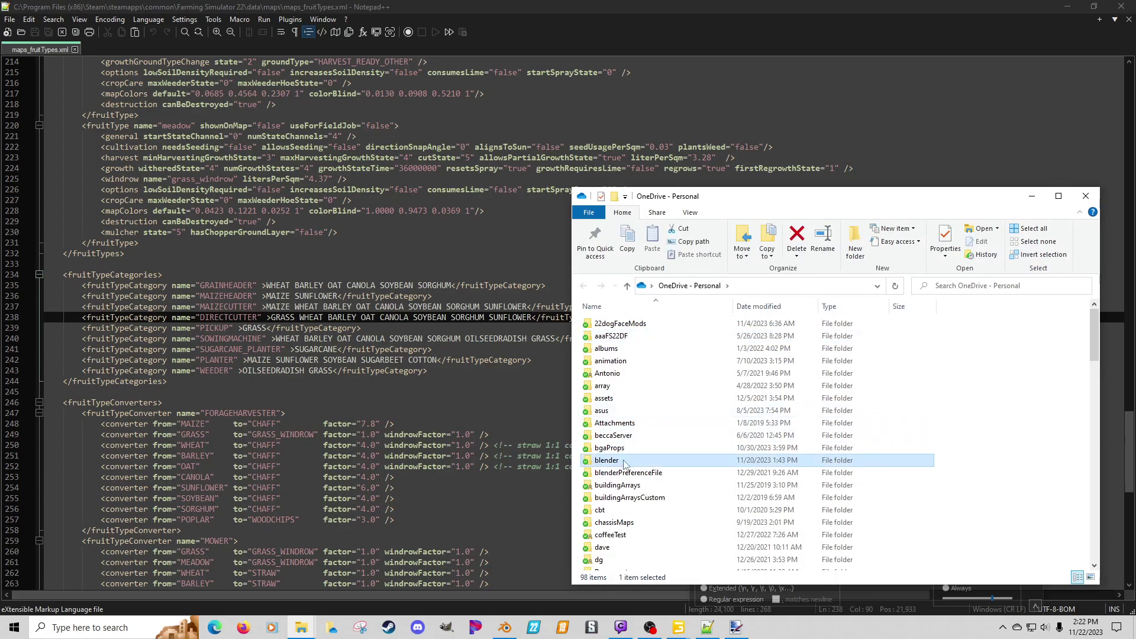
double_click(628, 460)
left_click_drag(759, 201, 533, 112)
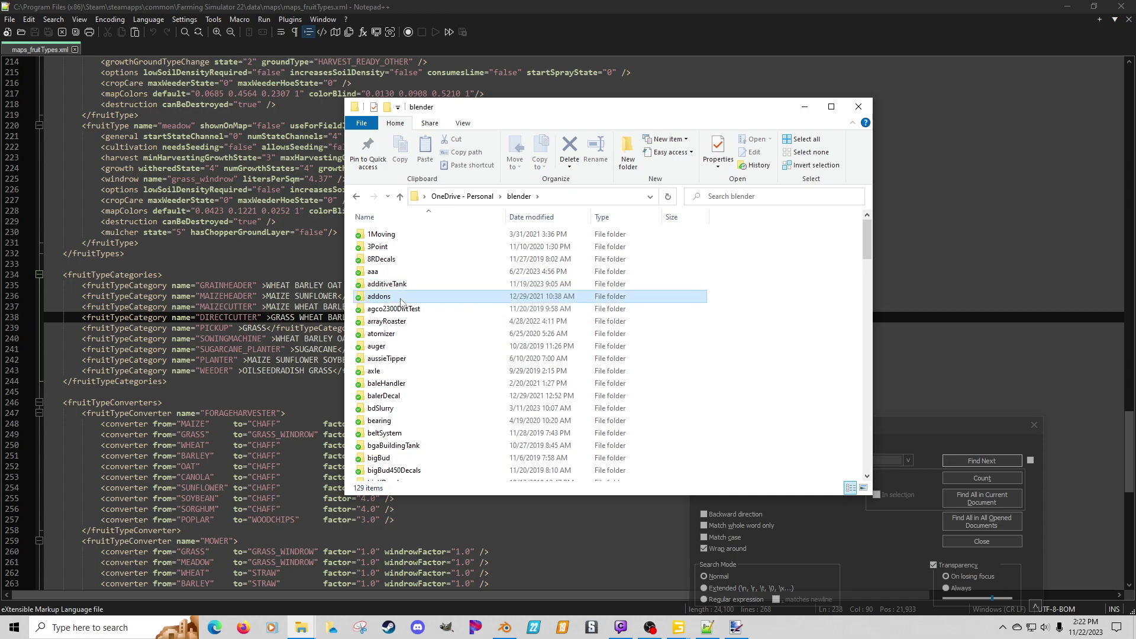
key("x")
double_click(399, 450)
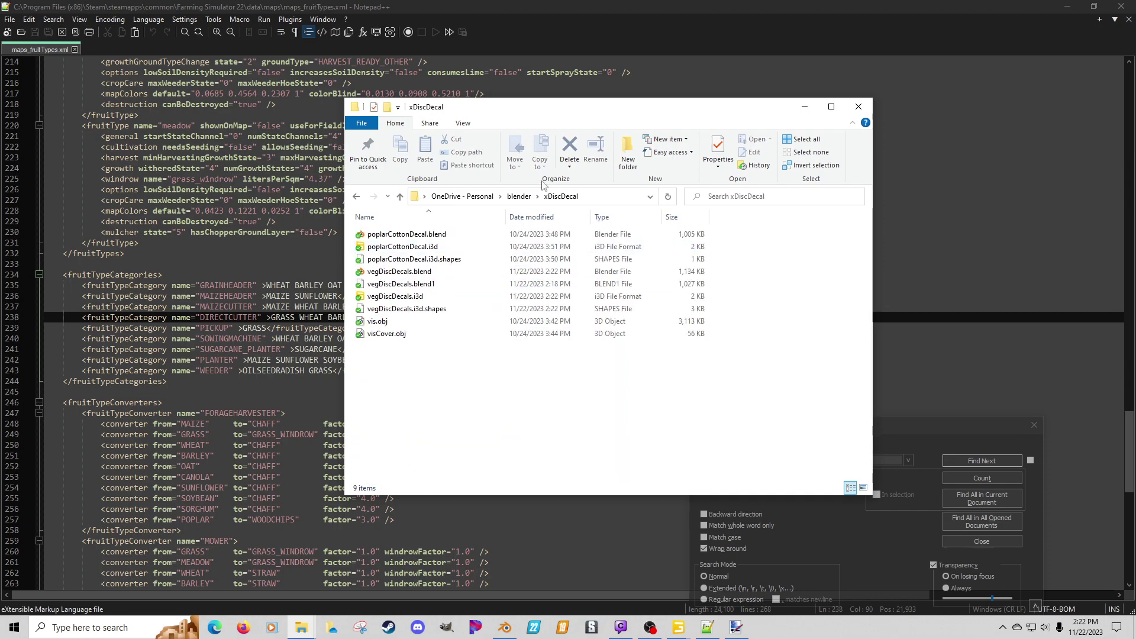
left_click_drag(556, 116, 604, 99)
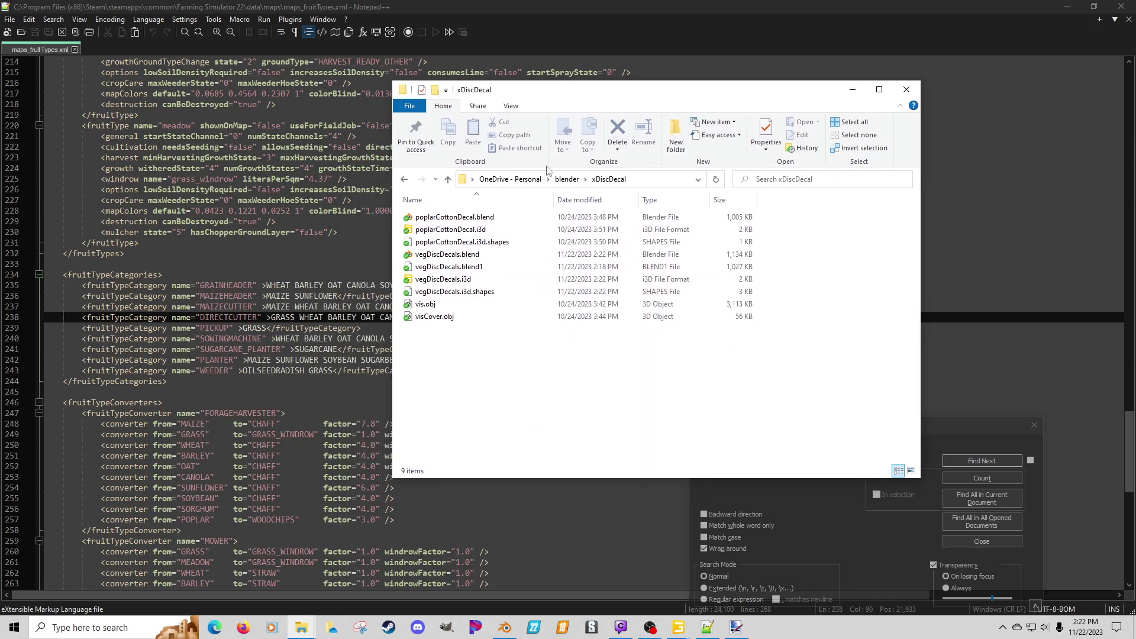
Step: Open vegDiscDecals.i3d and poplarCottonDecal.i3d together in Notepad++
left_click(463, 281)
left_click(448, 231, "ctrl")
right_click(448, 230)
left_click(467, 249)
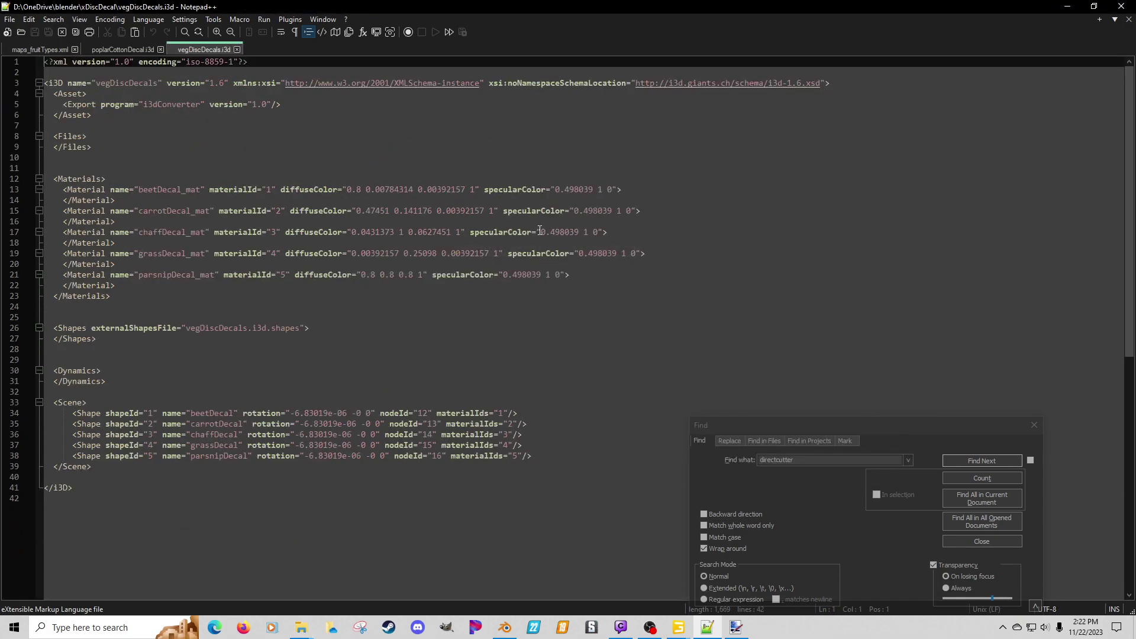
Step: Move vegDiscDecals.i3d to the other view so it sits beside poplarCottonDecal.i3d
right_click(188, 50)
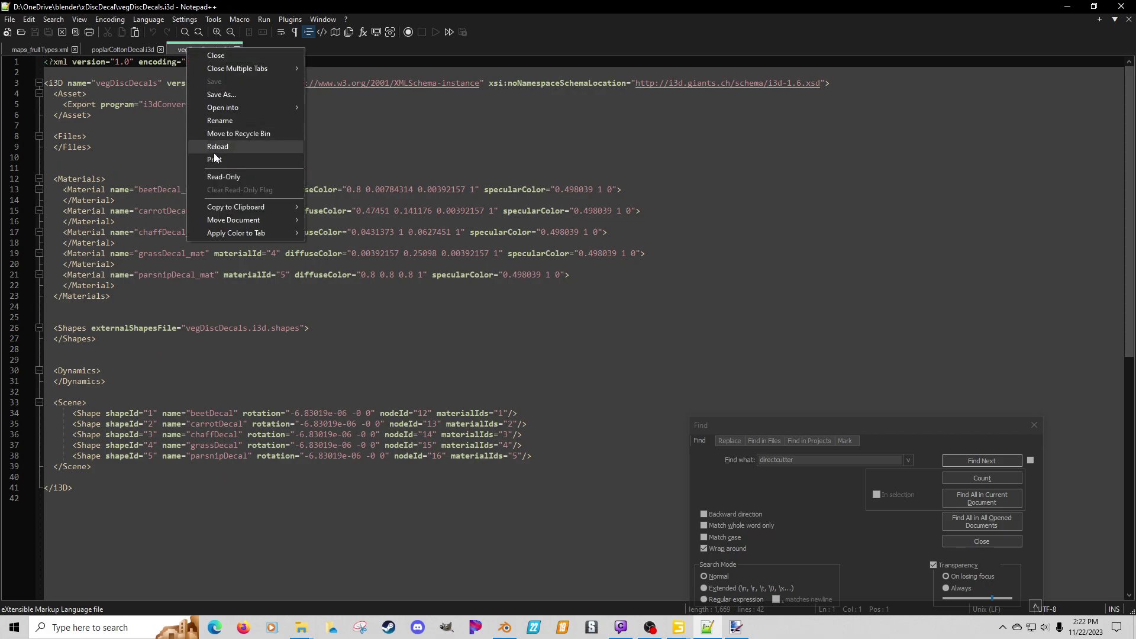
mouse_move(233, 220)
left_click(337, 219)
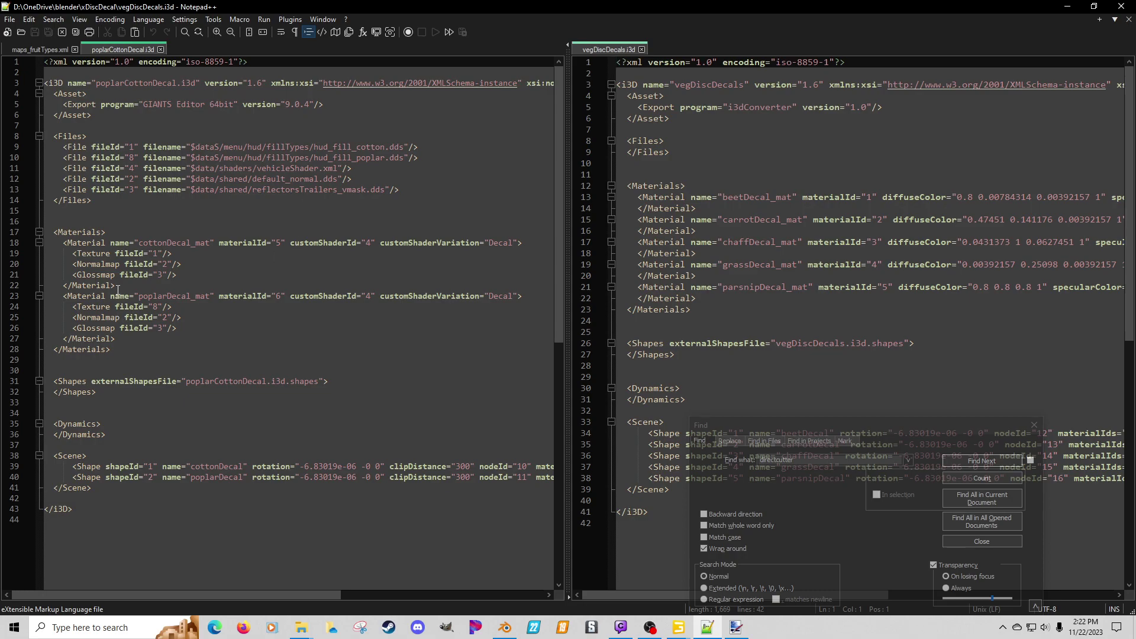
Step: Replace all five Material blocks in vegDiscDecals.i3d with copies of the cottonDecal_mat block from poplarCottonDecal.i3d
left_click_drag(117, 284, 2, 248)
key("ctrl+c")
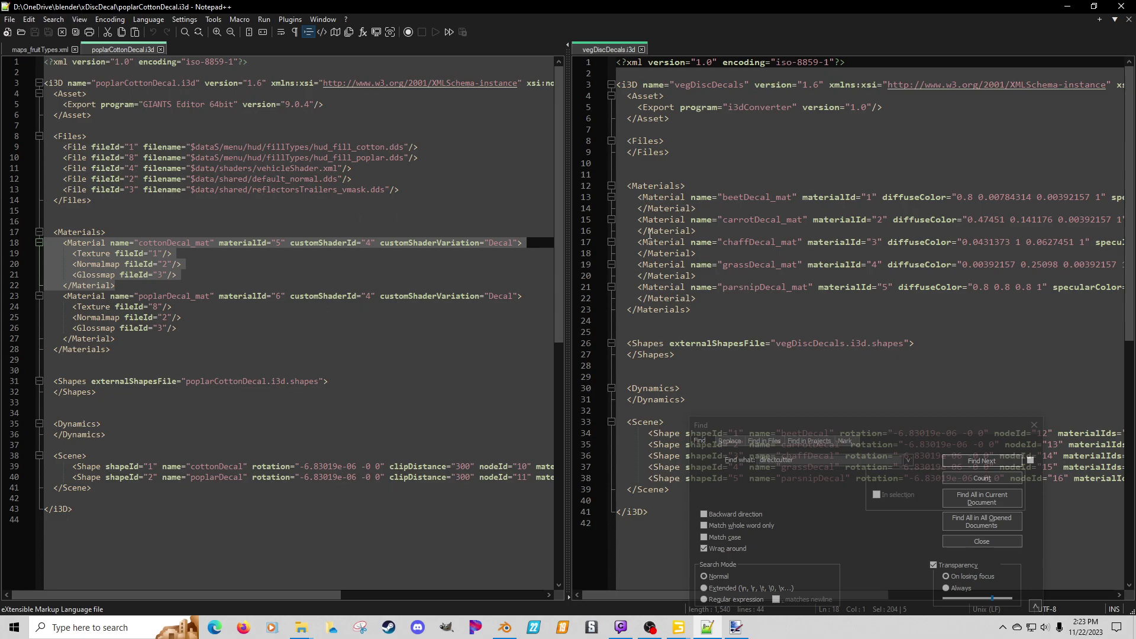
left_click_drag(698, 210, 588, 202)
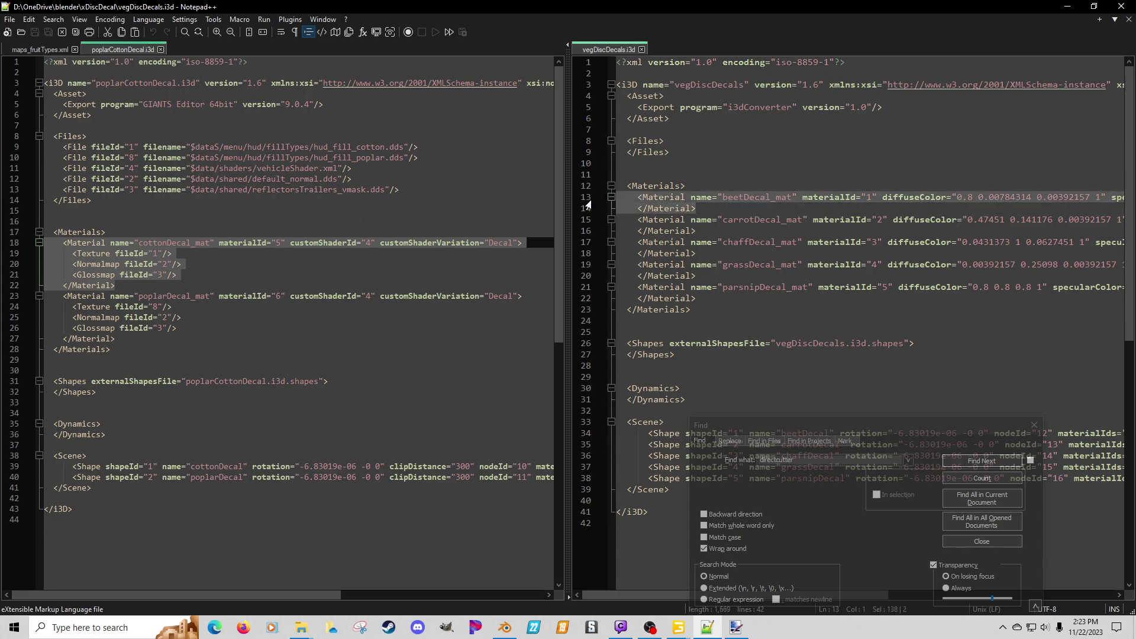
key("ctrl+v")
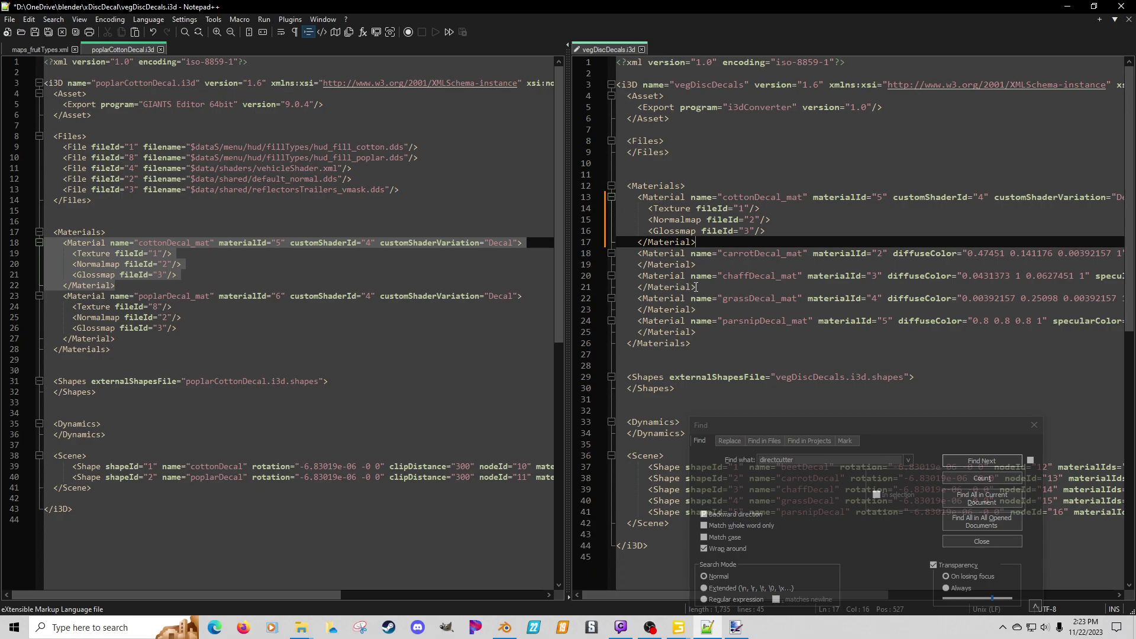
left_click_drag(699, 269, 575, 259)
key("ctrl+v")
left_click_drag(695, 321, 611, 316)
key("ctrl+v")
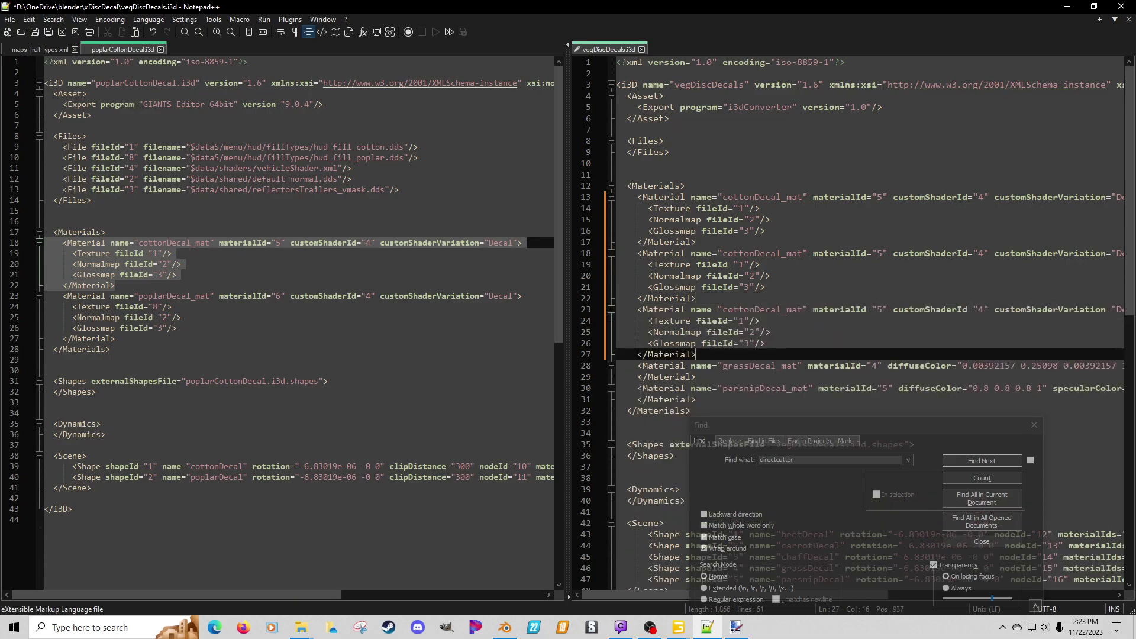
left_click_drag(696, 377, 594, 365)
key("ctrl+v")
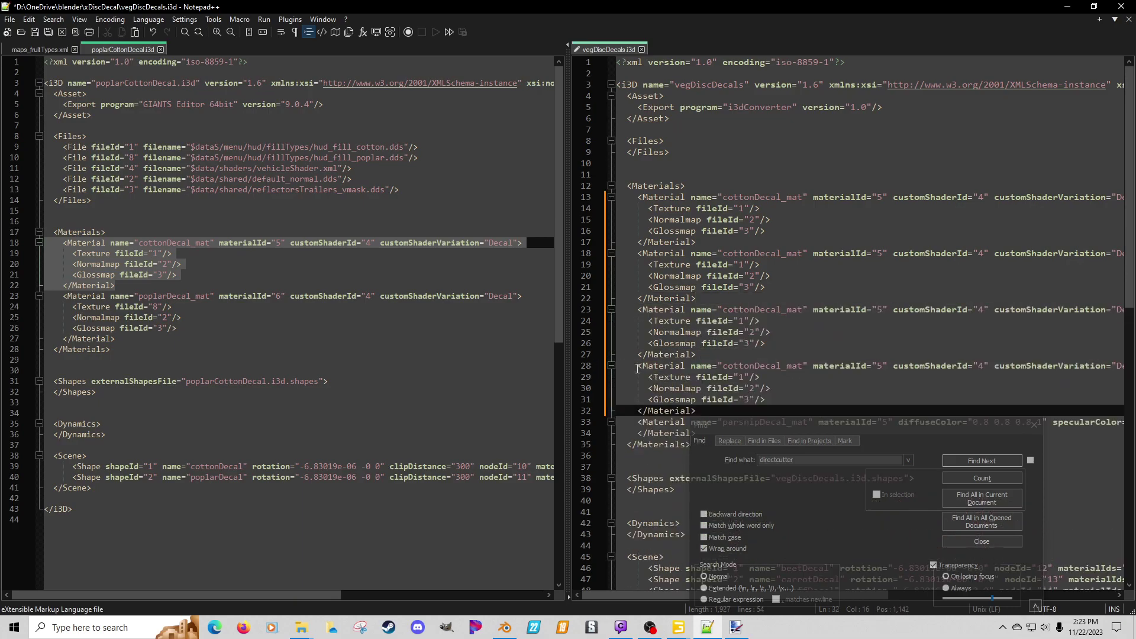
scroll(673, 376, "down", 3)
left_click_drag(698, 336, 616, 319)
key("ctrl+v")
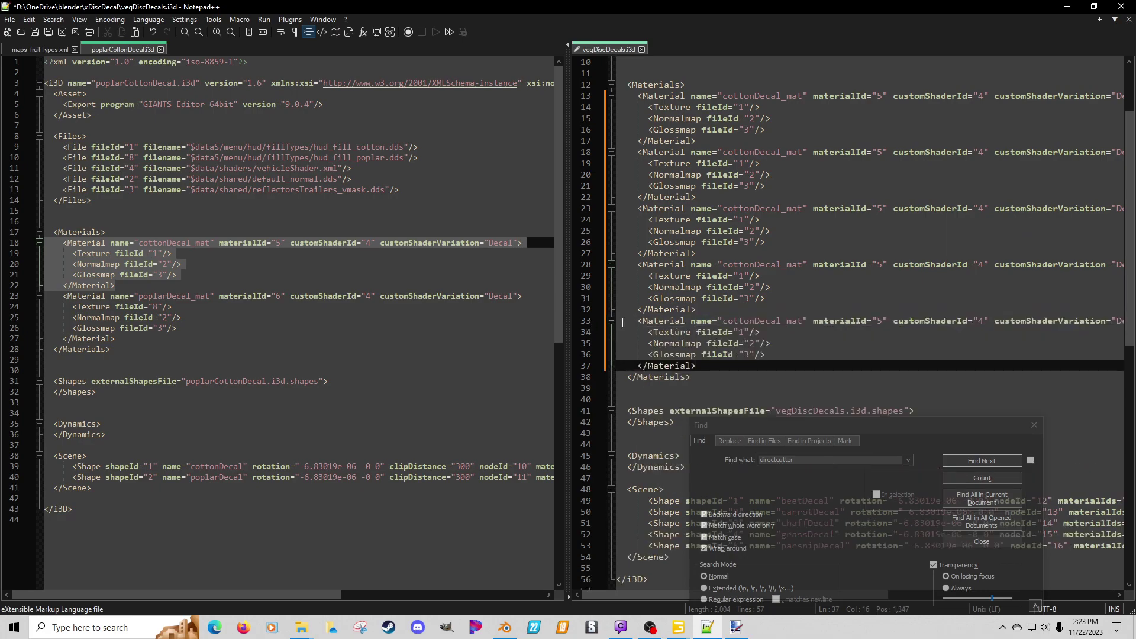
scroll(756, 277, "up", 3)
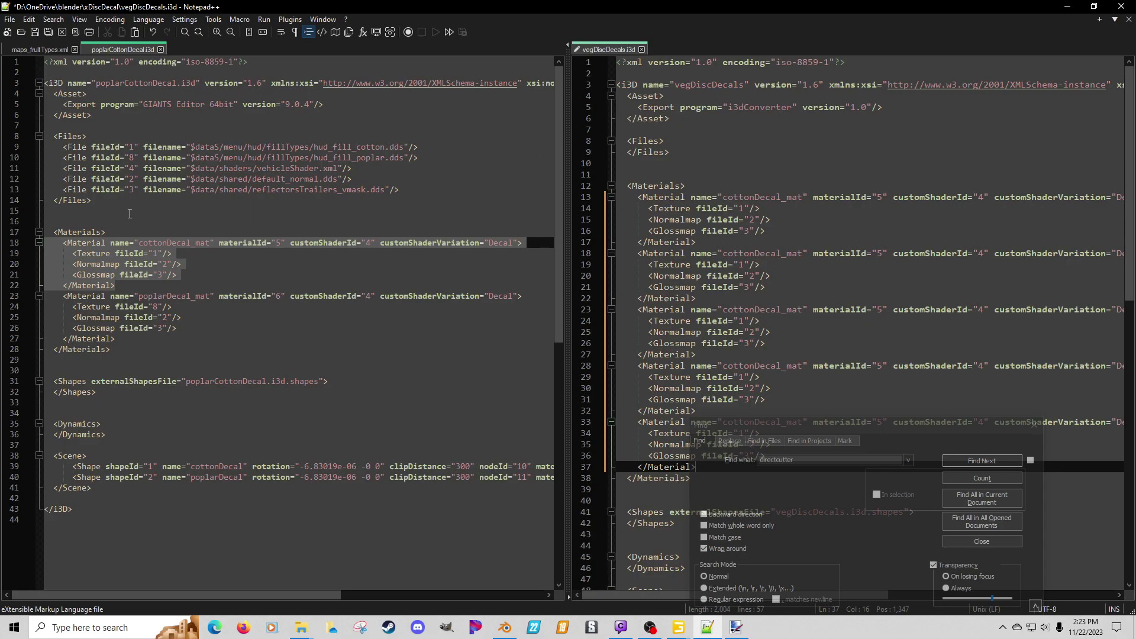
Step: Replace the empty Files section of vegDiscDecals.i3d with the Files section from poplarCottonDecal.i3d
left_click_drag(35, 185, 3, 143)
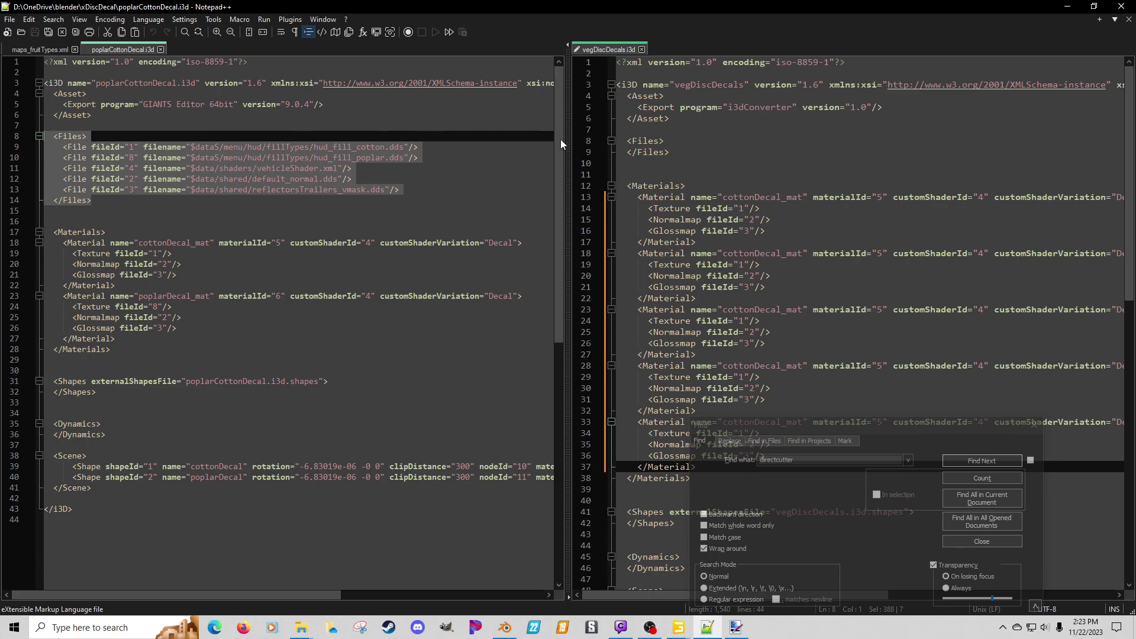
left_click_drag(586, 153, 586, 143)
type("<Files>     <File fileId=\"1\" filename=\"$dataS/menu/hud/fillTypes/hud_fill_cotton.dds\"/>     <File fileId=\"8\" filename=\"$dataS/menu/hud/fillTypes/hud_fill_poplar.dds\"/>     <File fileId=\"4\" filename=\"$data/shaders/vehicleShader.xml\"/>     <File fileId=\"2\" filename=\"$data/shared/default_normal.dds\"/>     <File fileId=\"3\" filename=\"$data/shared/reflectorsTrailers_vmask.dds\"/>   </Files>")
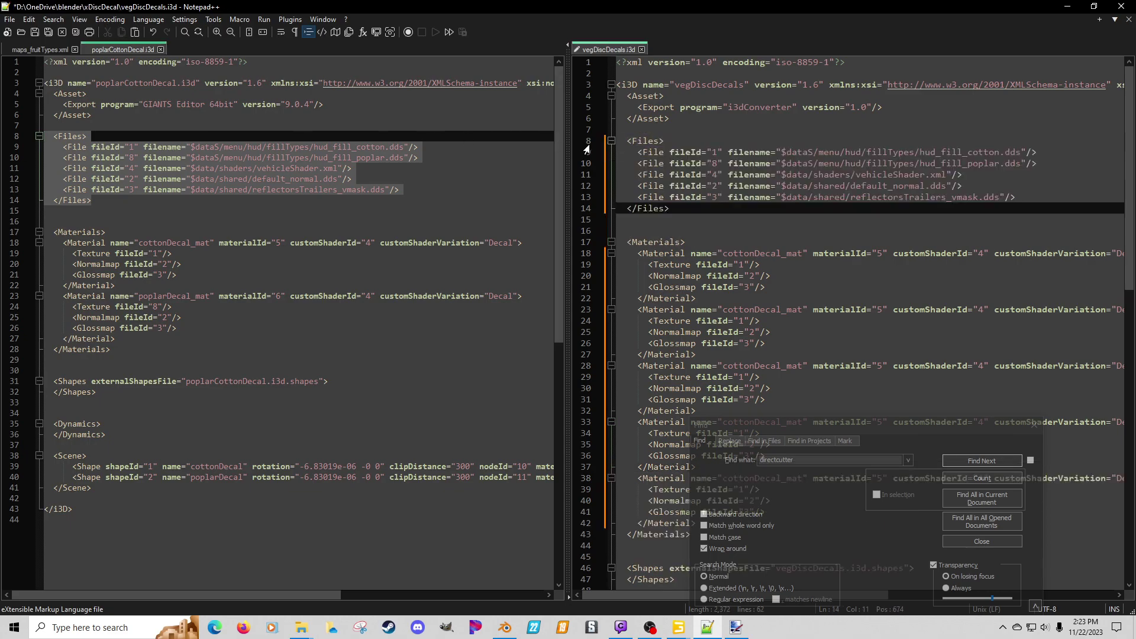
scroll(875, 338, "down", 3)
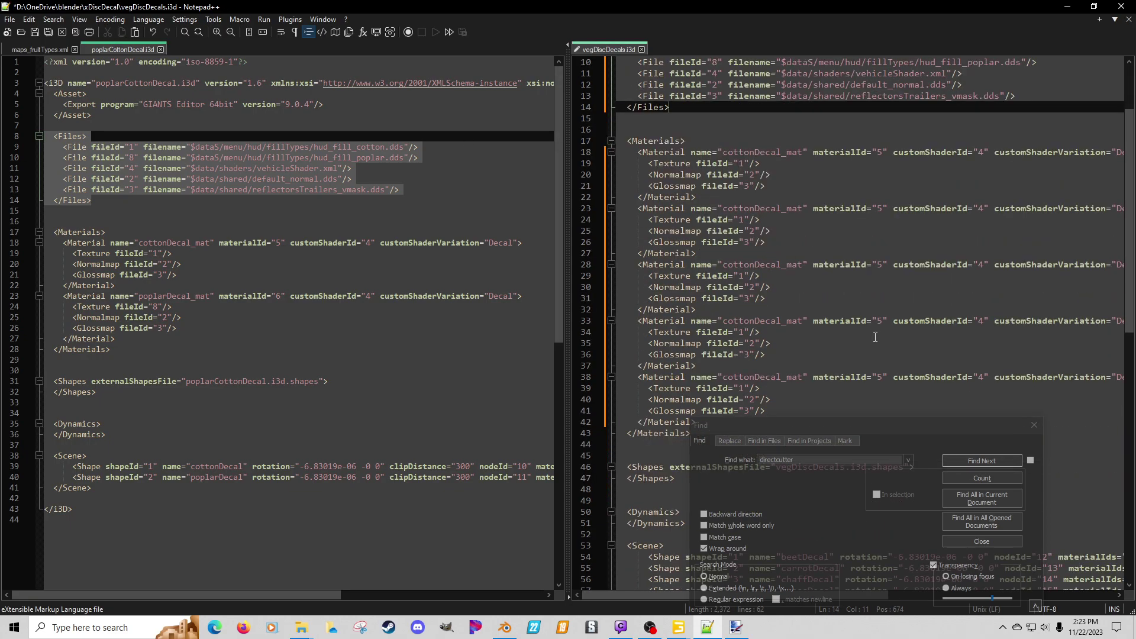
Step: Close the Find dialog and undo the Files and all five Material replacements to review the original decal names in vegDiscDecals.i3d
left_click(1034, 425)
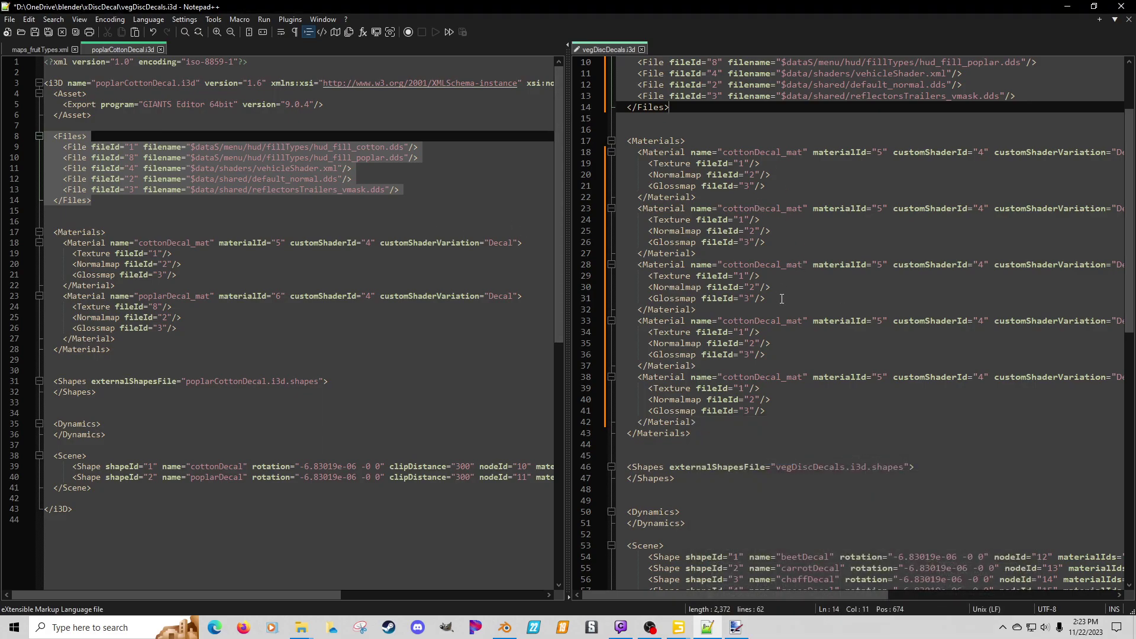
double_click(810, 557)
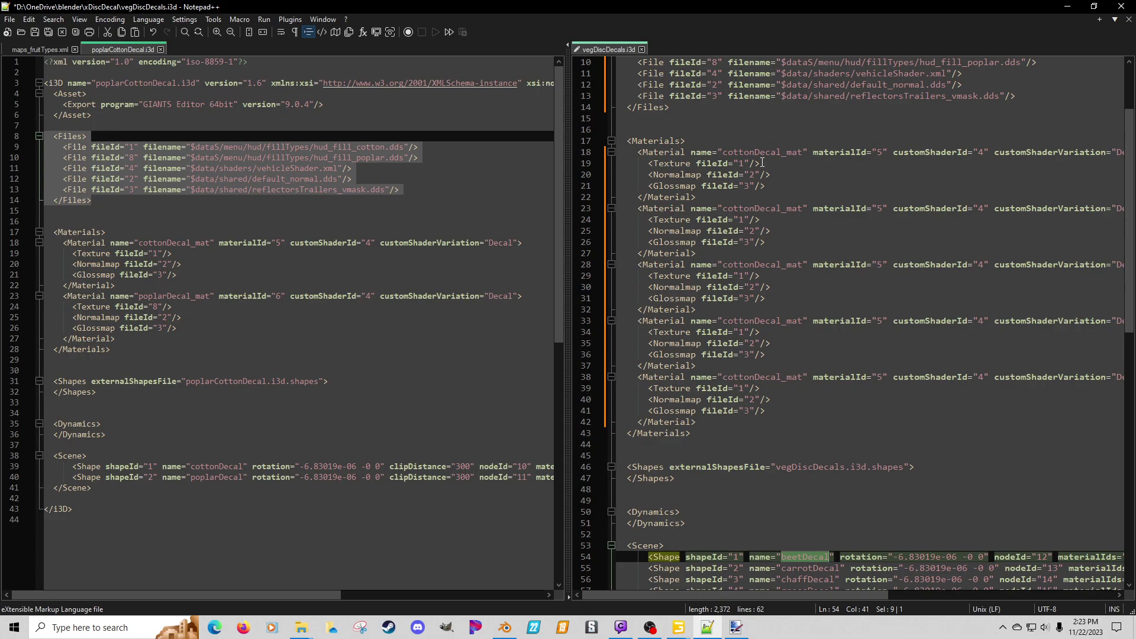
double_click(756, 155)
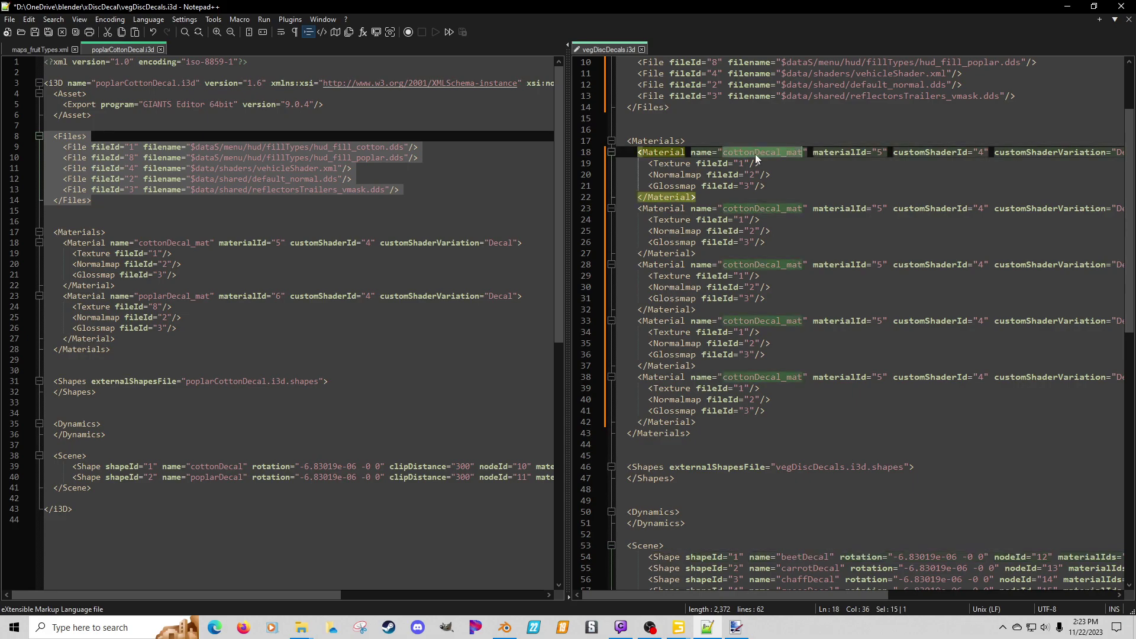
key("ctrl+z")
key("ctrl+z")
key("ctrl+z")
key("ctrl+z")
key("ctrl+z")
key("ctrl+z")
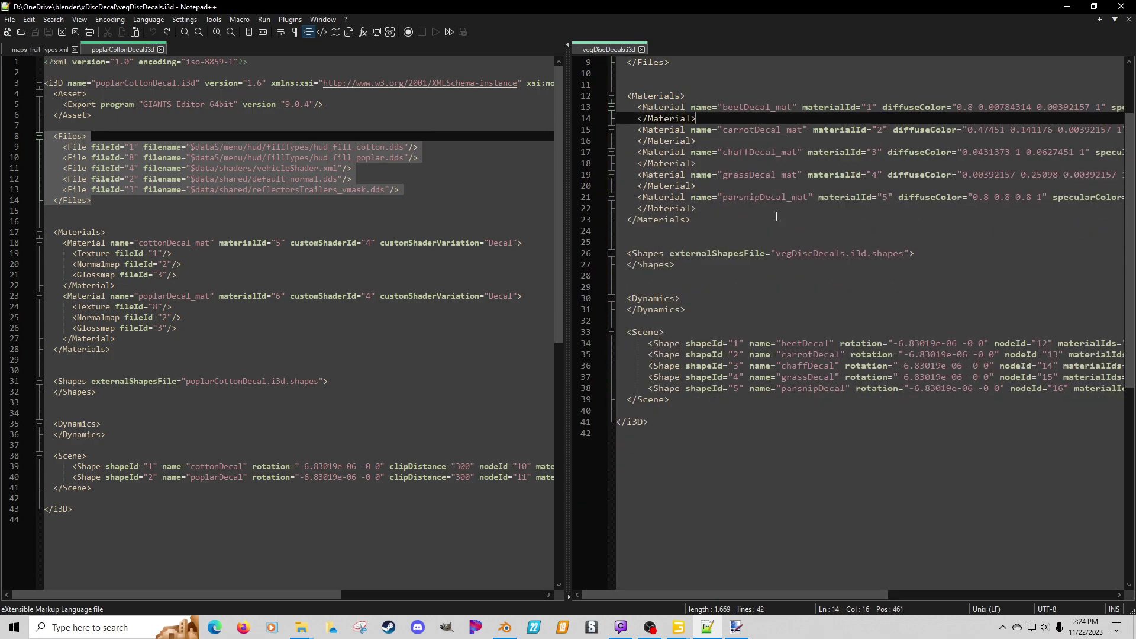
left_click(741, 177)
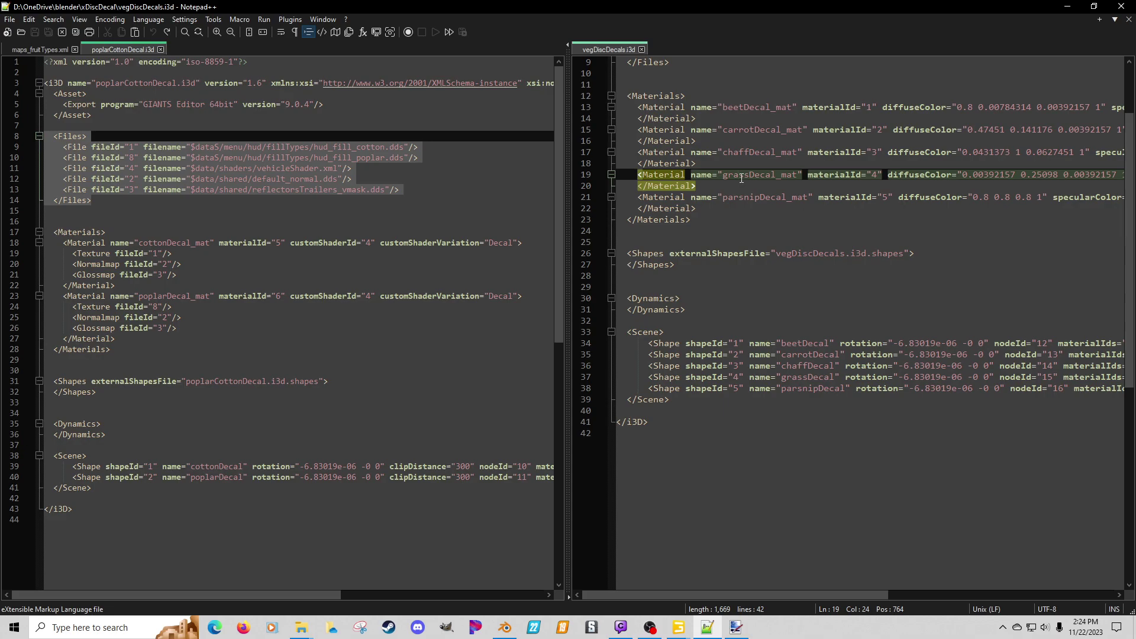
left_click(839, 345)
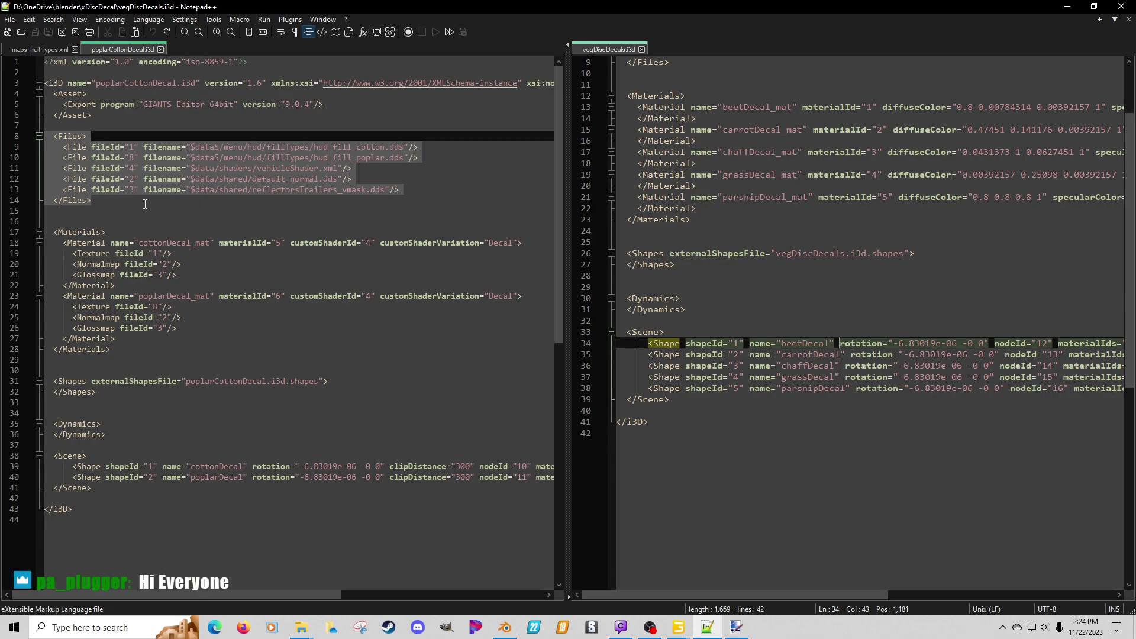
left_click(627, 276)
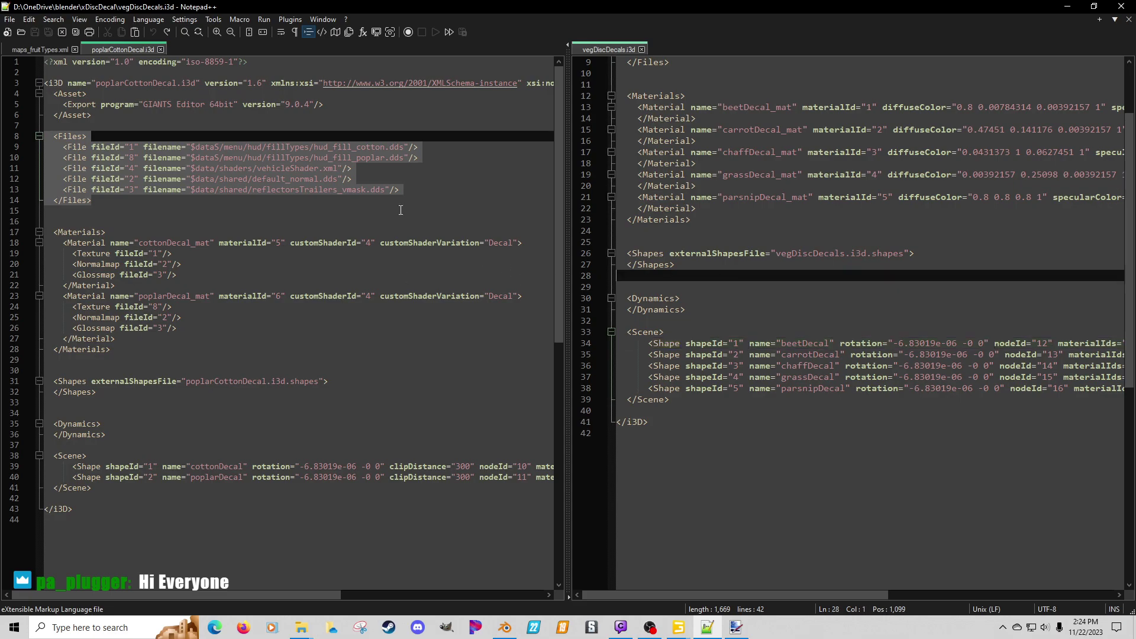
Step: Redo the five cottonDecal_mat replacements in the Materials section of vegDiscDecals.i3d
left_click(30, 20)
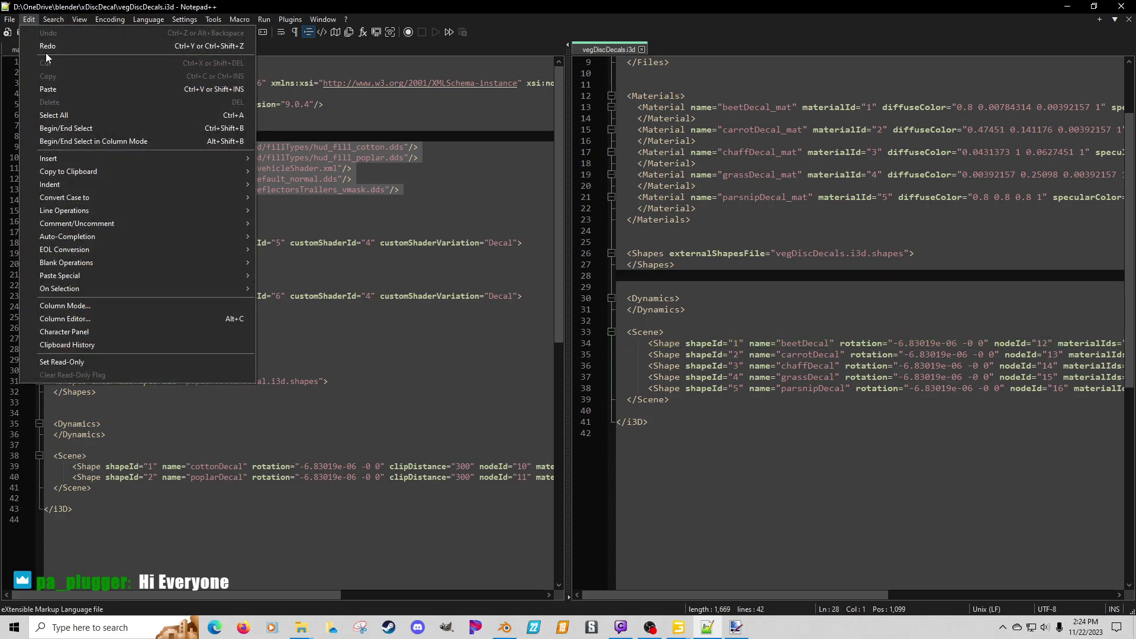
left_click(47, 46)
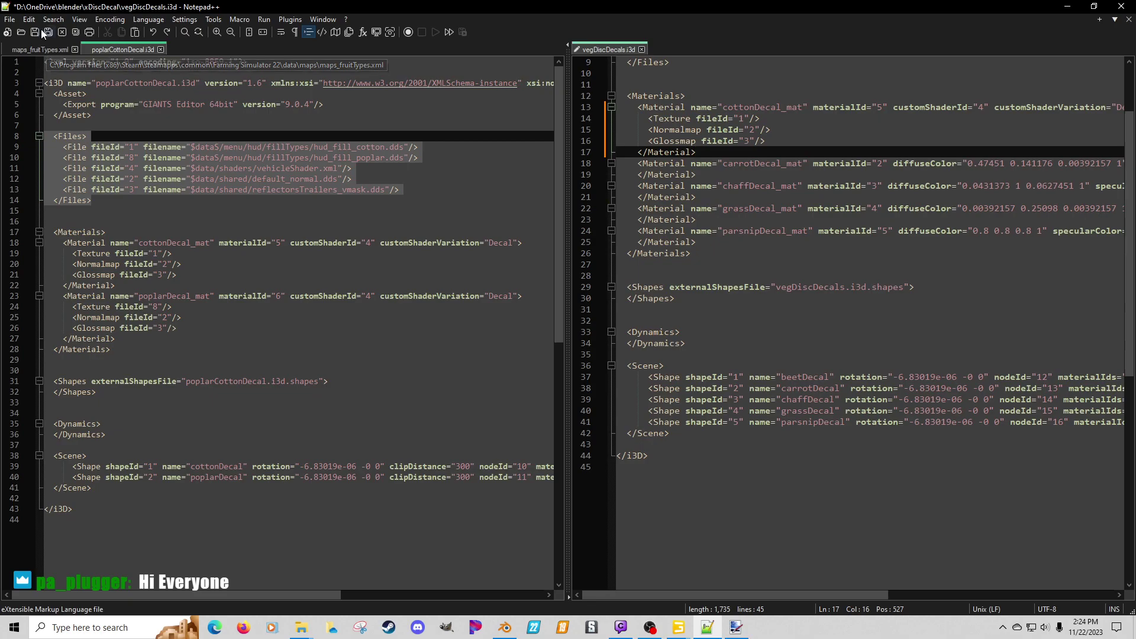
left_click(31, 20)
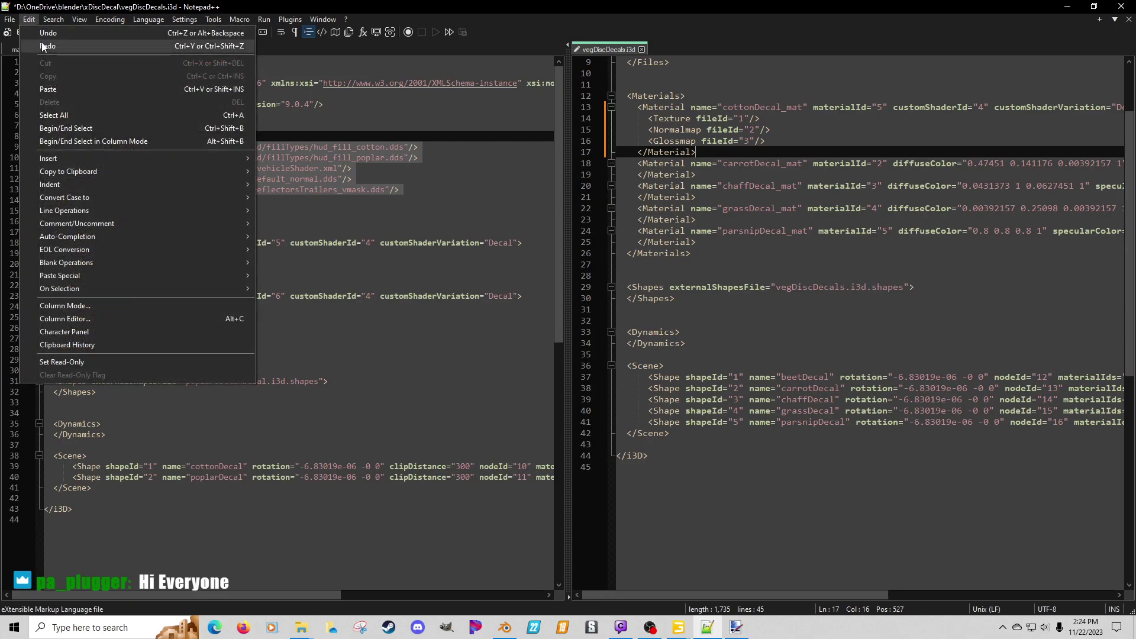
left_click(47, 46)
left_click(33, 19)
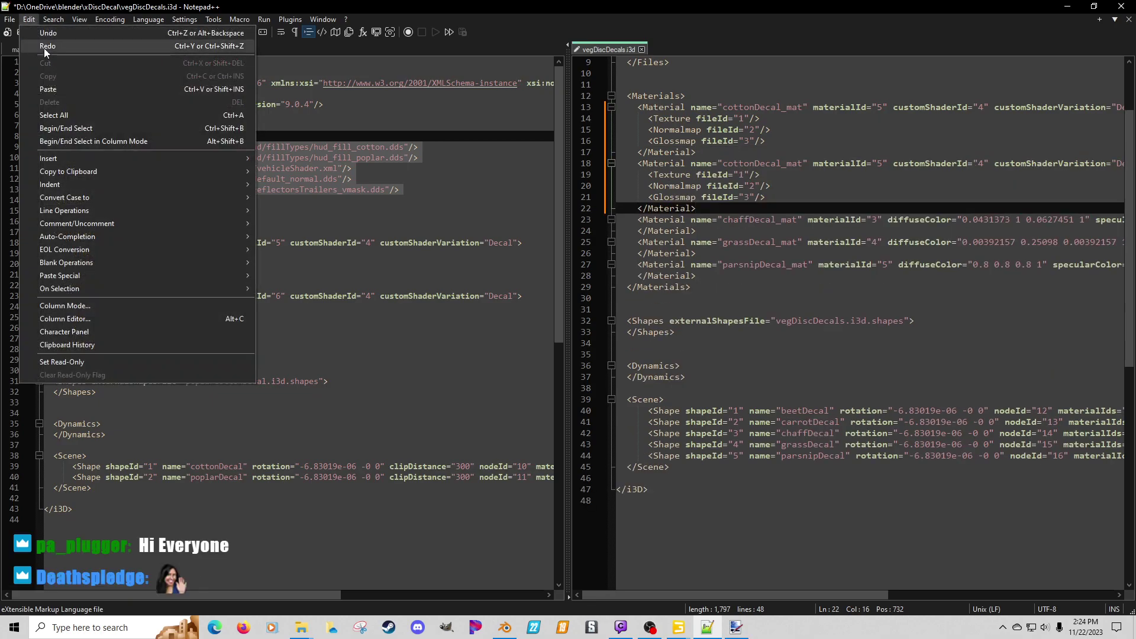
left_click(44, 47)
left_click(29, 19)
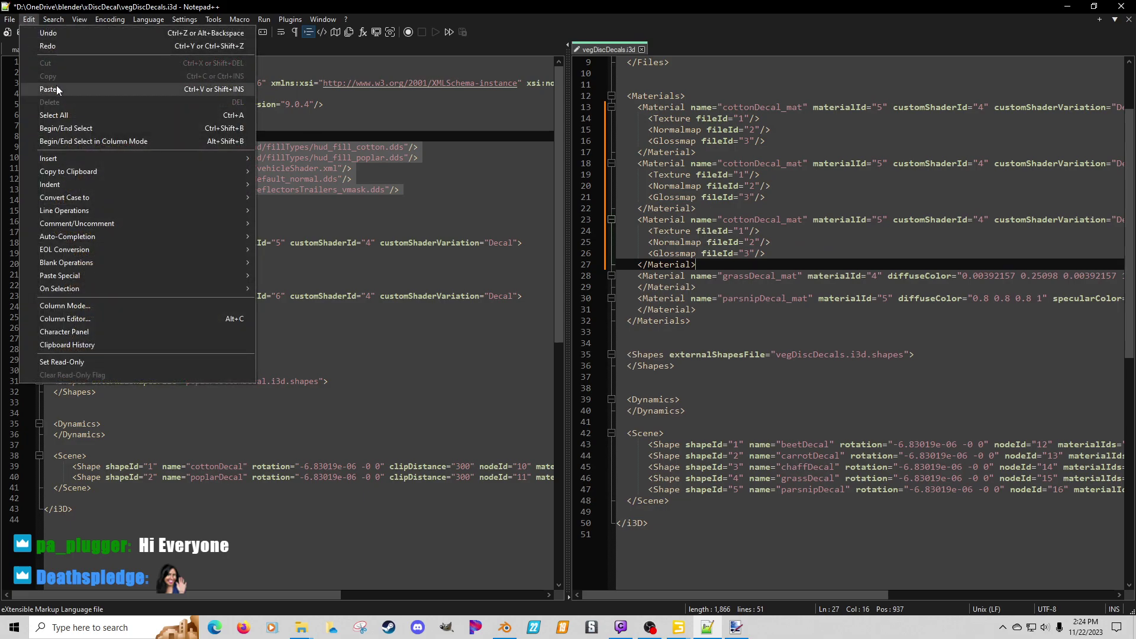
left_click(46, 46)
left_click(29, 19)
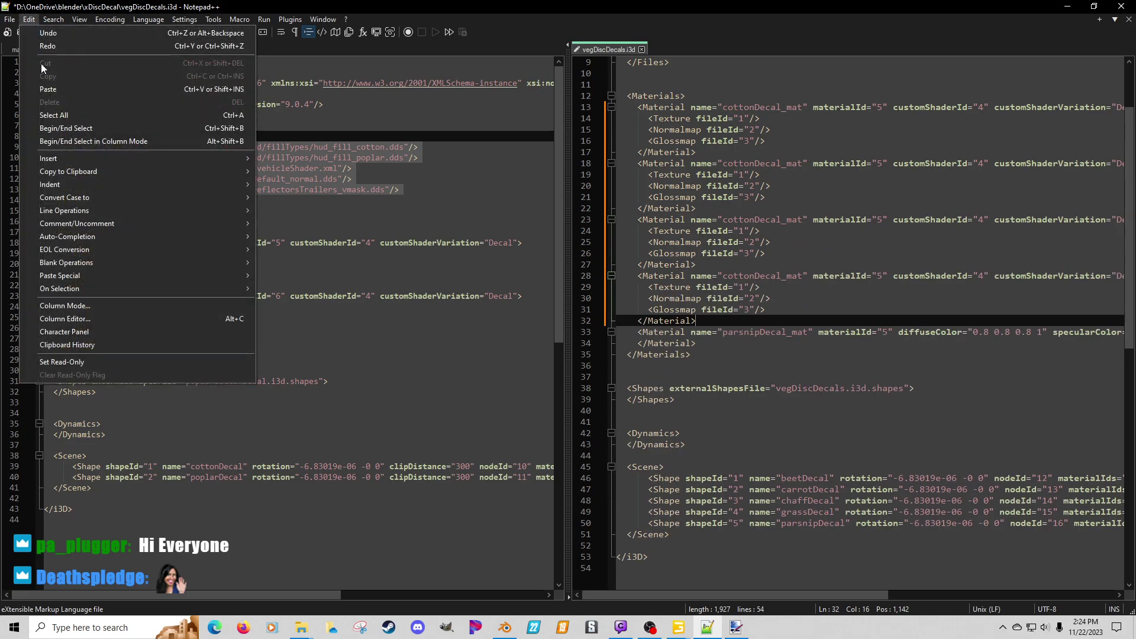
left_click(39, 47)
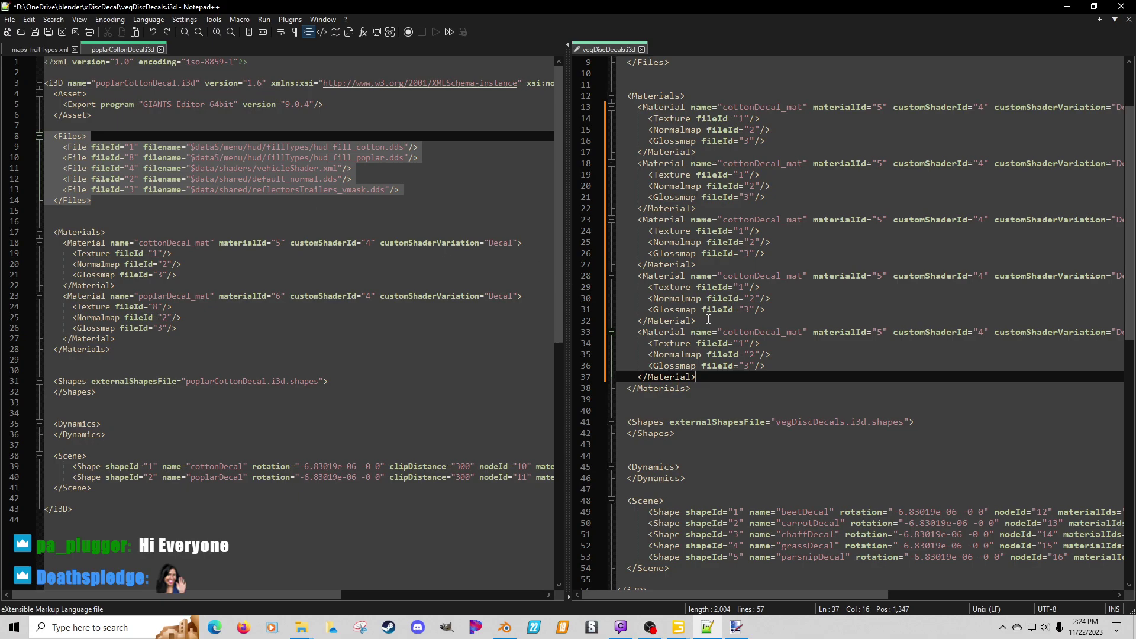
Step: Copy the Files section of poplarCottonDecal.i3d over the empty Files section in vegDiscDecals.i3d
scroll(779, 334, "up", 3)
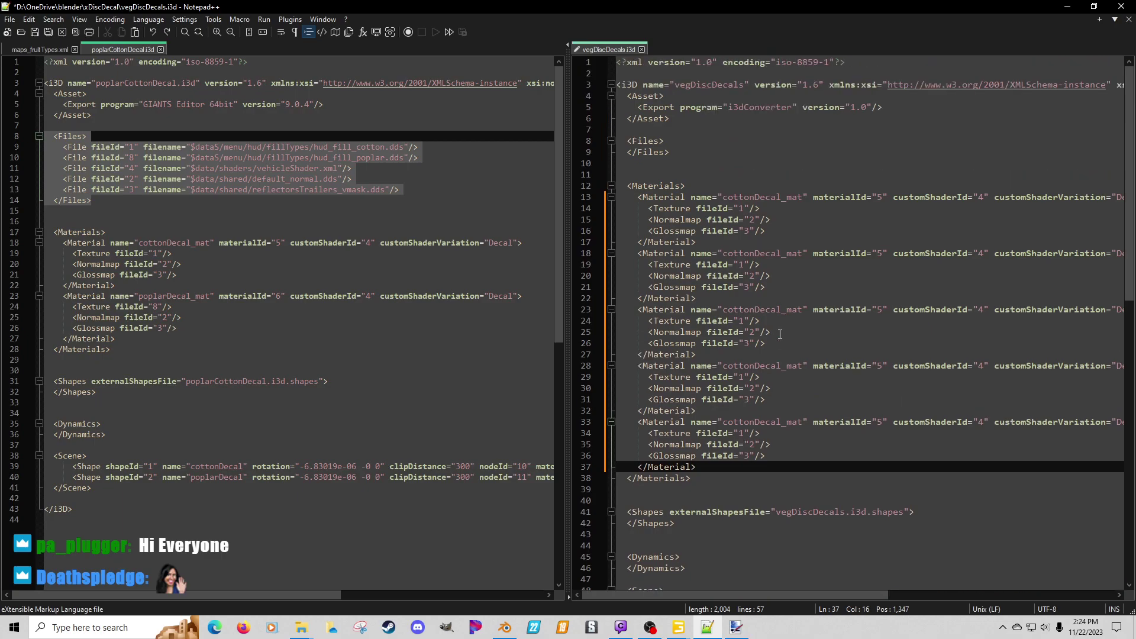
left_click_drag(8, 210, 9, 137)
key("ctrl+c")
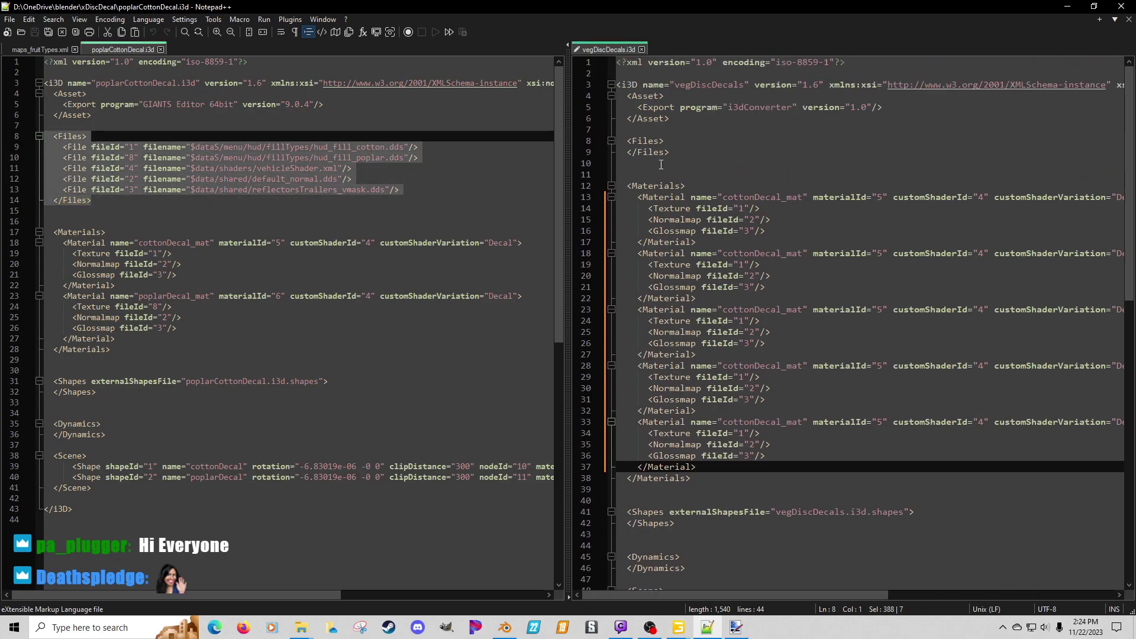
left_click_drag(587, 152, 586, 141)
key("ctrl+v")
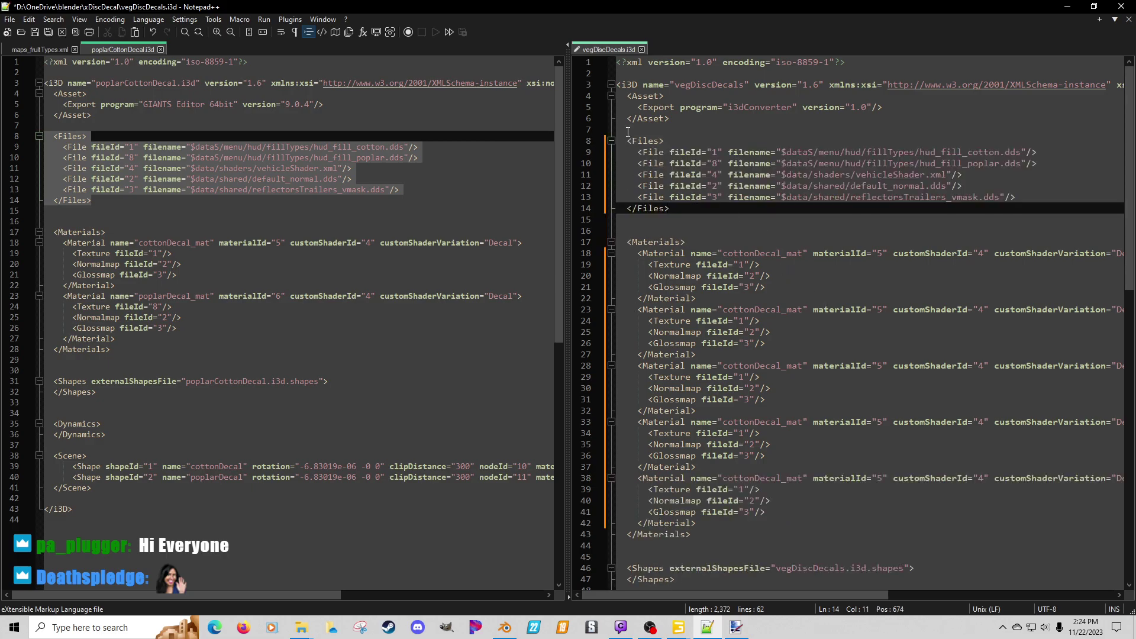
Step: Move vegDiscDecals.i3d back into the same view as the other open files
right_click(612, 49)
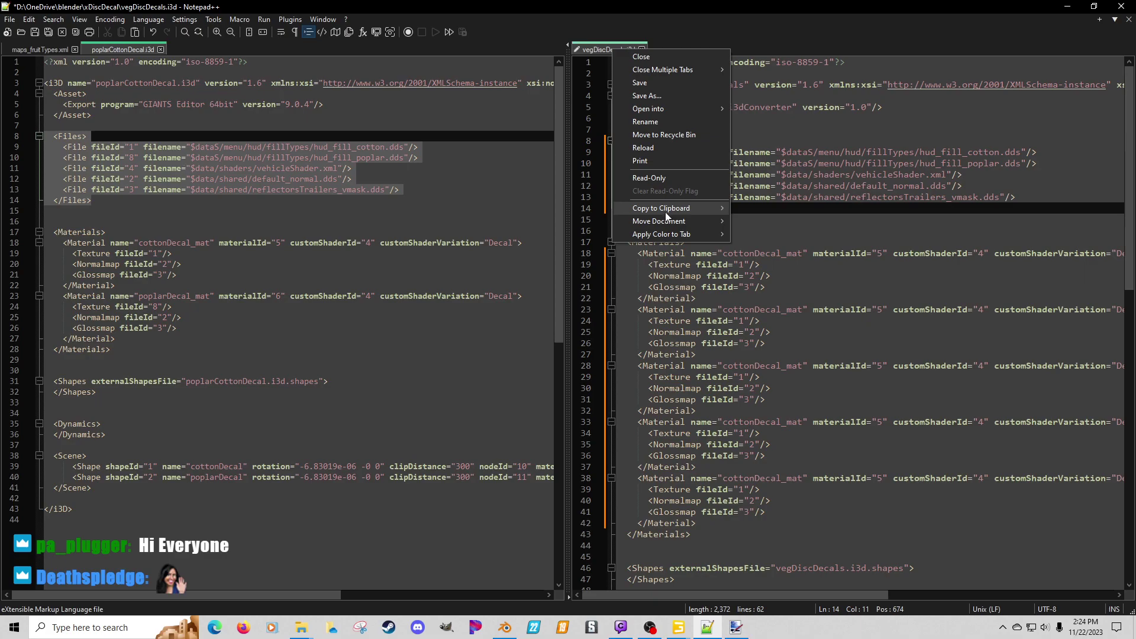
mouse_move(666, 224)
left_click(745, 221)
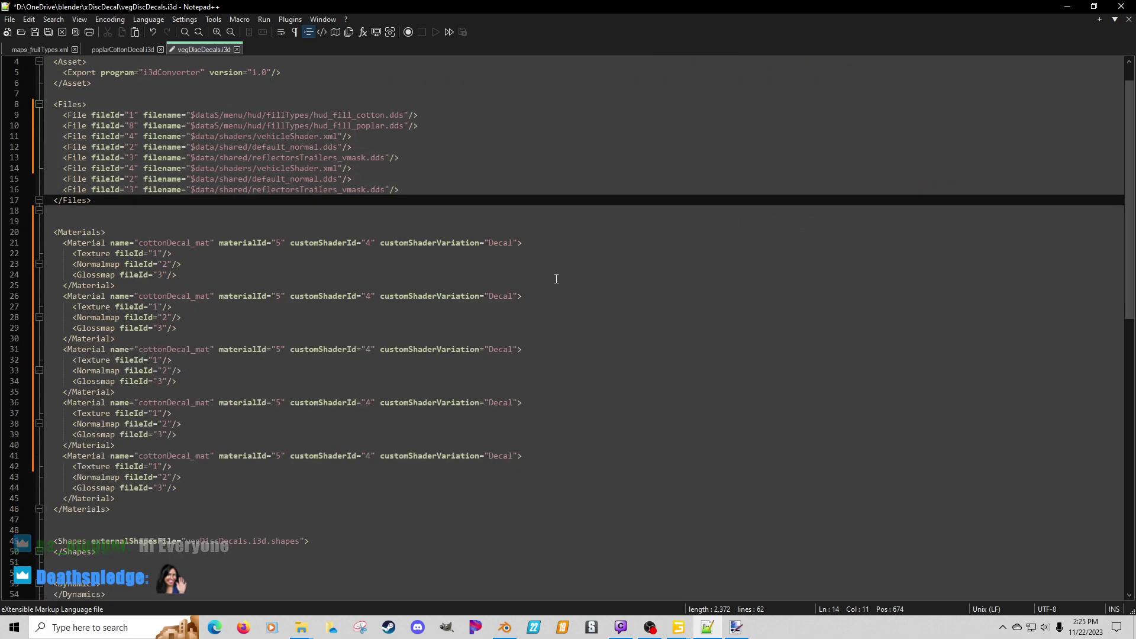
Step: Delete the rotation attribute from the beetDecal shape line in the Scene section
scroll(556, 279, "down", 2)
scroll(553, 308, "down", 3)
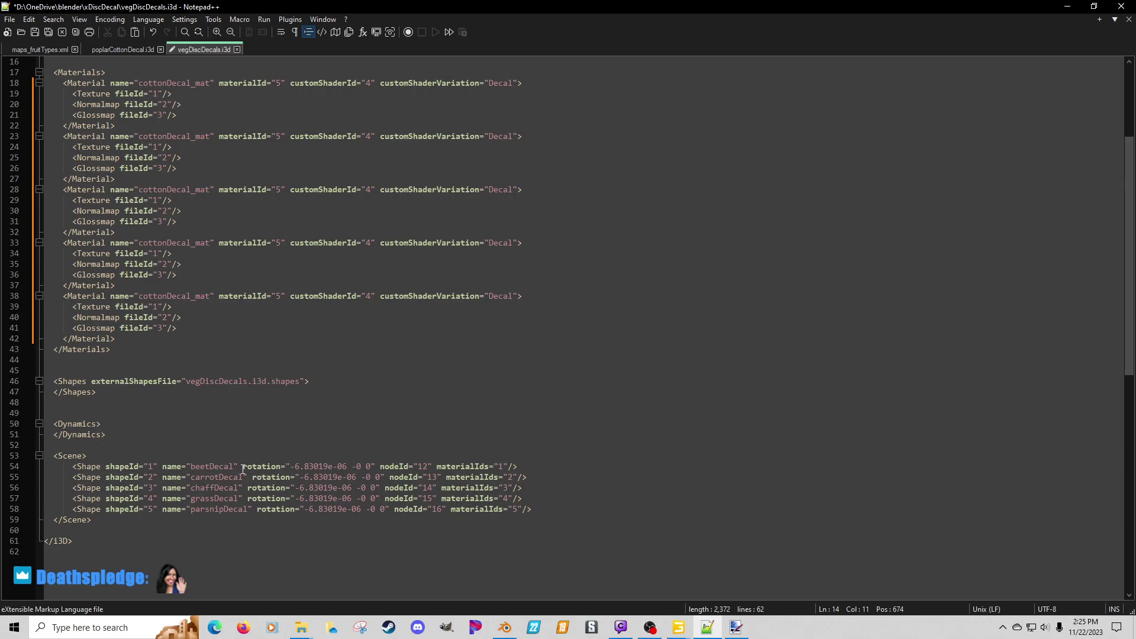
left_click(240, 469)
key("Delete")
key("Delete")
key("Delete")
key("Delete")
key("Delete")
key("Delete")
key("Delete")
key("Delete")
key("Delete")
key("Delete")
key("Delete")
key("Delete")
key("Delete")
key("Delete")
key("Delete")
key("Delete")
key("Delete")
key("Delete")
key("Delete")
key("Delete")
key("Delete")
key("Delete")
key("Delete")
key("Delete")
key("Delete")
key("Delete")
key("Delete")
key("Delete")
key("Delete")
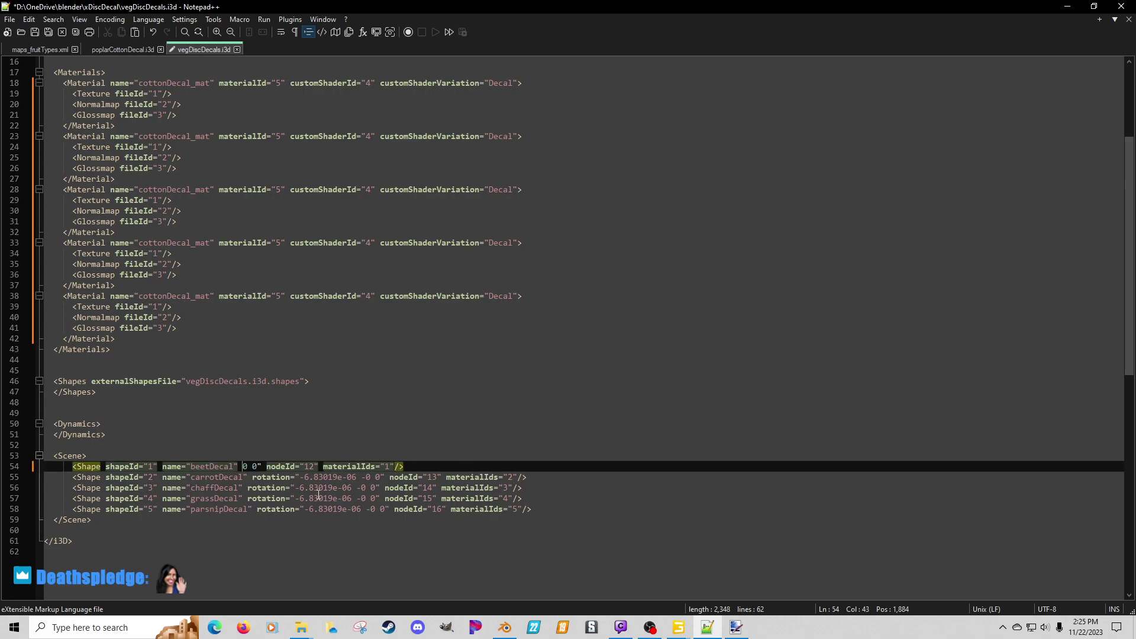
Step: Delete the rotation attribute from the carrotDecal shape line in the Scene section
left_click(255, 479)
key("Delete")
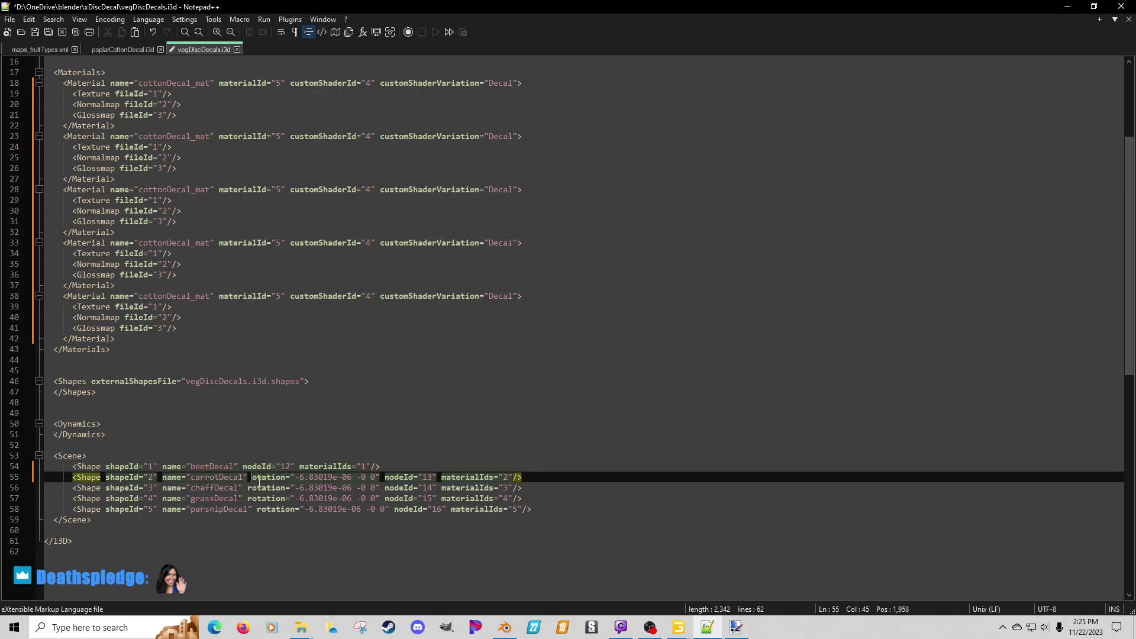
key("Delete")
key("Delete")
key("Delete")
key("Delete")
key("Delete")
key("Delete")
key("Delete")
key("Delete")
key("Delete")
key("Delete")
key("Delete")
key("Delete")
key("Delete")
key("Delete")
key("Delete")
key("Delete")
key("Delete")
key("Delete")
key("Delete")
key("Delete")
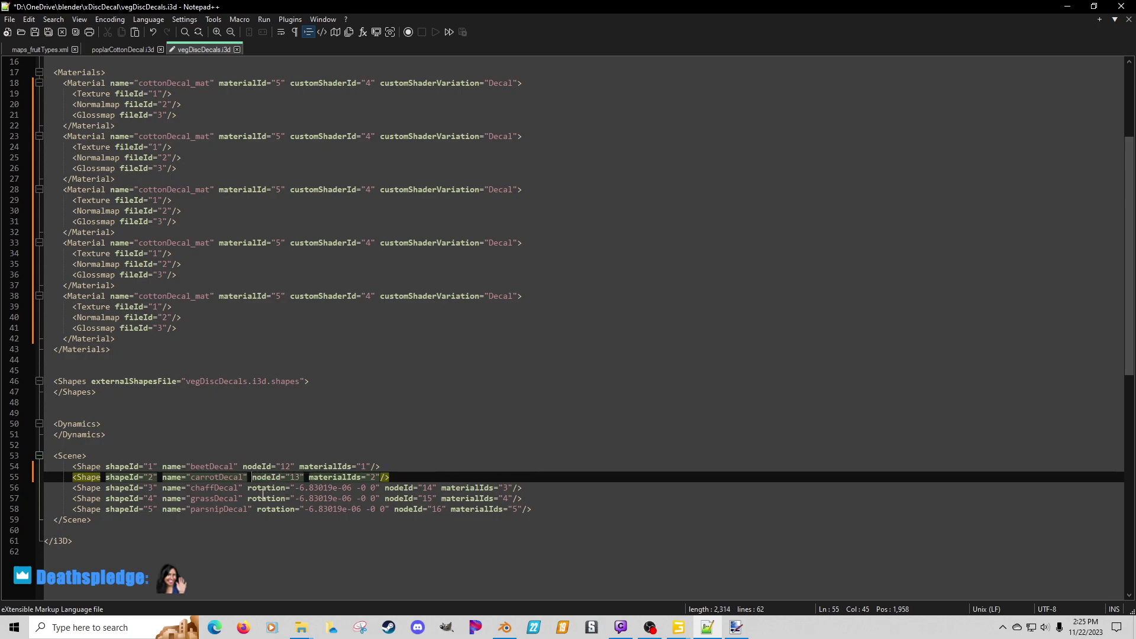
Step: Delete the rotation attribute from the chaffDecal shape line in the Scene section
left_click(245, 487)
key("Delete")
key("Delete")
key("Delete")
key("Delete")
key("Delete")
key("Delete")
key("Delete")
key("Delete")
key("Delete")
key("Delete")
key("Delete")
key("Delete")
key("Delete")
key("Delete")
key("Delete")
key("Delete")
key("Delete")
key("Delete")
key("Delete")
key("Delete")
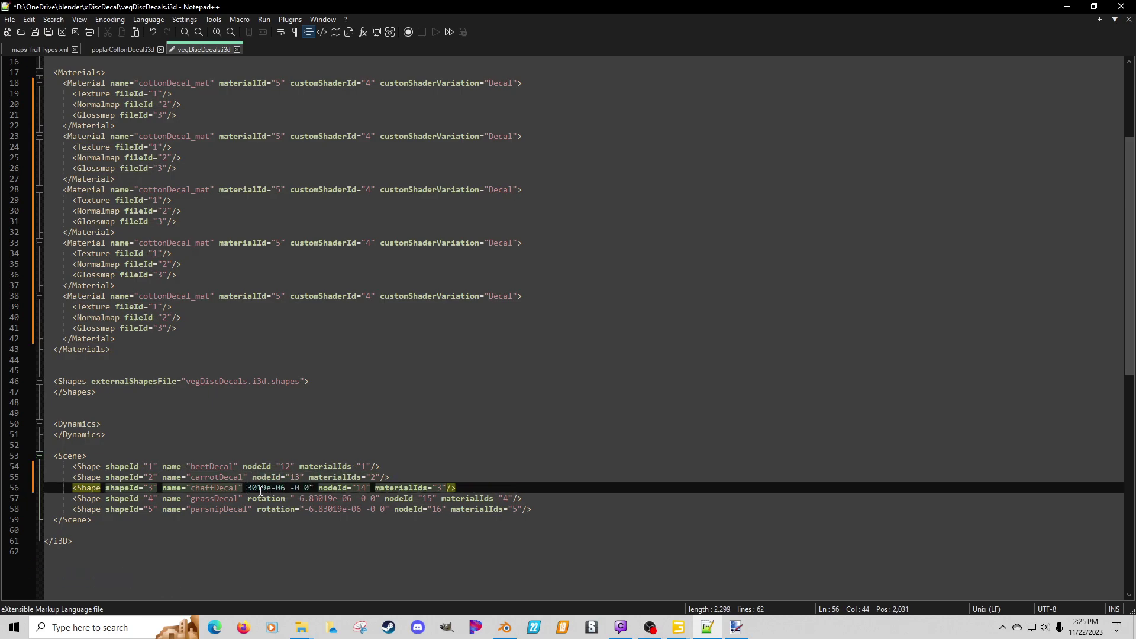
key("Delete")
key("Delete")
key("Delete")
key("Delete")
Step: Delete the rotation attribute from the grassDecal shape line in the Scene section
left_click(248, 498)
key("Delete")
key("Delete")
key("Delete")
key("Delete")
key("Delete")
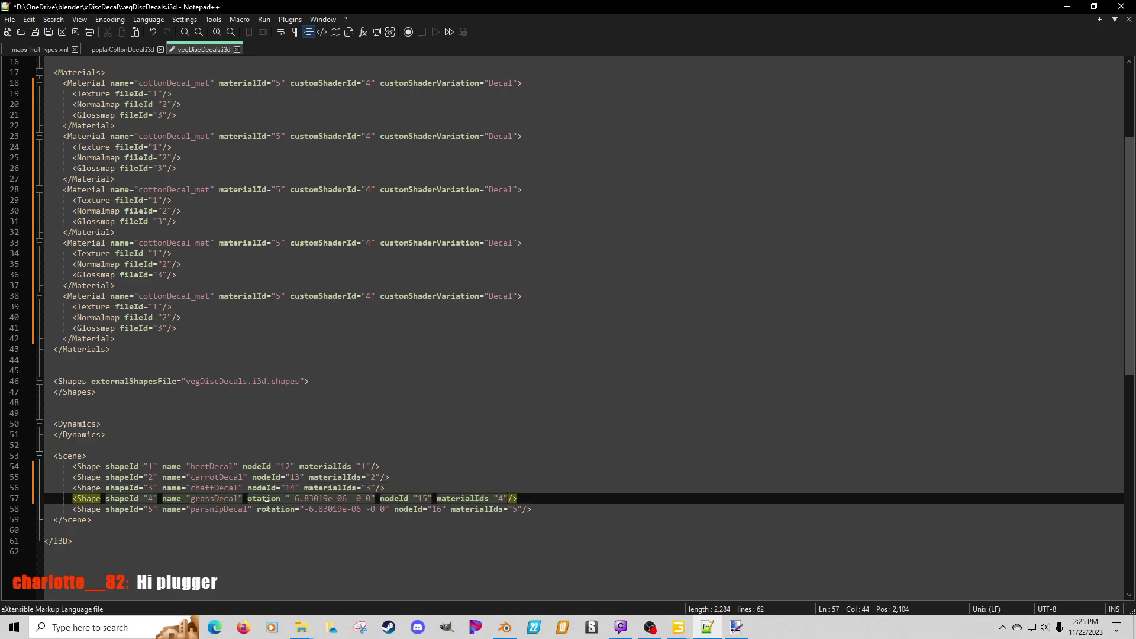
key("Delete")
key("Delete")
key("Delete")
key("Delete")
key("Delete")
key("Delete")
key("Delete")
key("Delete")
key("Delete")
key("Delete")
key("Delete")
key("Delete")
key("Delete")
key("Delete")
key("Delete")
key("Delete")
key("Delete")
key("Delete")
key("Delete")
key("Delete")
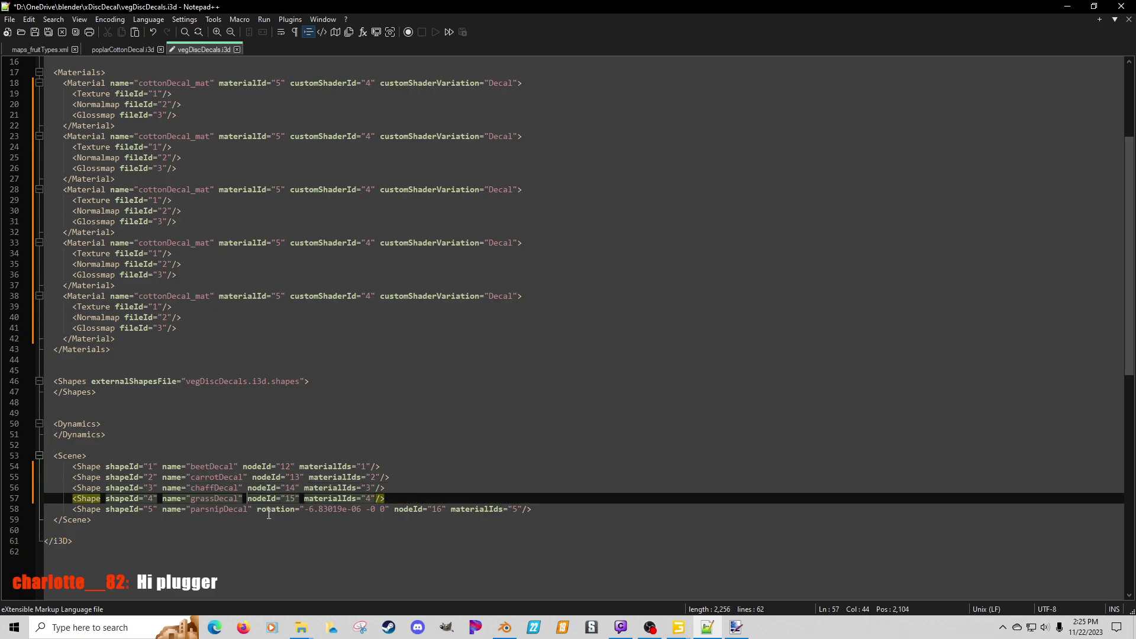
Step: Delete the rotation attribute from the parsnipDecal shape line in the Scene section
left_click(258, 510)
key("Delete")
key("Delete")
key("Delete")
key("Delete")
key("Delete")
key("Delete")
key("Delete")
key("Delete")
key("Delete")
key("Delete")
key("Delete")
key("Delete")
key("Delete")
key("Delete")
key("Delete")
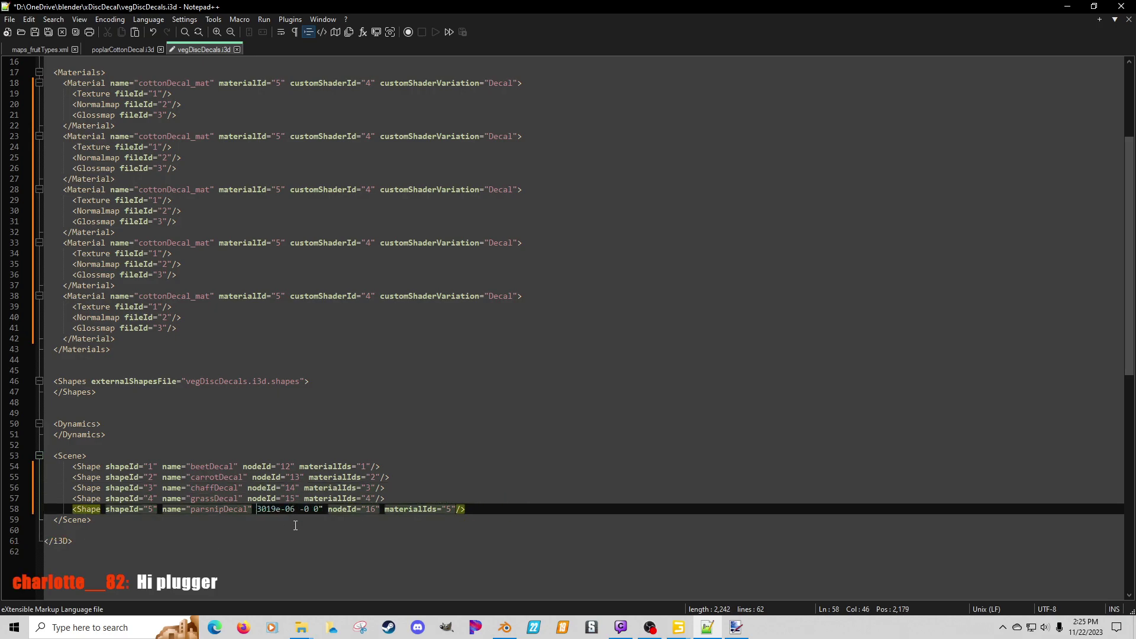
key("Delete")
key("Delete")
key("Delete")
key("Delete")
key("Delete")
key("Delete")
key("Delete")
key("Delete")
key("Delete")
key("Delete")
key("Delete")
key("Delete")
key("Delete")
key("Delete")
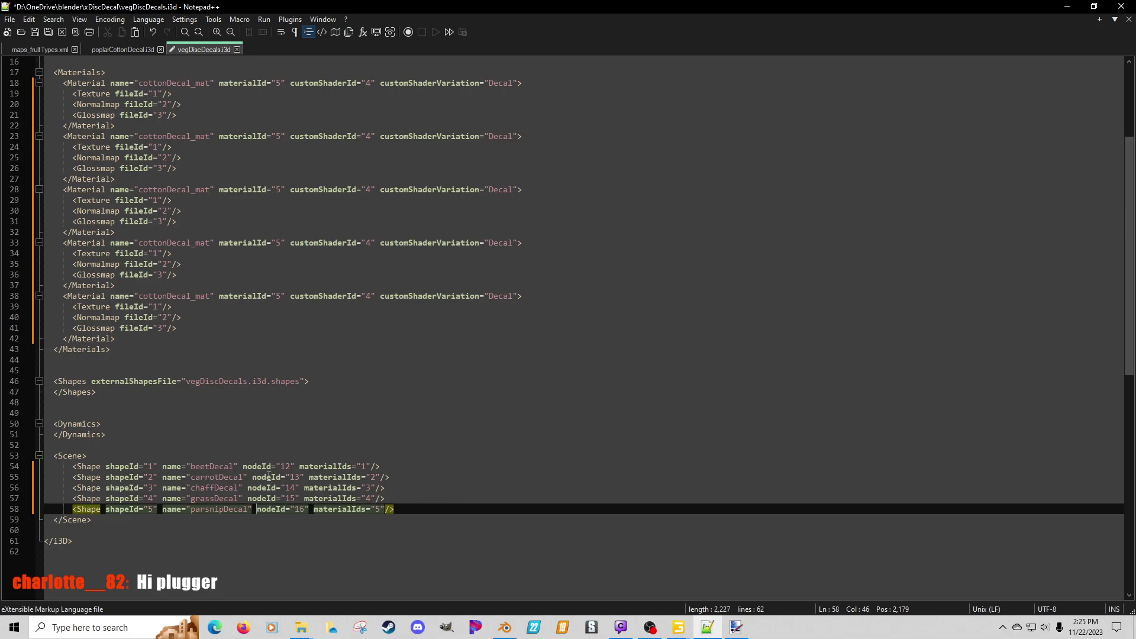
Step: Align the nodeId attributes of all five Scene shape lines in one column using tab spacing
left_click(244, 467)
key("Tab")
key("Tab")
left_click(252, 478)
key("Tab")
key("Tab")
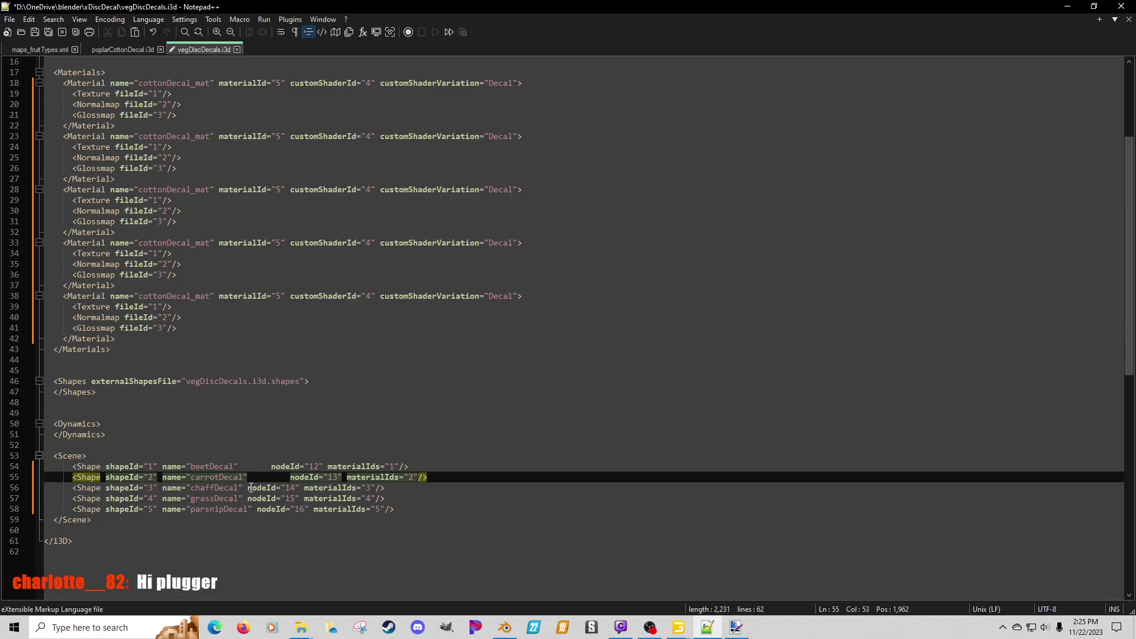
left_click(250, 487)
key("Tab")
key("Tab")
key("Tab")
left_click(248, 498)
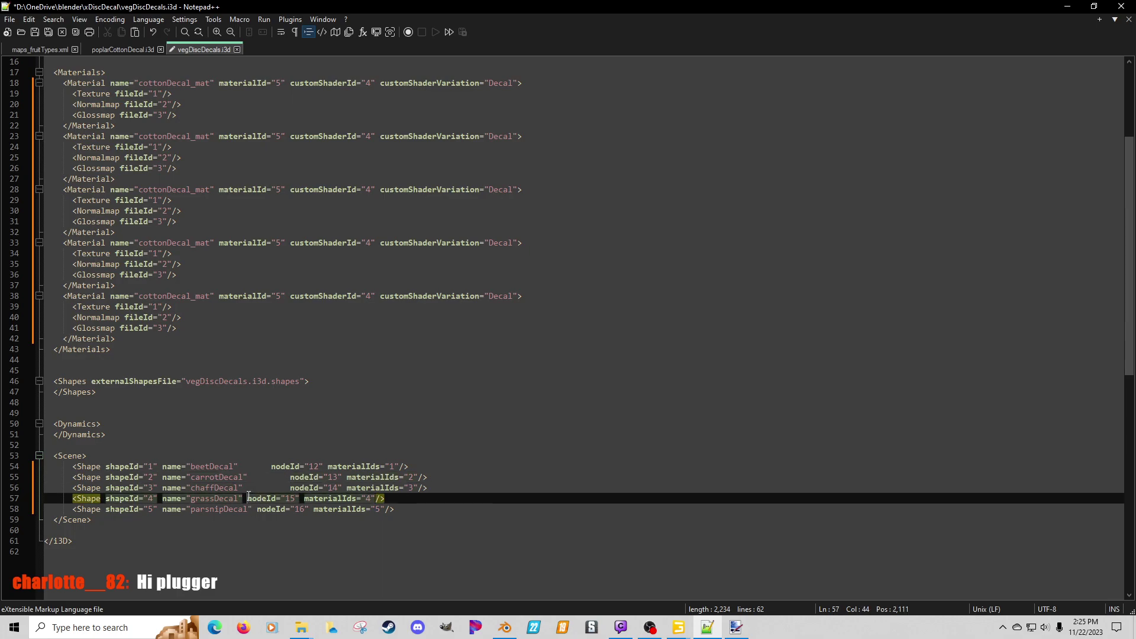
key("Tab")
key("Tab")
key("Tab")
left_click(258, 510)
key("Tab")
key("Tab")
key("Tab")
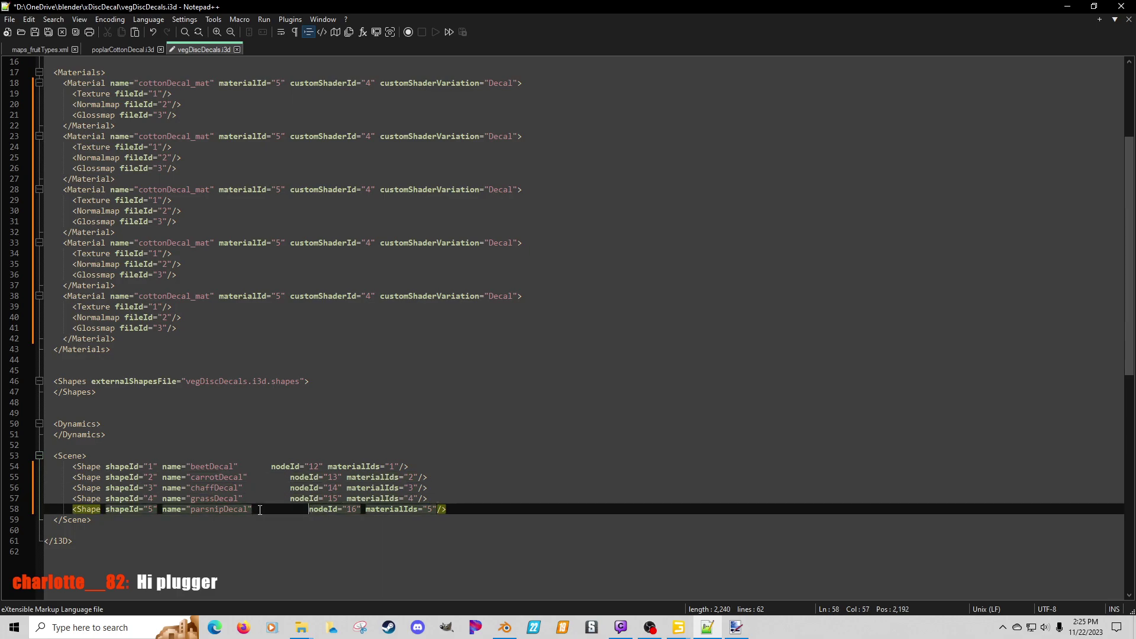
left_click(268, 471)
key("Tab")
left_click(294, 509)
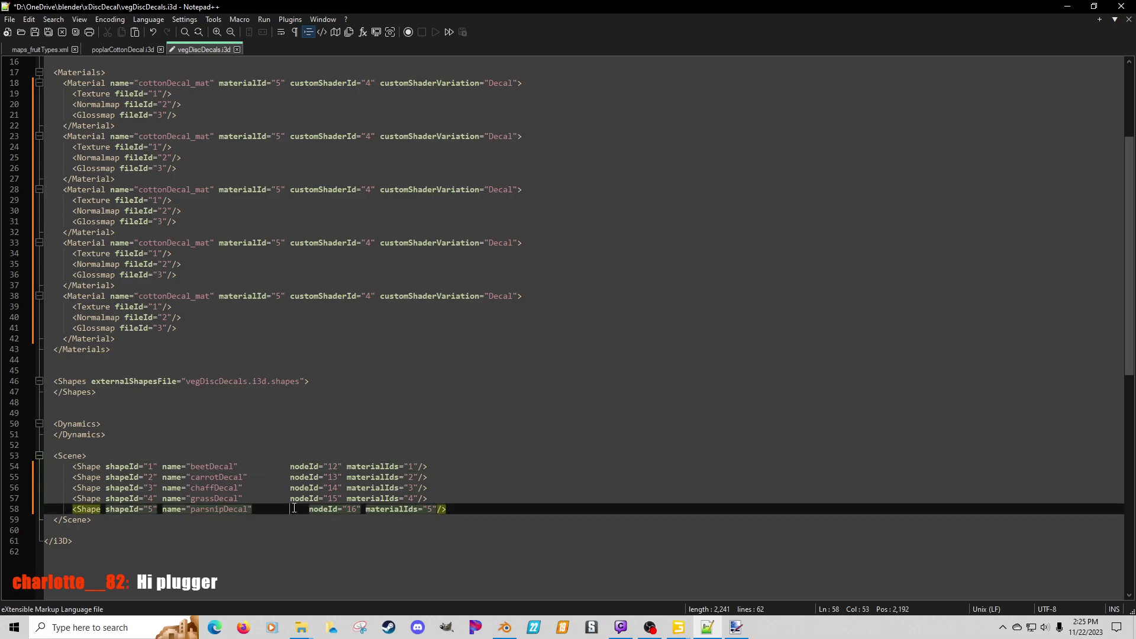
key("BackSpace")
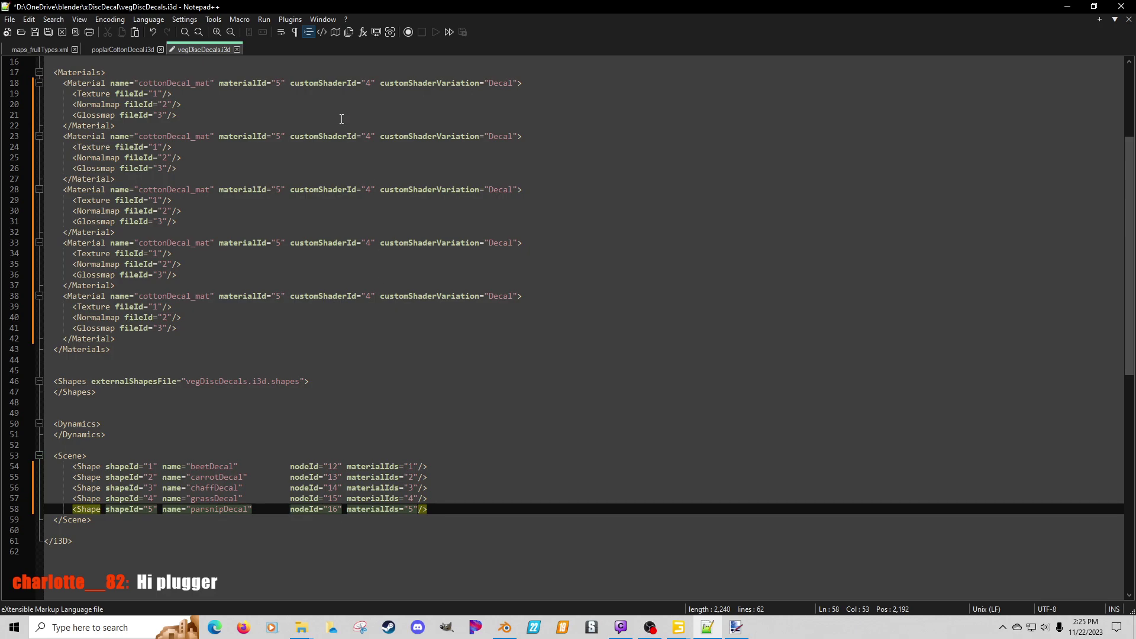
Step: Rename the first cottonDecal_mat material to beetDecal_mat, reusing the beetDecal shape name from the Scene section
scroll(334, 137, "up", 4)
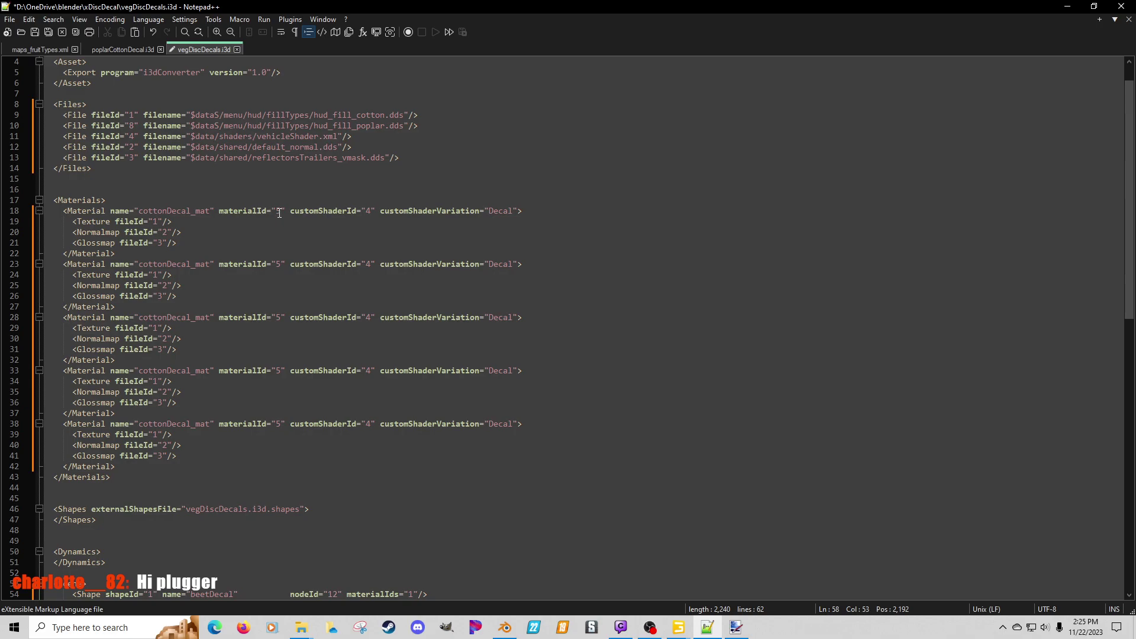
scroll(281, 216, "down", 2)
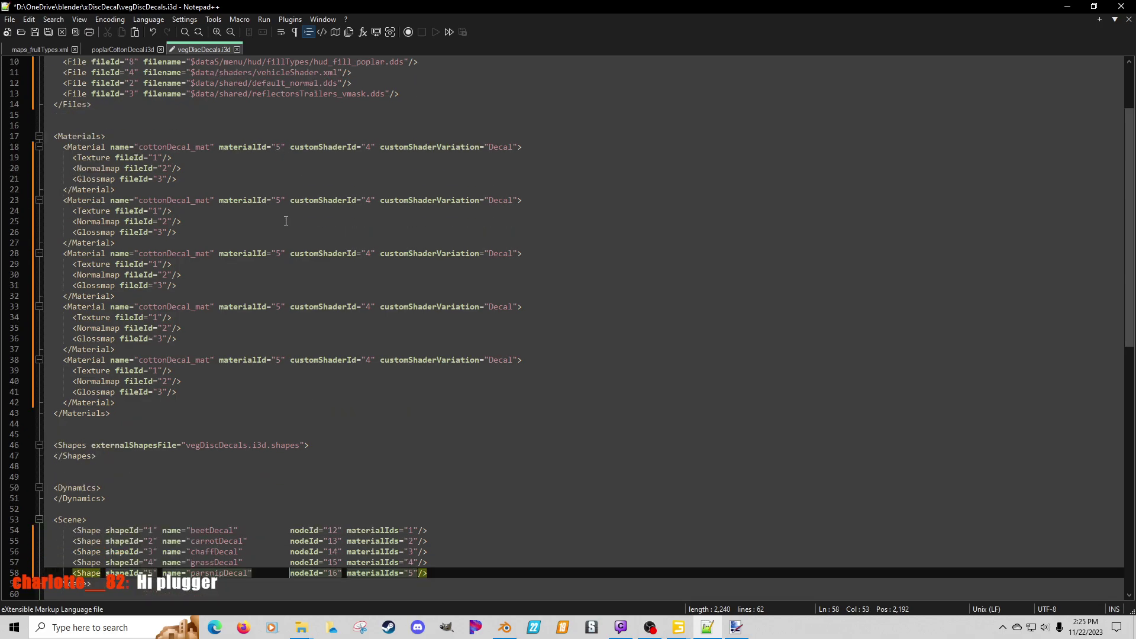
scroll(275, 215, "up", 1)
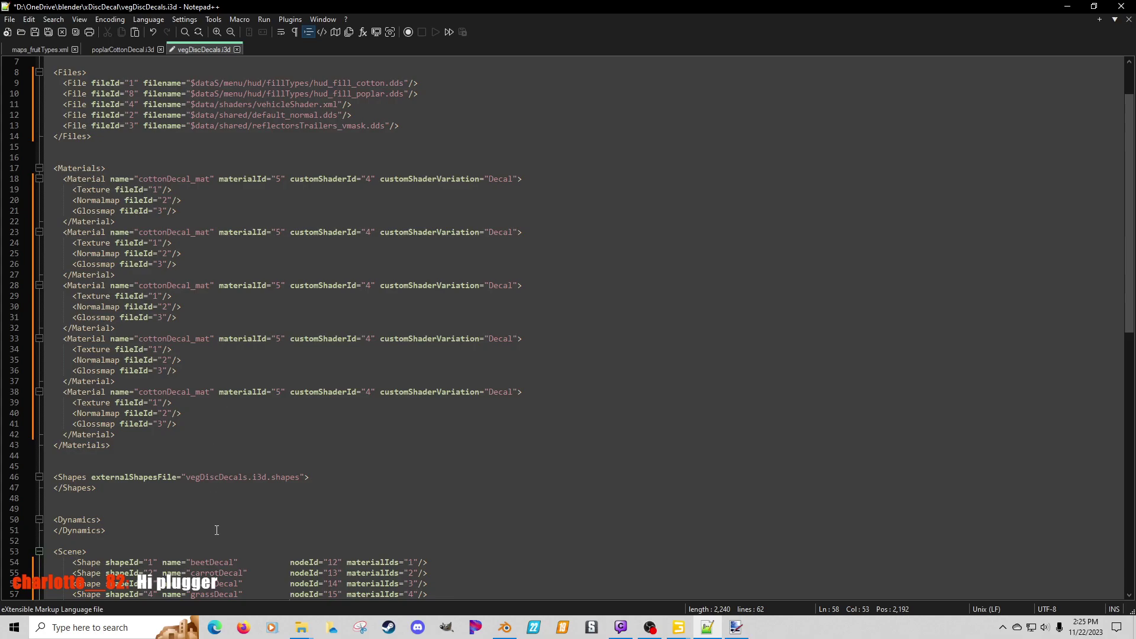
double_click(216, 562)
key("ctrl+c")
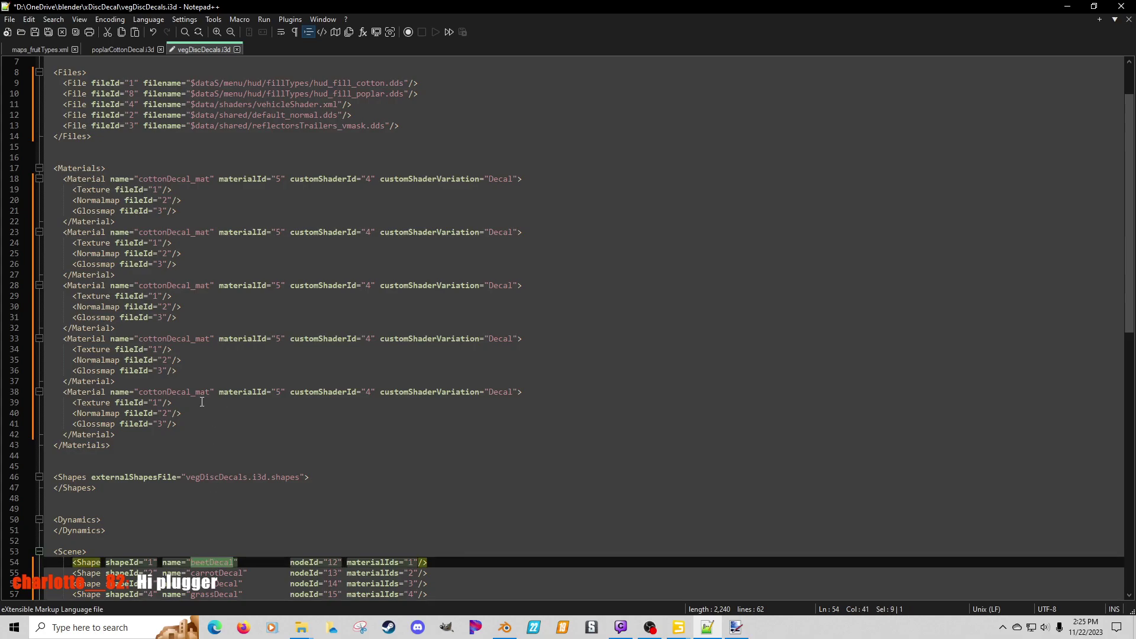
left_click(191, 180)
key("BackSpace")
key("BackSpace")
key("BackSpace")
key("BackSpace")
key("BackSpace")
key("BackSpace")
key("BackSpace")
key("BackSpace")
key("BackSpace")
key("BackSpace")
key("BackSpace")
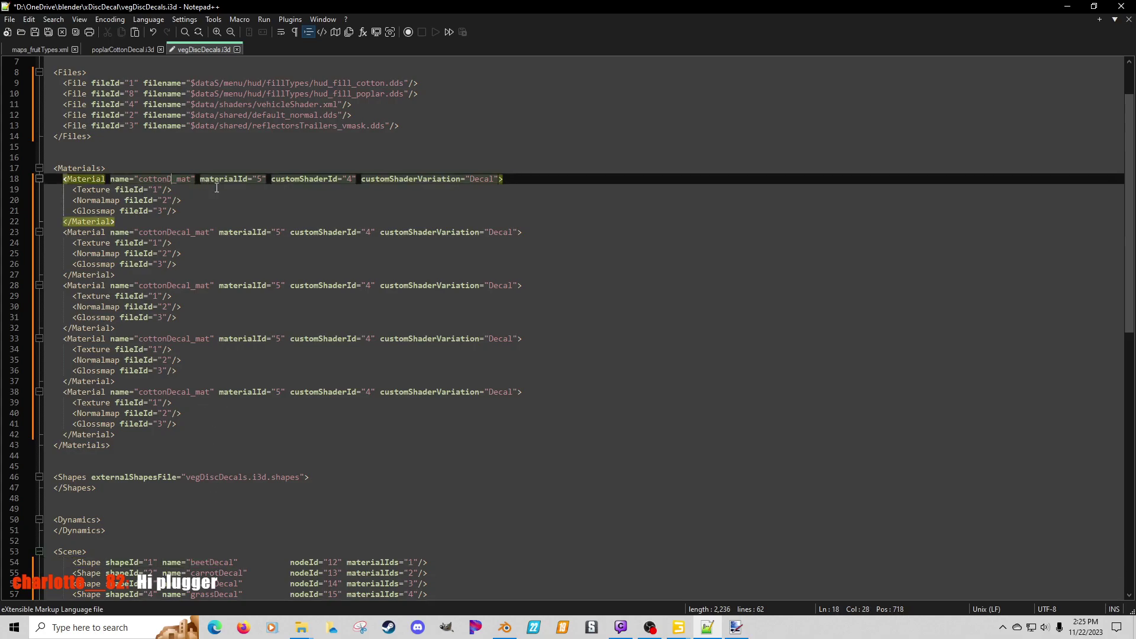
key("ctrl+v")
Step: Set the materialId of beetDecal_mat and the materialIds of the beetDecal shape to 100
double_click(269, 179)
type("100")
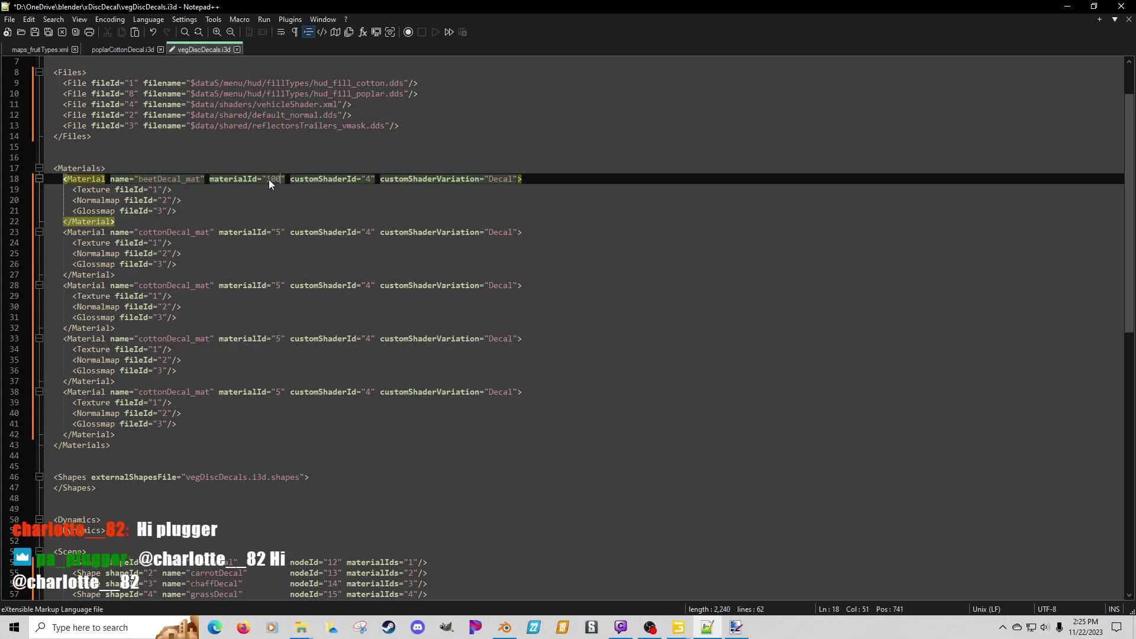
double_click(410, 562)
type("100")
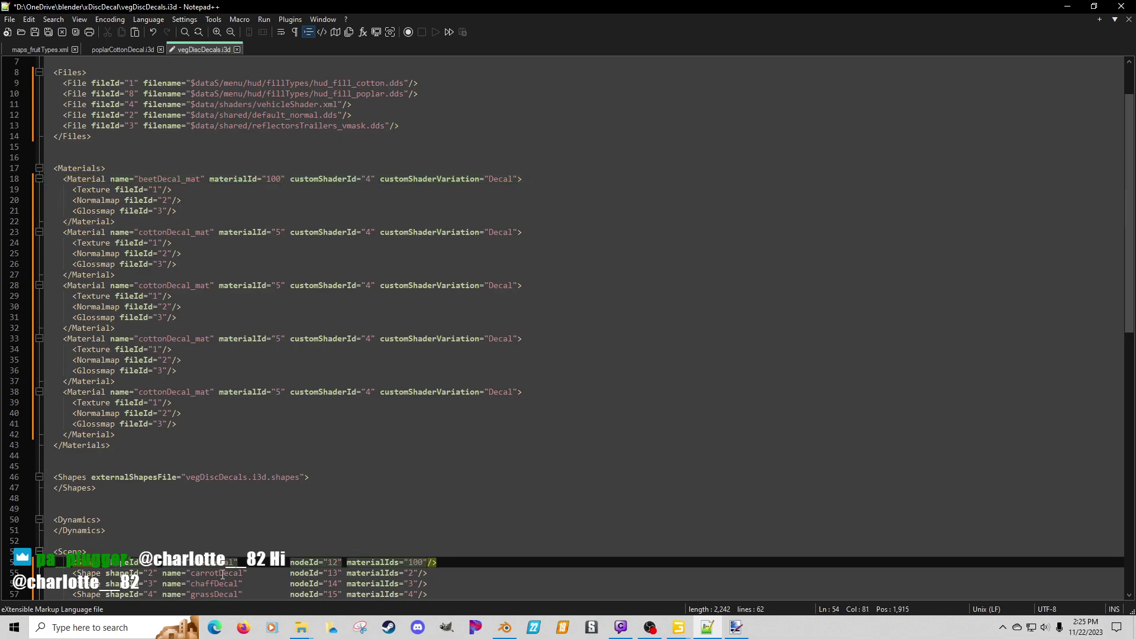
Step: Rename the second material to carrotDecal_mat, reusing the carrotDecal shape name from the Scene section
double_click(223, 574)
key("ctrl+c")
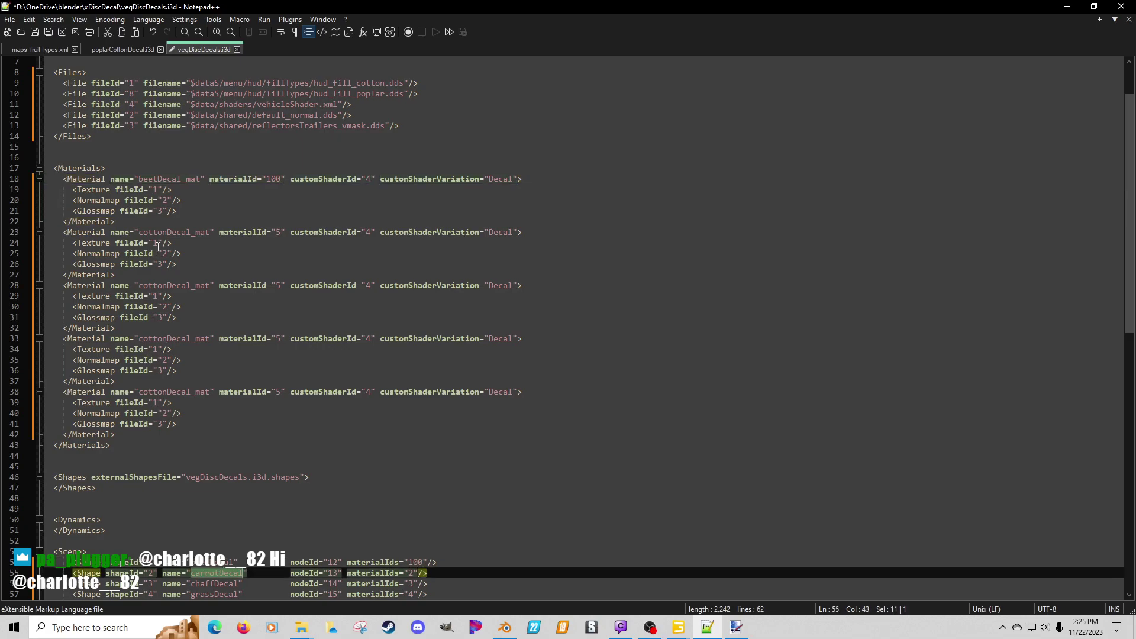
left_click(196, 234)
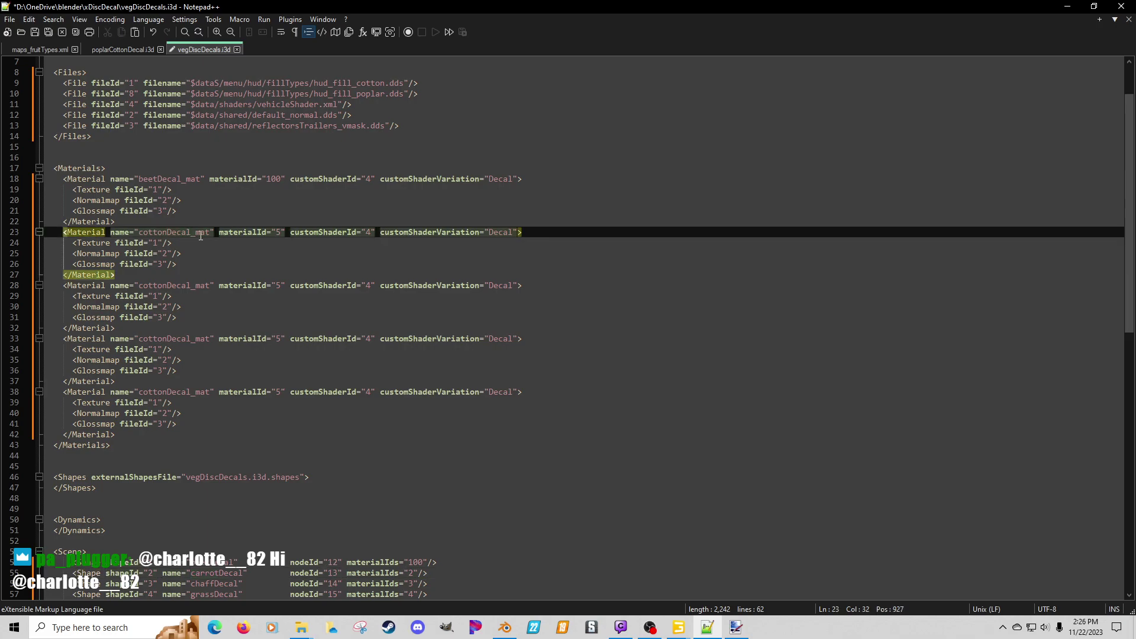
key("BackSpace")
key("BackSpace")
key("BackSpace")
key("BackSpace")
key("BackSpace")
key("BackSpace")
key("BackSpace")
key("BackSpace")
key("BackSpace")
key("BackSpace")
key("BackSpace")
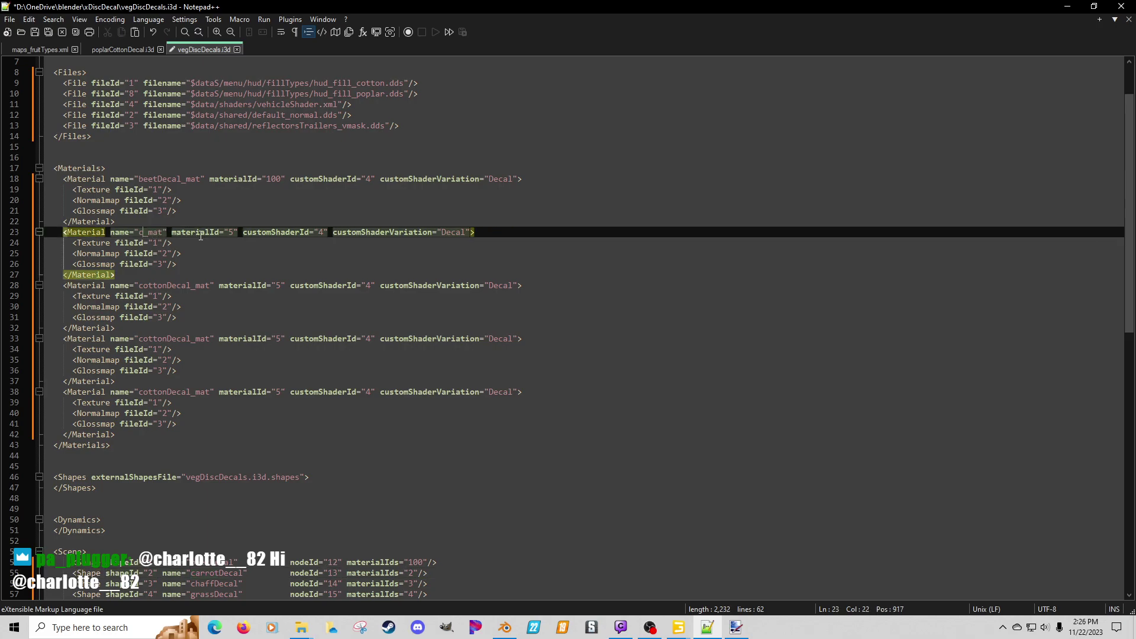
key("ctrl+v")
Step: Set the materialId of carrotDecal_mat and the materialIds of the carrotDecal shape to 200
double_click(279, 233)
type("200")
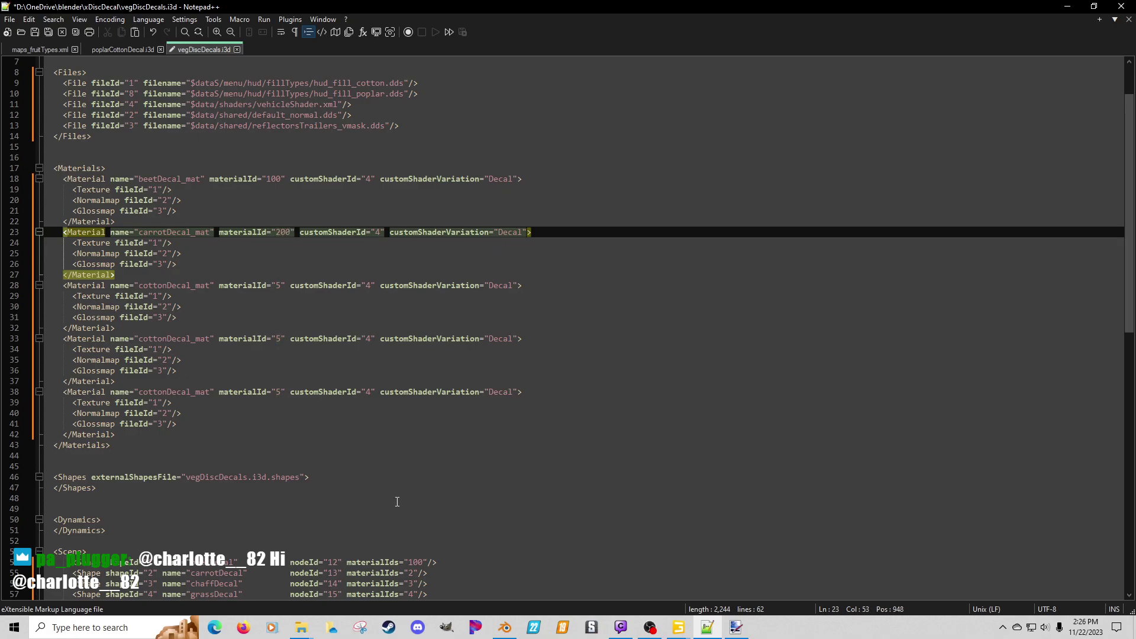
left_click(415, 573)
type("00")
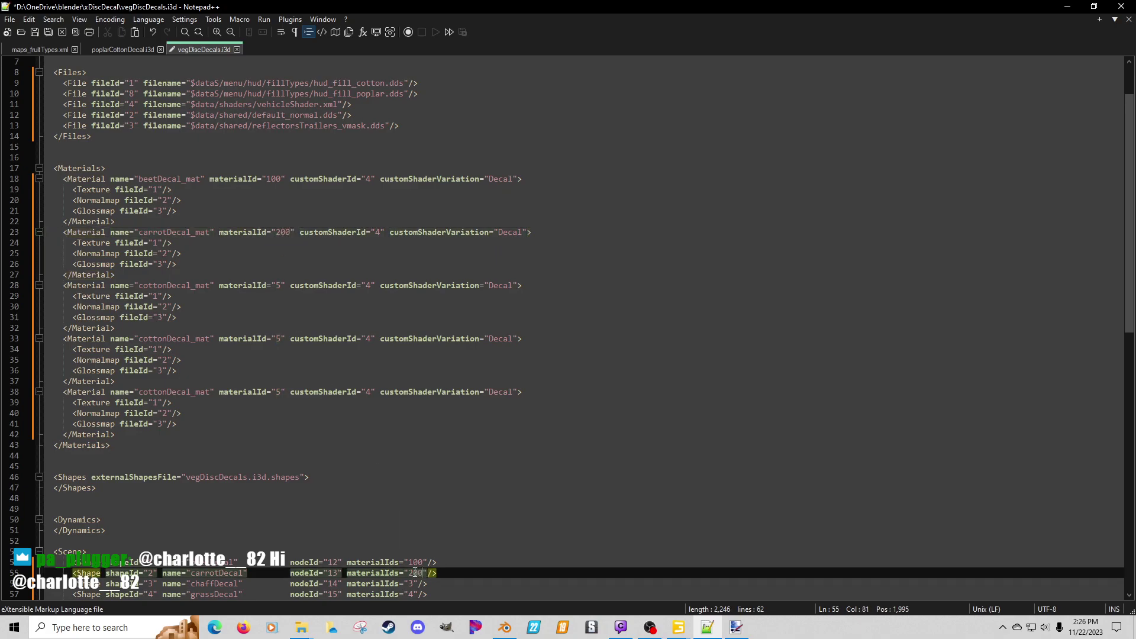
Step: Replace the third material's name with chaffDecal, copied from its Scene shape line, without a _mat suffix
double_click(214, 583)
key("ctrl+c")
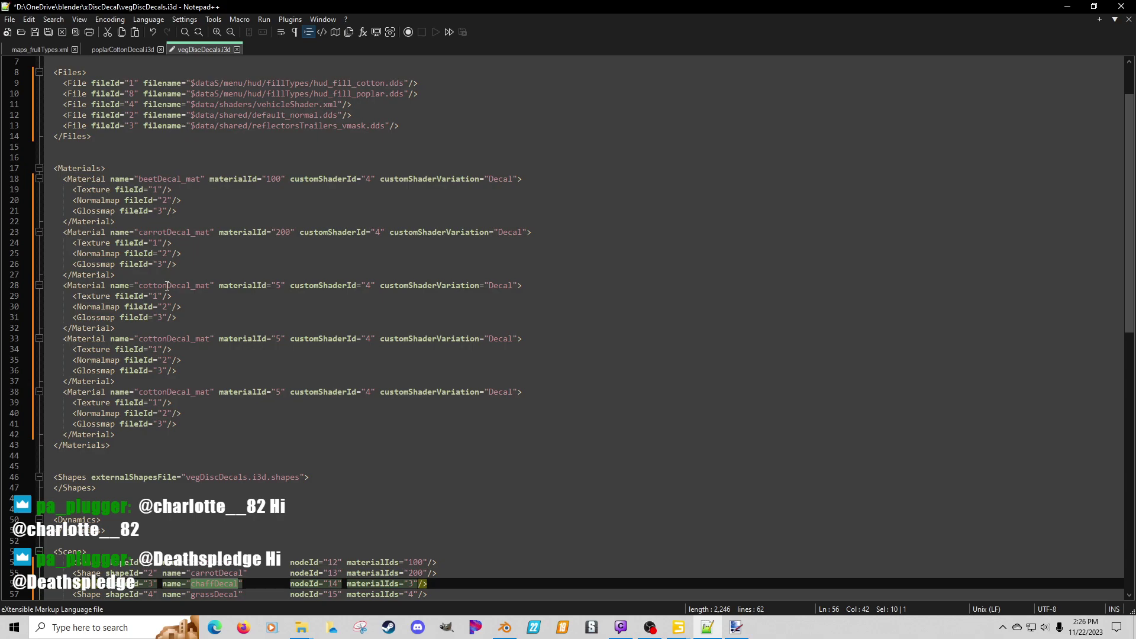
double_click(167, 285)
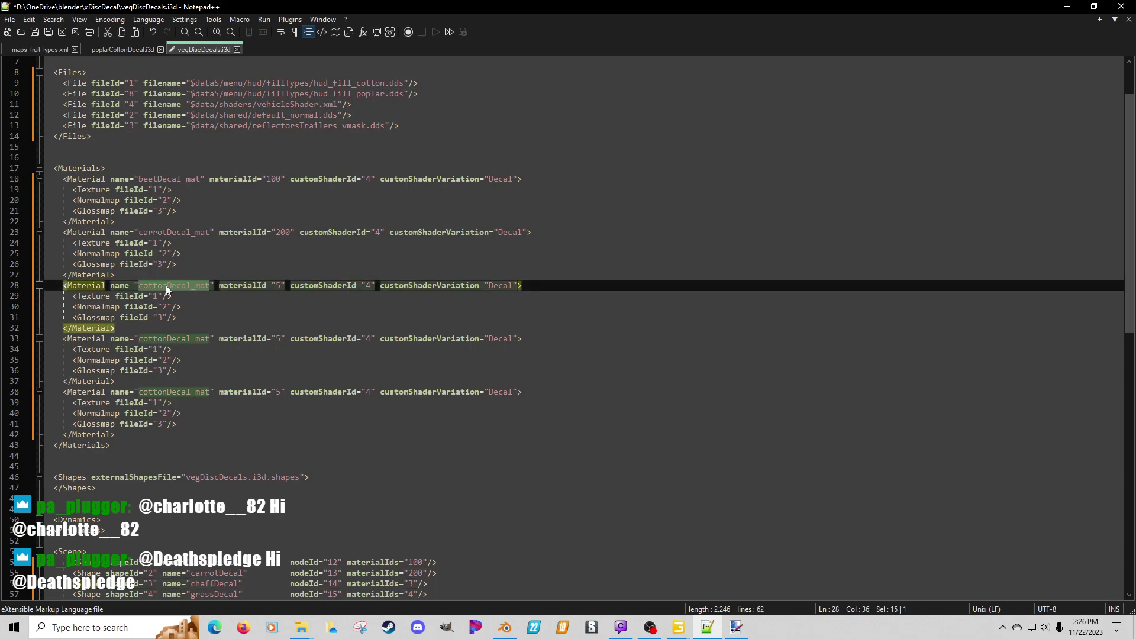
key("ctrl+v")
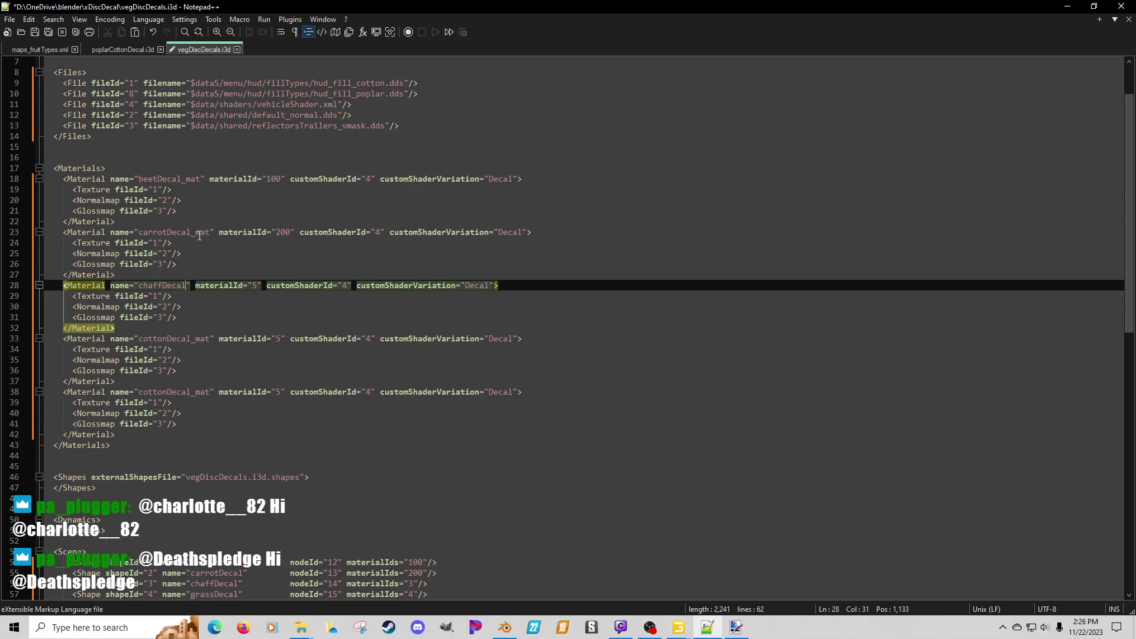
type("_m")
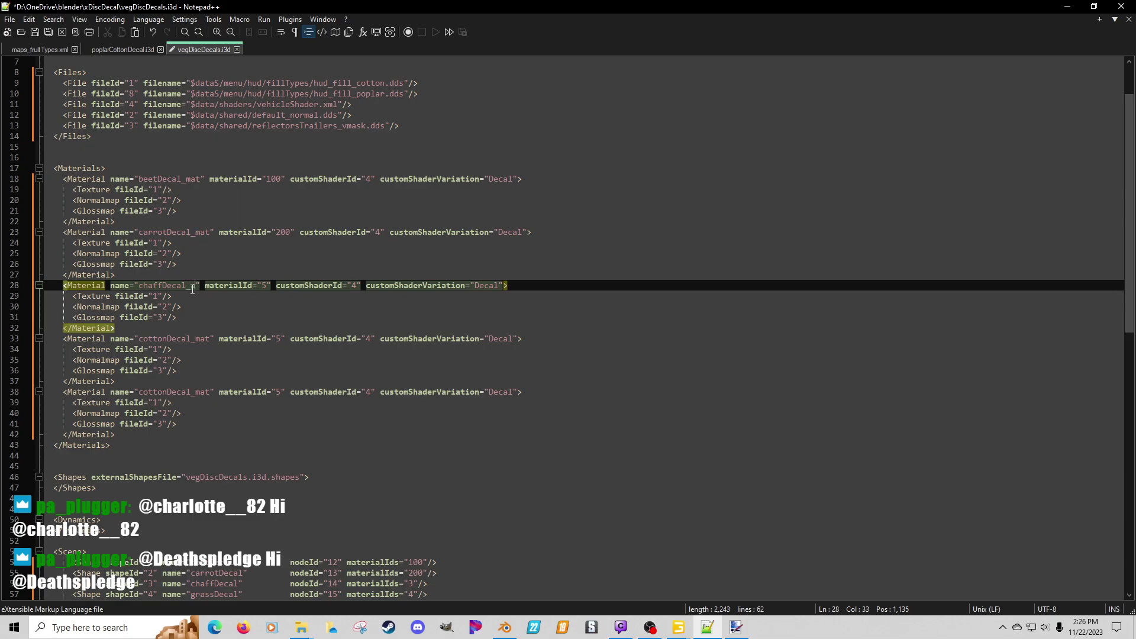
key("BackSpace")
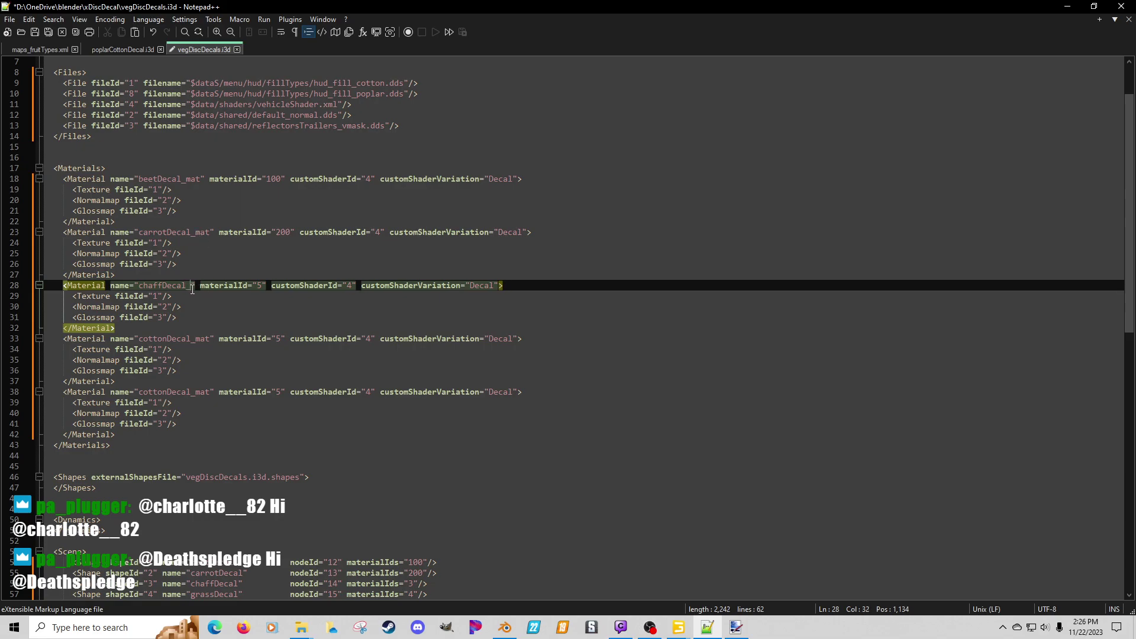
key("BackSpace")
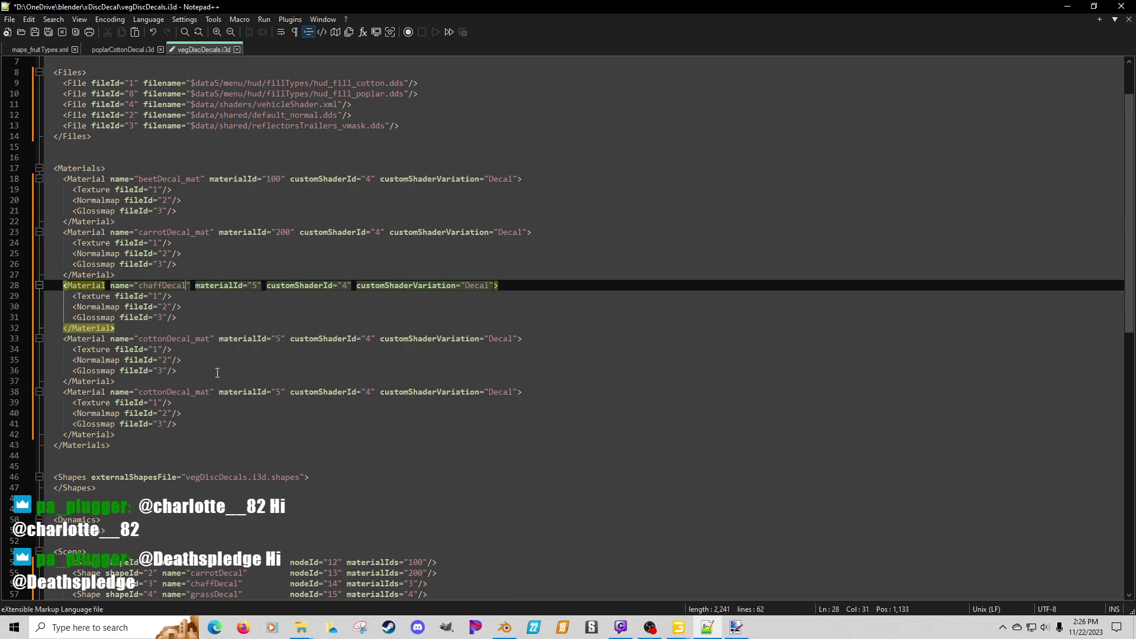
Step: Replace the fourth material's name with grassDecal, copied from its Scene shape line
double_click(230, 594)
key("ctrl+c")
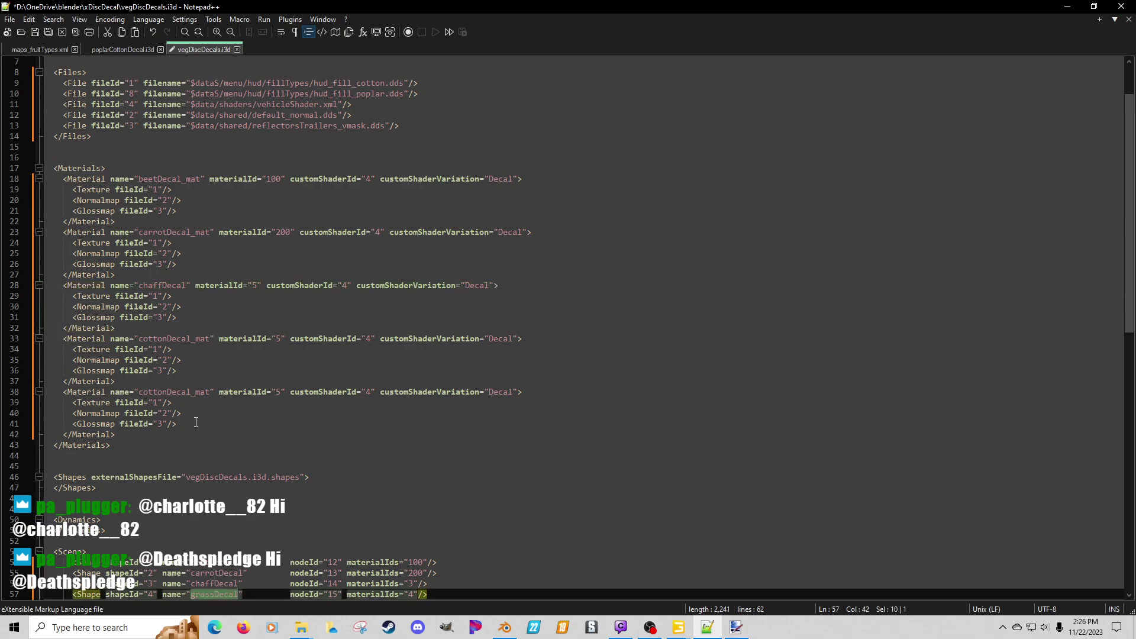
double_click(172, 336)
key("ctrl+v")
Step: Replace the fifth material's name with parsnipDecal, copied from its Scene shape line
scroll(239, 490, "down", 2)
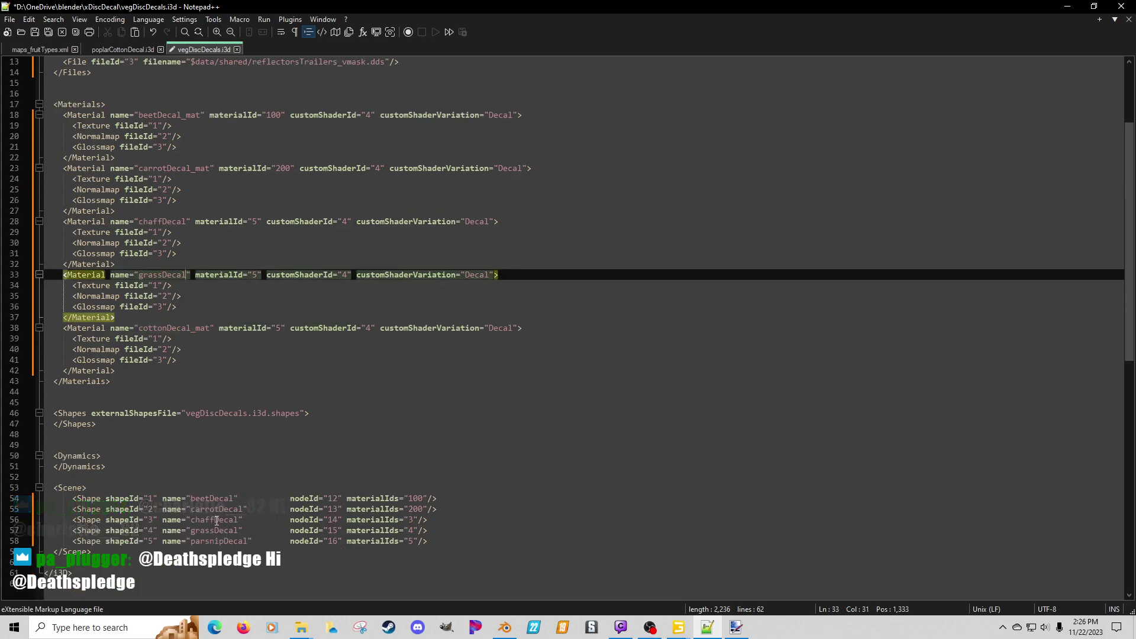
scroll(193, 240, "up", 2)
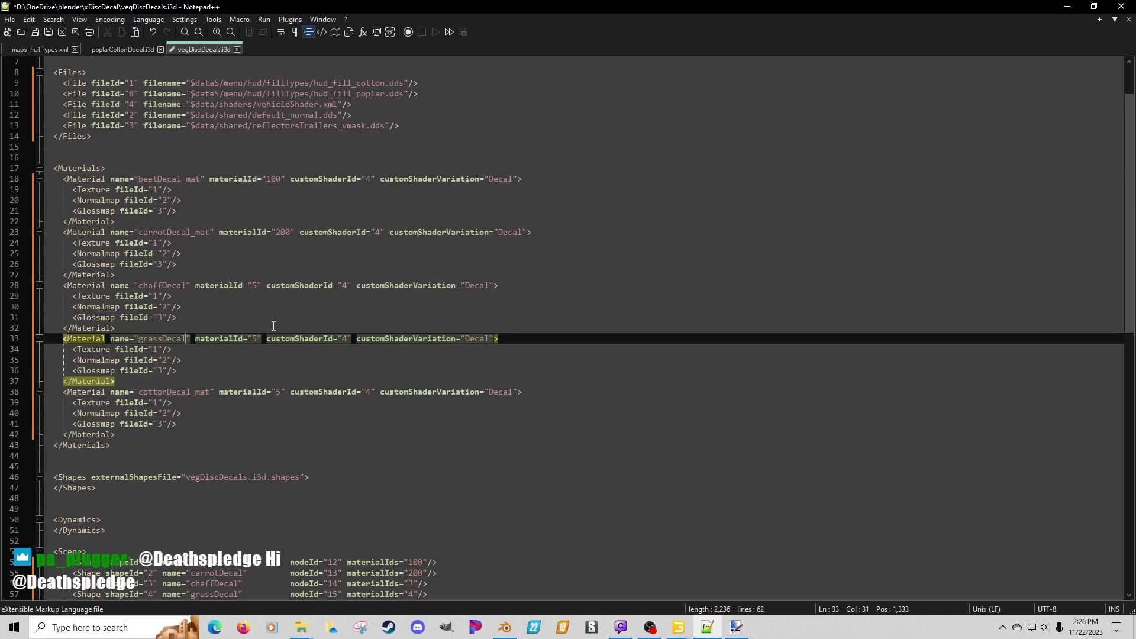
scroll(273, 326, "down", 2)
double_click(220, 540)
key("ctrl+c")
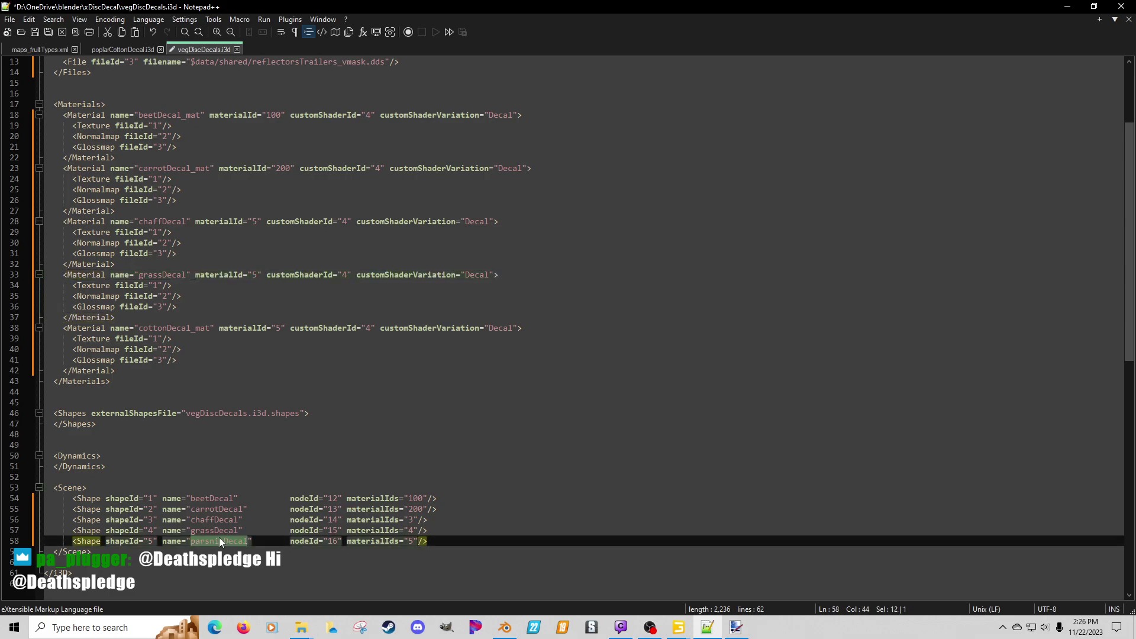
double_click(165, 328)
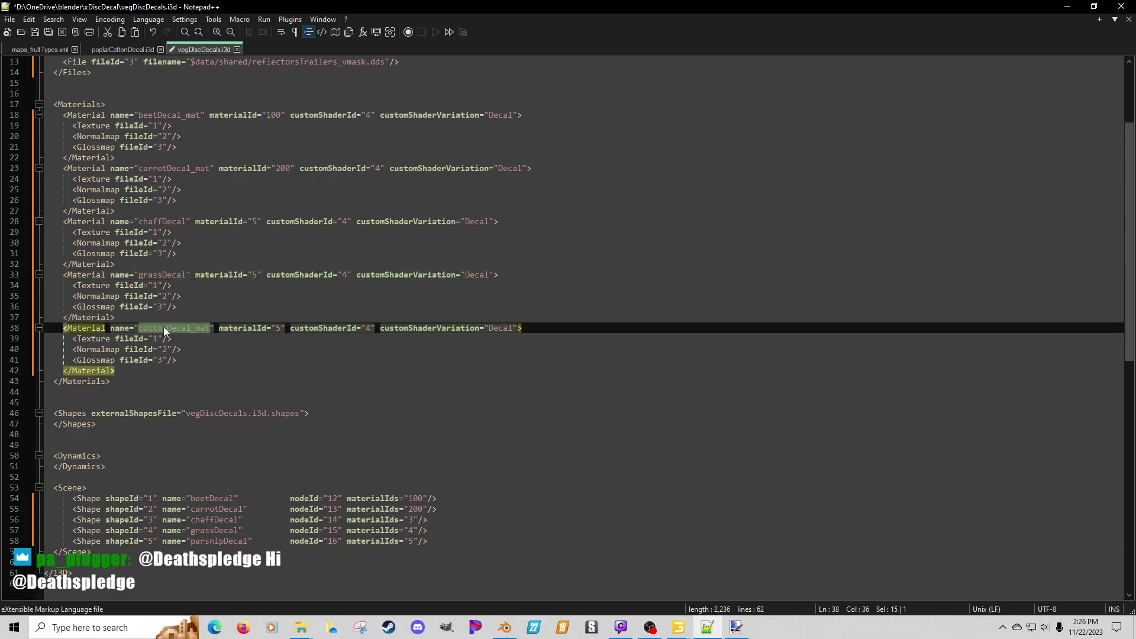
key("ctrl+v")
Step: Append the _mat suffix, copied from beetDecal_mat, to the chaffDecal, grassDecal and parsnipDecal material names
left_click_drag(182, 119, 199, 120)
key("ctrl+c")
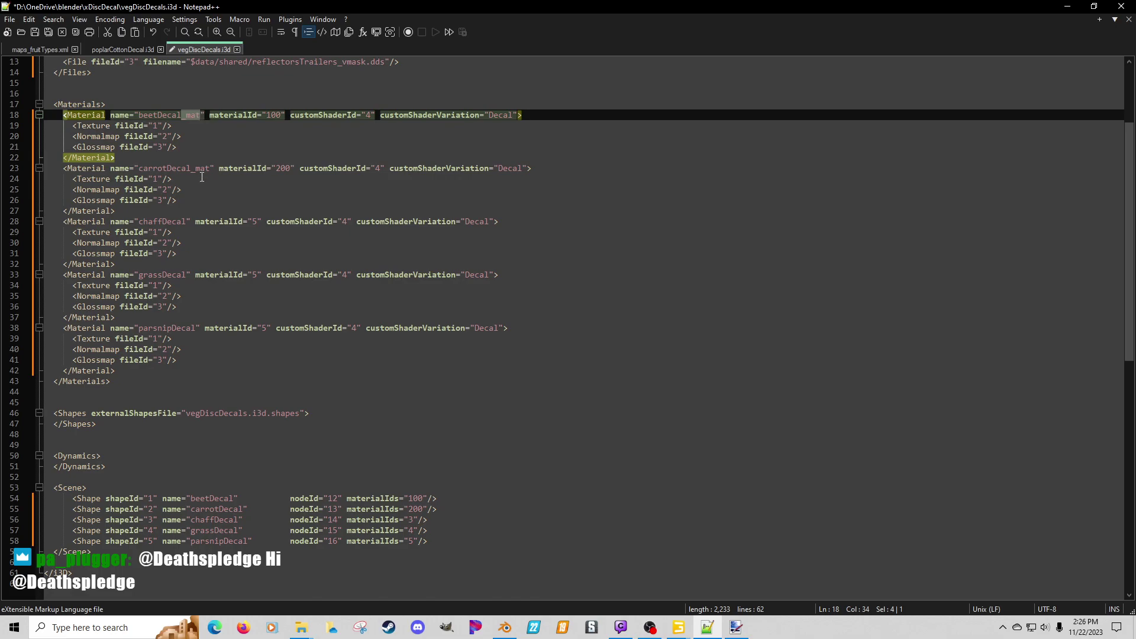
left_click(188, 220)
key("ctrl+v")
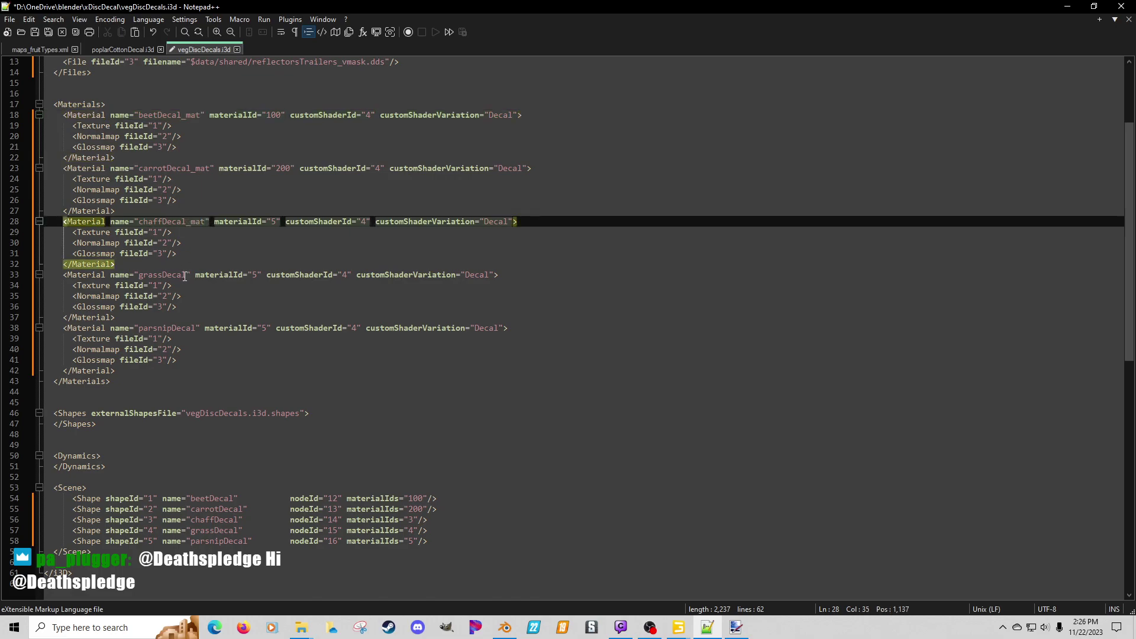
left_click(190, 275)
key("ctrl+v")
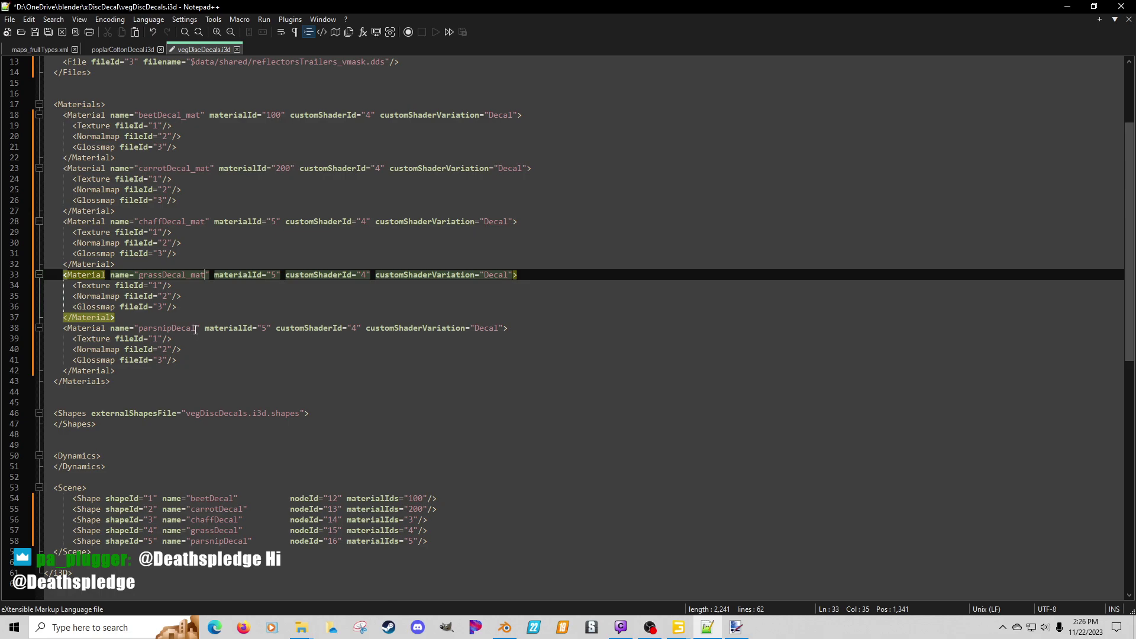
left_click(195, 328)
key("ctrl+v")
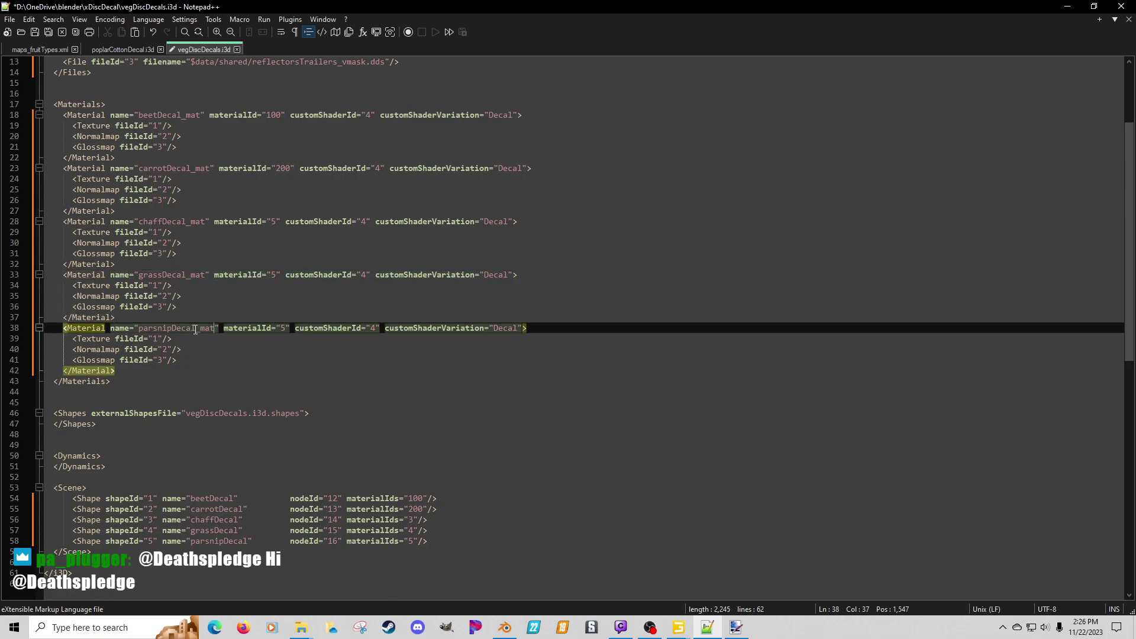
Step: Set the materialId of chaffDecal_mat to 300, grassDecal_mat to 400 and parsnipDecal_mat to 500
double_click(274, 221)
type("300")
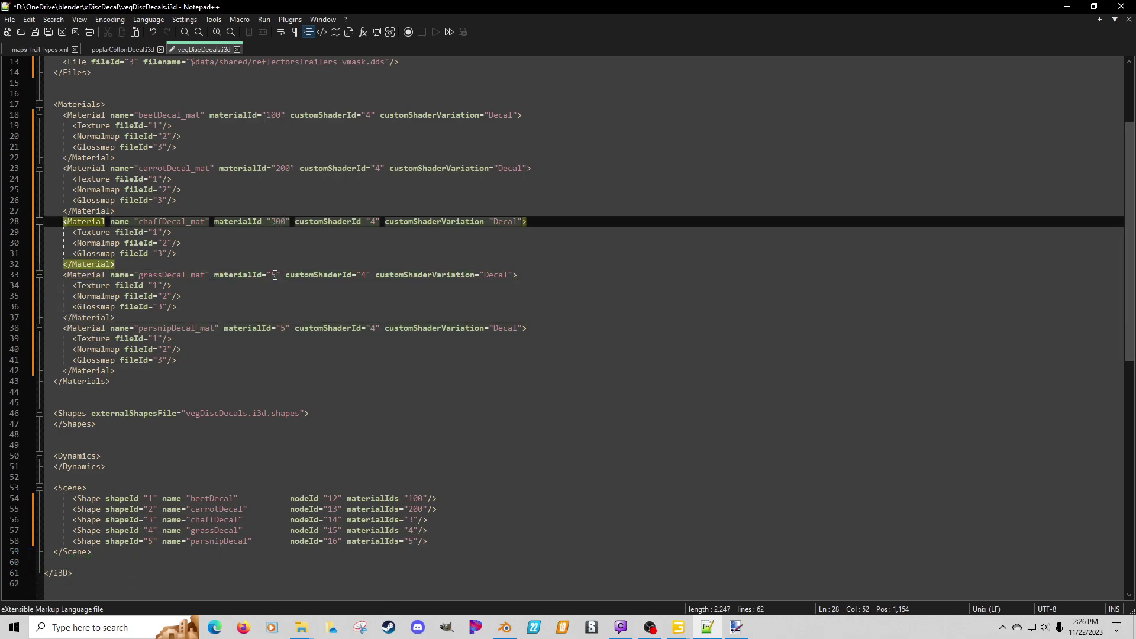
double_click(274, 275)
type("4")
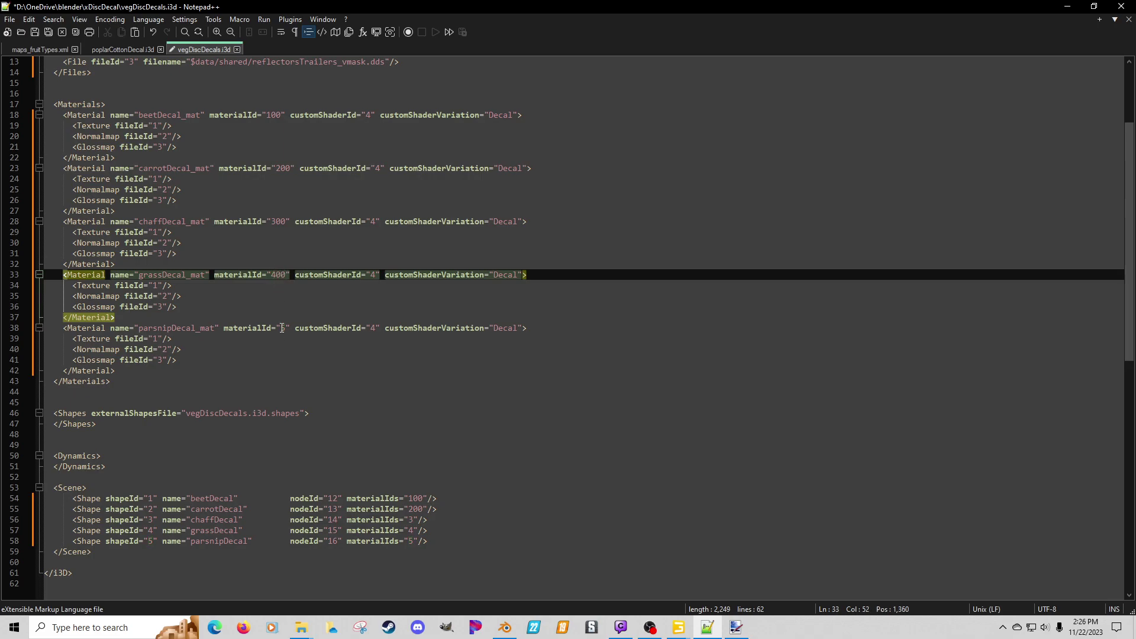
left_click(280, 327)
left_click(282, 326)
type("00")
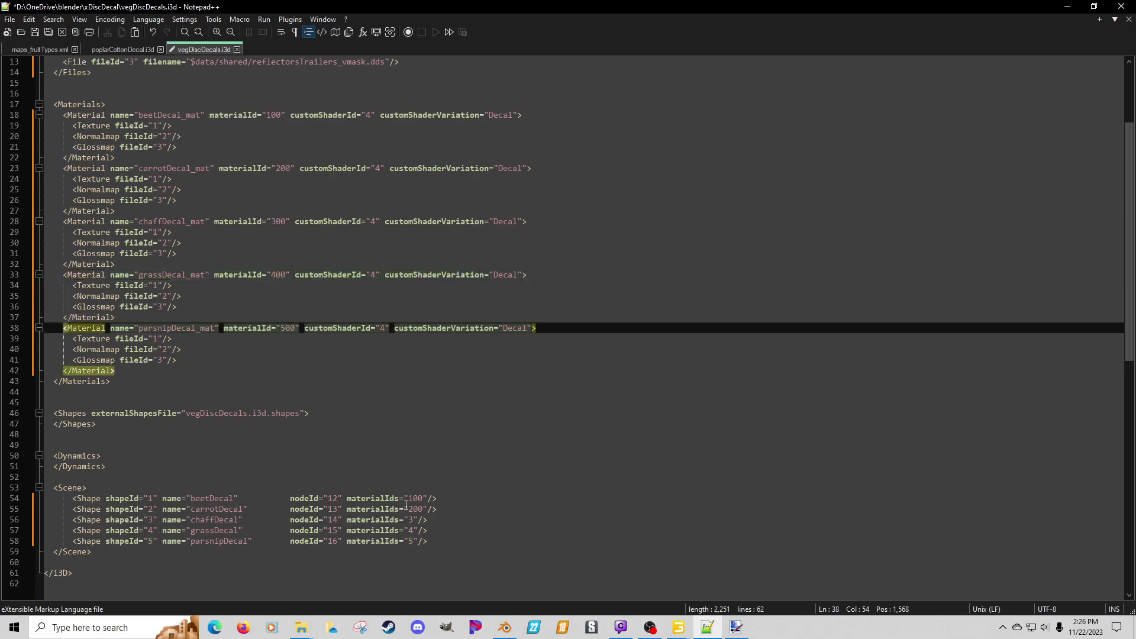
Step: Set the materialIds of the chaffDecal, grassDecal and parsnipDecal shapes in the Scene section to 300, 400 and 500
left_click(414, 520)
type("00")
left_click(412, 528)
type("00")
left_click(413, 541)
type("00")
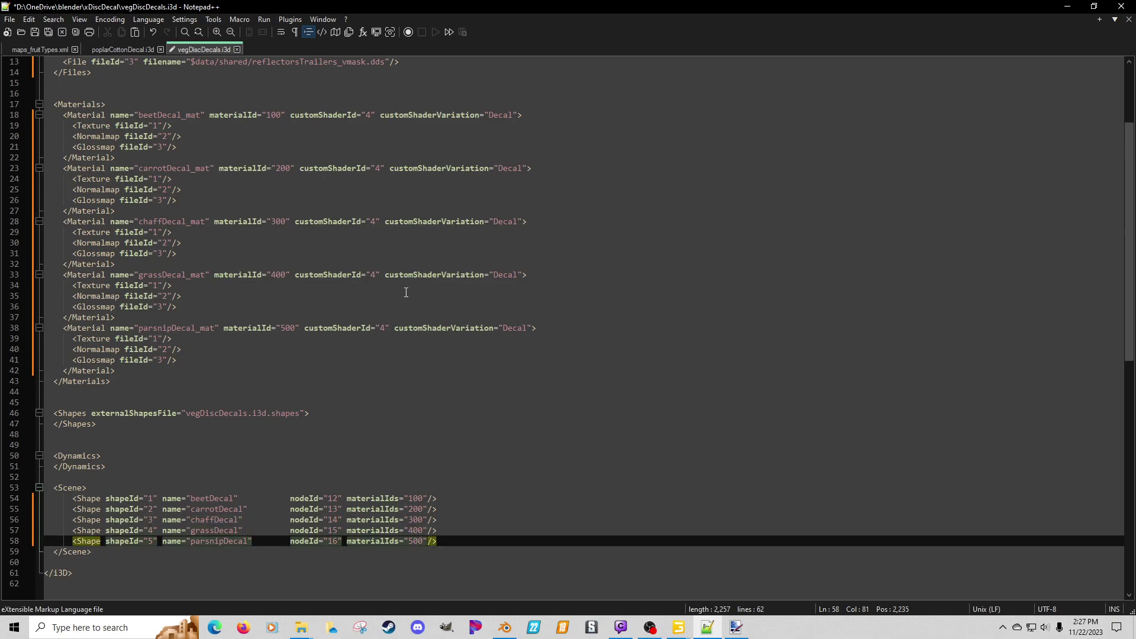
Step: In the Files section, set the fileId of hud_fill_cotton.dds to 100 and of hud_fill_poplar.dds to 200
scroll(290, 157, "up", 4)
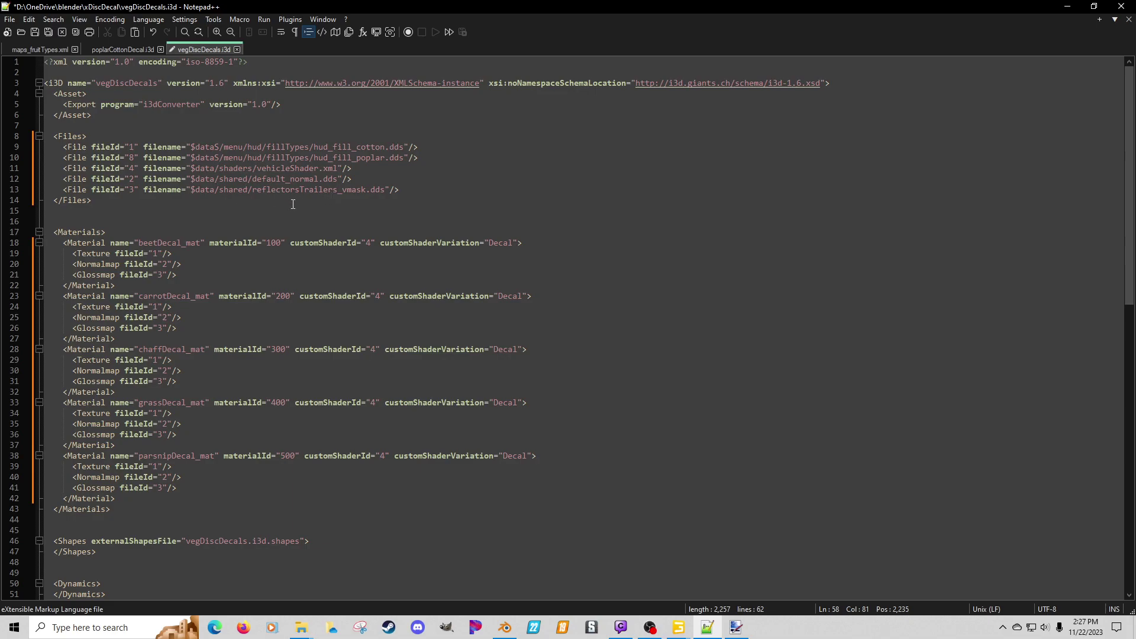
left_click(135, 148)
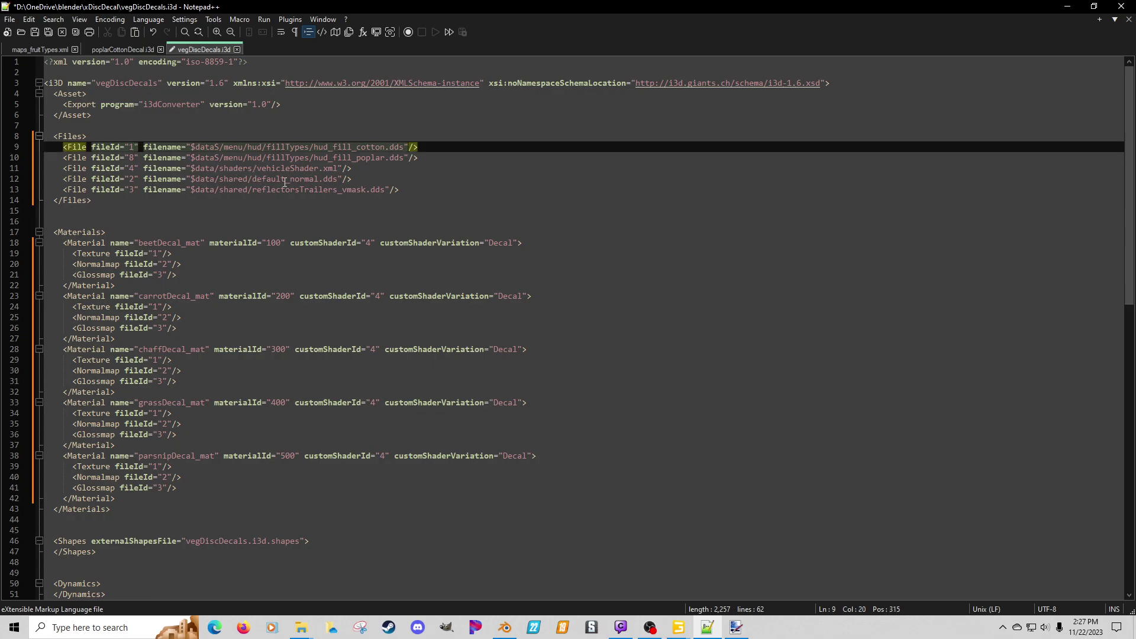
type("00")
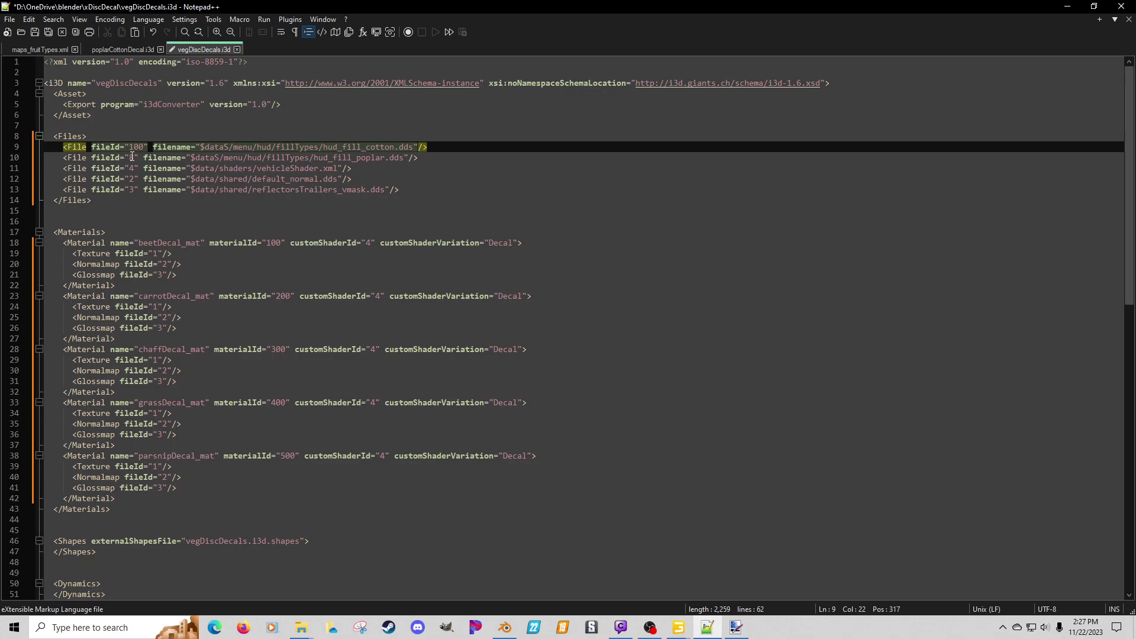
double_click(132, 157)
type("200")
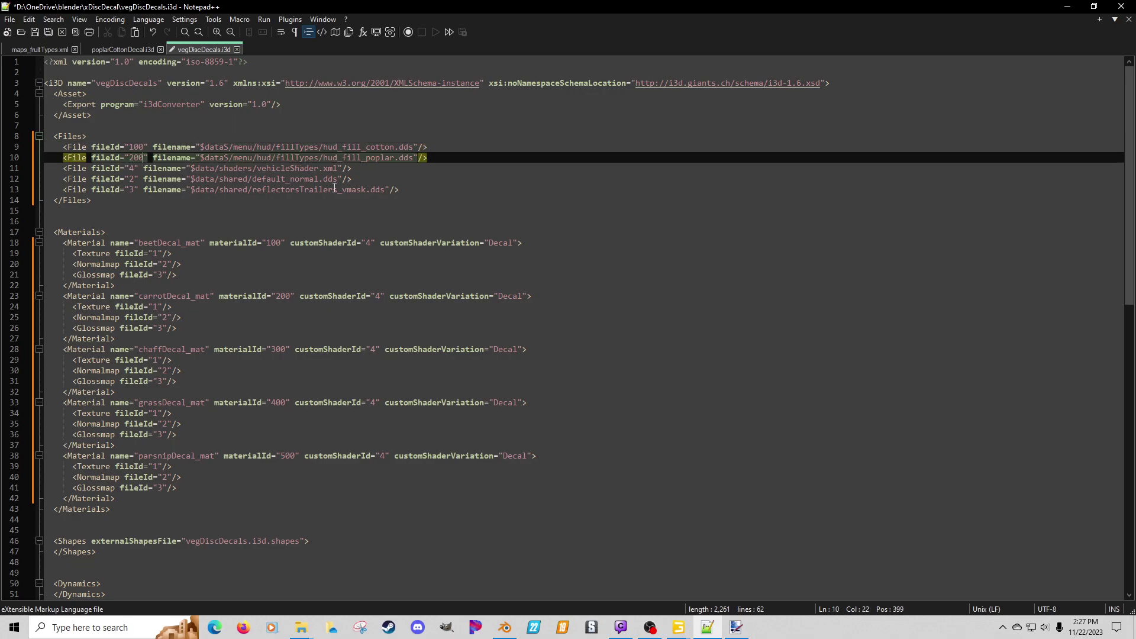
Step: Duplicate the cotton and poplar File lines twice directly below the originals
left_click_drag(428, 159, 30, 148)
key("ctrl+c")
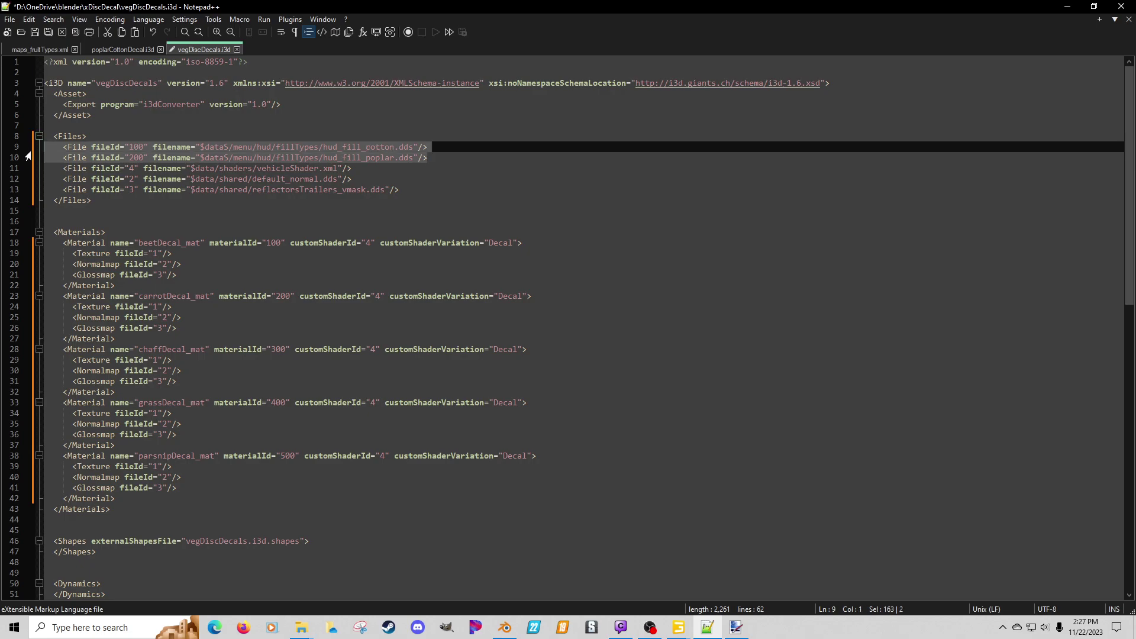
left_click(433, 159)
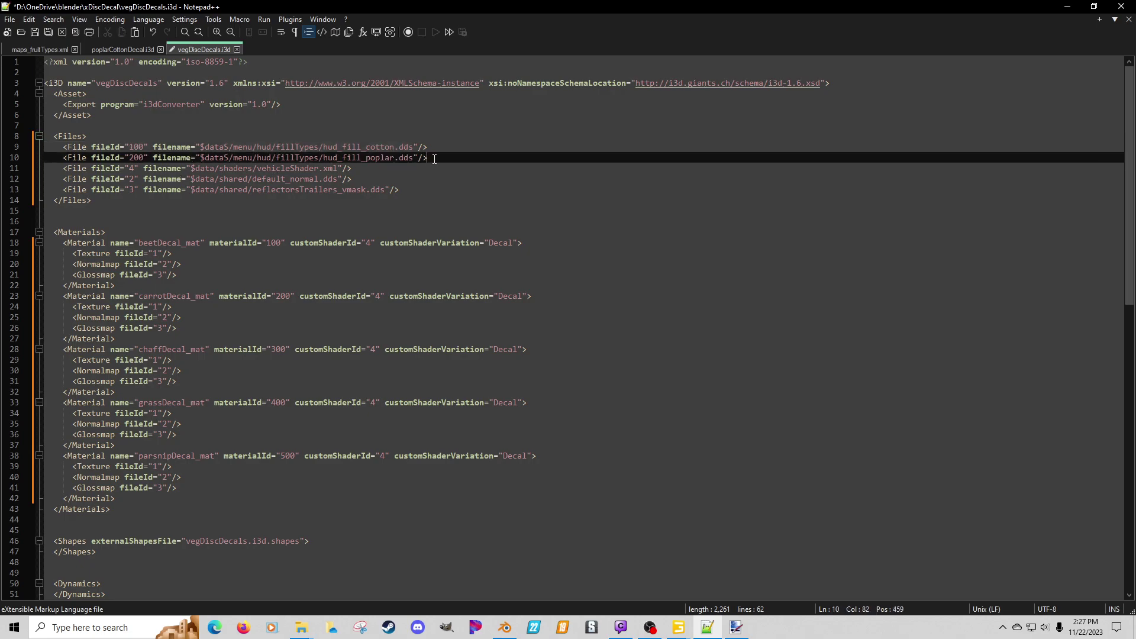
key("Return")
key("ctrl+v")
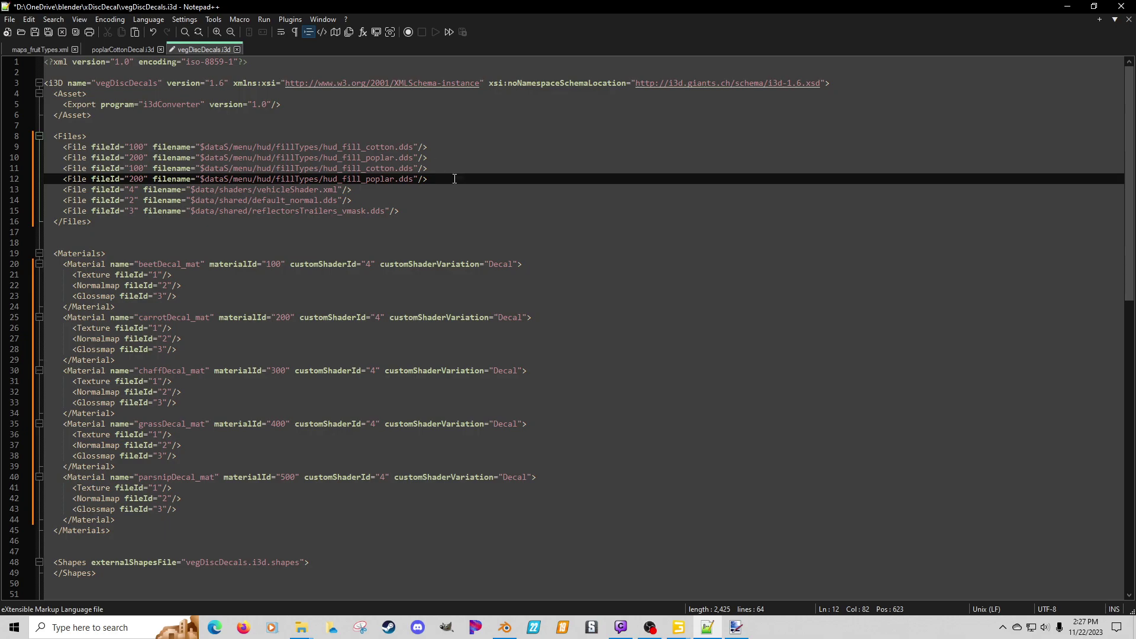
key("Return")
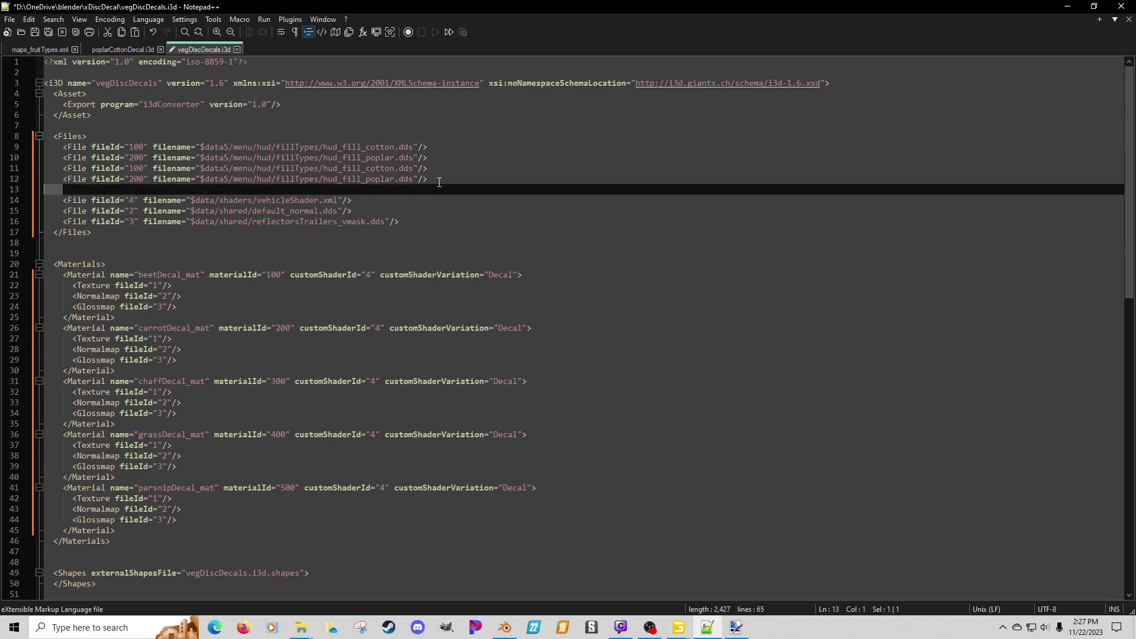
key("ctrl+v")
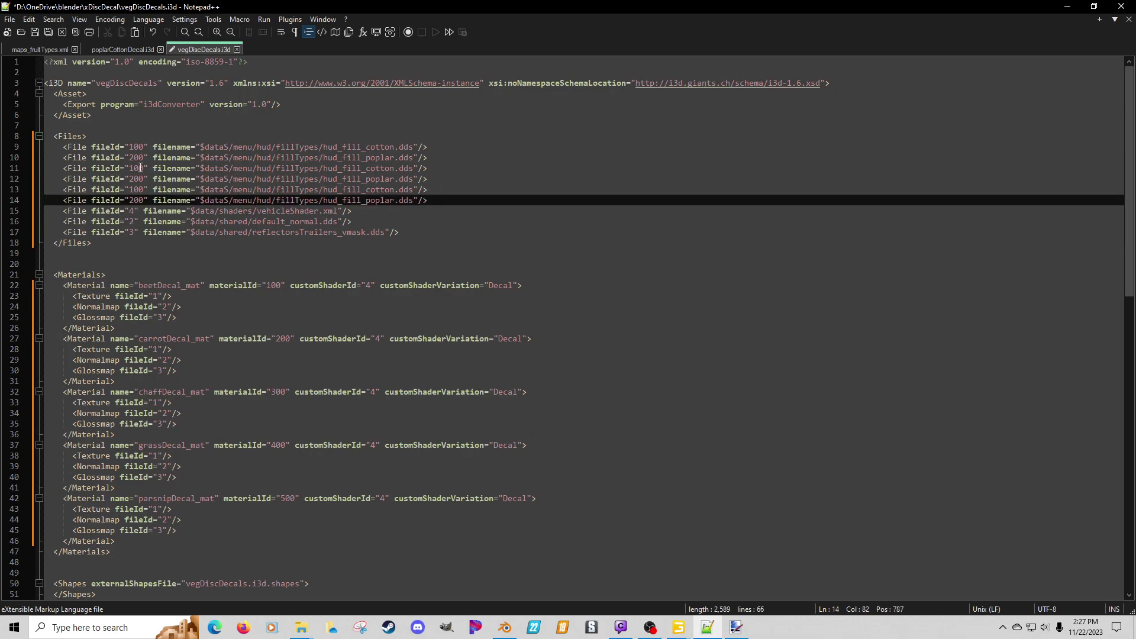
Step: Set the fileIds of the third, fourth and fifth File lines to 300, 400 and 500
double_click(140, 168)
type("300")
double_click(135, 178)
type("400")
double_click(136, 189)
type("500")
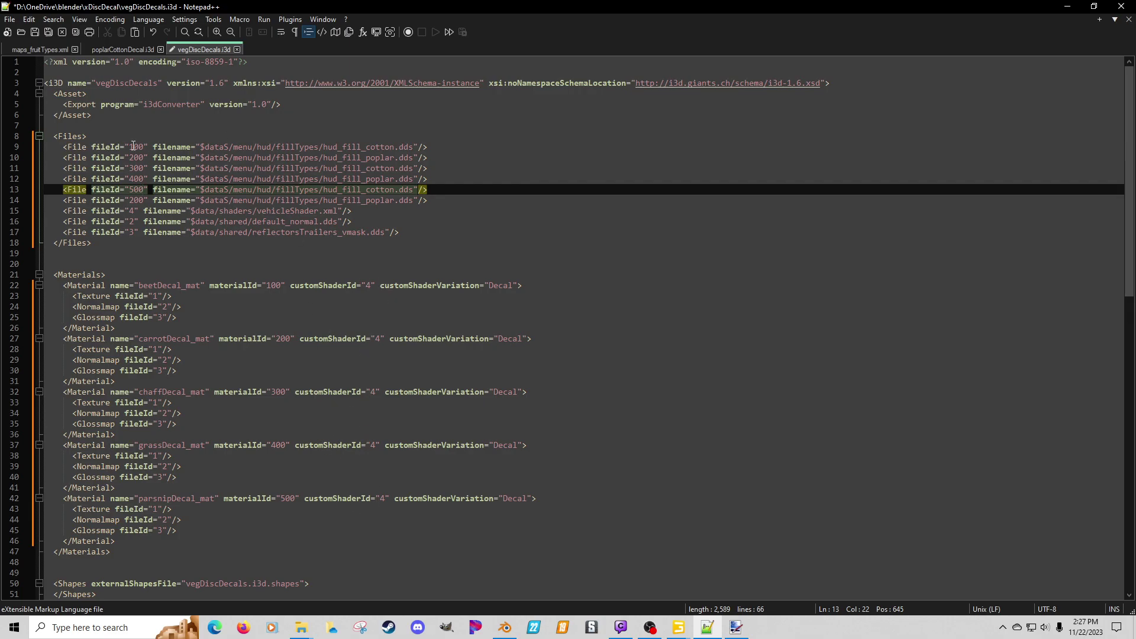
Step: Delete the surplus sixth File line, the duplicate hud_fill_poplar.dds entry above vehicleShader.xml
left_click(141, 201)
key("End")
key("shift+Home")
key("shift+Home")
key("BackSpace")
key("BackSpace")
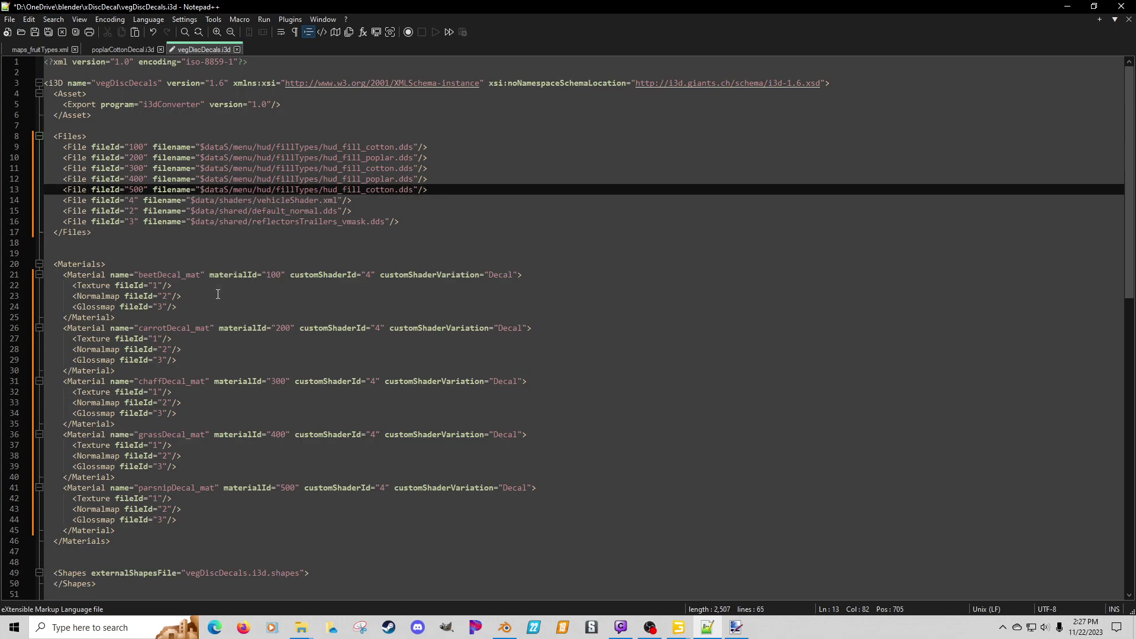
Step: Set the Texture fileId of the beet, carrot, chaff, grass and parsnip materials to 100, 200, 300, 400 and 500 respectively
left_click(158, 286)
type("00")
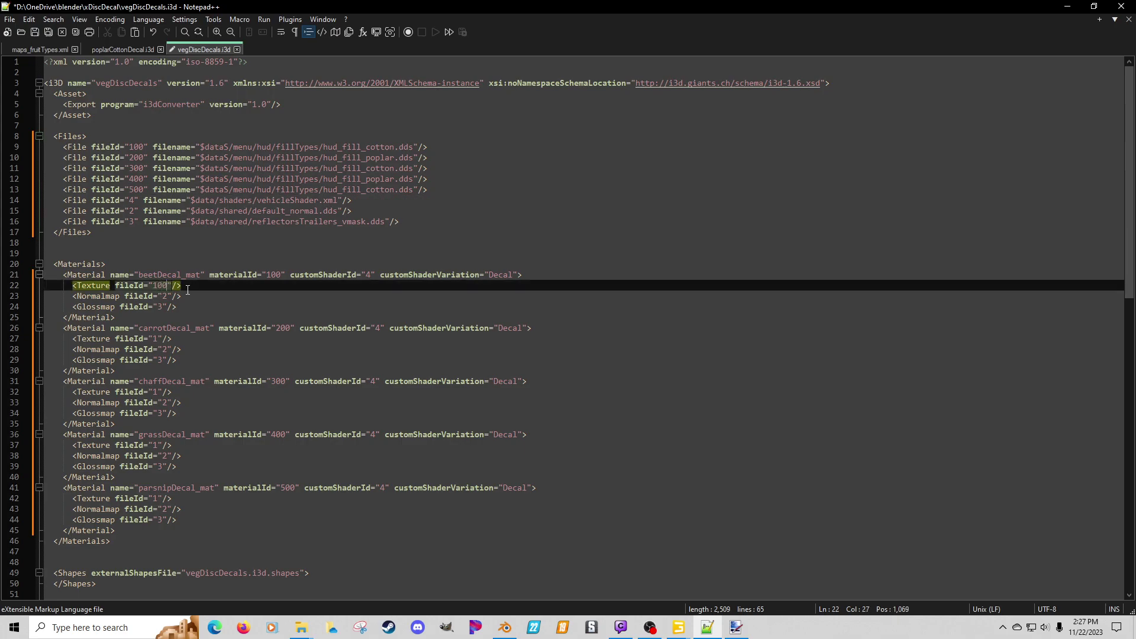
double_click(160, 339)
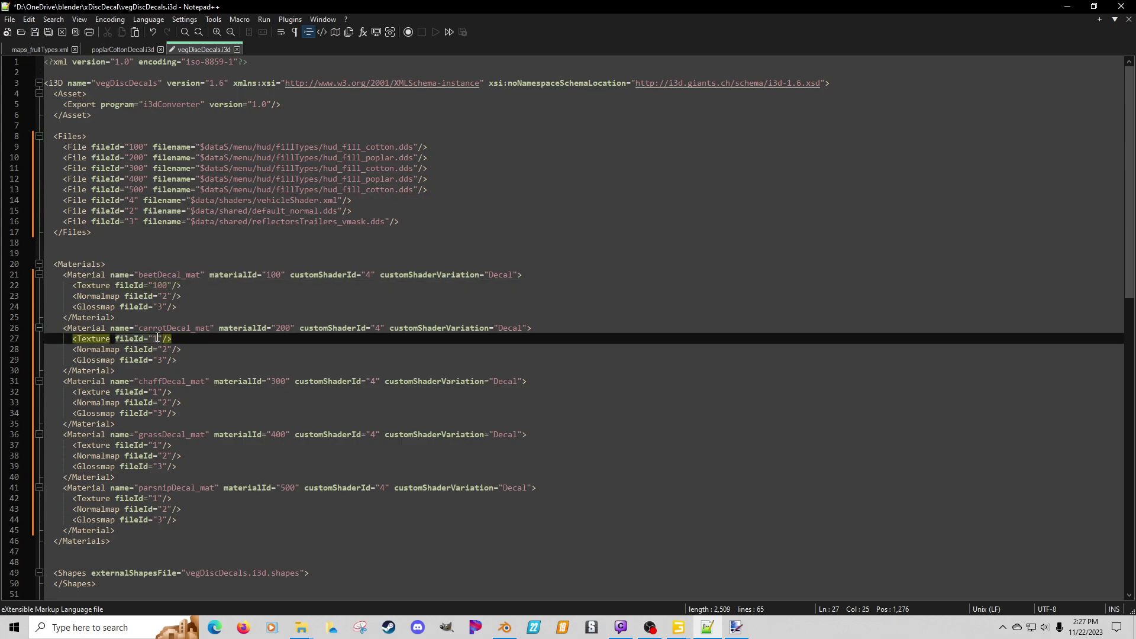
type("200")
double_click(156, 391)
type("300")
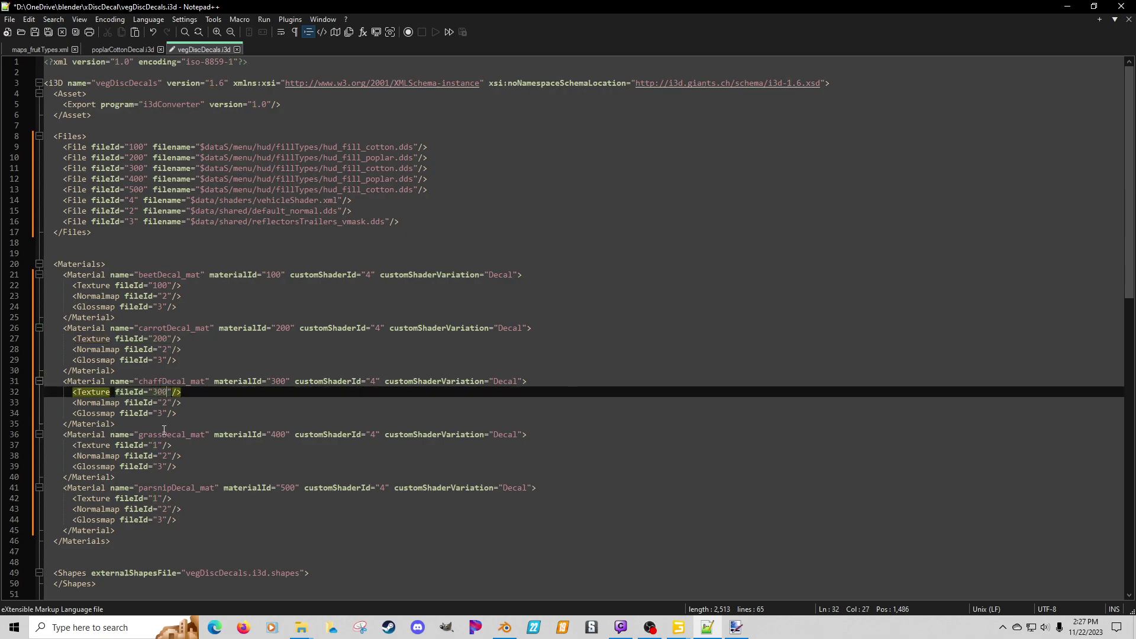
double_click(157, 445)
type("400")
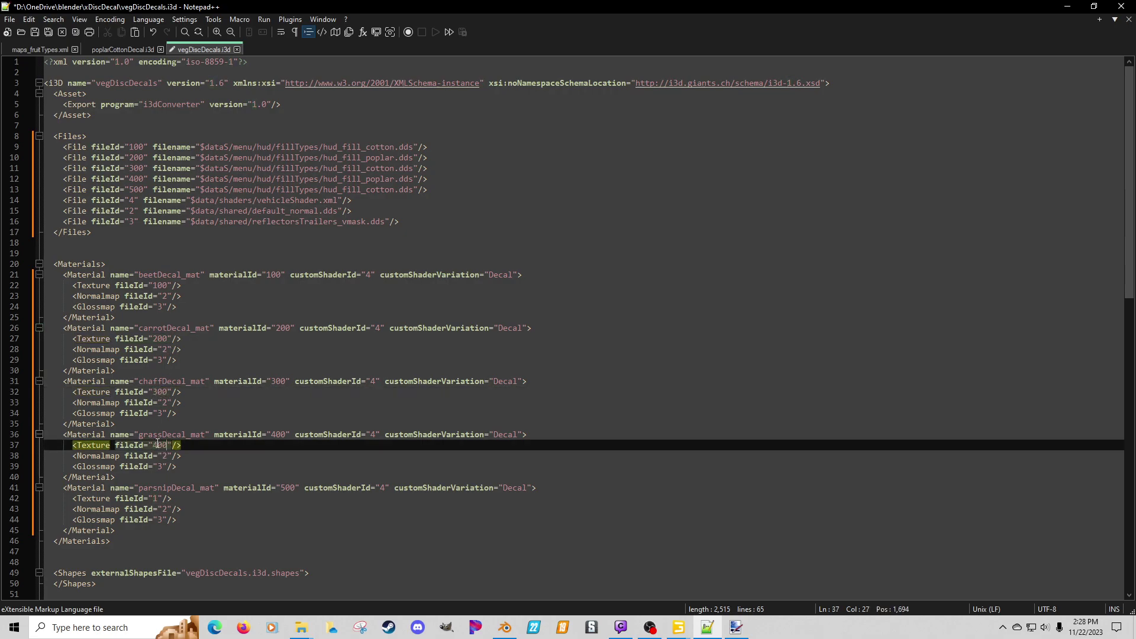
double_click(156, 499)
type("500")
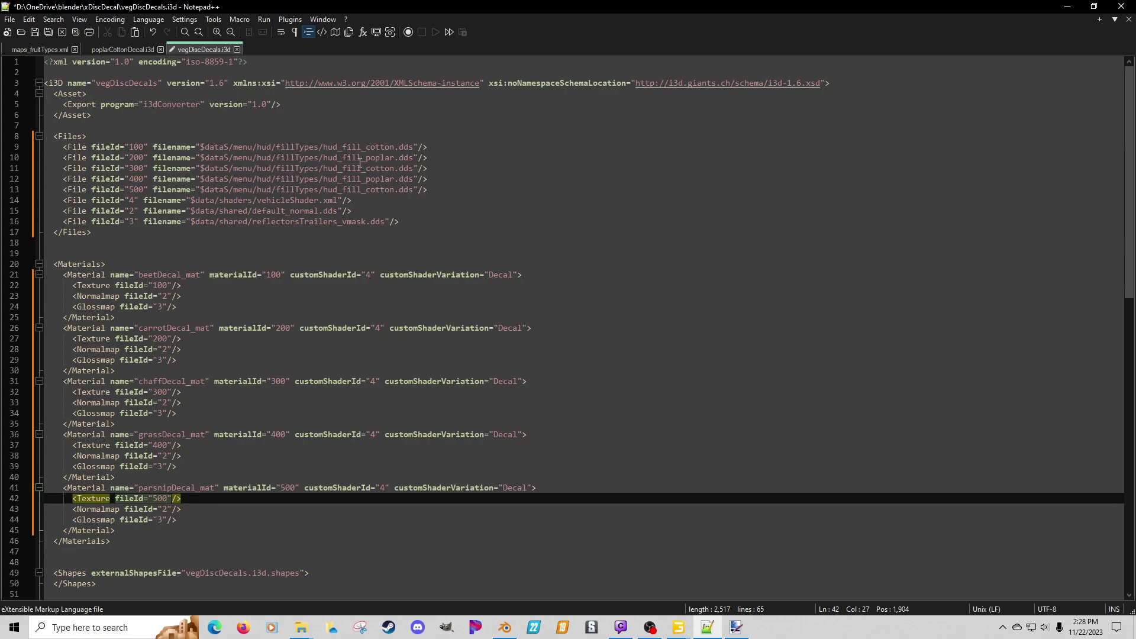
Step: Open maps_fillTypes.xml from the Farming Simulator 22 data/maps folder
left_click(190, 275)
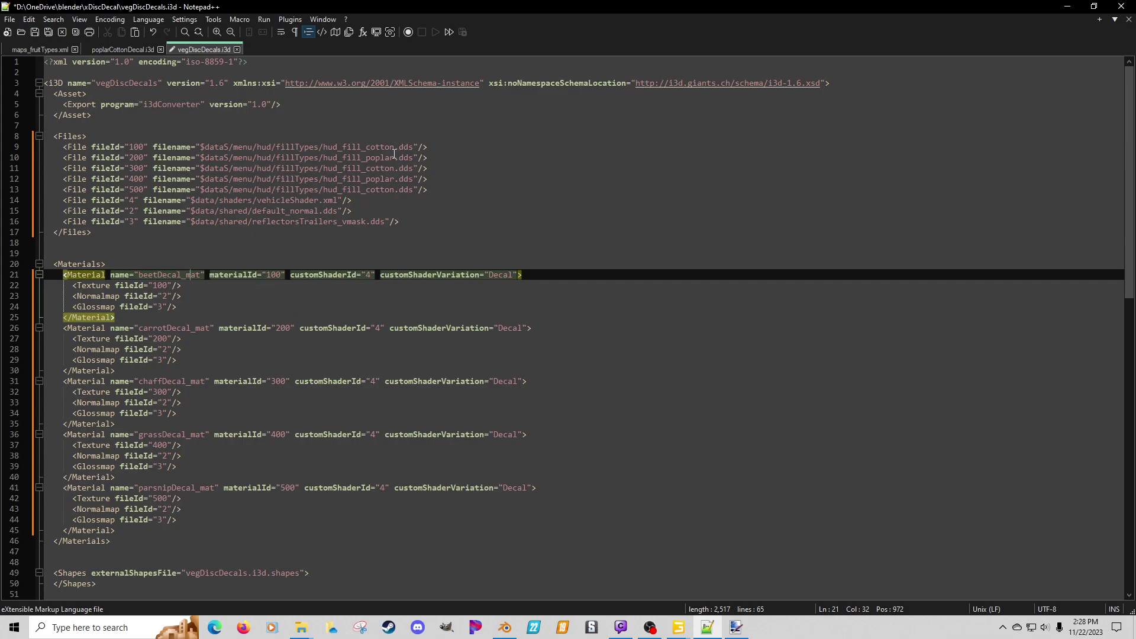
left_click(396, 152)
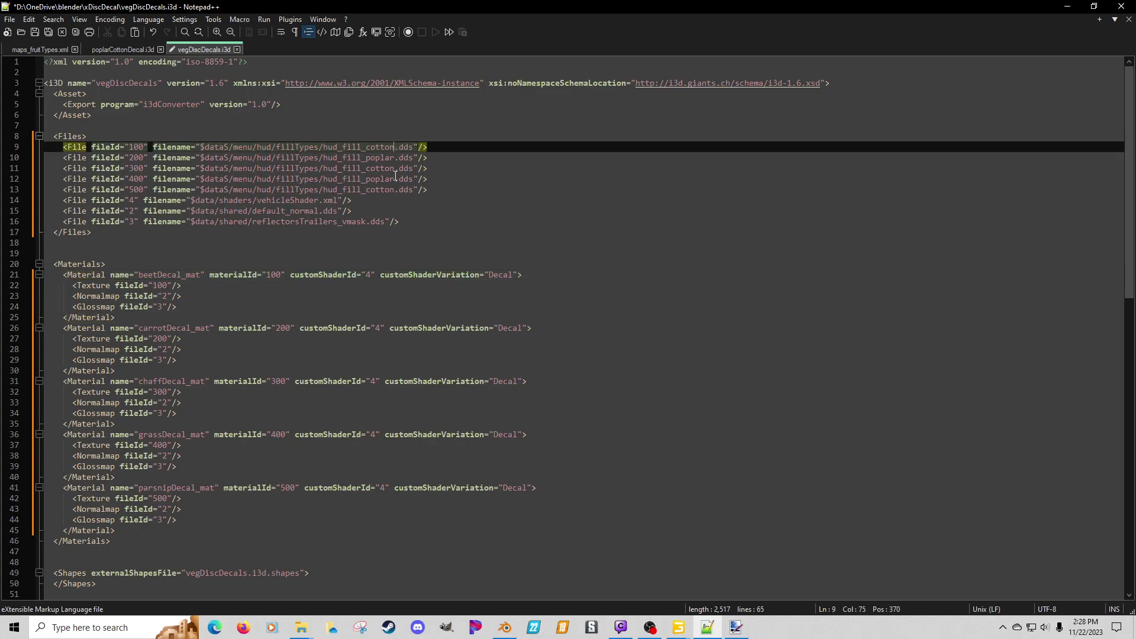
left_click(302, 628)
left_click(443, 577)
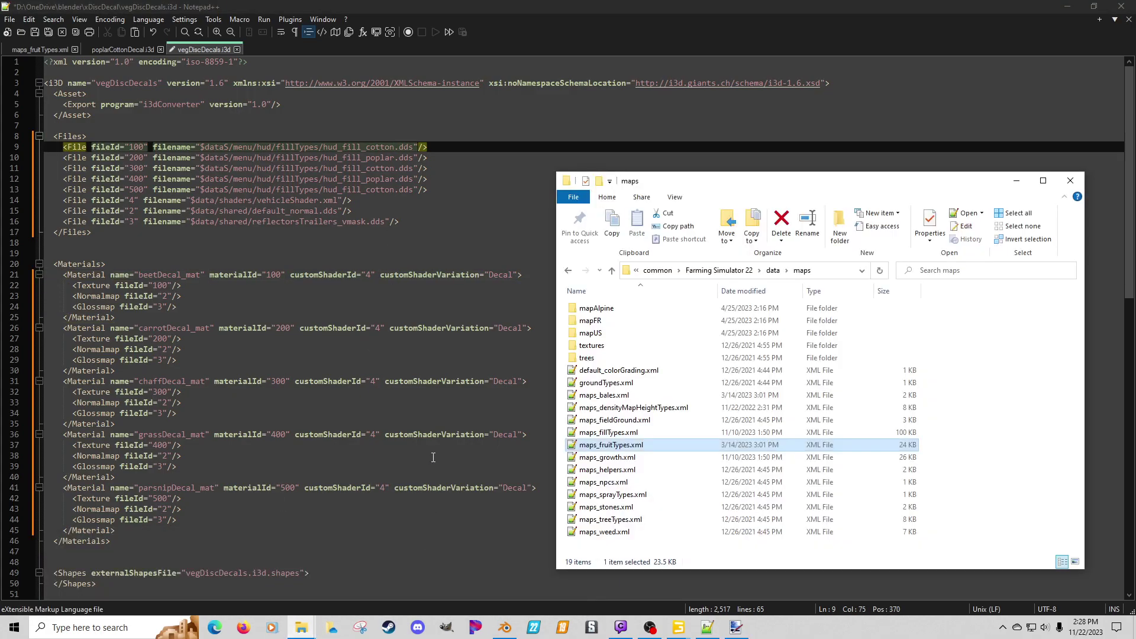
double_click(609, 432)
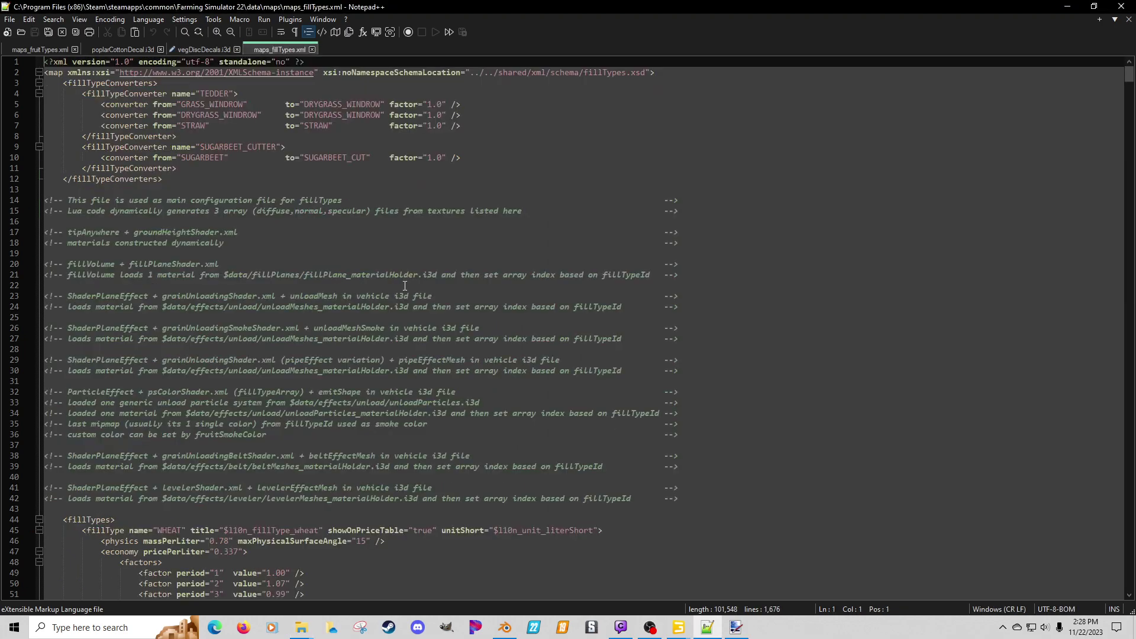
Step: Search maps_fillTypes.xml for "chaff" and copy the CHAFF fill type's hud image path, hud_fill_chaff.png, through the end of its line
key("ctrl+f")
type("chaff")
key("Return")
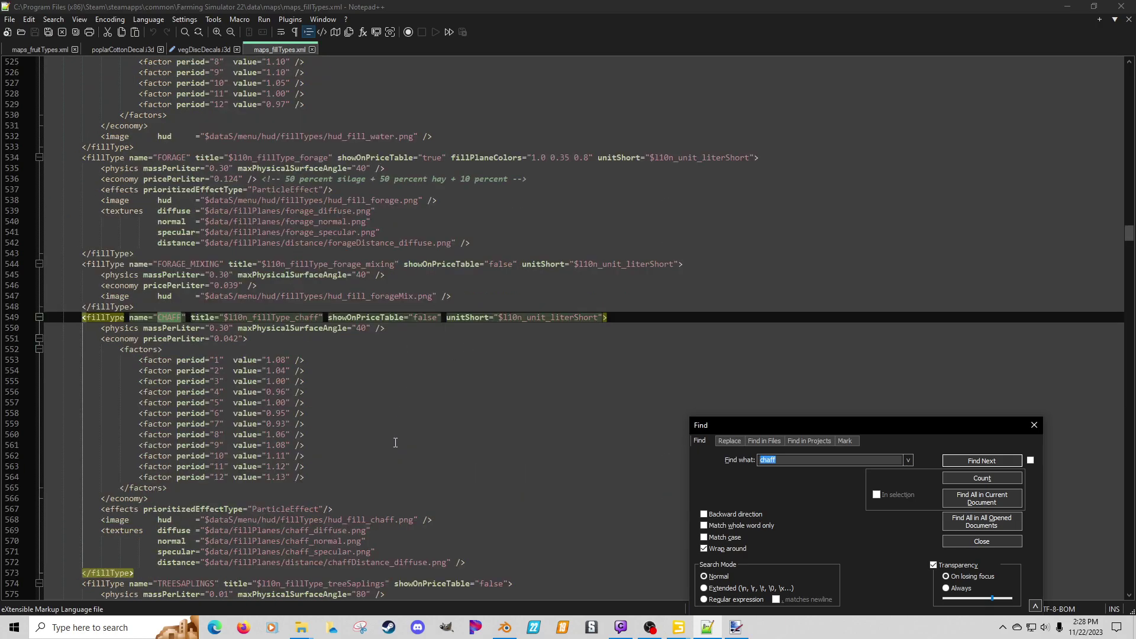
left_click(202, 520)
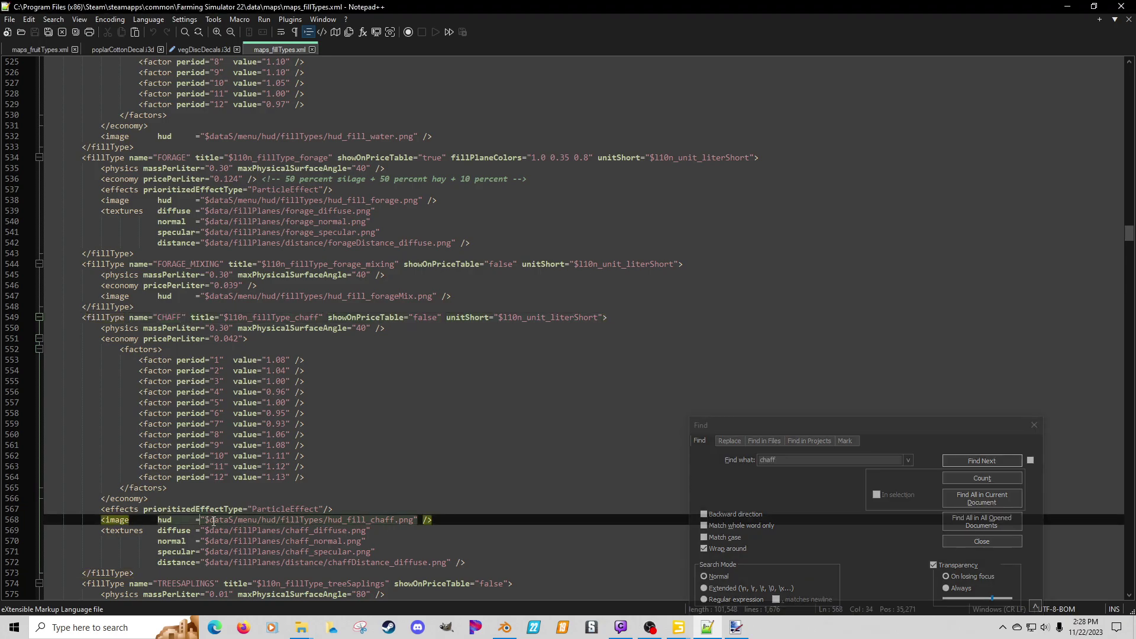
key("shift+End")
key("ctrl+c")
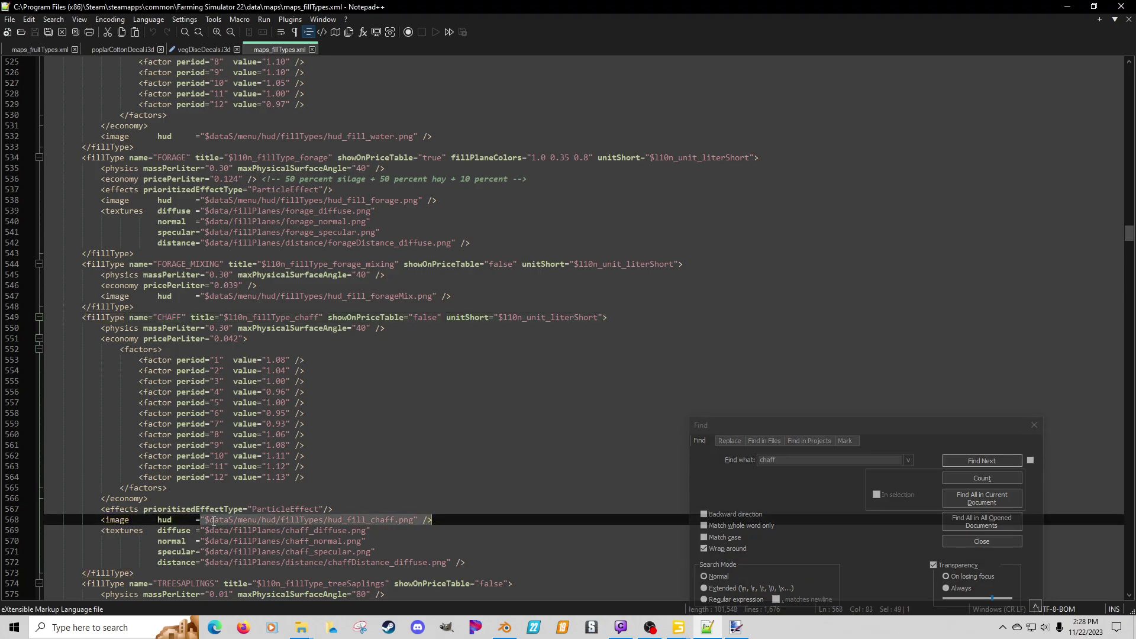
Step: In vegDiscDecals.i3d, replace the fileId 300 entry's filename path through the line end with the copied hud_fill_chaff.png path
left_click(189, 50)
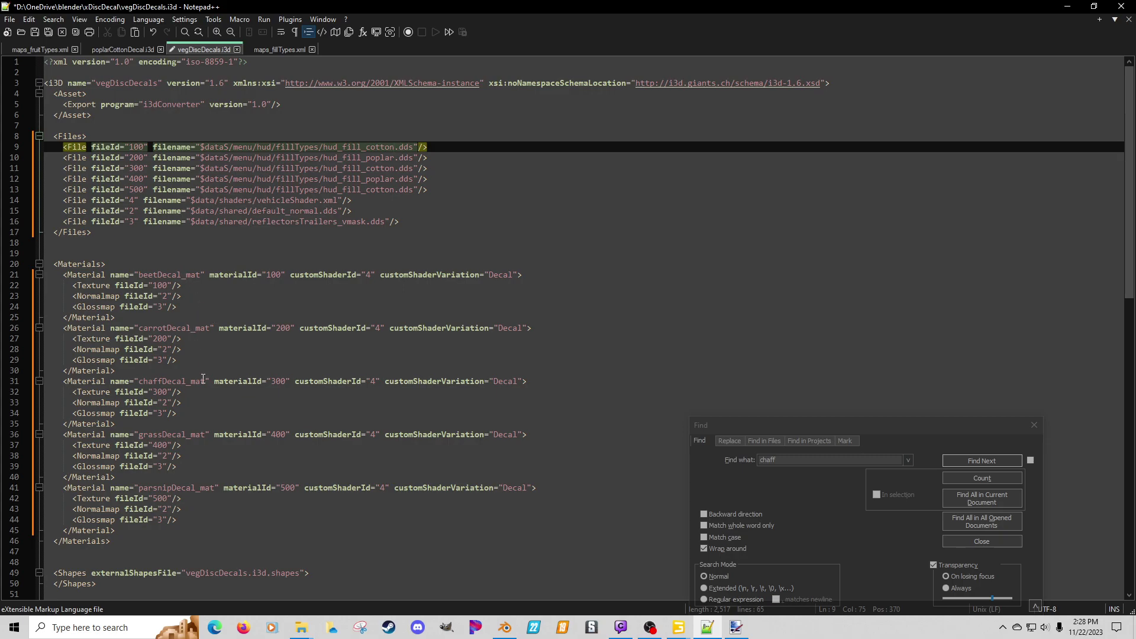
left_click(199, 168)
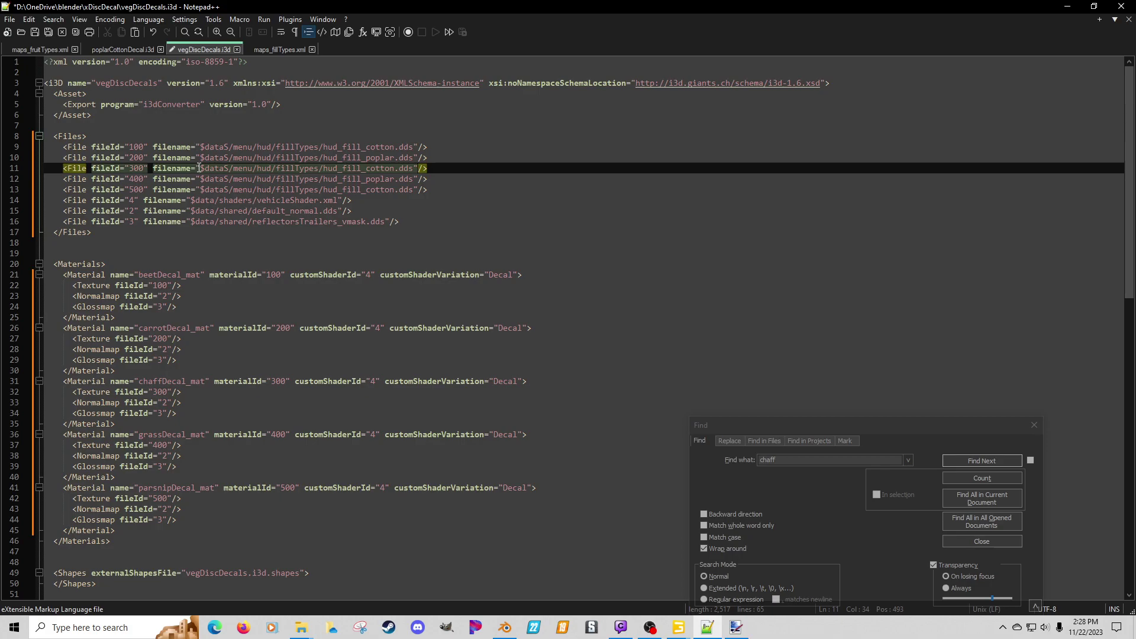
key("shift+End")
key("ctrl+v")
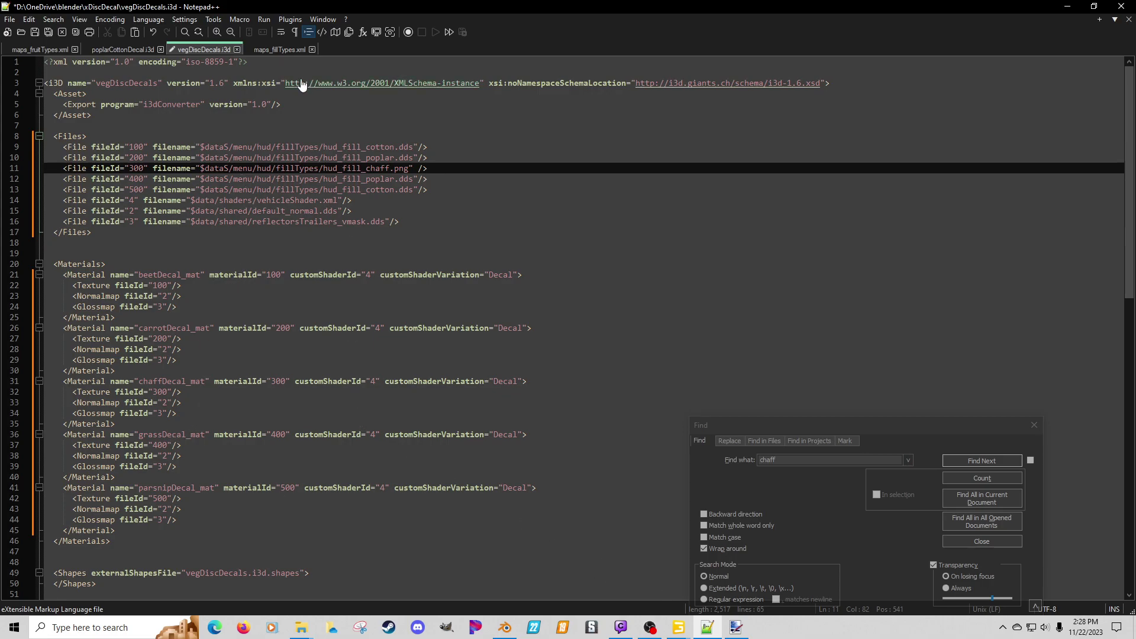
Step: Search maps_fillTypes.xml for "grass" and copy the GRASS fill type's hud image path, hud_fill_grass.png, through the end of its line
left_click(279, 49)
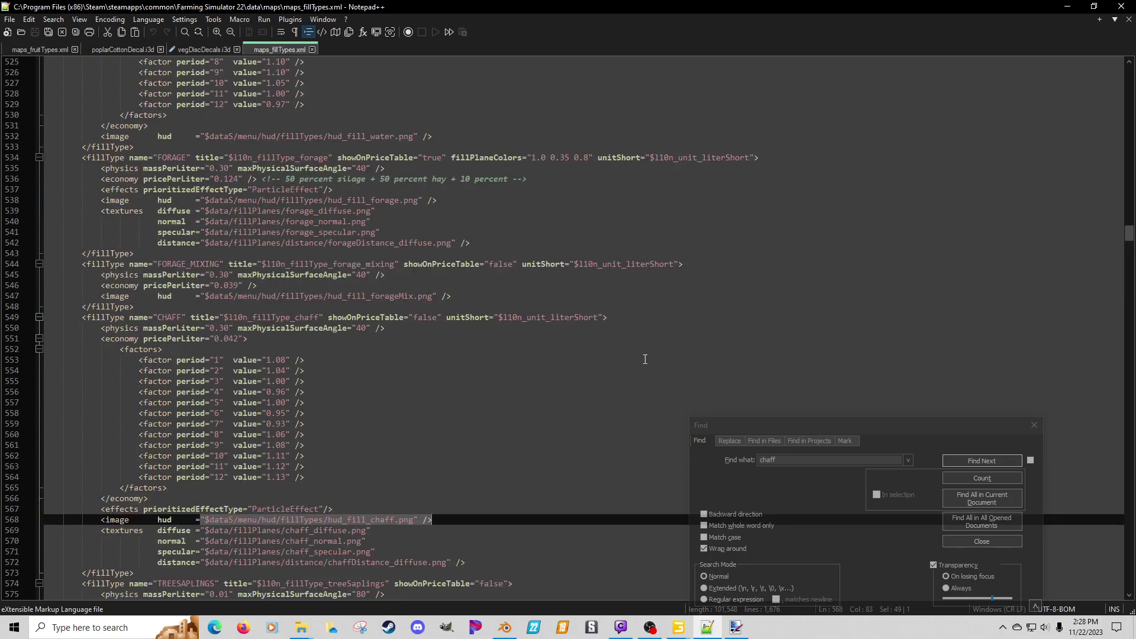
key("ctrl+f")
type("gras")
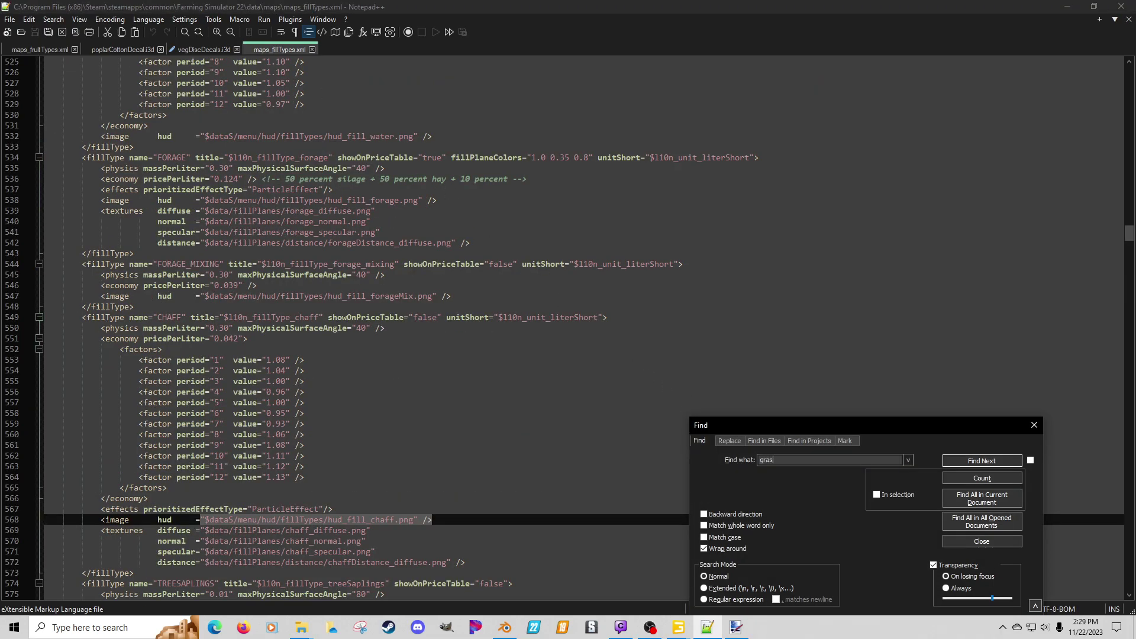
type("s")
key("Return")
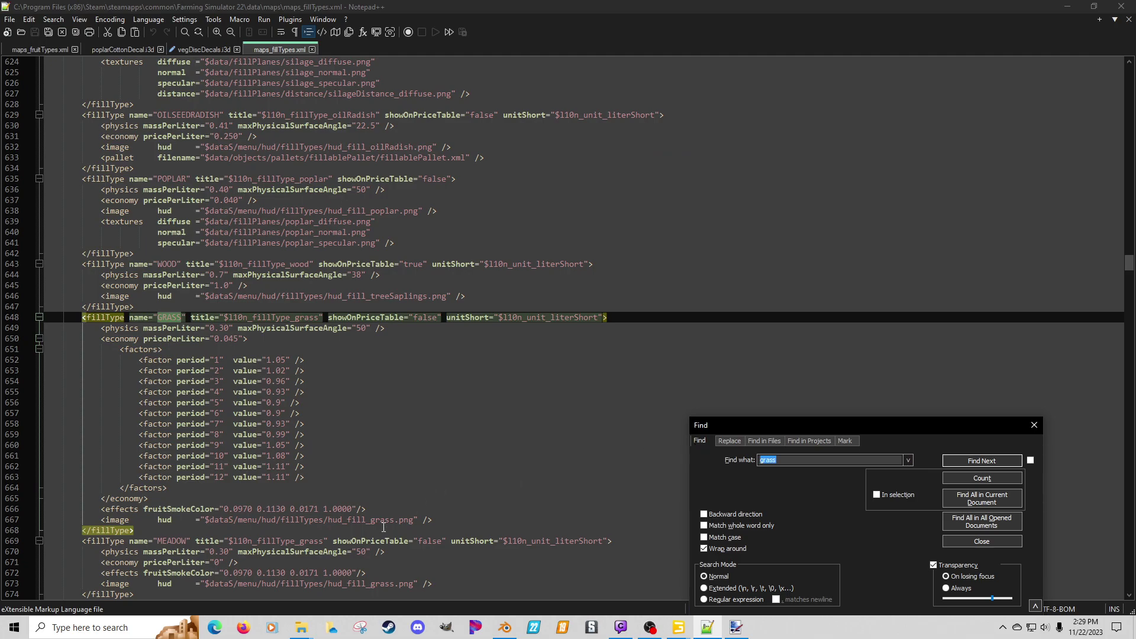
left_click(204, 519)
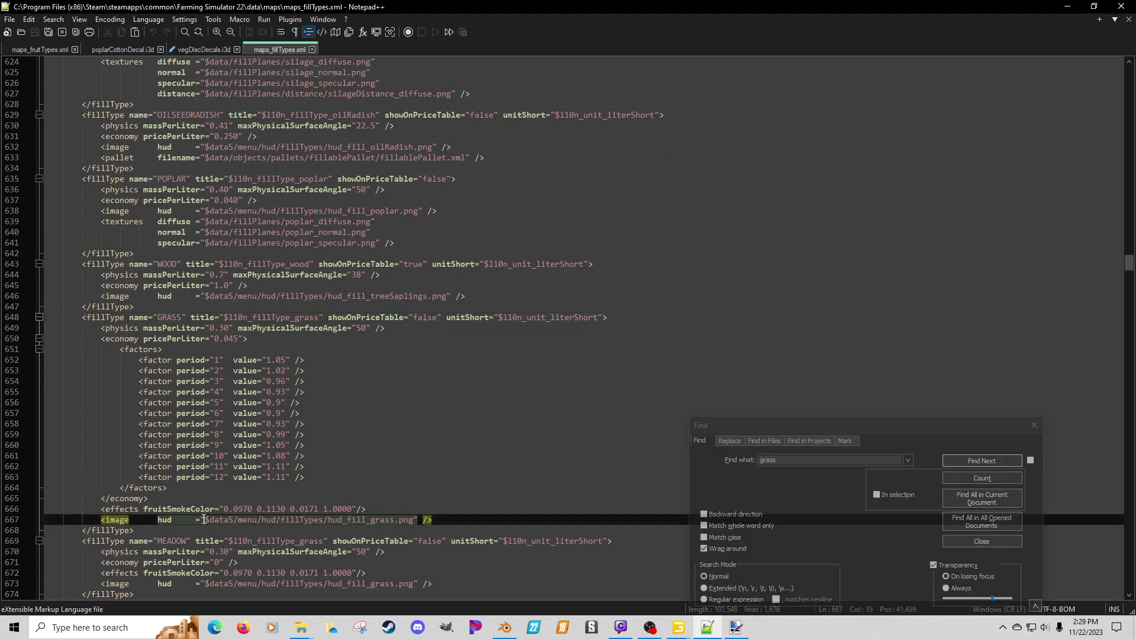
key("shift+End")
key("ctrl+c")
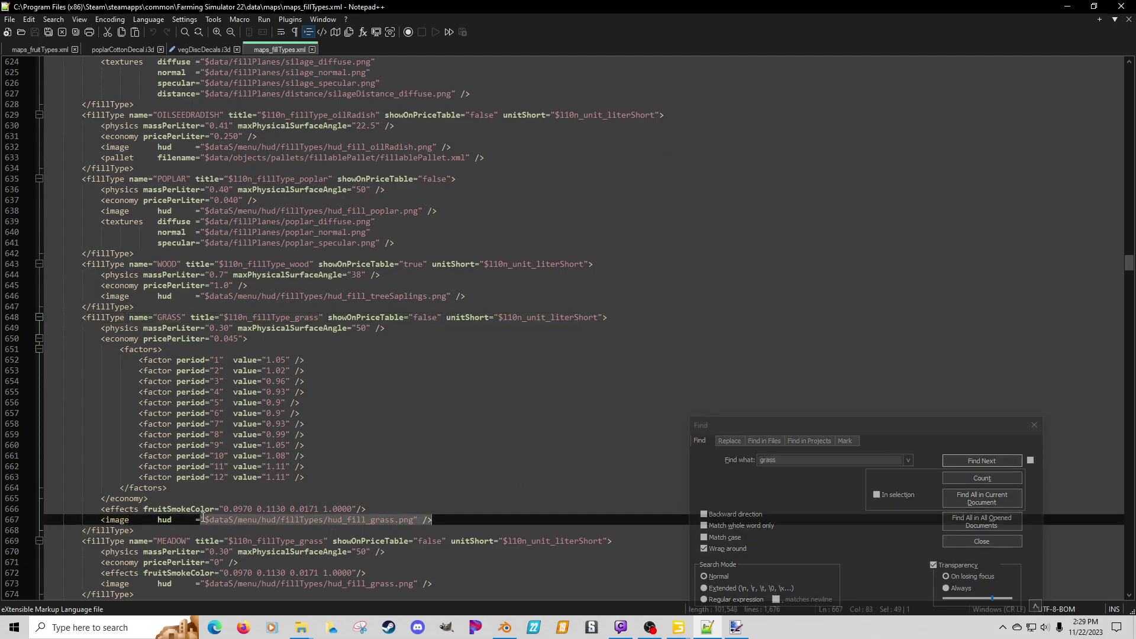
Step: In vegDiscDecals.i3d, replace the fileId 400 entry's filename path through the line end with the copied hud_fill_grass.png path
left_click(204, 50)
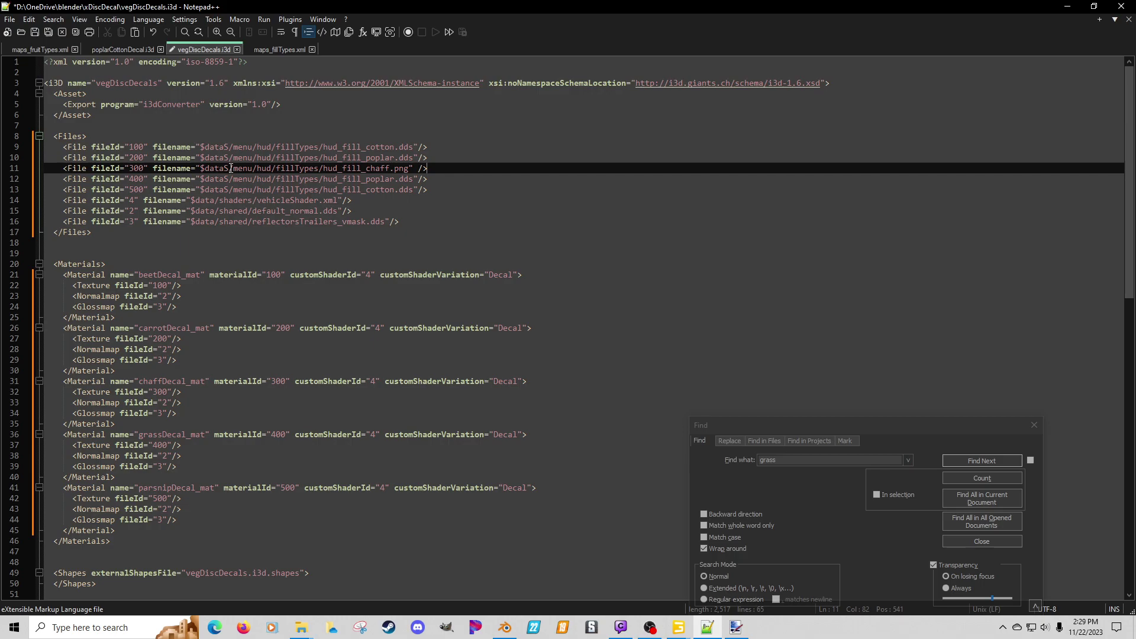
left_click(197, 183)
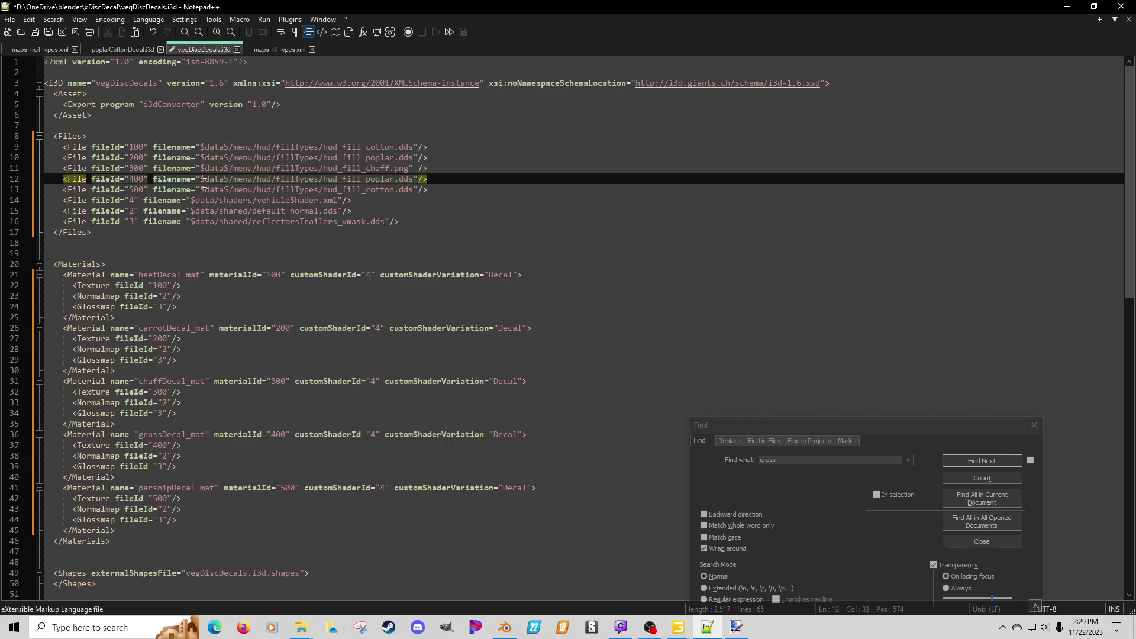
key("shift+End")
key("ctrl+v")
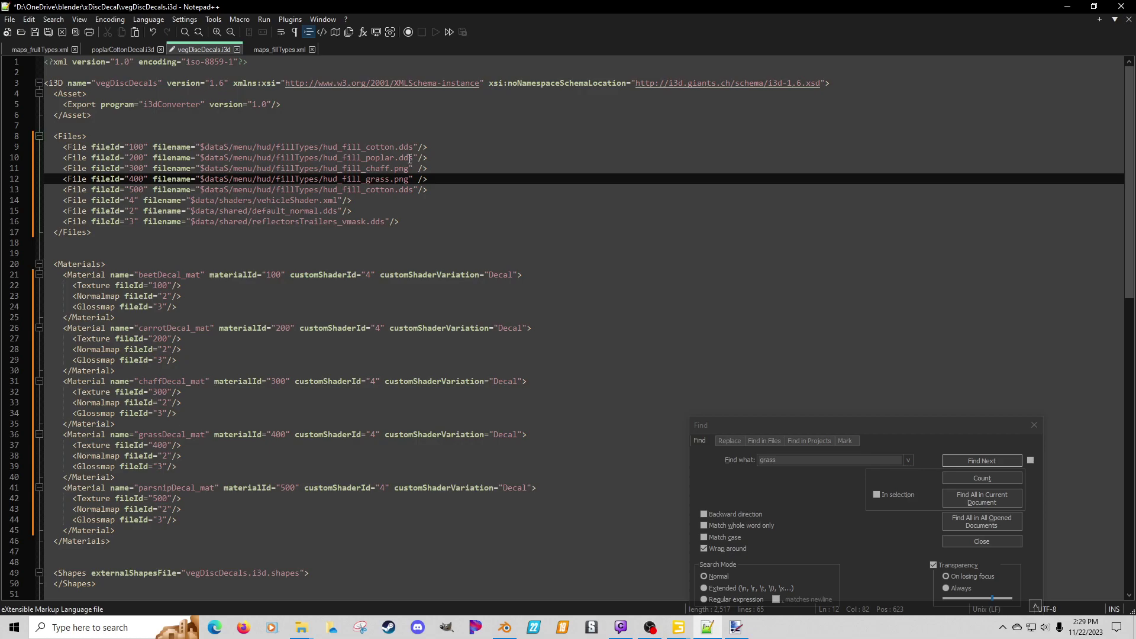
Step: Close vegDiscDecals.i3d in the text editor and discard its unsaved changes
left_click(380, 148)
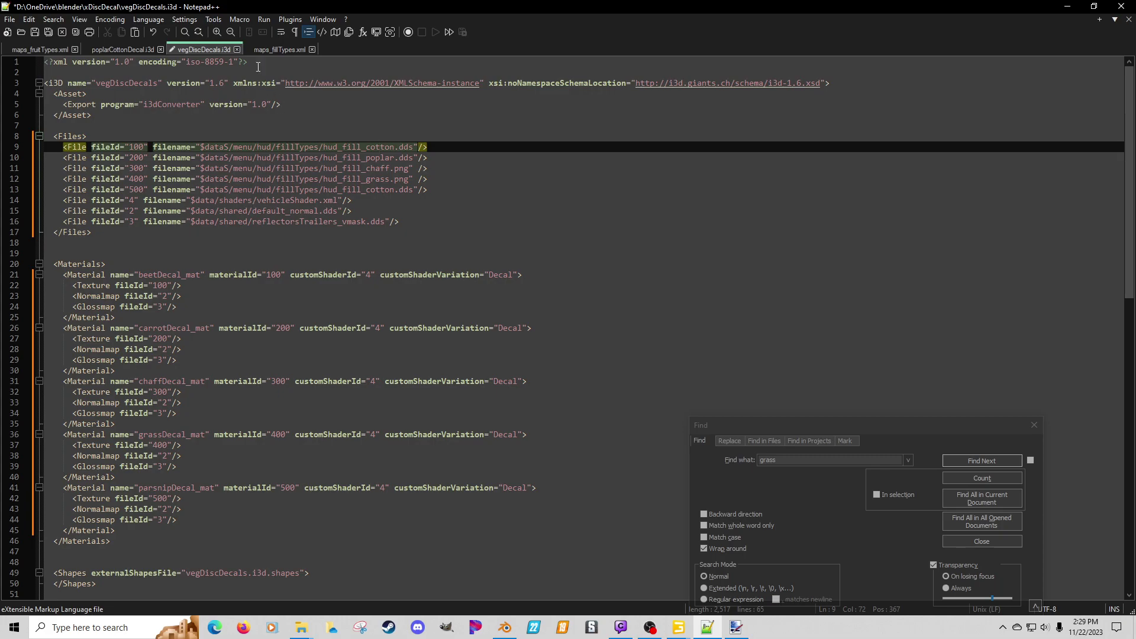
left_click(236, 50)
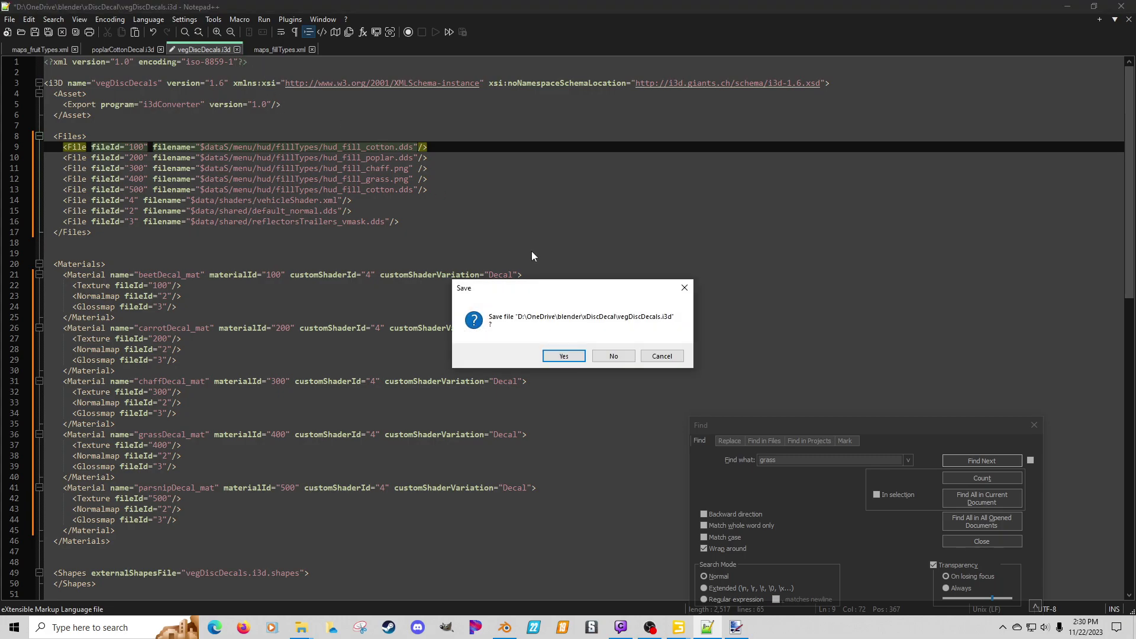
left_click(614, 356)
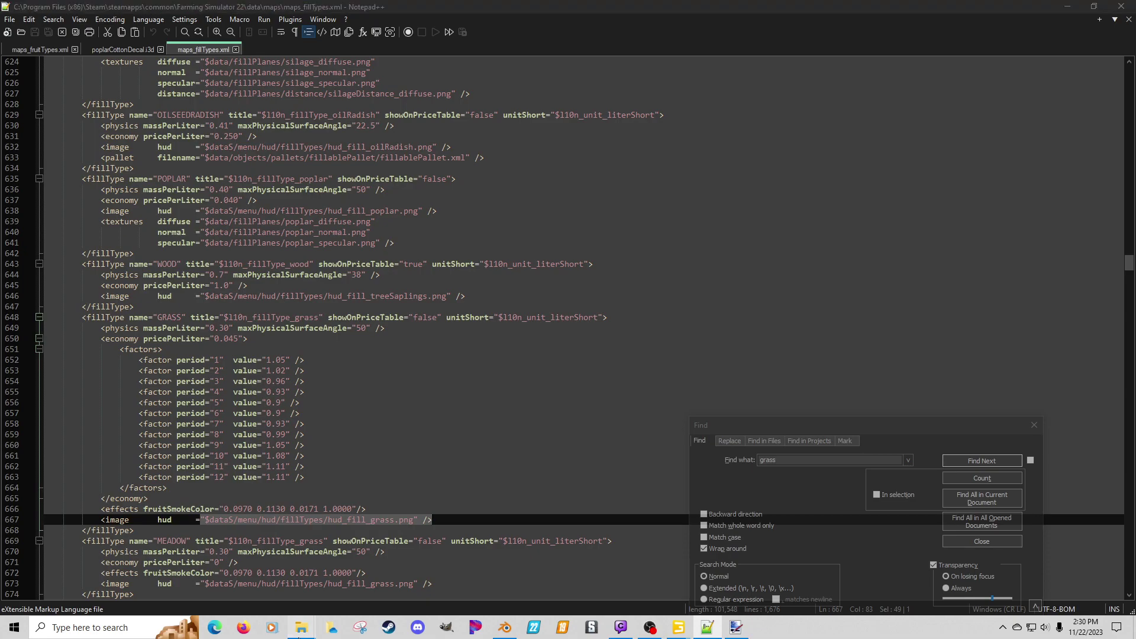
Step: Open vegDiscDecals.i3d from the xDiscDecal folder in GIANTS Editor
left_click(301, 627)
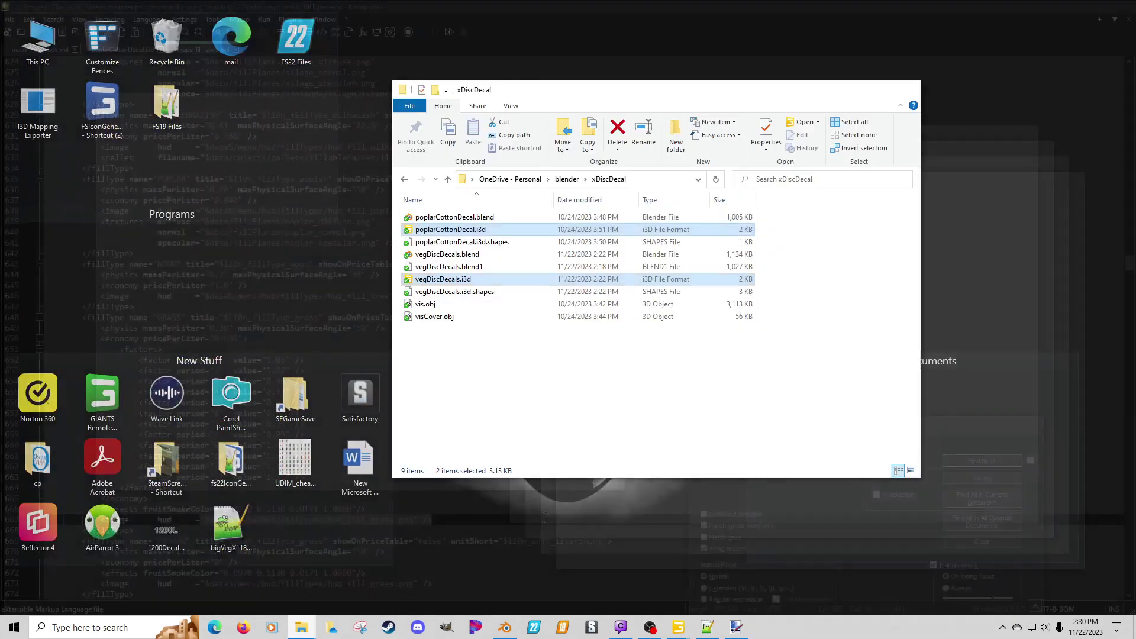
left_click(558, 552)
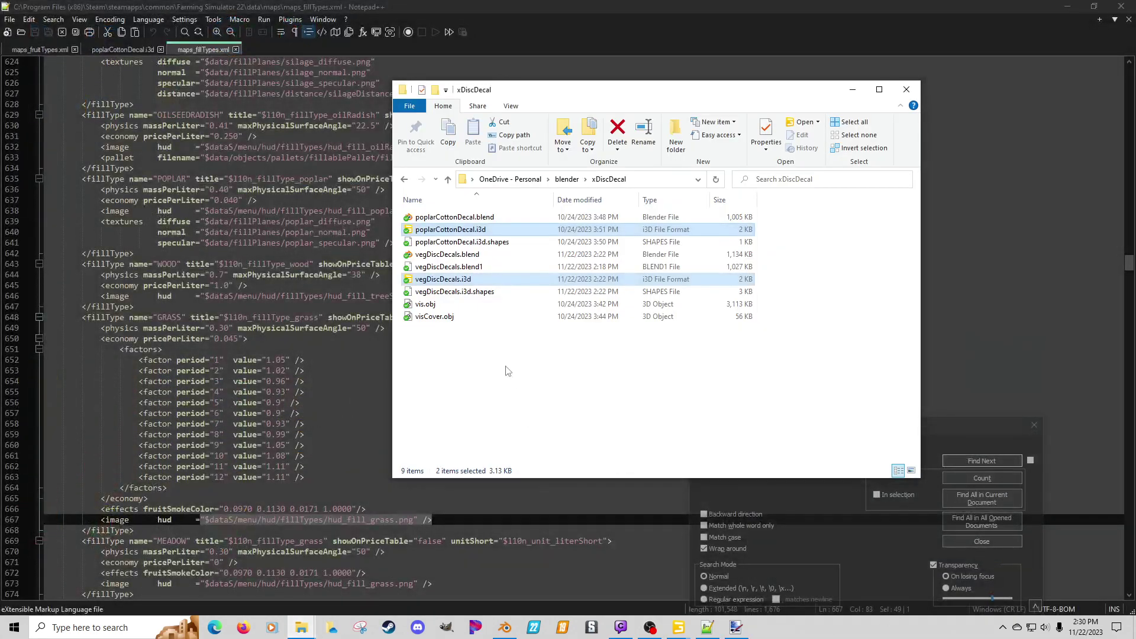
double_click(444, 281)
double_click(423, 284)
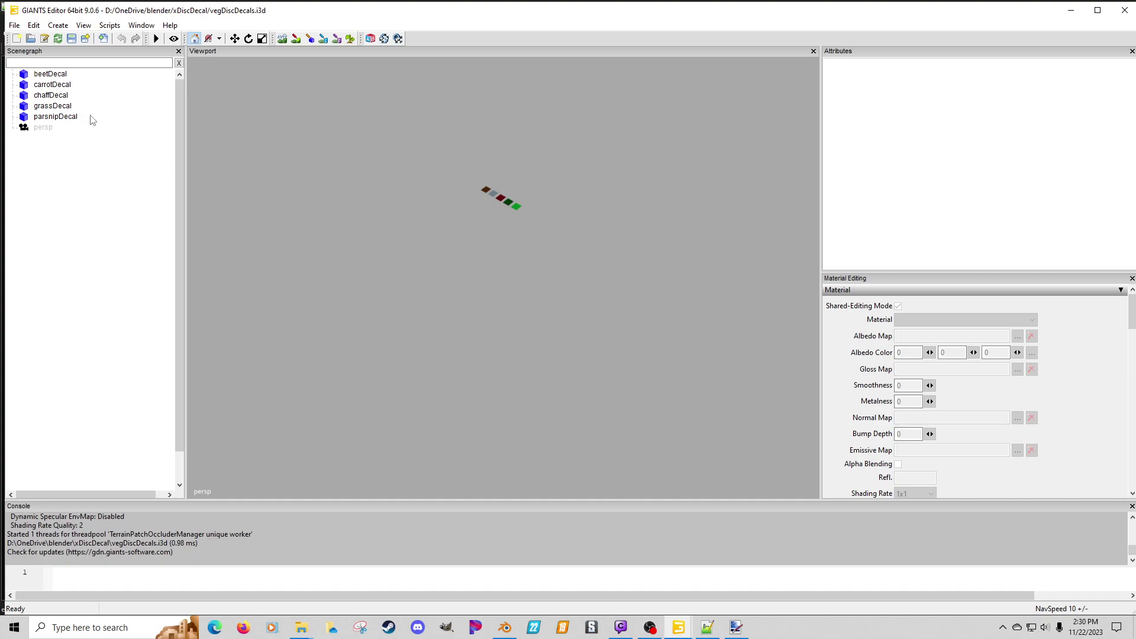
Step: Assign beetroot_diffuse.dds from Farming Simulator 22's data/fillPlanes folder as the albedo map of beetDecal's material
left_click(52, 75)
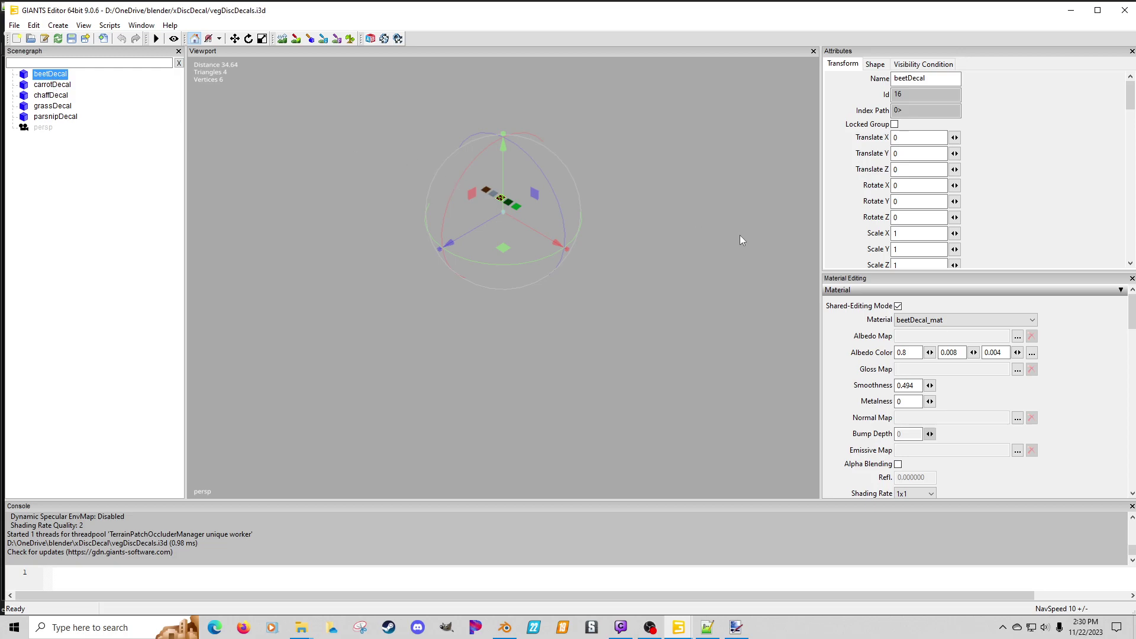
left_click(1018, 337)
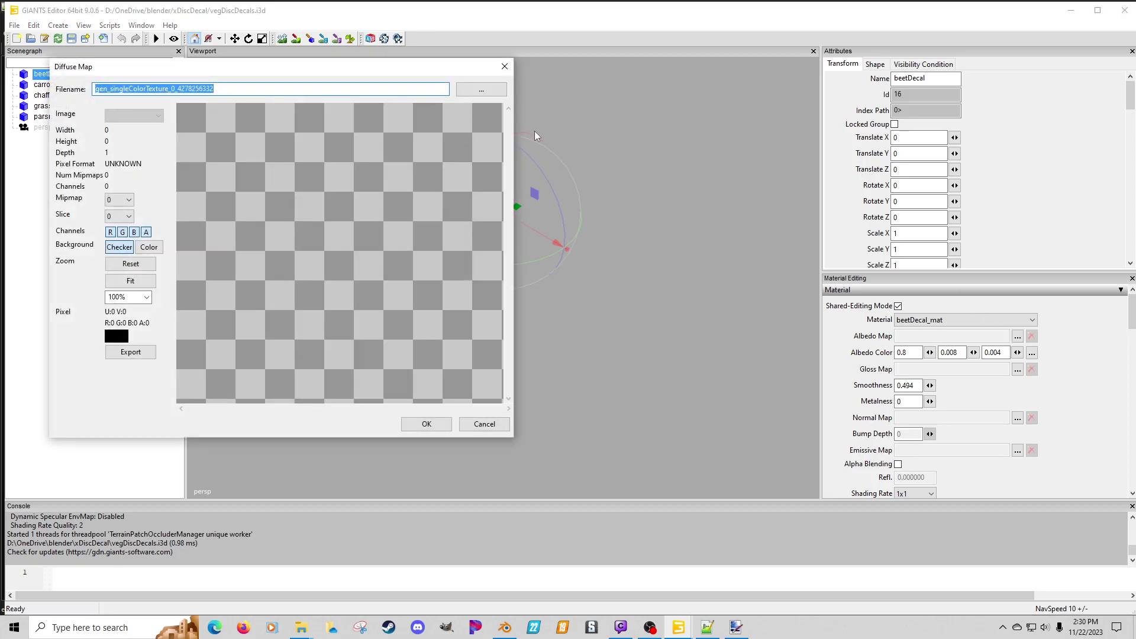
left_click(482, 89)
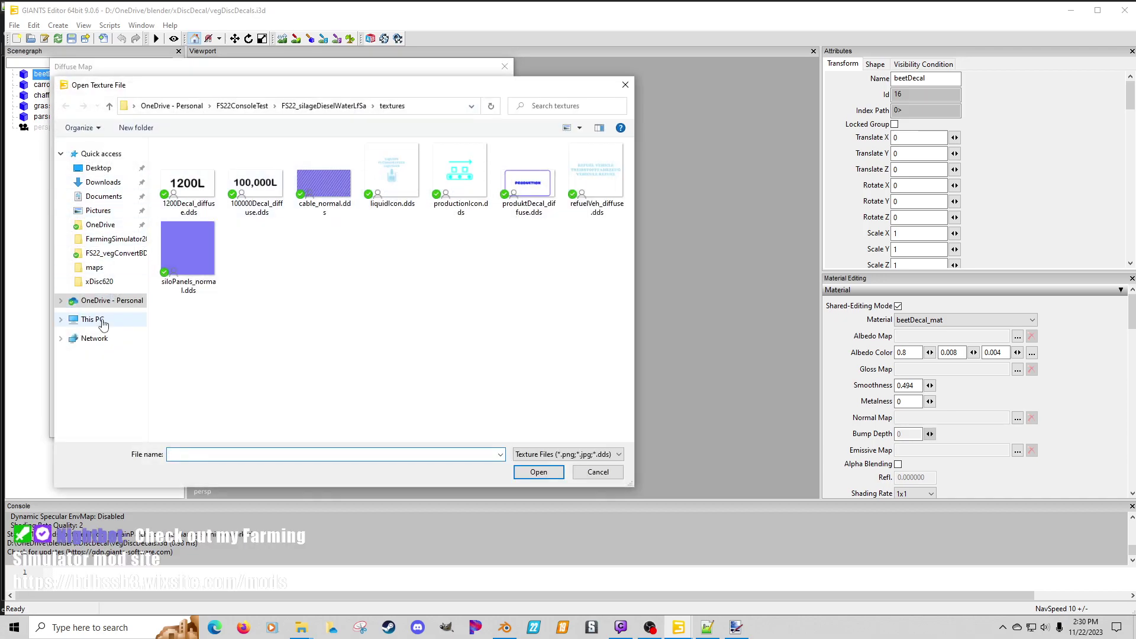
left_click(98, 168)
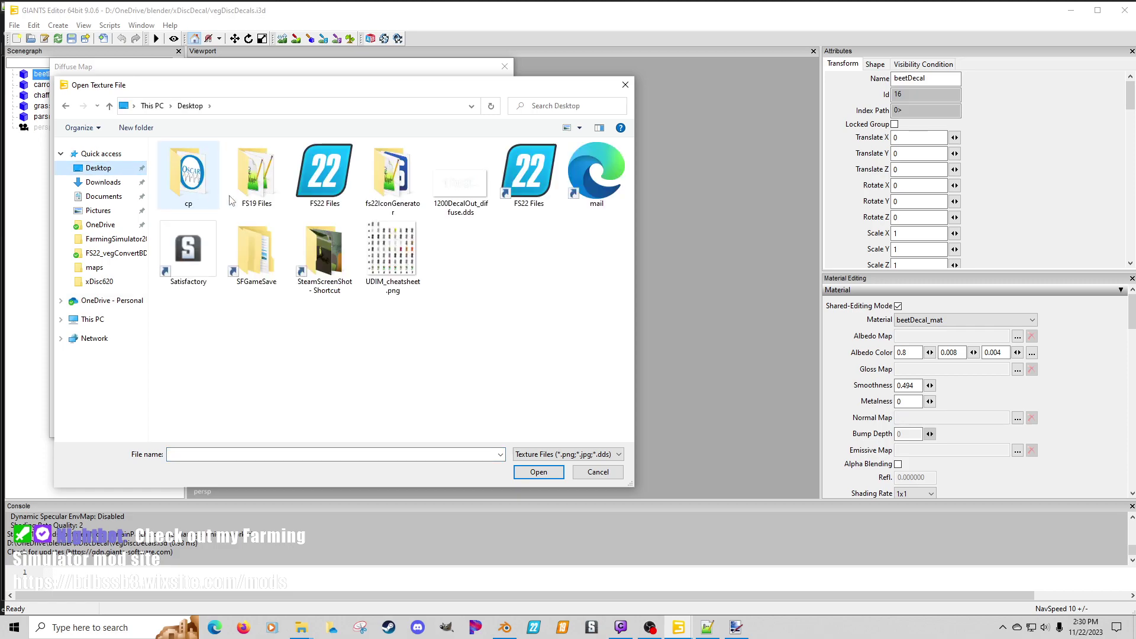
double_click(326, 194)
double_click(202, 166)
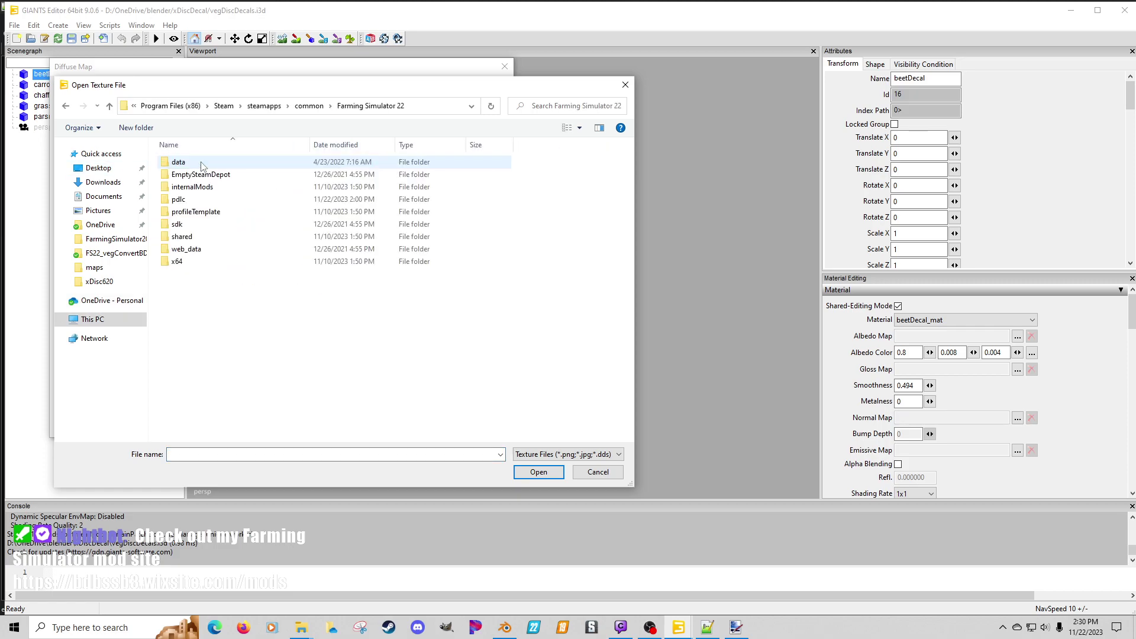
double_click(200, 163)
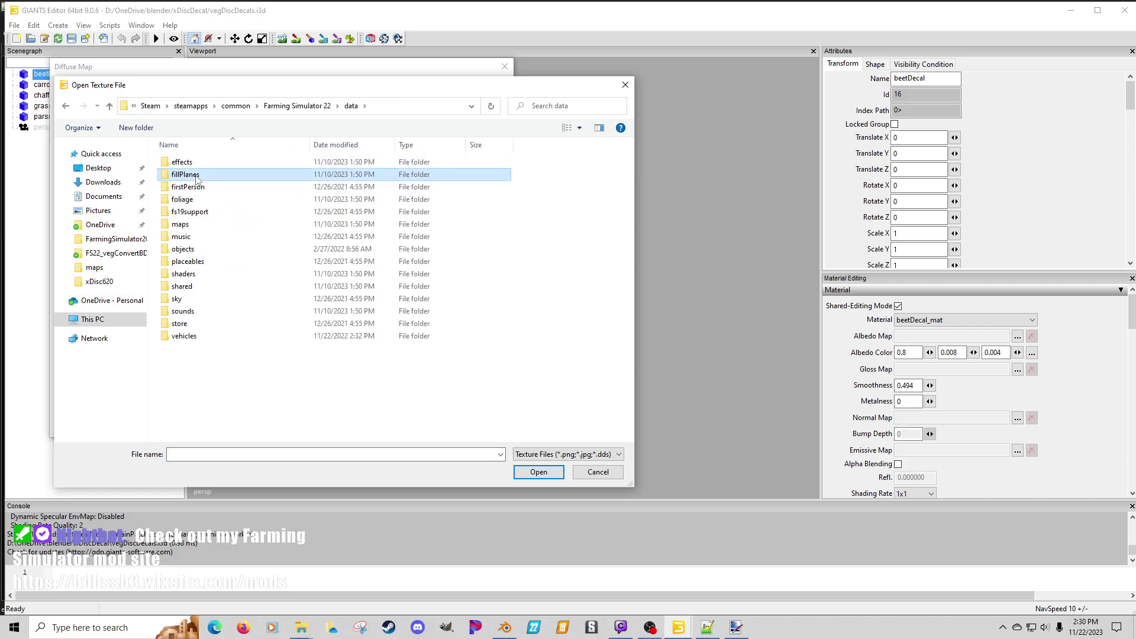
double_click(198, 173)
left_click(300, 225)
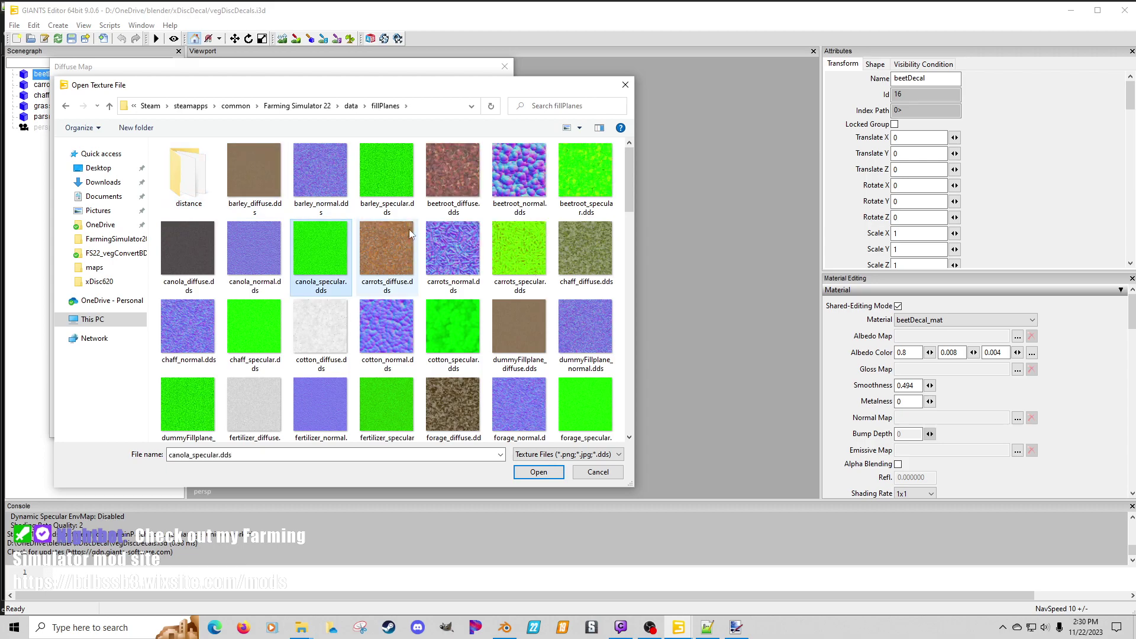
double_click(460, 176)
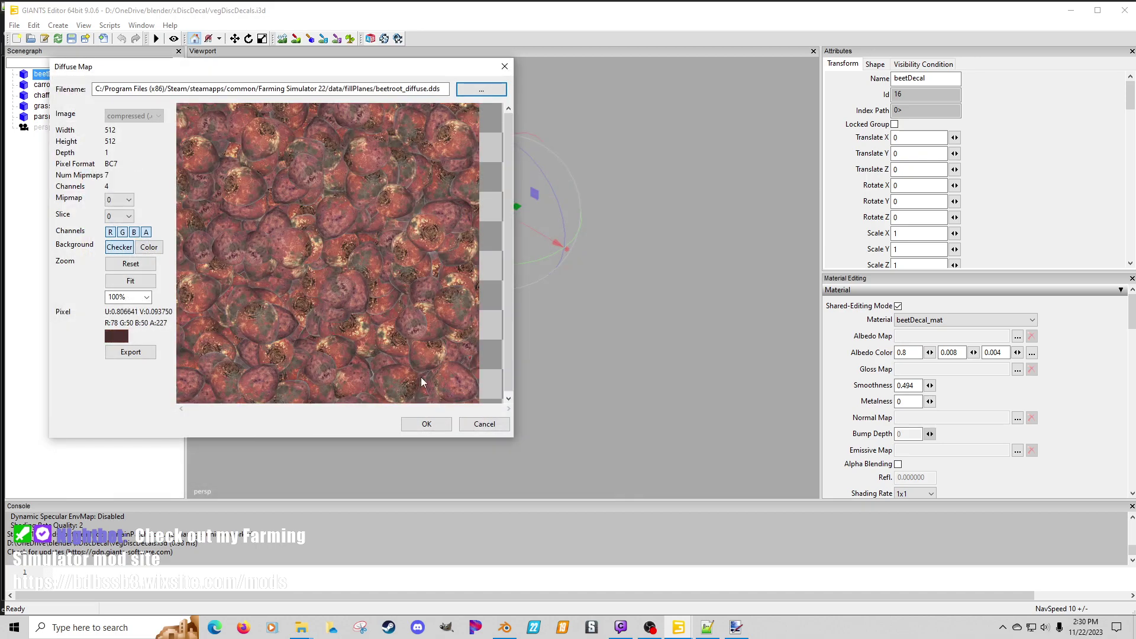
left_click(429, 424)
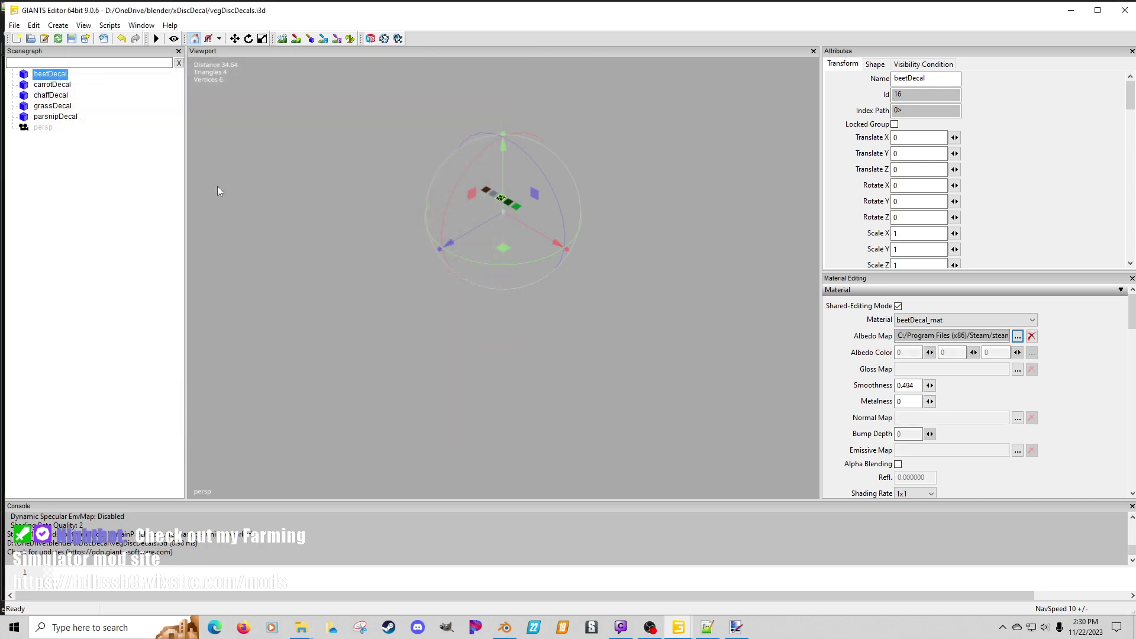
Step: Assign carrots_diffuse.dds from the fillPlanes folder as the albedo map of carrotDecal's material
left_click(64, 87)
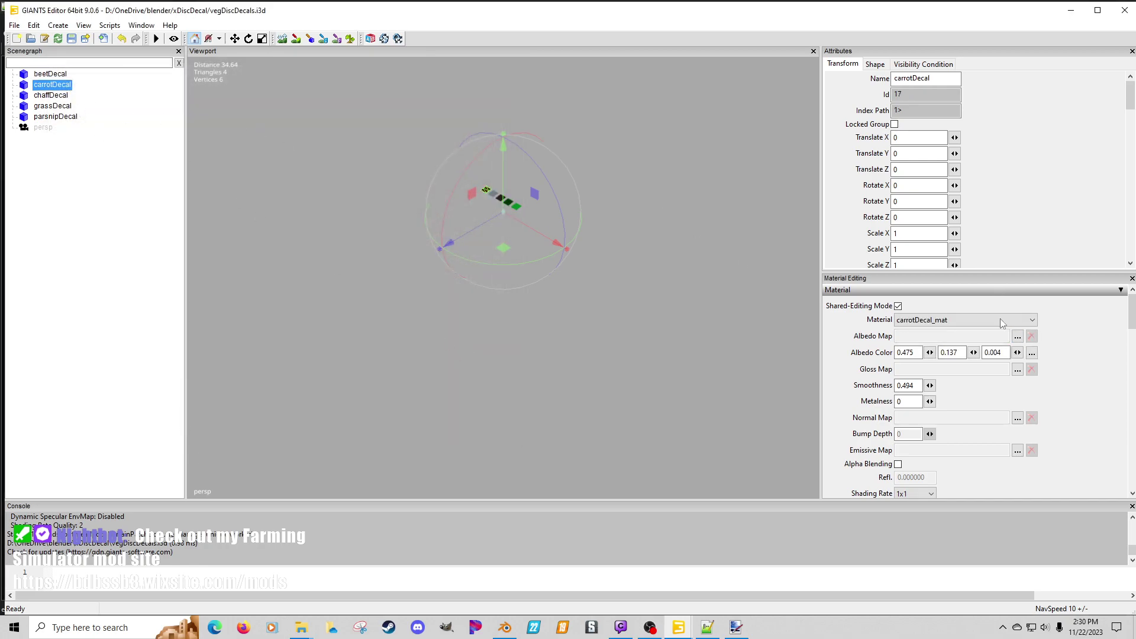
left_click(1018, 336)
left_click(491, 89)
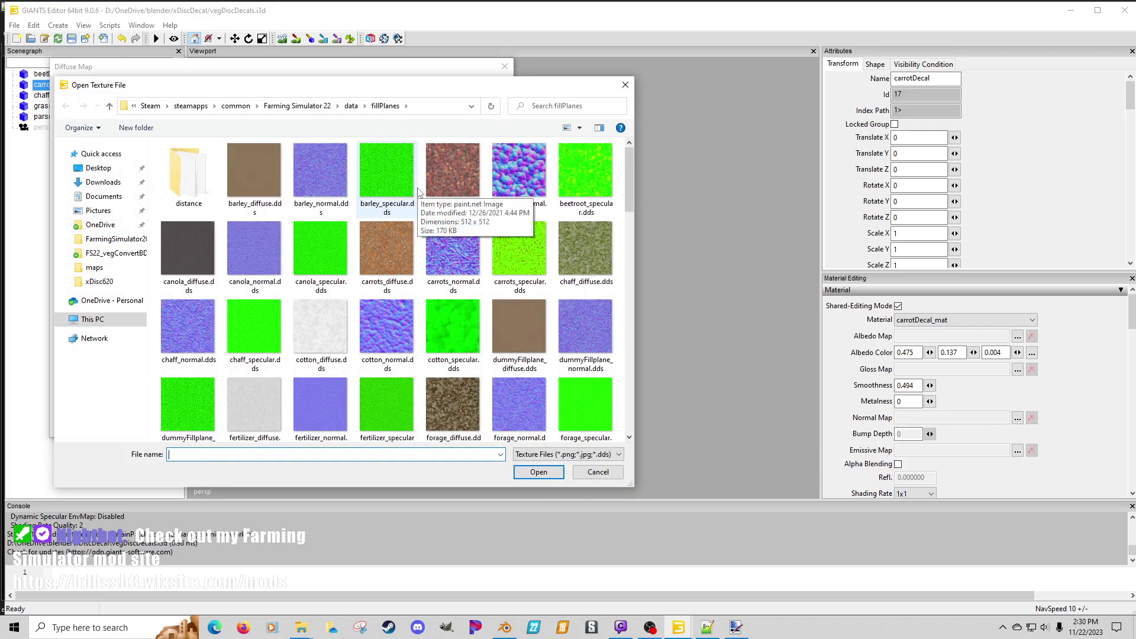
double_click(383, 250)
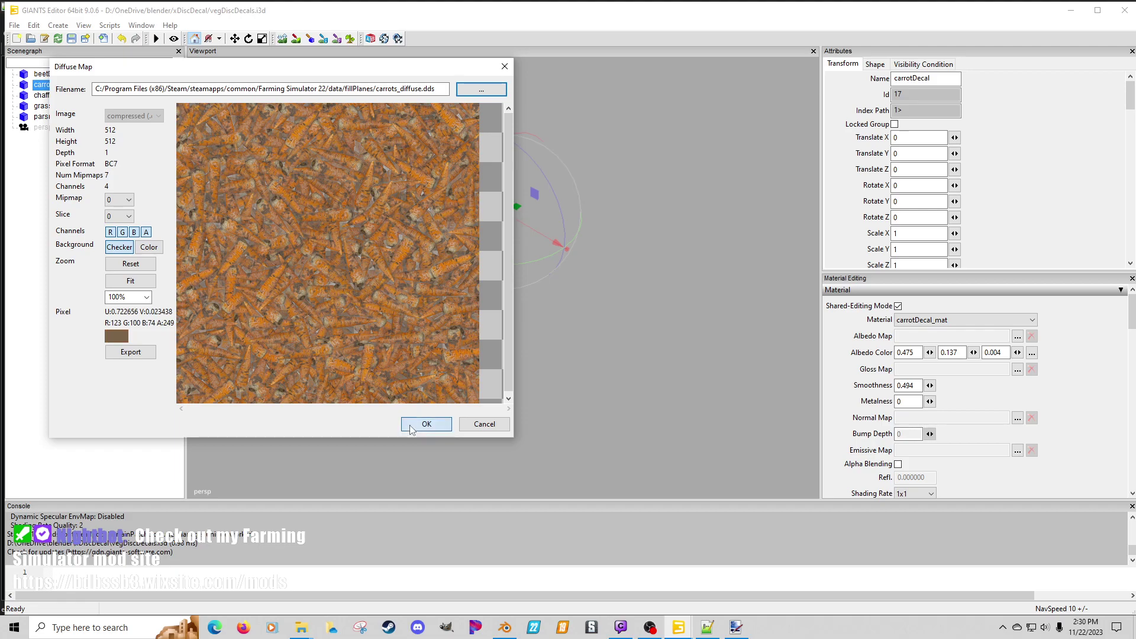
left_click(412, 425)
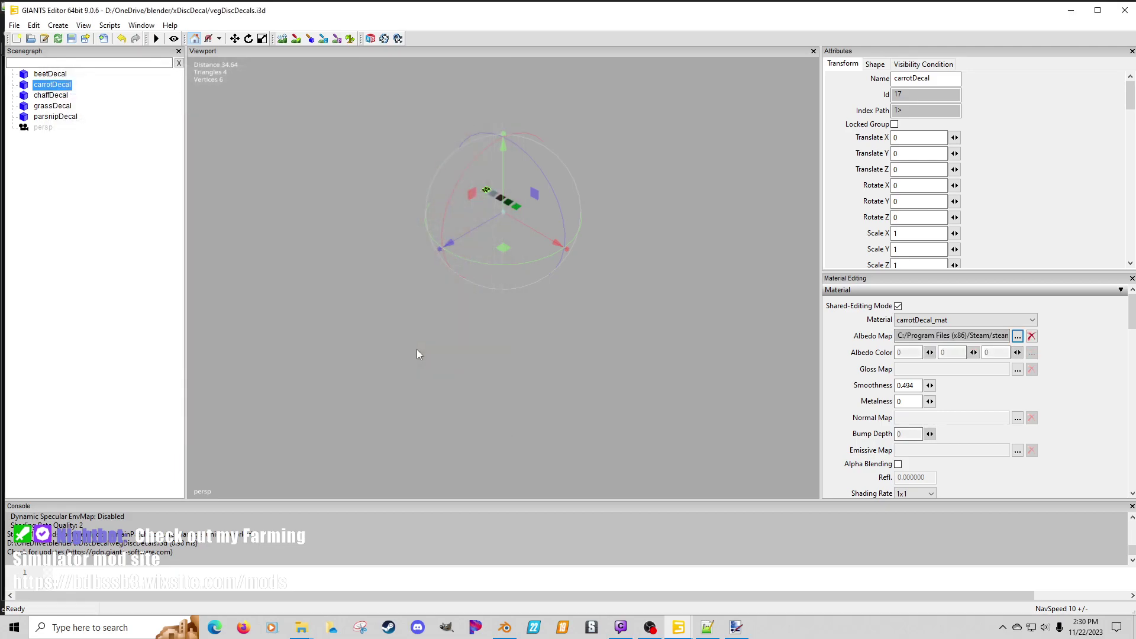
Step: Assign chaff_diffuse.dds from the fillPlanes folder as the albedo map of chaffDecal's material
left_click(58, 95)
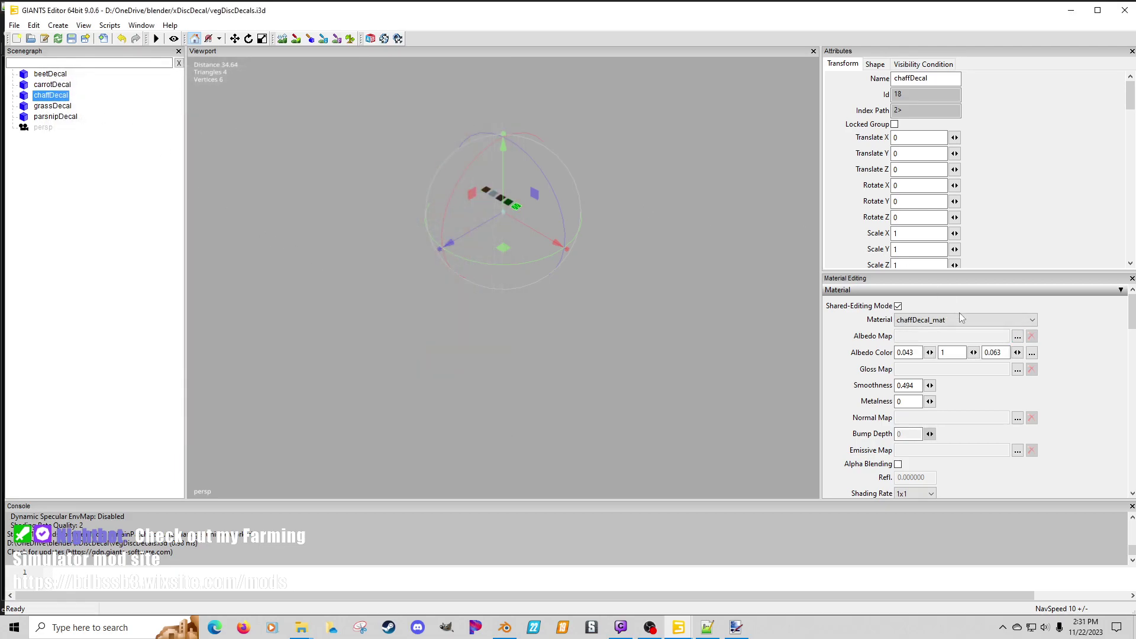
left_click(1017, 335)
left_click(482, 90)
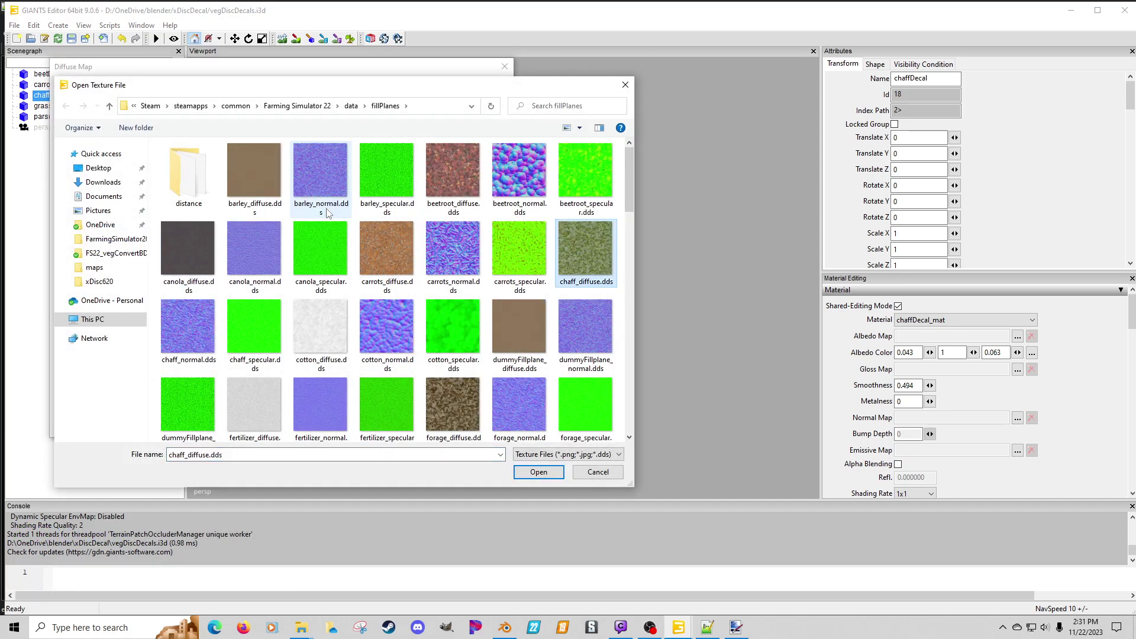
double_click(591, 254)
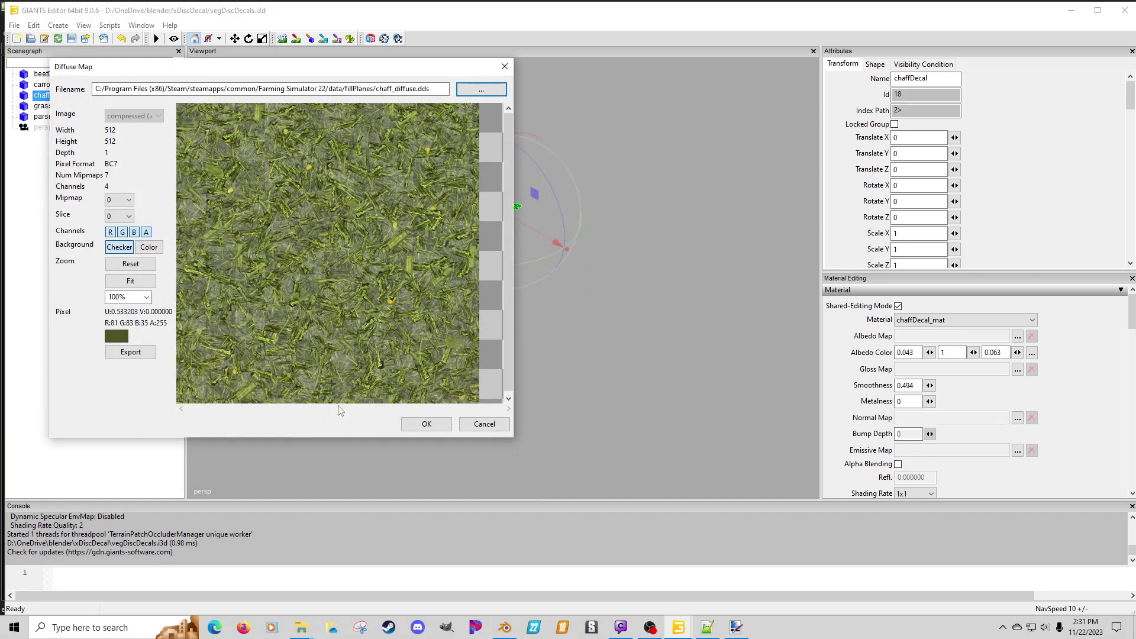
Step: Confirm chaff_diffuse.dds as chaffDecal's albedo map, and assign grass_diffuse.dds from the fillPlanes folder as grassDecal's albedo map
left_click(435, 424)
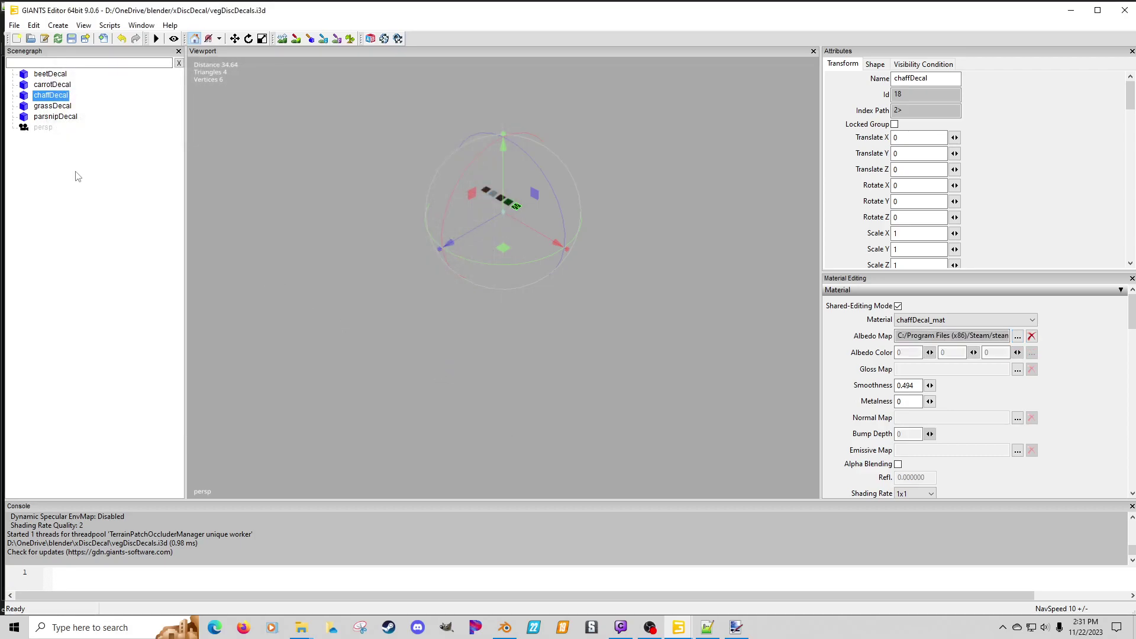
left_click(55, 106)
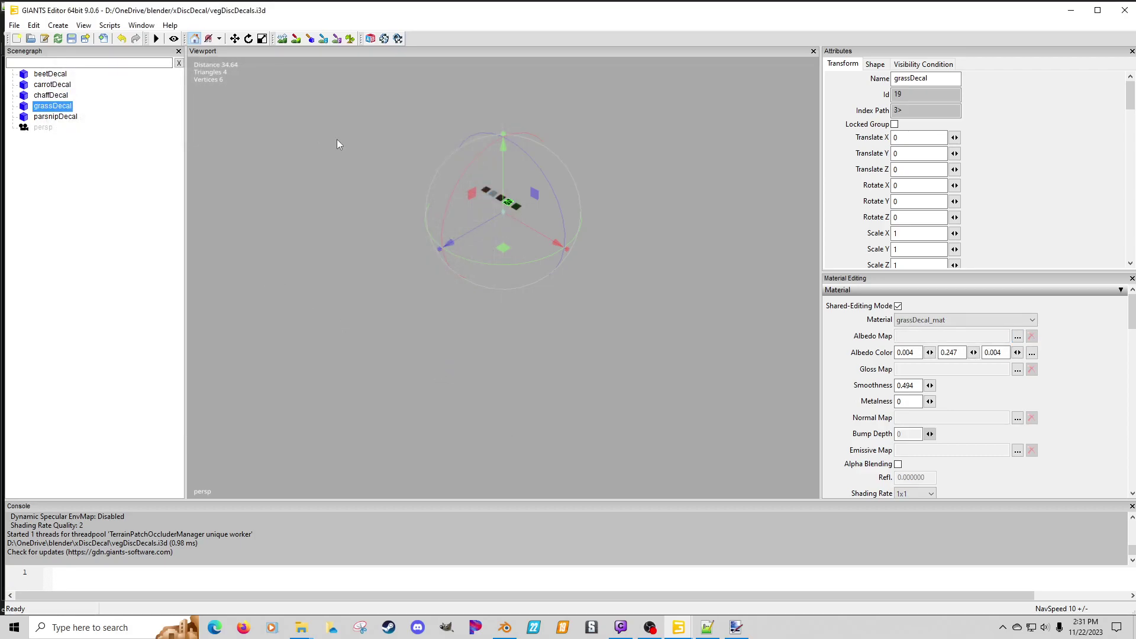
left_click(1017, 336)
left_click(477, 93)
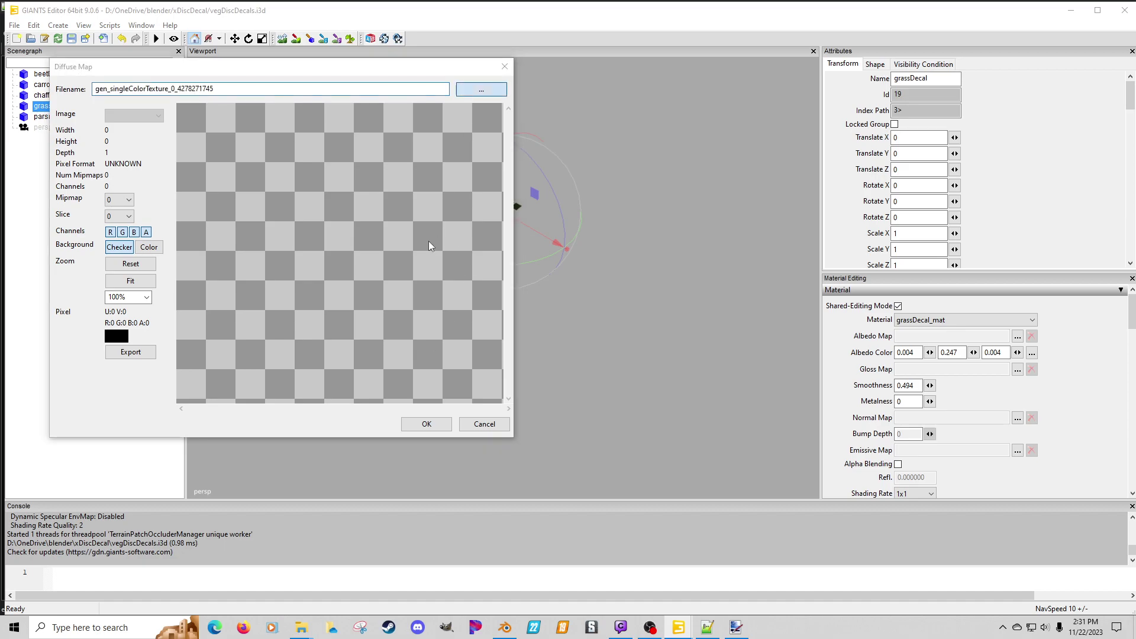
left_click(394, 280)
type("grape_diffuse.dds")
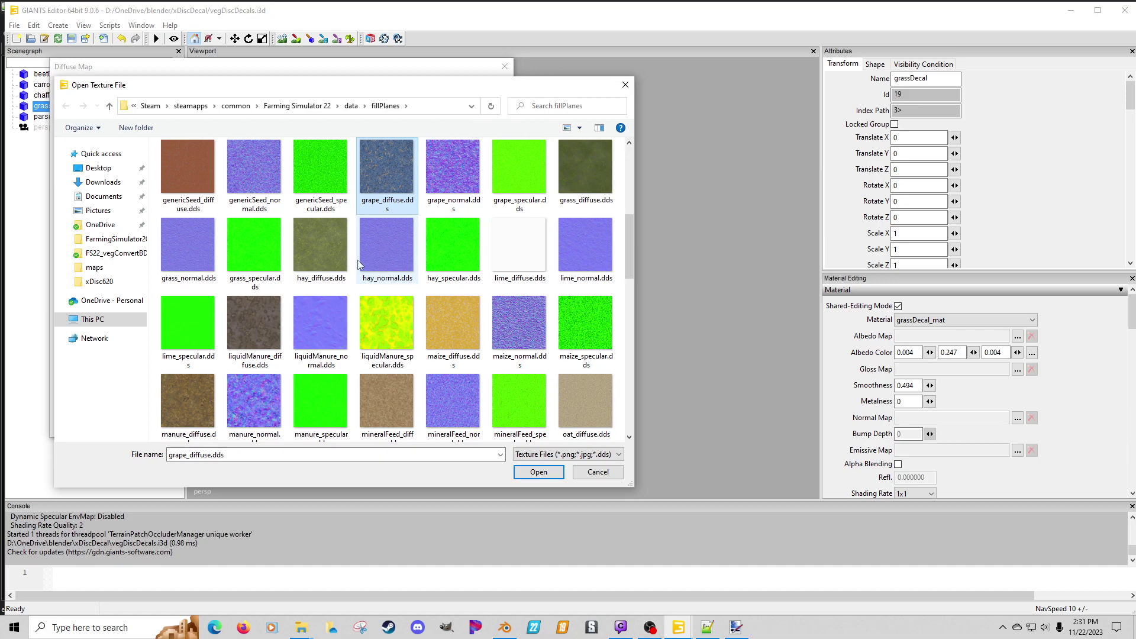
double_click(567, 180)
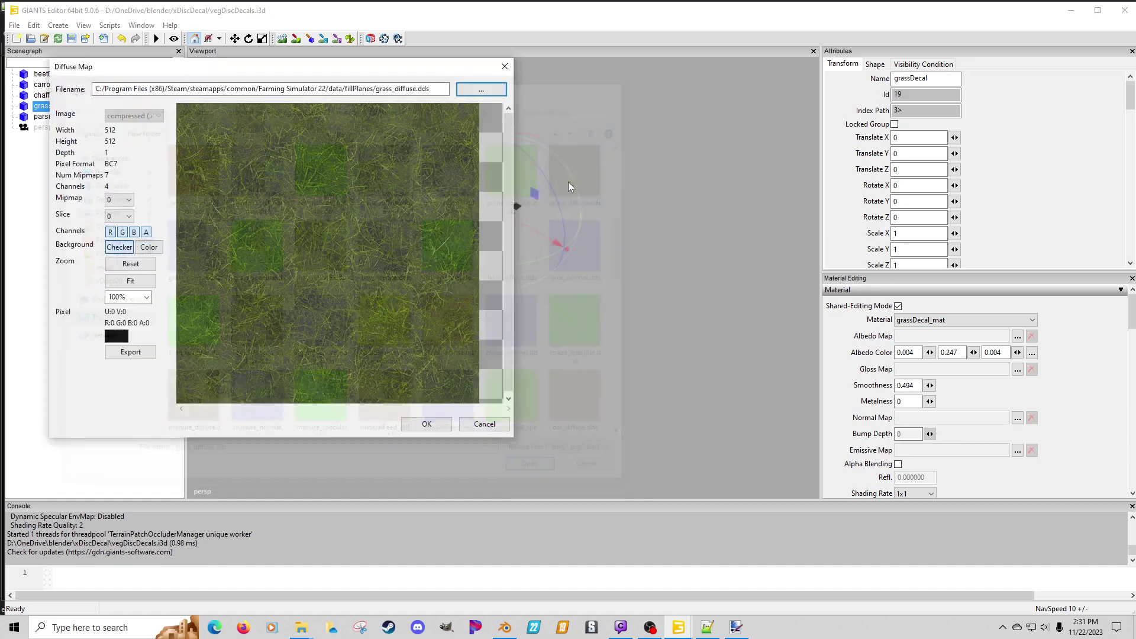
left_click(427, 425)
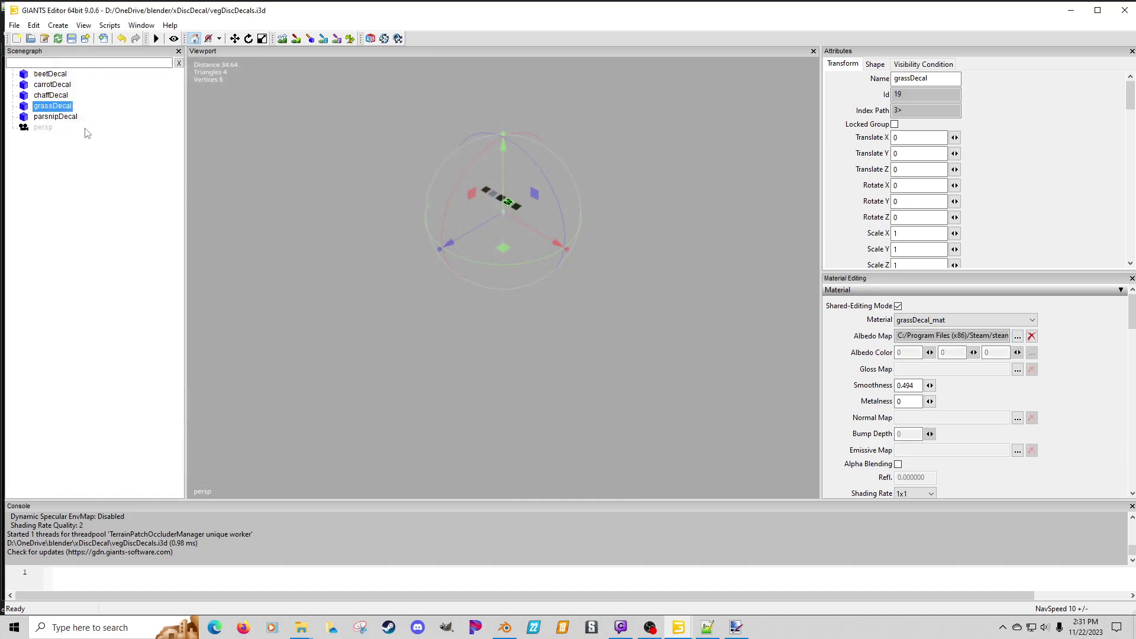
Step: Assign parsnip_diffuse.dds from the game's fillPlanes folder as the albedo map of parsnipDecal
left_click(72, 118)
left_click(1017, 336)
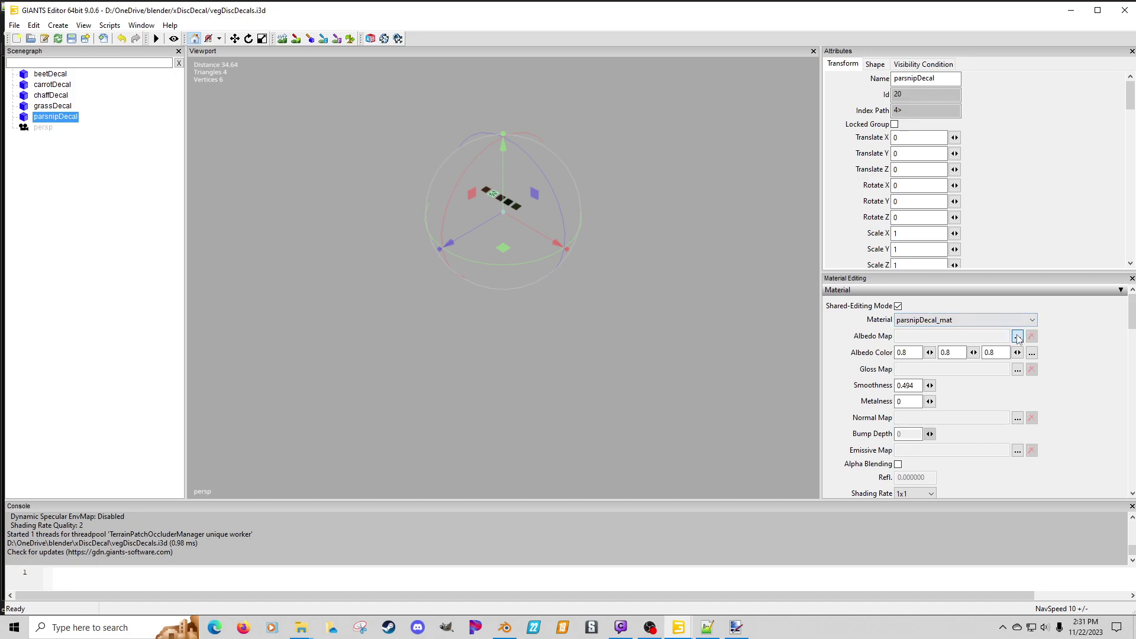
left_click(480, 89)
left_click(349, 198)
scroll(349, 198, "down", 5)
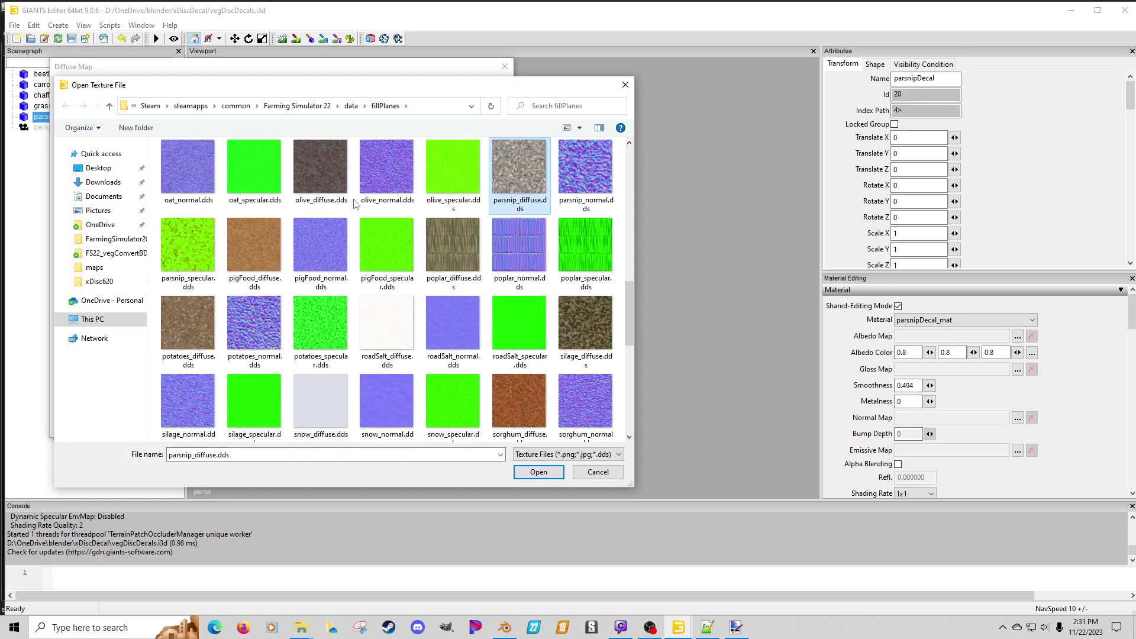
double_click(521, 178)
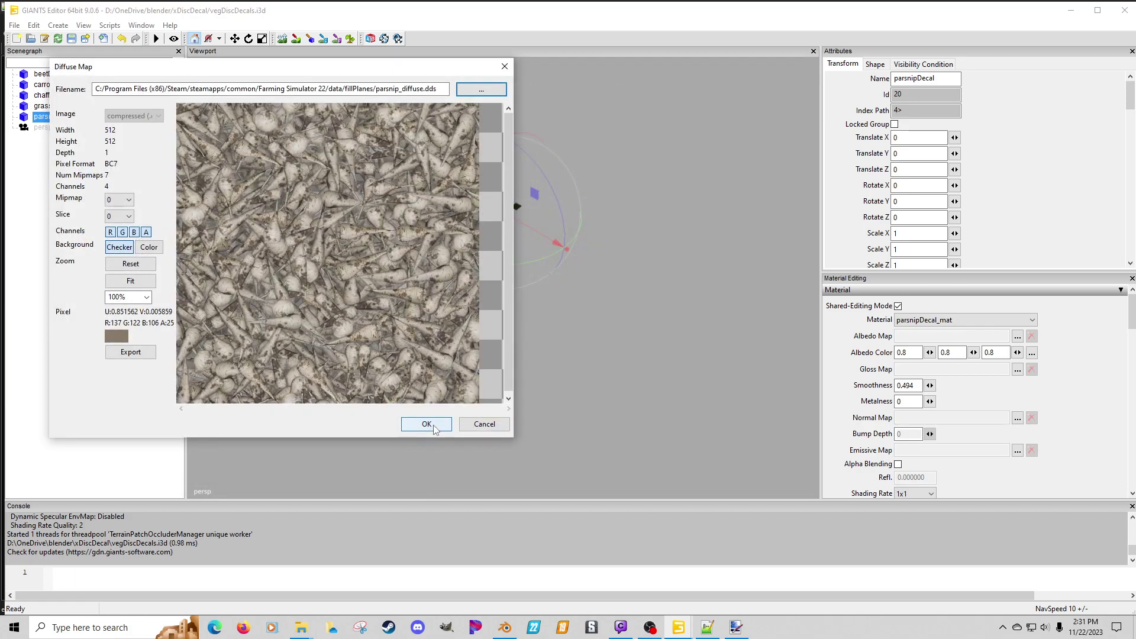
left_click(426, 424)
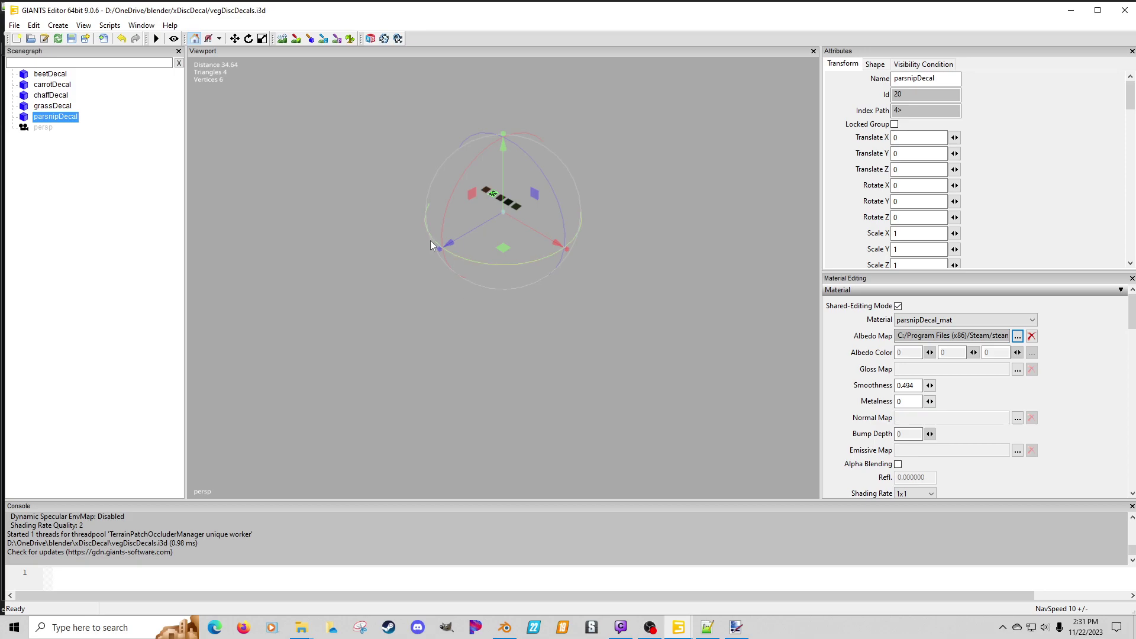
Step: Save the vegDiscDecals.i3d scene with its textured decals and minimize the editor
key("alt+space")
key("Escape")
right_click_drag(452, 136, 546, 215)
scroll(541, 263, "up", 5)
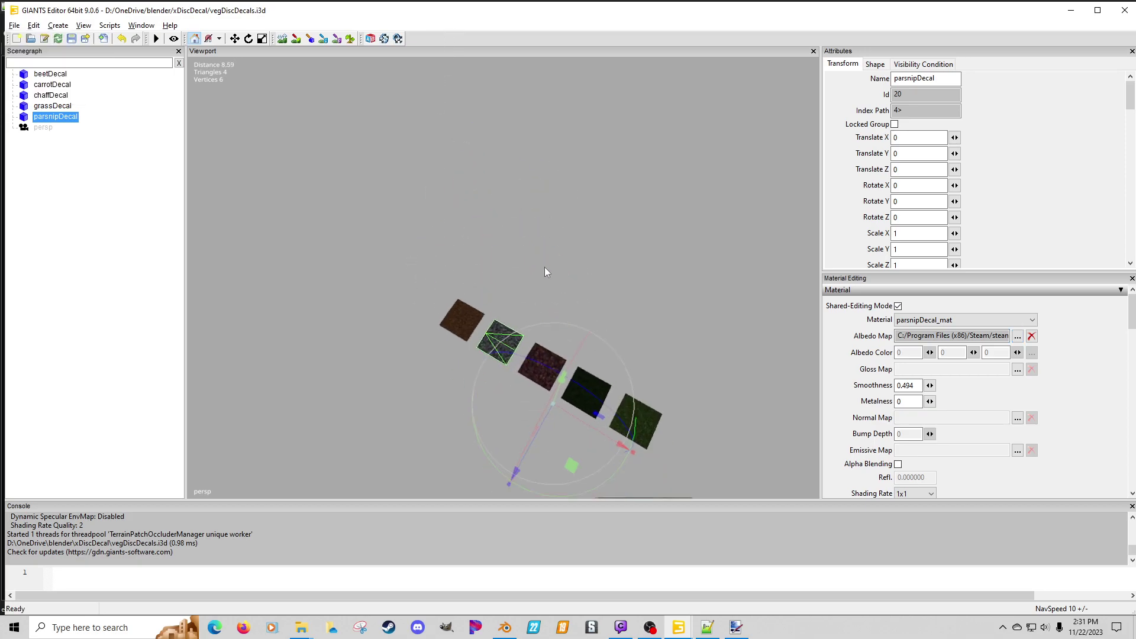
scroll(556, 263, "down", 3)
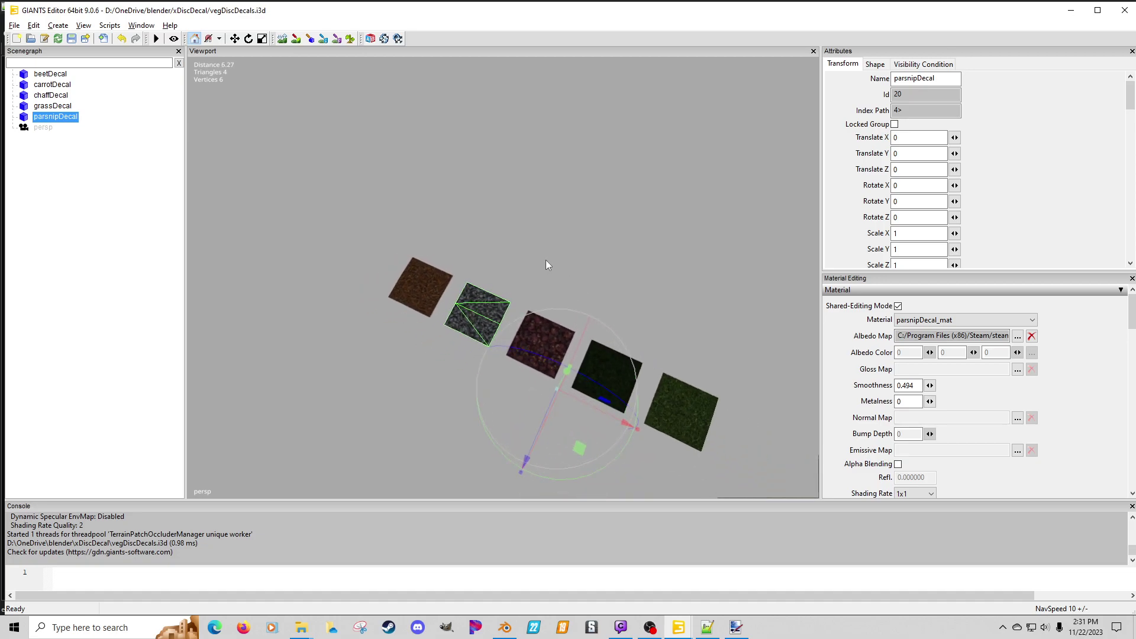
left_click(71, 39)
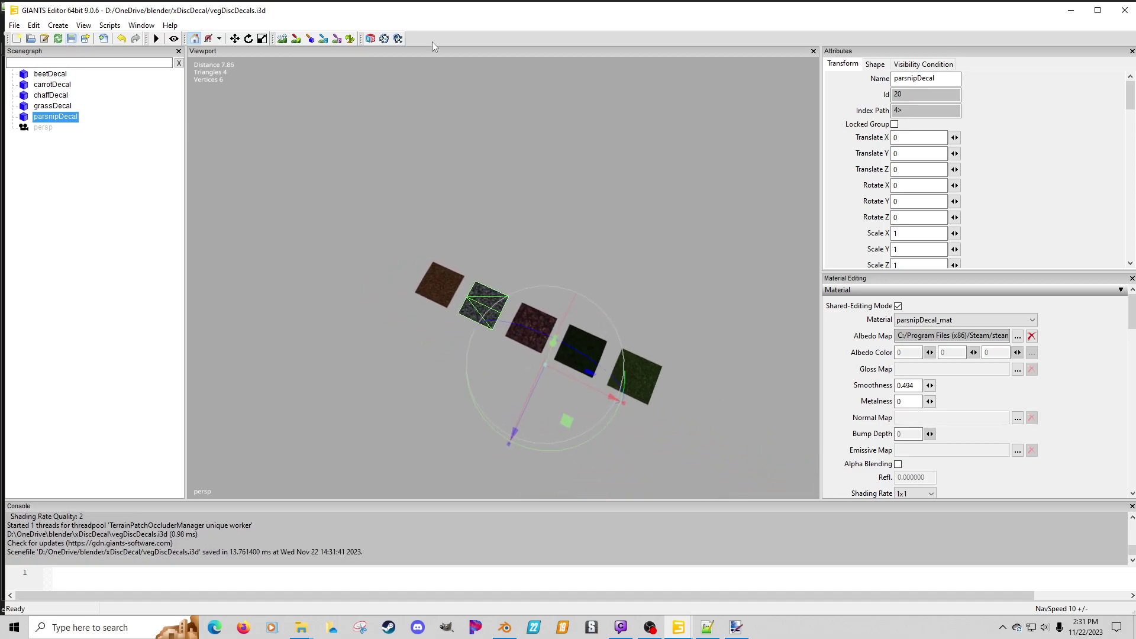
left_click(1071, 10)
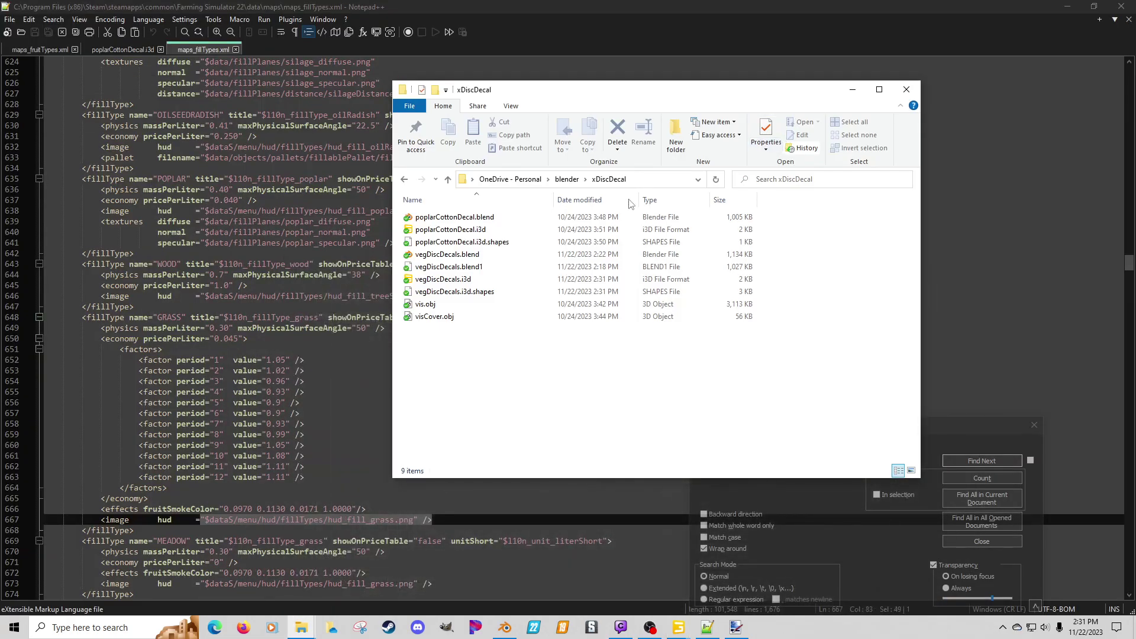
Step: Open the FS22 Files folder in File Explorer and go through the FS22 Data shortcut to the game's data folder
left_click(307, 629)
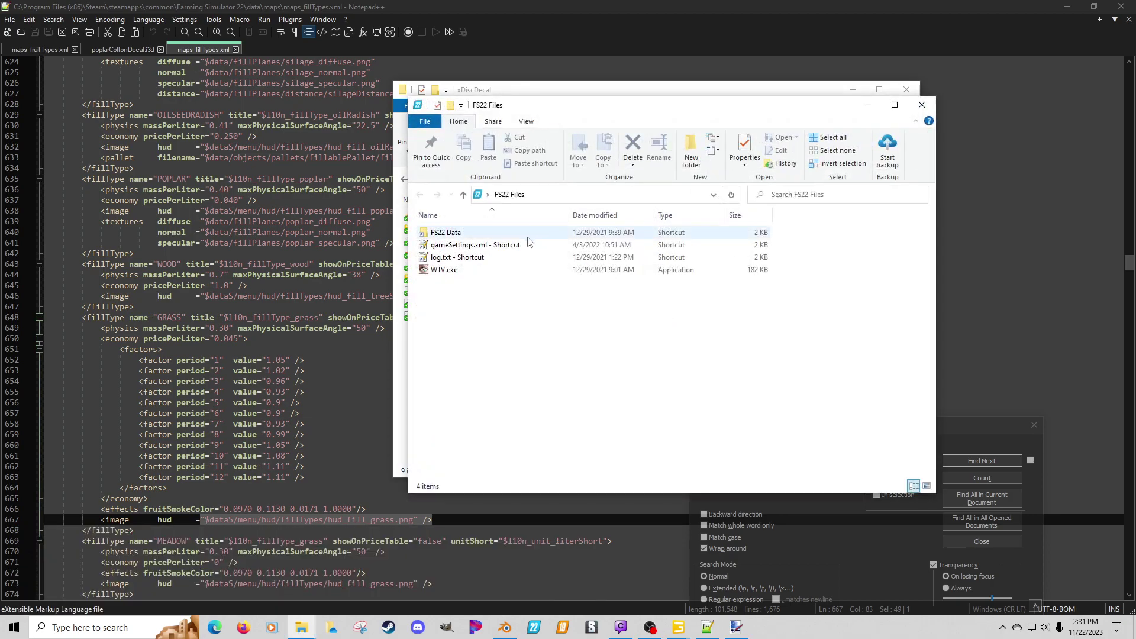
double_click(448, 232)
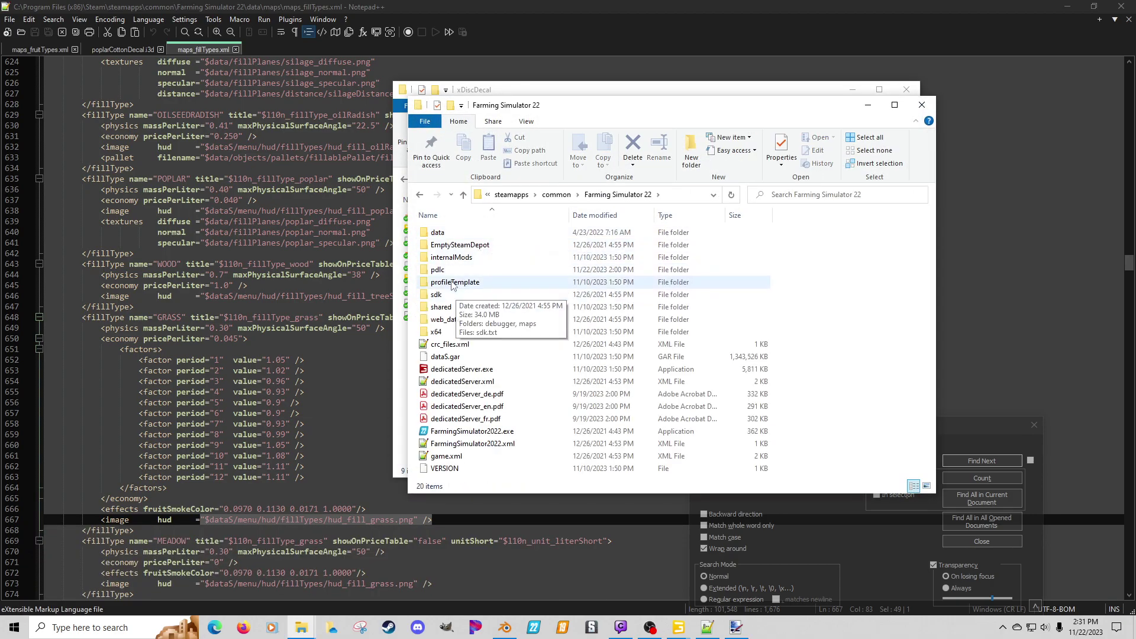
double_click(450, 233)
Step: Look through the subfolders of the effects folder and return to the data folder
double_click(453, 235)
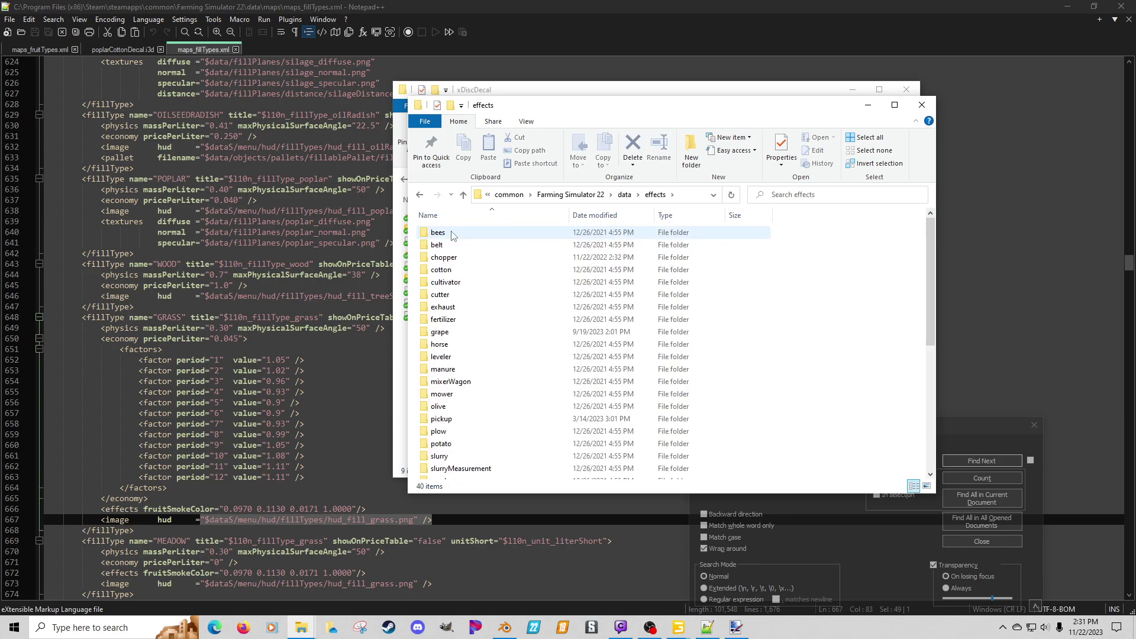
scroll(481, 324, "down", 5)
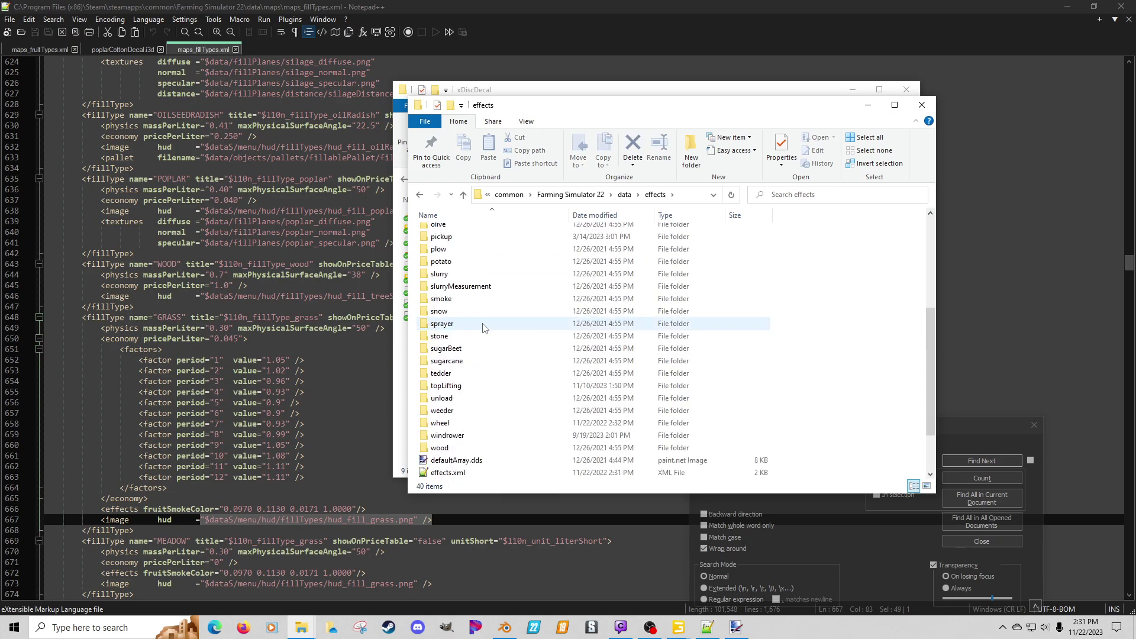
scroll(483, 327, "up", 3)
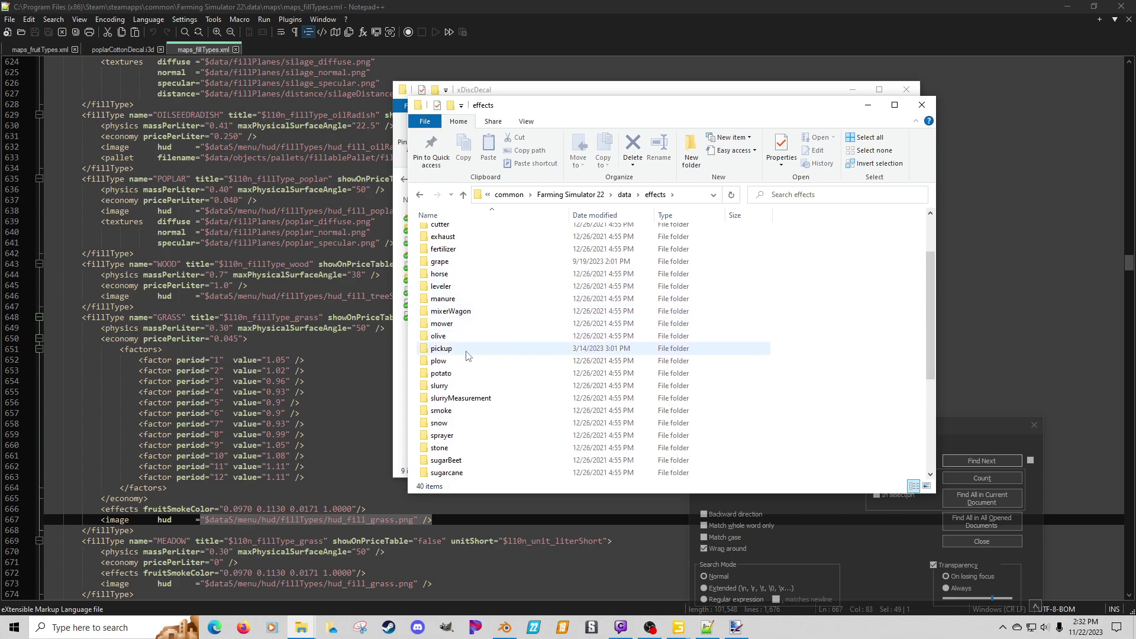
scroll(471, 383, "down", 3)
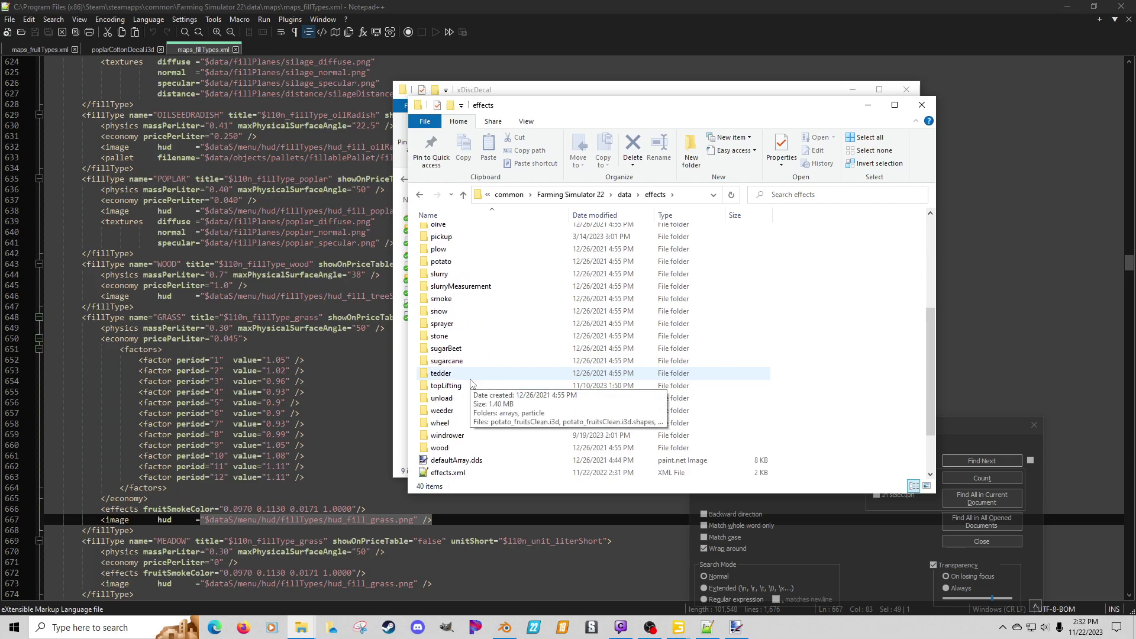
scroll(489, 346, "up", 4)
left_click(626, 196)
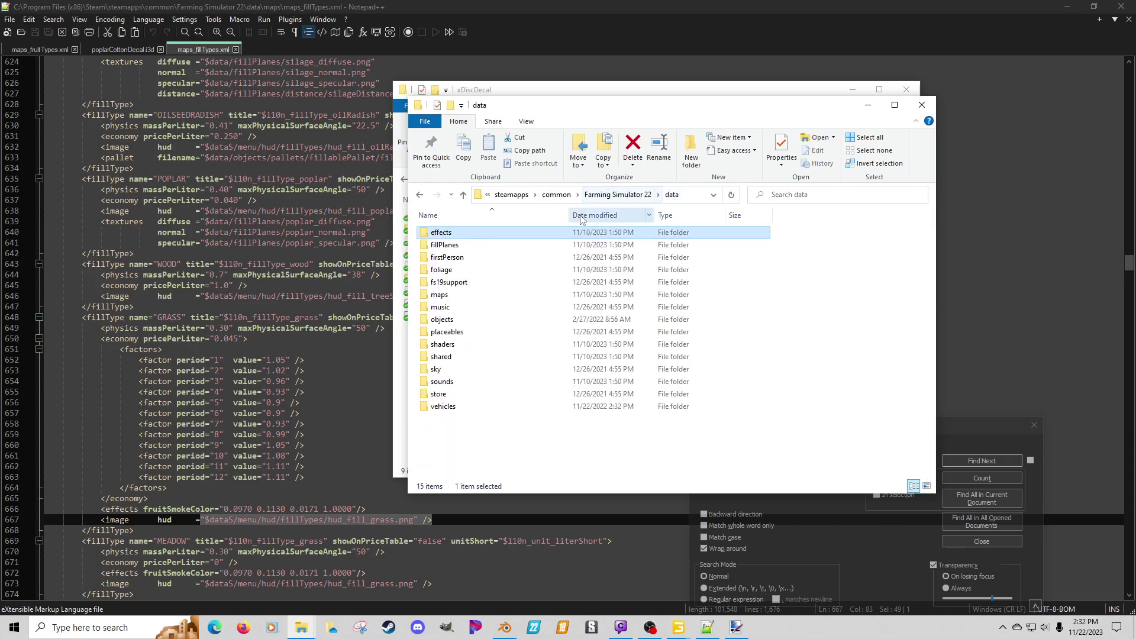
Step: Open beetRoot.xml from the beetRoot subfolder of the foliage folder in Notepad++
double_click(460, 270)
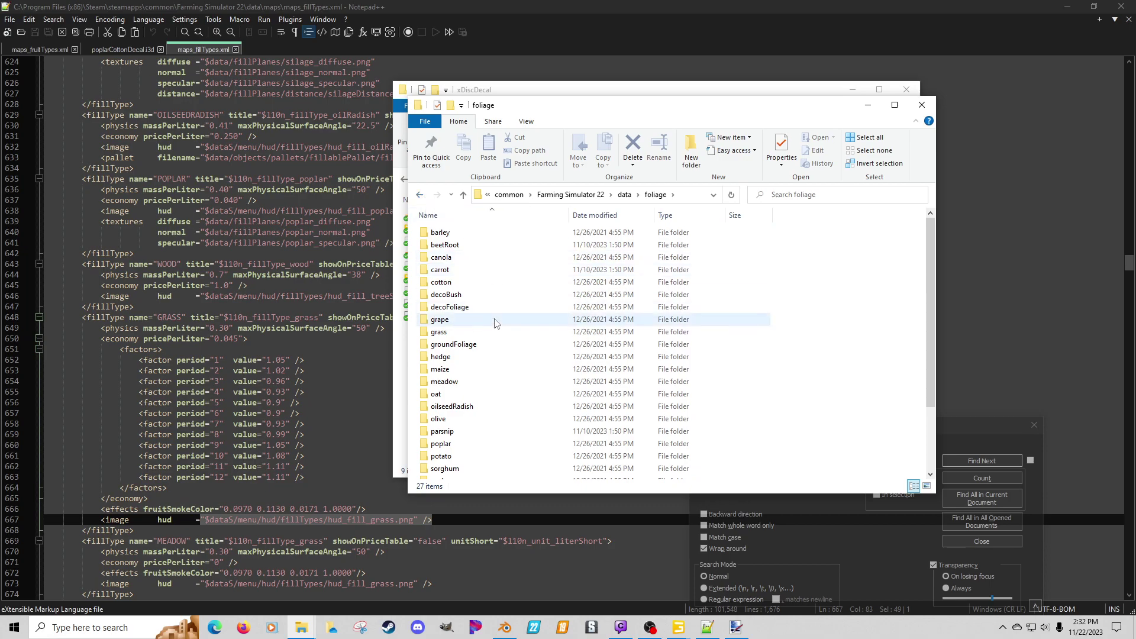
scroll(494, 335, "down", 2)
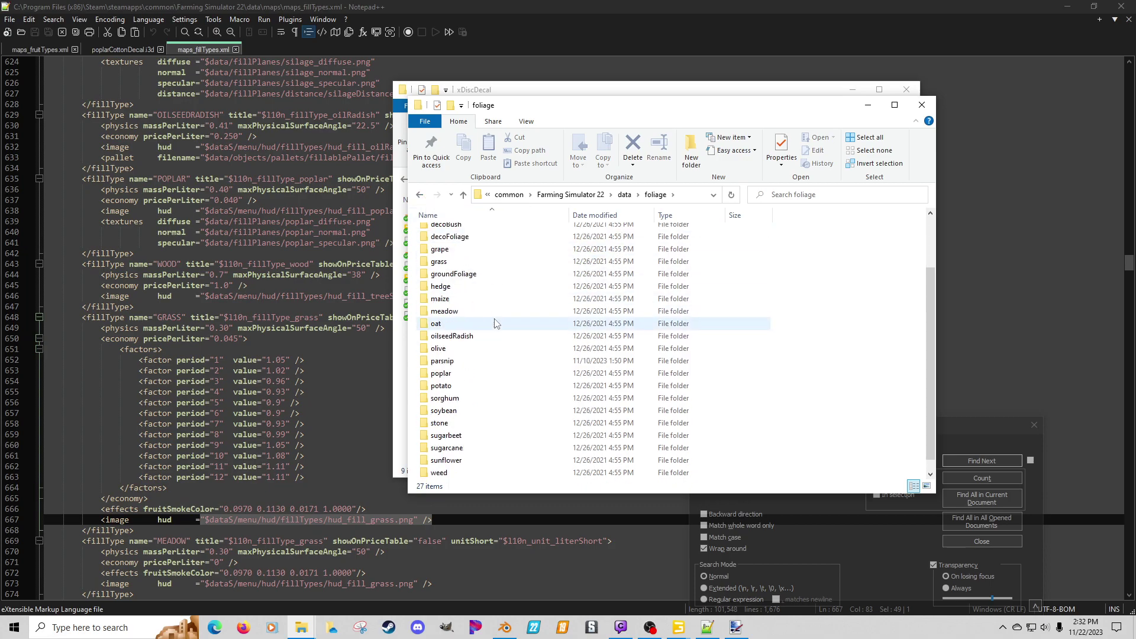
scroll(463, 266, "up", 2)
left_click(451, 246)
double_click(452, 246)
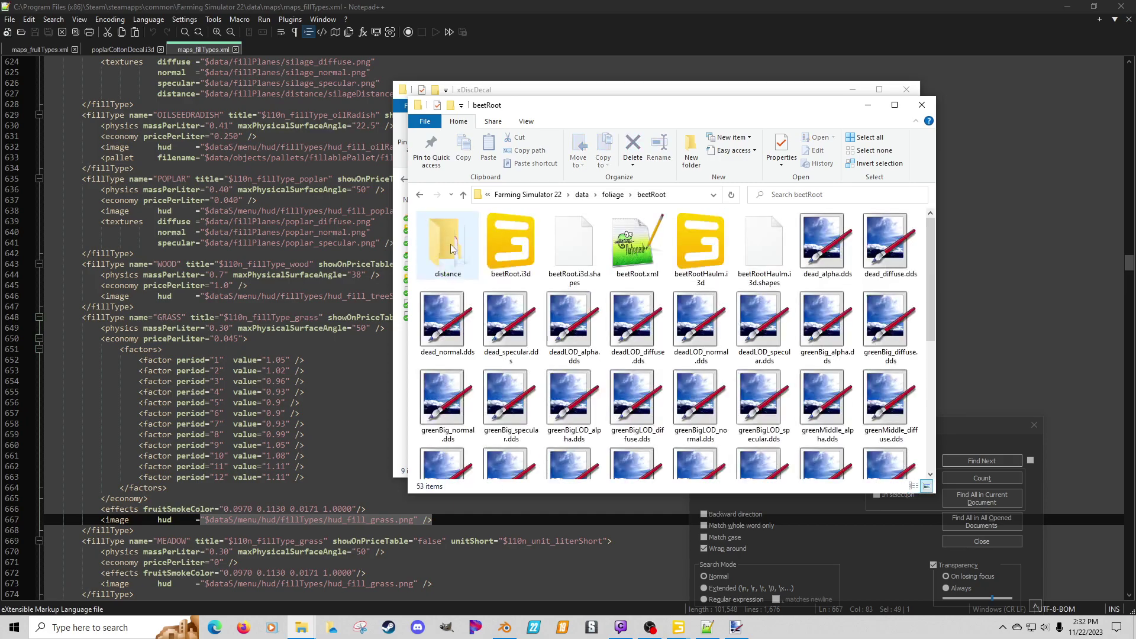
left_click(618, 273)
double_click(619, 274)
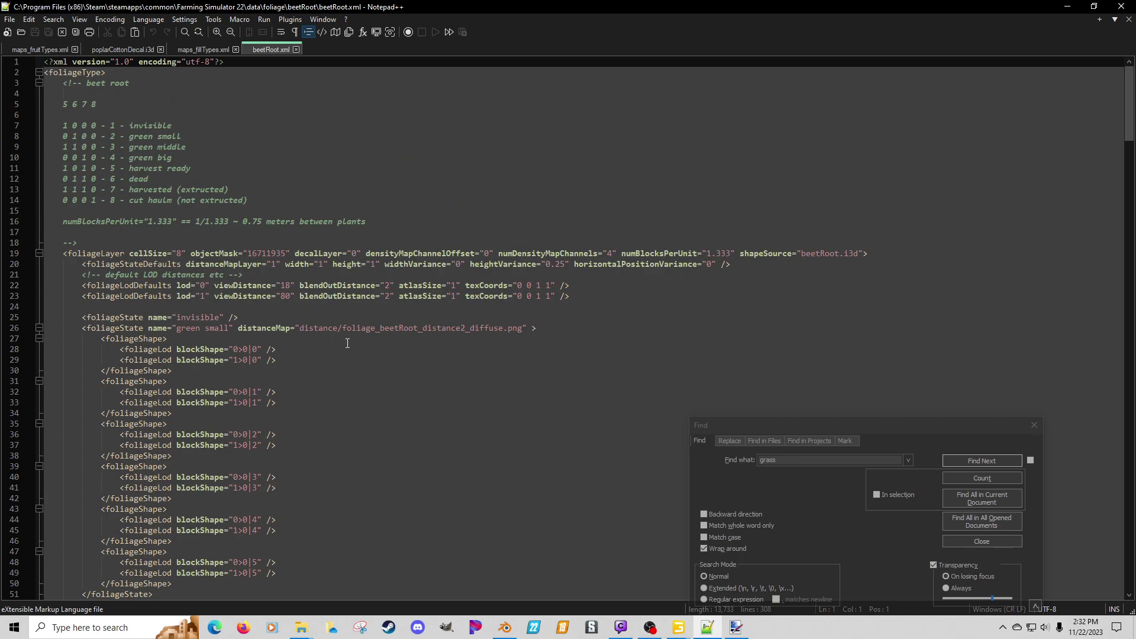
Step: Examine beetRoot.xml through to the BEETROOT fill type's HUD image and texture paths, placing the cursor on the HUD image line
scroll(347, 344, "down", 12)
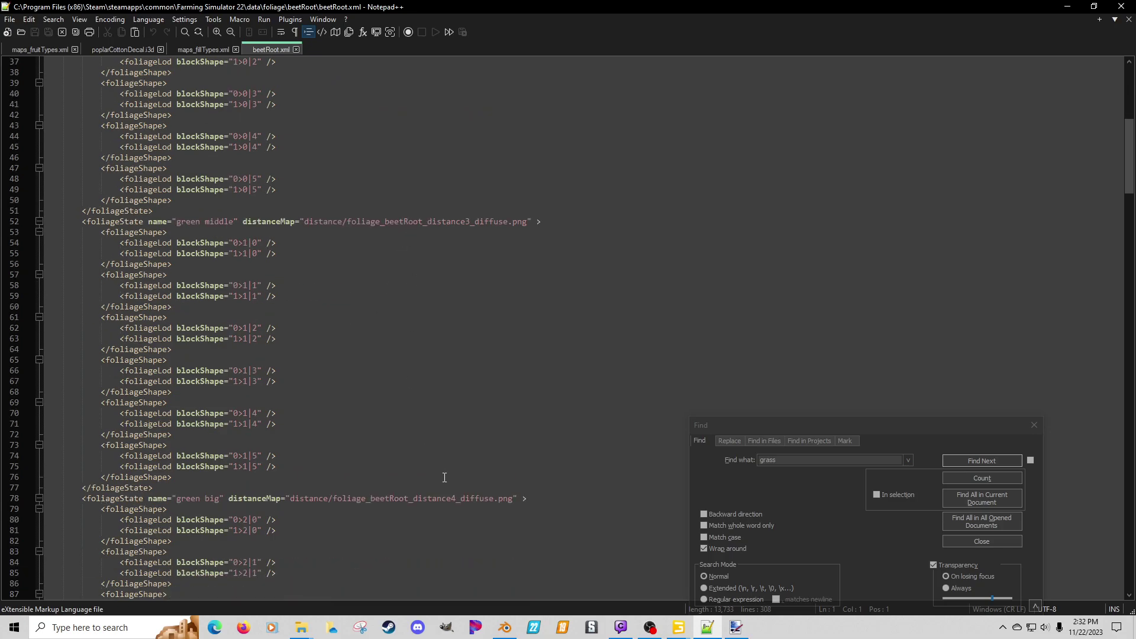
scroll(444, 477, "down", 16)
scroll(444, 477, "down", 20)
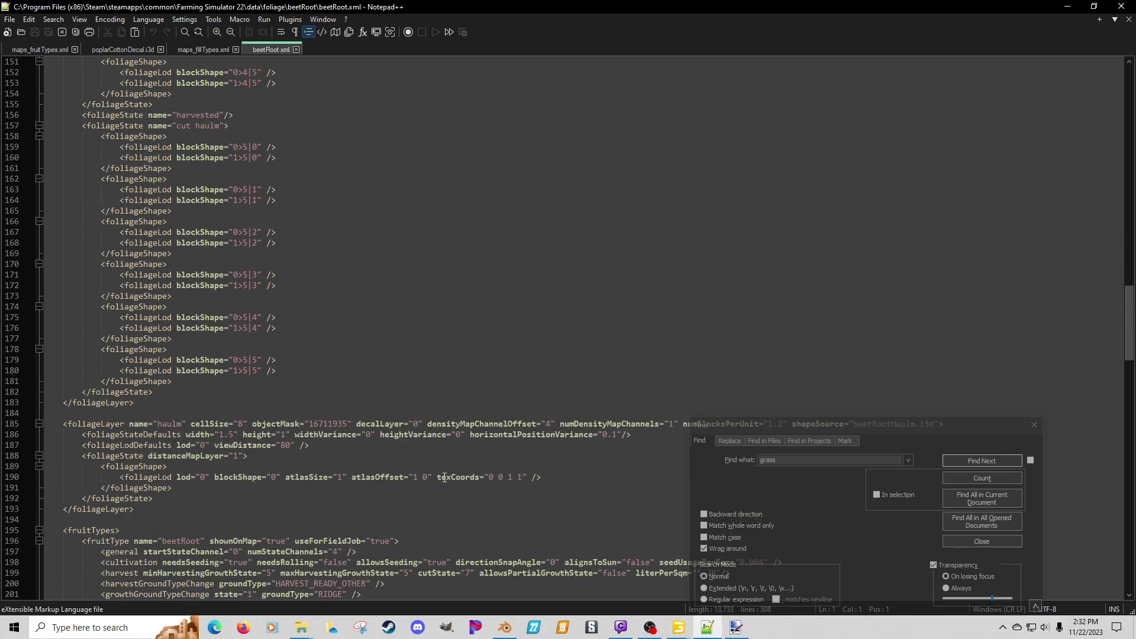
scroll(444, 477, "down", 3)
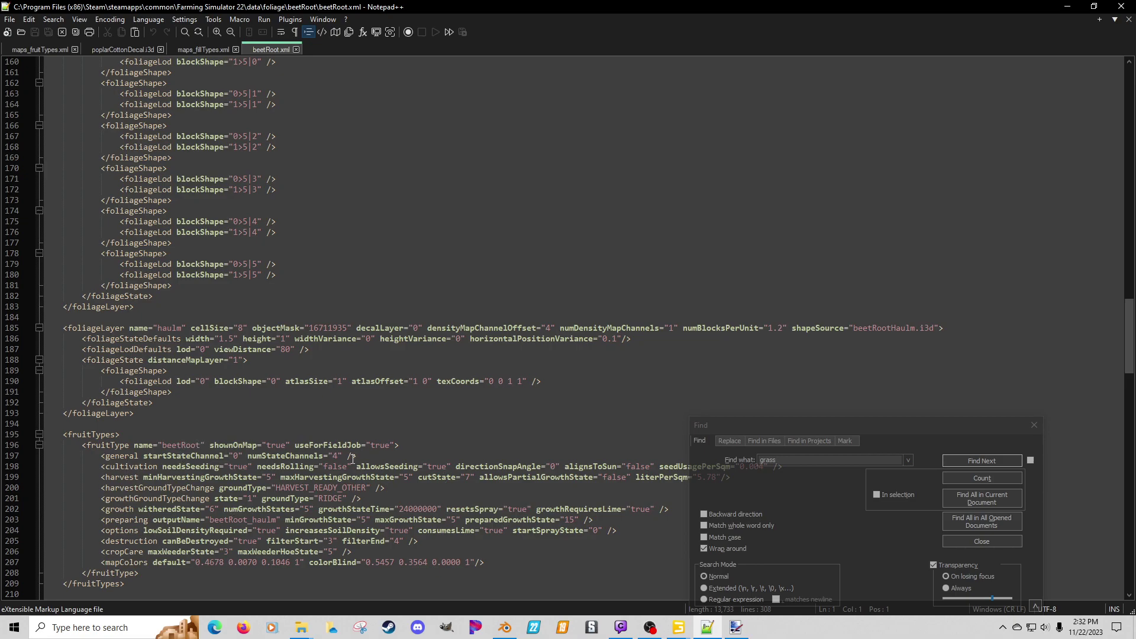
scroll(433, 402, "down", 3)
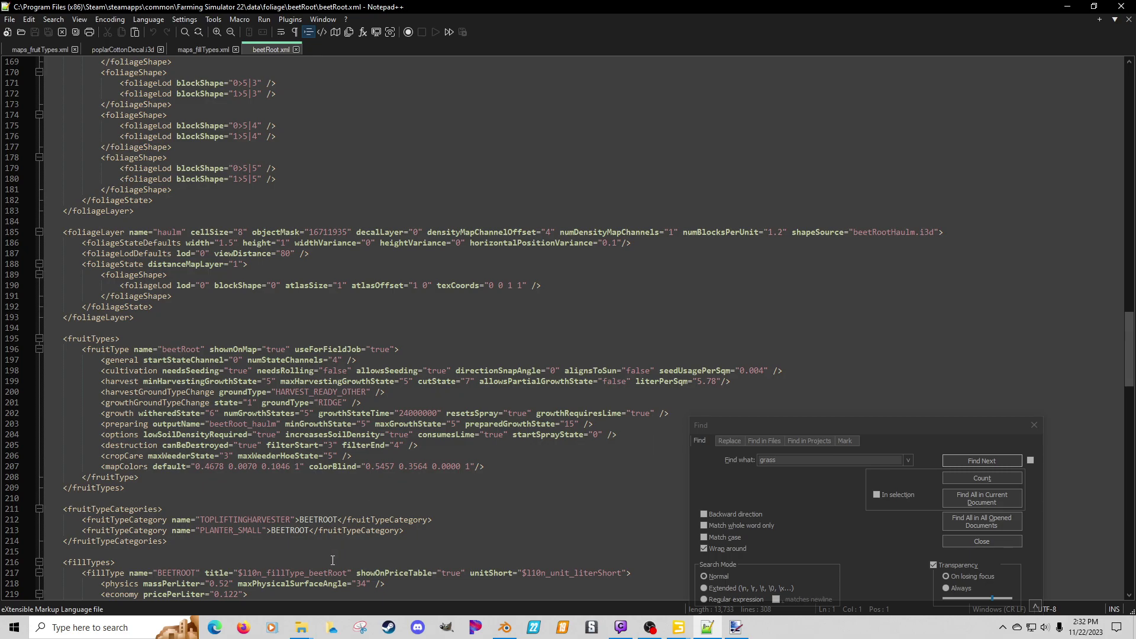
scroll(332, 554, "down", 2)
scroll(311, 512, "down", 6)
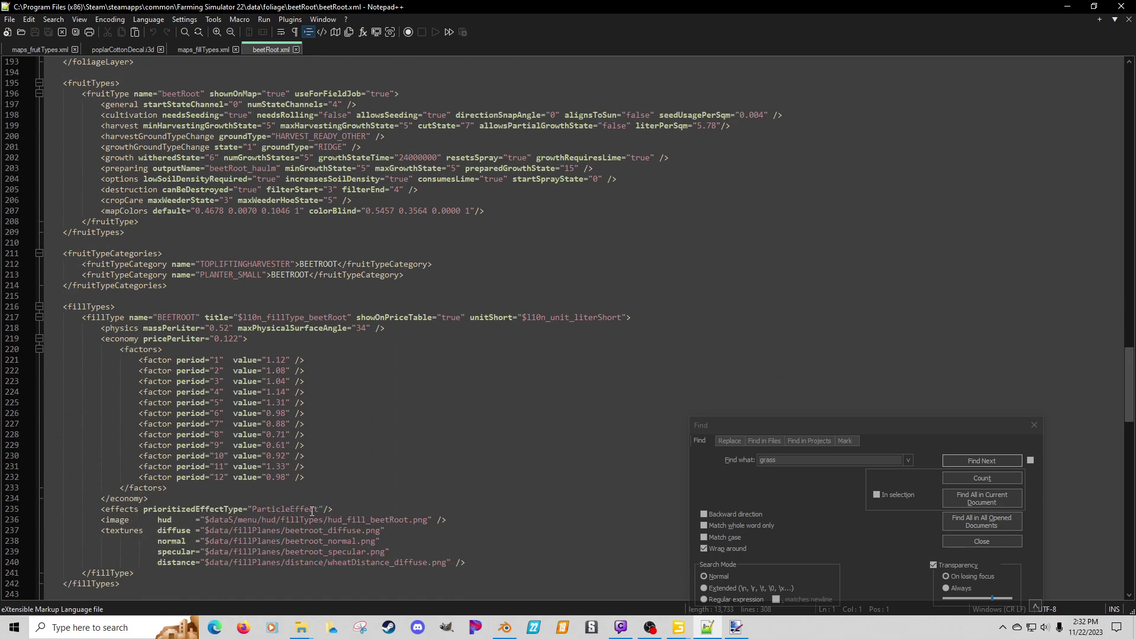
scroll(360, 473, "down", 2)
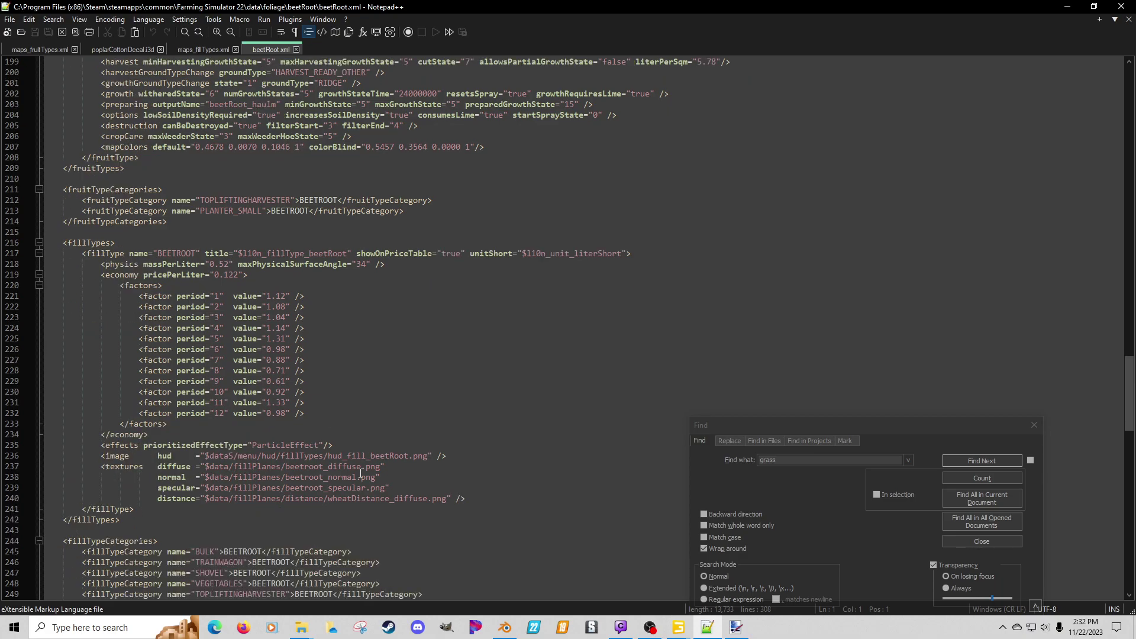
scroll(366, 465, "down", 2)
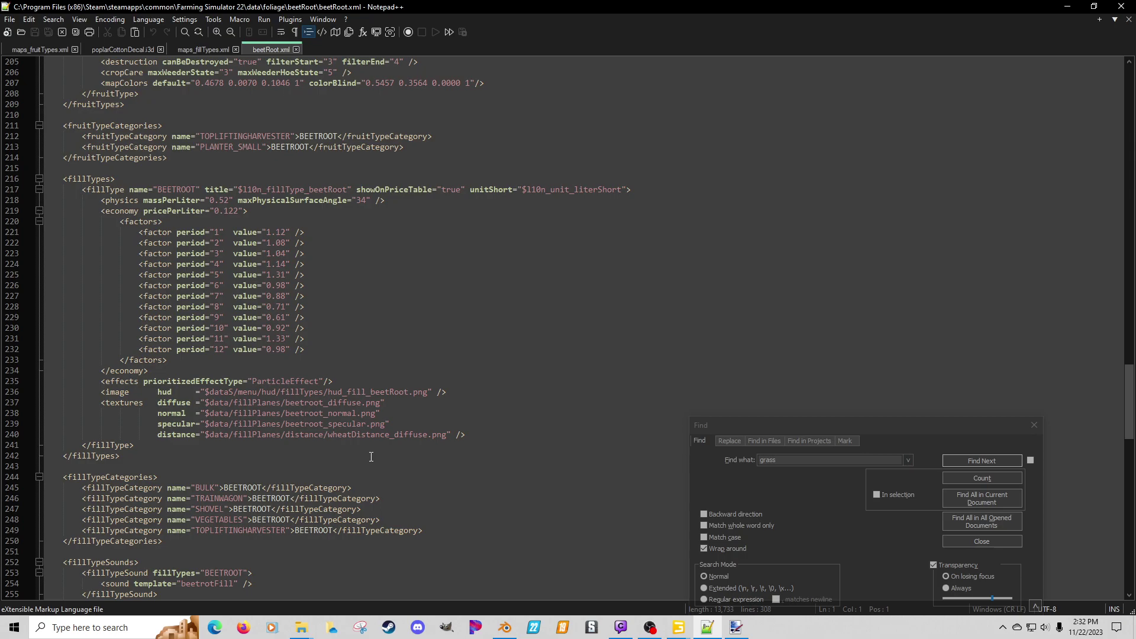
scroll(371, 458, "down", 4)
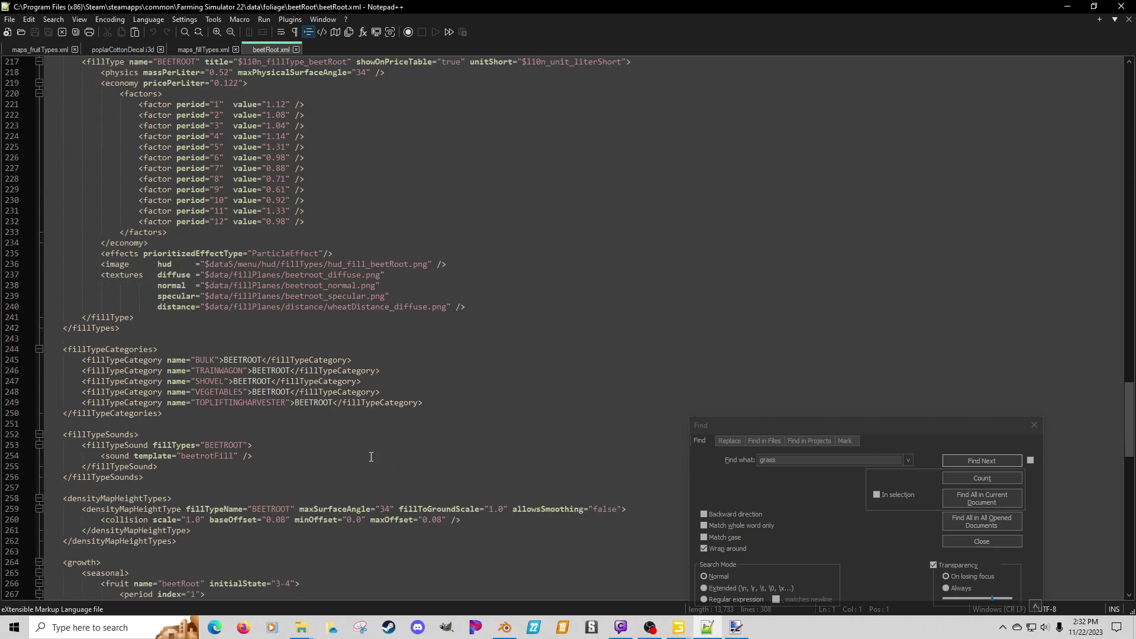
scroll(371, 457, "up", 3)
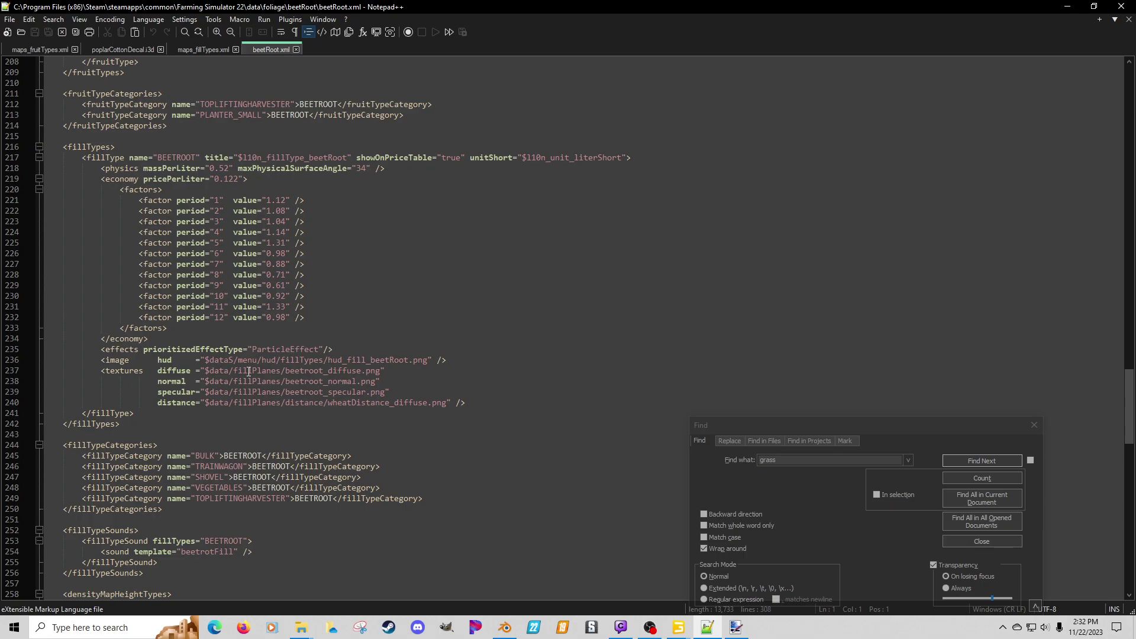
left_click(202, 360)
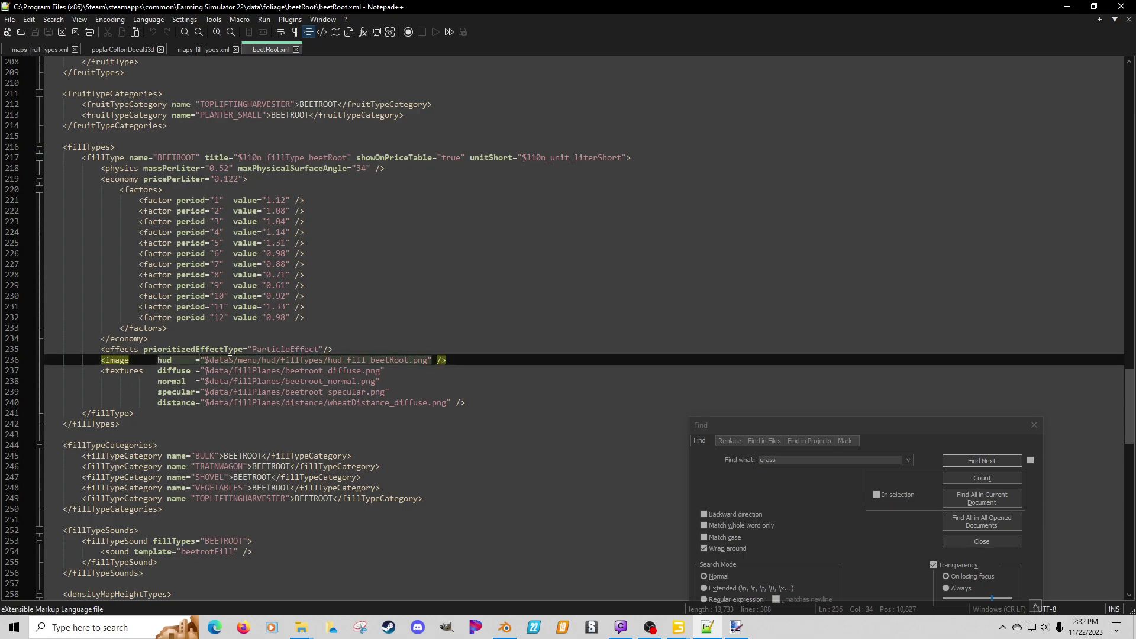
key("shift+End")
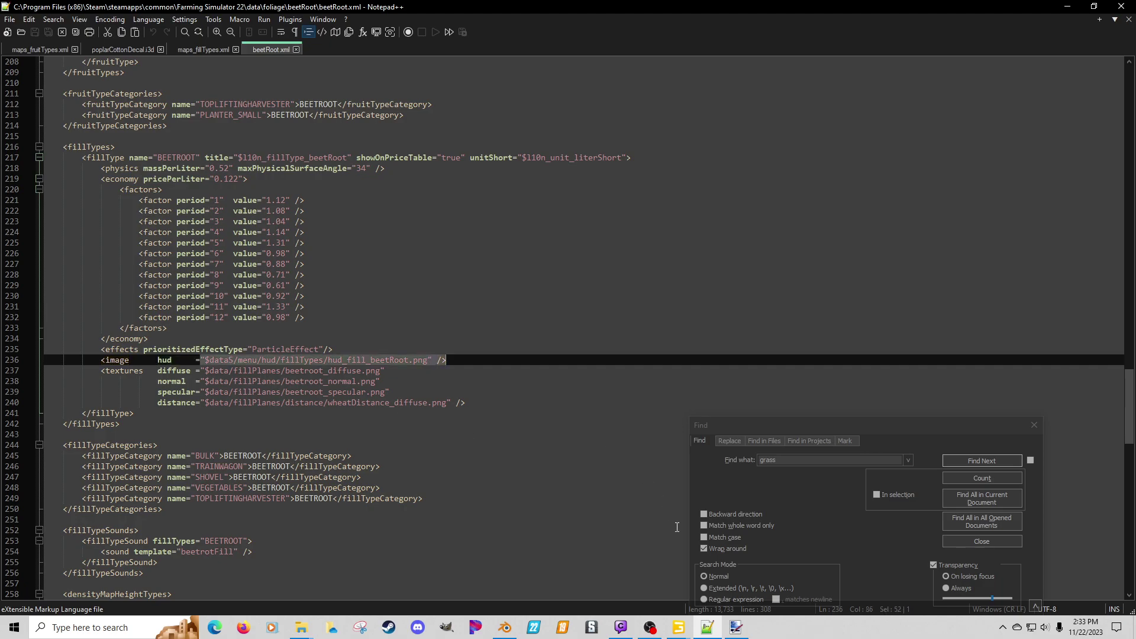
left_click(680, 630)
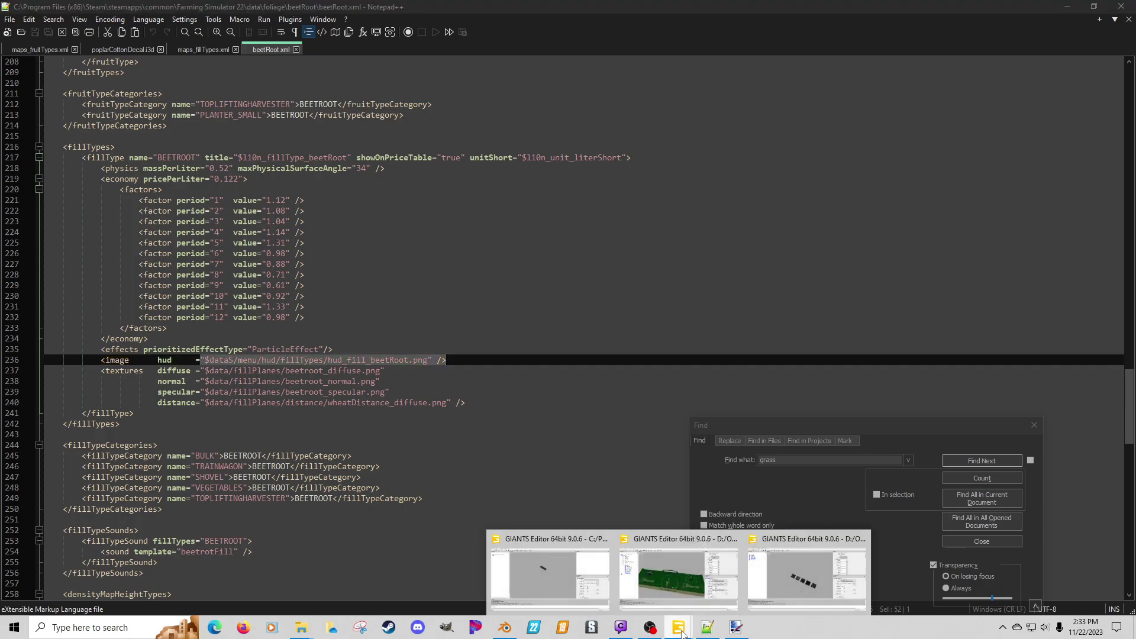
left_click(805, 541)
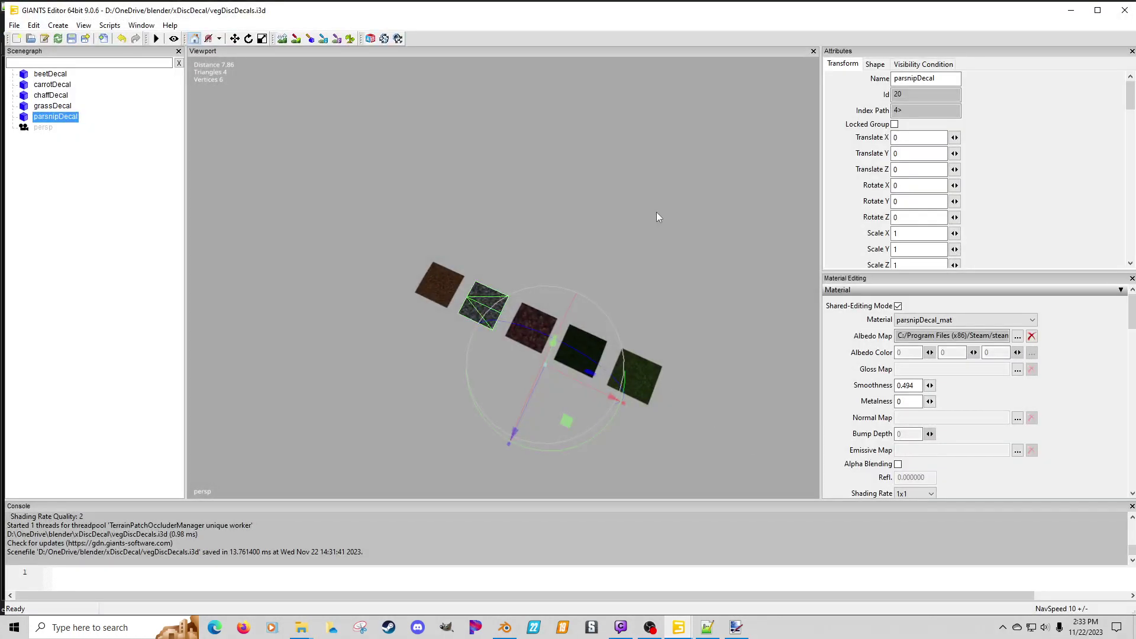
key("alt+Tab")
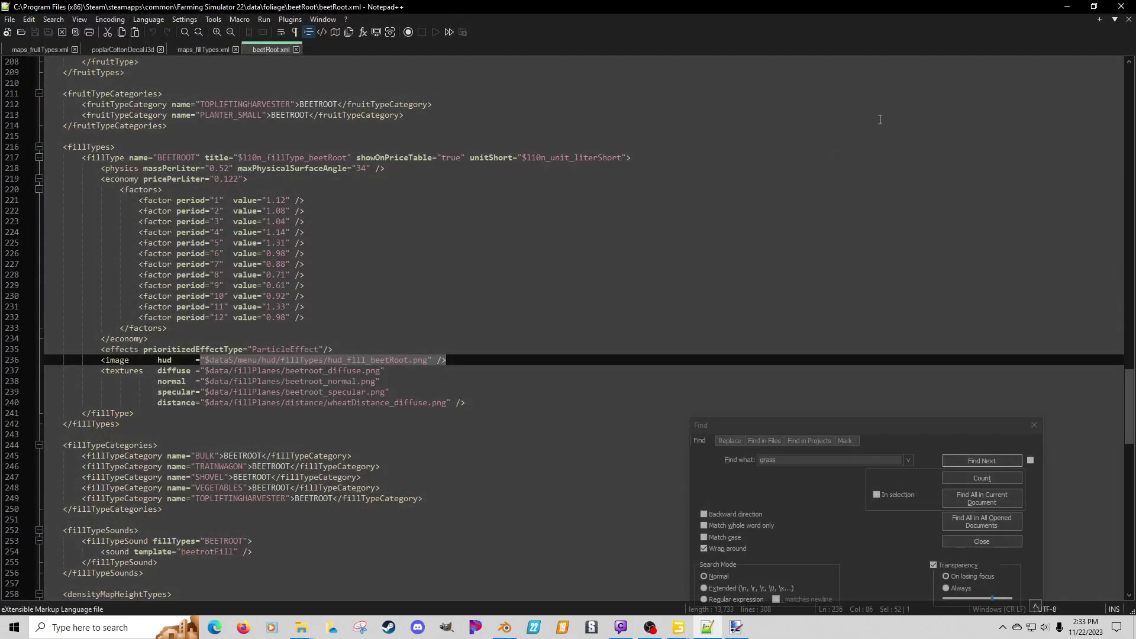
Step: Open vegDiscDecals.i3d from the xDiscDecal folder in Notepad++ and place the cursor on the beetroot texture's file line
left_click(312, 626)
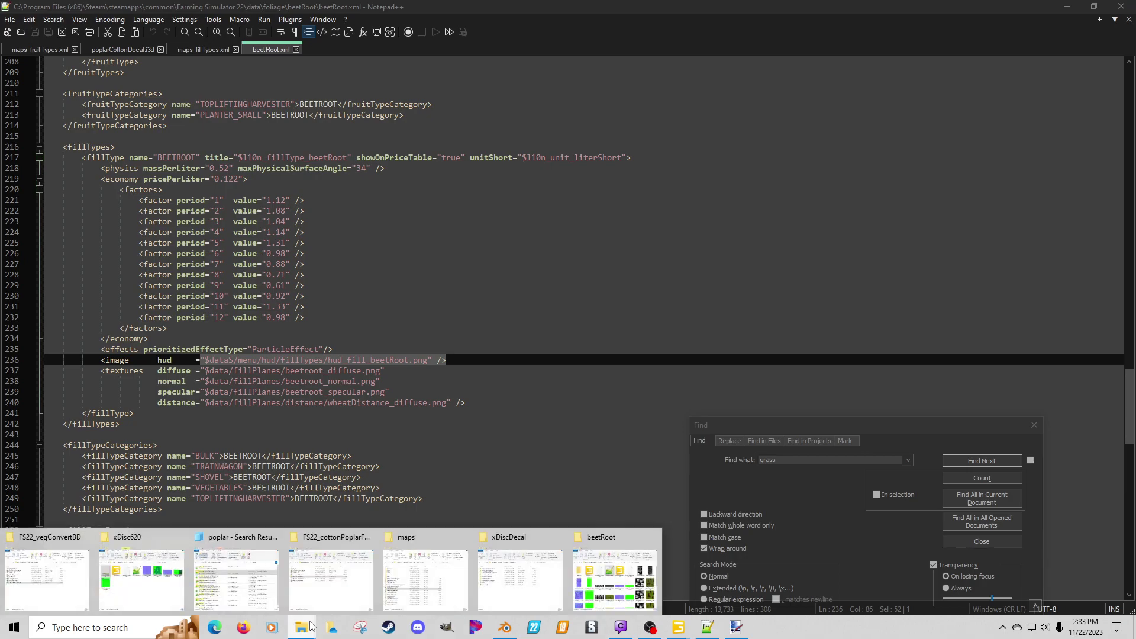
left_click(507, 557)
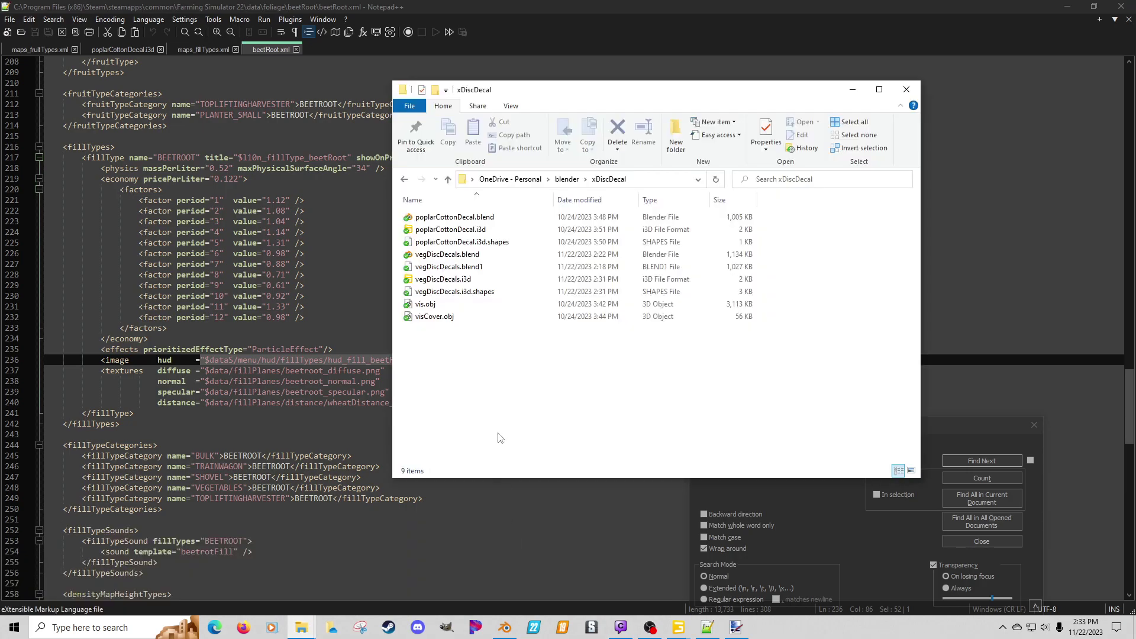
right_click(429, 282)
left_click(473, 307)
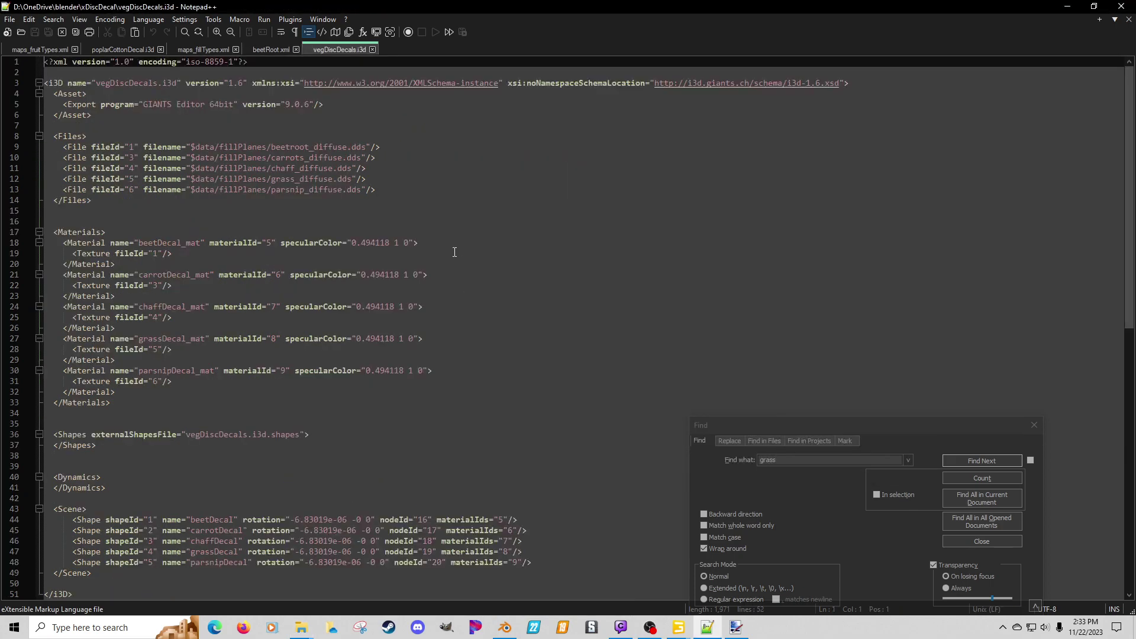
left_click(304, 148)
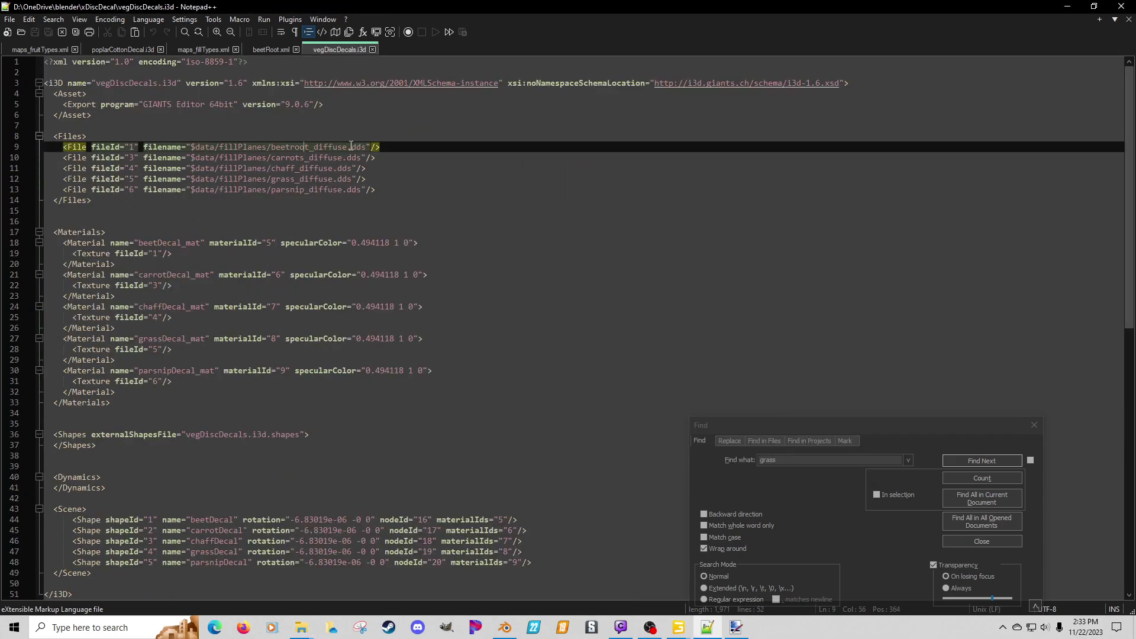
Step: Copy the BEETROOT HUD image path in beetRoot.xml, from its opening quote through the end of the line
left_click(272, 51)
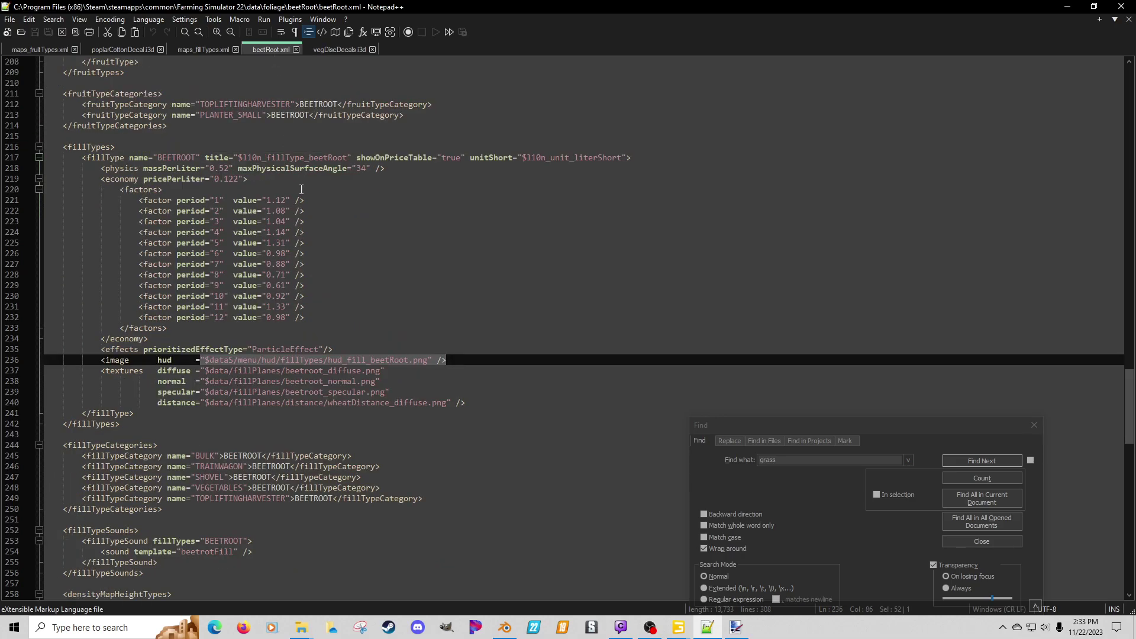
left_click(203, 360)
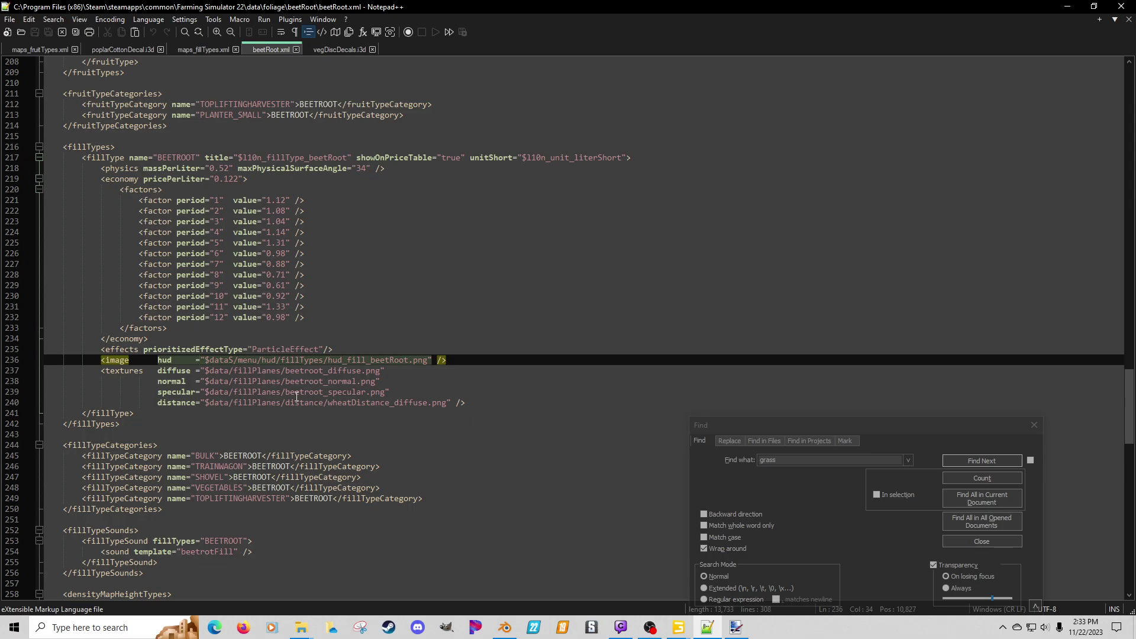
key("shift+End")
key("ctrl+c")
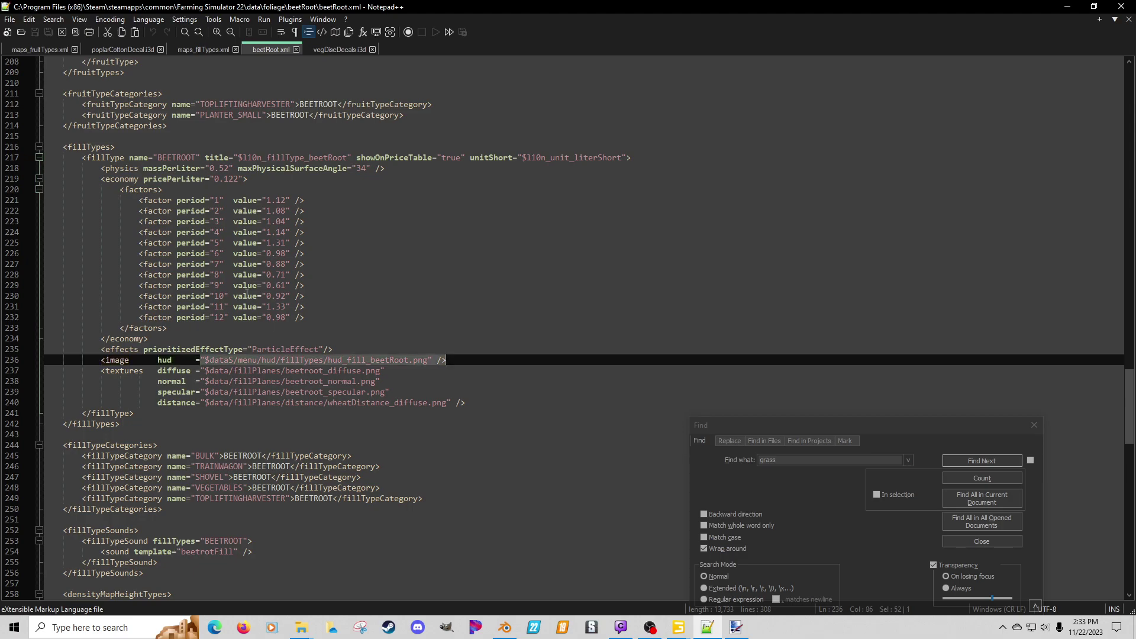
Step: Move beetRoot.xml to the other view so it sits beside vegDiscDecals.i3d
left_click(339, 51)
right_click(338, 49)
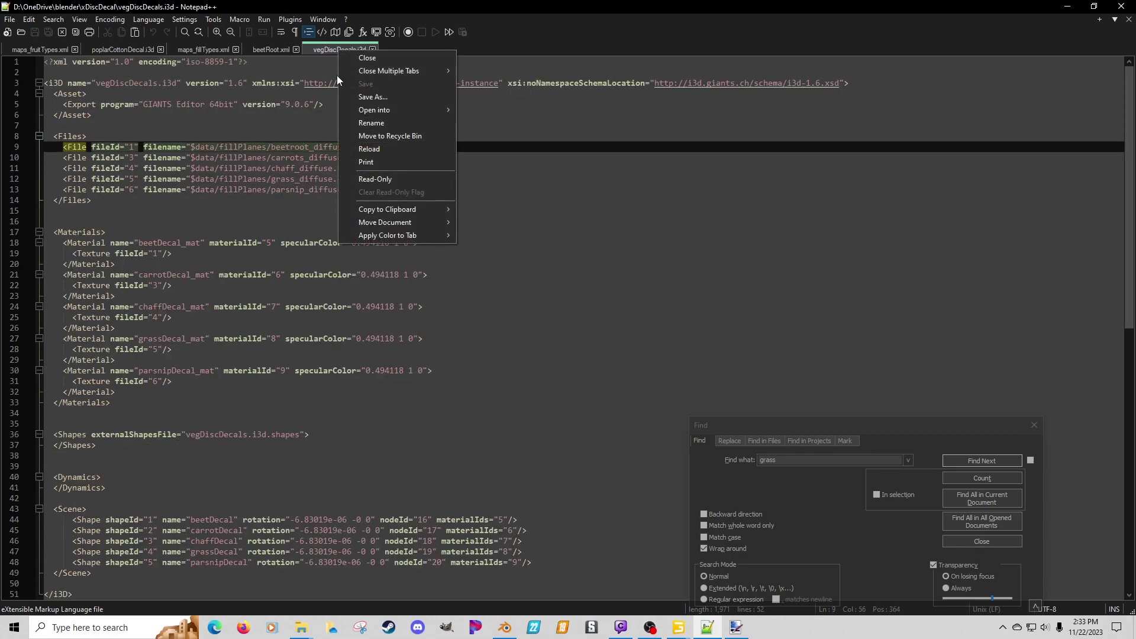
mouse_move(355, 222)
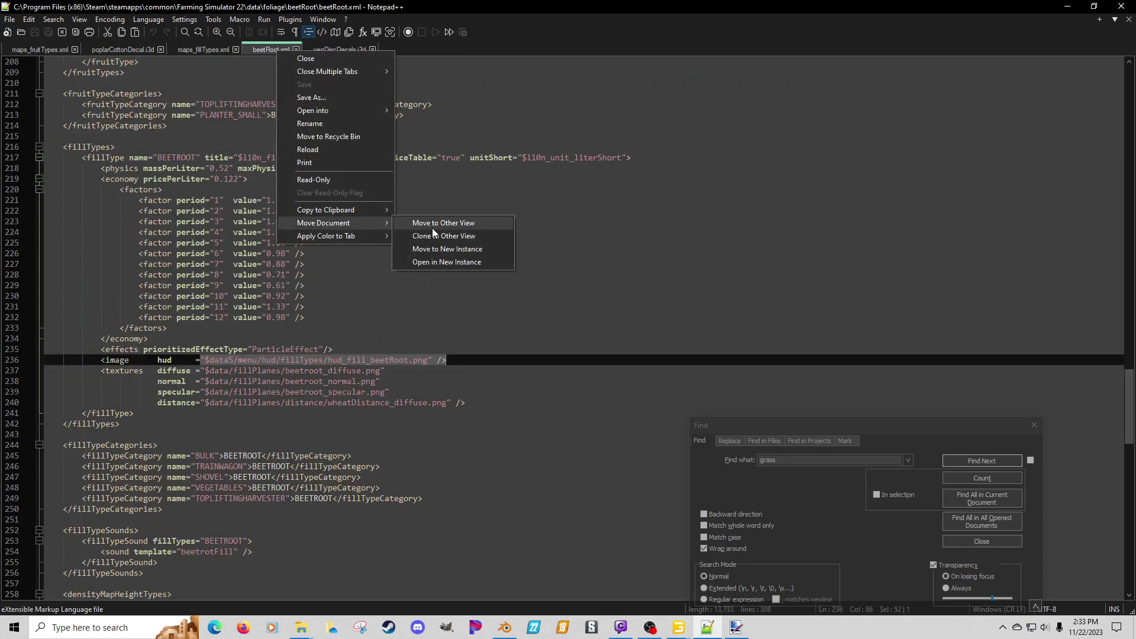
left_click(457, 225)
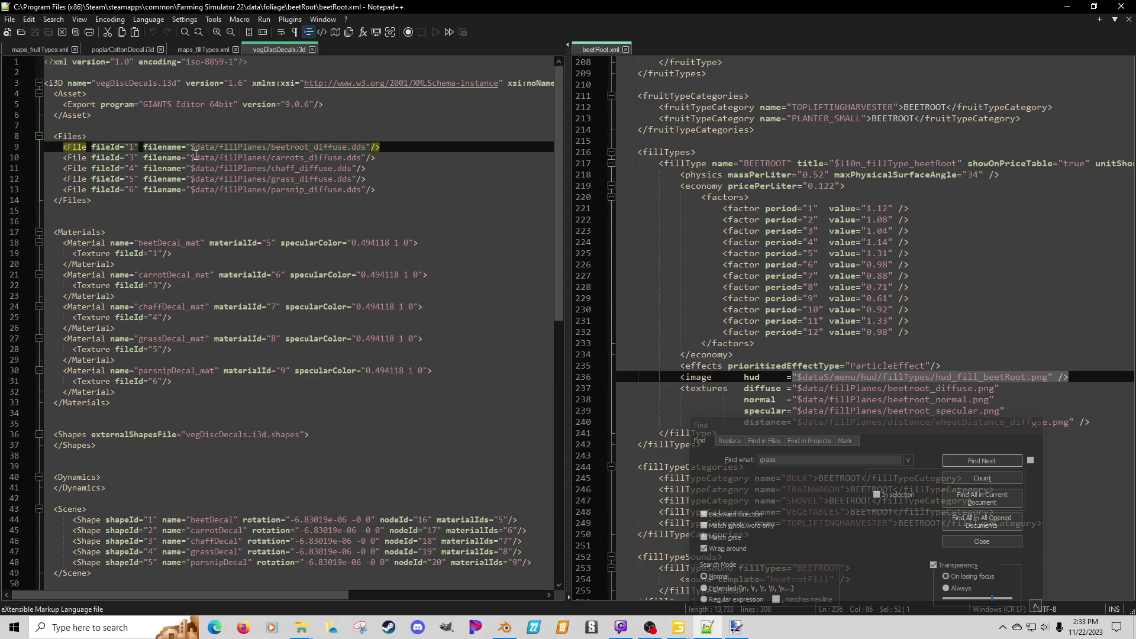
Step: Replace the beetroot file's path in vegDiscDecals.i3d with "$dataS/menu/hud/fillTypes/hud_fill_beetRoot.png" />
left_click(188, 146)
key("shift+End")
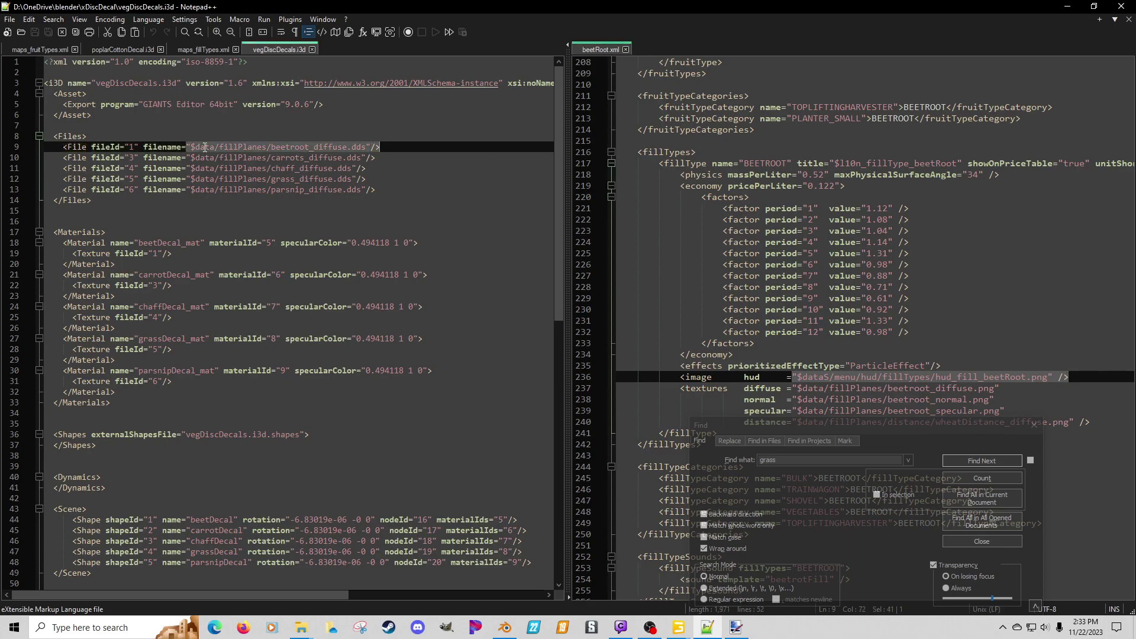
key("ctrl+v")
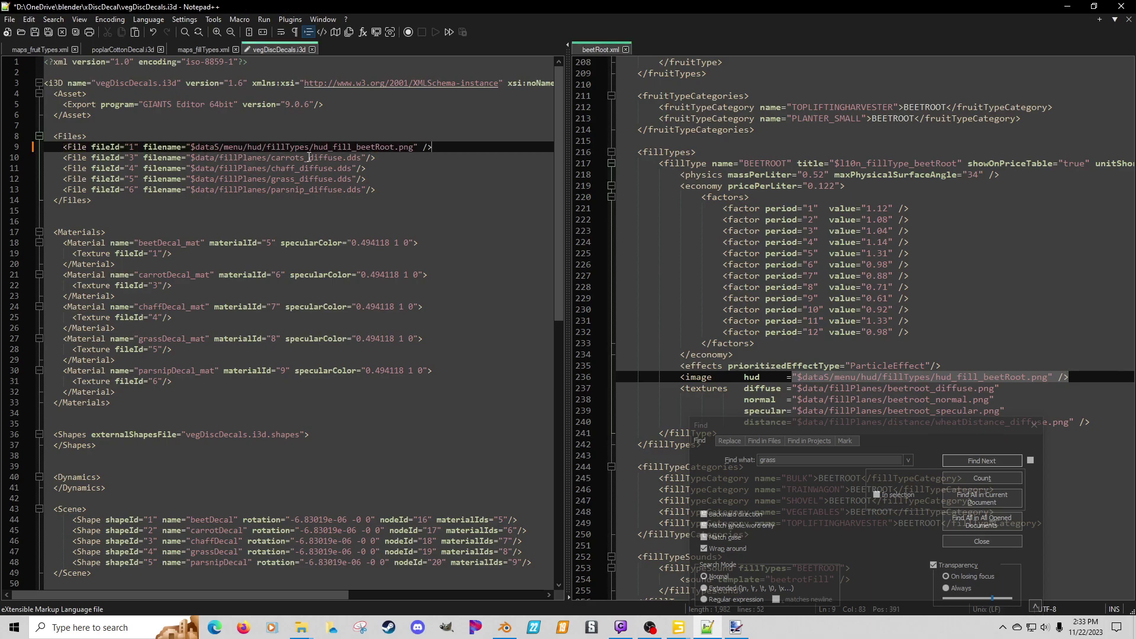
left_click(295, 158)
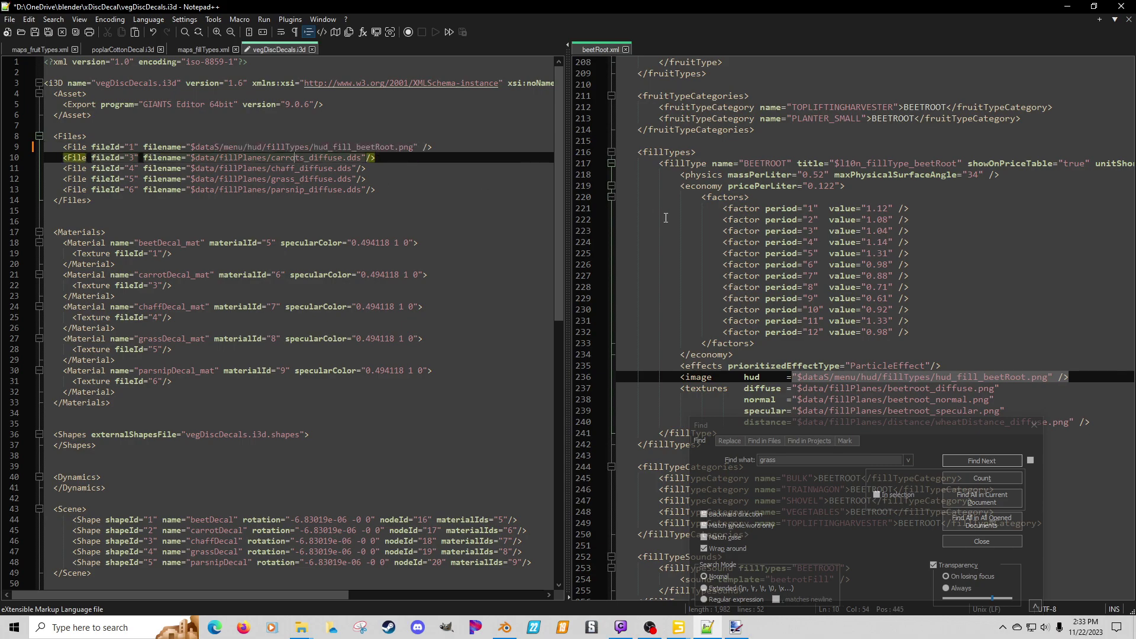
left_click(732, 239)
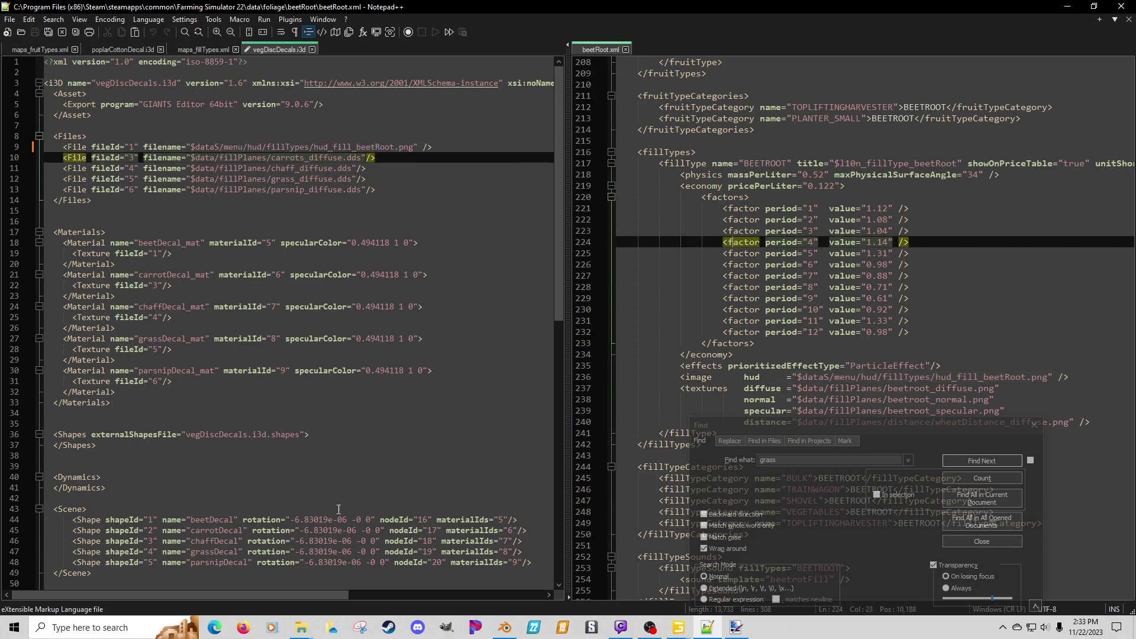
Step: Close the maps, FS22_cottonPoplar, poplar search results and xDisc620 windows in File Explorer
left_click(301, 628)
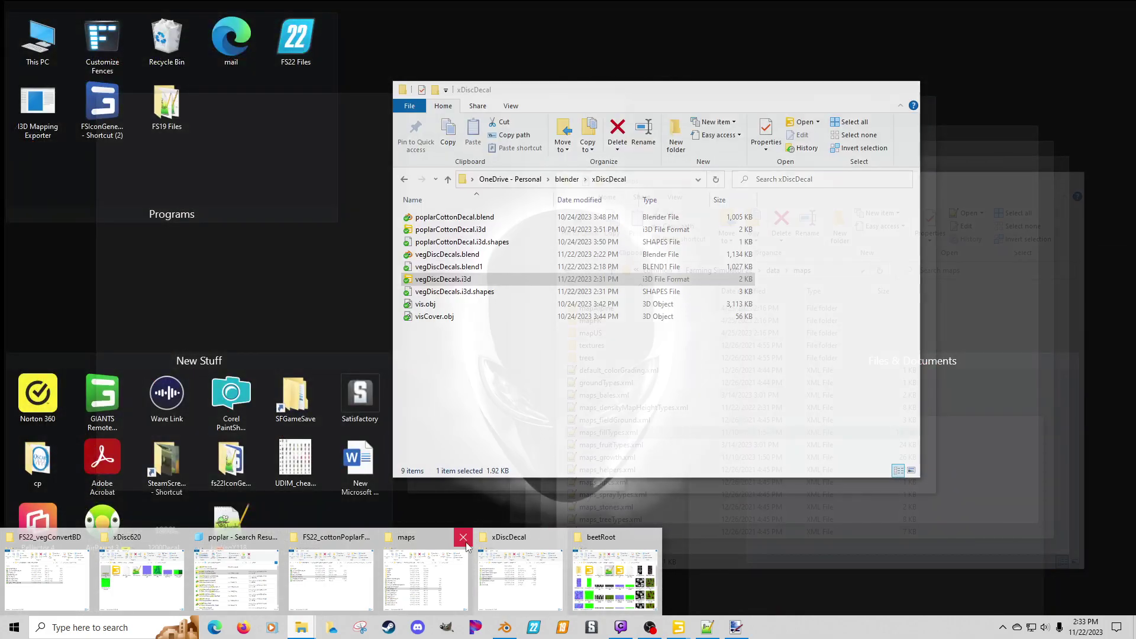
left_click(463, 538)
left_click(366, 537)
left_click(342, 538)
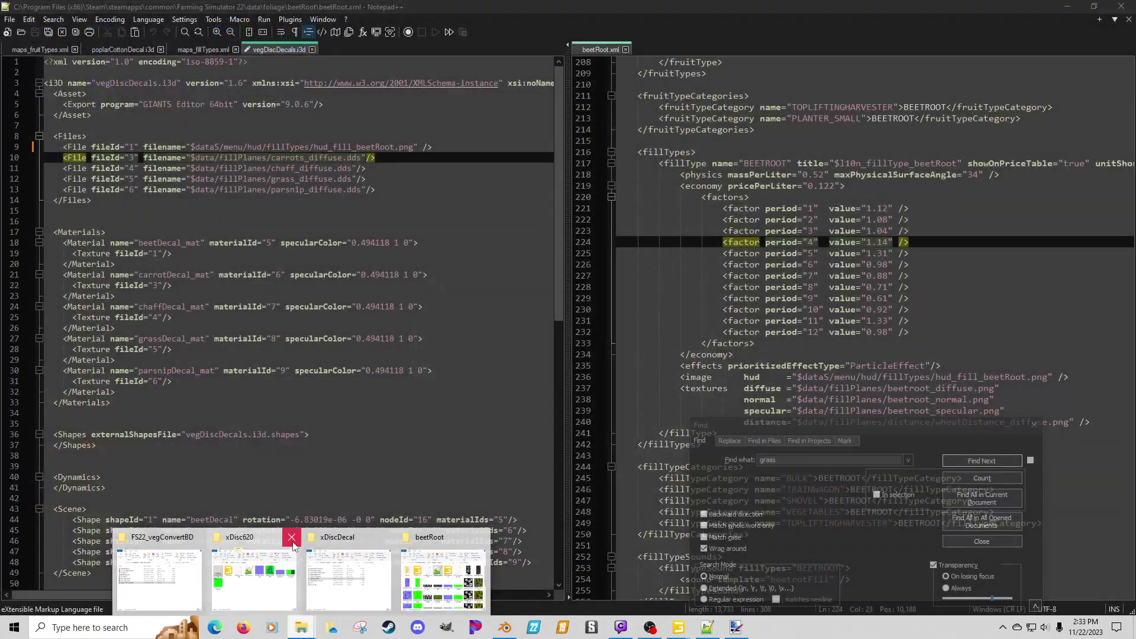
left_click(283, 537)
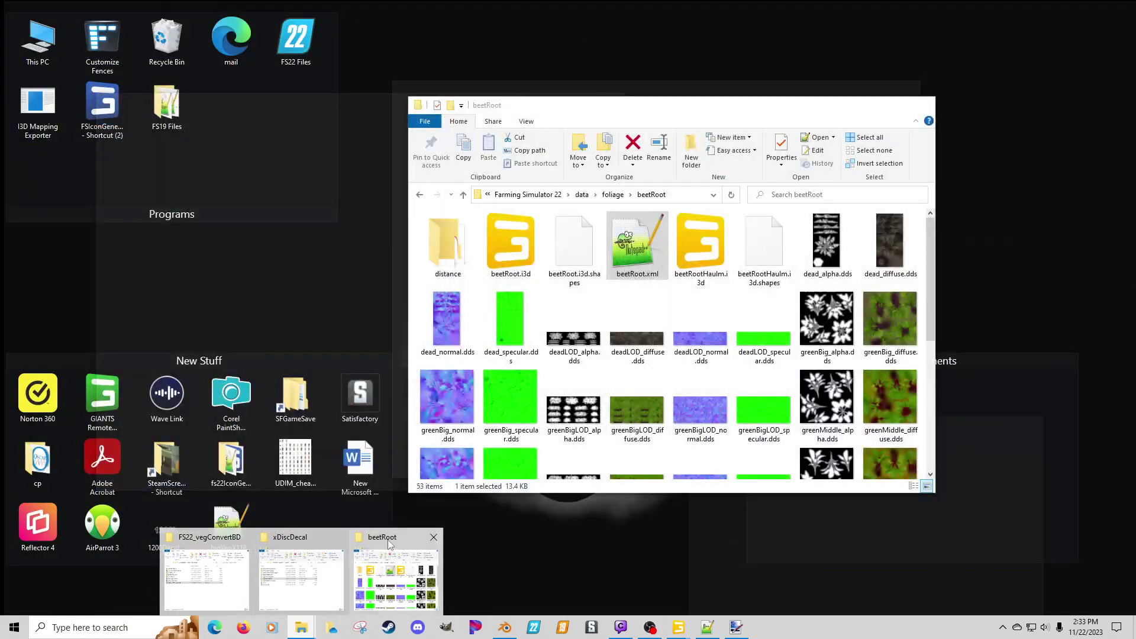
Step: Open carrot.xml in Notepad++ from the carrot subfolder of the game's foliage folder
left_click(395, 571)
left_click(627, 195)
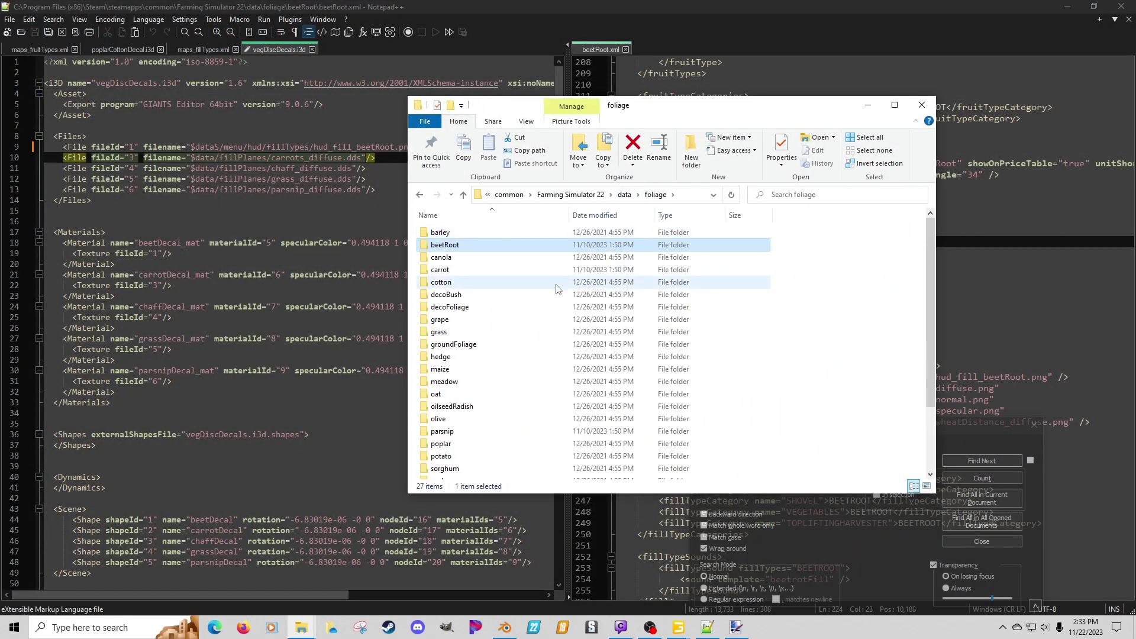
double_click(448, 269)
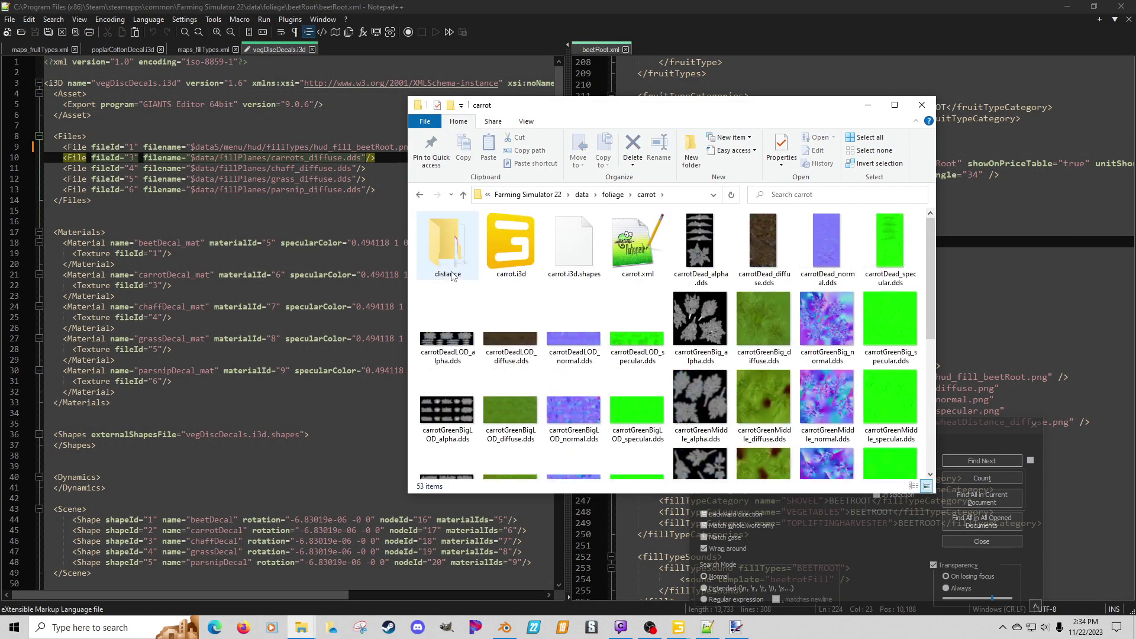
double_click(632, 253)
Step: Search carrot.xml for "hud" and select the CARROT HUD image path through the end of its line for copying
left_click(847, 424)
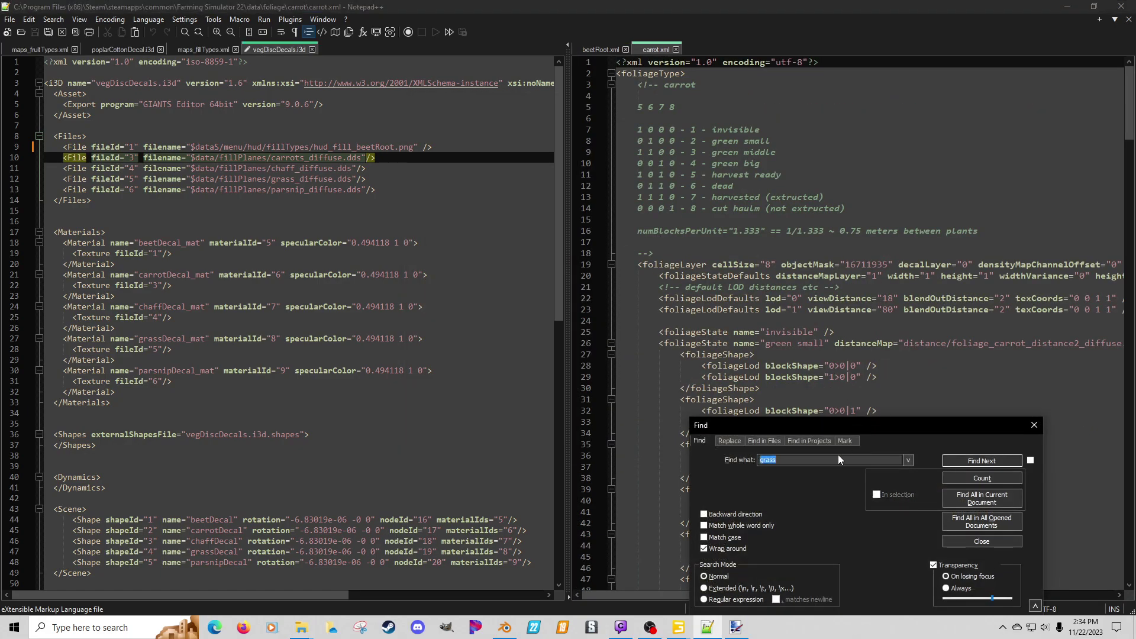
type("hud")
key("Return")
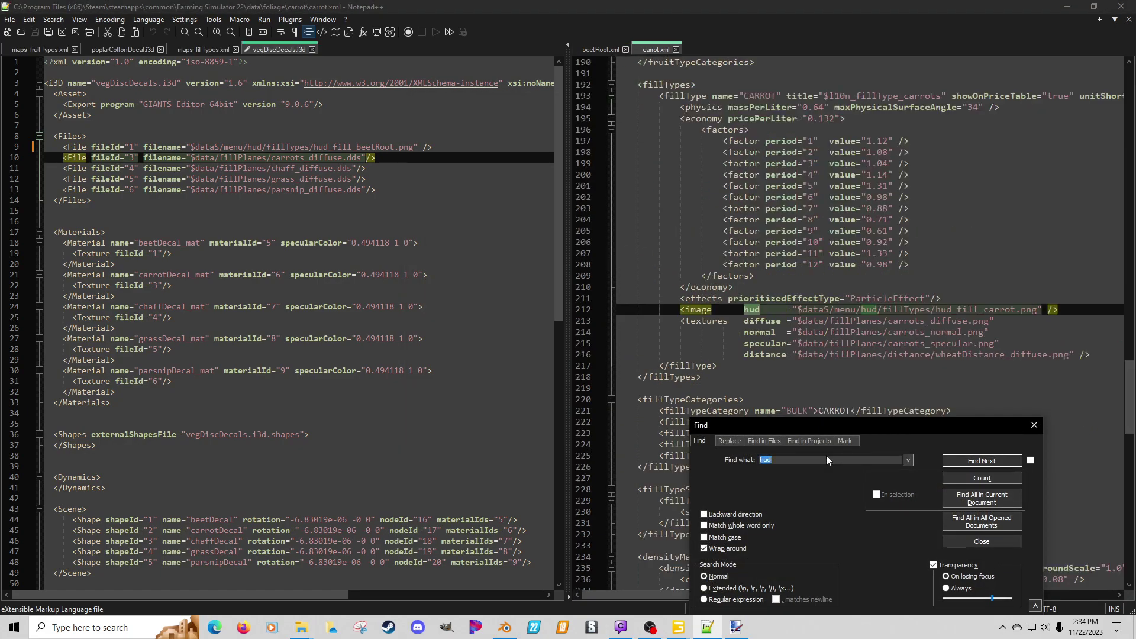
left_click(792, 311)
key("shift+End")
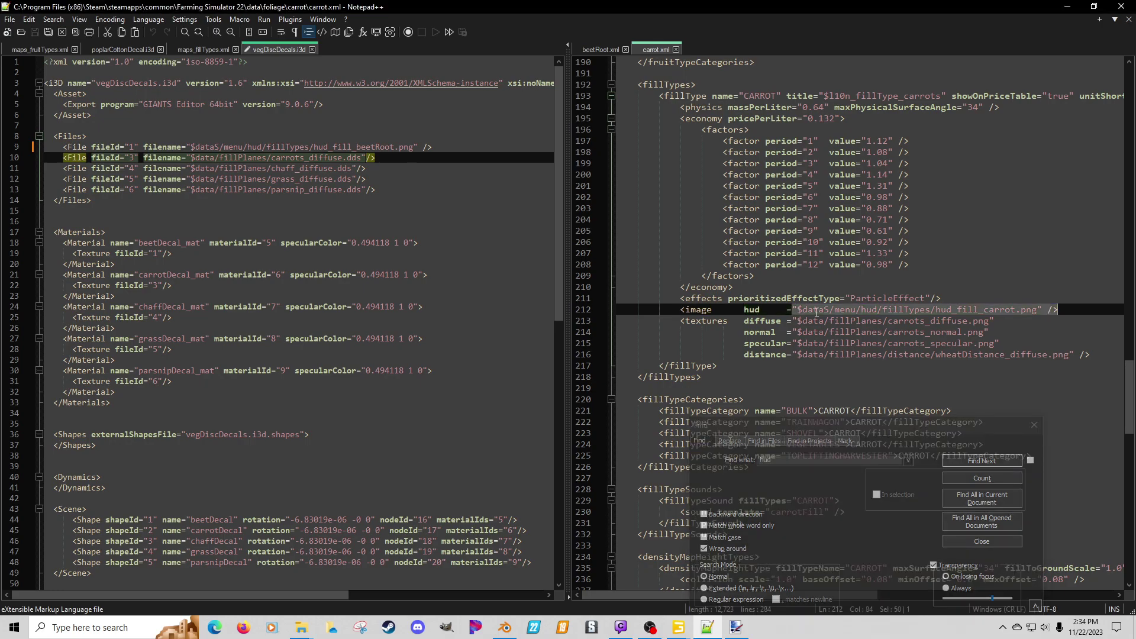
scroll(810, 319, "down", 5)
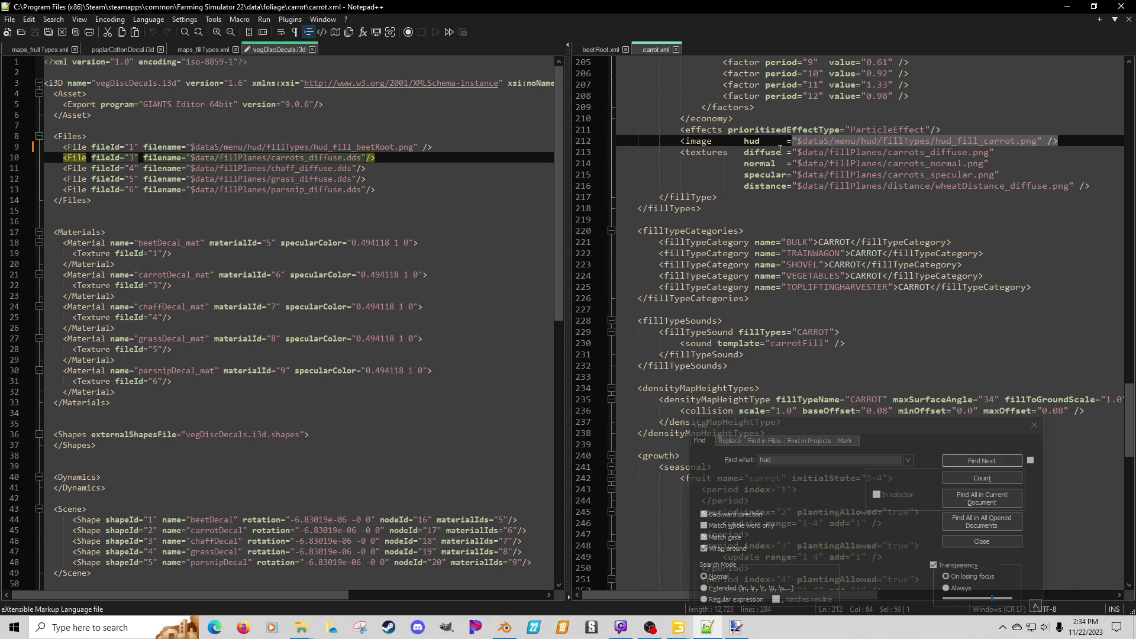
Step: Replace the carrots file's path in vegDiscDecals.i3d with "$dataS/menu/hud/fillTypes/hud_fill_carrot.png" />
left_click(188, 157)
key("shift+End")
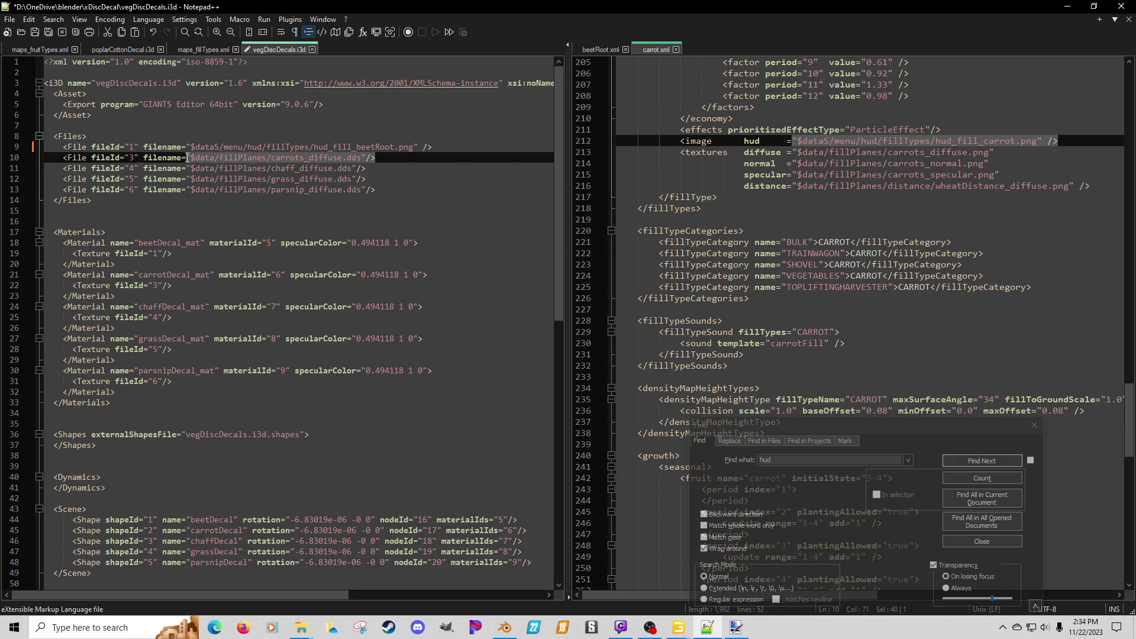
type("\"$dataS/menu/hud/fillTypes/hud_fill_carrot.png\" />")
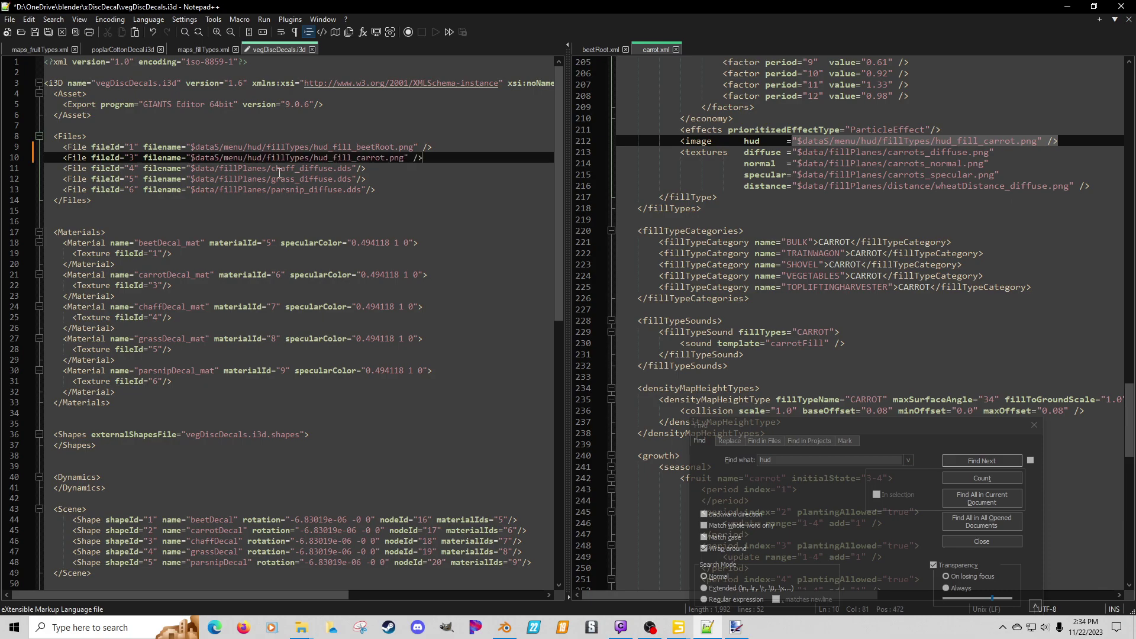
Step: Place the cursor on the chaff file line and move maps_fillTypes.xml to the other view
left_click(280, 169)
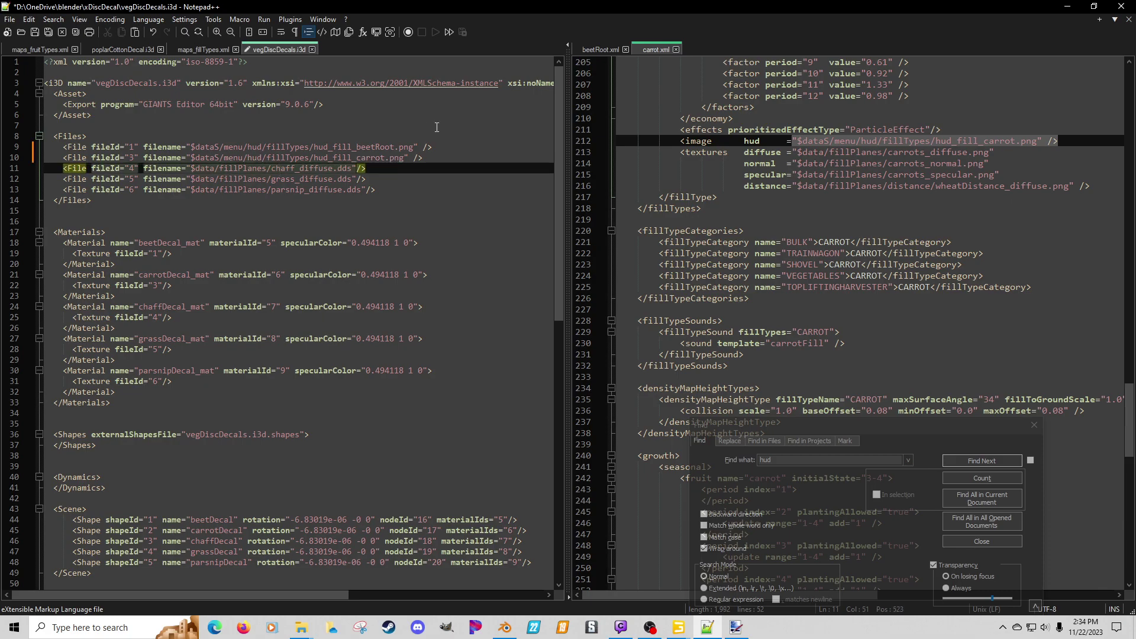
right_click(208, 50)
mouse_move(254, 223)
left_click(379, 221)
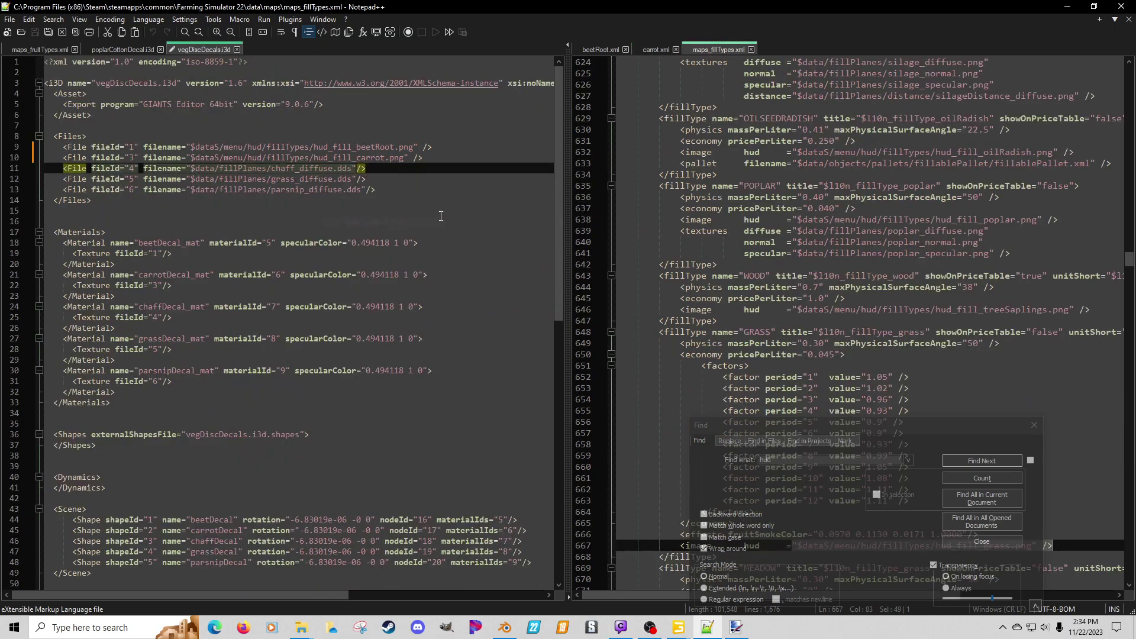
Step: Search maps_fillTypes.xml for "chaff", stepping through the matches to the CHAFF fill type definition
left_click(712, 460)
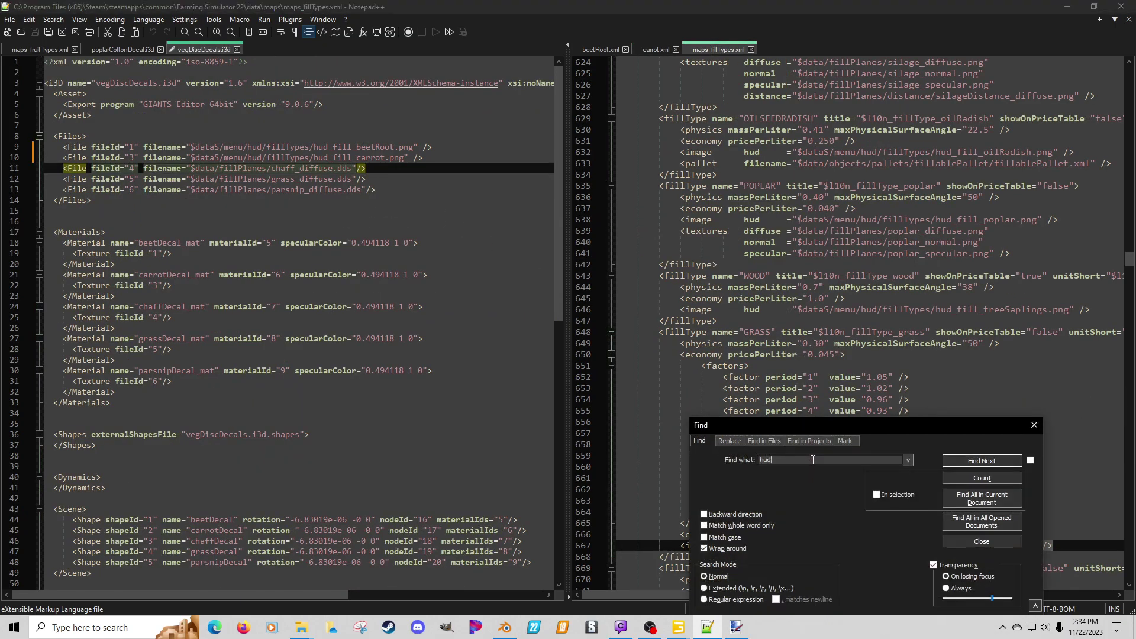
type("chaff")
key("Return")
key("Return")
key("Return")
key("Return")
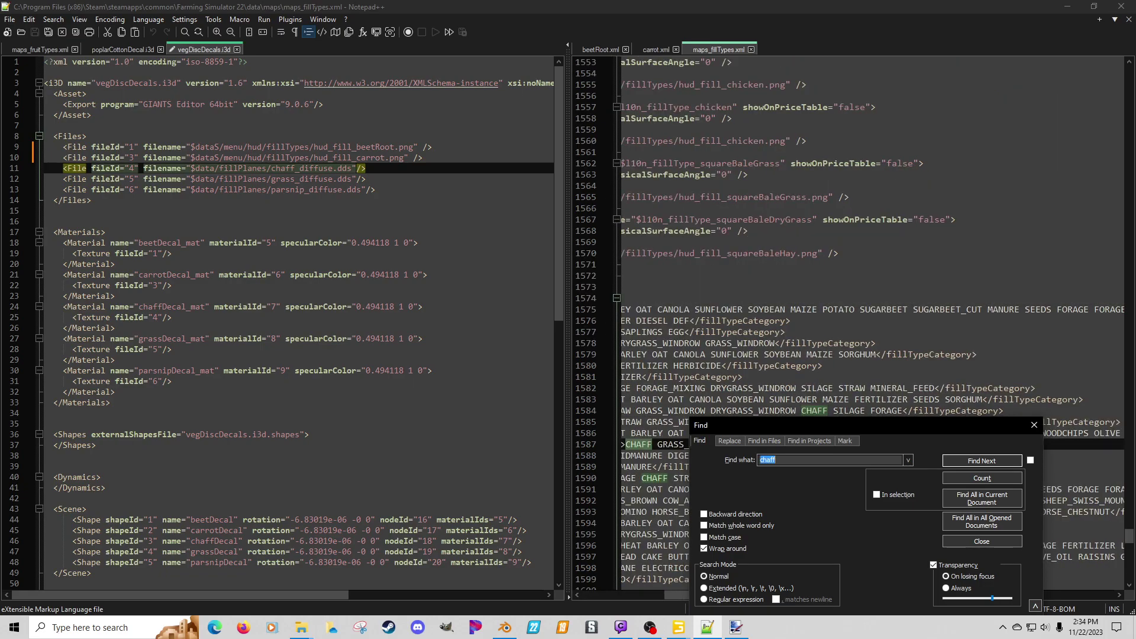
key("Return")
key("Return")
key("Return")
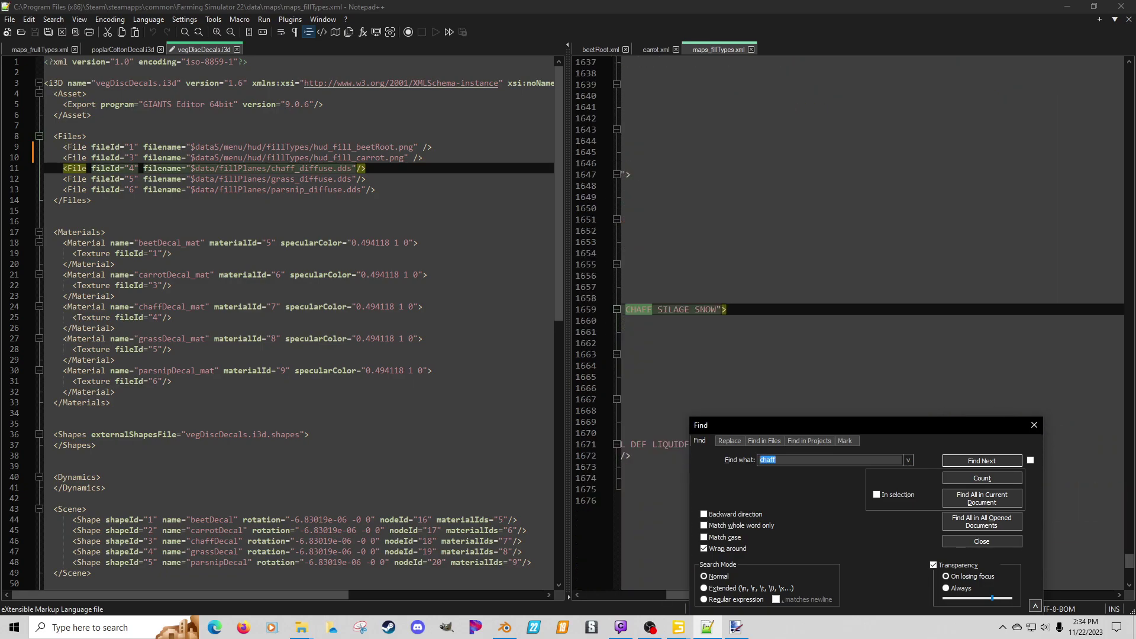
key("Return")
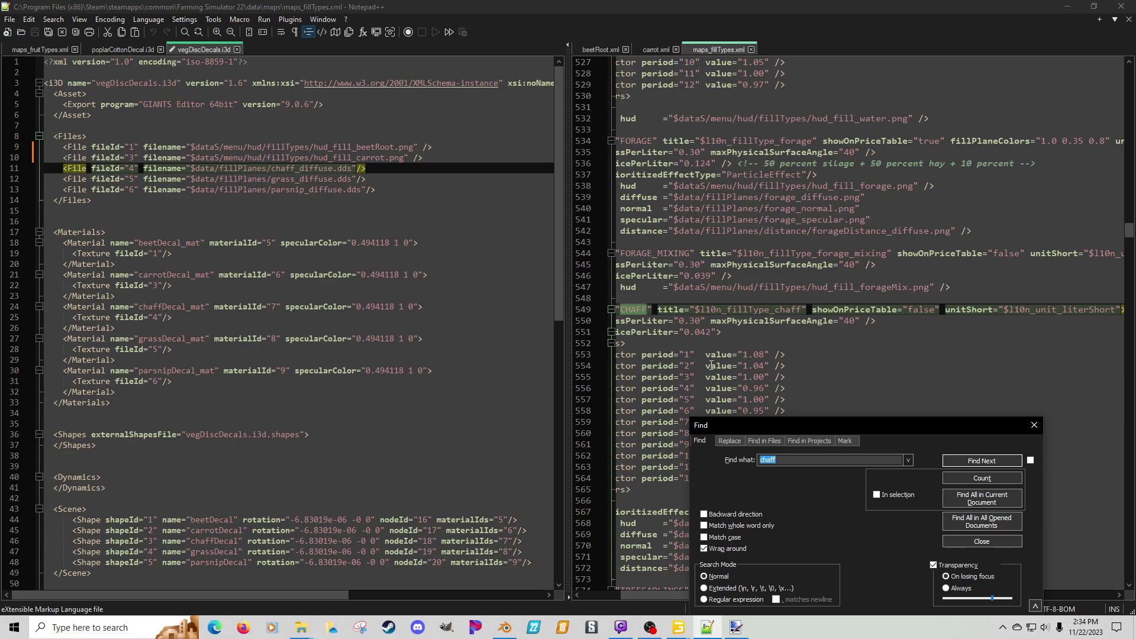
Step: Replace the chaff file's path in vegDiscDecals.i3d with the CHAFF HUD image path, "$dataS/menu/hud/fillTypes/hud_fill_chaff.png" />
scroll(720, 376, "down", 6)
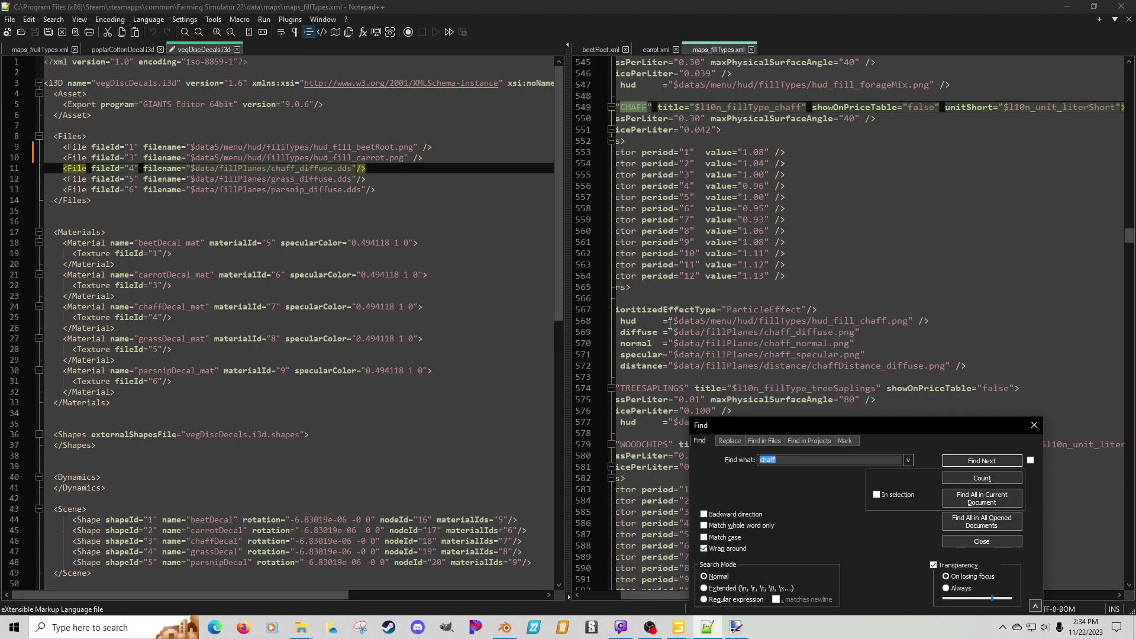
left_click(669, 323)
key("shift+End")
key("ctrl+c")
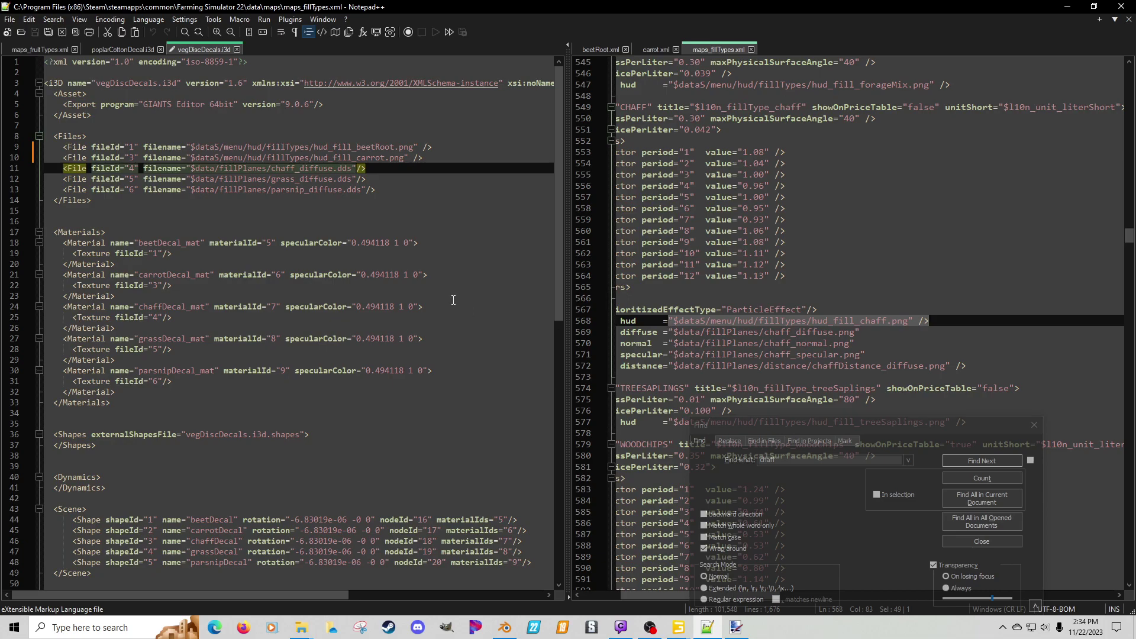
left_click(188, 168)
key("shift+End")
key("ctrl+v")
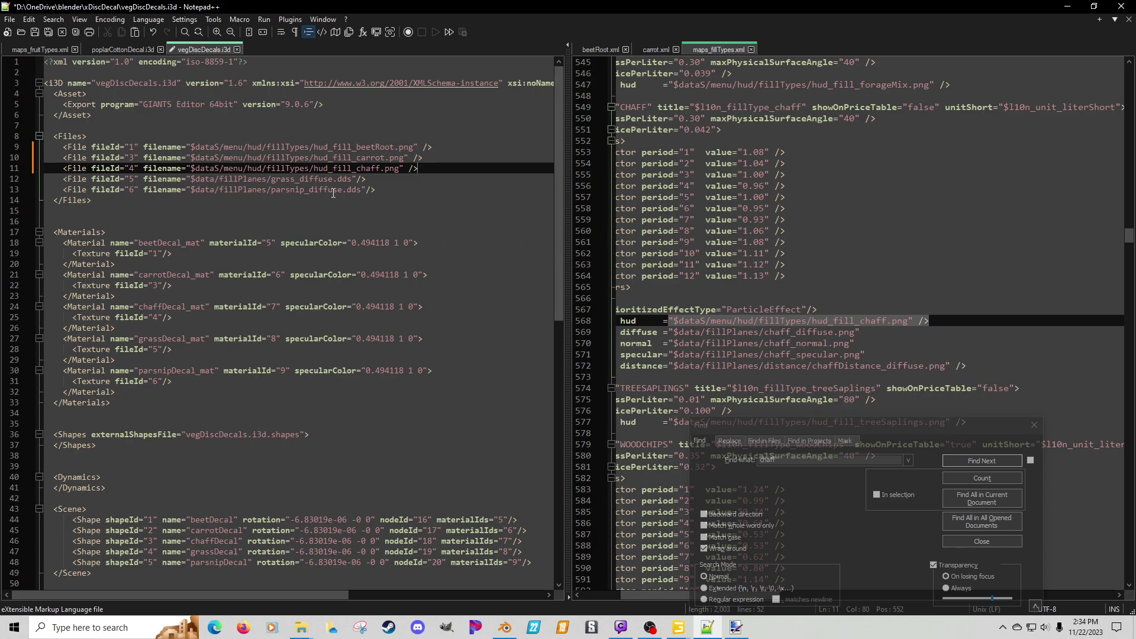
Step: Dismiss the Norton alert with Remind Me Later and search maps_fillTypes.xml for "grass"
left_click(1124, 402)
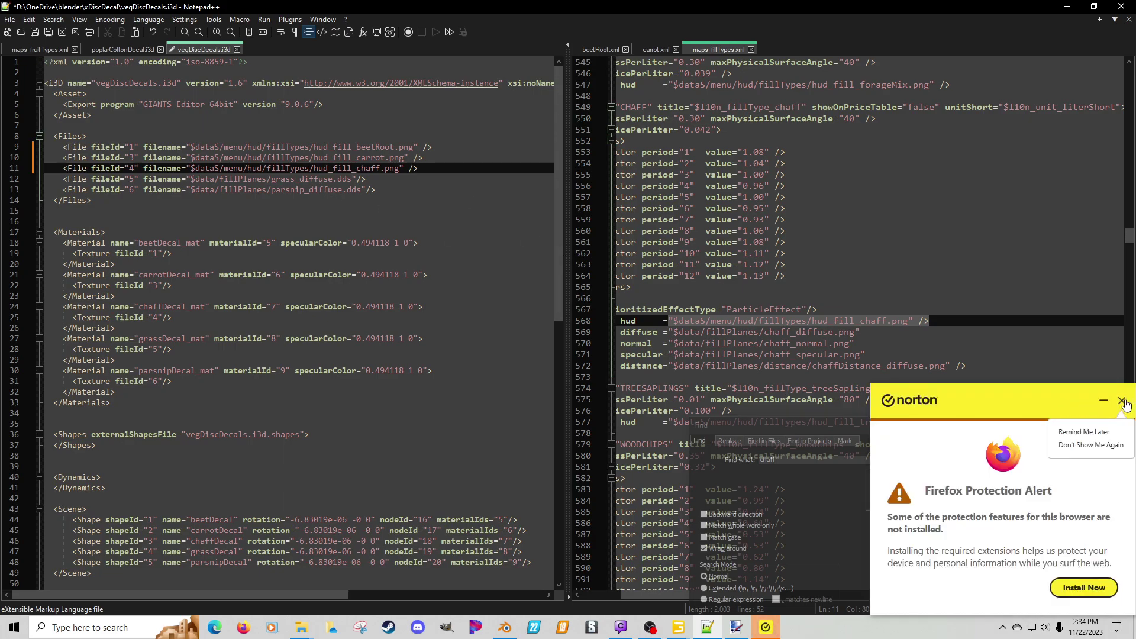
left_click(1080, 432)
key("ctrl+f")
type("g")
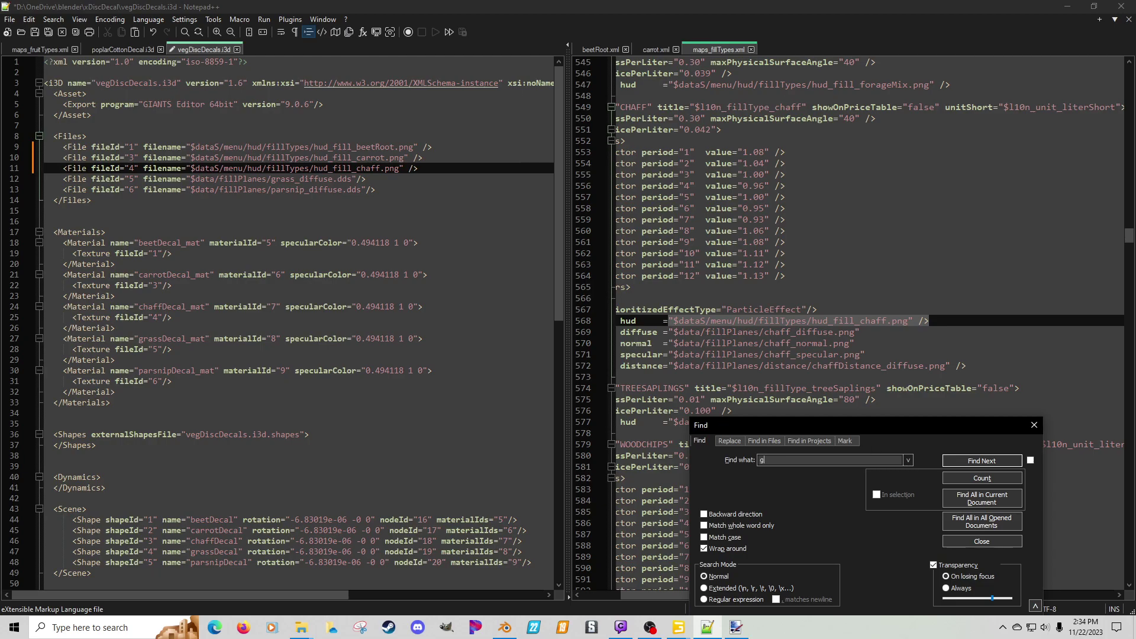
type("rass")
key("Return")
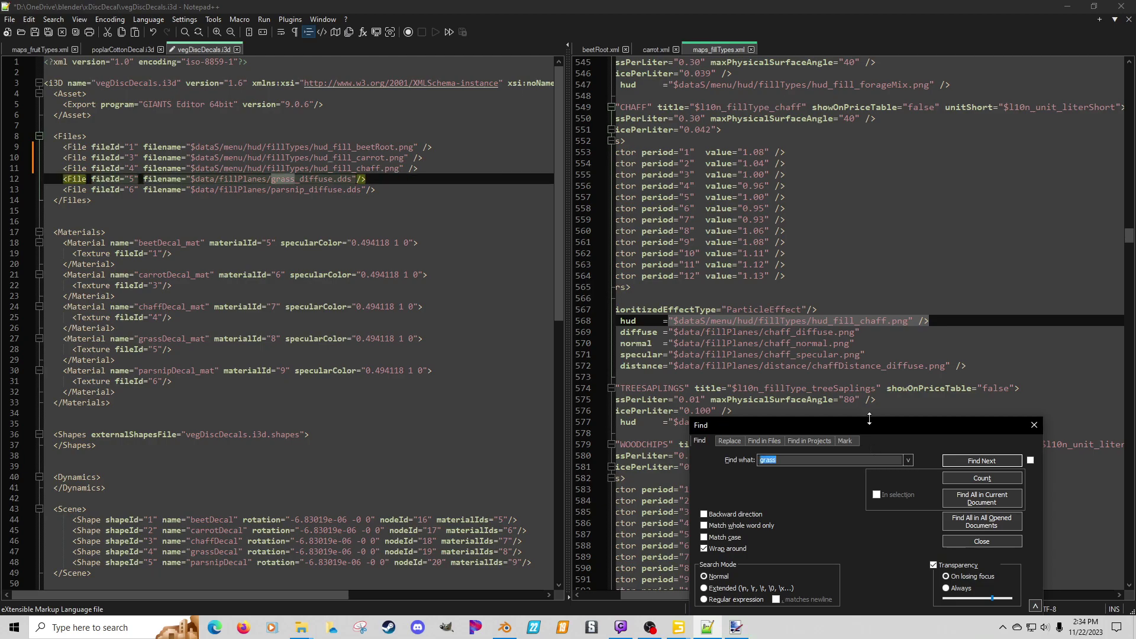
left_click(876, 298)
left_click(964, 463)
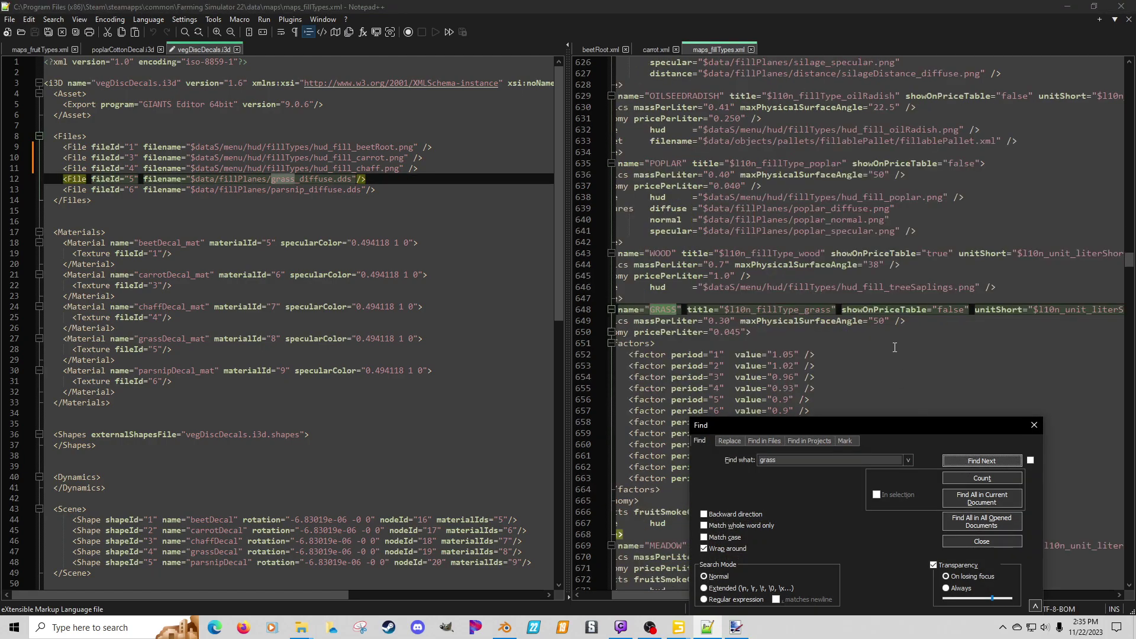
Step: Replace the grass file's path in vegDiscDecals.i3d with the GRASS HUD image path, "$dataS/menu/hud/fillTypes/hud_fill_grass.png" />
scroll(899, 363, "down", 5)
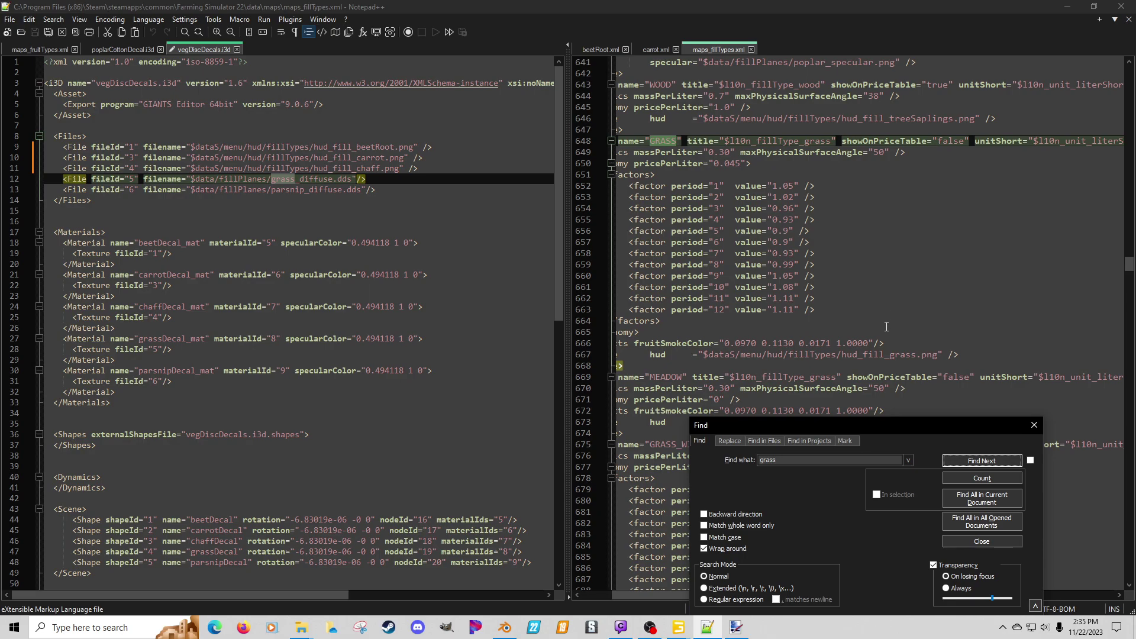
left_click(700, 355)
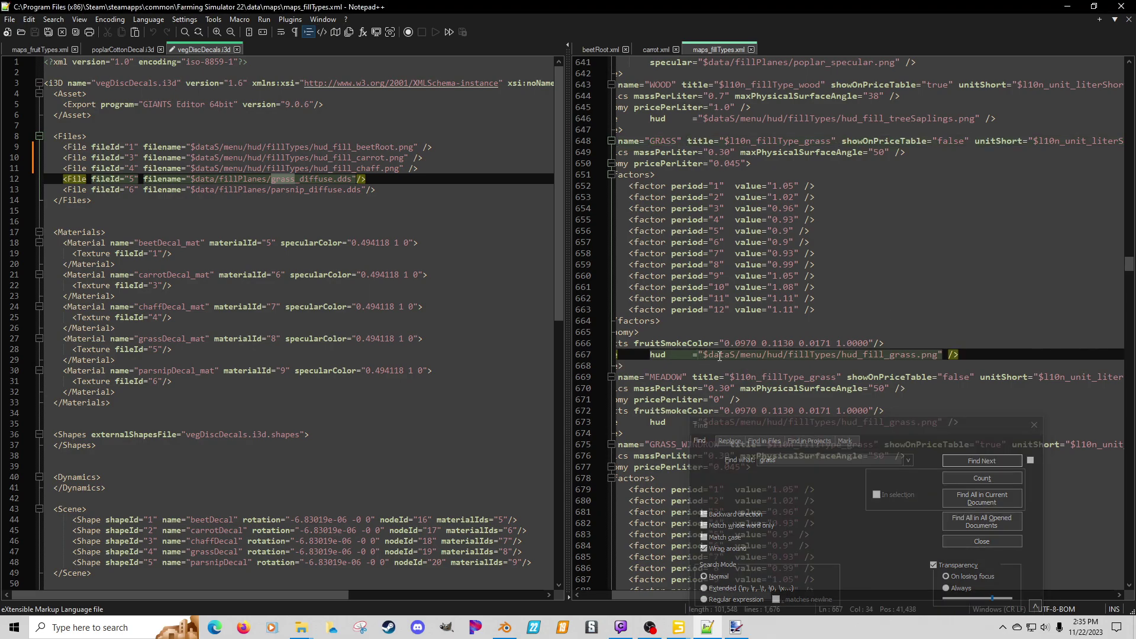
key("shift+End")
key("ctrl+c")
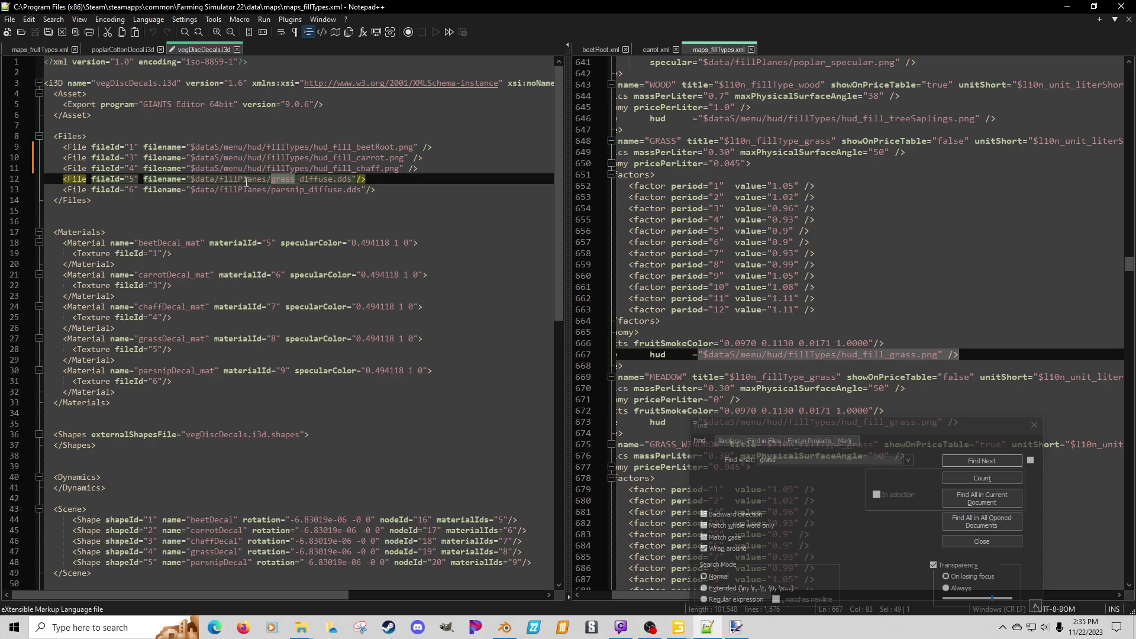
left_click(189, 179)
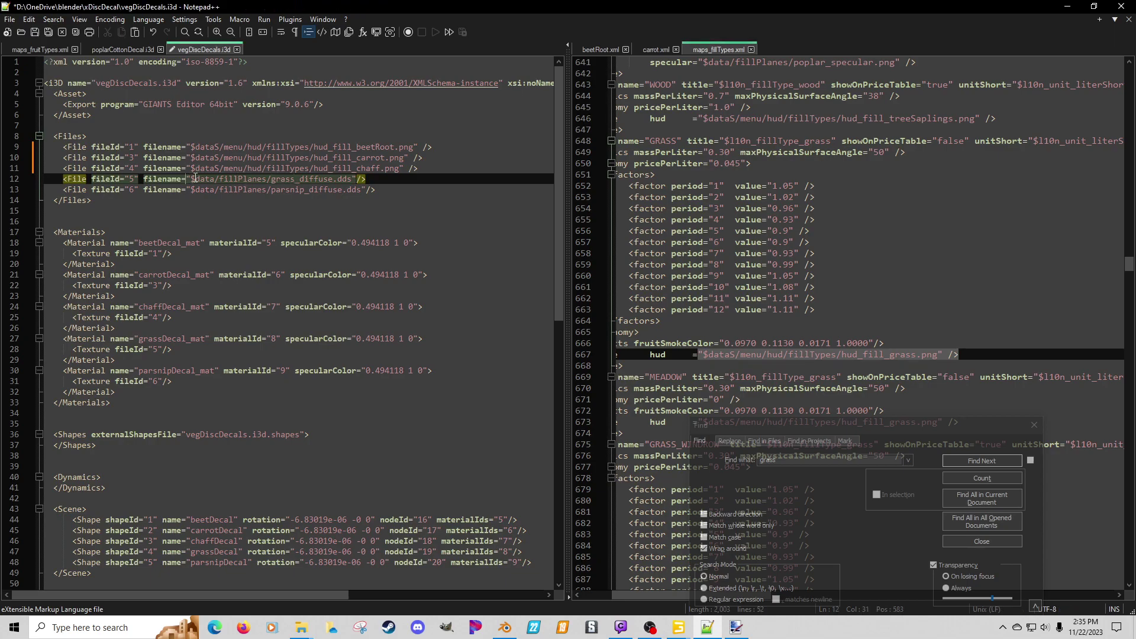
key("shift+End")
key("ctrl+v")
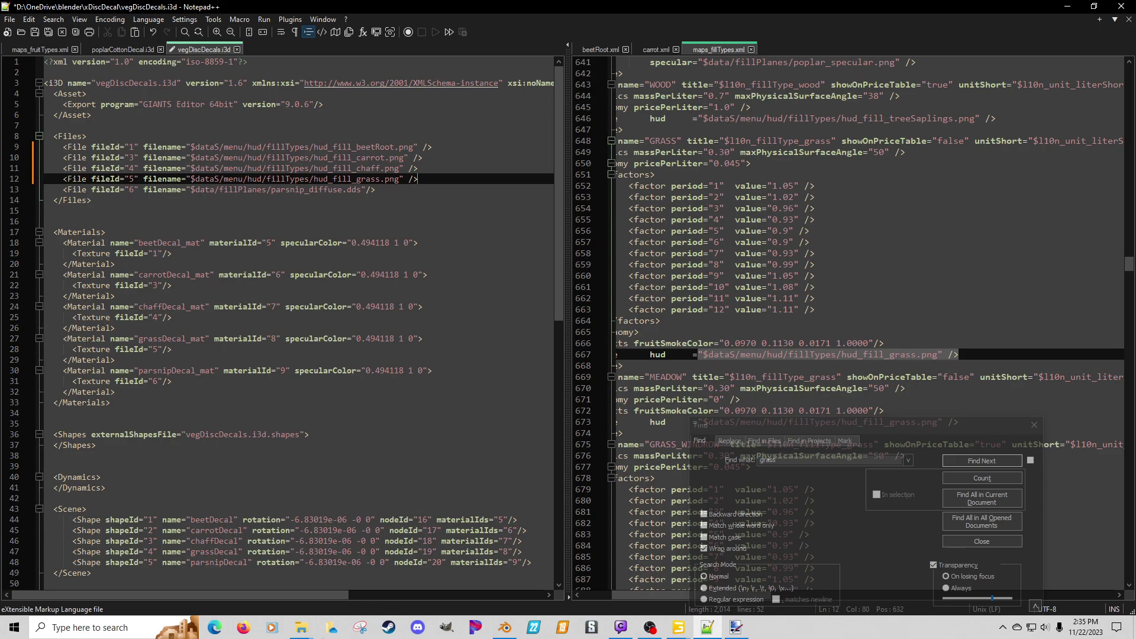
Step: Open parsnip.xml from the parsnip folder inside Farming Simulator 22's data/foliage folder
left_click(302, 627)
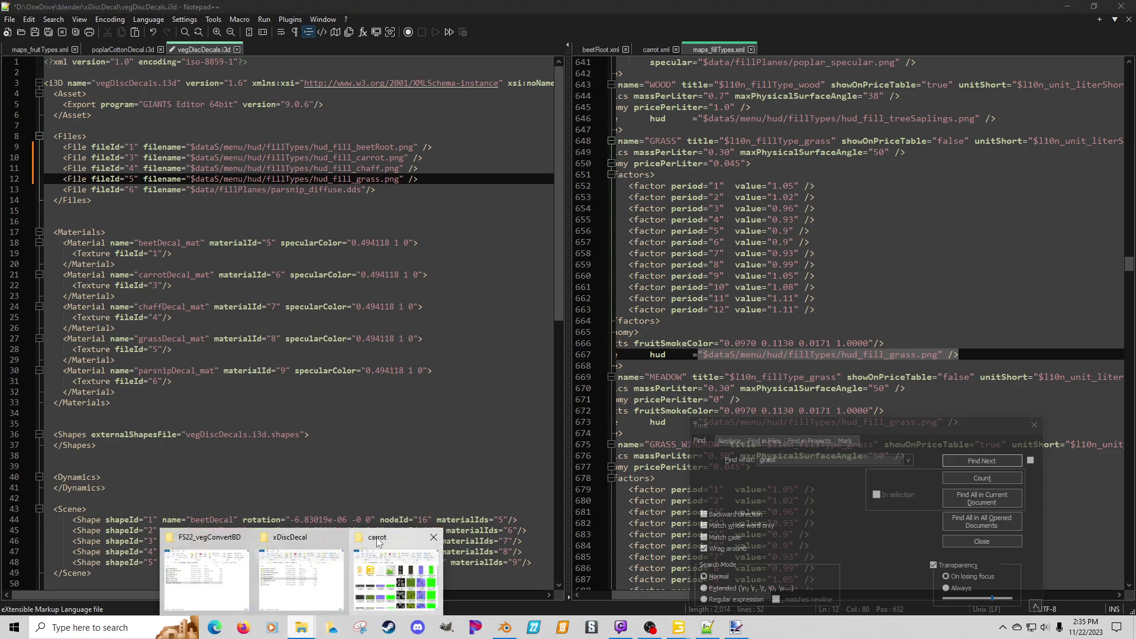
left_click(377, 542)
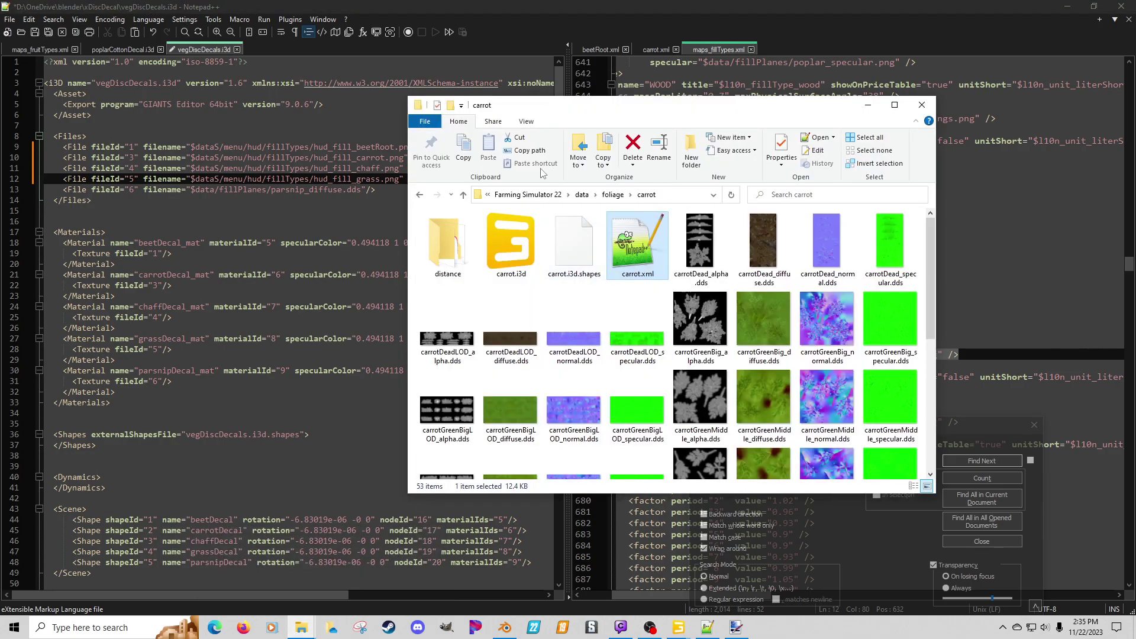
left_click(463, 194)
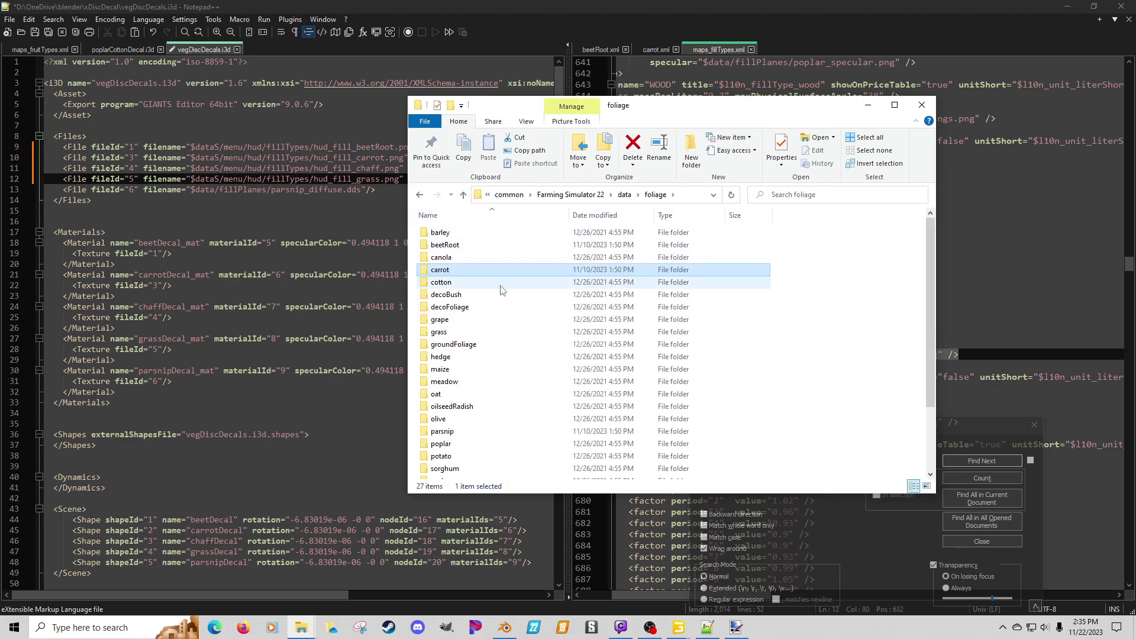
double_click(443, 430)
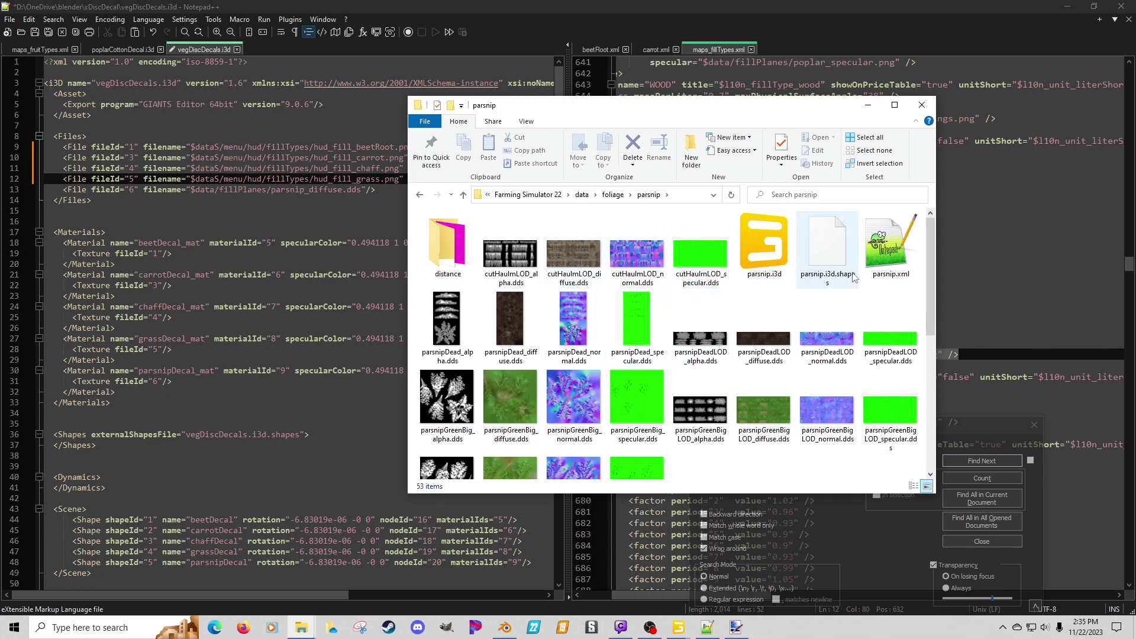
double_click(890, 247)
Step: Search maps_fillTypes.xml for "hud"
left_click(840, 366)
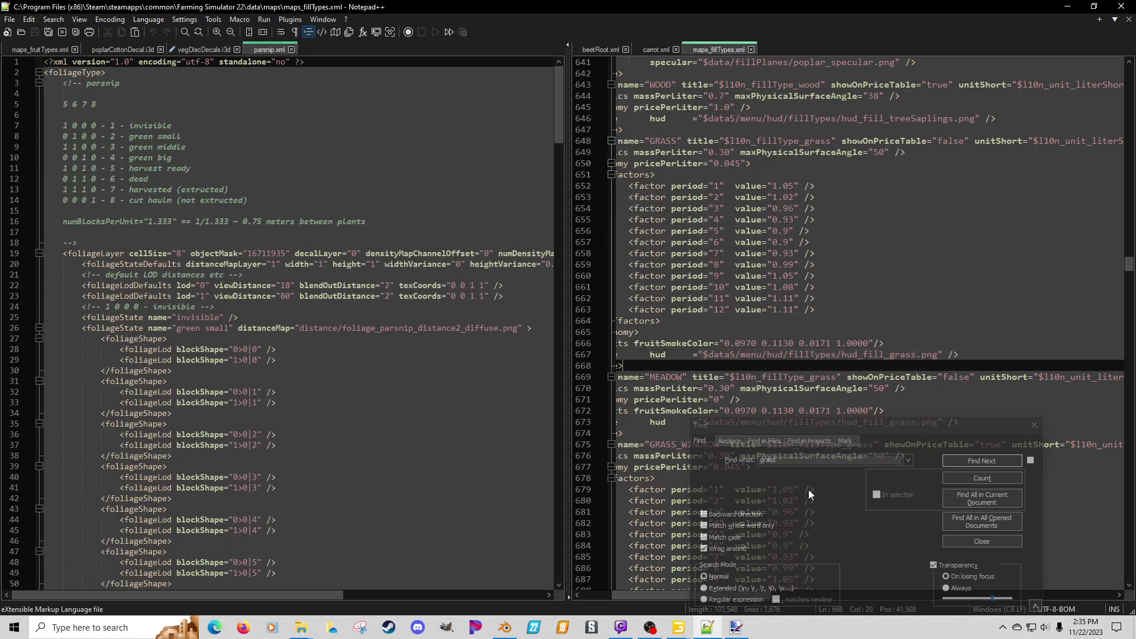
left_click(812, 502)
type("h")
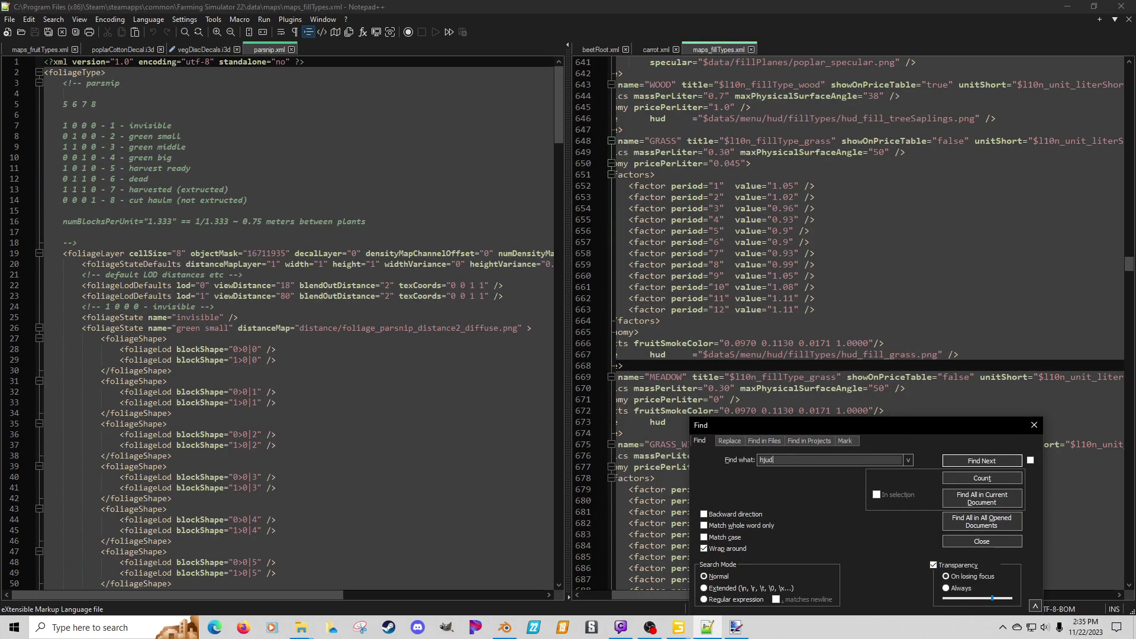
type("ud")
key("Return")
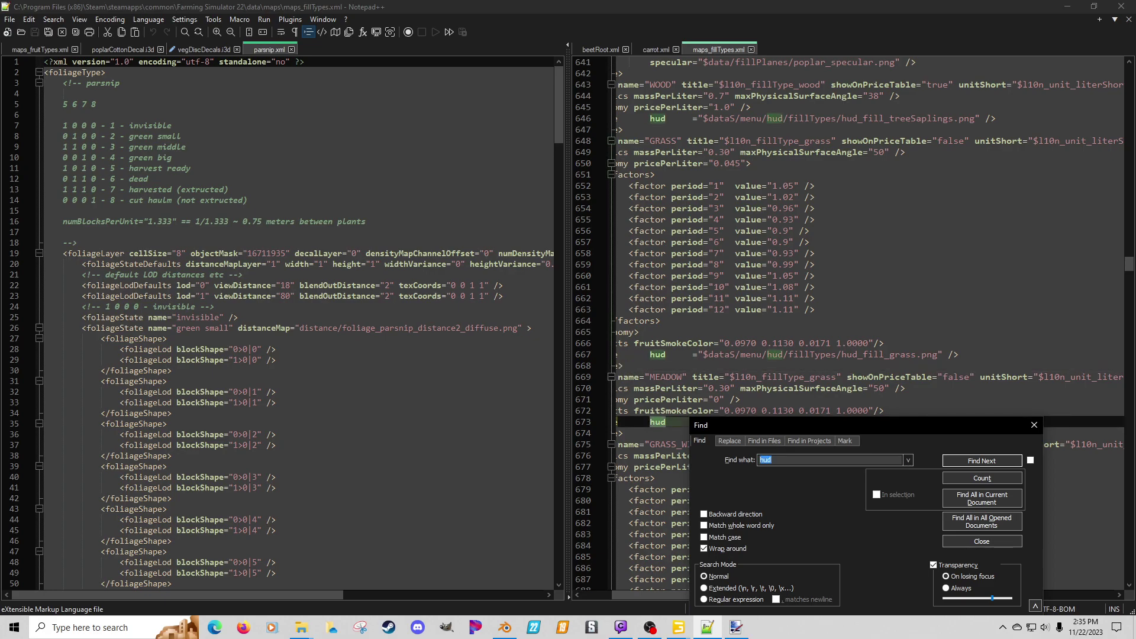
scroll(796, 311, "down", 2)
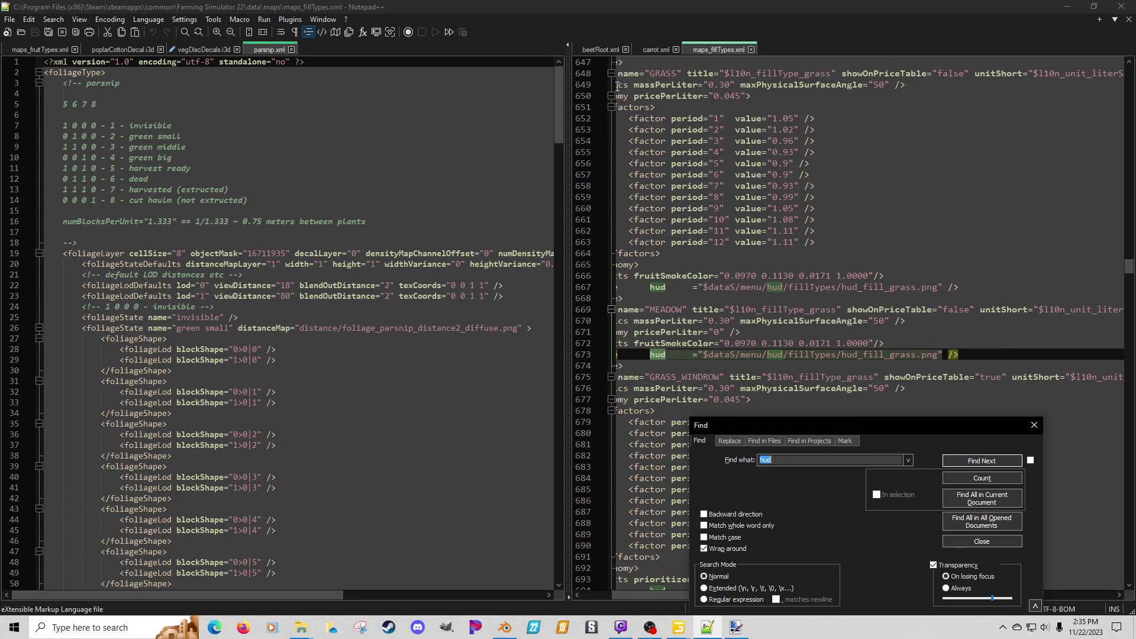
Step: Move parsnip.xml to the other view and find its "hud" entry
right_click(272, 52)
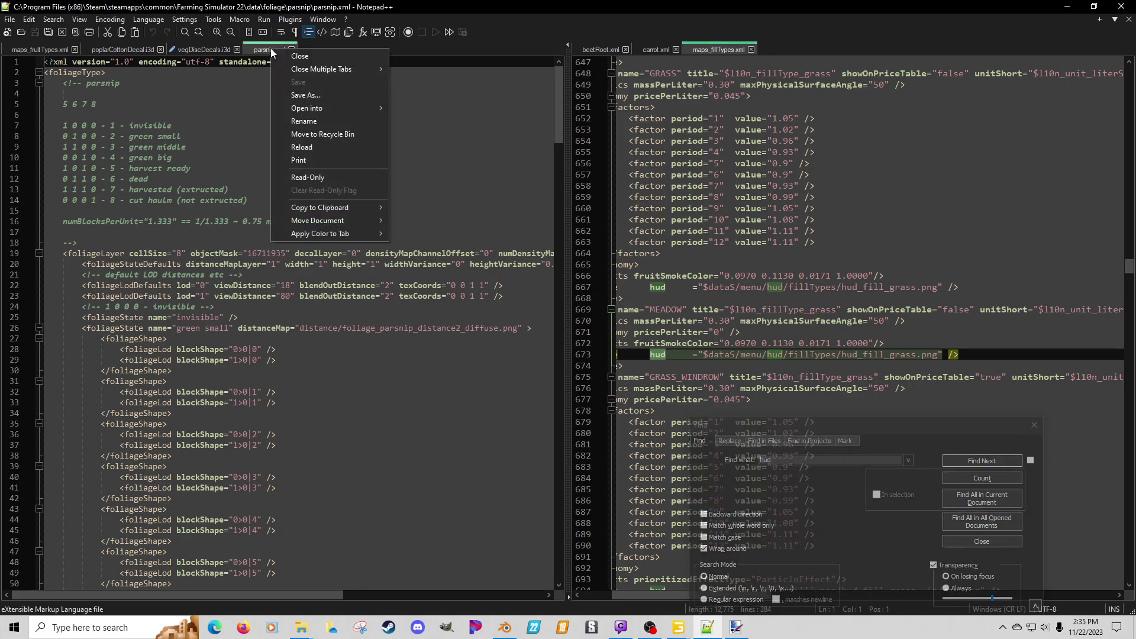
mouse_move(349, 222)
left_click(437, 221)
left_click(770, 231)
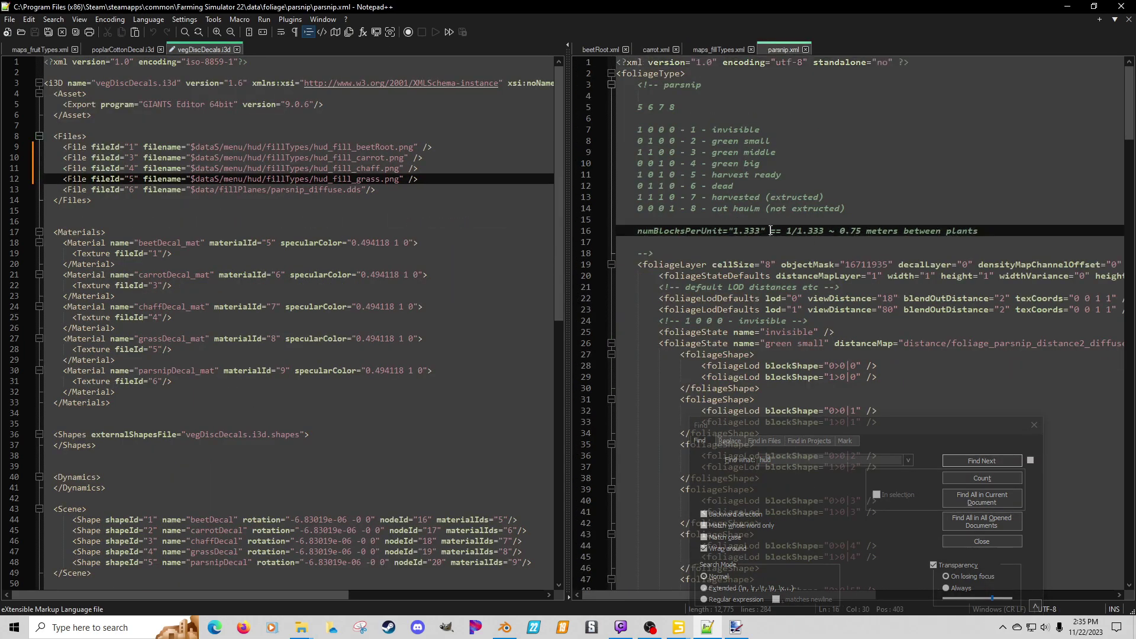
left_click(964, 459)
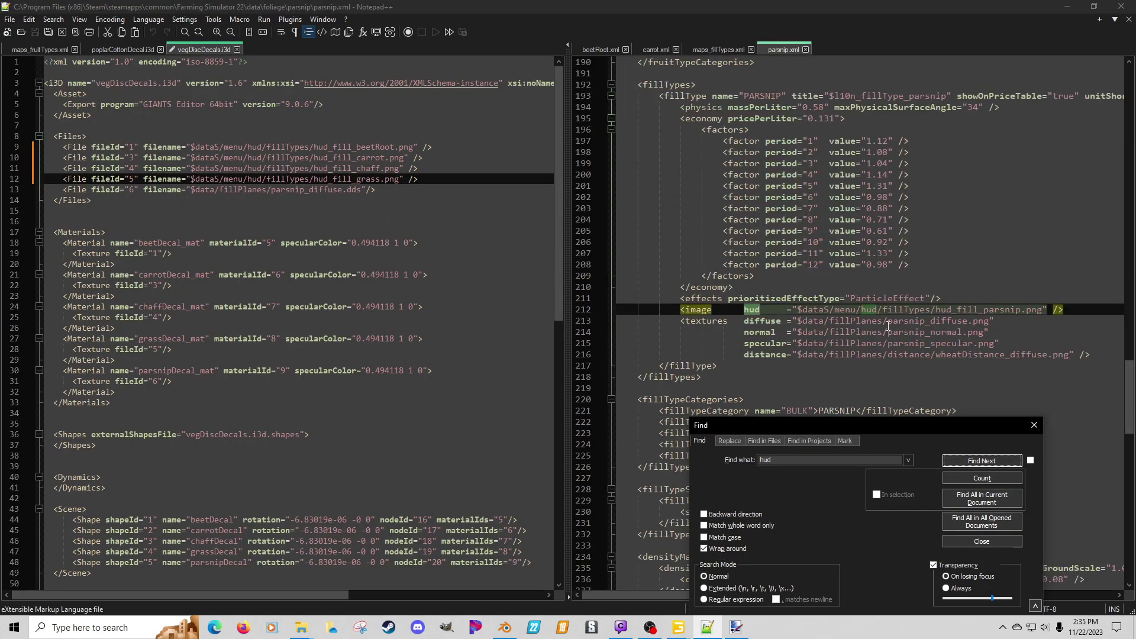
Step: Replace the parsnip file's path in vegDiscDecals.i3d with "$dataS/menu/hud/fillTypes/hud_fill_parsnip.png" /> copied from parsnip.xml, and save the file
left_click(804, 309)
key("shift+End")
key("ctrl+c")
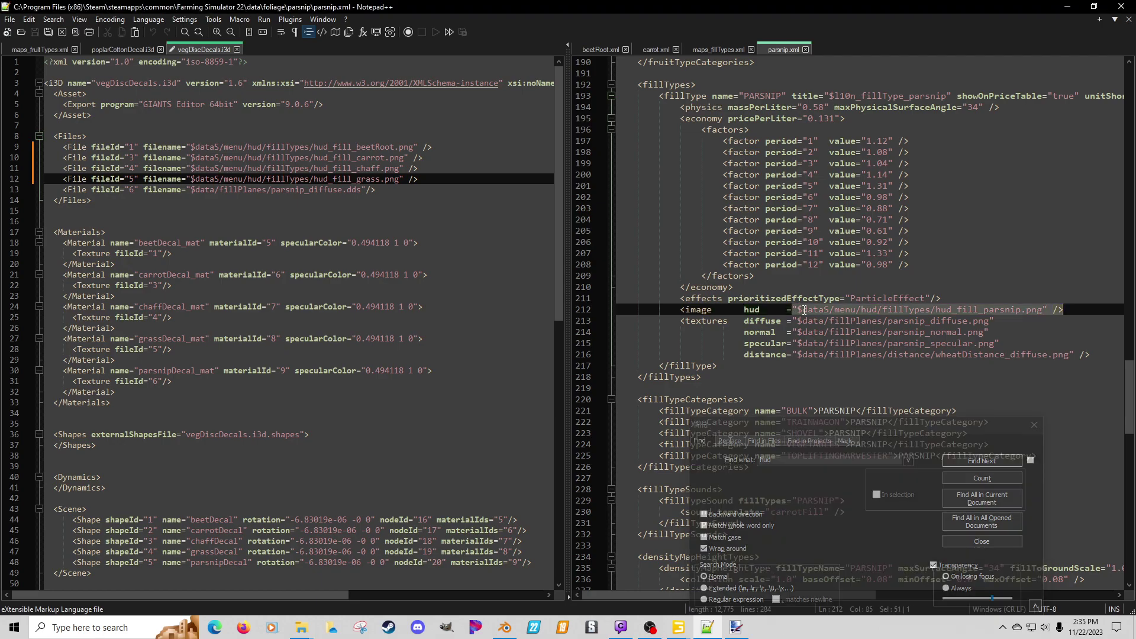
left_click(188, 189)
key("shift+End")
key("ctrl+v")
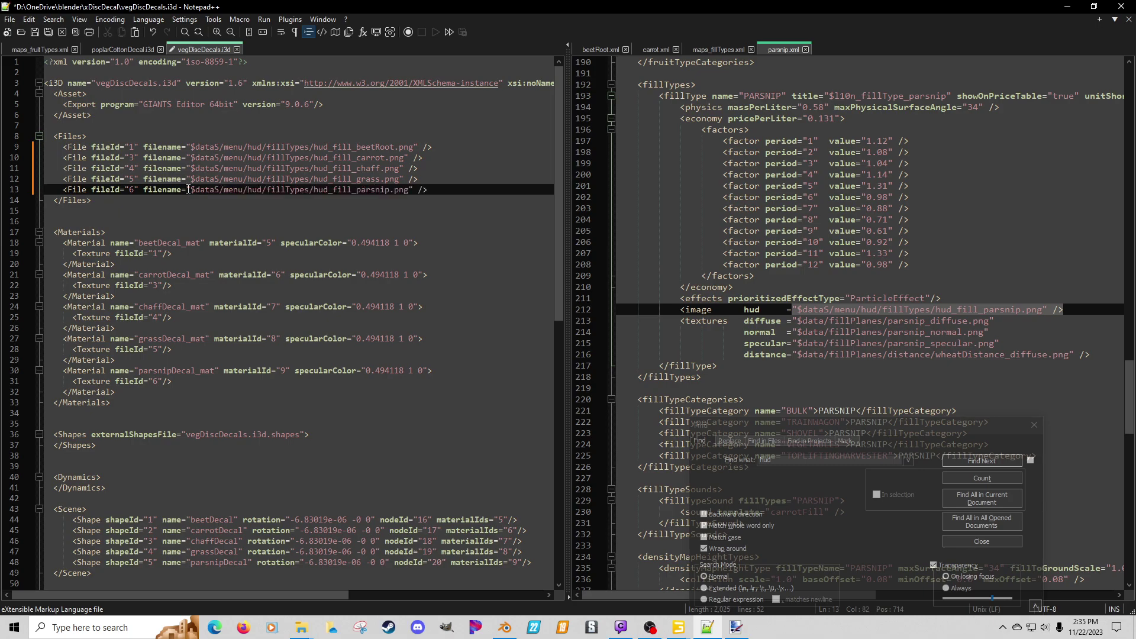
left_click(295, 179)
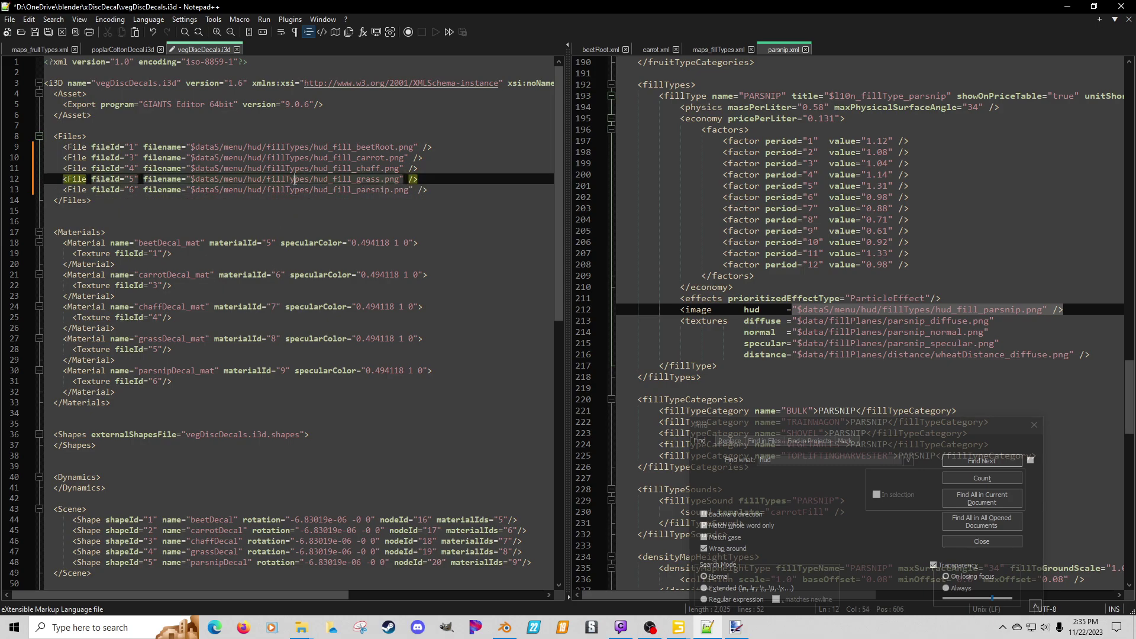
left_click(34, 32)
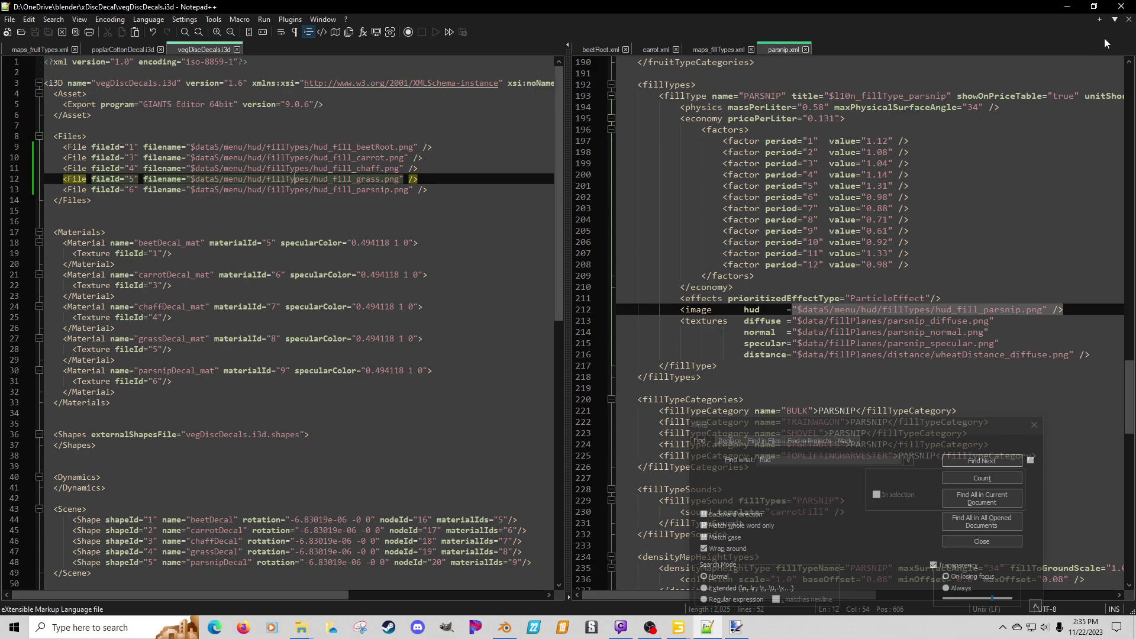
Step: Close all open documents in both views and exit Notepad++
left_click(1126, 22)
left_click(1126, 21)
left_click(1126, 21)
left_click(1127, 21)
left_click(1127, 21)
left_click(1127, 21)
left_click(1126, 22)
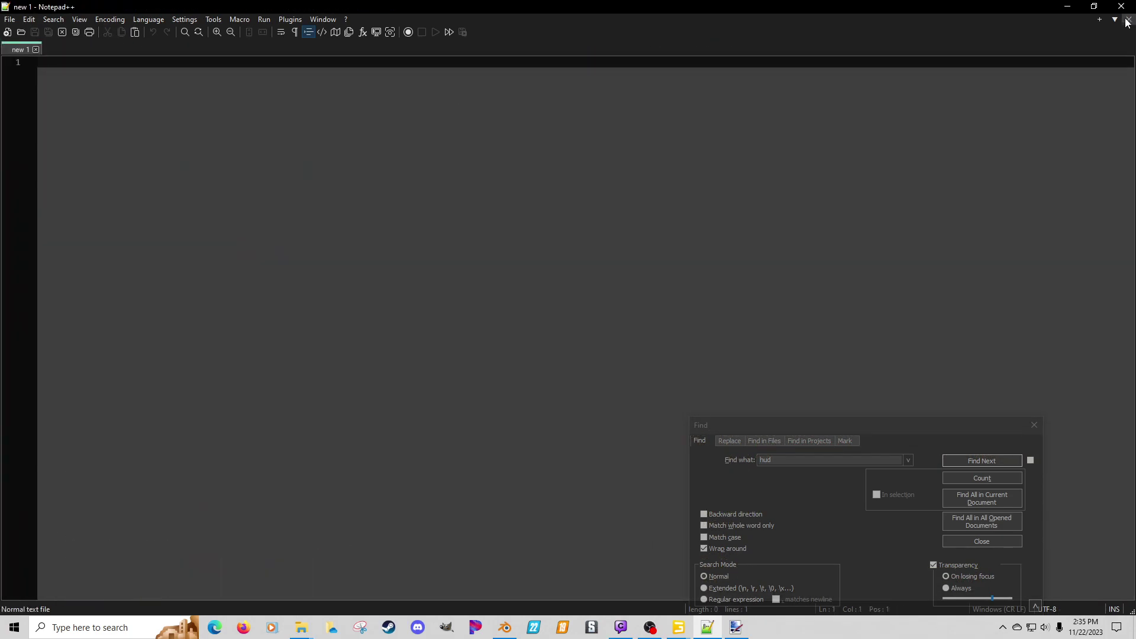
left_click(1121, 6)
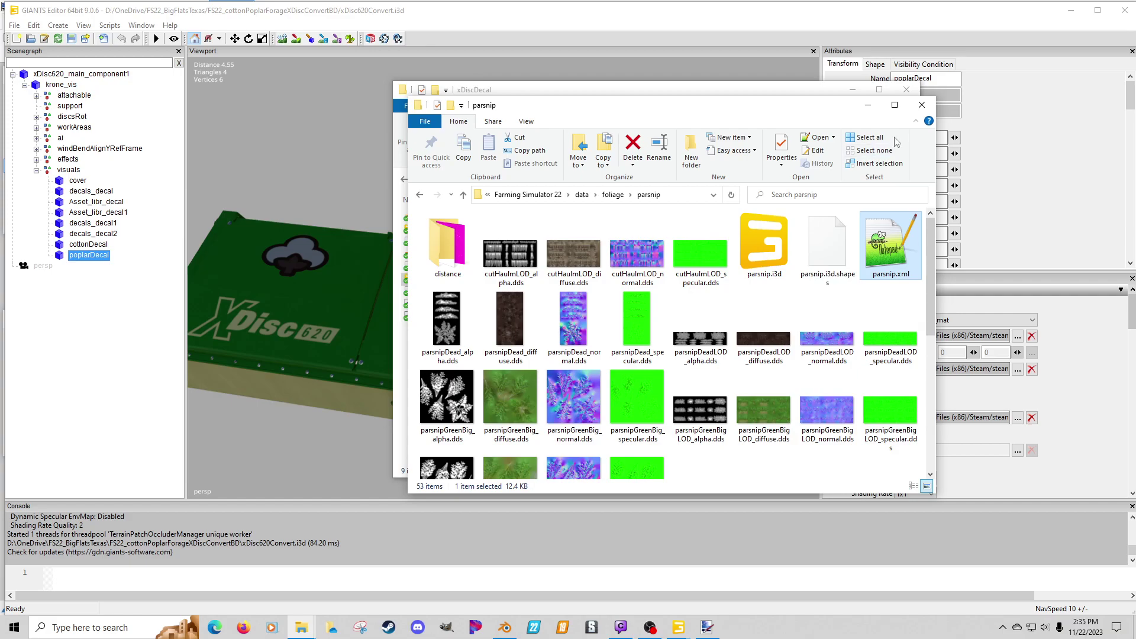
Step: Close the parsnip folder window and open vegDiscDecals.i3d from the xDiscDecal folder in GIANTS Editor 9.0.6
left_click(921, 104)
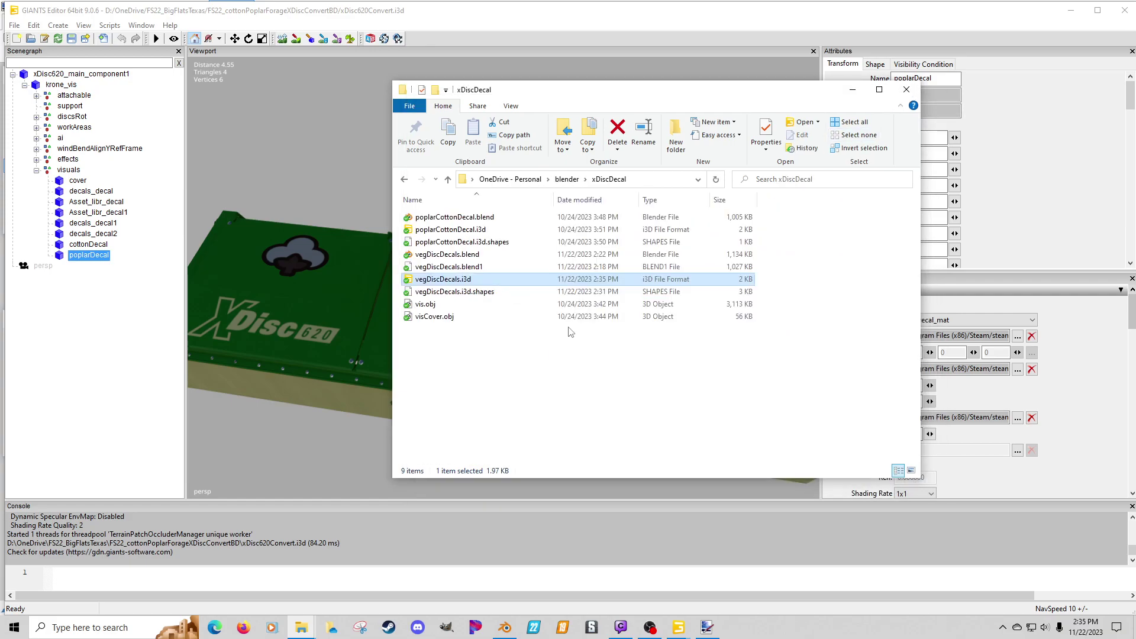
double_click(422, 282)
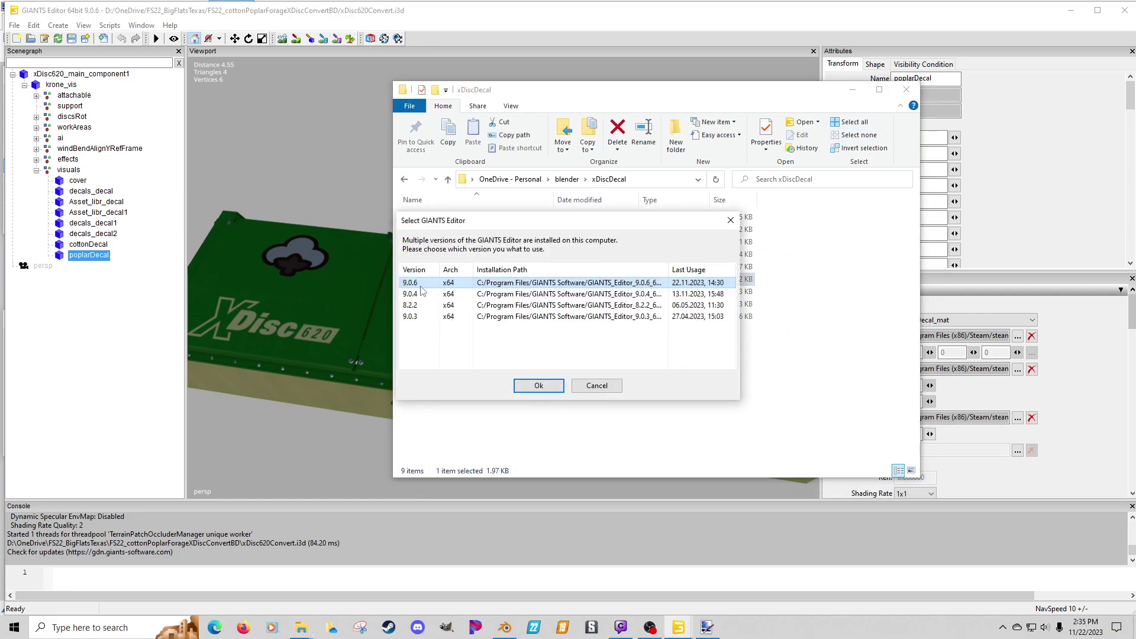
double_click(418, 284)
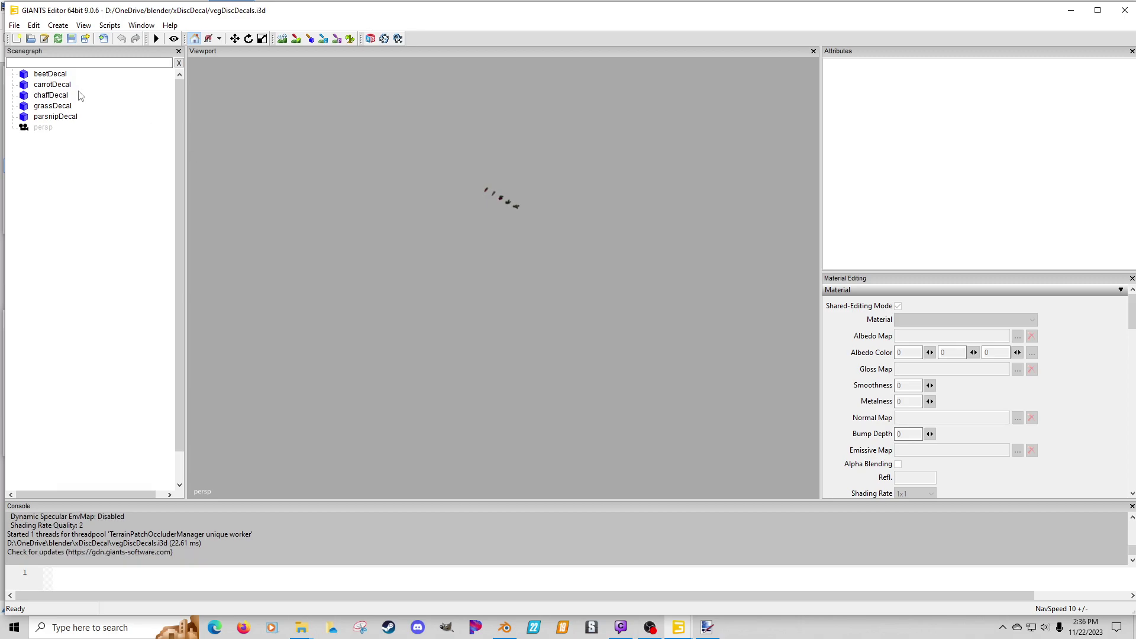
Step: Select beetDecal, frame it in the viewport and examine the textures on the five vegetable decals
left_click(53, 74)
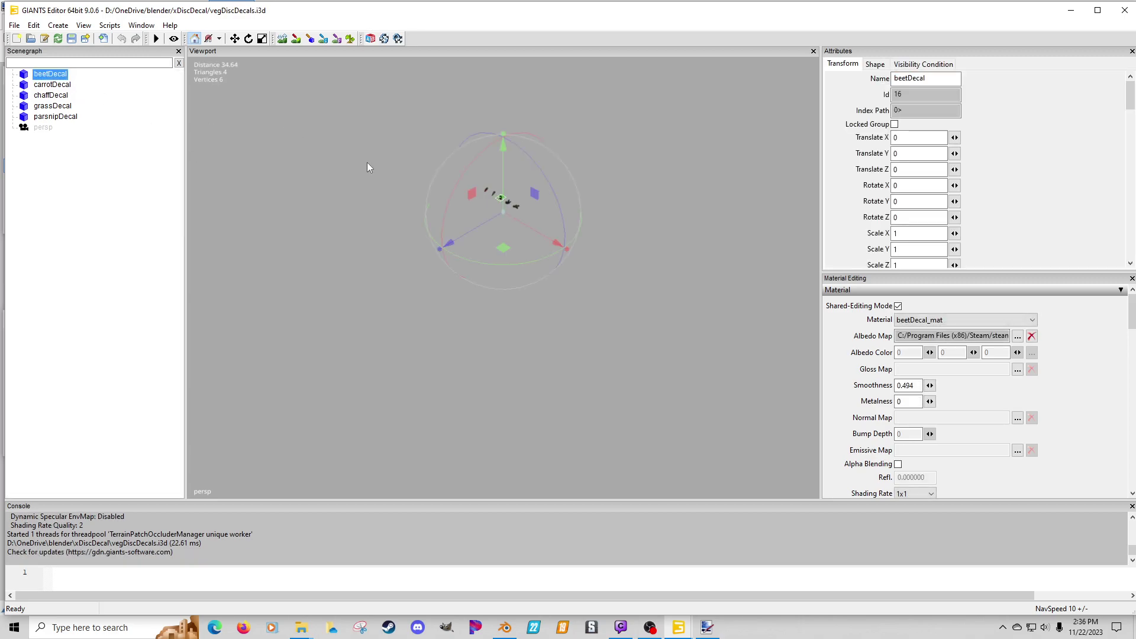
key("f")
scroll(675, 157, "down", 5)
scroll(676, 157, "down", 5)
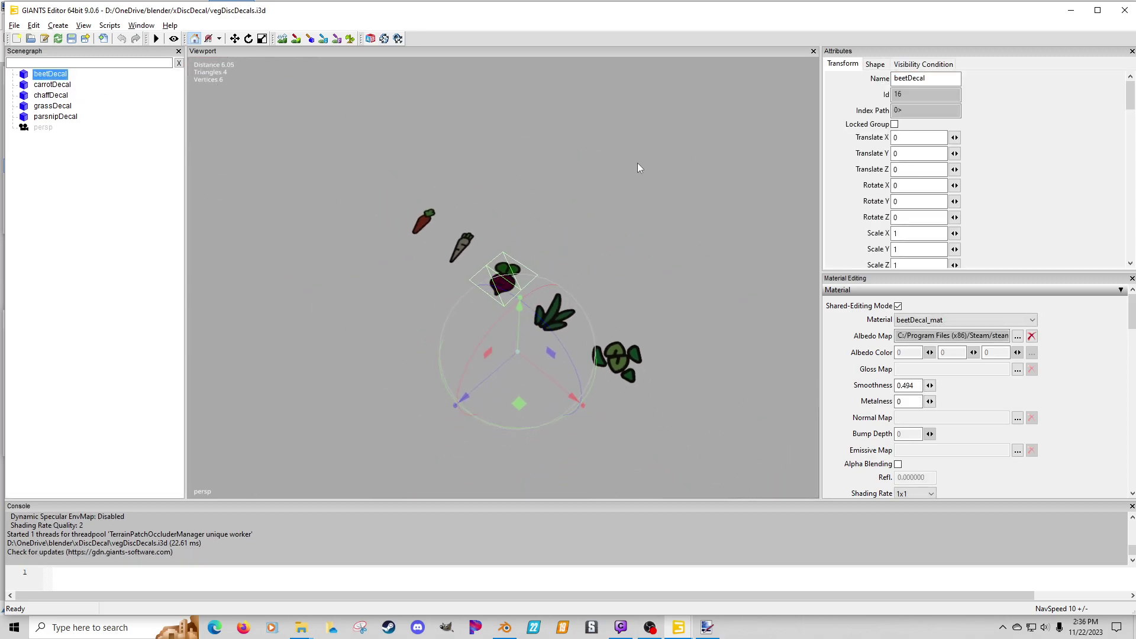
scroll(691, 215, "up", 2)
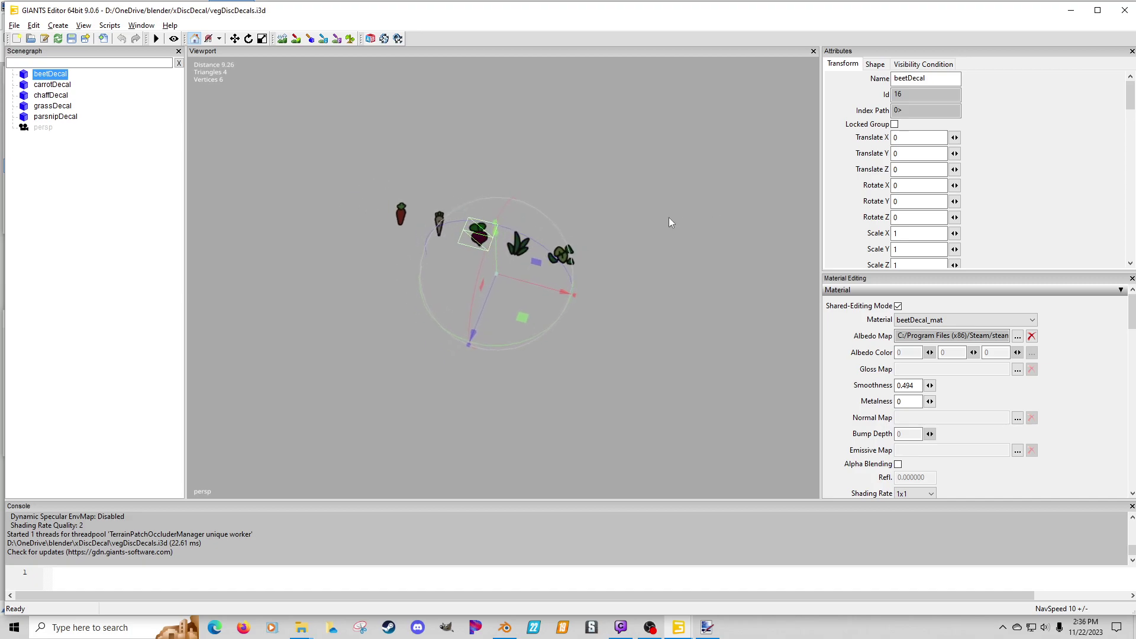
Step: Create a transform group and move beetDecal, carrotDecal, chaffDecal, grassDecal and parsnipDecal into it
left_click(59, 26)
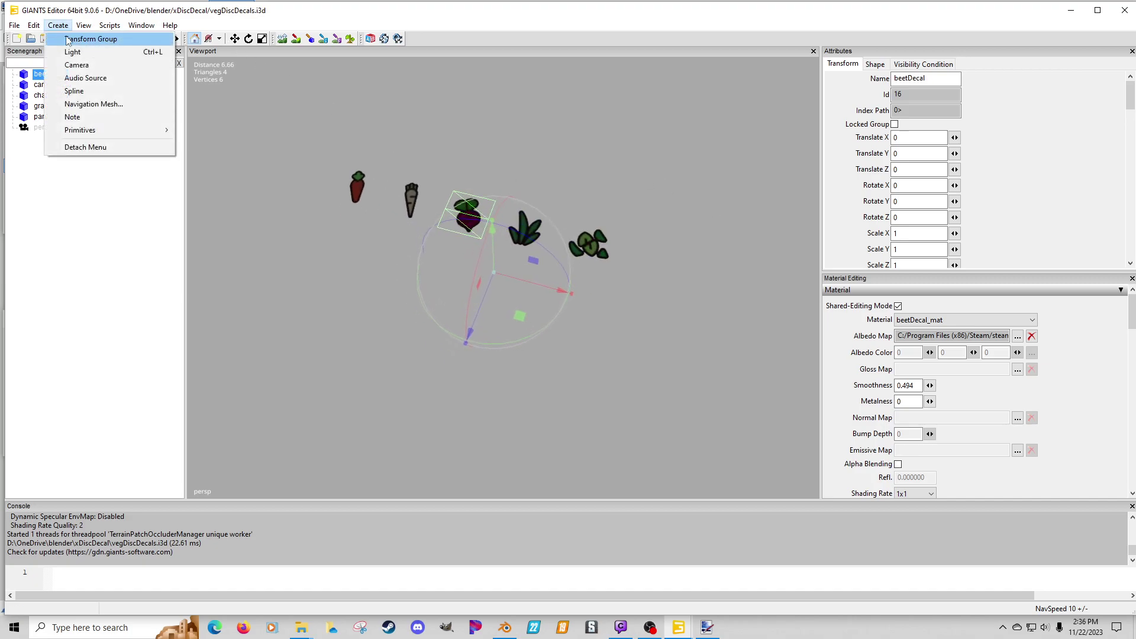
left_click(68, 38)
left_click(63, 74)
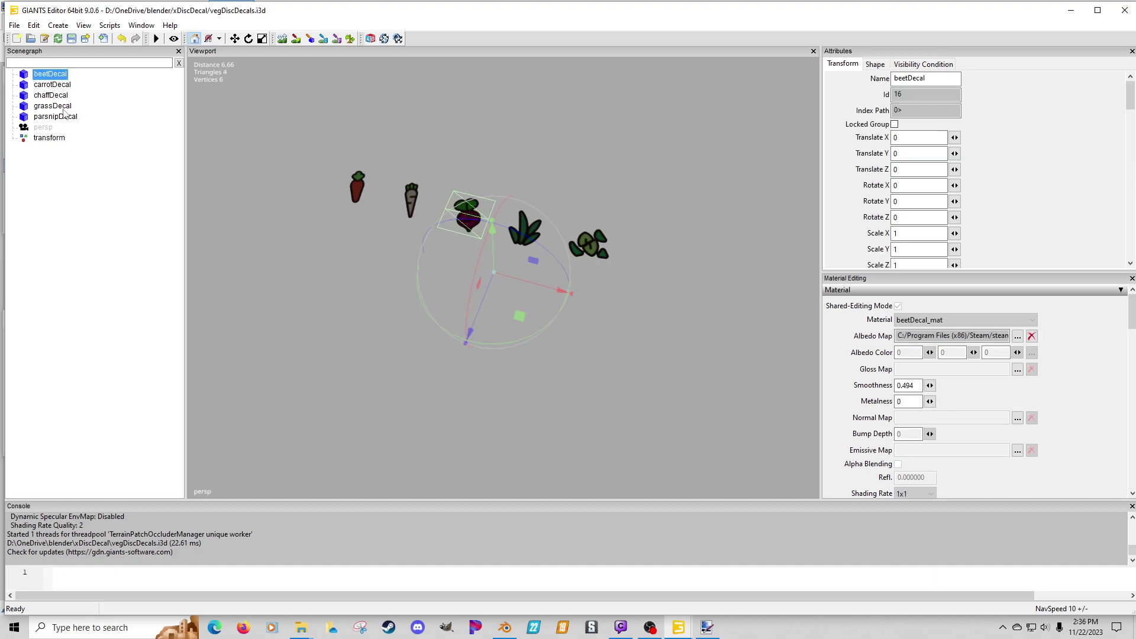
left_click(64, 116, "shift")
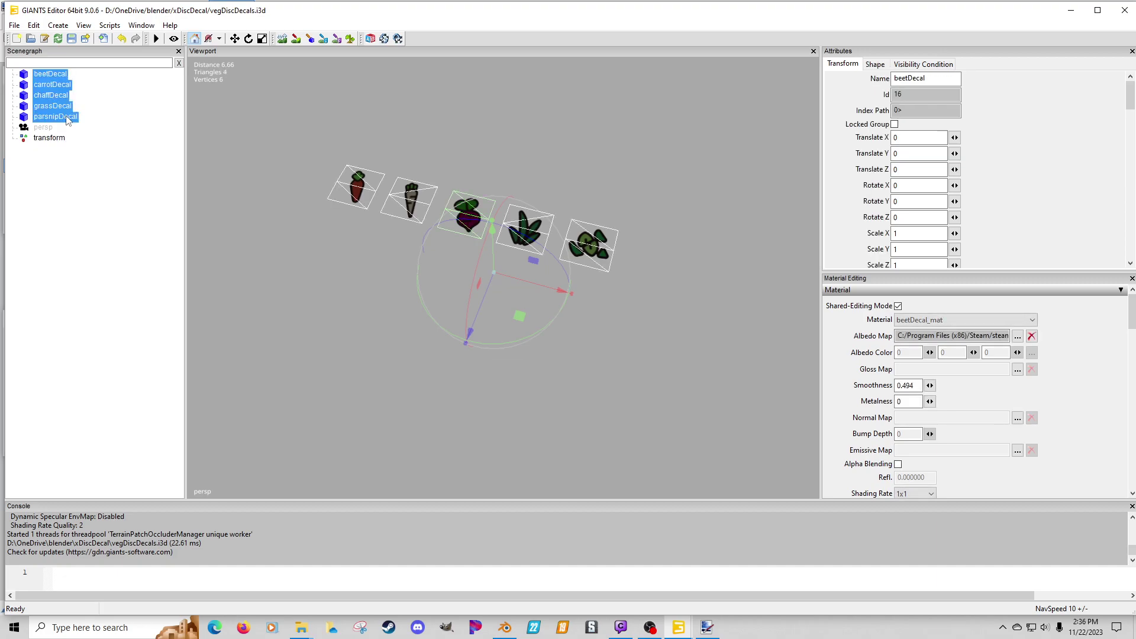
key("ctrl+x")
left_click(49, 85)
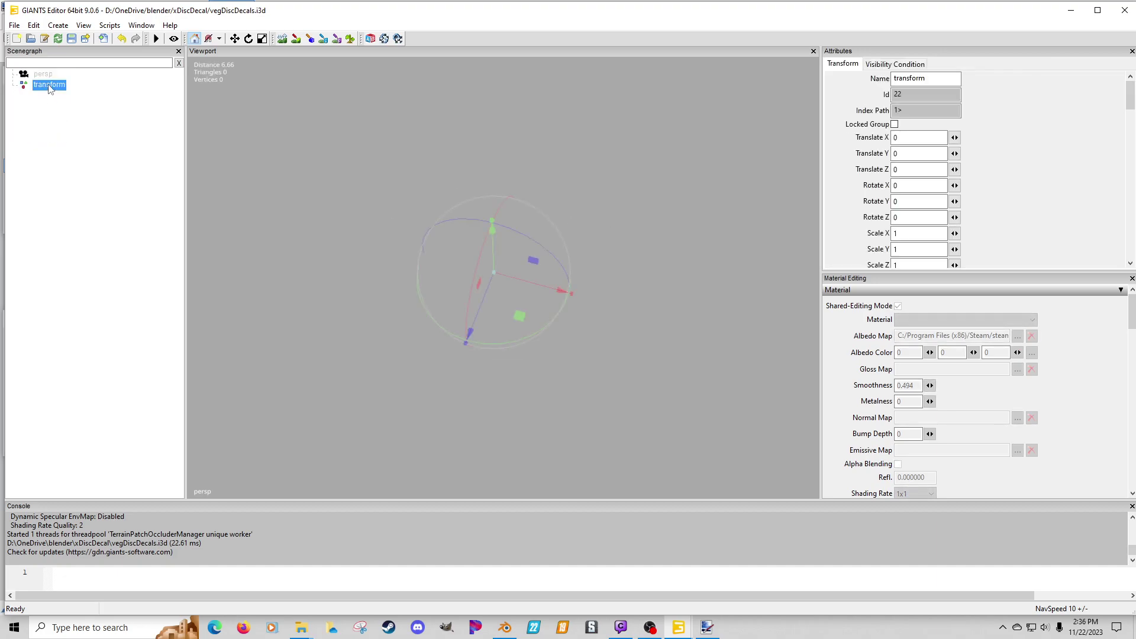
key("ctrl+v")
Step: Move the transform group above persp in the scenegraph and rename it decals
left_click(49, 86)
right_click(49, 86)
left_click(73, 123)
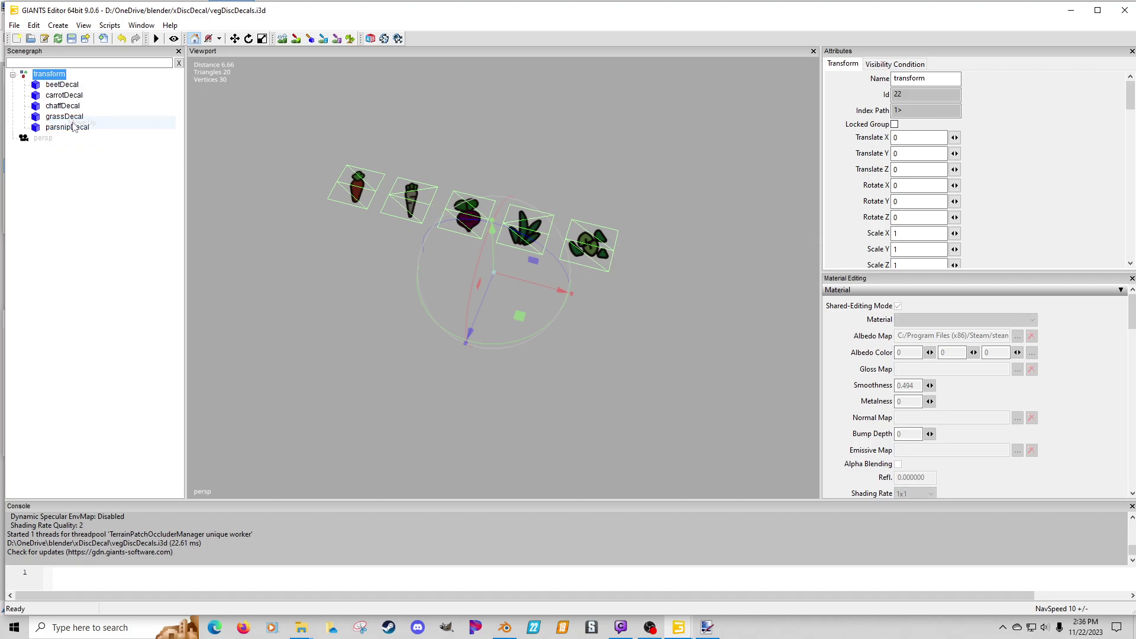
double_click(50, 75)
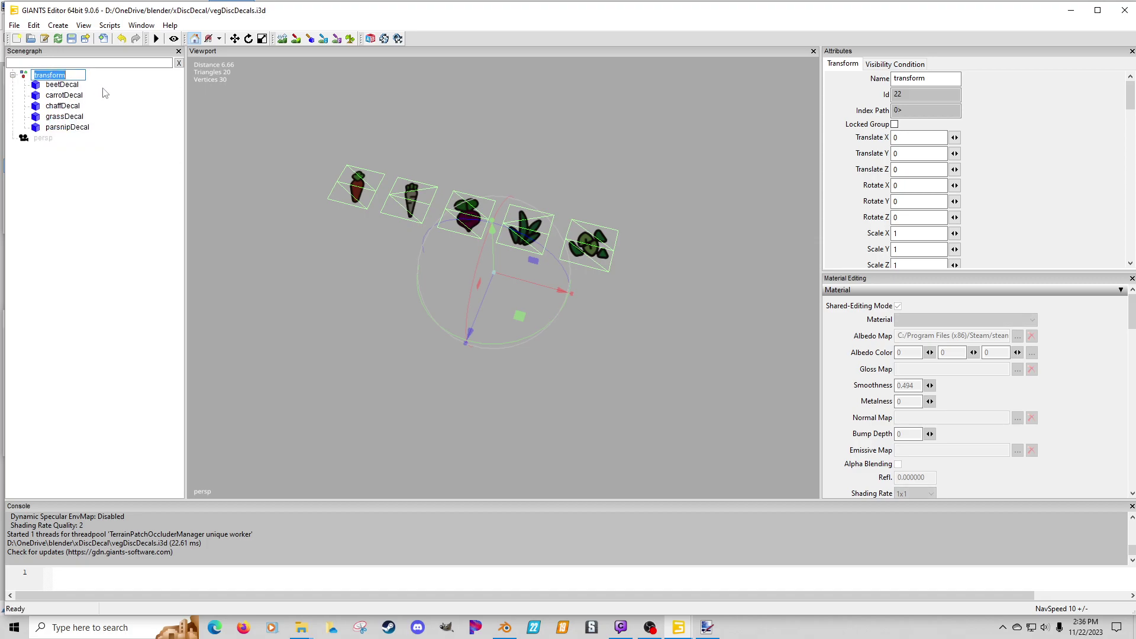
type("decals")
key("Return")
Step: Save the scene as convertDecals in a new folder named textures inside FS22_vegConvertBD
left_click(14, 25)
mouse_move(34, 25)
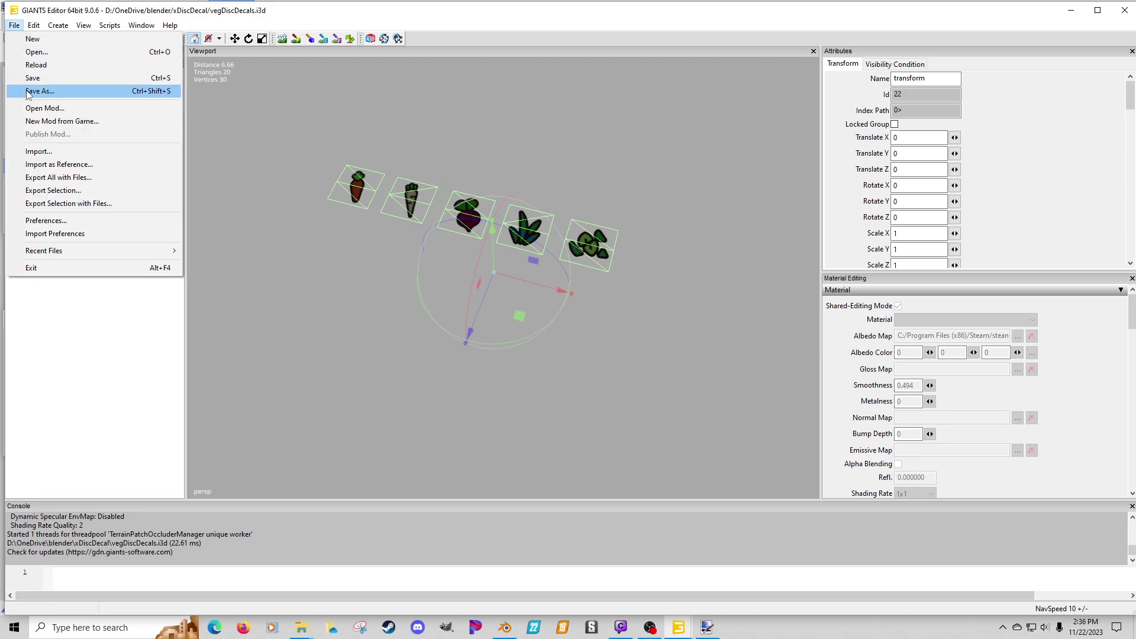
left_click(153, 88)
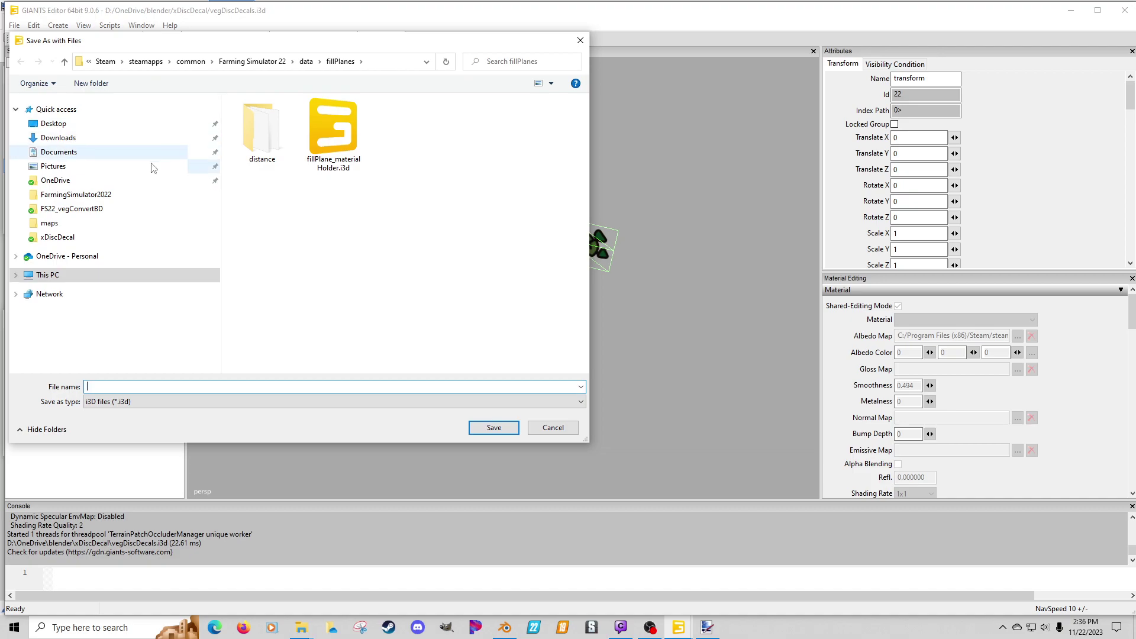
left_click(79, 182)
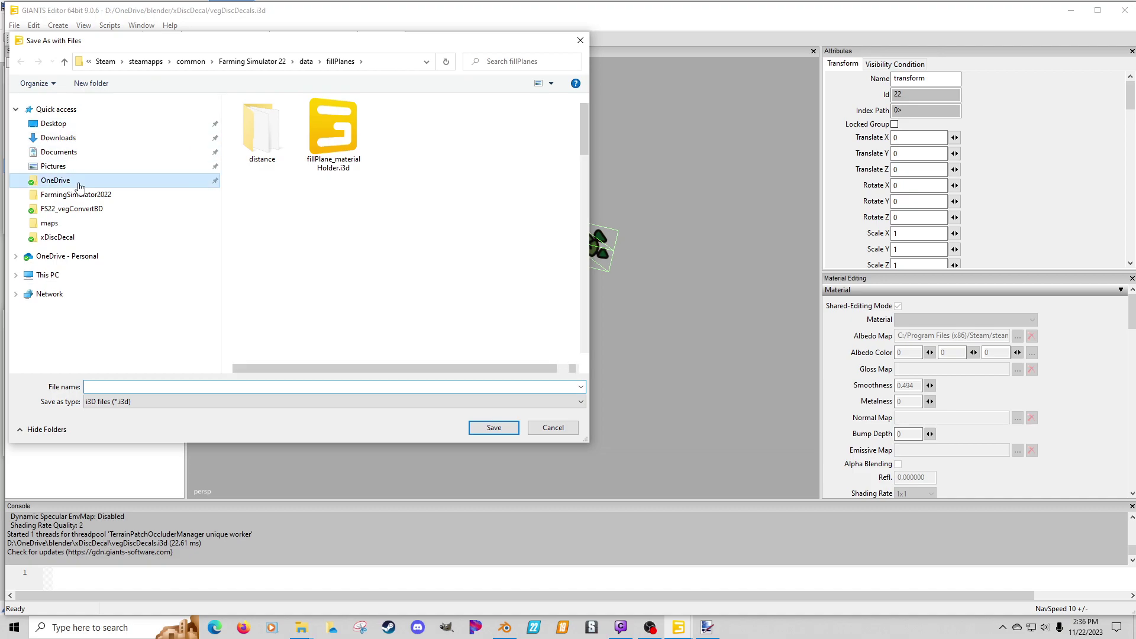
left_click(115, 209)
left_click(100, 87)
type("textures")
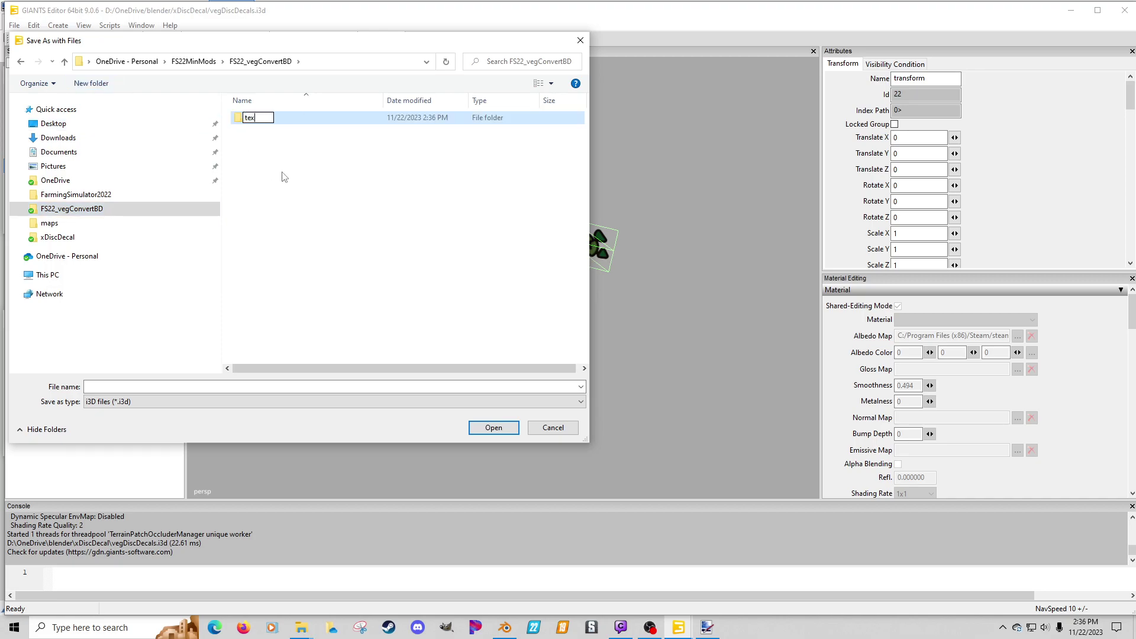
key("Return")
key("Return")
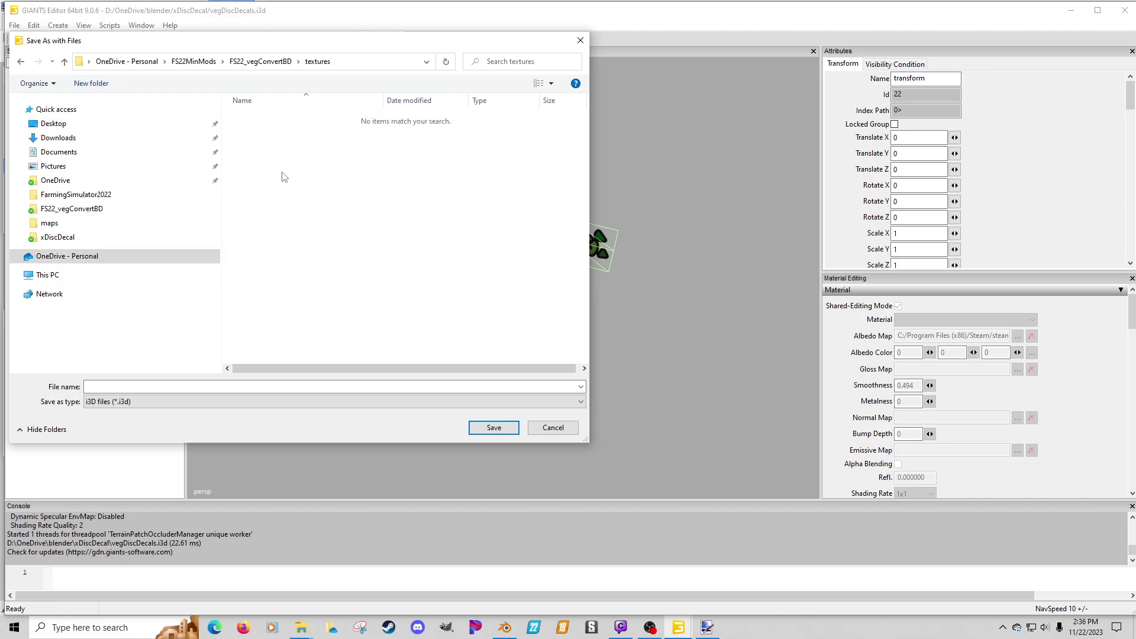
left_click(235, 386)
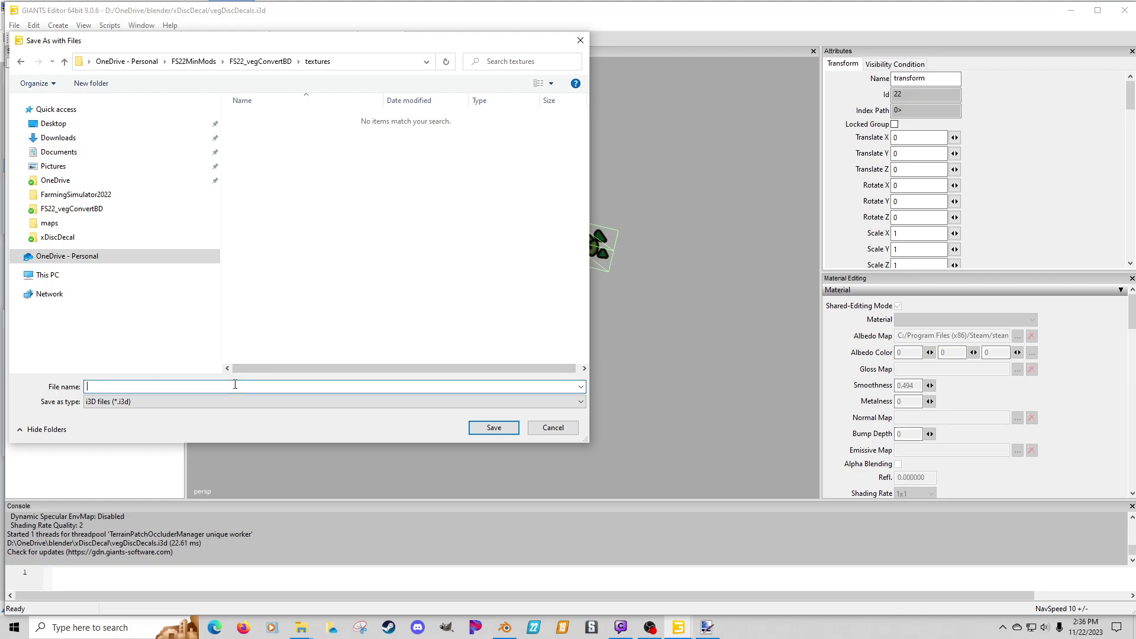
type("convertDecals")
key("Return")
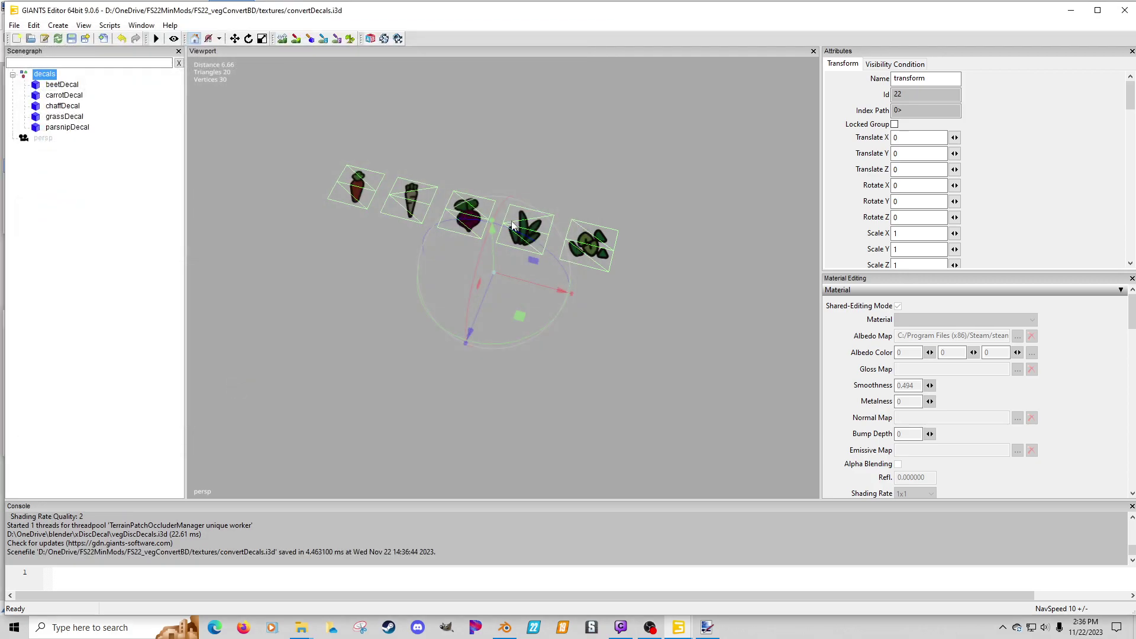
Step: Close both GIANTS Editor windows, discarding changes to xDisc620Convert.i3d, and exit paint.net
left_click(1124, 10)
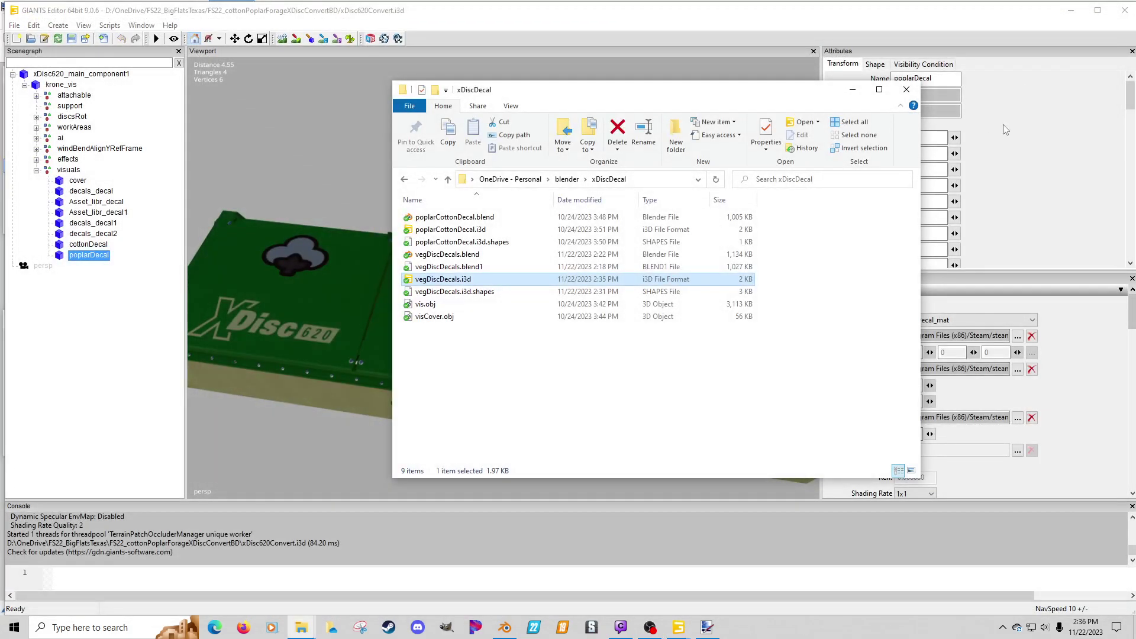
left_click(1124, 10)
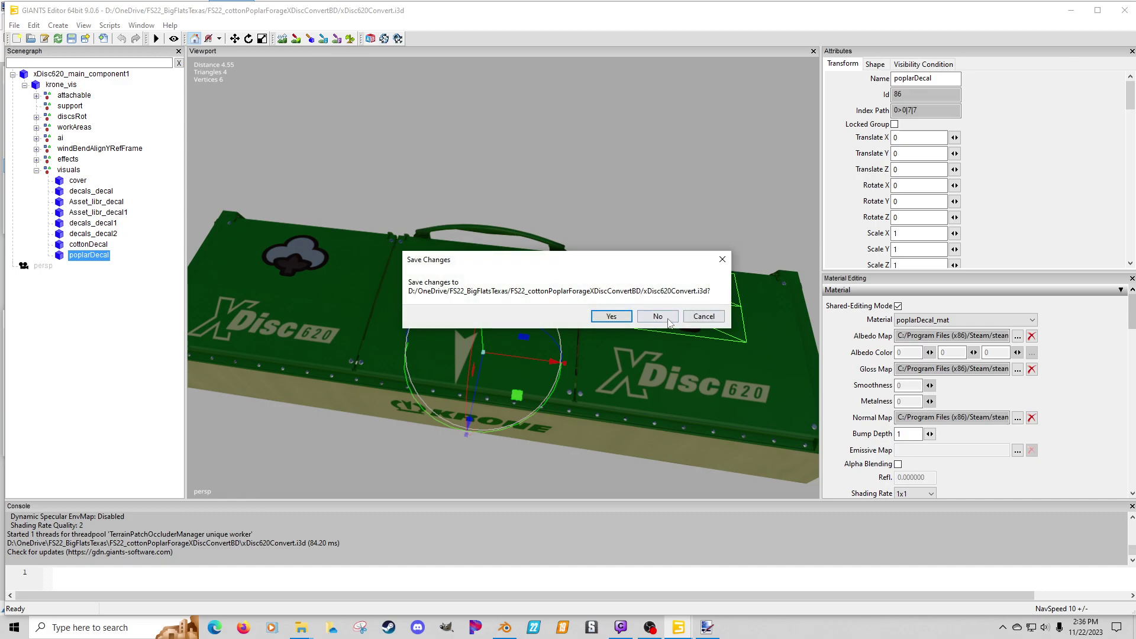
left_click(658, 316)
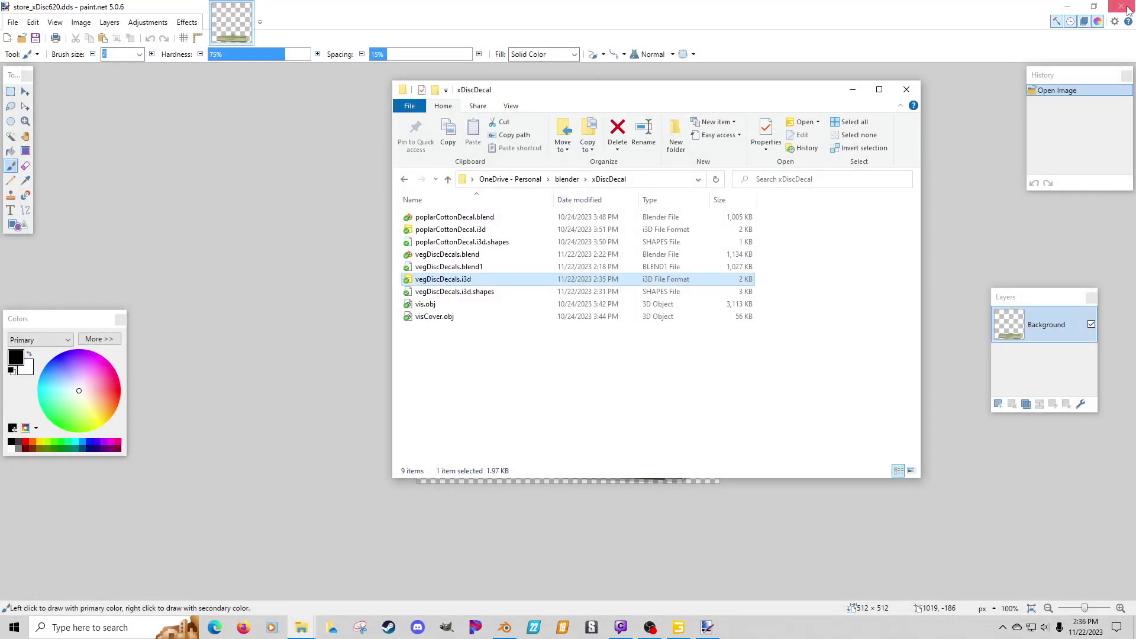
left_click(1127, 10)
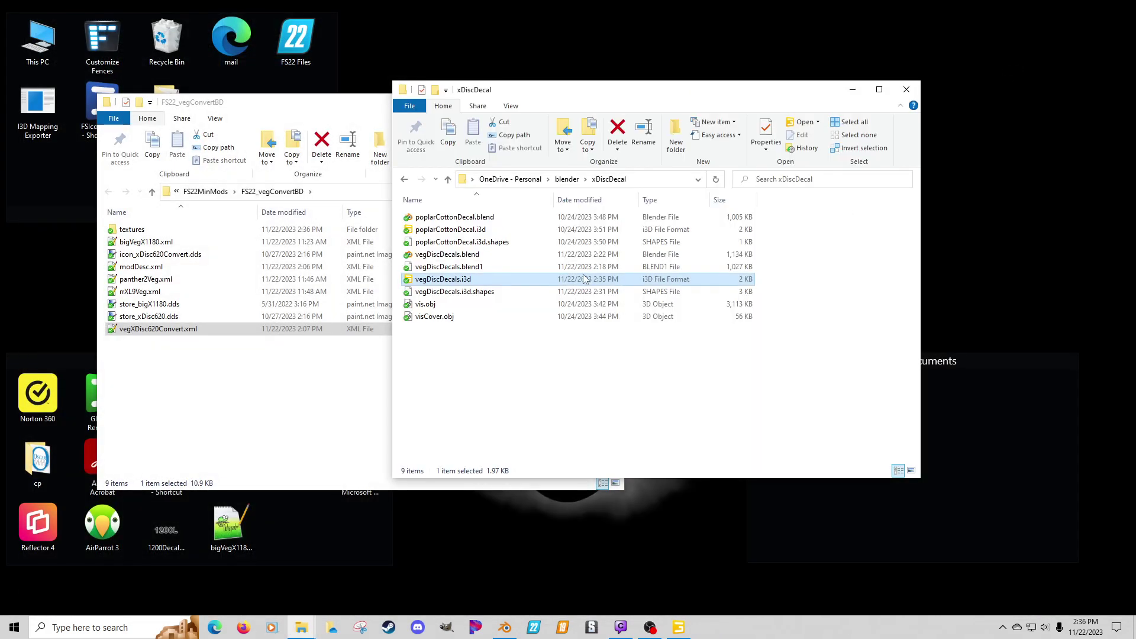
Step: Open convertDecals.i3d from the textures folder of FS22_vegConvertBD in GIANTS Editor and expand the decals group
double_click(132, 229)
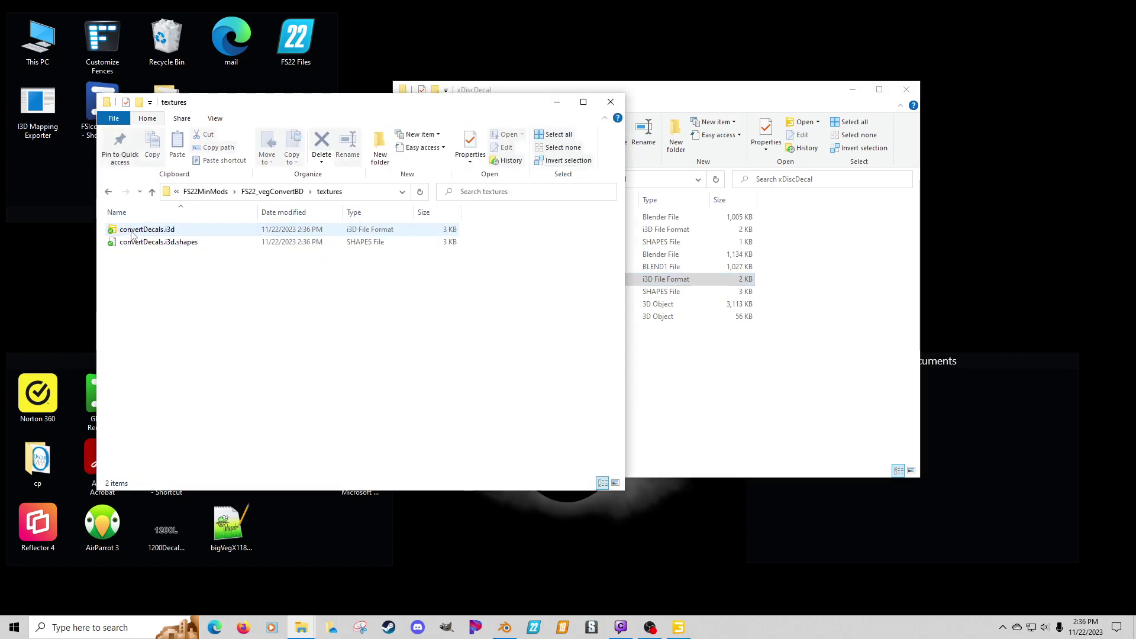
double_click(134, 230)
double_click(418, 287)
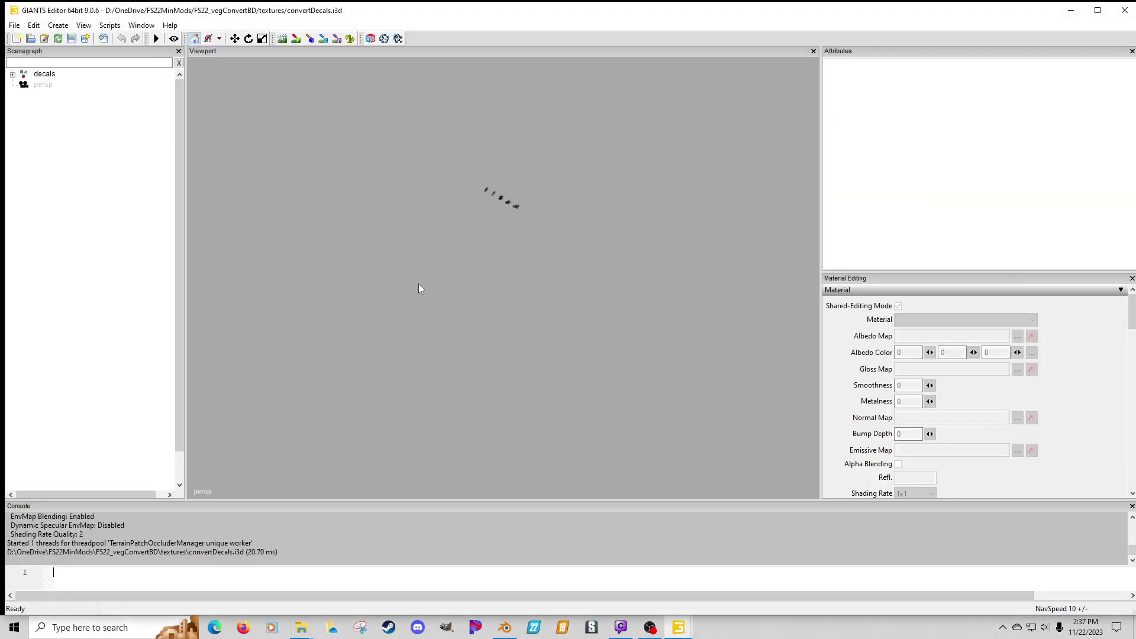
left_click(45, 74)
left_click(12, 74)
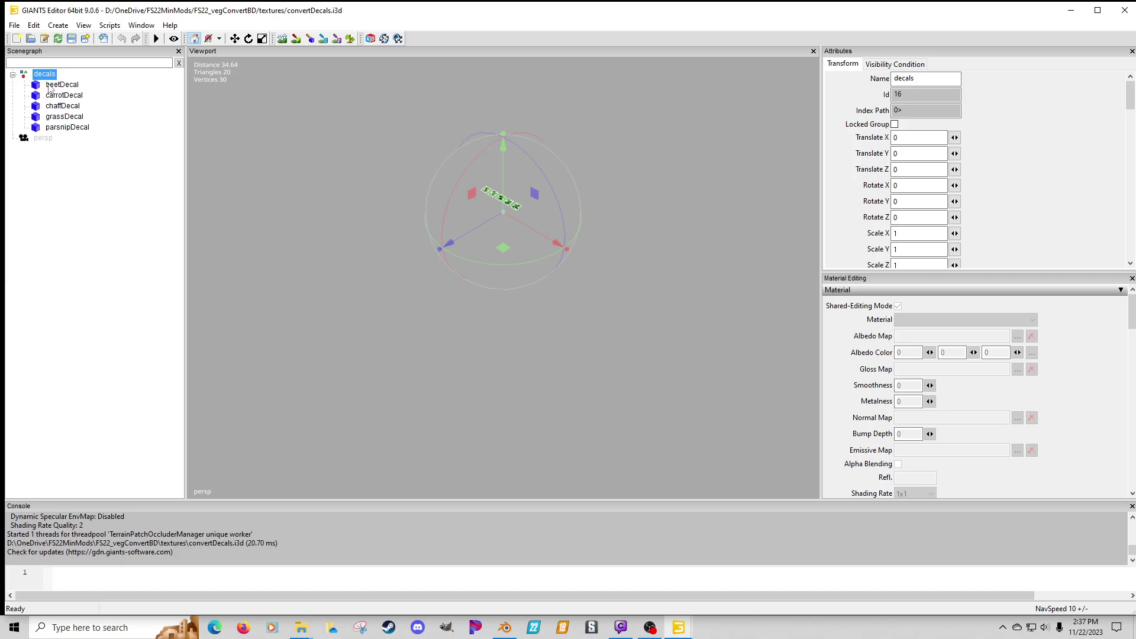
Step: Select beetDecal and browse for its gloss map texture in the Farming Simulator 22 game folder
left_click(60, 84)
scroll(1097, 362, "down", 2)
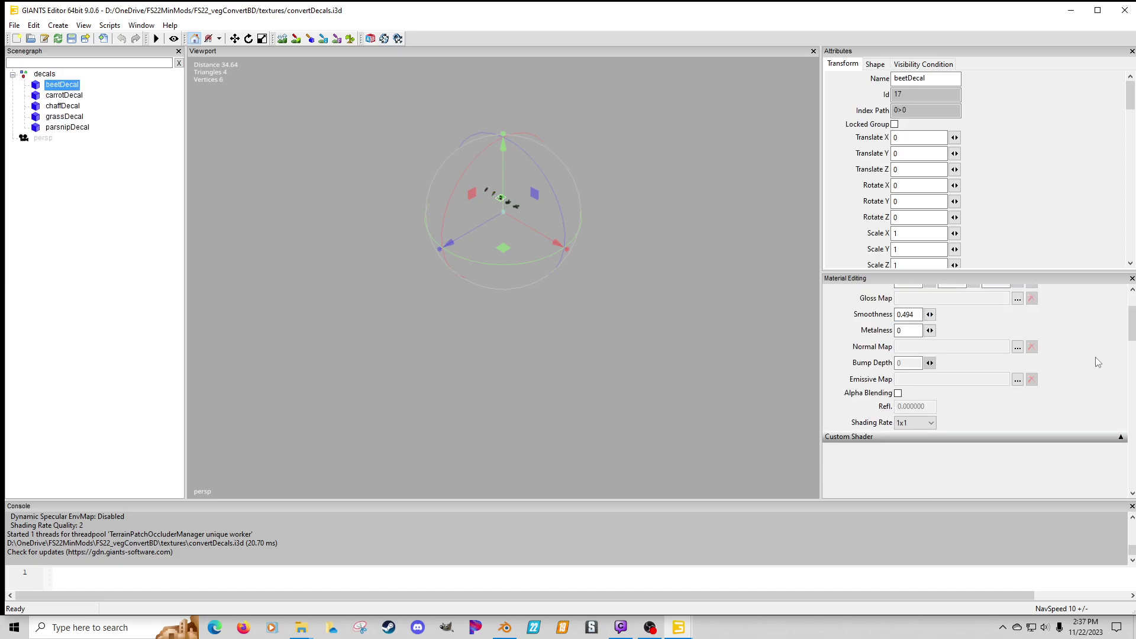
scroll(1083, 390, "up", 2)
left_click(1017, 369)
left_click(499, 92)
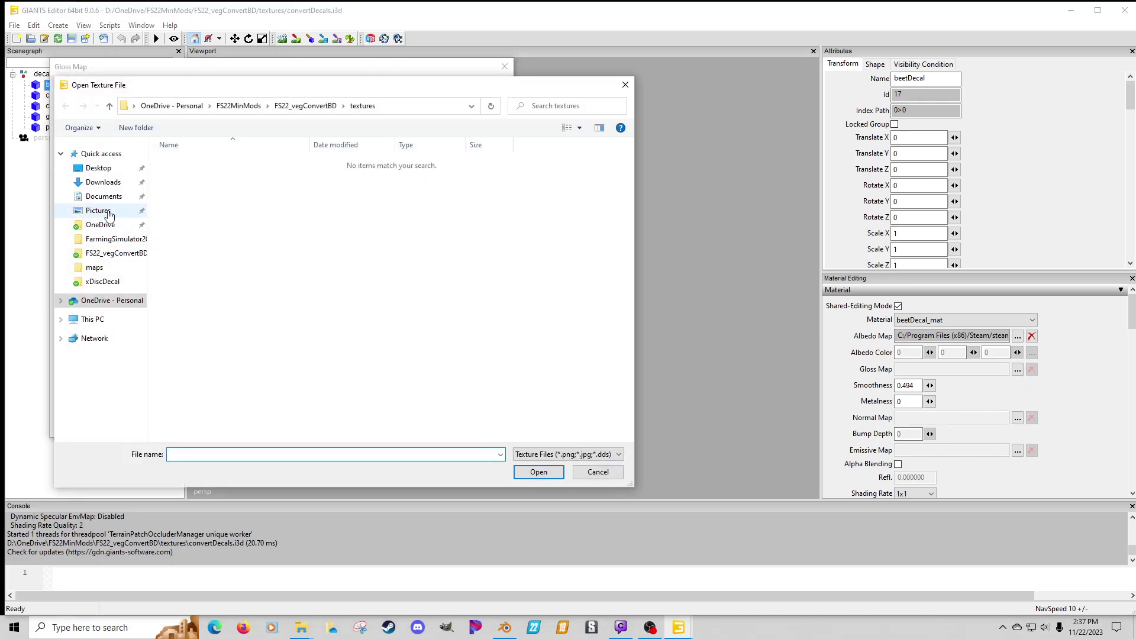
left_click(98, 168)
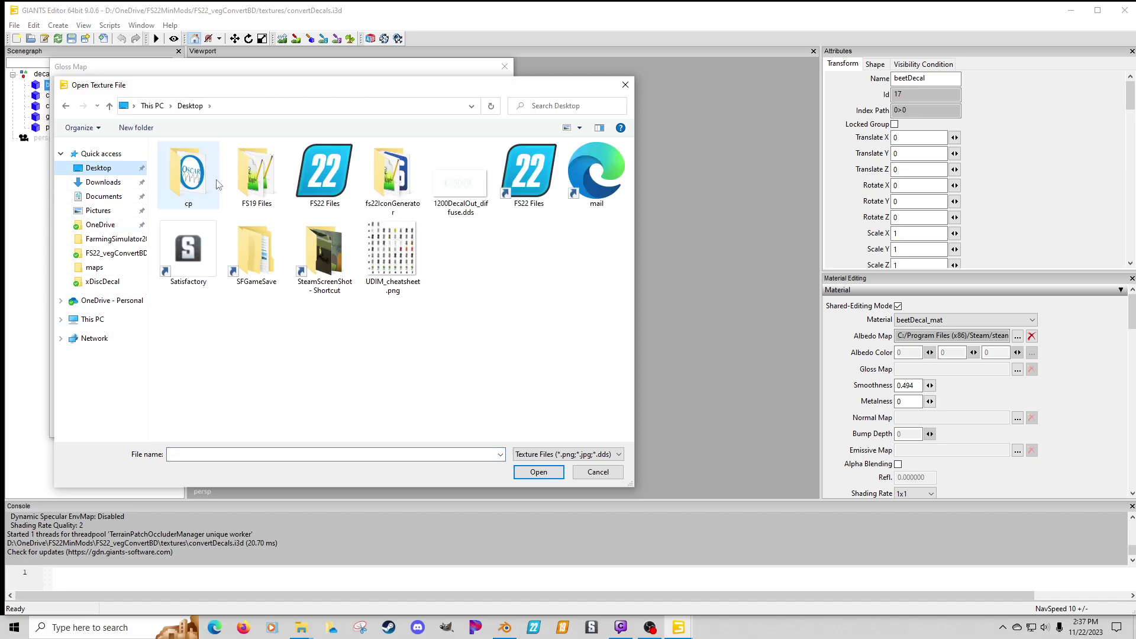
double_click(326, 178)
double_click(187, 165)
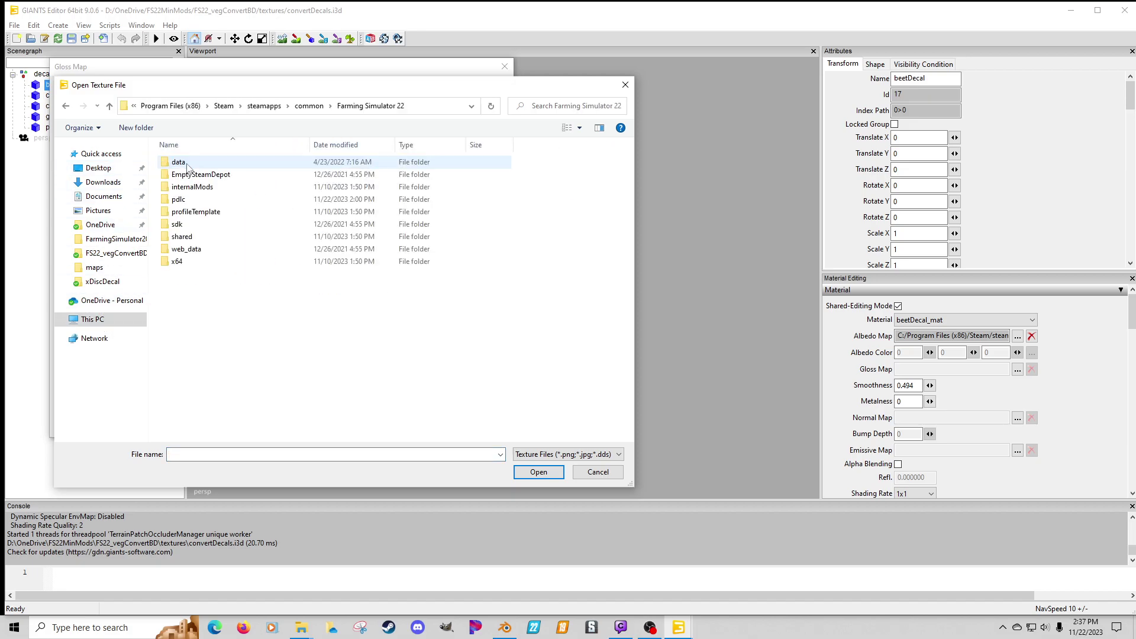
Step: Assign window_vmask.dds from the game's data/shared folder as beetDecal's gloss map
double_click(237, 237)
left_click(243, 271)
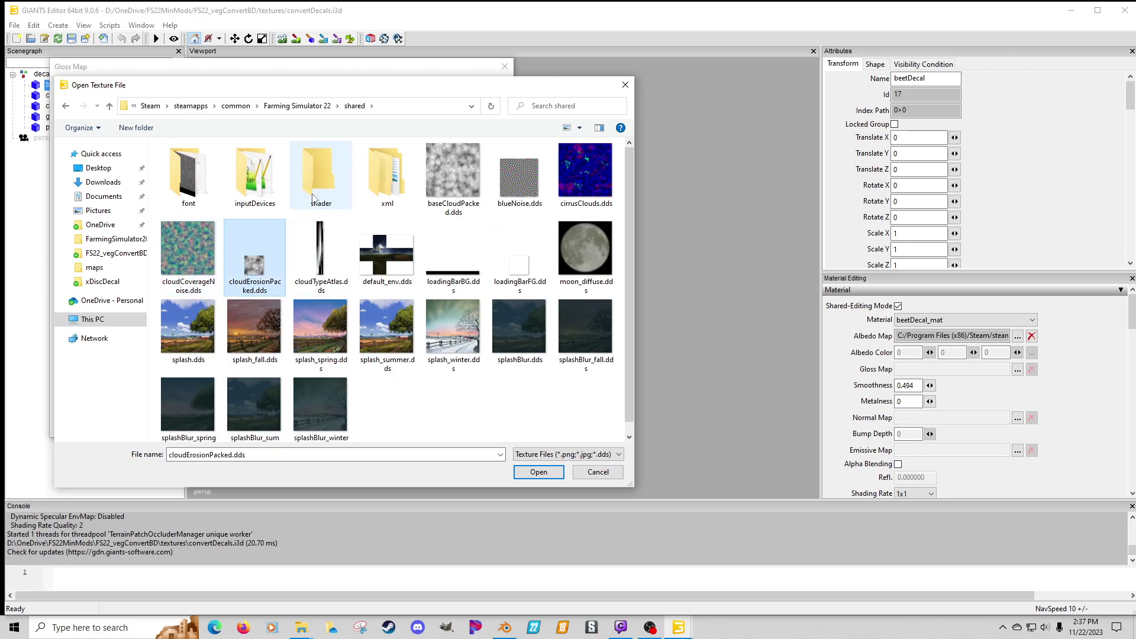
left_click(297, 106)
double_click(210, 163)
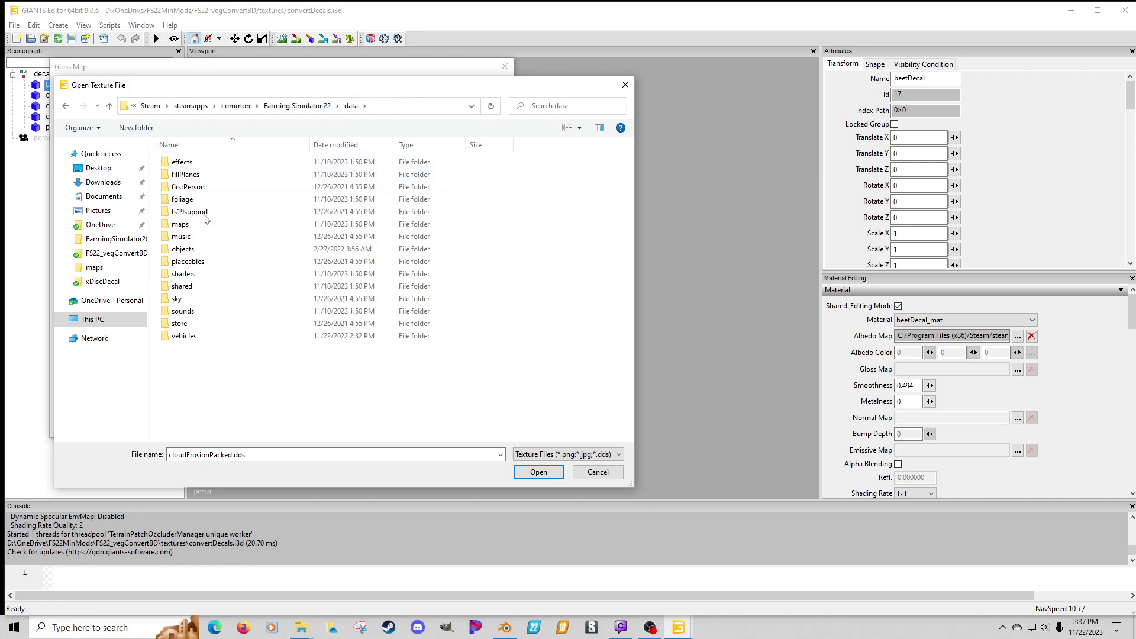
double_click(249, 288)
left_click(250, 288)
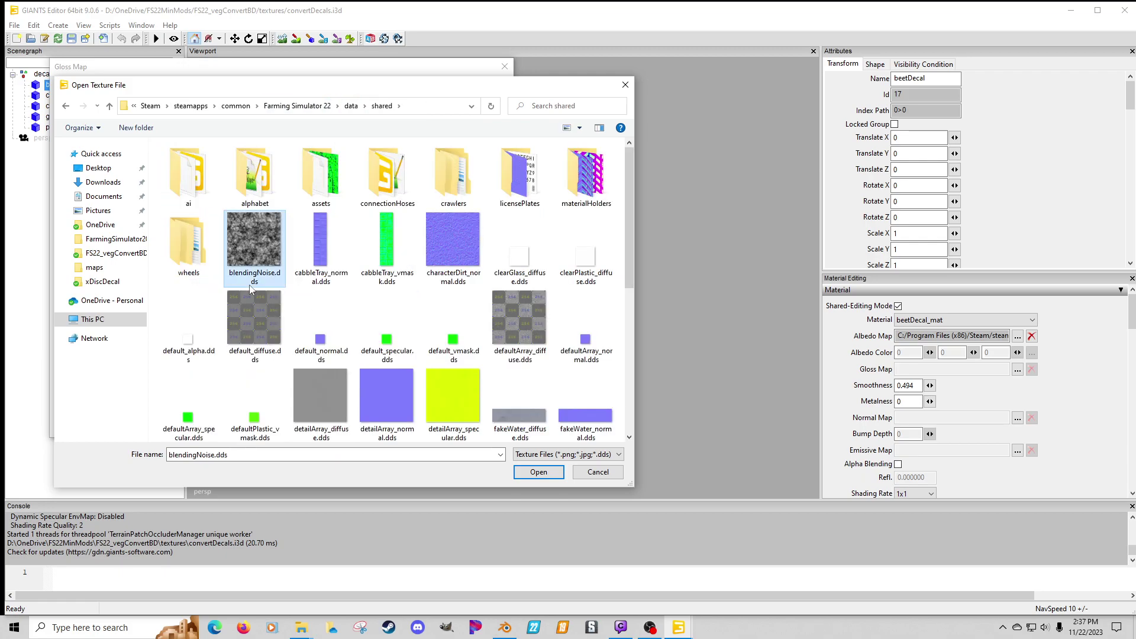
scroll(250, 288, "down", 10)
double_click(190, 407)
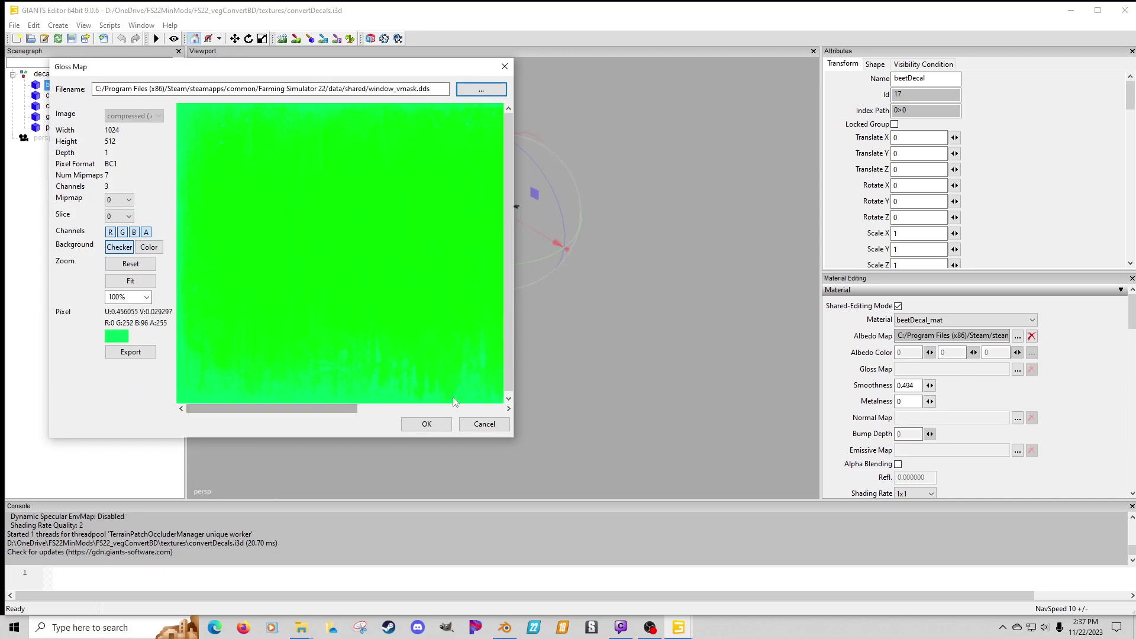
left_click(436, 425)
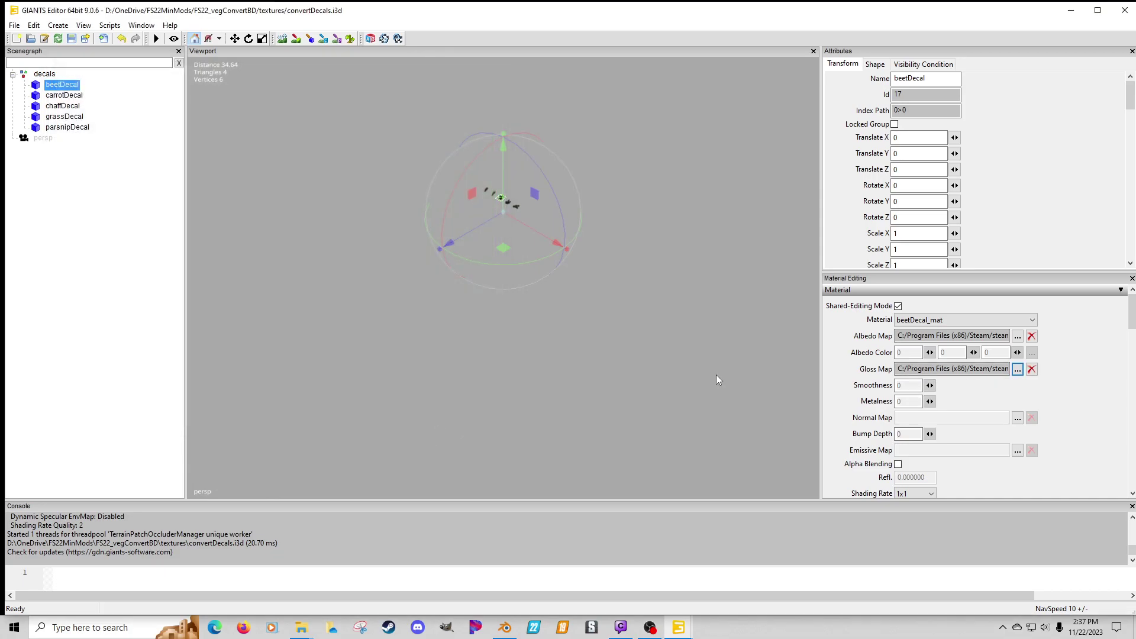
Step: Assign default_normal.dds from the game's data/shared folder as beetDecal's normal map
left_click(1017, 419)
left_click(481, 90)
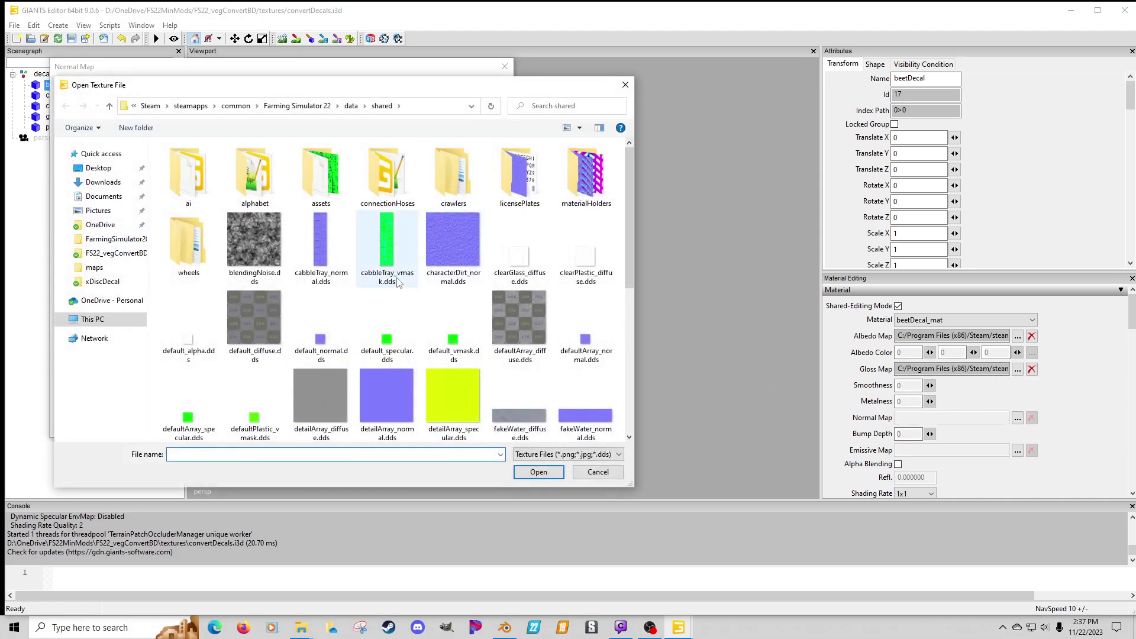
double_click(324, 329)
left_click(426, 423)
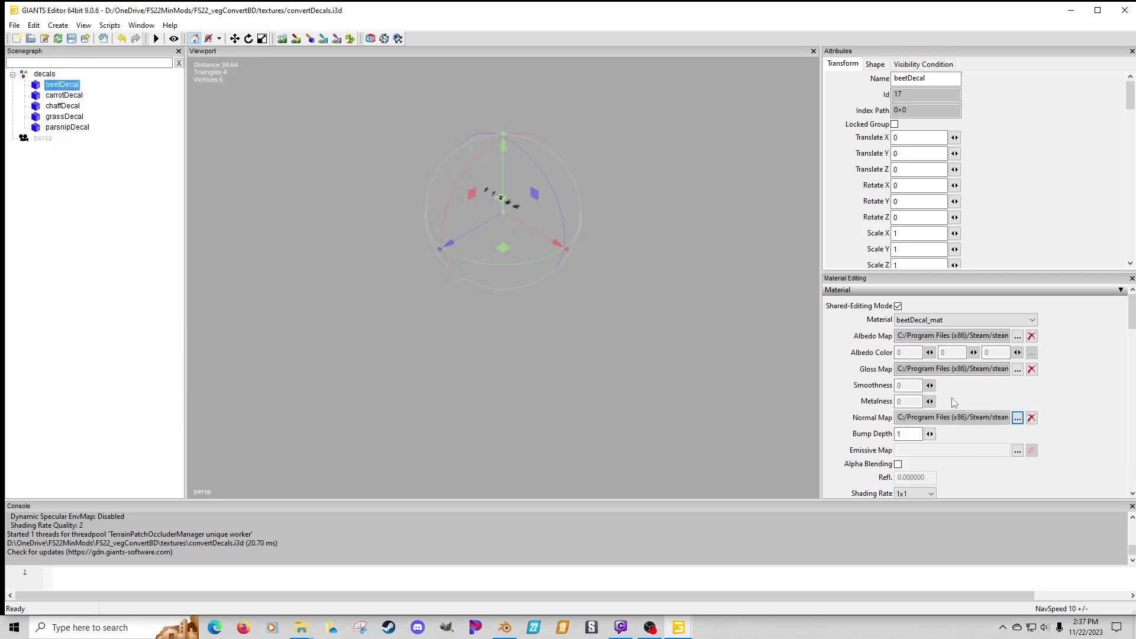
Step: Assign vehicleShader.xml from the game's data/shaders folder as beetDecal's custom shader with the Decal variation
scroll(1094, 398, "down", 3)
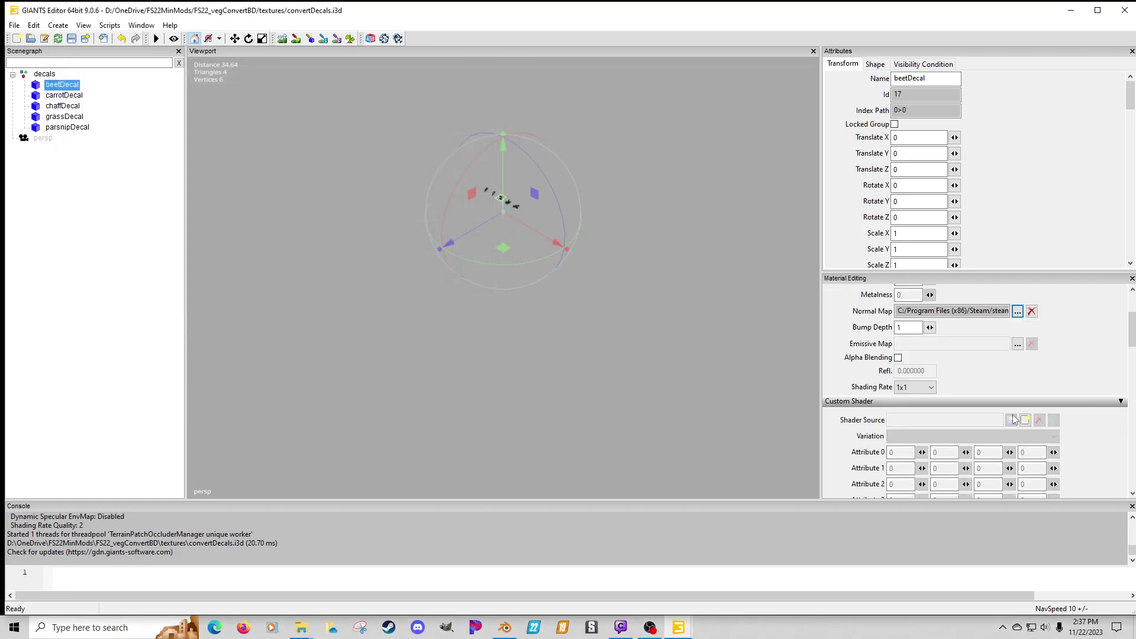
left_click(1025, 421)
left_click(372, 224)
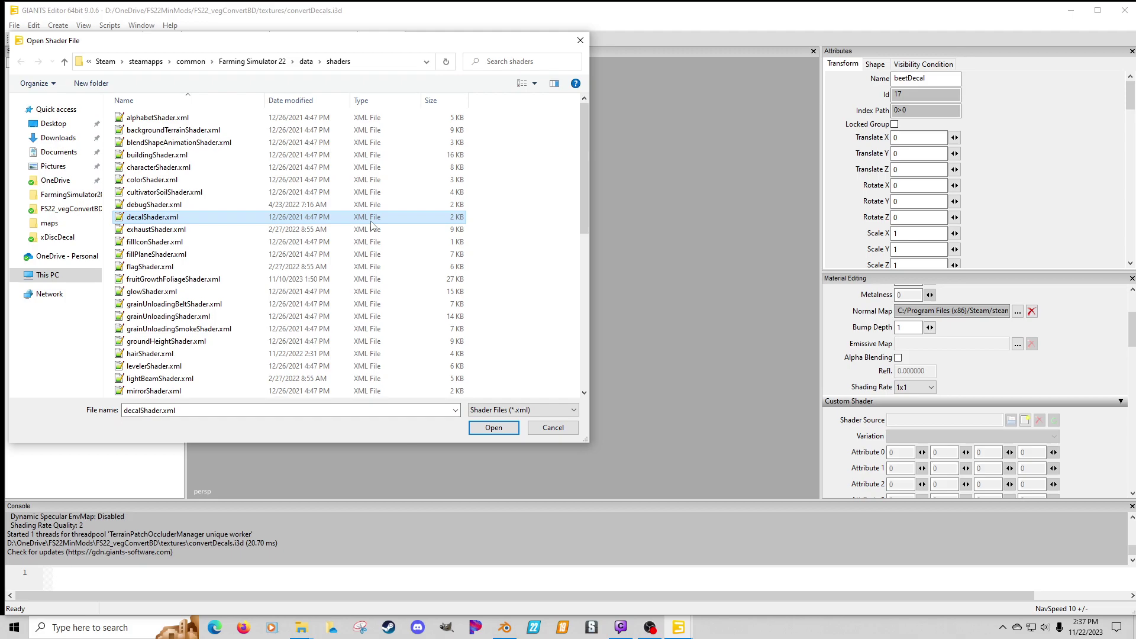
key("Return")
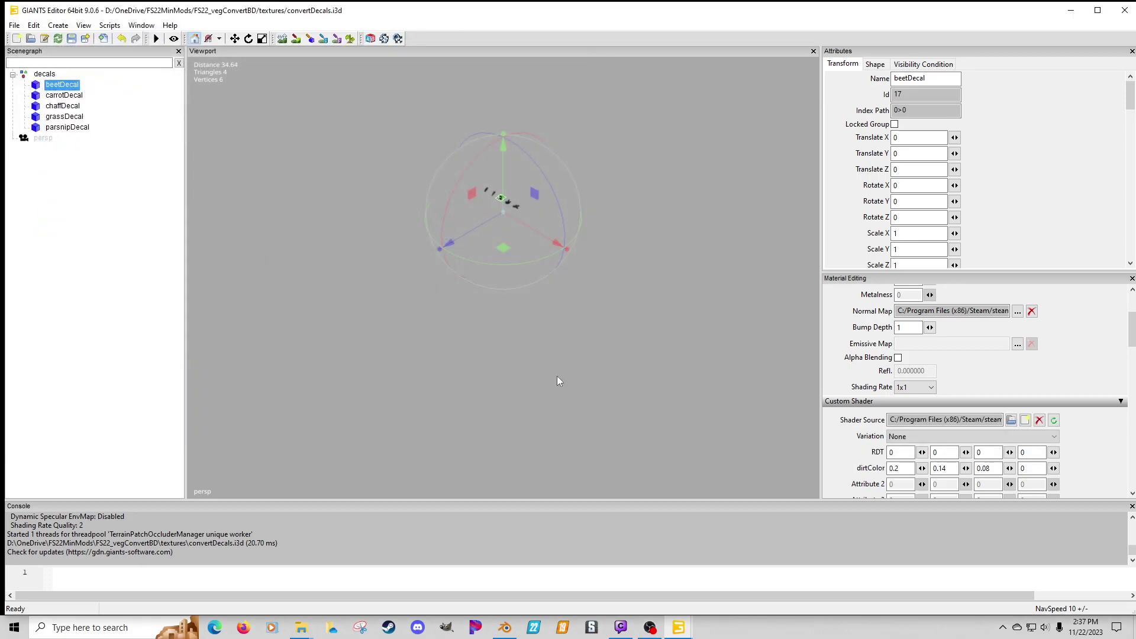
left_click(902, 437)
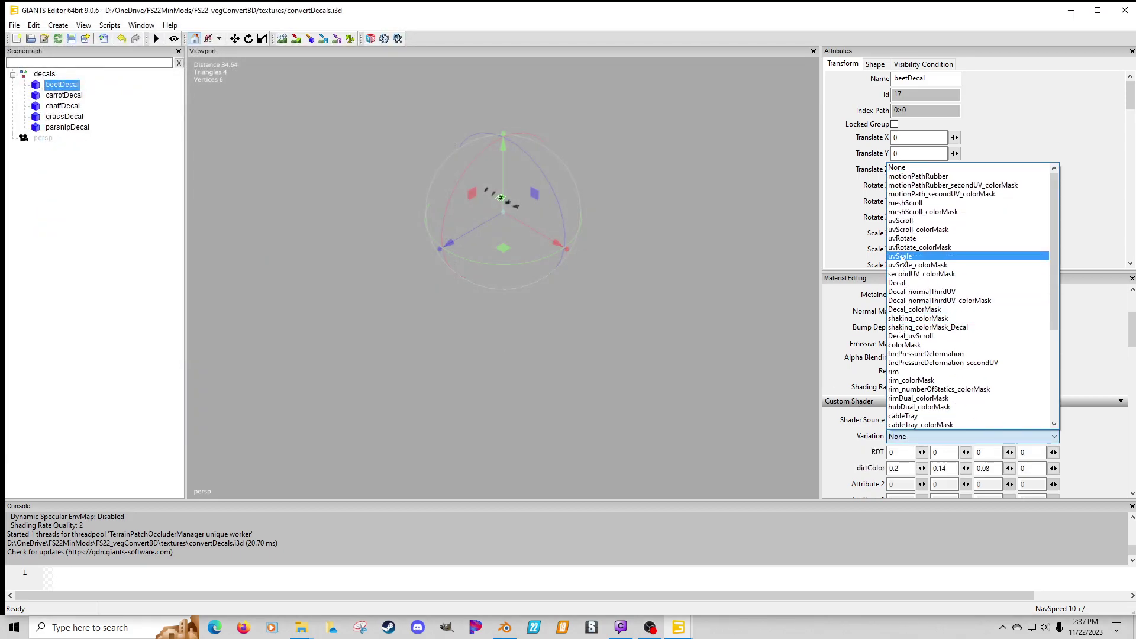
left_click(897, 282)
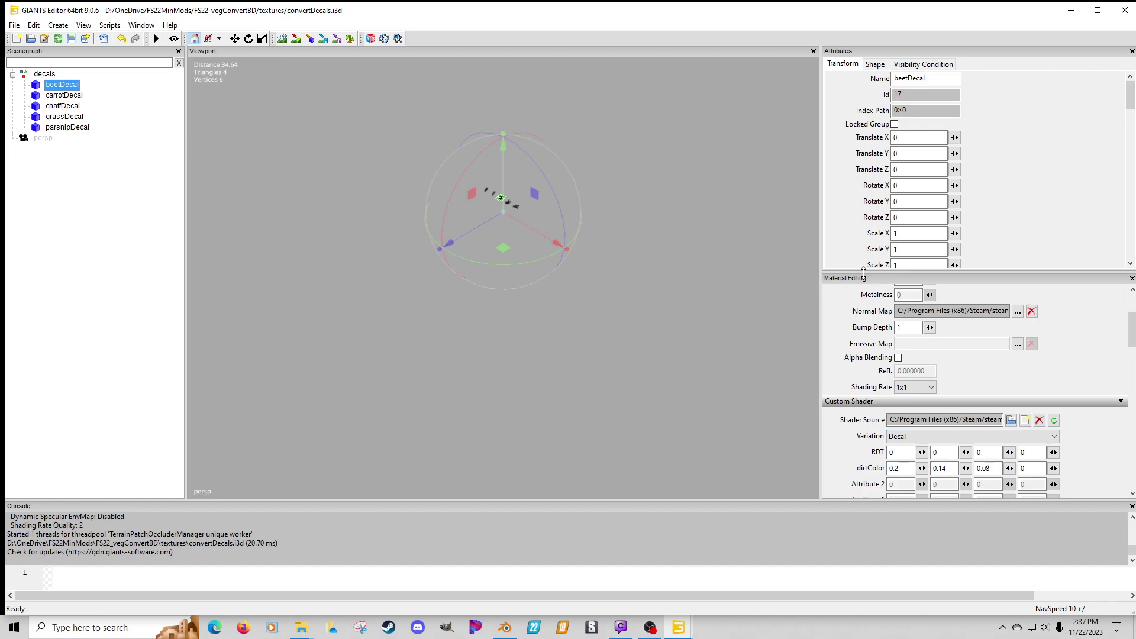
Step: Select carrotDecal in the decals group and bring up its material map settings
left_click(65, 96)
scroll(1084, 353, "up", 3)
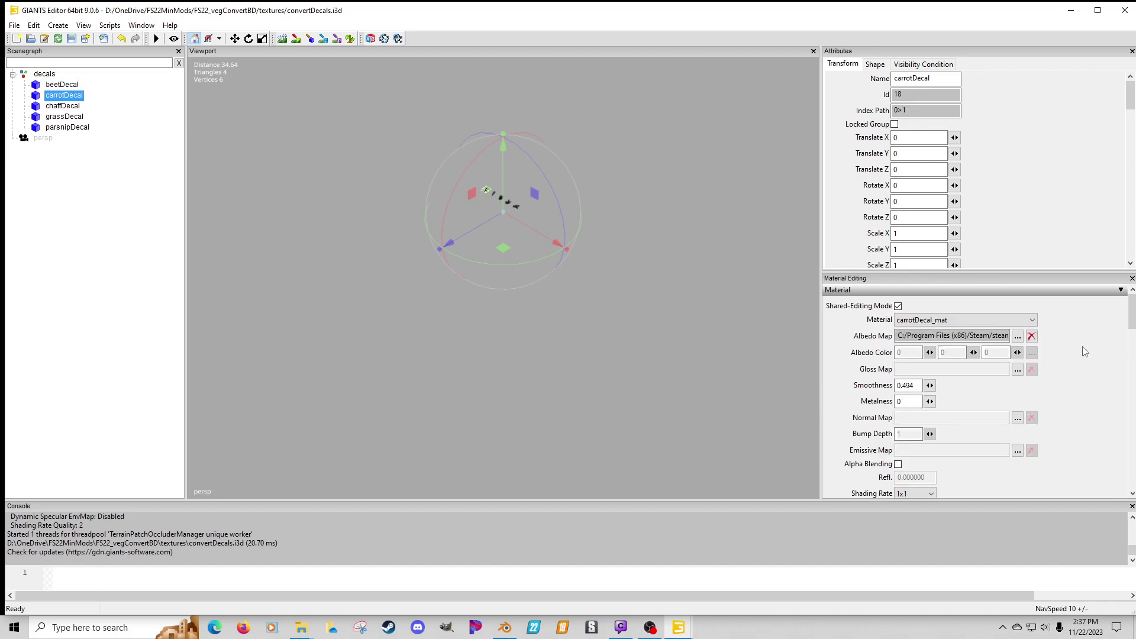
left_click(1017, 369)
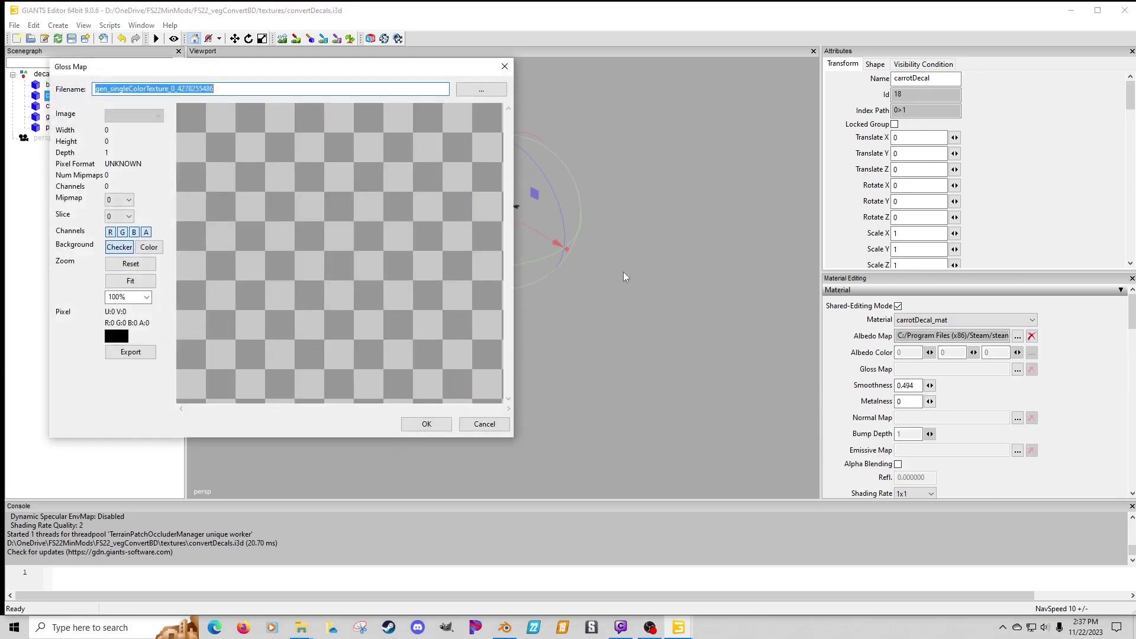
left_click(481, 88)
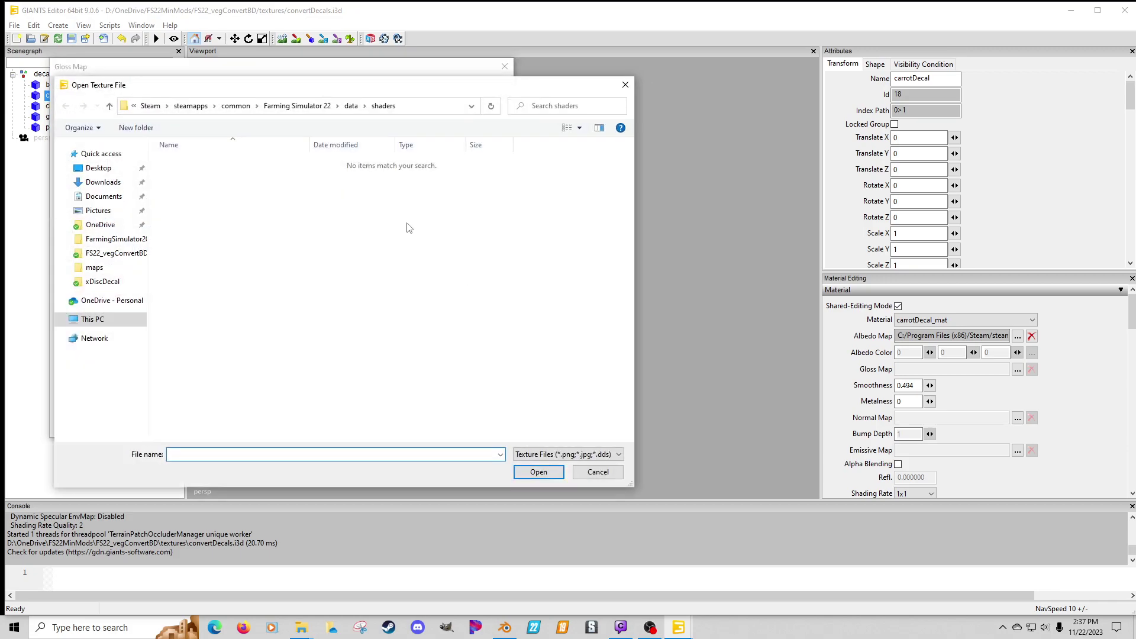
left_click(585, 476)
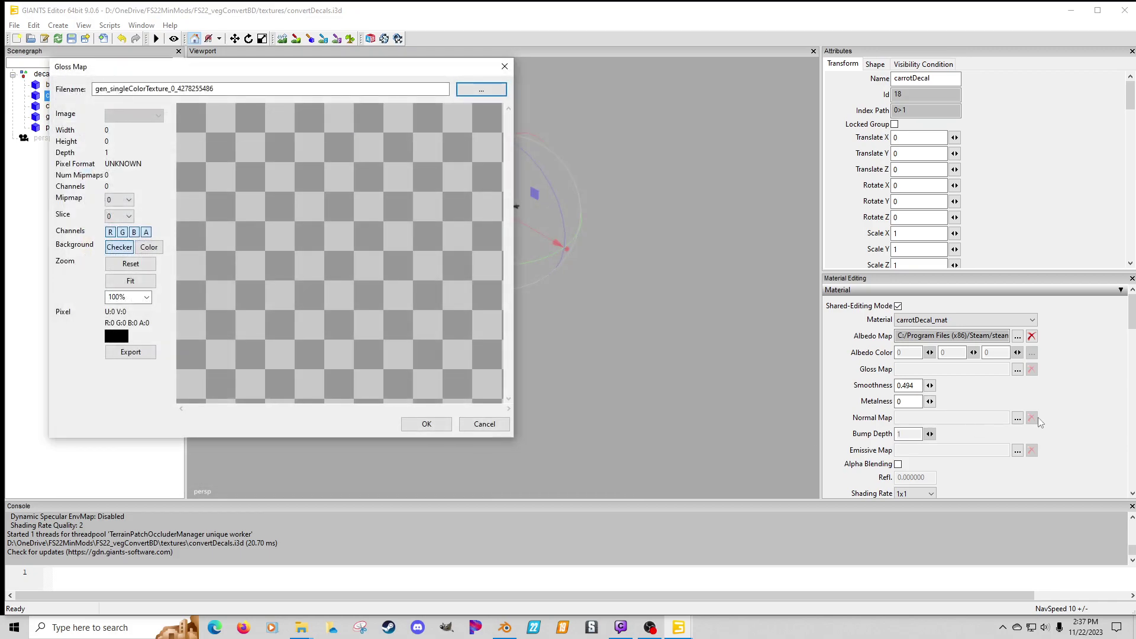
left_click(484, 424)
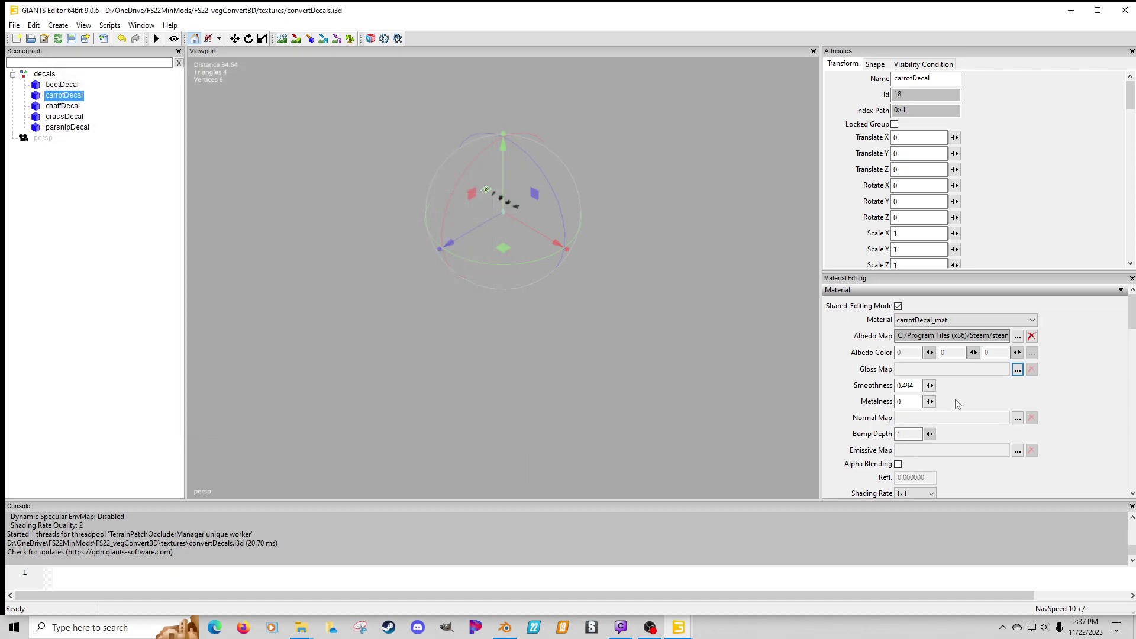
Step: Assign vehicleShader.xml from the data/shaders folder to carrotDecal's material and choose the Decal variation
scroll(1051, 389, "down", 2)
left_click(1026, 460)
left_click(396, 246)
key("v")
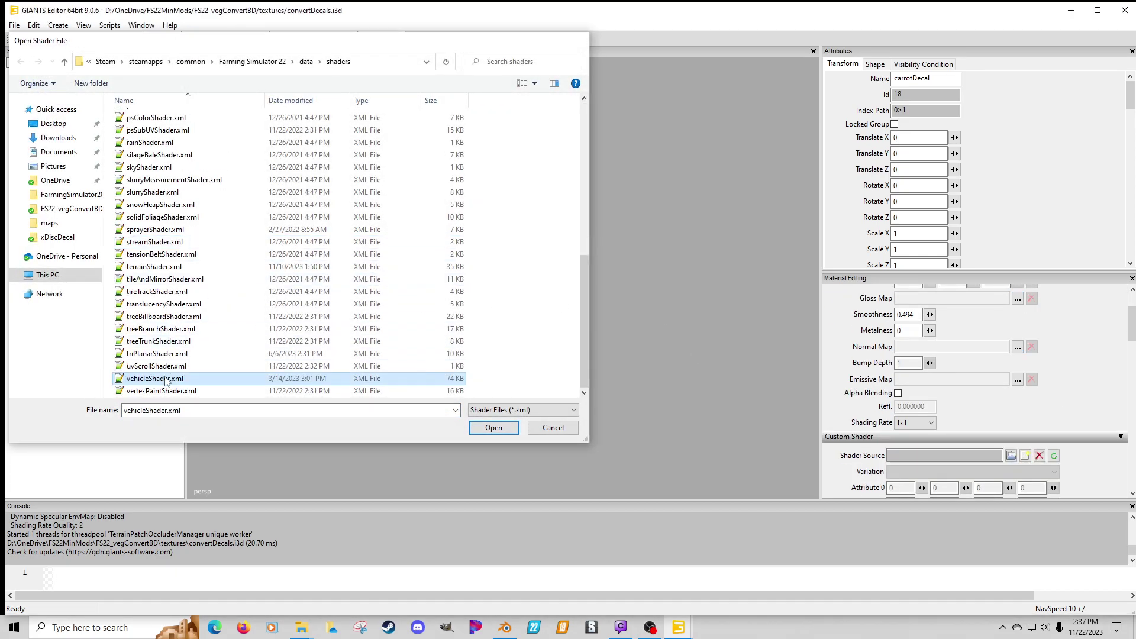
double_click(166, 379)
left_click(900, 473)
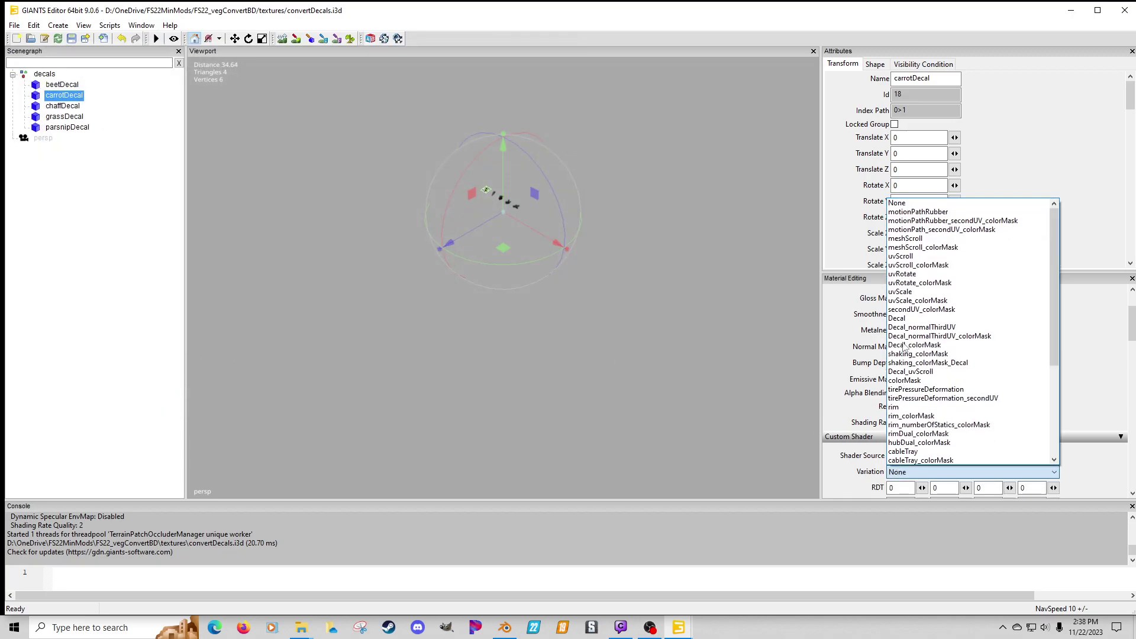
left_click(898, 320)
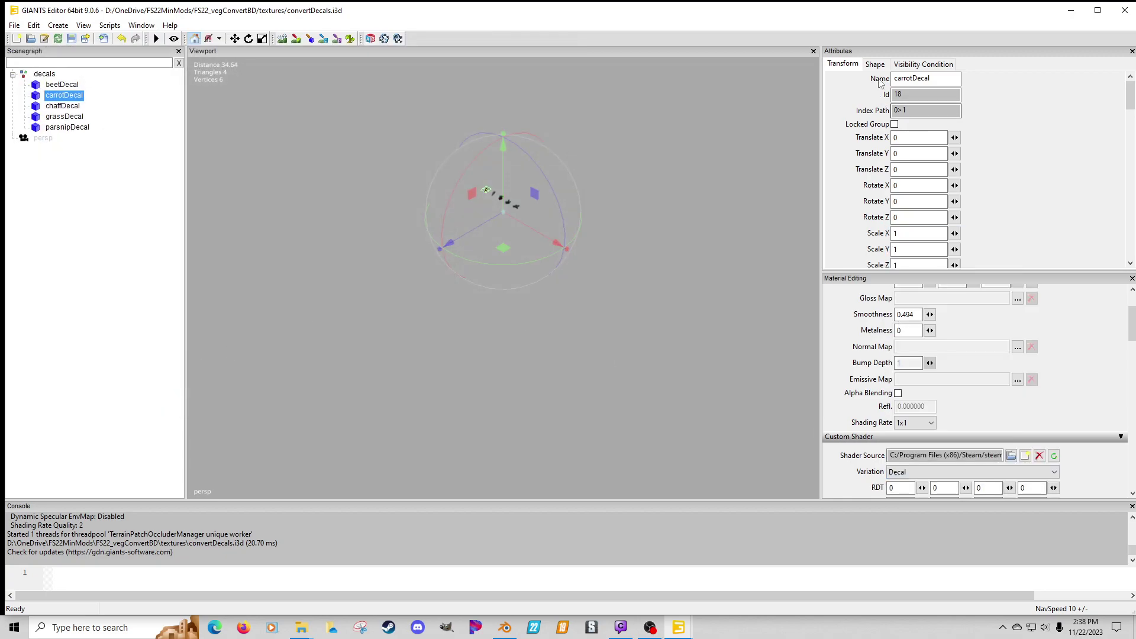
Step: Set carrotDecal's decal layer to 1 in its shape attributes
scroll(1029, 180, "down", 3)
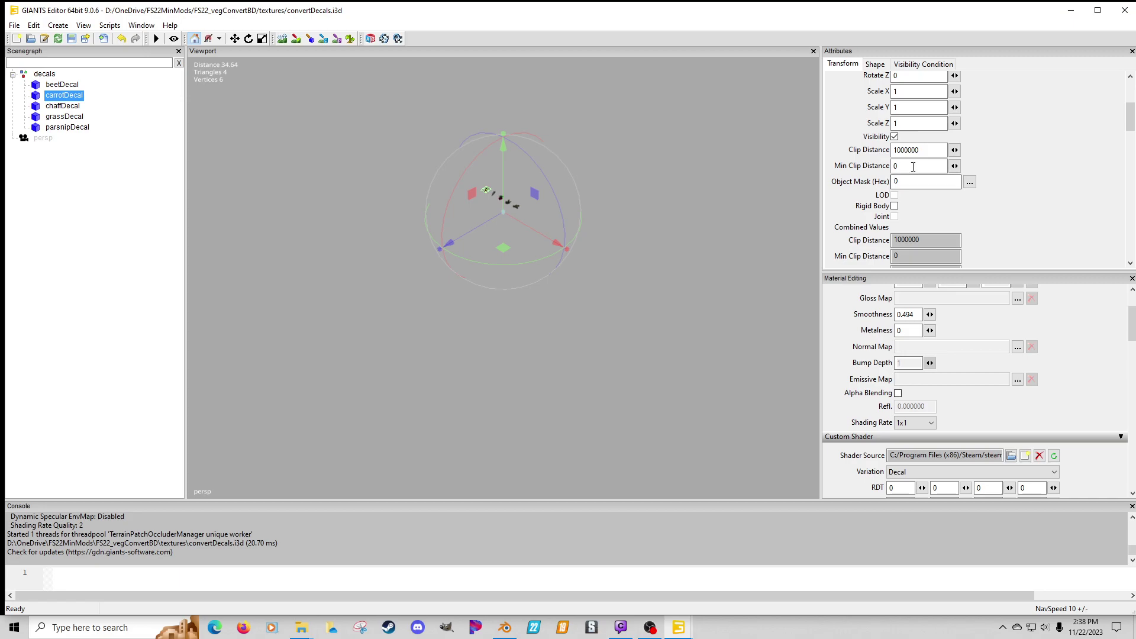
left_click(875, 64)
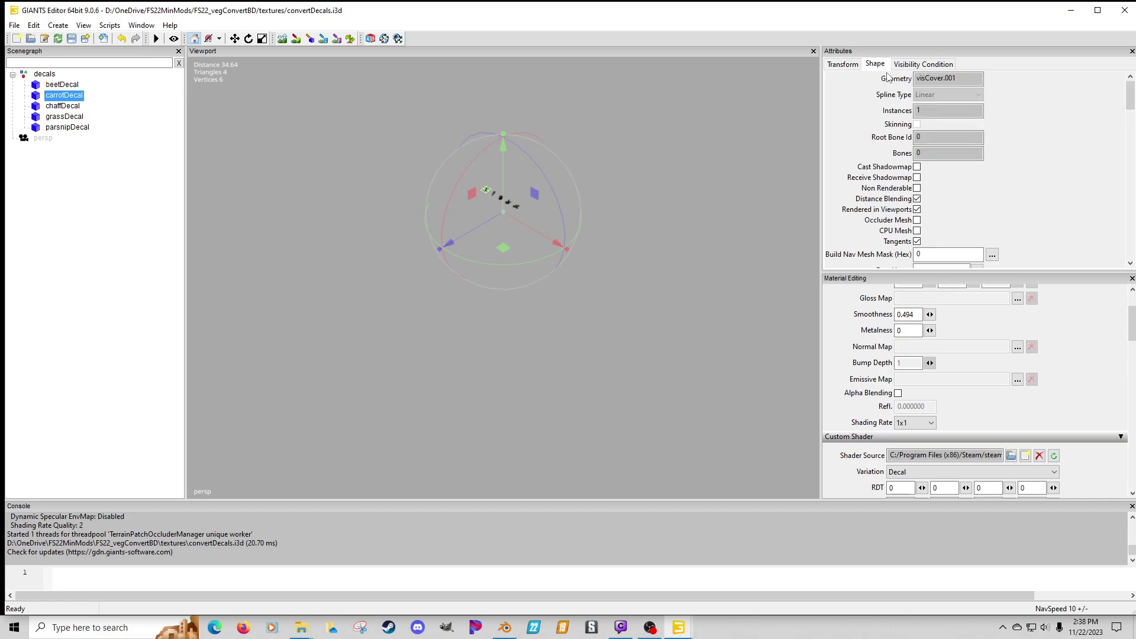
scroll(981, 239, "down", 1)
left_click_drag(951, 236, 871, 237)
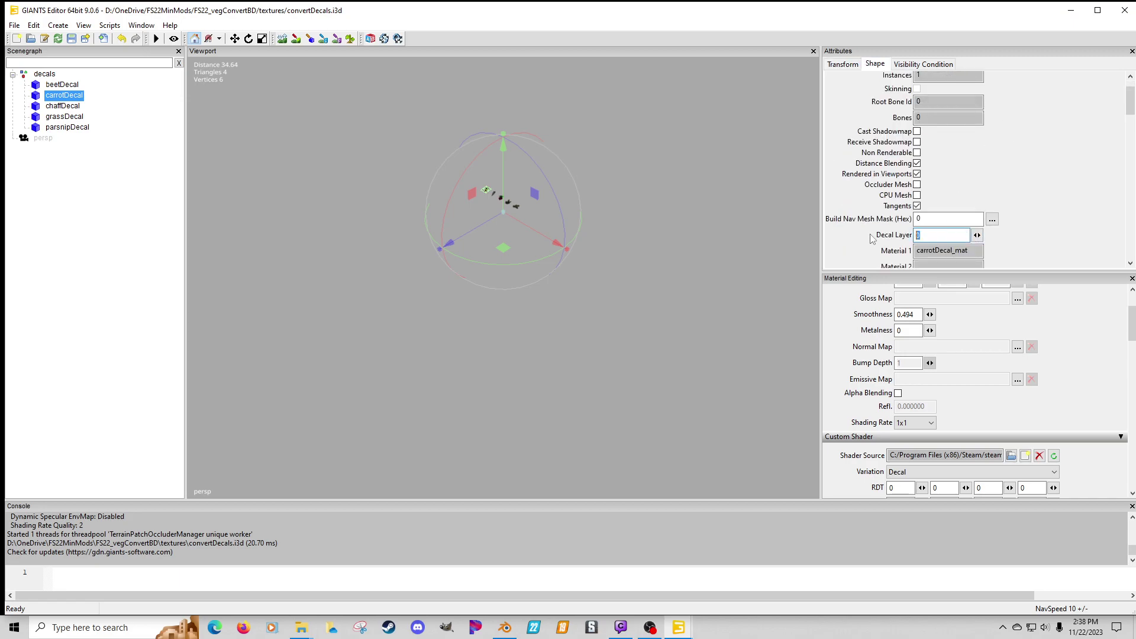
Step: Set carrotDecal's clip distance to 300 and enable Receive Shadowmap on its shape
left_click(842, 67)
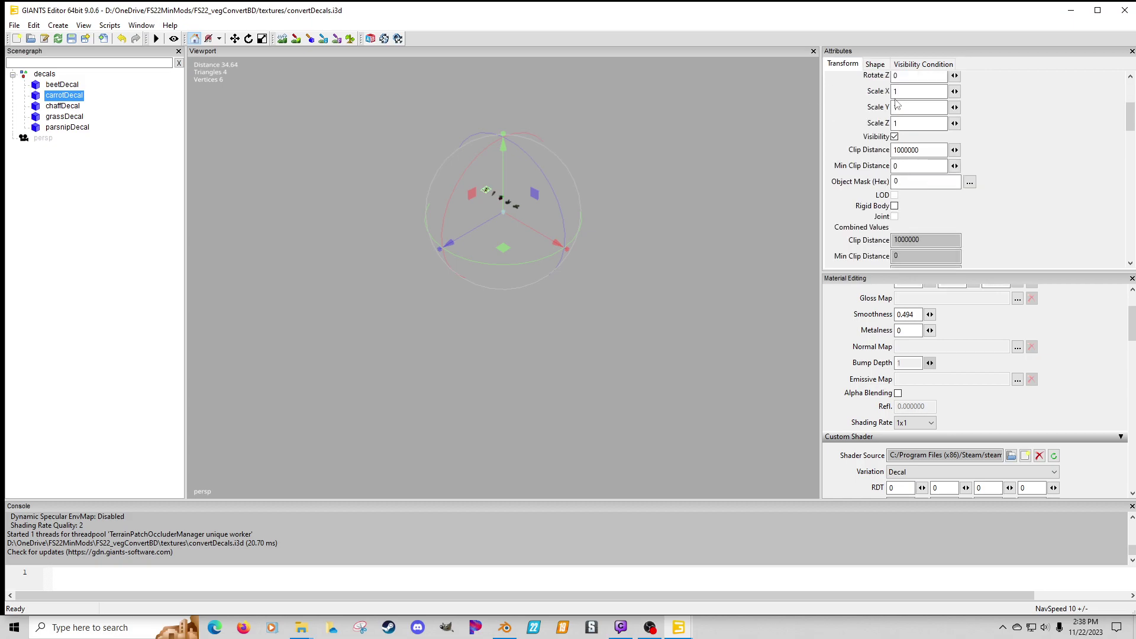
left_click_drag(938, 152, 814, 145)
type("300")
left_click(876, 67)
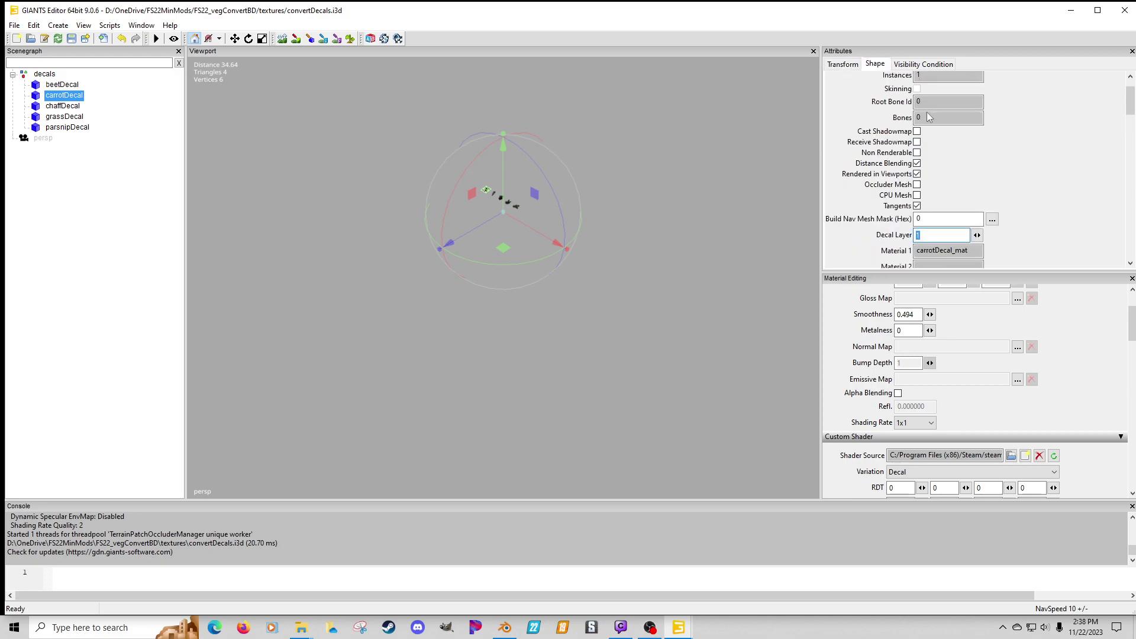
left_click(916, 142)
Step: Set beetDecal's clip distance to 300 and edit the decal layer of its shape
left_click(75, 86)
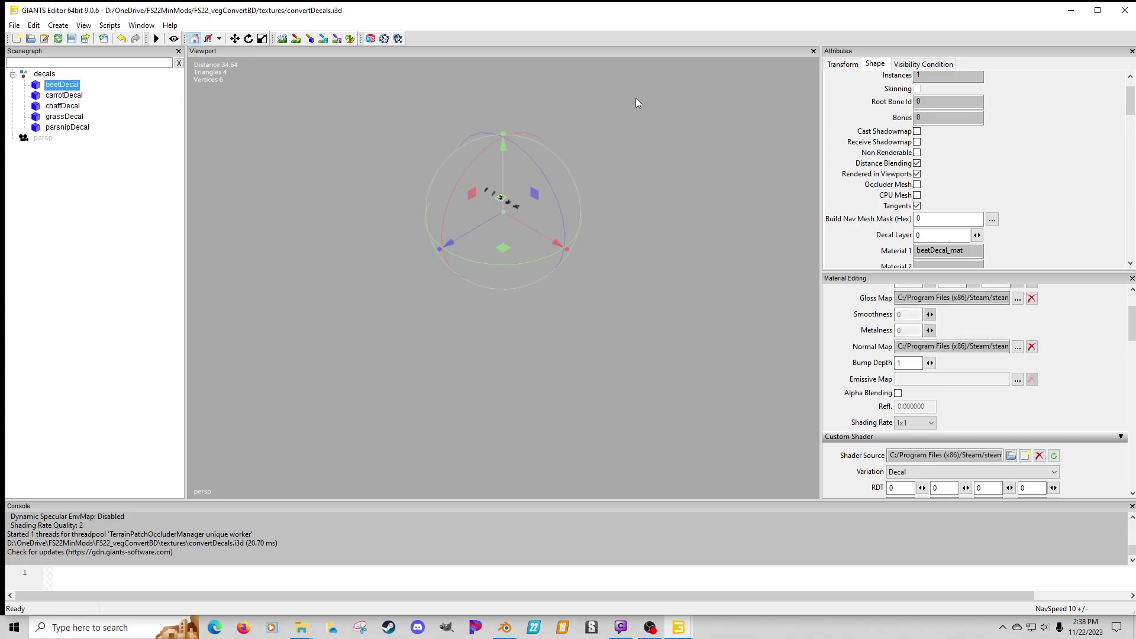
left_click(844, 65)
type("300")
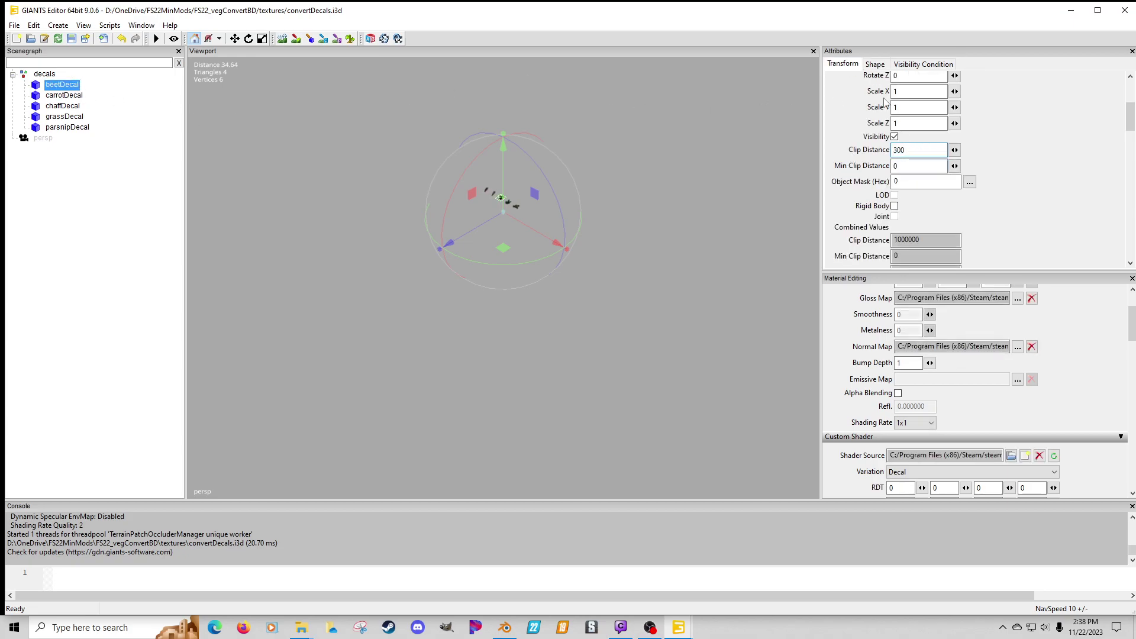
left_click(875, 65)
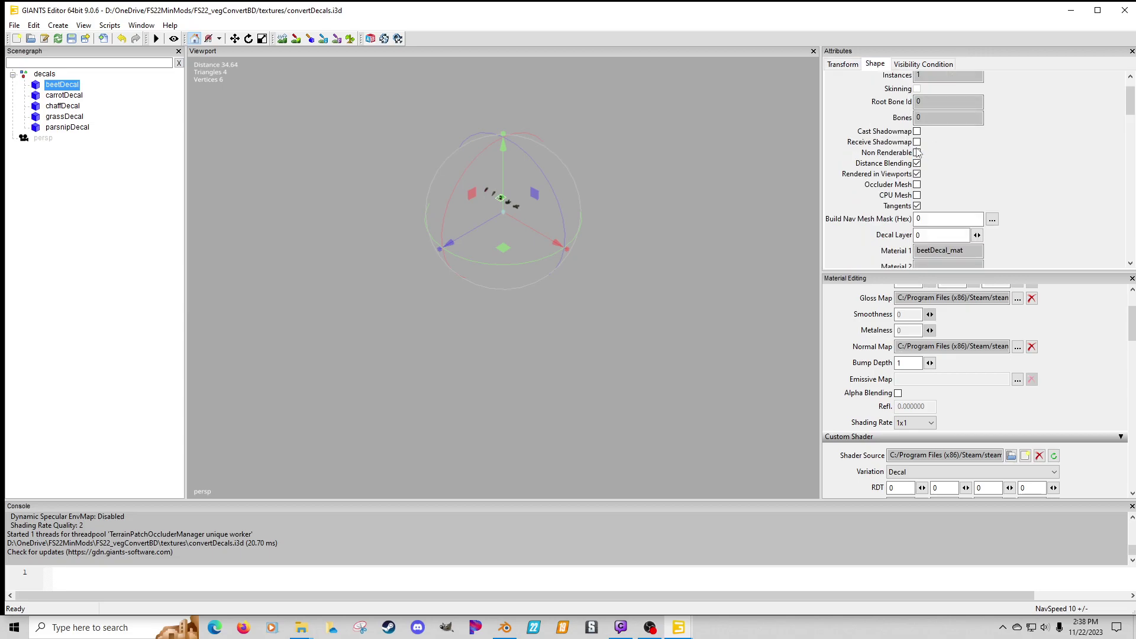
left_click(924, 235)
Step: Edit chaffDecal's decal layer and set its clip distance to 300
left_click(63, 106)
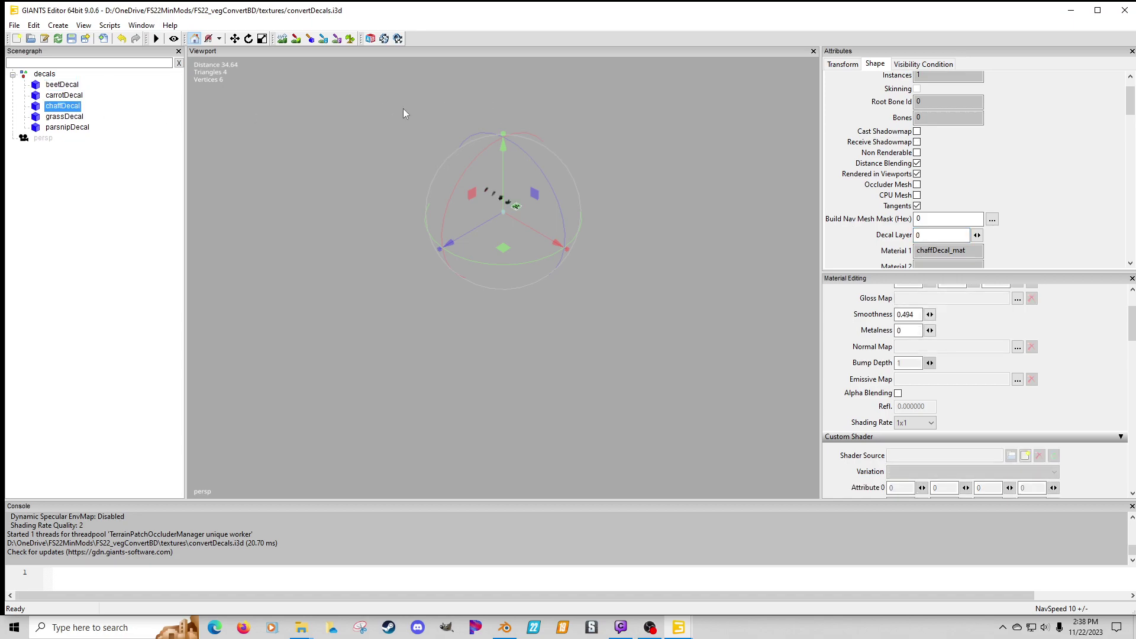
left_click(934, 235)
left_click(844, 65)
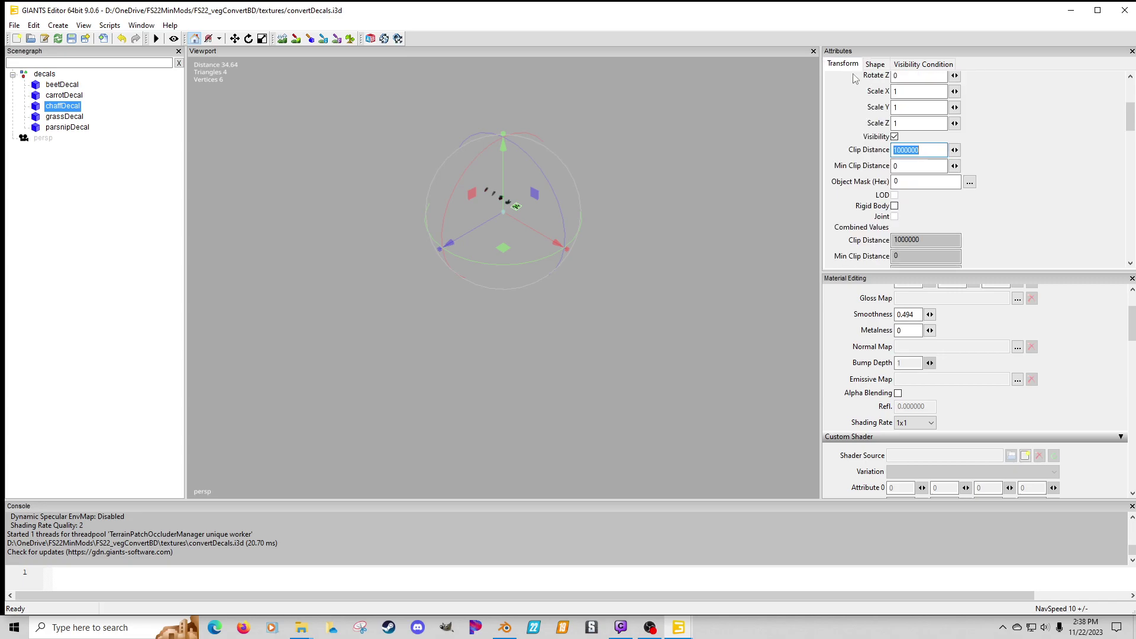
type("300")
Step: Assign vehicleShader.xml as the custom shader of chaffDecal's material with the Decal variation
left_click(1026, 455)
left_click(158, 374)
double_click(172, 373)
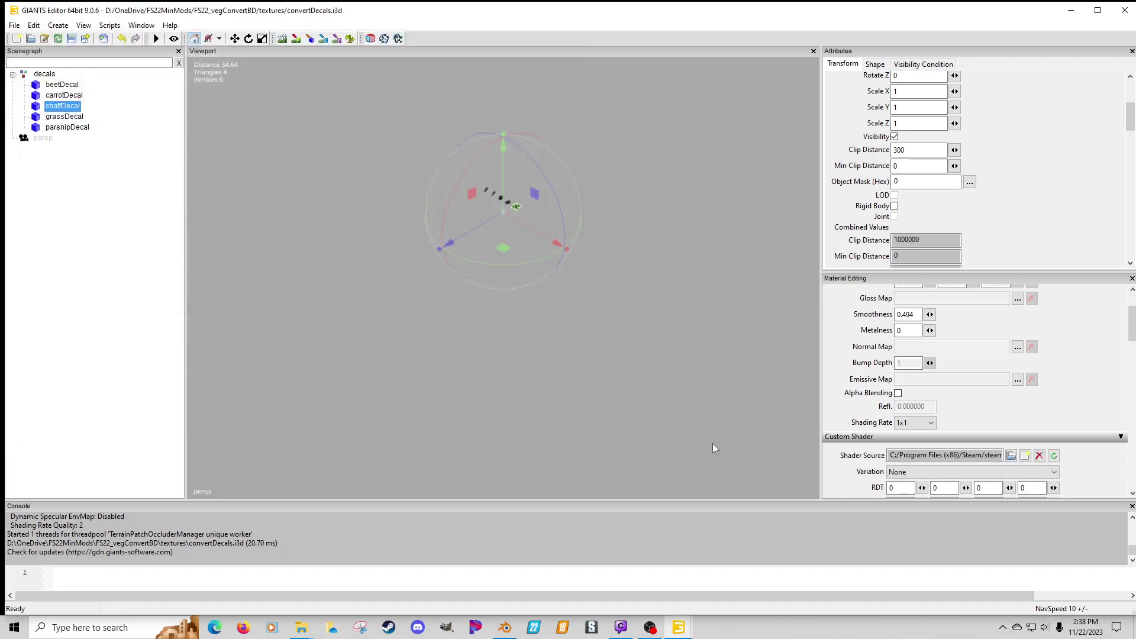
left_click(970, 471)
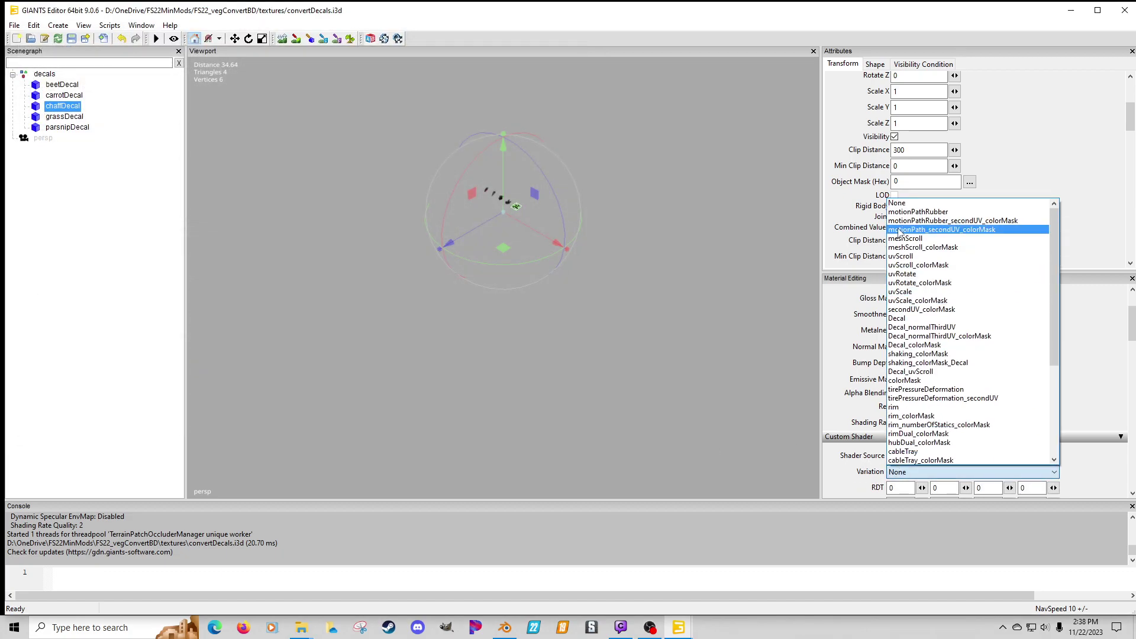
left_click(899, 318)
Step: Set grassDecal's clip distance to 300 and decal layer to 1, with Receive Shadowmap enabled
left_click(70, 117)
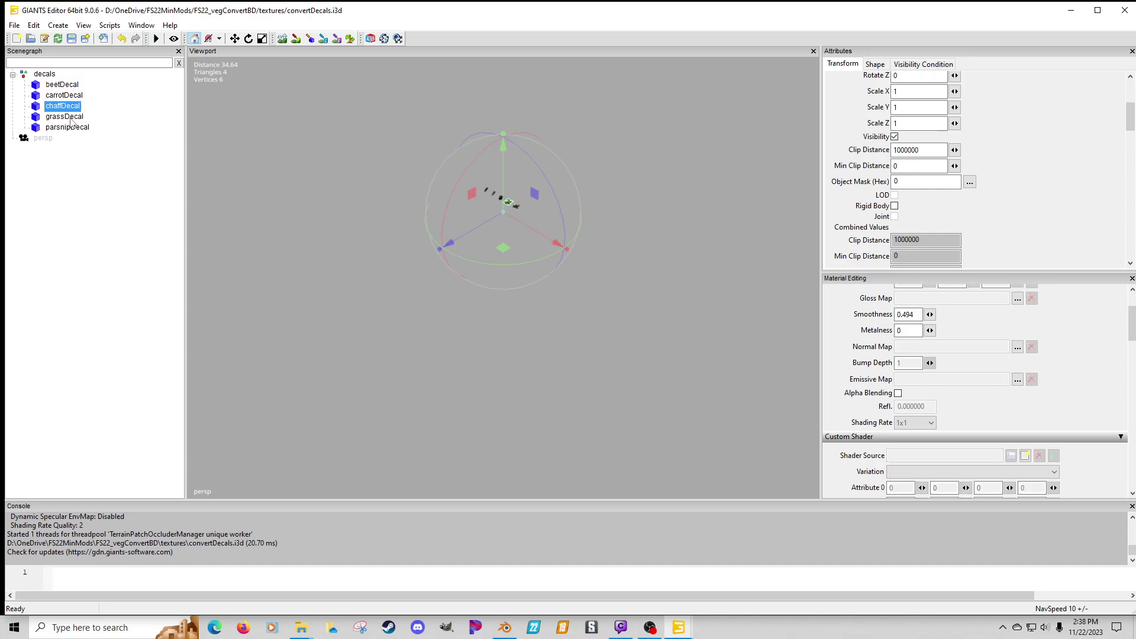
double_click(923, 148)
type("3")
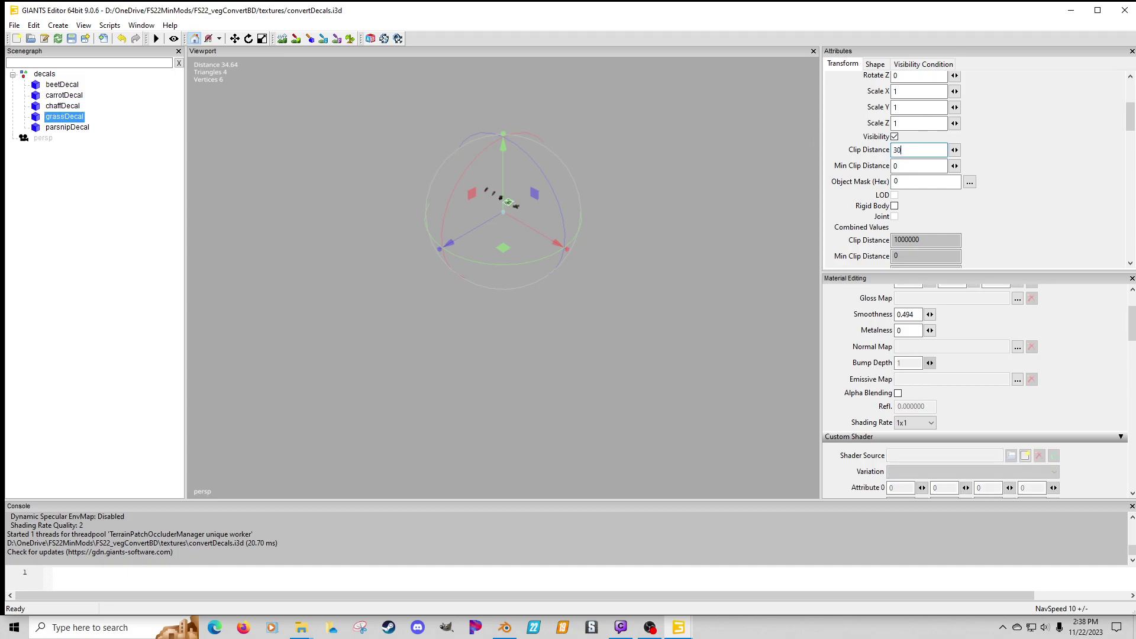
left_click(877, 67)
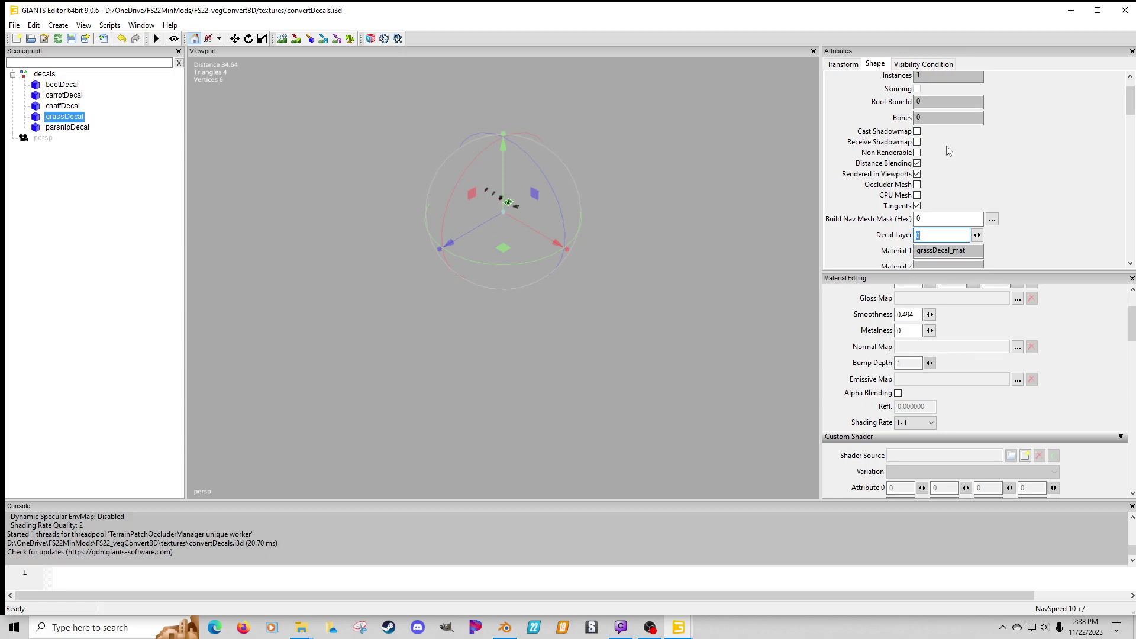
left_click(917, 142)
Step: Assign vehicleShader.xml from the data/shaders folder to grassDecal's material and choose the Decal variation
left_click(1022, 454)
left_click(499, 291)
key("v")
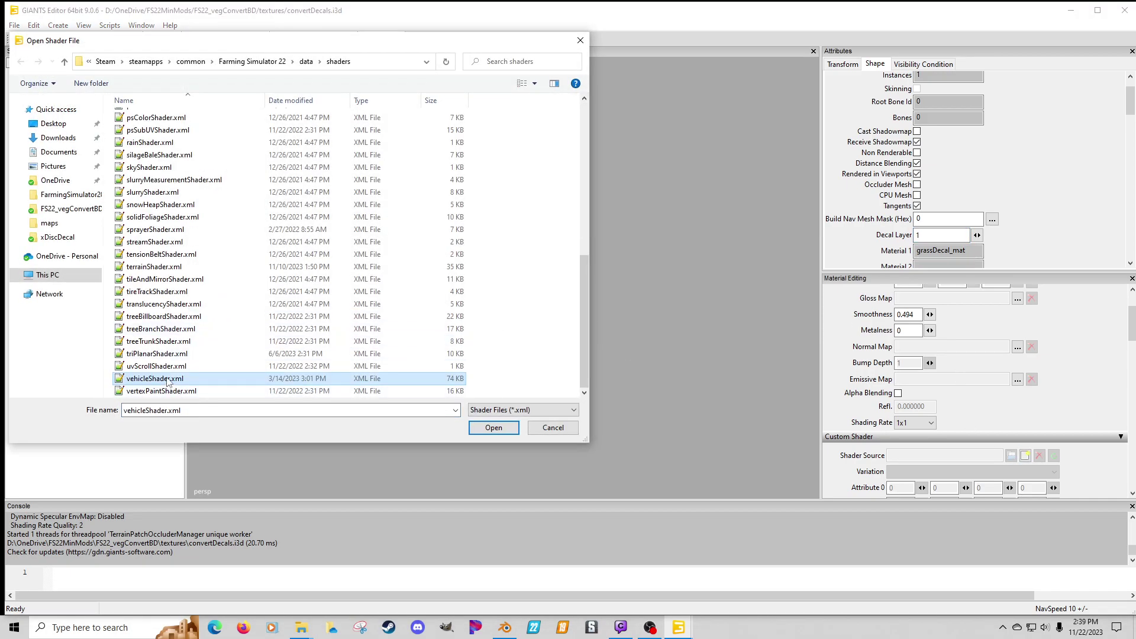
double_click(172, 381)
left_click(911, 473)
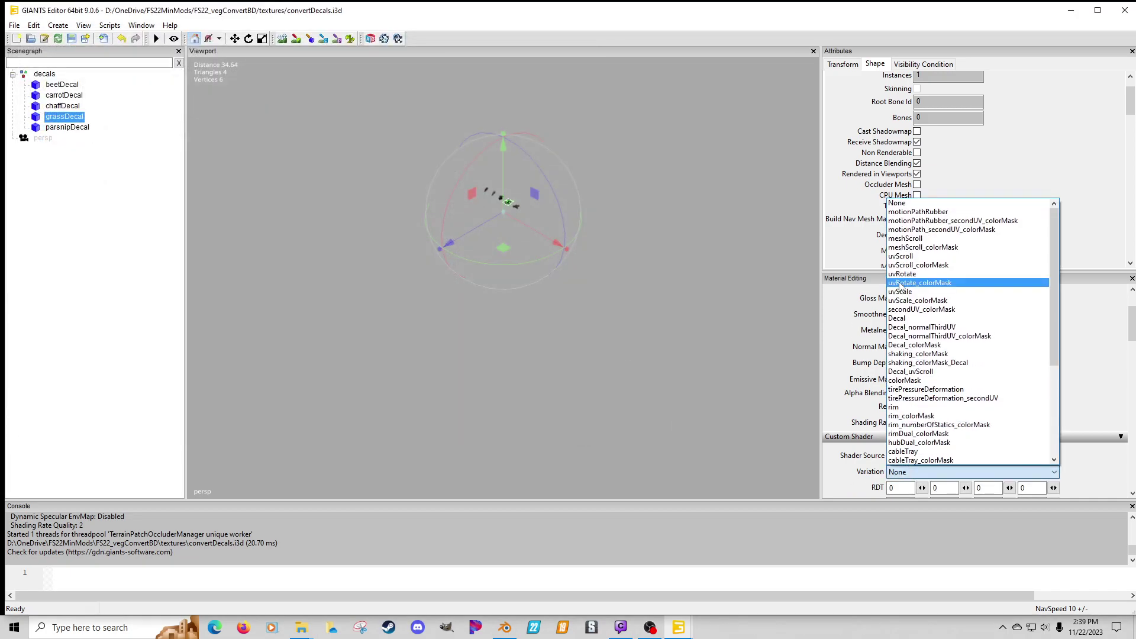
left_click(912, 318)
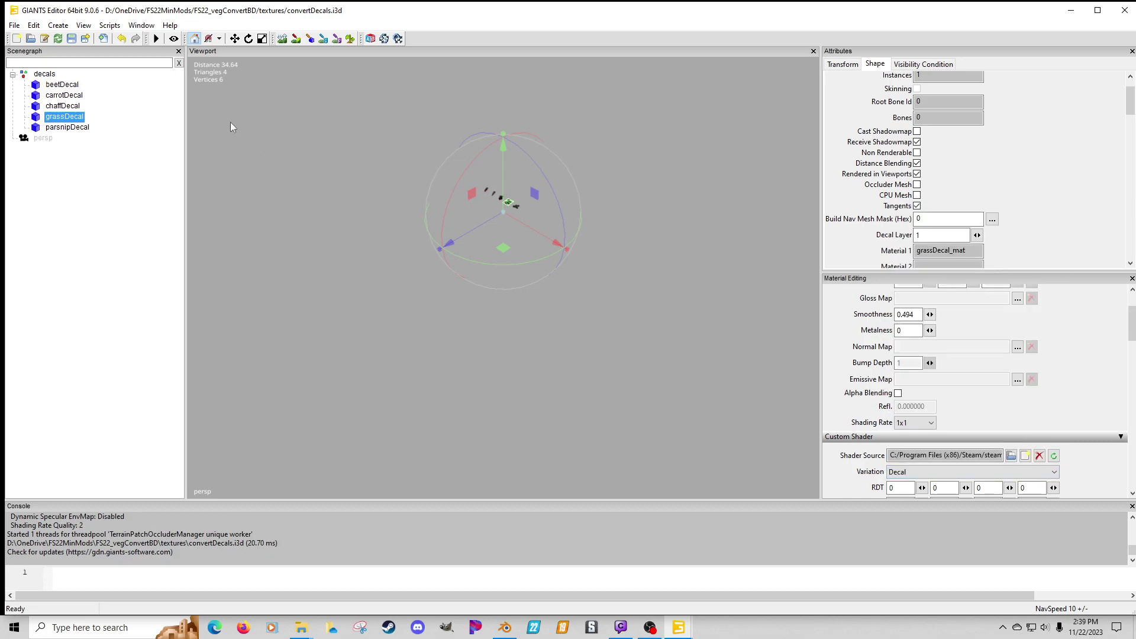
Step: Set parsnipDecal's decal layer to 1 and enable Receive Shadowmap on its shape
left_click(62, 127)
left_click(919, 220)
key("Tab")
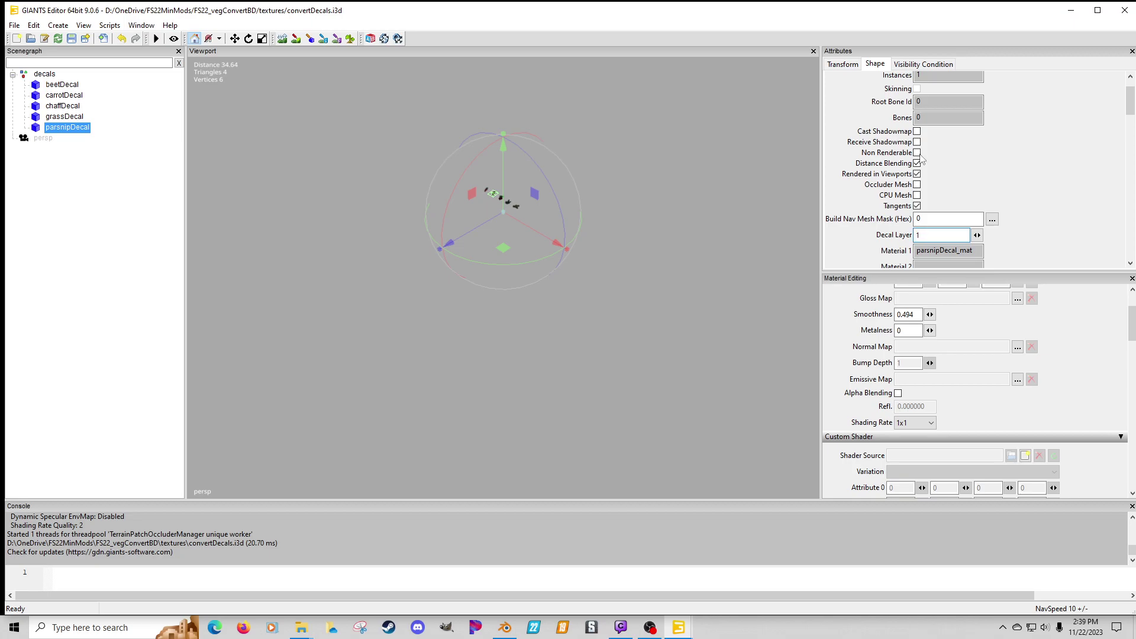
left_click(916, 142)
Step: Assign vehicleShader.xml as parsnipDecal's custom shader and set its variation to Decal
left_click(1027, 456)
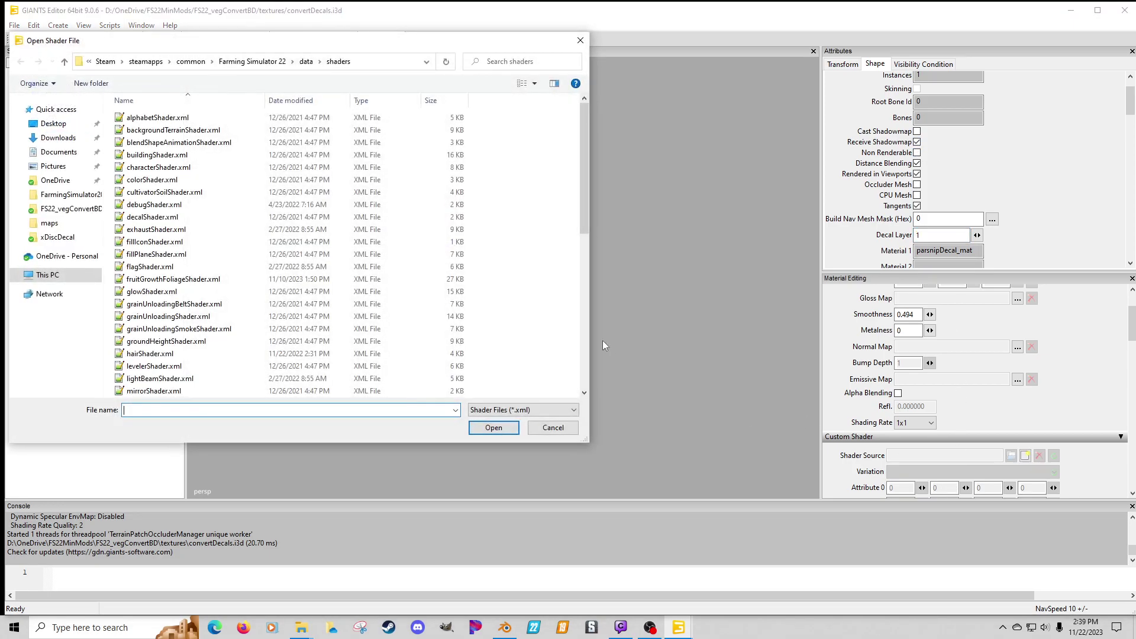
left_click(494, 427)
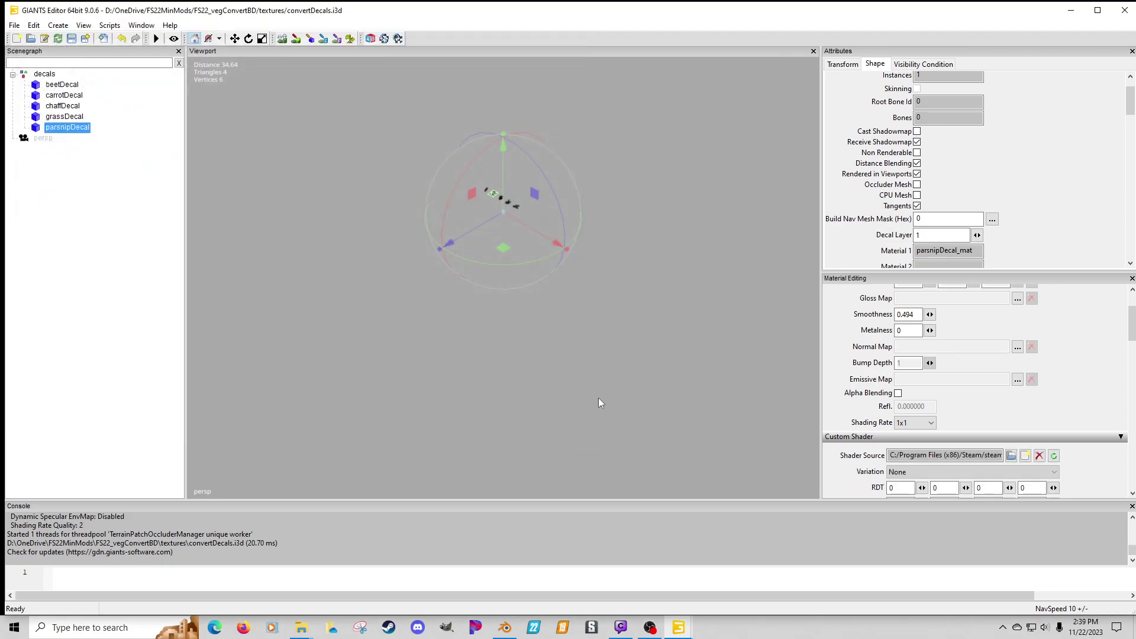
left_click(893, 472)
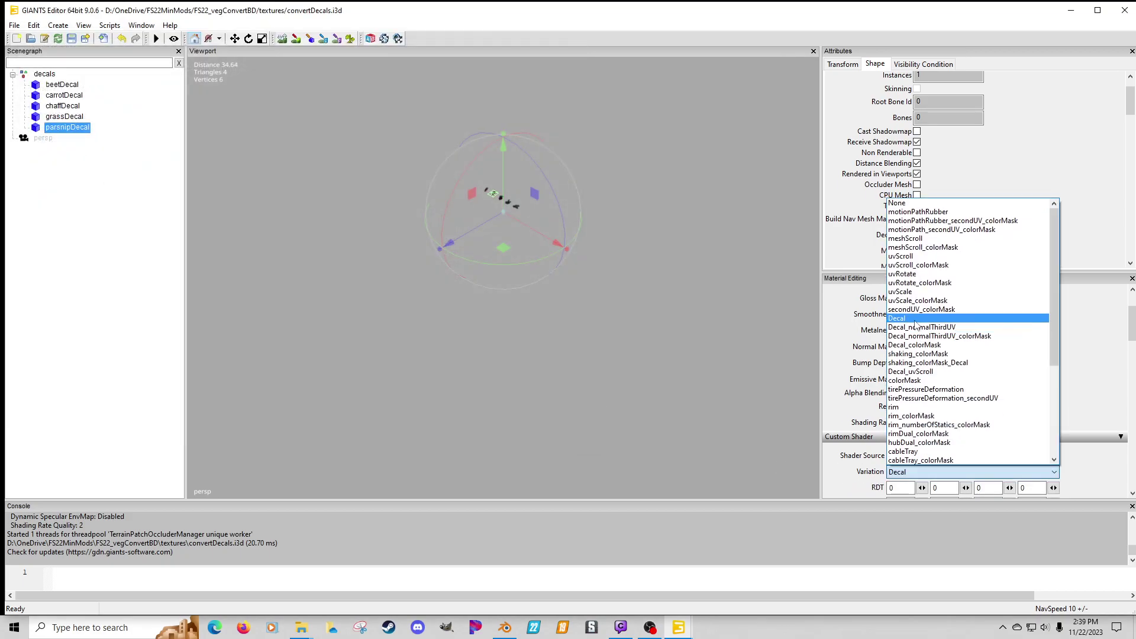
Step: Choose the Decal variation for parsnipDecal's custom shader
left_click(979, 318)
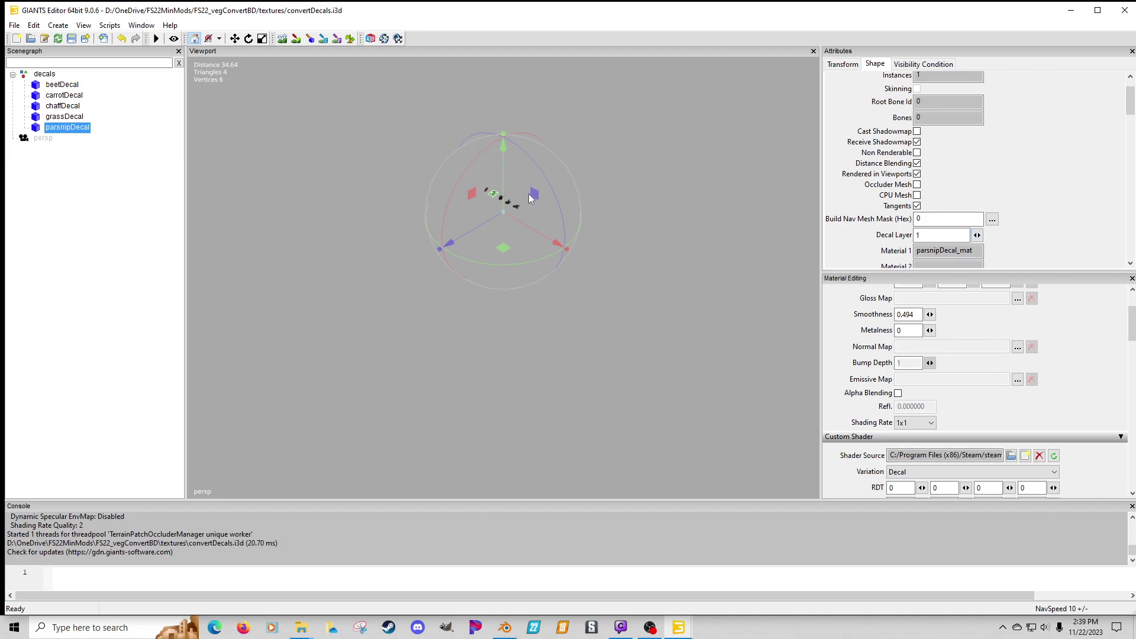
Step: Review the shape attributes and material maps of the other decals, and the clip distance of all five
left_click(81, 117)
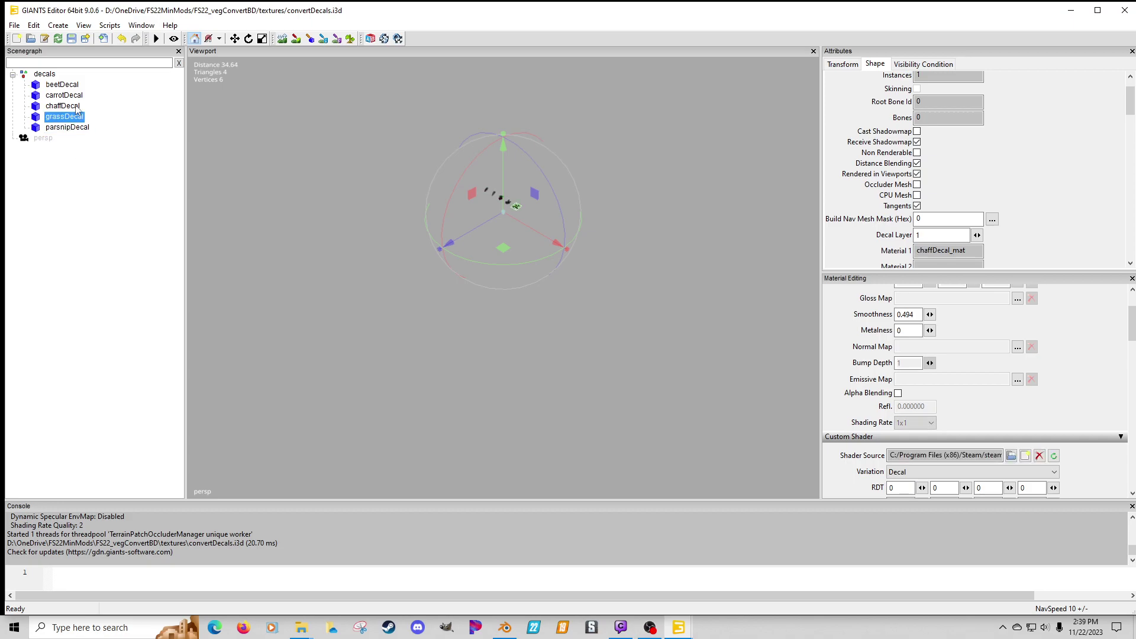
left_click(77, 106)
left_click(77, 96)
left_click(74, 85)
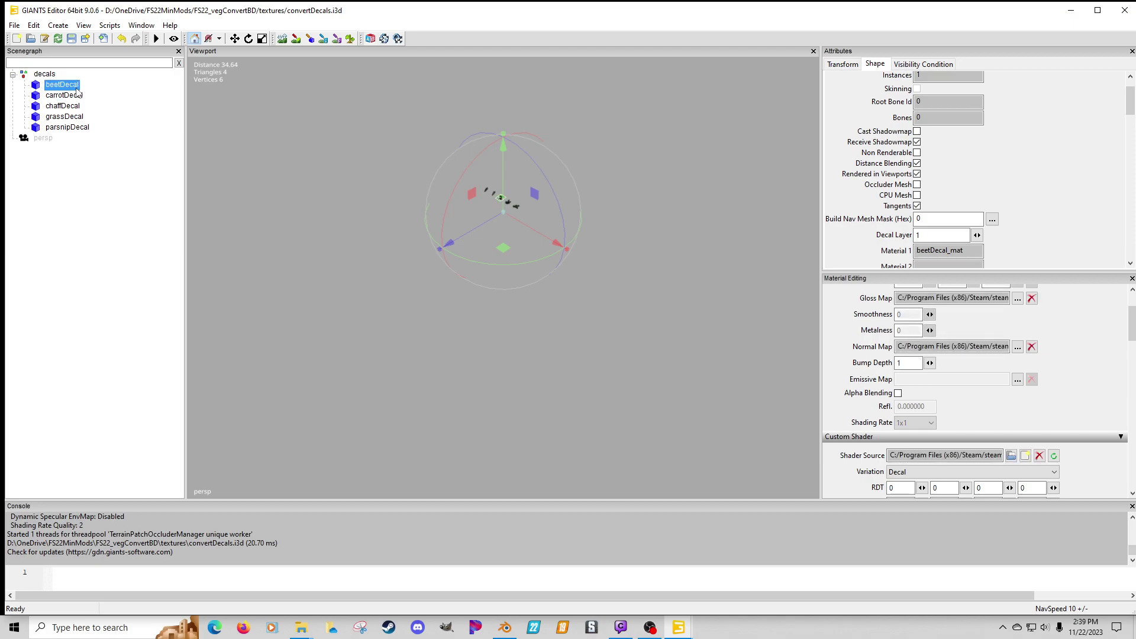
left_click(843, 64)
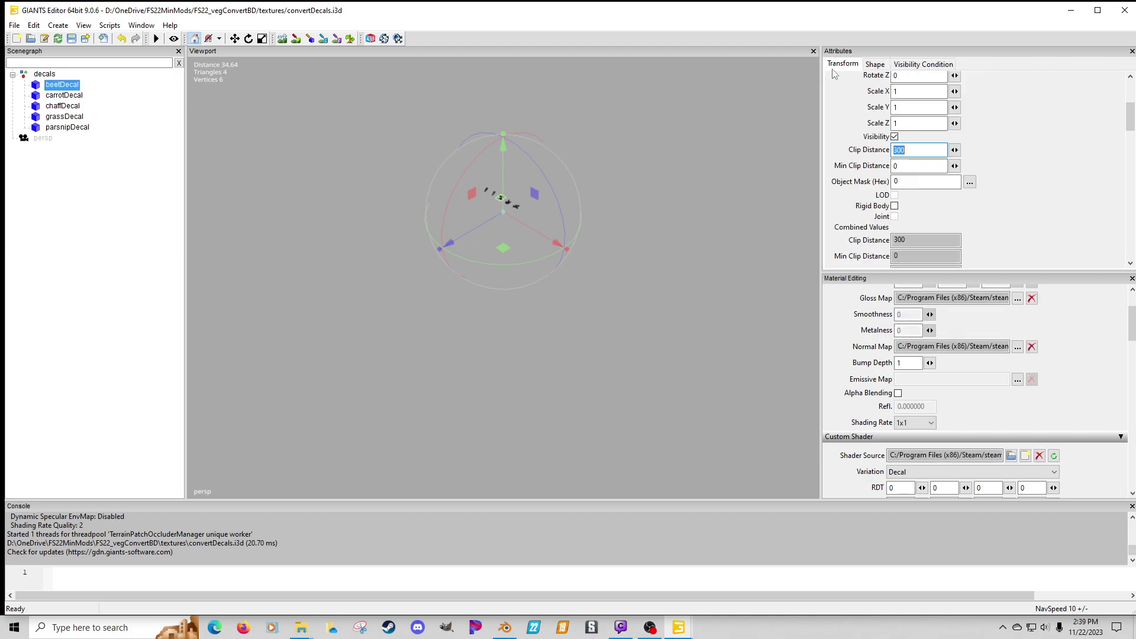
left_click(63, 96)
left_click(63, 107)
left_click(63, 117)
left_click(64, 127)
left_click(67, 86)
Step: Assign window_vmask.dds from the Farming Simulator 22 data/shared folder as carrotDecal's gloss map
left_click(65, 96)
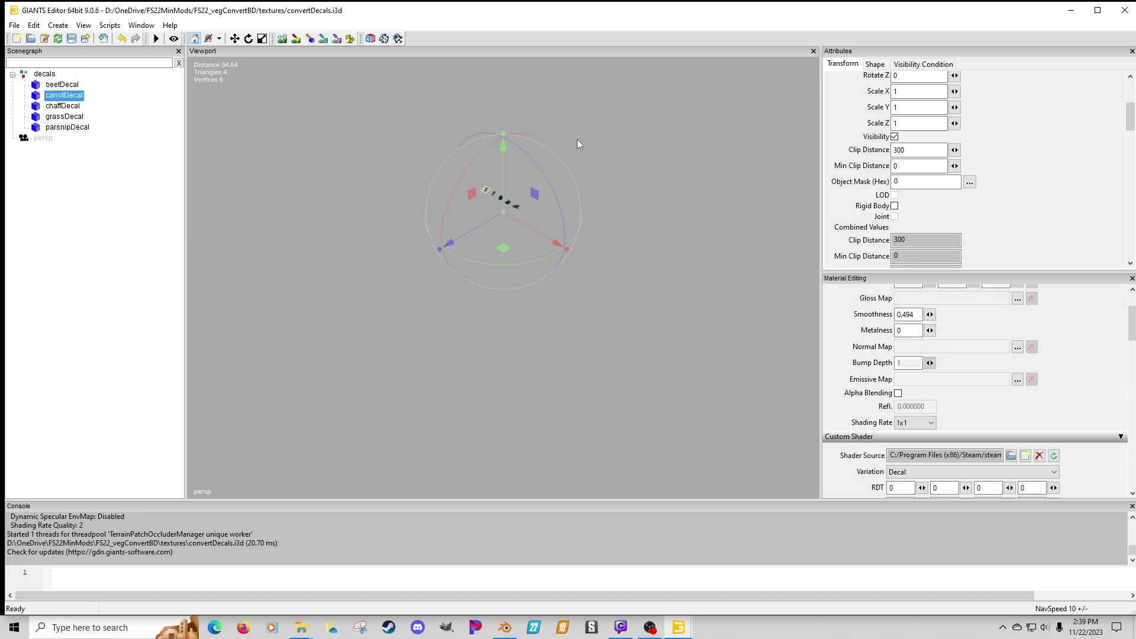
left_click(1017, 298)
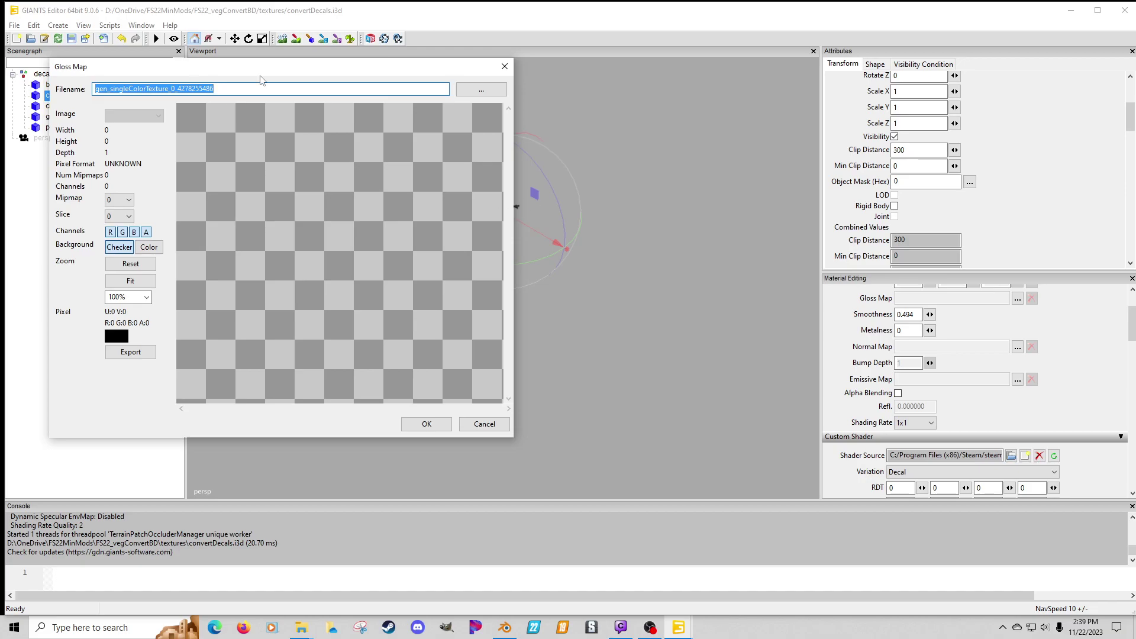
left_click(464, 88)
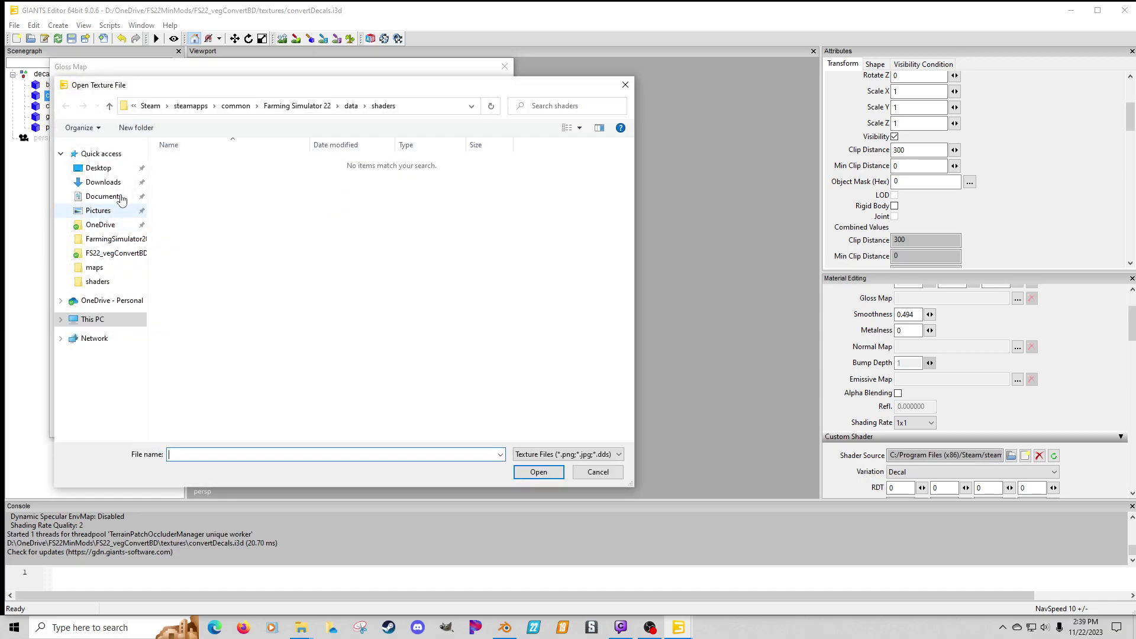
left_click(109, 170)
double_click(326, 184)
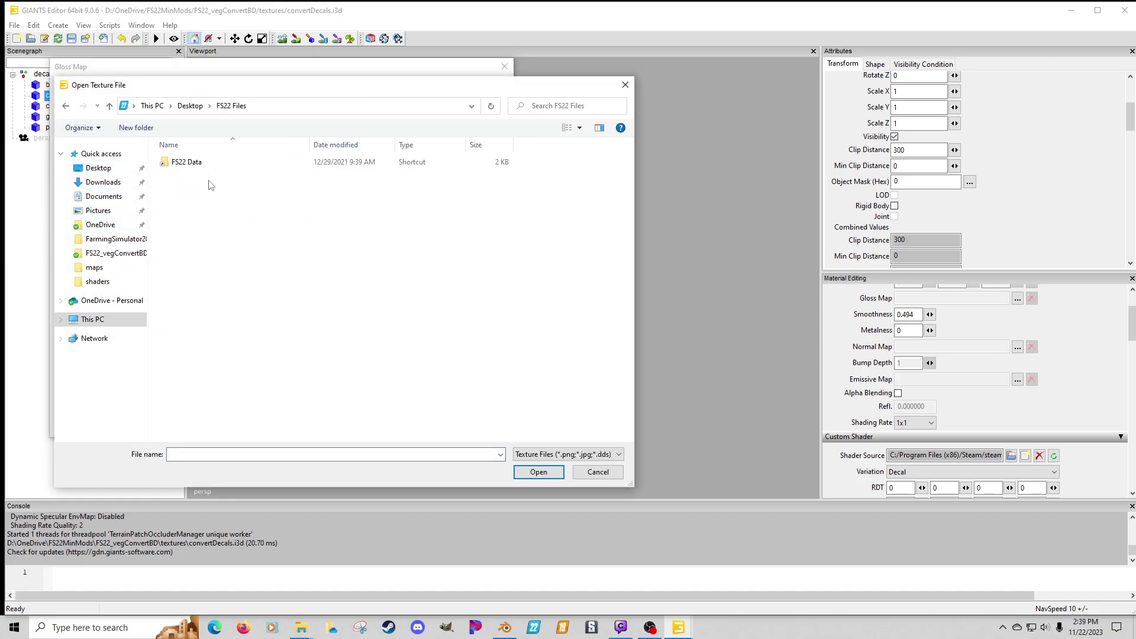
double_click(195, 165)
double_click(195, 166)
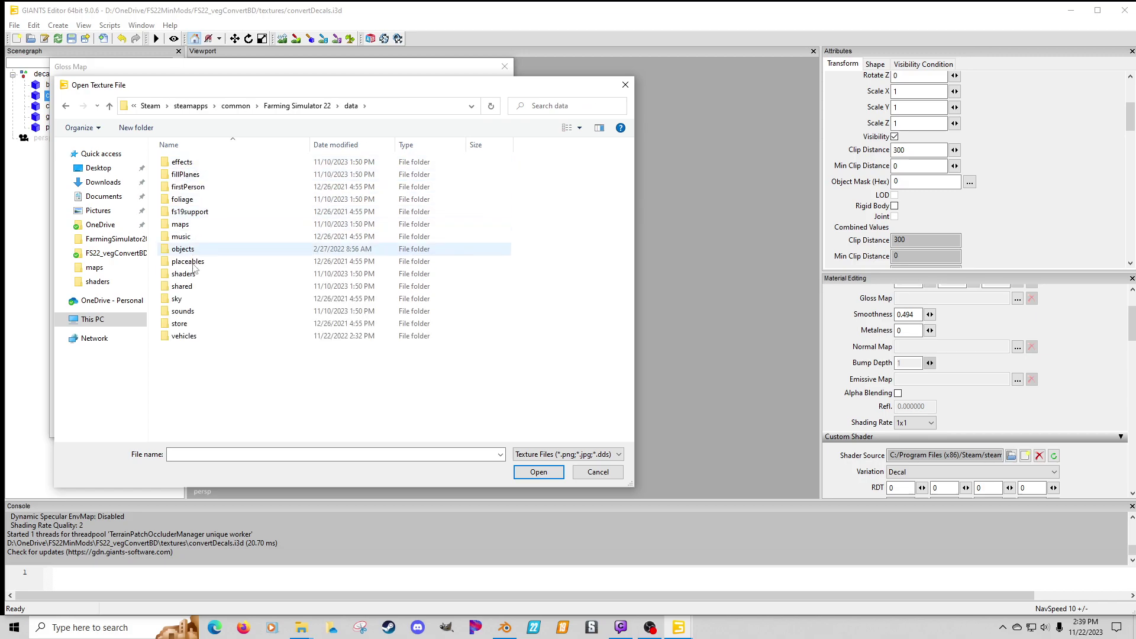
double_click(185, 287)
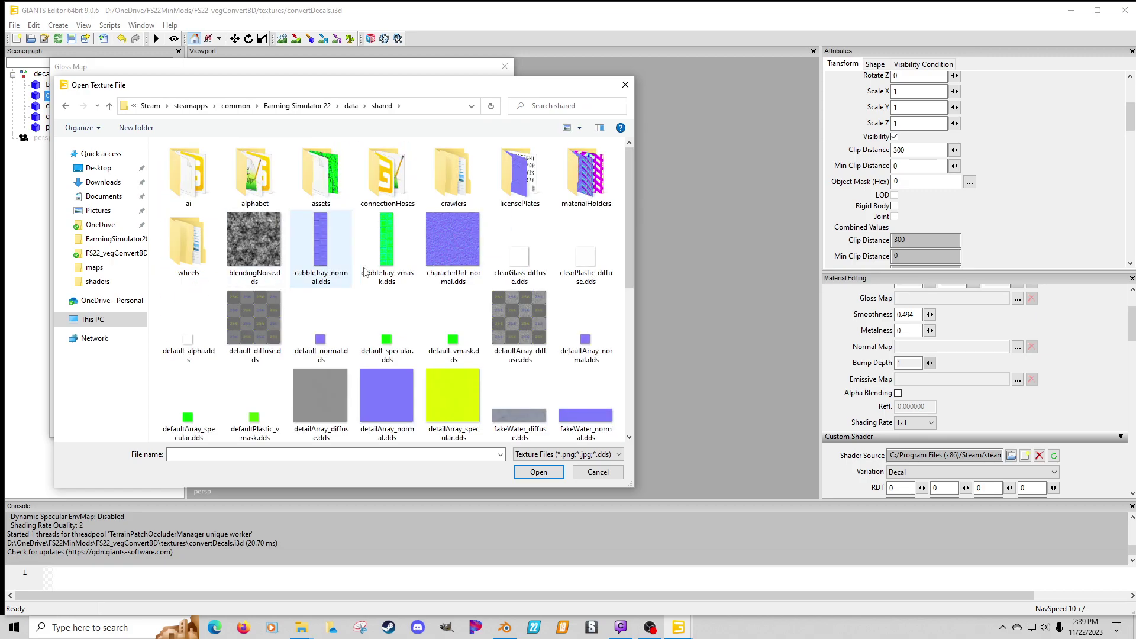
left_click(332, 364)
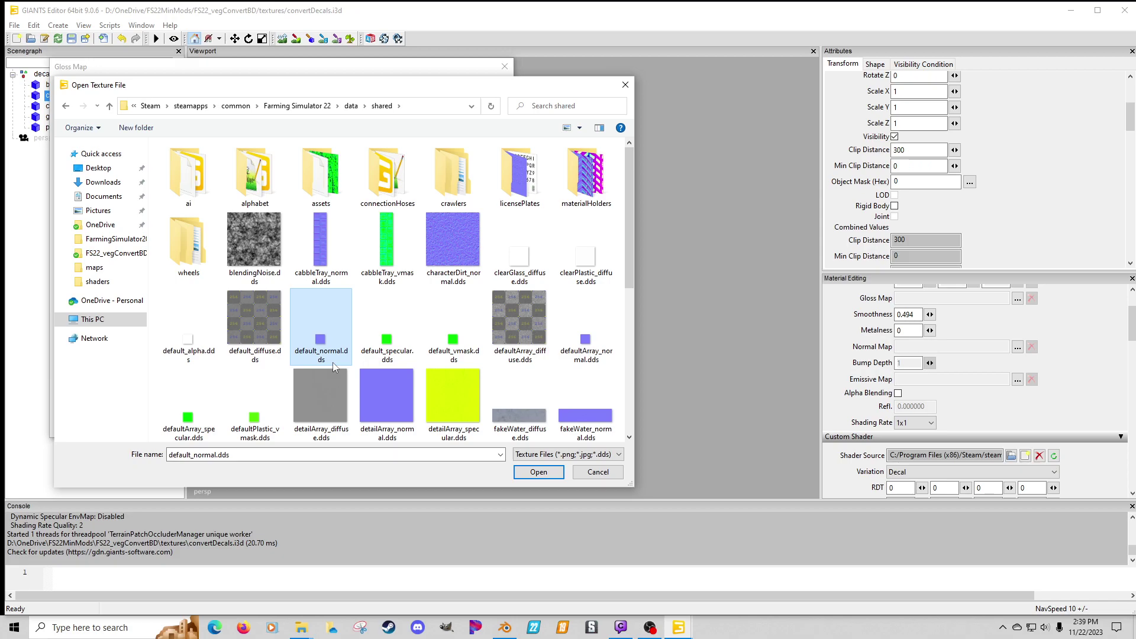
scroll(333, 362, "down", 5)
left_click(212, 409)
double_click(212, 409)
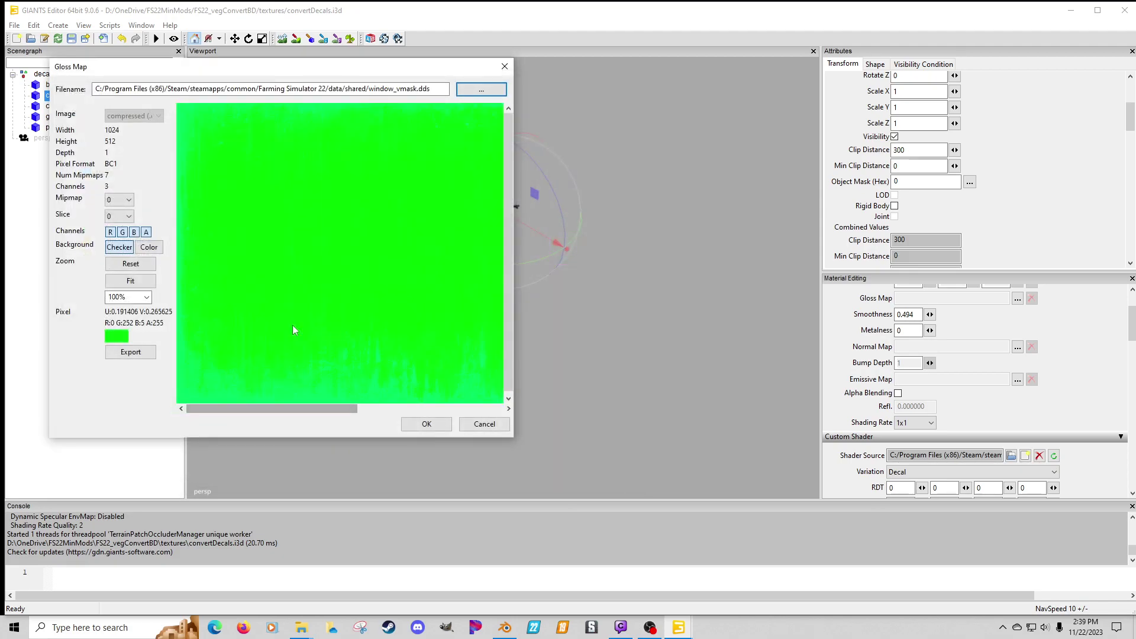
left_click(421, 425)
Step: Assign default_normal.dds from the data/shared folder as carrotDecal's normal map
left_click(1017, 347)
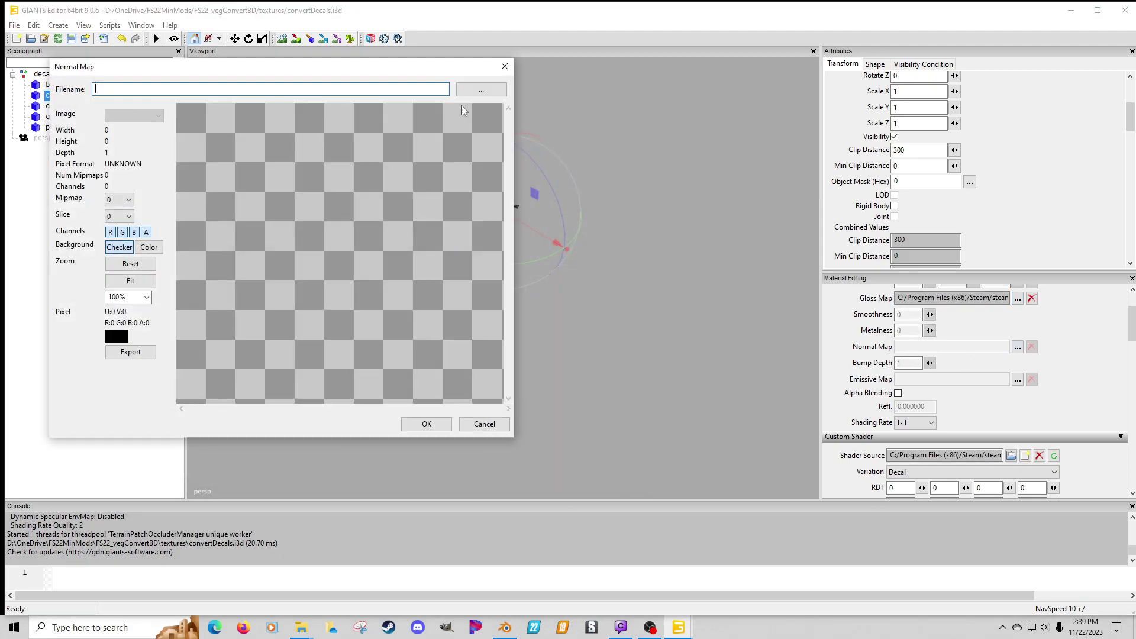
left_click(473, 87)
left_click(320, 334)
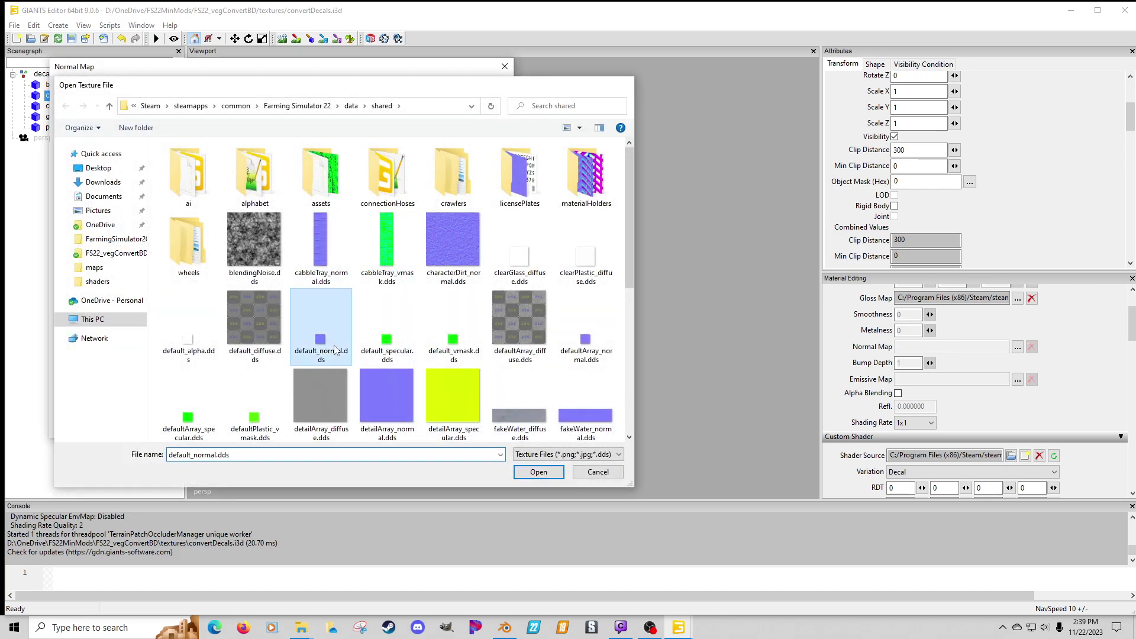
double_click(320, 335)
left_click(421, 425)
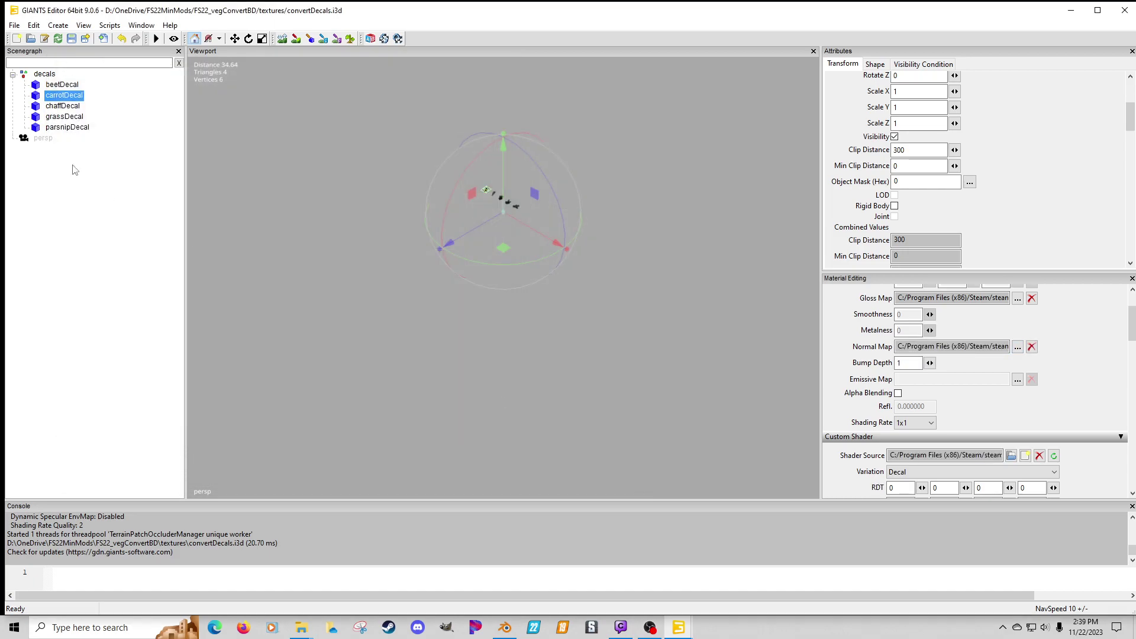
Step: Assign window_vmask.dds from the data/shared folder as chaffDecal's gloss map
left_click(67, 107)
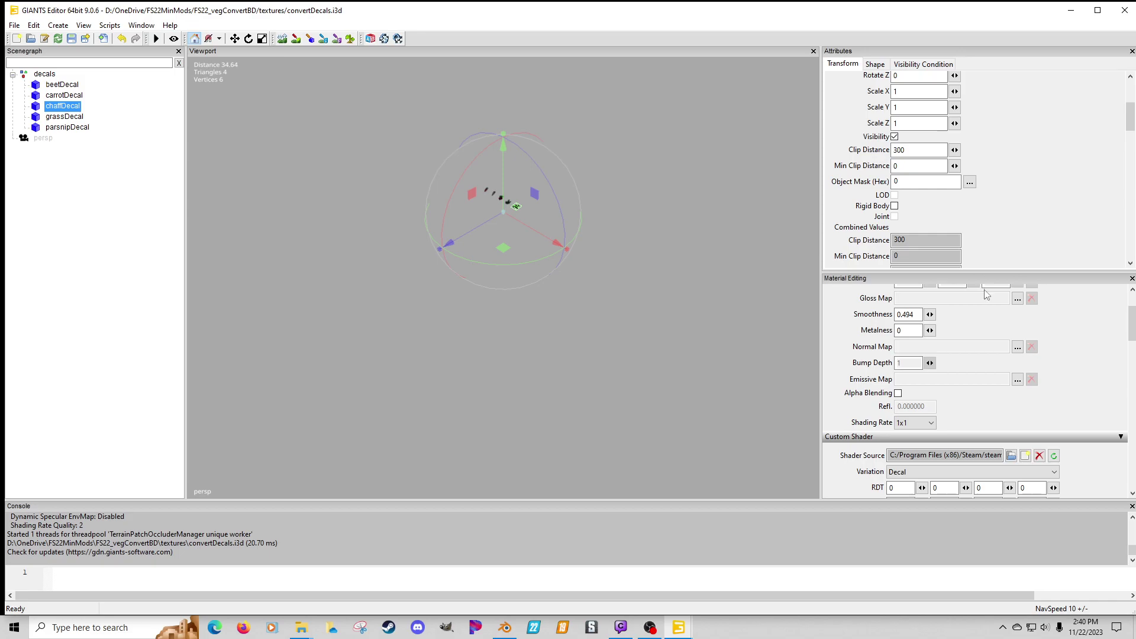
left_click(1017, 298)
left_click(476, 91)
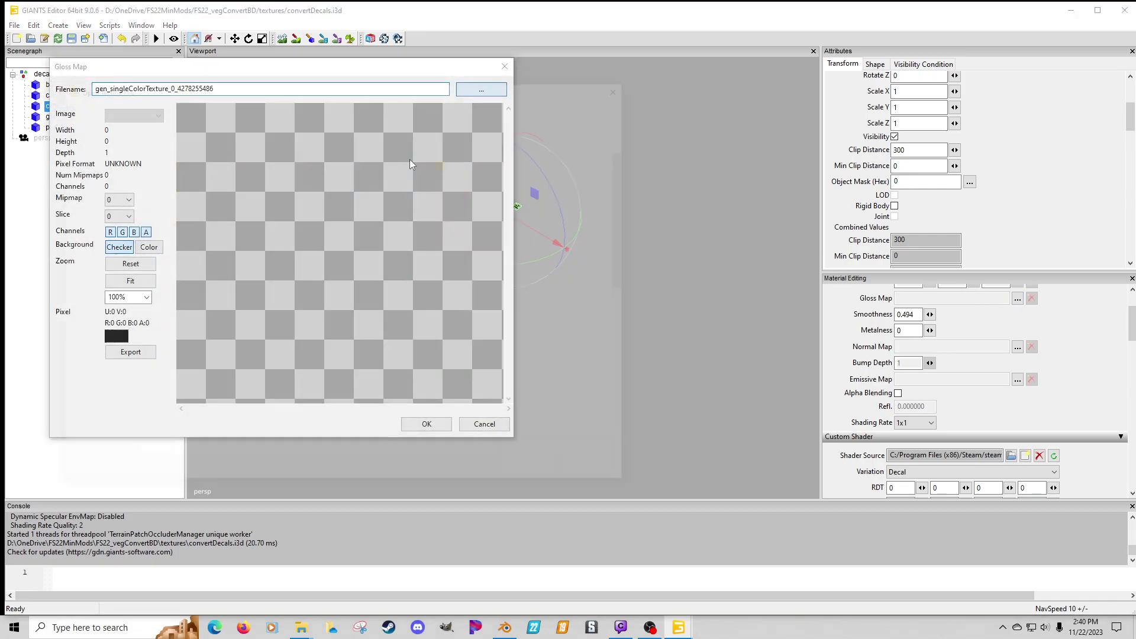
double_click(194, 406)
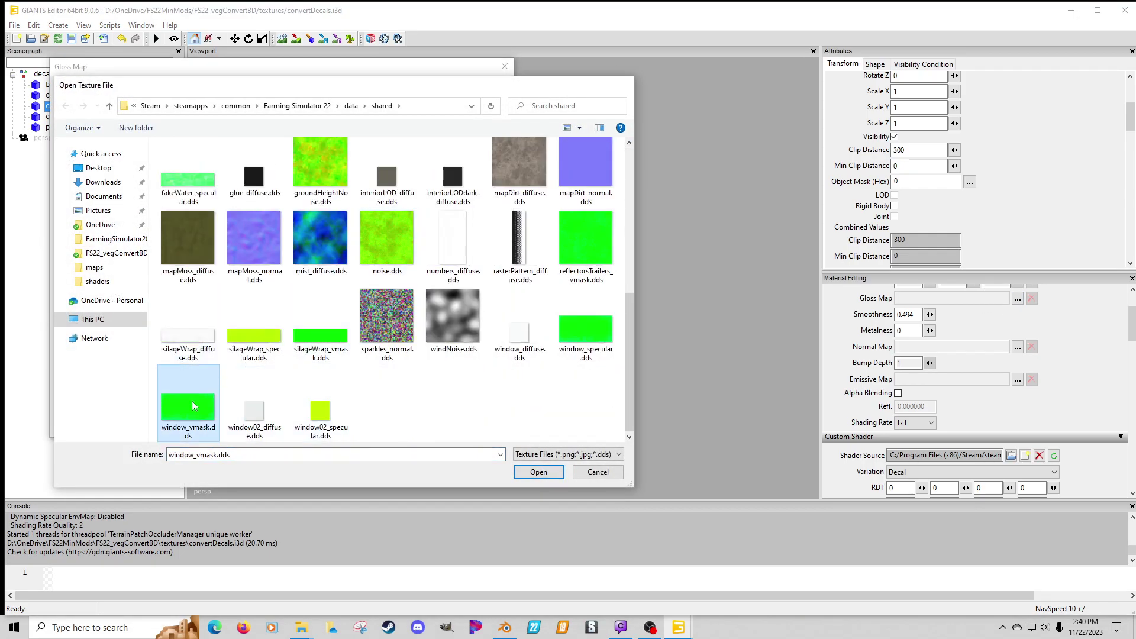
left_click(424, 424)
Step: Assign default_normal.dds from the data/shared folder as chaffDecal's normal map
left_click(1017, 347)
left_click(481, 89)
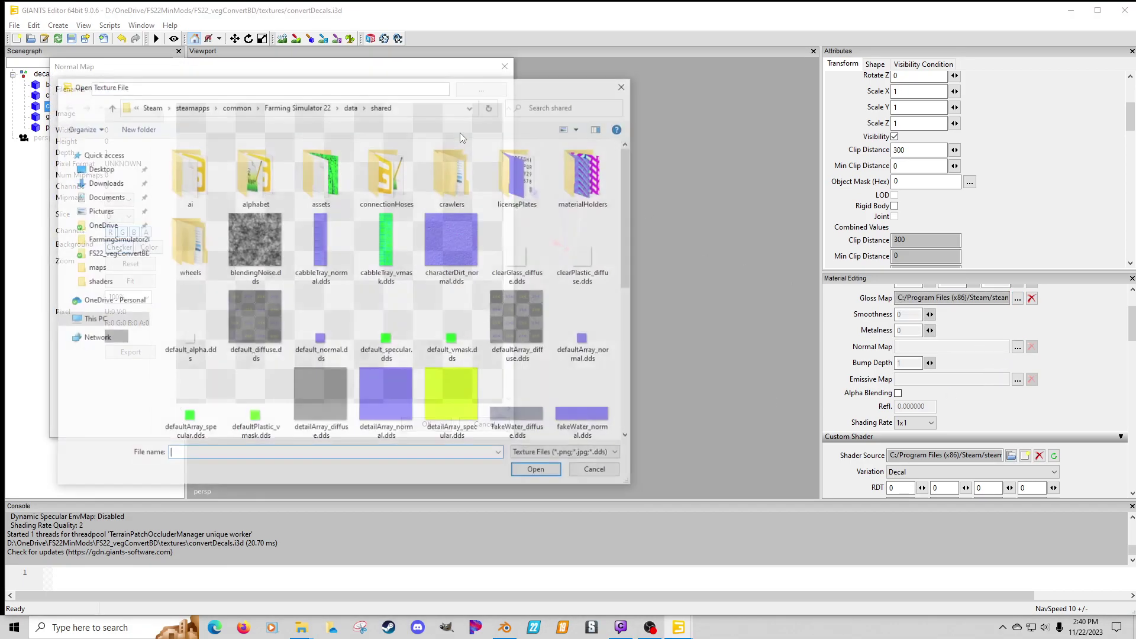
double_click(320, 325)
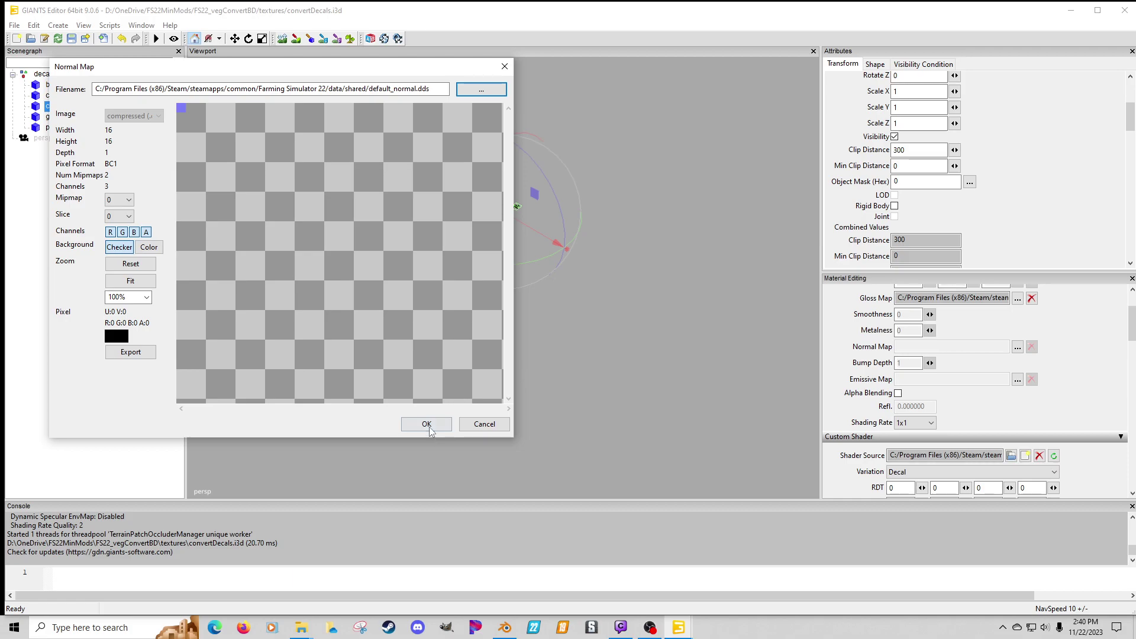
left_click(426, 425)
Step: Assign window_vmask.dds from the data/shared folder as grassDecal's gloss map
left_click(83, 117)
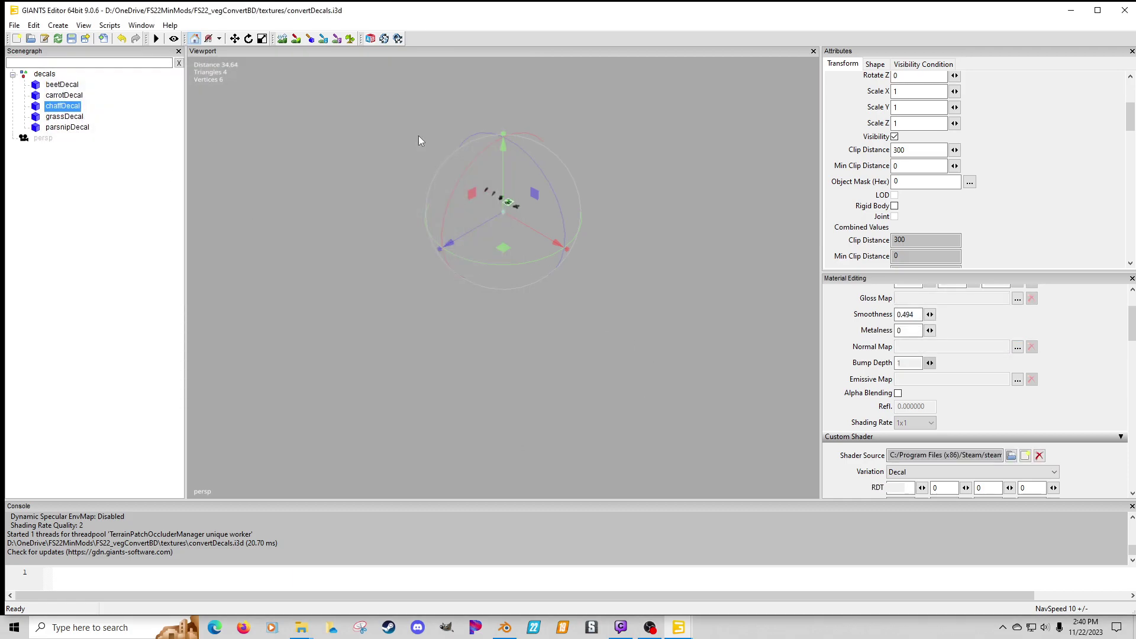
left_click(1016, 298)
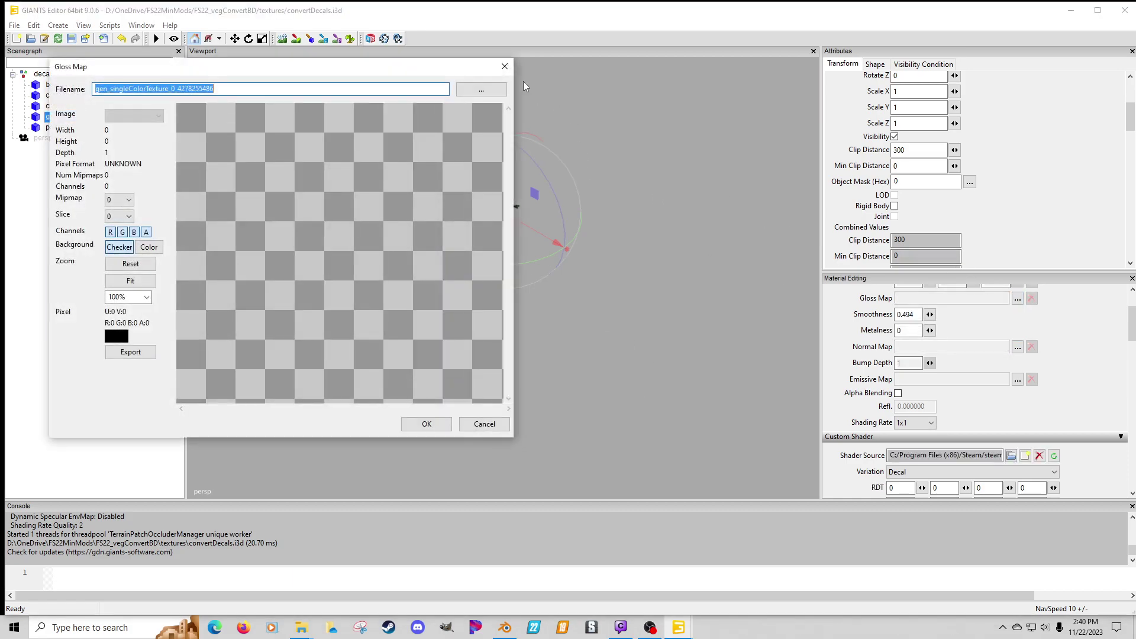
left_click(481, 88)
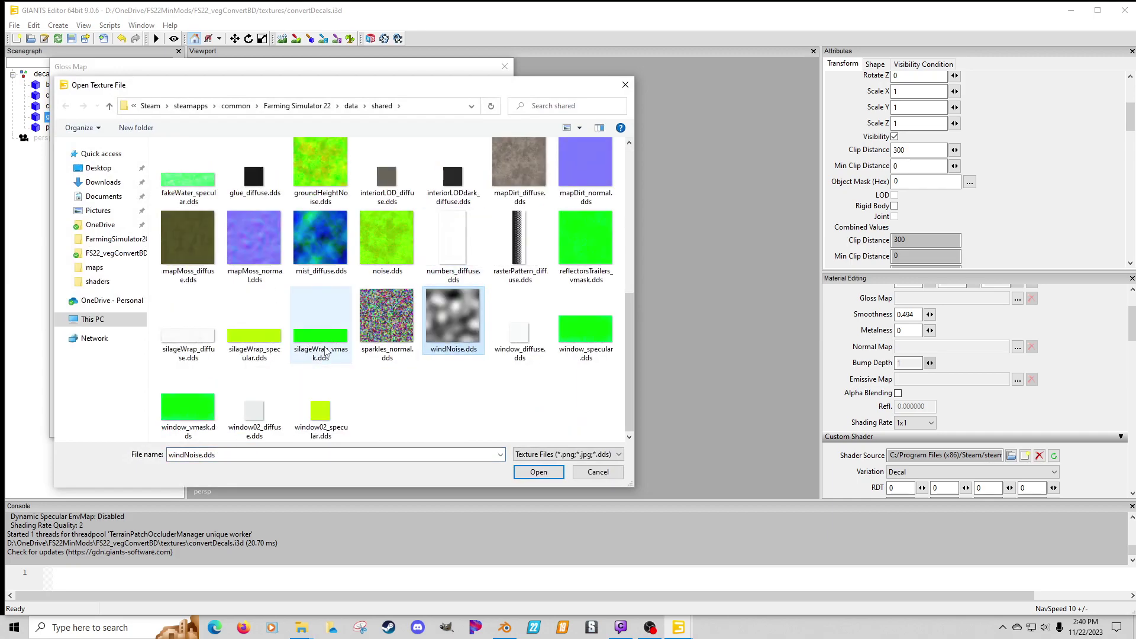
double_click(187, 408)
left_click(445, 424)
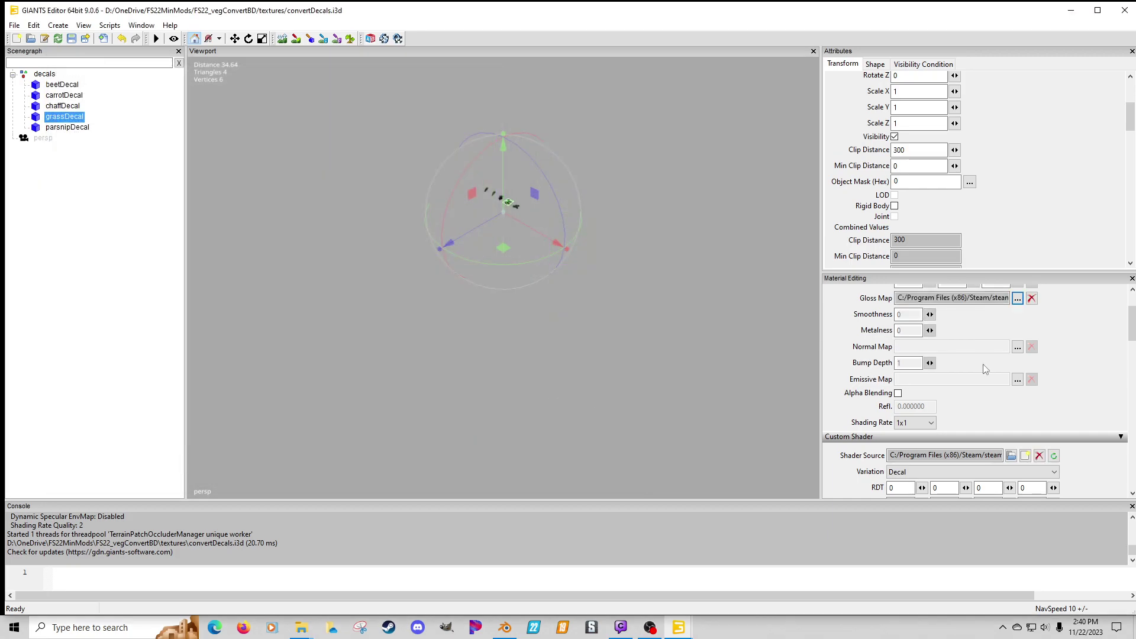
Step: Assign default_normal.dds from the data/shared folder as grassDecal's normal map
left_click(1017, 347)
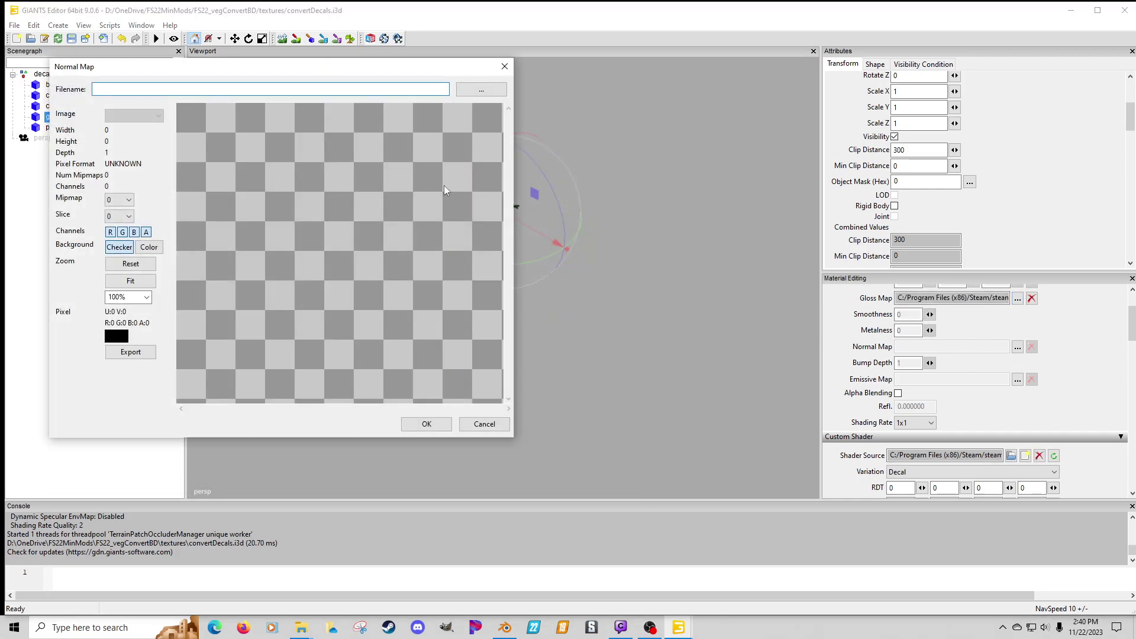
left_click(481, 89)
double_click(317, 334)
left_click(428, 425)
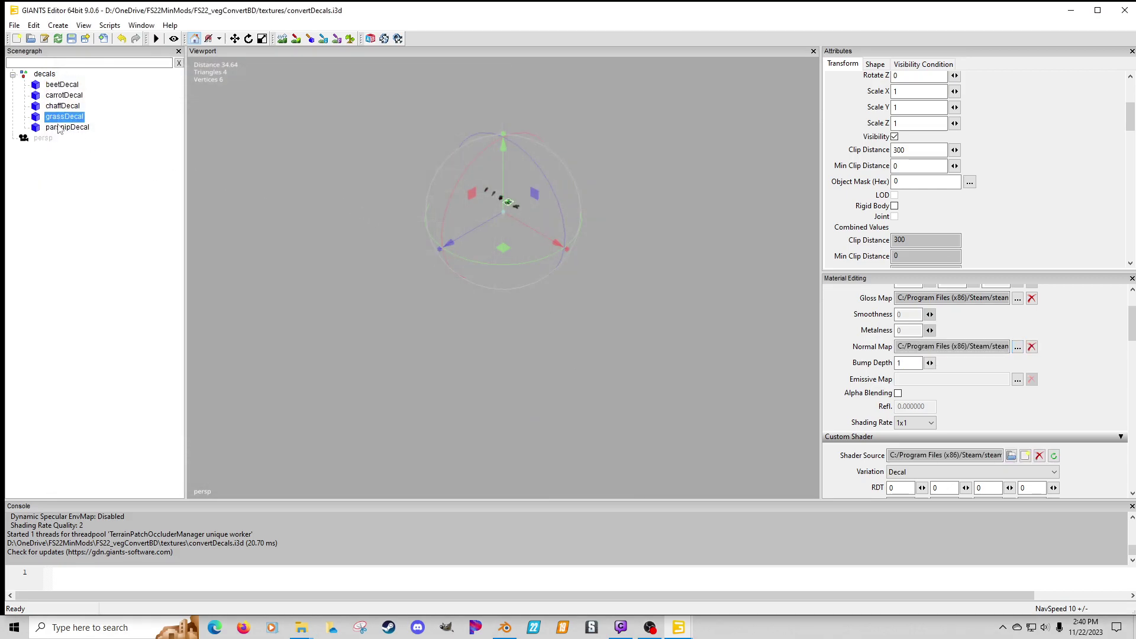
Step: Assign default_normal.dds from the data/shared folder as parsnipDecal's normal map
left_click(608, 126)
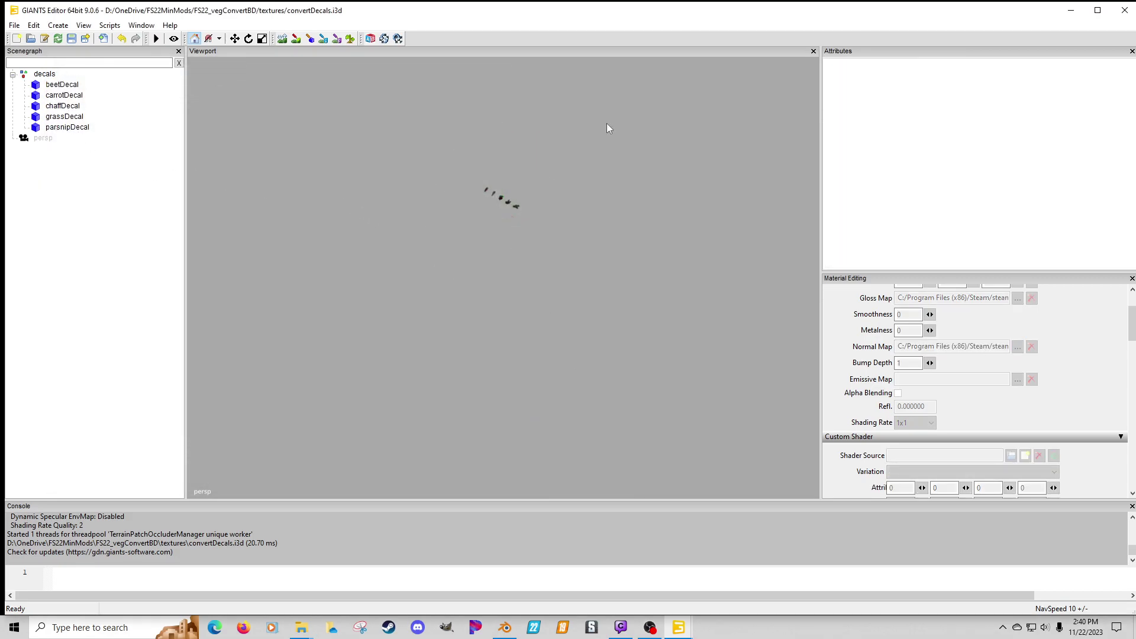
left_click(61, 127)
left_click(1017, 348)
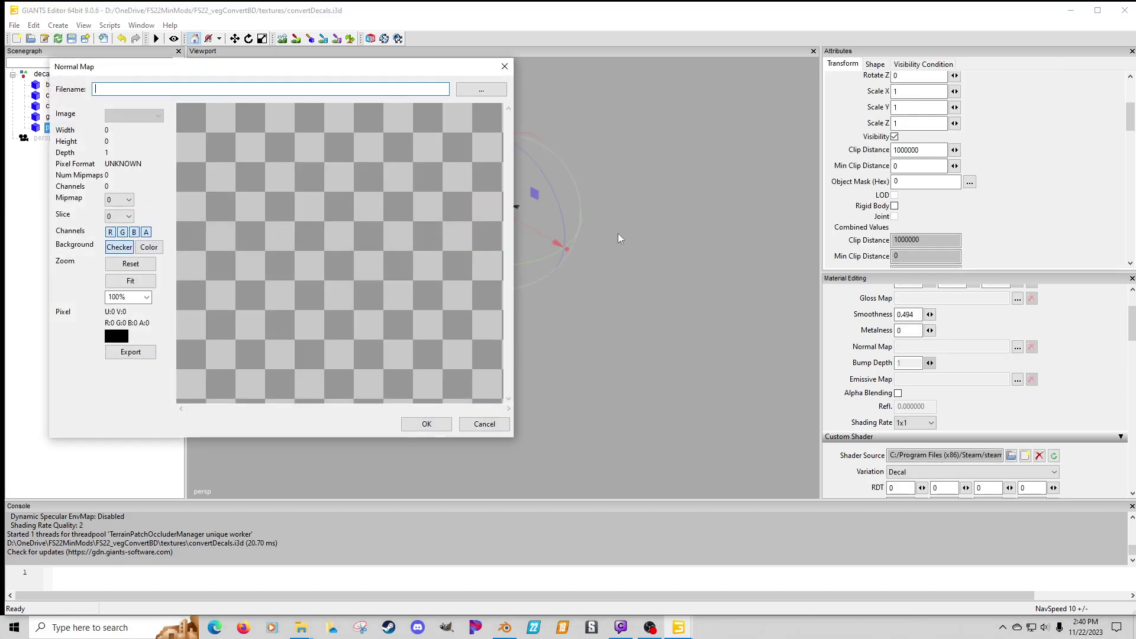
left_click(456, 91)
double_click(320, 335)
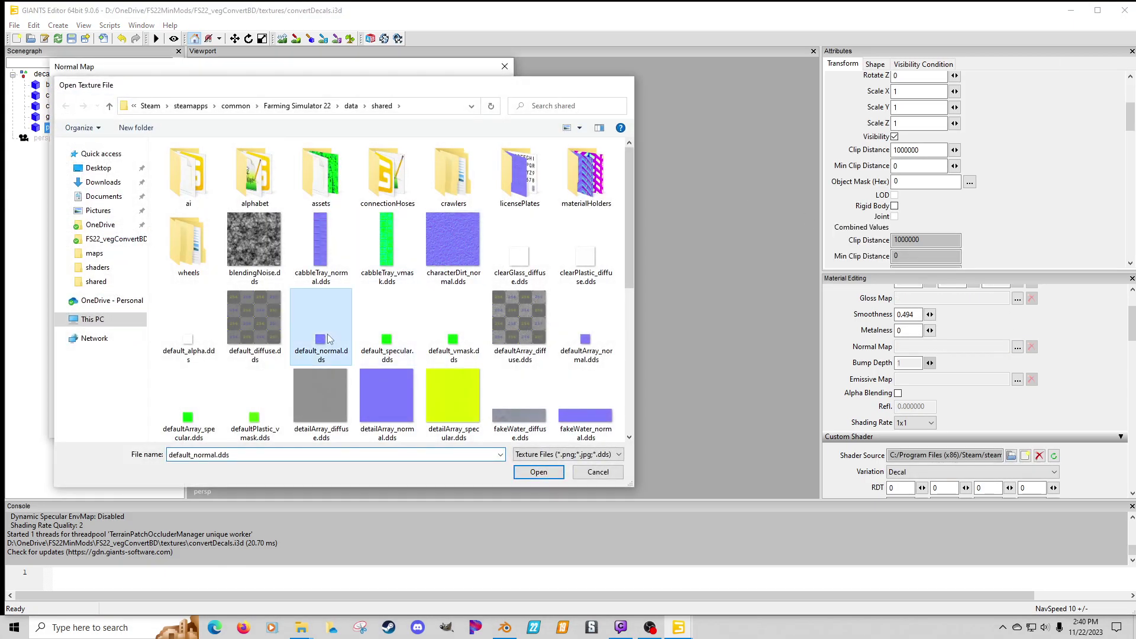
left_click(414, 425)
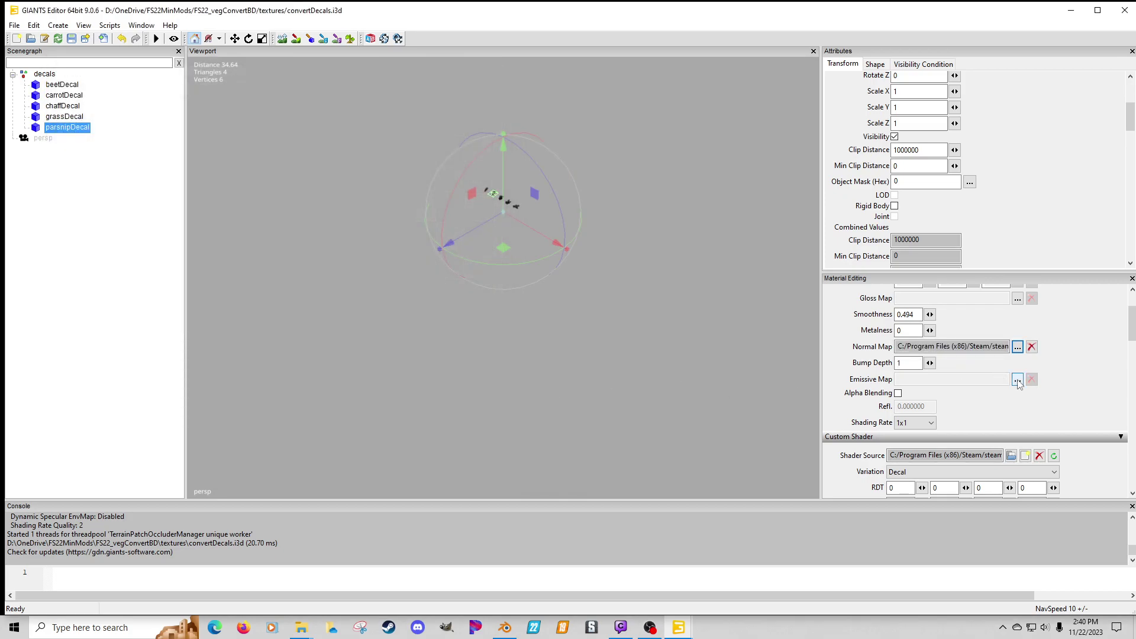
Step: Assign window_vmask.dds from the data/shared folder as parsnipDecal's emissive map
left_click(1017, 379)
left_click(480, 90)
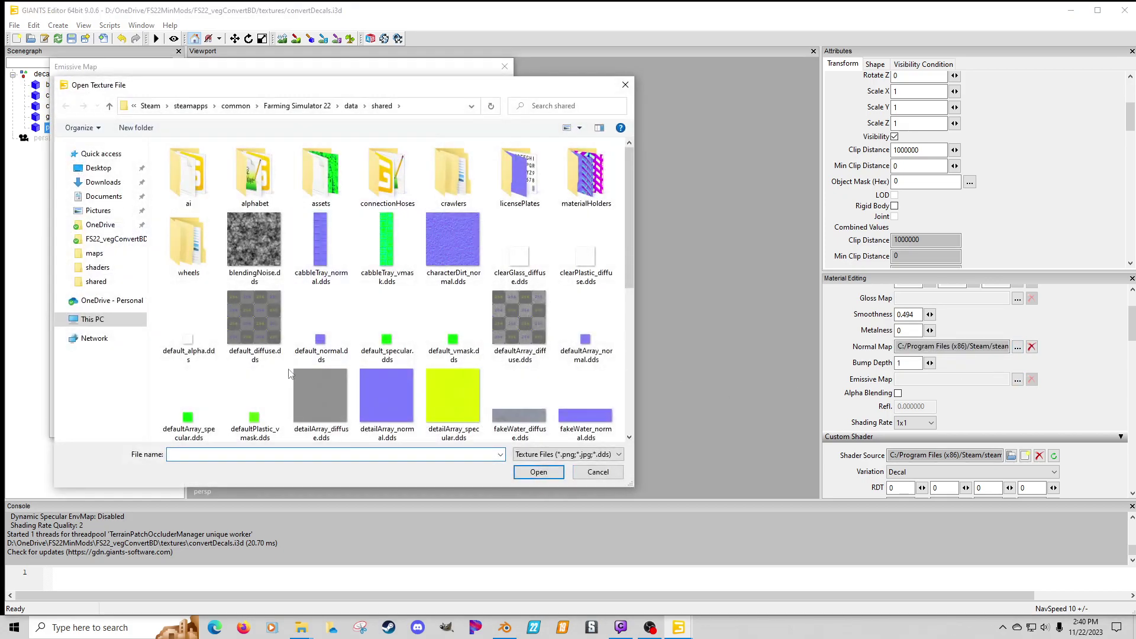
scroll(291, 375, "down", 5)
double_click(195, 402)
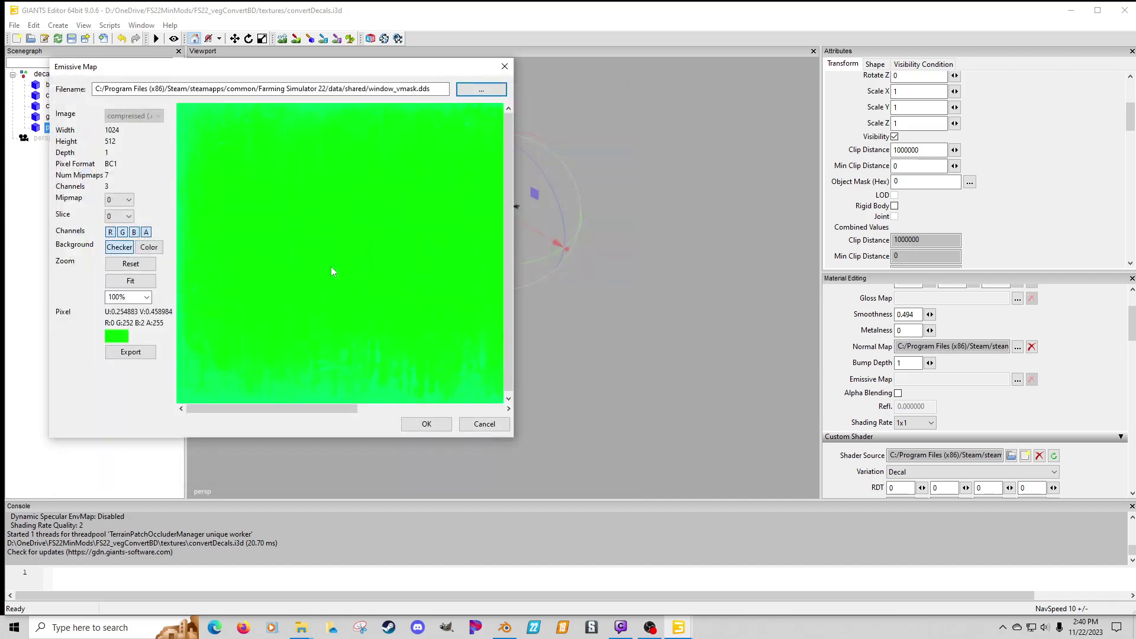
left_click(426, 424)
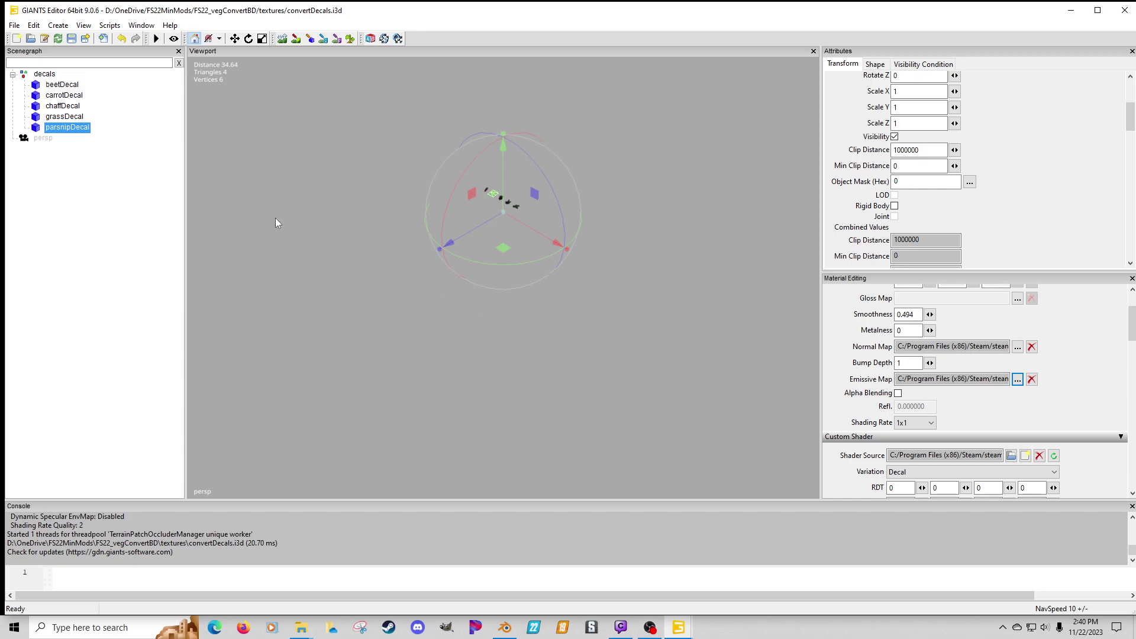
Step: Save the convertDecals.i3d scene and select the decals group
left_click(71, 38)
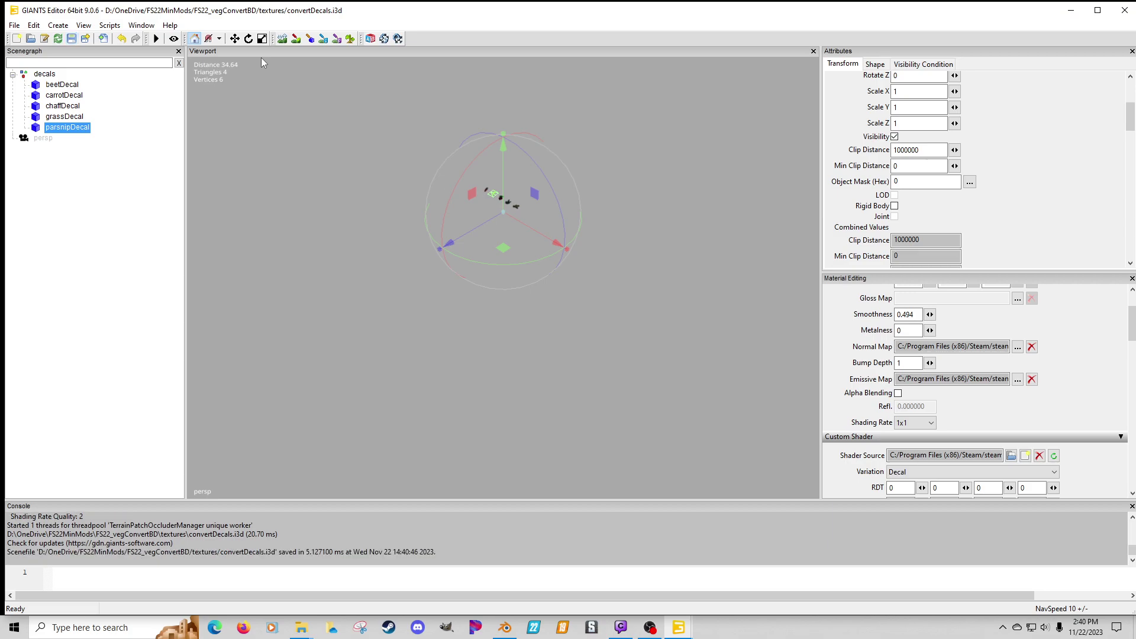
left_click(42, 74)
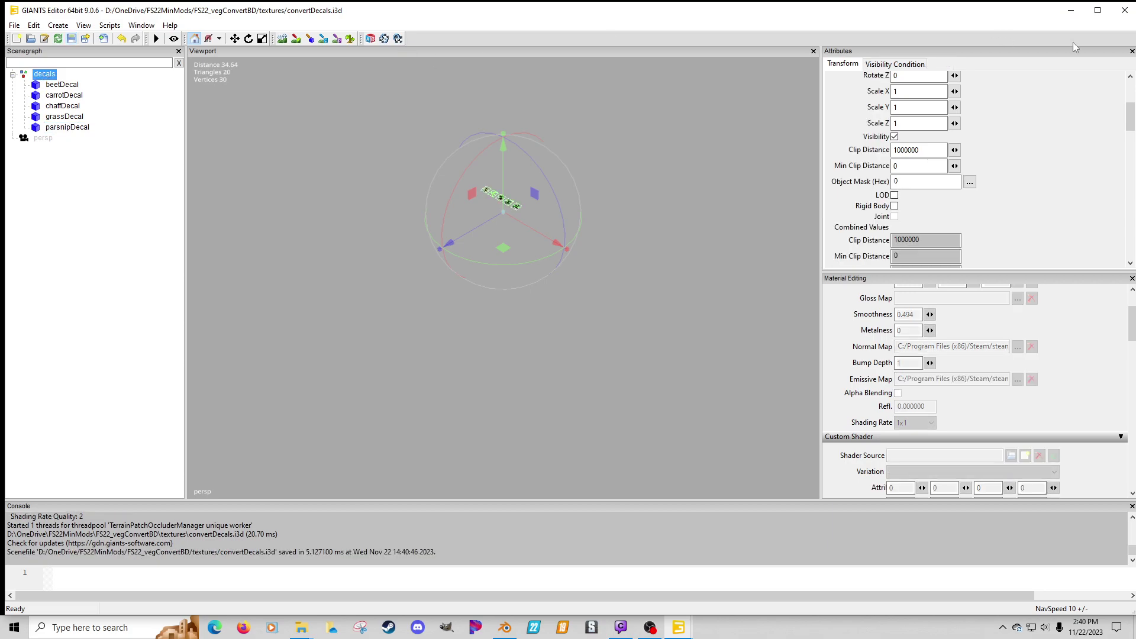
Step: Close the convertDecals.i3d scene and browse to the vehicles folder in the Farming Simulator 22 data directory
left_click(1124, 10)
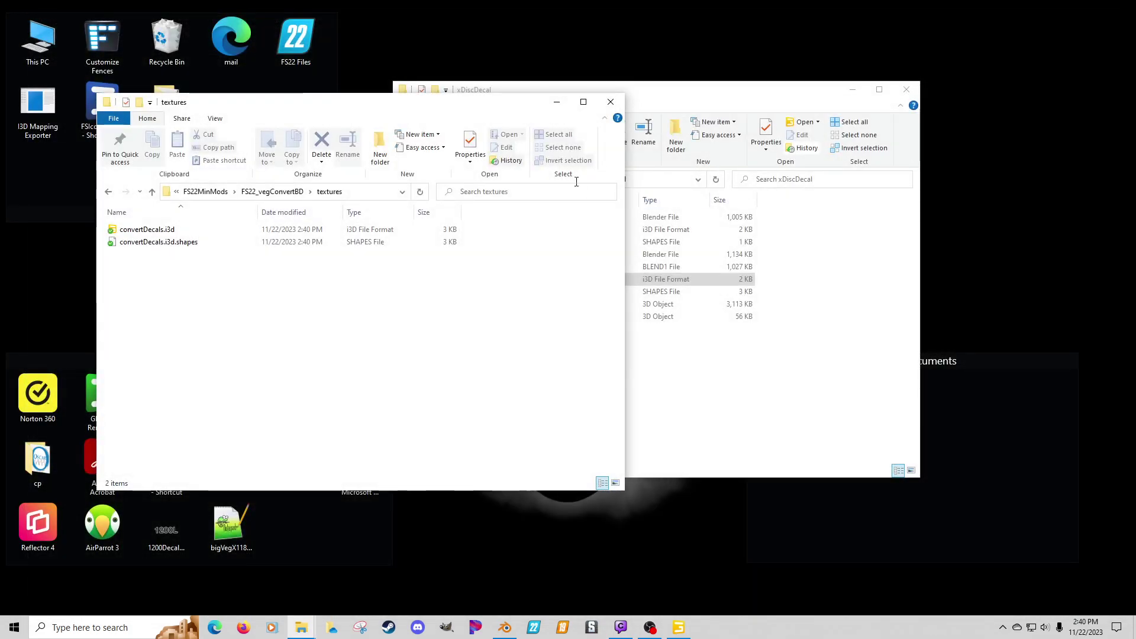
left_click(739, 93)
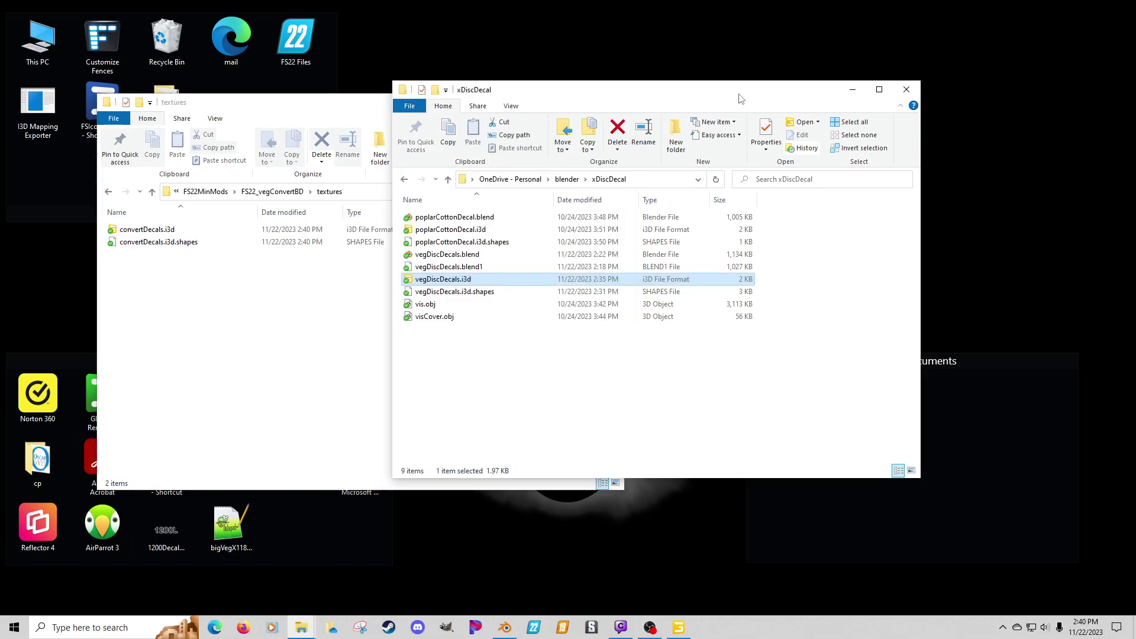
left_click(304, 627)
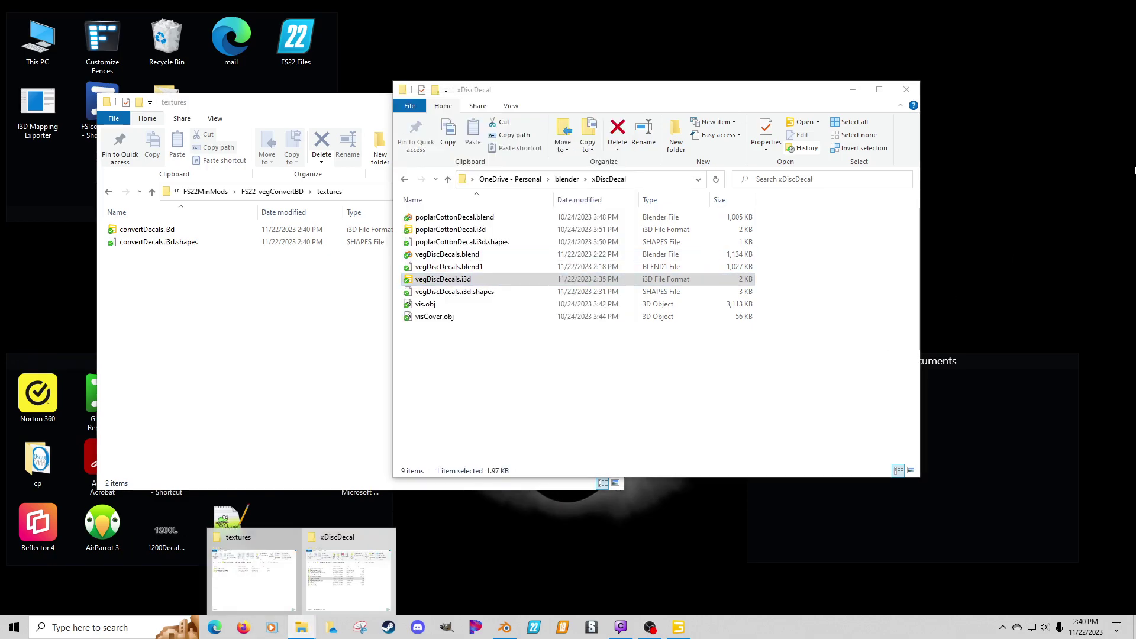
left_click(461, 251)
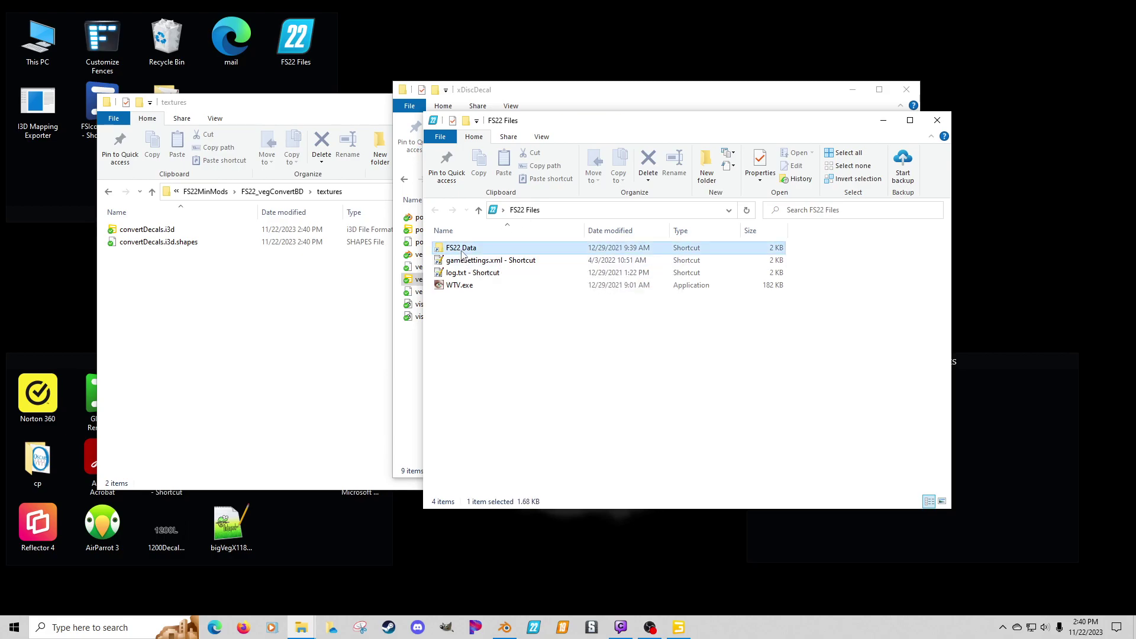
double_click(462, 249)
double_click(461, 247)
double_click(471, 421)
left_click(481, 301)
scroll(482, 304, "down", 15)
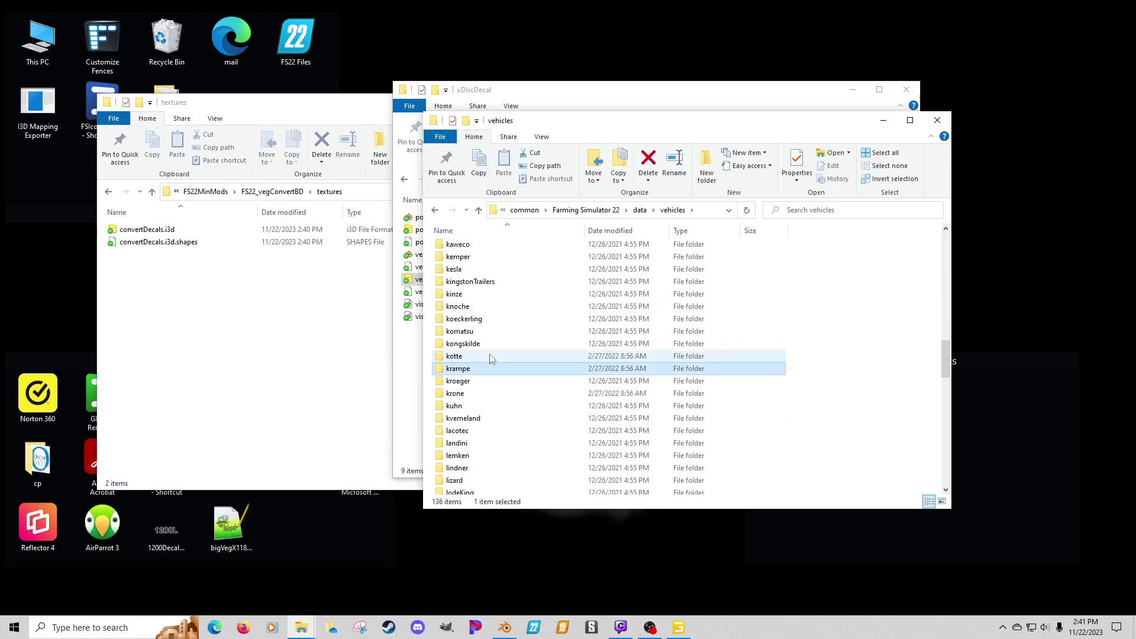
Step: Open xDisc620.i3d from the krone/xDisc620 vehicle folder in GIANTS Editor
double_click(480, 384)
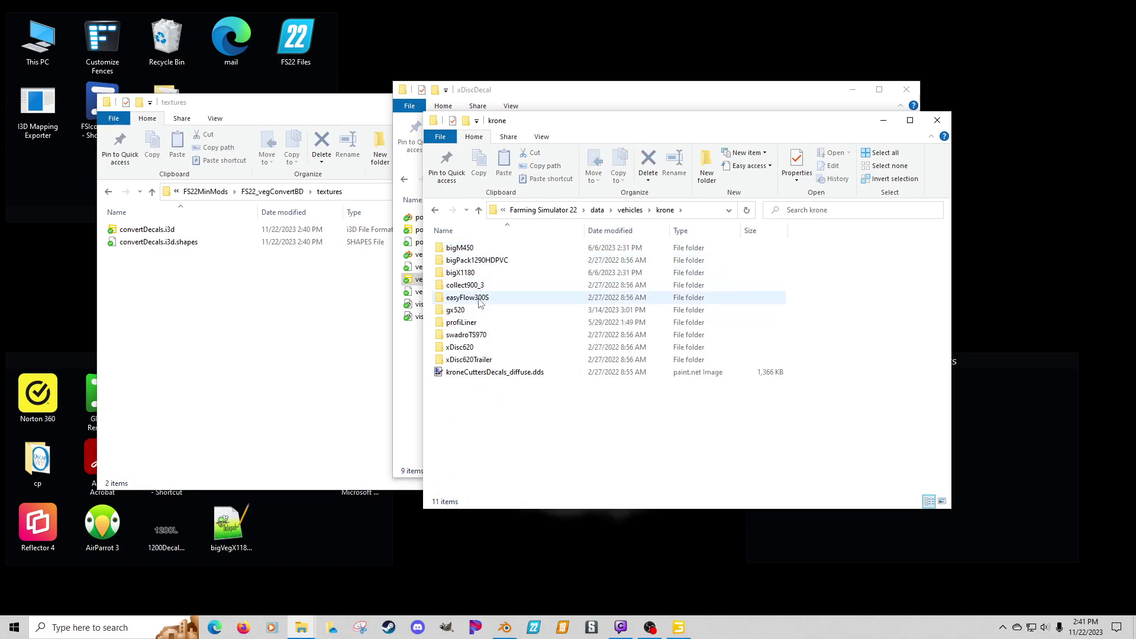
double_click(476, 347)
double_click(518, 278)
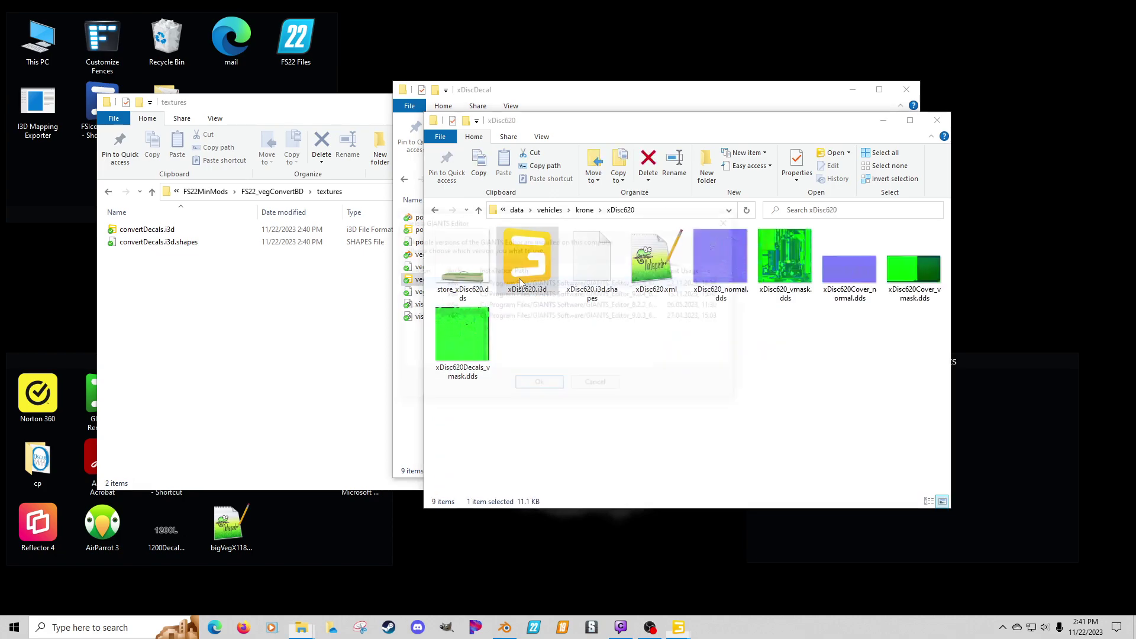
double_click(429, 285)
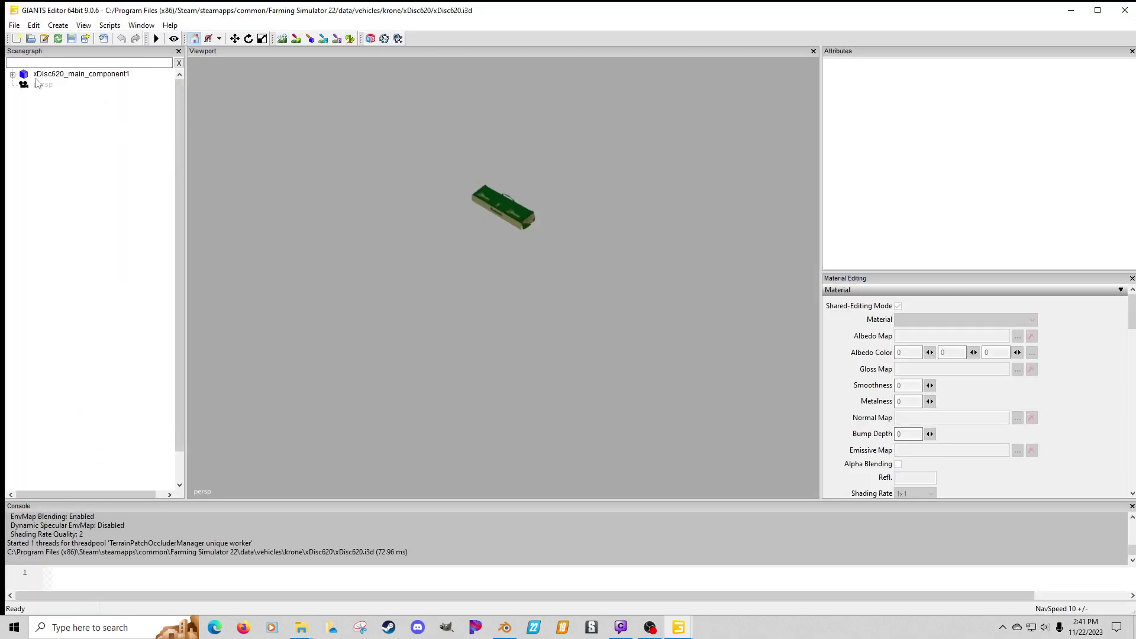
Step: Examine the index path and child nodes of the visuals group under krone_vis, and close the xDisc620 scene
left_click(12, 74)
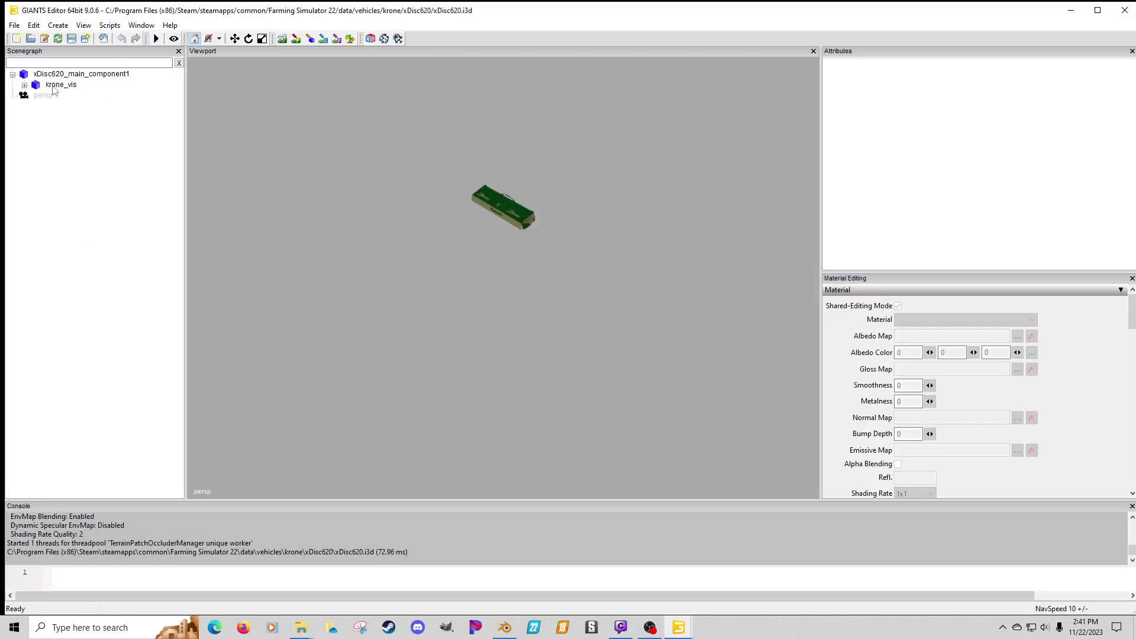
left_click(59, 85)
left_click(24, 85)
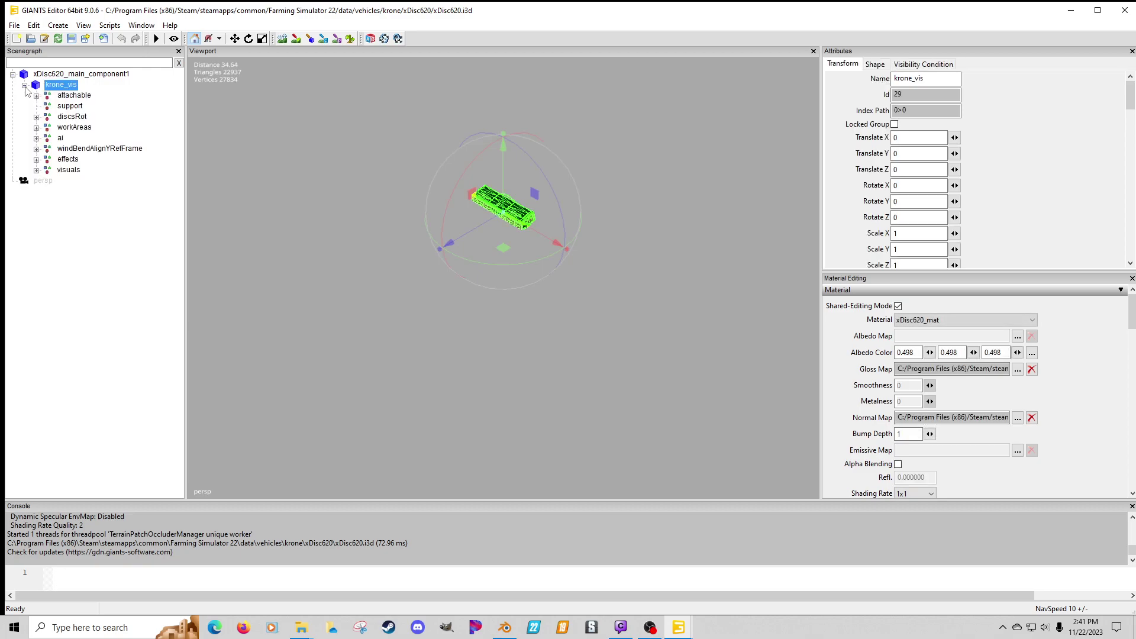
left_click(79, 171)
left_click(37, 171)
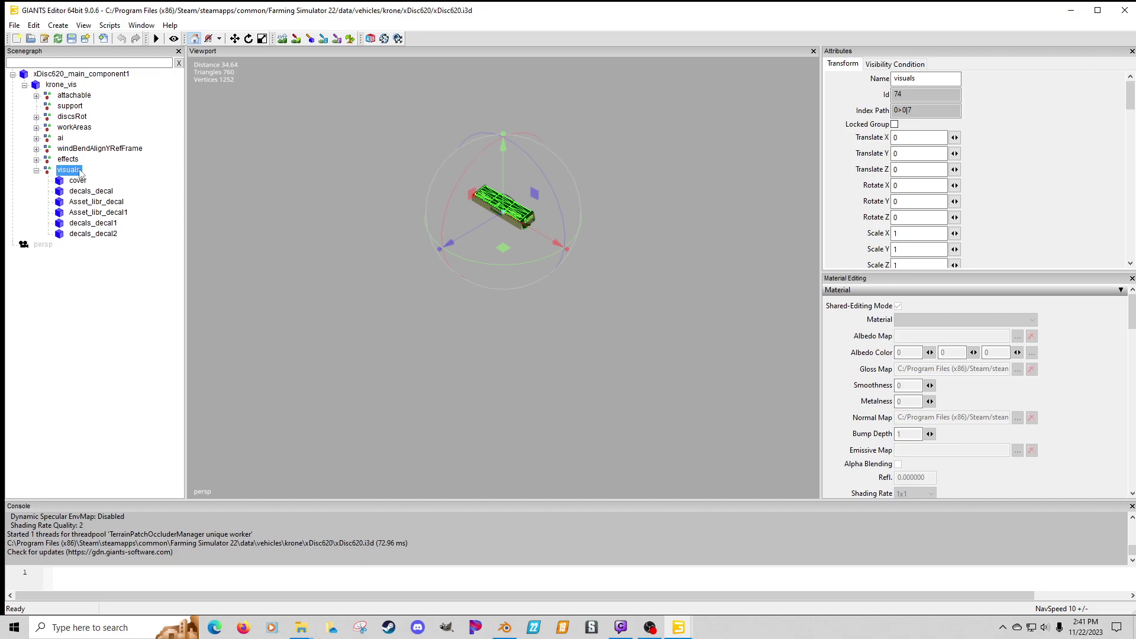
left_click_drag(637, 12, 1135, 94)
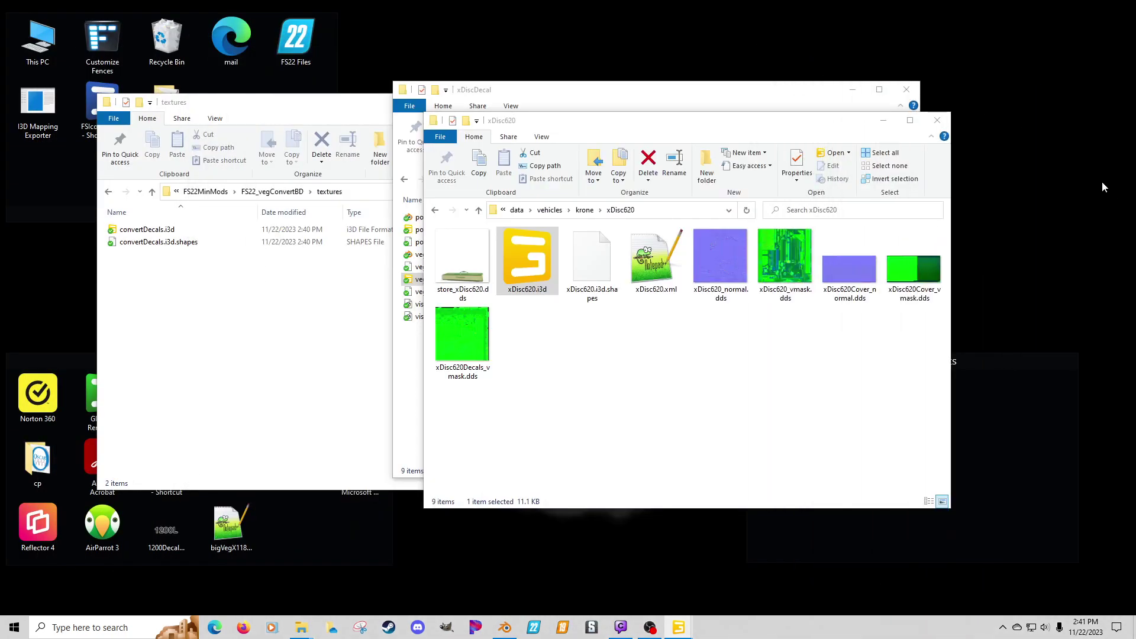
Step: Open bigVegX1180.xml and vegXDisc620Convert.xml from the FS22_vegConvertBD folder in Notepad++
left_click(295, 379)
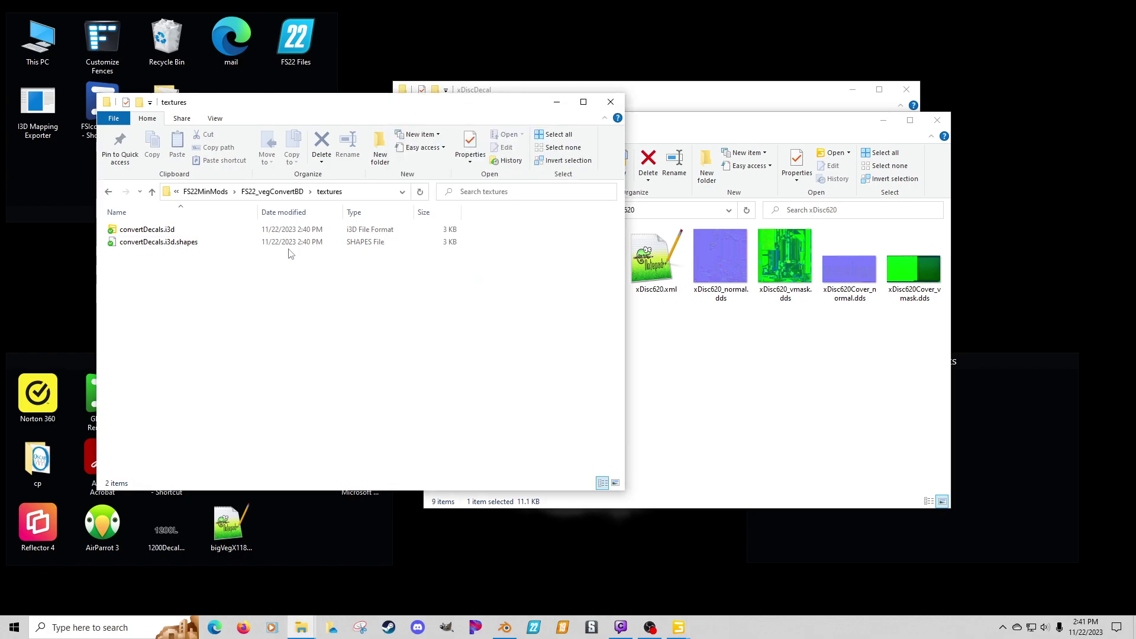
left_click(273, 191)
double_click(148, 242)
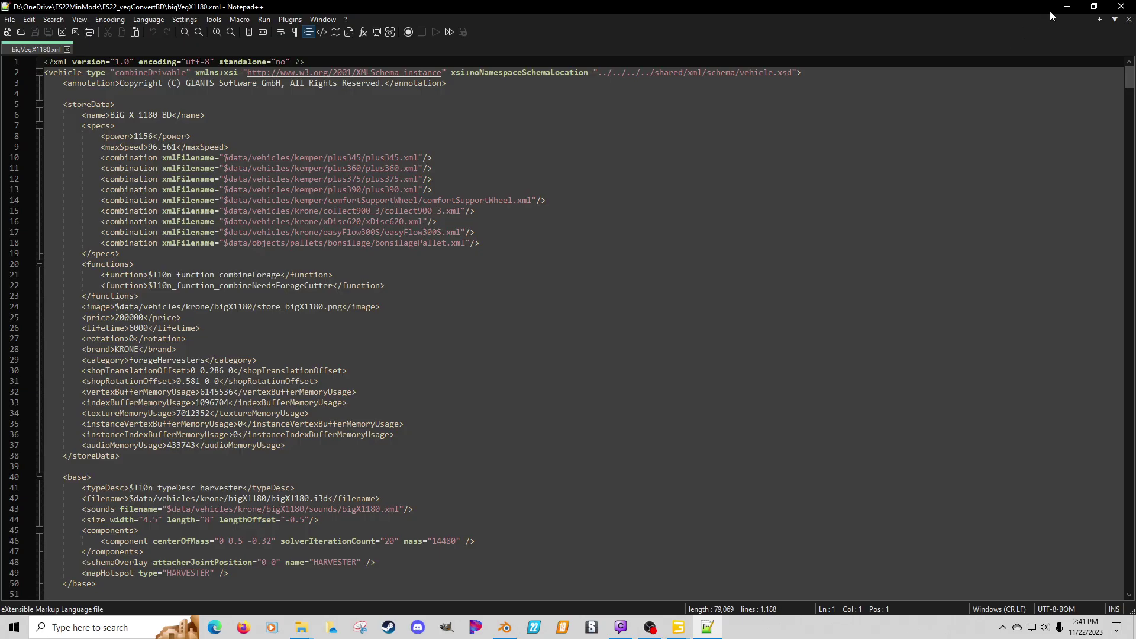
left_click(1067, 6)
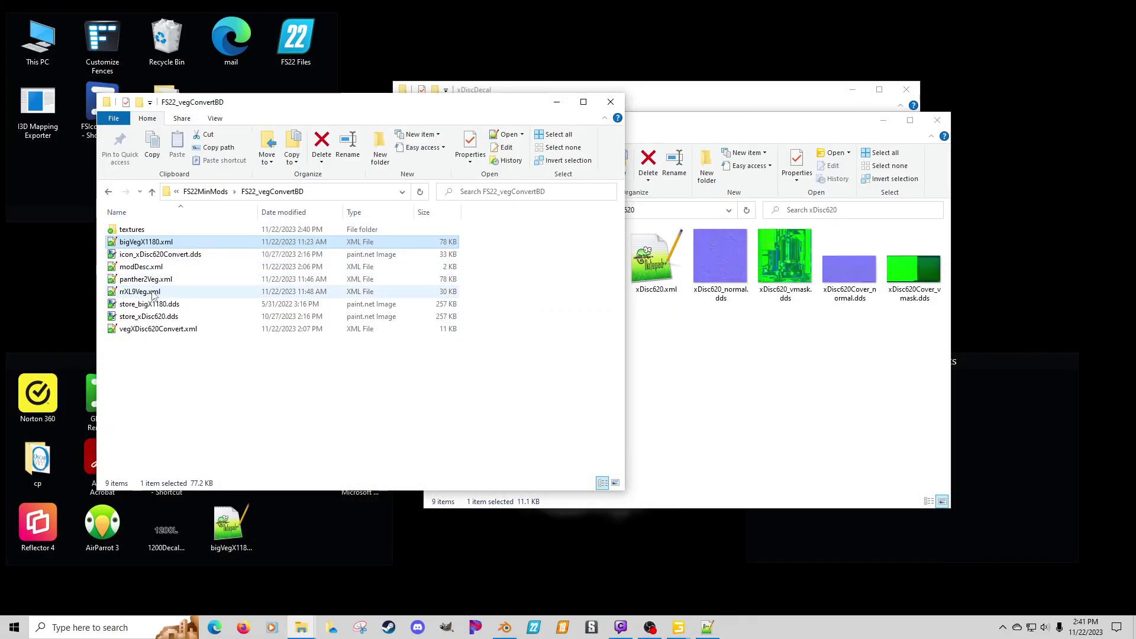
double_click(155, 329)
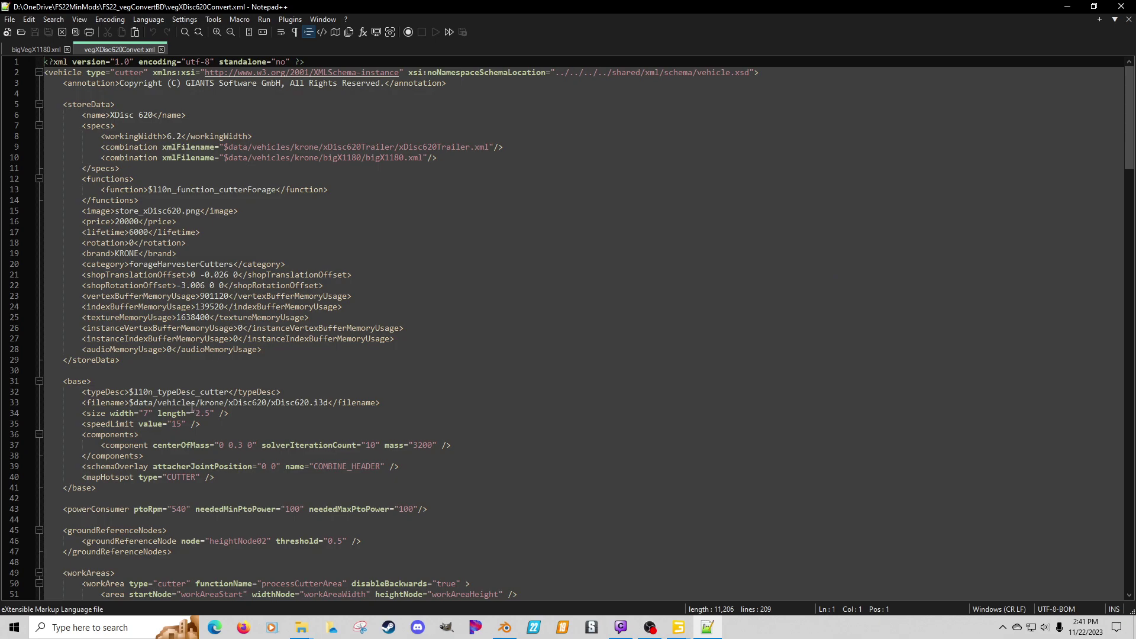
Step: Search vegXDisc620Convert.xml for "visuals"
scroll(313, 395, "down", 20)
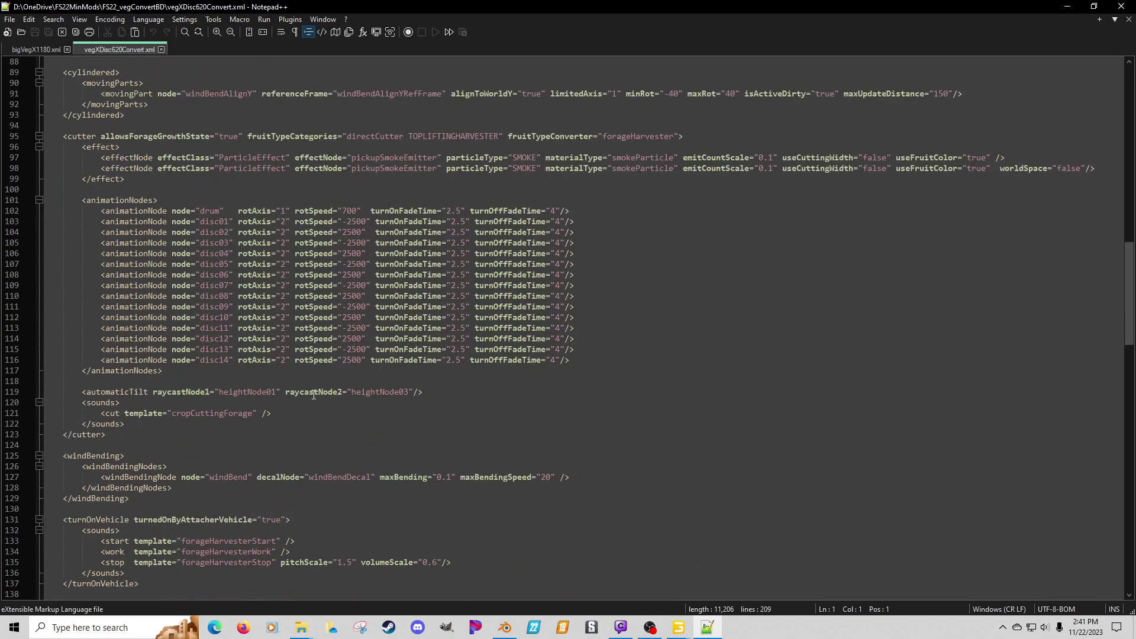
left_click(314, 393)
key("ctrl+f")
type("visui")
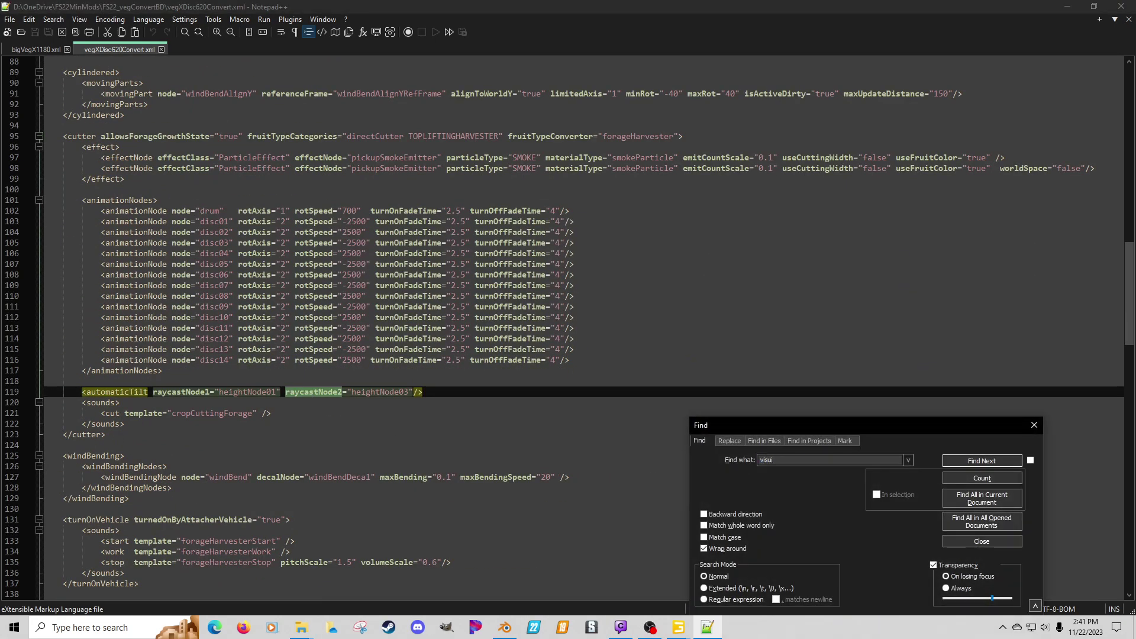
key("BackSpace")
type("als")
key("Return")
Step: Insert an empty line directly below the opening i3dMappings tag in vegXDisc620Convert.xml
scroll(597, 311, "down", 20)
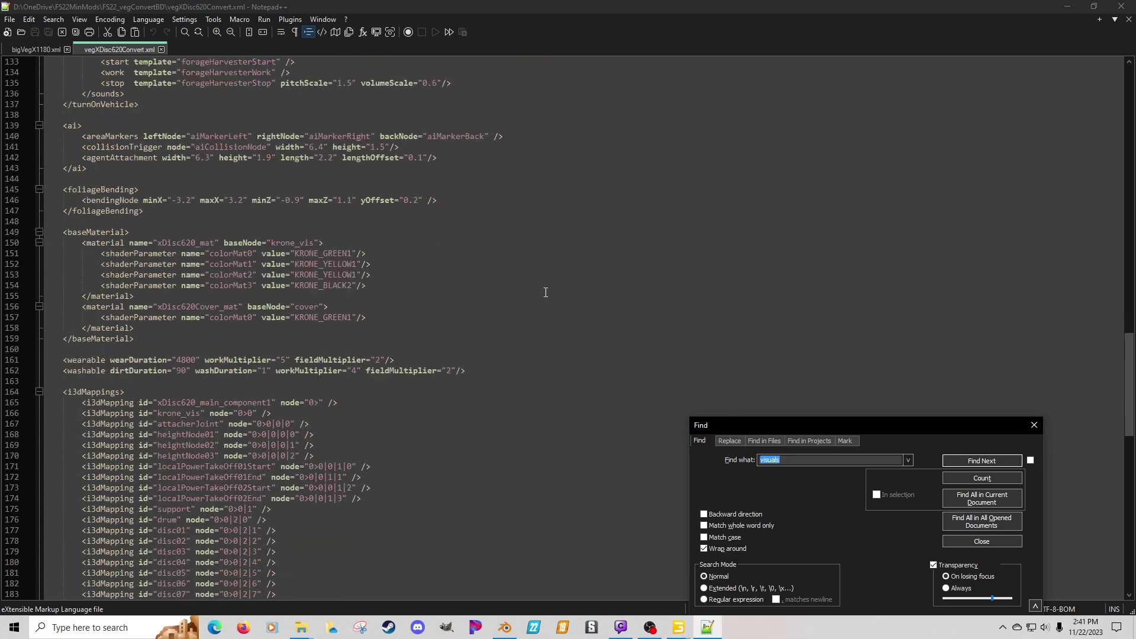
left_click(146, 231)
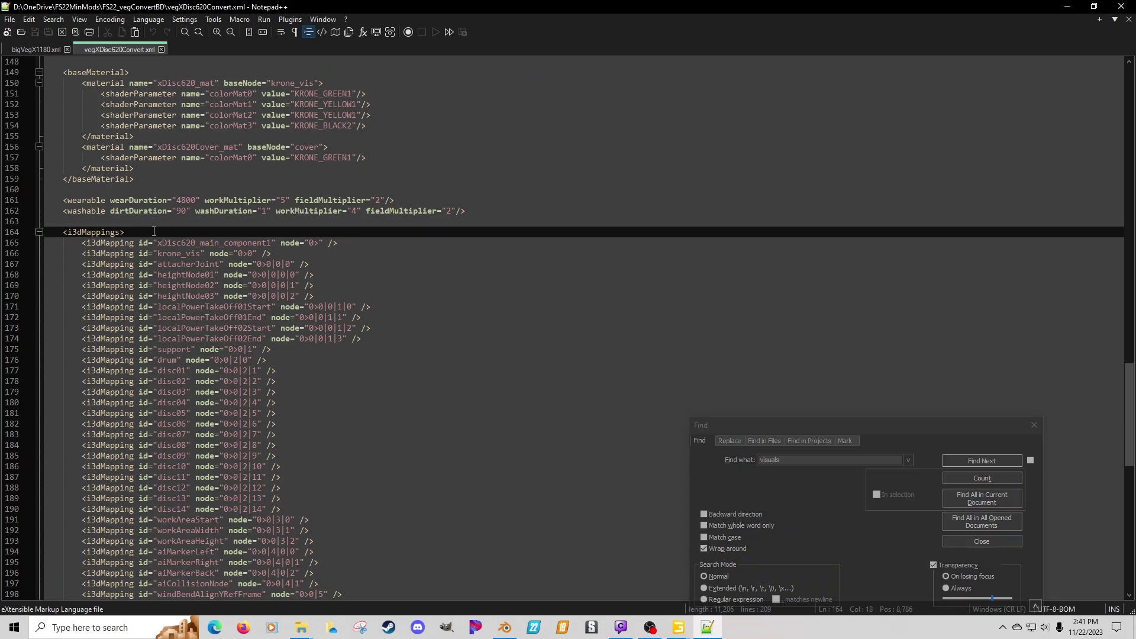
key("Return")
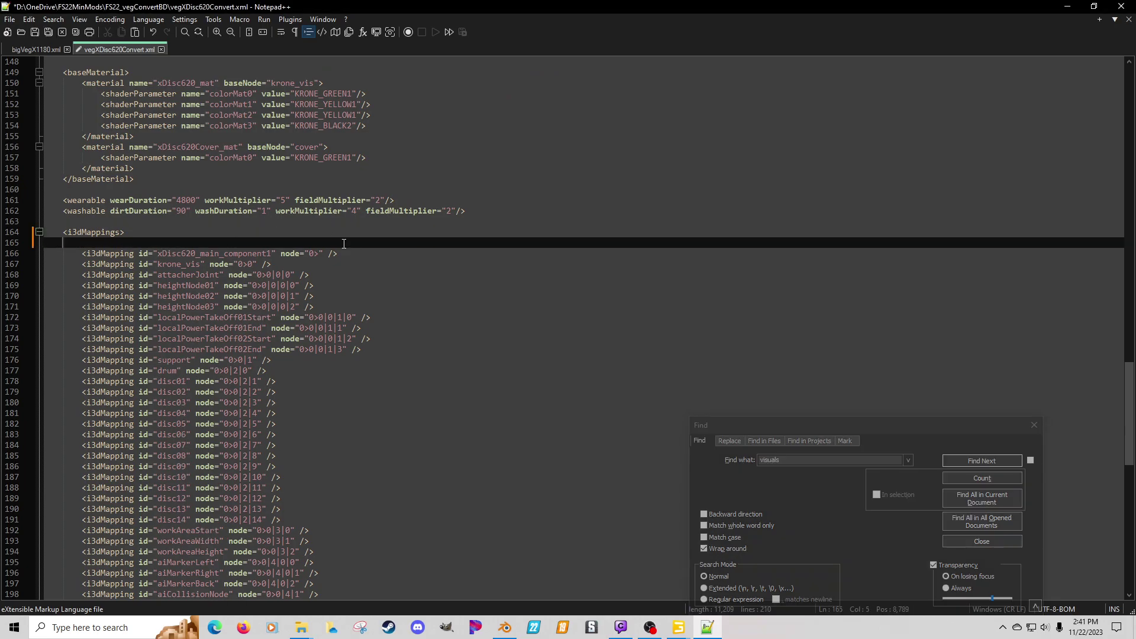
key("BackSpace")
key("F12")
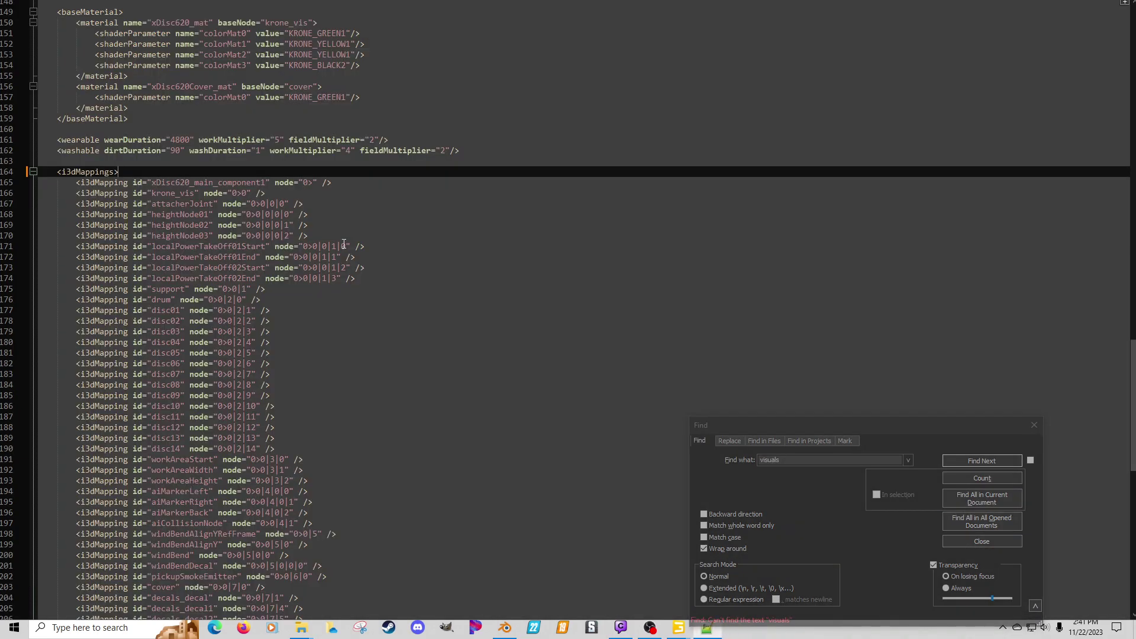
key("Return")
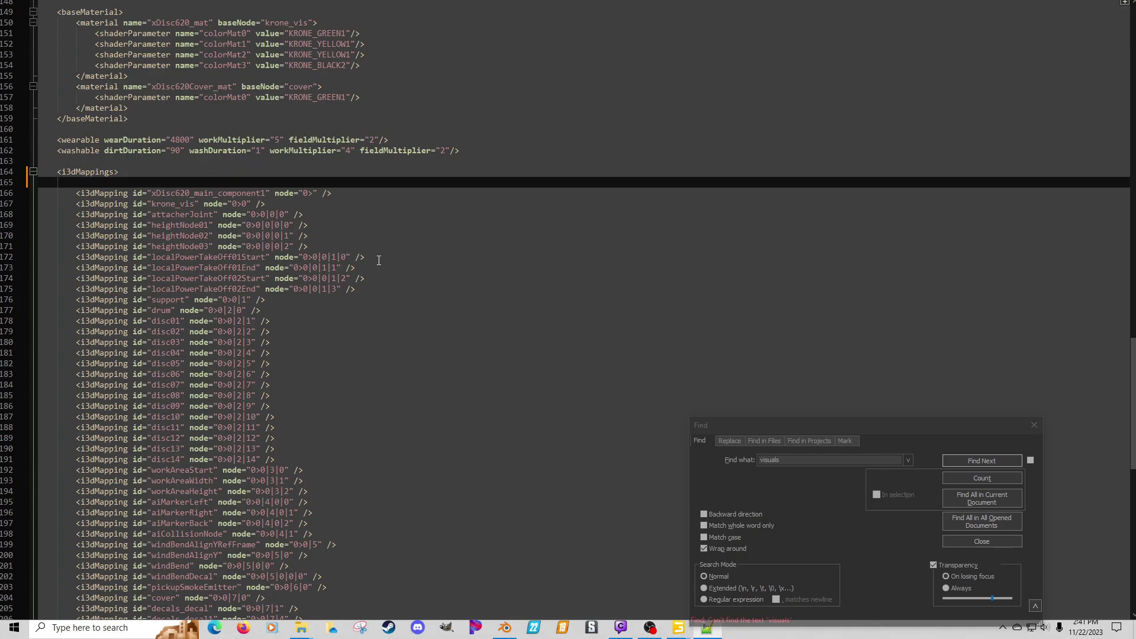
scroll(377, 216, "up", 4)
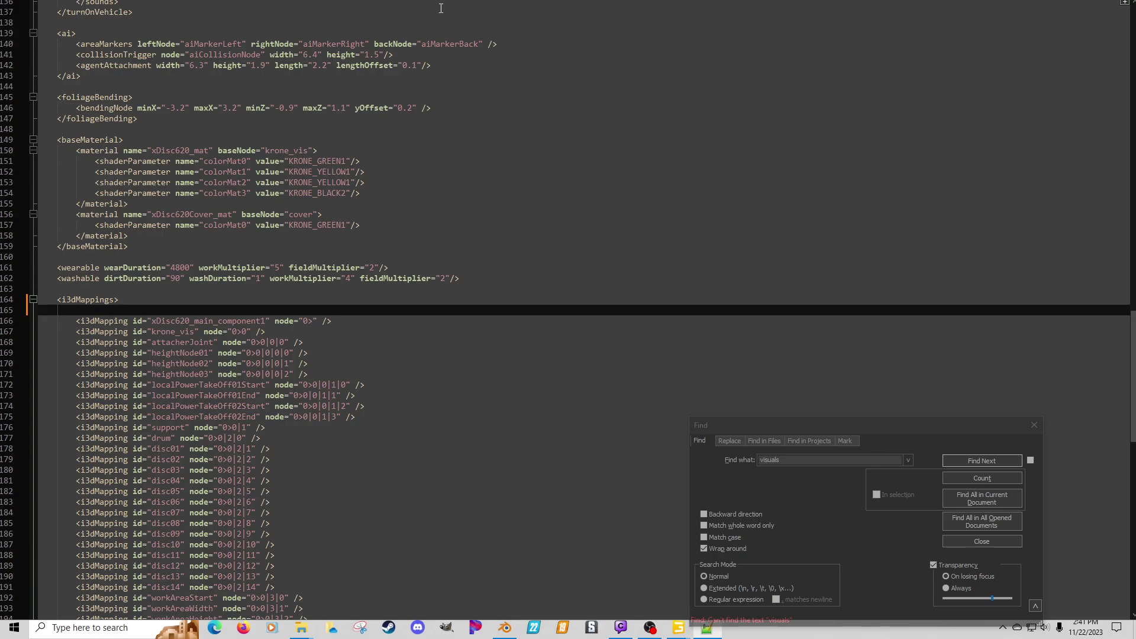
scroll(441, 9, "up", 2)
scroll(441, 39, "down", 1)
key("F1")
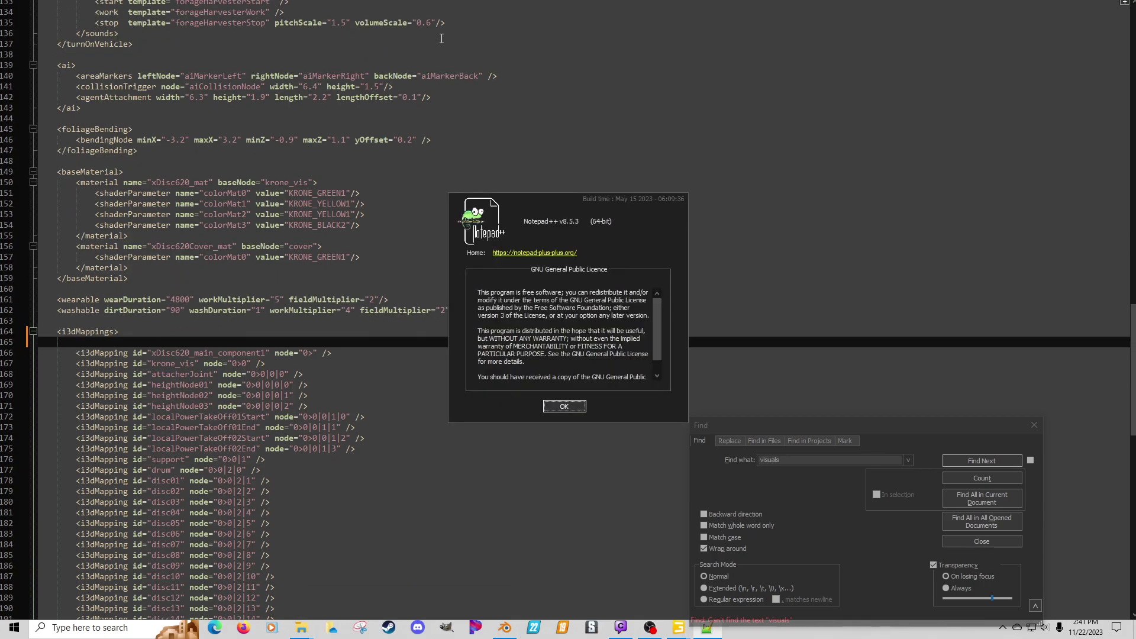
key("Escape")
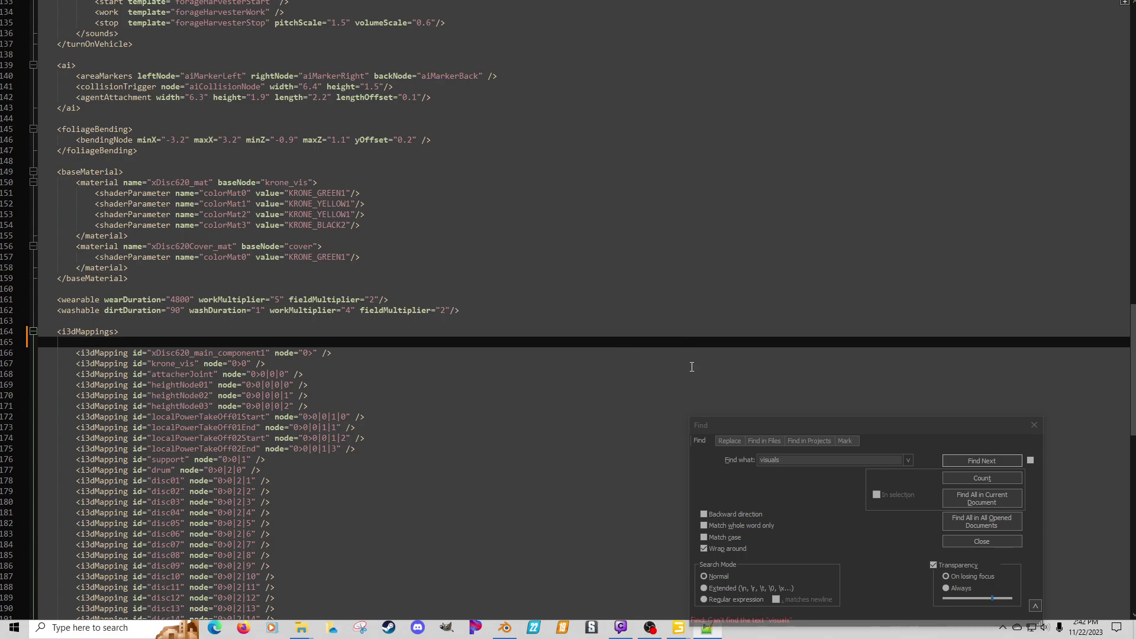
key("Page_Down")
key("Page_Up")
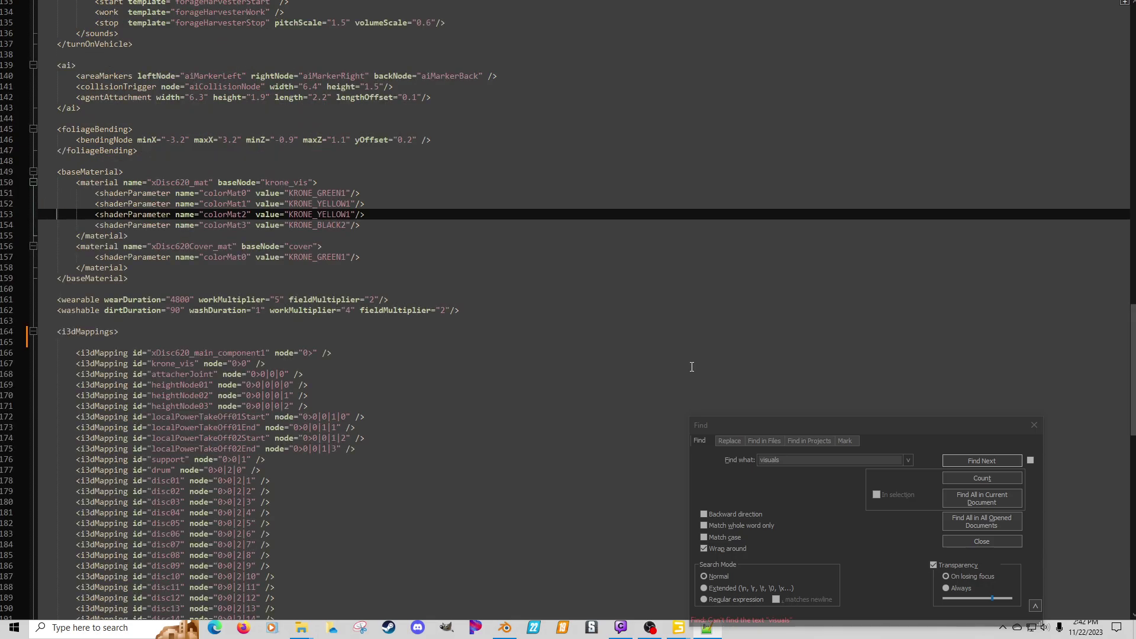
scroll(692, 367, "up", 20)
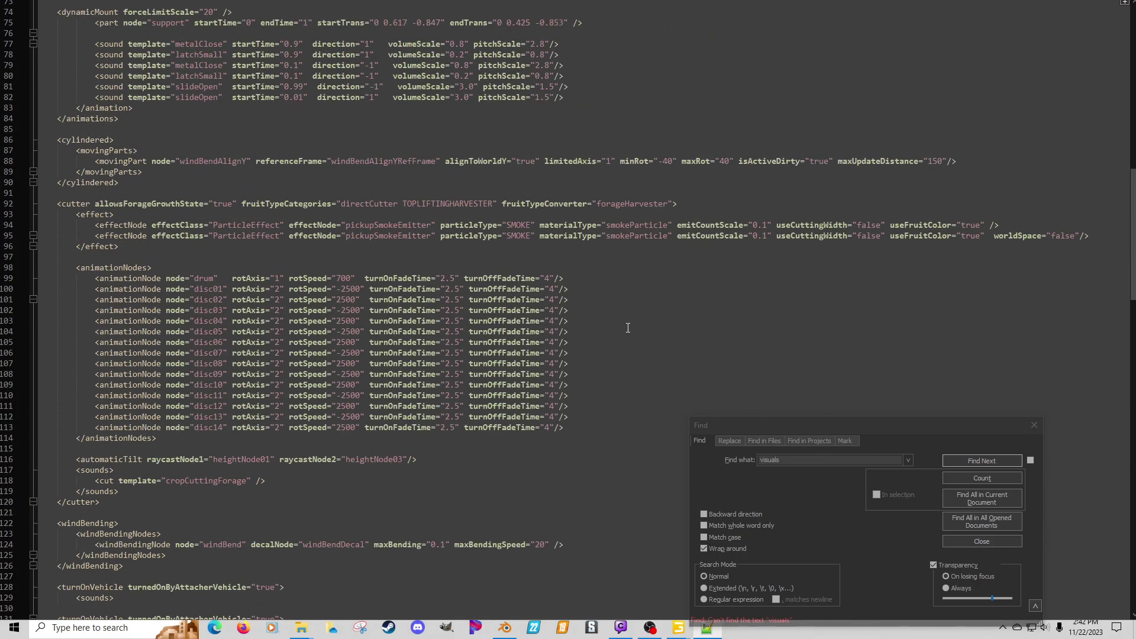
scroll(628, 327, "up", 1)
scroll(627, 328, "down", 20)
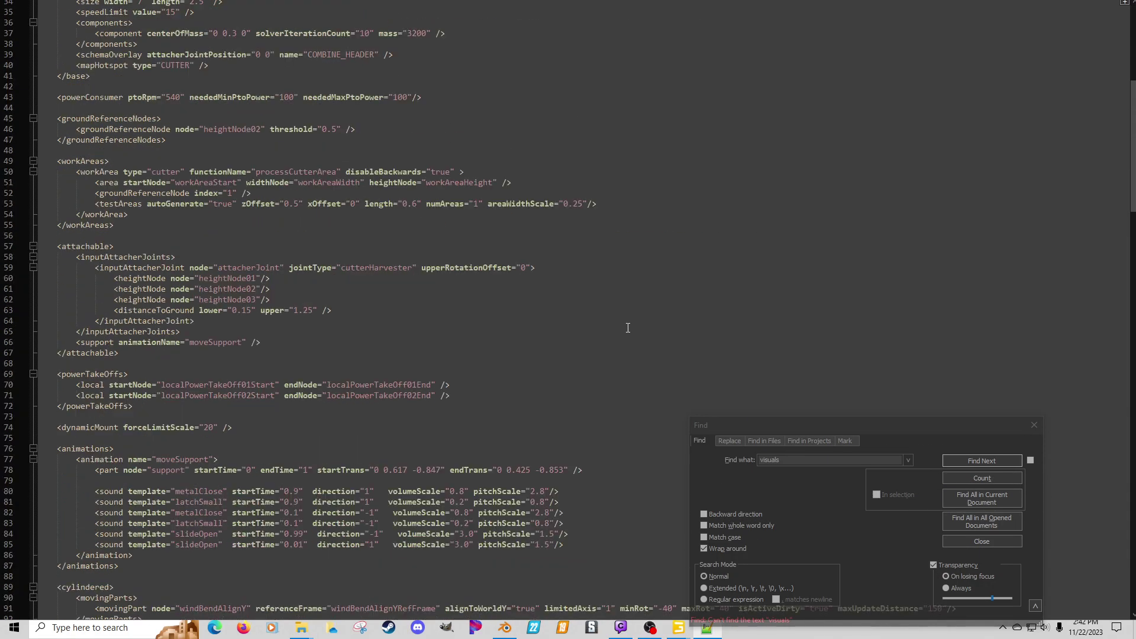
scroll(627, 328, "down", 7)
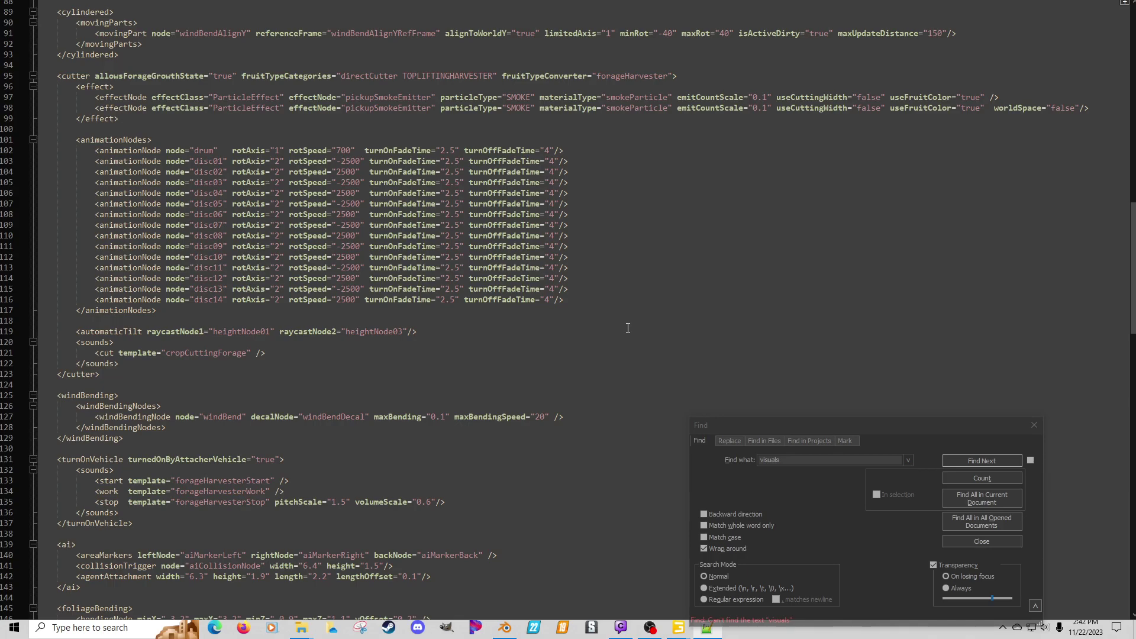
scroll(257, 423, "down", 5)
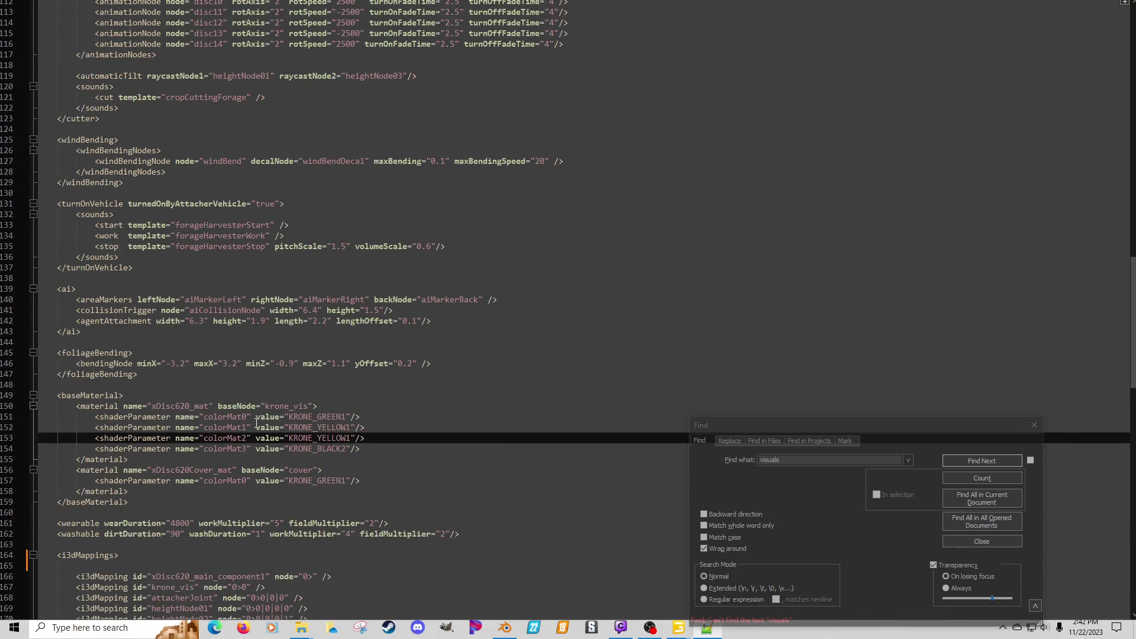
Step: Leave the editor's full-screen view so that vegXDisc620Convert.xml is shown in the normal window layout
right_click(388, 201)
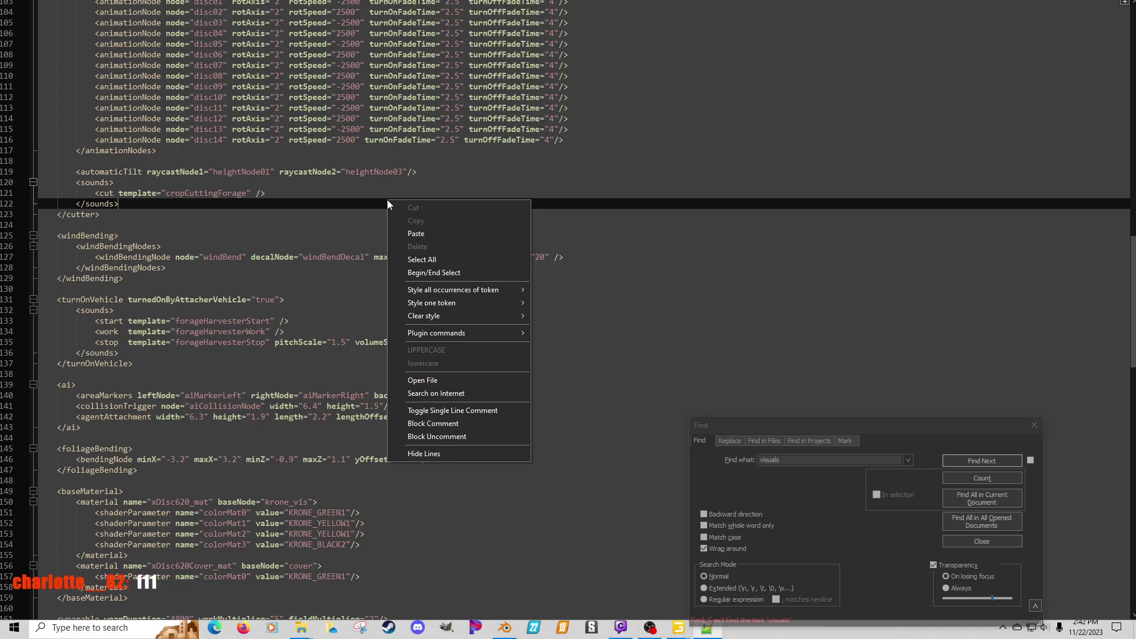
left_click(630, 142)
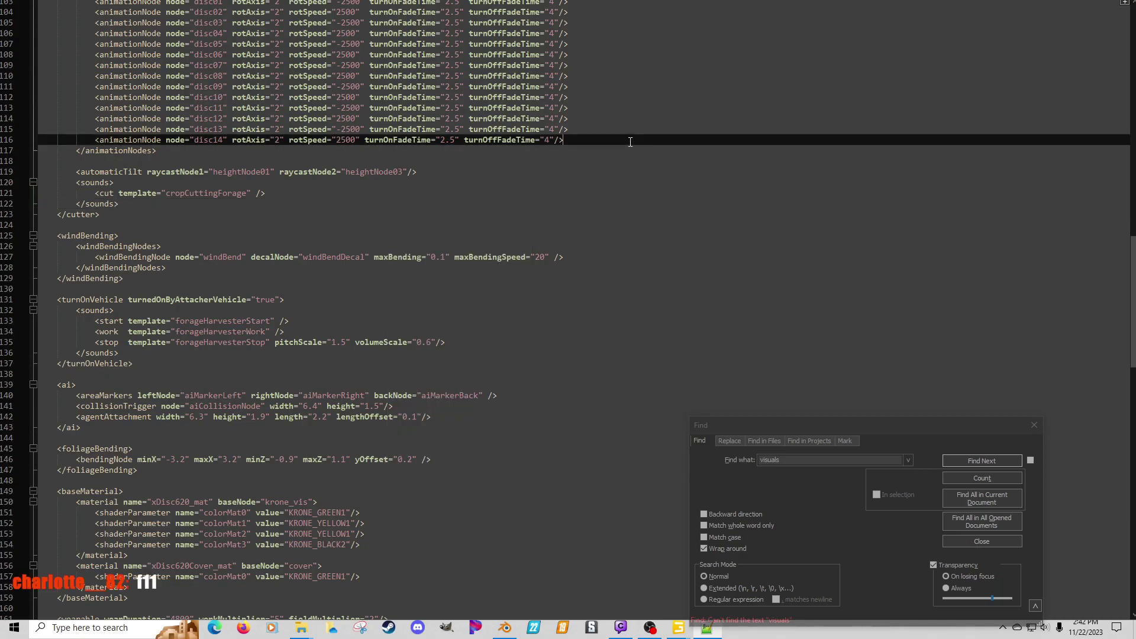
key("F11")
scroll(618, 176, "up", 8)
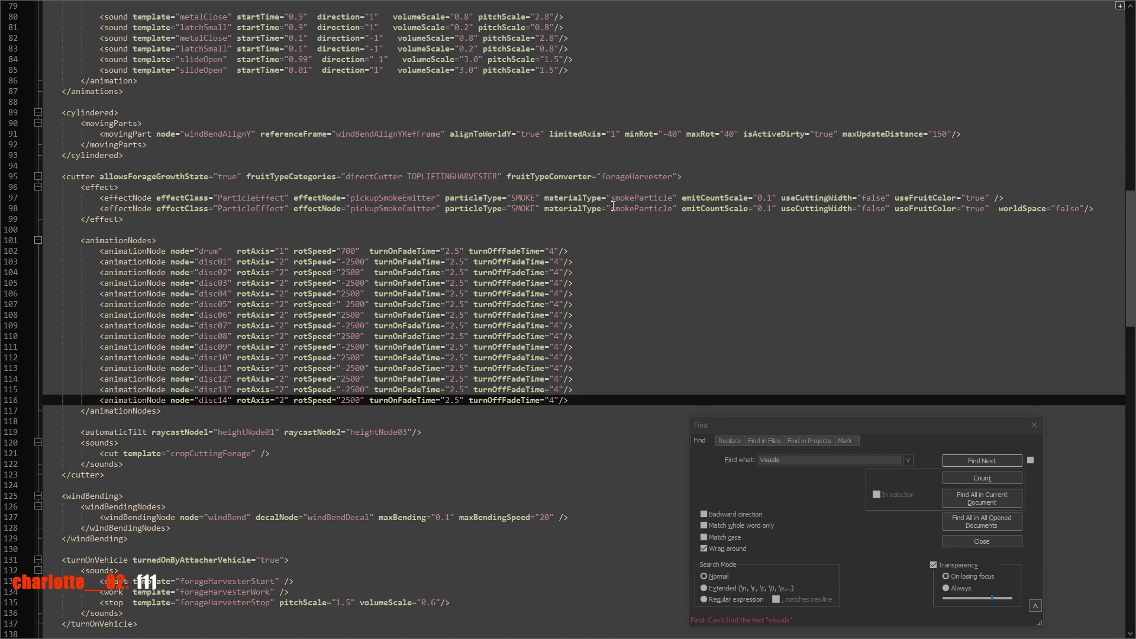
key("F11")
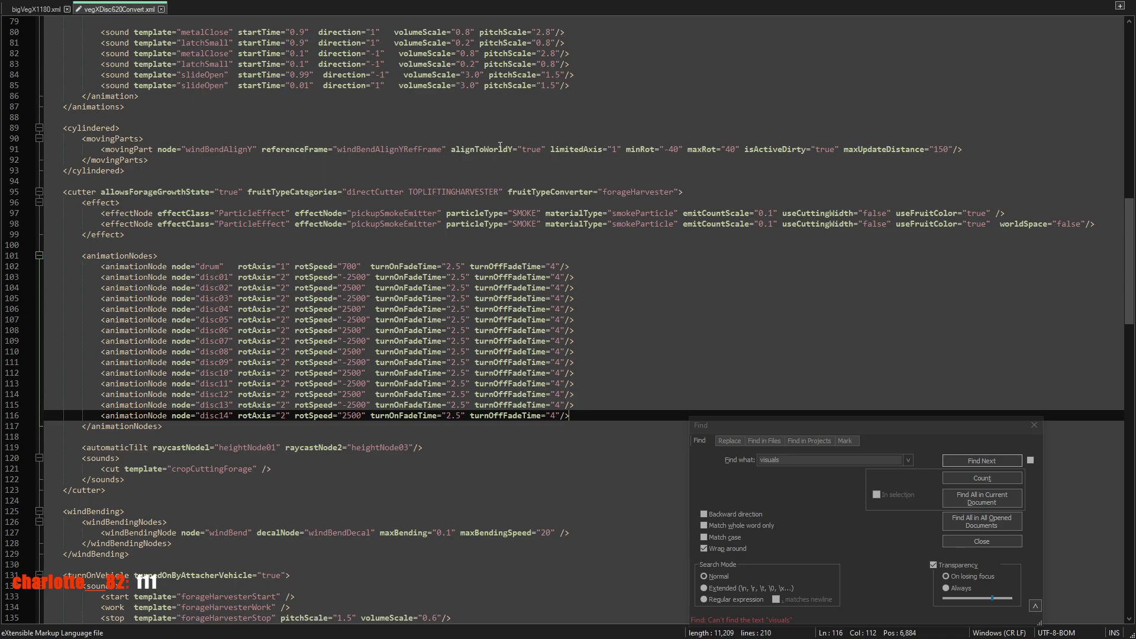
scroll(500, 147, "up", 9)
key("F11")
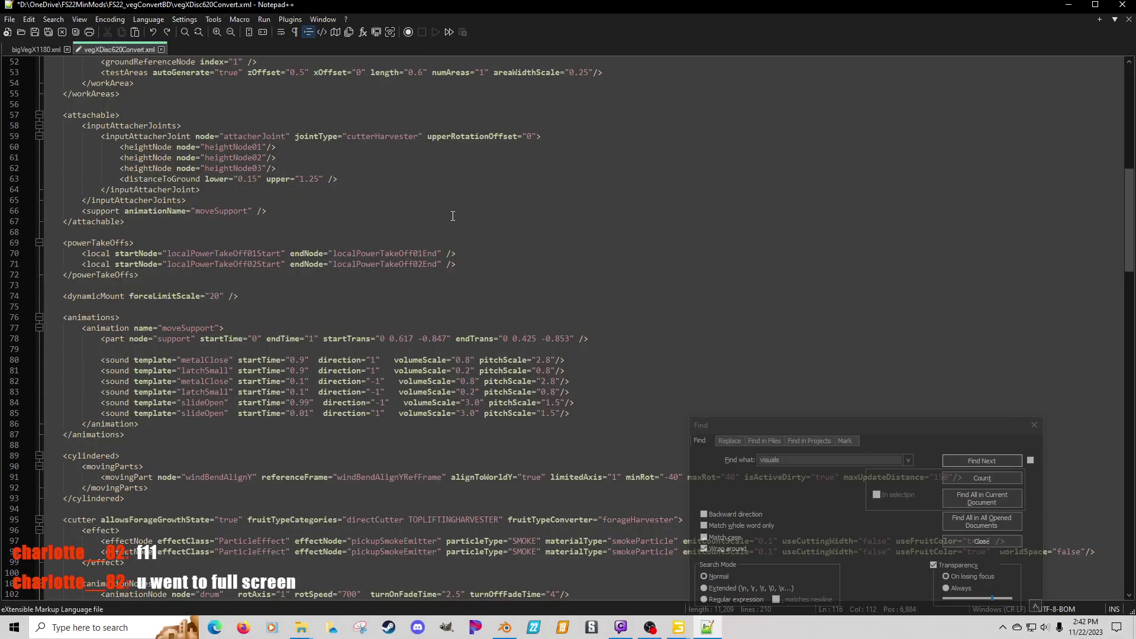
Step: Remove the empty line directly below the opening i3dMappings tag in vegXDisc620Convert.xml
scroll(504, 278, "down", 3)
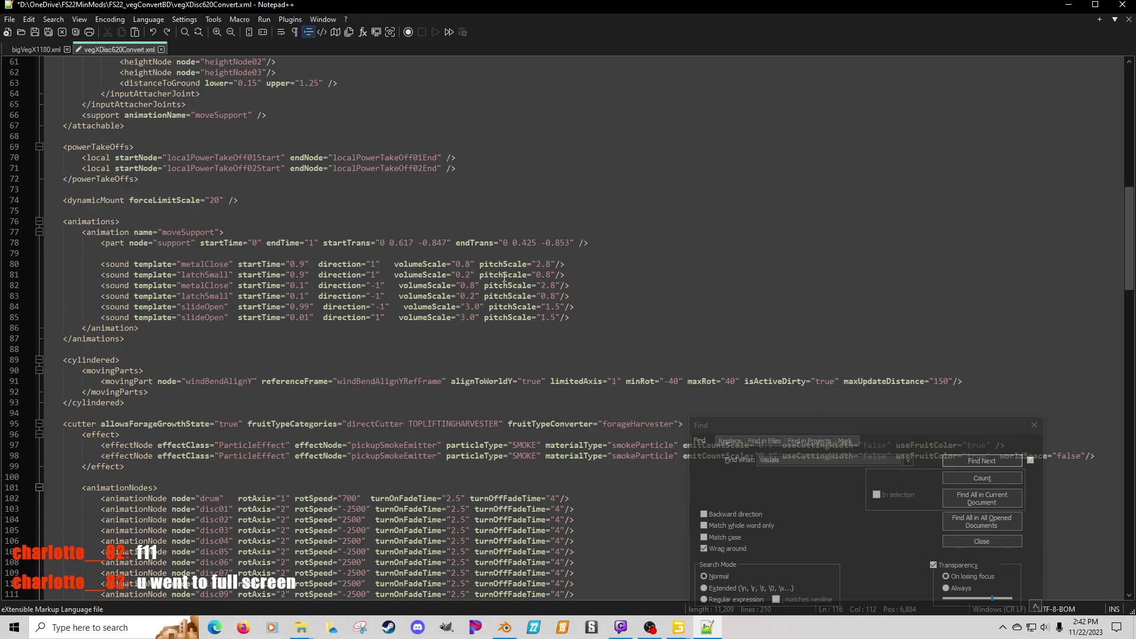
scroll(505, 278, "down", 17)
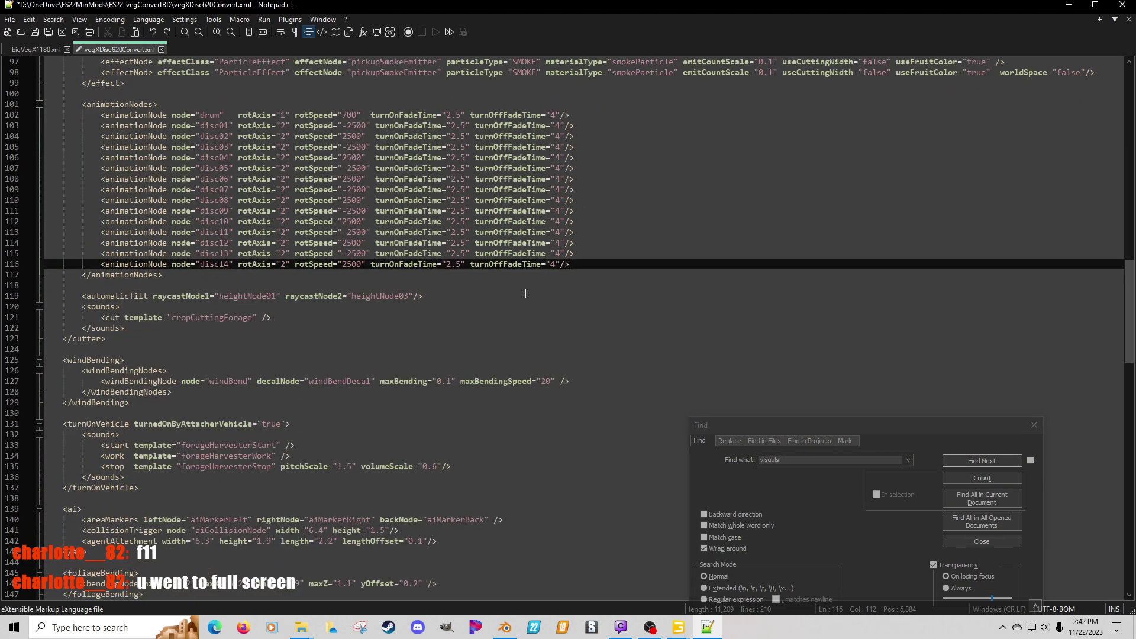
scroll(526, 293, "down", 11)
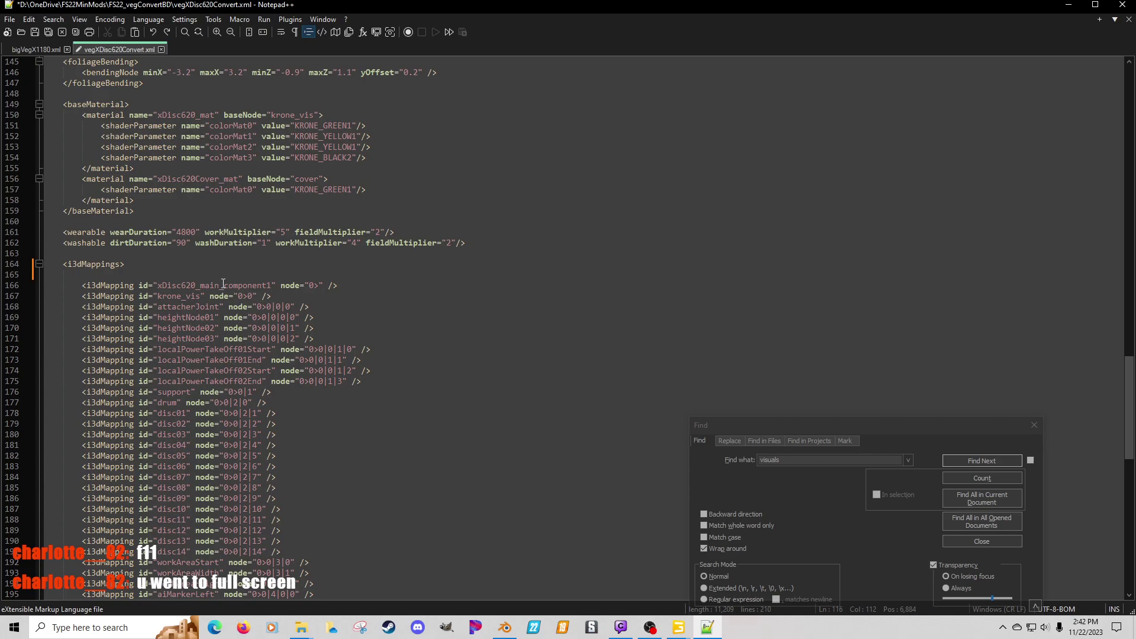
left_click(214, 275)
key("BackSpace")
key("BackSpace")
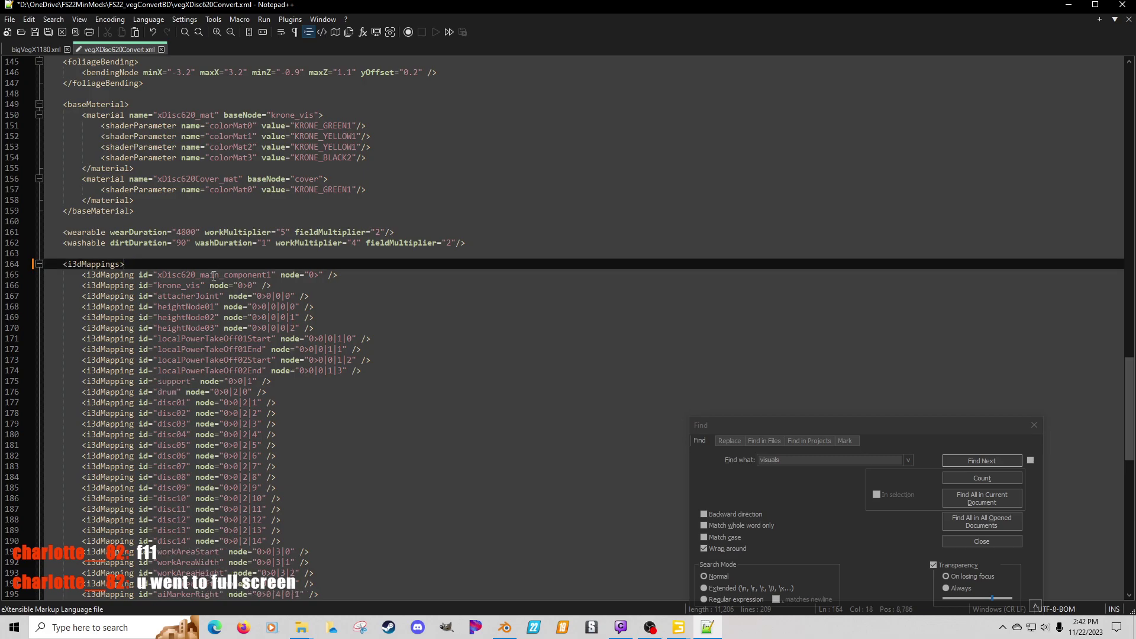
Step: Insert a copy of the cover i3dMapping line below the pickupSmokeEmitter mapping and change its id to "visuals"
scroll(291, 331, "down", 2)
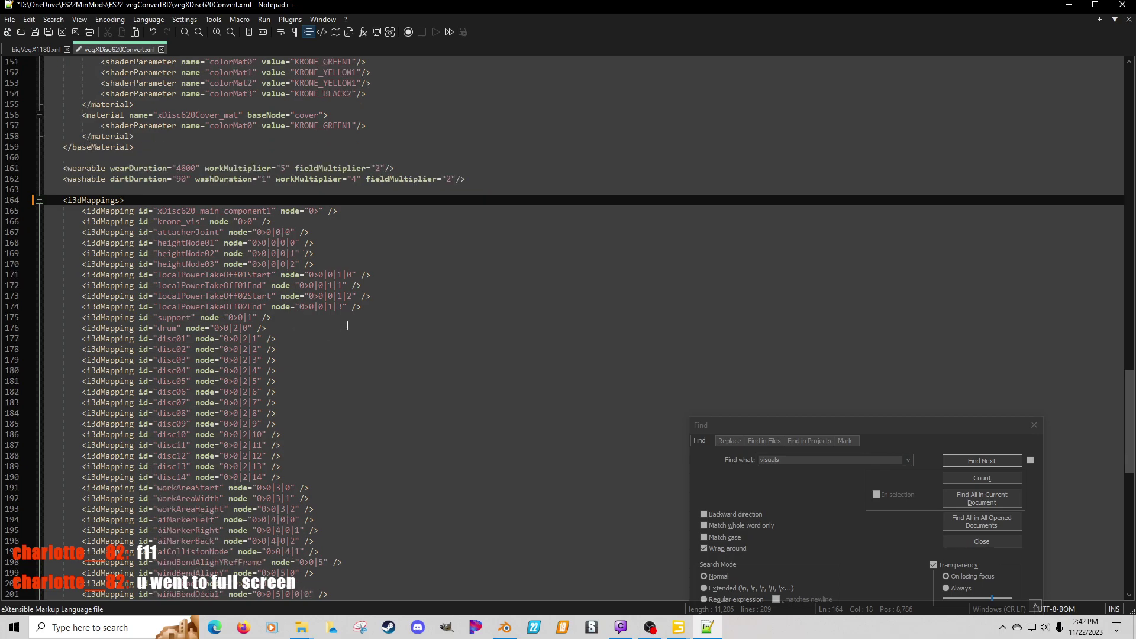
scroll(347, 325, "down", 7)
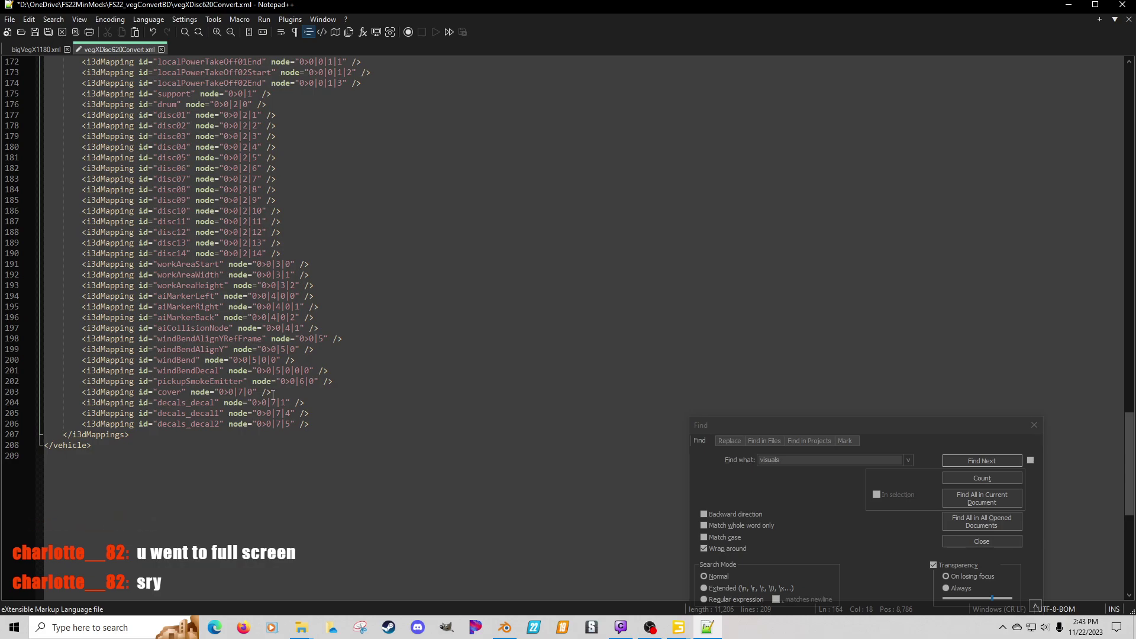
left_click(335, 382)
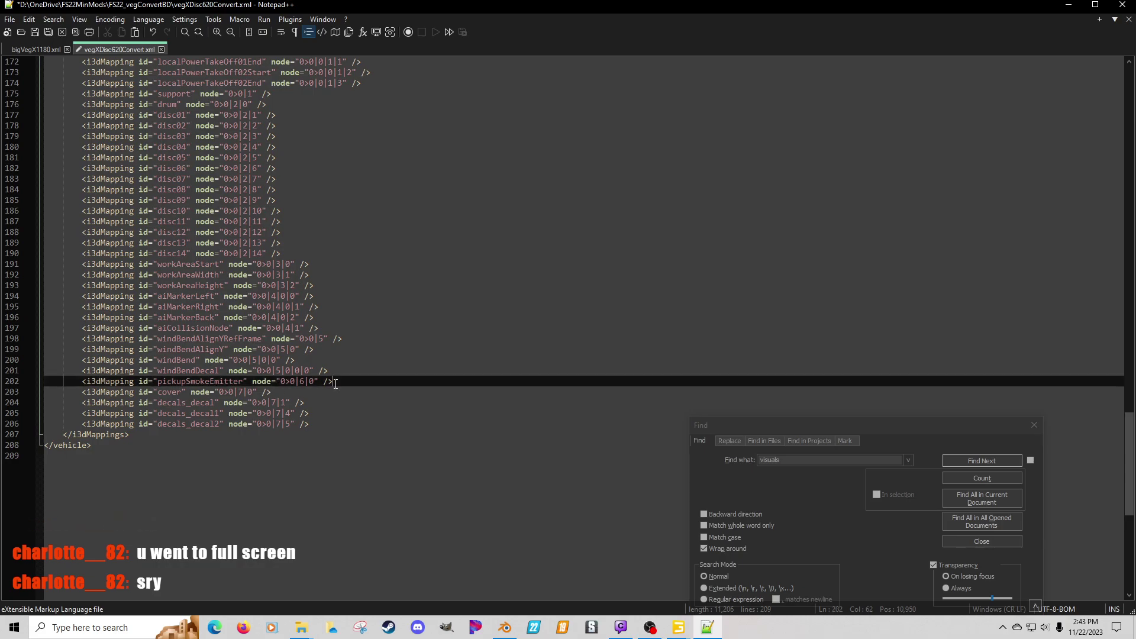
key("Return")
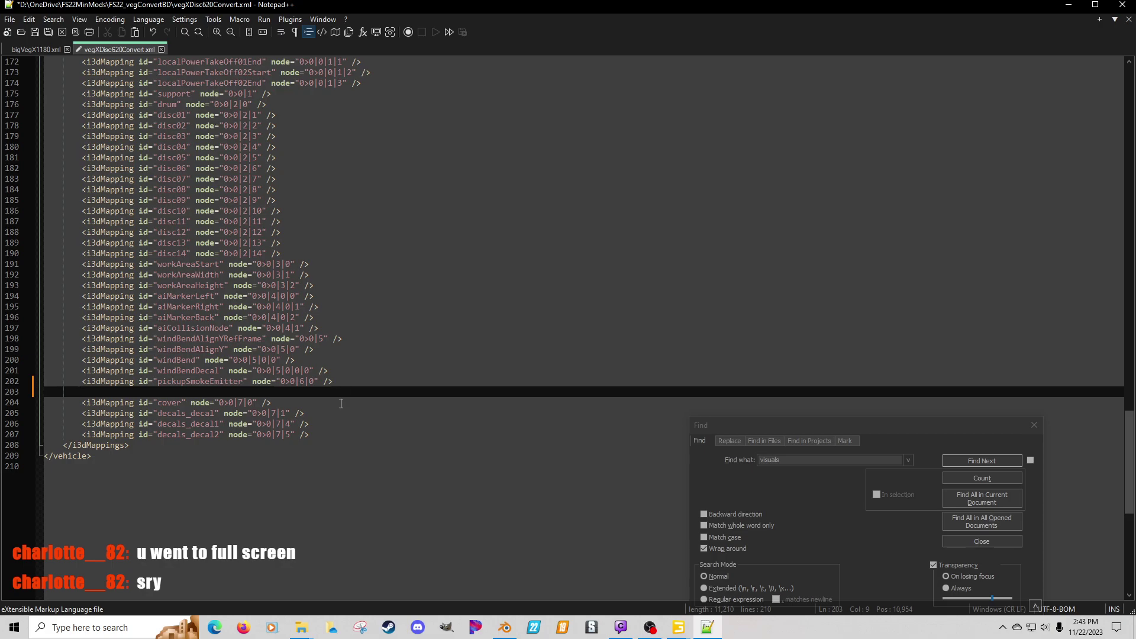
left_click(288, 402)
key("shift+Home")
key("ctrl+c")
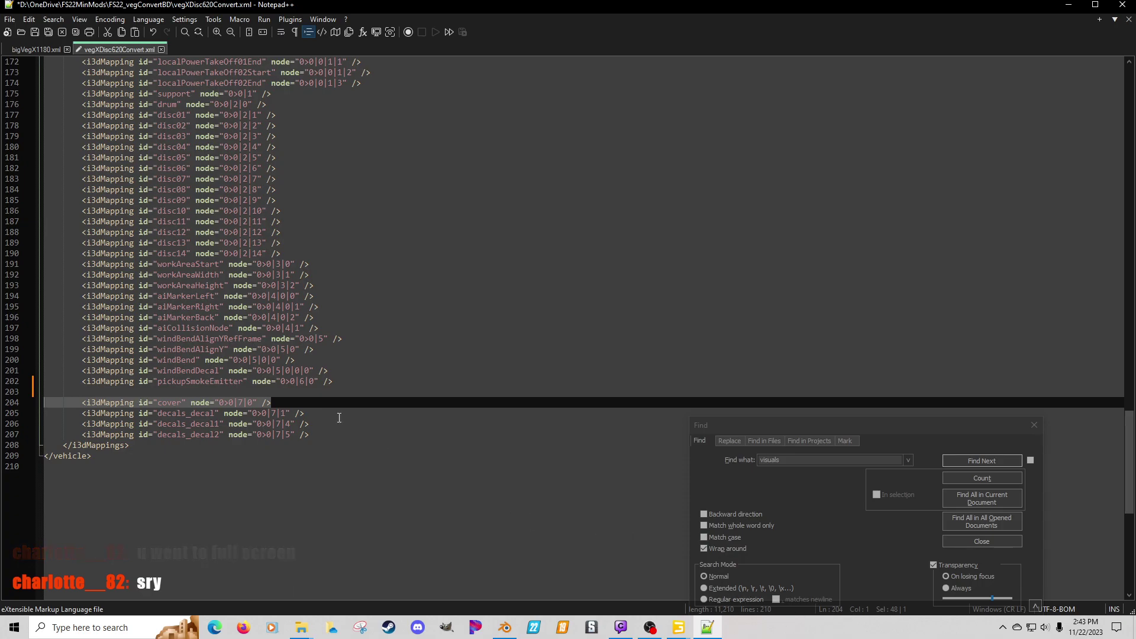
left_click(231, 391)
key("ctrl+v")
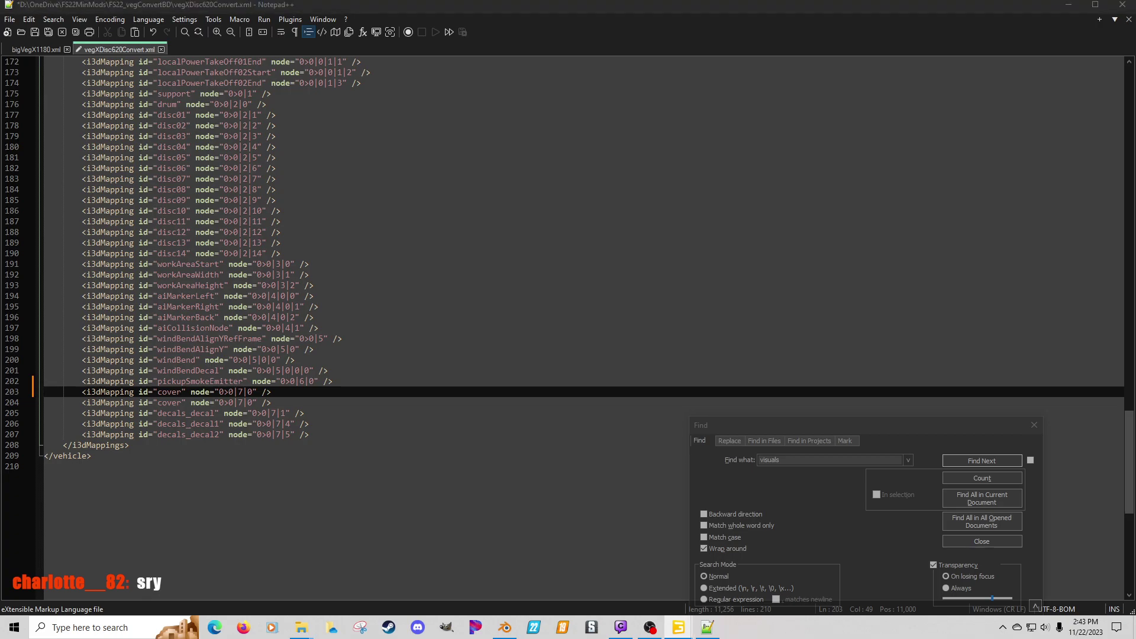
double_click(171, 393)
type("visuals")
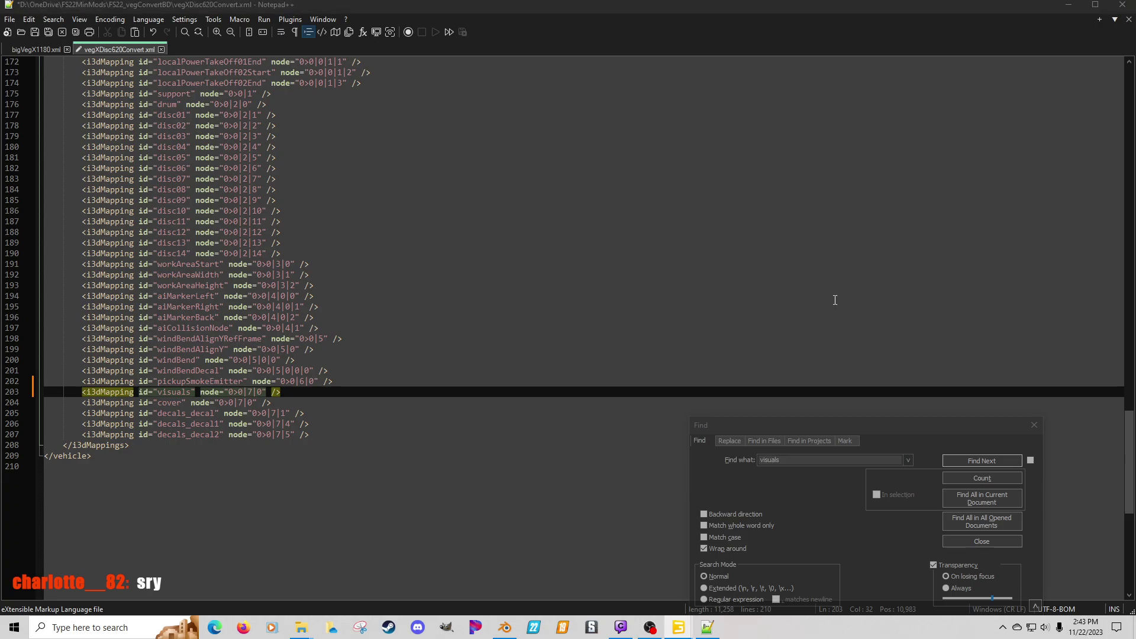
Step: Remove the trailing "|0" from the visuals mapping's node path and save vegXDisc620Convert.xml
left_click(264, 394)
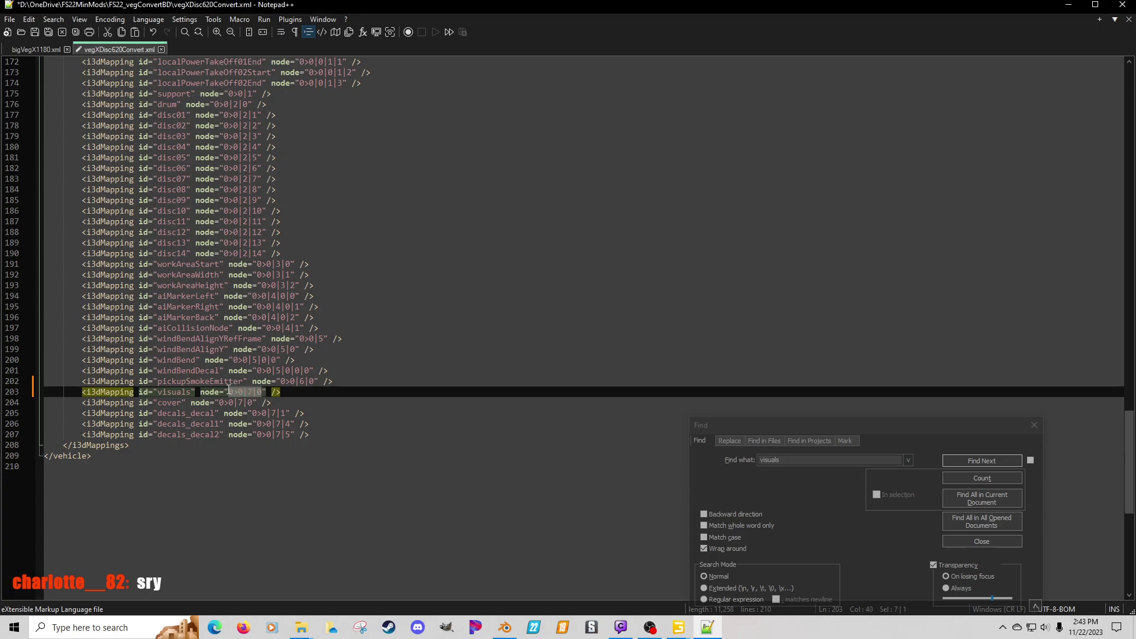
key("BackSpace")
key("BackSpace")
left_click(176, 383)
left_click(34, 32)
Step: Search vegXDisc620Convert.xml and bigVegX1180.xml for "dynam"
scroll(174, 120, "up", 6)
scroll(174, 119, "up", 20)
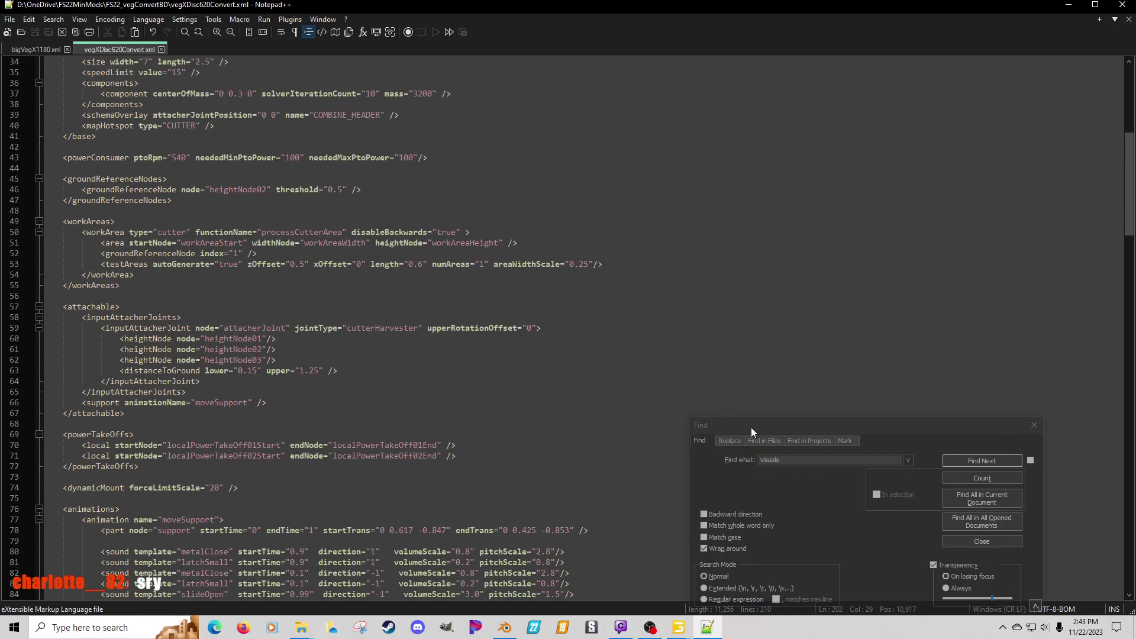
left_click(787, 460)
type("dynam")
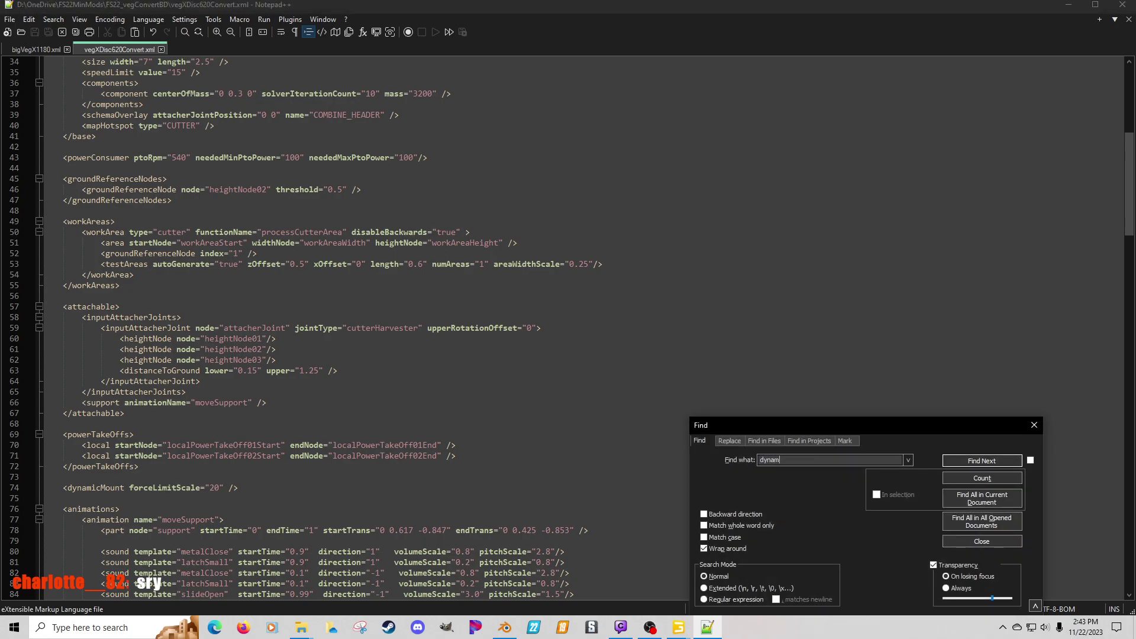
key("Return")
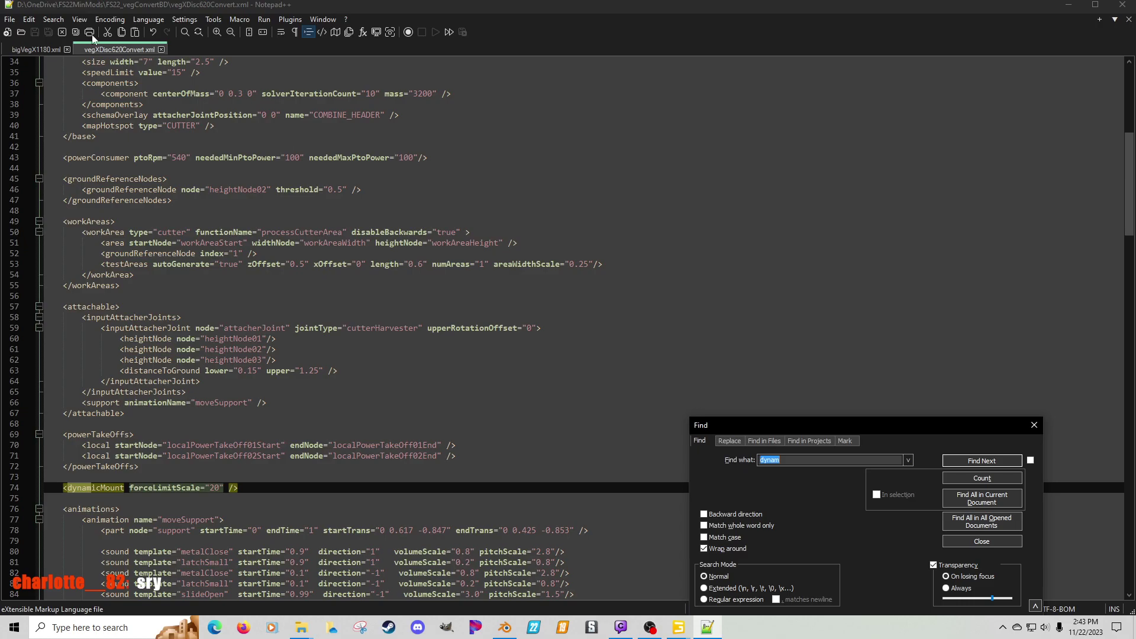
left_click(29, 50)
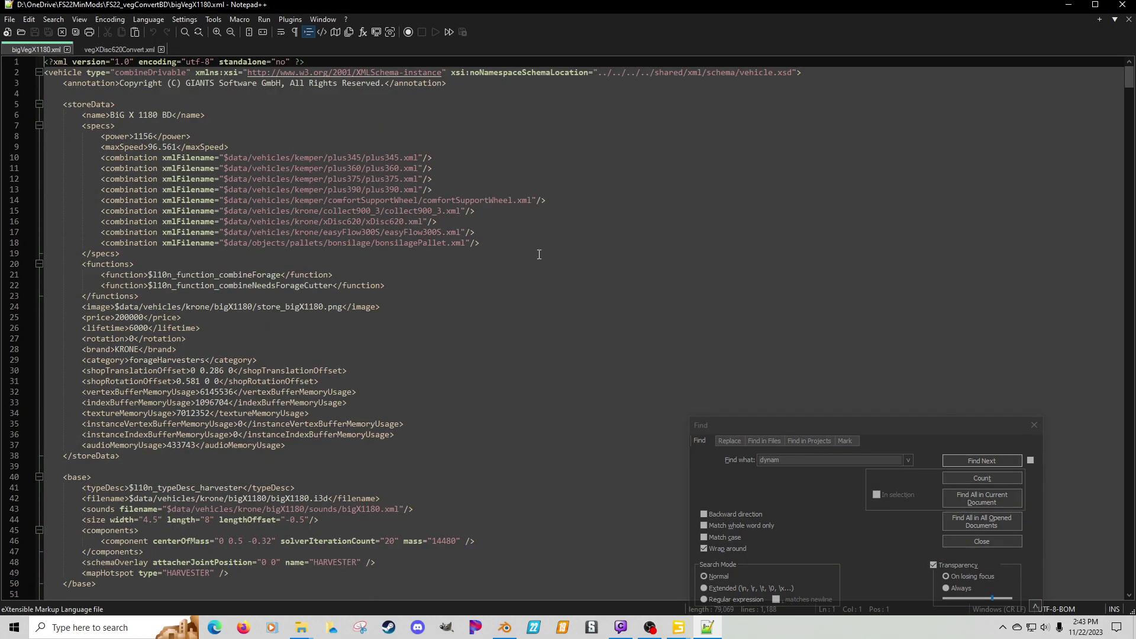
left_click(984, 463)
scroll(608, 312, "down", 4)
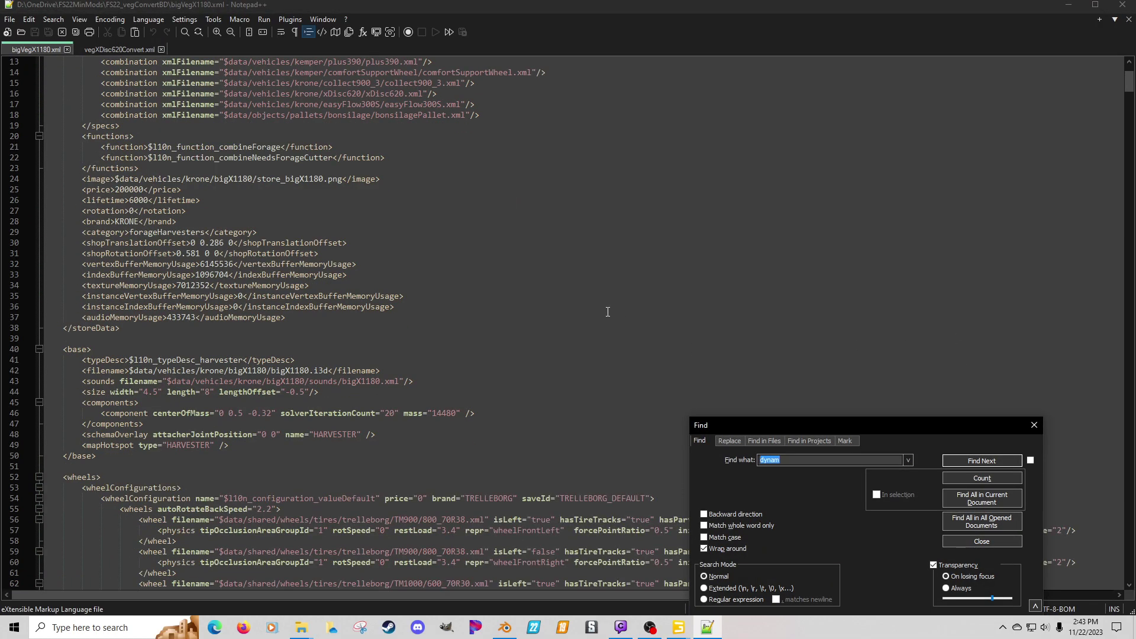
scroll(608, 312, "down", 3)
Step: Search the Farming Simulator 22 vehicle data files for "dynam" and open frontloaderSilageCutter.xml at its first dynamicallyLoadedPart line
key("ctrl+shift+f")
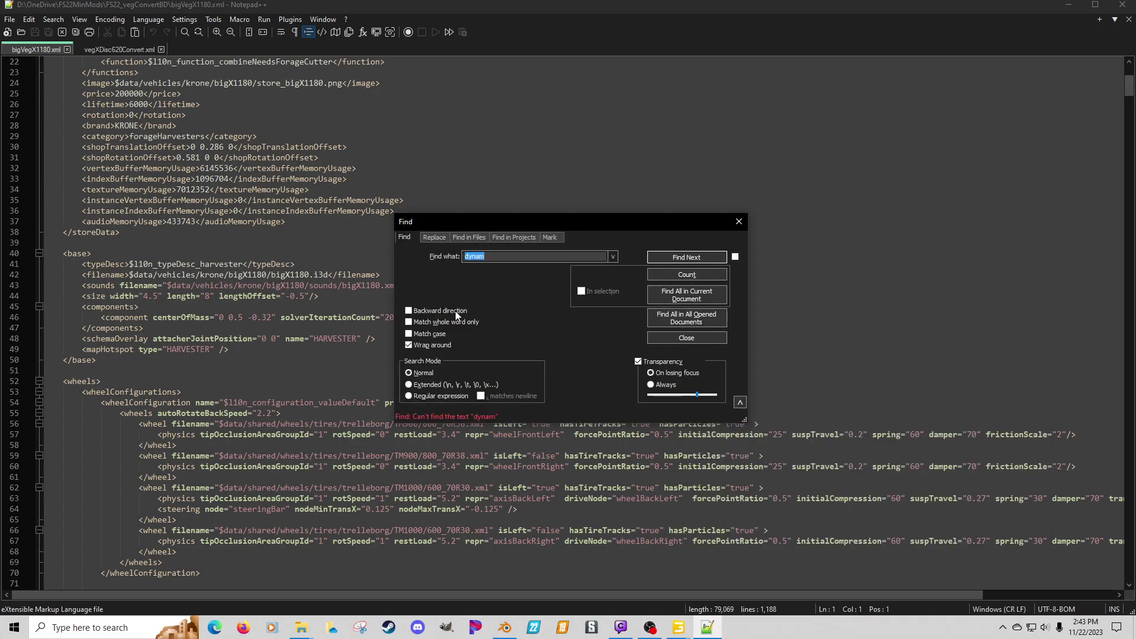
left_click(713, 258)
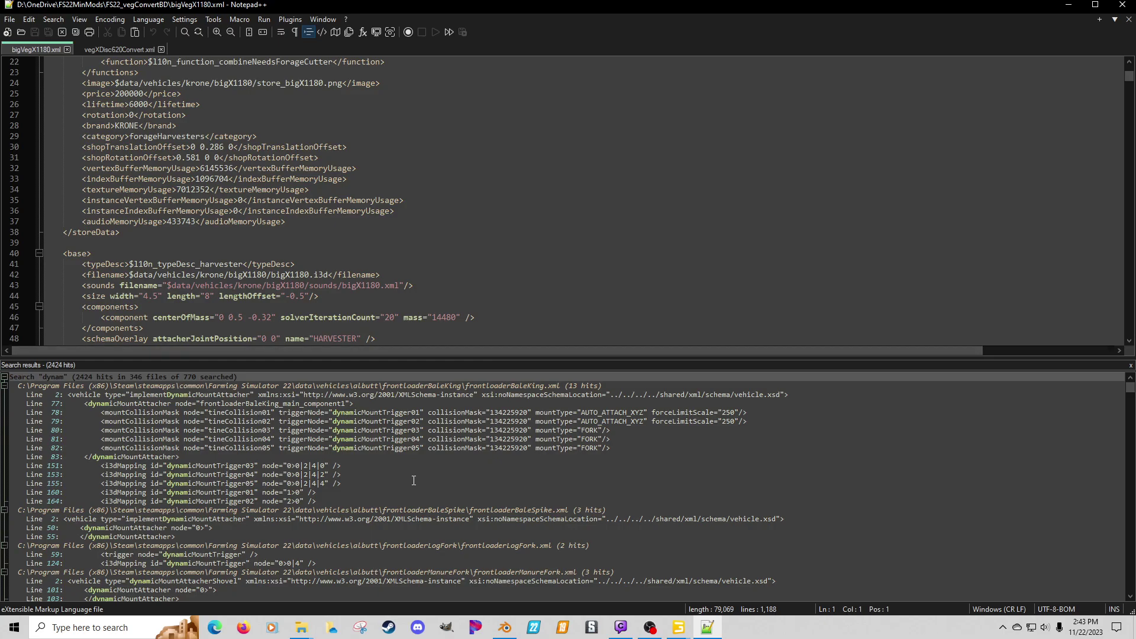
scroll(414, 481, "down", 3)
scroll(414, 480, "down", 3)
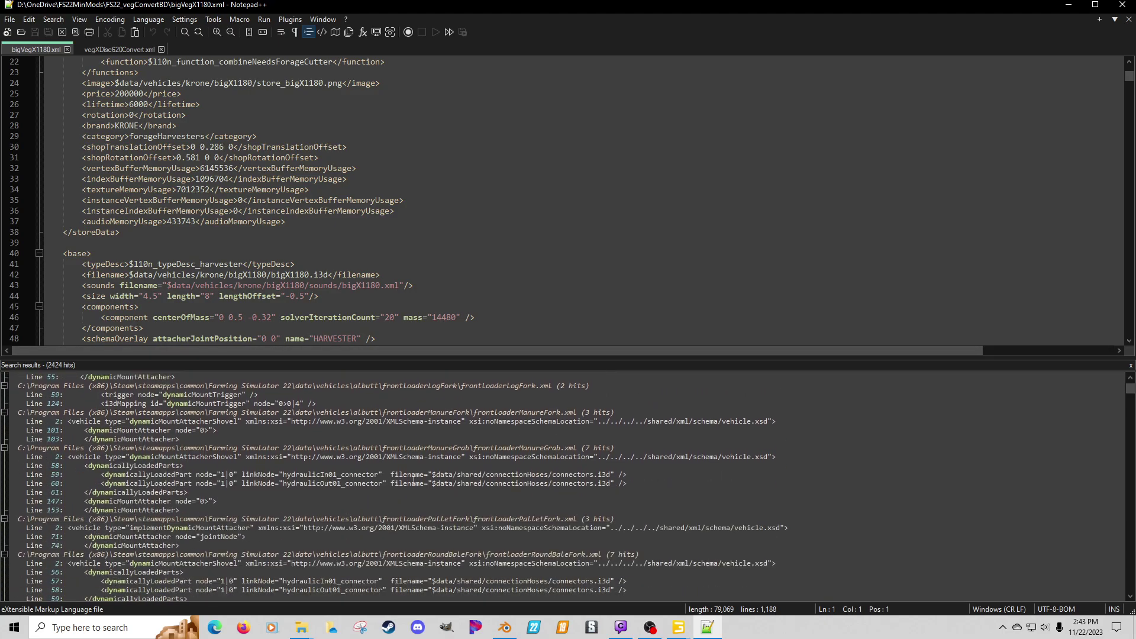
scroll(414, 481, "down", 3)
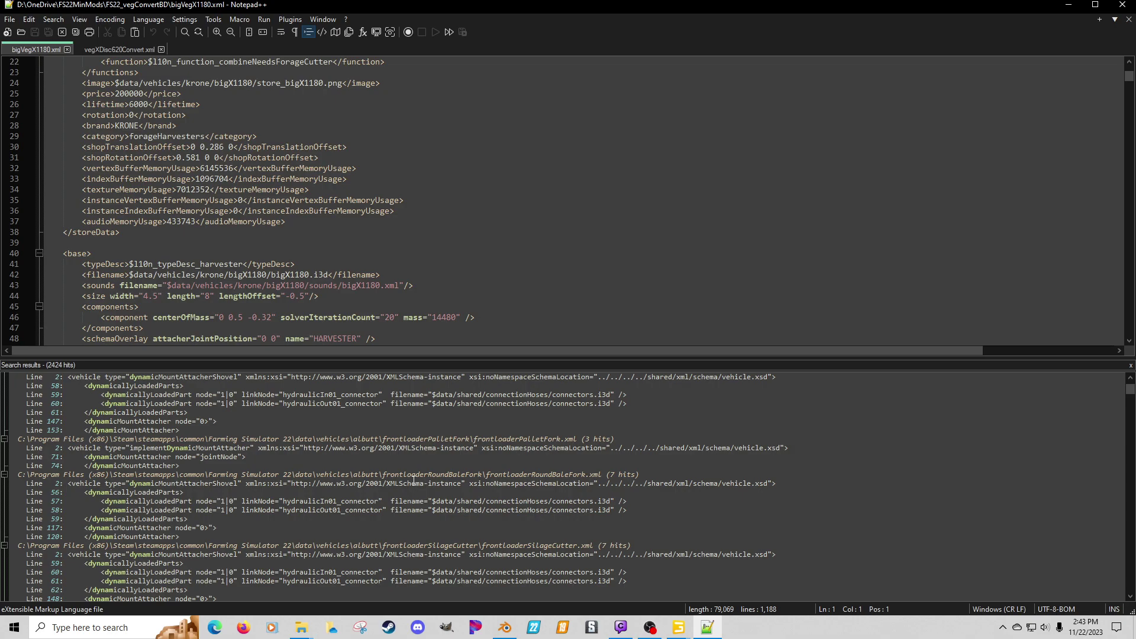
scroll(414, 480, "down", 1)
double_click(170, 547)
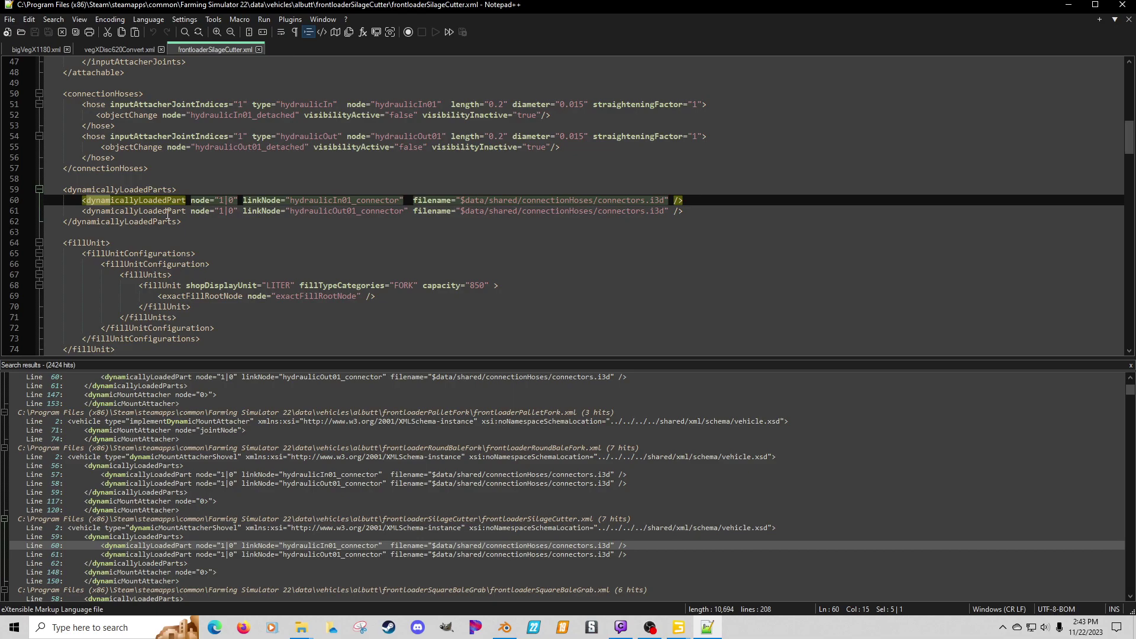
Step: Copy the dynamicallyLoadedParts block from frontloaderSilageCutter.xml into vegXDisc620Convert.xml between the groundReferenceNodes and workAreas sections, separated by an empty line
left_click_drag(183, 222, 45, 189)
key("ctrl+c")
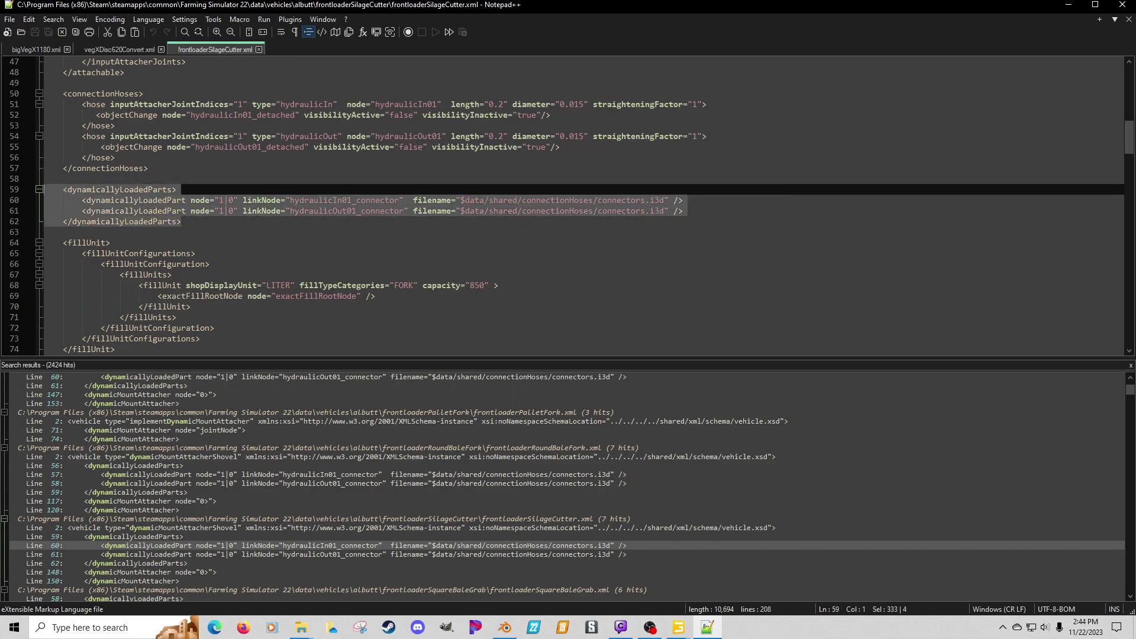
left_click(109, 49)
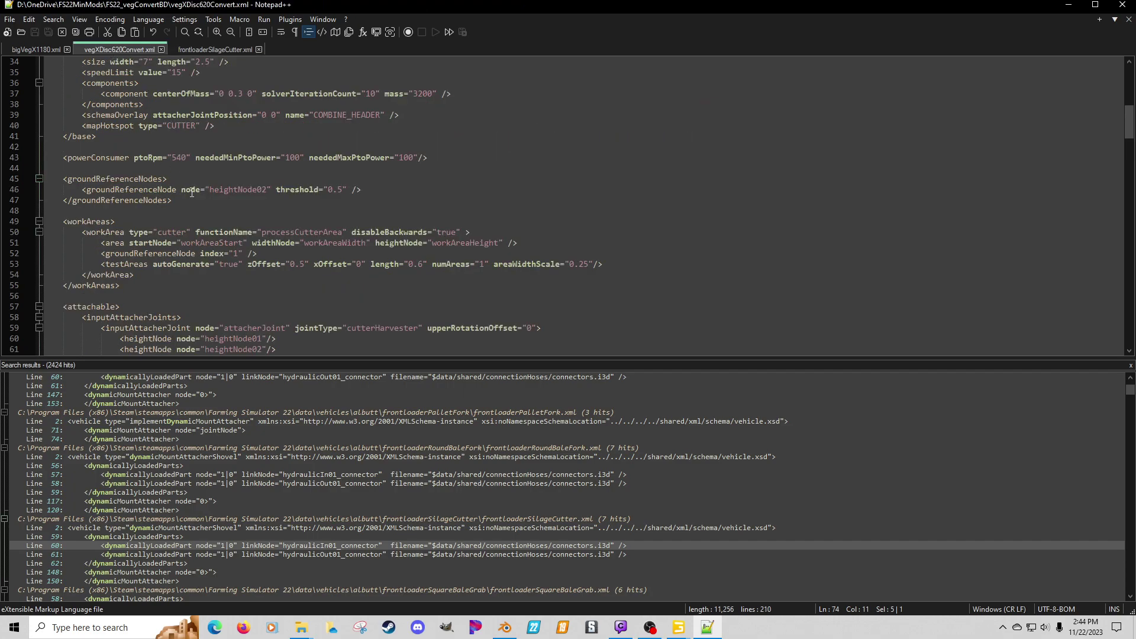
scroll(191, 193, "down", 7)
scroll(191, 193, "down", 8)
scroll(192, 193, "down", 12)
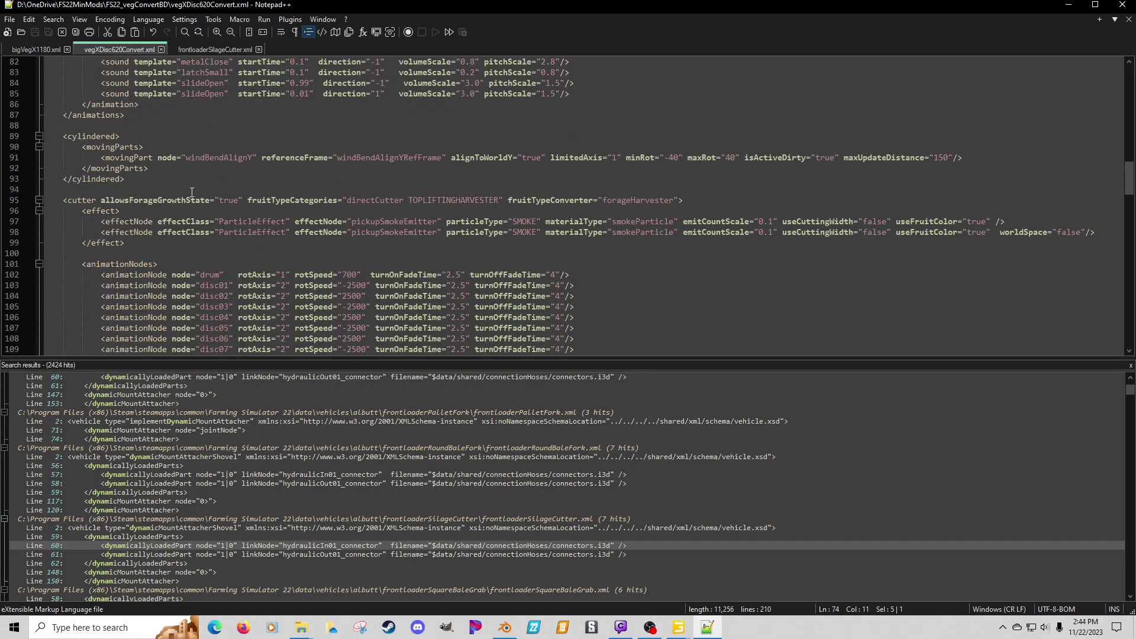
scroll(192, 193, "up", 20)
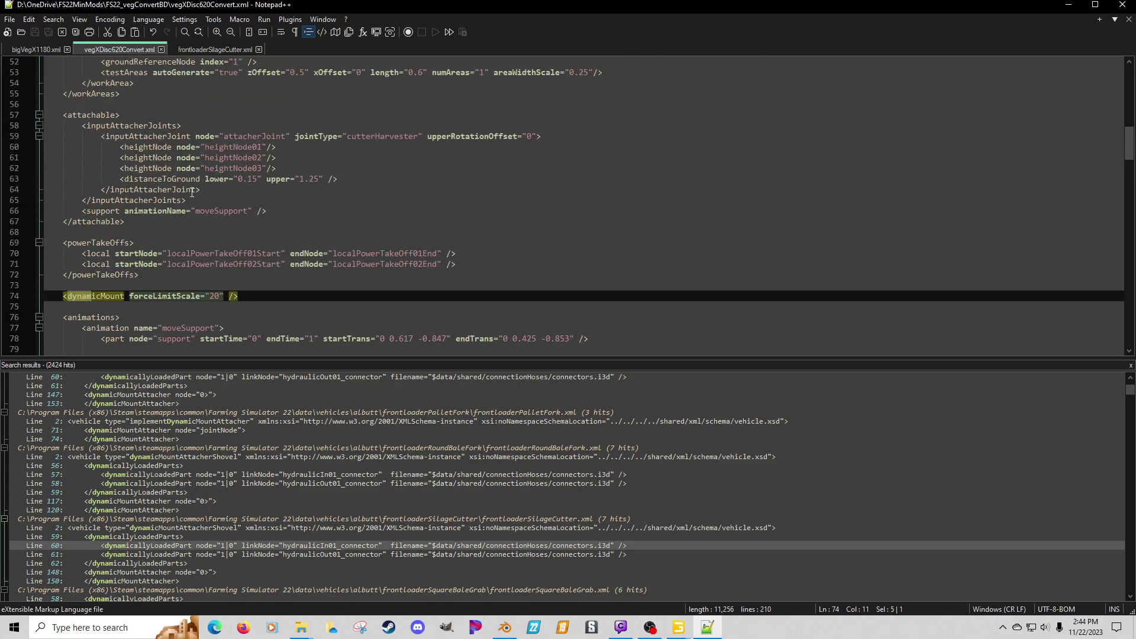
scroll(192, 193, "up", 7)
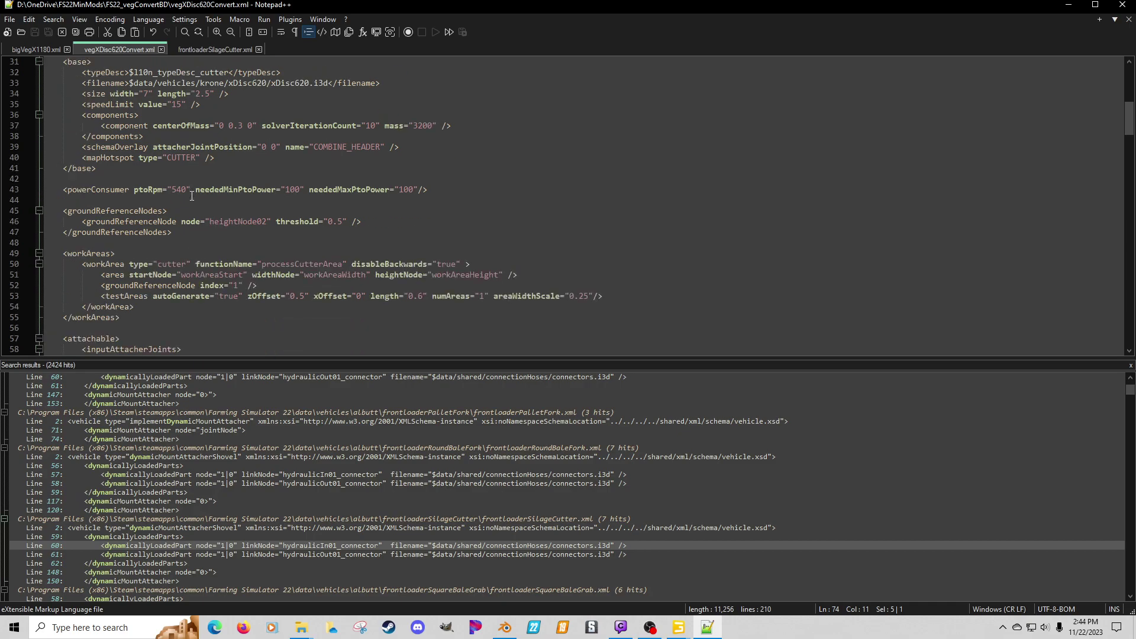
left_click(174, 232)
key("Return")
key("Return")
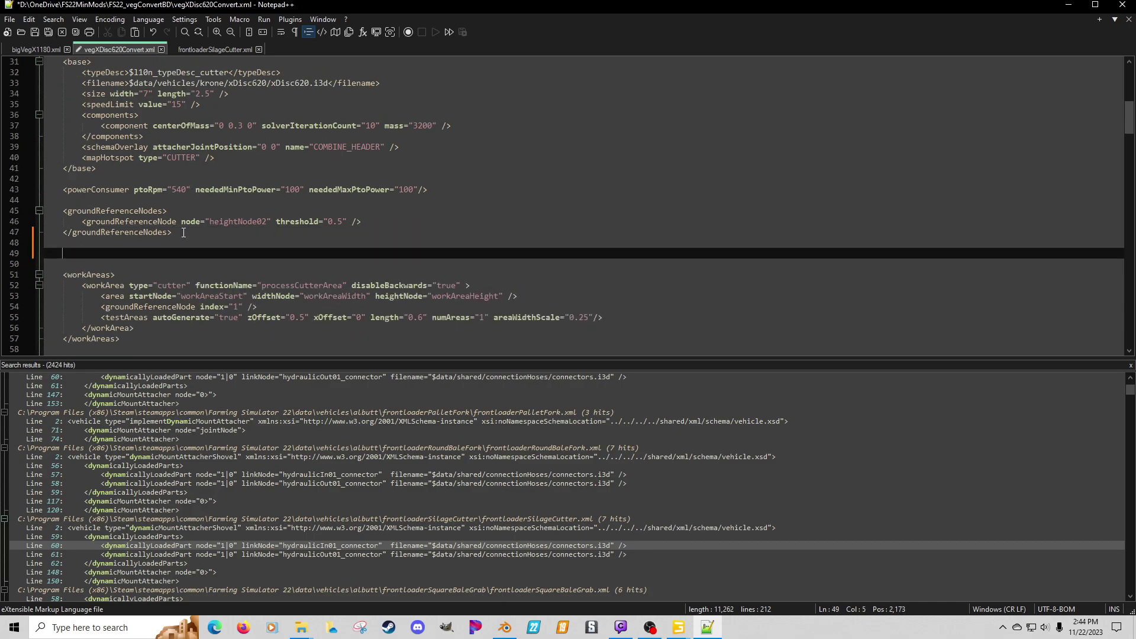
key("ctrl+v")
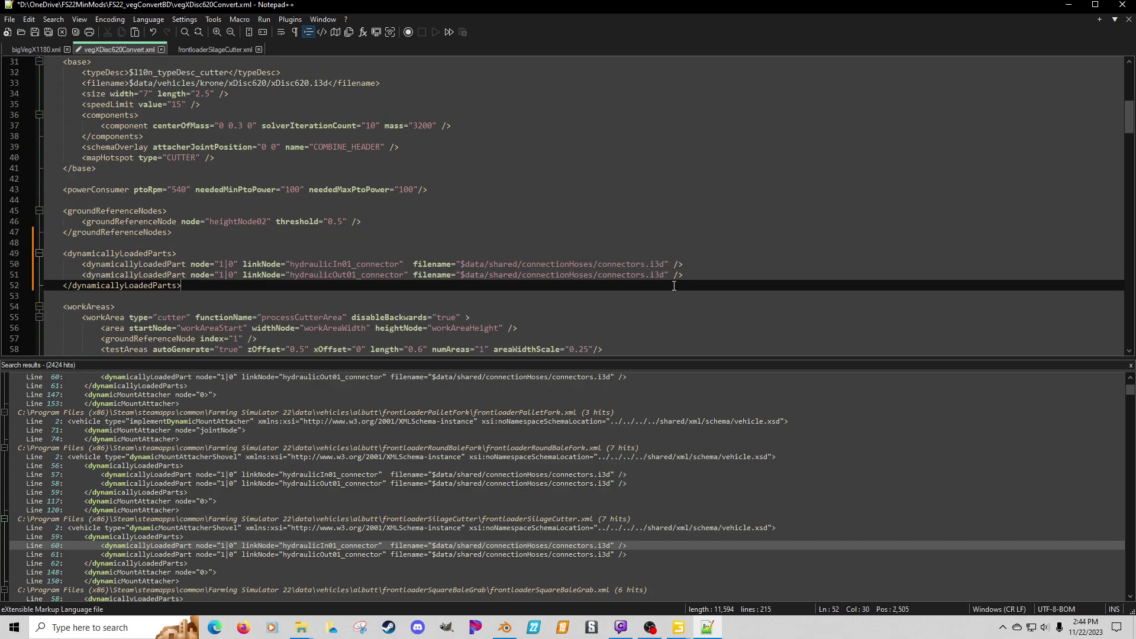
Step: Delete the hydraulicOut01_connector line from the dynamicallyLoadedParts block in vegXDisc620Convert.xml
left_click(684, 276)
key("shift+Home")
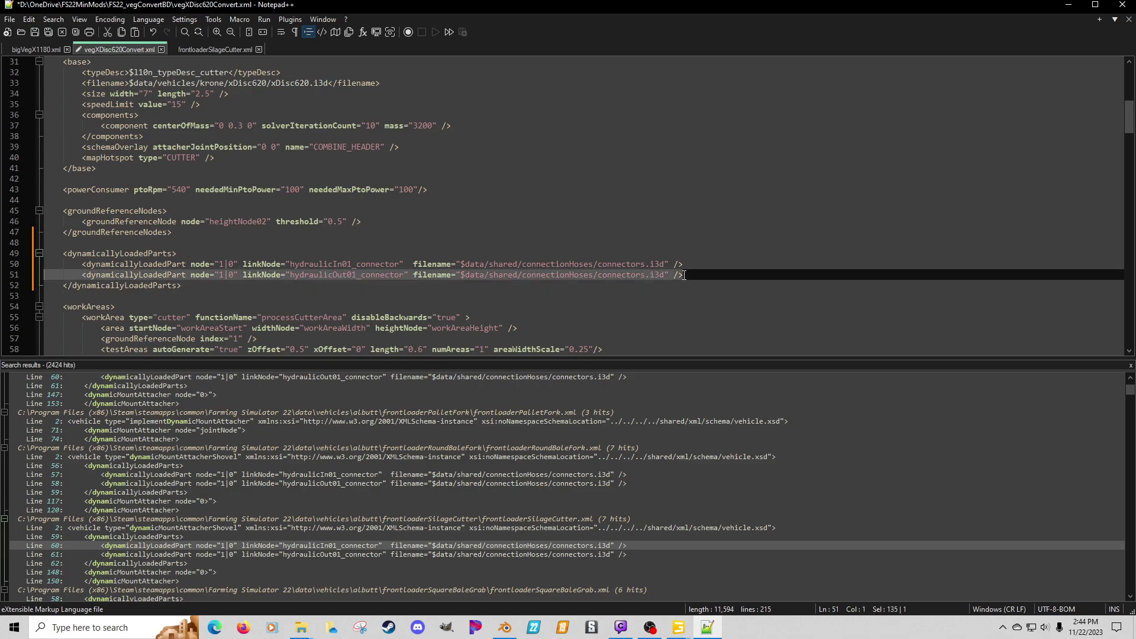
key("BackSpace")
key("BackSpace")
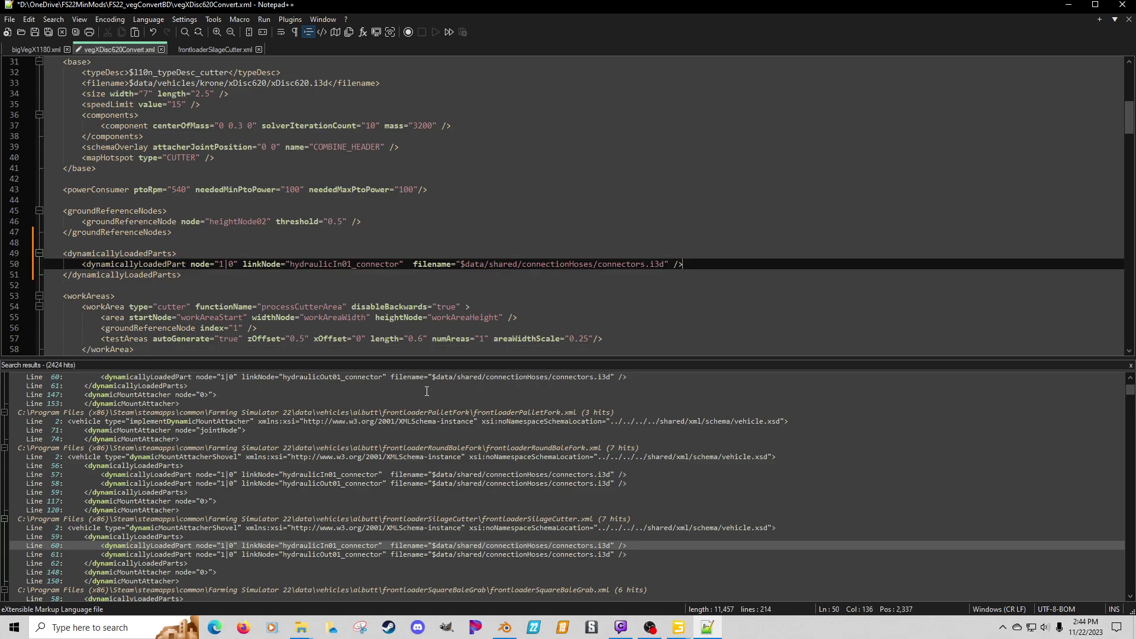
Step: Replace the folder path in the remaining dynamicallyLoadedPart's filename with "textures/"
left_click(597, 265)
key("BackSpace")
key("BackSpace")
key("BackSpace")
key("BackSpace")
key("BackSpace")
key("BackSpace")
key("BackSpace")
key("BackSpace")
key("BackSpace")
key("BackSpace")
key("BackSpace")
key("BackSpace")
key("BackSpace")
key("BackSpace")
key("BackSpace")
key("BackSpace")
key("BackSpace")
key("BackSpace")
key("BackSpace")
key("BackSpace")
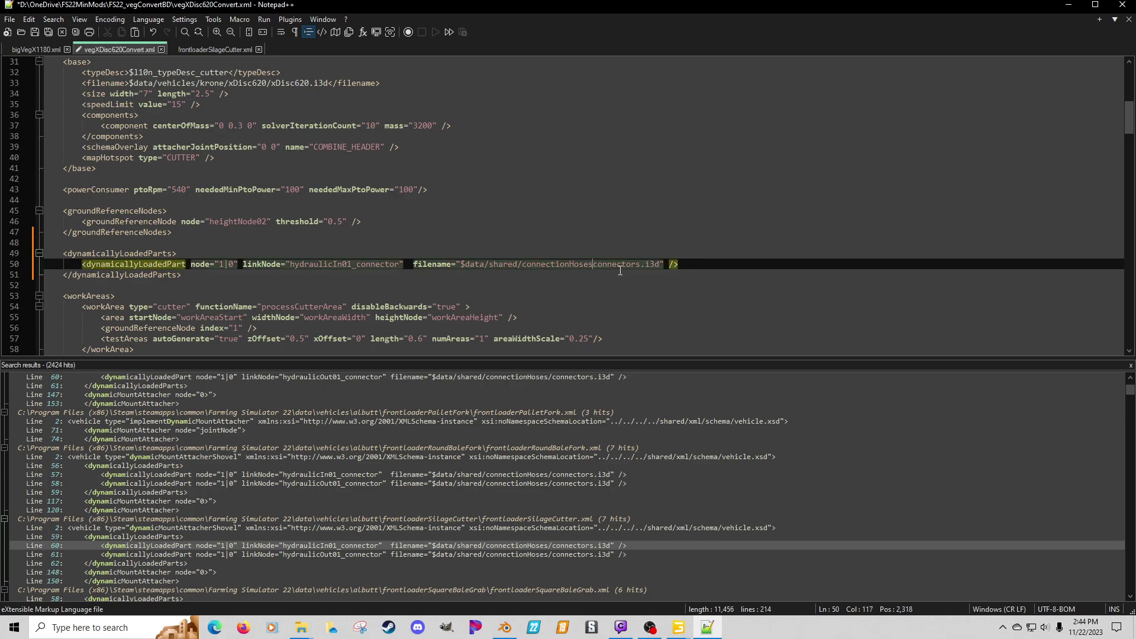
key("BackSpace")
key("BackSpace")
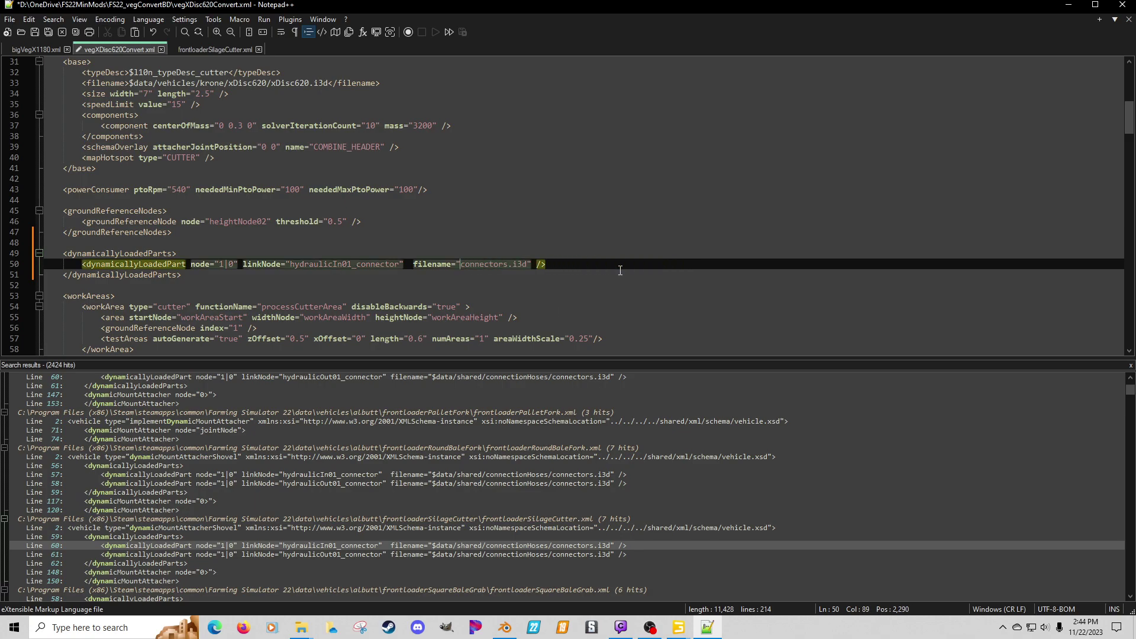
type("textures")
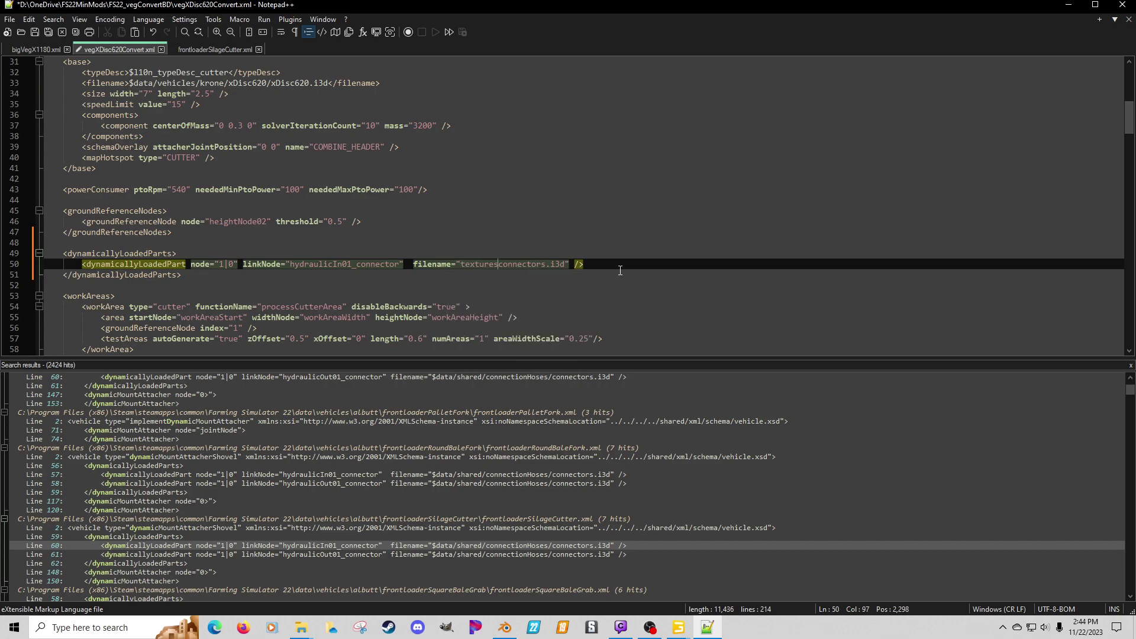
type("/")
Step: Copy the name convertDecals from the mod's textures folder and use it to set the part's filename to "textures/convertDecals.i3d"
left_click(302, 627)
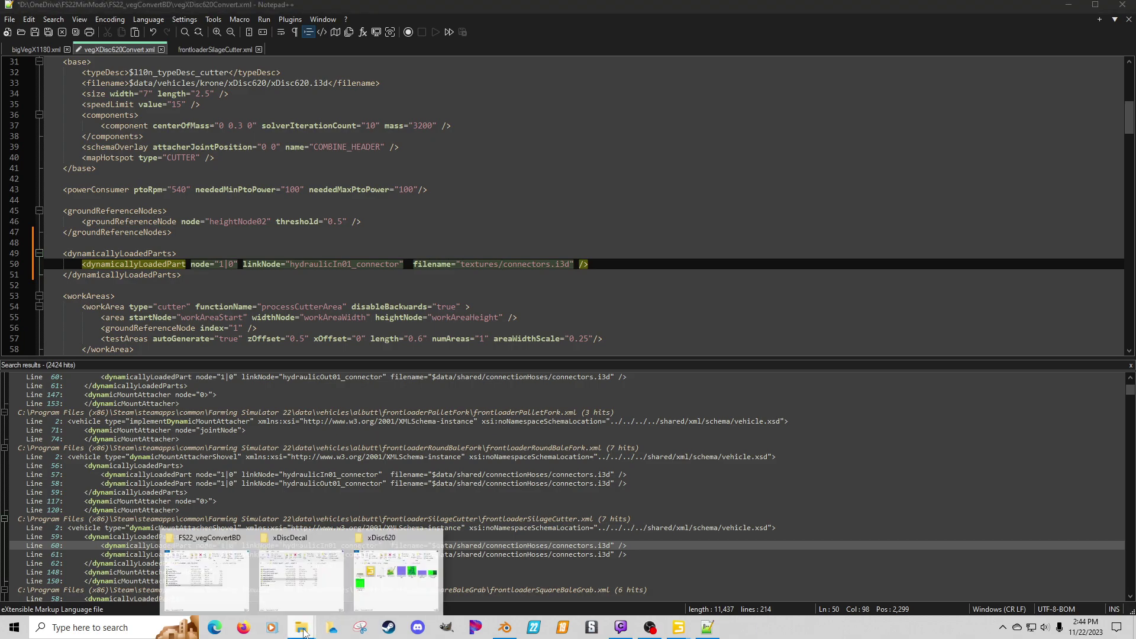
left_click(246, 555)
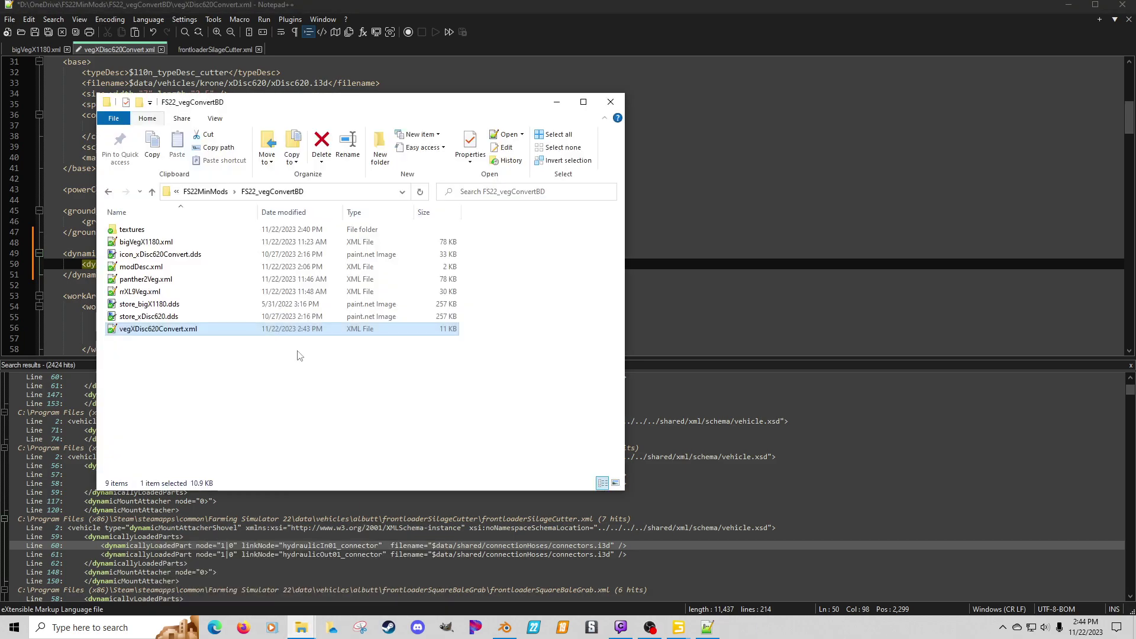
double_click(147, 230)
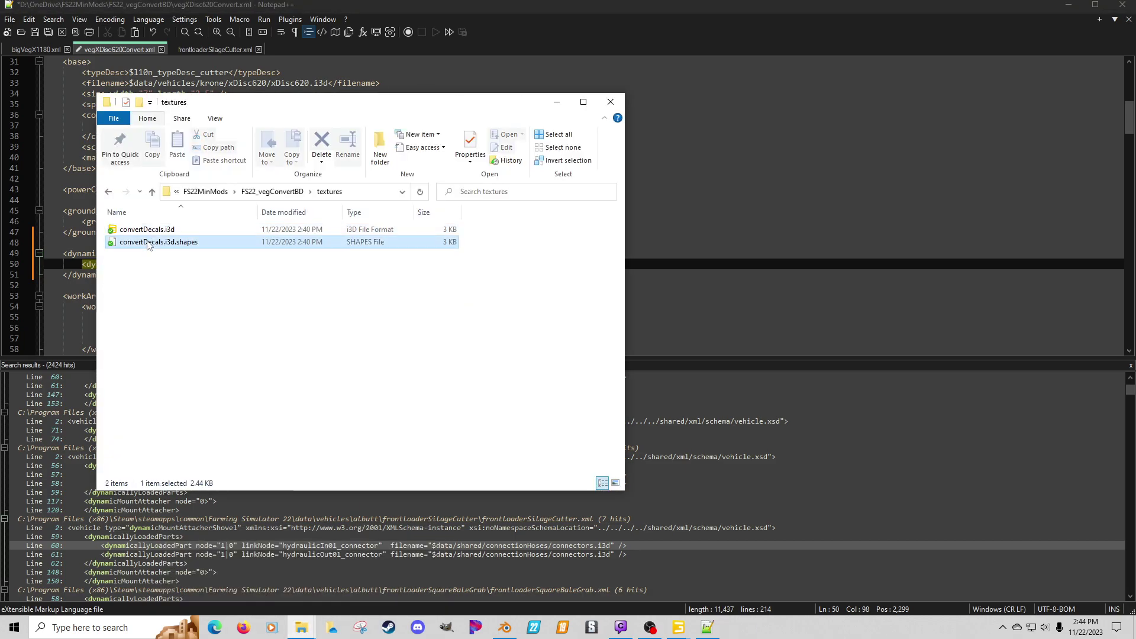
double_click(147, 231)
left_click(577, 384)
left_click(222, 225)
key("ctrl+c")
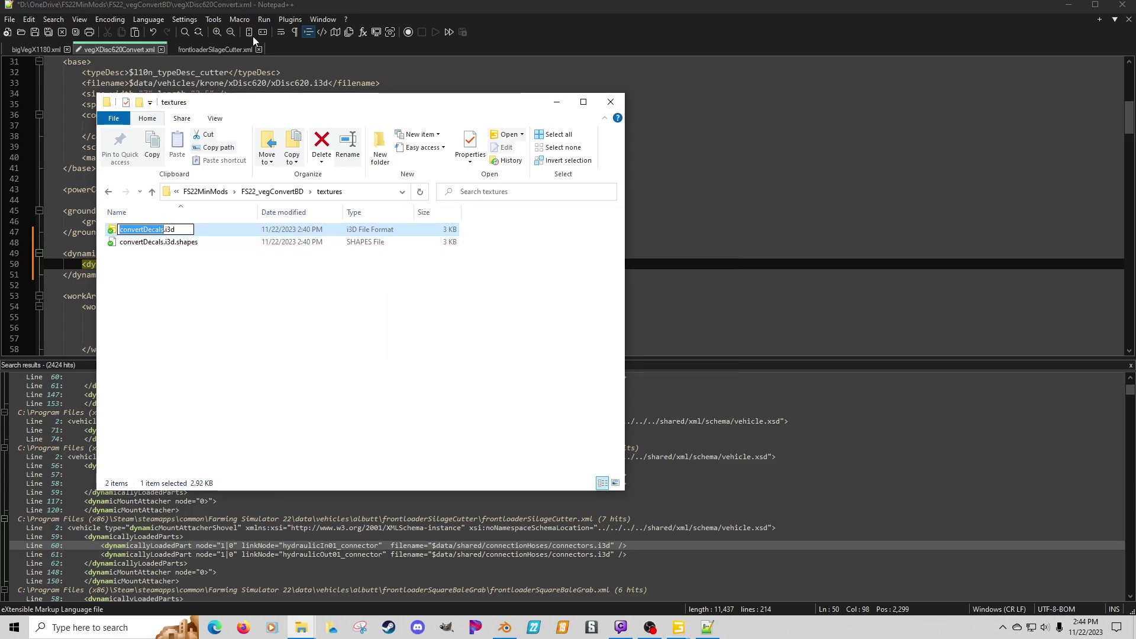
left_click(133, 53)
left_click(674, 114)
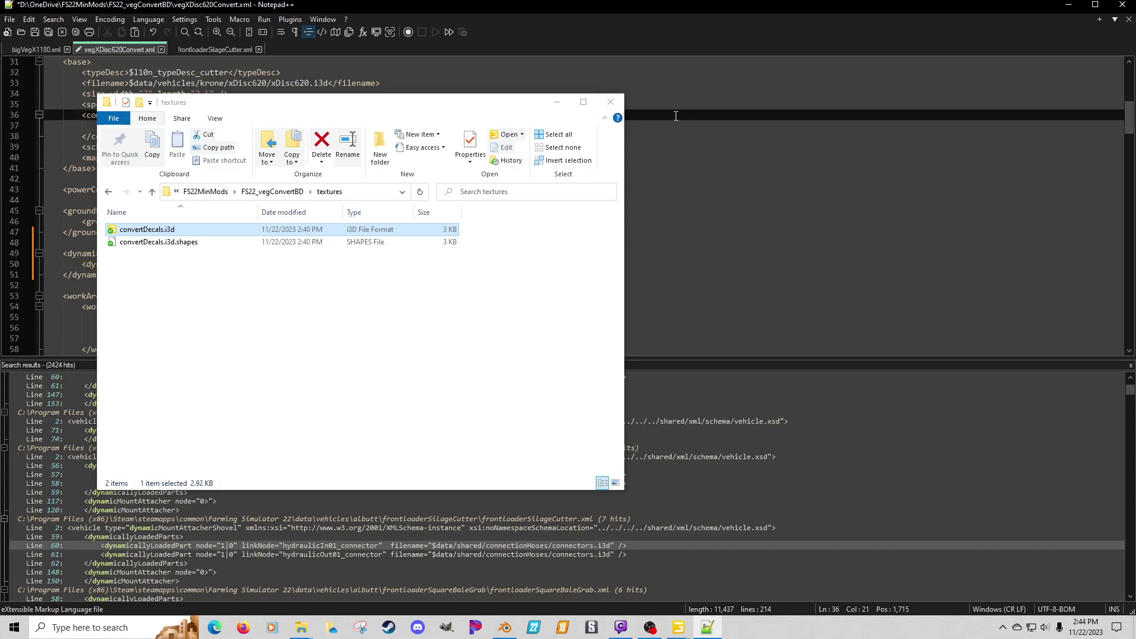
left_click(556, 101)
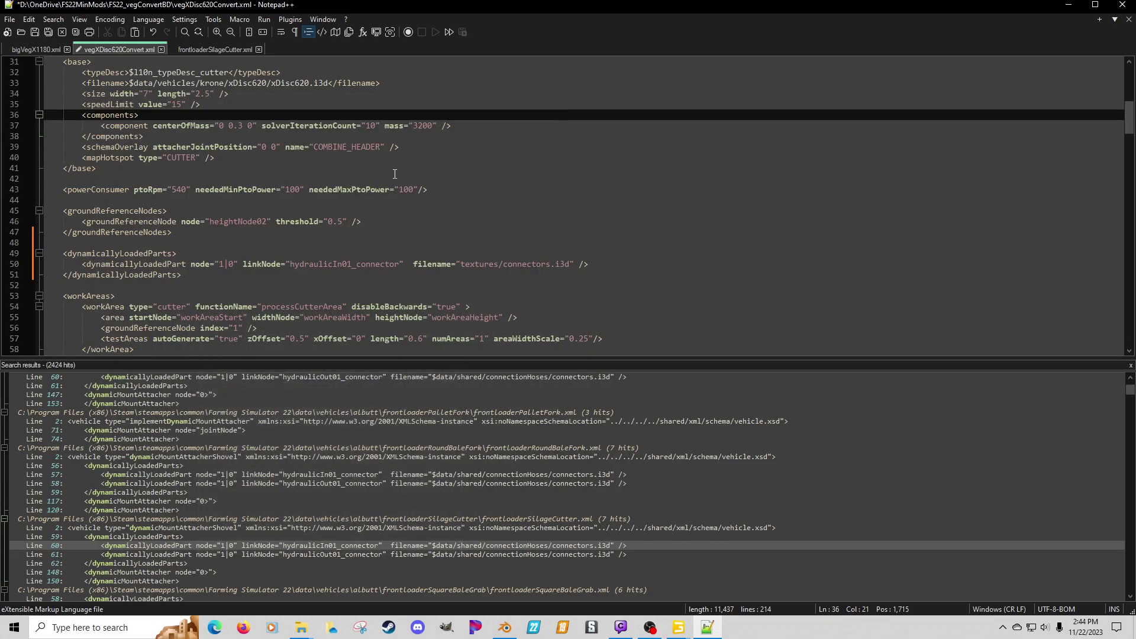
double_click(521, 264)
key("ctrl+v")
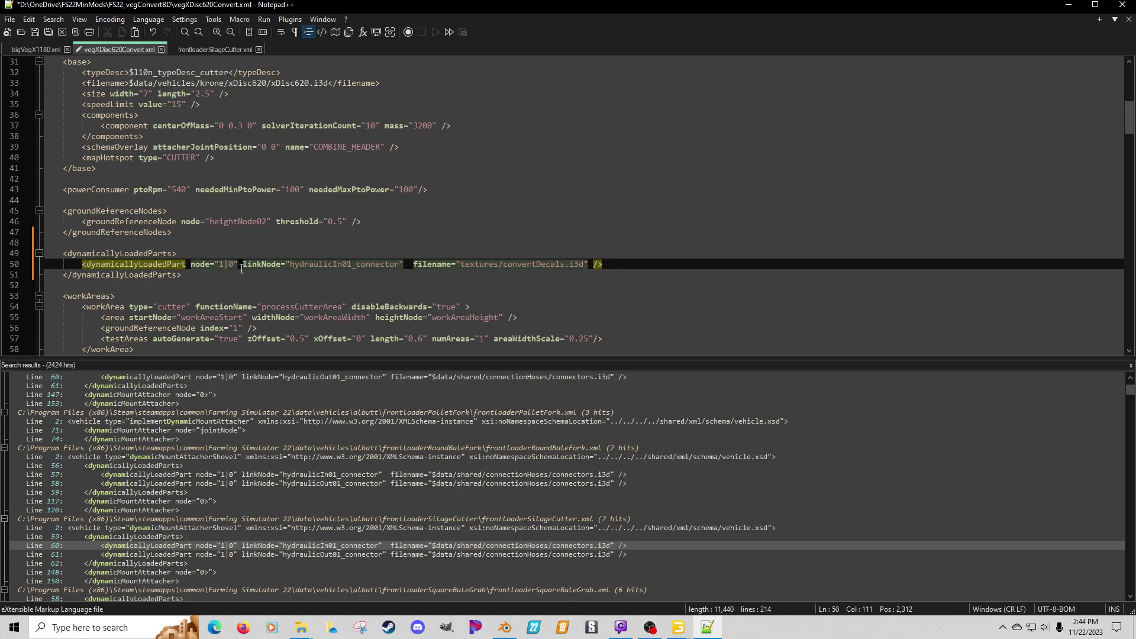
Step: Set the dynamicallyLoadedPart's node attribute to "0"
left_click(412, 264)
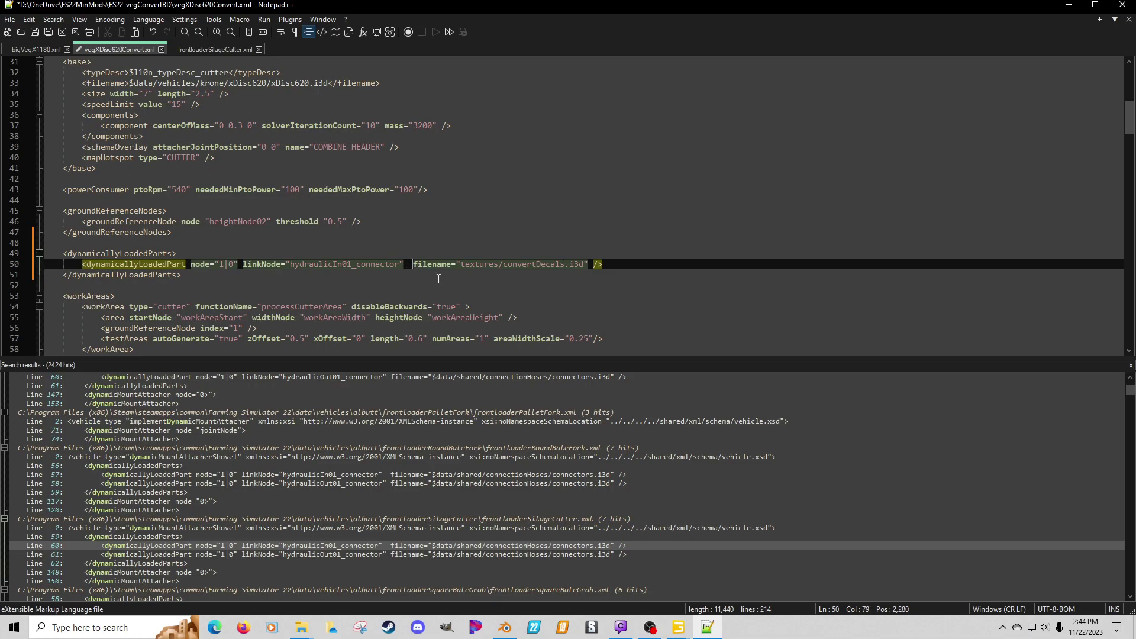
left_click(243, 264)
left_click(228, 264)
key("BackSpace")
key("BackSpace")
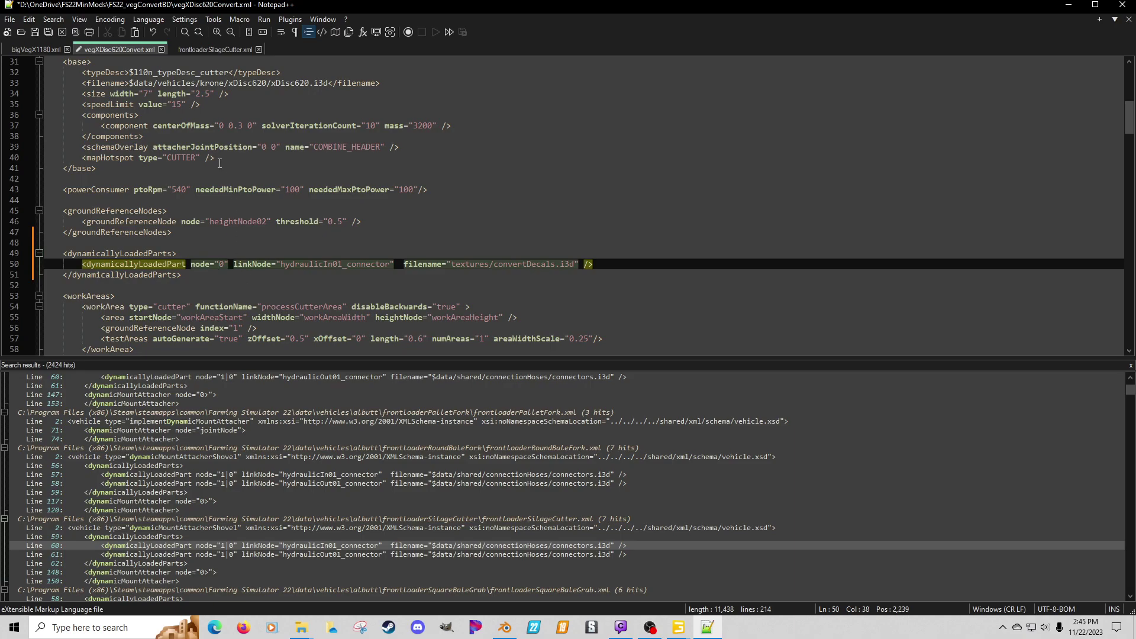
Step: Open manureProd.xml from the FS22_manureDigestateSlurry_1 folder inside FS22ConsoleTest as a reference
left_click(301, 627)
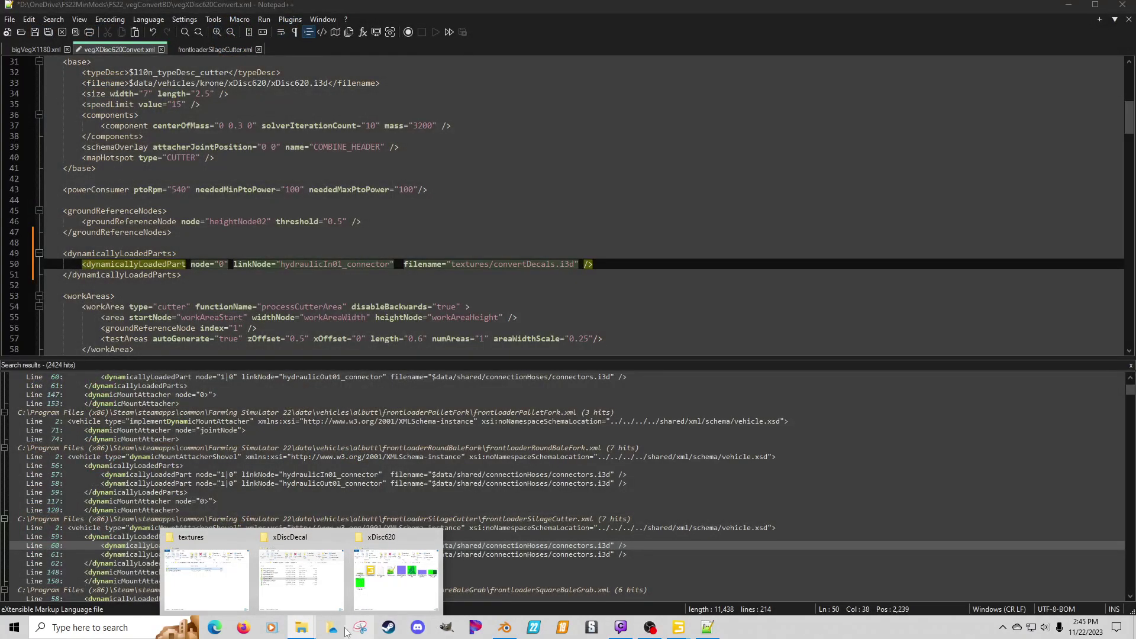
scroll(485, 388, "down", 7)
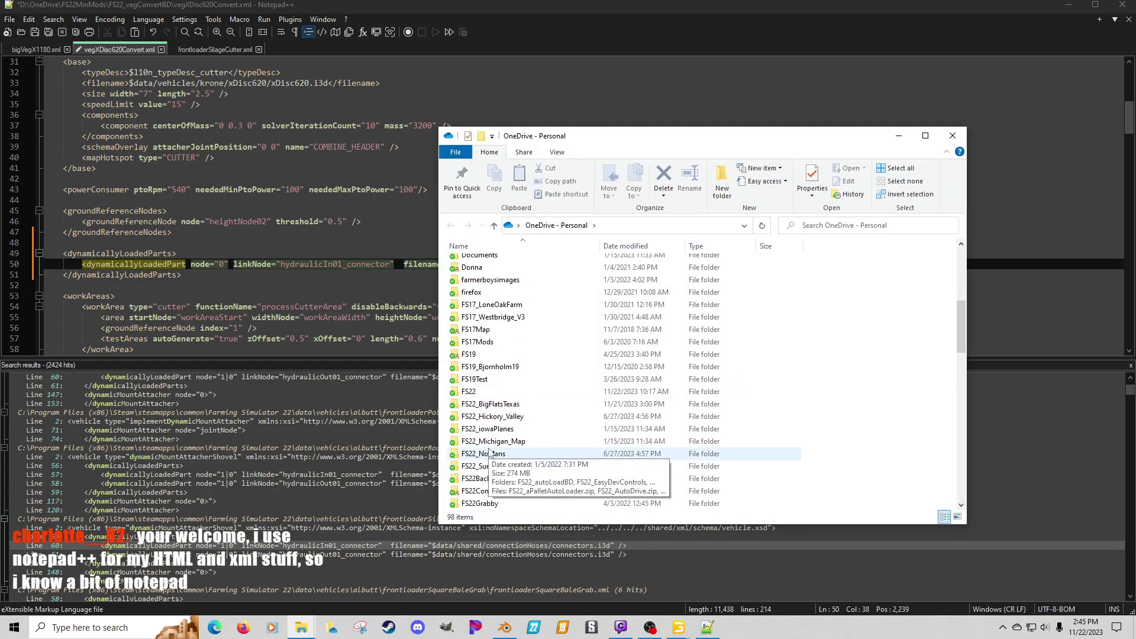
scroll(494, 454, "down", 1)
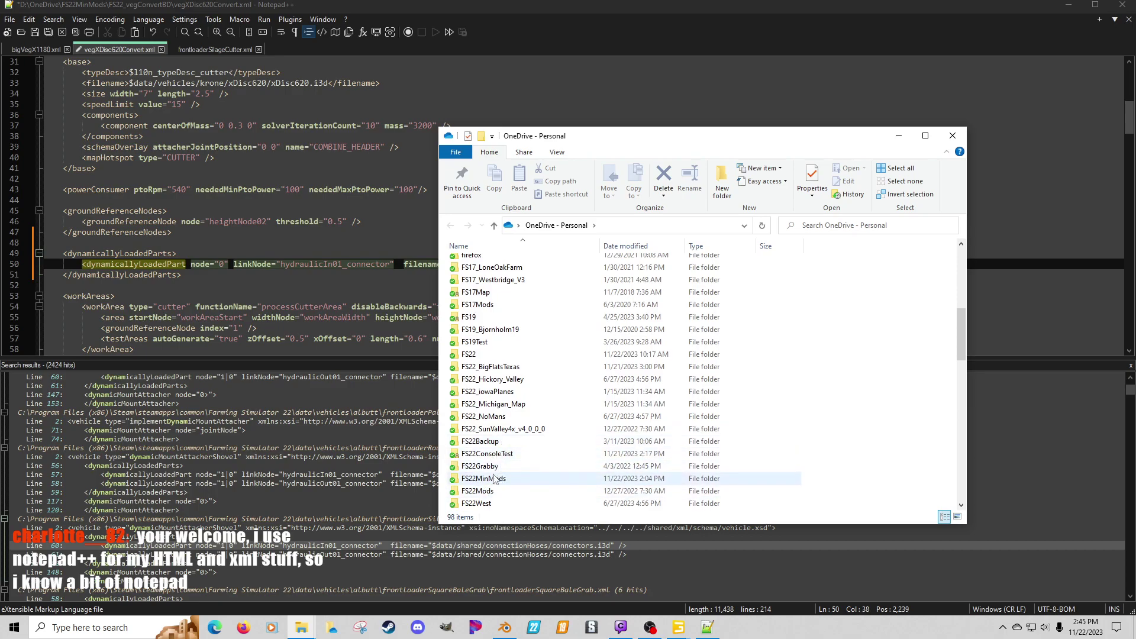
double_click(485, 455)
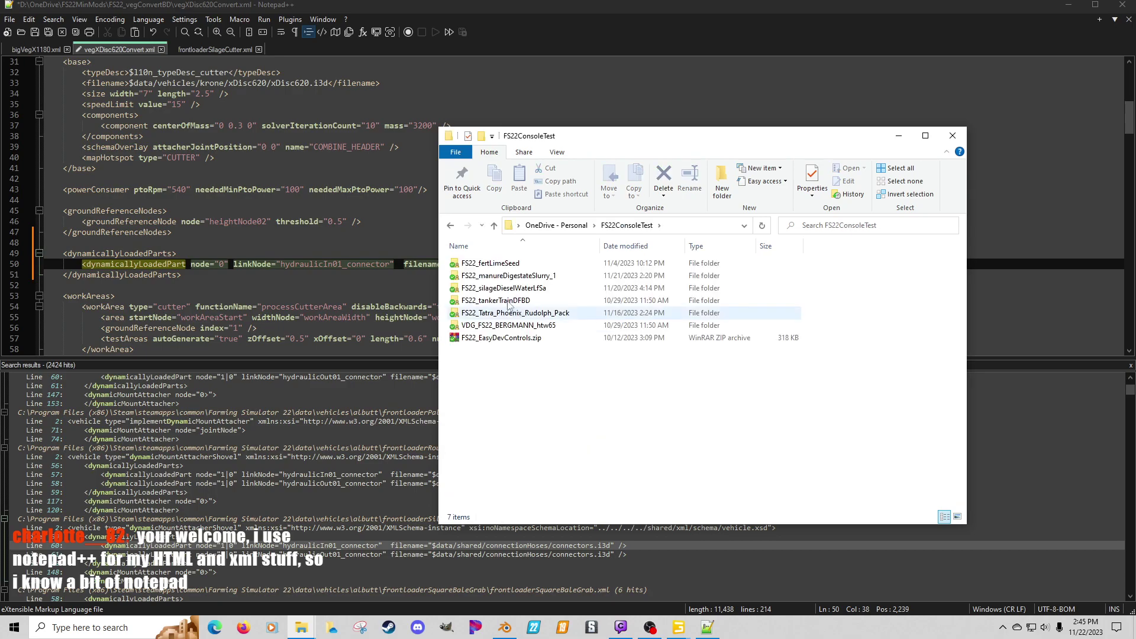
double_click(495, 277)
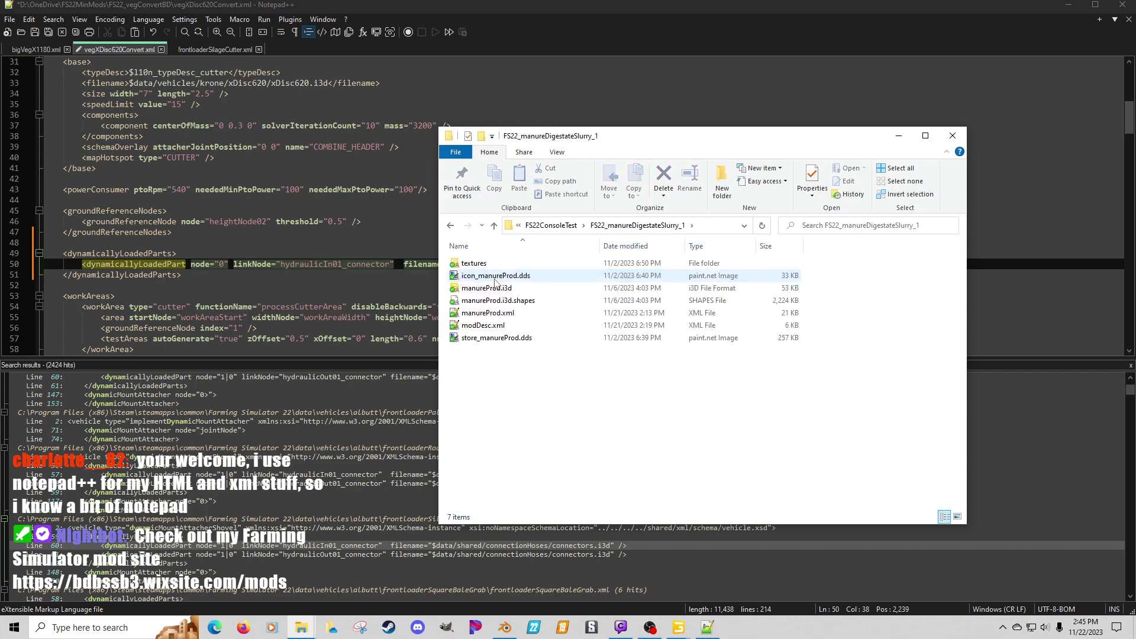
double_click(487, 312)
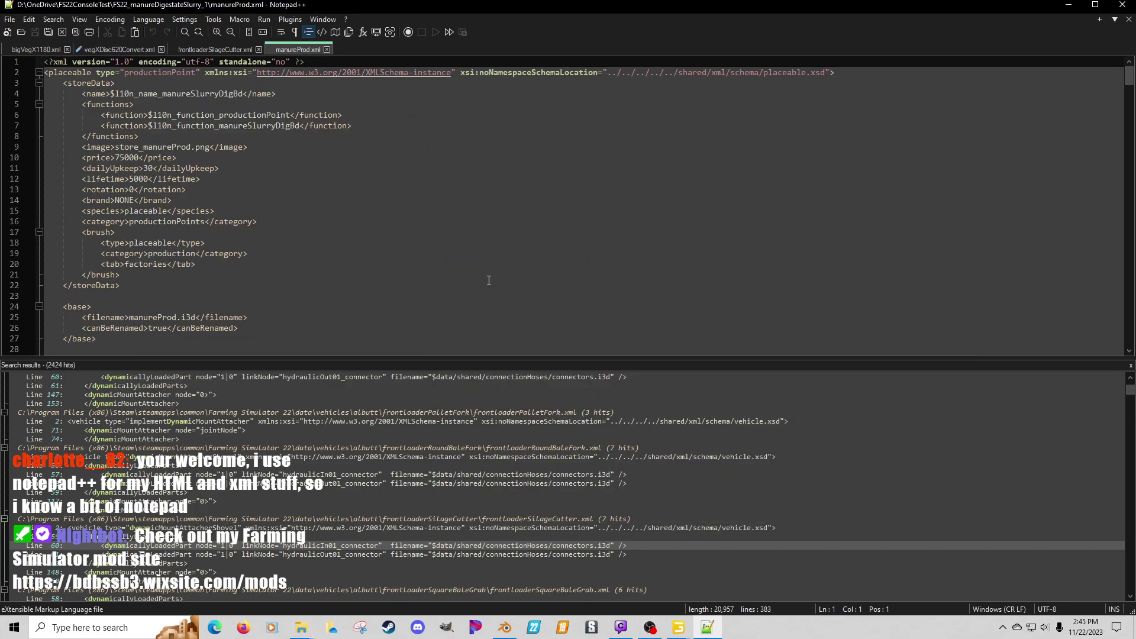
Step: Search manureProd.xml for "dynam" and examine how its dynamicallyLoadedPart entries define filename, node and linkNode
left_click(484, 234)
key("ctrl+f")
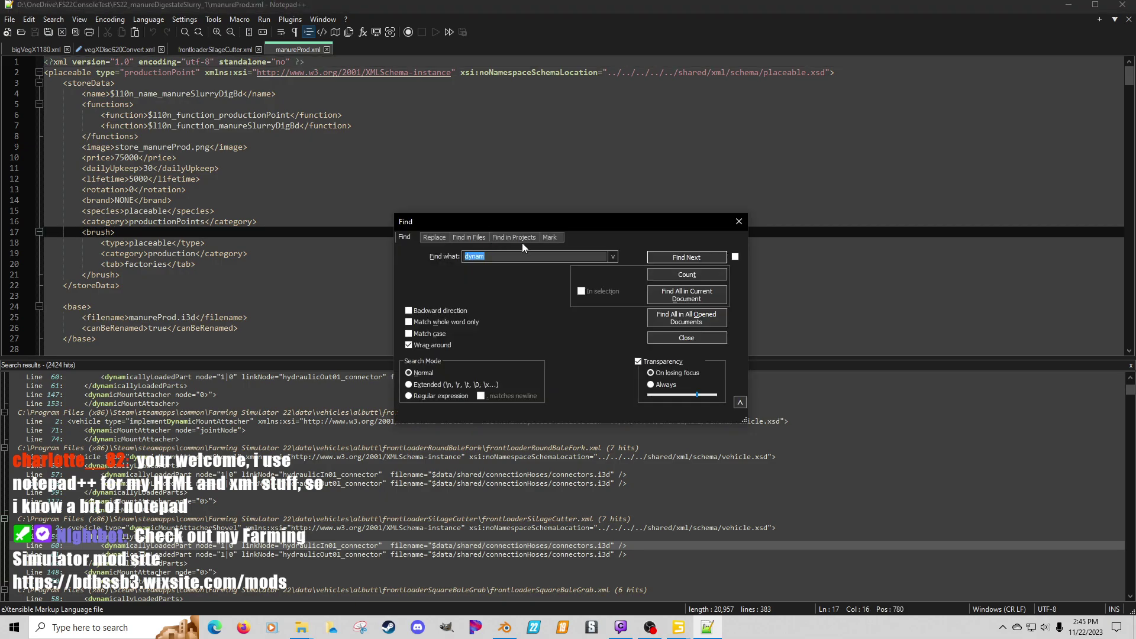
left_click(686, 258)
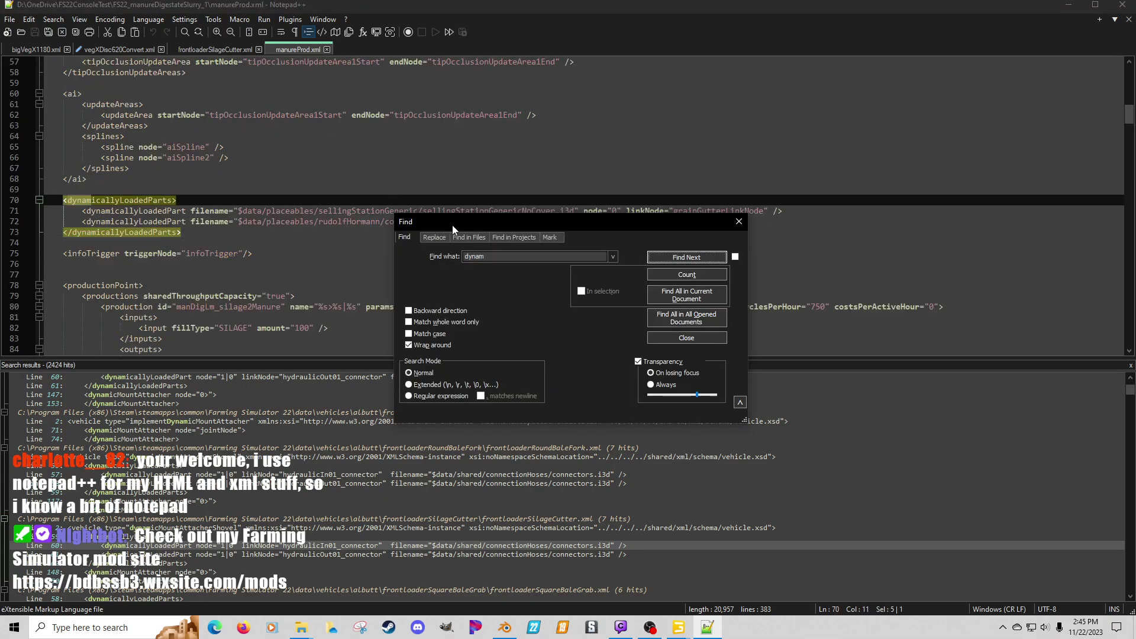
left_click_drag(452, 225, 452, 278)
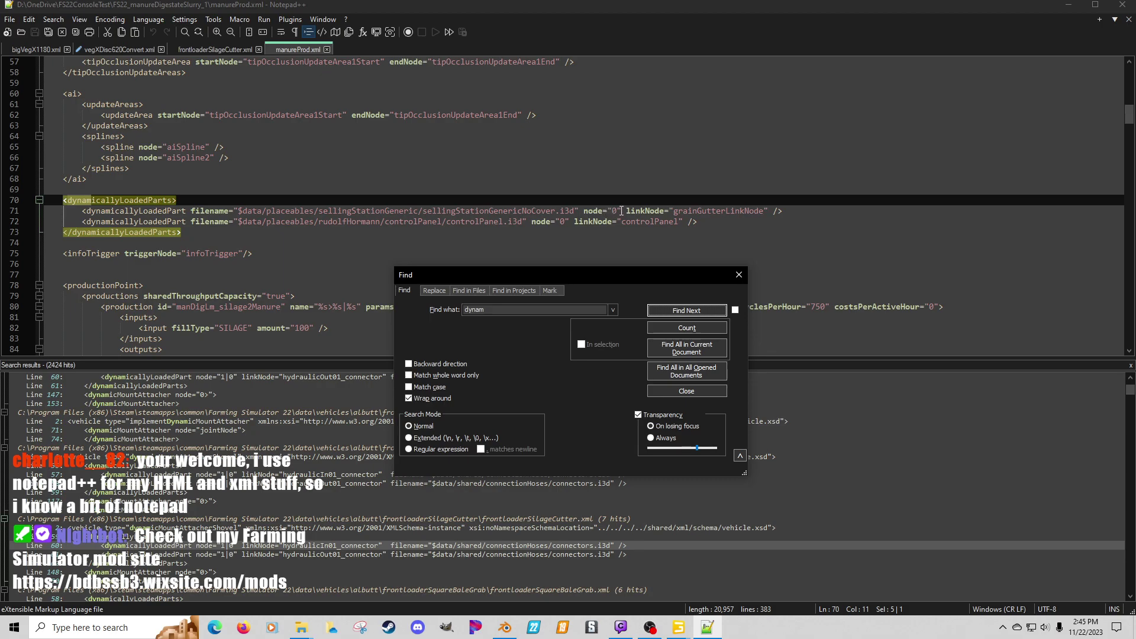
Step: Search manureProd.xml for "lights" to examine its sharedLight entries and their file paths
left_click(443, 309)
type("lightrs")
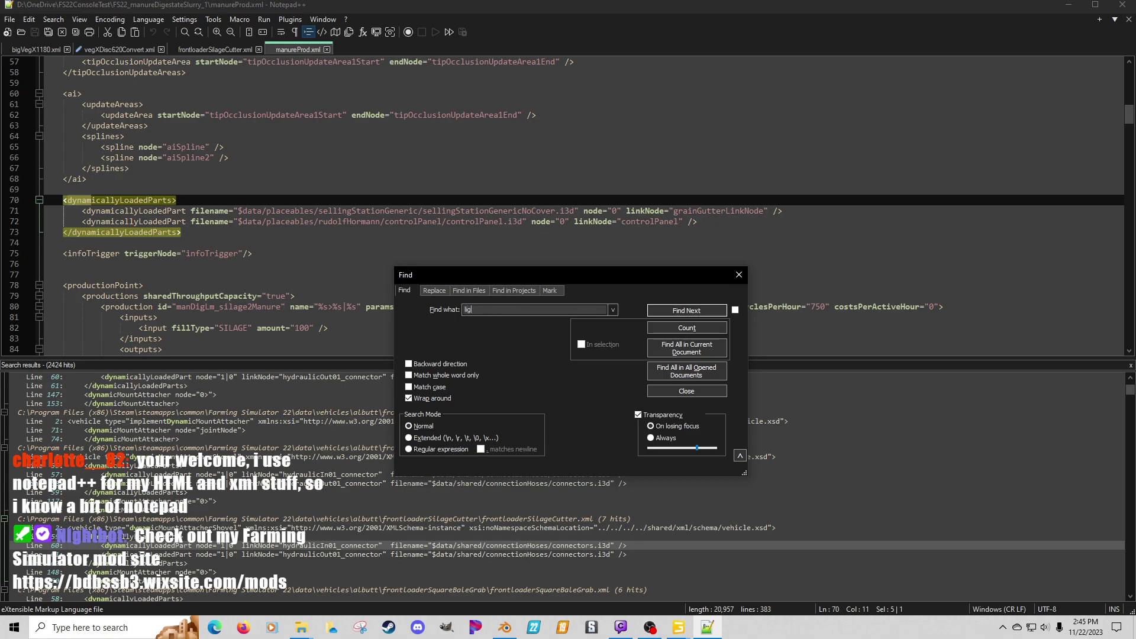
key("Return")
left_click(443, 309)
key("Return")
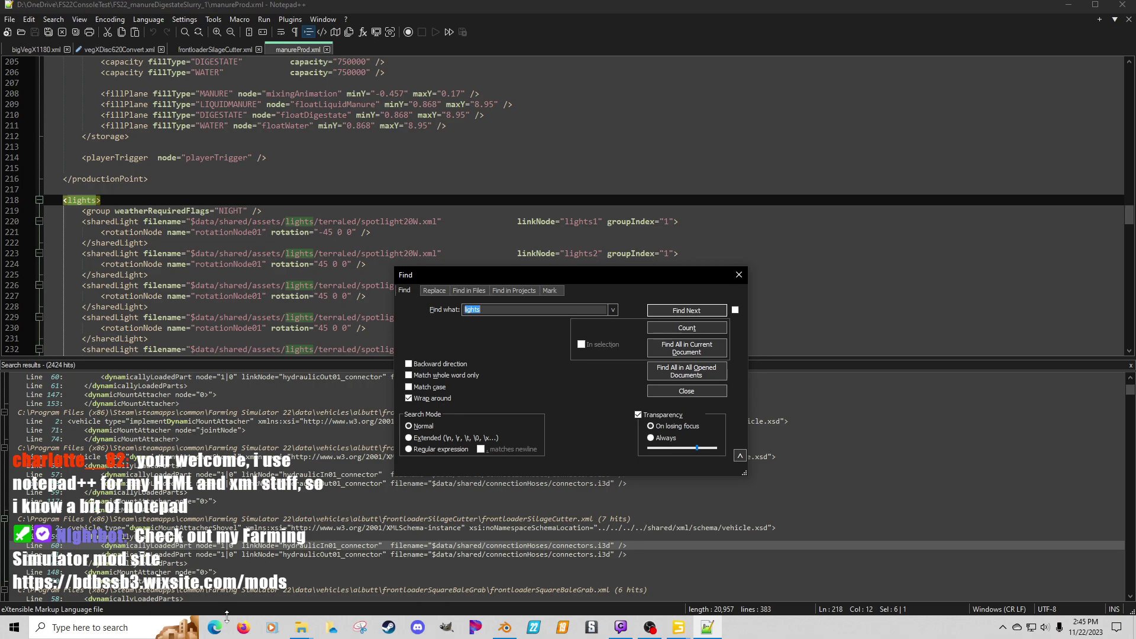
Step: Browse the Farming Simulator 22 game files to the data/shared/assets/lights/terraLed folder
left_click(299, 632)
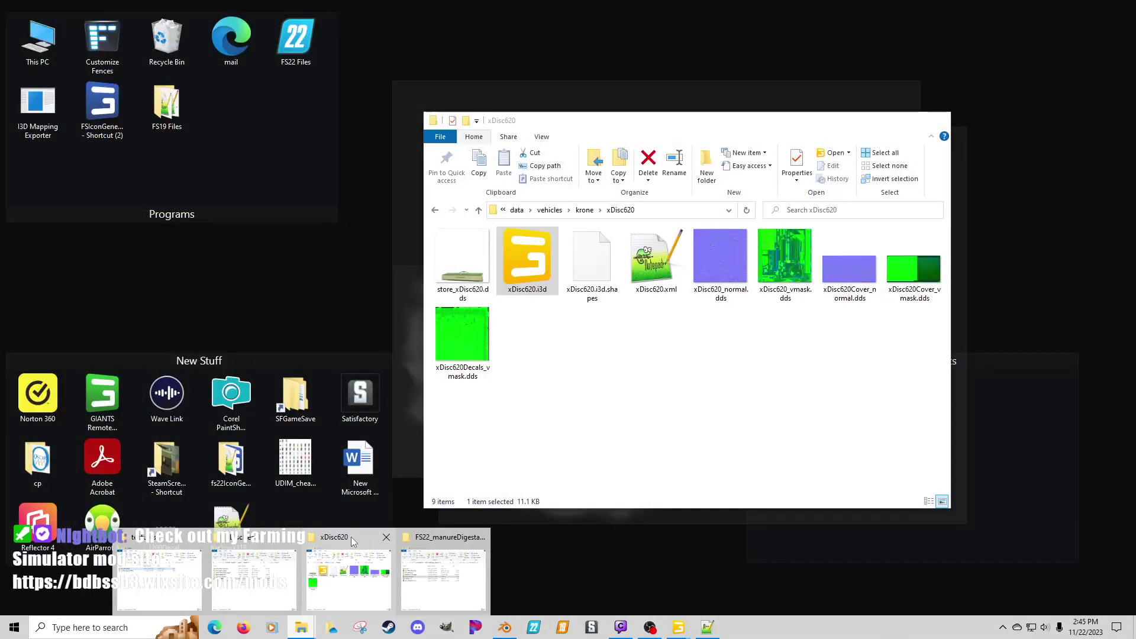
left_click(351, 537)
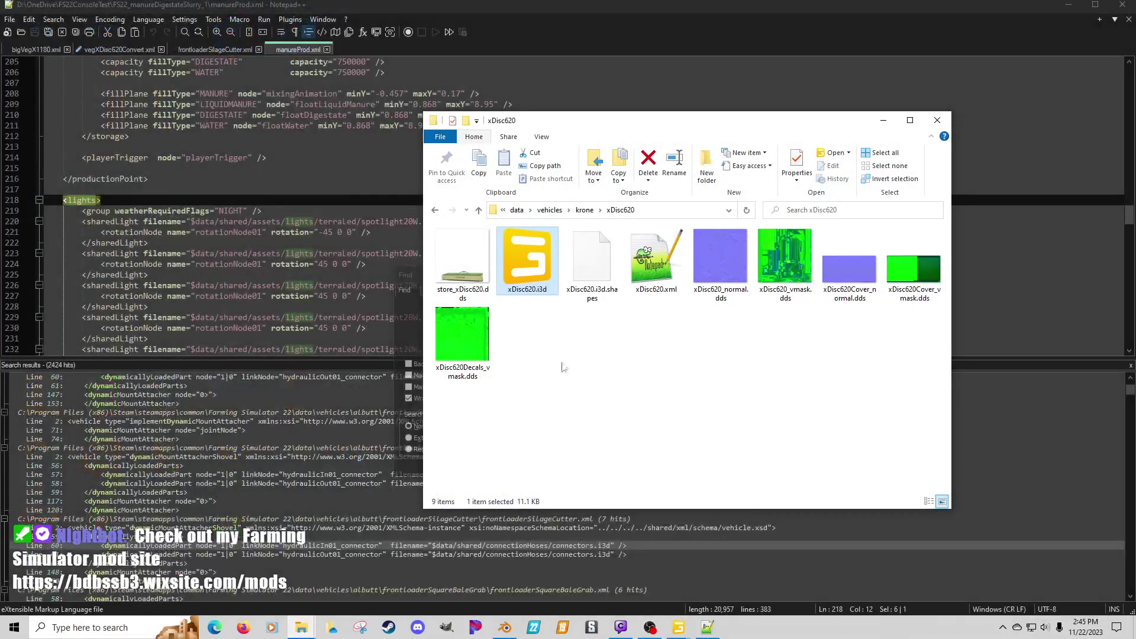
left_click(516, 210)
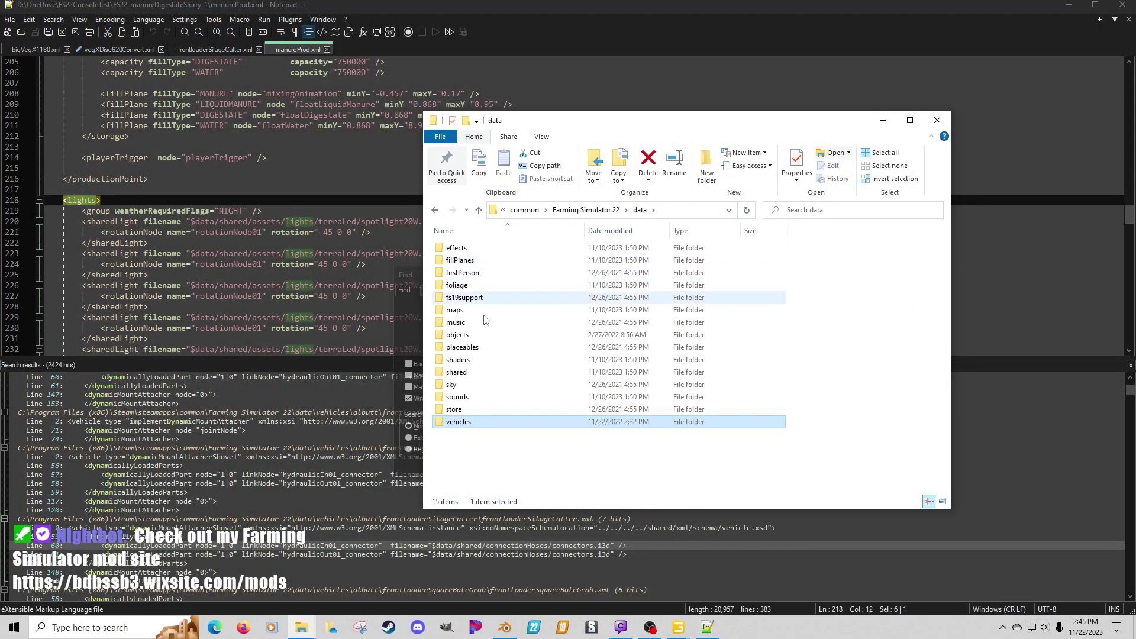
left_click(586, 210)
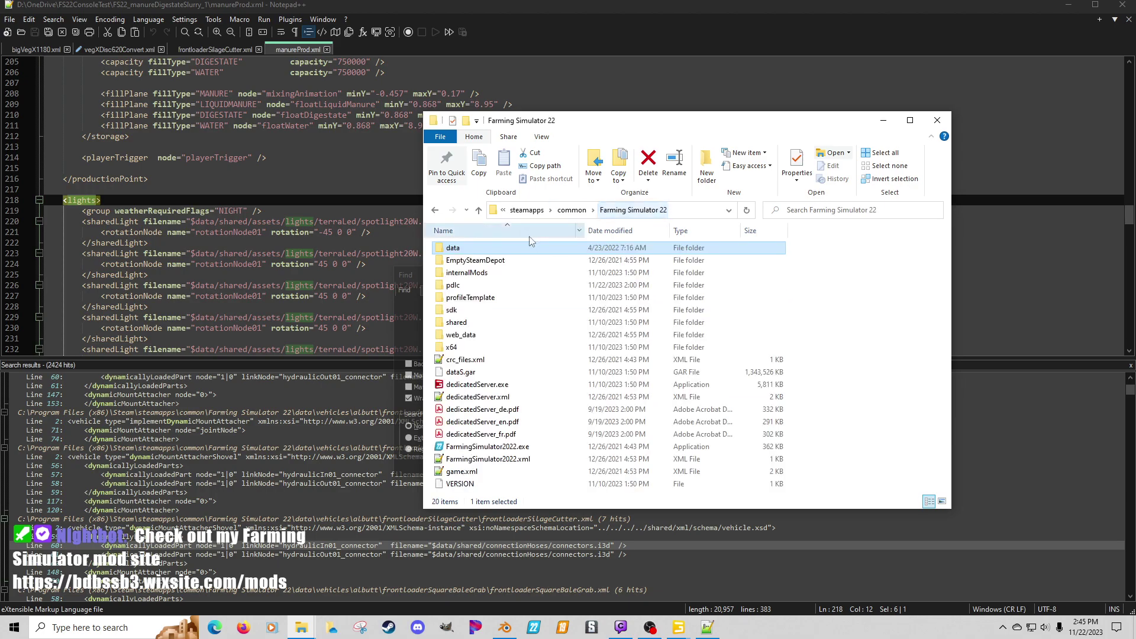
double_click(472, 250)
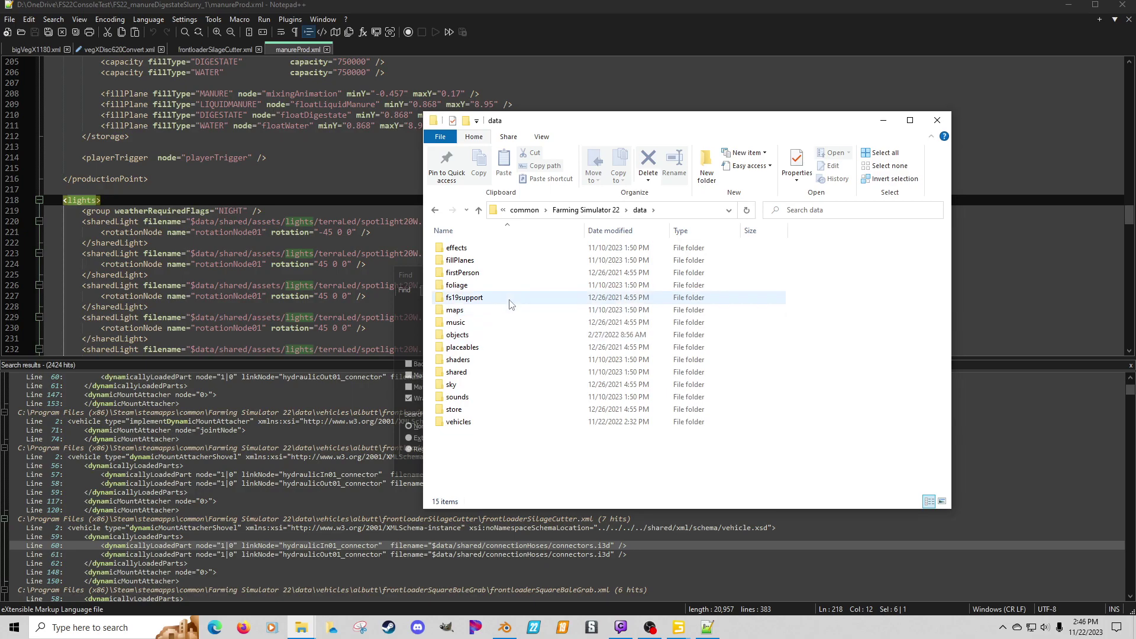
mouse_move(494, 324)
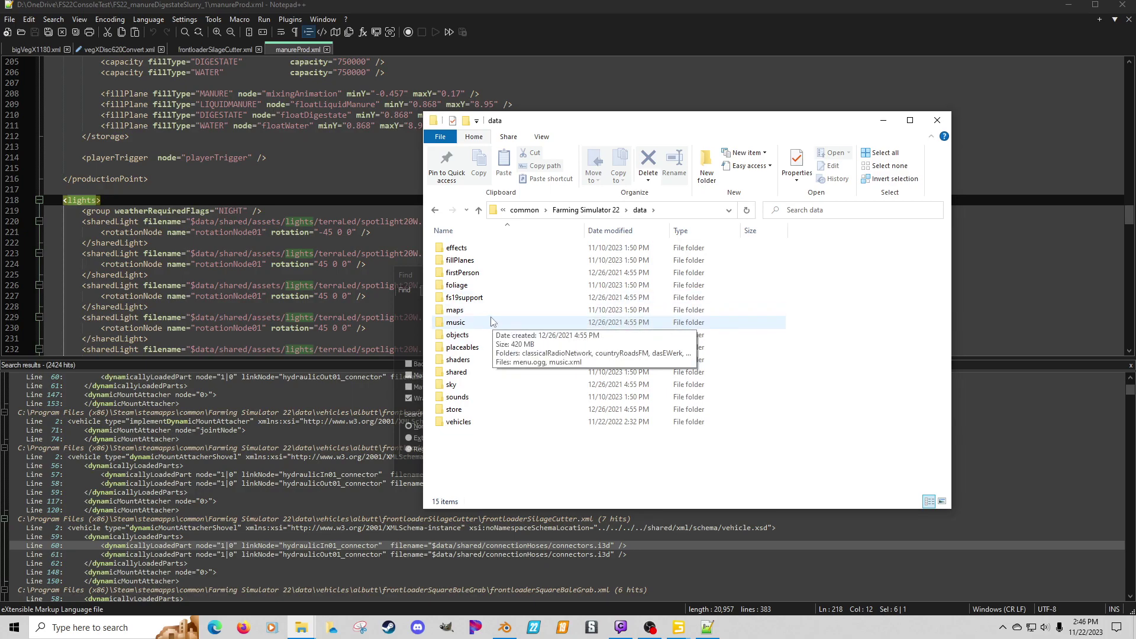
double_click(457, 372)
double_click(462, 259)
scroll(630, 384, "down", 8)
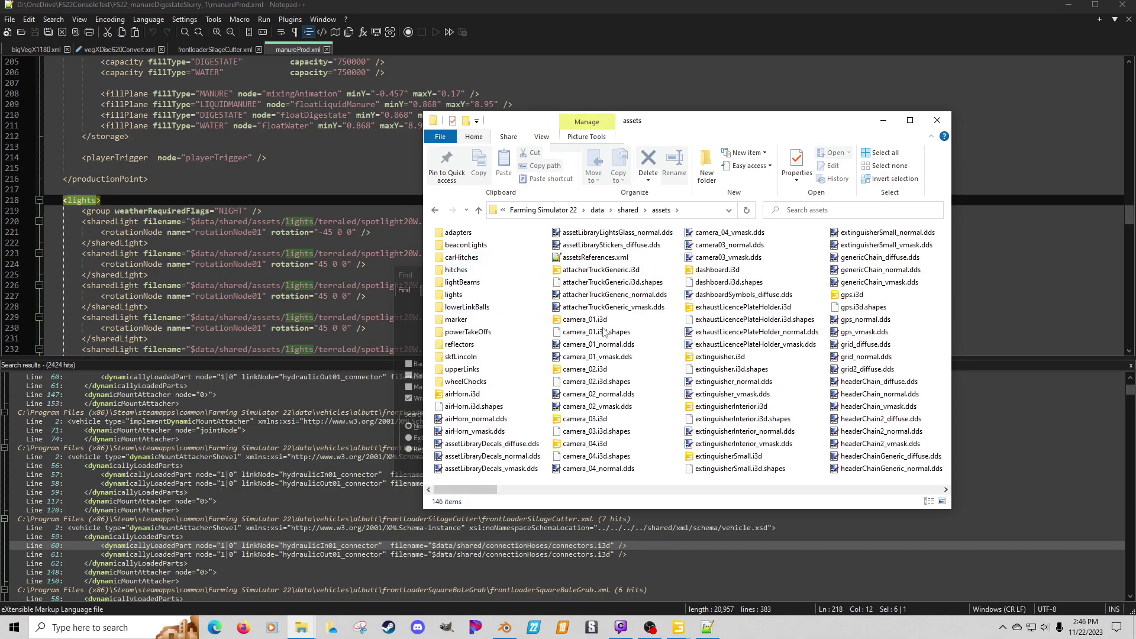
scroll(631, 385, "up", 8)
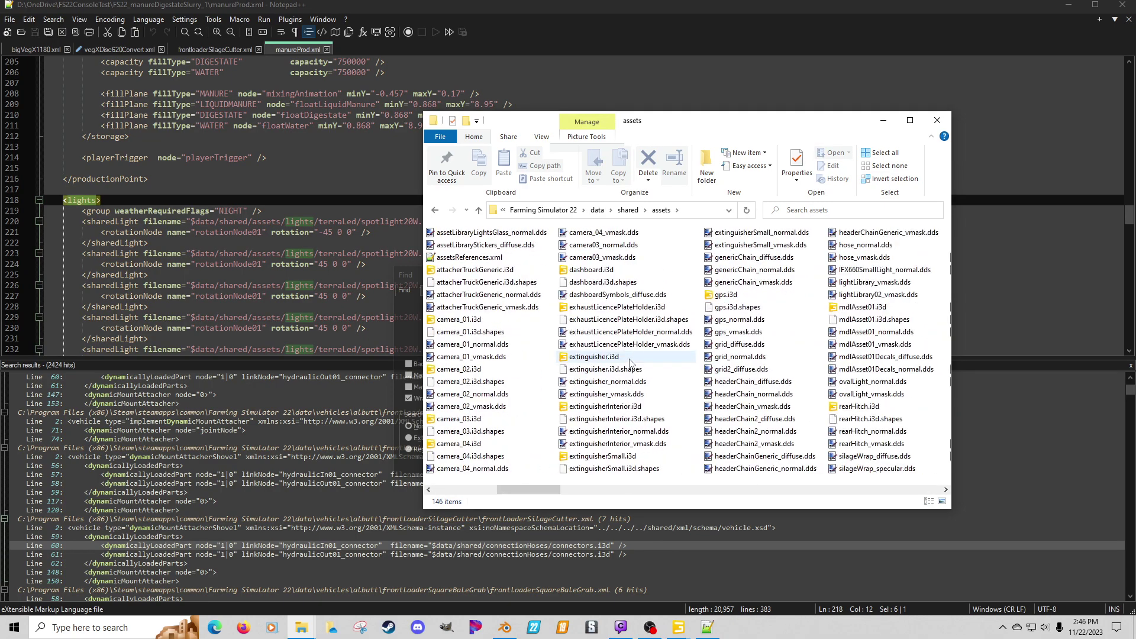
double_click(454, 294)
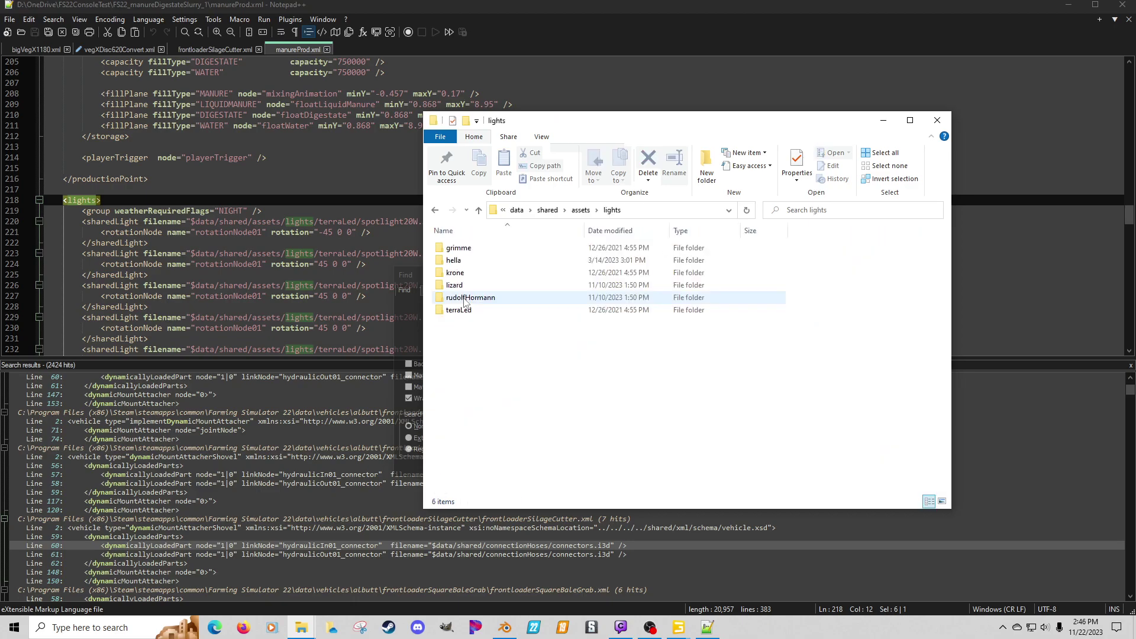
double_click(468, 307)
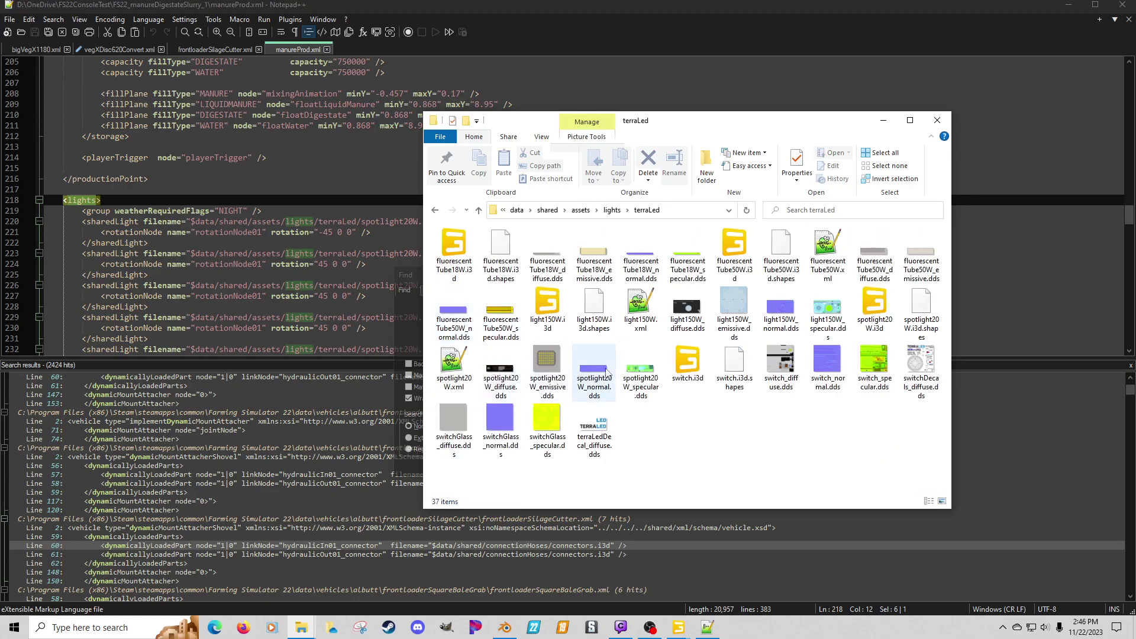
Step: Open fluorescentTube50W.xml to examine its filename, rootNode and defaultLight entries, and return to vegXDisc620Convert.xml
left_click(821, 269)
double_click(821, 269)
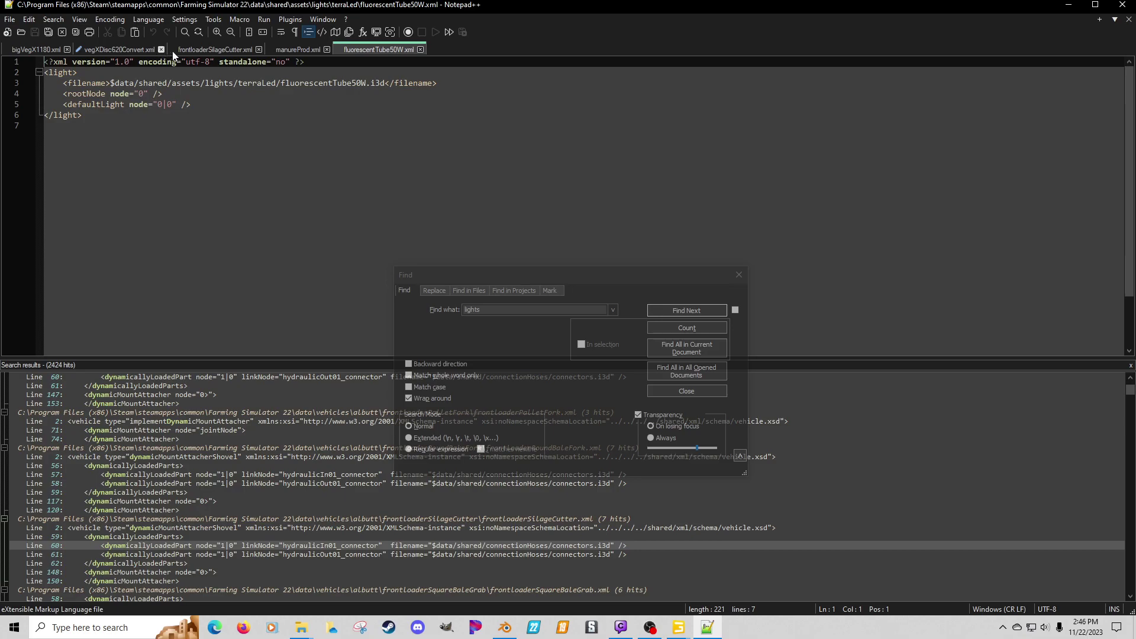
left_click(124, 48)
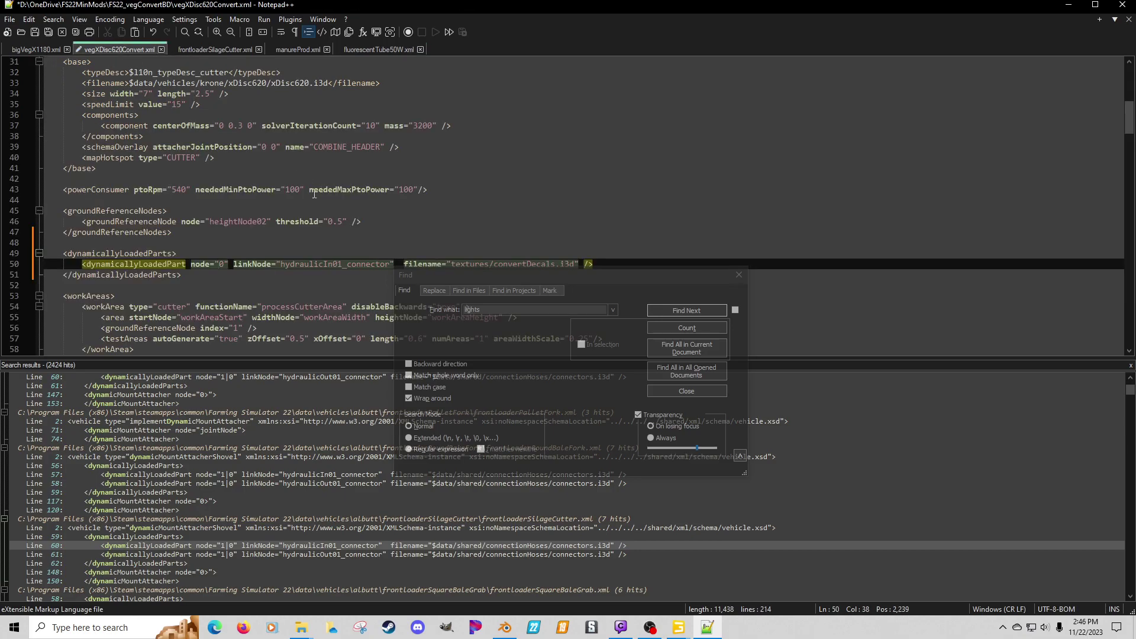
Step: Clear away the Find dialog and search results, set the dynamicallyLoadedPart linkNode to "visuals" in vegXDisc620Convert.xml and save the file
left_click(738, 275)
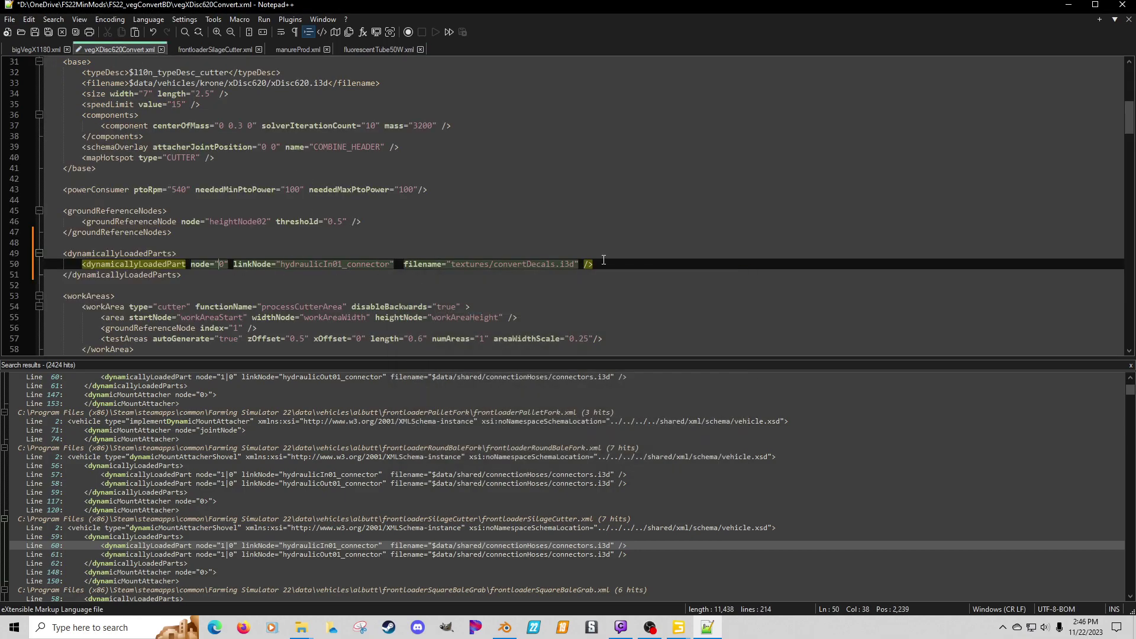
left_click(1131, 366)
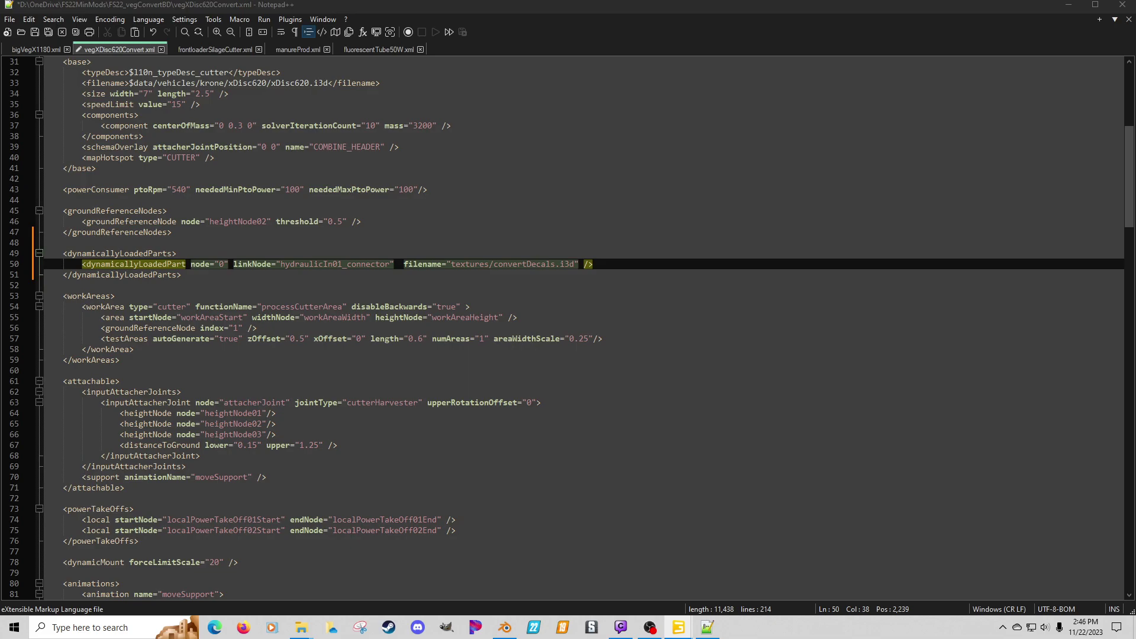
double_click(323, 264)
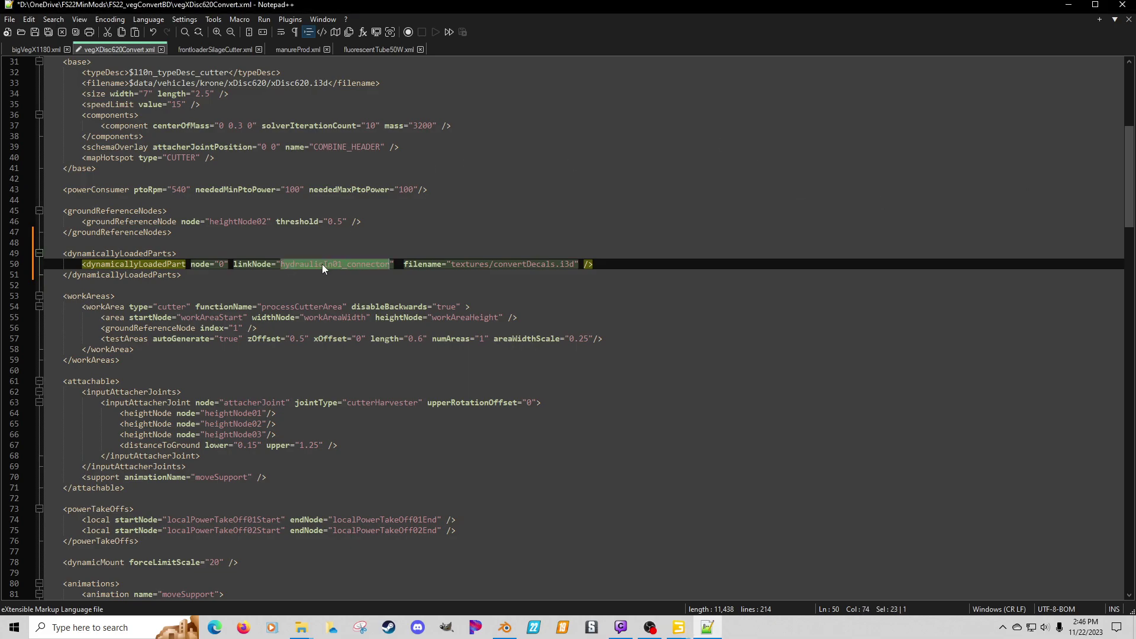
type("visuals")
key("Up")
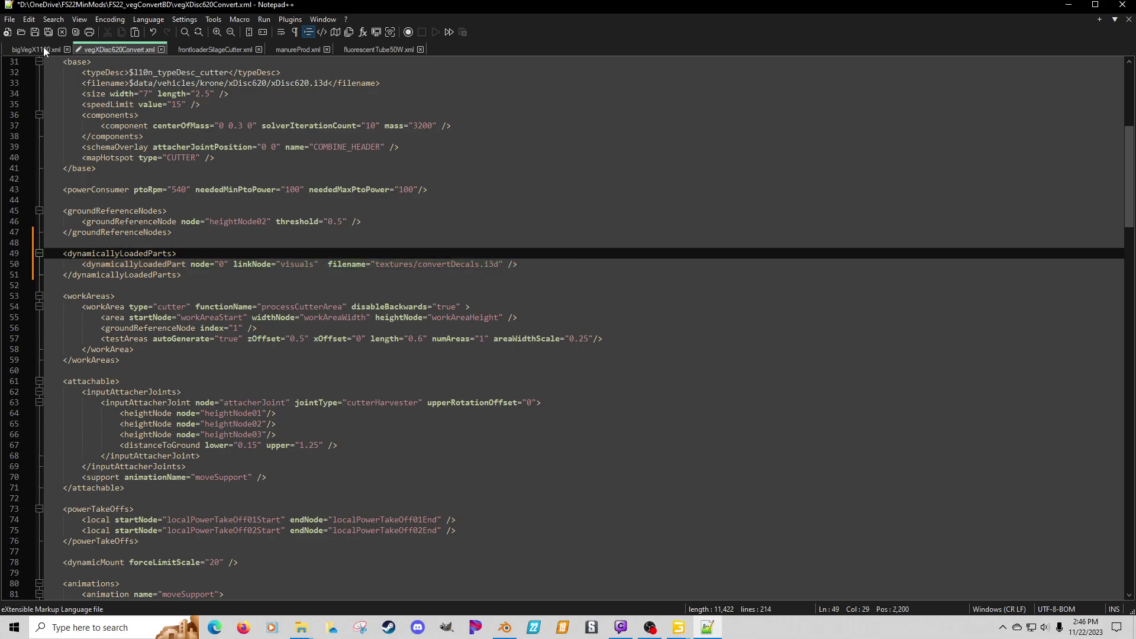
left_click(36, 32)
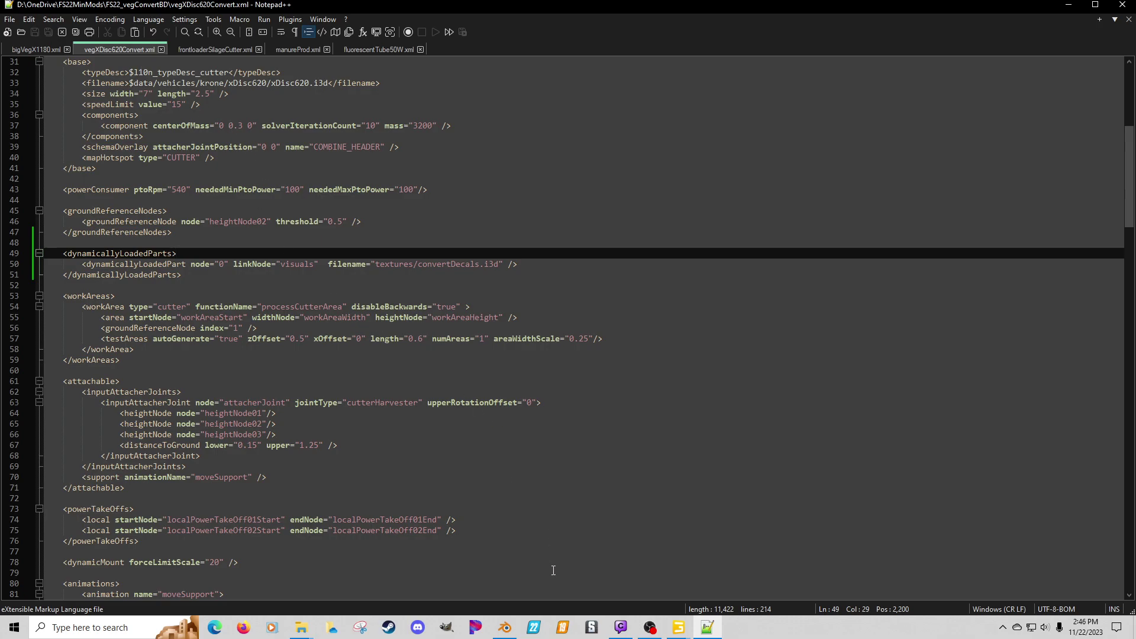
Step: Launch Farming Simulator 22 and continue with Game save 2 on the Elmcreek map
left_click(535, 626)
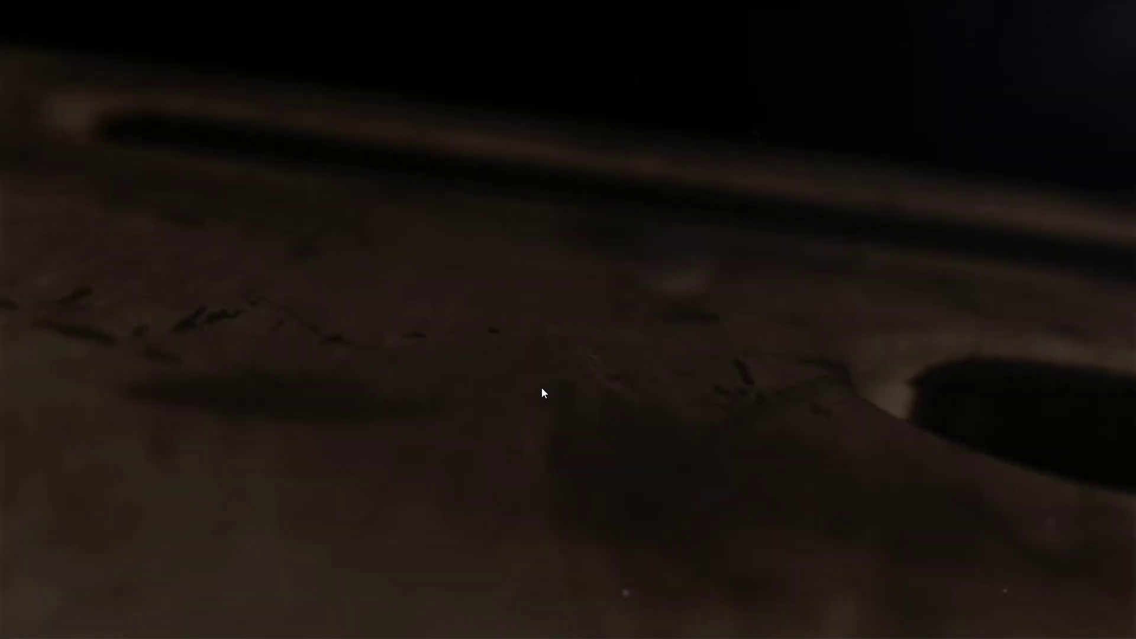
left_click(542, 386)
left_click(497, 398)
left_click(248, 376)
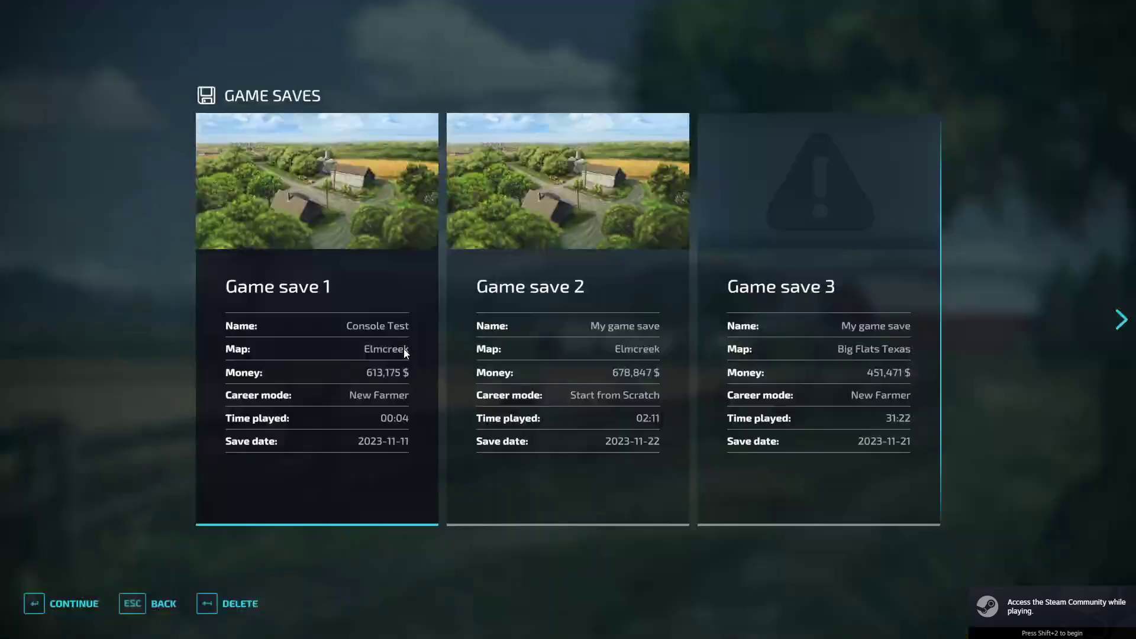
left_click(510, 335)
left_click(393, 450)
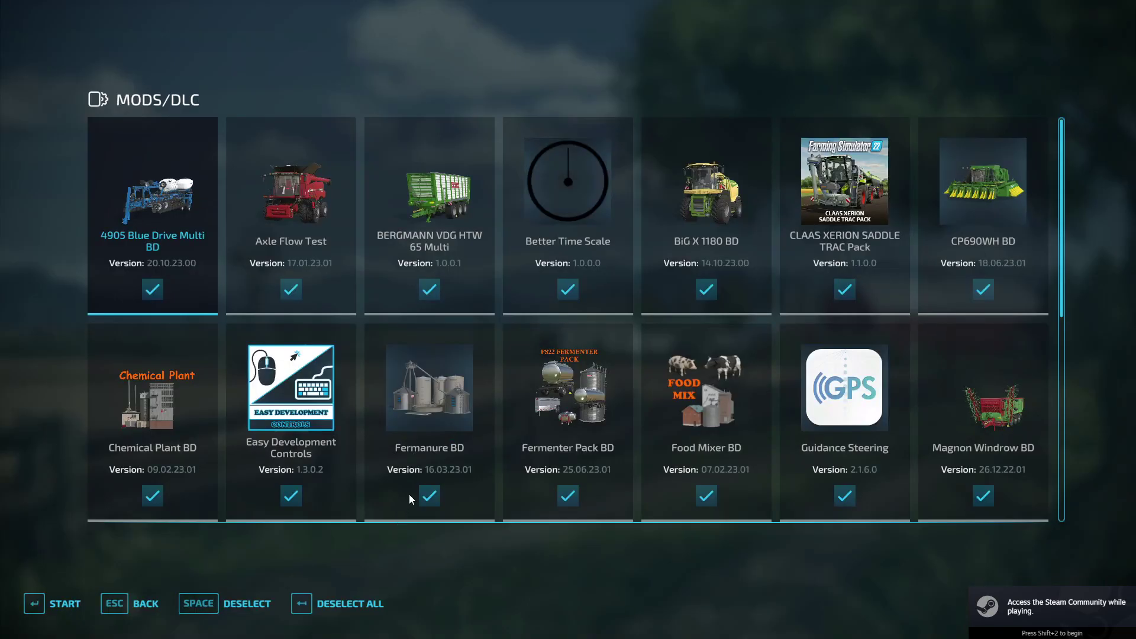
Step: Enable all mods, including Vegetable Convert Pack BD, for the save and start the game
scroll(636, 389, "down", 5)
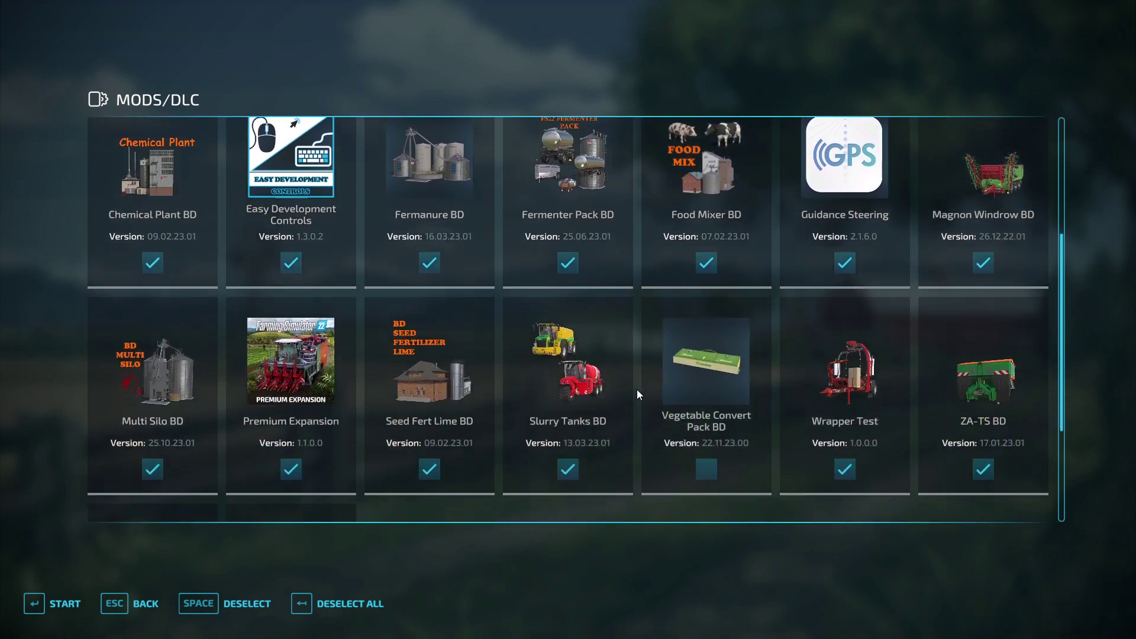
left_click(694, 372)
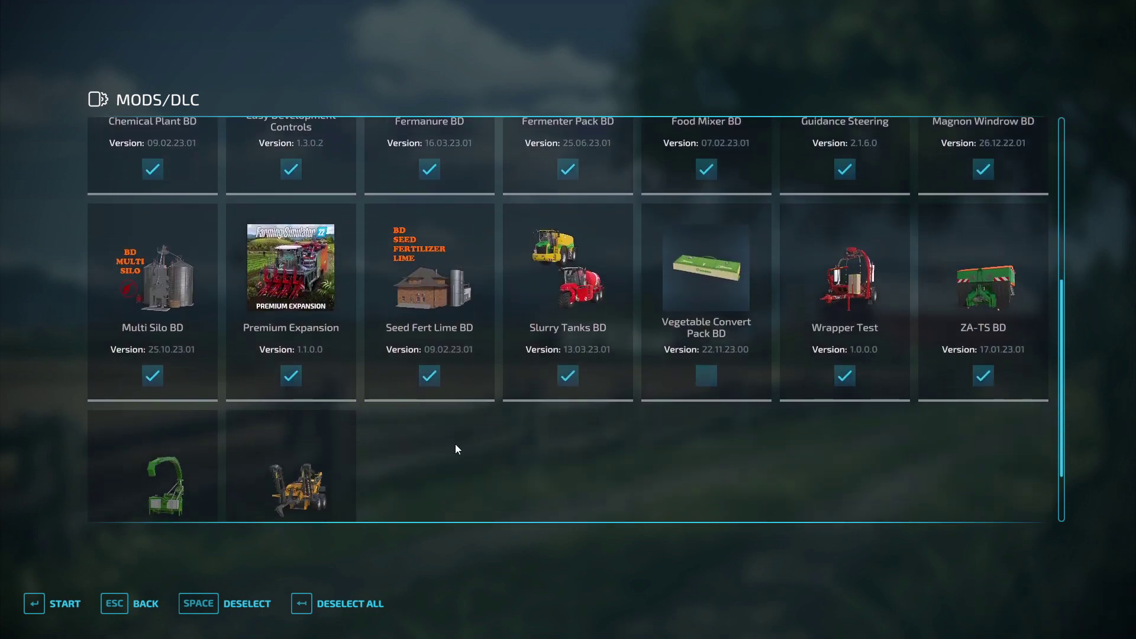
left_click(353, 603)
left_click(352, 603)
left_click(65, 603)
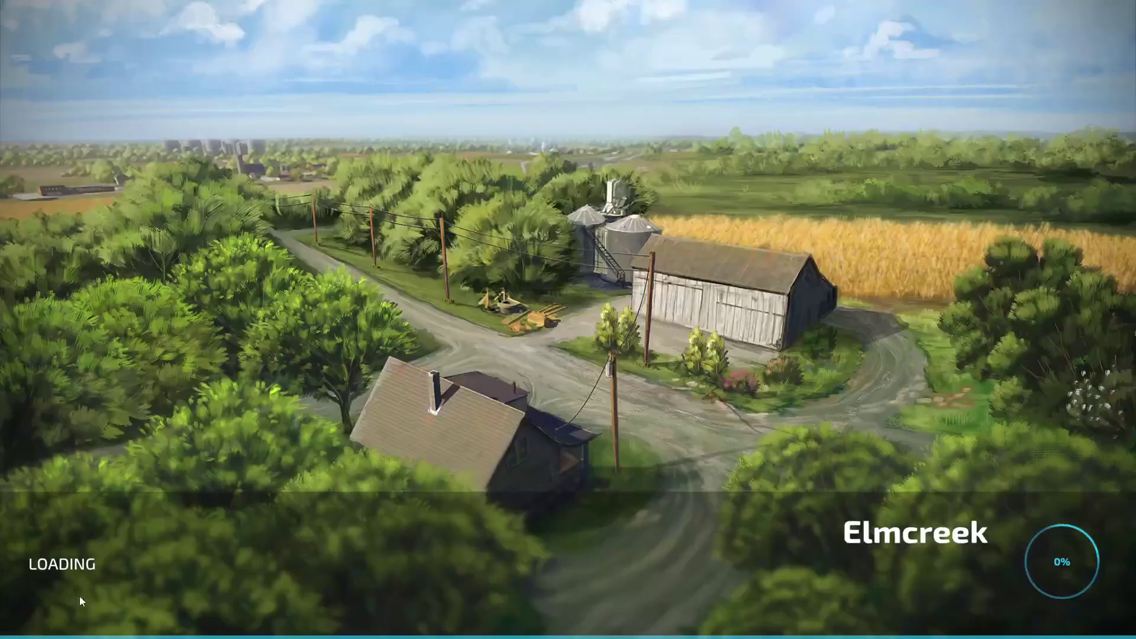
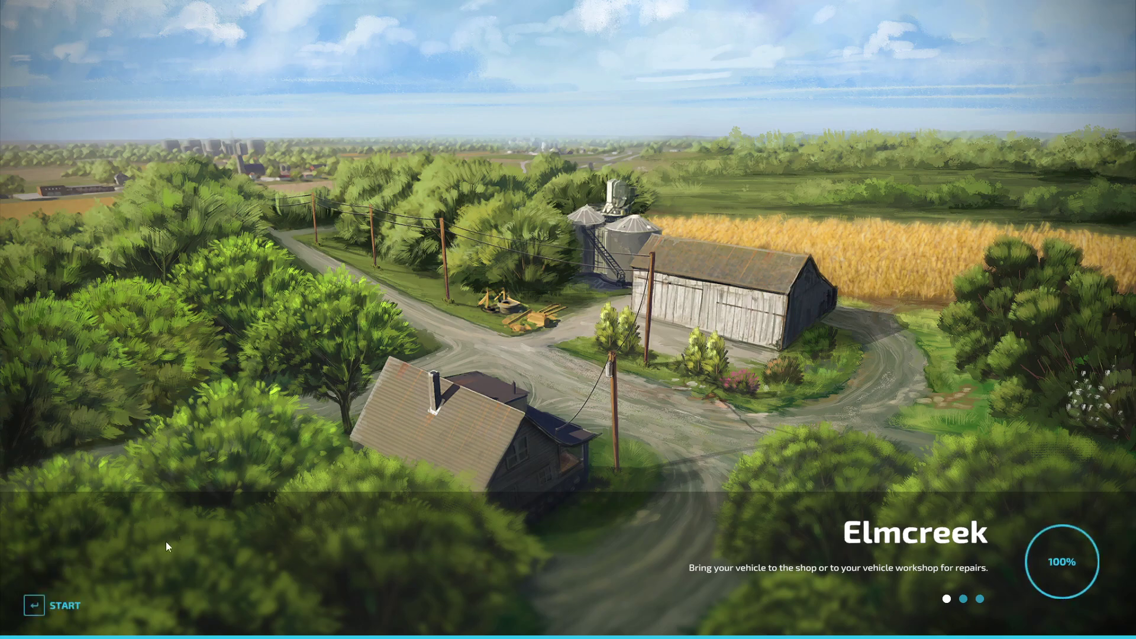
left_click(42, 606)
Step: Open the shop details of the Krone XDisc 620 from Vegetable Convert Pack BD among the Forage Harvester Headers tools
key("p")
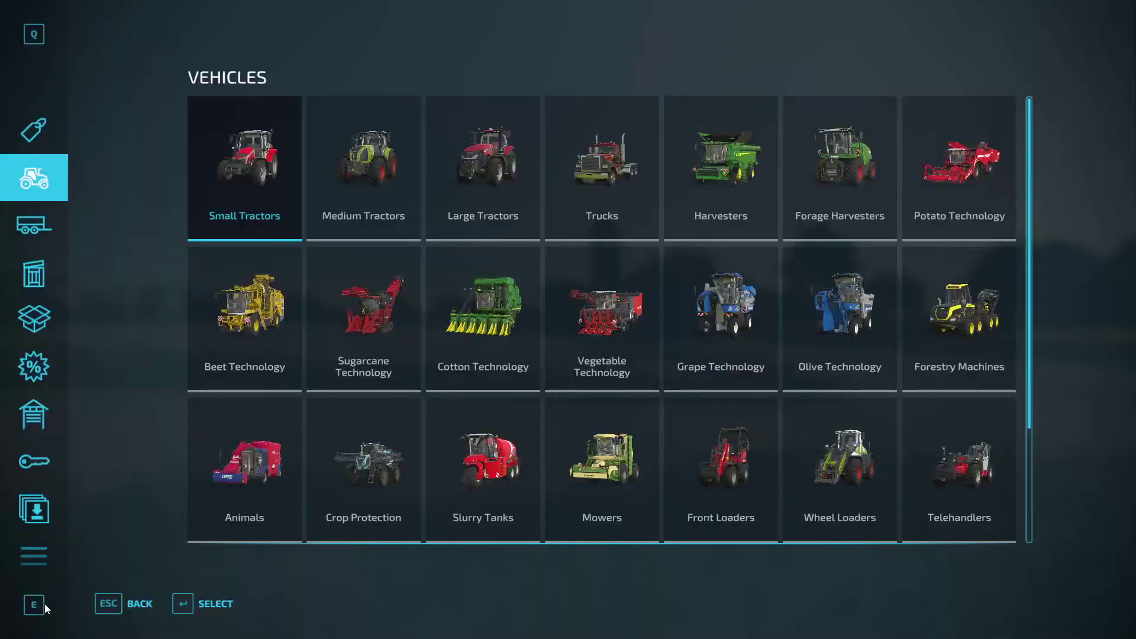
left_click(37, 237)
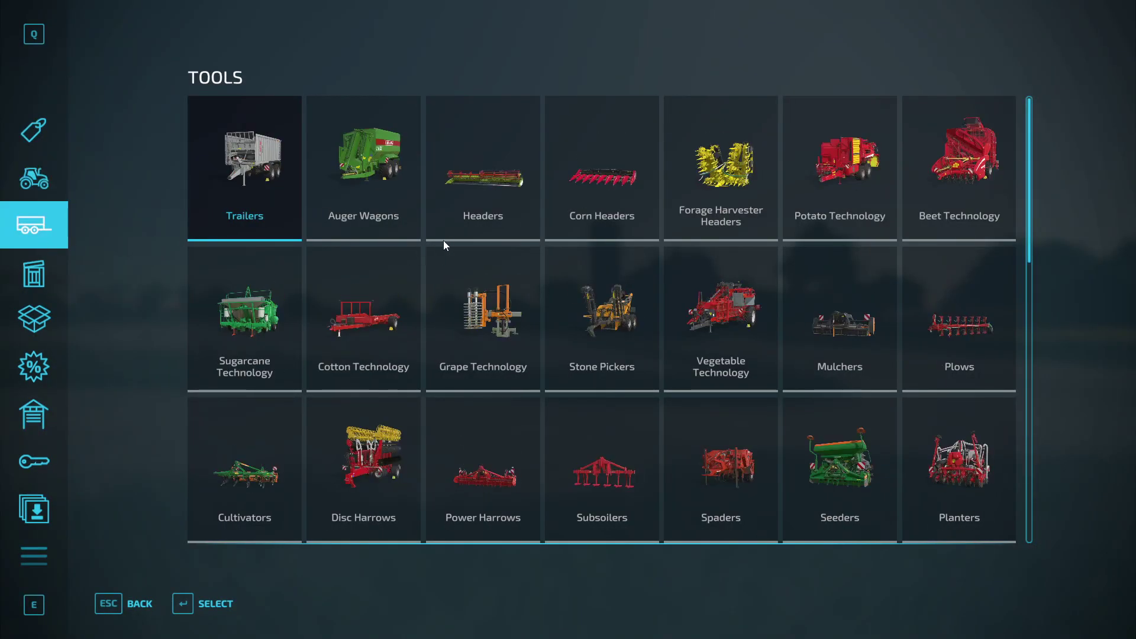
left_click(738, 183)
scroll(708, 271, "down", 10)
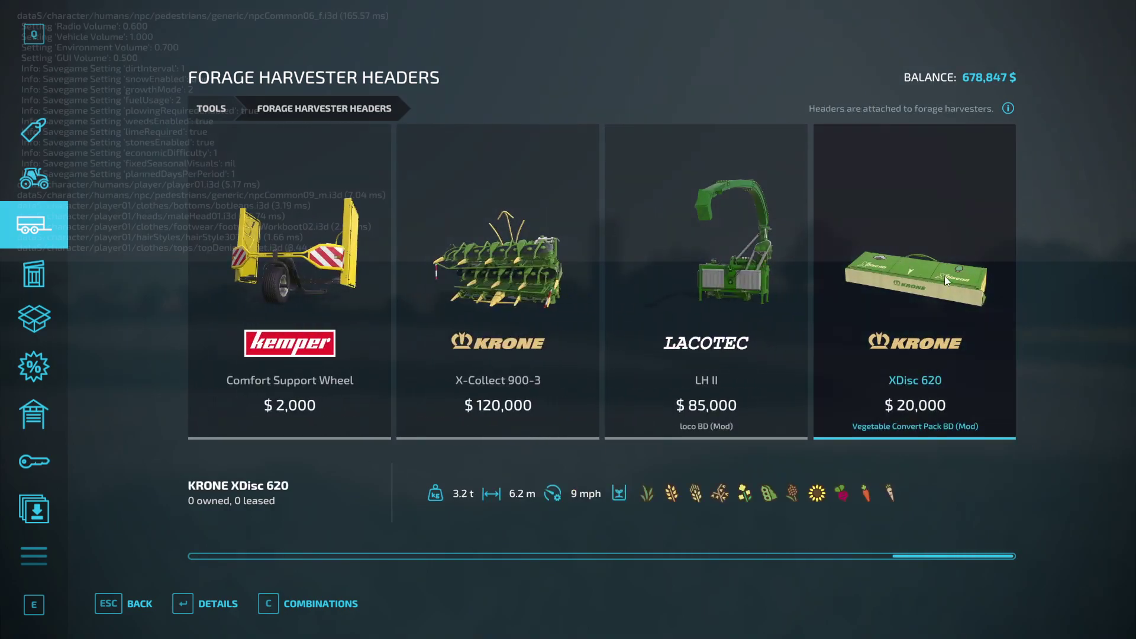
left_click(945, 278)
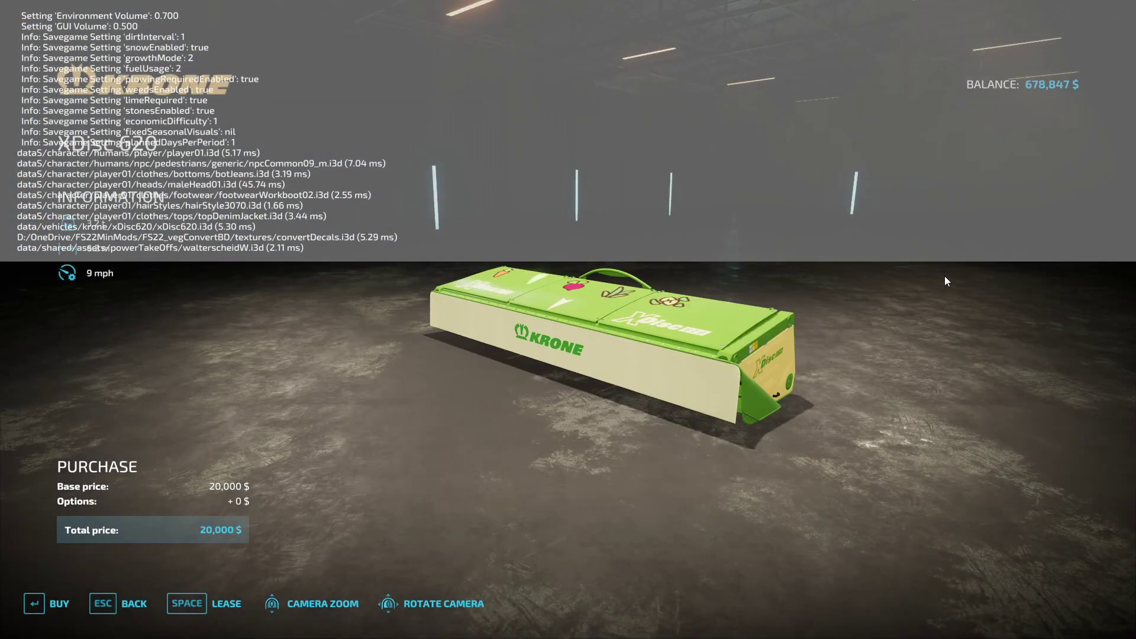
Step: Hide the console log and examine the vegetable decals on top of the XDisc 620 from above and up close
key("grave")
key("grave")
key("grave")
left_click_drag(721, 294, 784, 414)
scroll(704, 414, "up", 4)
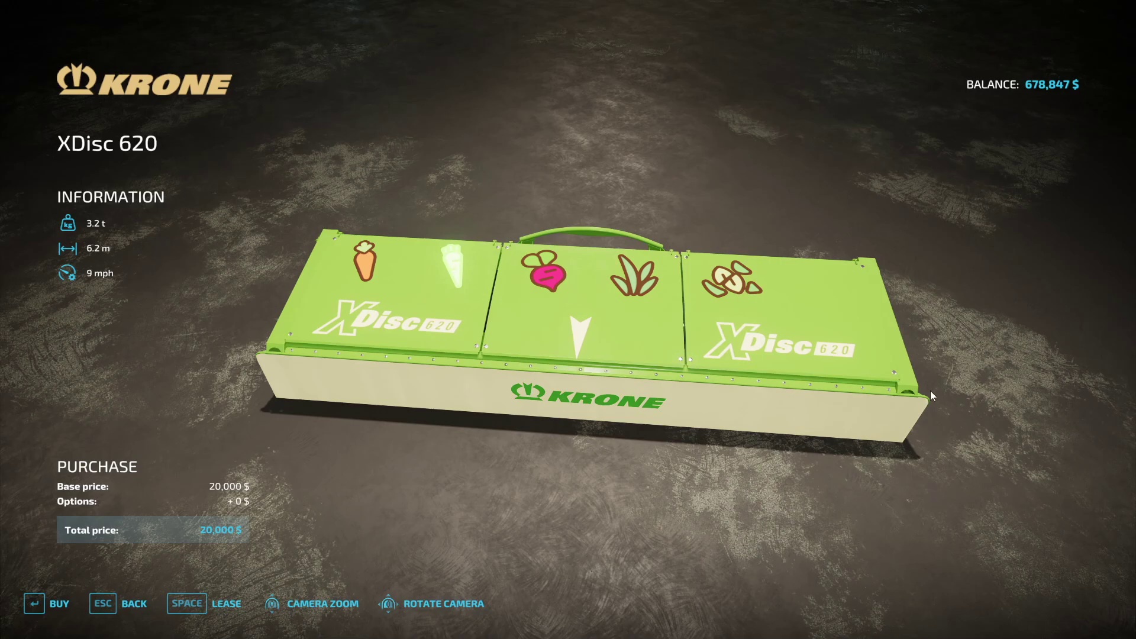
Step: Leave the game and bring up the FS22_vegConvertBD mod folder in File Explorer
key("super")
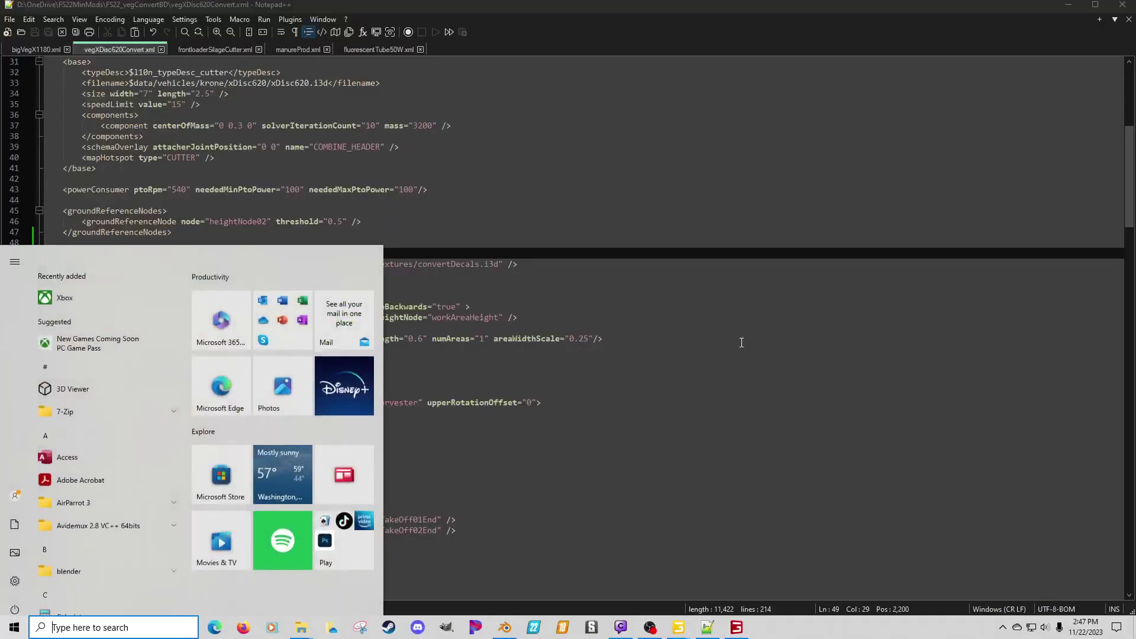
left_click(504, 208)
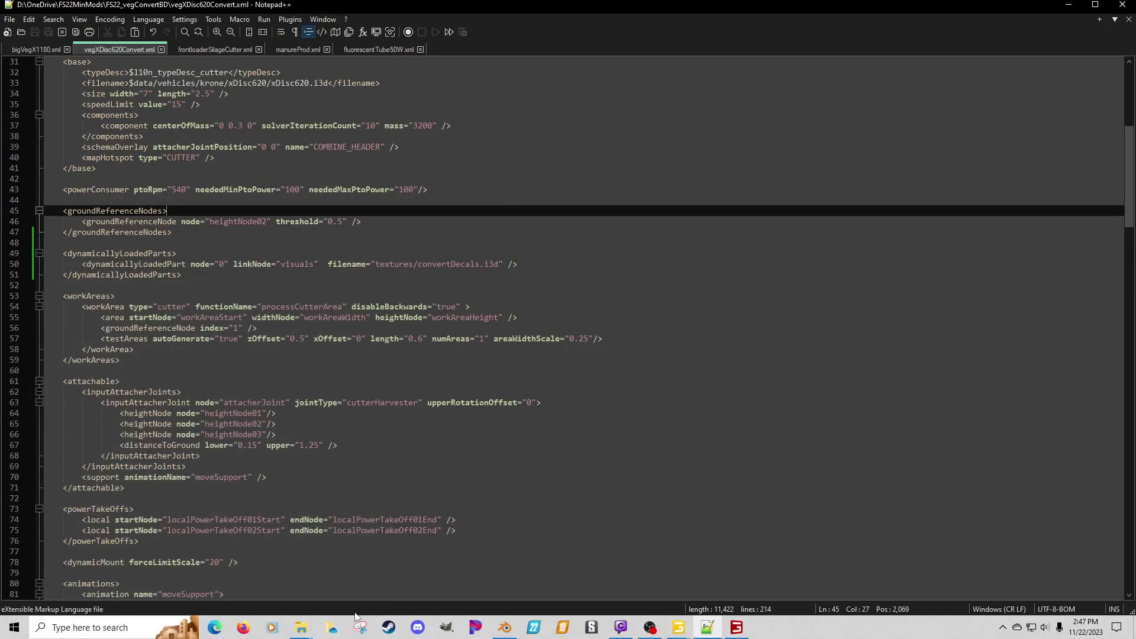
mouse_move(301, 625)
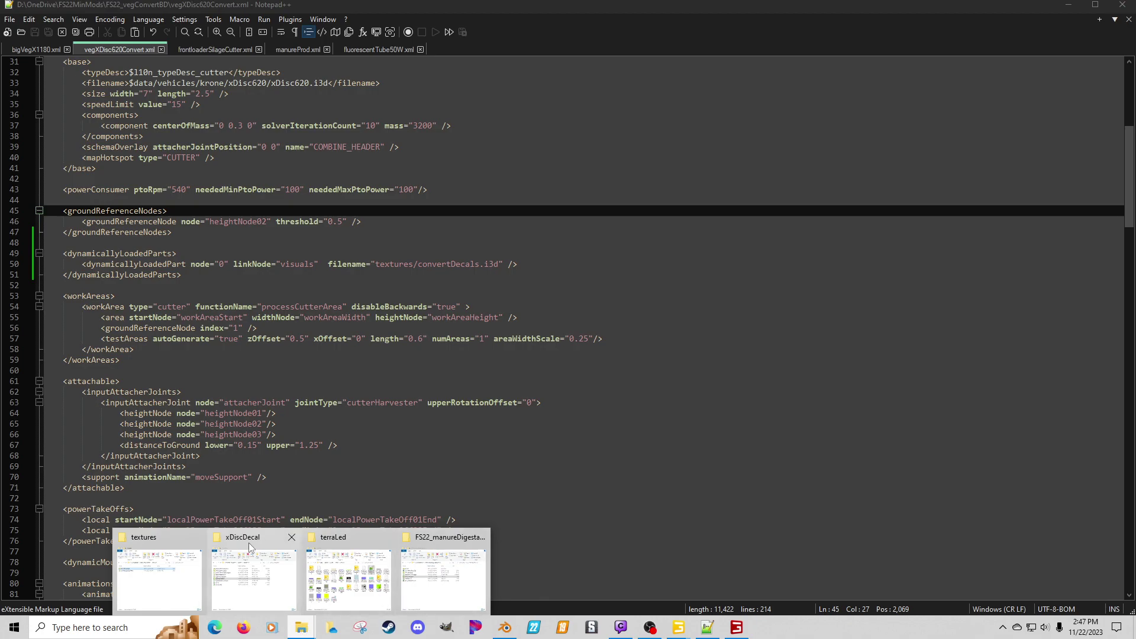
left_click(148, 543)
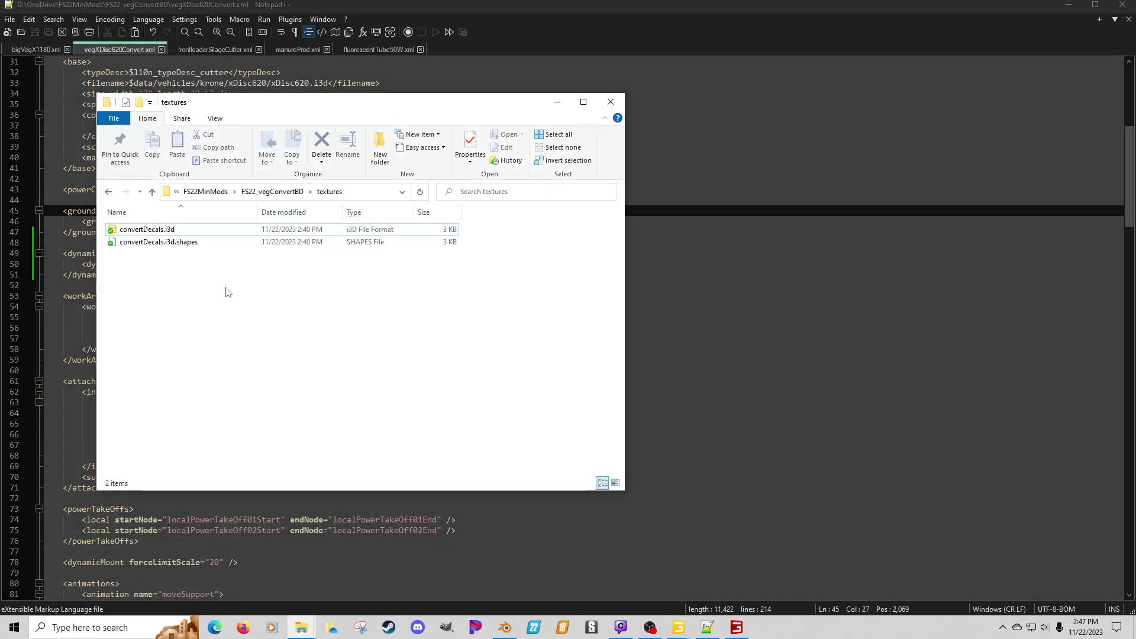
left_click(273, 192)
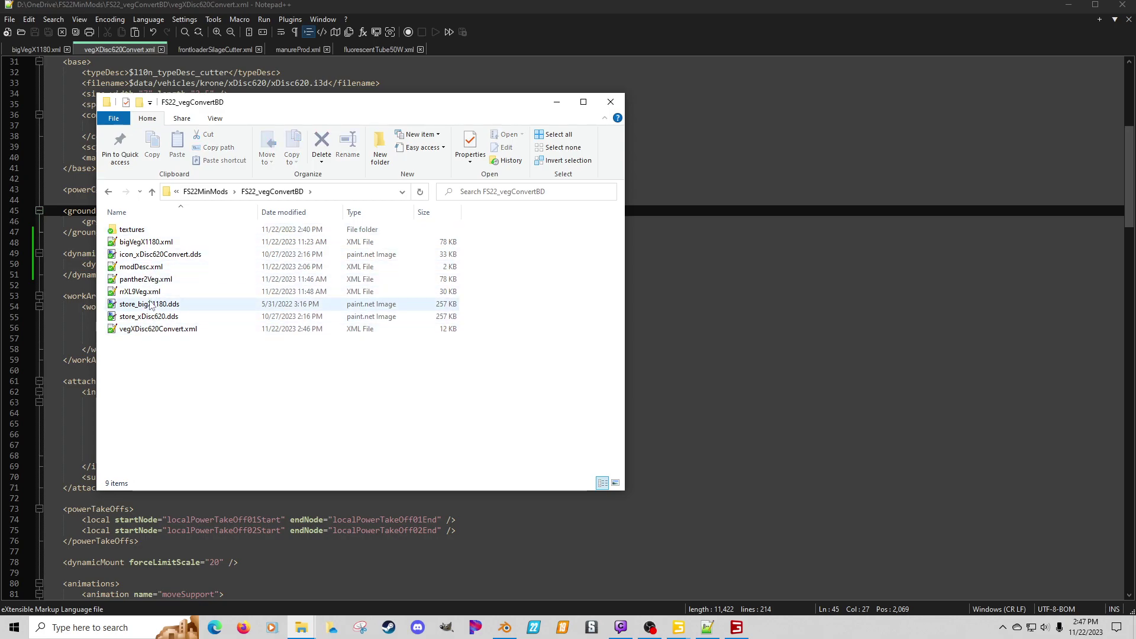
Step: Open bigVegX1180.xml to examine its storeData, base and wheels sections, and return to the FS22_vegConvertBD folder
double_click(143, 241)
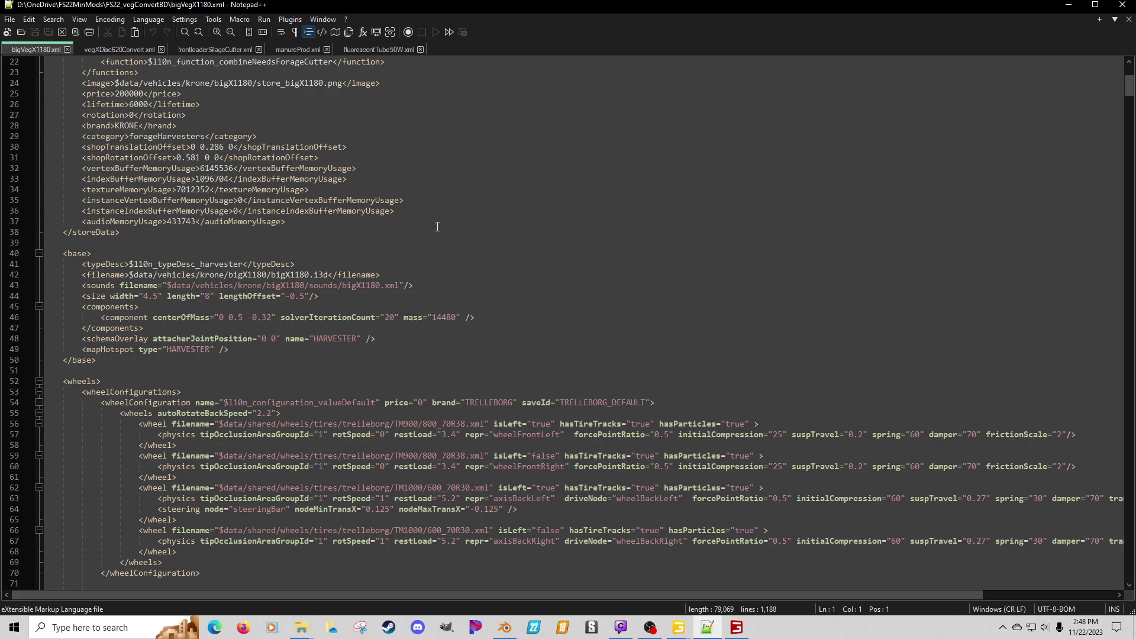
scroll(467, 251, "down", 15)
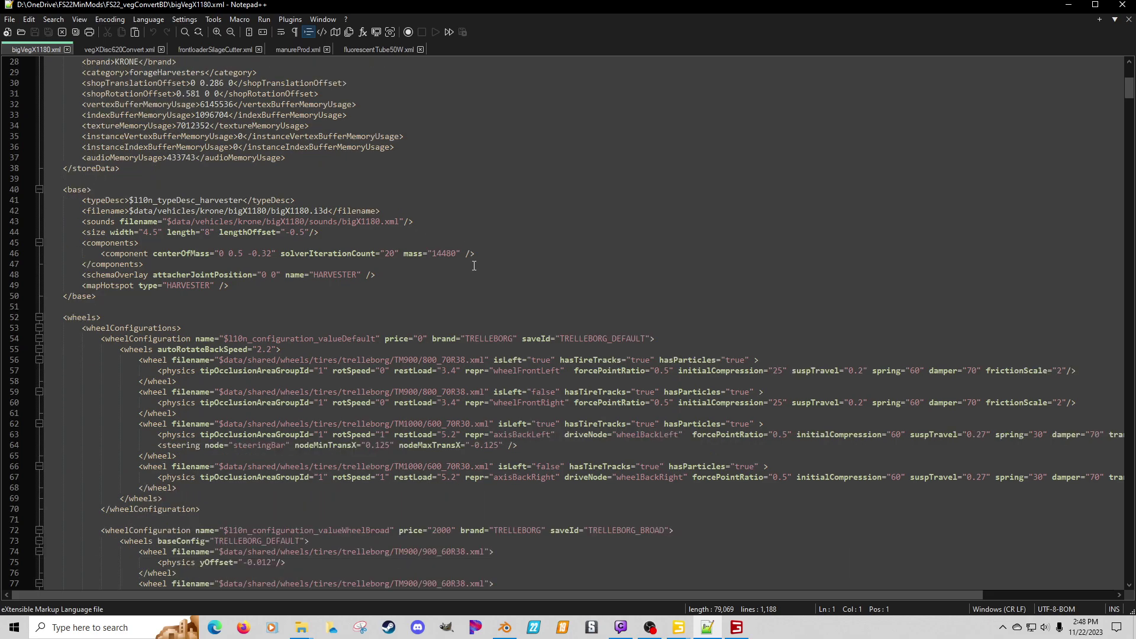
scroll(474, 265, "up", 7)
scroll(474, 265, "up", 8)
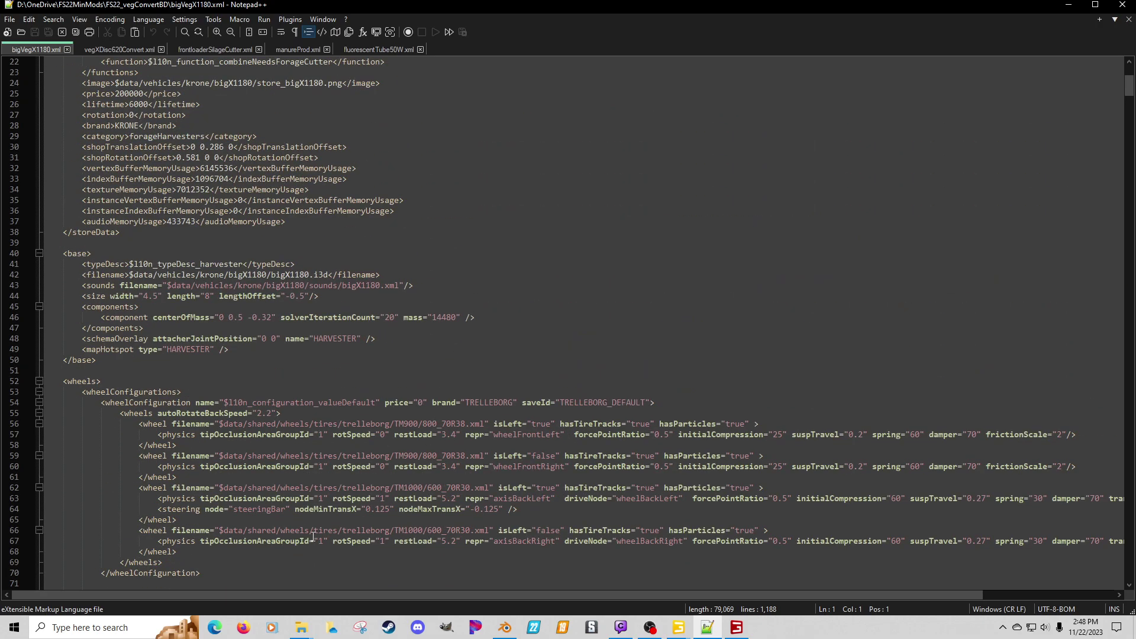
left_click(301, 627)
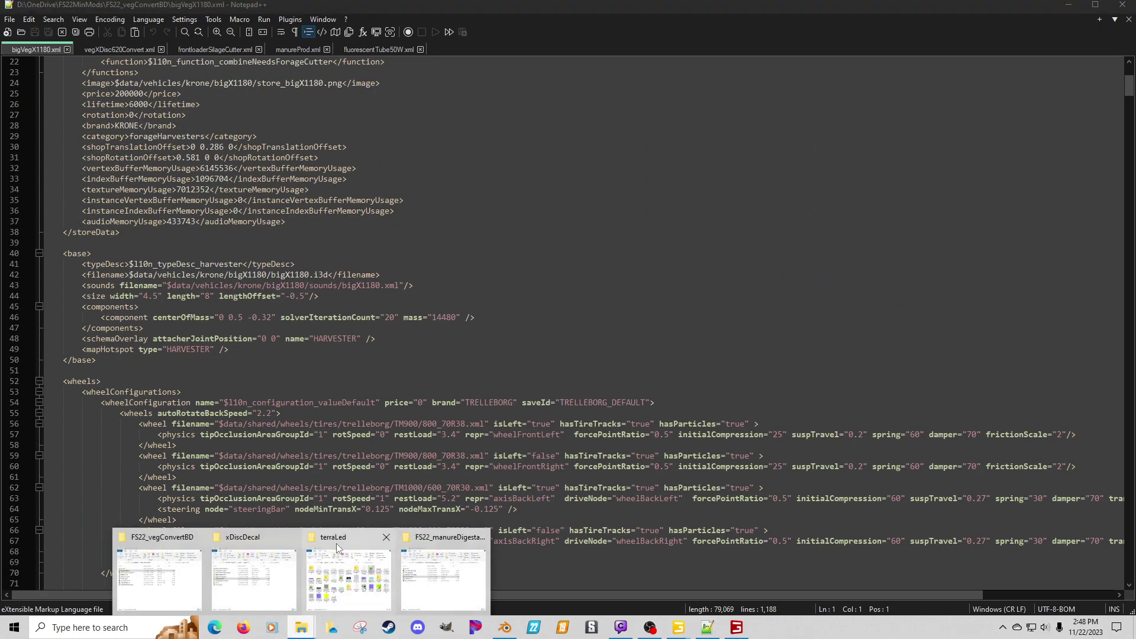
left_click(159, 571)
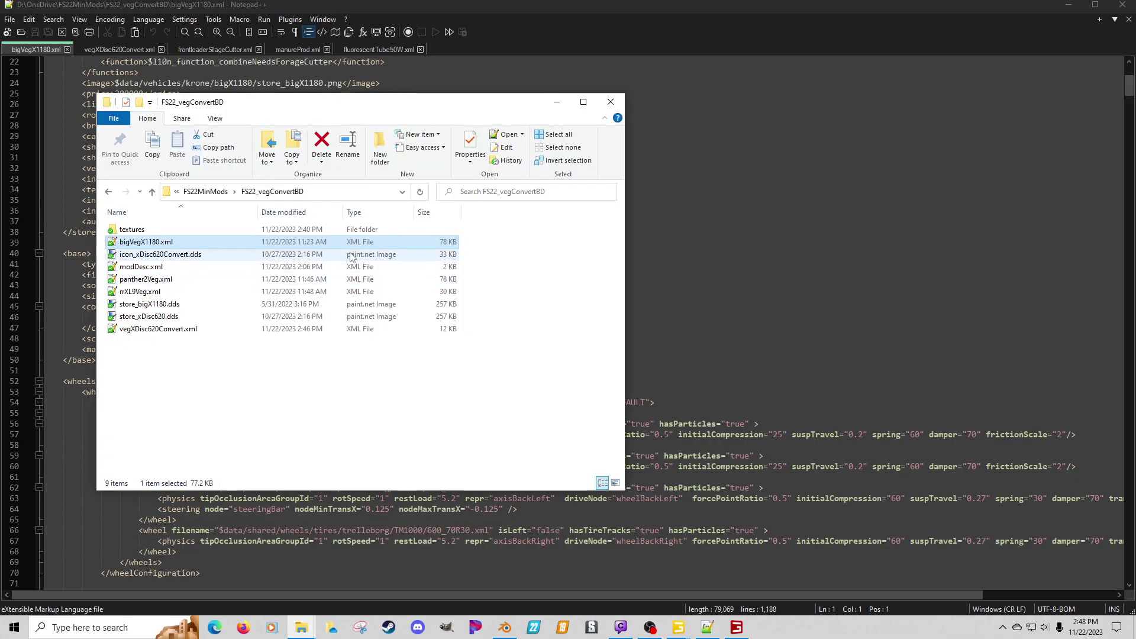
Step: Check the size properties of the FS22_vegConvertBD folder in FS22MinMods
left_click(205, 191)
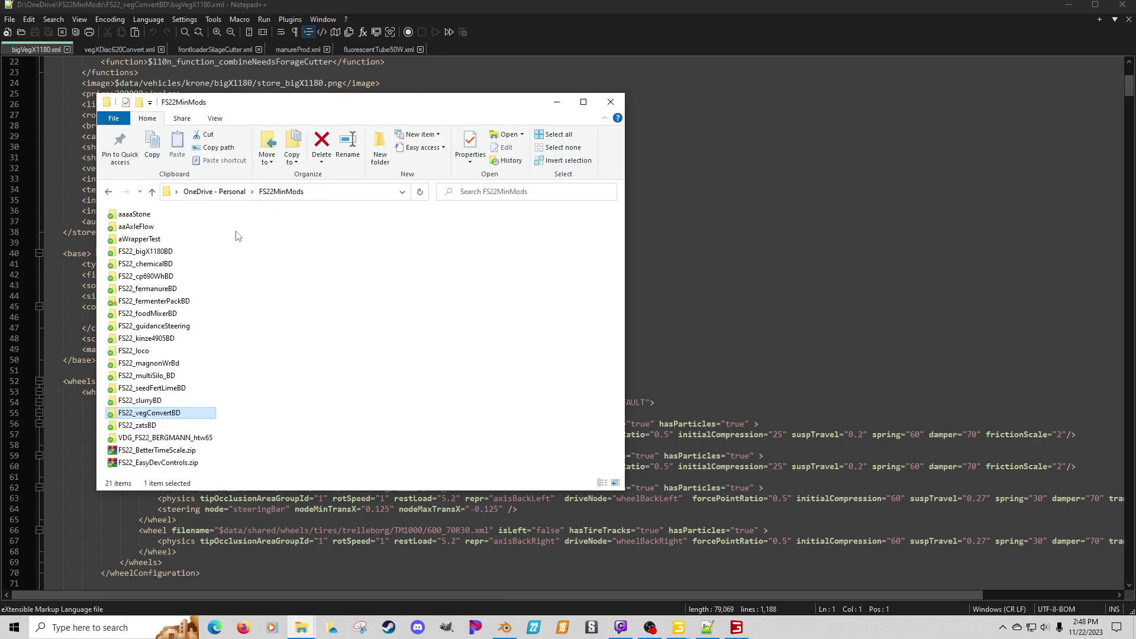
right_click(166, 416)
left_click(166, 417)
right_click(167, 415)
left_click(181, 400)
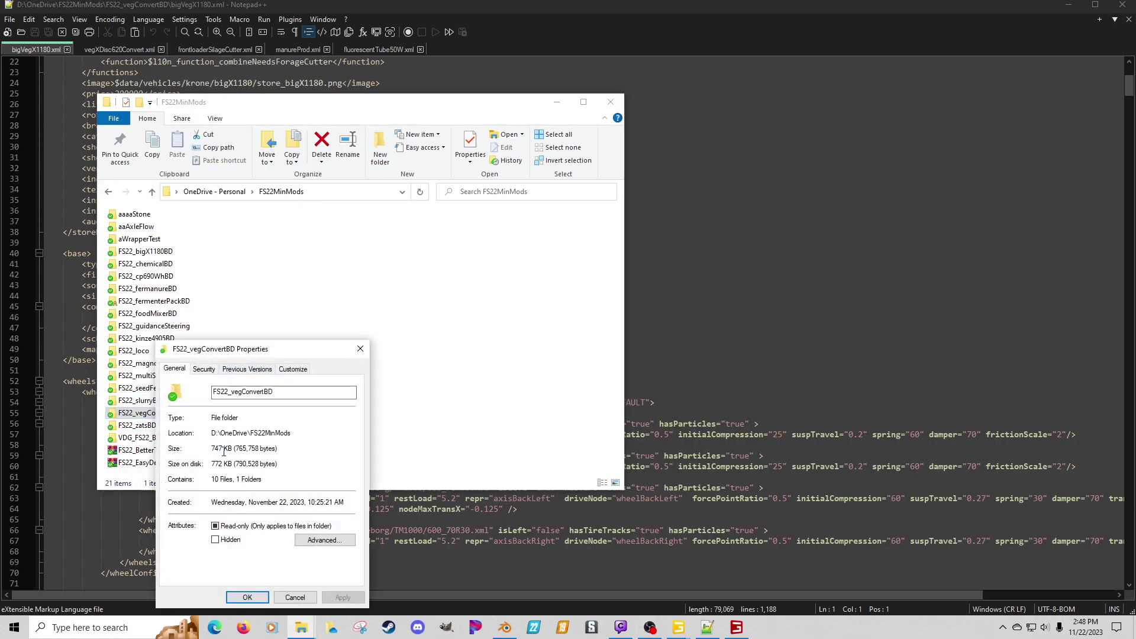
left_click(295, 597)
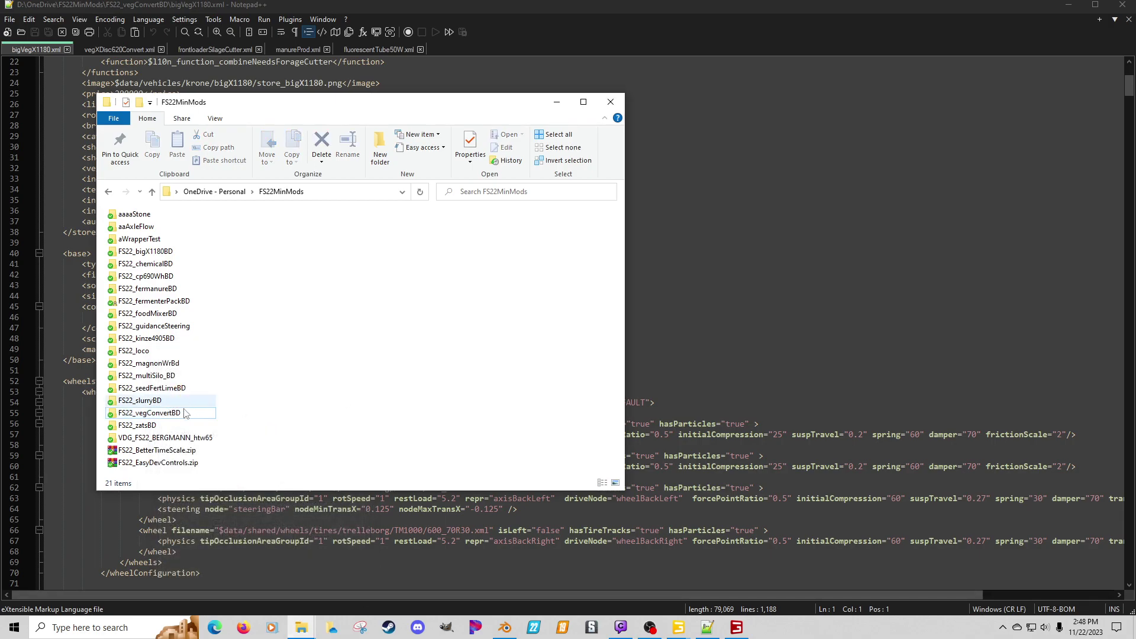
Step: Reopen the FS22_vegConvertBD folder and select bigVegX1180.xml
double_click(174, 414)
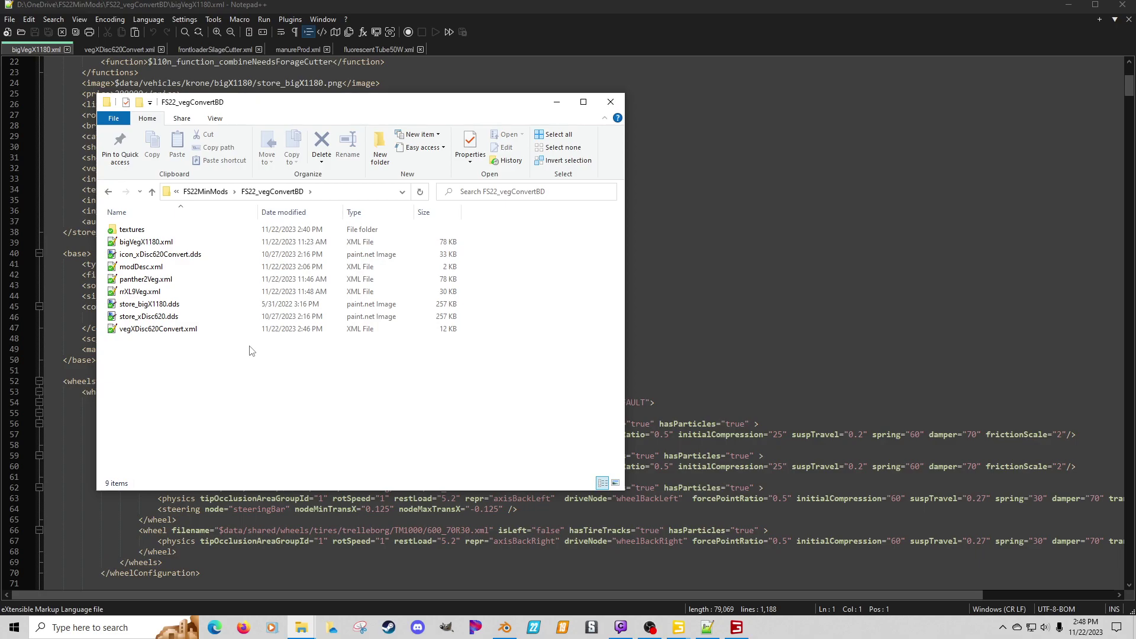
left_click(177, 242)
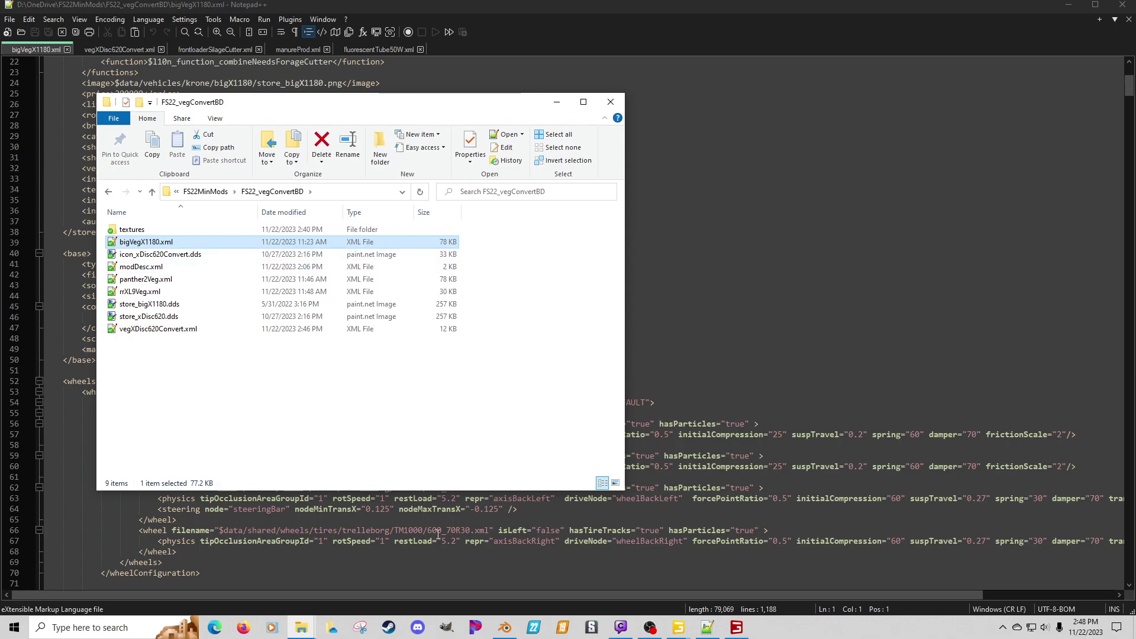
left_click(302, 633)
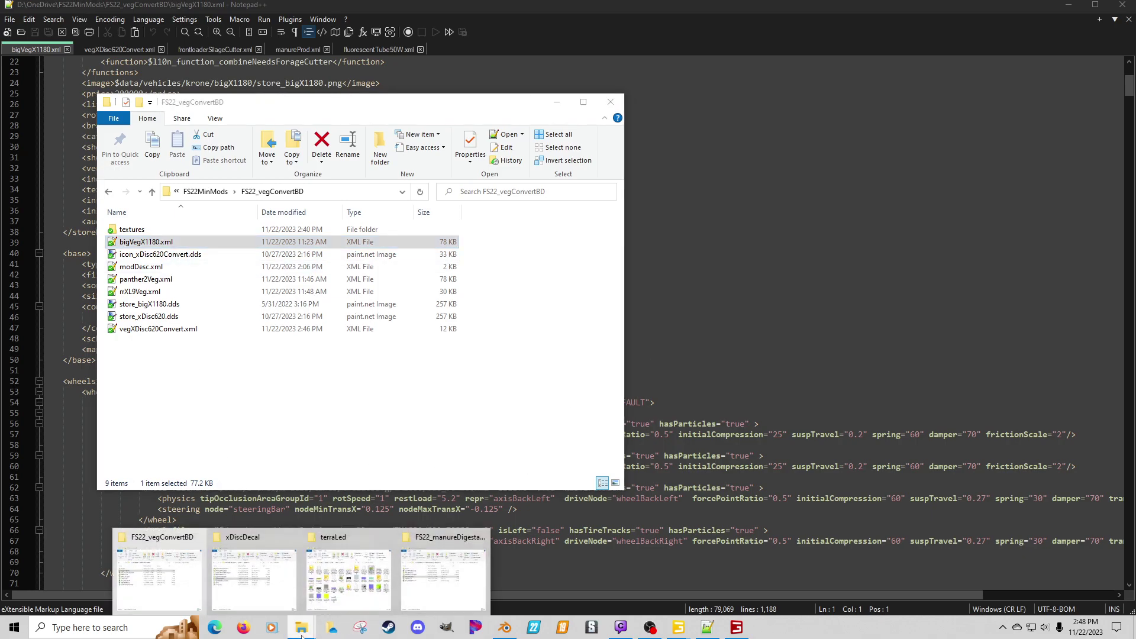
right_click(736, 627)
left_click(563, 601)
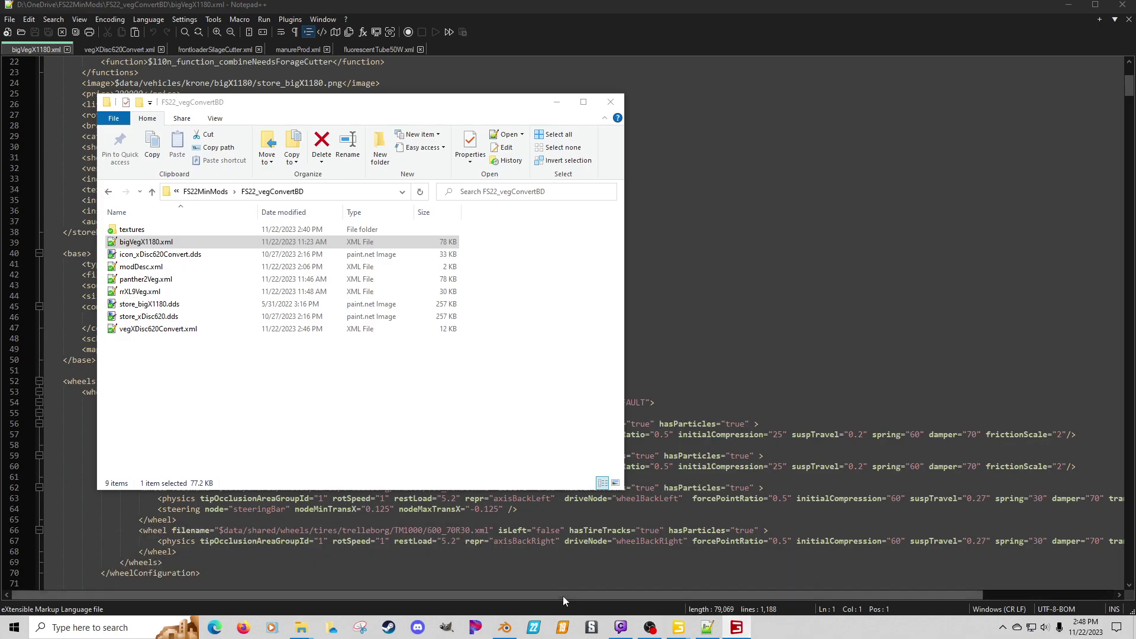
Step: Bring up the terraLed folder window and browse from it to the game's data/vehicles/krone/bigX1180 folder
left_click(302, 629)
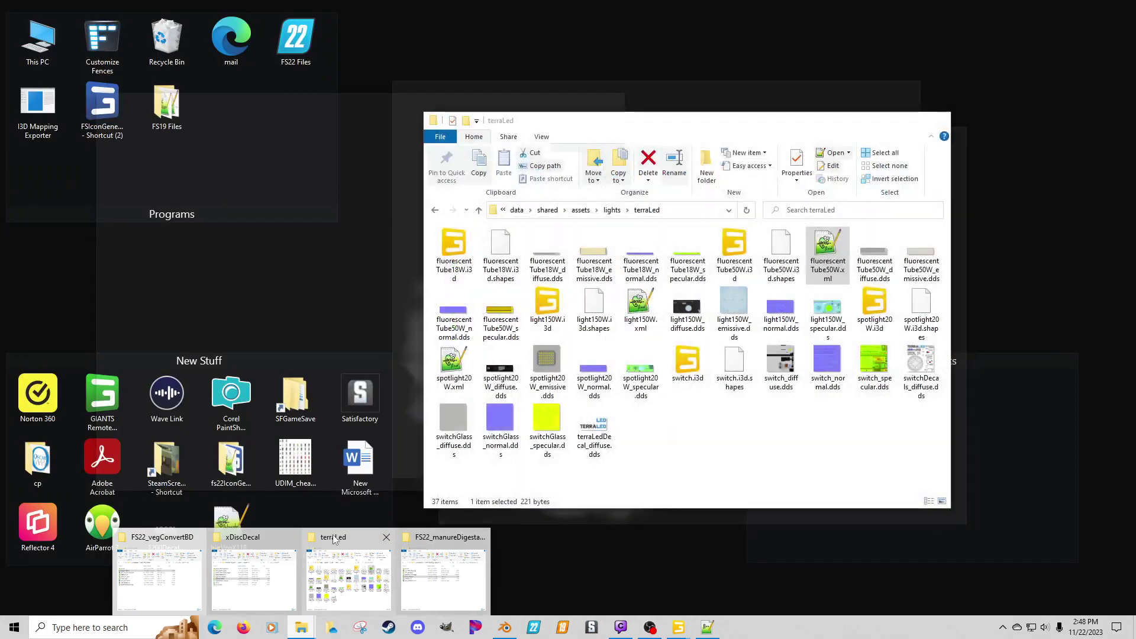
left_click(332, 534)
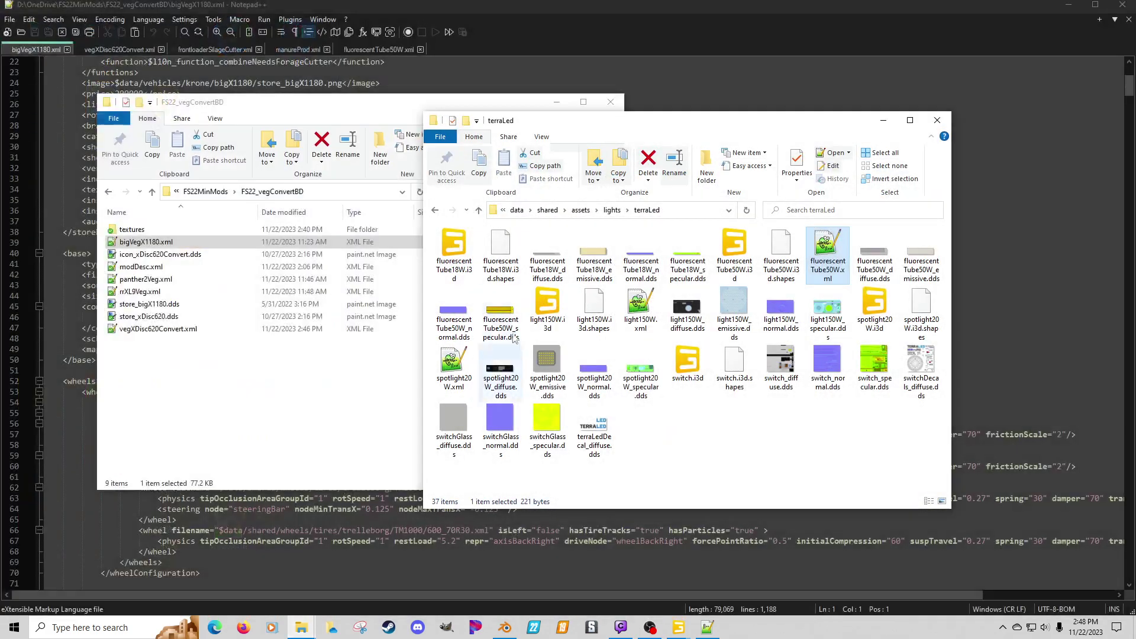
left_click(517, 210)
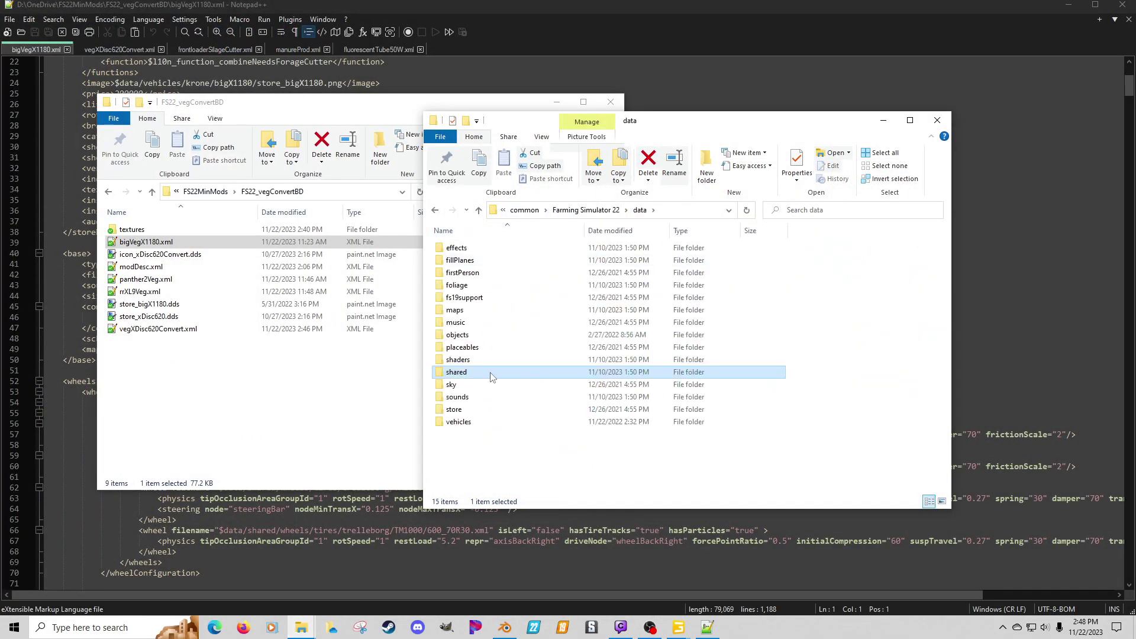
double_click(473, 422)
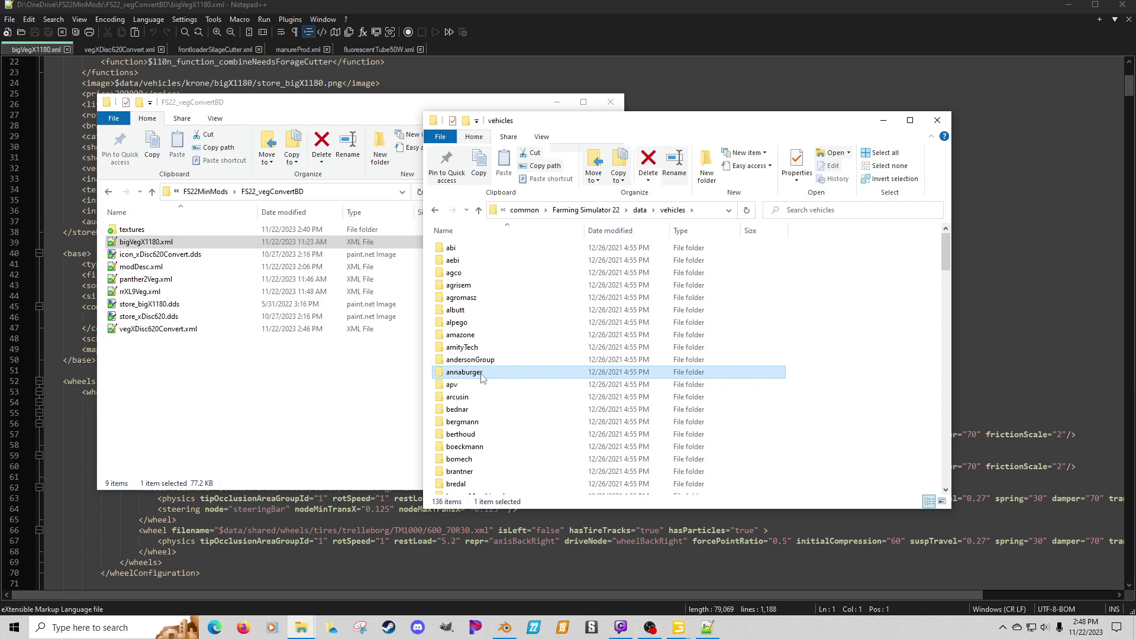
type("kr")
double_click(472, 392)
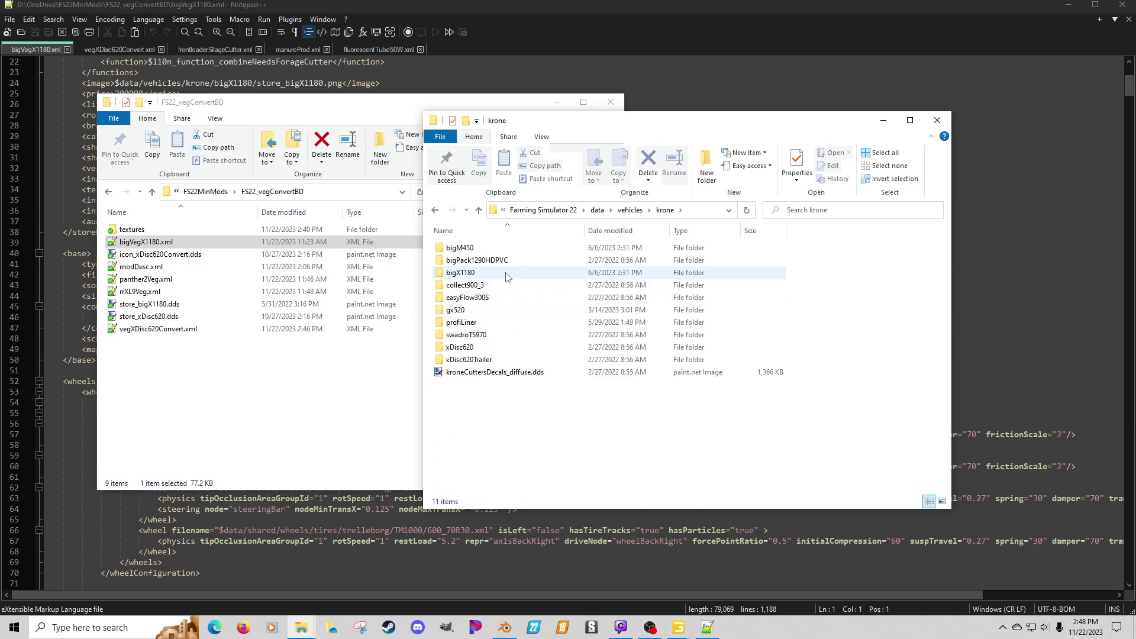
double_click(473, 274)
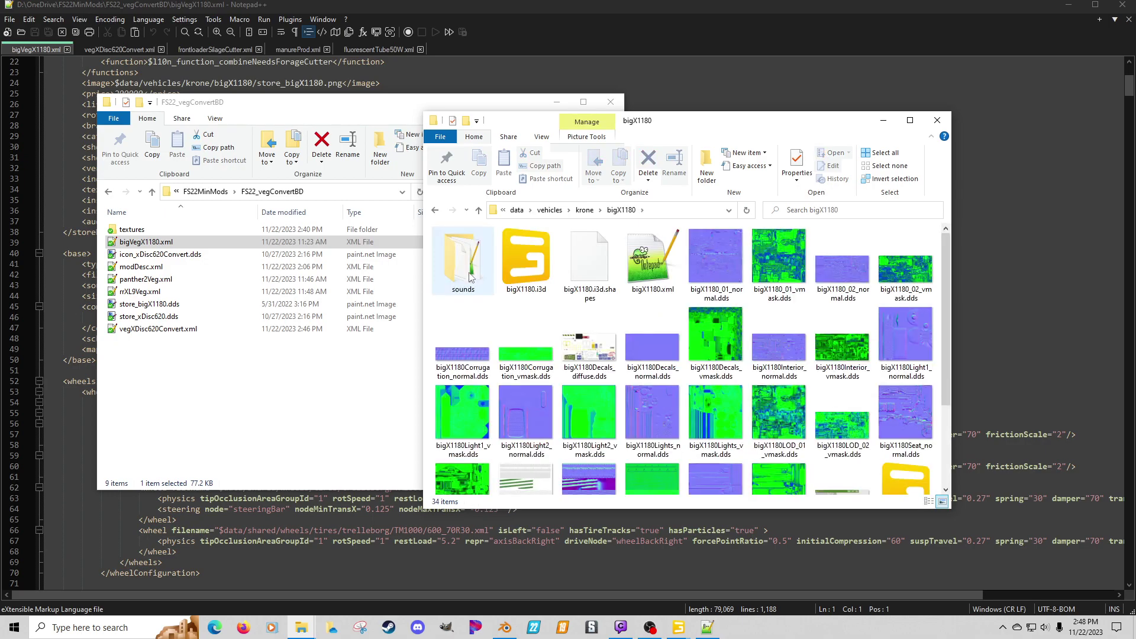
Step: Open bigX1180.i3d in GIANTS Editor 9.0.6 and view the harvester from several sides
double_click(516, 277)
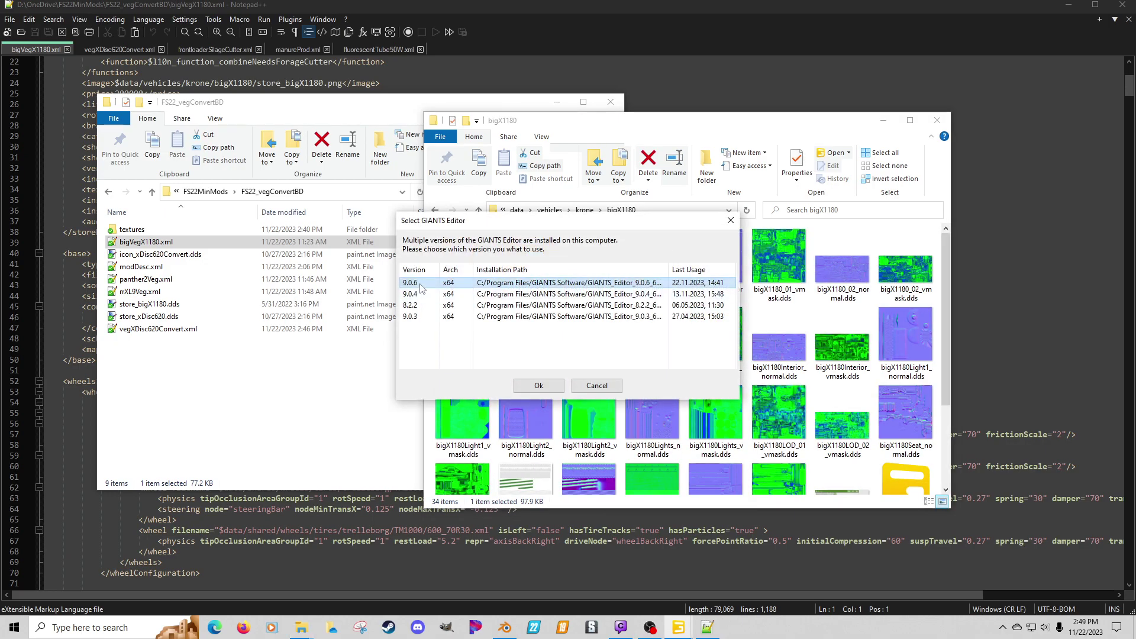
double_click(420, 285)
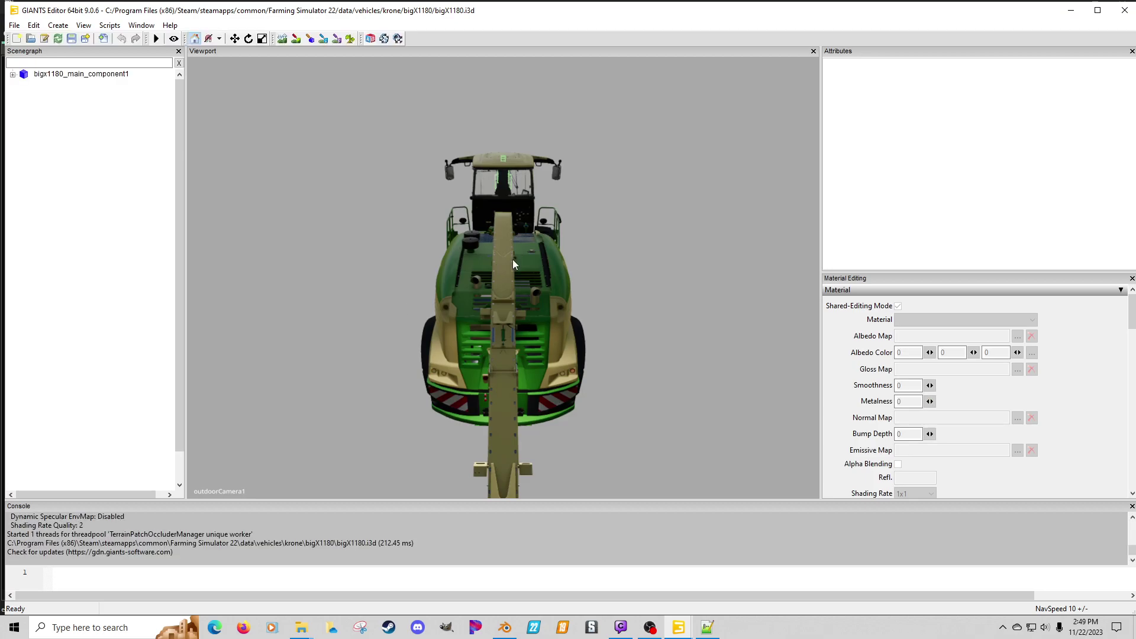
scroll(520, 250, "down", 2)
left_click_drag(510, 257, 269, 312, "alt")
scroll(470, 266, "up", 5)
scroll(471, 285, "down", 5)
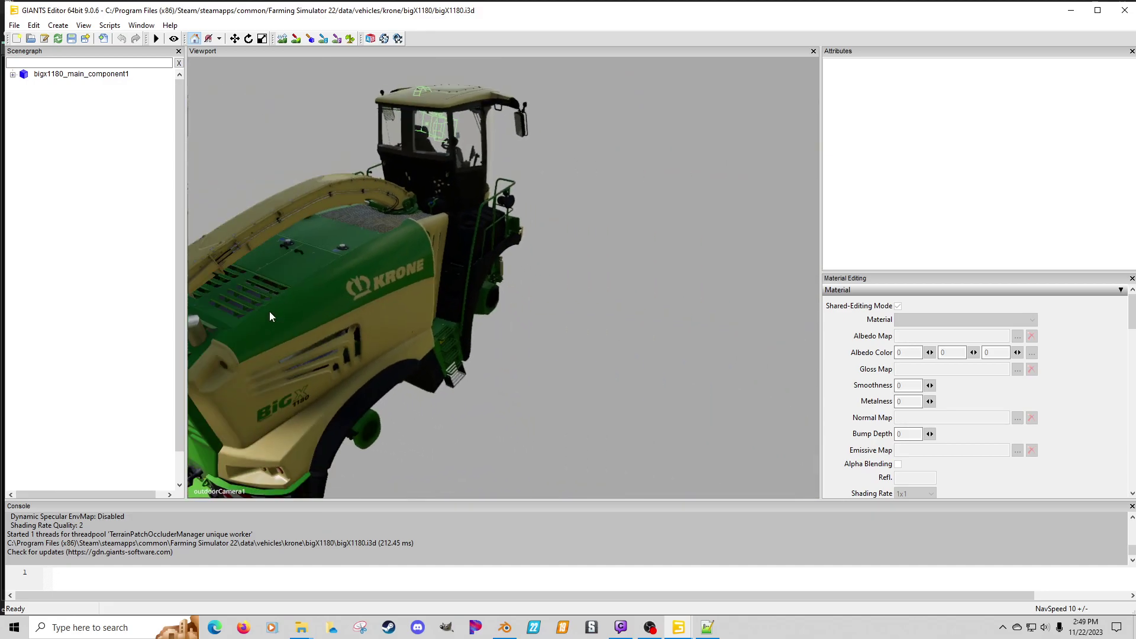
left_click_drag(357, 264, 399, 276, "alt")
Step: Expand bigx1180_root in the scene hierarchy and examine which parts of the harvester its decals group covers
left_click(12, 75)
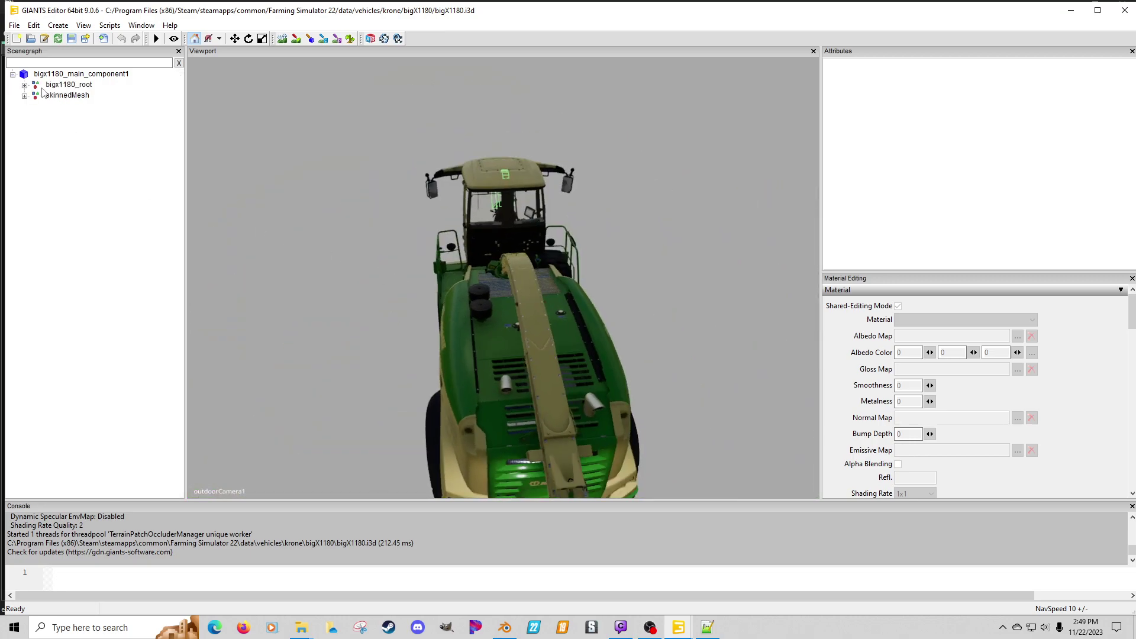
left_click(25, 85)
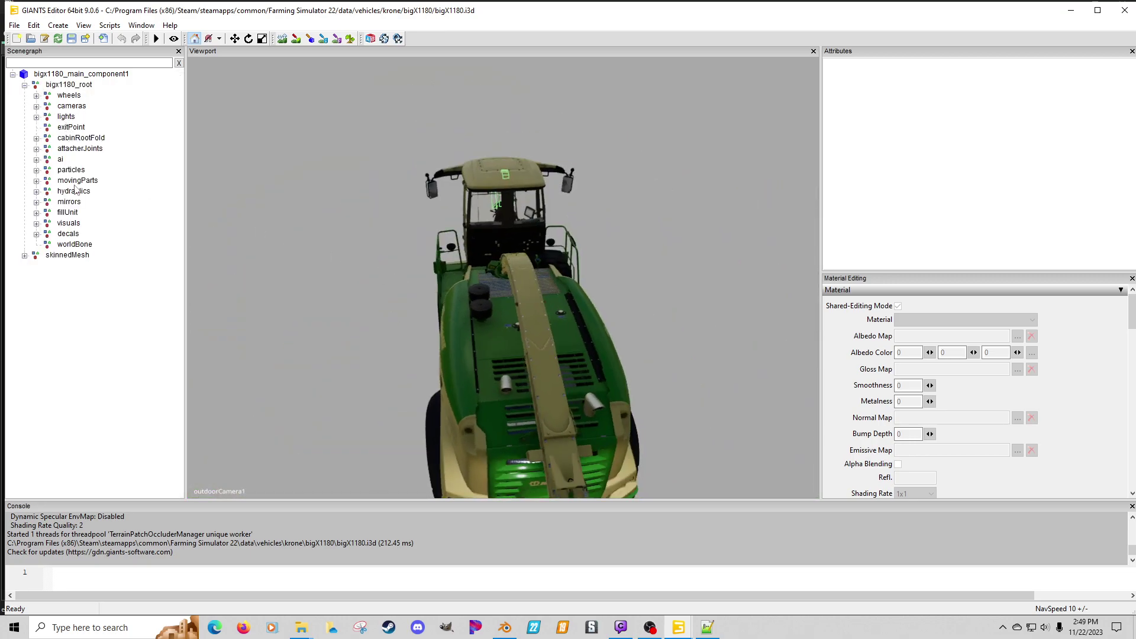
left_click(70, 224)
left_click(71, 236)
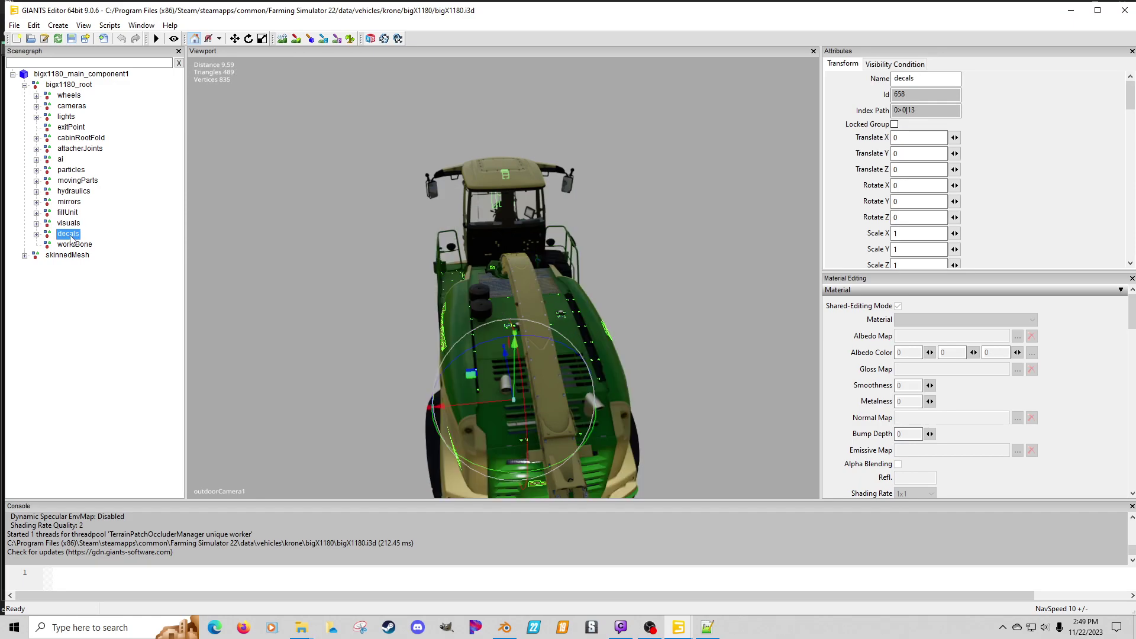
left_click(37, 235)
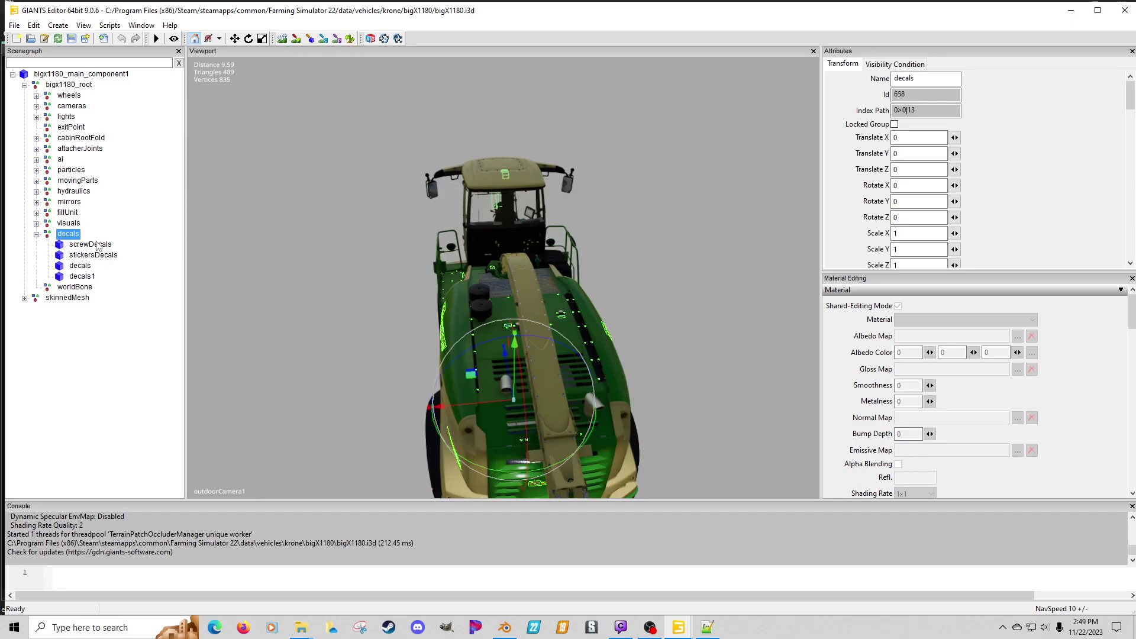
left_click_drag(244, 234, 434, 271, "alt")
scroll(381, 247, "up", 4)
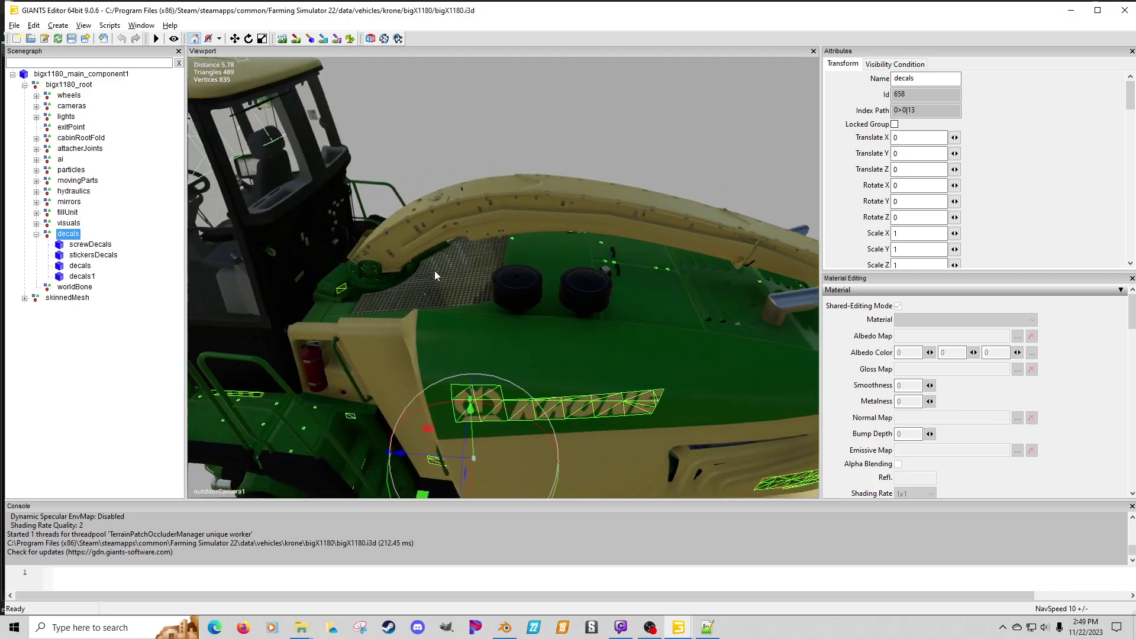
scroll(415, 274, "down", 5)
scroll(420, 275, "up", 2)
scroll(421, 274, "up", 5)
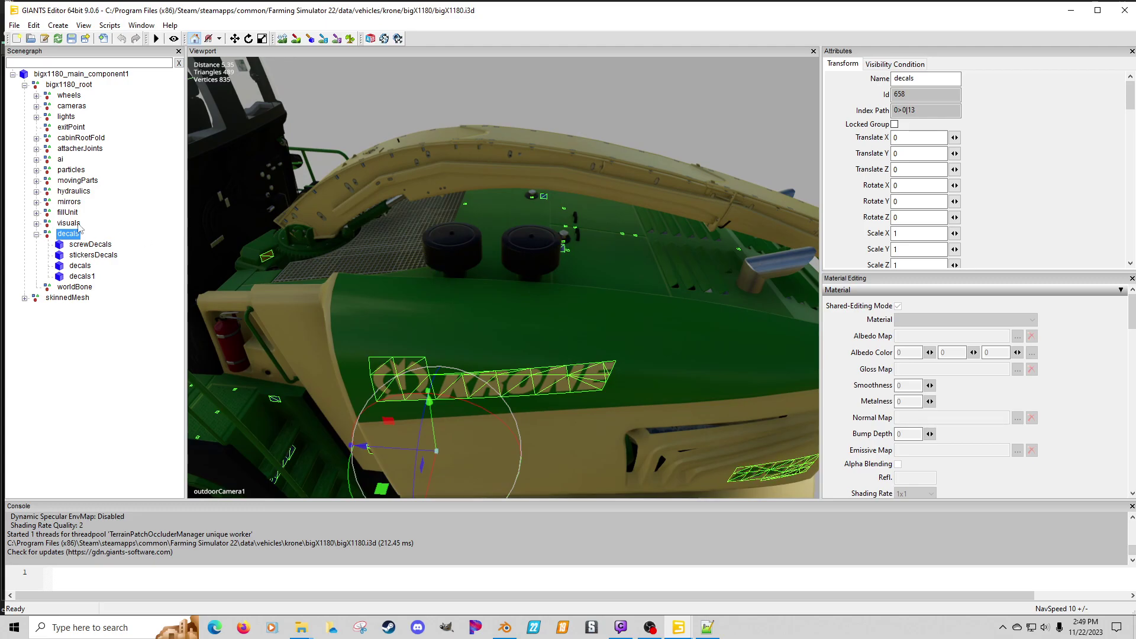
Step: Expand the visuals group and examine its children, from hosePart to lod01, against the harvester model
left_click(76, 225)
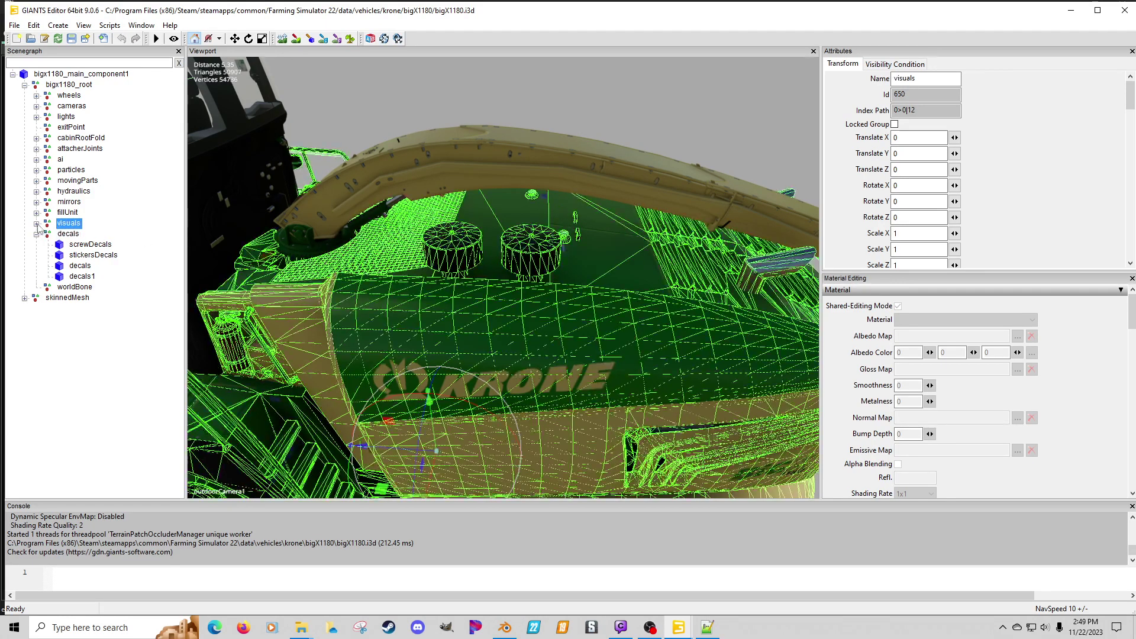
left_click(37, 224)
left_click(83, 234)
left_click(87, 255)
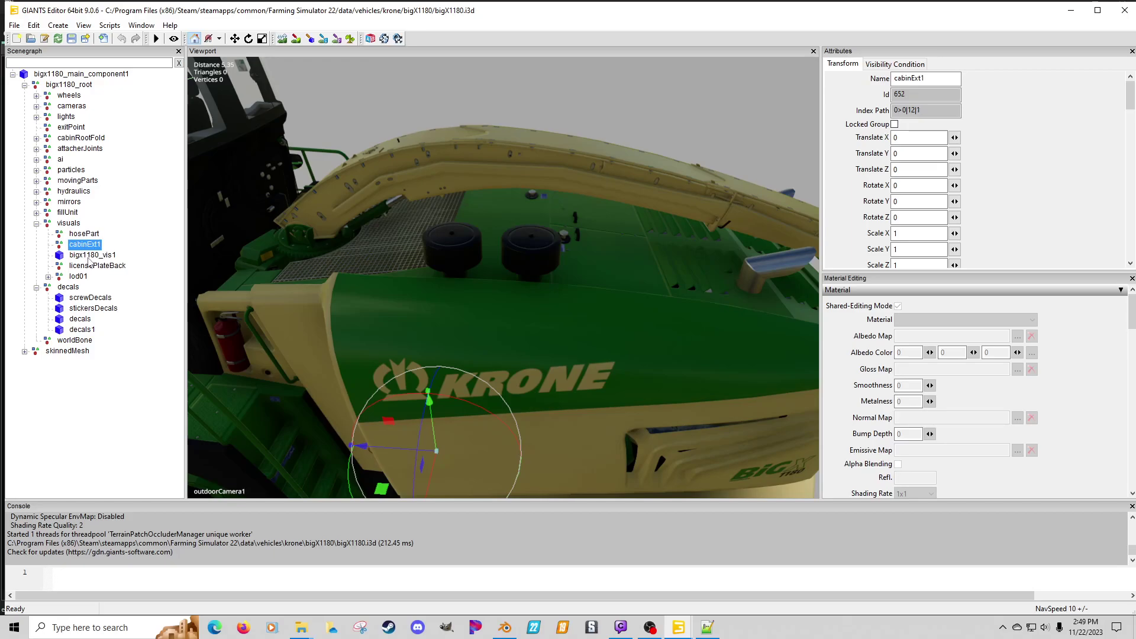
left_click(69, 224)
left_click(83, 244)
left_click(89, 255)
left_click(88, 266)
left_click(79, 277)
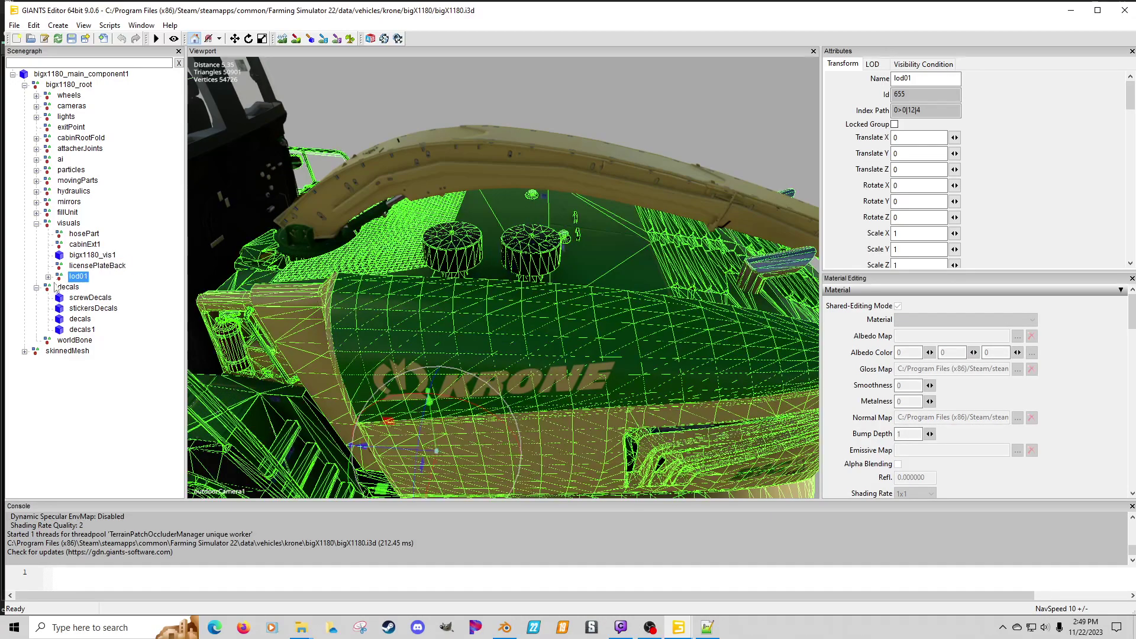
Step: Expand lod01 and compare the meshes bigx1180_vis and bigx1180_vis_lod
left_click(48, 277)
left_click(89, 288)
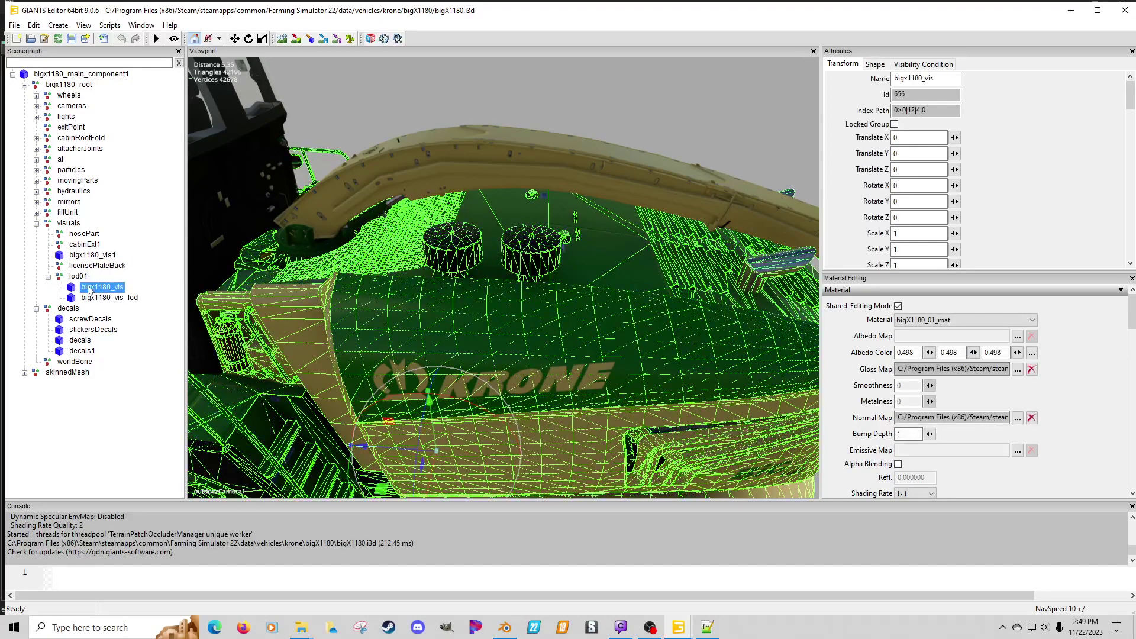
left_click(93, 298)
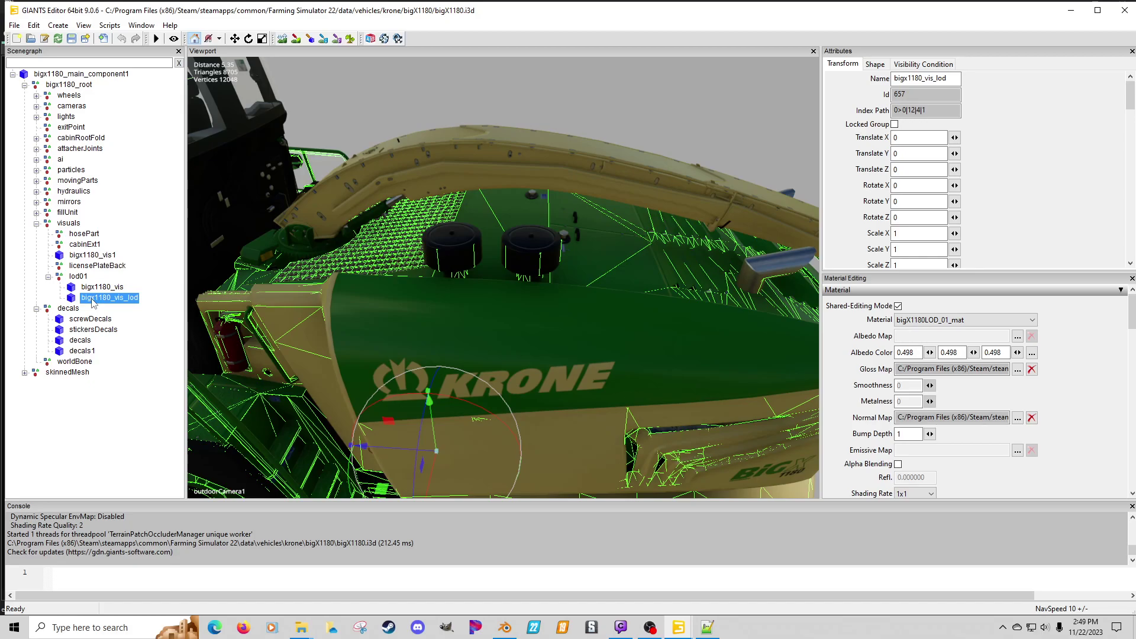
left_click(95, 288)
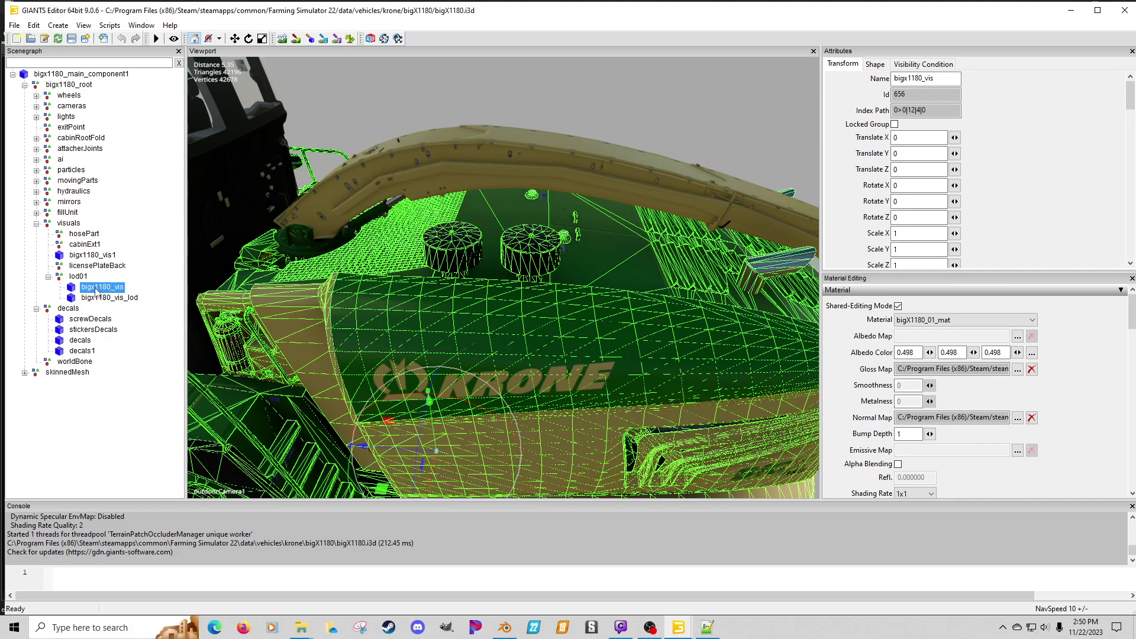
left_click(102, 299)
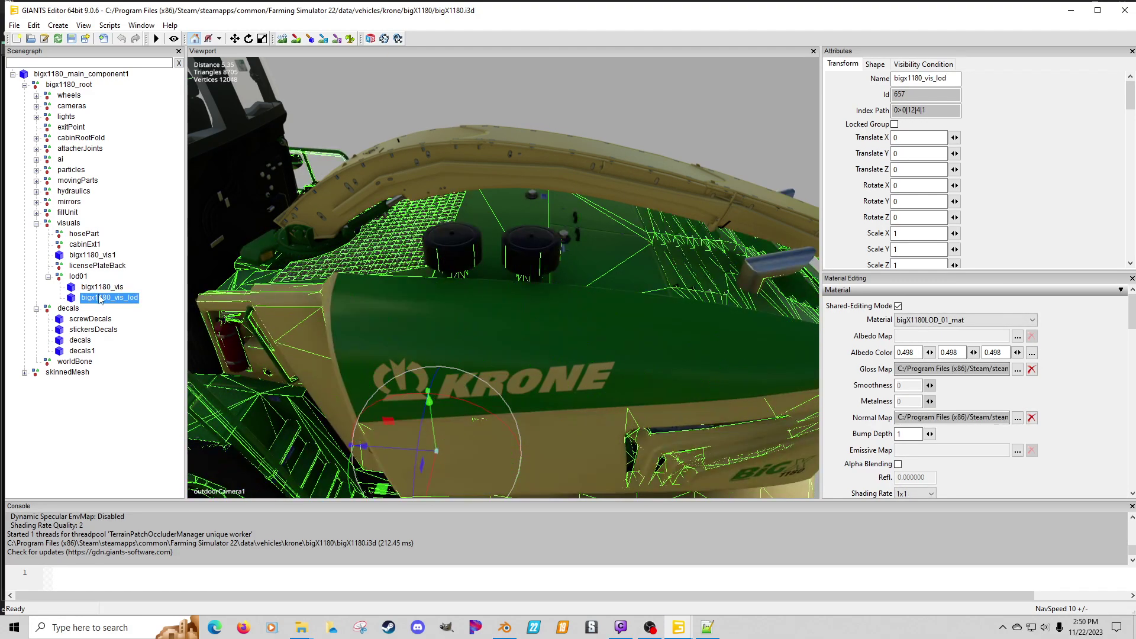
left_click(99, 288)
left_click(87, 278)
left_click(69, 224)
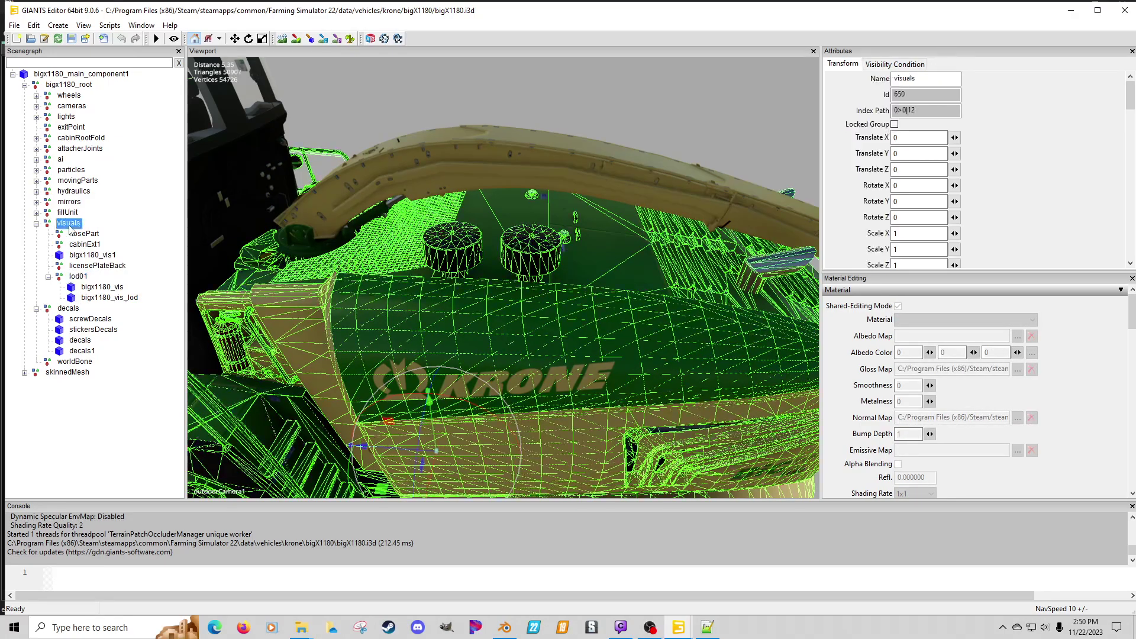
Step: Copy the bigx1180_vis mesh from lod01 and paste it at the scene root
left_click(98, 288)
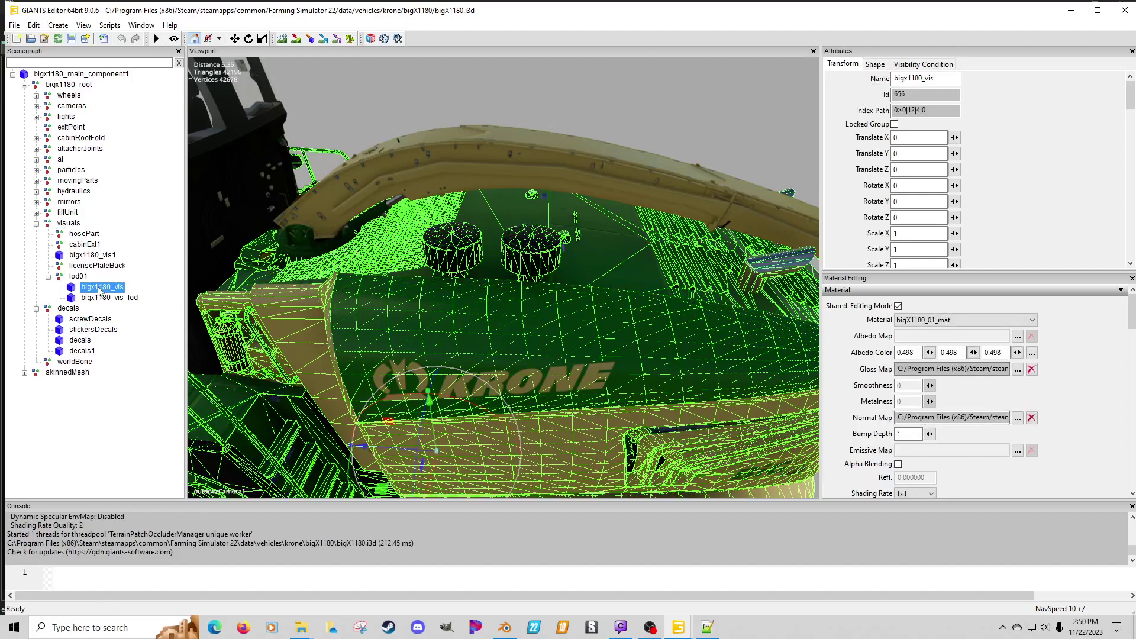
left_click(101, 411)
key("ctrl+v")
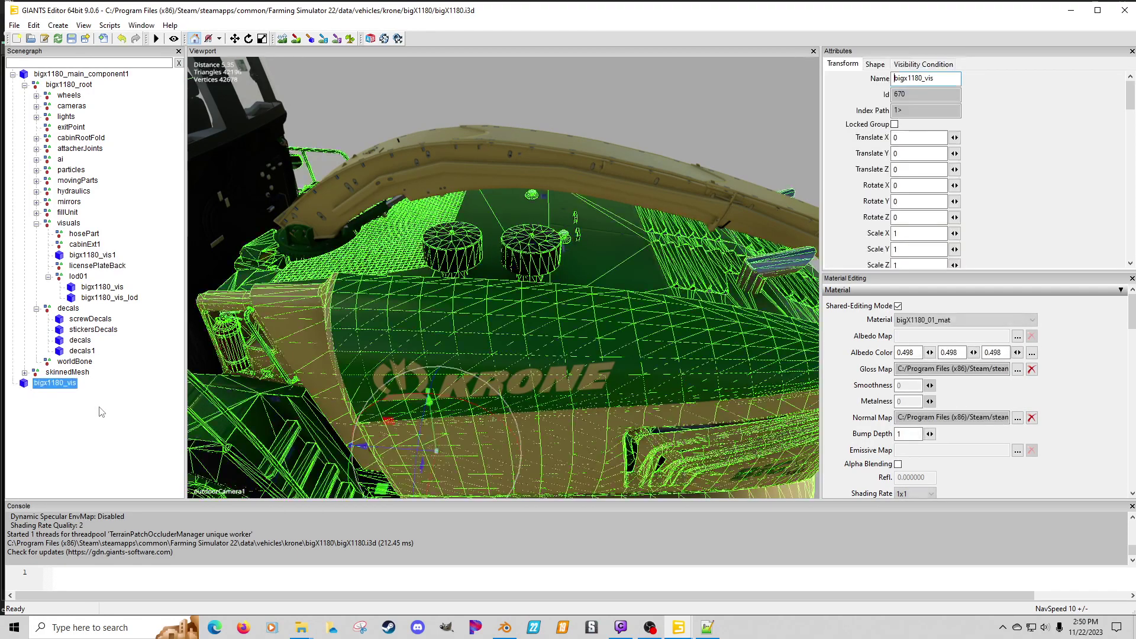
Step: Start exporting the root-level copy of bigx1180_vis and choose the bigXDecals folder inside OneDrive's blender folder as destination
left_click(107, 298)
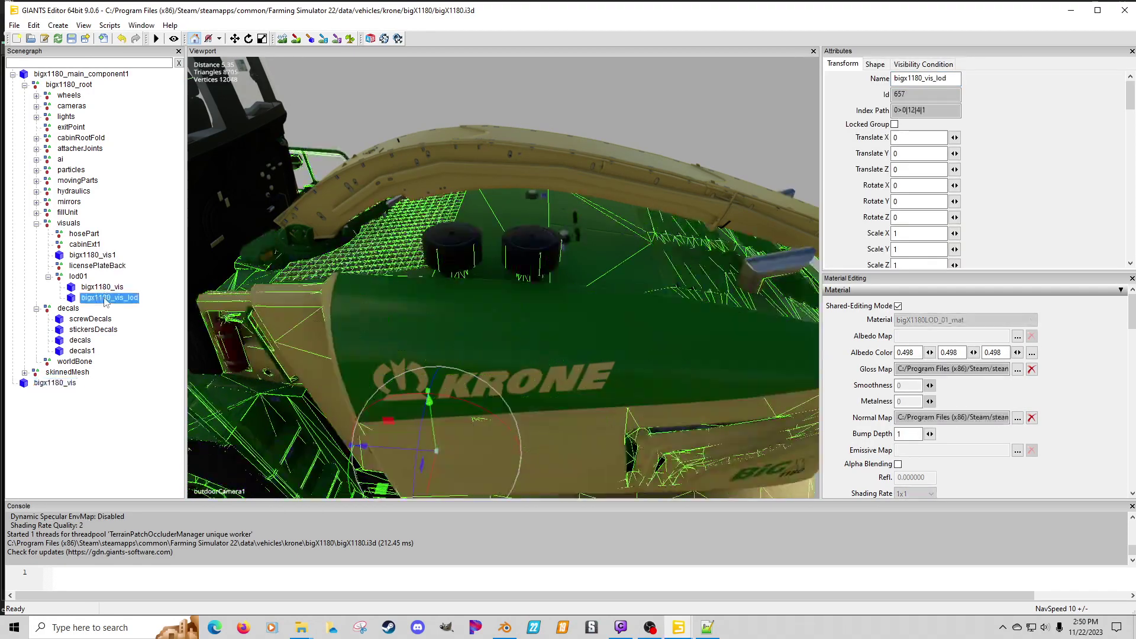
left_click(71, 385)
left_click(15, 26)
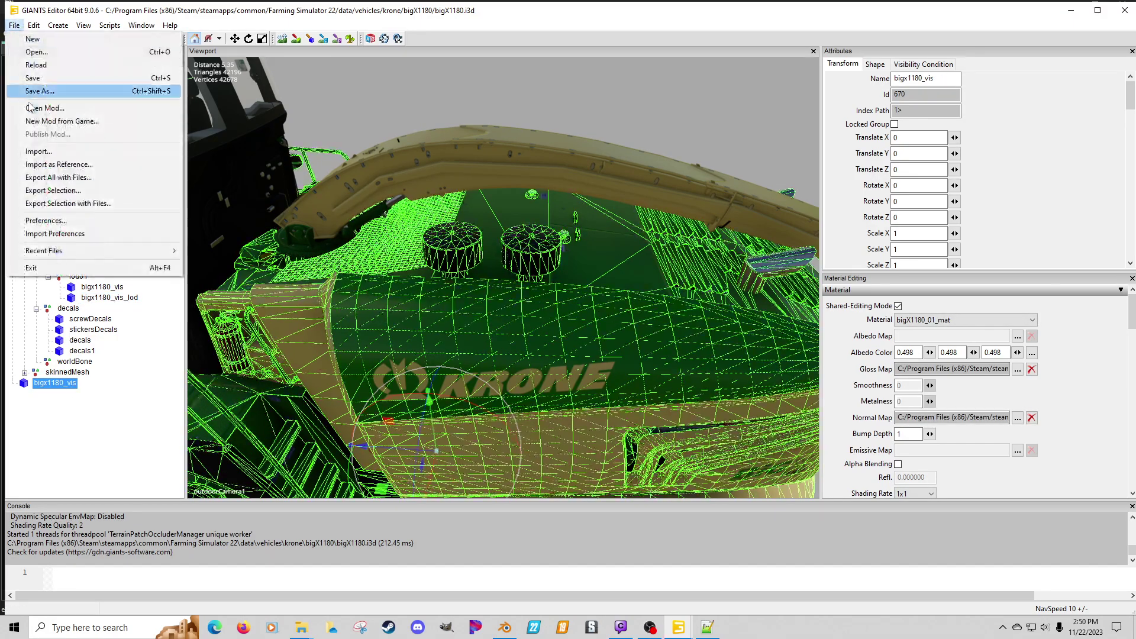
left_click(94, 186)
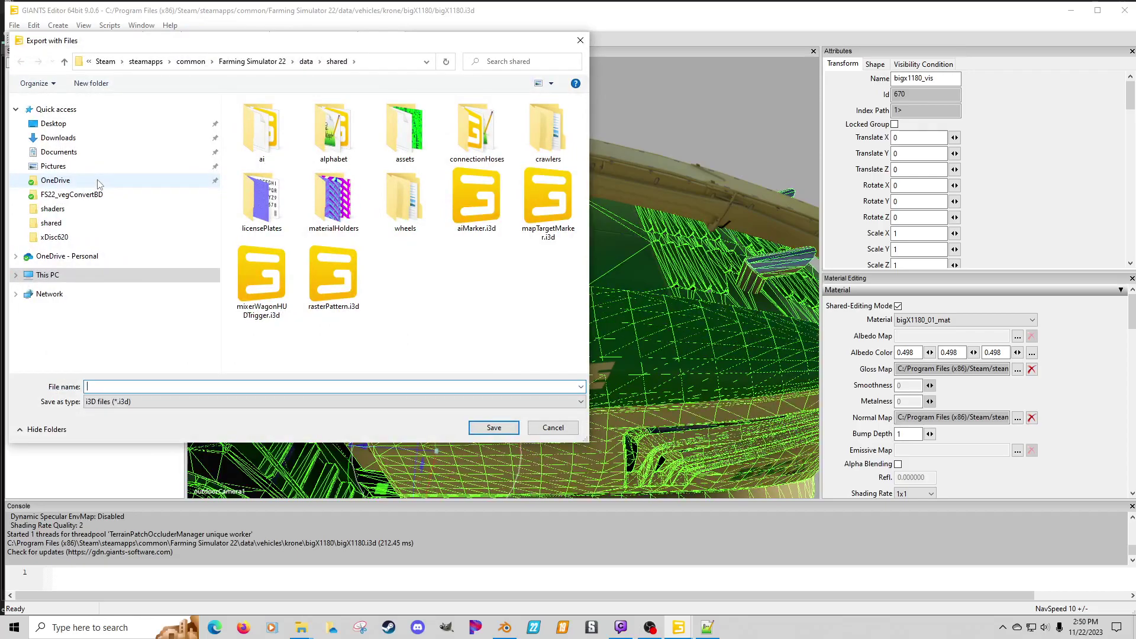
left_click(86, 181)
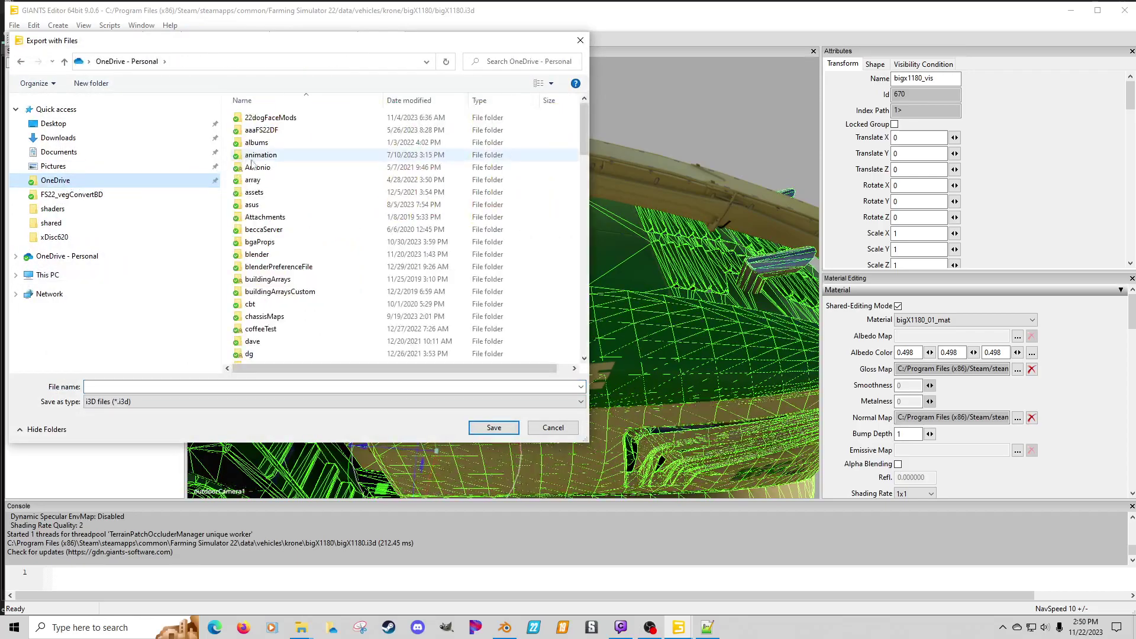
double_click(256, 255)
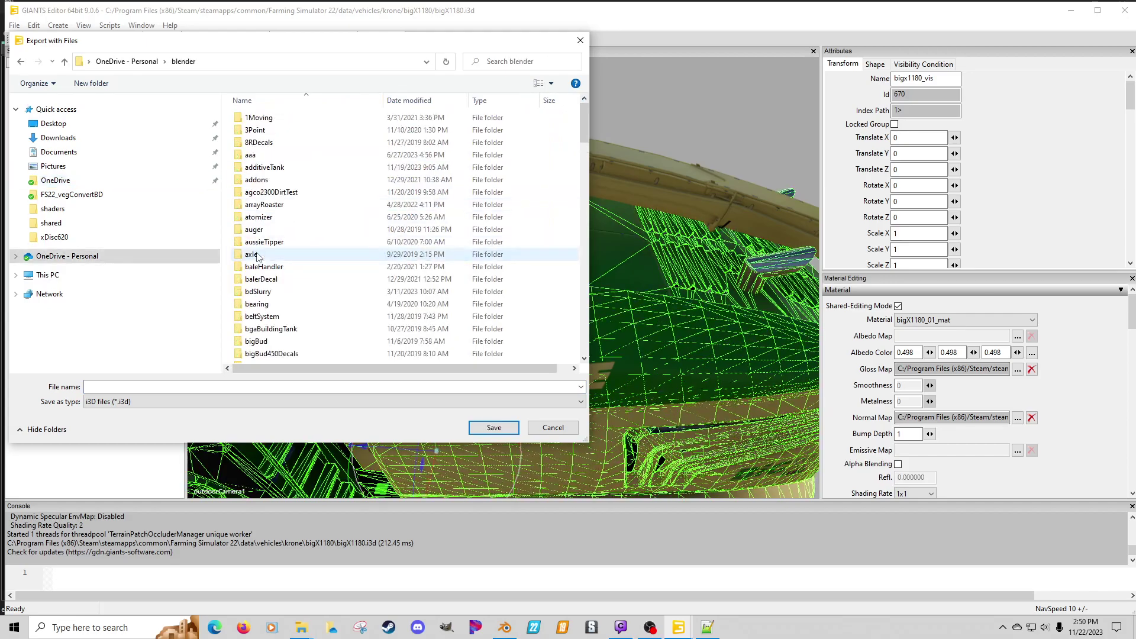
scroll(278, 256, "down", 4)
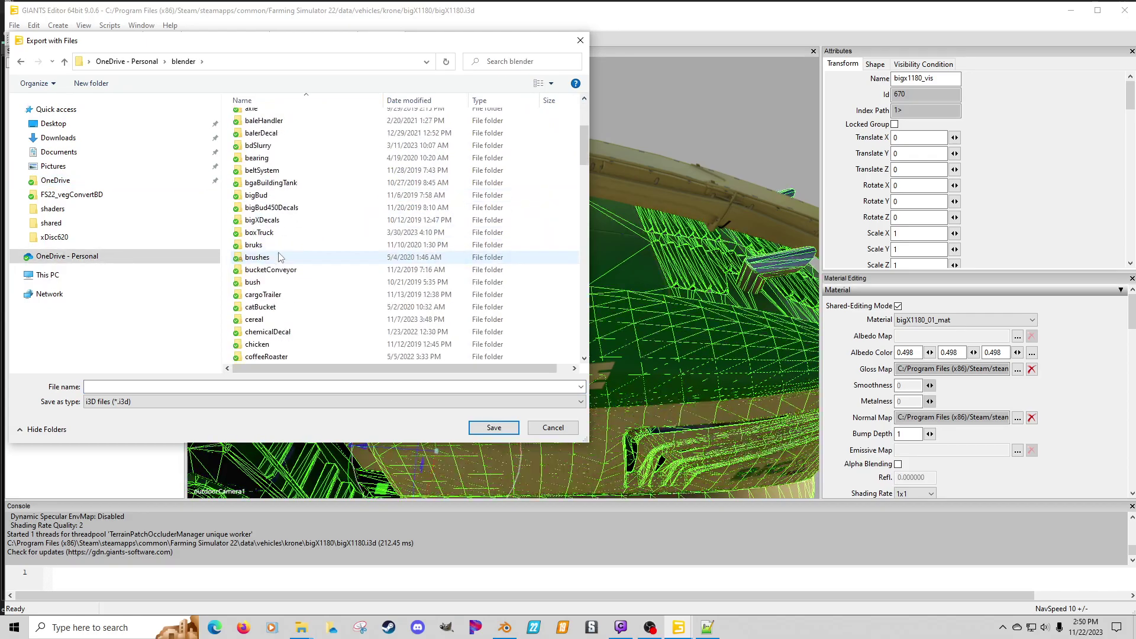
double_click(265, 221)
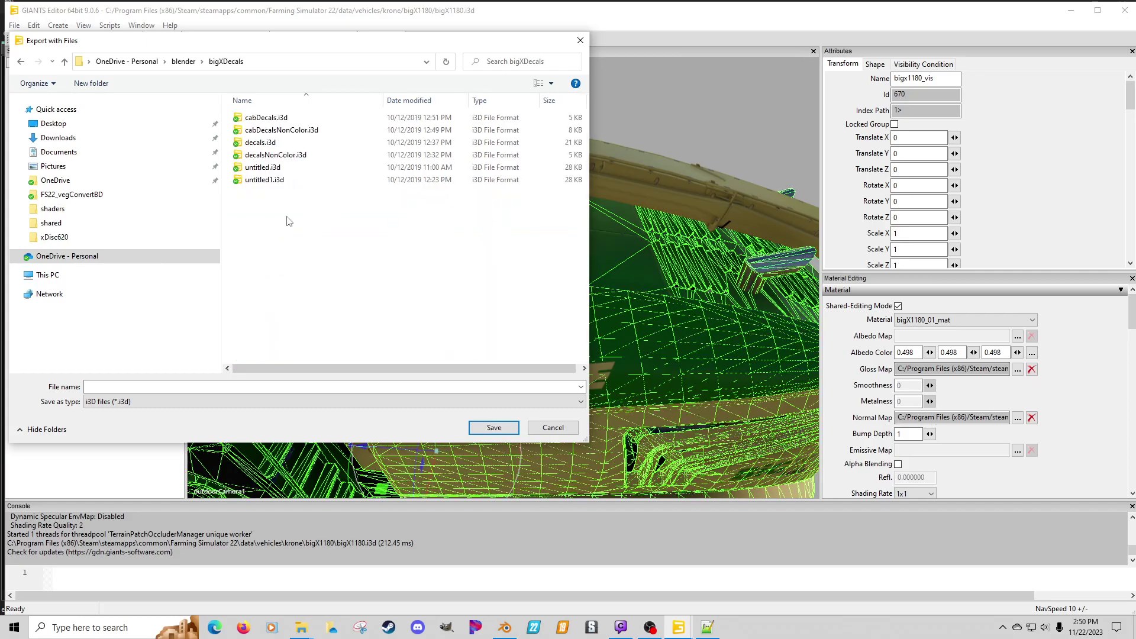
Step: Export the selected mesh as a Wavefront OBJ file named fs22BigX_vis
left_click(200, 402)
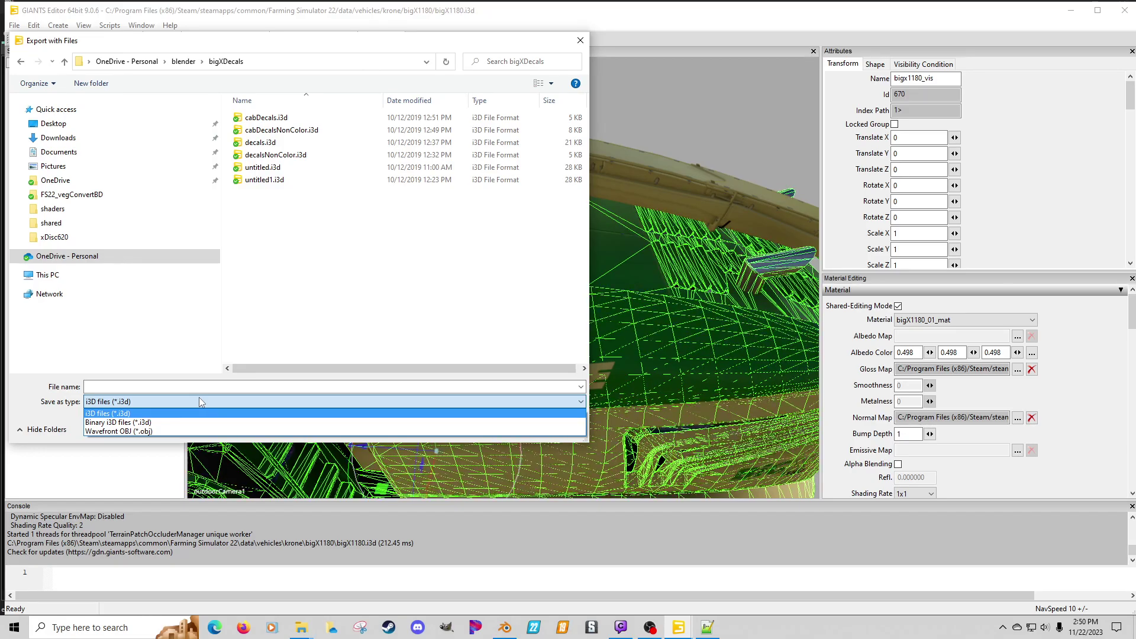
left_click(142, 430)
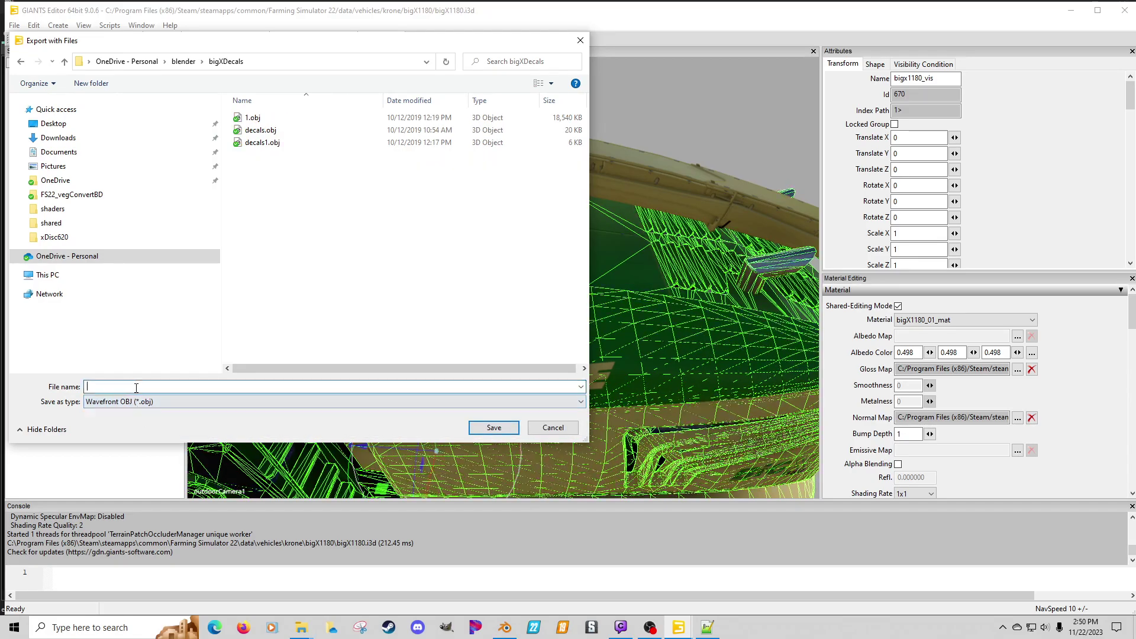
type("22B")
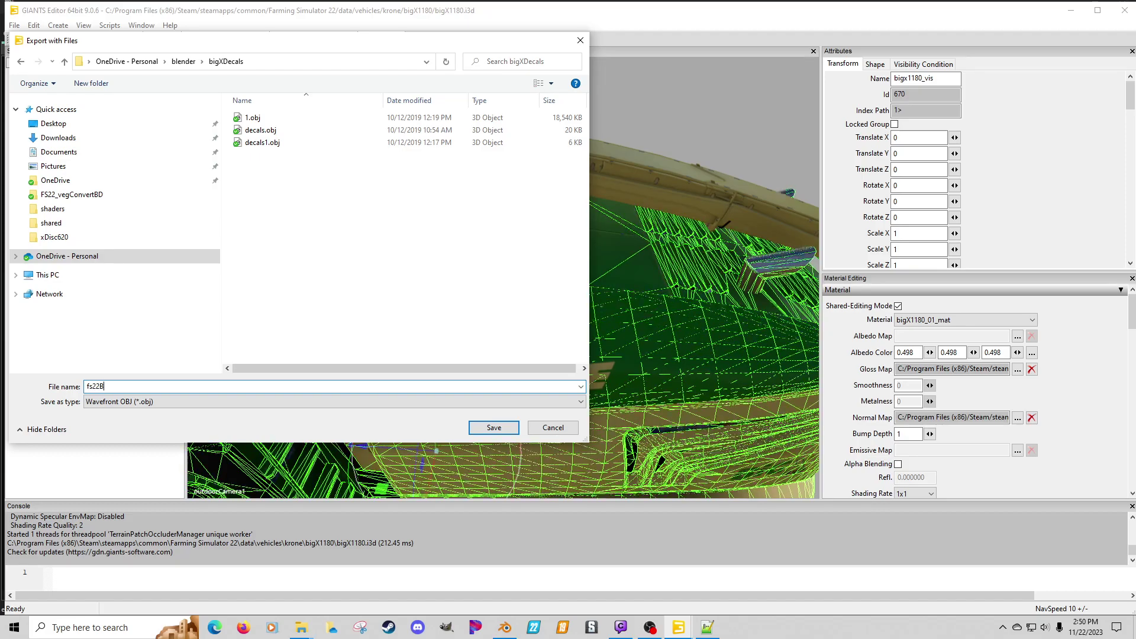
type("igX_vis")
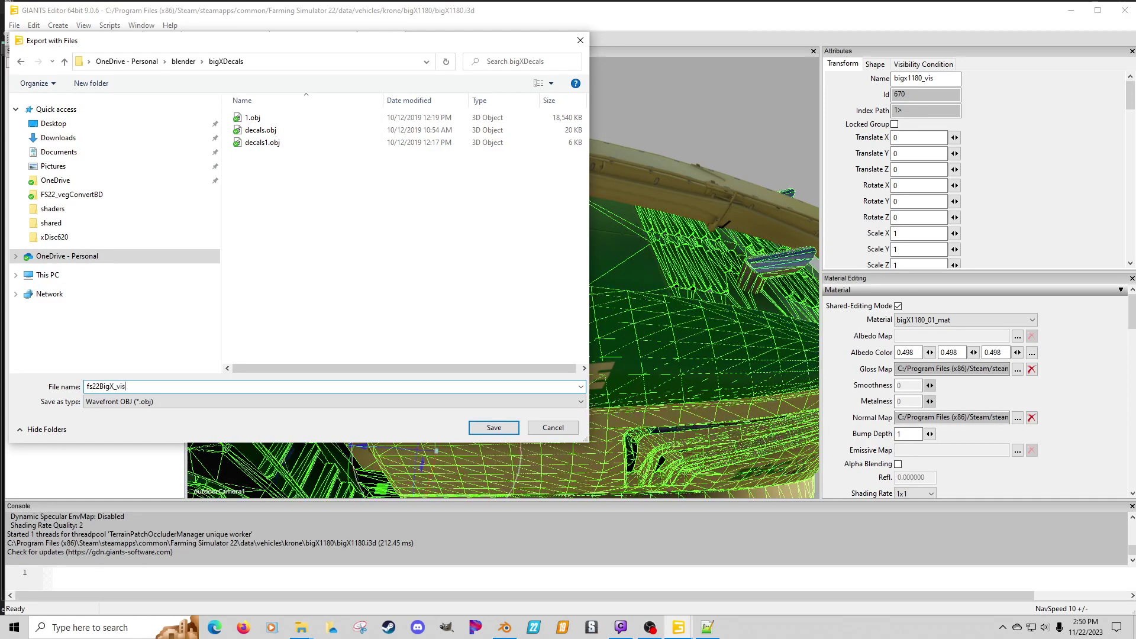
key("Return")
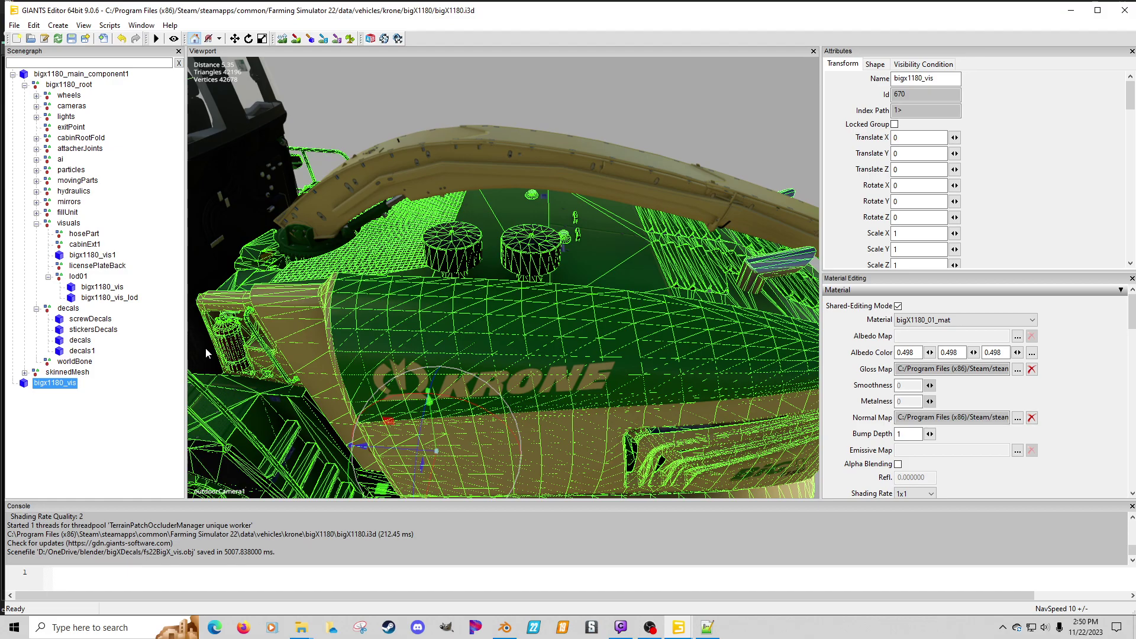
Step: Switch to Blender and start a new General file
left_click(510, 629)
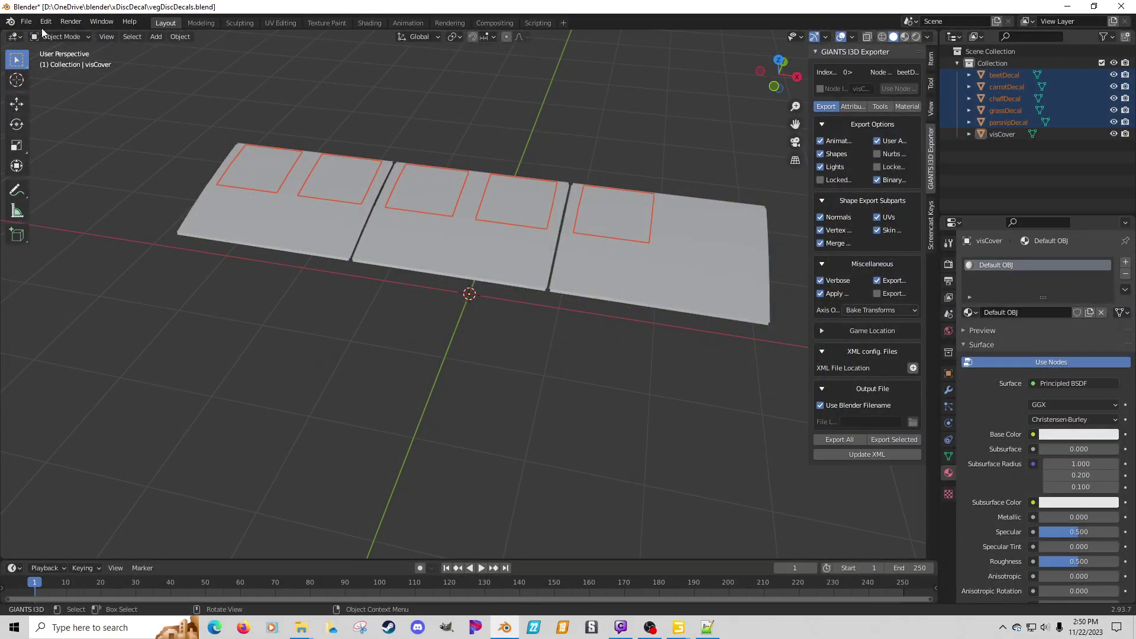
left_click(26, 22)
mouse_move(40, 40)
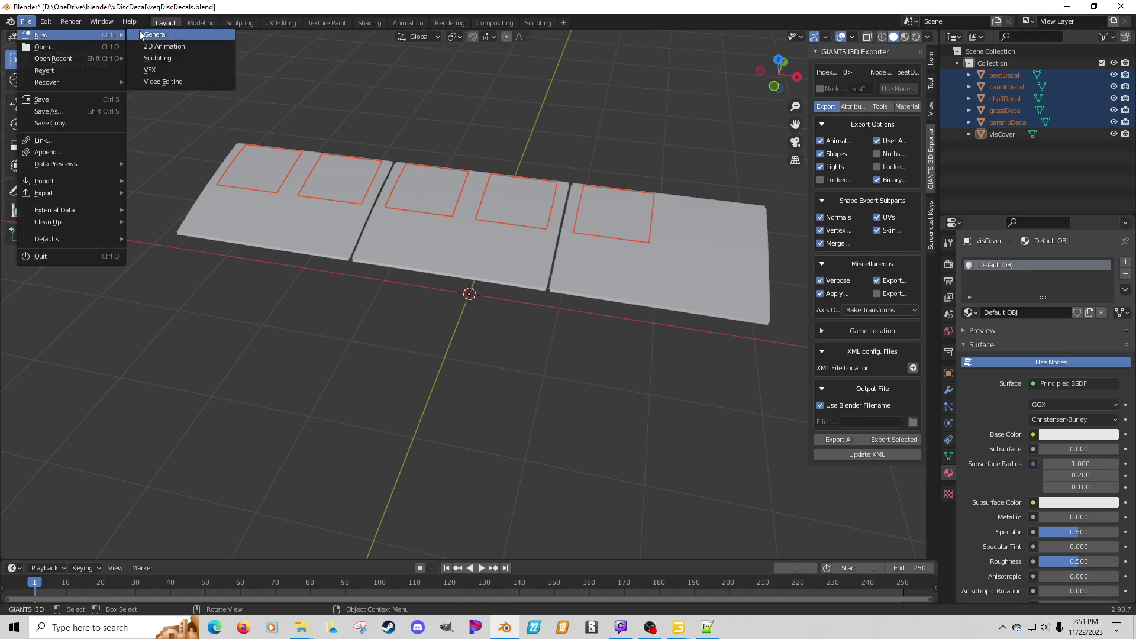
left_click(168, 34)
left_click(507, 335)
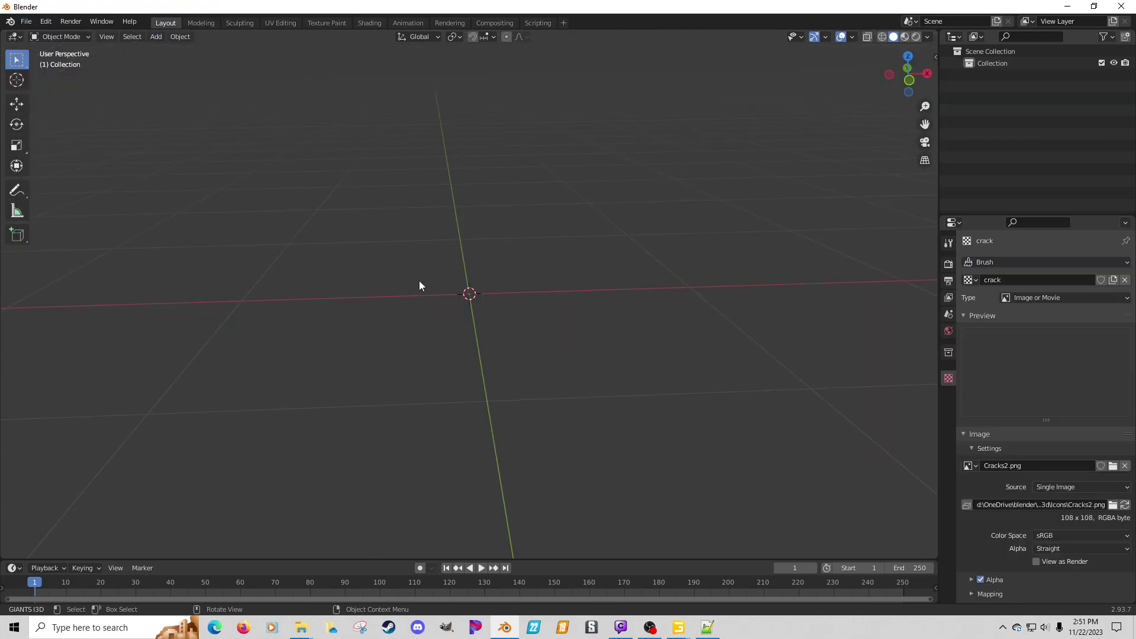
Step: Import fs22BigX_vis.obj from the blender/bigXDecals folder and bring the whole harvester body into sight
left_click(27, 24)
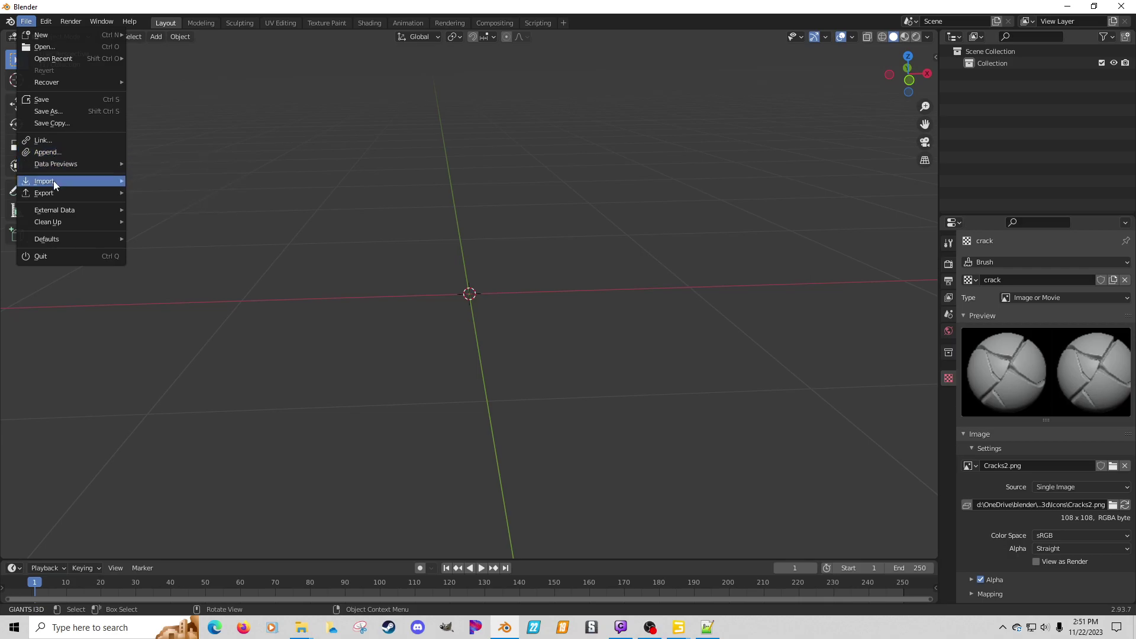
mouse_move(56, 181)
left_click(167, 289)
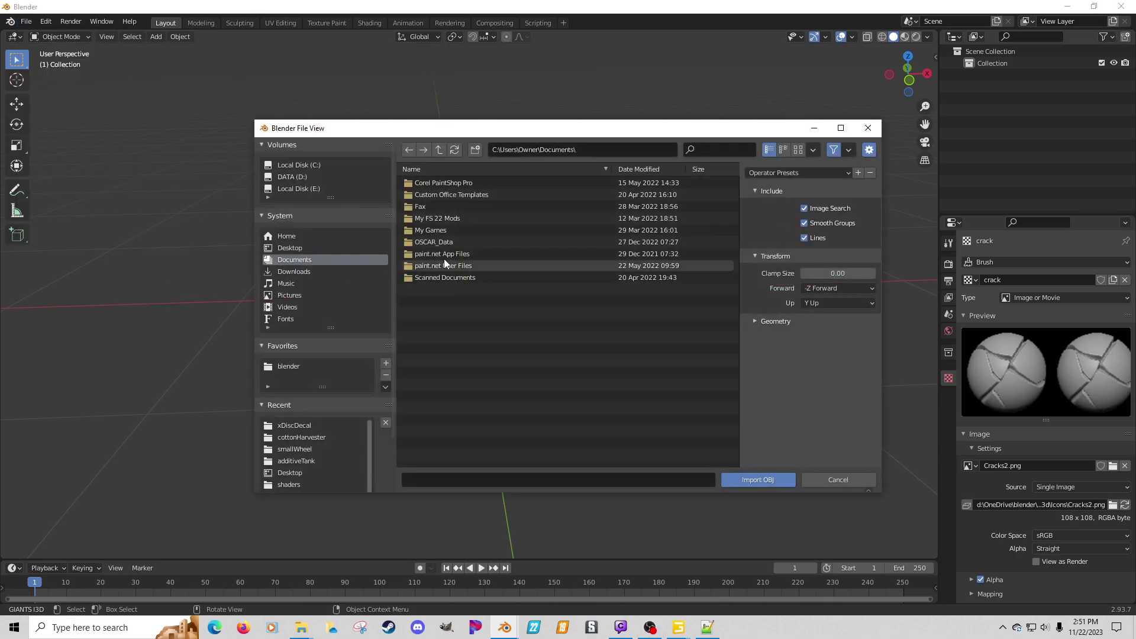
left_click(285, 370)
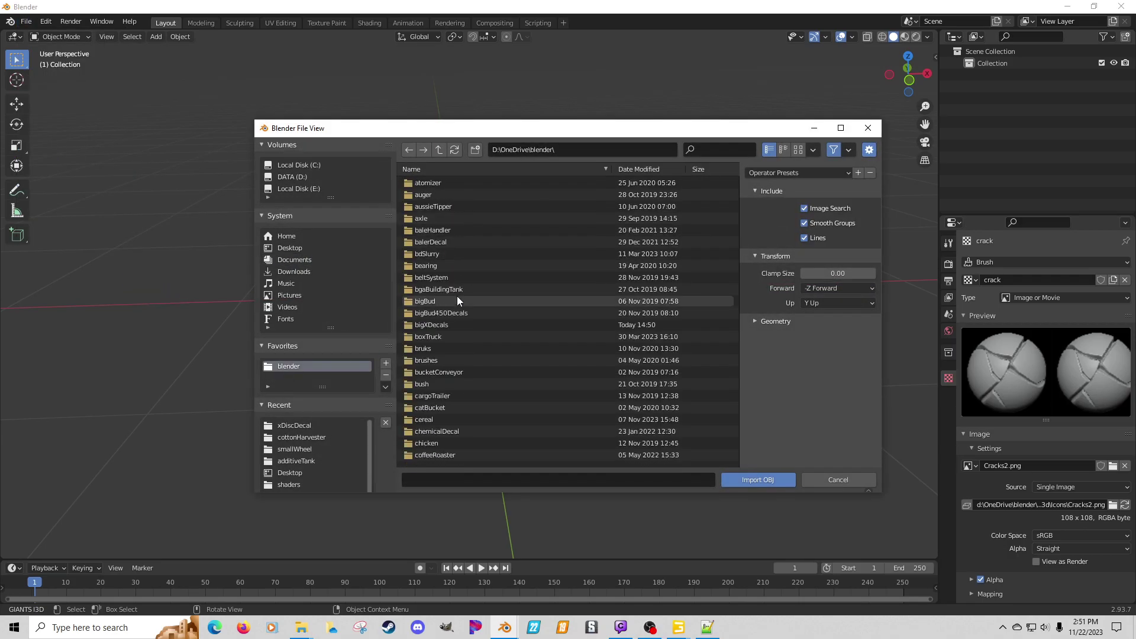
left_click(438, 327)
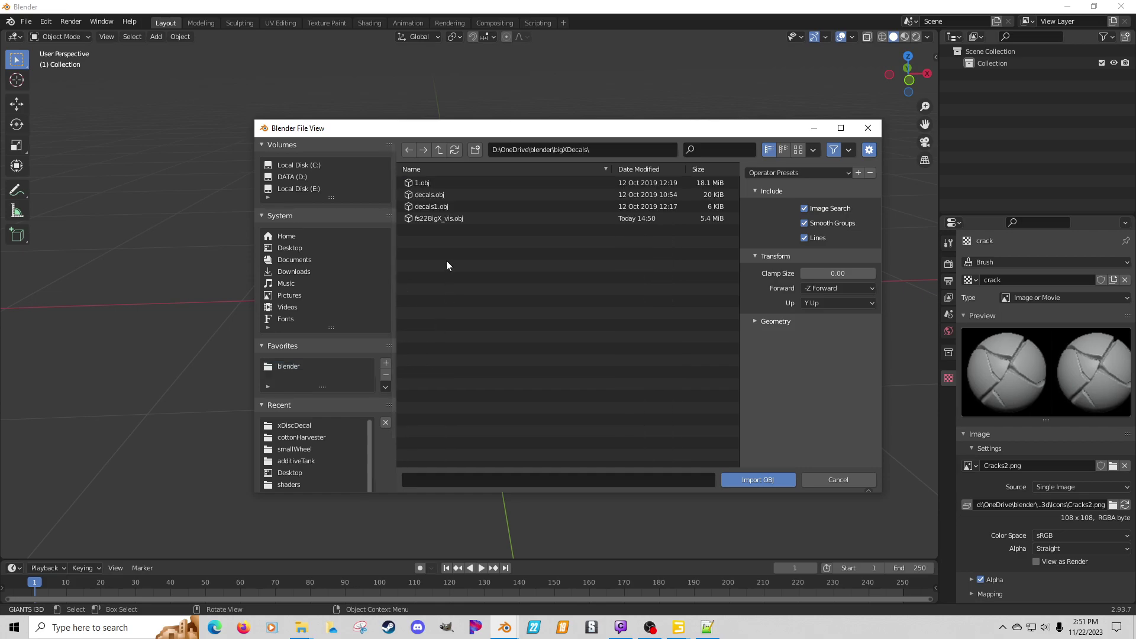
double_click(435, 219)
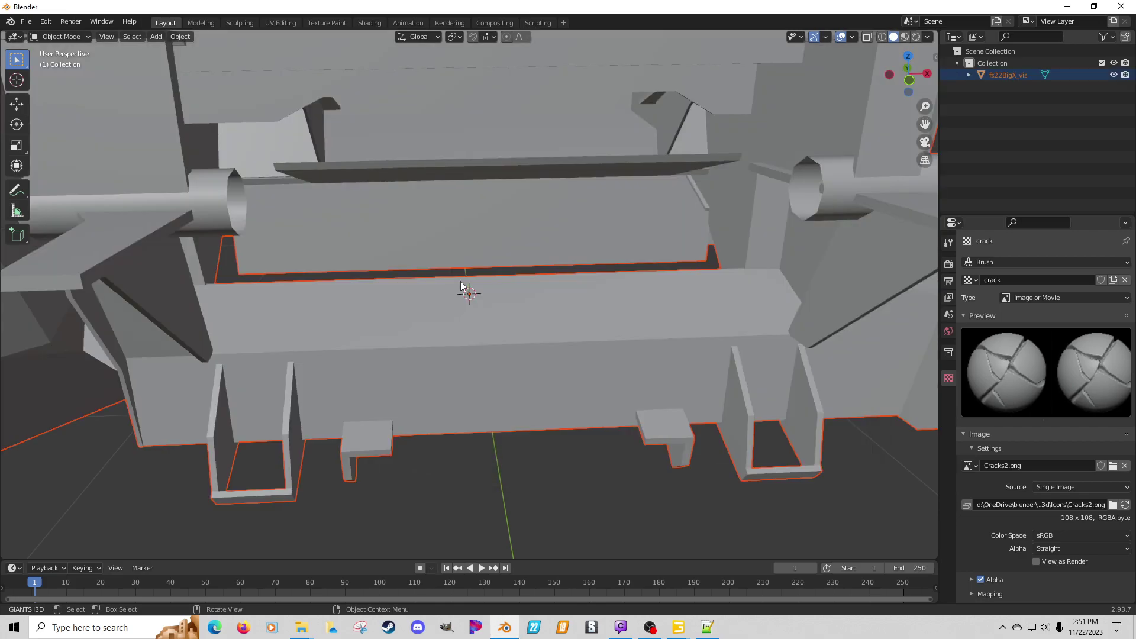
scroll(462, 286, "down", 10)
middle_click_drag(496, 286, 485, 251)
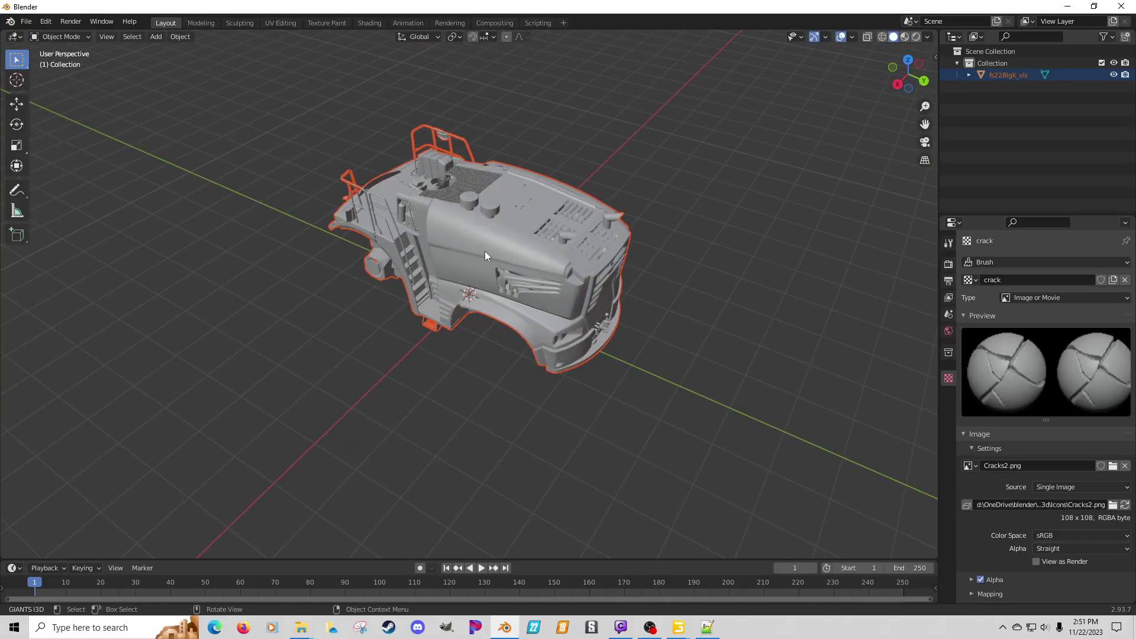
Step: Enter Edit Mode on the imported harvester body and convert all of its triangles to quads
left_click(484, 250)
key("Tab")
middle_click_drag(506, 264, 539, 221)
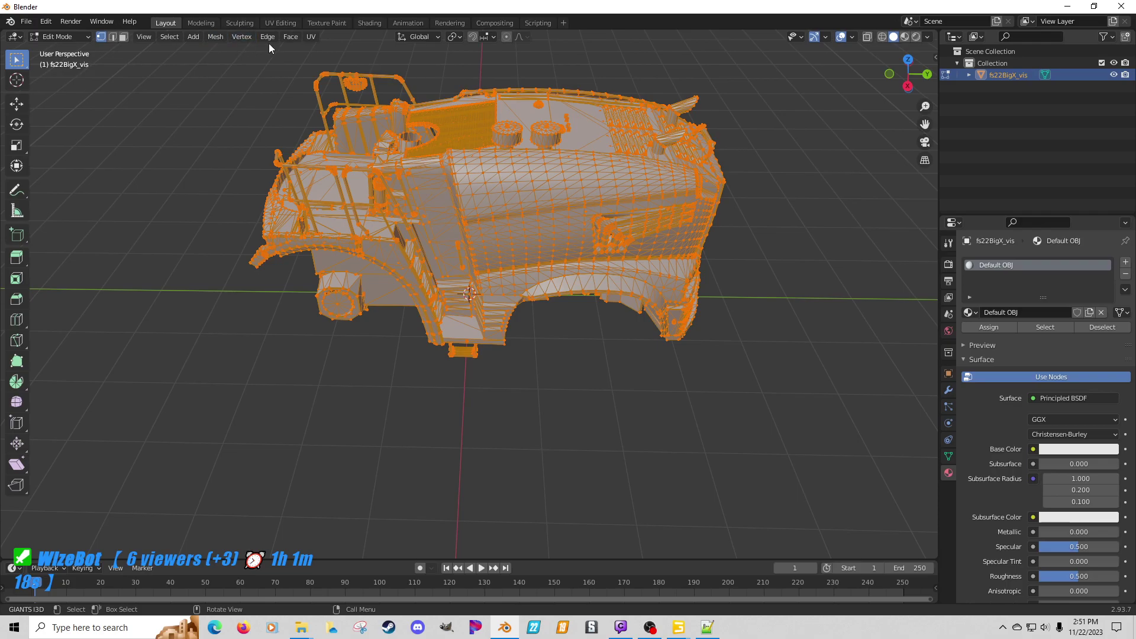
left_click(291, 37)
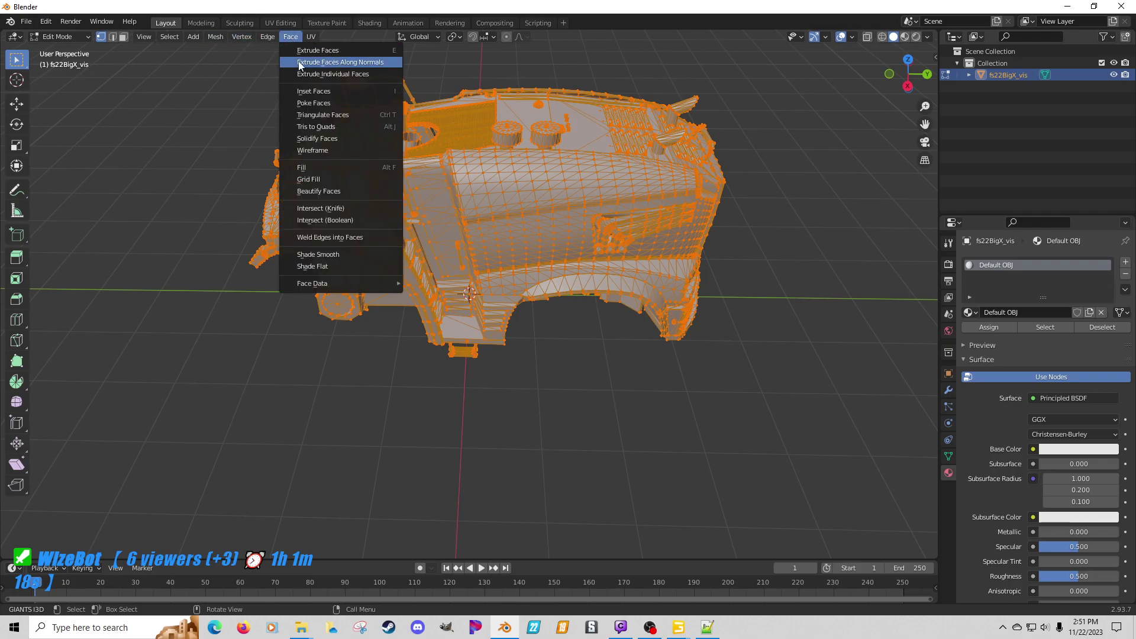
left_click(313, 126)
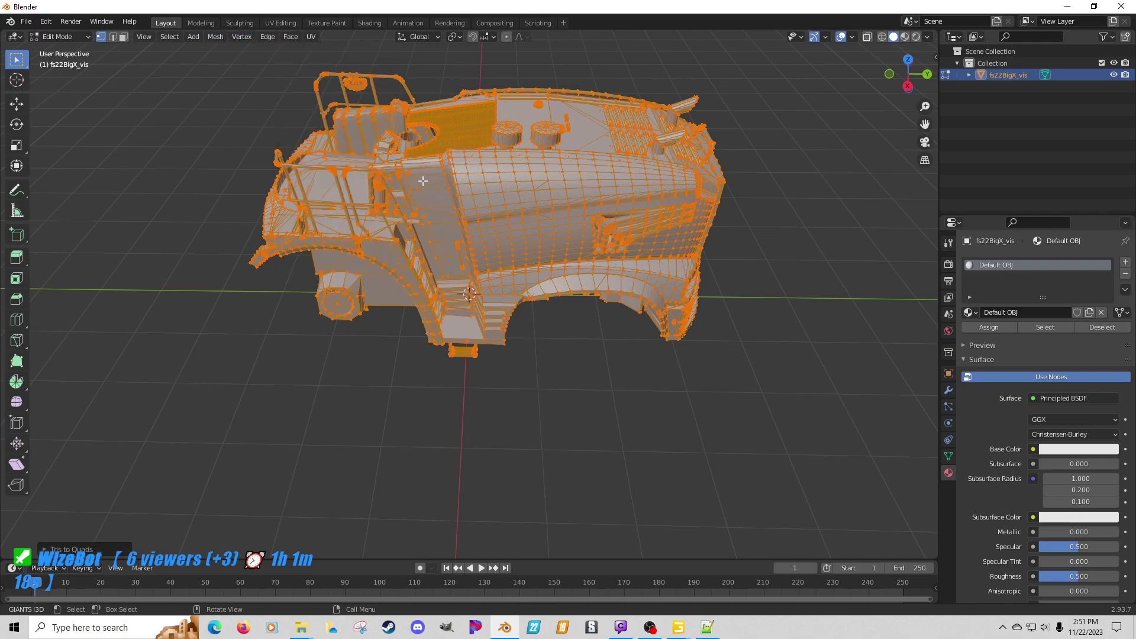
mouse_move(478, 183)
middle_mouse_down()
mouse_move(440, 183)
mouse_move(592, 184)
mouse_move(474, 183)
middle_mouse_up()
scroll(474, 183, "up", 3)
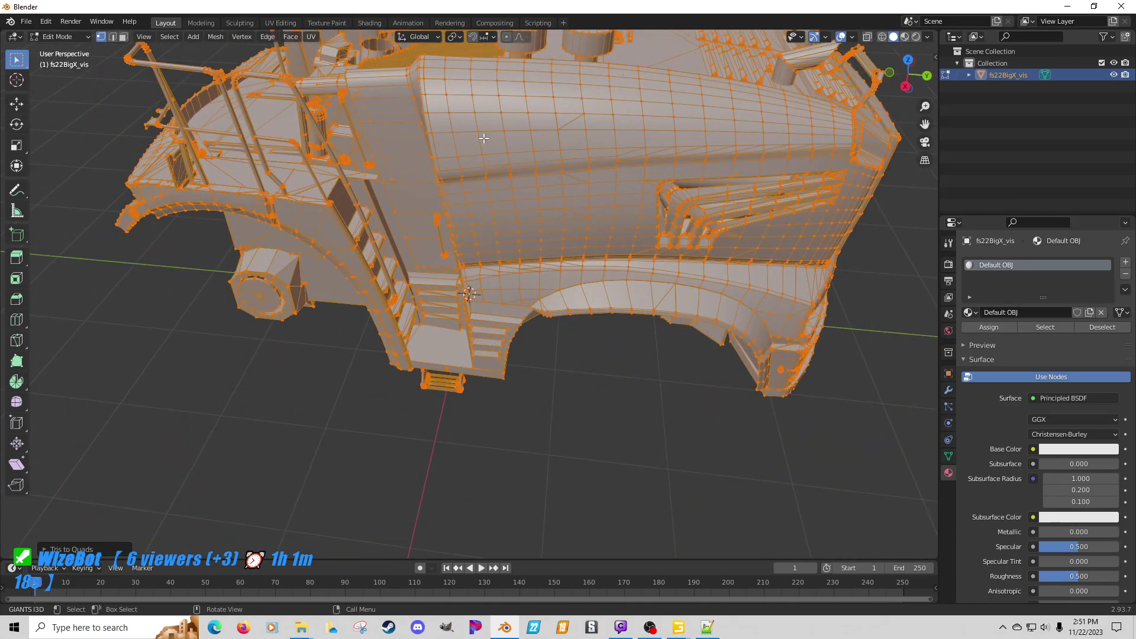
middle_click_drag(492, 121, 519, 237)
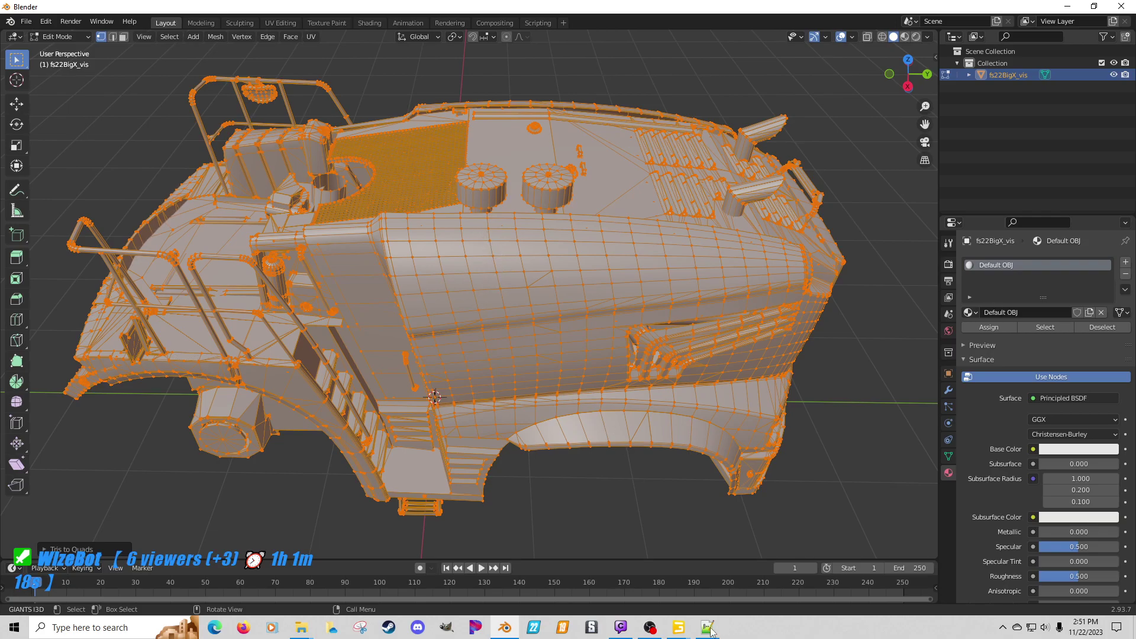
Step: Switch to GIANTS Editor to check the side panel around the KRONE logo, then return to Blender
mouse_move(679, 627)
left_click(784, 566)
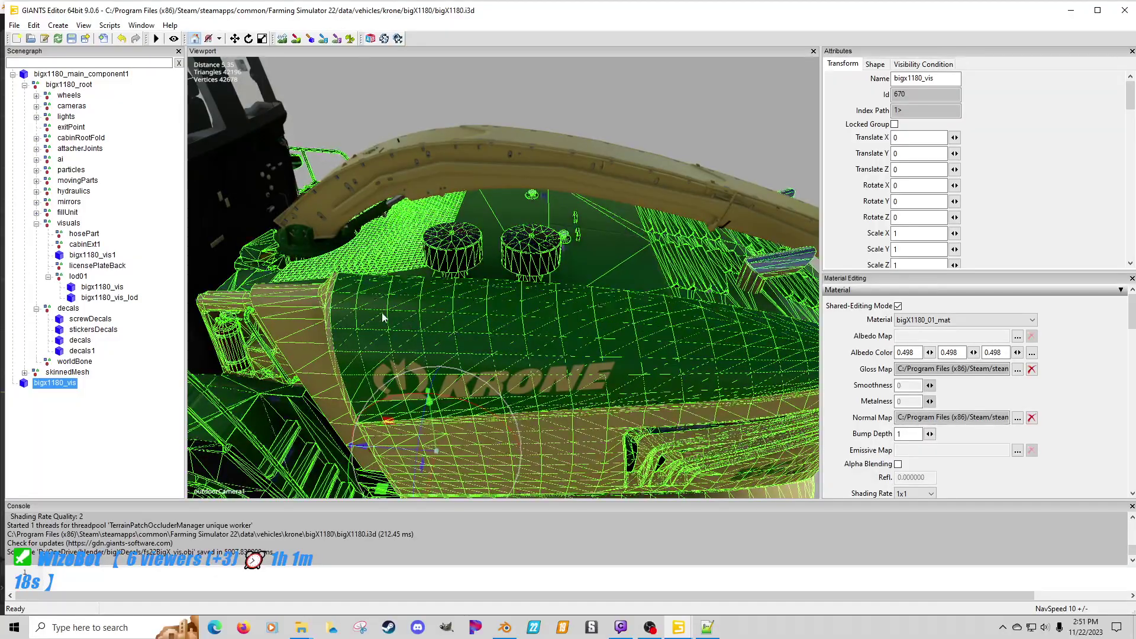
left_click(504, 628)
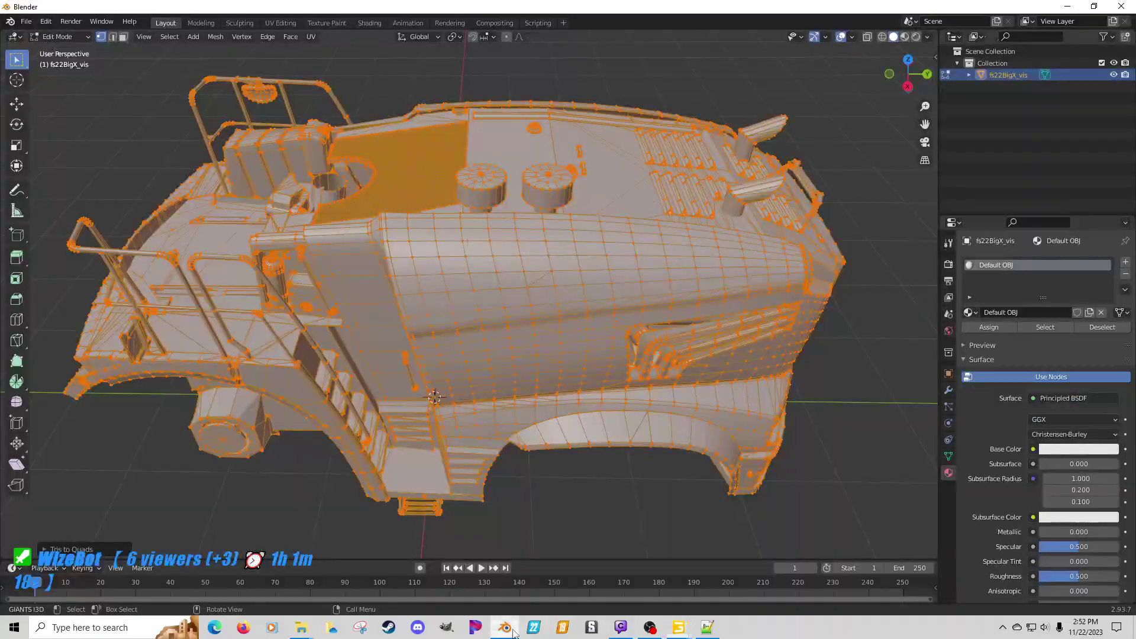
Step: Change the harvester body mesh to face selection and deselect all of its faces
middle_click_drag(474, 292, 149, 69)
key("3")
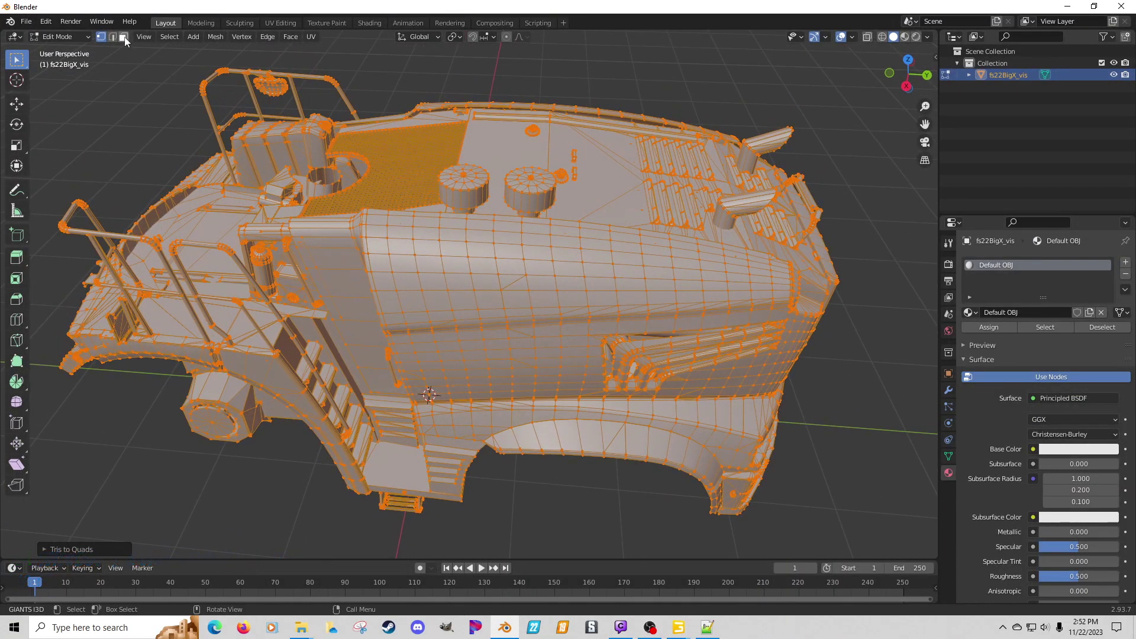
left_click(401, 236)
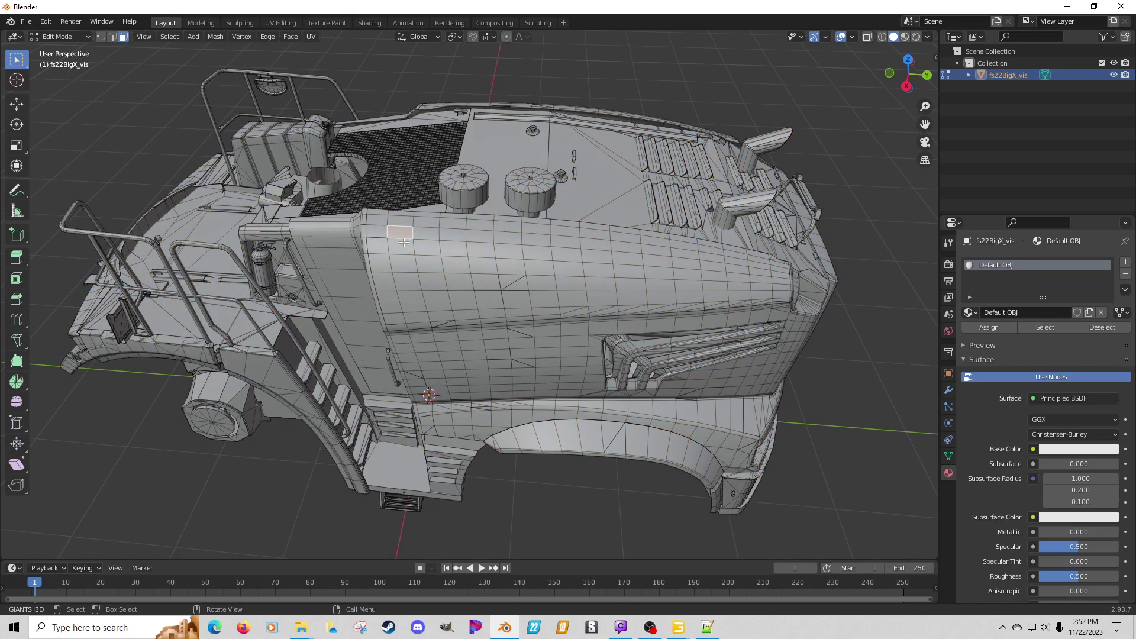
key("c")
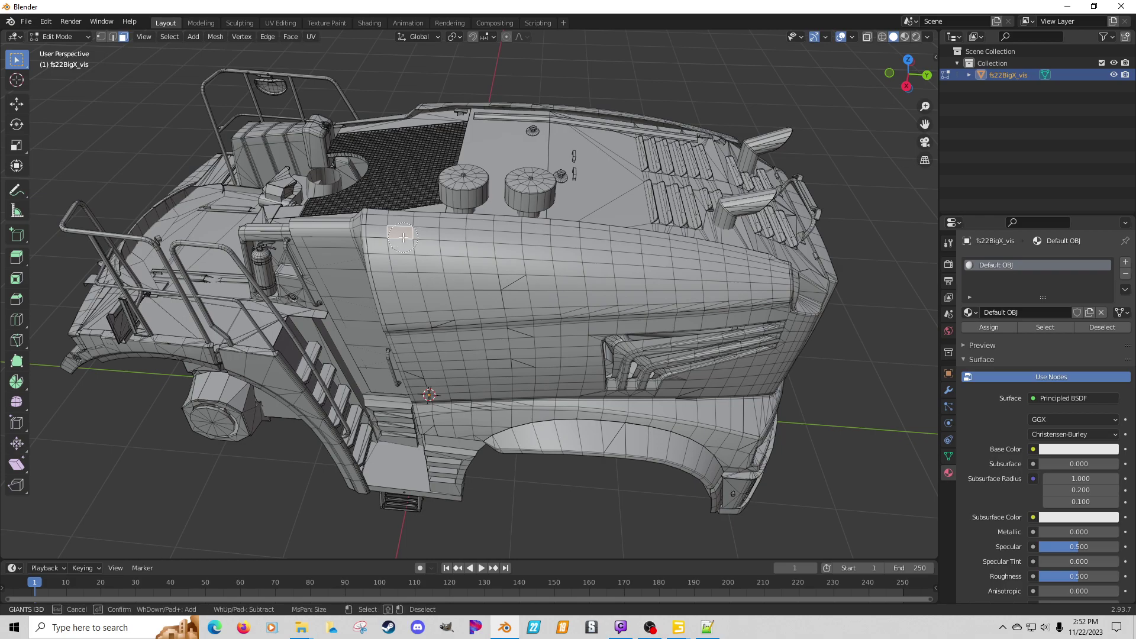
key("Escape")
key("a")
key("alt+a")
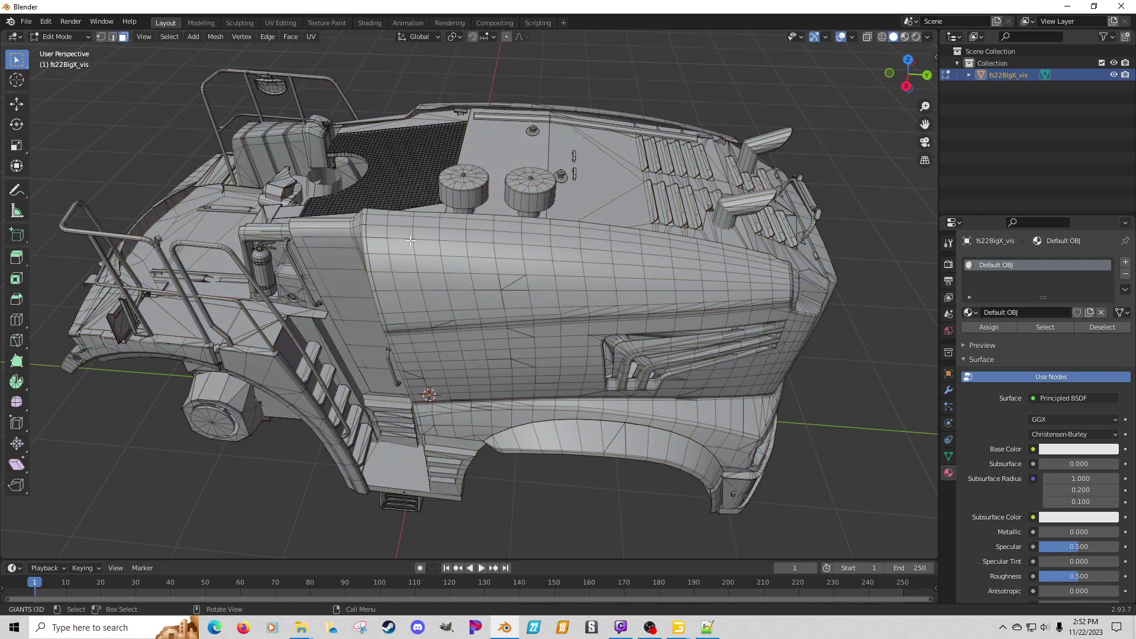
Step: Select three separate blocks of faces along the upper part of the harvester's side panel with Circle Select
key("c")
left_click(412, 241)
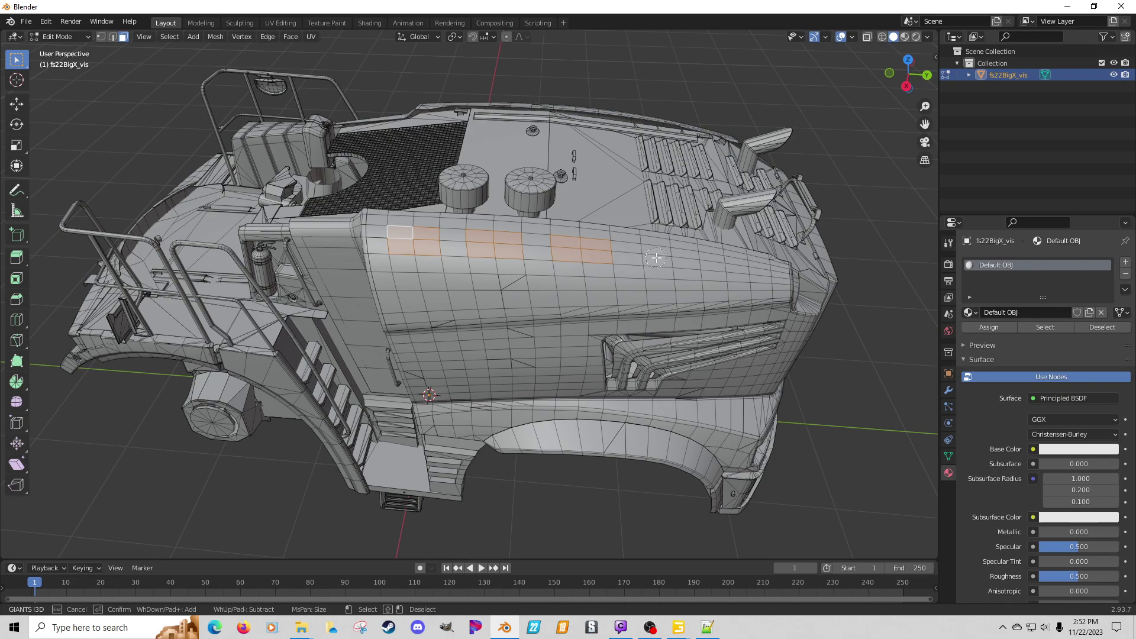
left_click(538, 246)
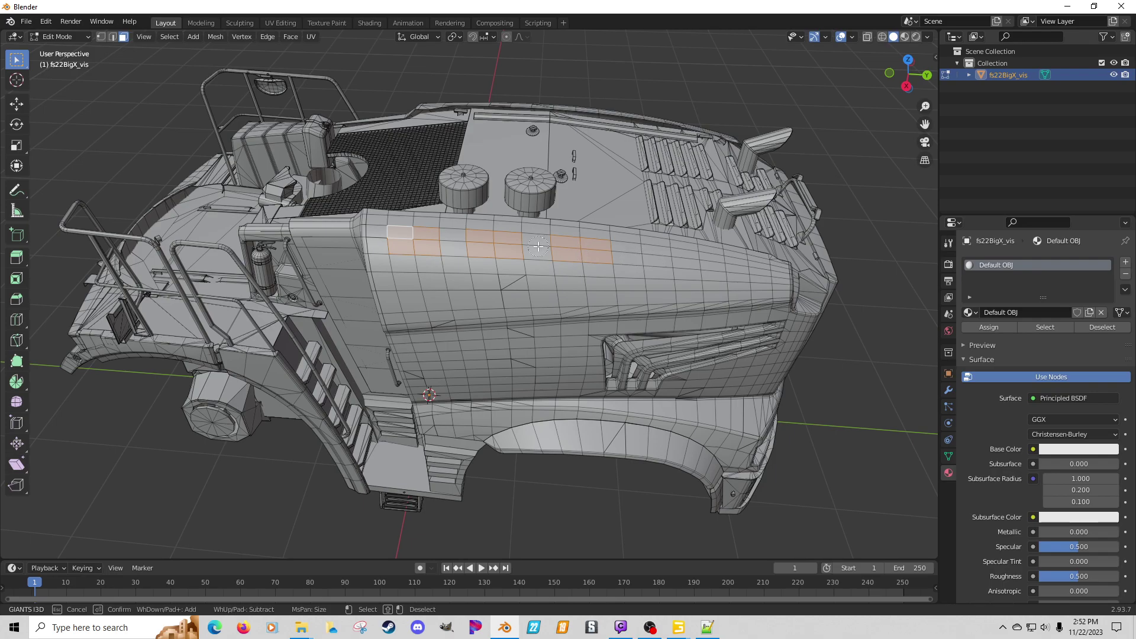
middle_click(538, 246)
key("Escape")
middle_click_drag(466, 259, 428, 301)
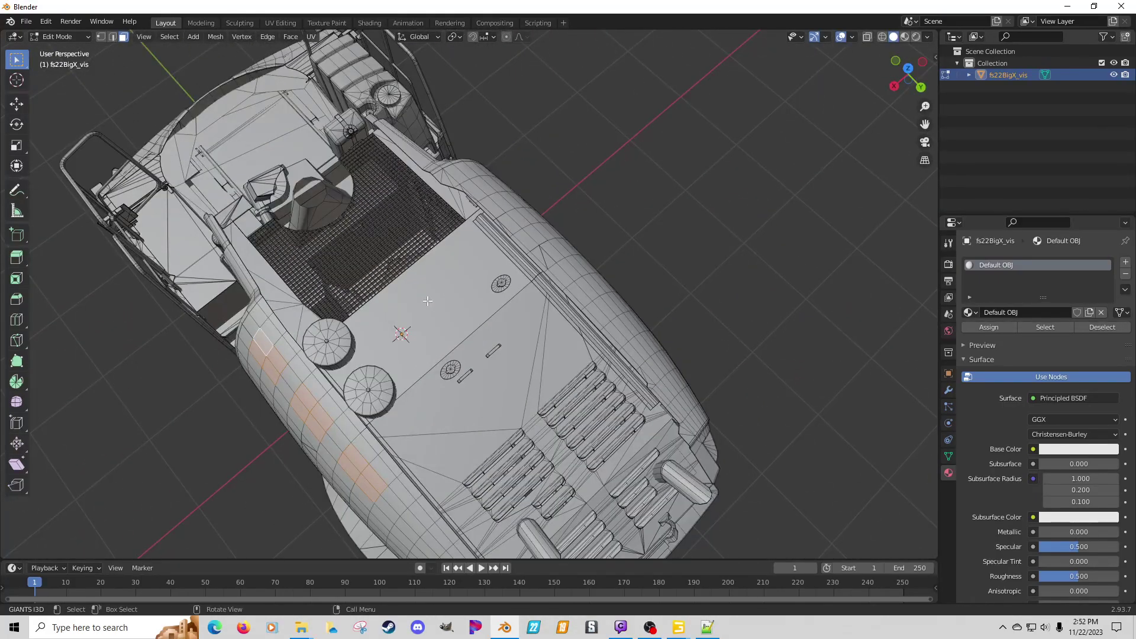
key("KP_7")
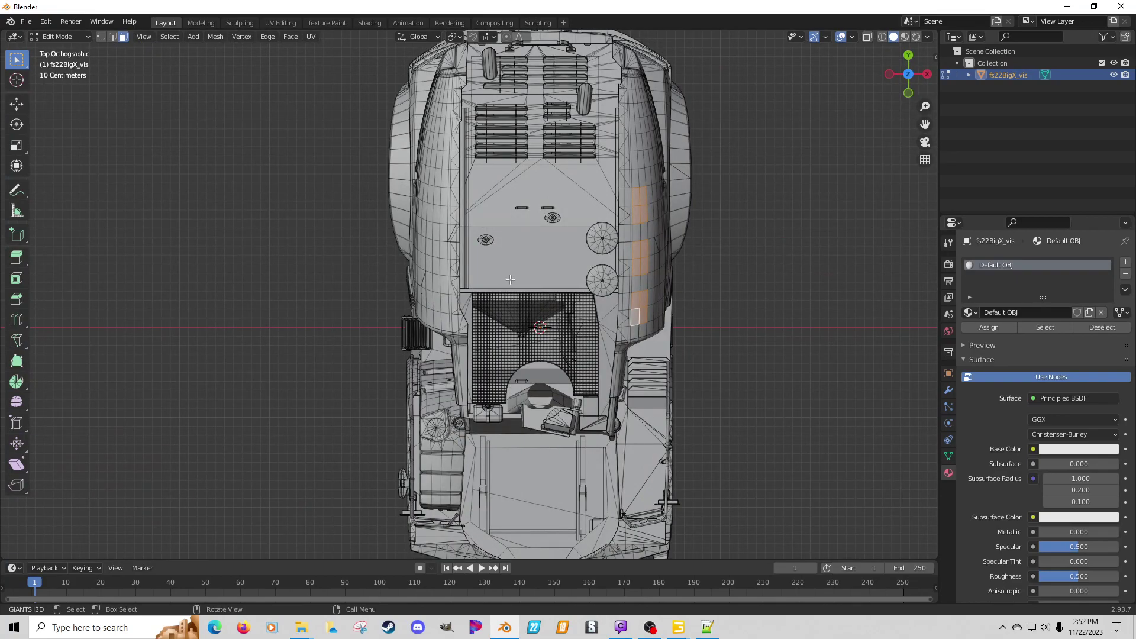
key("alt+a")
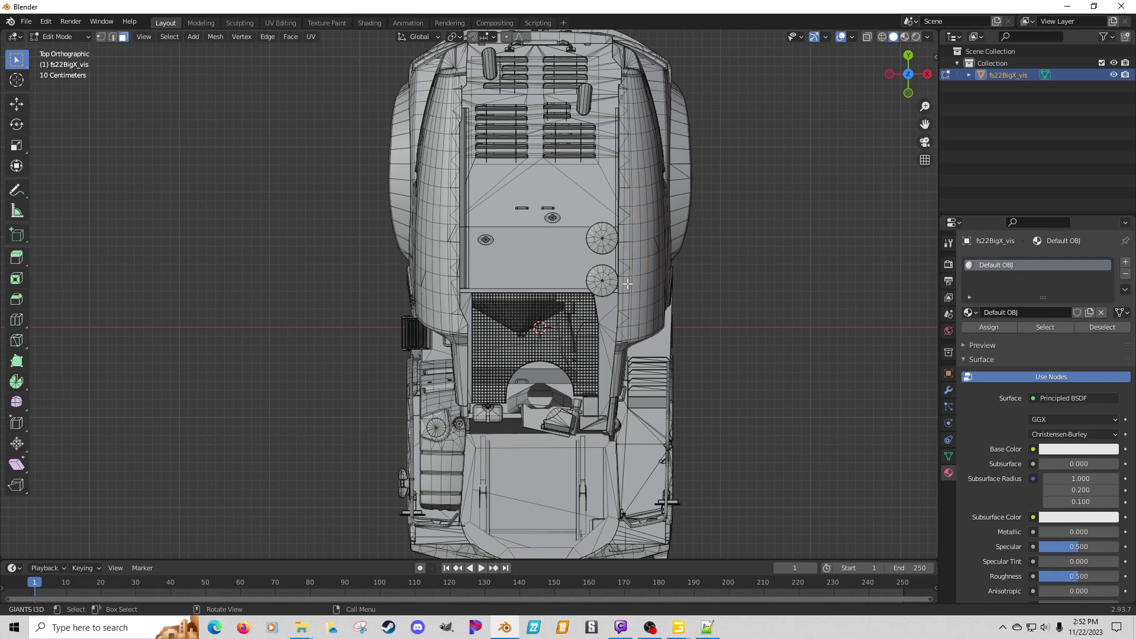
key("c")
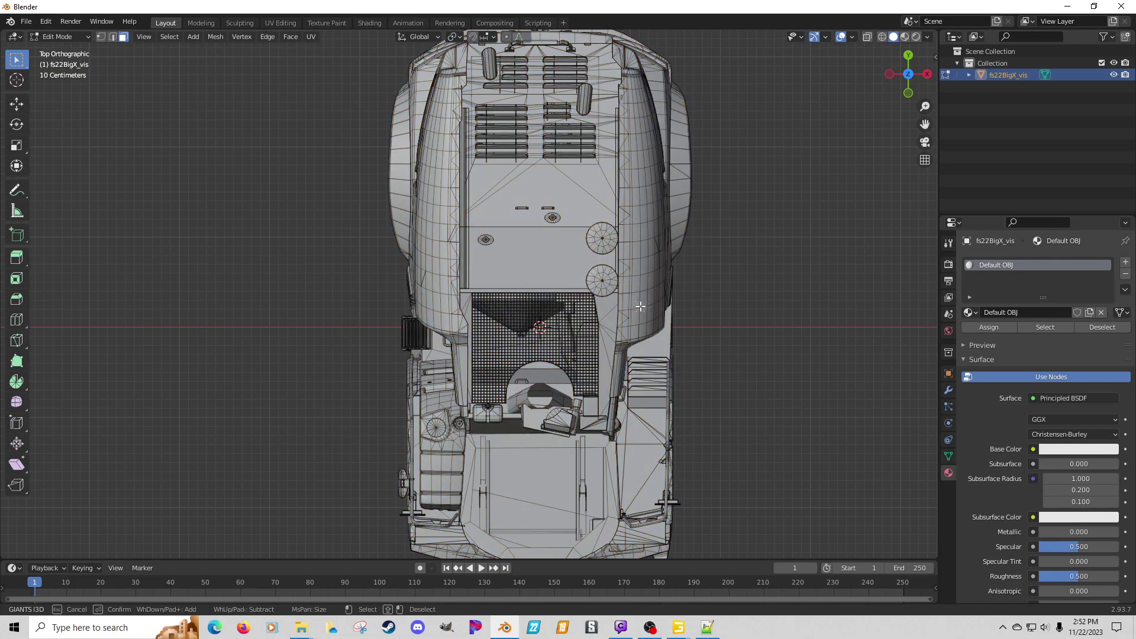
left_click(639, 307)
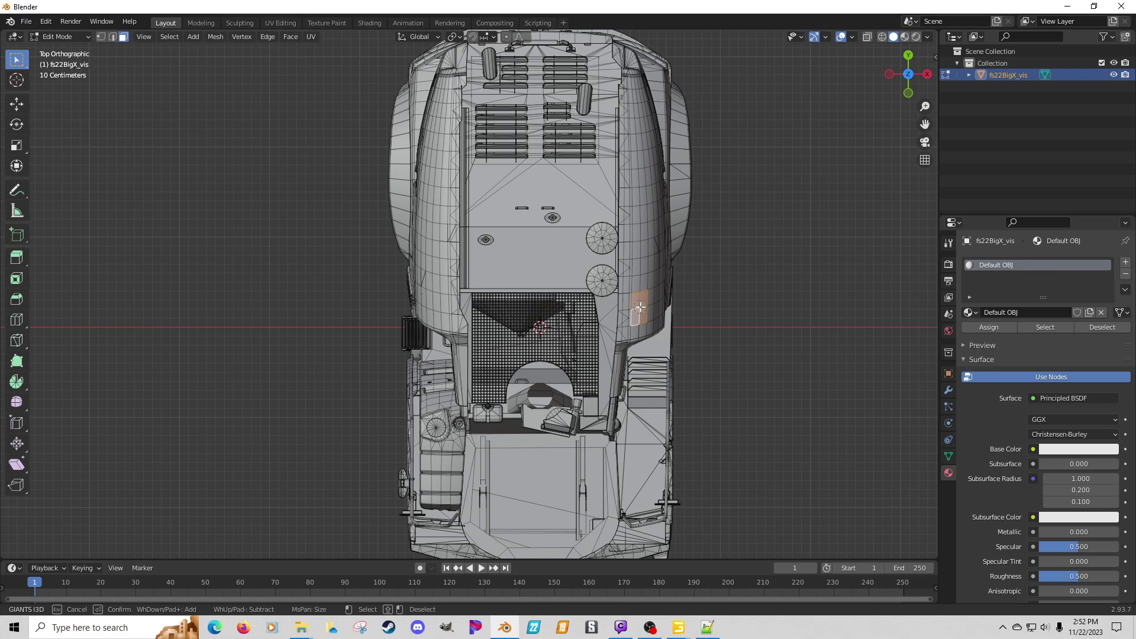
left_click(440, 310)
key("Escape")
middle_click_drag(539, 308, 518, 264)
Step: From the top view, Circle Select matching face blocks on both side panels beside the mesh grille and separate them into a new object
key("KP_7")
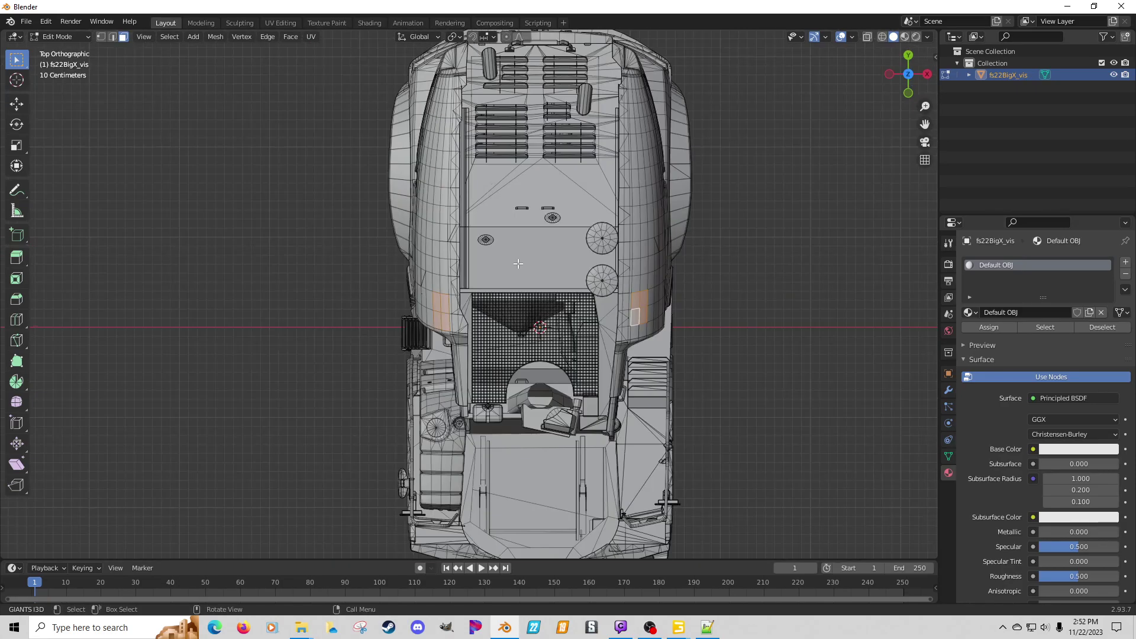
key("alt+a")
key("c")
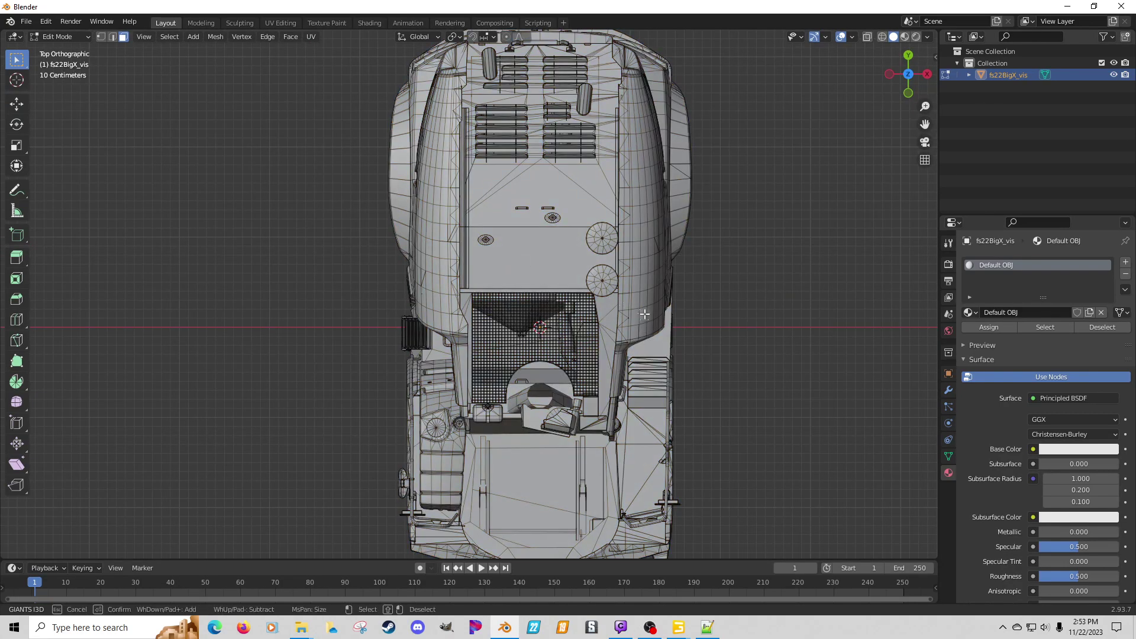
left_click(647, 306)
left_click(434, 310)
key("Escape")
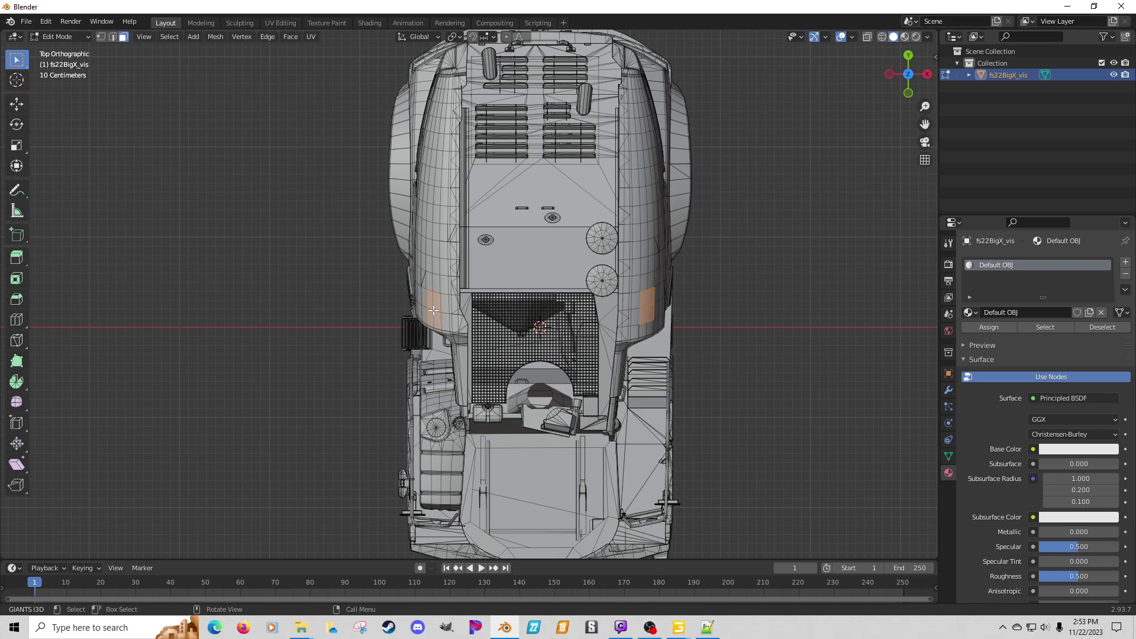
key("p")
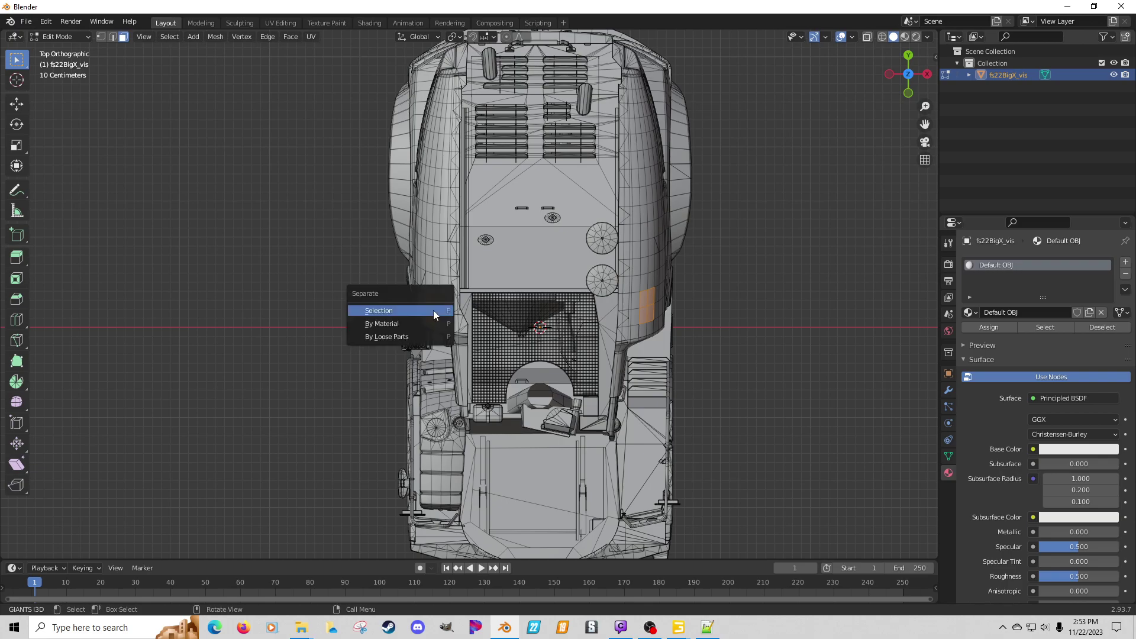
left_click(433, 310)
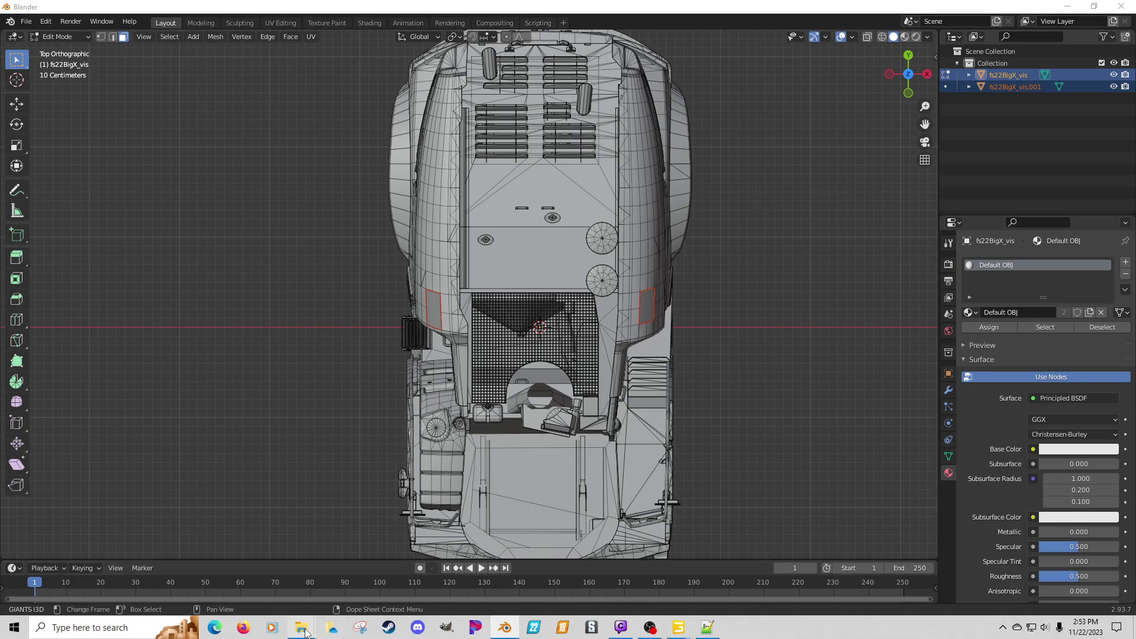
Step: Leave Edit Mode and rename the separated pair of face blocks as beet
mouse_move(306, 631)
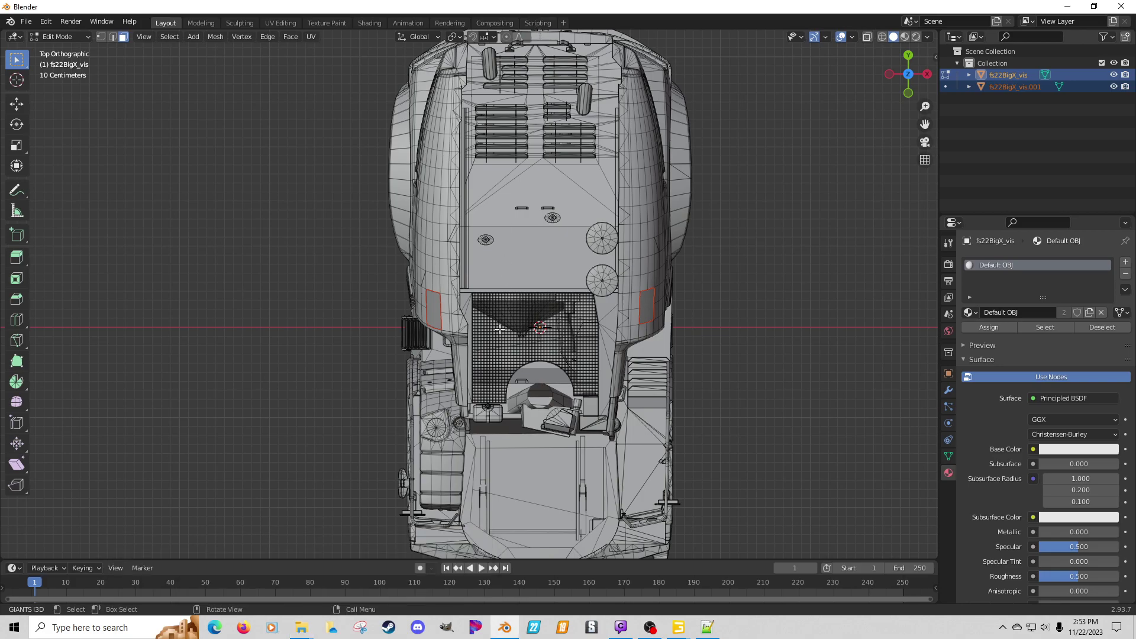
key("Tab")
left_click(437, 310)
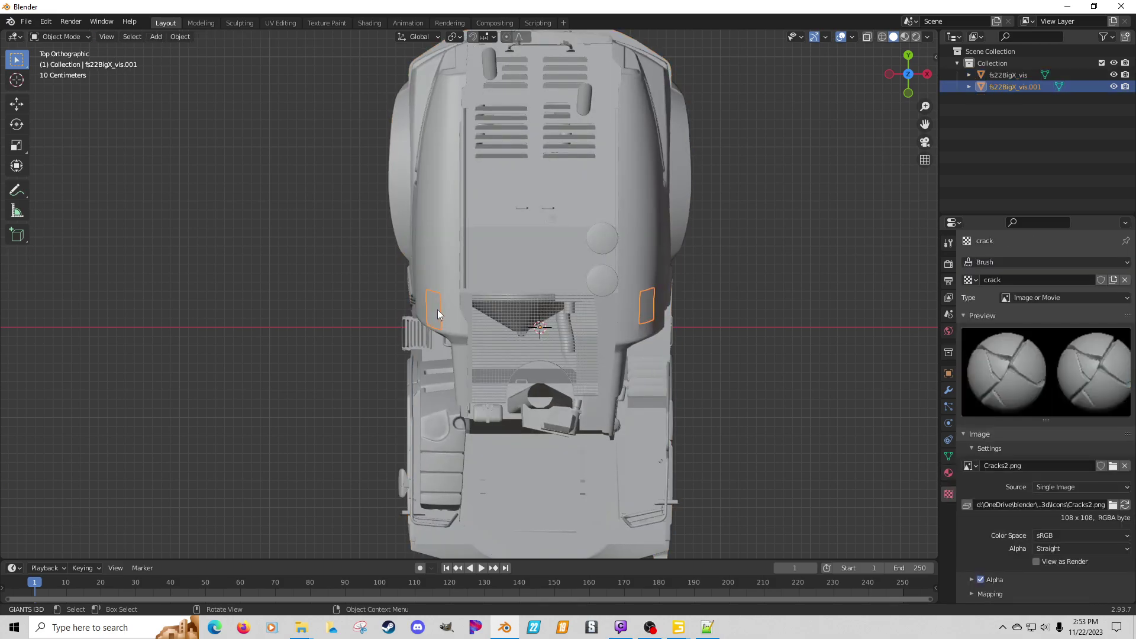
key("F2")
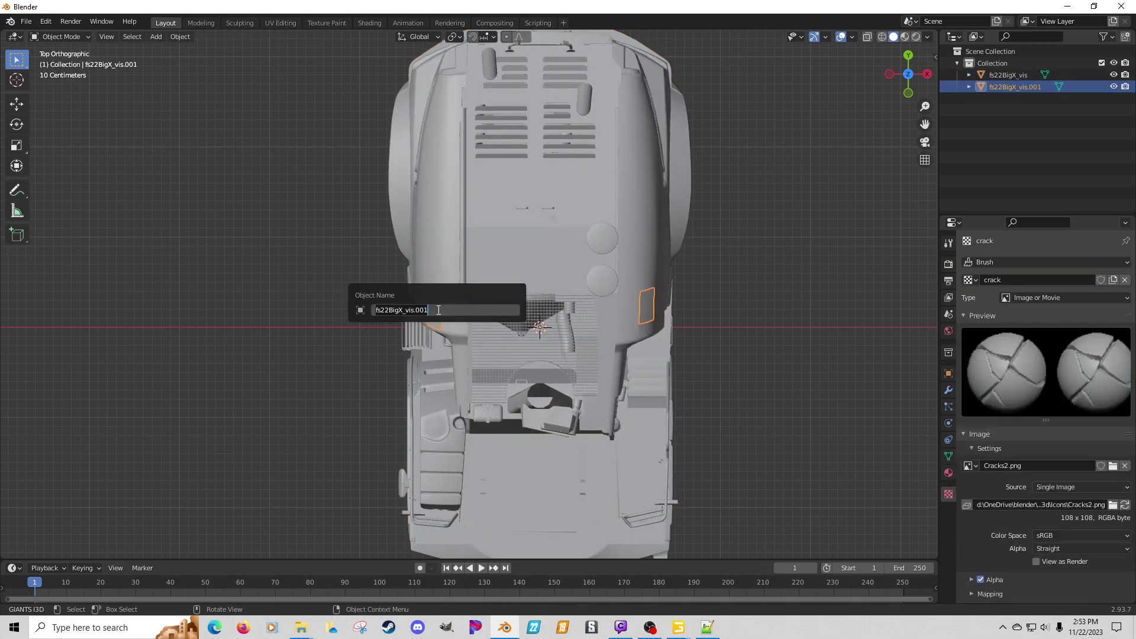
type("bee")
key("Return")
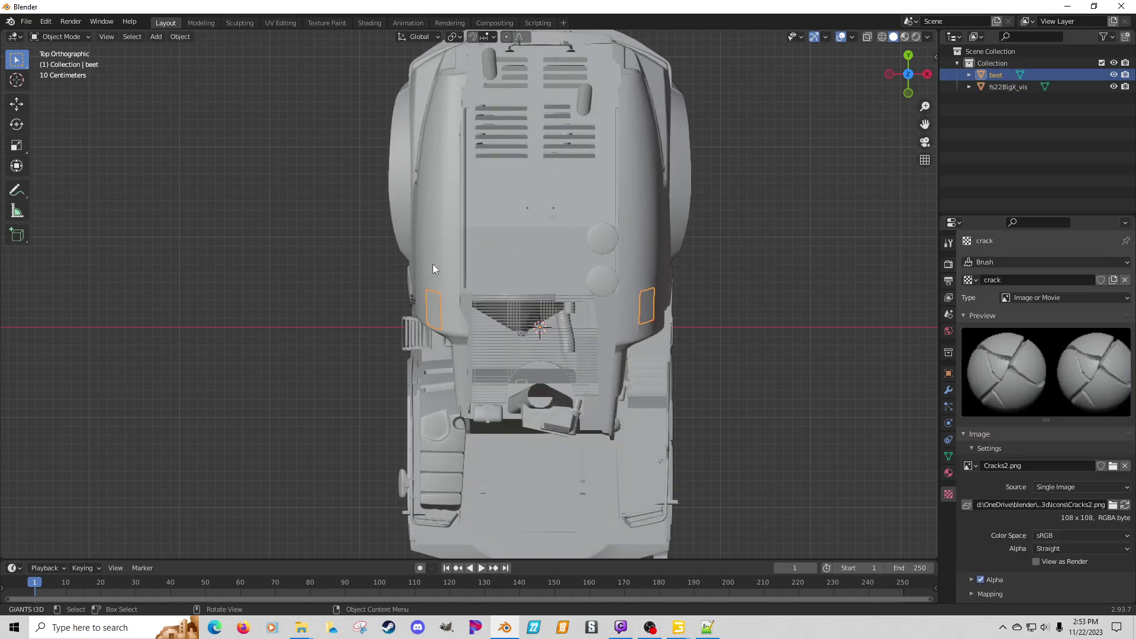
Step: Separate the adjoining face blocks on both side panels, on the engine-vent side of the beet faces, and select them in Object Mode
left_click(433, 268)
key("Tab")
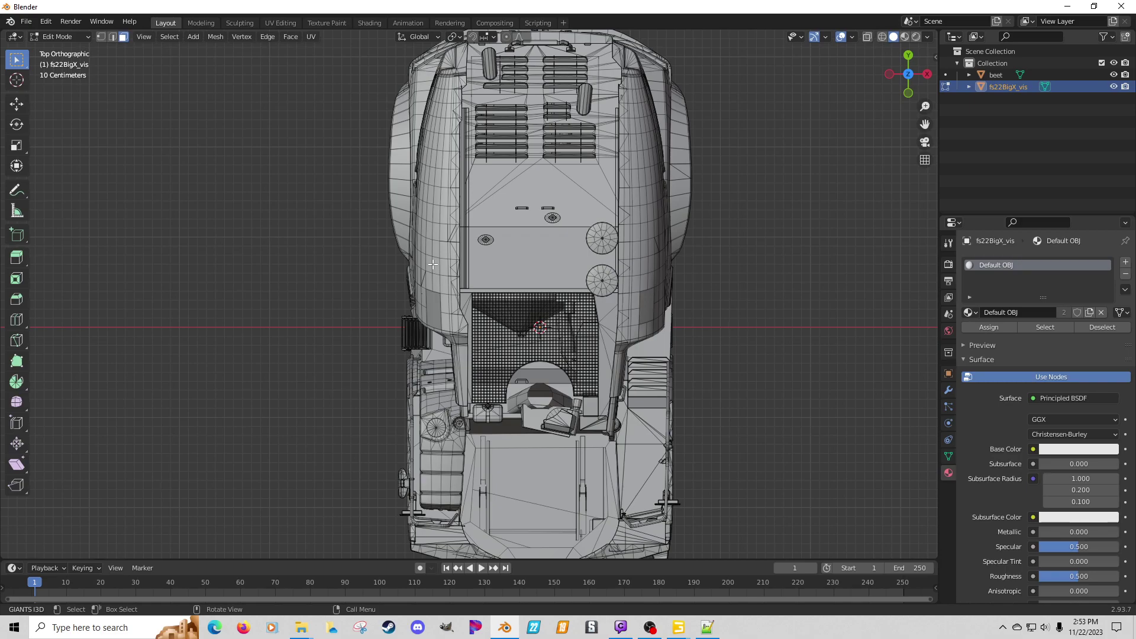
key("c")
left_click_drag(432, 264, 433, 289)
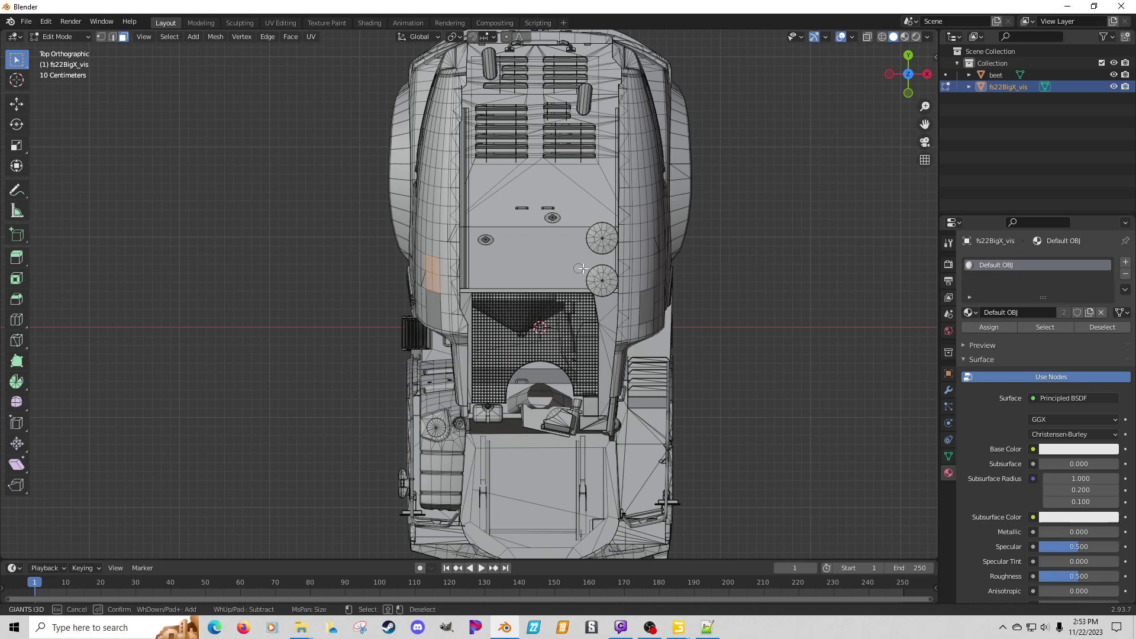
left_click(648, 274)
key("Escape")
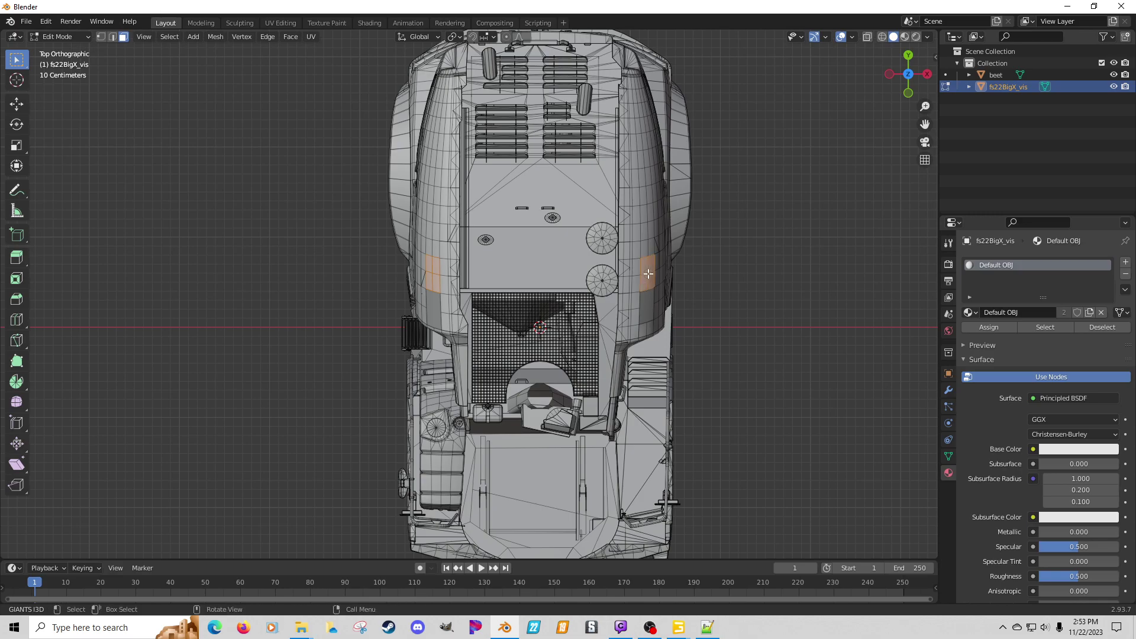
key("p")
left_click(648, 273)
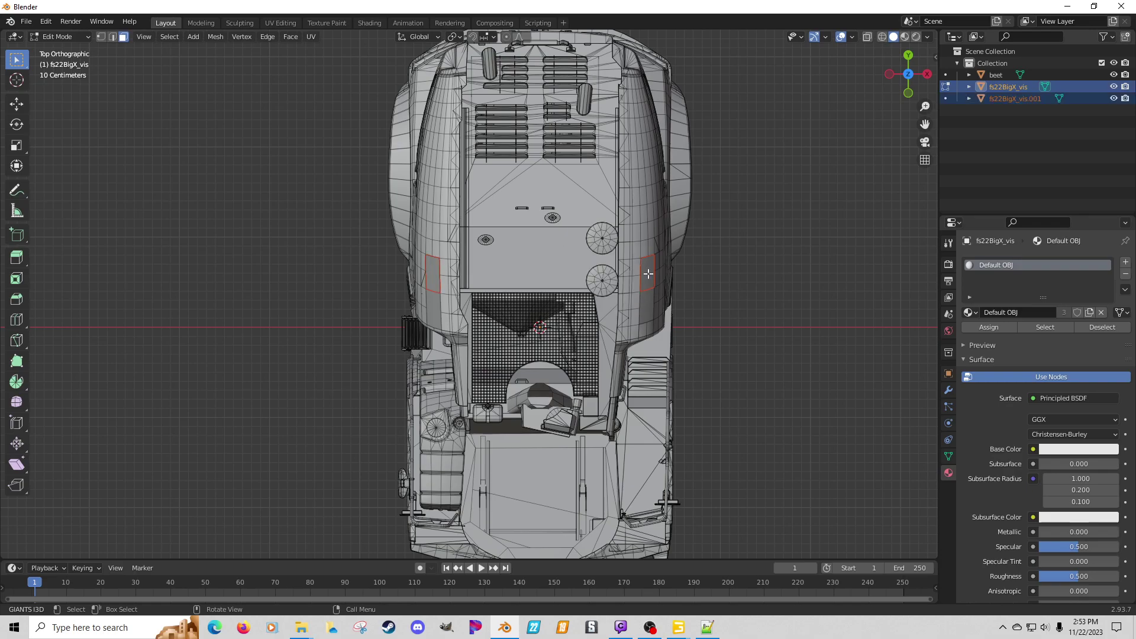
key("Tab")
left_click(435, 273)
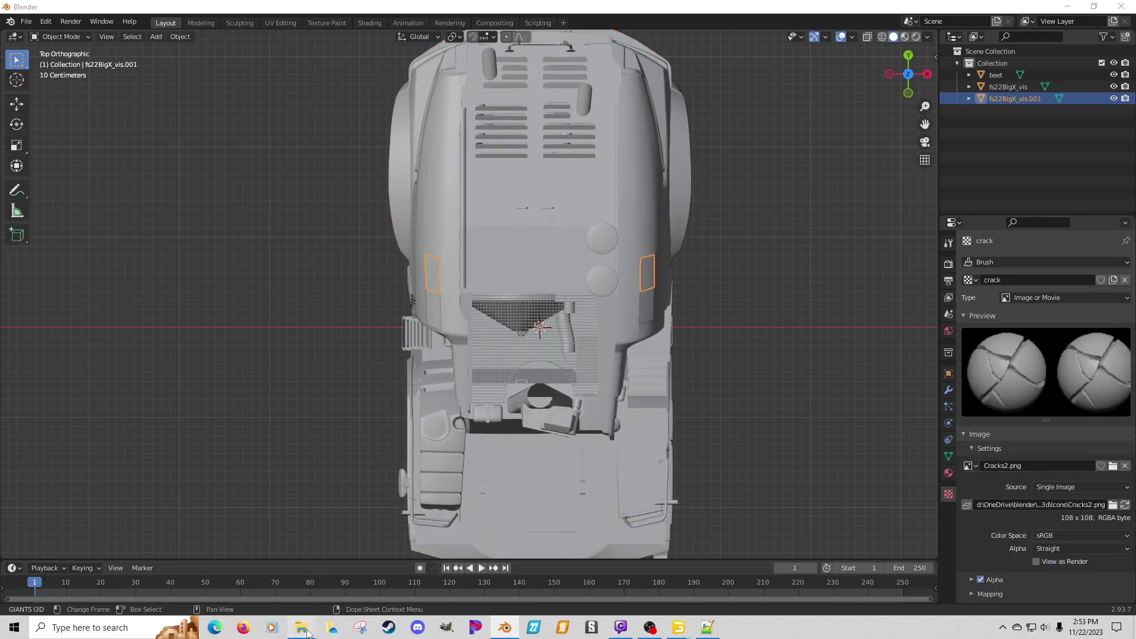
Step: Open the FS22_vegConvertBD mod's convertDecals.i3d in GIANTS Editor 9.0.6 to check its decals, and return to Blender
mouse_move(307, 633)
left_click(242, 542)
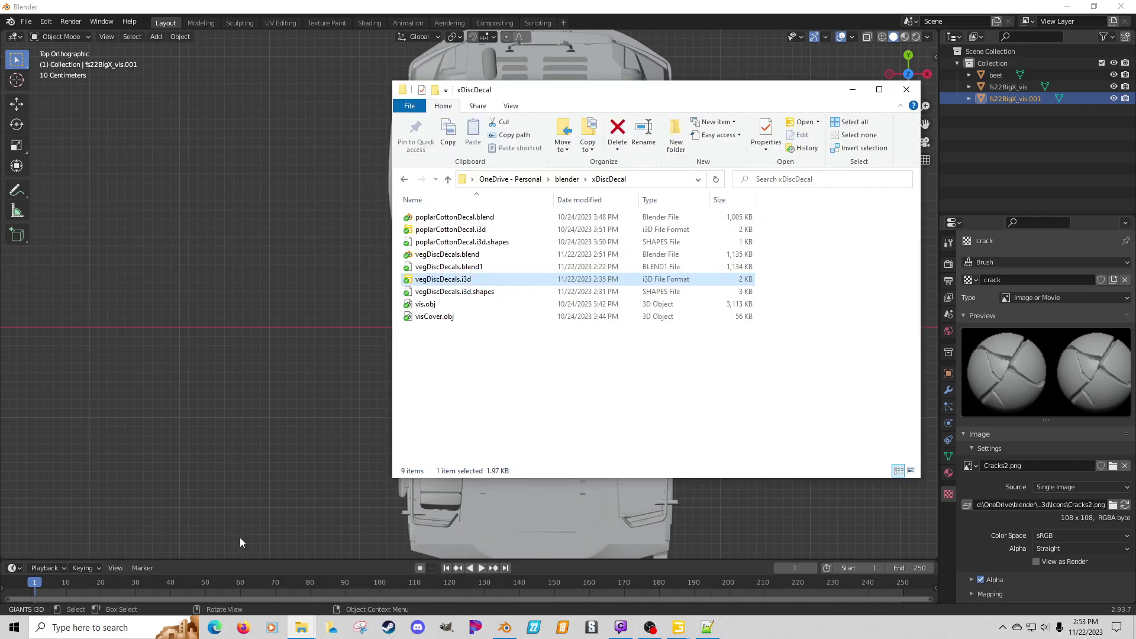
mouse_move(301, 628)
left_click(160, 535)
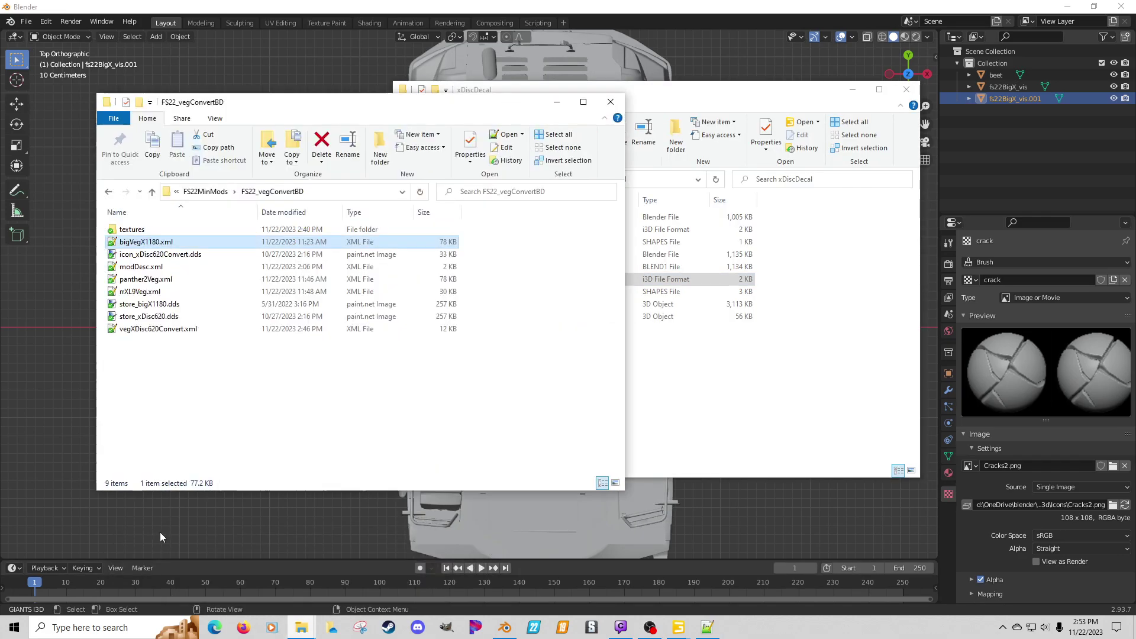
left_click_drag(302, 102, 1135, 71)
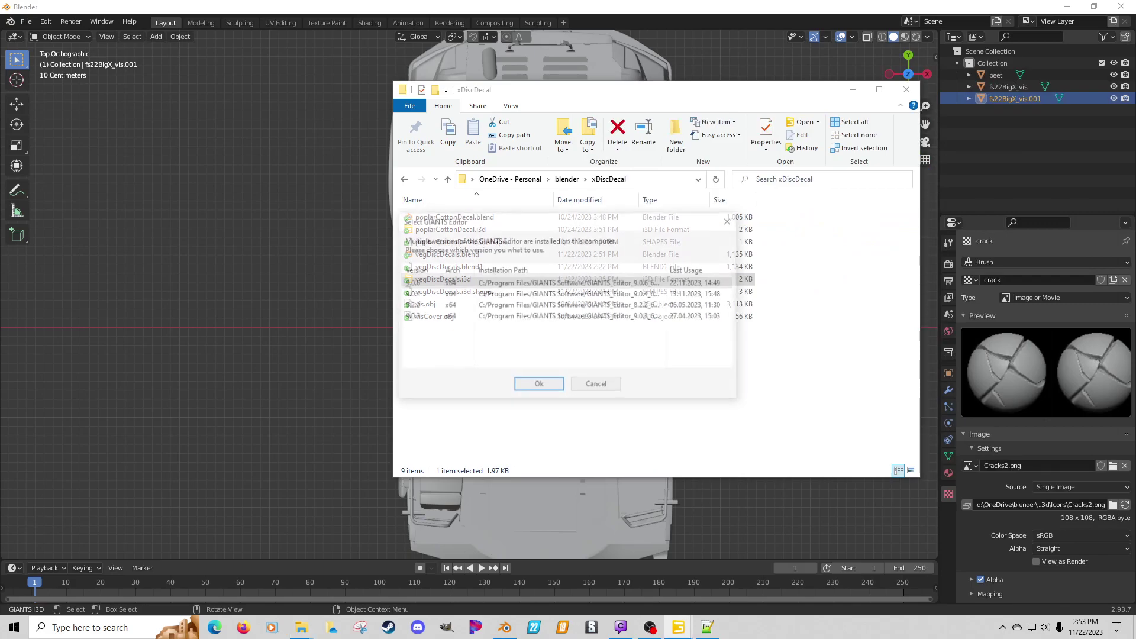
double_click(455, 286)
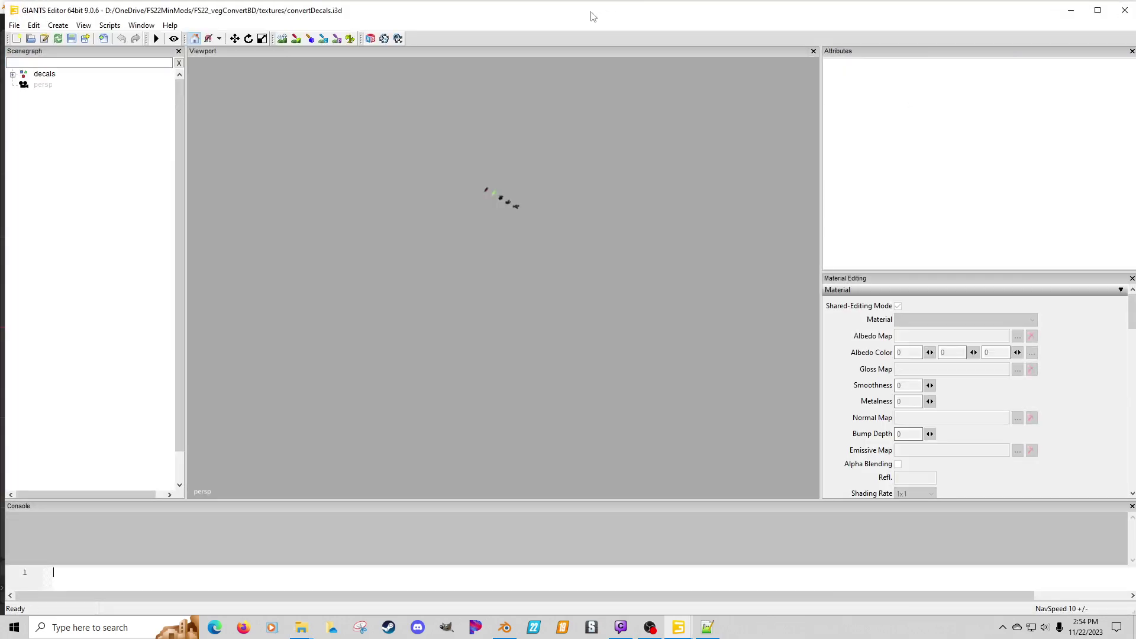
left_click_drag(592, 11, 1135, 34)
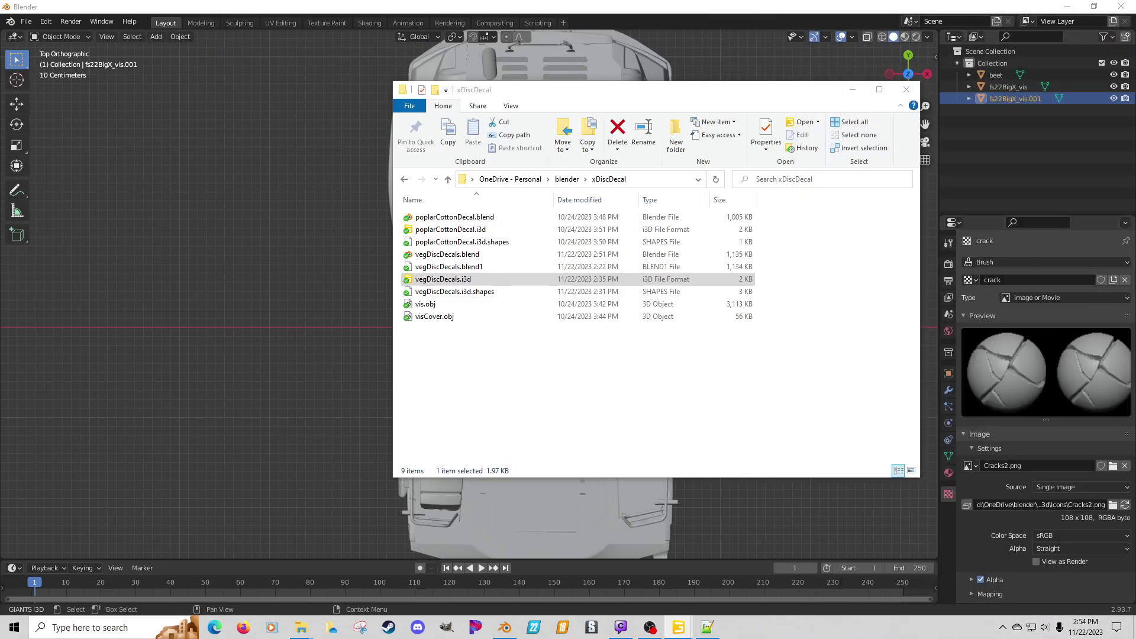
left_click(899, 89)
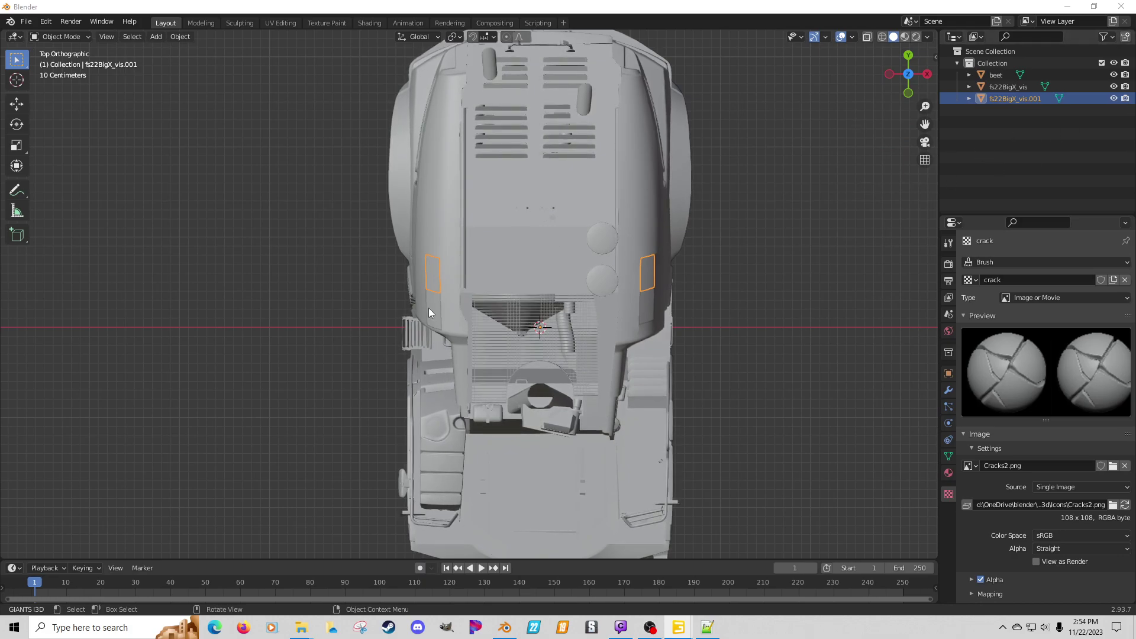
Step: Rename the second separated pair of face blocks as carrotDecal
left_click(435, 282)
left_click(435, 282)
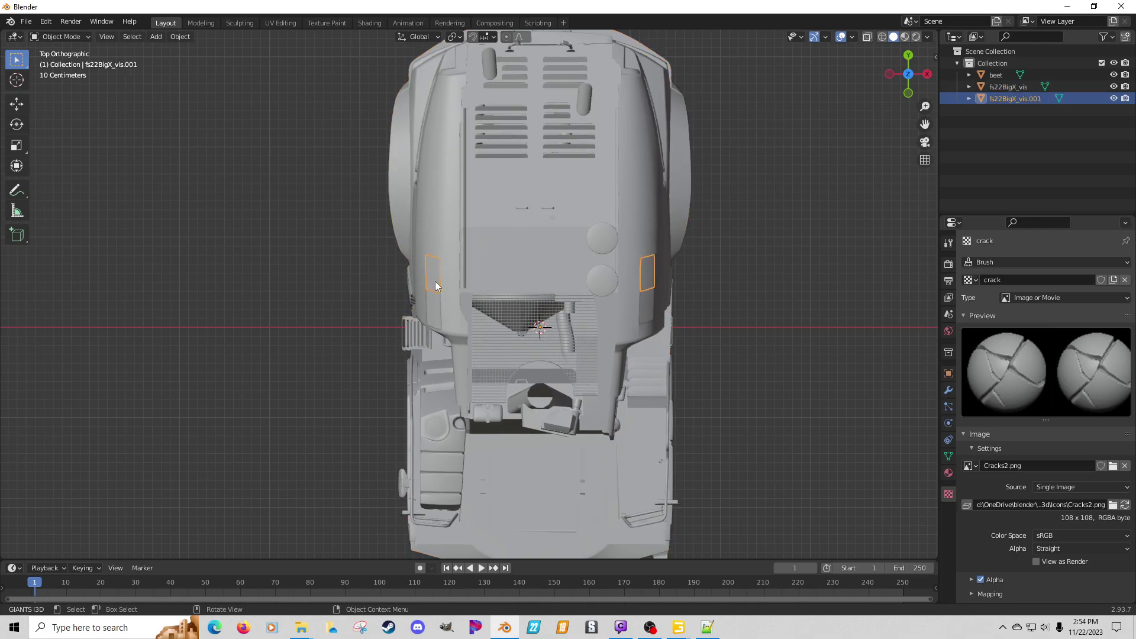
key("F2")
type("carrotDecal")
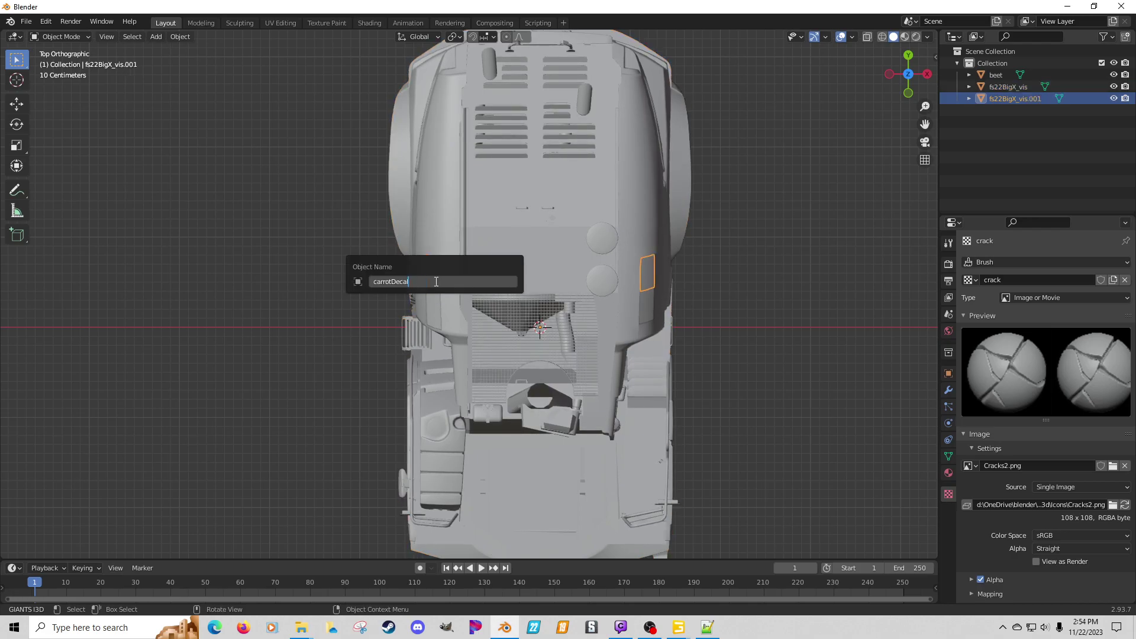
key("Return")
Step: Select the beet pair of face blocks beside the mesh grille and rename it as beetDecal
left_click(430, 310)
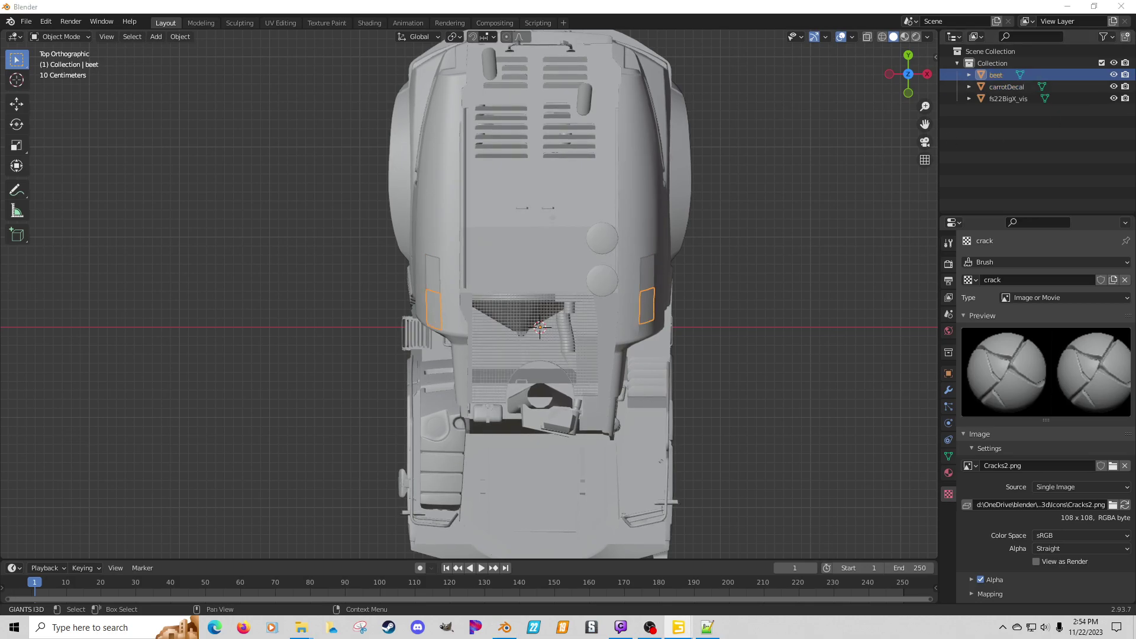
left_click(429, 312)
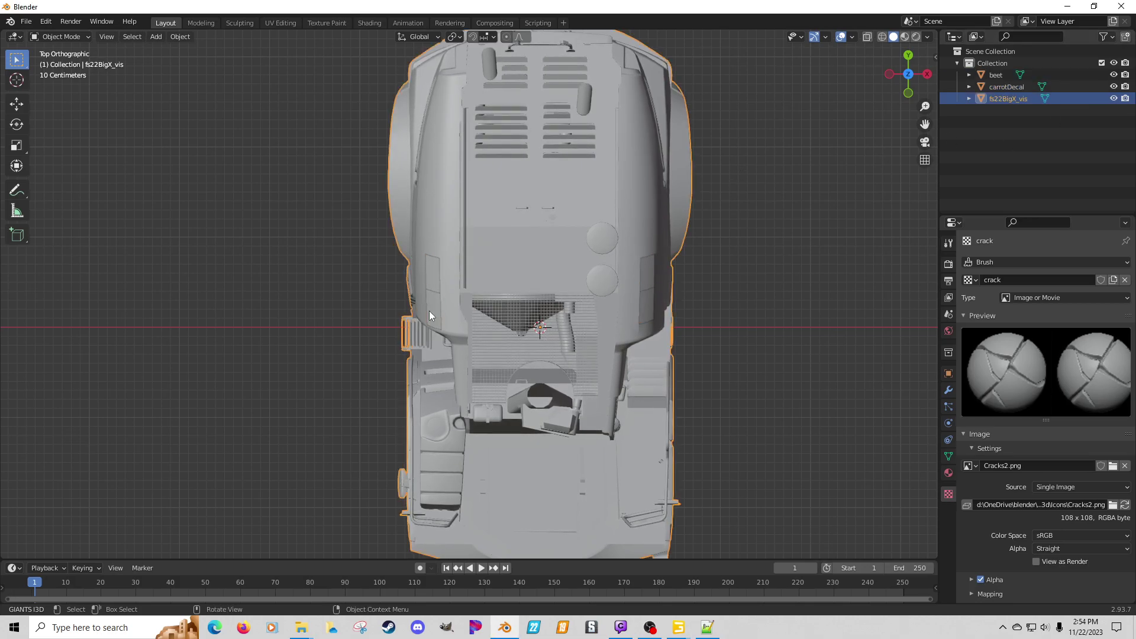
left_click(429, 314)
key("F2")
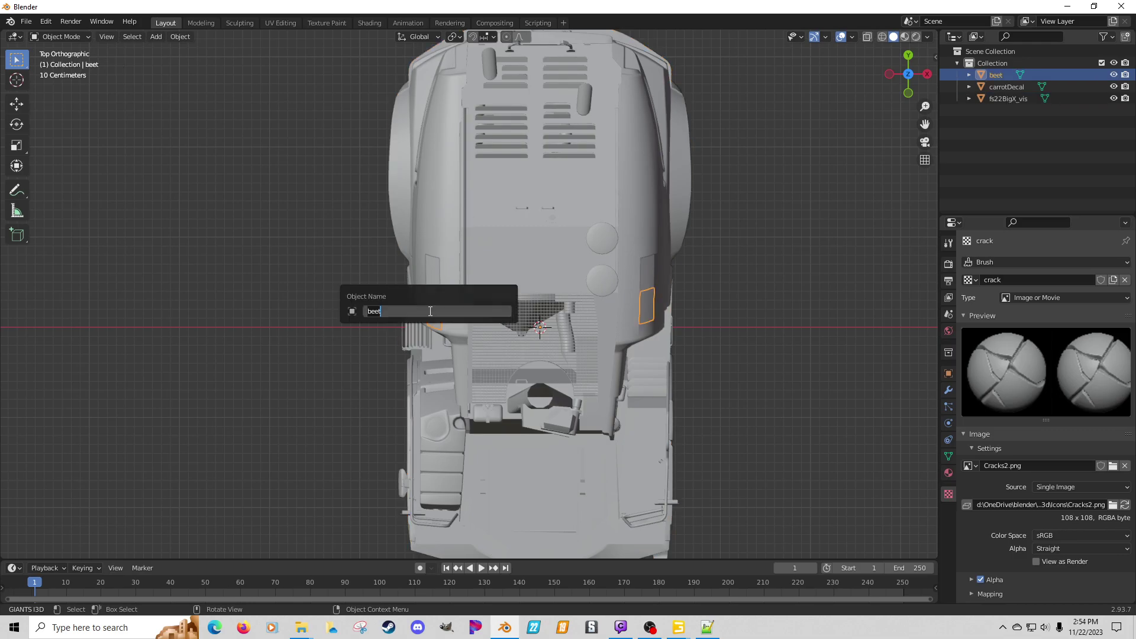
type("beetDecal")
key("Return")
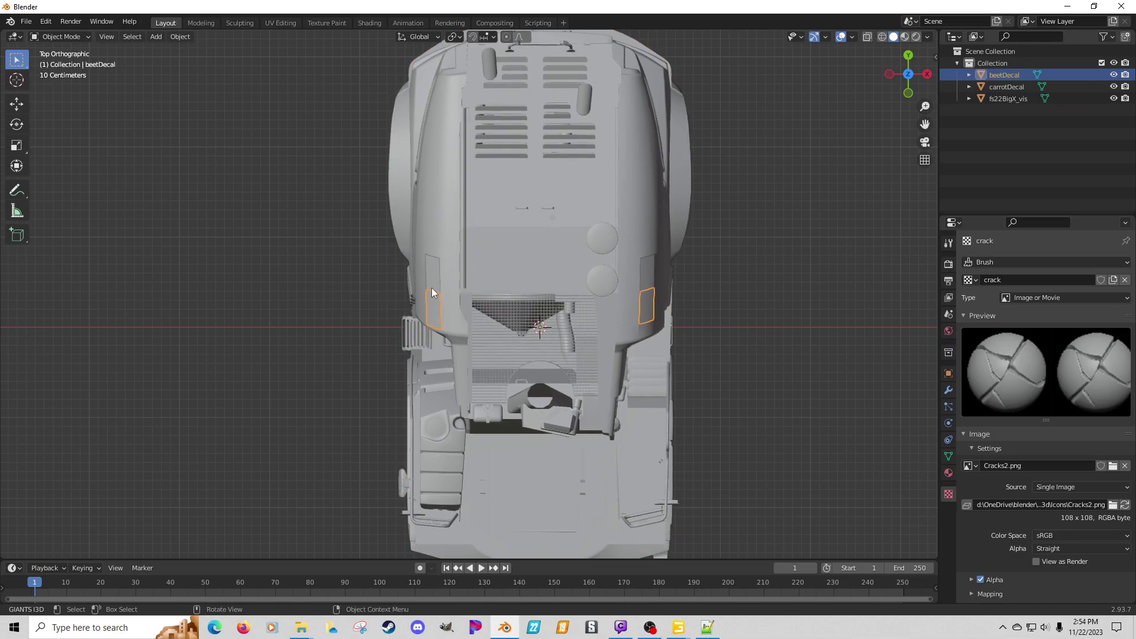
Step: Circle Select the third pair of body face blocks, adjoining carrotDecal on both side panels, and separate them into a new object
left_click(448, 233)
key("Tab")
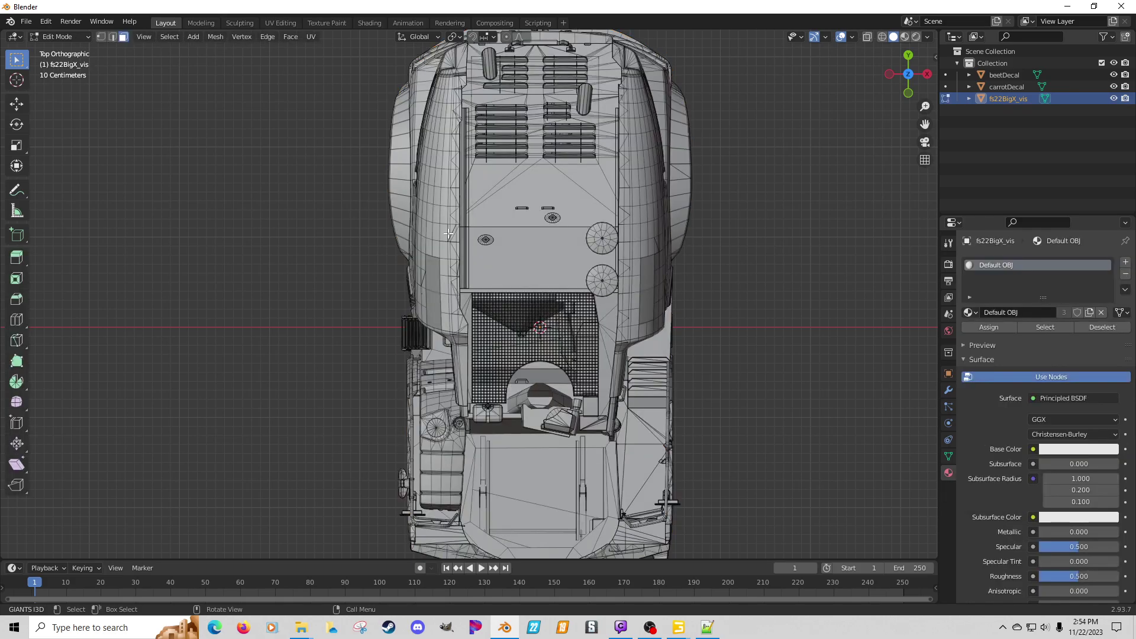
key("c")
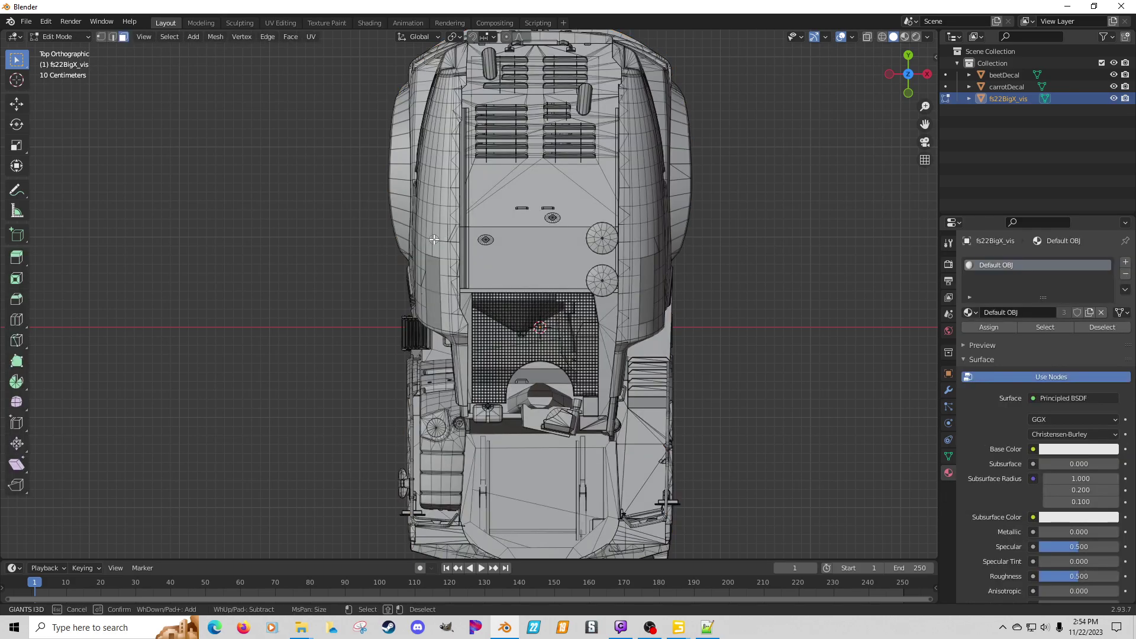
left_click(434, 239)
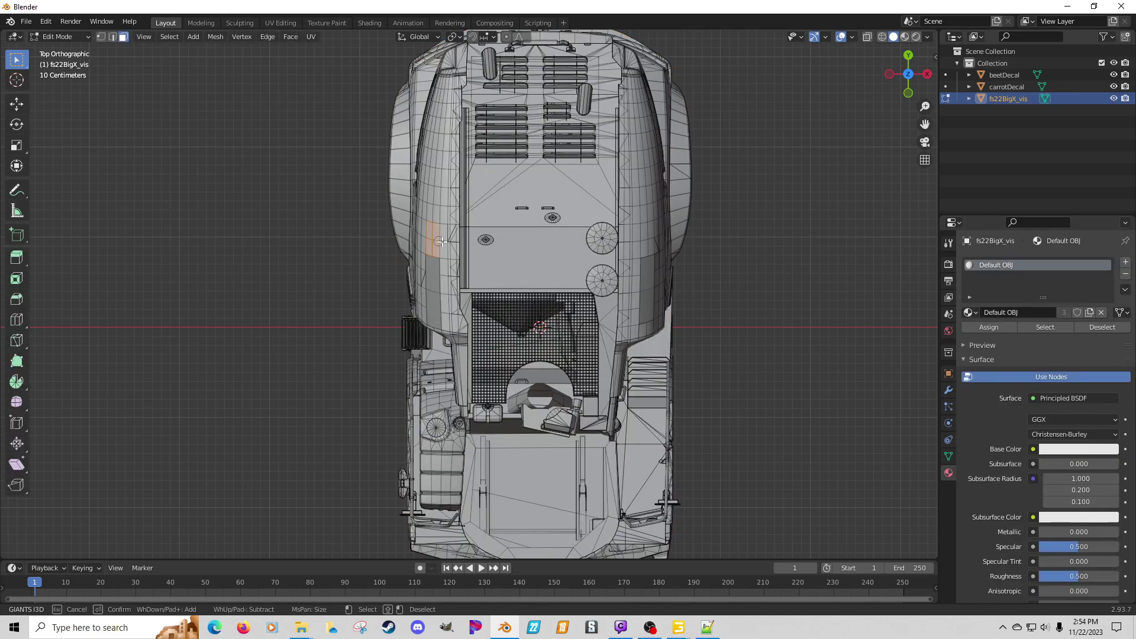
left_click(647, 239)
key("Escape")
key("p")
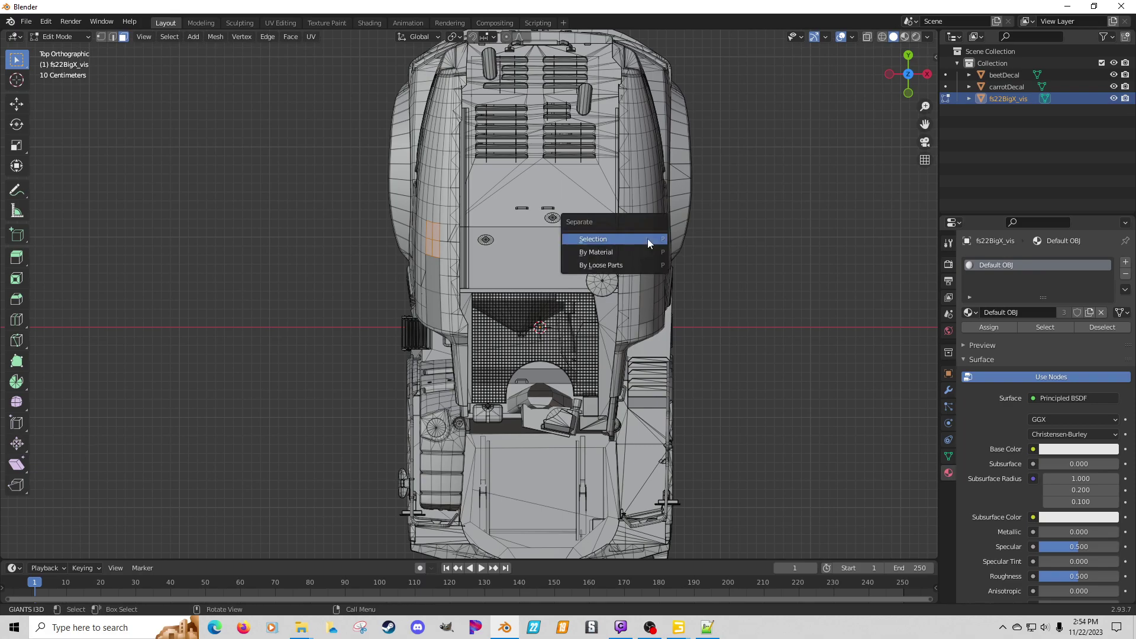
left_click(647, 239)
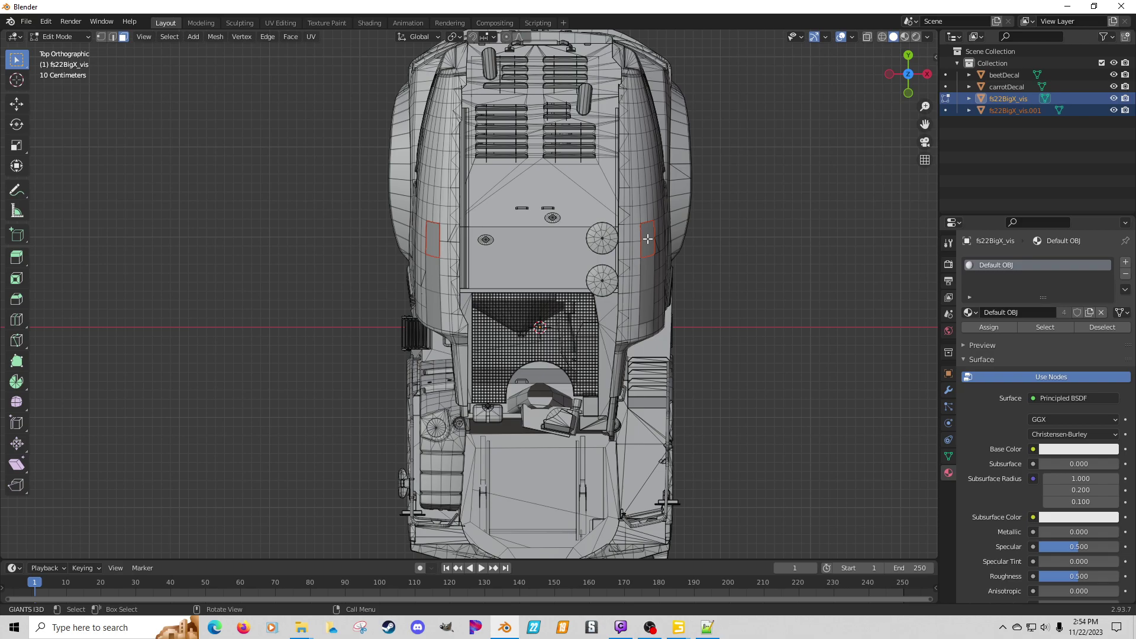
Step: Rename the third separated pair of face blocks, adjoining carrotDecal, as chaffDecal
middle_click_drag(647, 239, 550, 229)
key("KP_7")
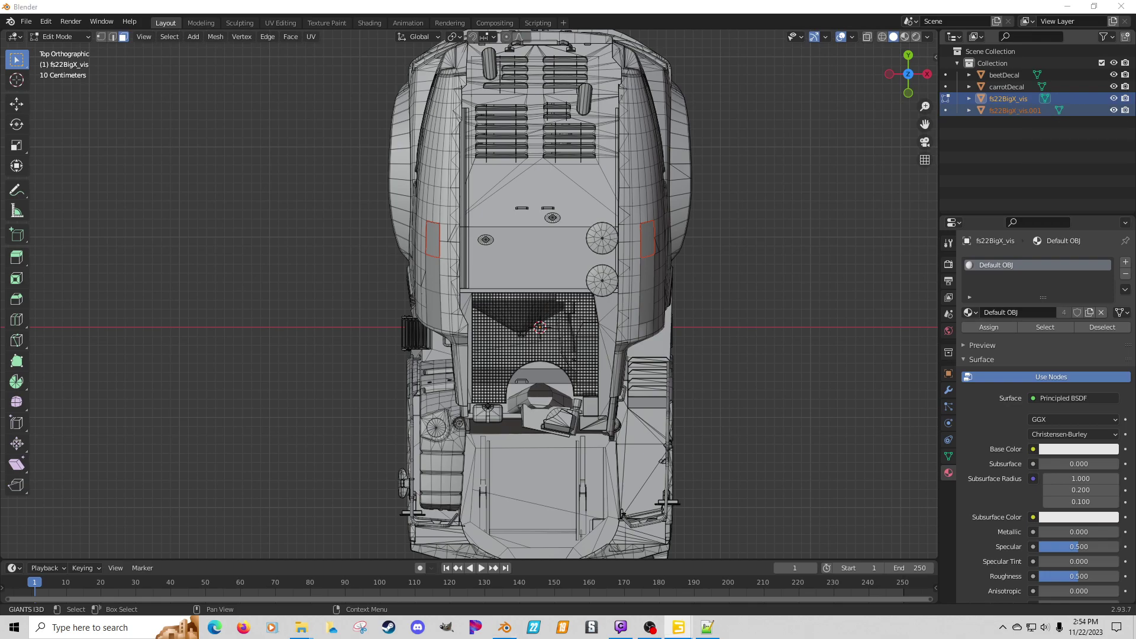
key("Tab")
left_click(431, 248)
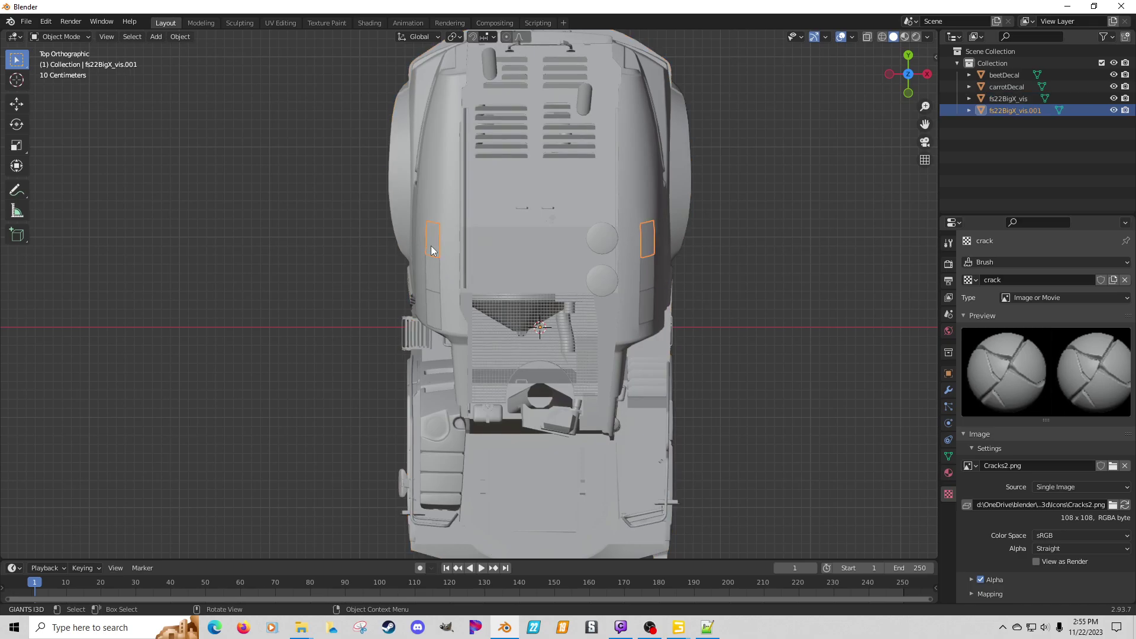
key("F2")
type("chaffDecal")
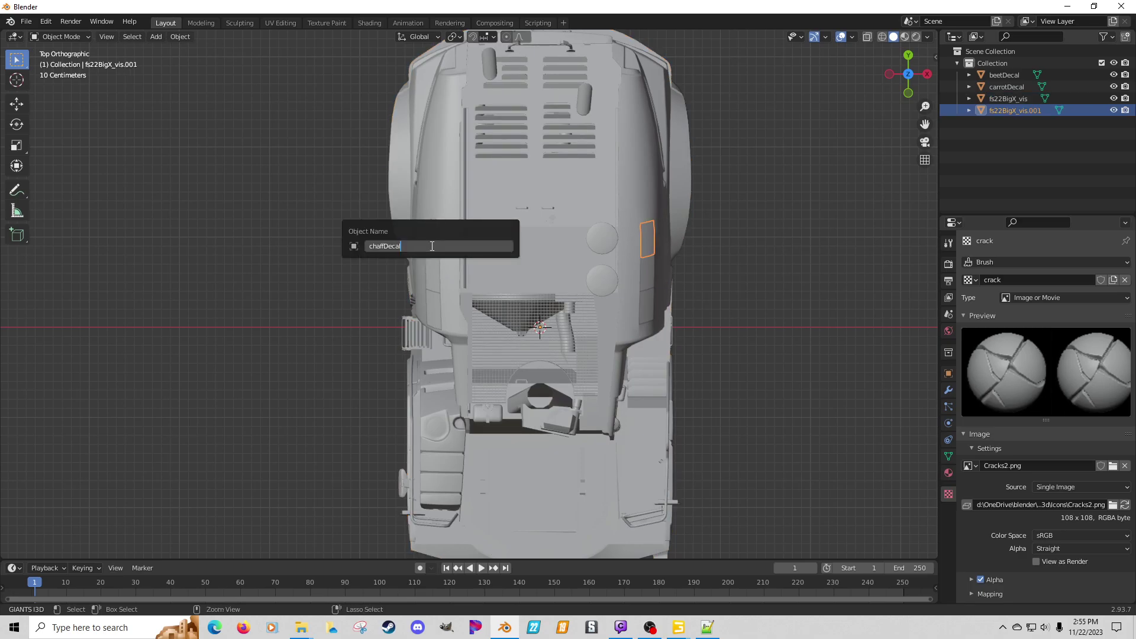
key("Return")
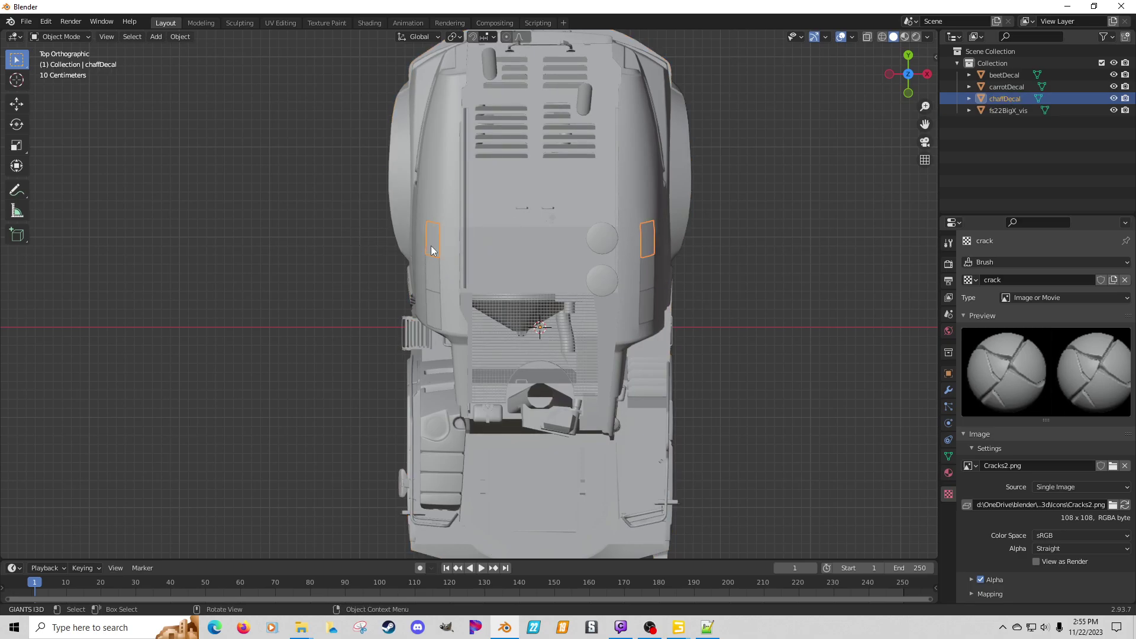
Step: Circle Select the fourth pair of body face blocks, adjoining chaffDecal on both side panels, and separate them into a new object
left_click(438, 215)
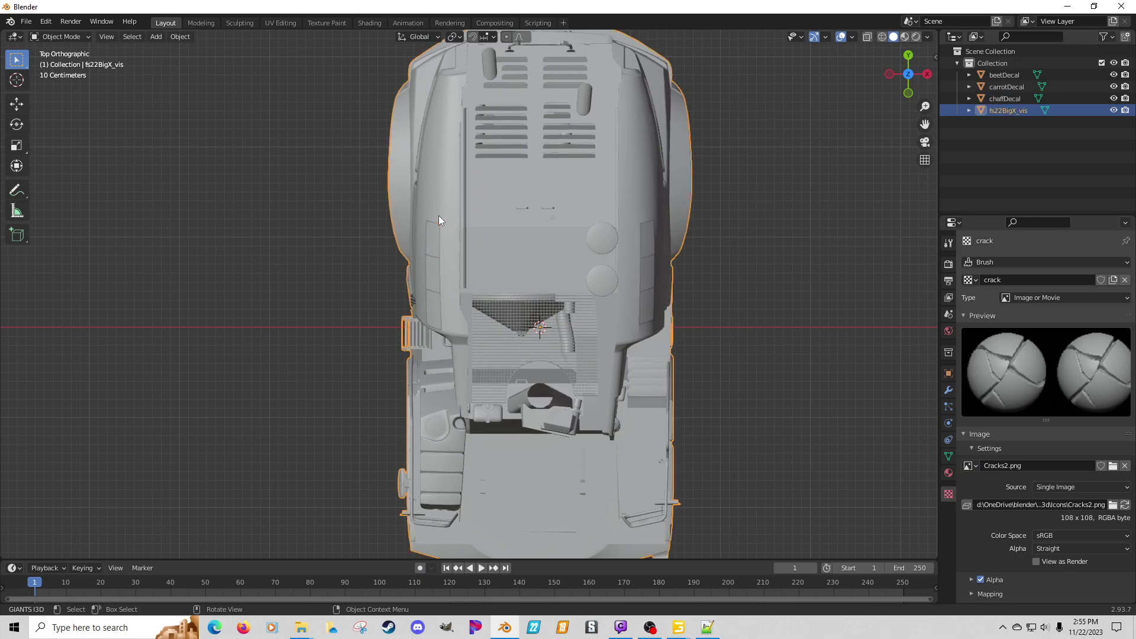
key("Tab")
key("c")
left_click(435, 207)
left_click(647, 204)
right_click(647, 204)
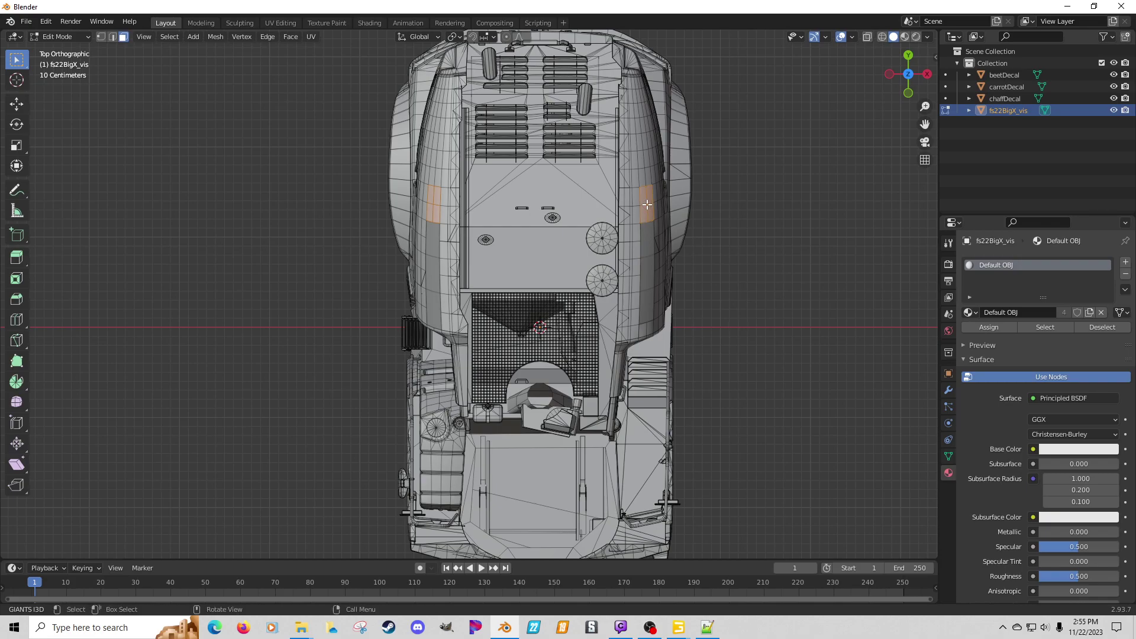
key("p")
left_click(647, 204)
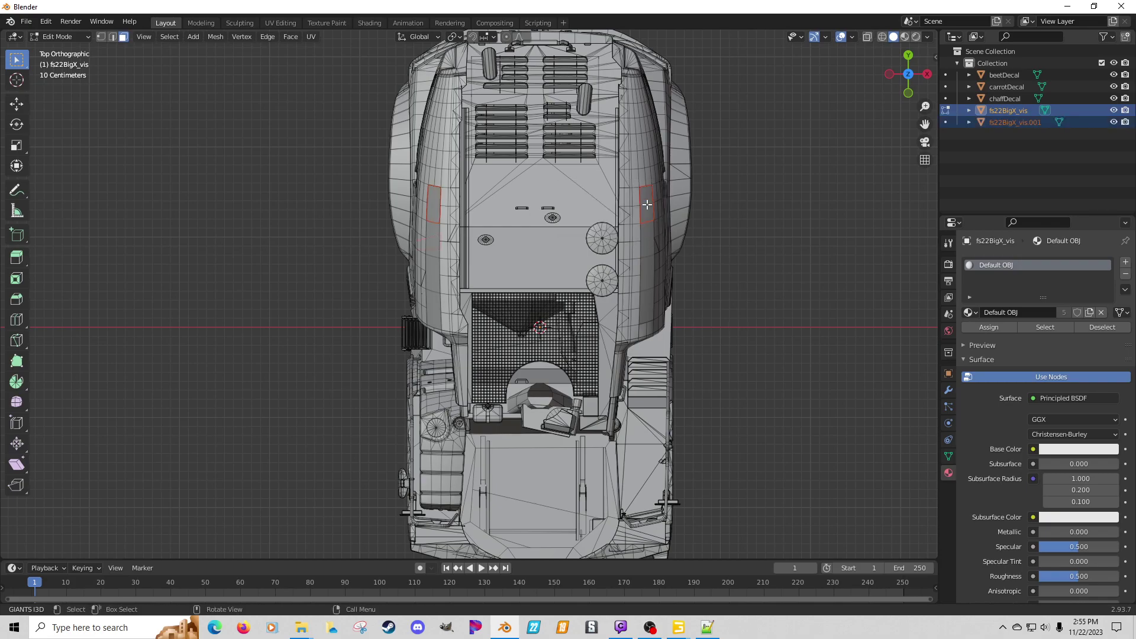
Step: Leave mesh editing, select the fourth separated pair of face blocks and rename it as grassDecal
key("Tab")
left_click(435, 207)
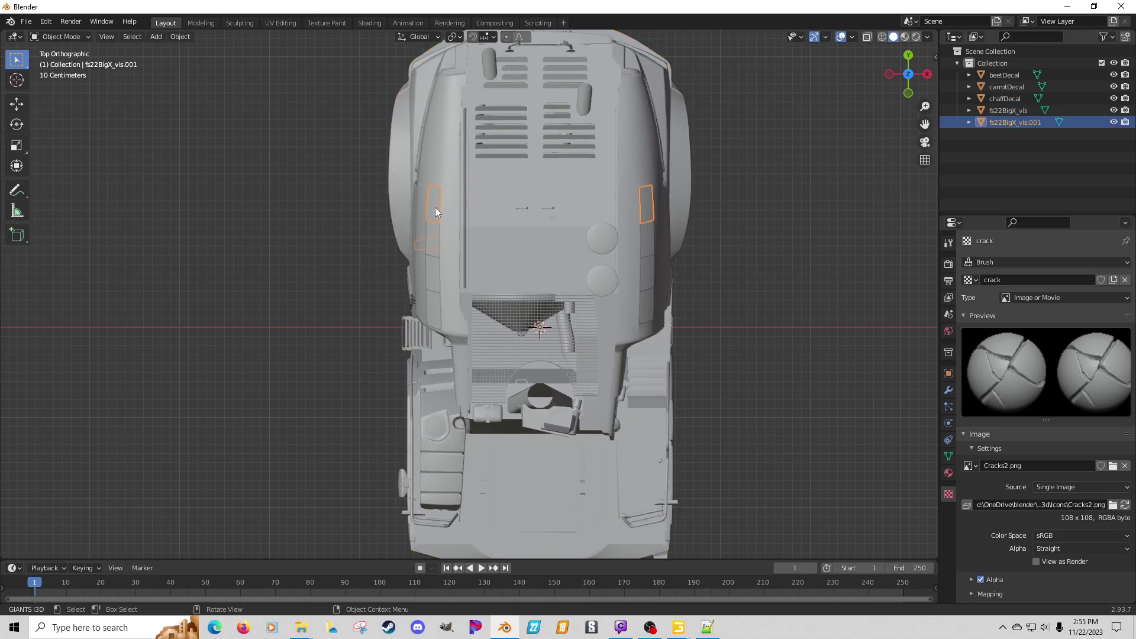
key("alt+Tab")
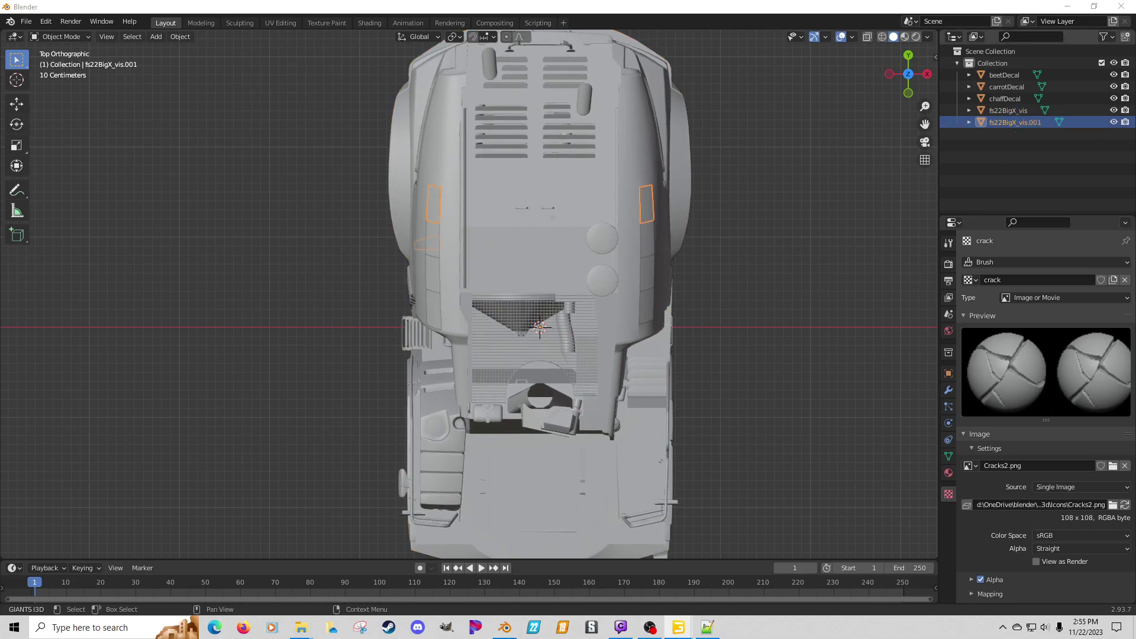
left_click(431, 204)
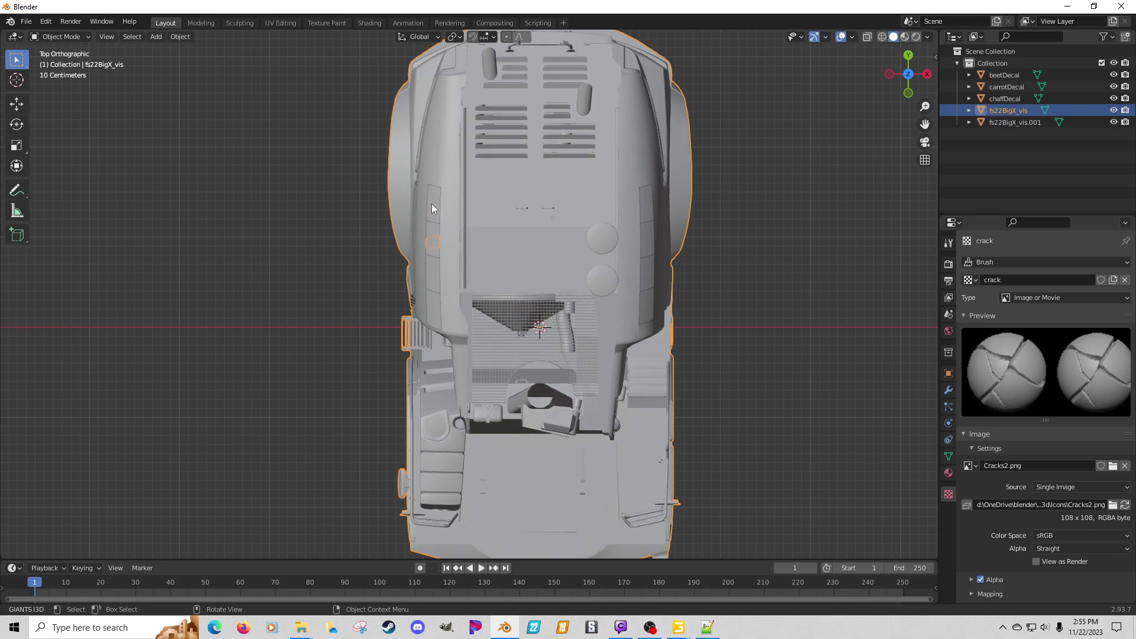
left_click(431, 203)
key("F2")
type("grassDecal")
key("Return")
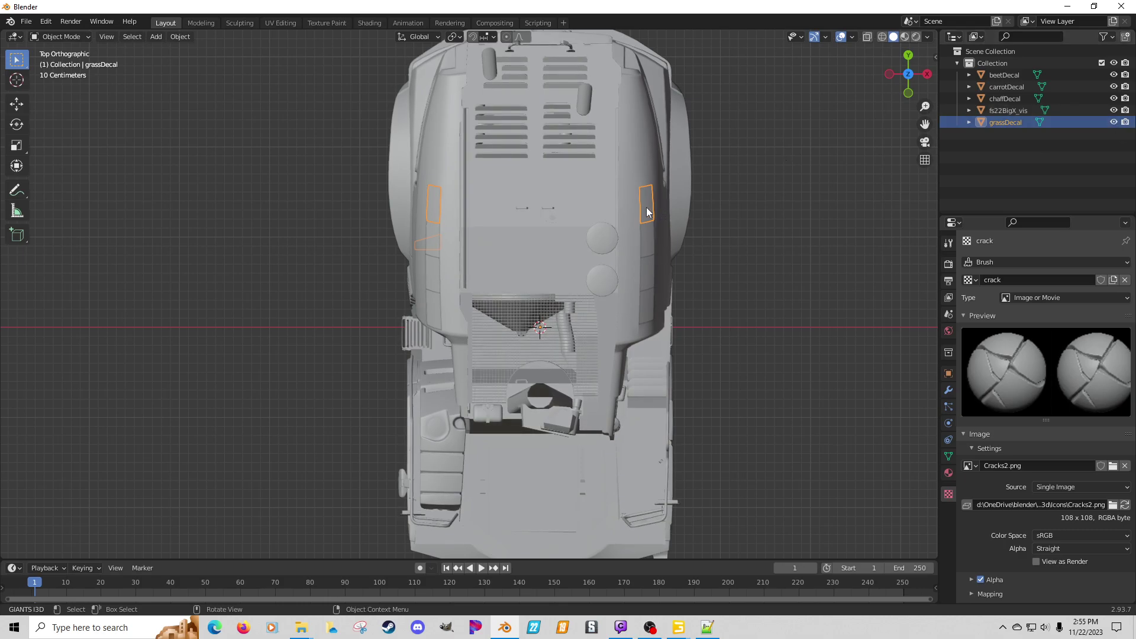
Step: Circle Select the fifth pair of body face blocks, adjoining grassDecal on both side panels, and separate them into a new object
left_click(645, 181)
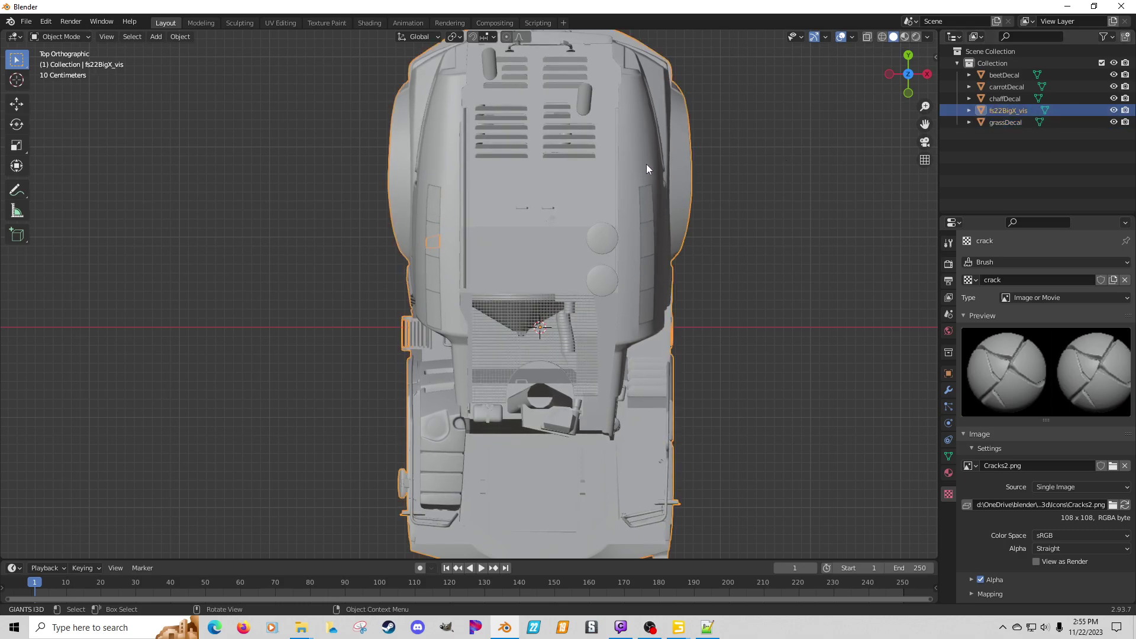
key("Tab")
key("c")
left_click(436, 169)
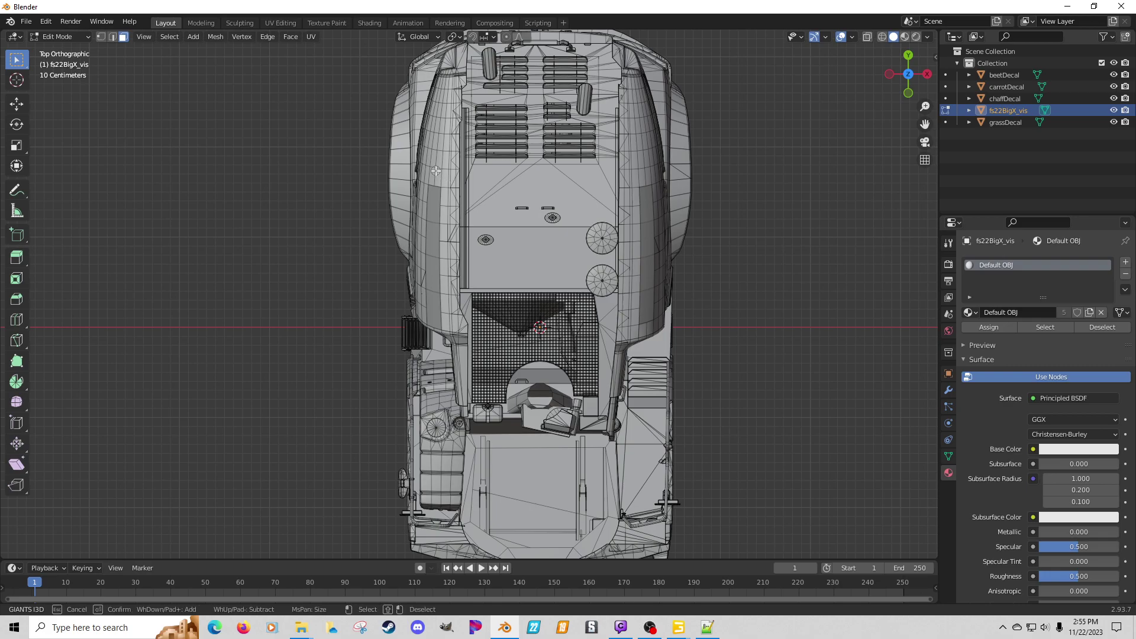
left_click(645, 167)
right_click(643, 166)
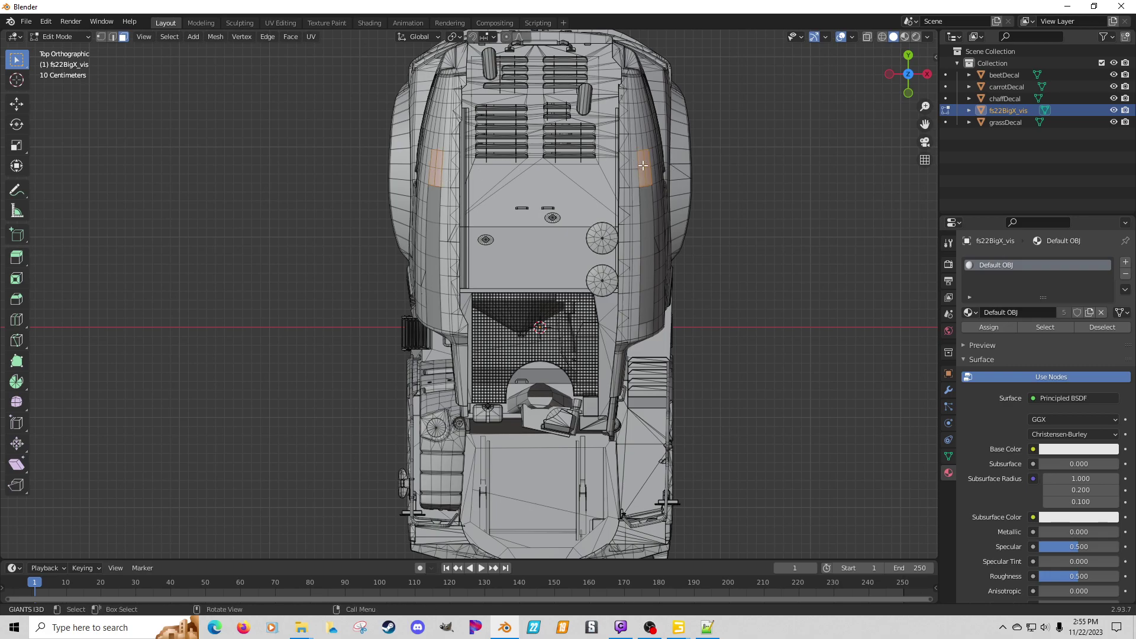
key("p")
left_click(642, 165)
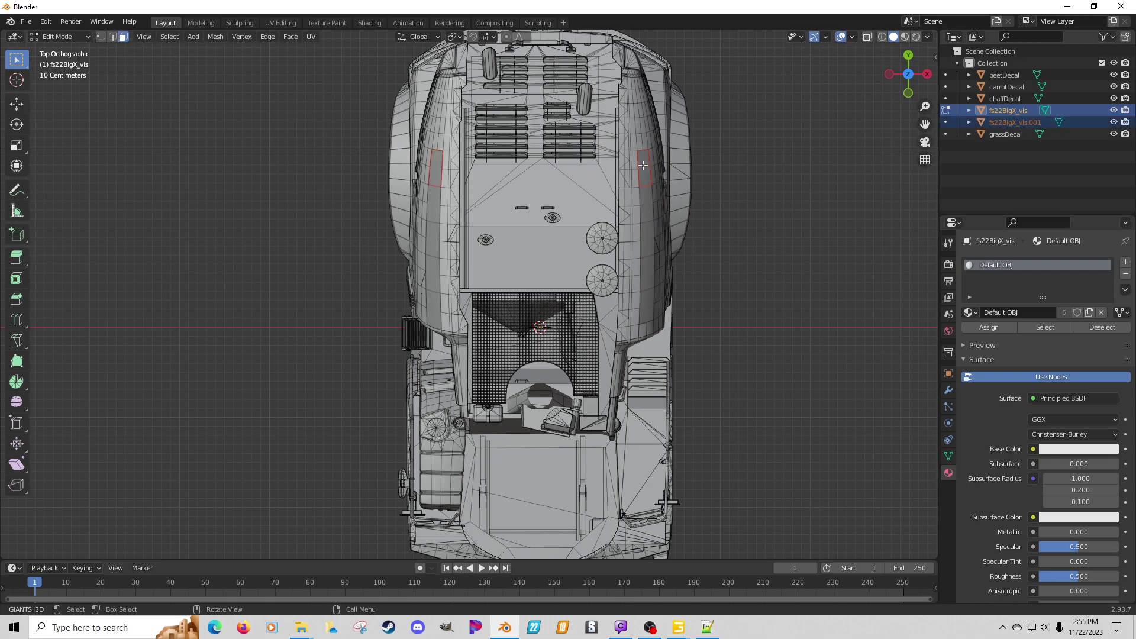
Step: Rename the fifth separated pair of face blocks, beyond grassDecal, as parsnipDecal
key("Tab")
left_click(434, 179)
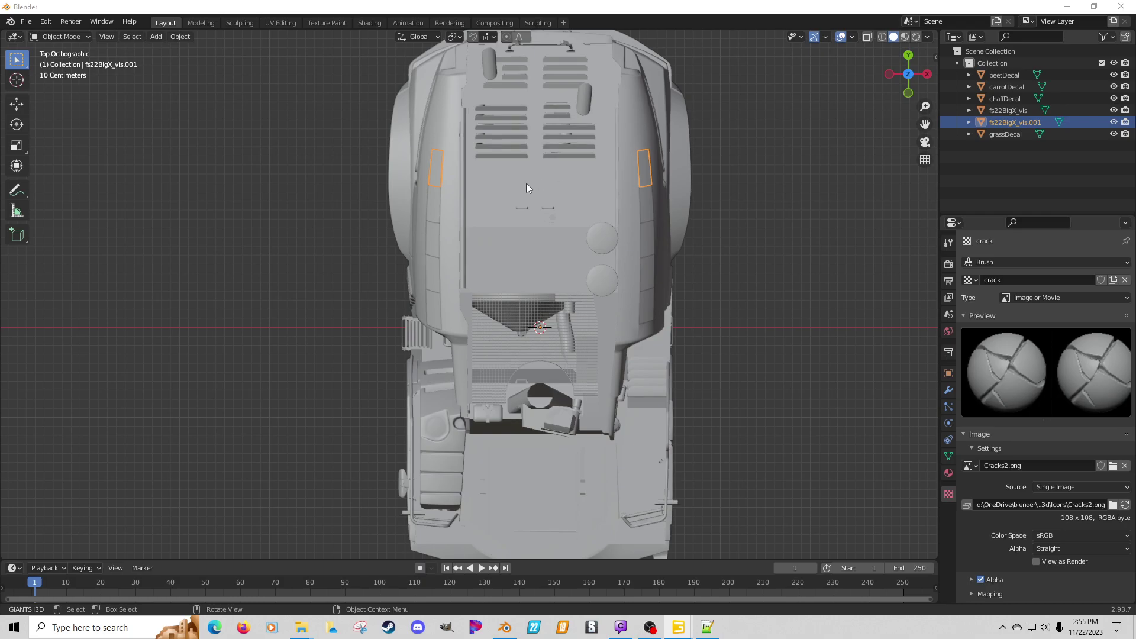
left_click(435, 172)
left_click(436, 172)
key("F2")
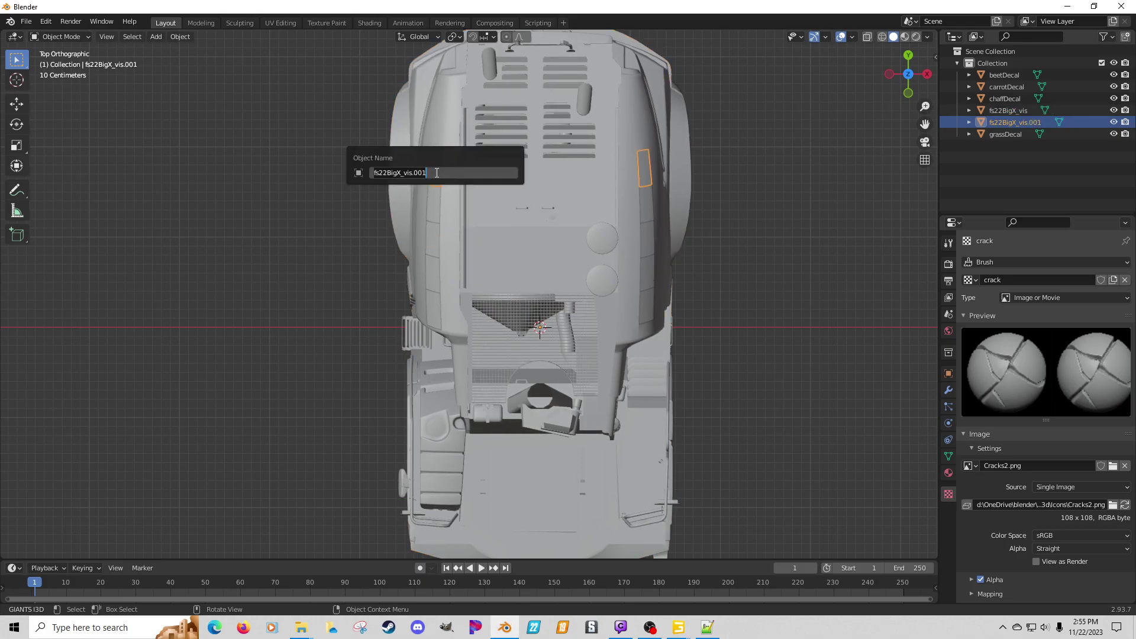
type("parsnipDecal")
key("Return")
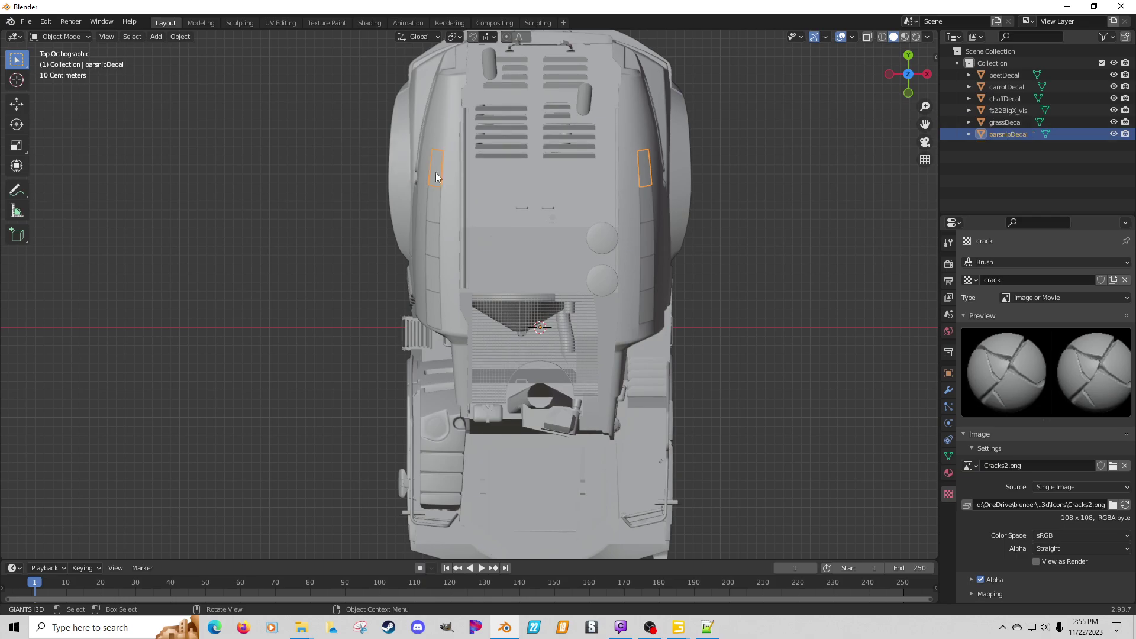
Step: Copy the fifth pair's name, parsnipDecal, and paste it as the new name of the third pair, chaffDecal, beside carrotDecal
left_click(433, 304)
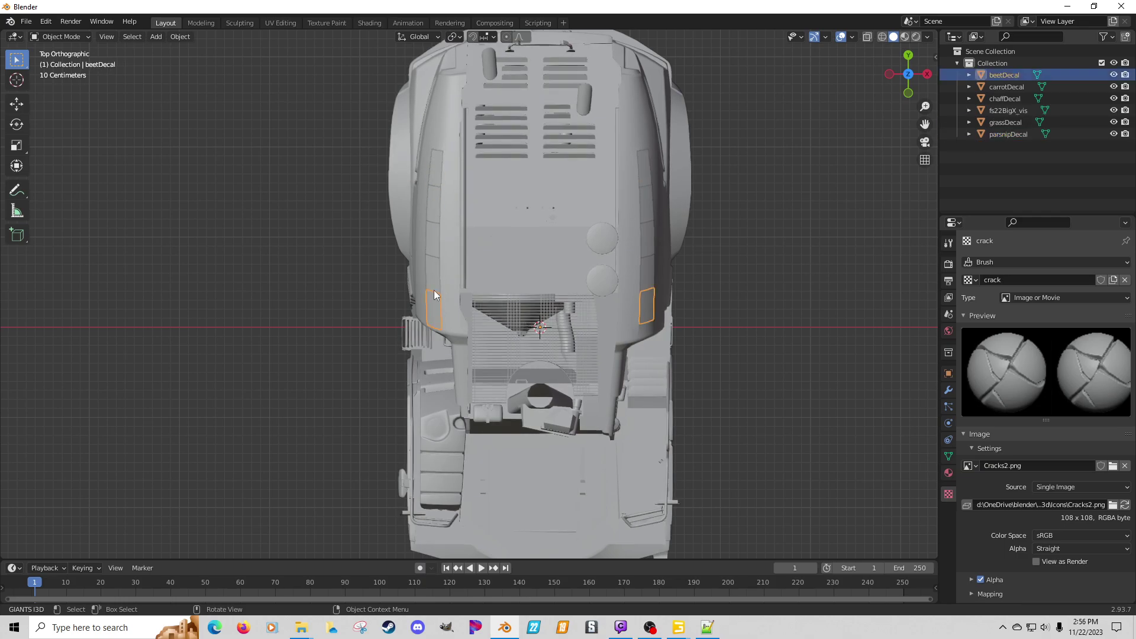
left_click(434, 283)
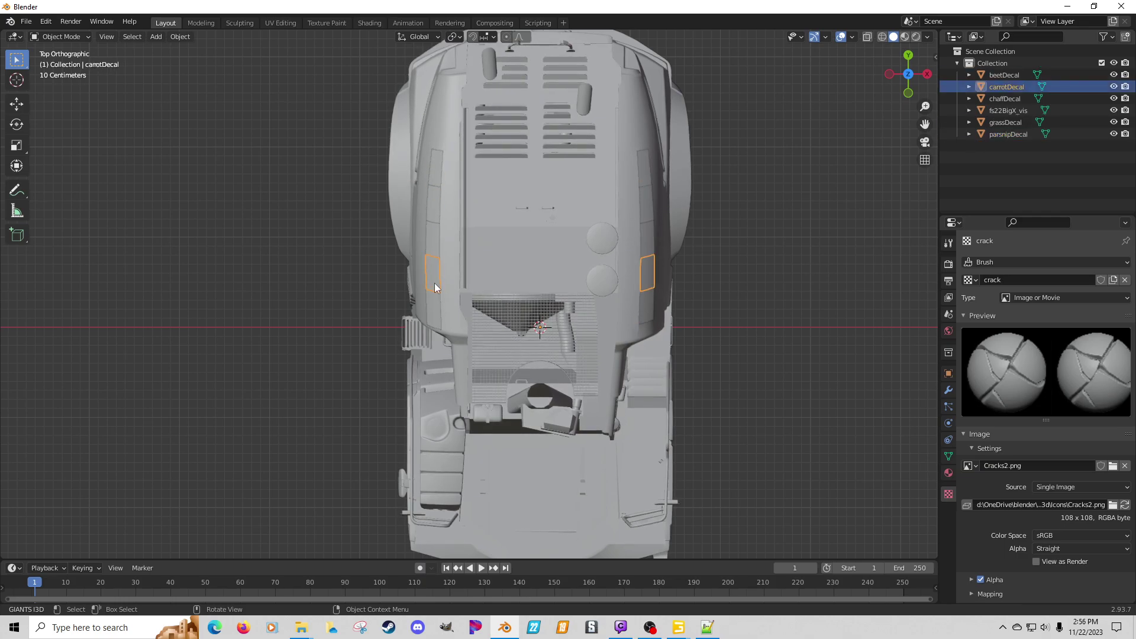
left_click(436, 245)
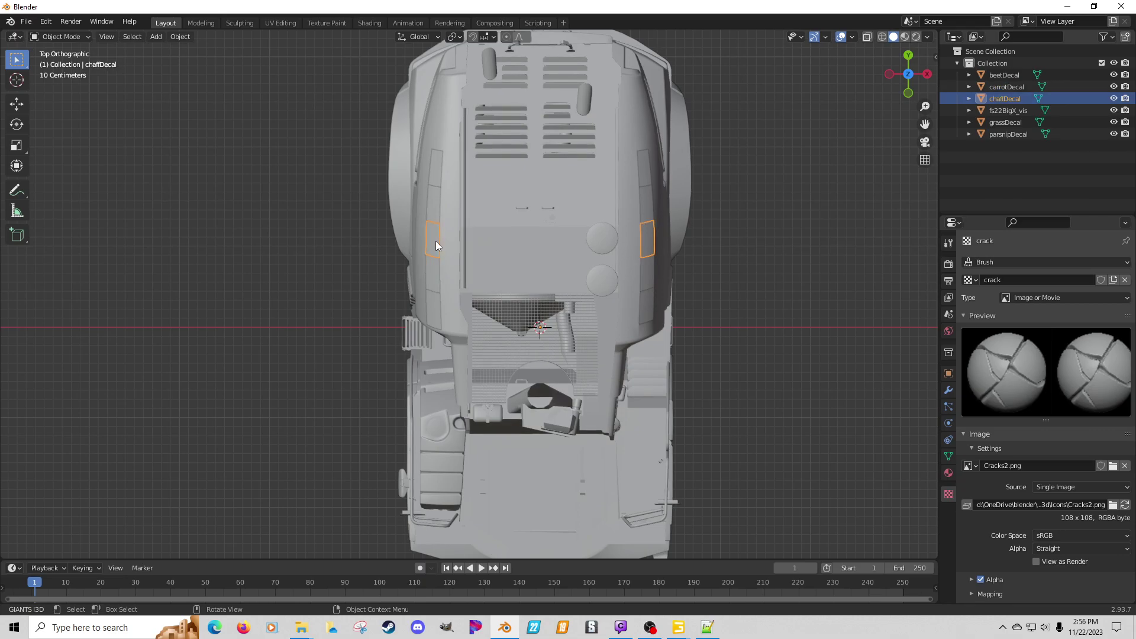
double_click(1004, 133)
key("ctrl+c")
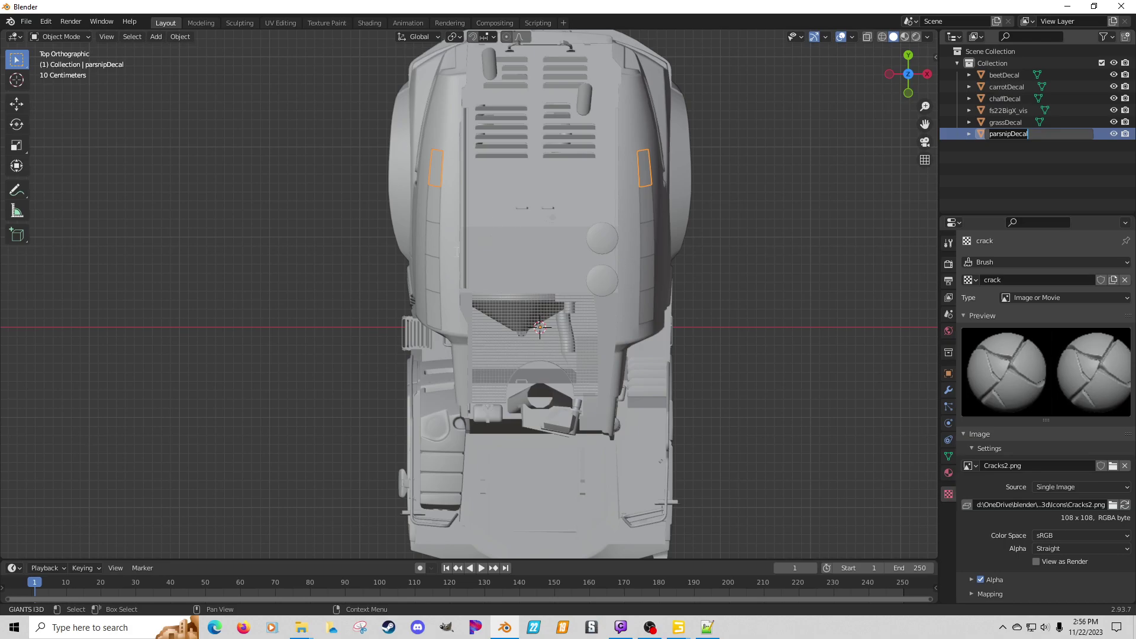
left_click(453, 259)
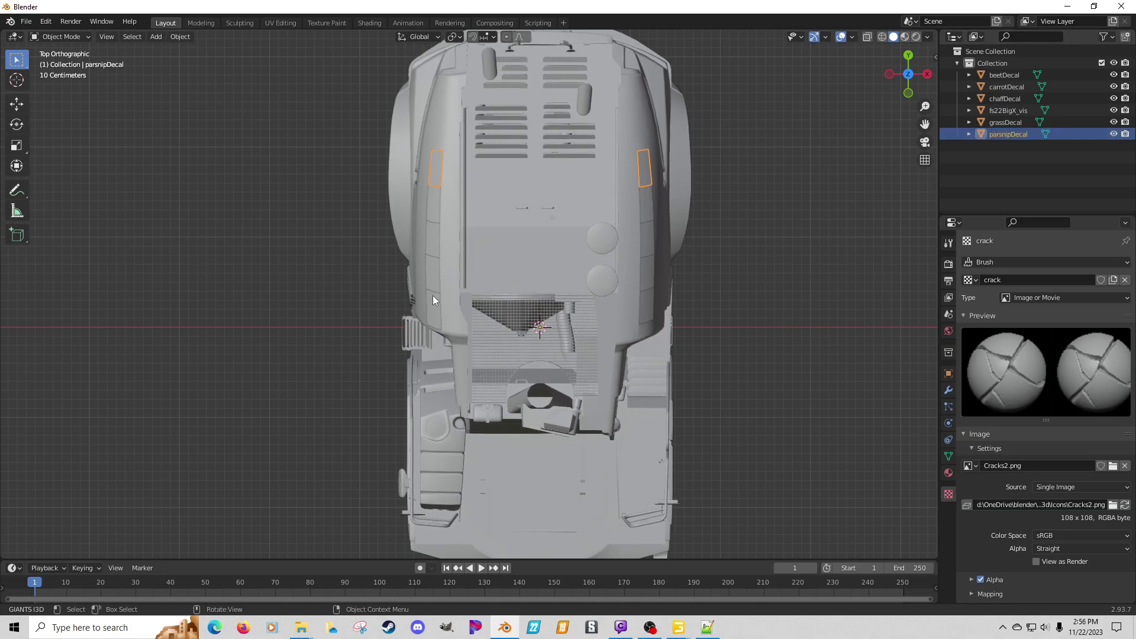
left_click(432, 298)
left_click(433, 275)
left_click(435, 251)
key("F2")
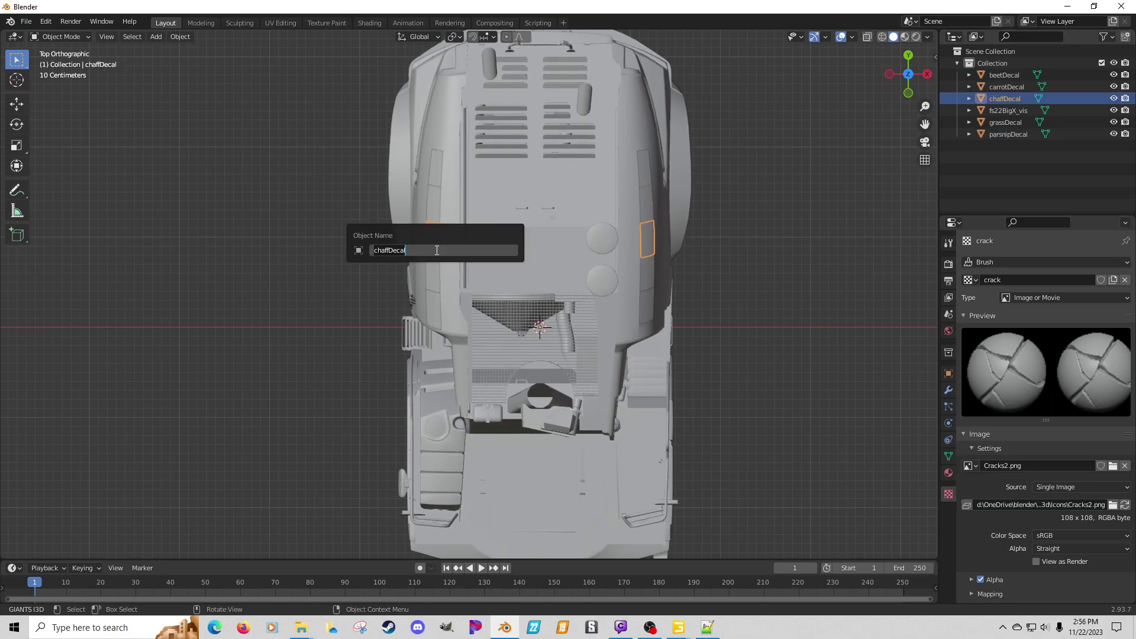
key("ctrl+v")
key("Return")
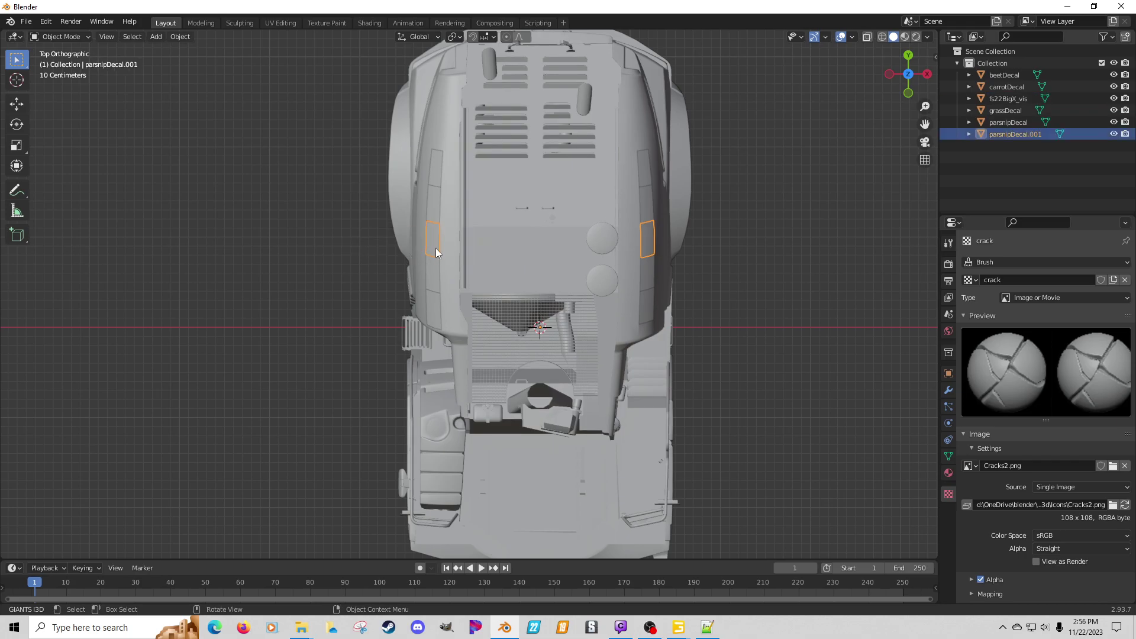
Step: Rename the fifth pair of face blocks, beyond grassDecal, as chaffDecal
left_click(434, 214)
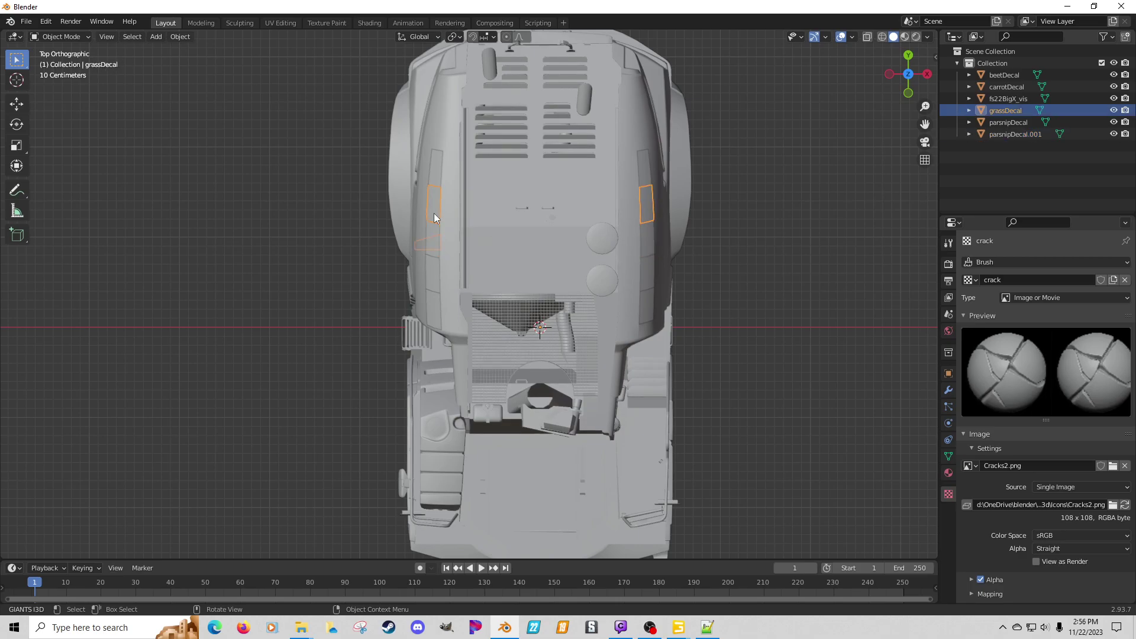
left_click(437, 179)
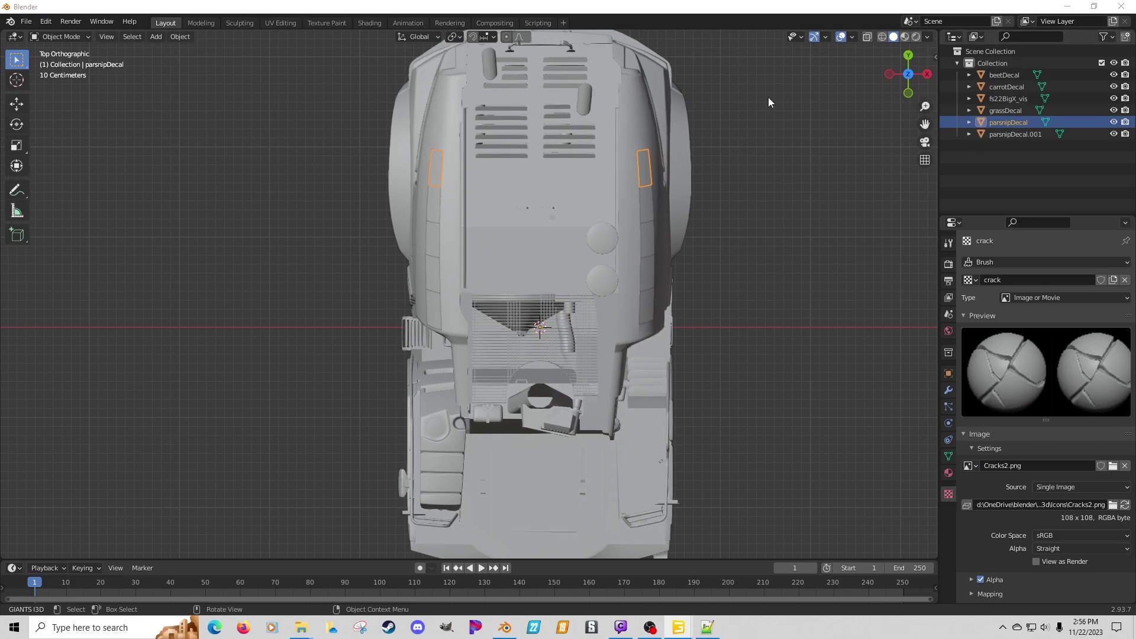
left_click(438, 173)
left_click(437, 172)
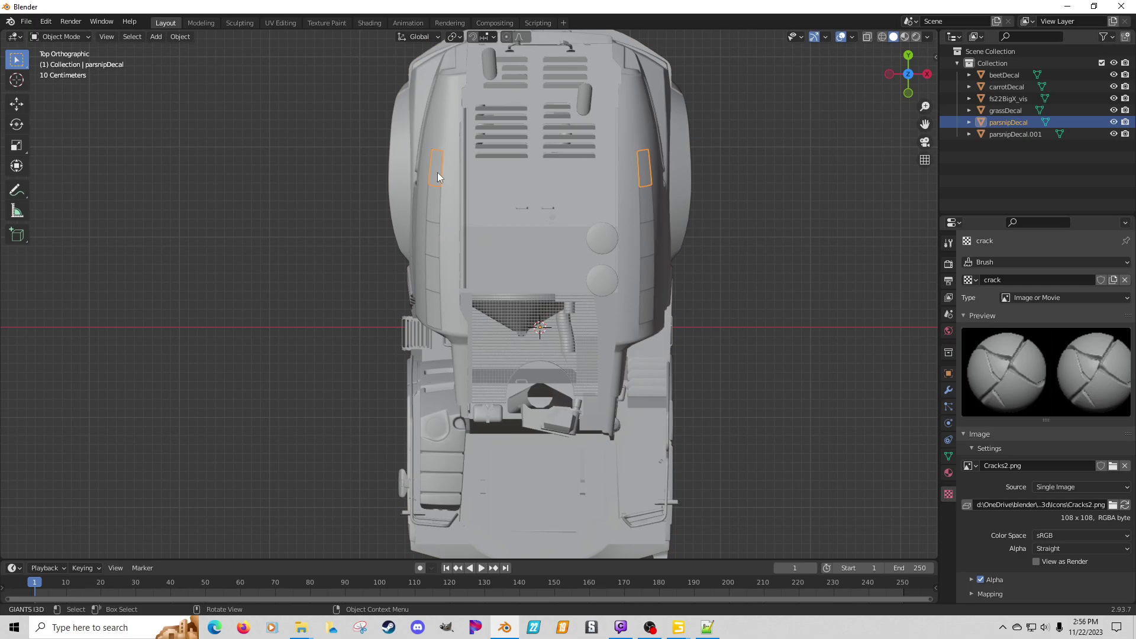
key("F2")
type("chaffDecal")
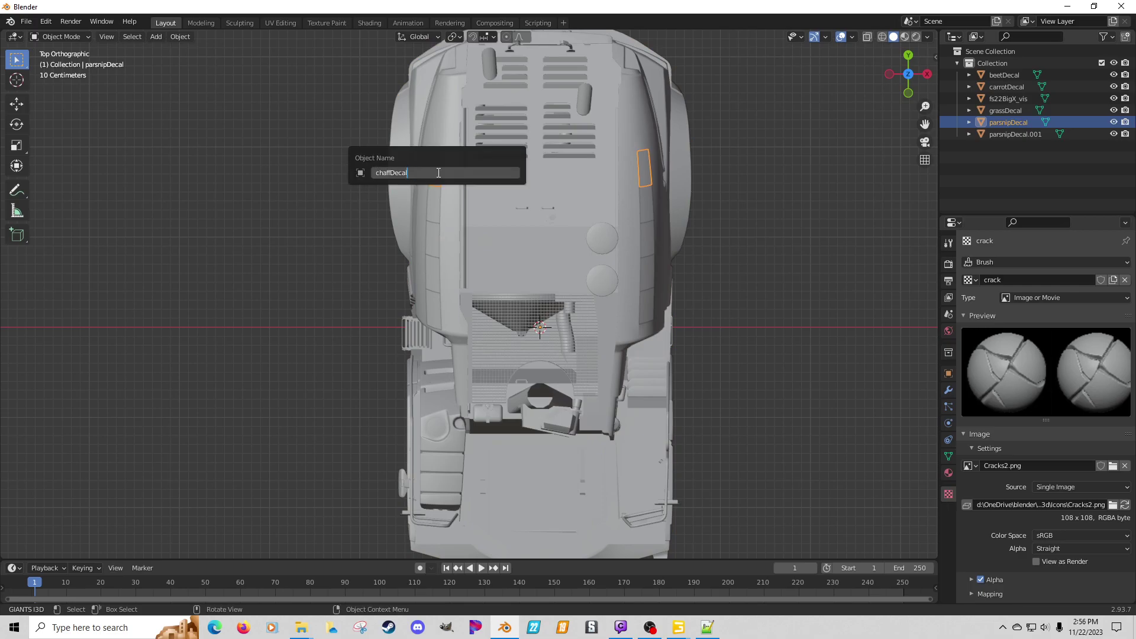
key("Return")
Step: Remove the .001 suffix from the third pair beside carrotDecal so that its name is parsnipDecal
left_click(430, 306)
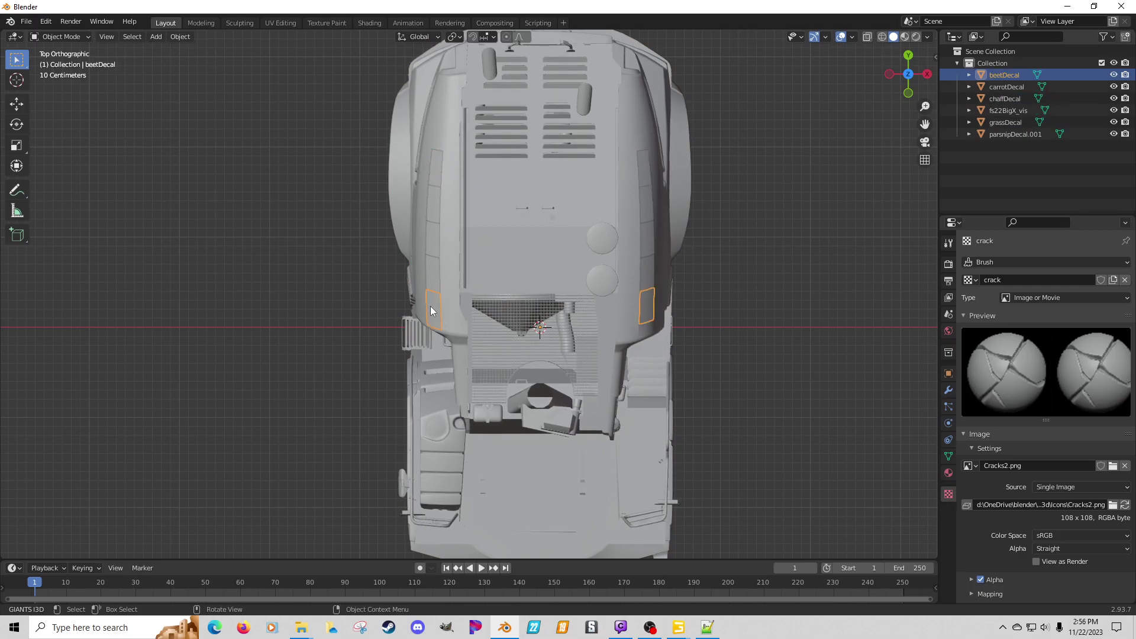
left_click(433, 278)
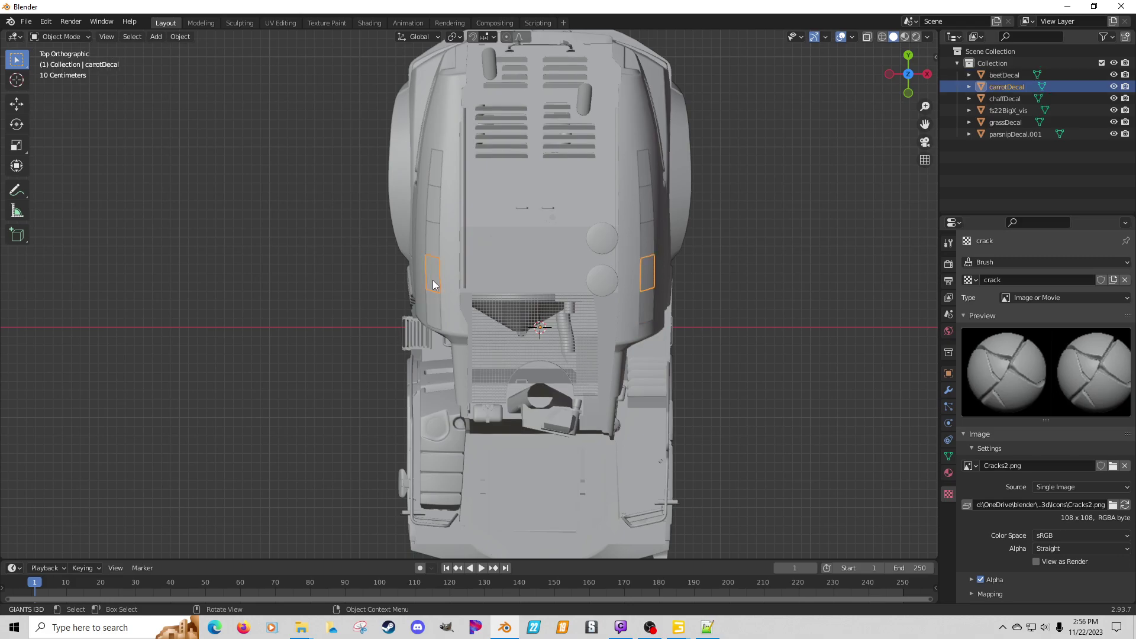
left_click(432, 244)
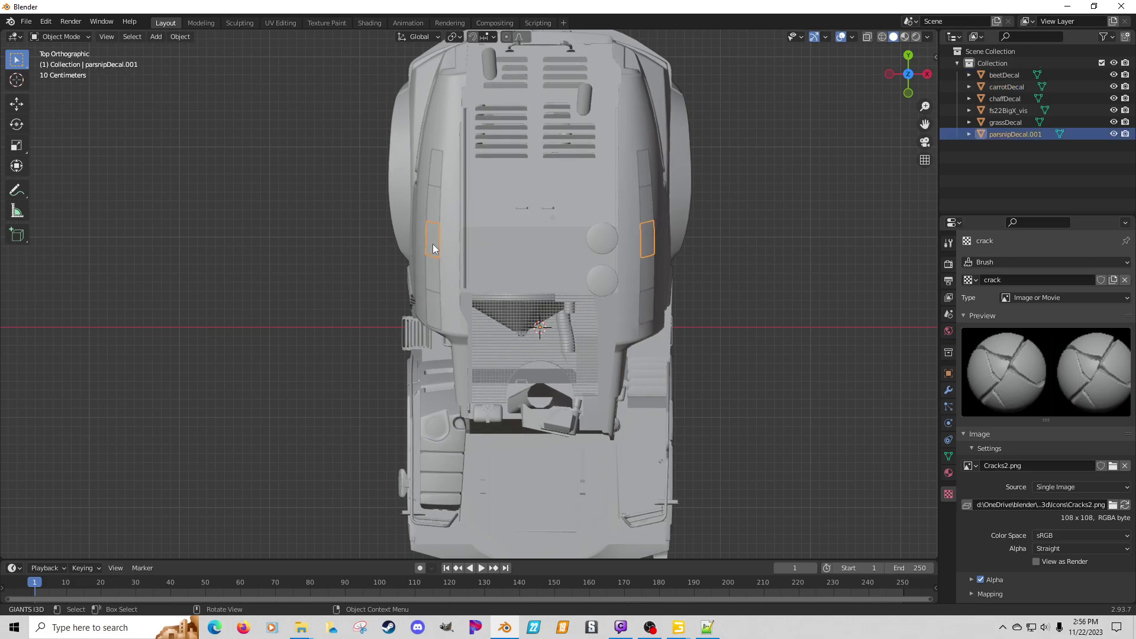
key("F2")
key("BackSpace")
key("BackSpace")
key("BackSpace")
key("BackSpace")
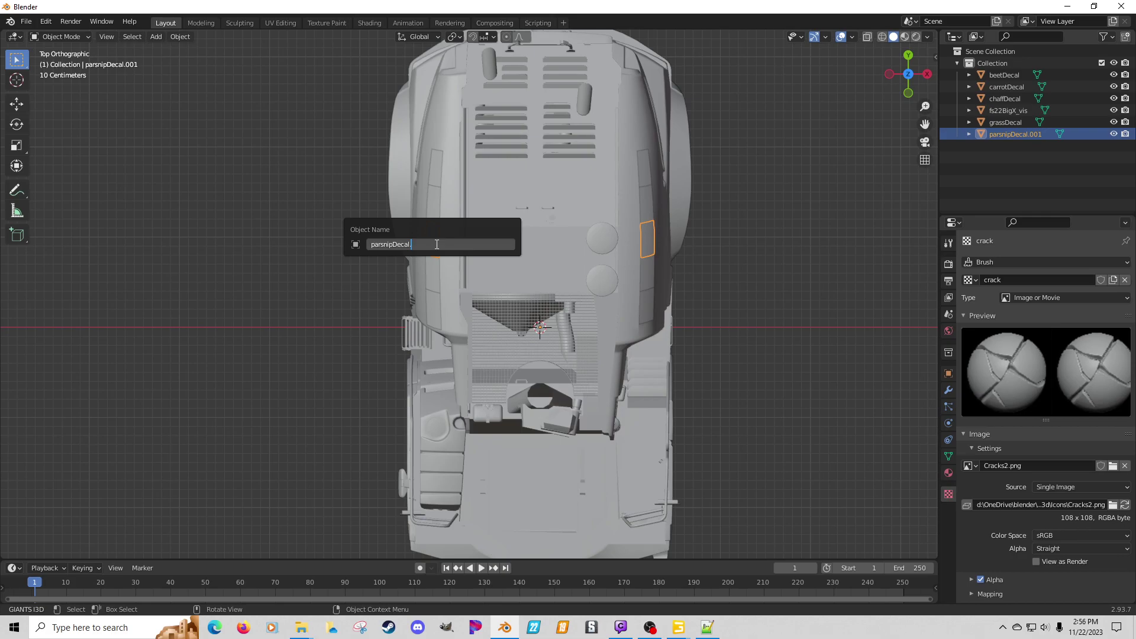
key("Return")
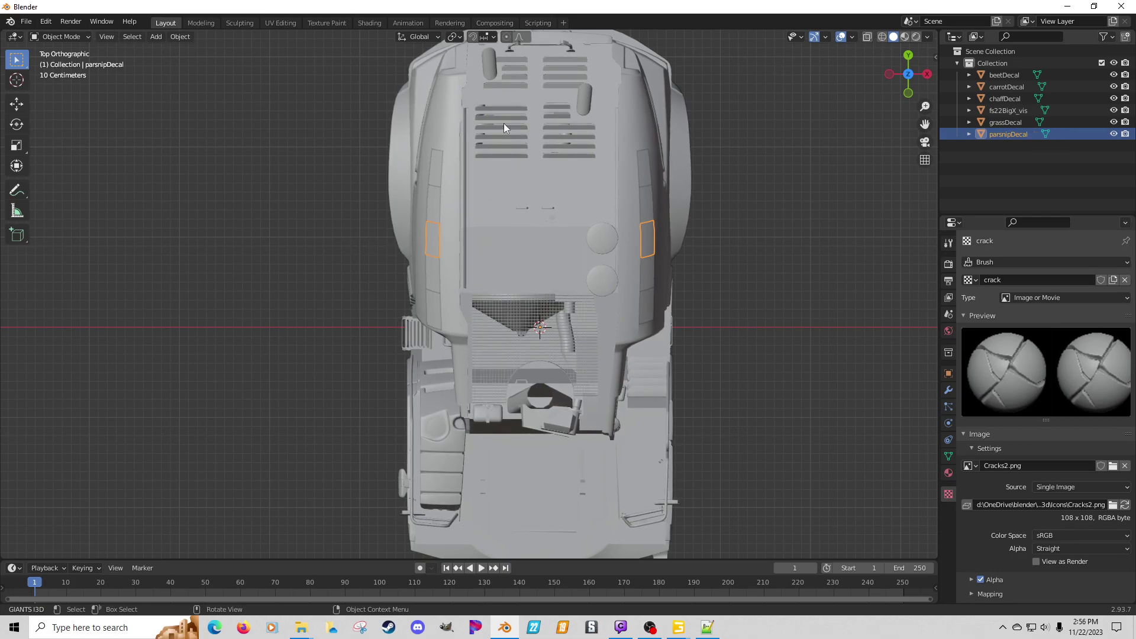
middle_click_drag(520, 250, 575, 250)
left_click(418, 200)
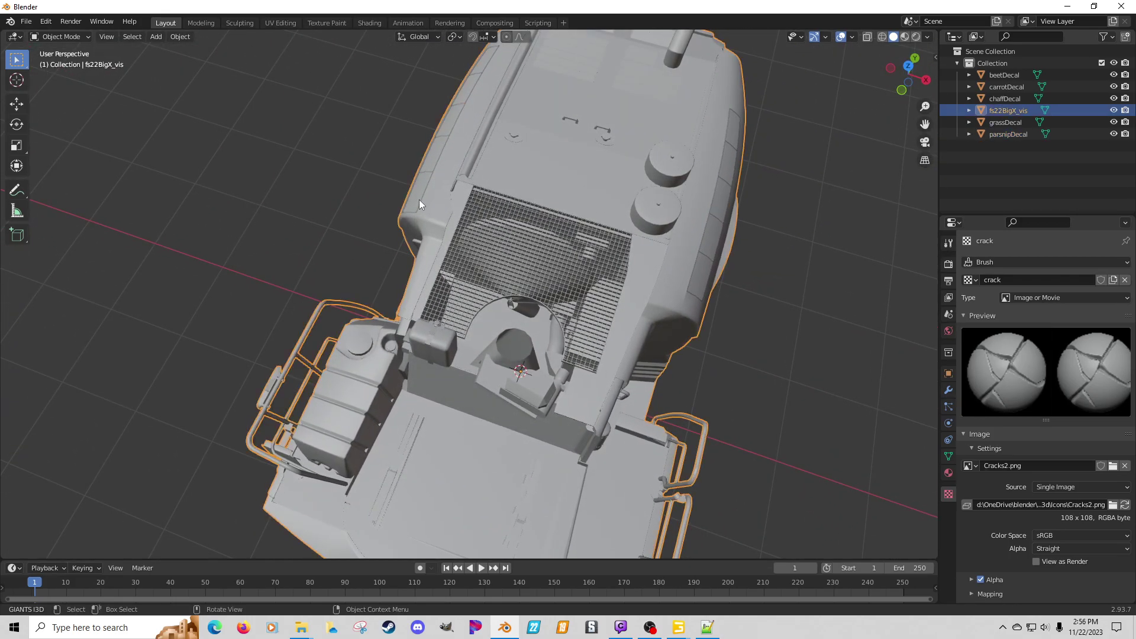
left_click(415, 197)
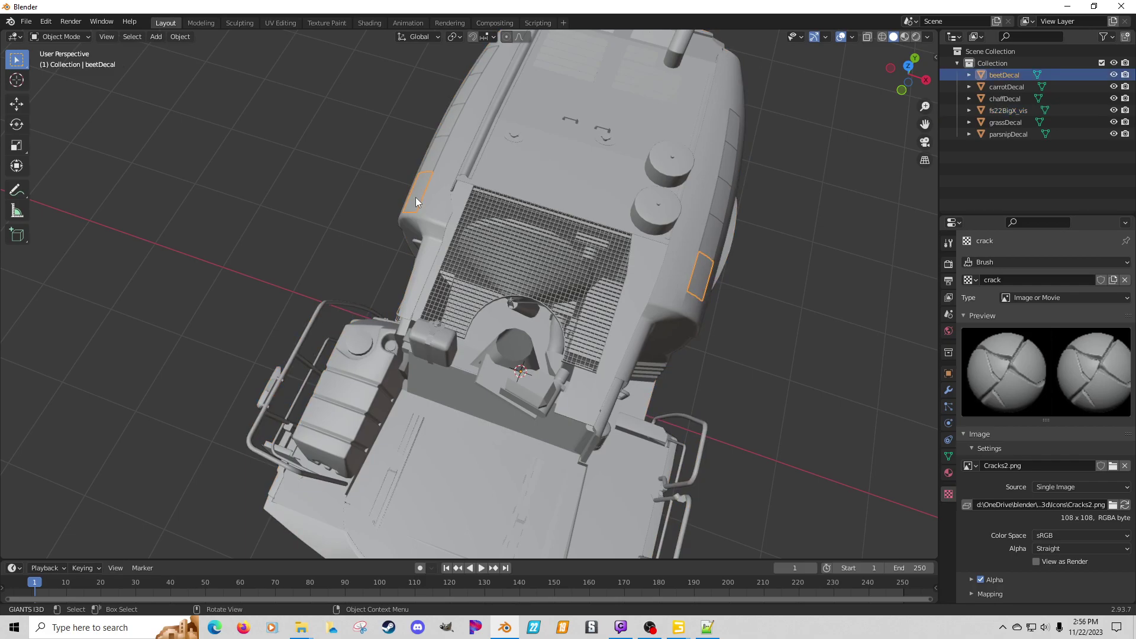
key("s")
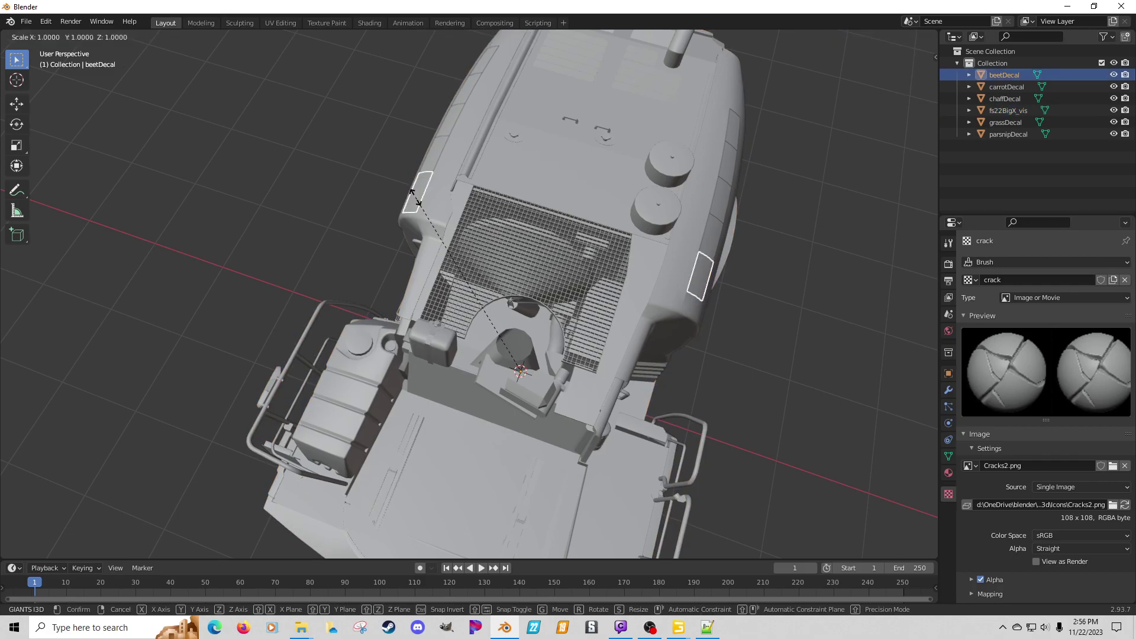
key("x")
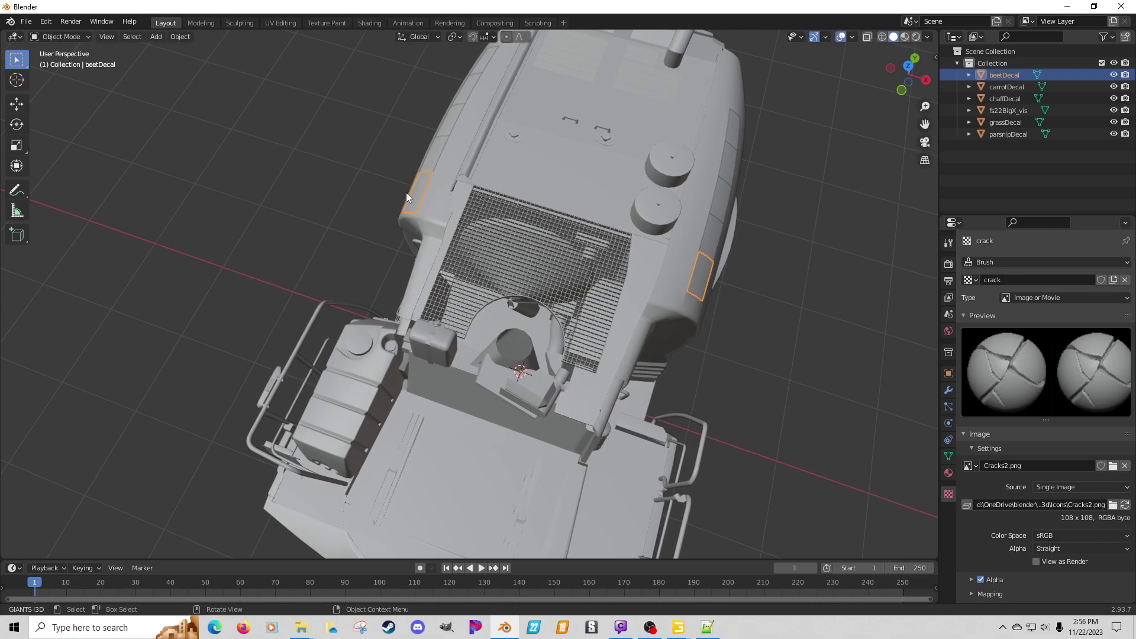
type("sx1.01")
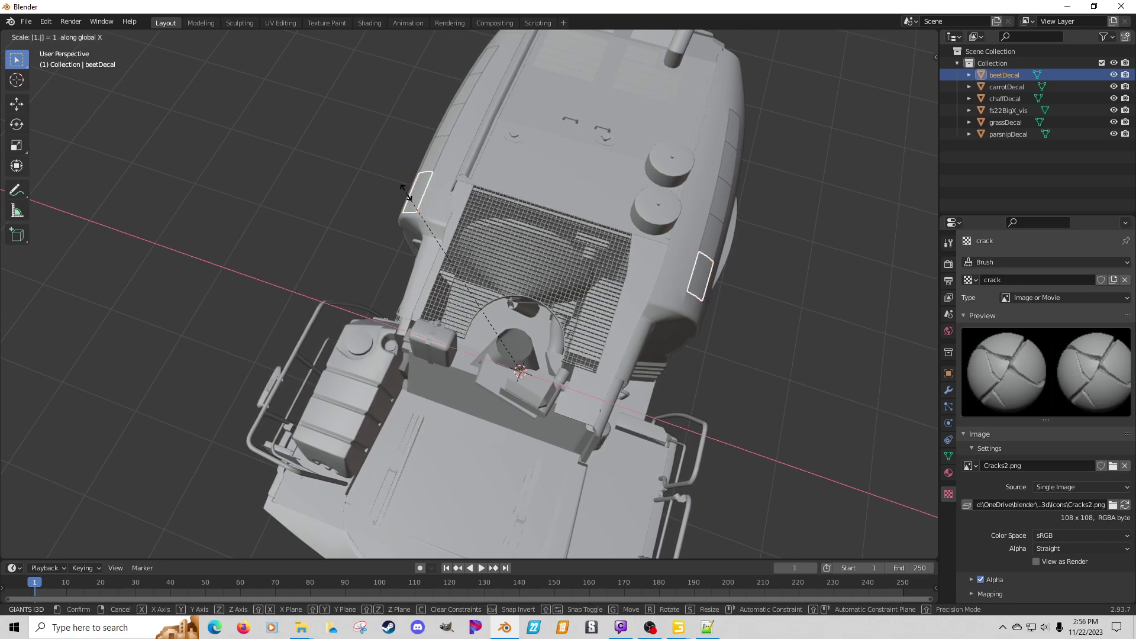
key("Escape")
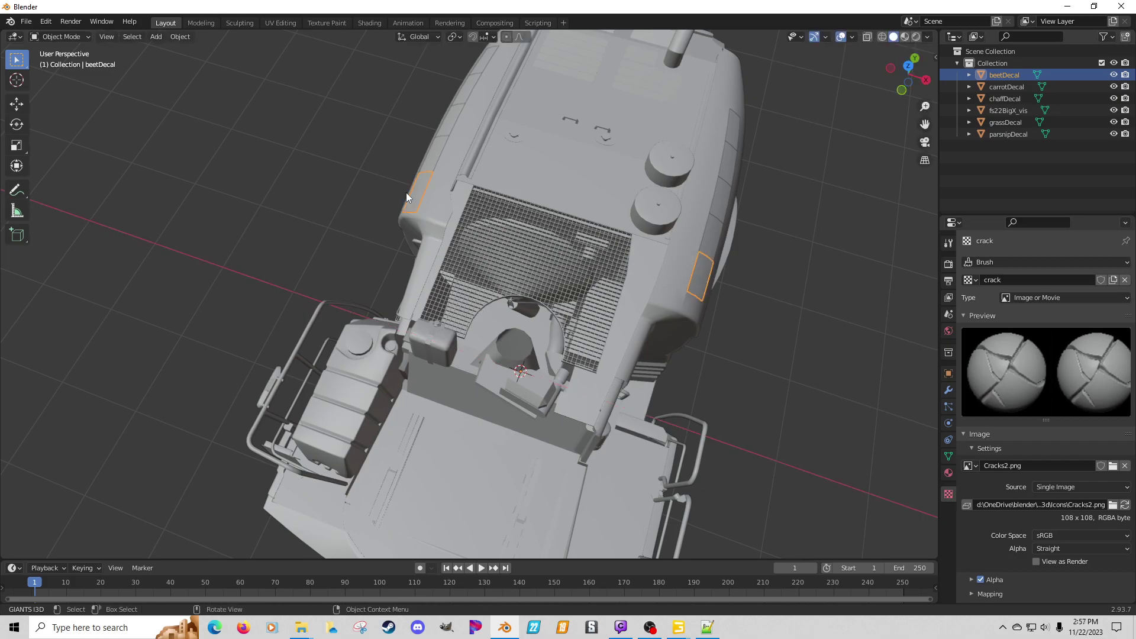
key("s")
left_click(406, 193)
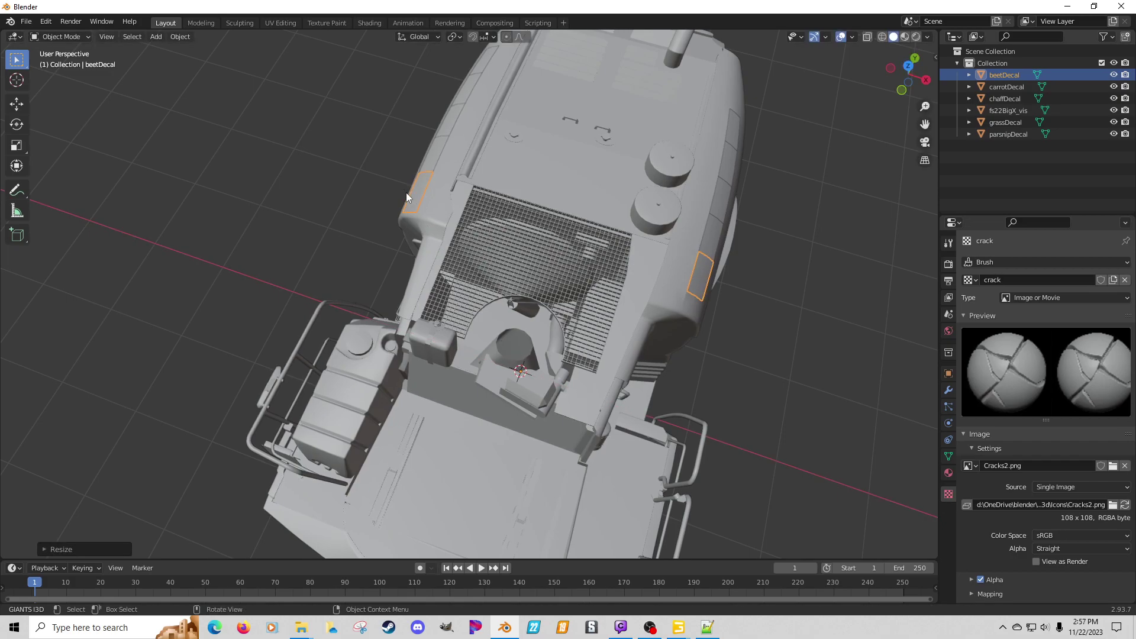
Step: Try to scale the beetDecal object along the global X axis by 1.001, and again by 1.005
type("sx")
type("1.00")
type("1")
key("Return")
type("sx1.005")
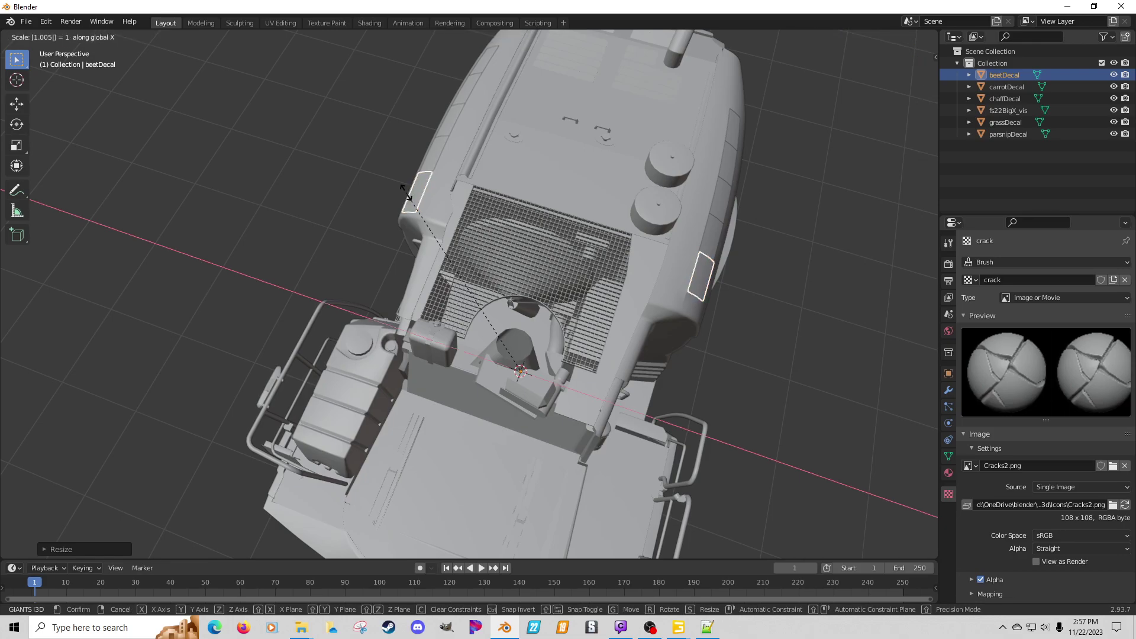
key("Return")
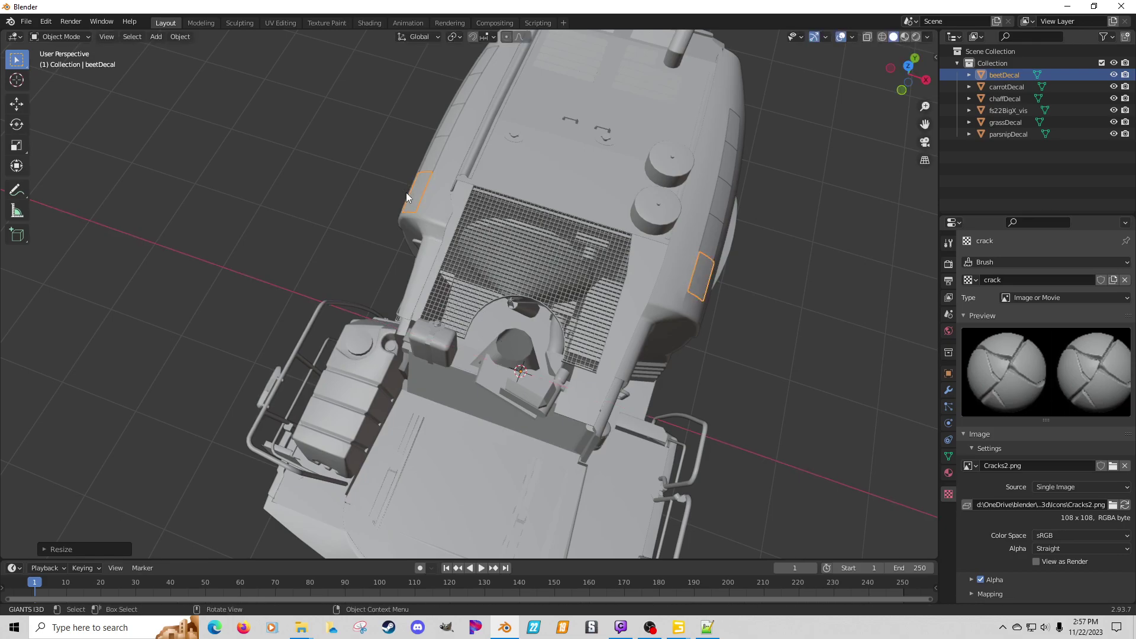
Step: Try to scale the carrotDecal and parsnipDecal objects by 1.005 along the global X axis
left_click(433, 165)
type("sx1.0")
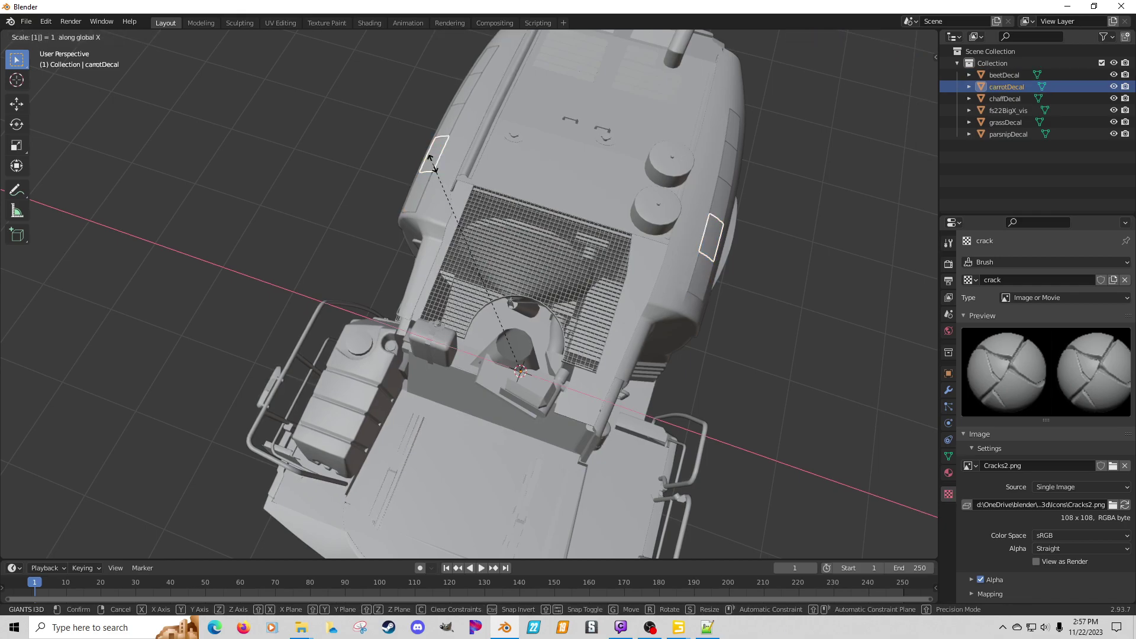
type("05")
key("Return")
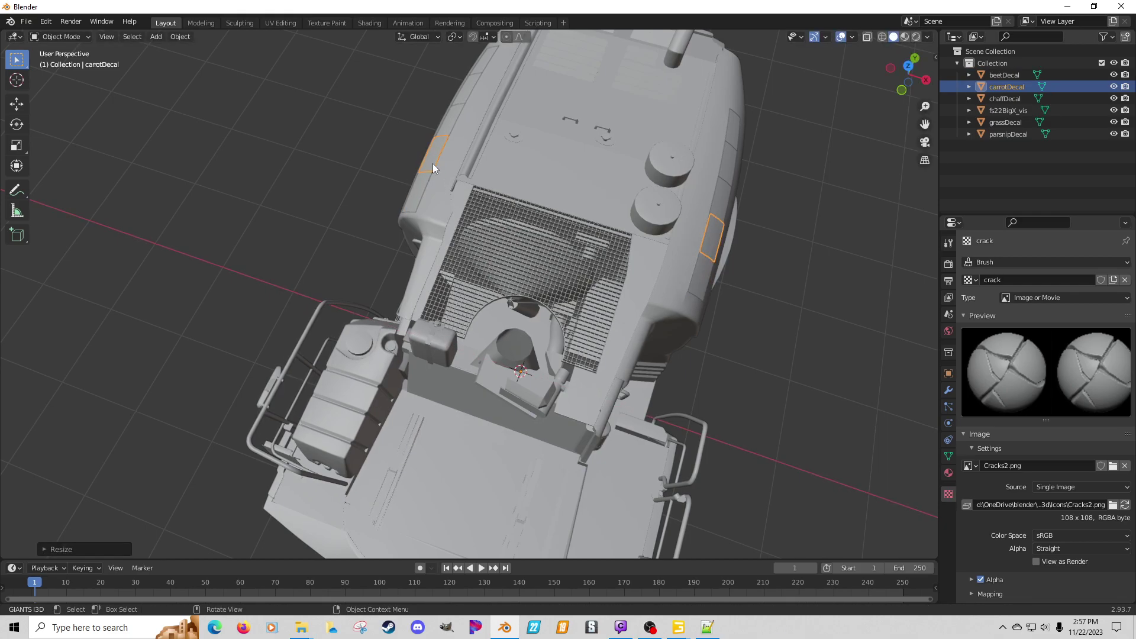
left_click(445, 127)
type("sx1.005")
key("Return")
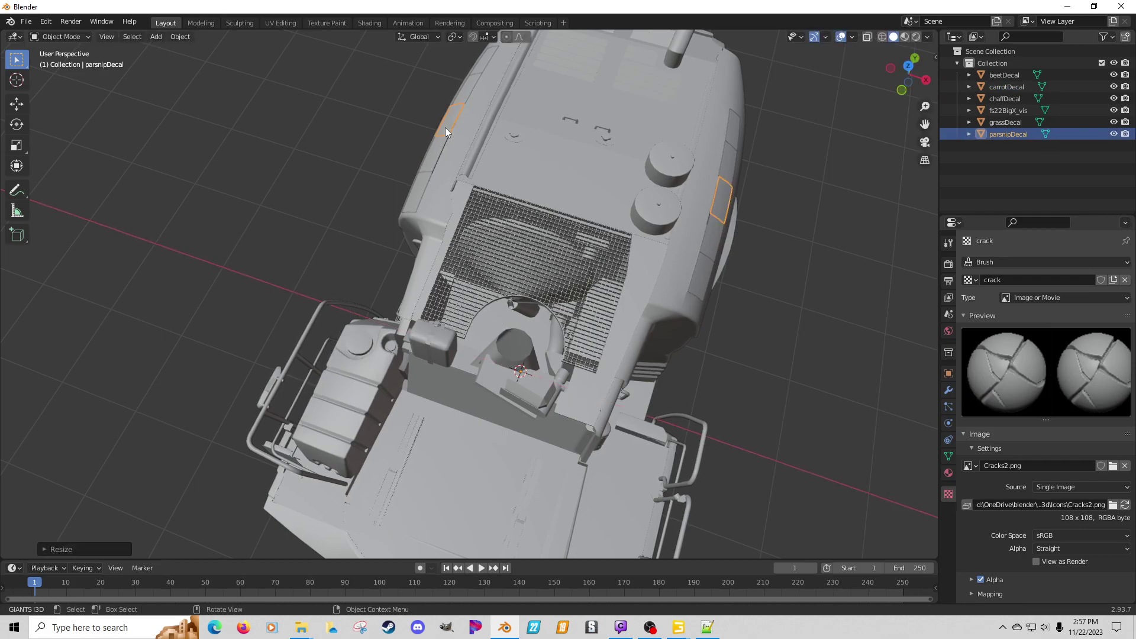
left_click(461, 101)
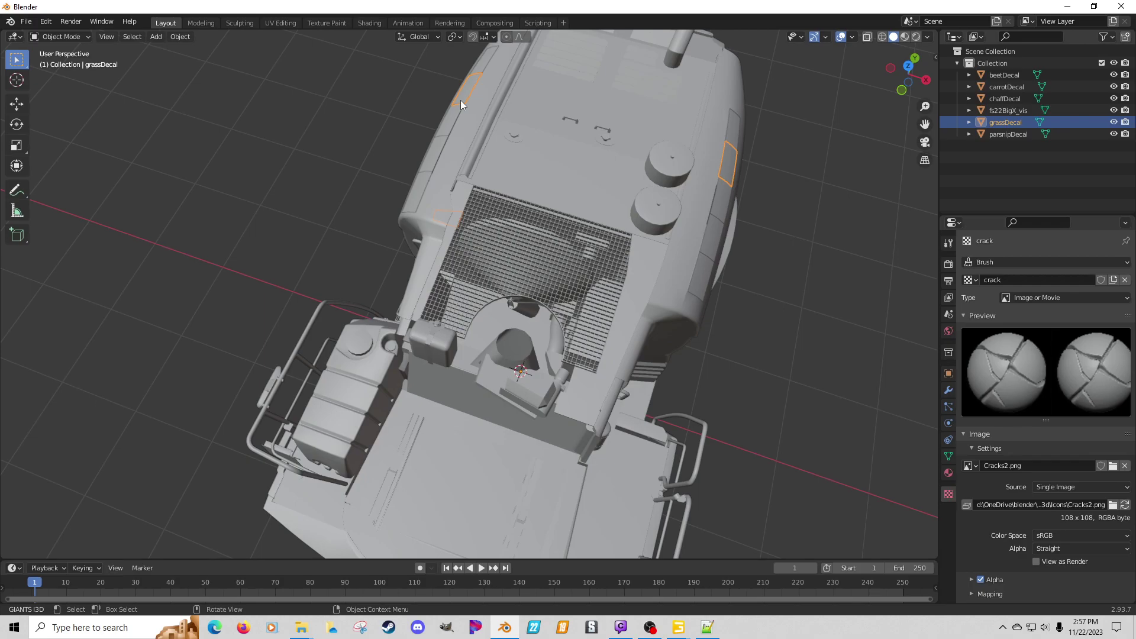
key("s")
key("x")
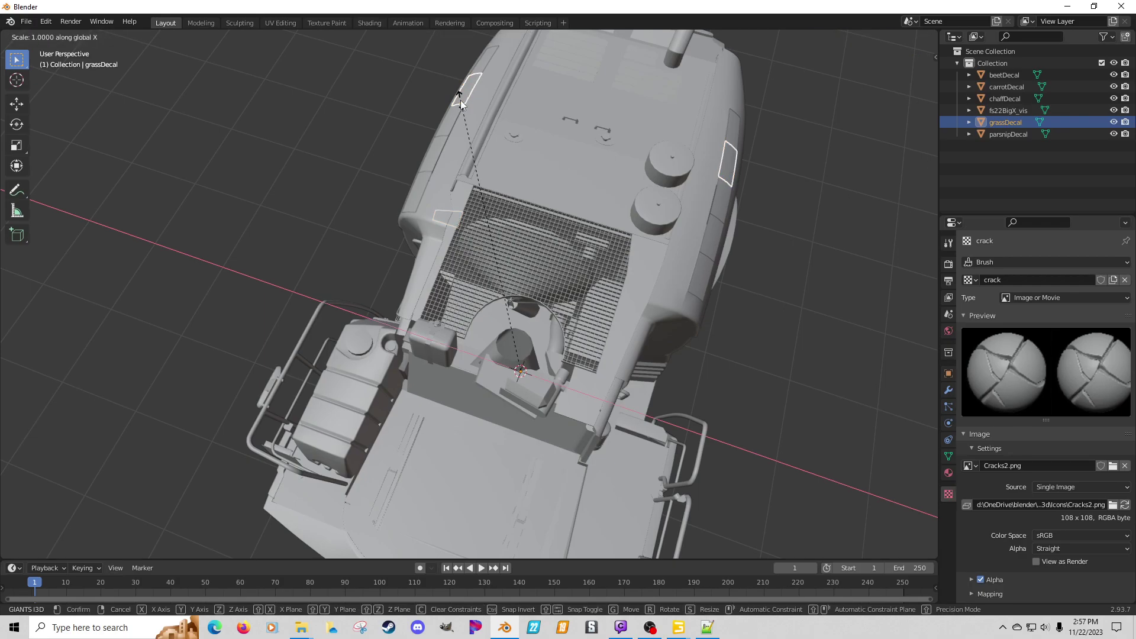
key("Escape")
Step: Undo the object-level X scaling of parsnipDecal, carrotDecal and beetDecal
key("ctrl+z")
key("ctrl+z")
key("ctrl+z")
key("ctrl+z")
key("ctrl+z")
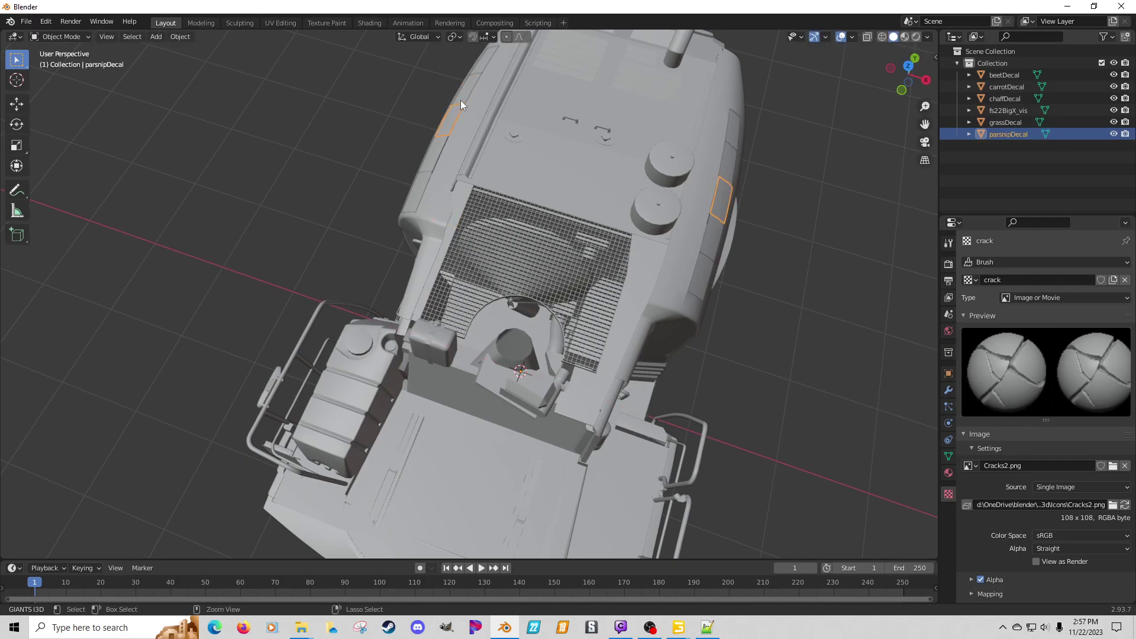
key("ctrl+z")
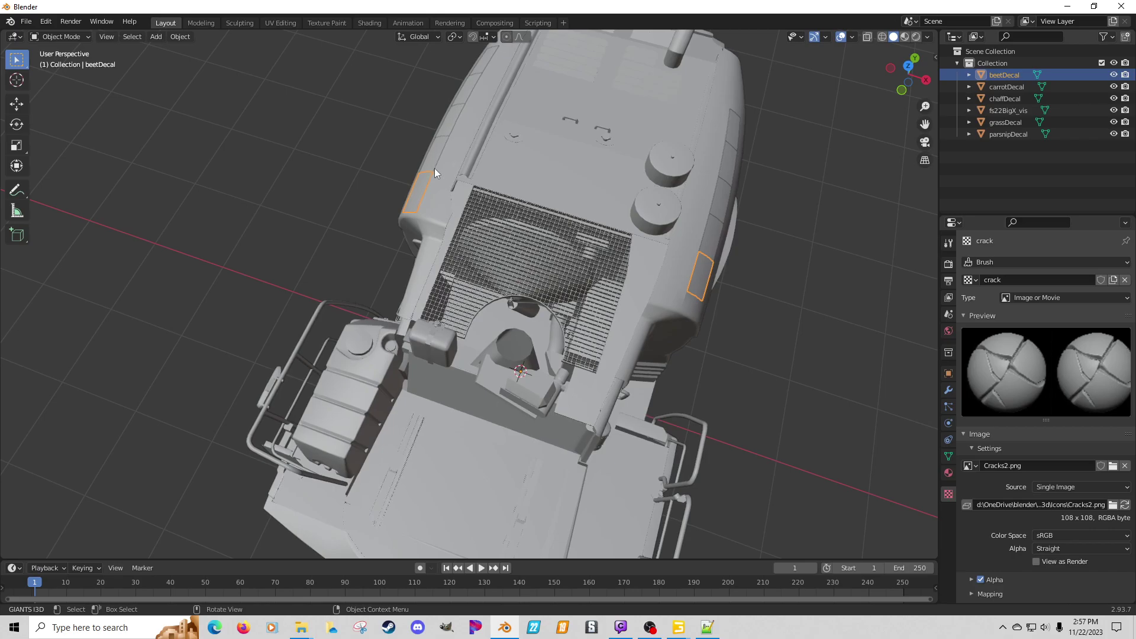
Step: Enter Edit Mode on beetDecal and select all of its faces on both sides of the body
mouse_move(509, 197)
middle_mouse_down()
mouse_move(531, 222)
mouse_move(458, 172)
mouse_move(507, 200)
mouse_move(514, 190)
middle_mouse_up()
key("Tab")
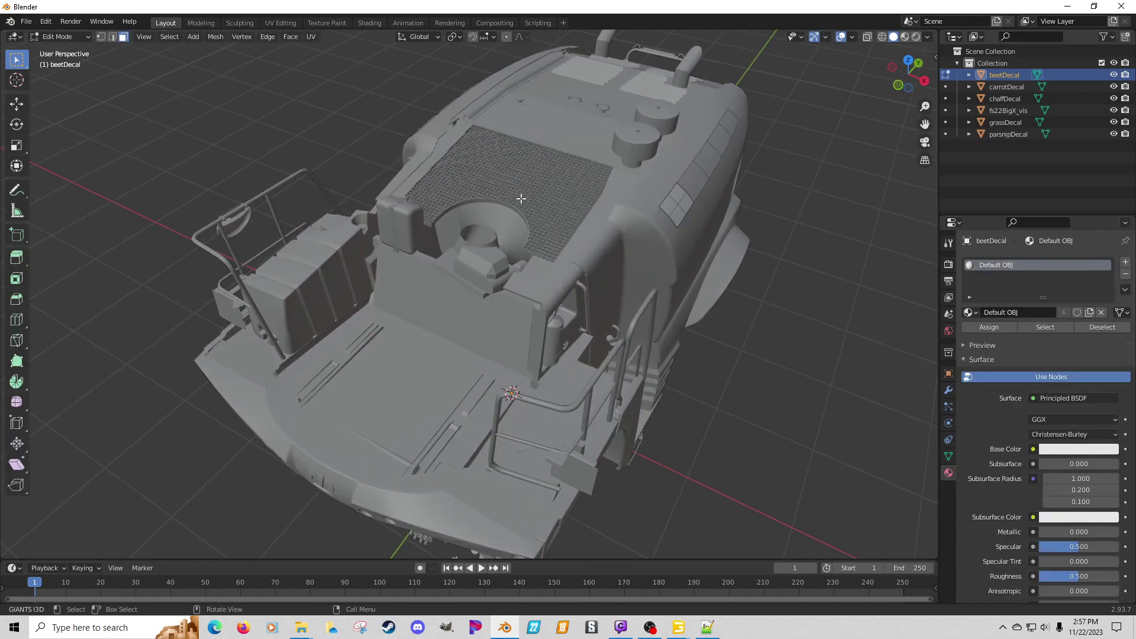
key("a")
middle_click_drag(525, 210, 551, 213)
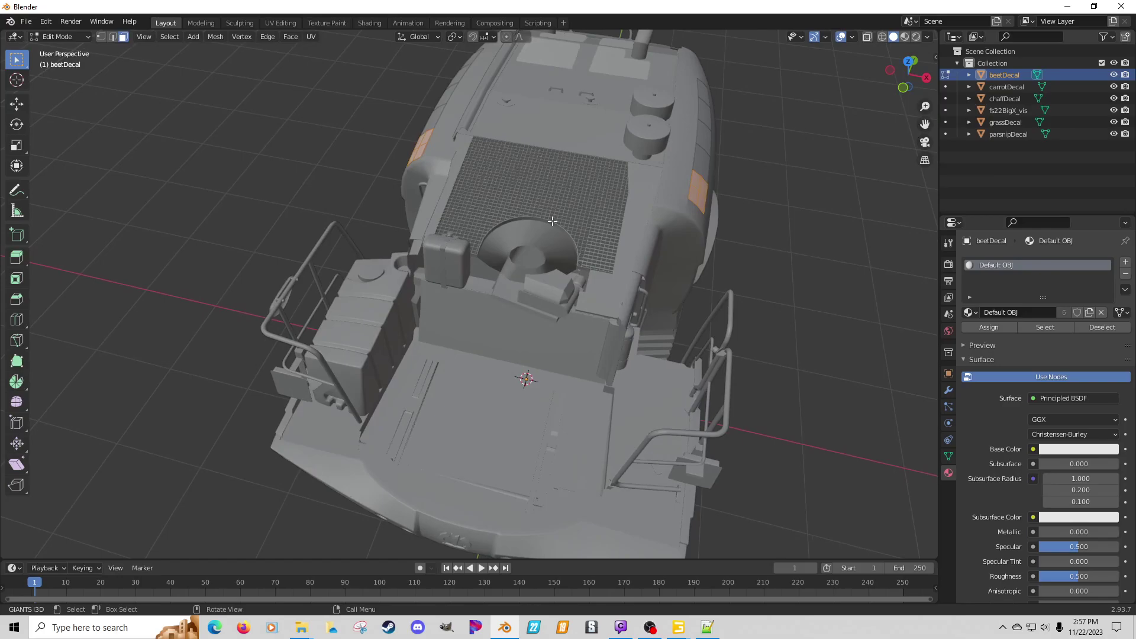
key("s")
key("x")
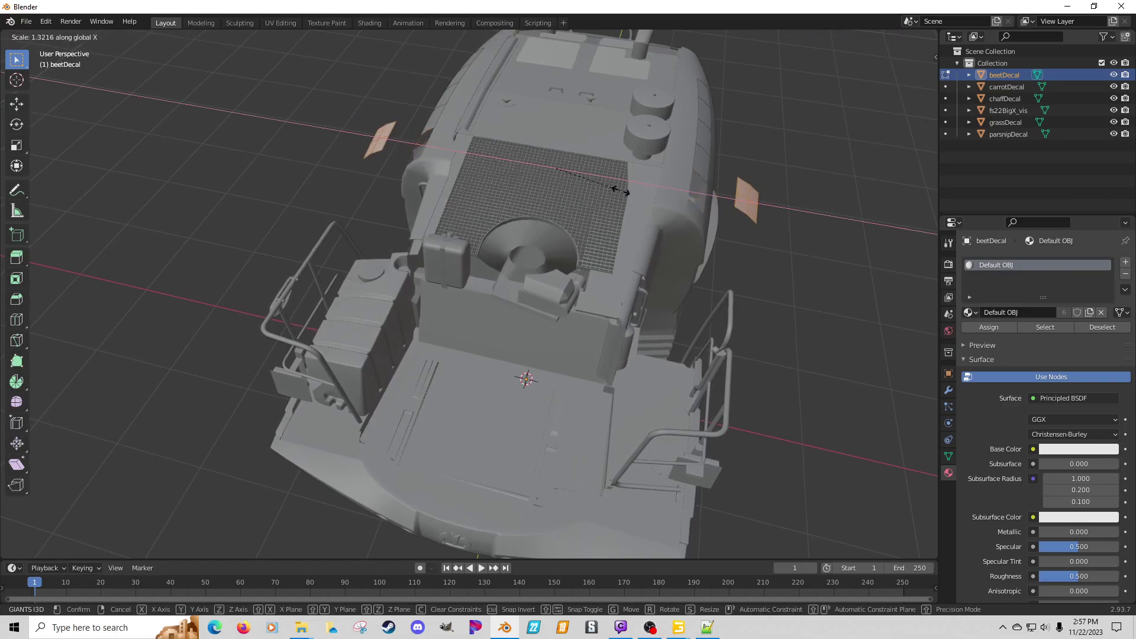
right_click(618, 195)
key("s")
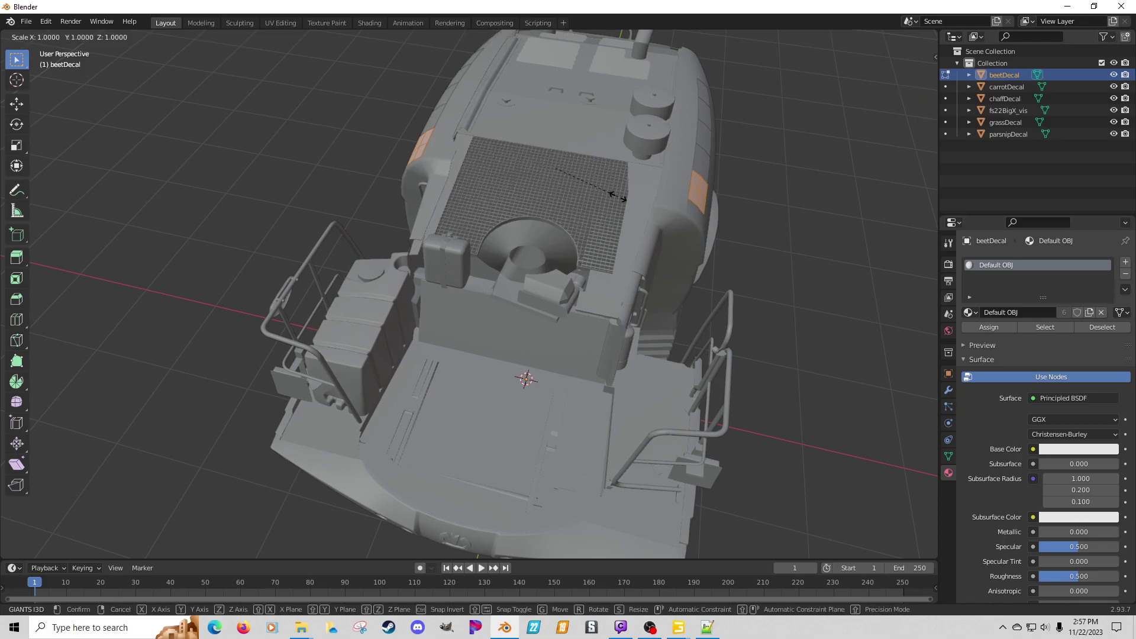
right_click(618, 197)
Step: Scale beetDecal's selected faces by 1.005 along the global X axis and return to Object Mode
type("sx1.")
type("0")
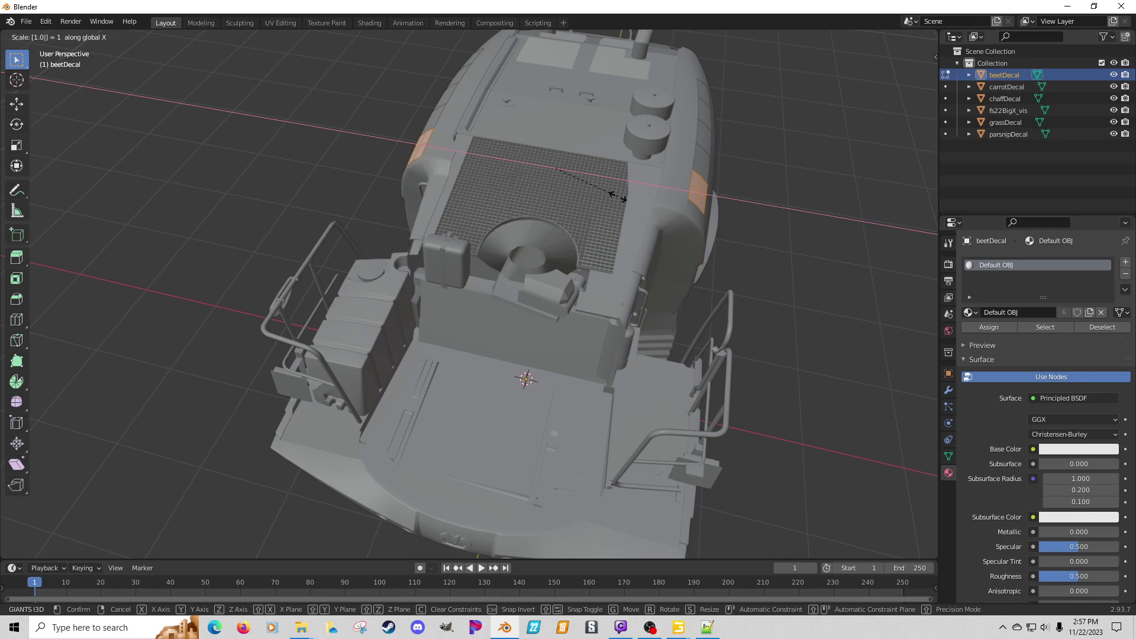
type("05")
key("Return")
key("Tab")
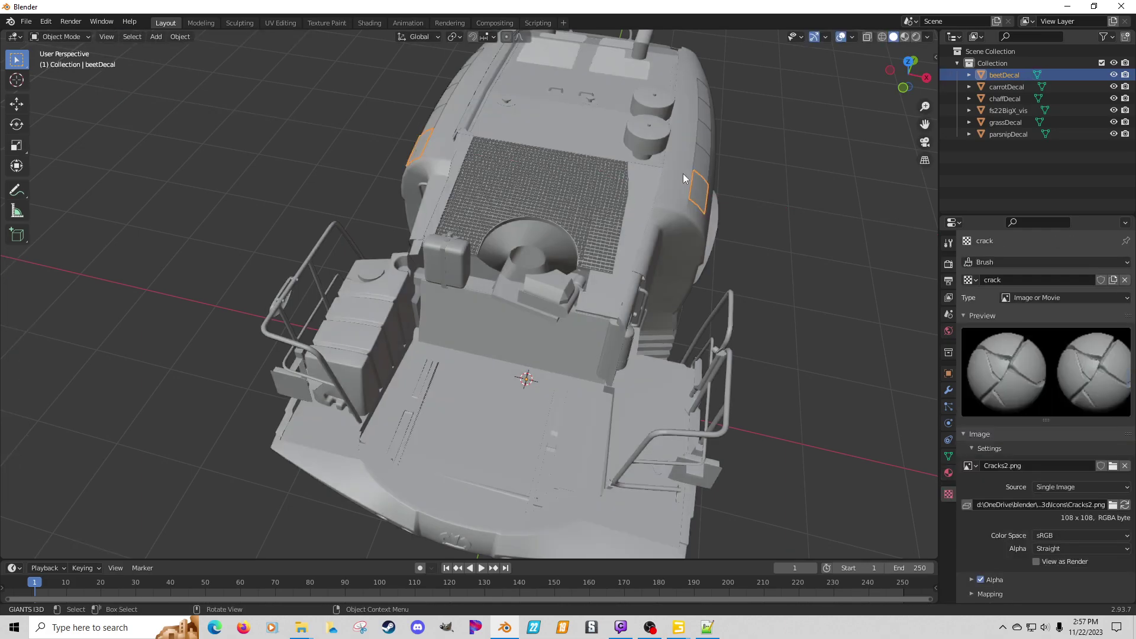
Step: Scale all faces of carrotDecal by 1.005 along the global X axis in Edit Mode
left_click(702, 165)
key("Tab")
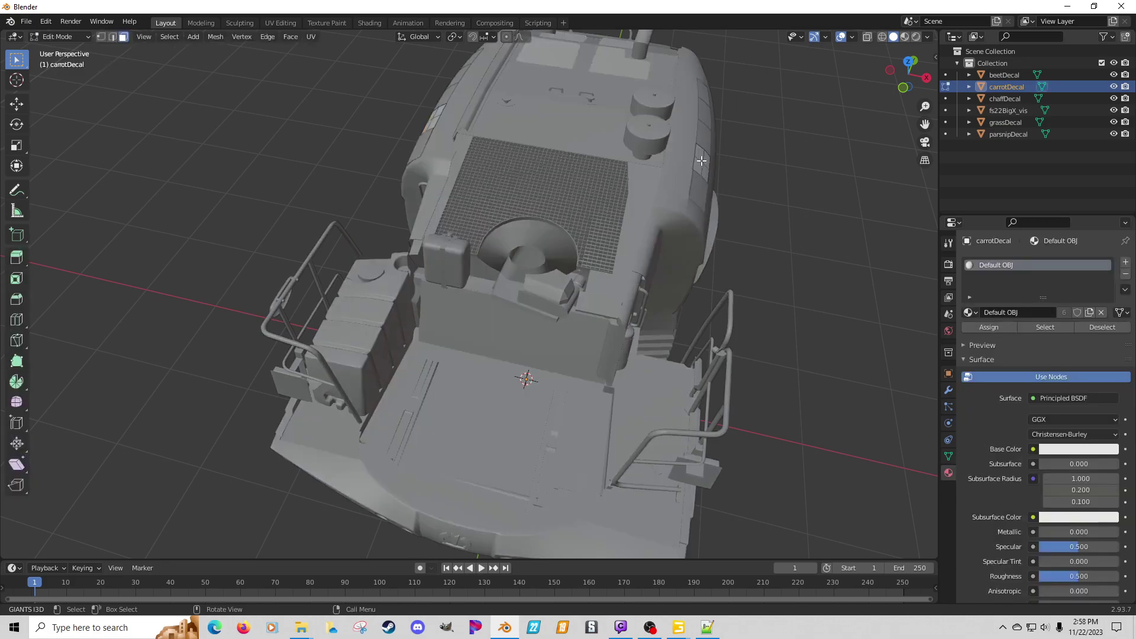
type("sx1.")
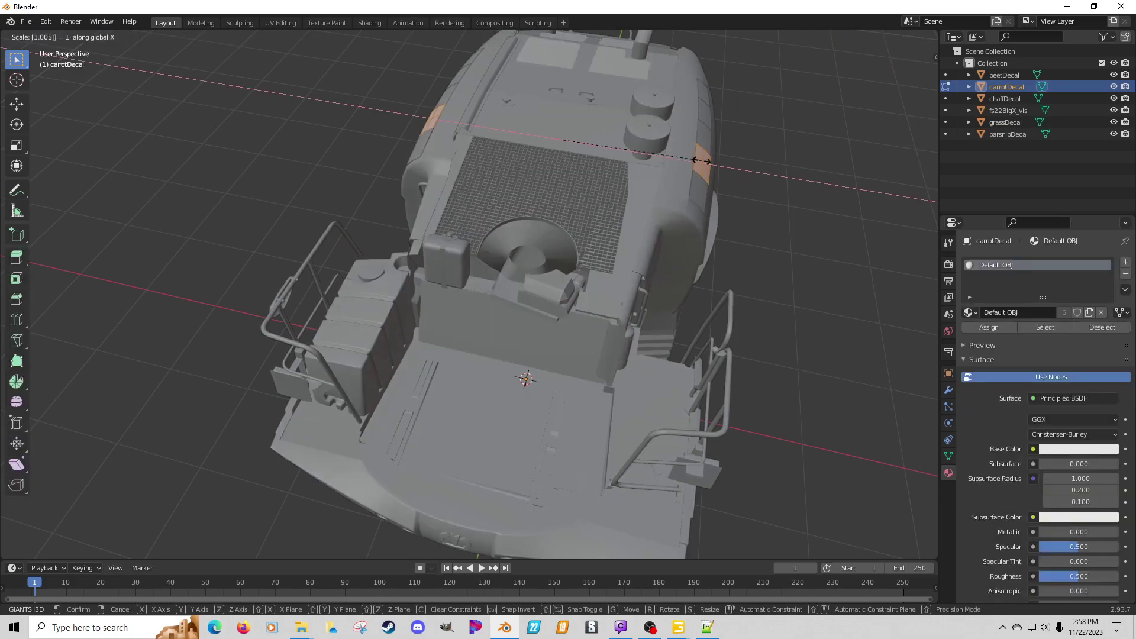
key("Return")
key("Tab")
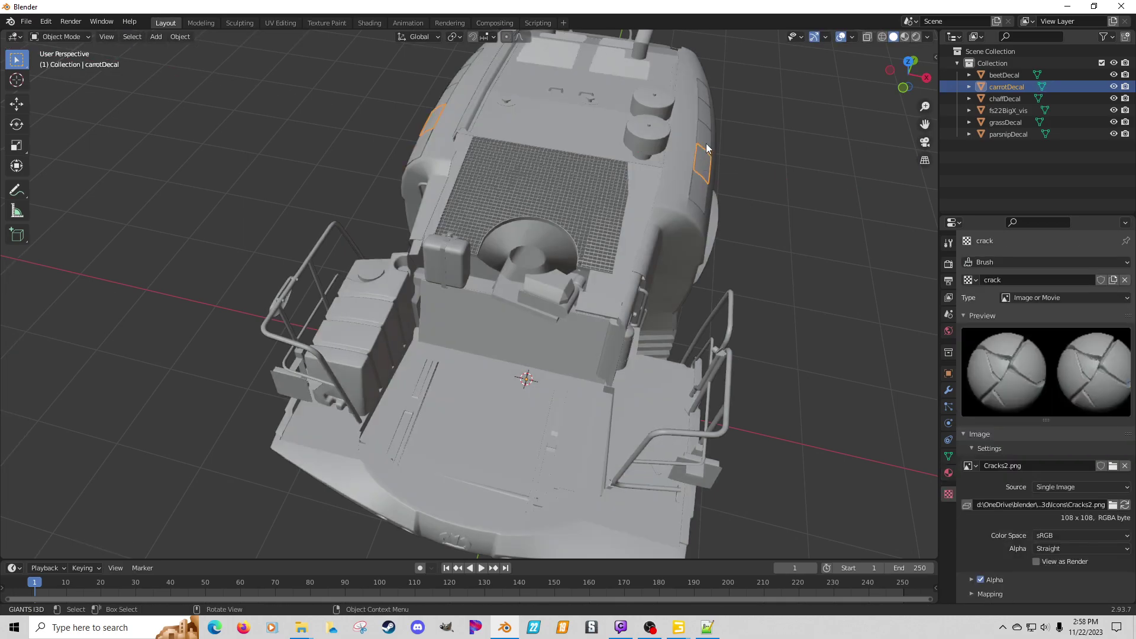
Step: Scale all faces of parsnipDecal by 1.005 along the global X axis in Edit Mode
left_click(706, 142)
key("Tab")
type("a")
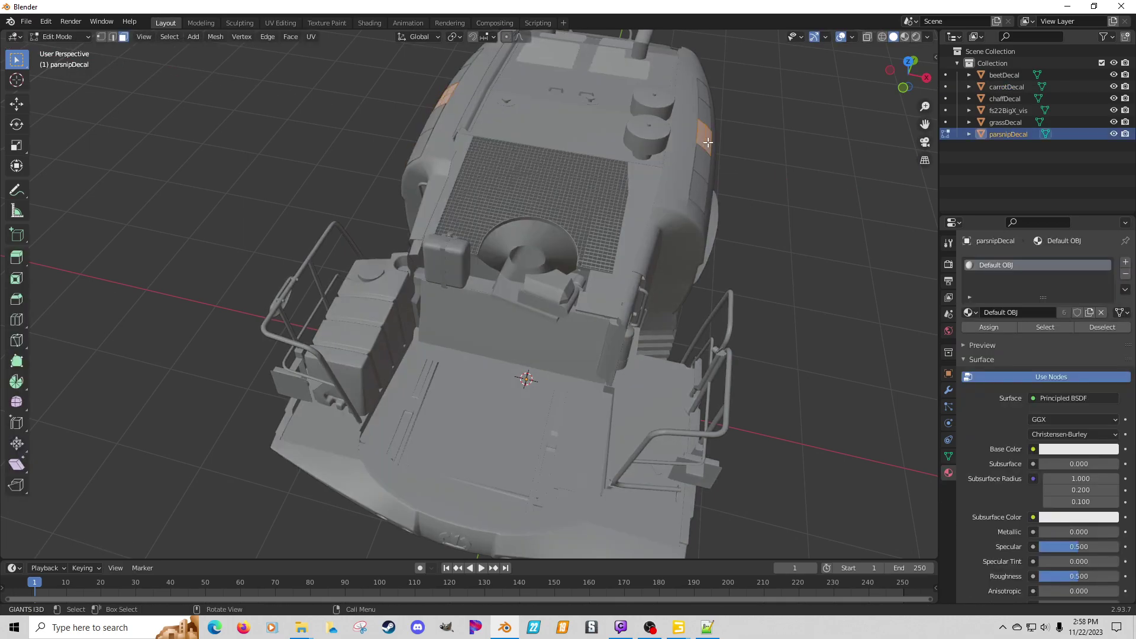
type("sx1.005")
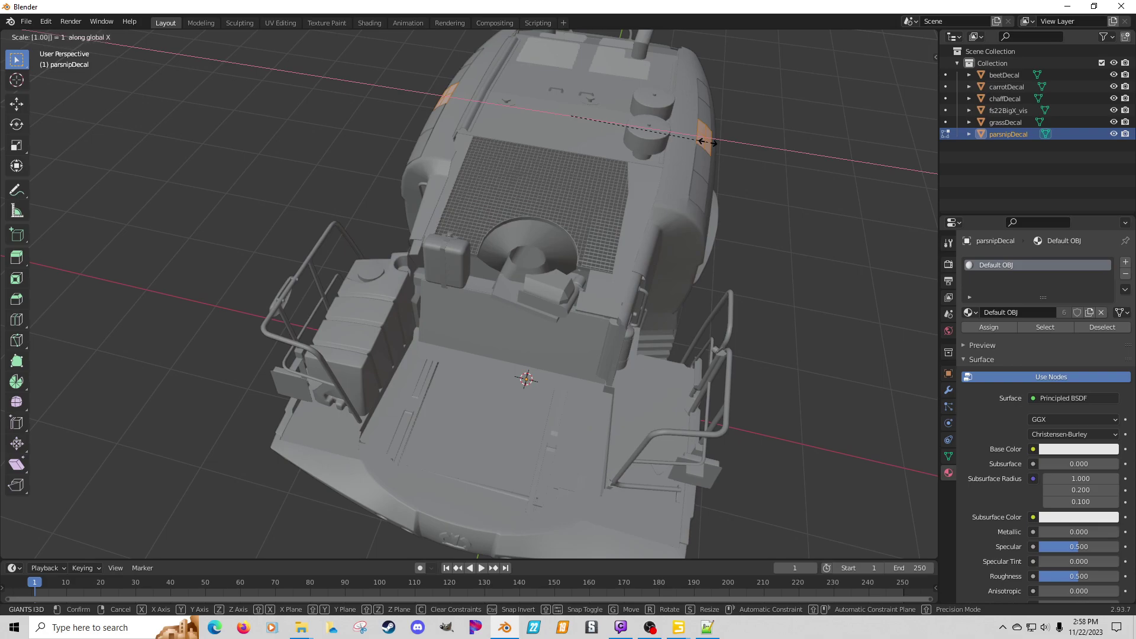
key("Return")
key("Tab")
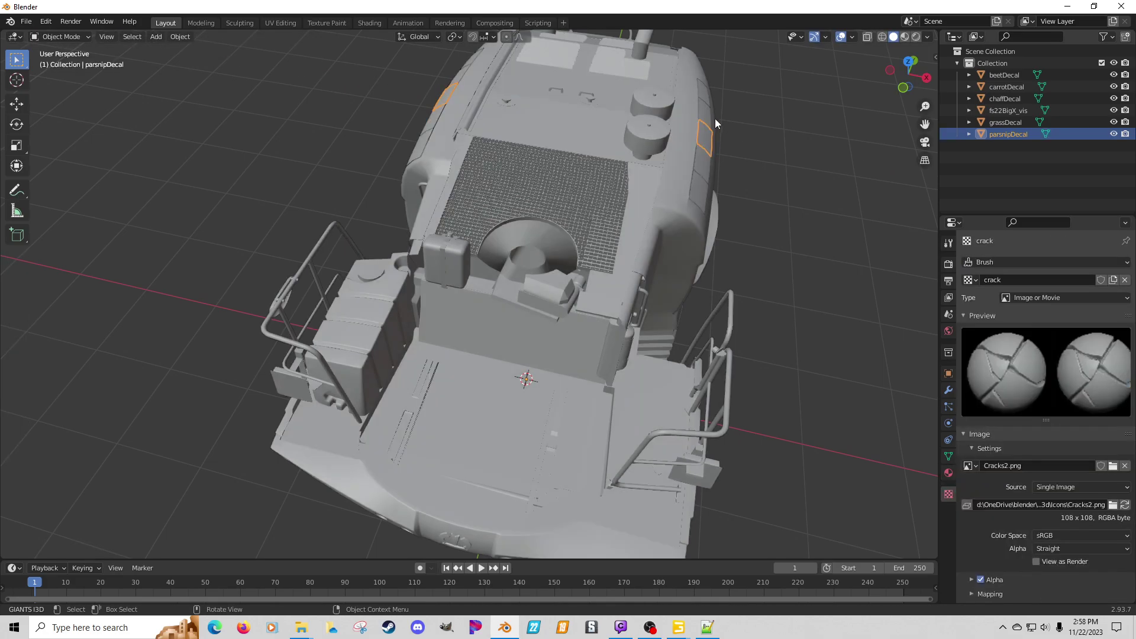
Step: Scale all faces of grassDecal along the global X axis in Edit Mode by the same factor as parsnipDecal
left_click(708, 112)
key("Tab")
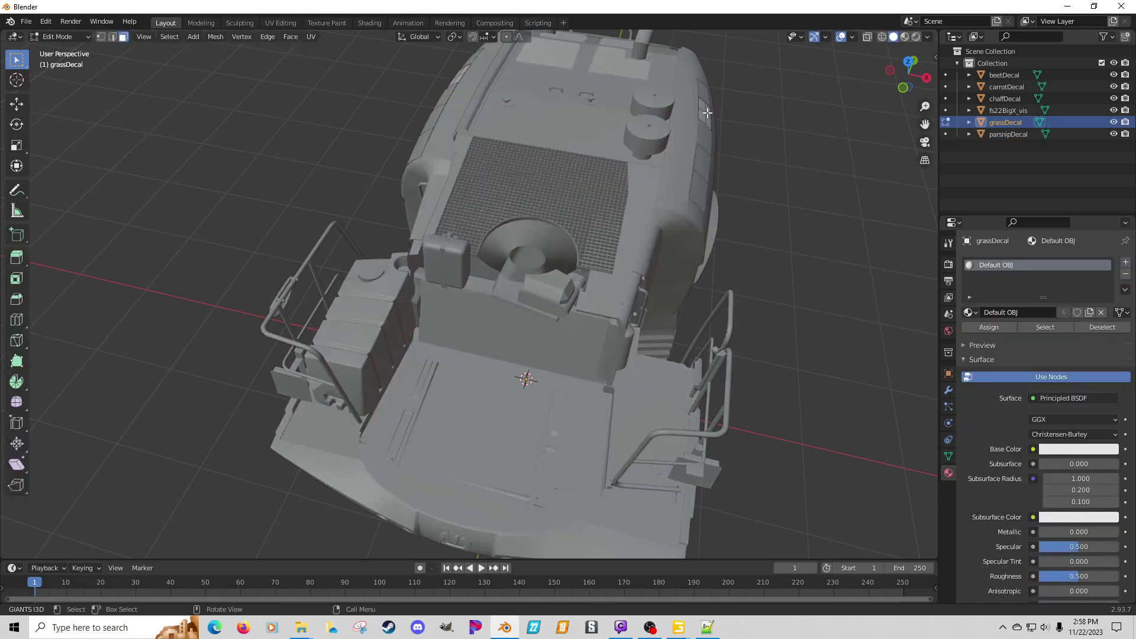
type("sx1.0")
key("Return")
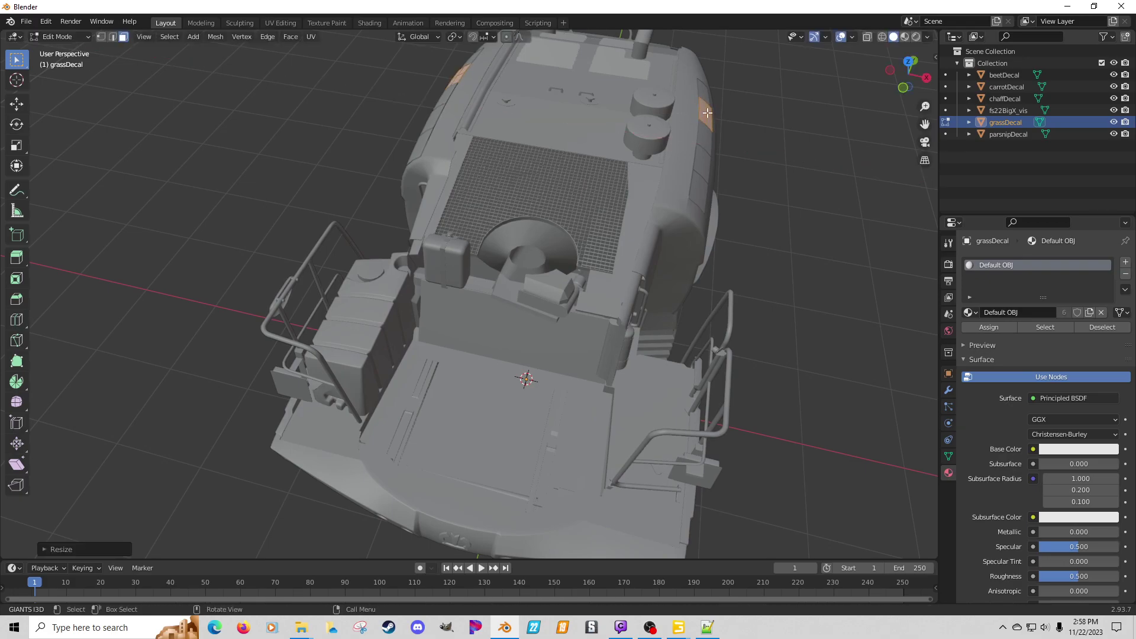
Step: Scale all faces of chaffDecal by 1.005 along the global X axis in Edit Mode and return to Object Mode
left_click(706, 95)
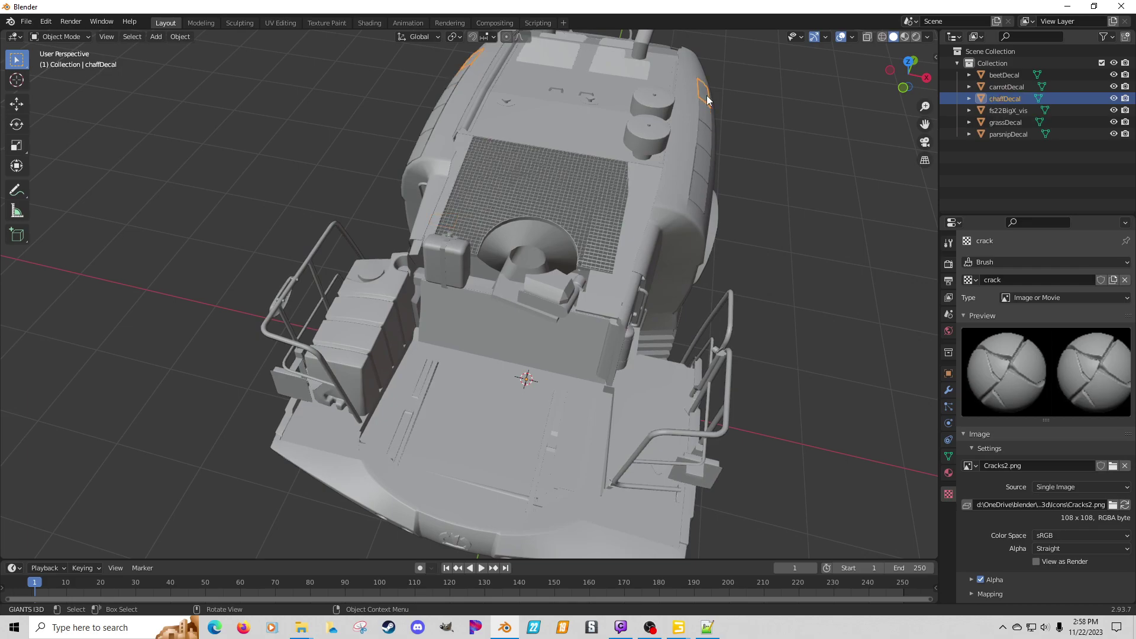
key("a")
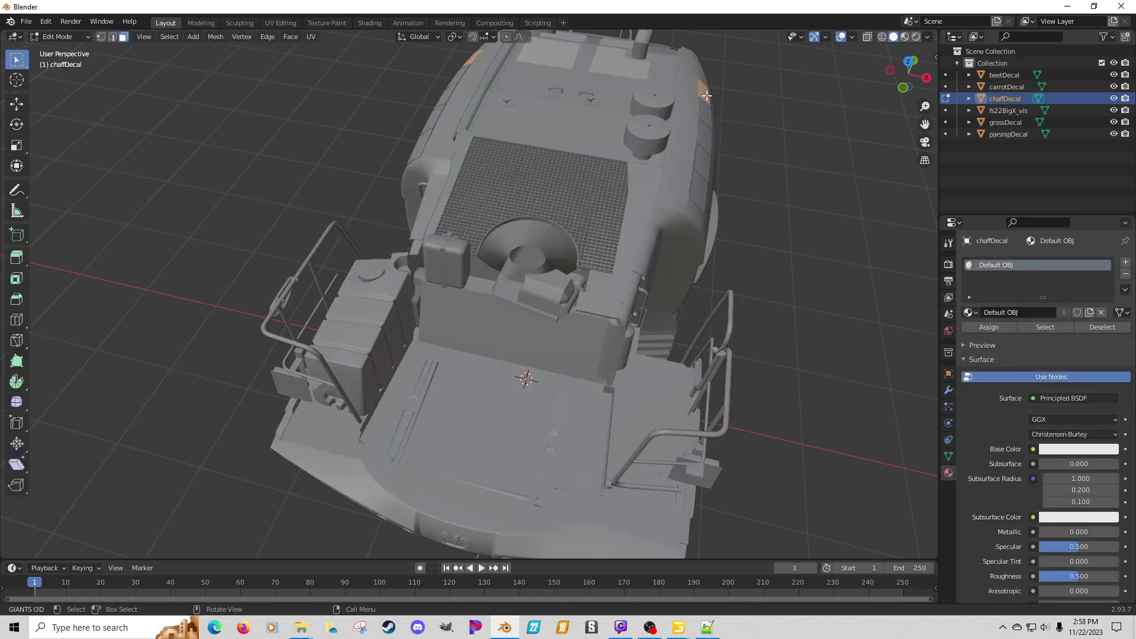
type("sx1.005")
key("Return")
middle_click_drag(706, 95, 732, 172)
key("Tab")
Step: Apply the object transforms of beetDecal and carrotDecal in Object Mode
left_click(692, 269)
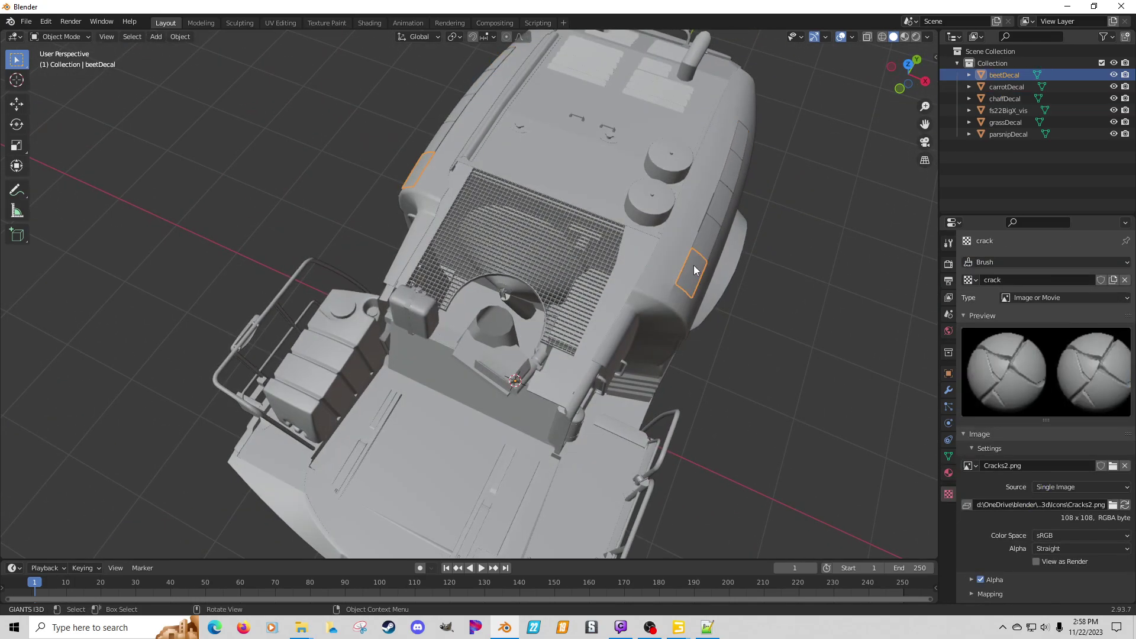
key("ctrl+a")
left_click(692, 266)
left_click(708, 236)
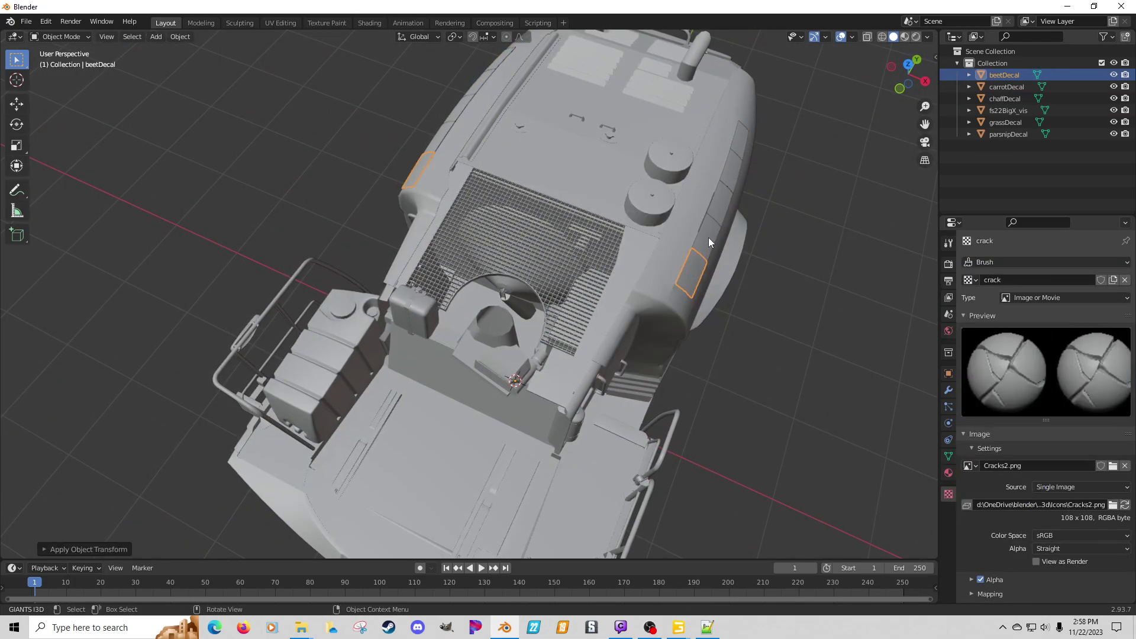
key("ctrl+a")
left_click(708, 236)
Step: Apply the object transforms of parsnipDecal, grassDecal and chaffDecal
left_click(719, 208)
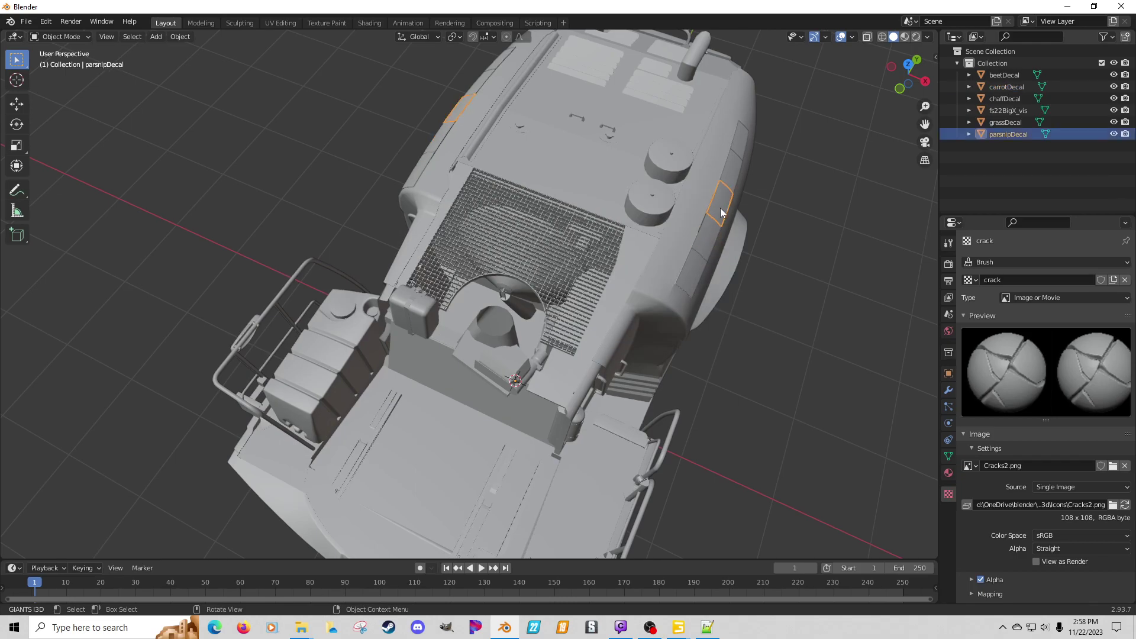
key("ctrl+a")
left_click(719, 208)
left_click(732, 169)
key("ctrl+a")
left_click(732, 169)
left_click(739, 144)
key("ctrl+a")
left_click(740, 143)
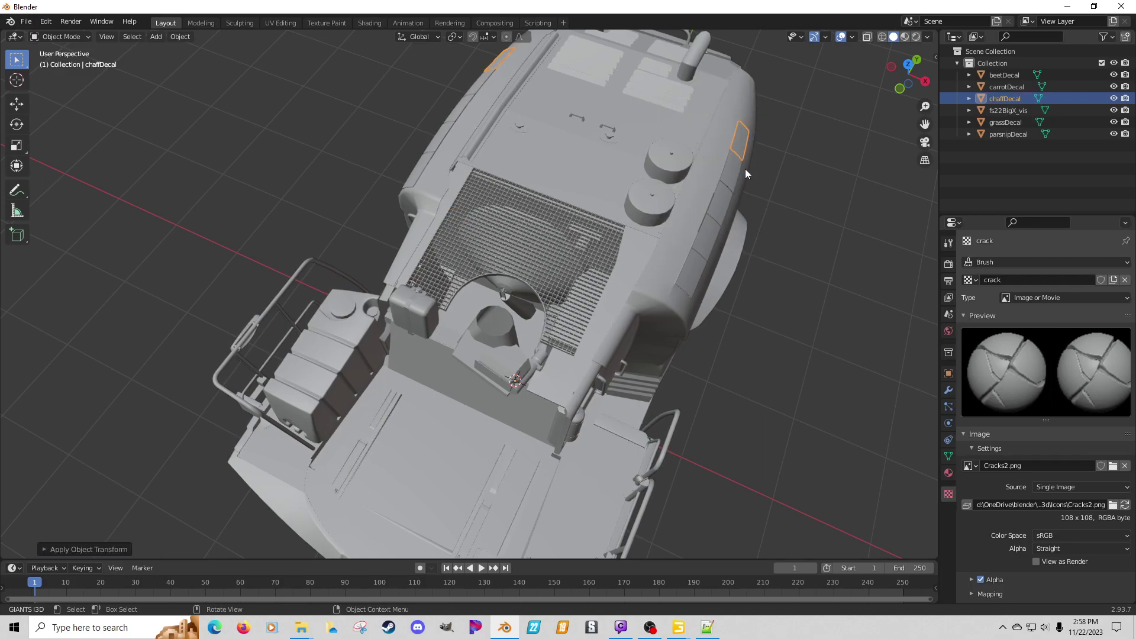
Step: Remove the Default OBJ material slot from beetDecal and create a new material for it
left_click(996, 74)
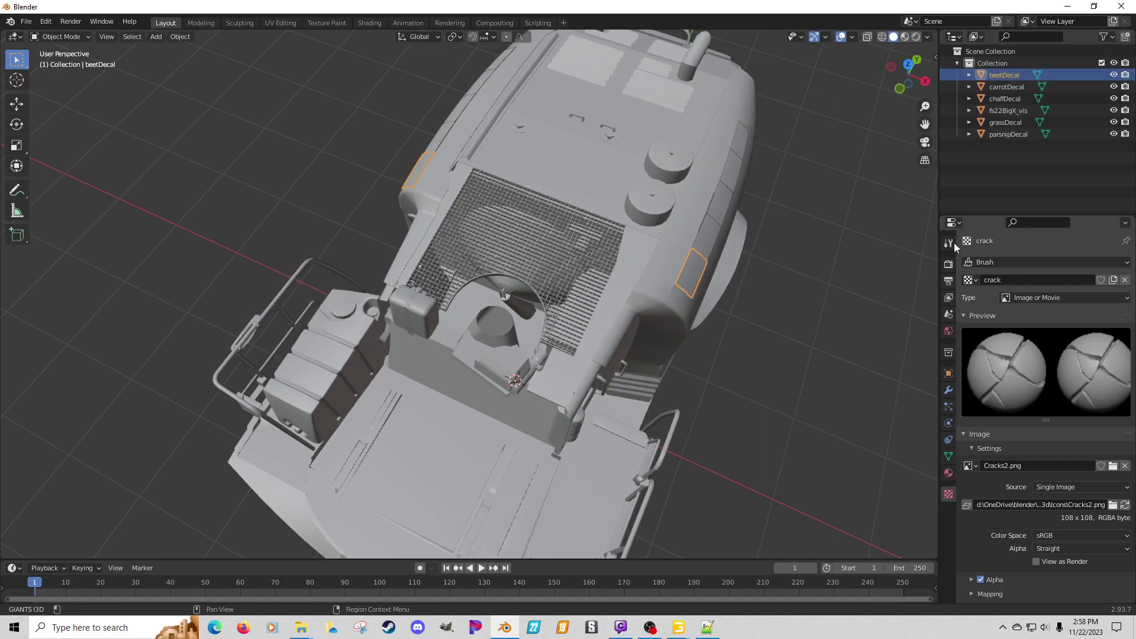
left_click(948, 473)
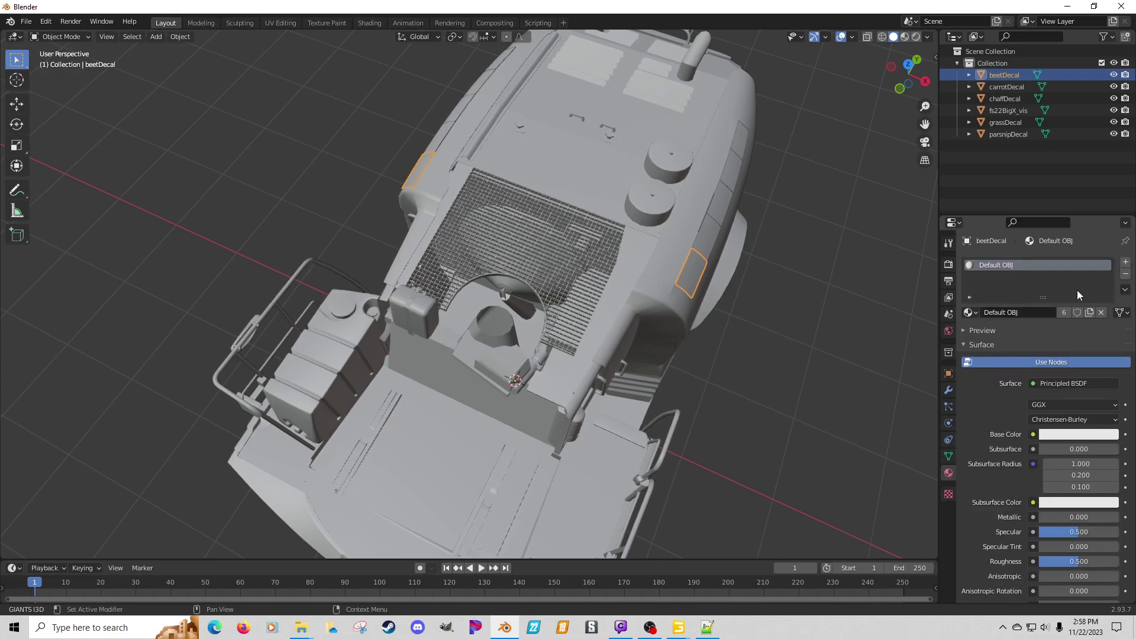
left_click(1126, 274)
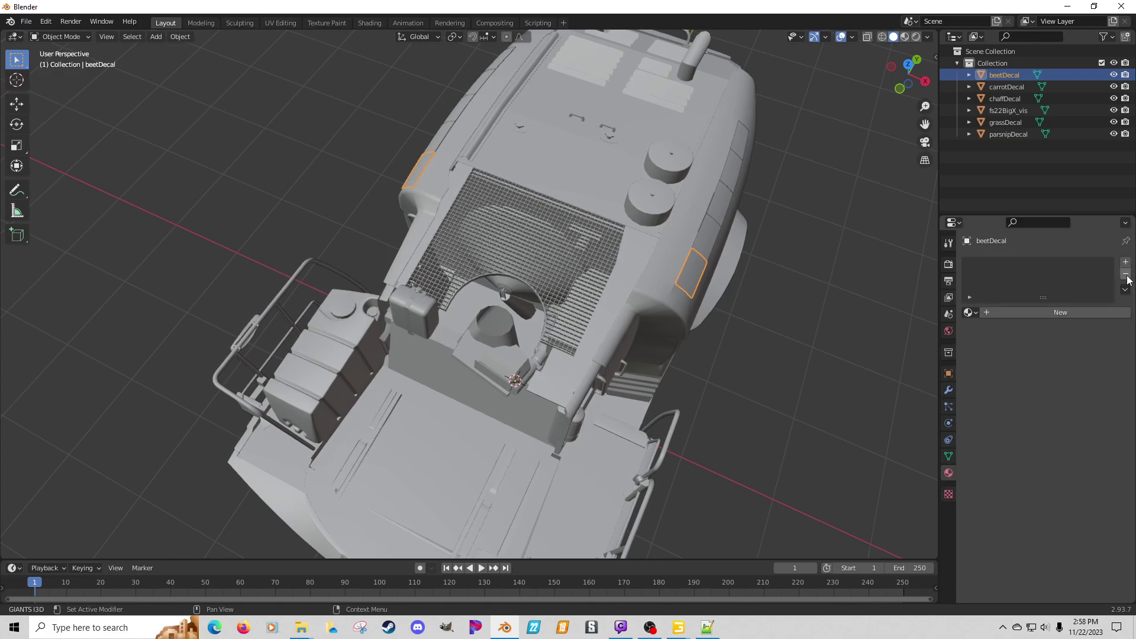
left_click(1054, 313)
Step: Rename beetDecal's new material as beetDecal_mat, reusing the object's name
double_click(1002, 75)
key("ctrl+c")
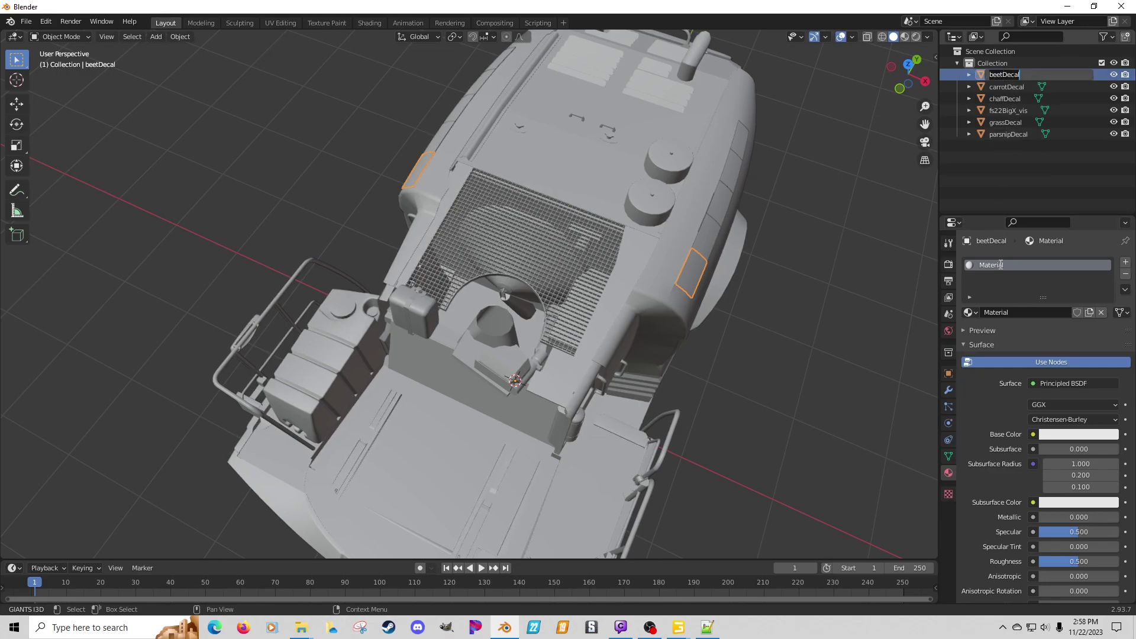
double_click(999, 265)
key("ctrl+v")
type("_")
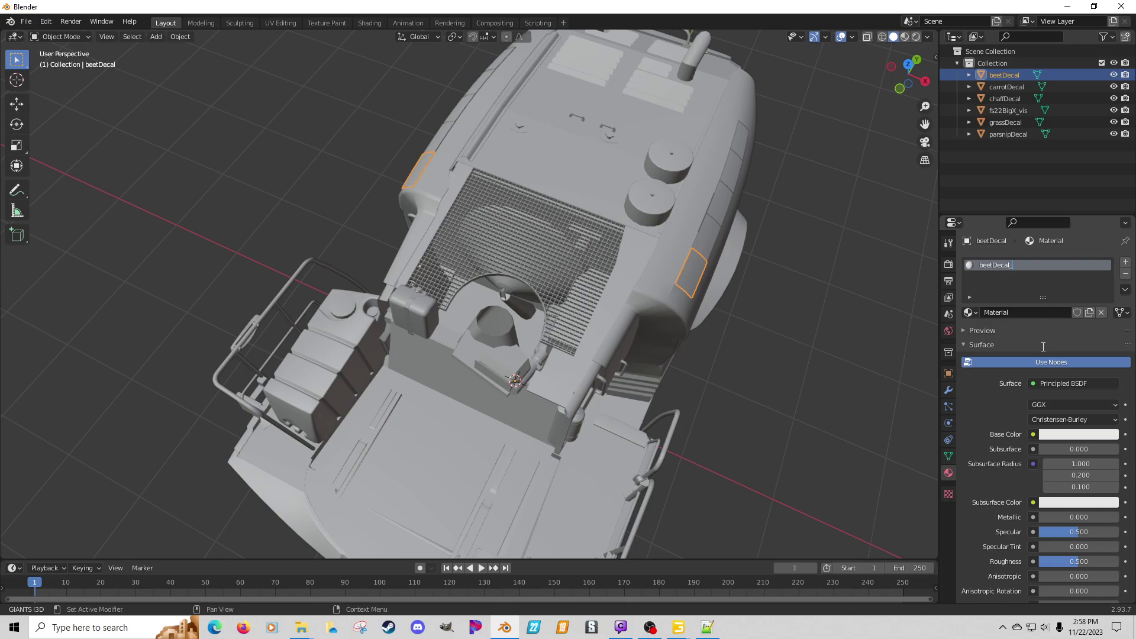
key("Return")
double_click(1025, 265)
type("t")
key("Return")
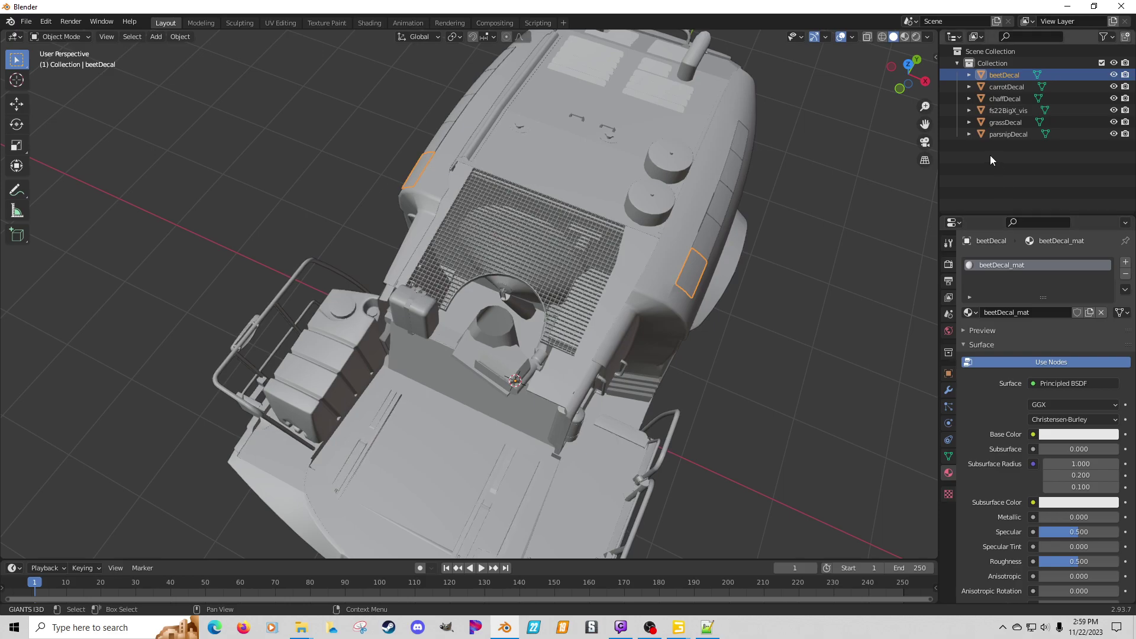
Step: Replace carrotDecal's Default OBJ material with a new material named carrotDecal_mat
left_click(1010, 87)
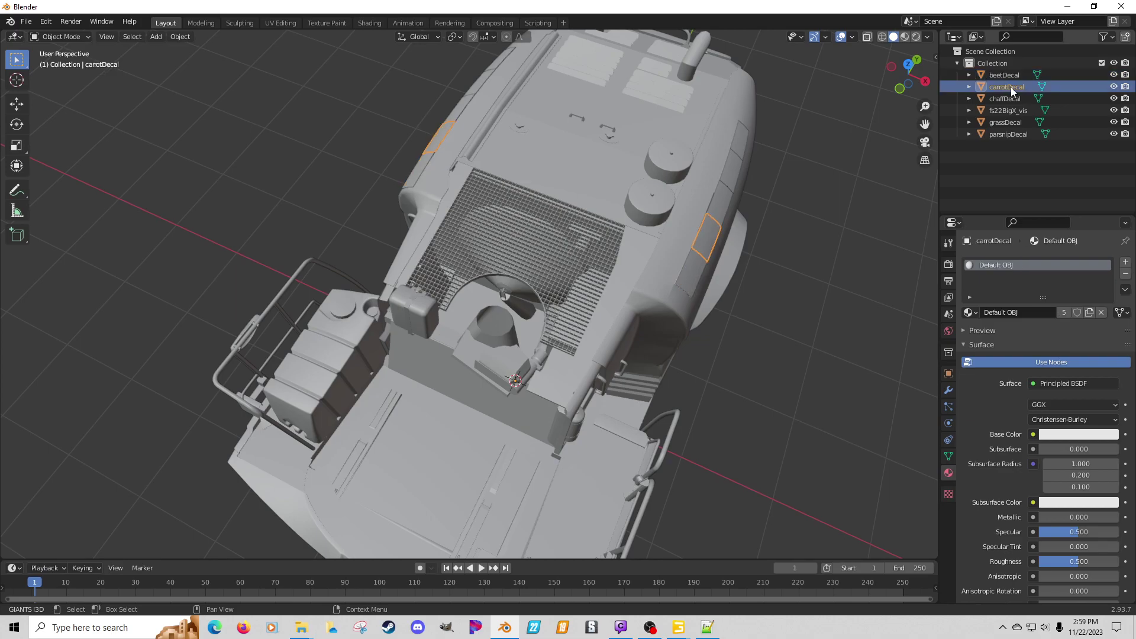
left_click(1101, 311)
left_click(1056, 313)
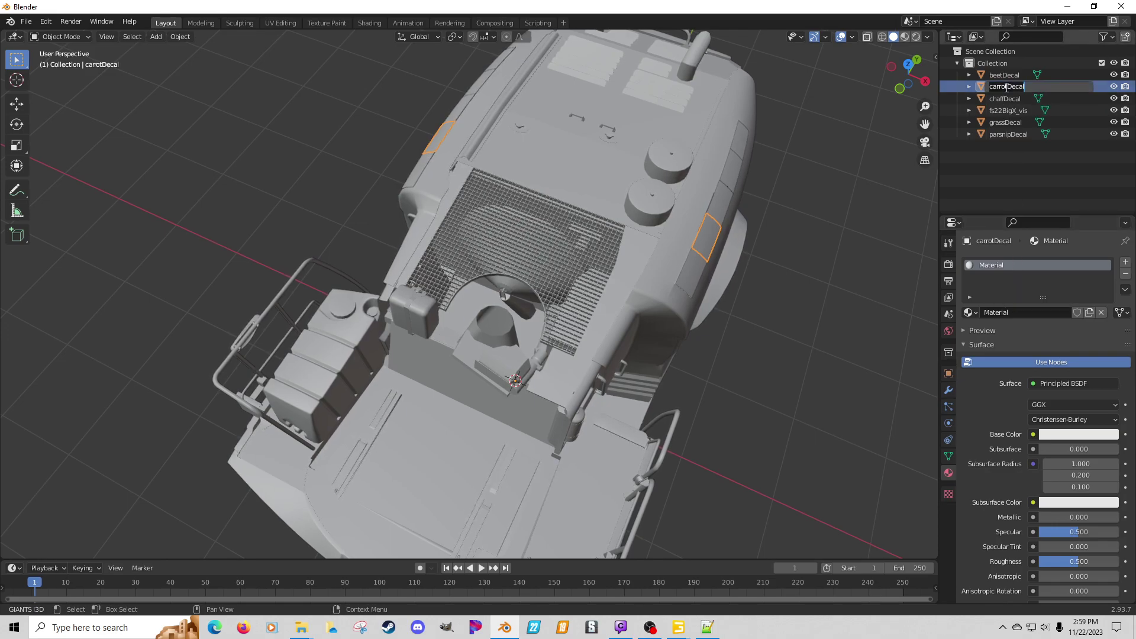
double_click(1013, 266)
key("ctrl+v")
type("_mat")
key("Return")
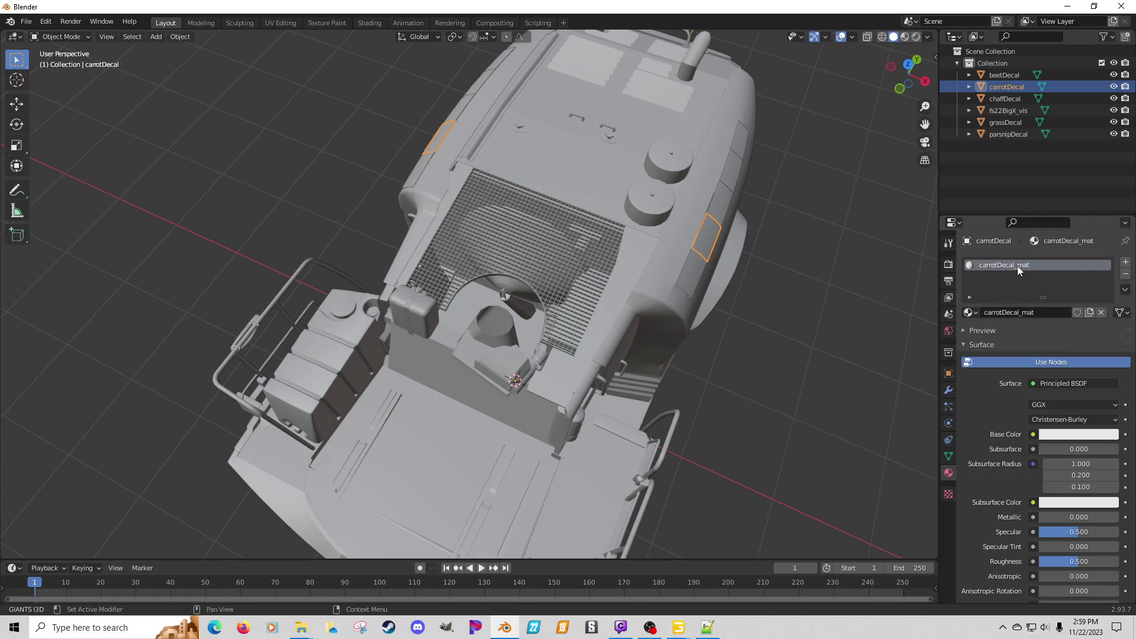
Step: Replace chaffDecal's Default OBJ material with a new material named chaffDecal_mat
left_click(1005, 101)
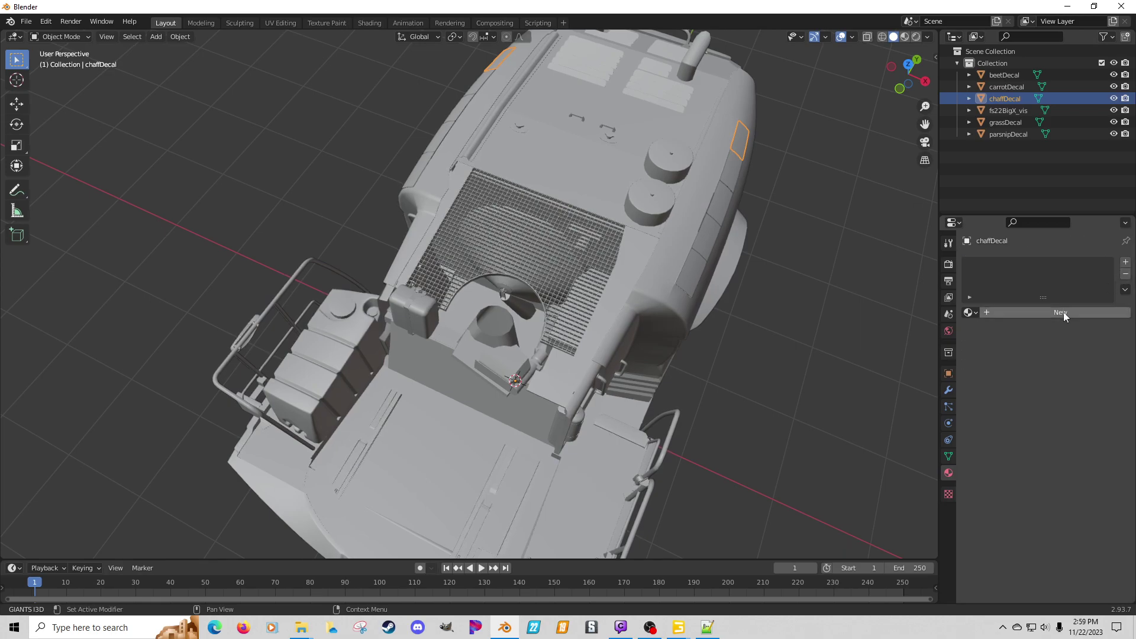
left_click(1059, 312)
double_click(999, 100)
double_click(1004, 265)
key("ctrl+v")
type("_mat")
key("Return")
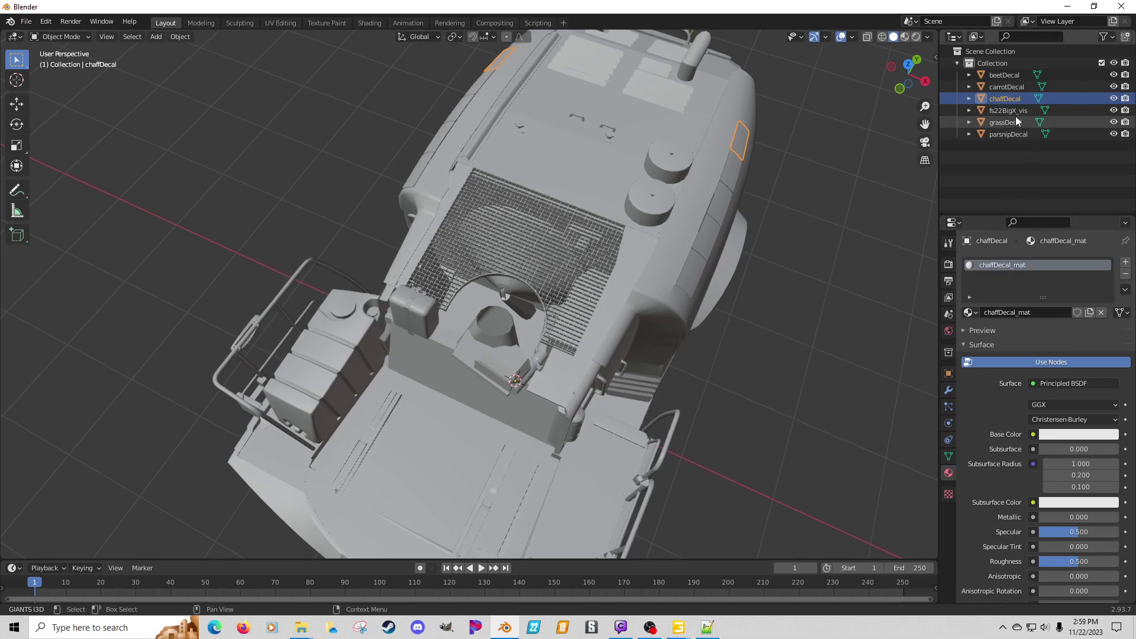
Step: Replace grassDecal's Default OBJ material with a new material named grassDecal_mat
left_click(1012, 123)
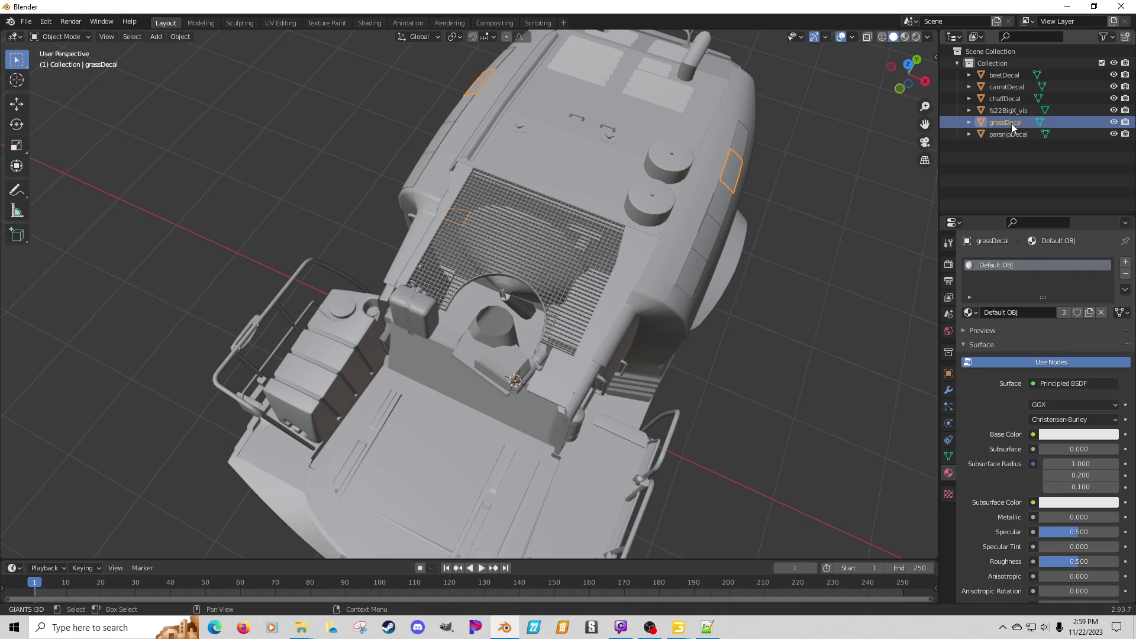
double_click(1010, 123)
key("ctrl+c")
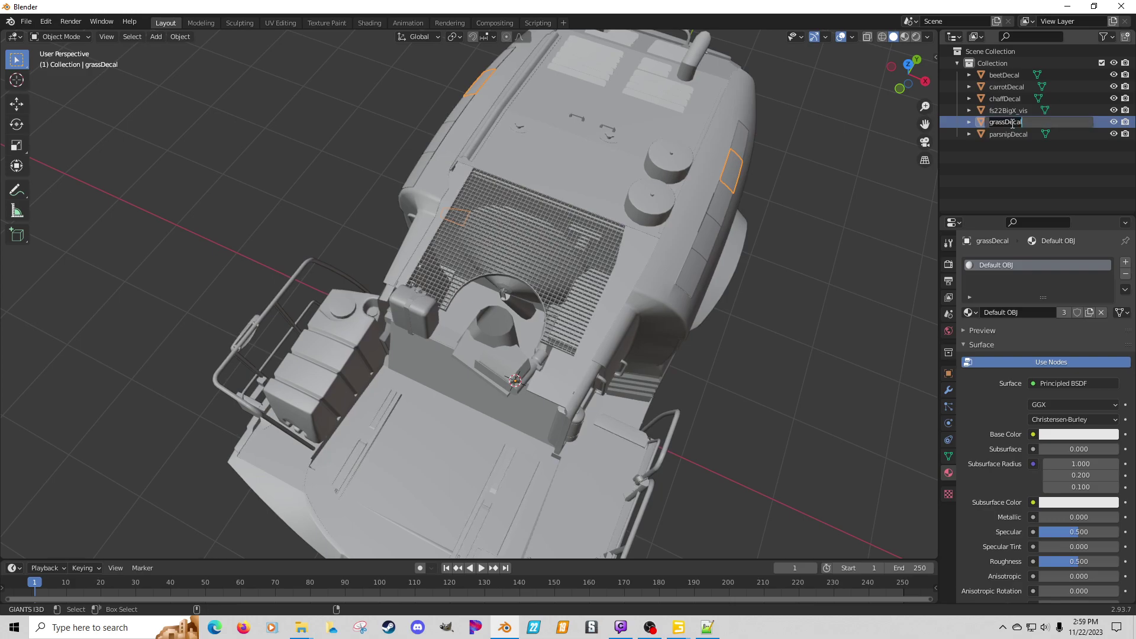
left_click(1125, 273)
left_click(1125, 274)
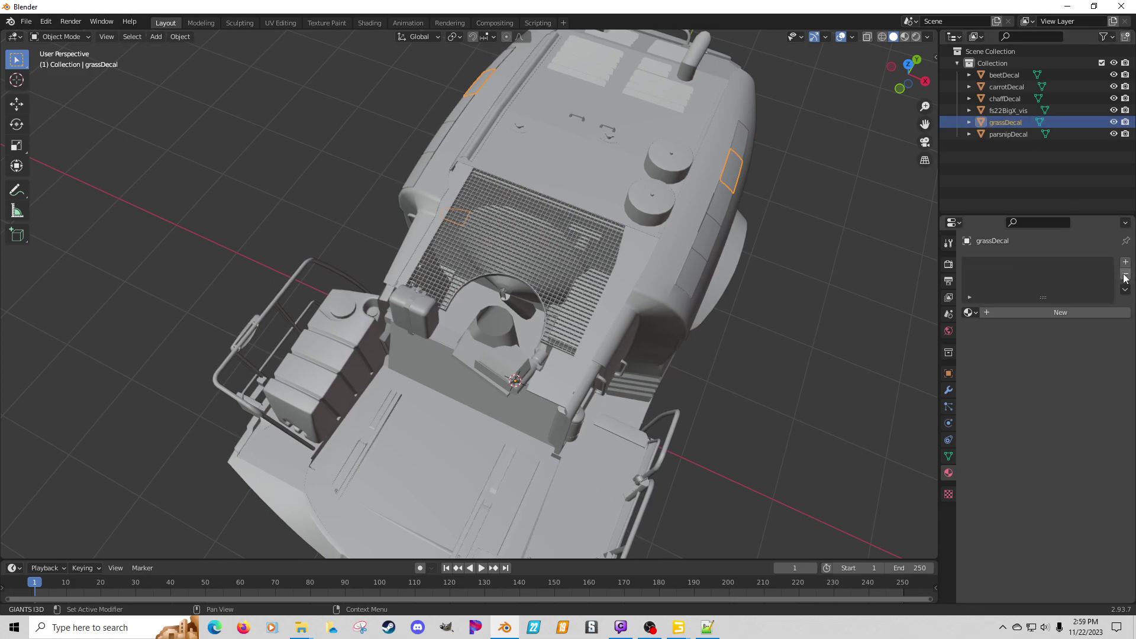
left_click(1071, 312)
double_click(1004, 265)
key("ctrl+v")
type("_mat")
key("Return")
Step: Replace parsnipDecal's Default OBJ material with a new material named parsnipDecal_mat
double_click(1020, 135)
key("ctrl+c")
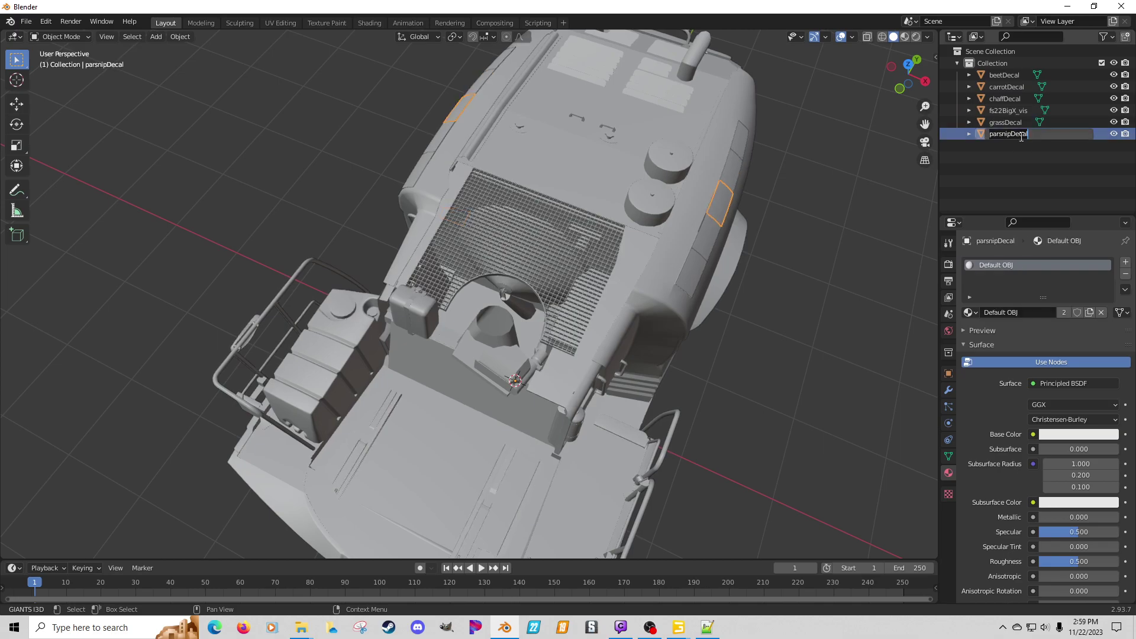
left_click(1126, 274)
left_click(1038, 313)
double_click(1000, 264)
key("ctrl+v")
type("_ma")
key("Return")
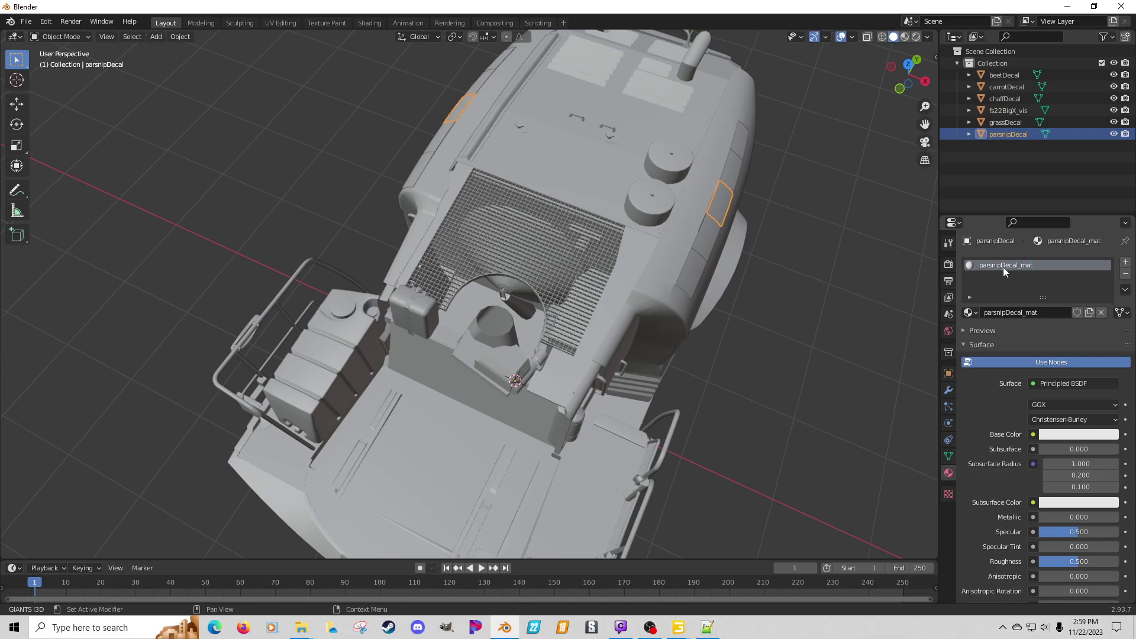
Step: Select beetDecal and reduce its UV maps to the single UVMap by removing UVMap.001 and UVMap.002
left_click(999, 76)
left_click(949, 456)
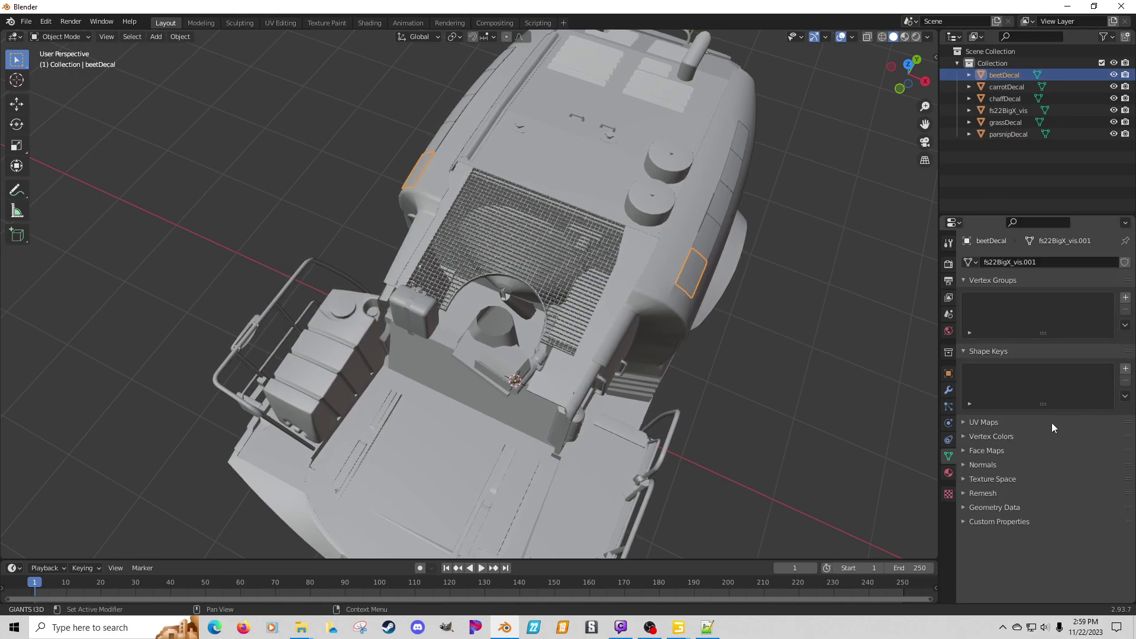
left_click(1124, 440)
left_click(1125, 440)
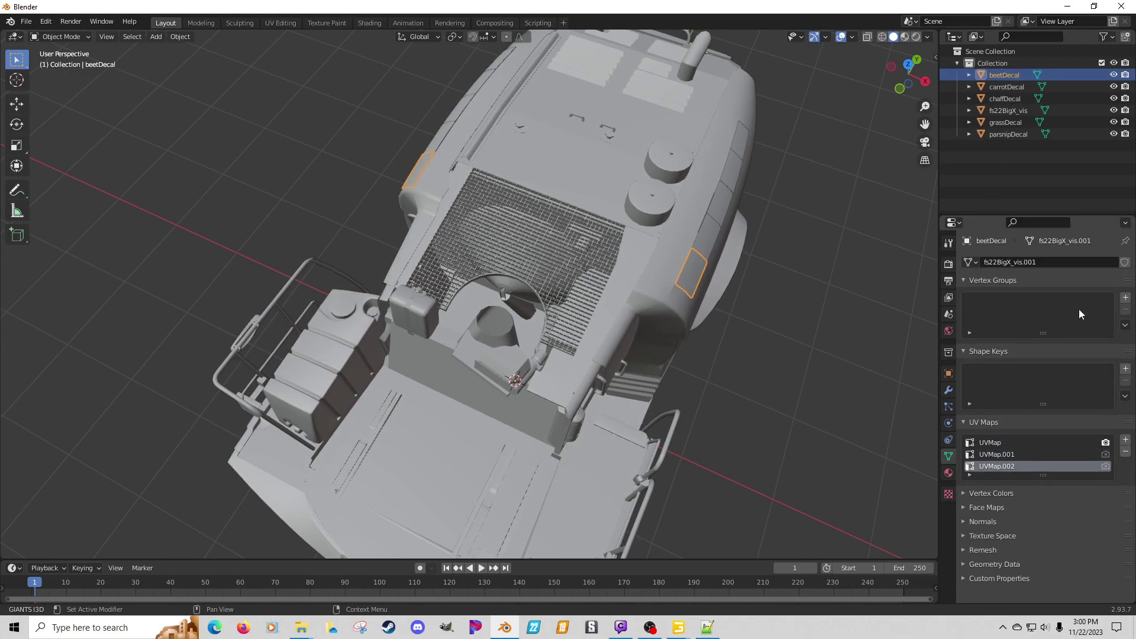
left_click(1125, 451)
left_click(1125, 451)
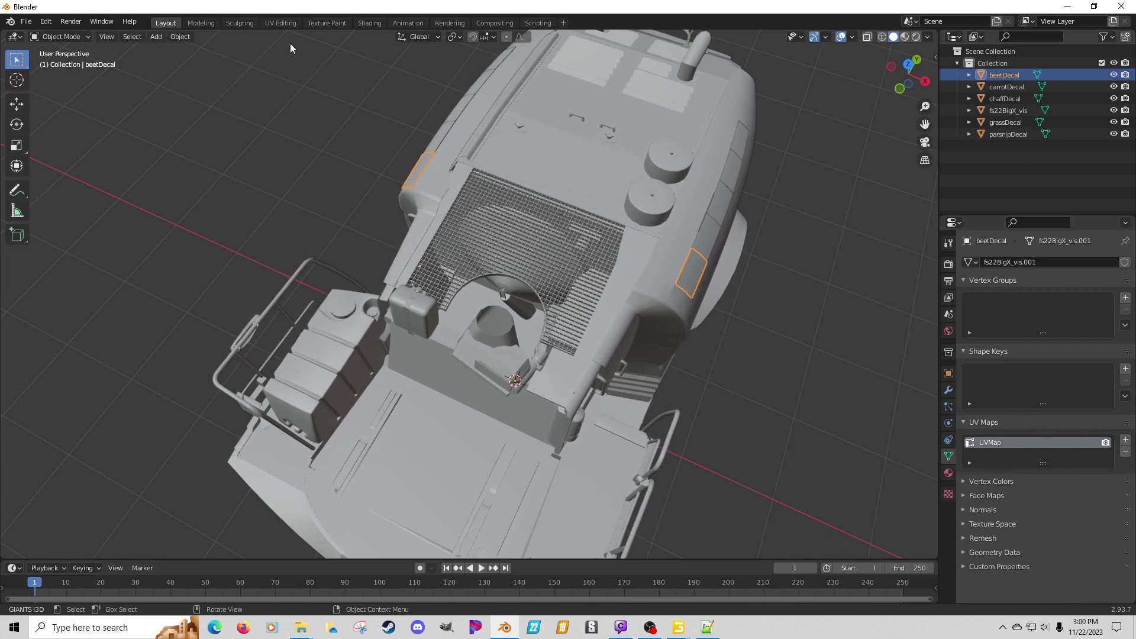
Step: Switch to the UV Editing workspace and unwrap all beetDecal faces with Smart UV Project at a 66° angle limit and 0.000 island margin
left_click(280, 23)
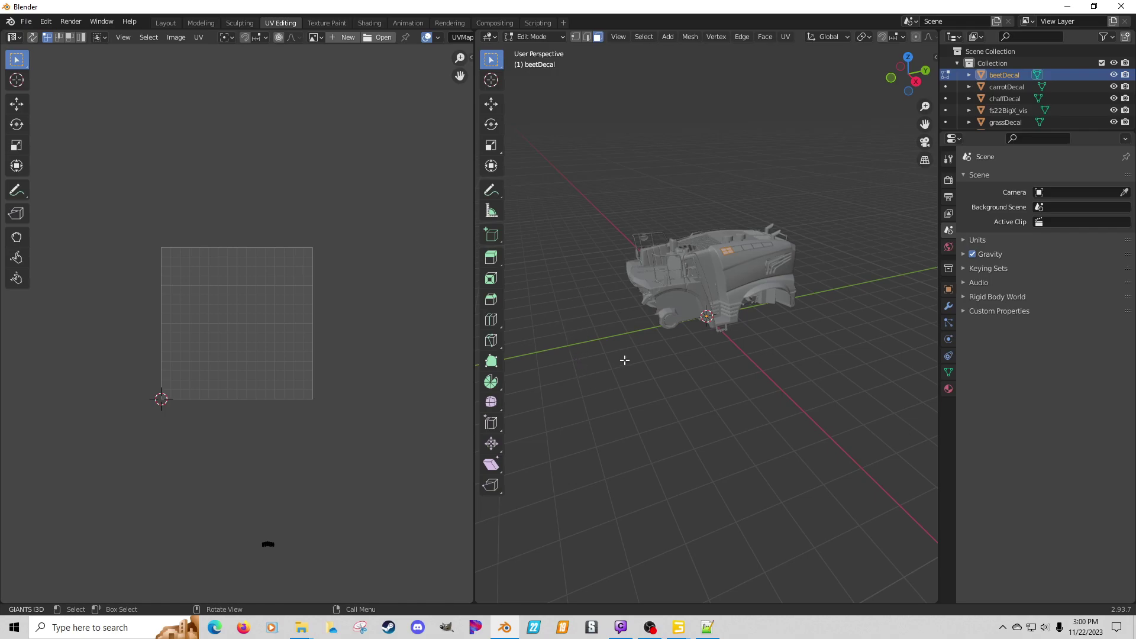
scroll(628, 355, "up", 4)
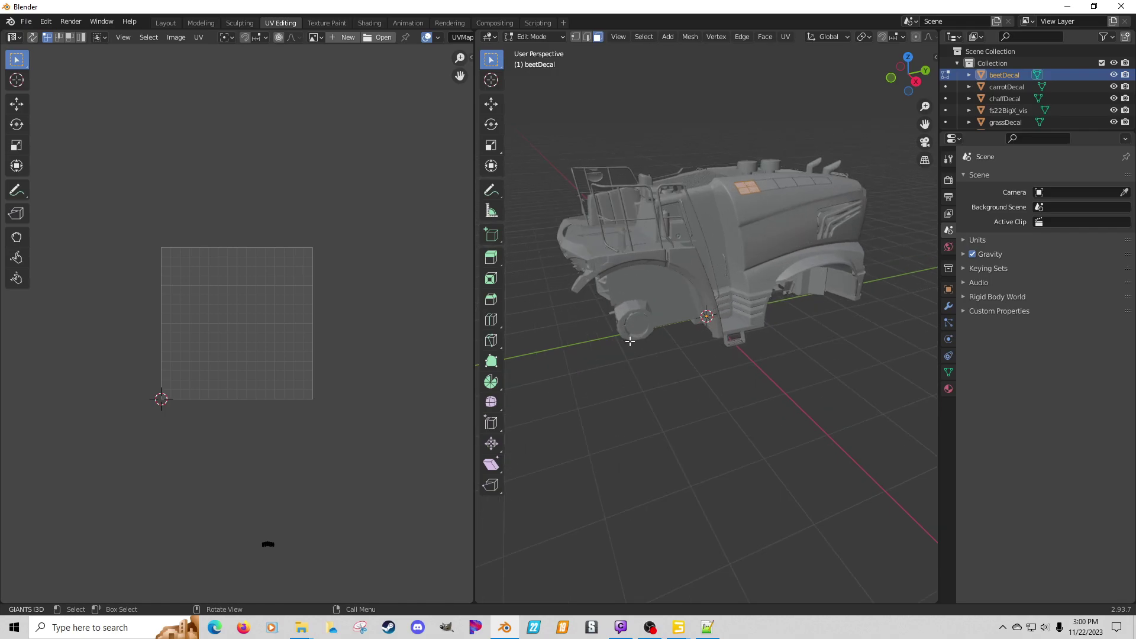
key("KP_7")
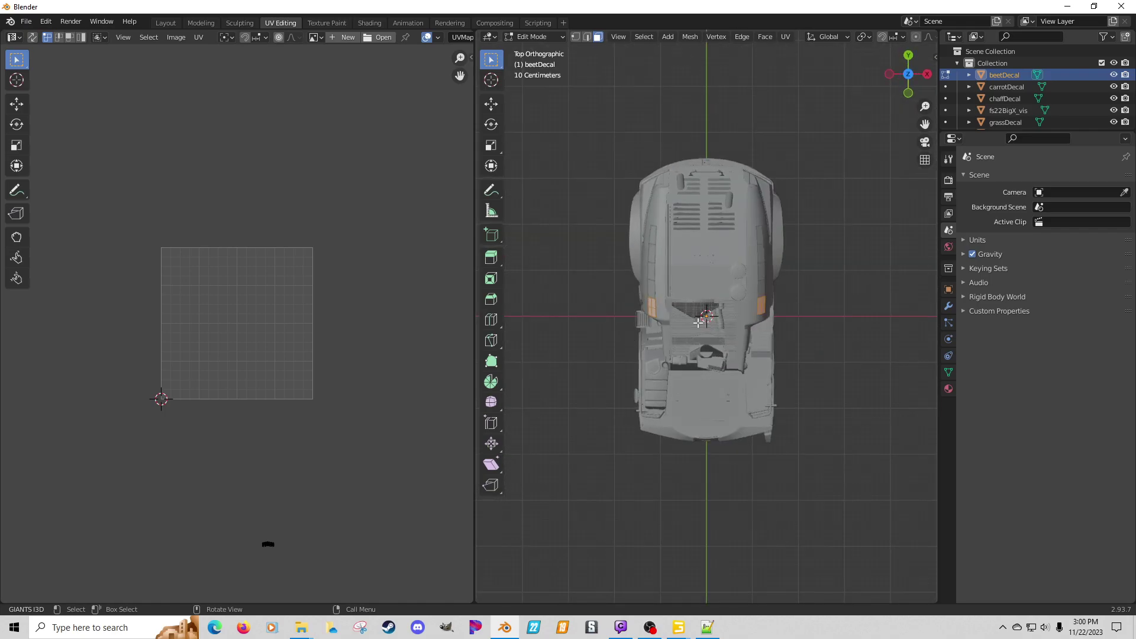
scroll(698, 322, "up", 5)
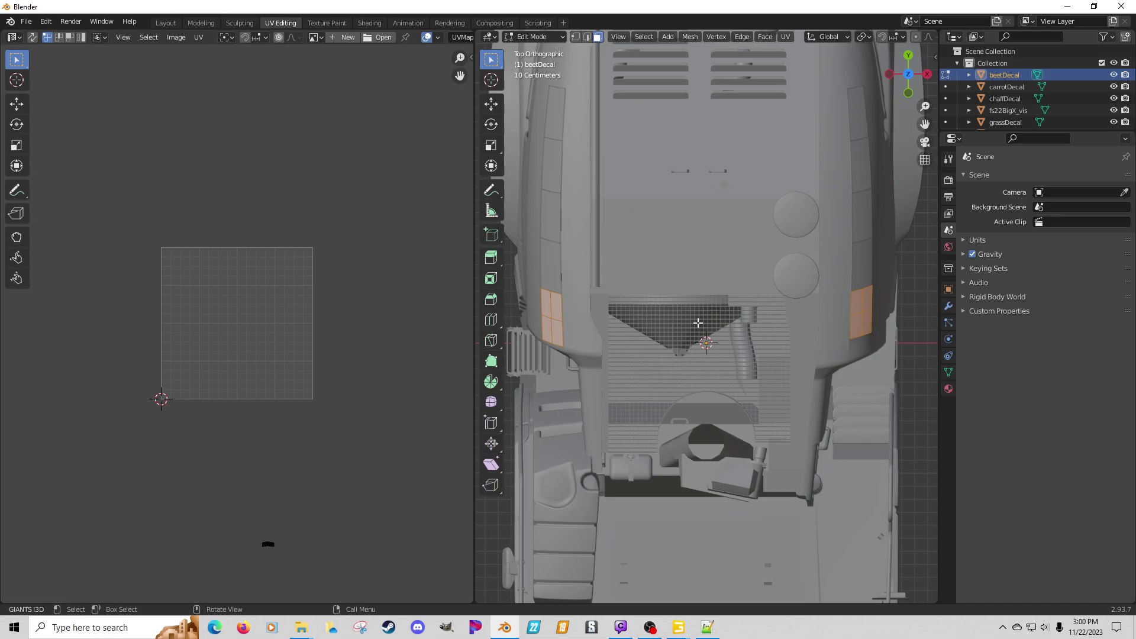
key("u")
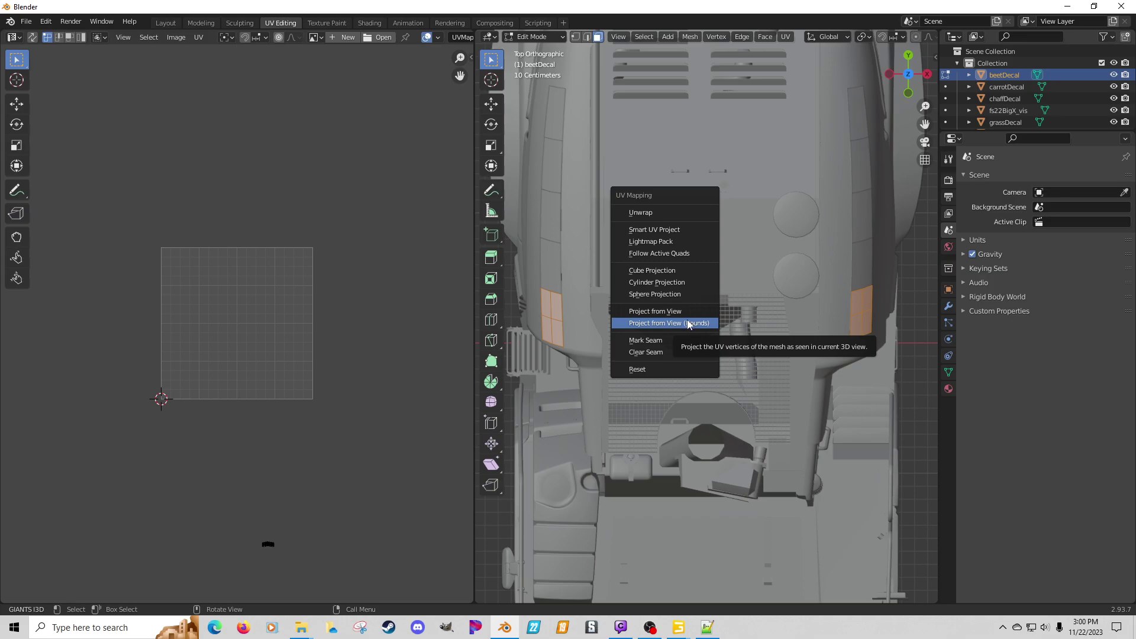
left_click(657, 229)
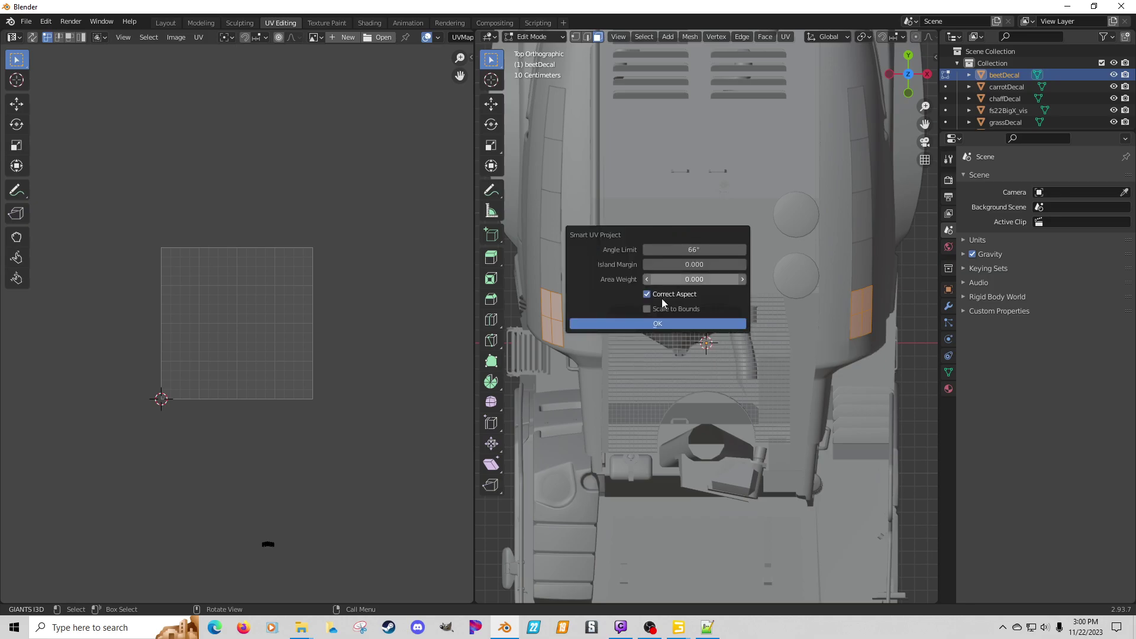
left_click(665, 323)
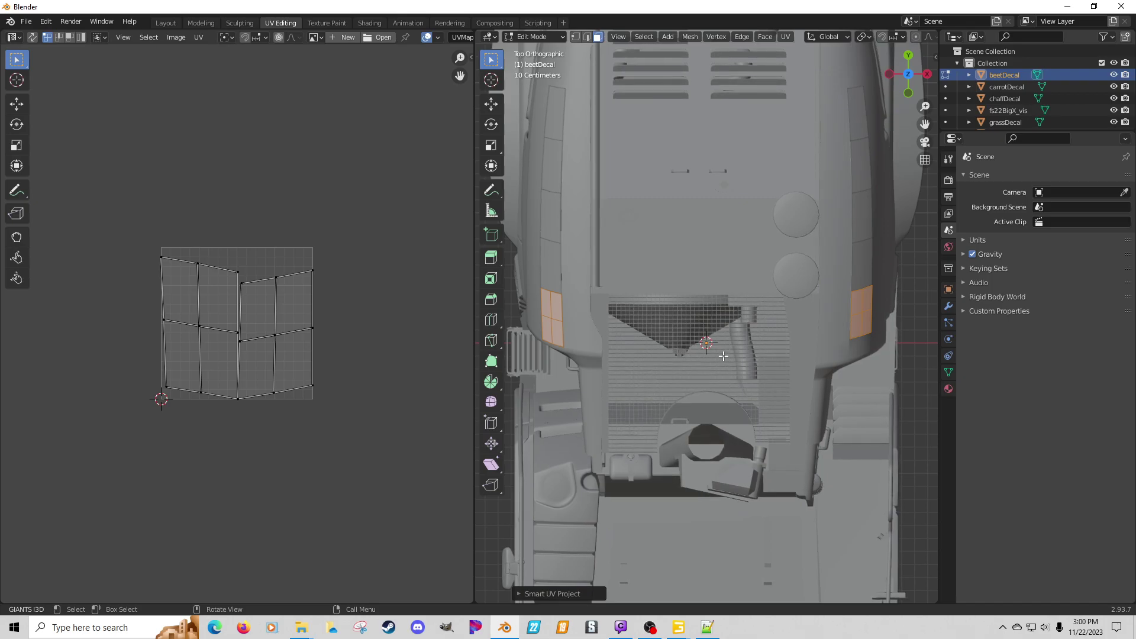
Step: Select only the four beetDecal faces on the hood's +X side and apply the standard Unwrap to them
middle_click_drag(774, 381, 630, 298)
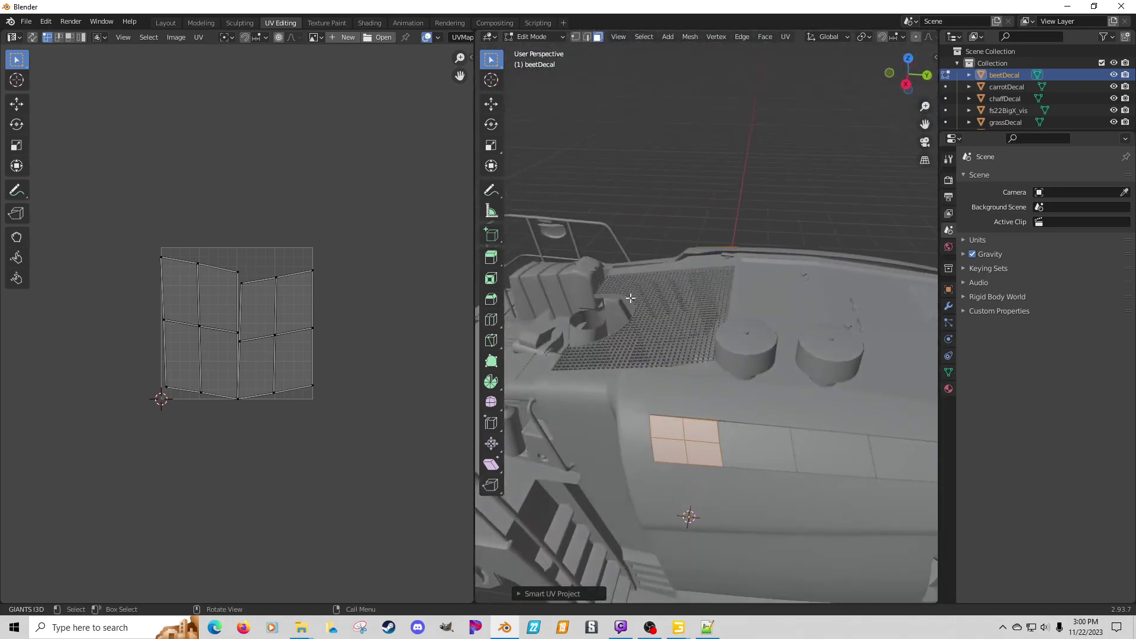
left_click_drag(670, 425, 704, 457)
key("KP_Decimal")
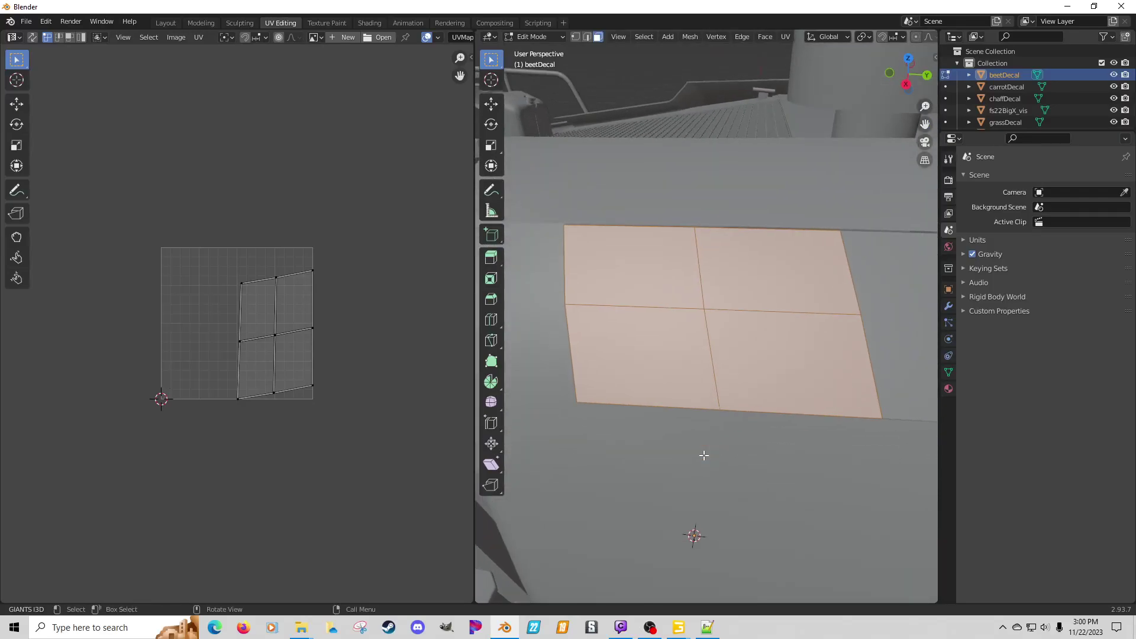
middle_click_drag(704, 455, 647, 455)
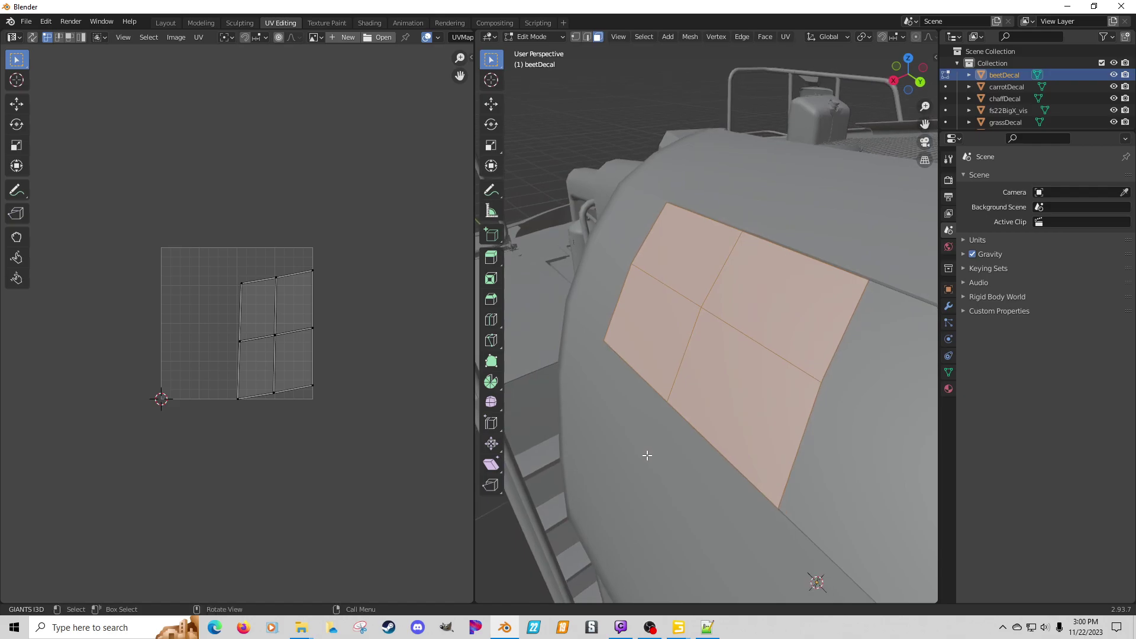
key("KP_3")
scroll(658, 458, "down", 5)
scroll(658, 458, "down", 2)
scroll(658, 458, "up", 8)
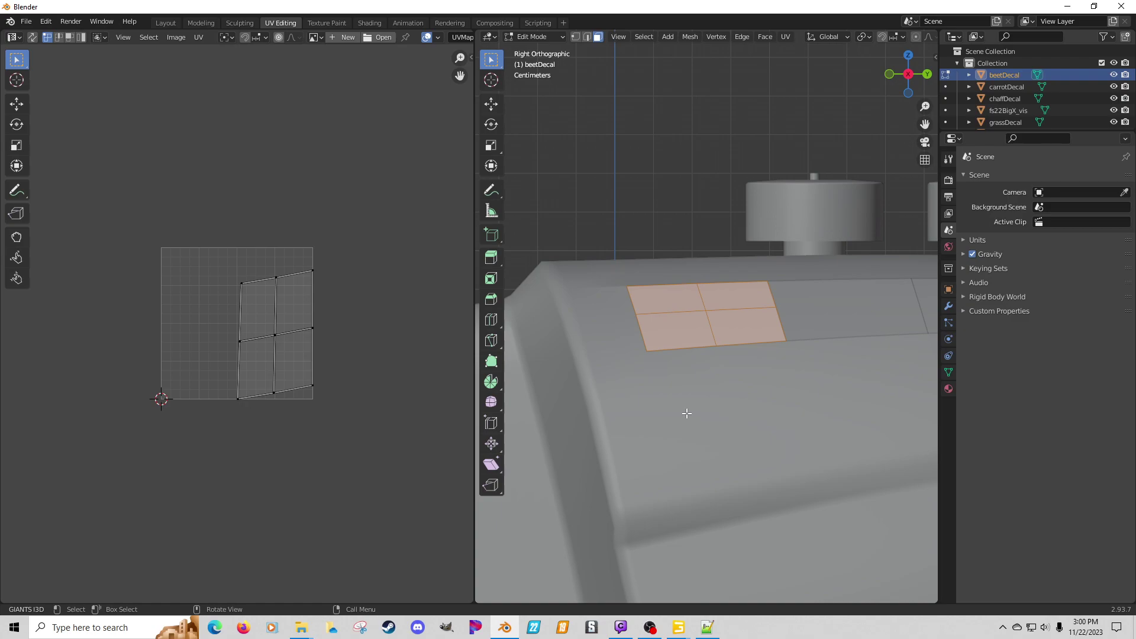
scroll(687, 413, "up", 3)
middle_click_drag(700, 400, 688, 467)
key("u")
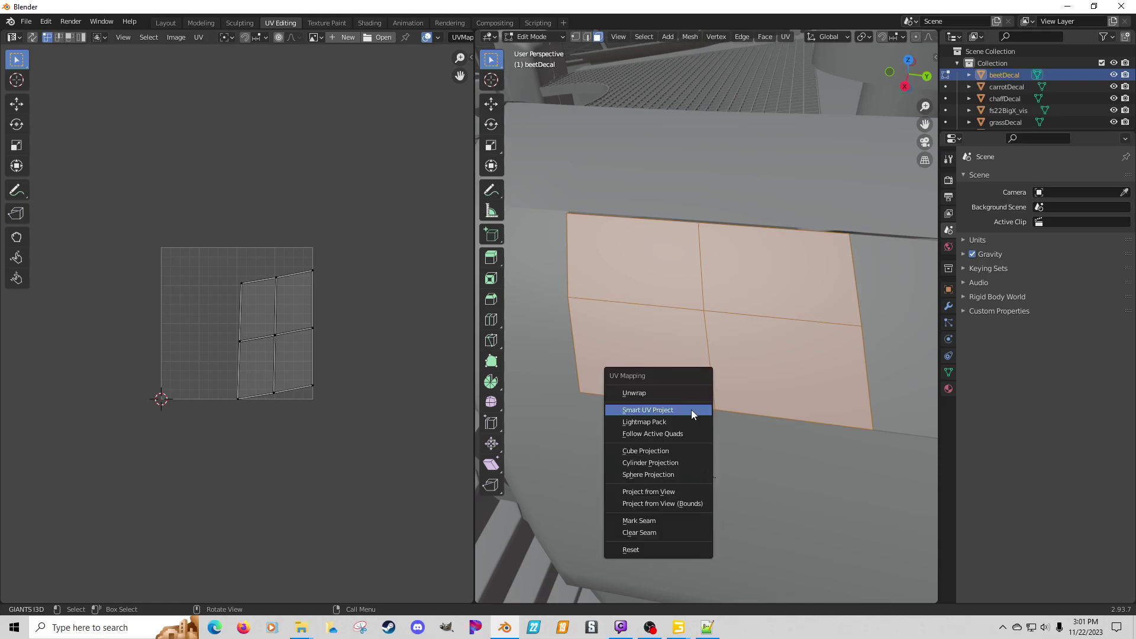
left_click(663, 396)
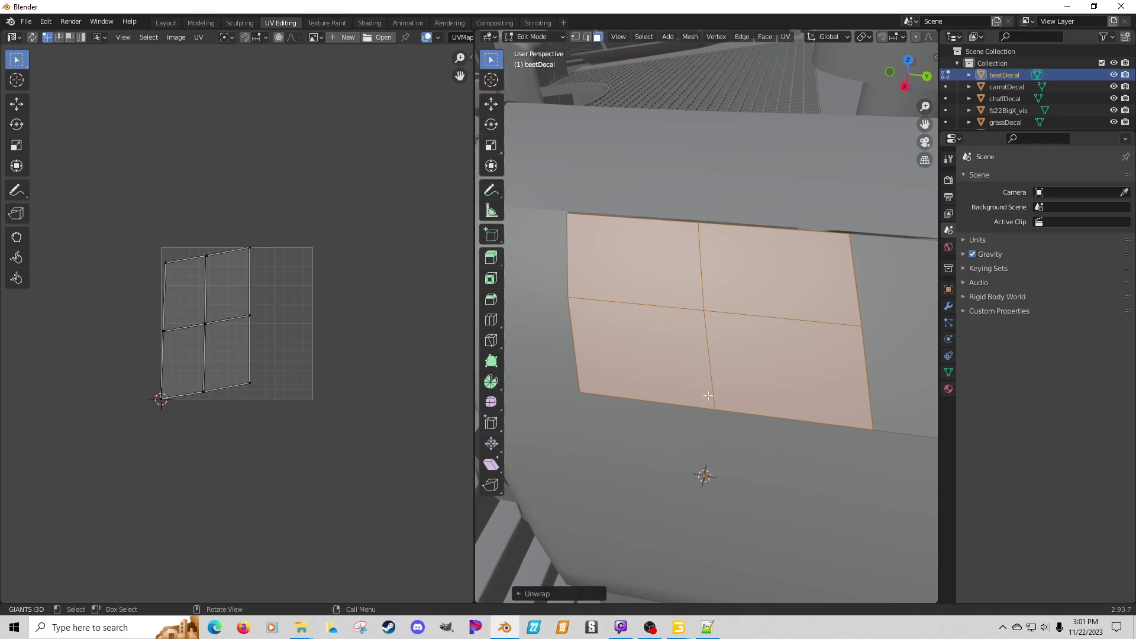
Step: Try to square up all the unwrapped UVs with Straighten, Align X and Align Y, undoing the alignments
key("a")
right_click(271, 309)
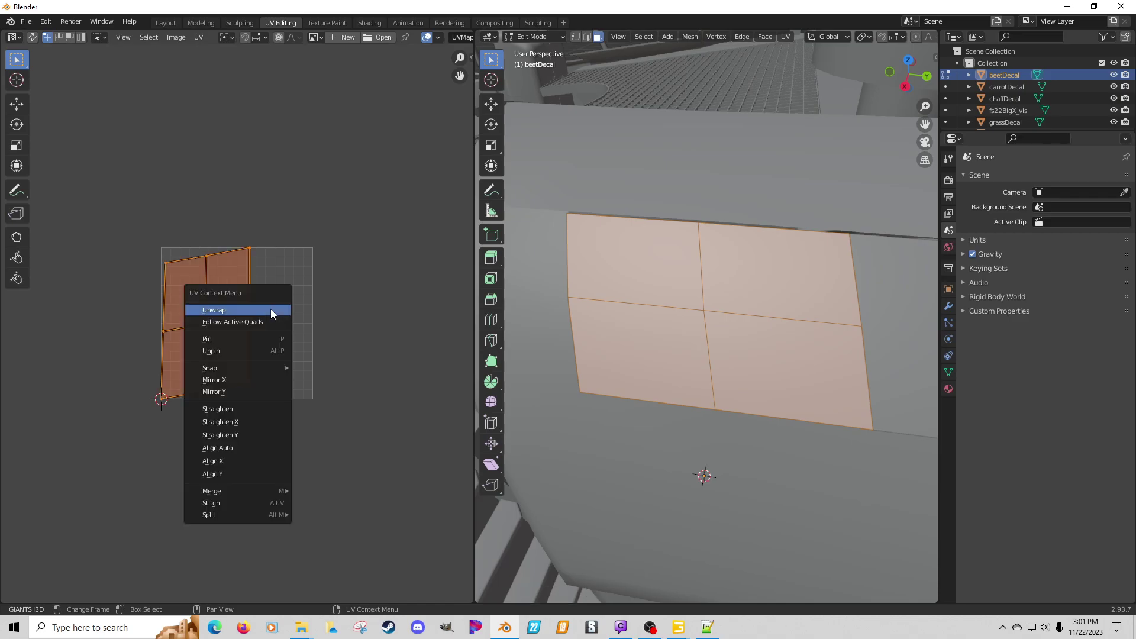
mouse_move(267, 368)
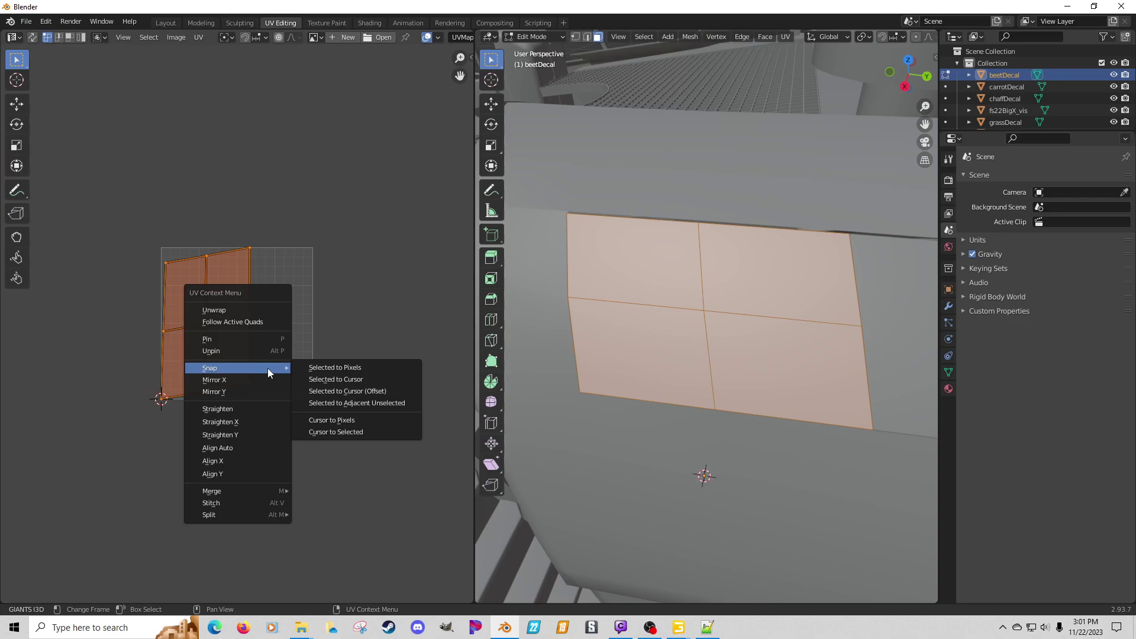
left_click(254, 408)
right_click(277, 353)
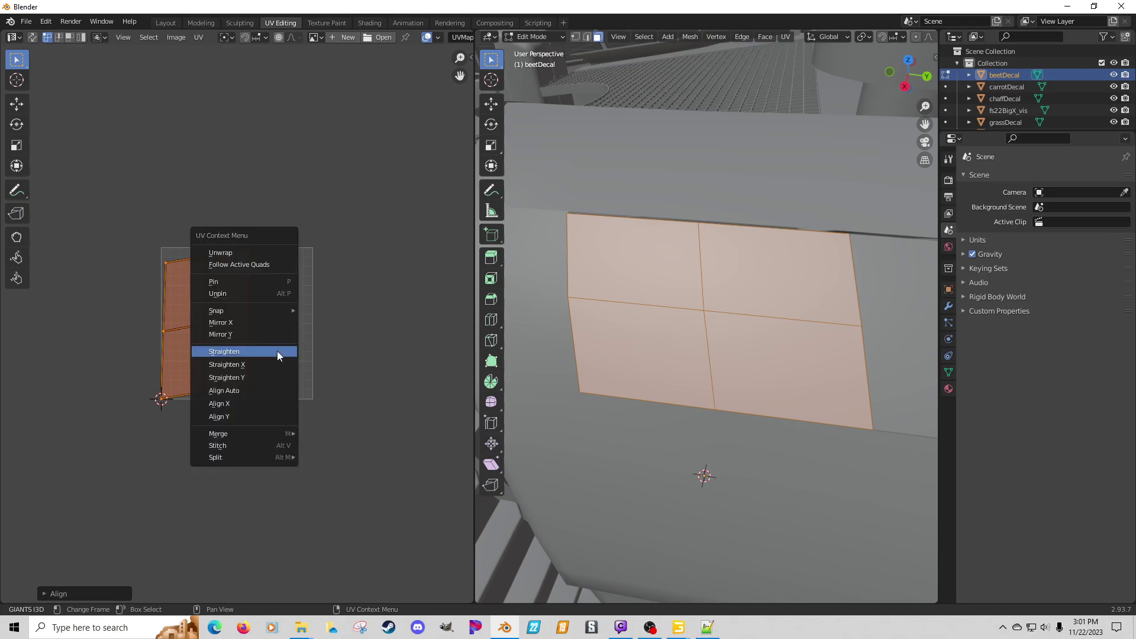
left_click(260, 402)
key("ctrl+z")
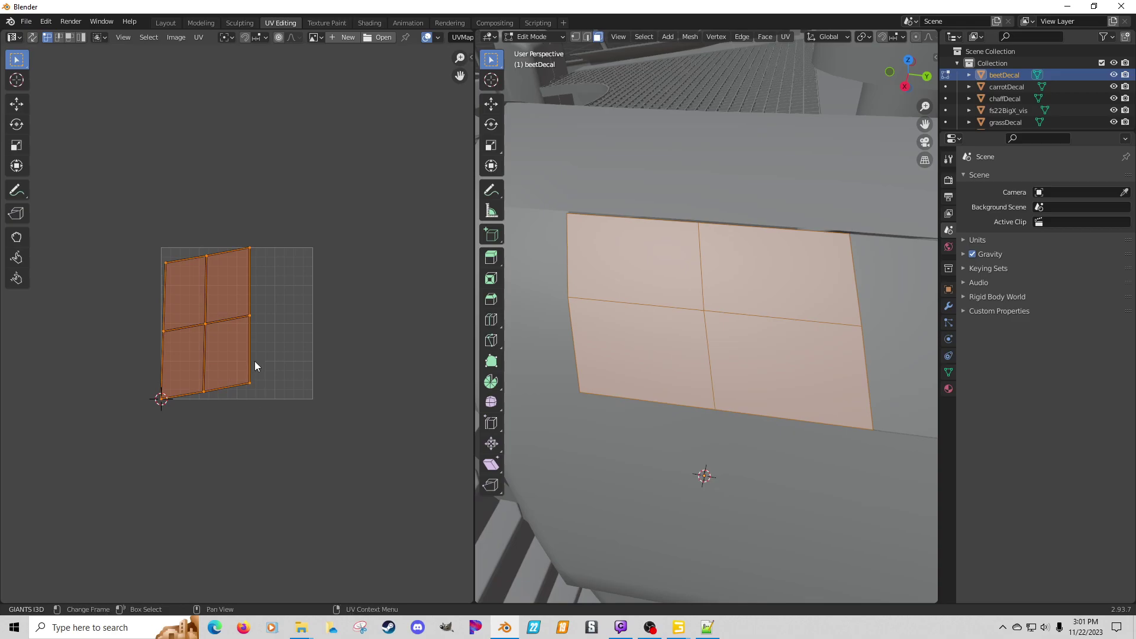
right_click(260, 345)
left_click(259, 357)
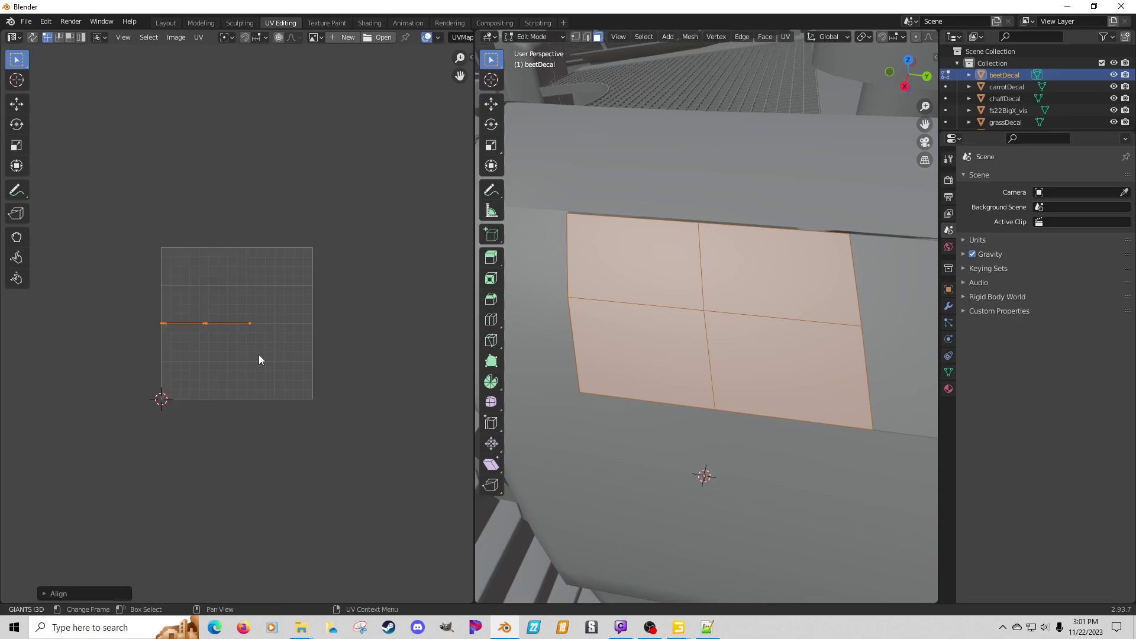
key("ctrl+z")
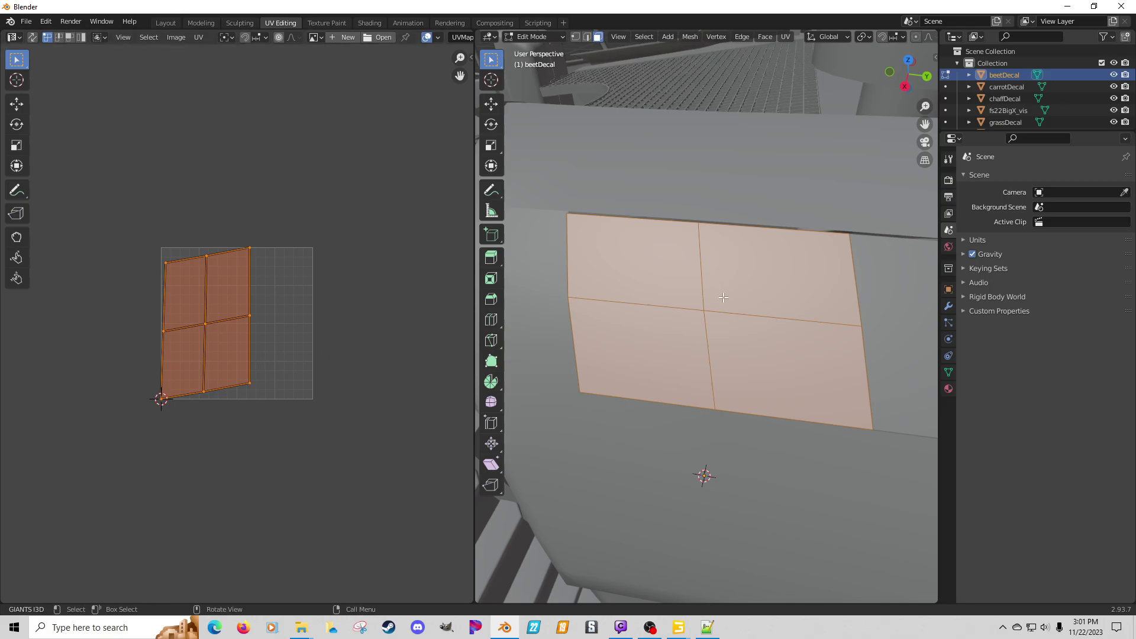
Step: Project the selected beetDecal faces' UVs from the current view, using Project from View (Bounds)
key("u")
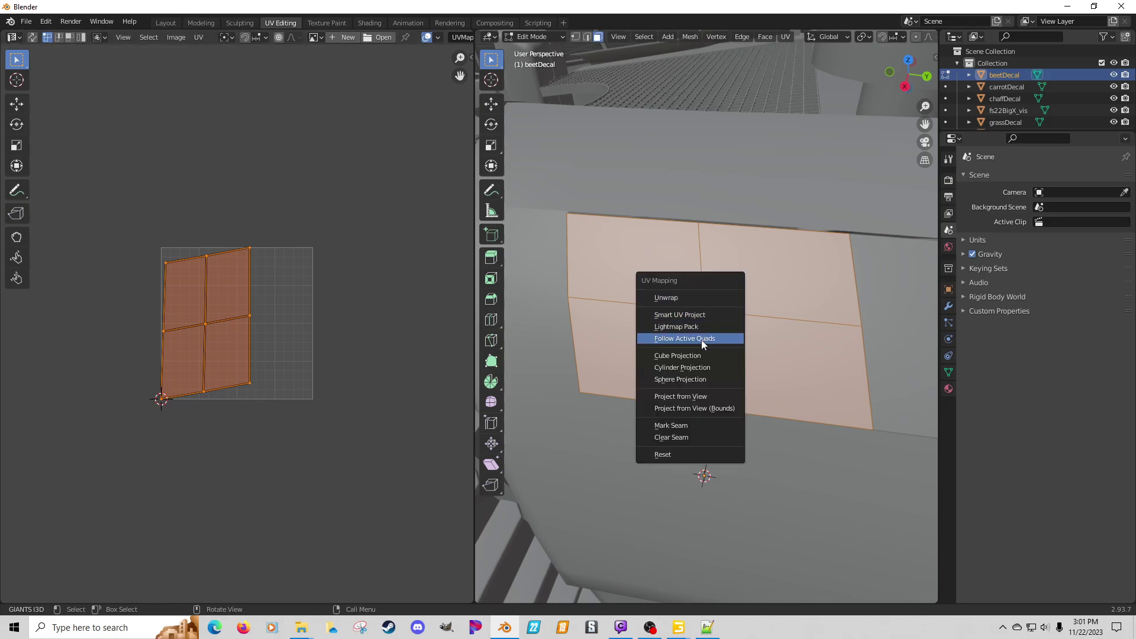
left_click(696, 397)
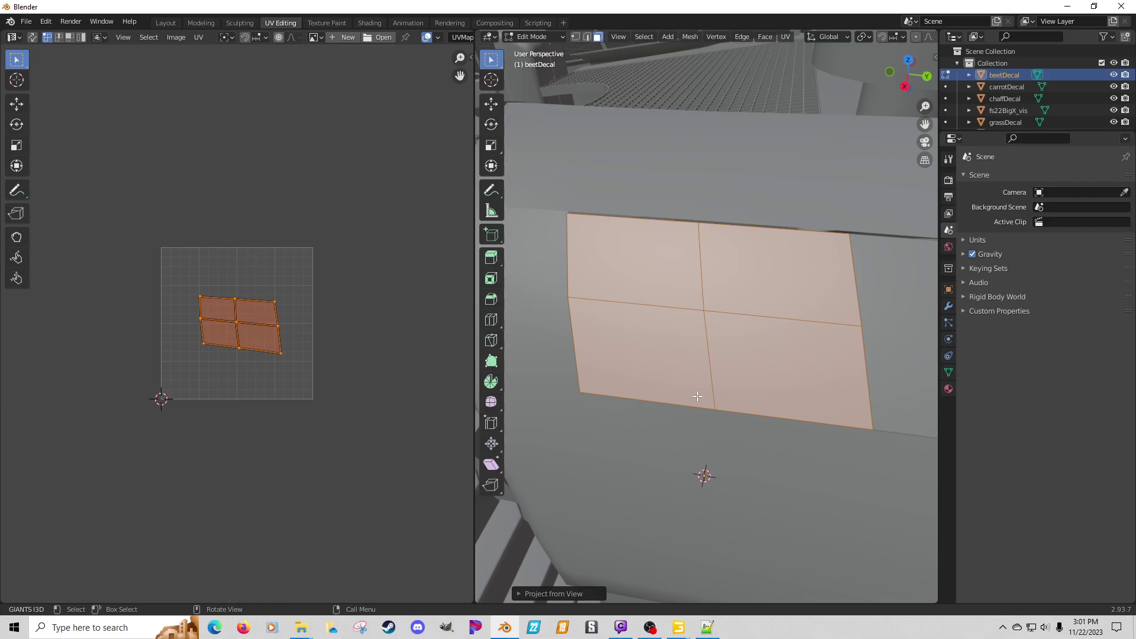
key("u")
left_click(708, 345)
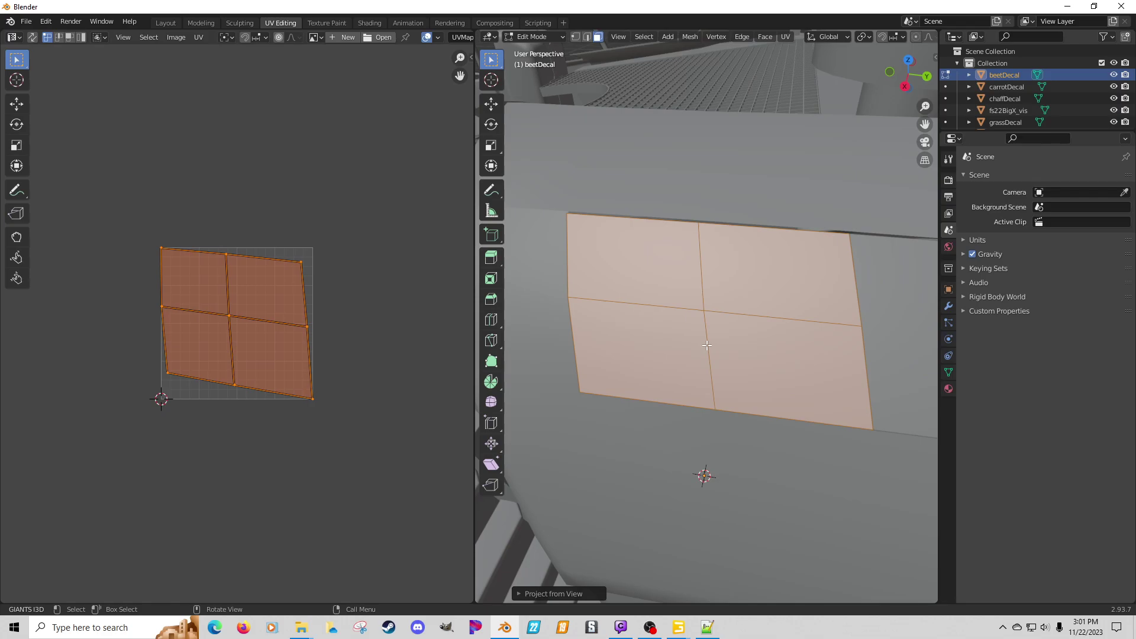
right_click(709, 327)
Step: Switch to Microsoft Edge and search Google for "blender view face orientation"
left_click(215, 627)
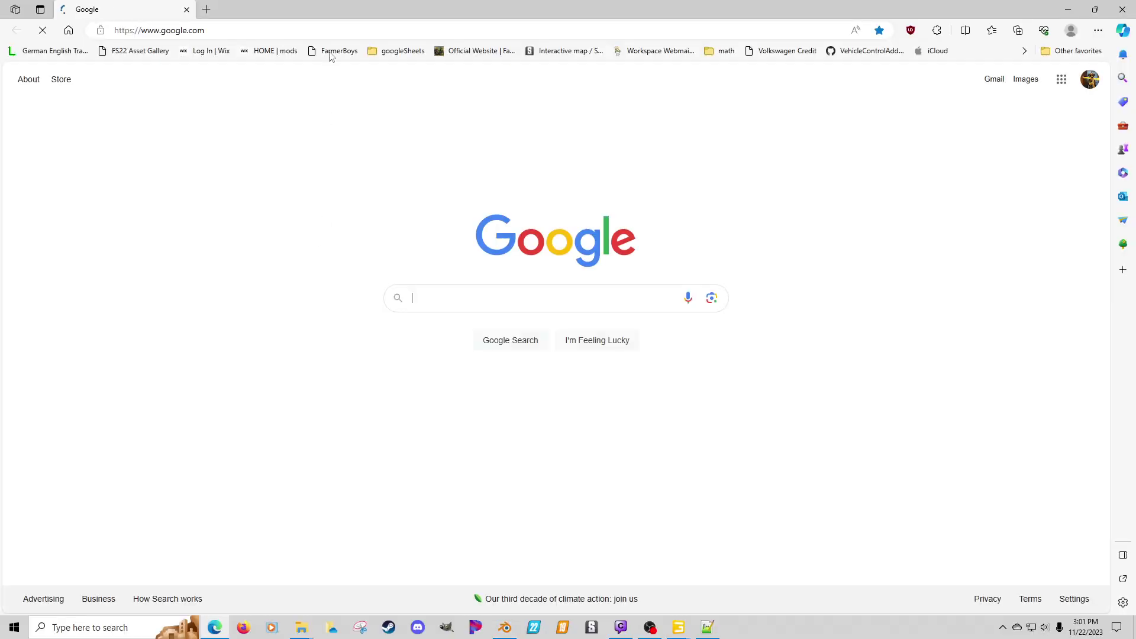
left_click(327, 33)
type("blender v")
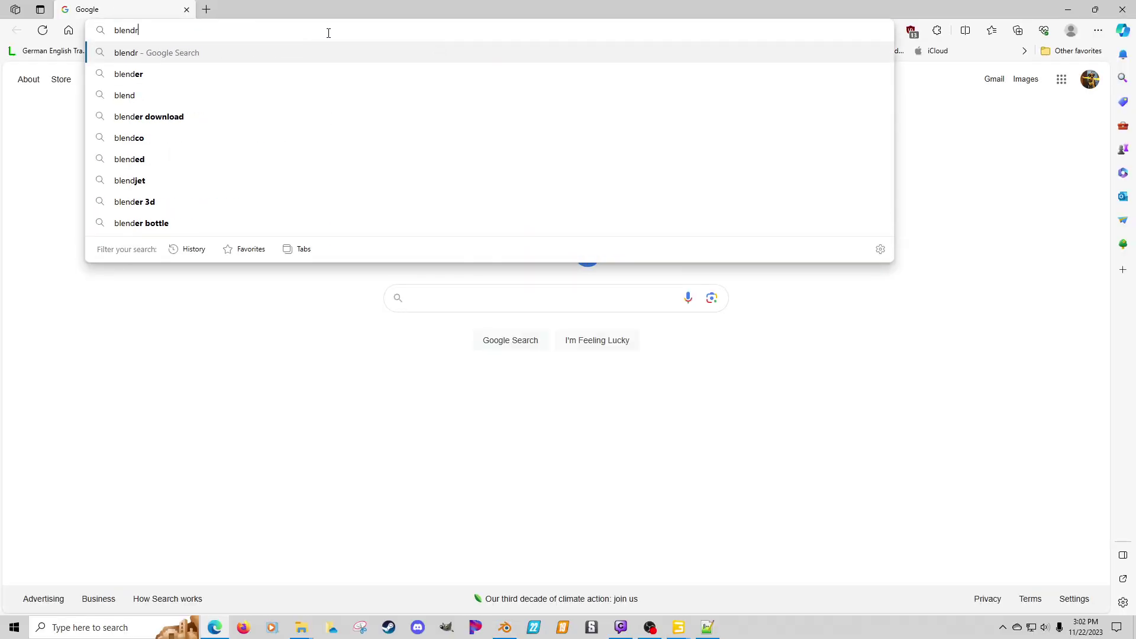
type("i")
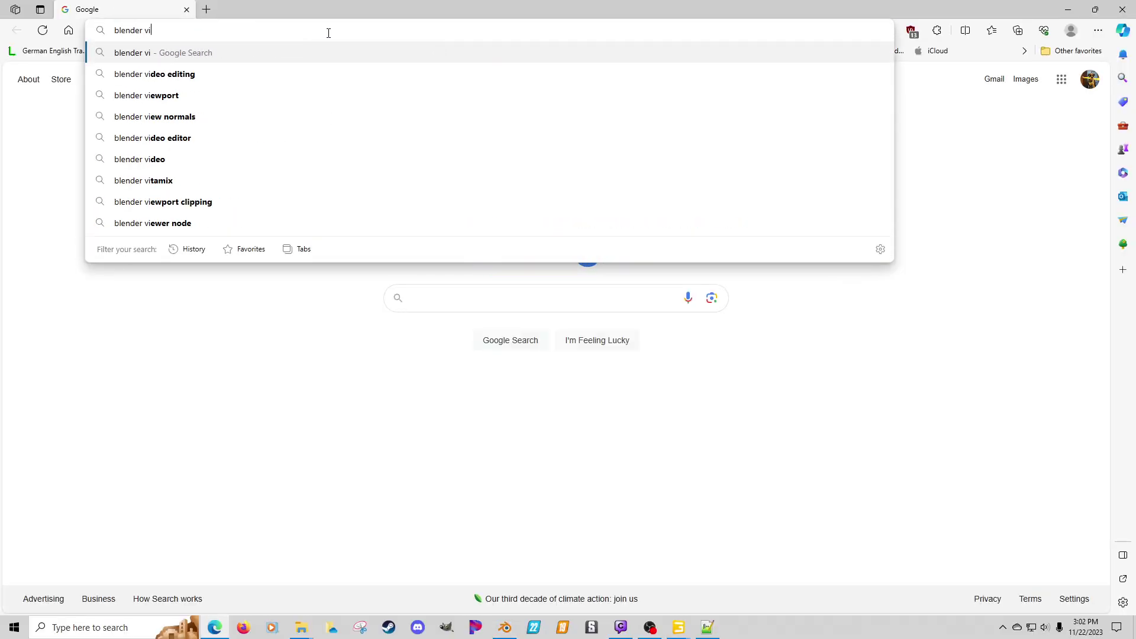
type("ew face")
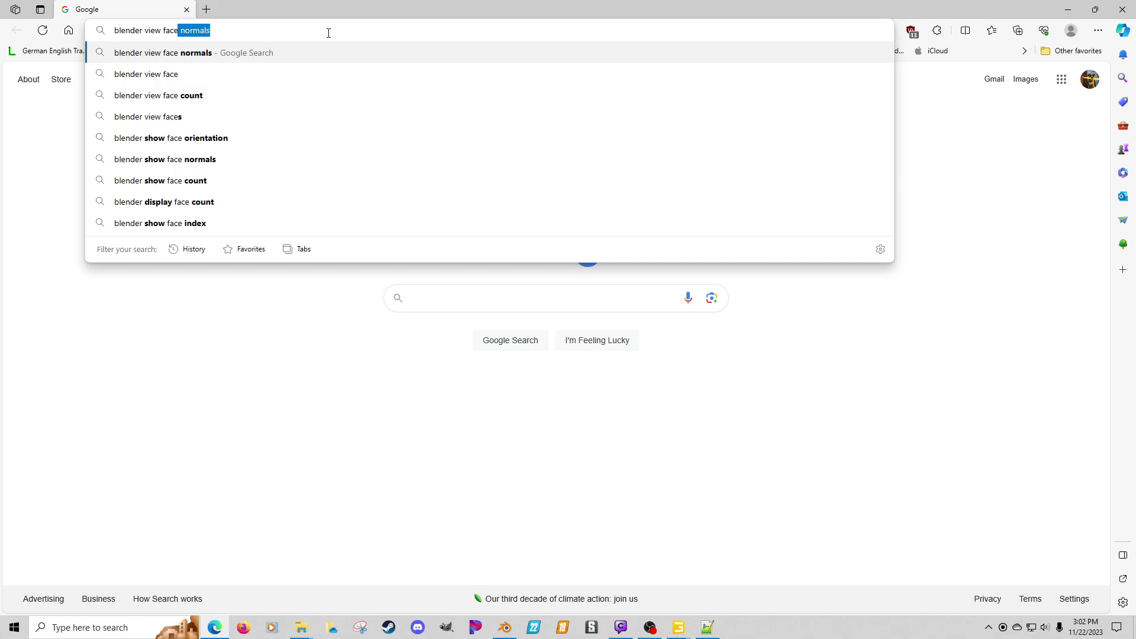
type("camera")
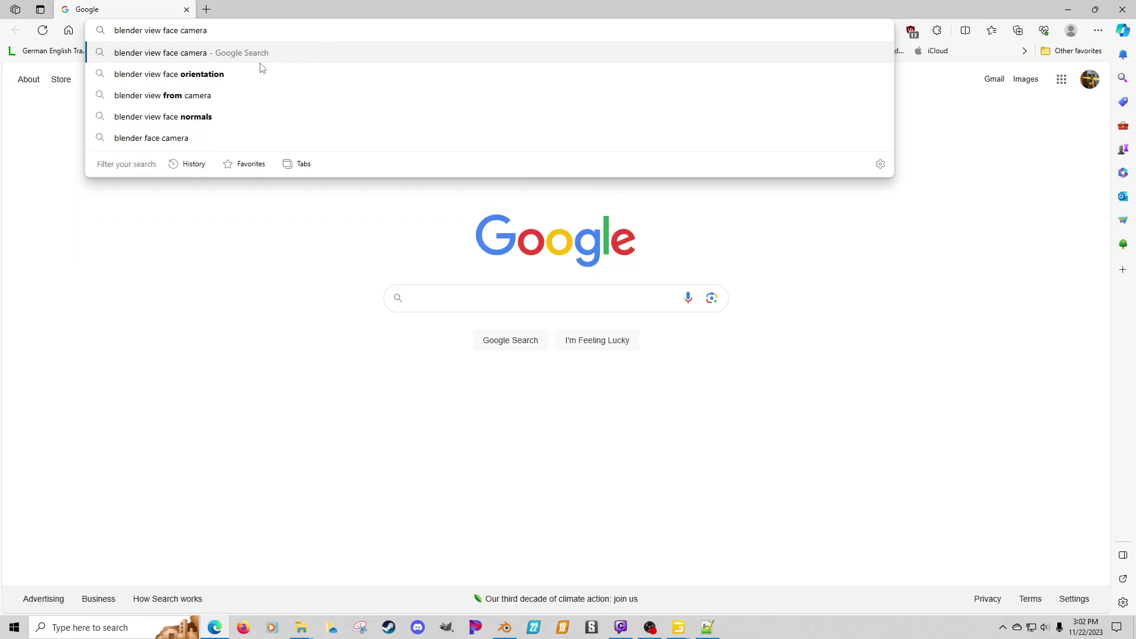
left_click(285, 74)
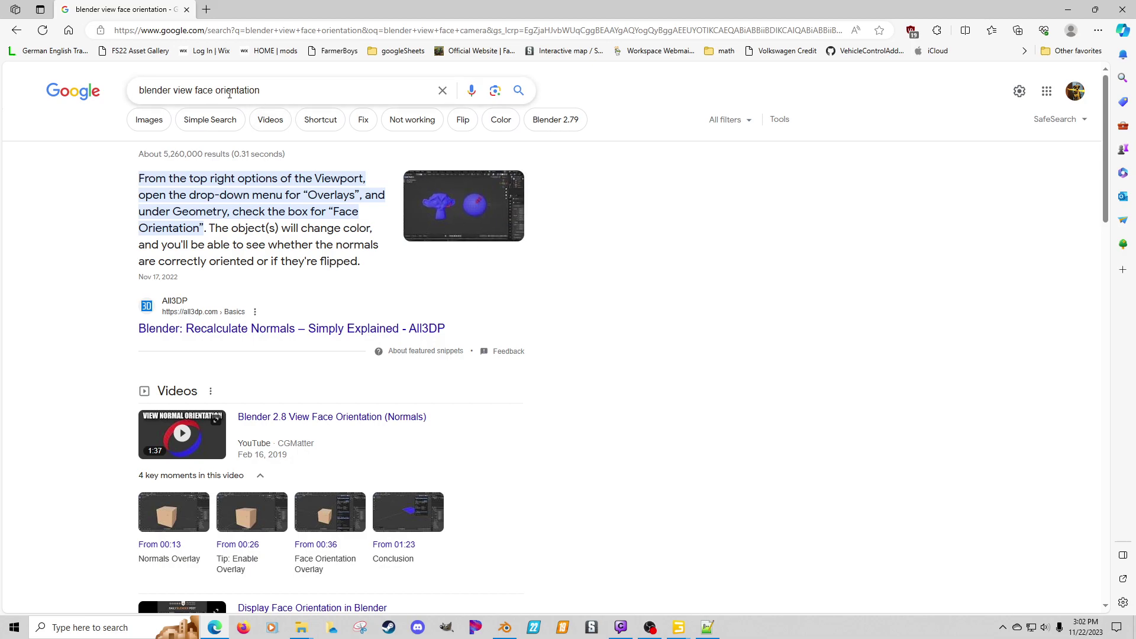
Step: Change the Google search to "blender move camera to face position"
left_click_drag(274, 88, 178, 87)
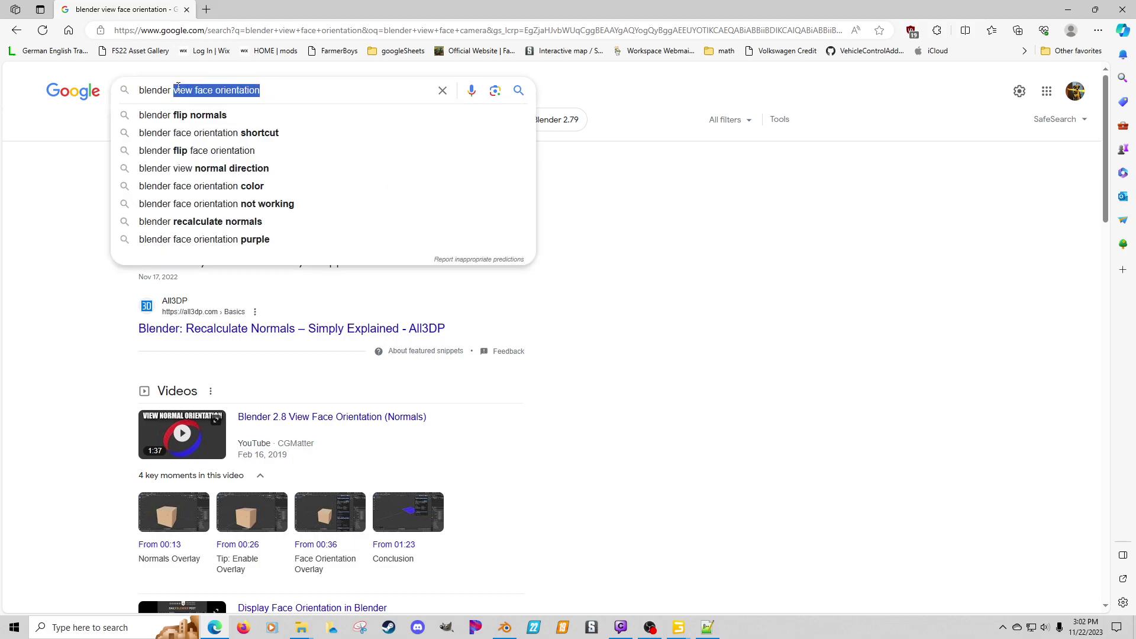
type("move camera ")
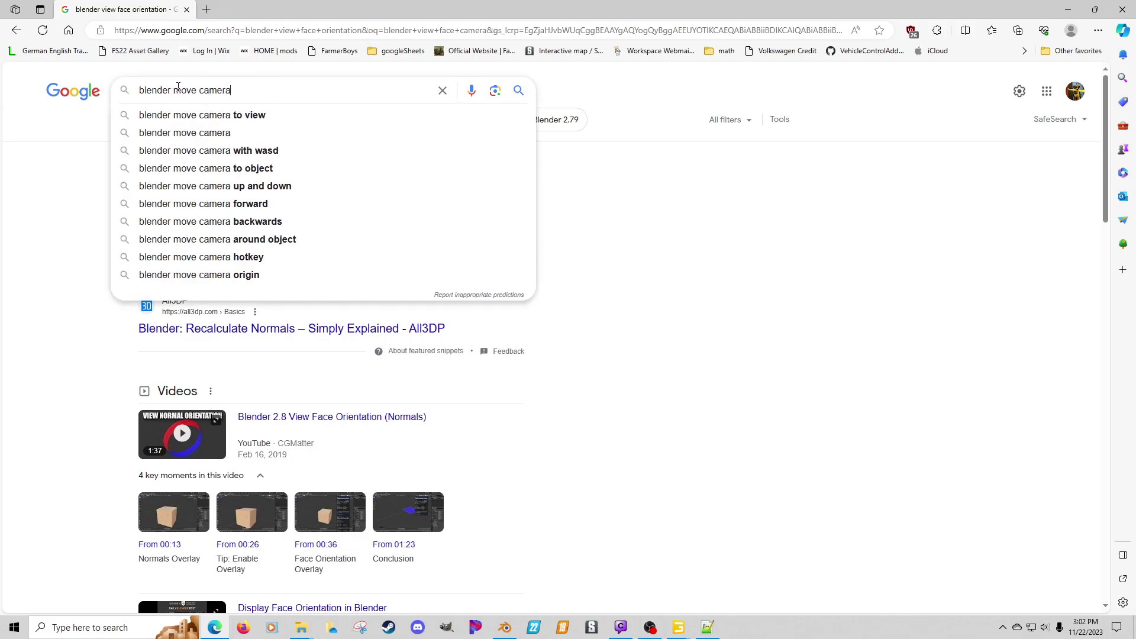
type("to face")
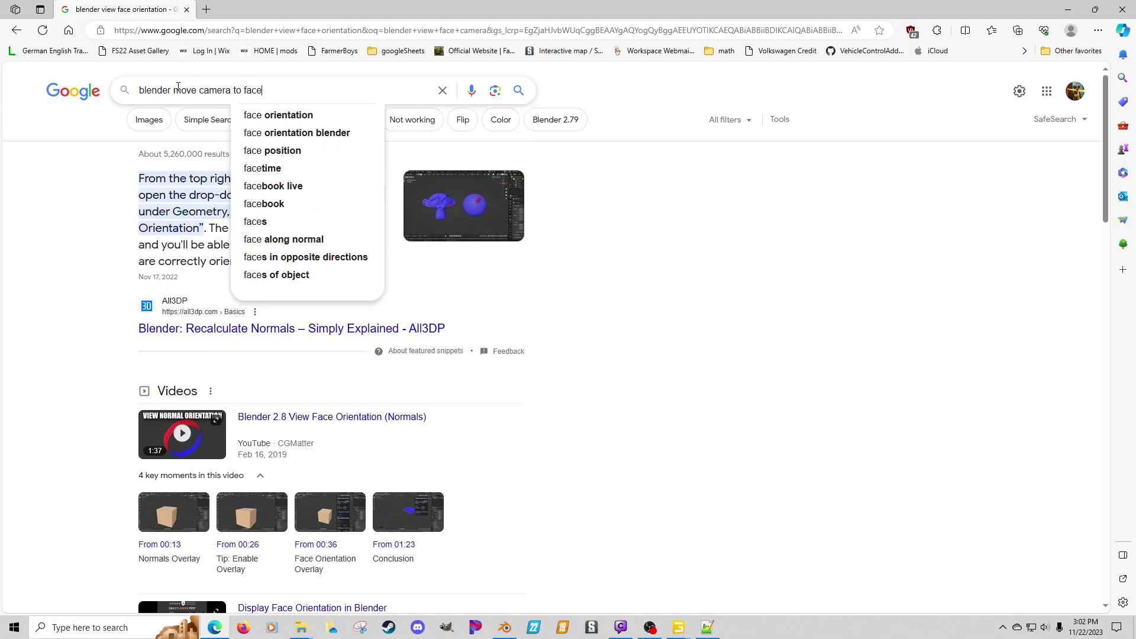
left_click(253, 151)
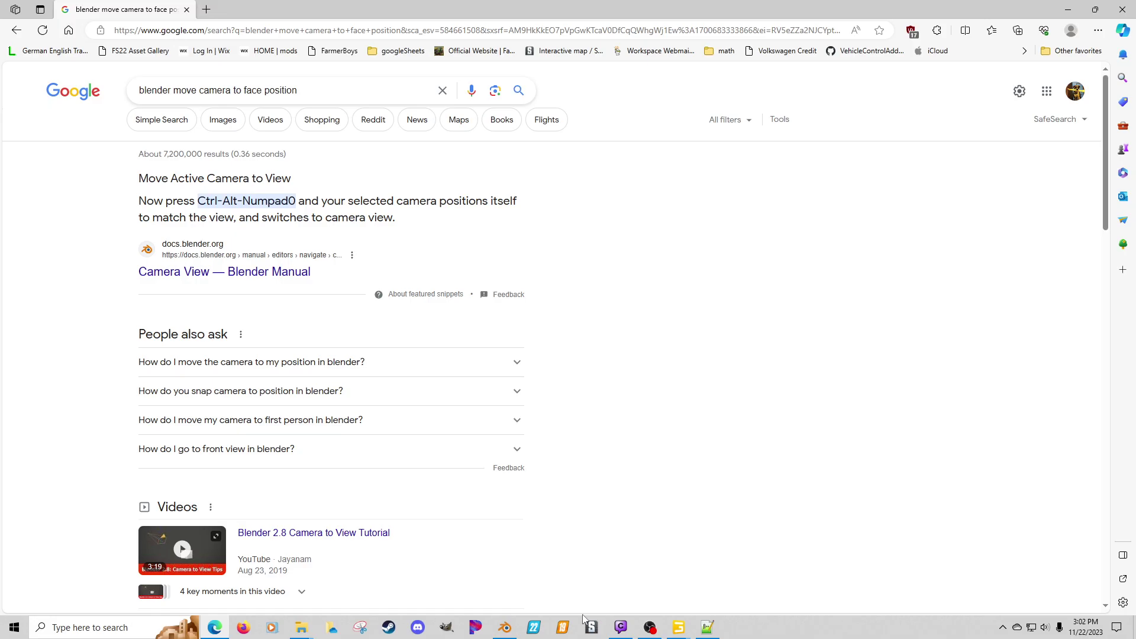
Step: Return to Blender and examine the selected beetDecal faces from several angles for a suitable projection view
left_click(507, 628)
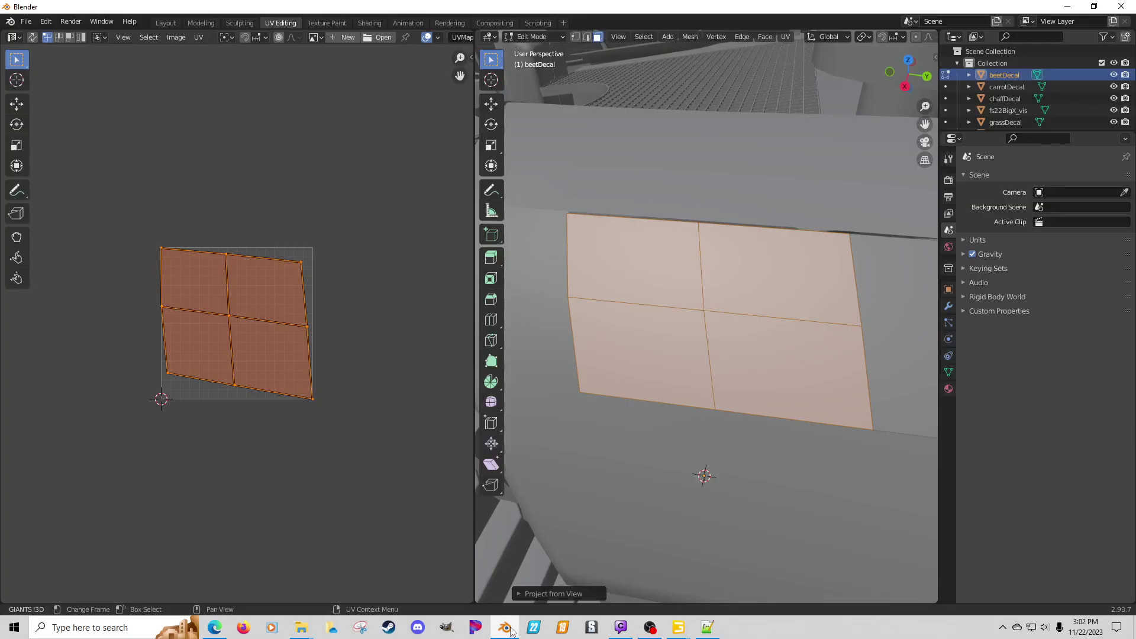
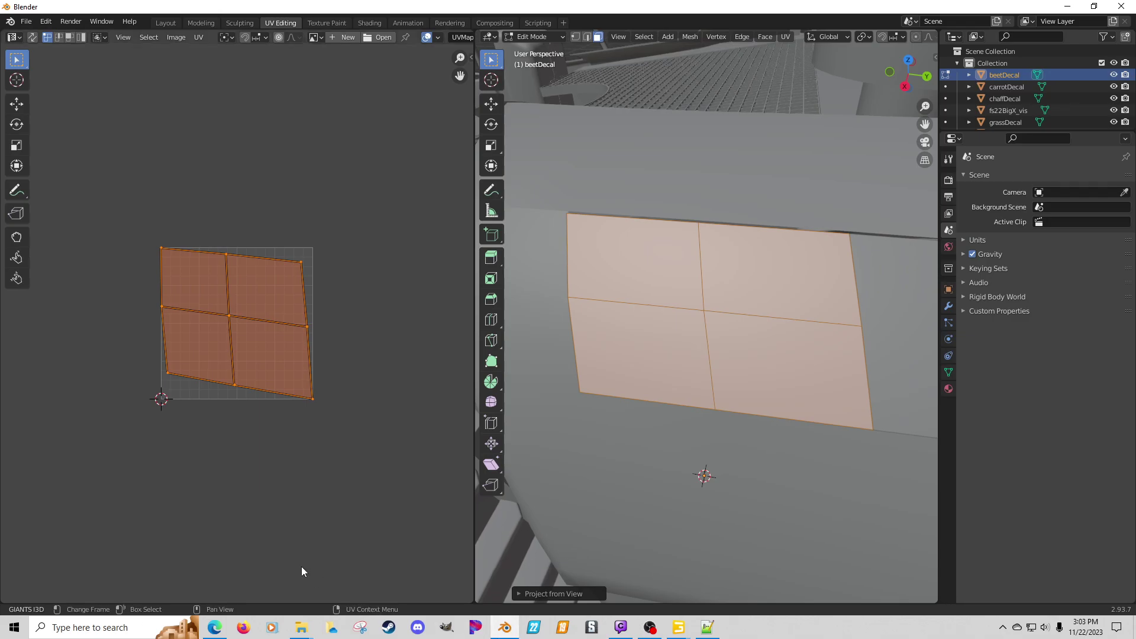
left_click(215, 628)
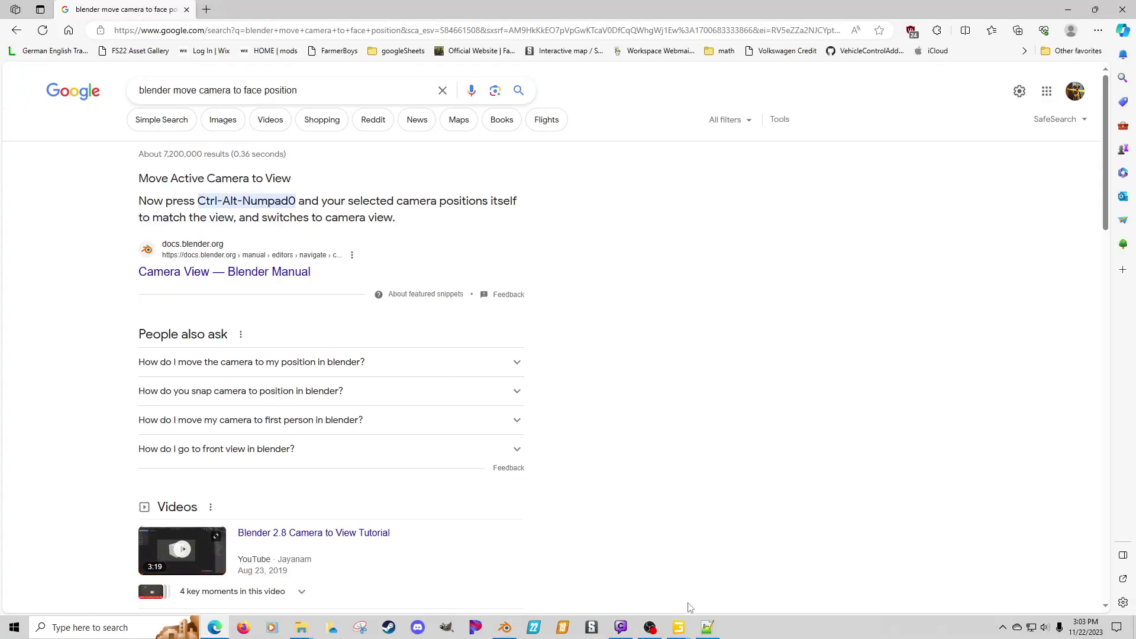
left_click(507, 627)
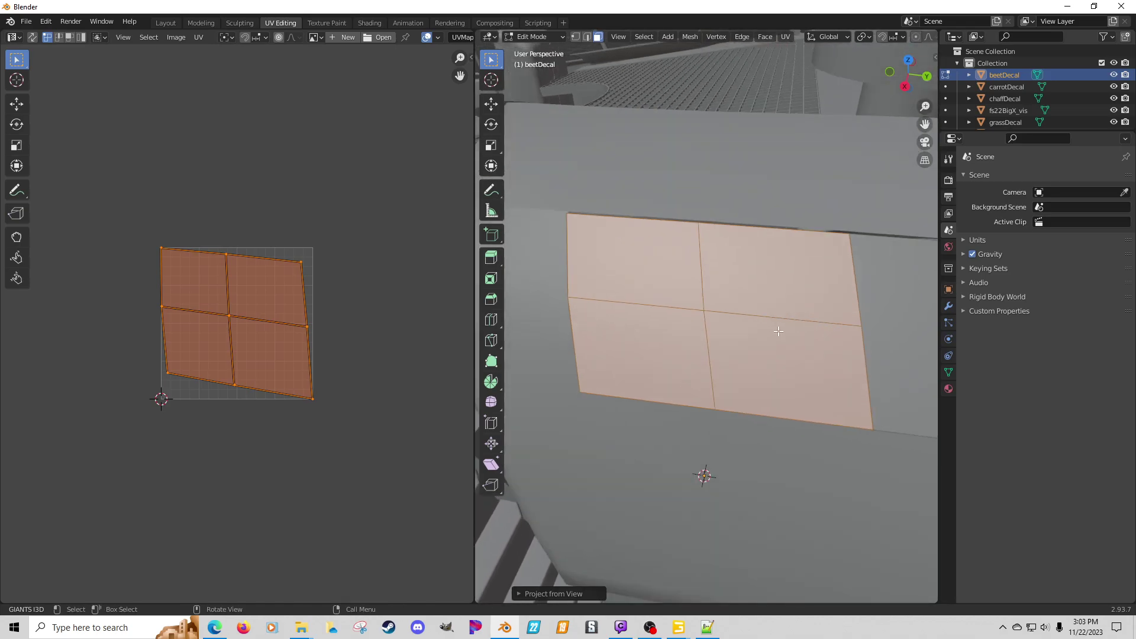
middle_click_drag(778, 332, 729, 336)
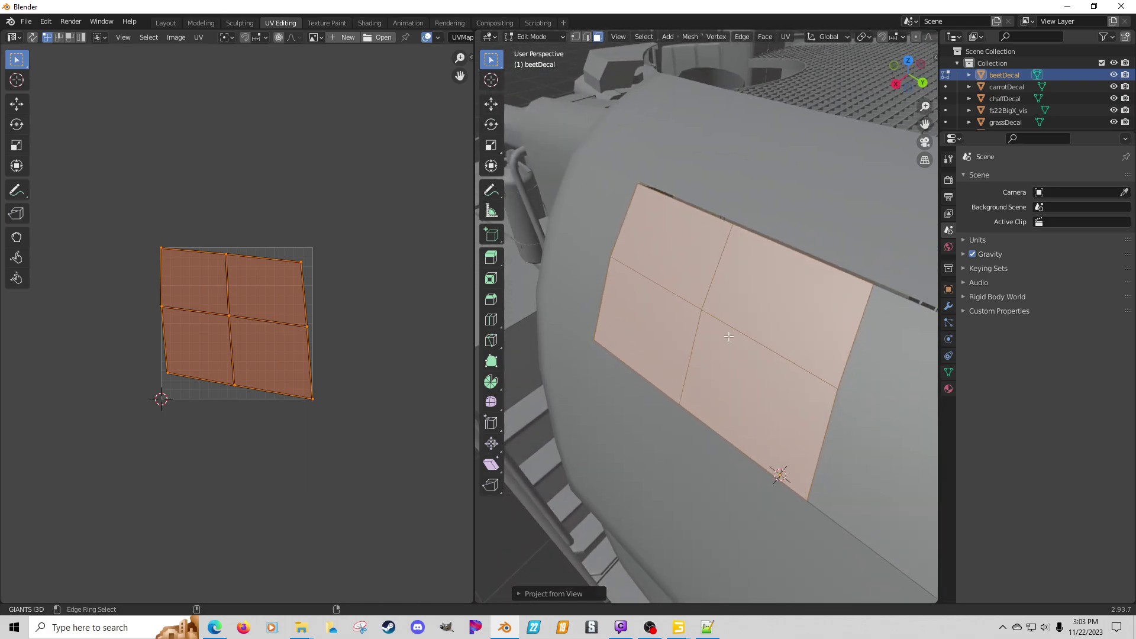
middle_click_drag(728, 336, 875, 356)
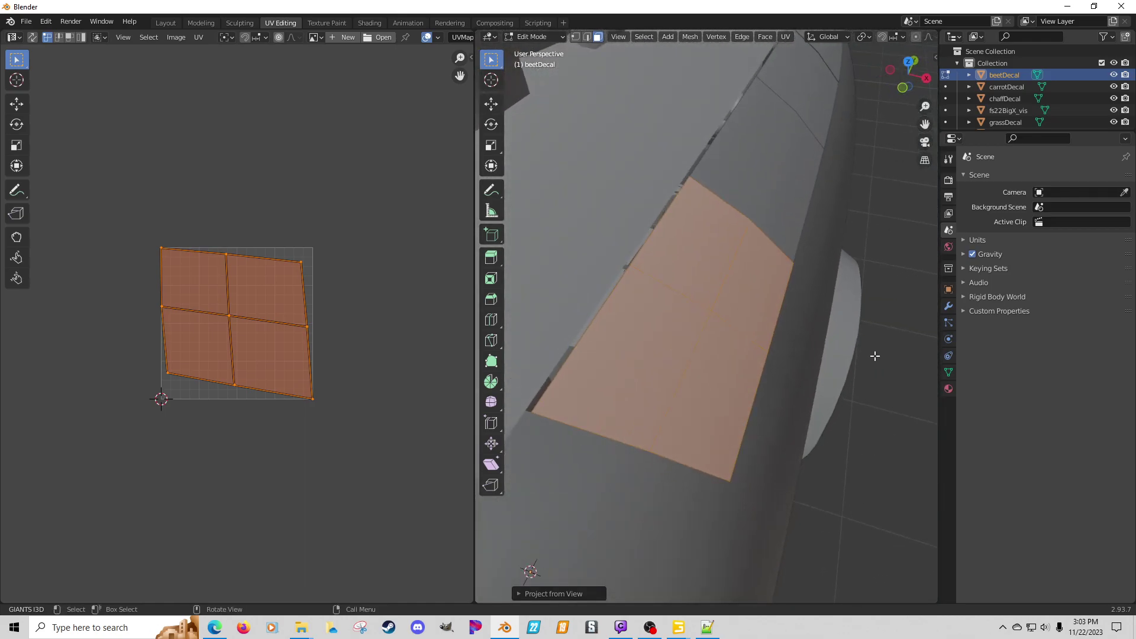
scroll(875, 356, "down", 6)
scroll(875, 356, "up", 6)
middle_click_drag(792, 361, 739, 356)
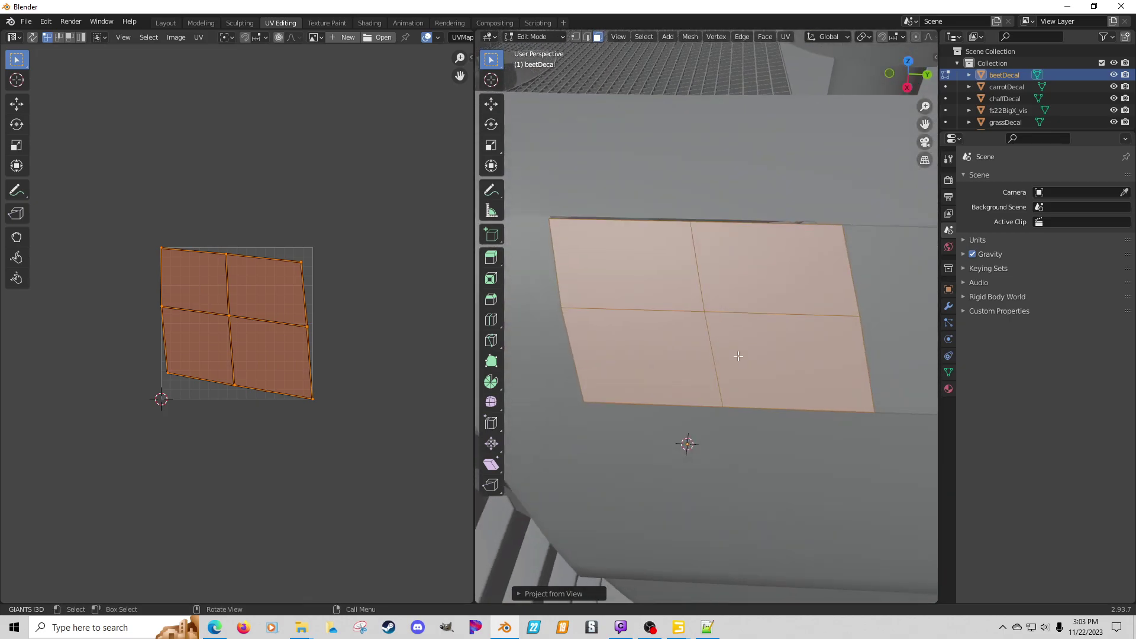
Step: Switch to Microsoft Edge and expand the answer to "How do I move the camera to my position in blender?"
left_click(219, 627)
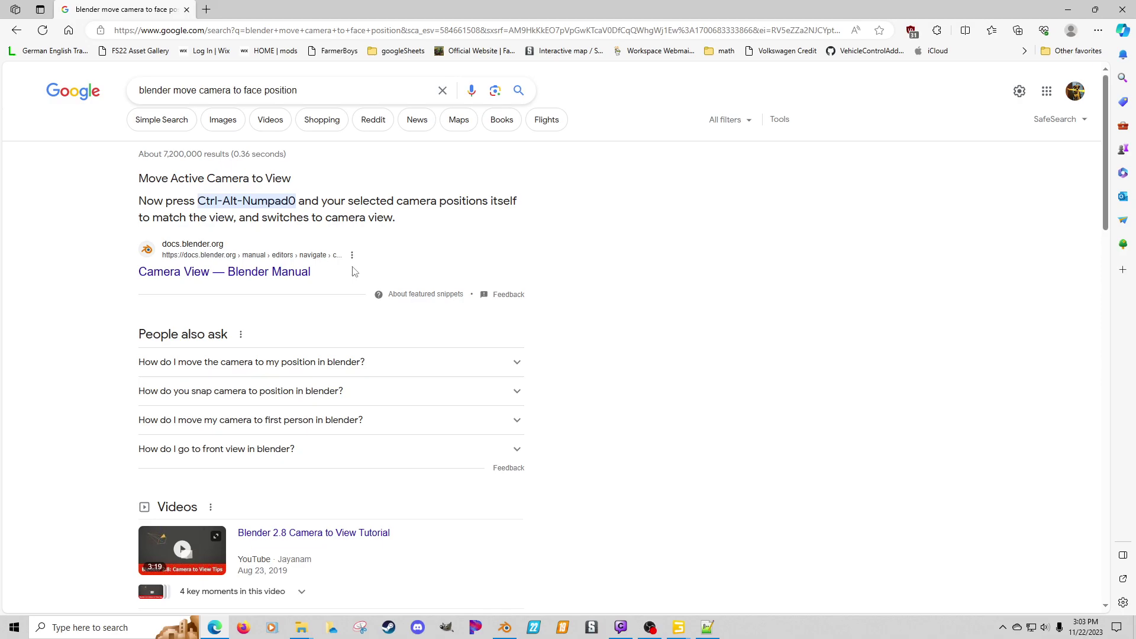
left_click(517, 365)
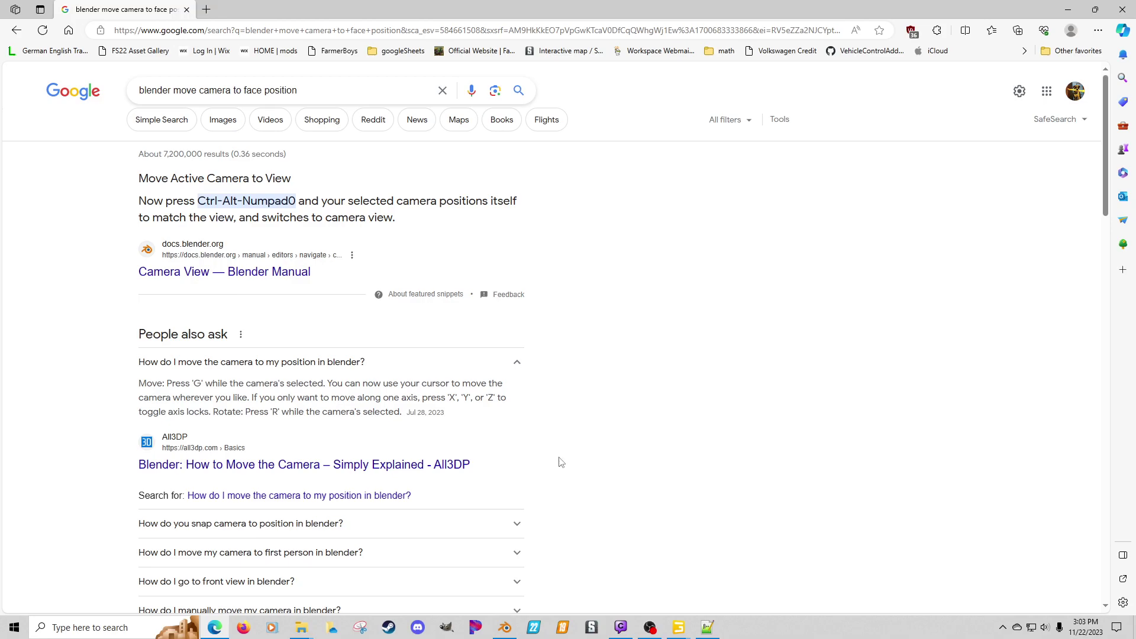
scroll(559, 461, "down", 3)
scroll(560, 462, "up", 3)
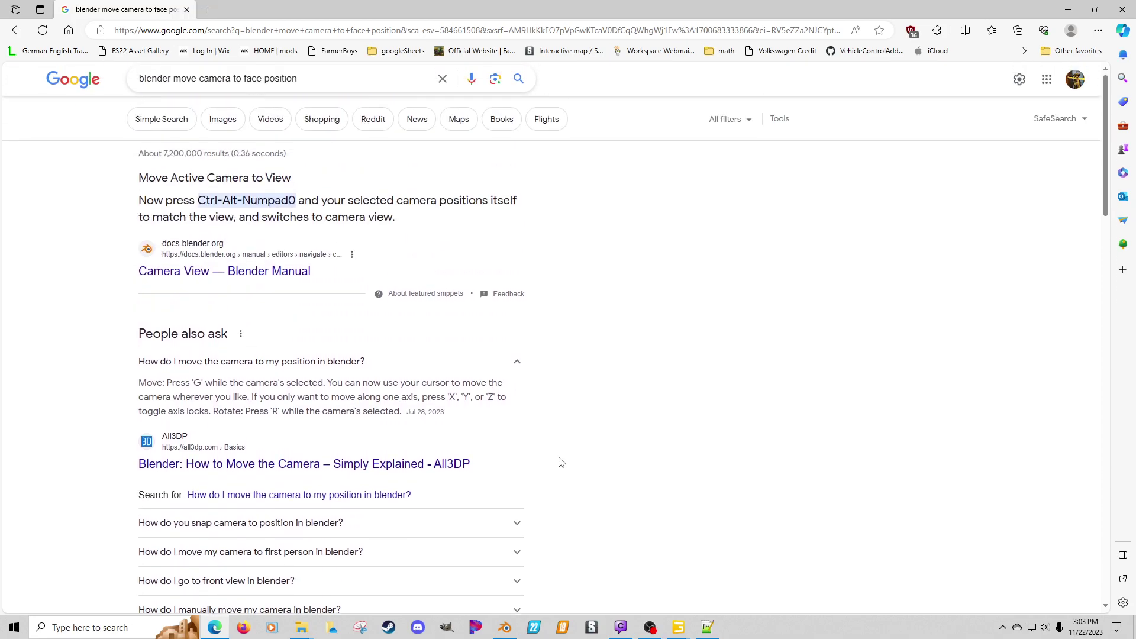
Step: Change the Google search to "move view to face in blender"
left_click_drag(311, 92, 115, 89)
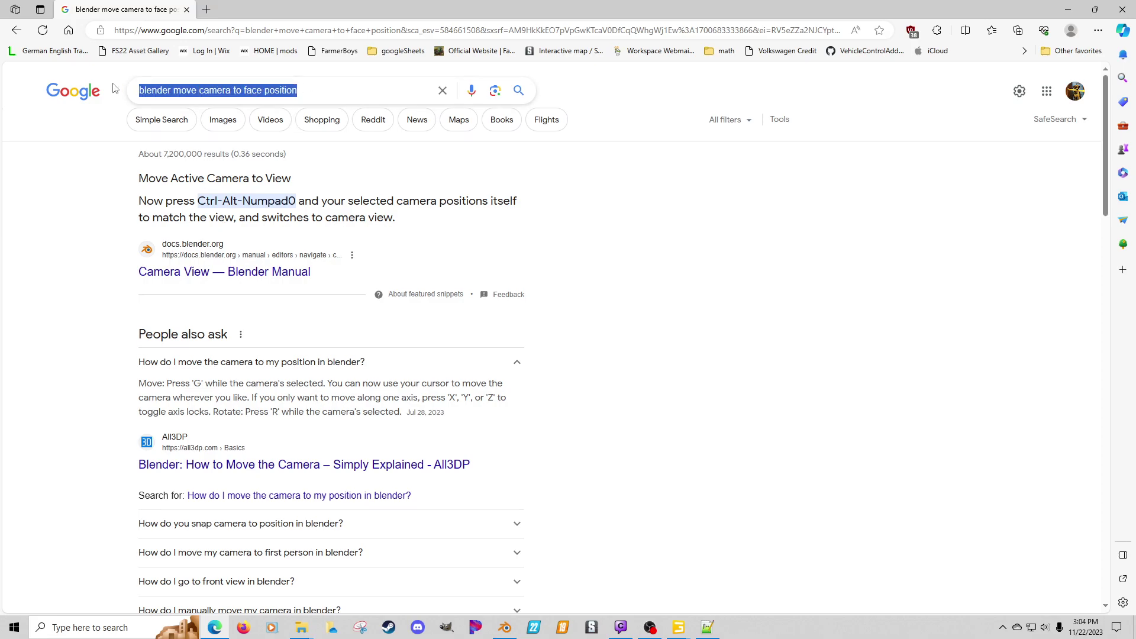
type("m")
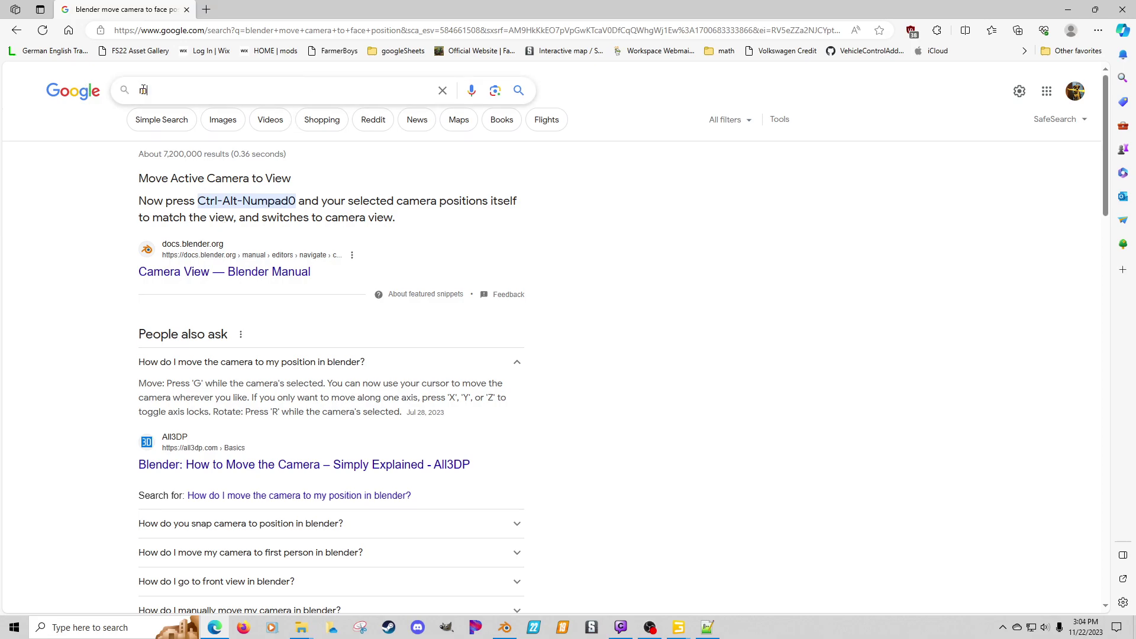
type("ove veiw")
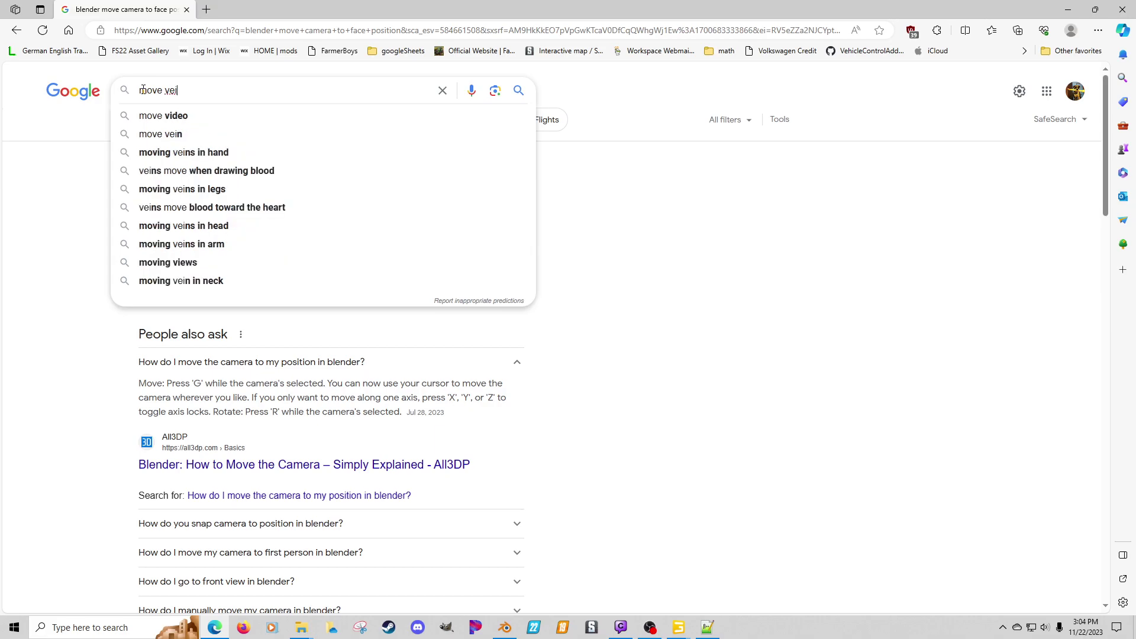
key("BackSpace")
key("BackSpace")
key("BackSpace")
type("iew")
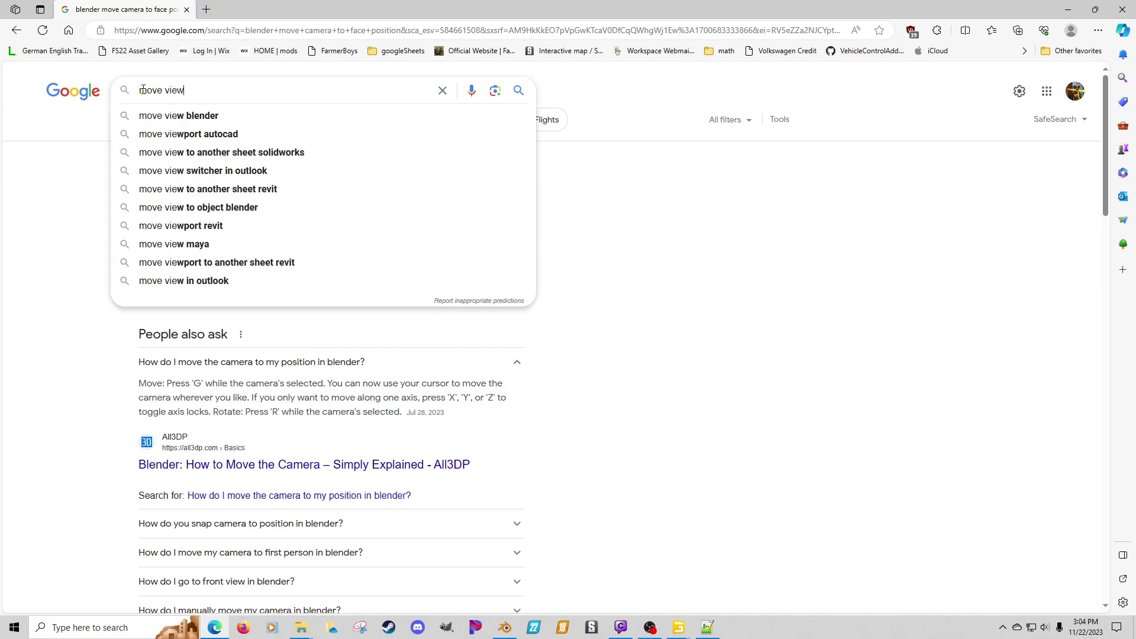
type(" to face ")
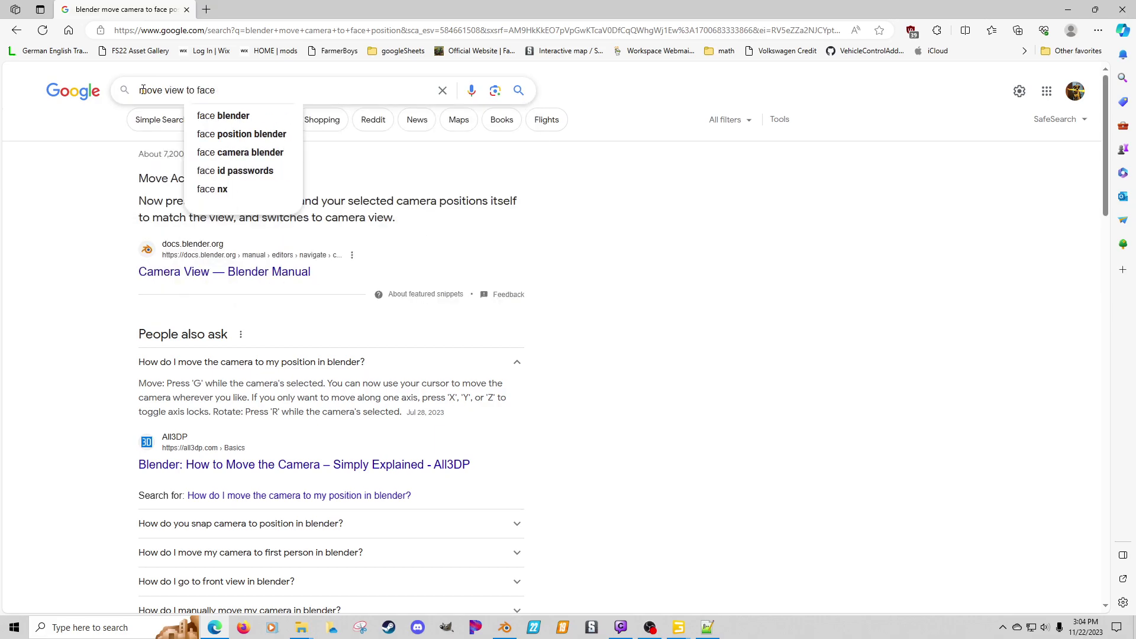
type("in blender")
key("Return")
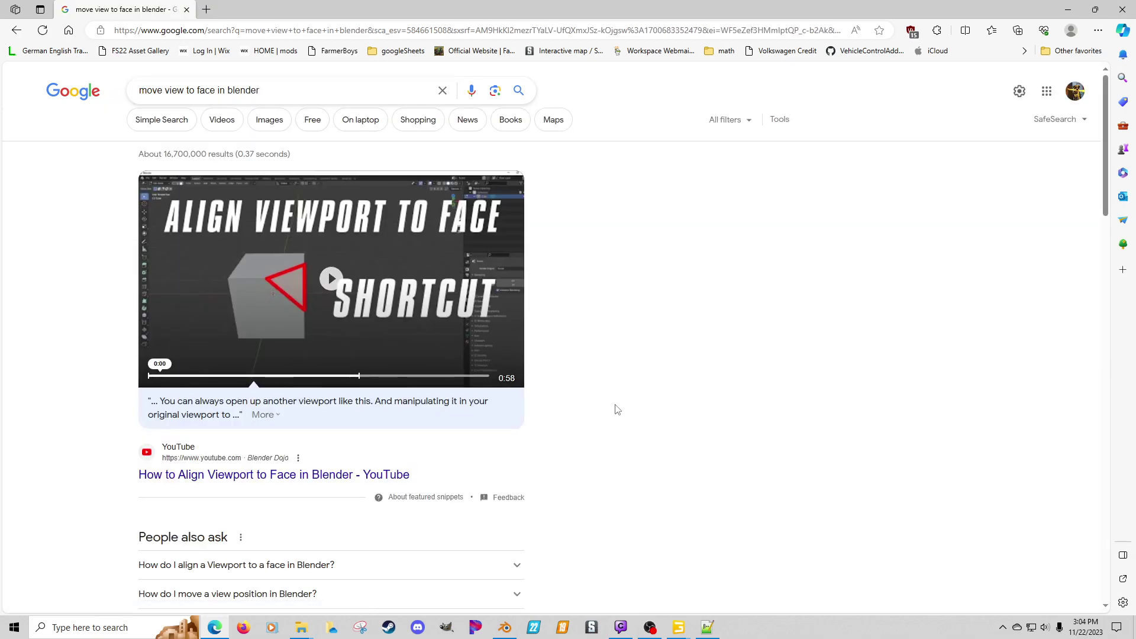
Step: Expand the answer to "How do I align a Viewport to a face in Blender?" and read it
scroll(600, 446, "down", 1)
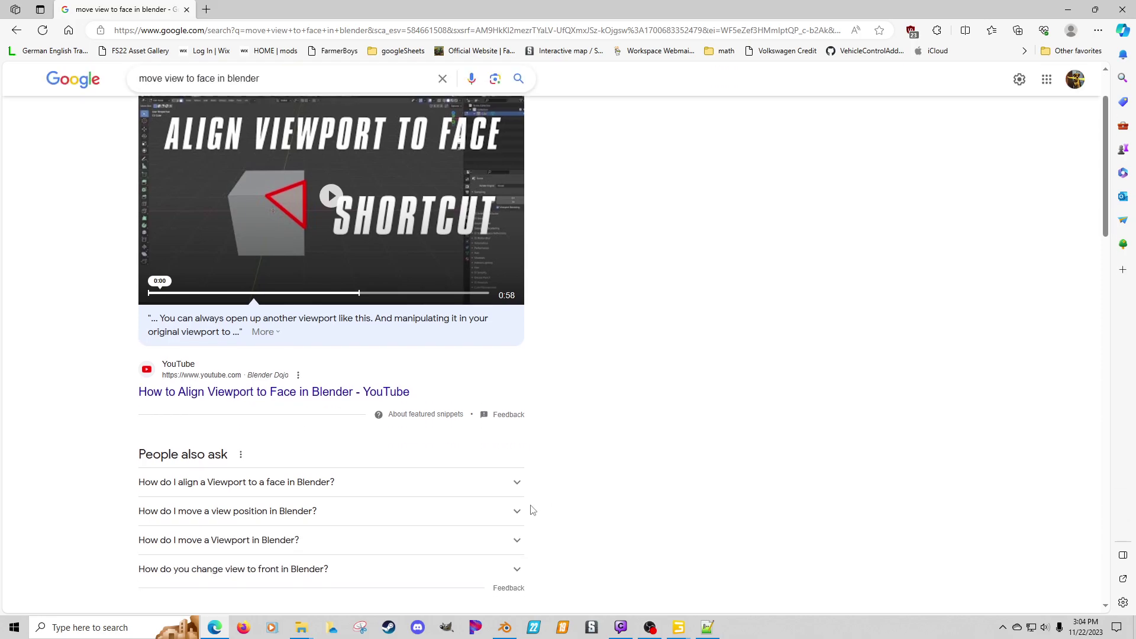
left_click(517, 482)
scroll(594, 484, "down", 1)
scroll(594, 483, "down", 1)
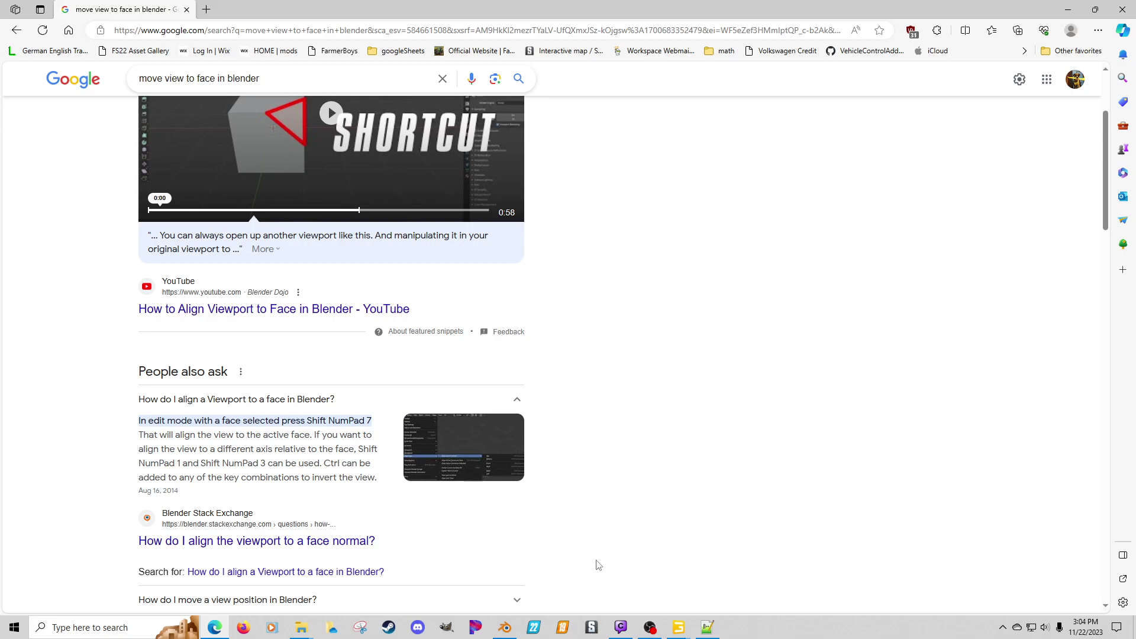
Step: Return to Blender, align an orthographic view to the selected beetDecal faces, and unwrap them with Project from View (Bounds)
left_click(505, 627)
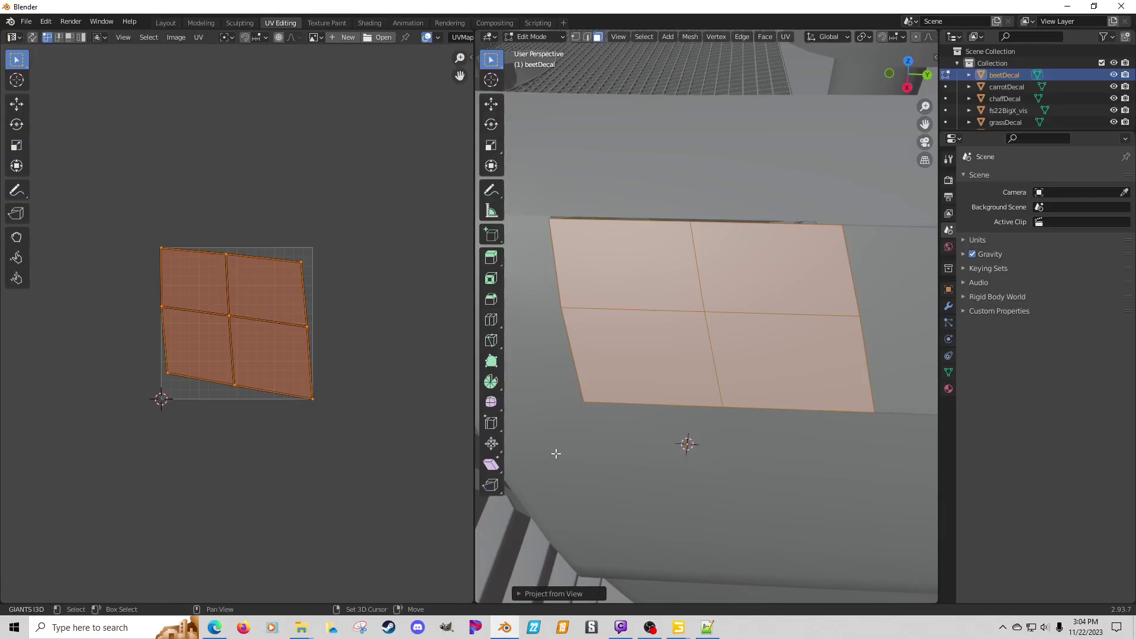
key("KP_5")
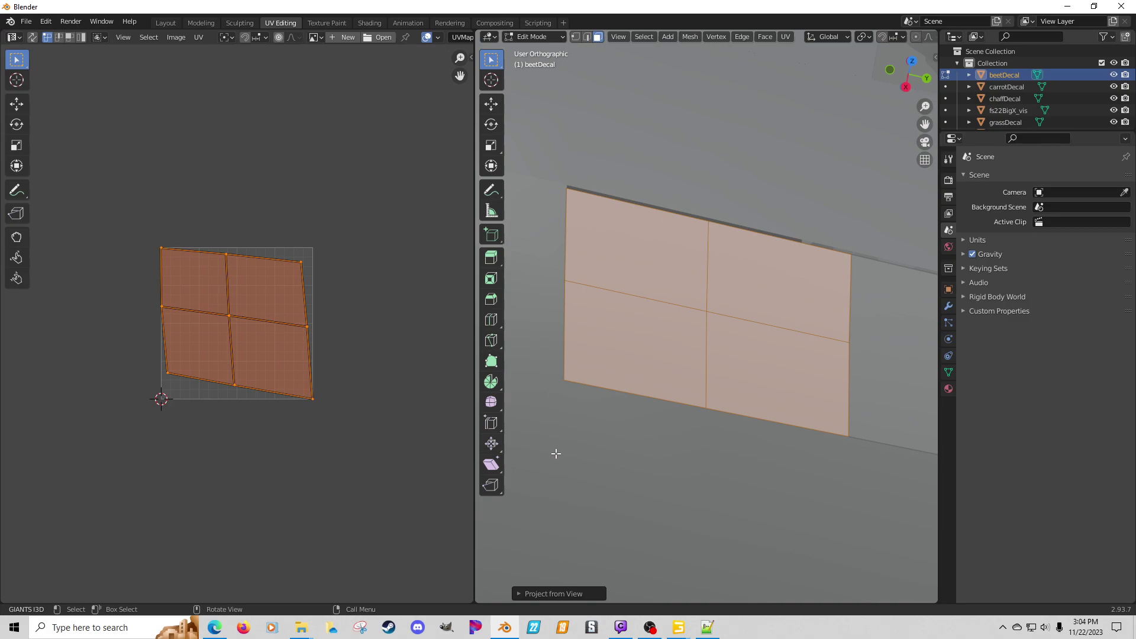
key("u")
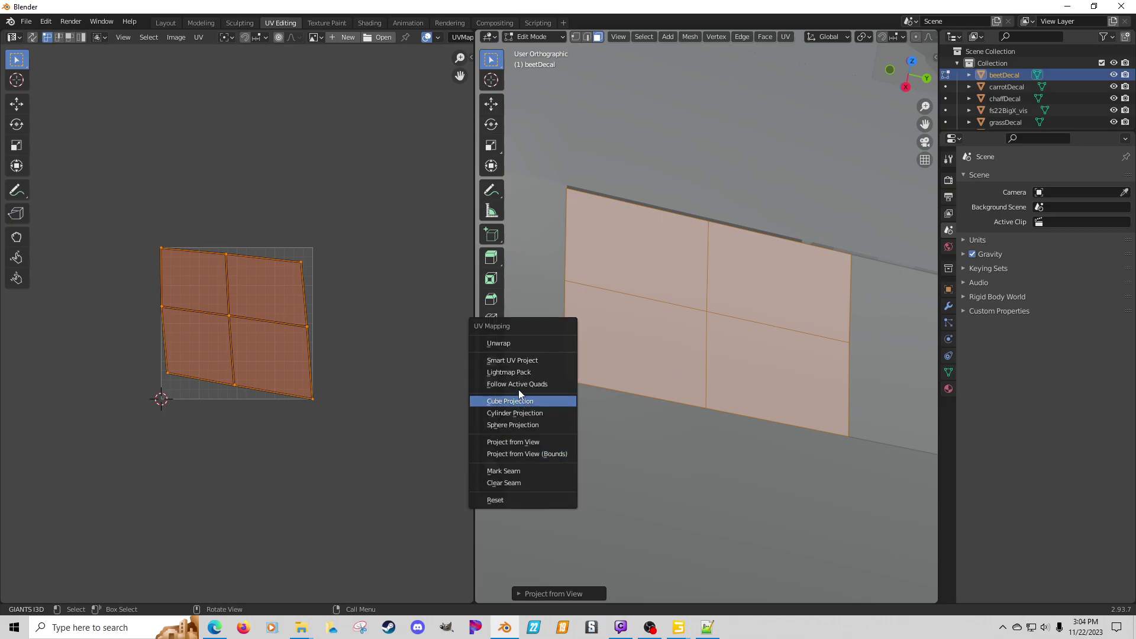
left_click(520, 452)
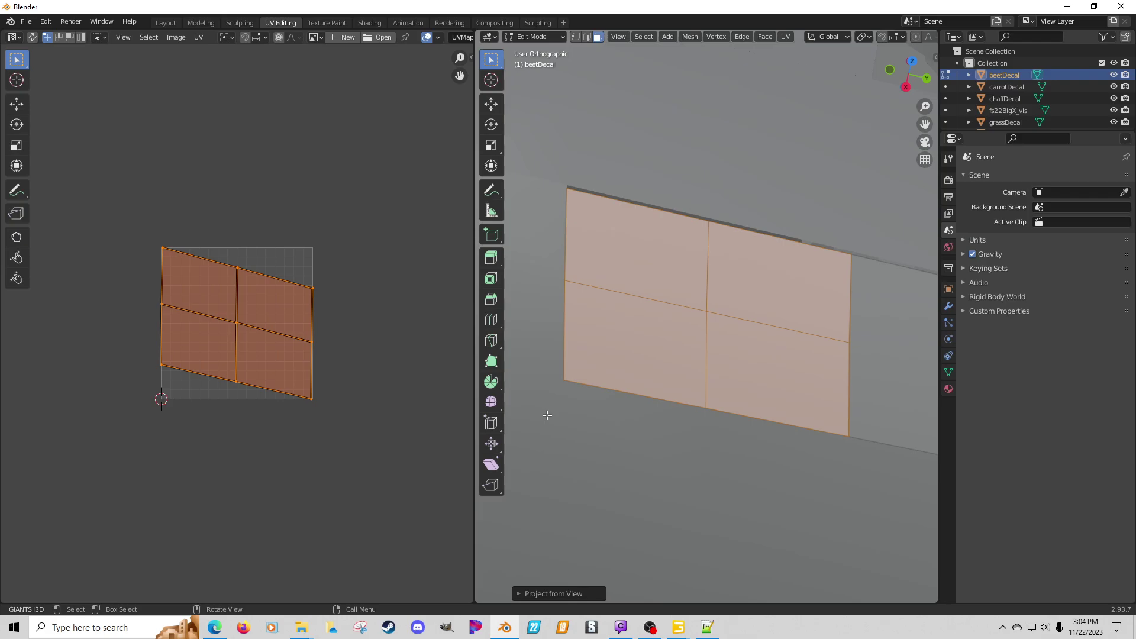
scroll(617, 376, "down", 10)
scroll(619, 376, "up", 2)
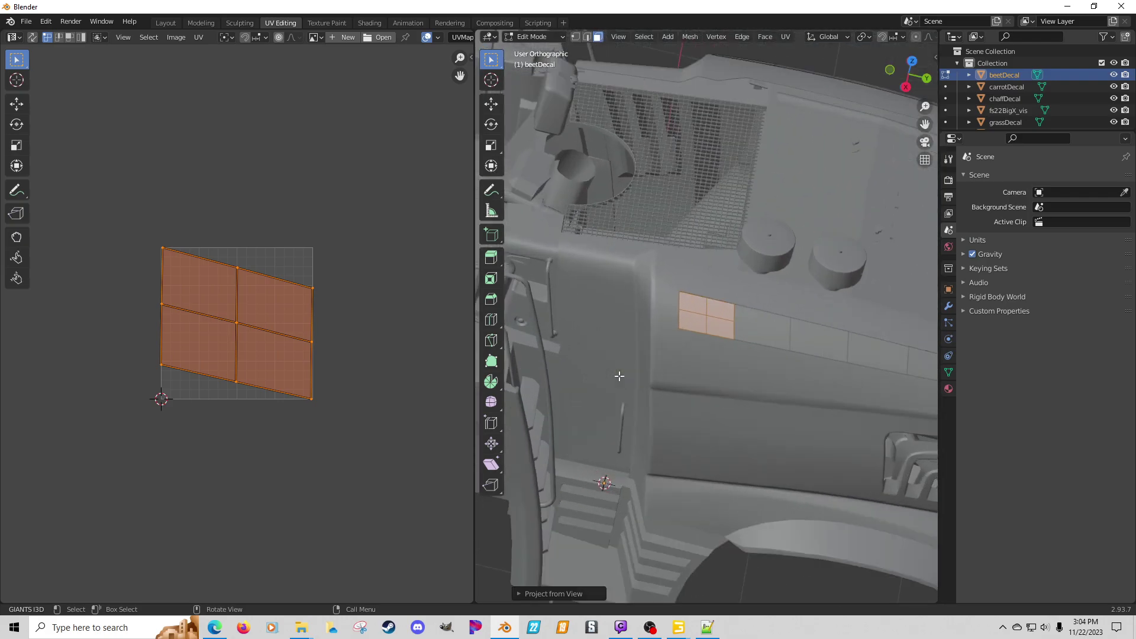
scroll(619, 376, "up", 8)
scroll(619, 376, "up", 1)
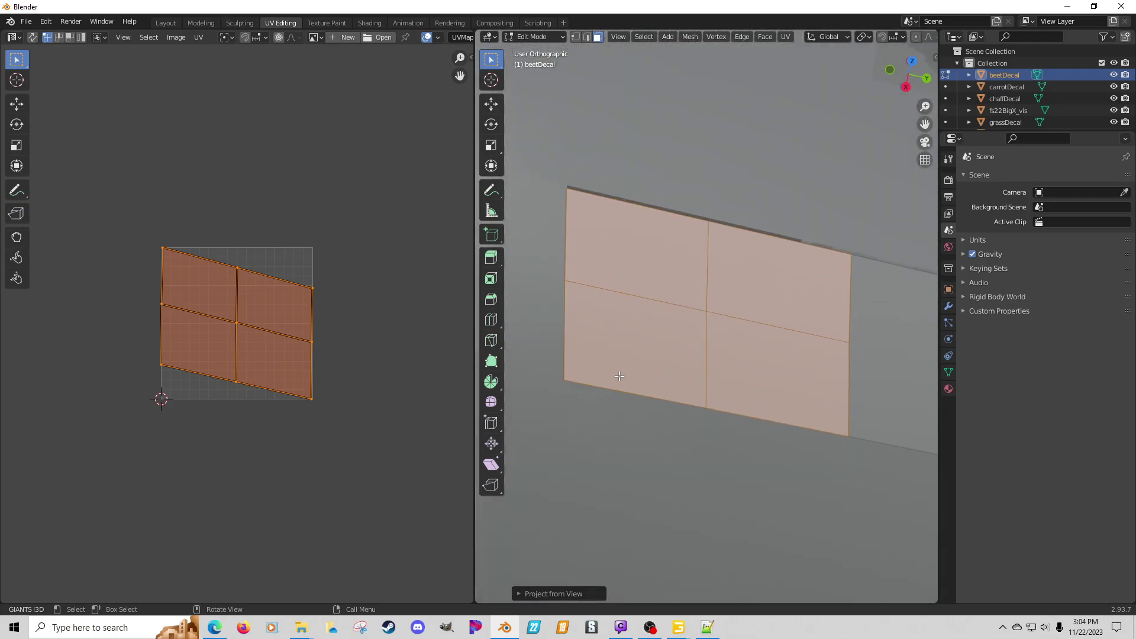
Step: Try reprojecting the beetDecal faces from slightly rotated orthographic views with Project from View (Bounds)
middle_click_drag(619, 377, 635, 379)
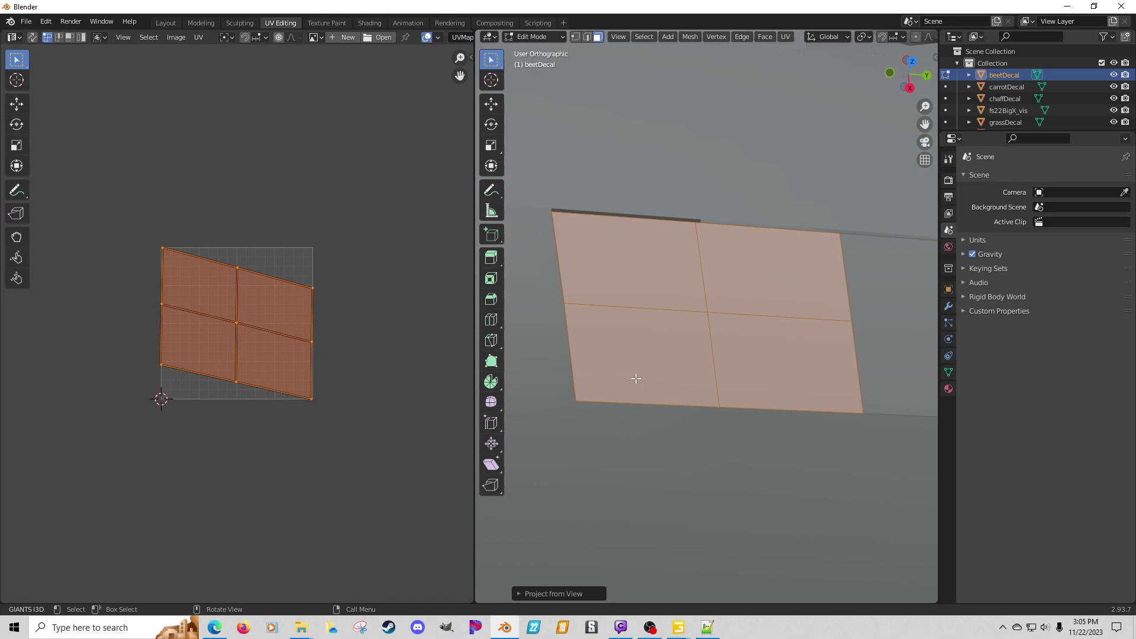
key("u")
left_click(635, 378)
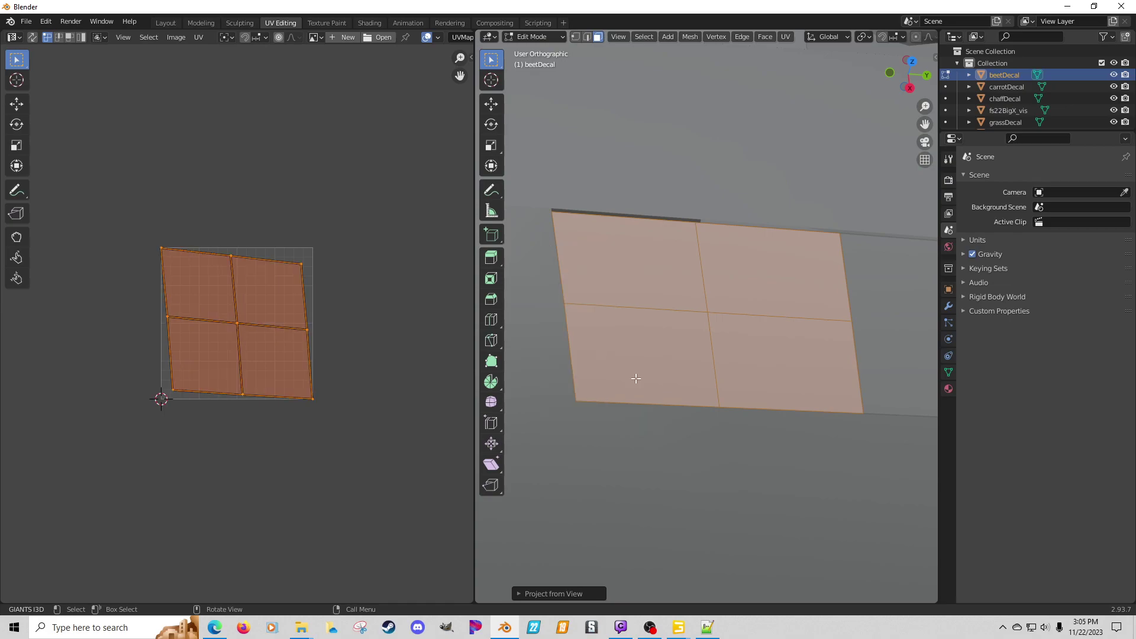
middle_click_drag(635, 378, 638, 380)
key("u")
left_click(649, 379)
key("u")
left_click(638, 379)
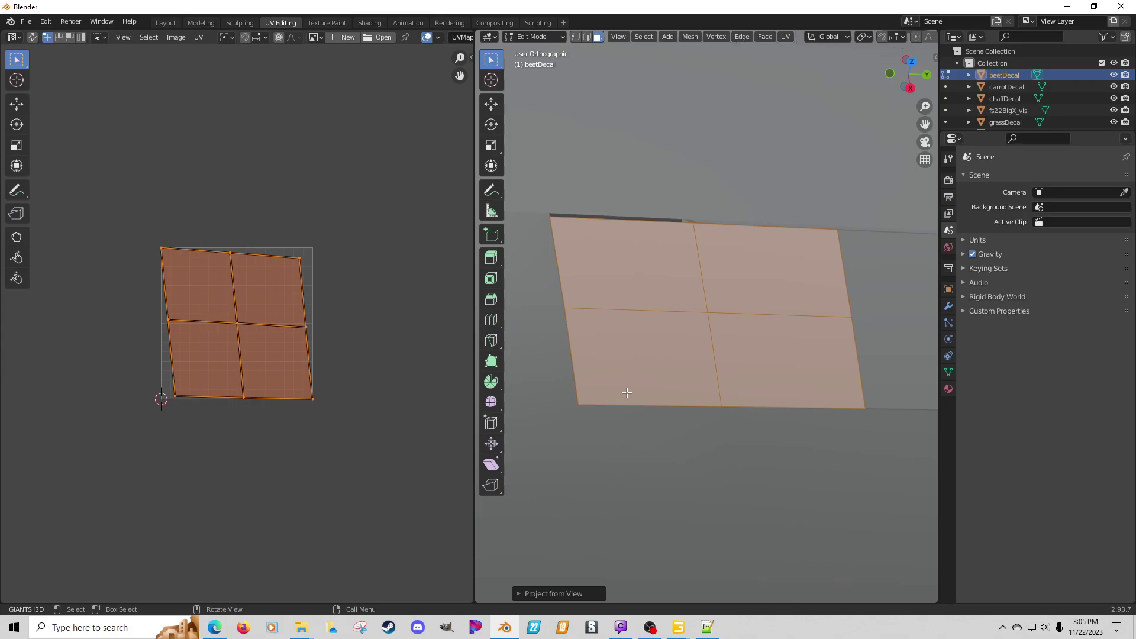
Step: Realign the view to the selected beetDecal faces and reproject their UVs with Project from View (Bounds)
middle_click_drag(626, 393, 627, 392)
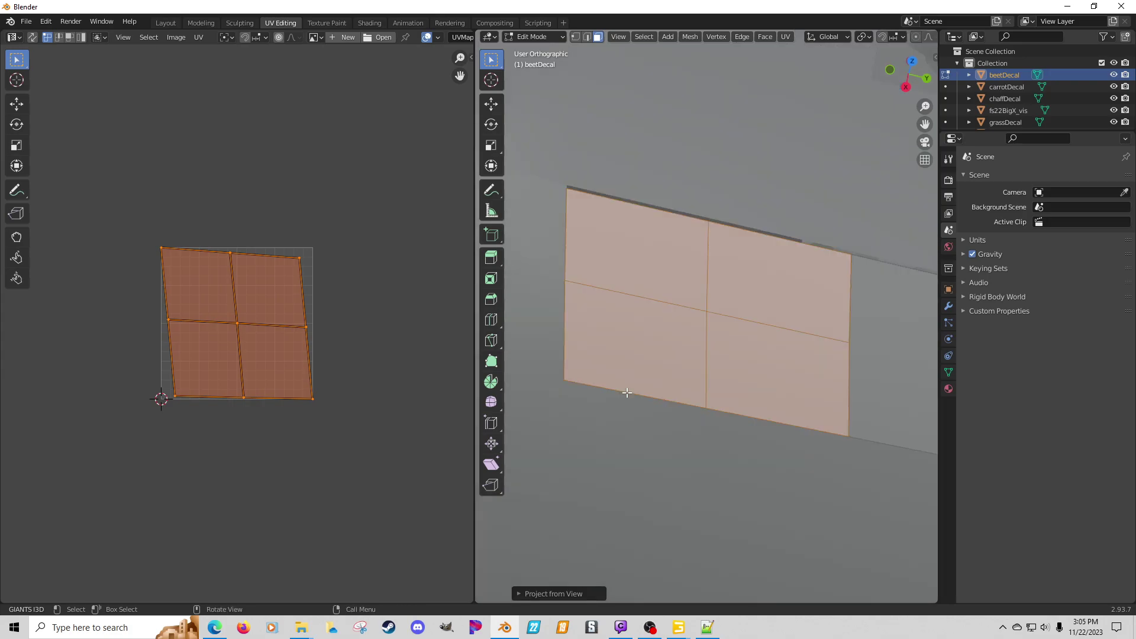
key("u")
left_click(626, 392)
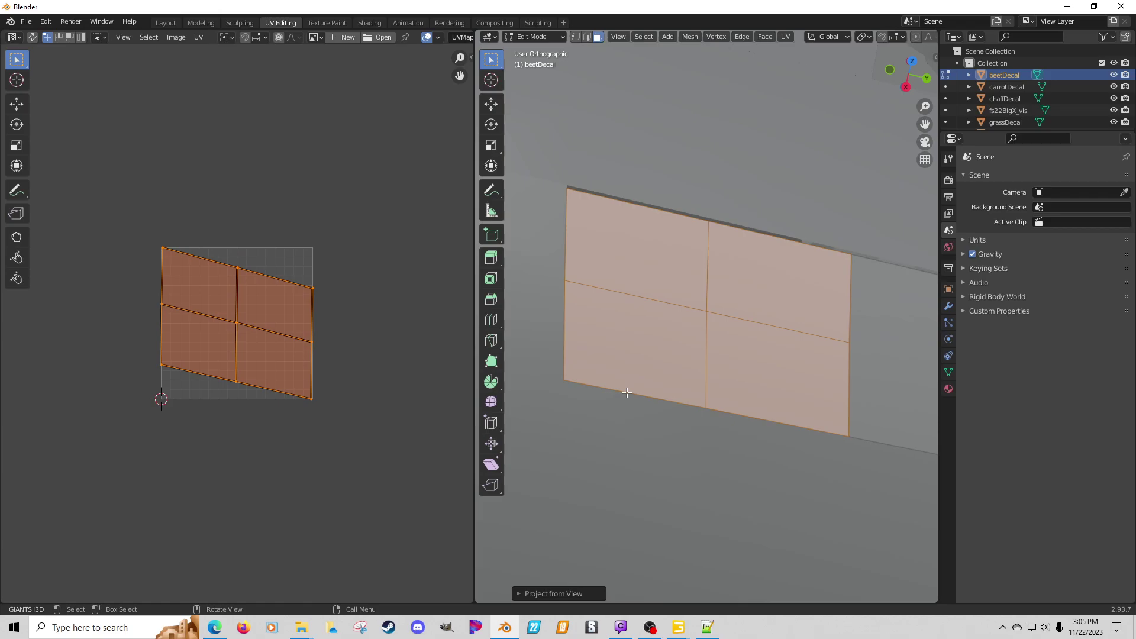
Step: Select the linked four-face beetDecal patch on the opposite side of the hood, align the view to its active face, and frame it
scroll(678, 310, "down", 12)
middle_click_drag(630, 320, 706, 376)
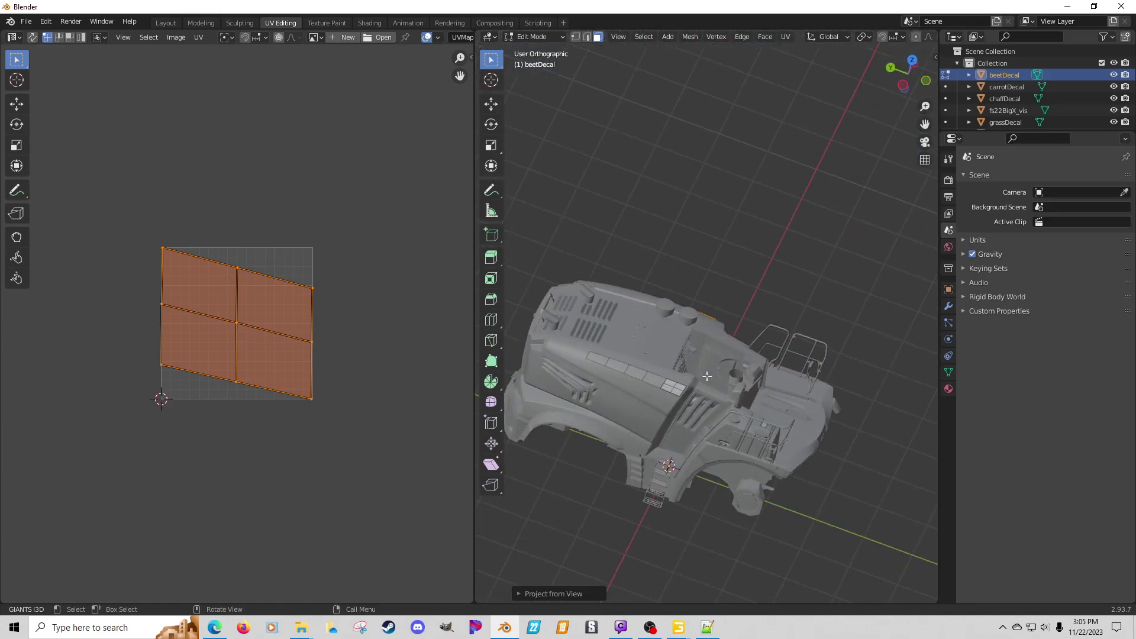
left_click(675, 388)
scroll(675, 394, "up", 1)
key("l")
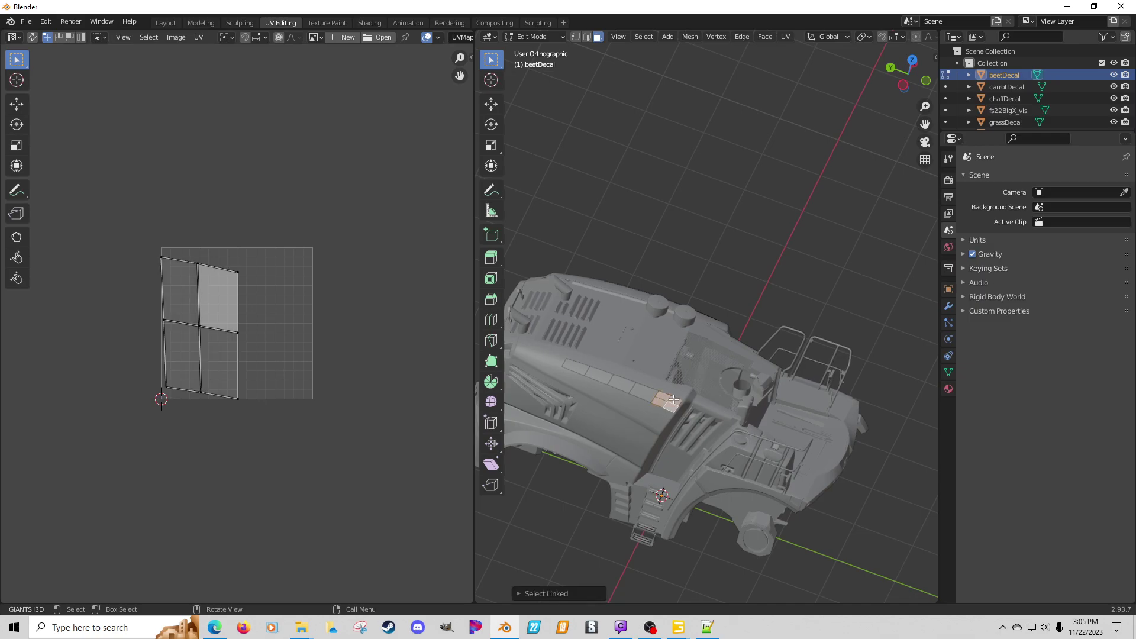
key("shift+KP_7")
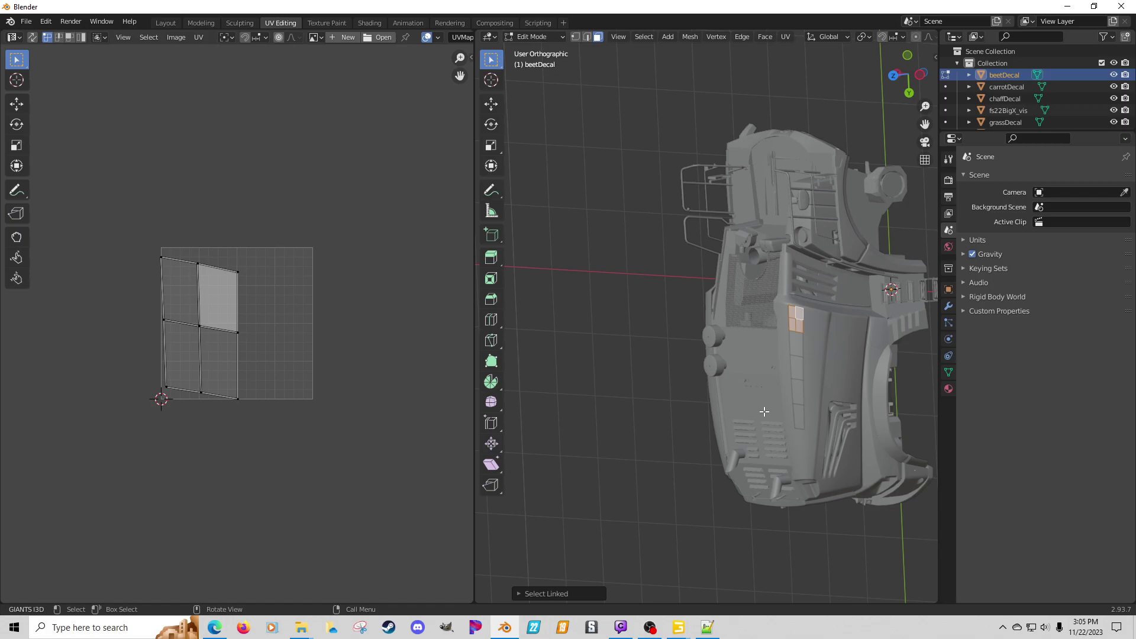
key("KP_Decimal")
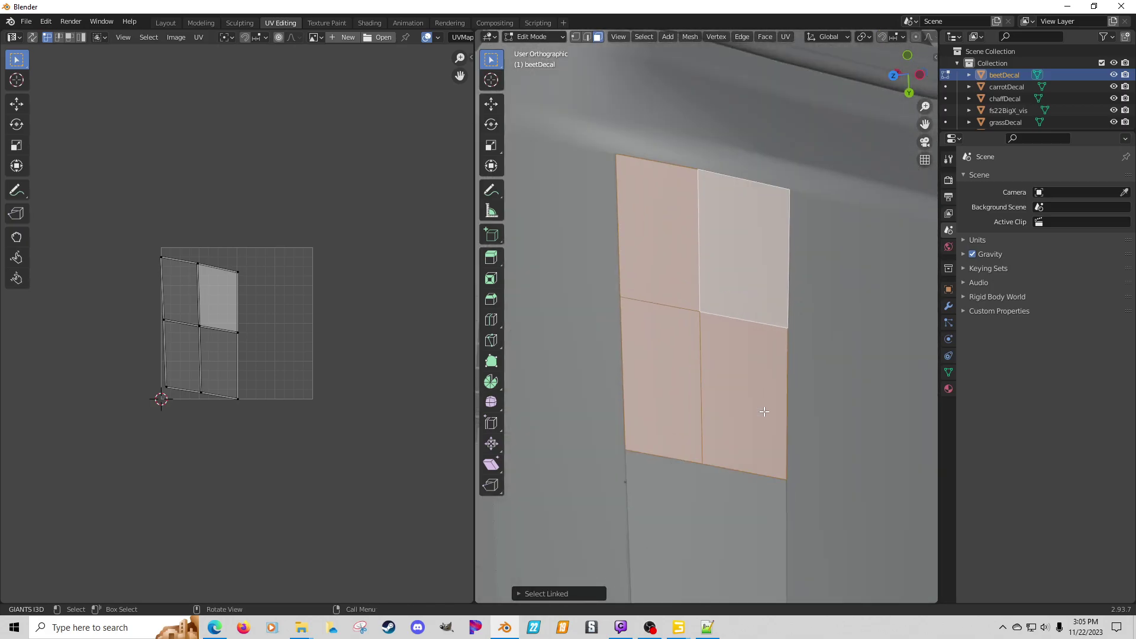
Step: Align the view to the opposite-side beetDecal patch again and examine its orientation from several angles
middle_click_drag(747, 414, 857, 418)
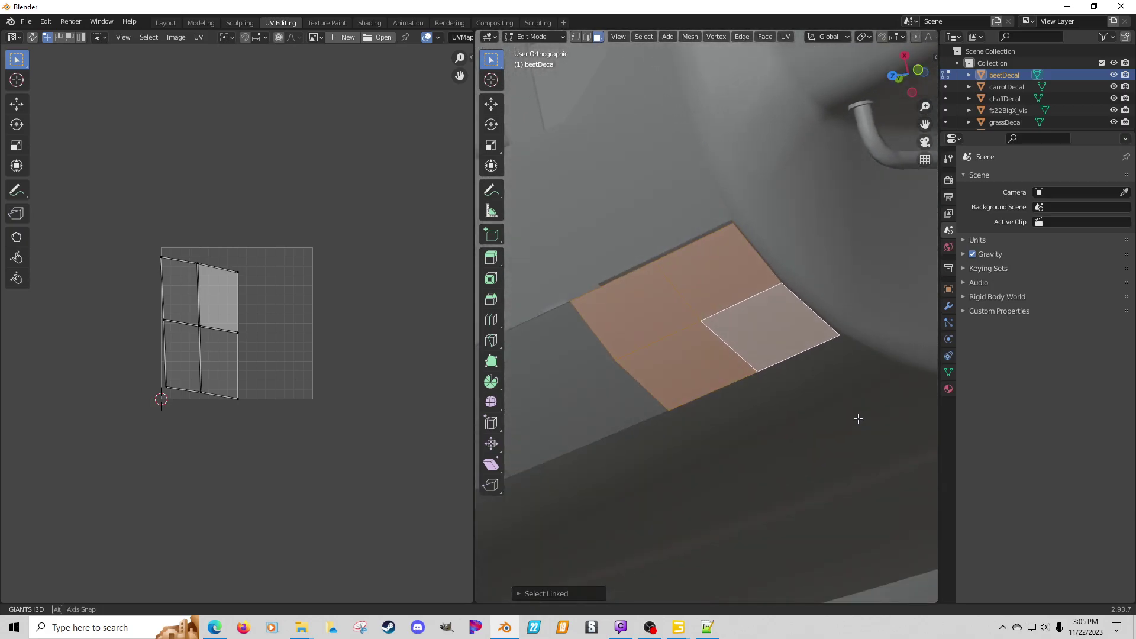
left_click_drag(663, 295, 733, 355)
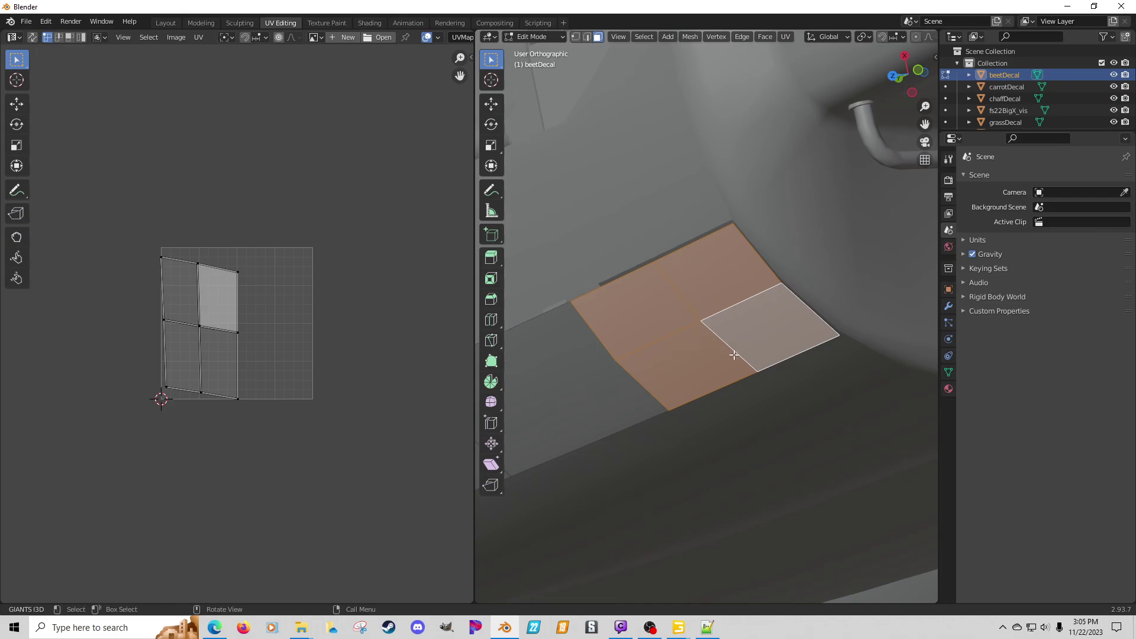
key("shift+KP_7")
scroll(733, 355, "down", 10)
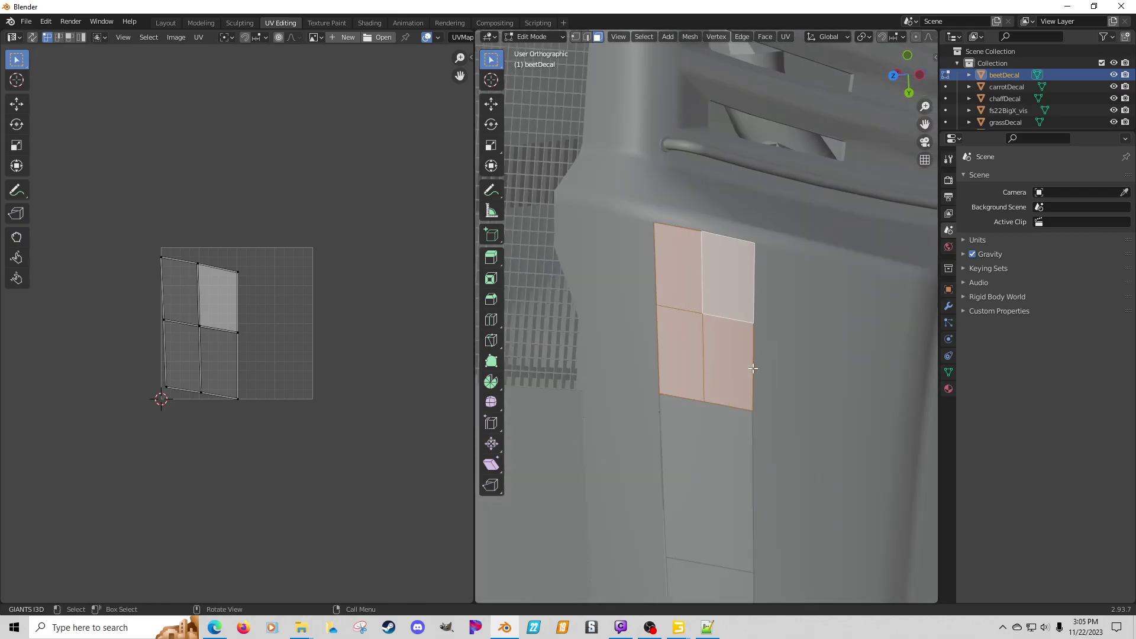
middle_click_drag(756, 370, 710, 378)
key("KP_7")
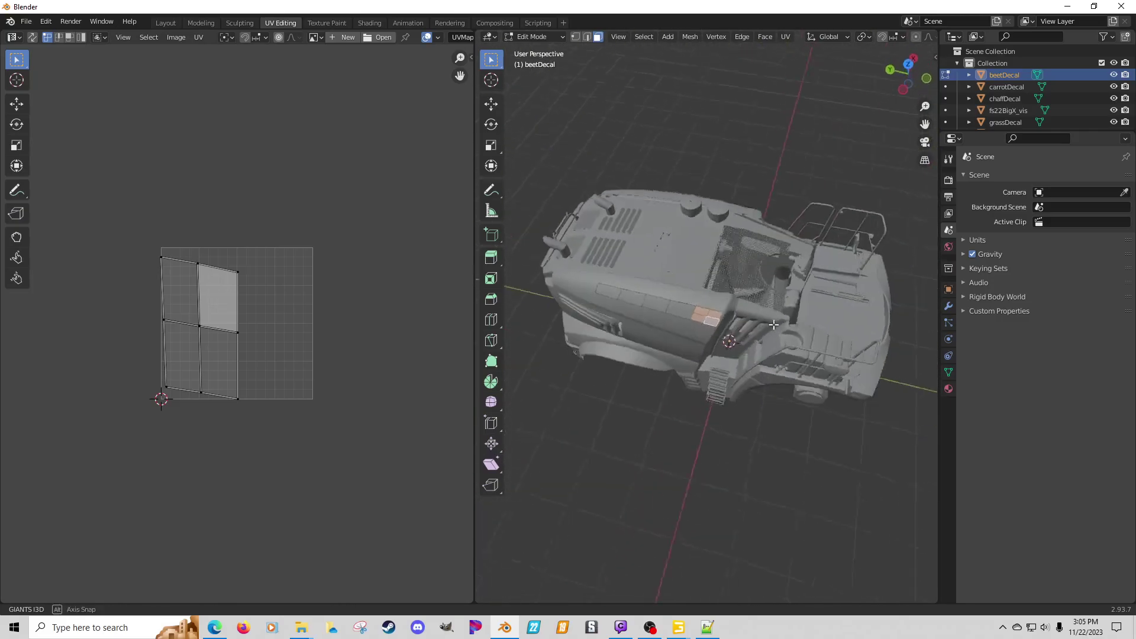
scroll(739, 355, "up", 8)
scroll(775, 323, "up", 3)
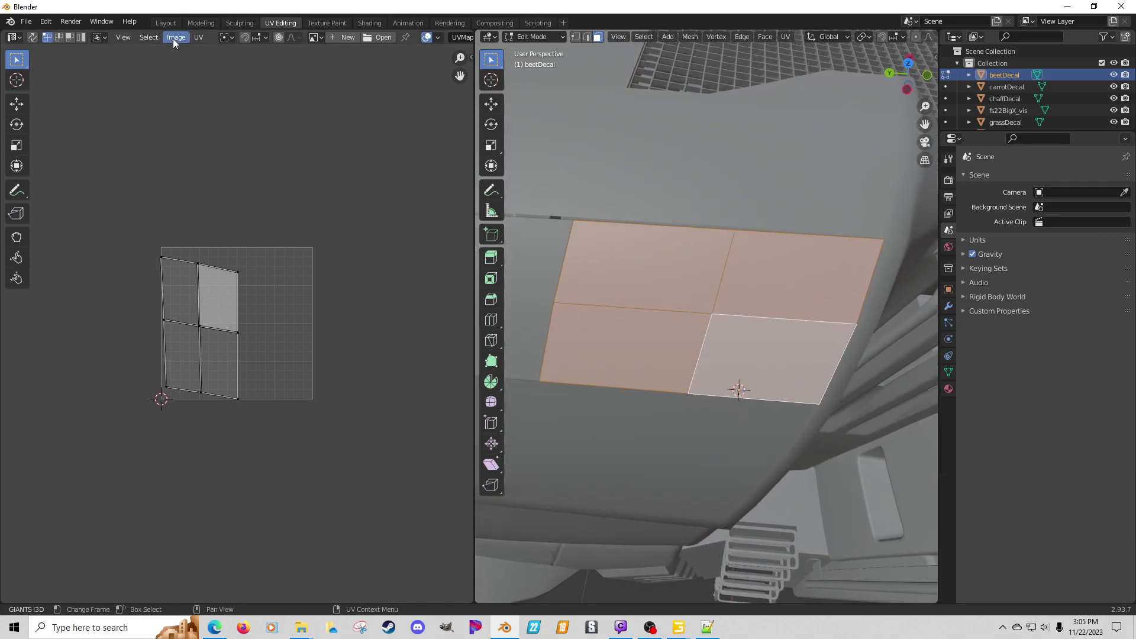
Step: Try aligning the view to the centre vertex of the opposite-side beetDecal patch in vertex select mode
left_click(575, 36)
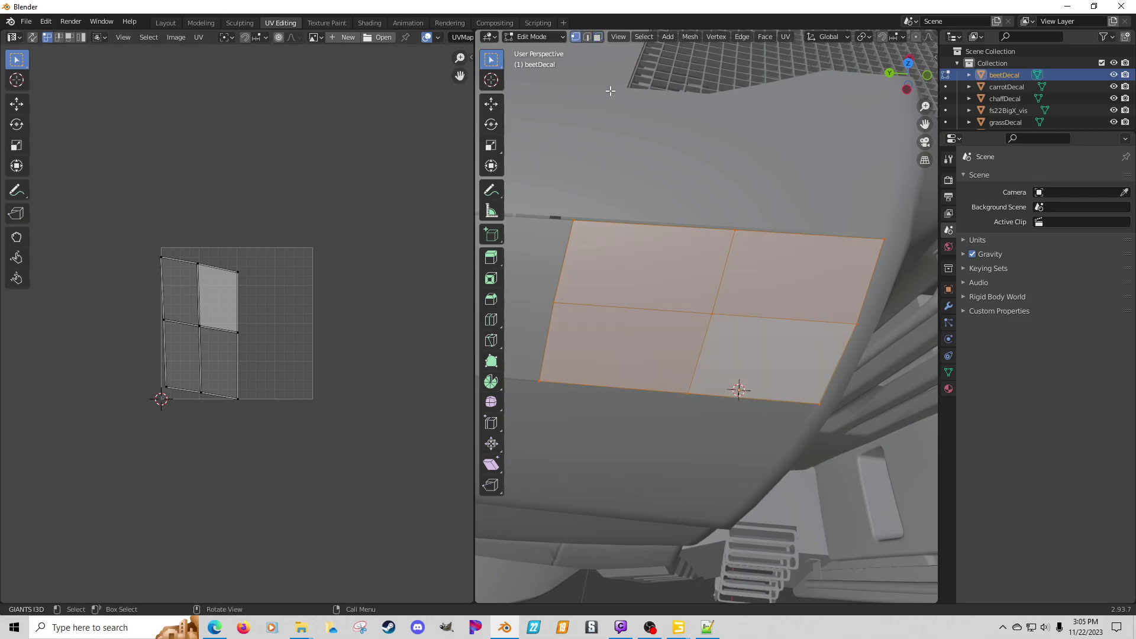
left_click(724, 322)
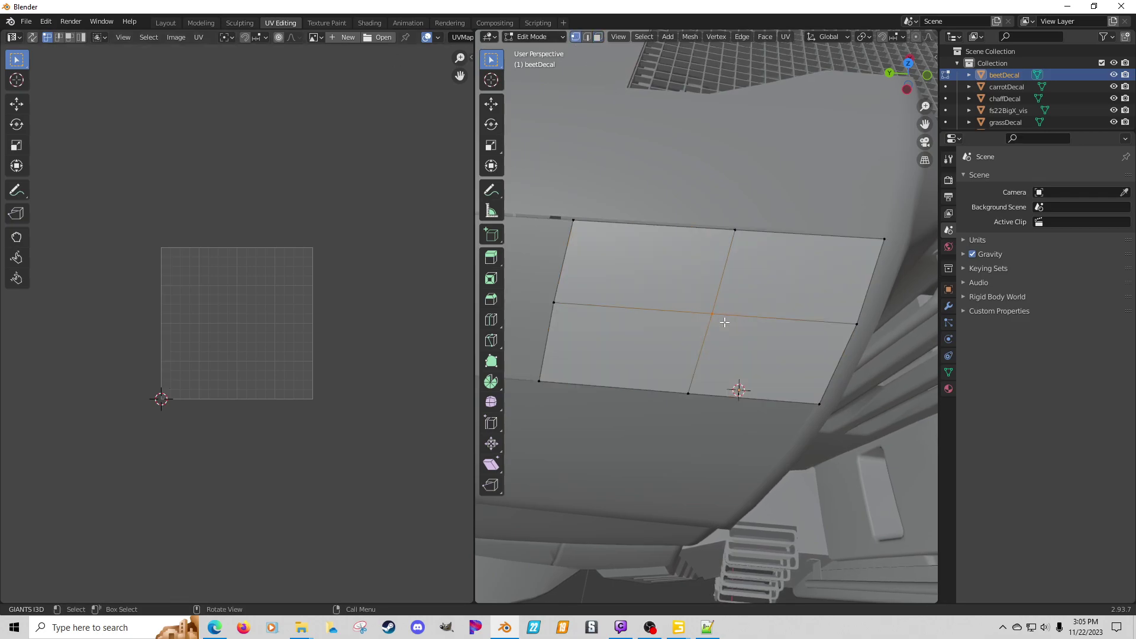
key("shift+KP_7")
scroll(724, 322, "down", 12)
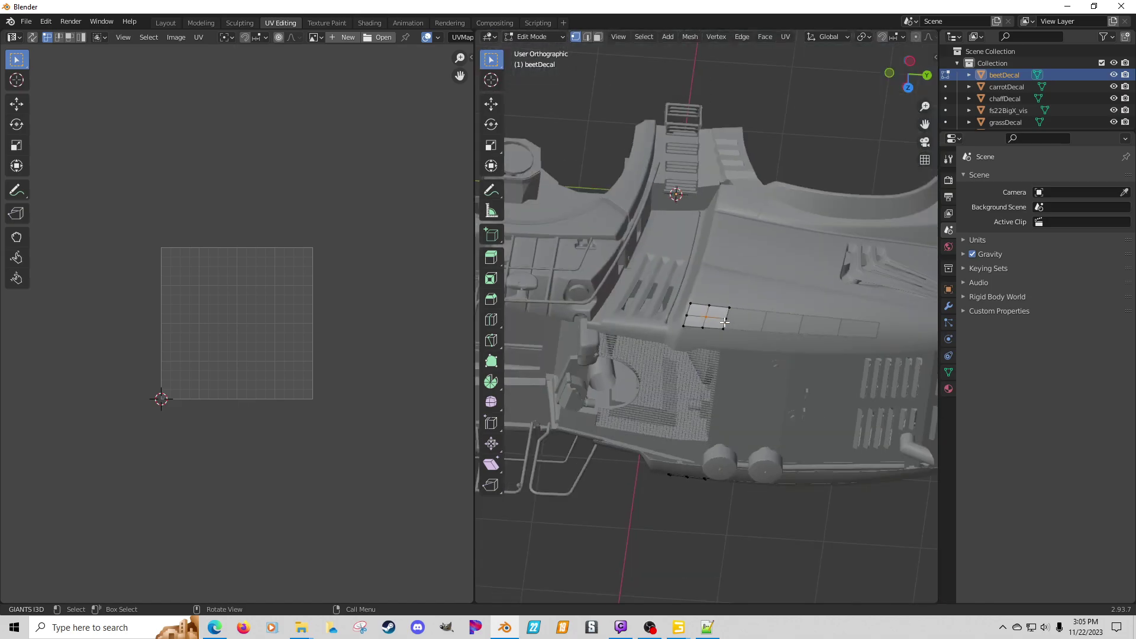
scroll(724, 321, "up", 10)
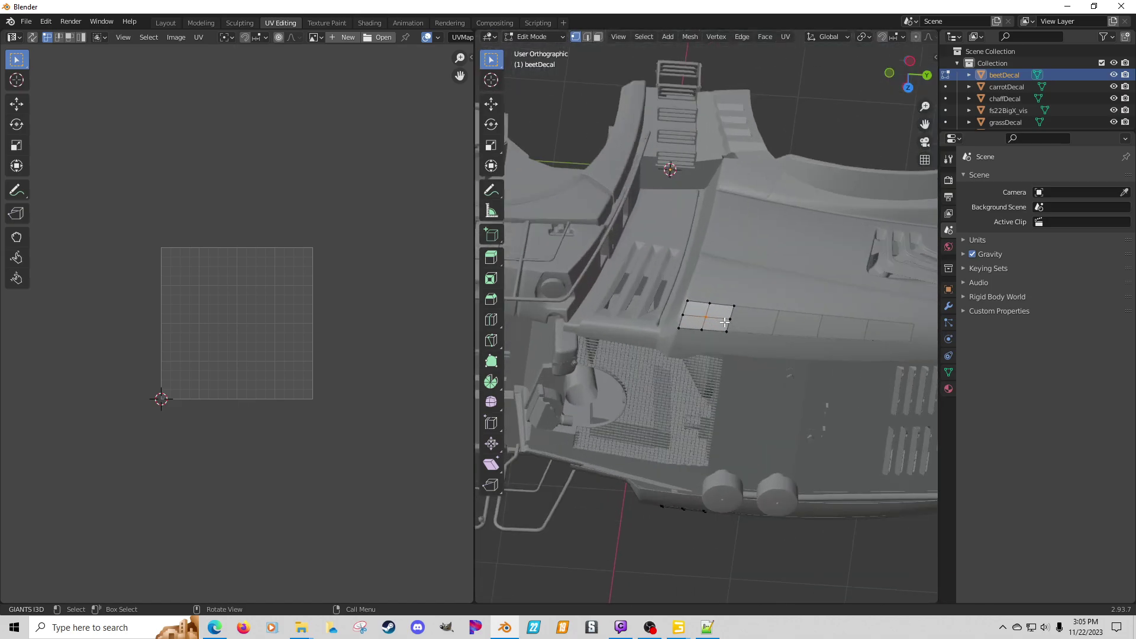
mouse_move(724, 322)
middle_mouse_down()
mouse_move(620, 339)
mouse_move(624, 294)
mouse_move(621, 322)
mouse_move(731, 280)
mouse_move(723, 306)
mouse_move(740, 330)
middle_mouse_up()
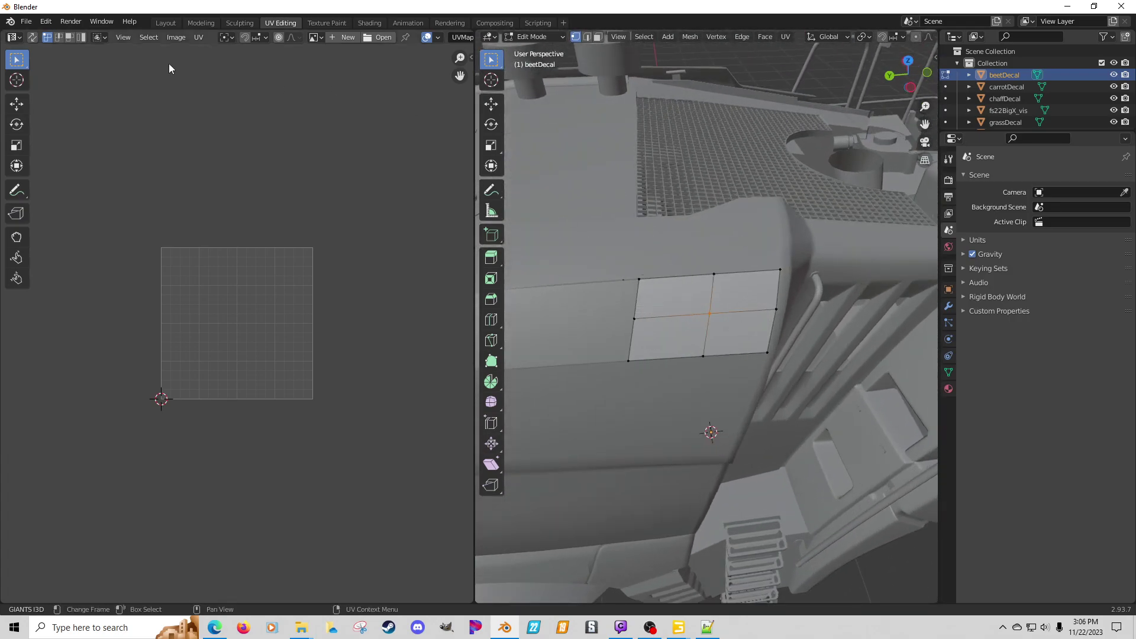
Step: Return to face select mode and reselect all four faces of the opposite-side beetDecal patch
left_click(597, 37)
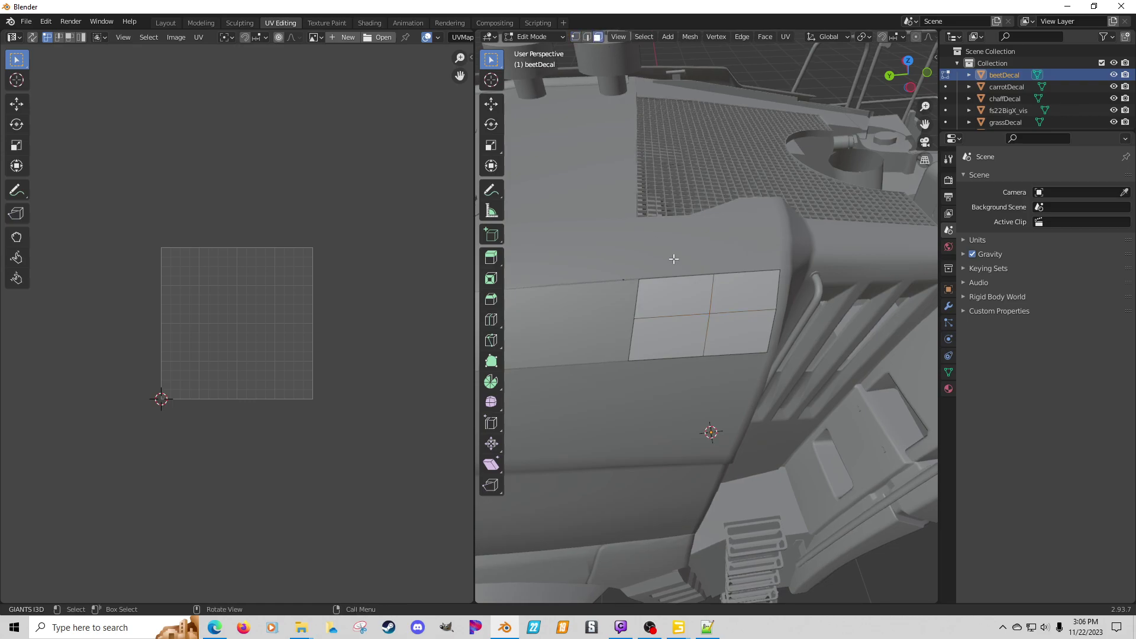
left_click_drag(687, 298, 736, 335)
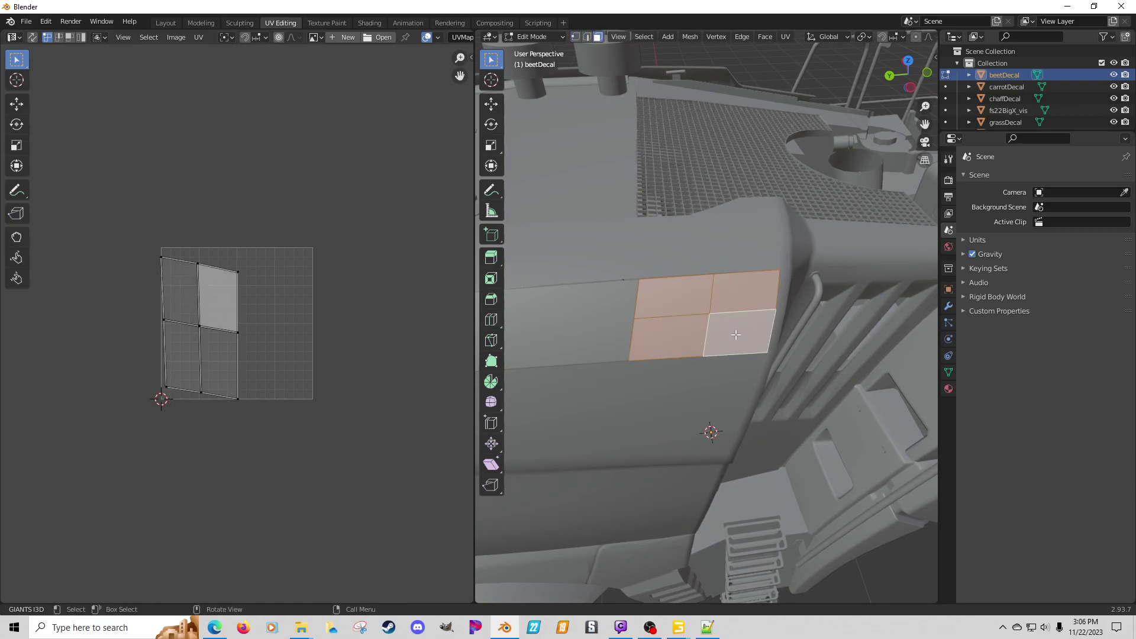
Step: Align the view to the active face of the selected opposite-side beetDecal patch and unwrap it with Project from View (Bounds)
scroll(735, 335, "up", 4)
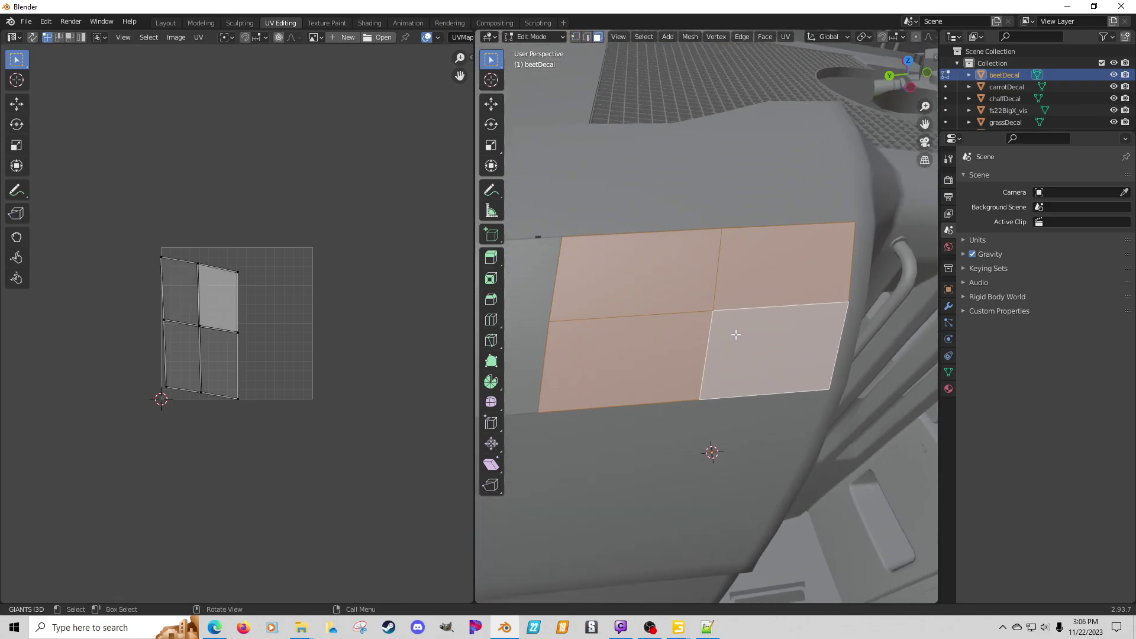
key("shift+KP_7")
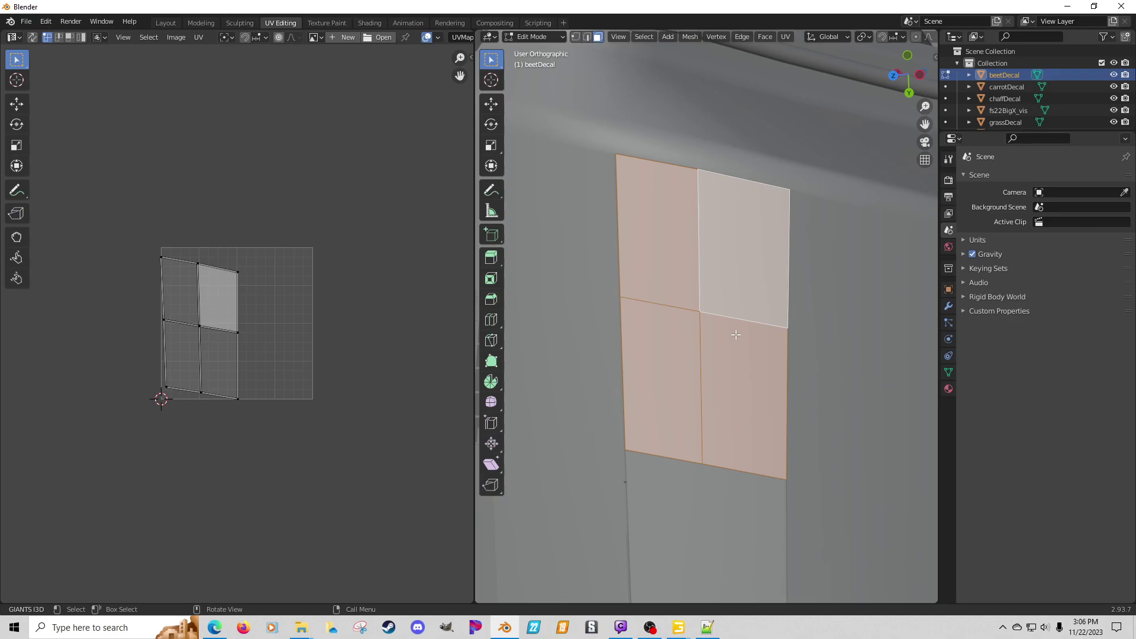
key("u")
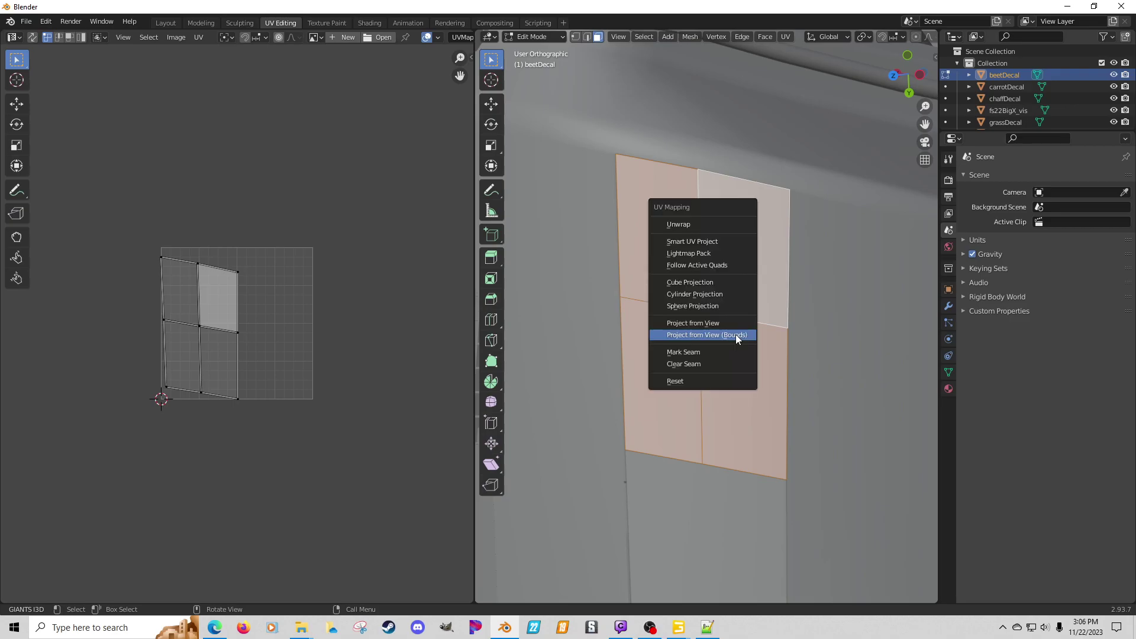
left_click(736, 335)
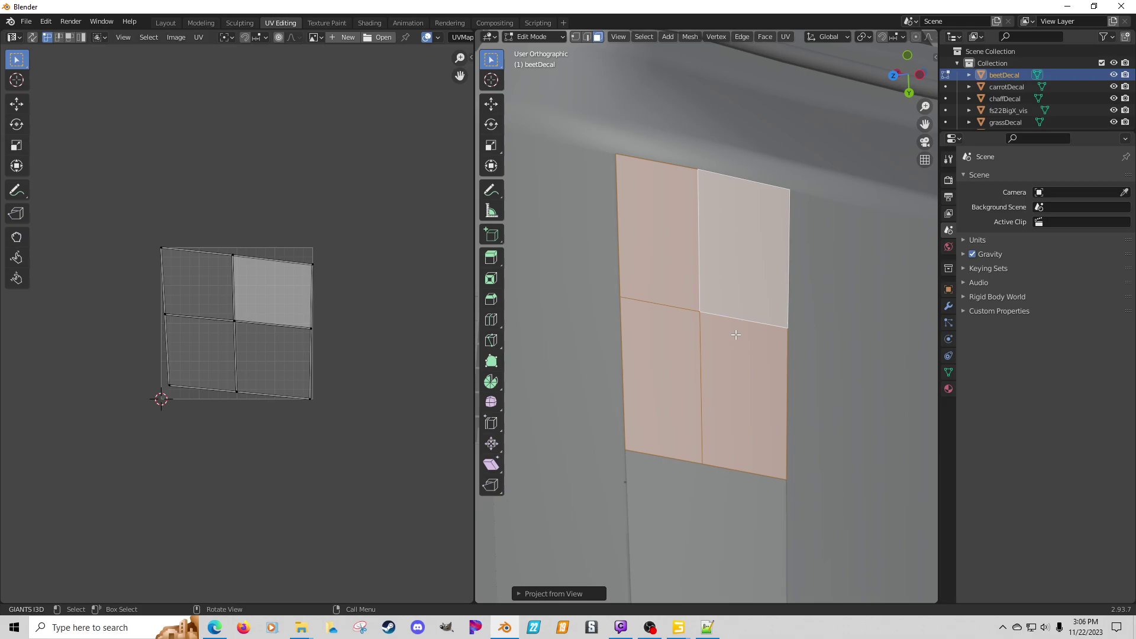
Step: Select the beetDecal patch on the other side of the hood, frame it in orthographic view, and unwrap it with Project from View (Bounds)
scroll(736, 335, "down", 8)
middle_click_drag(685, 397, 672, 518)
key("KP_7")
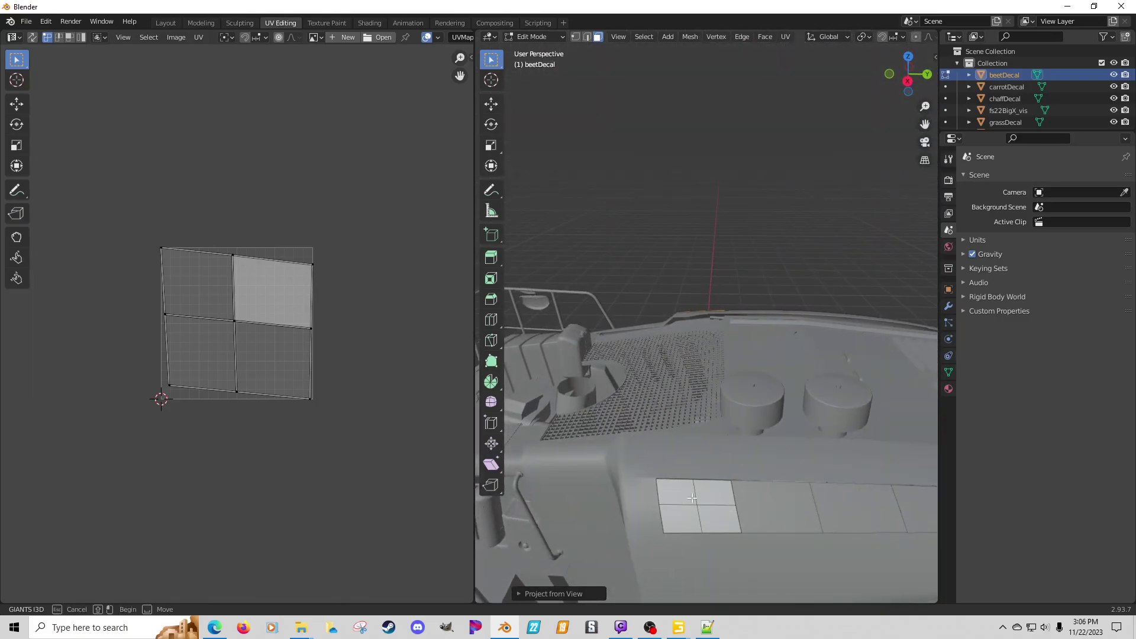
left_click_drag(686, 494, 724, 519)
key("KP_5")
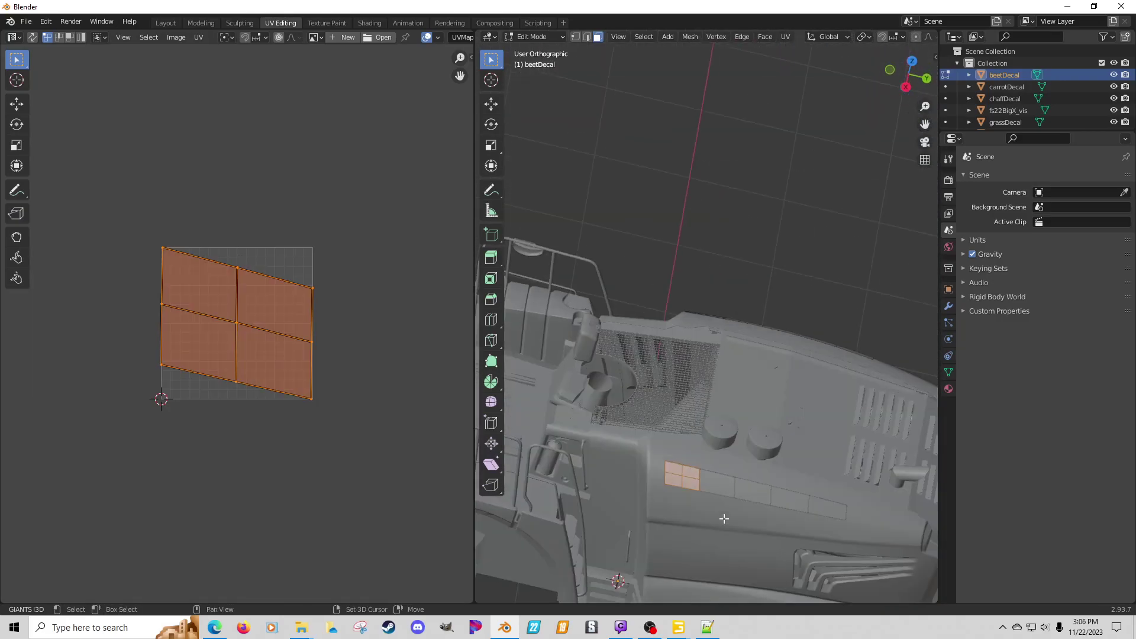
key("KP_Decimal")
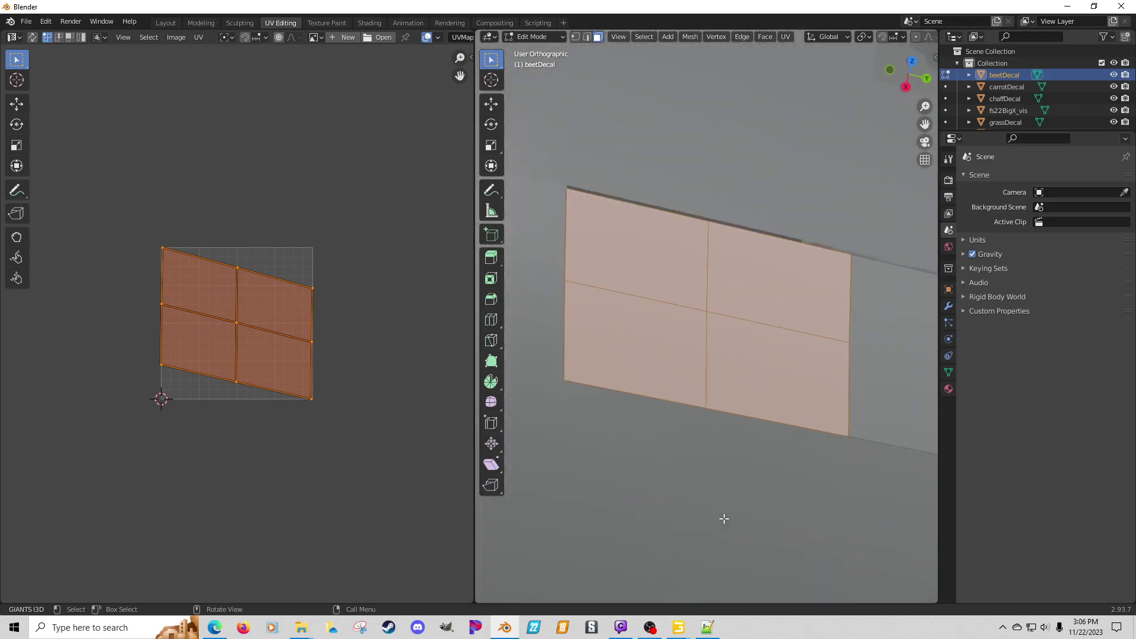
scroll(725, 519, "down", 15)
scroll(724, 518, "up", 5)
key("KP_Decimal")
key("u")
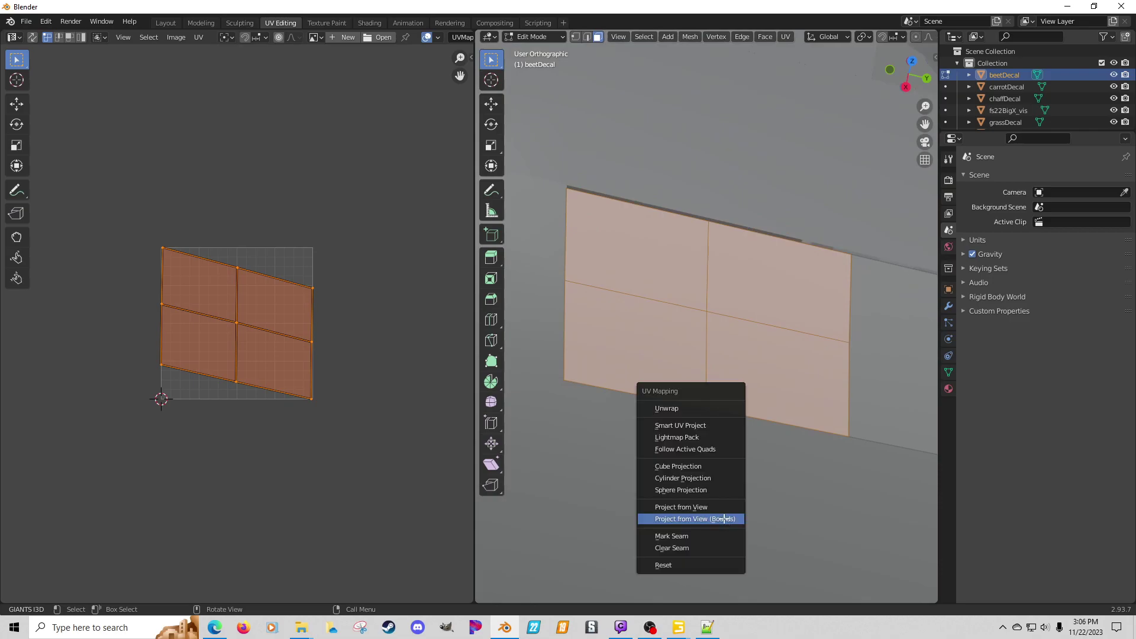
left_click(724, 518)
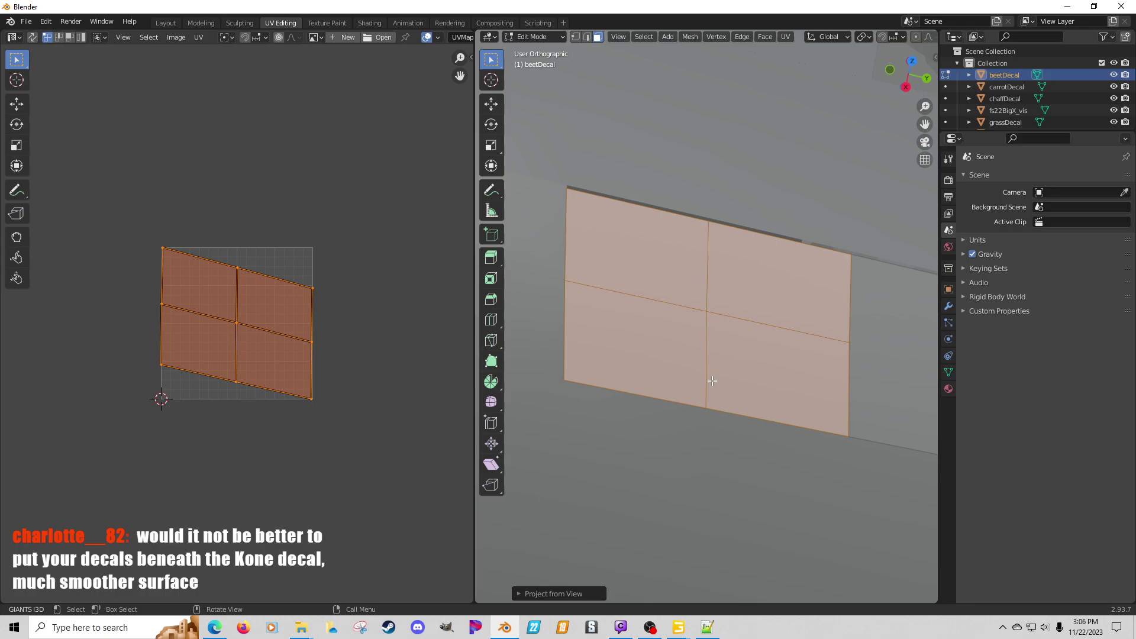
Step: Switch to GIANTS Editor and examine the side panel beneath the Krone lettering as an alternative decal location
scroll(713, 381, "down", 10)
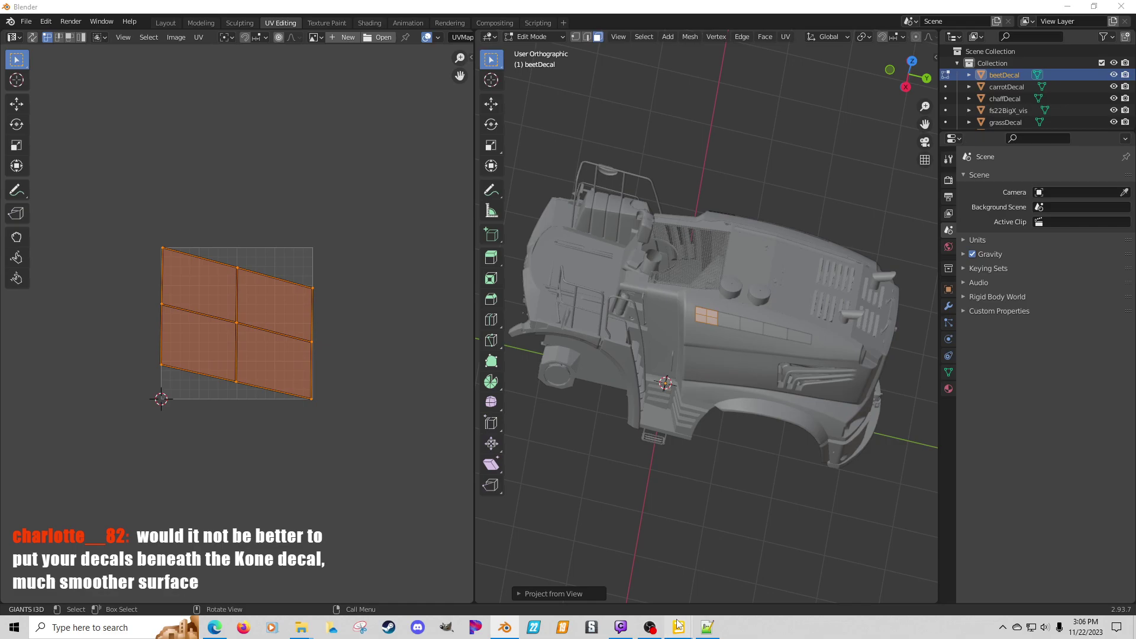
mouse_move(678, 626)
left_click(743, 573)
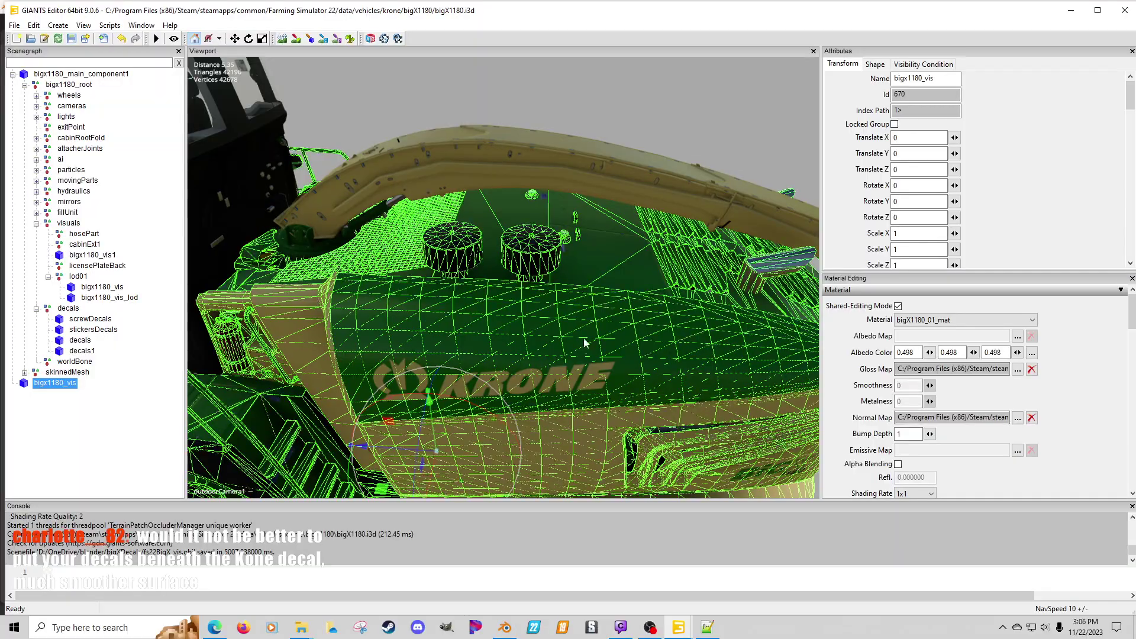
scroll(568, 388, "up", 5)
left_click_drag(571, 388, 493, 303, "alt")
scroll(573, 353, "down", 10)
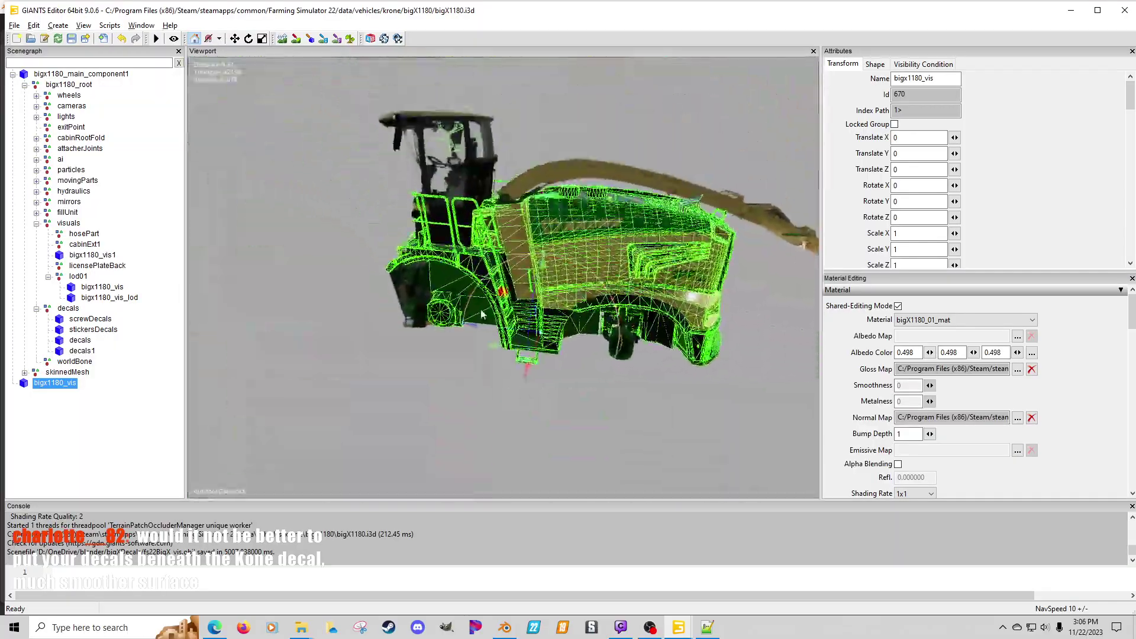
scroll(498, 306, "up", 3)
scroll(519, 305, "up", 5)
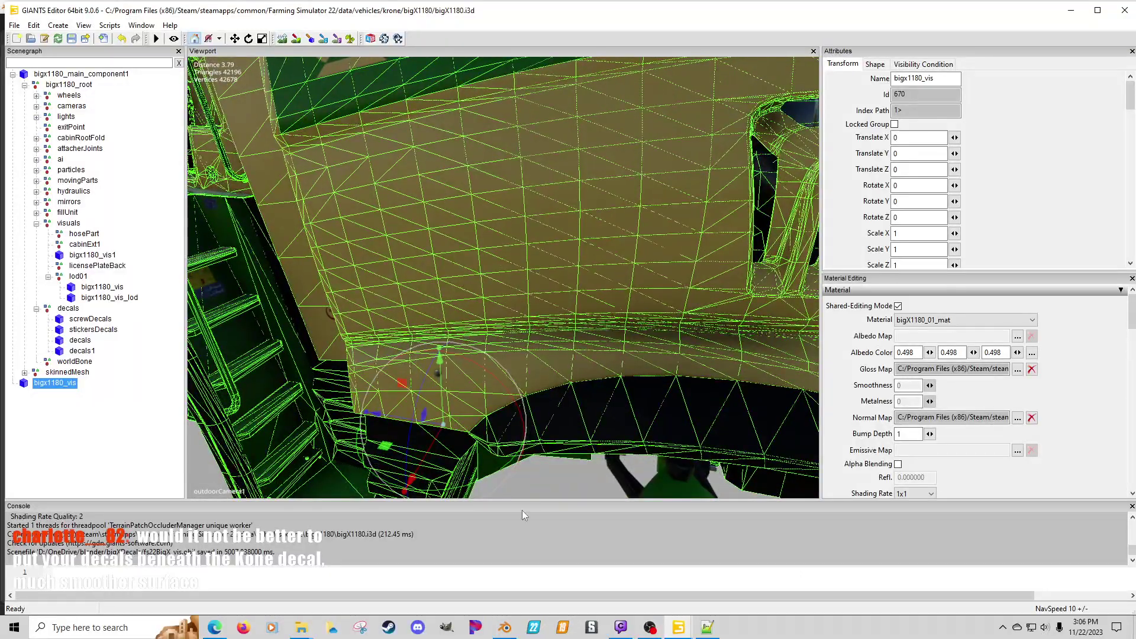
Step: Return to Blender and start a new General file without saving the current one
left_click(505, 627)
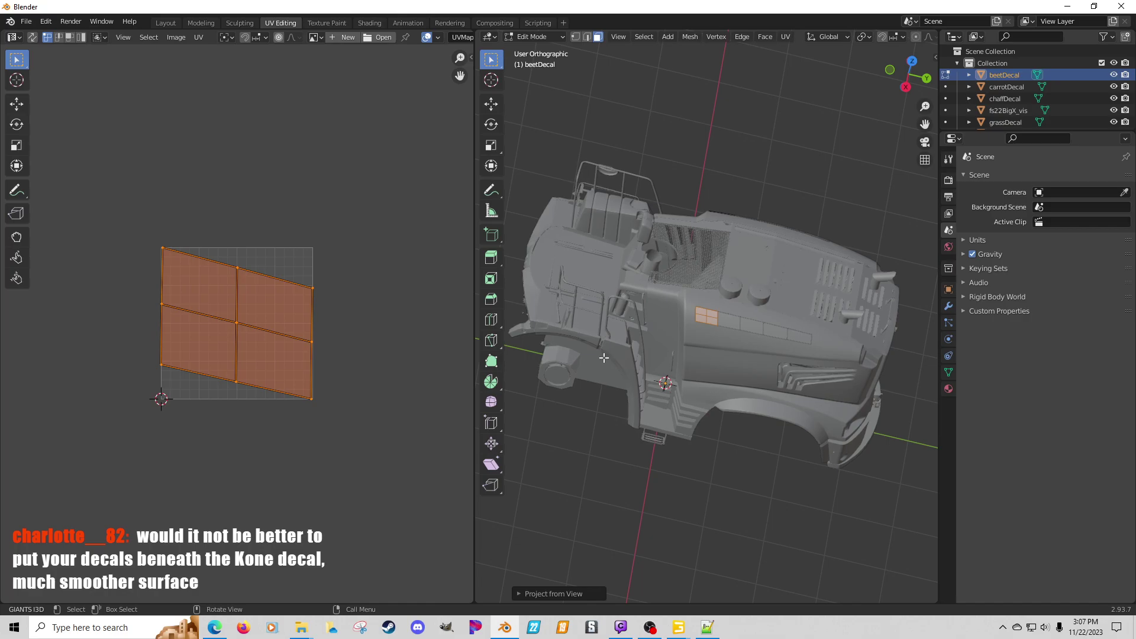
left_click(28, 22)
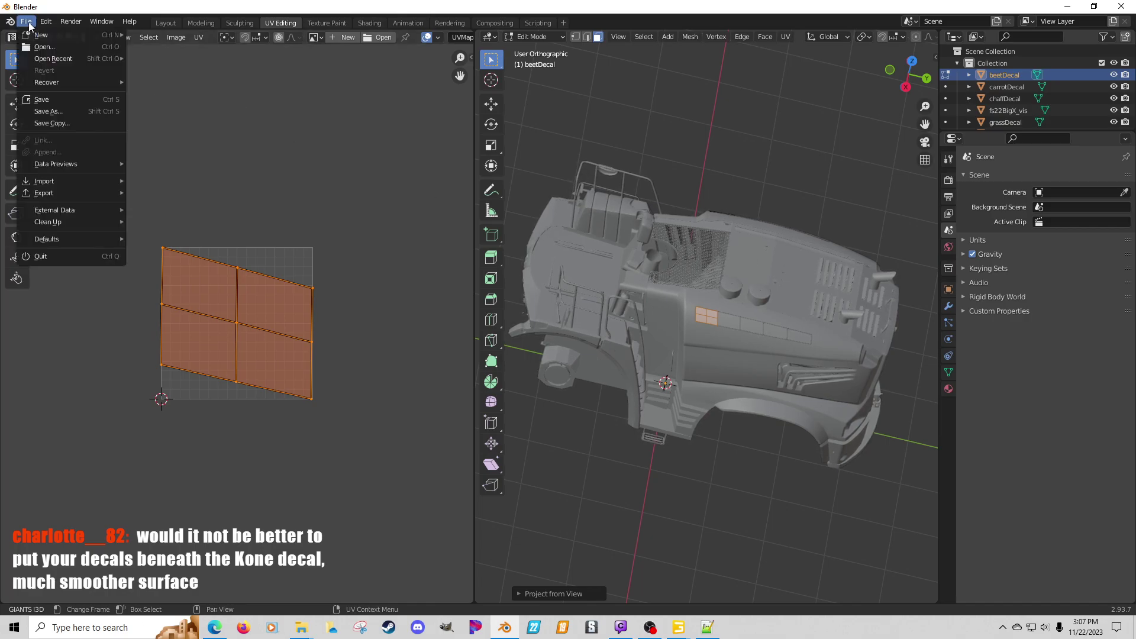
mouse_move(31, 39)
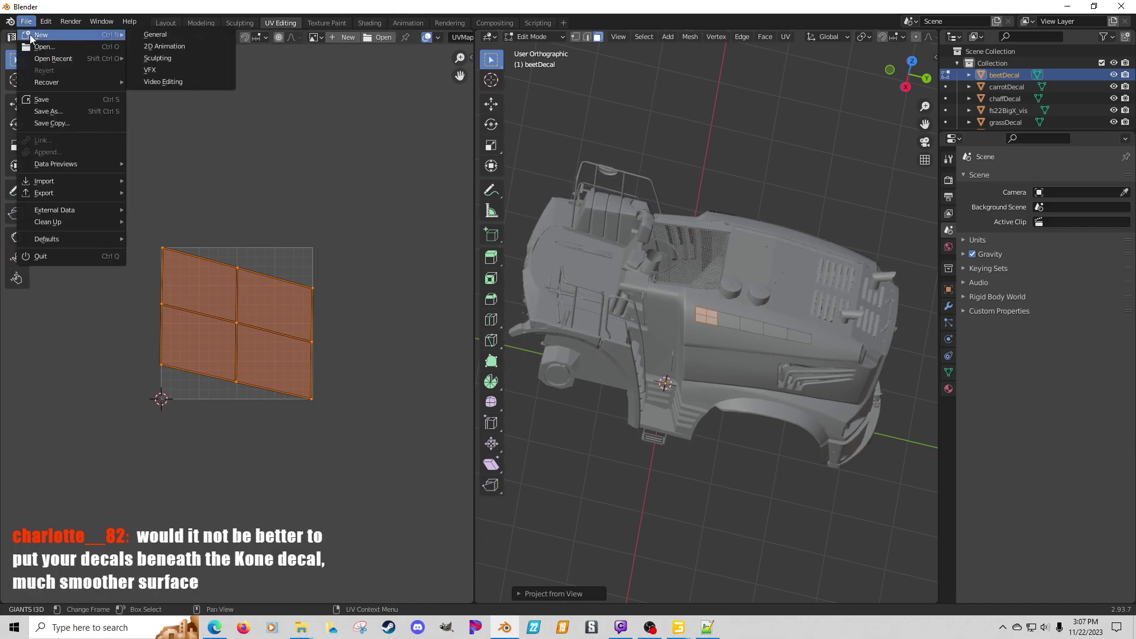
left_click(152, 34)
left_click(588, 334)
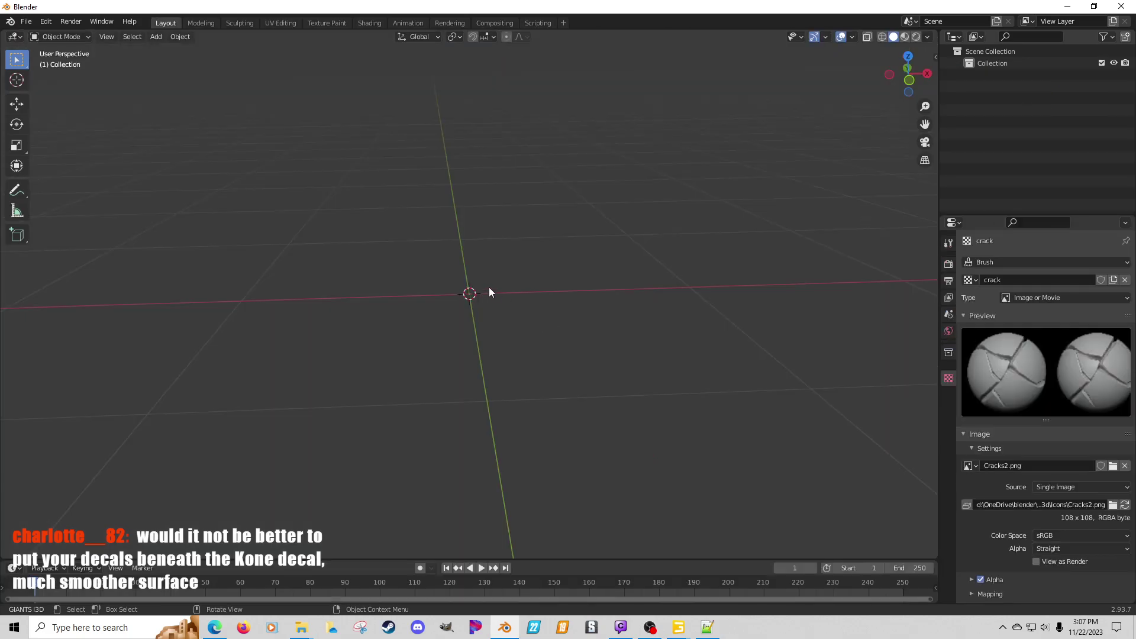
Step: Import the fs22BigX_vis Wavefront OBJ model from the bigXDecals folder
left_click(26, 21)
mouse_move(53, 180)
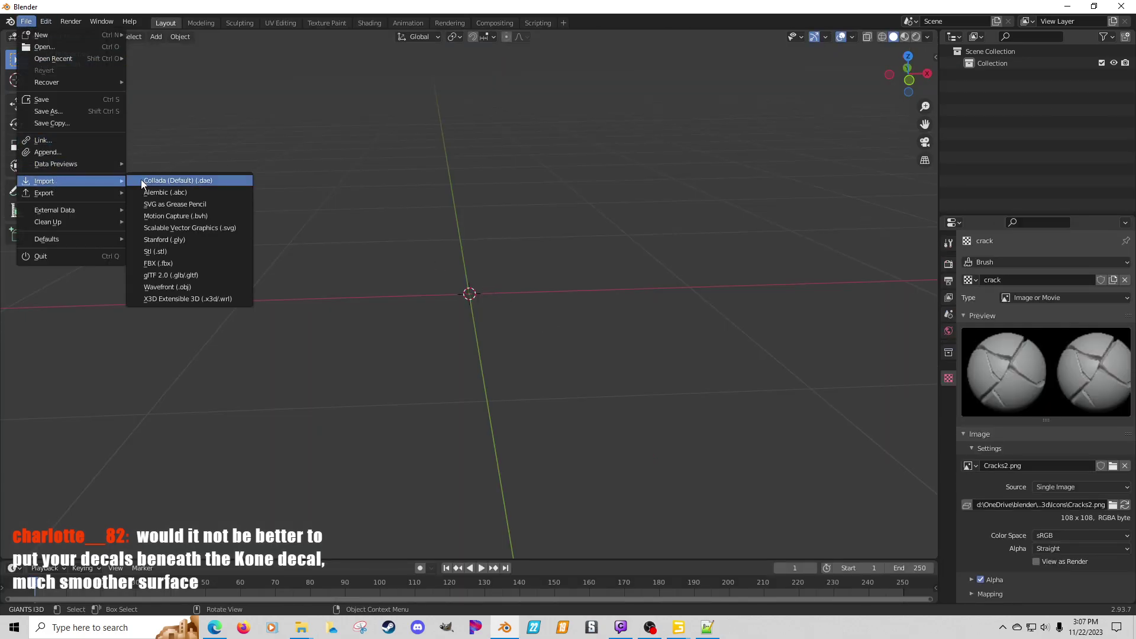
left_click(176, 288)
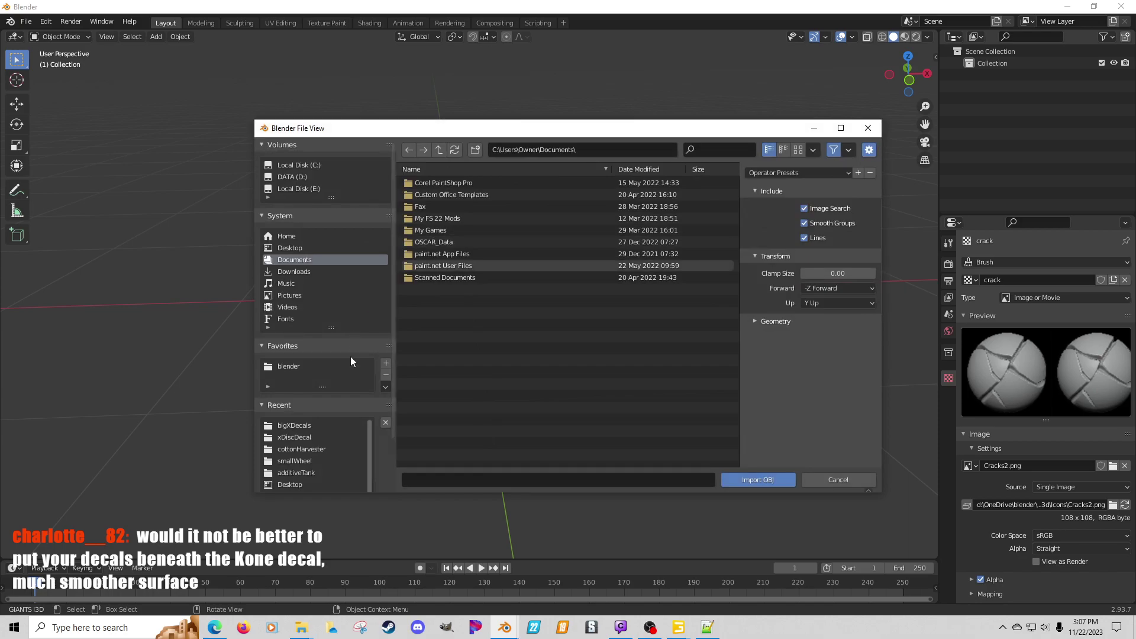
left_click(302, 425)
double_click(444, 218)
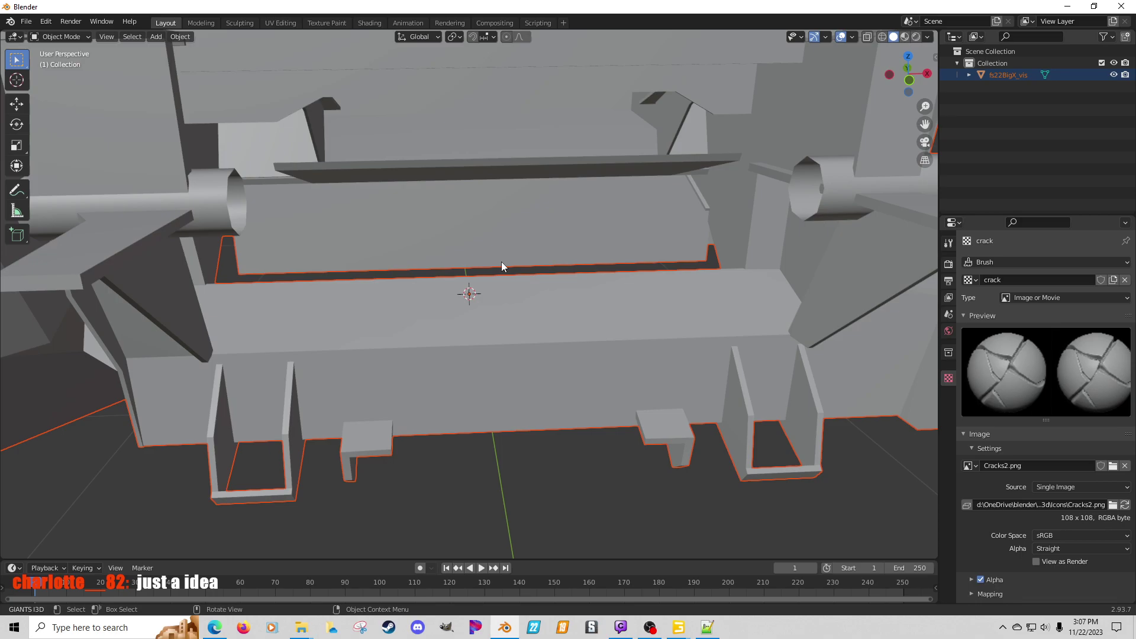
Step: Enter Edit Mode on the imported fs22BigX_vis mesh, select all its geometry, and convert the triangles to quads
scroll(502, 261, "down", 10)
middle_click_drag(499, 275, 583, 264)
scroll(541, 251, "up", 8)
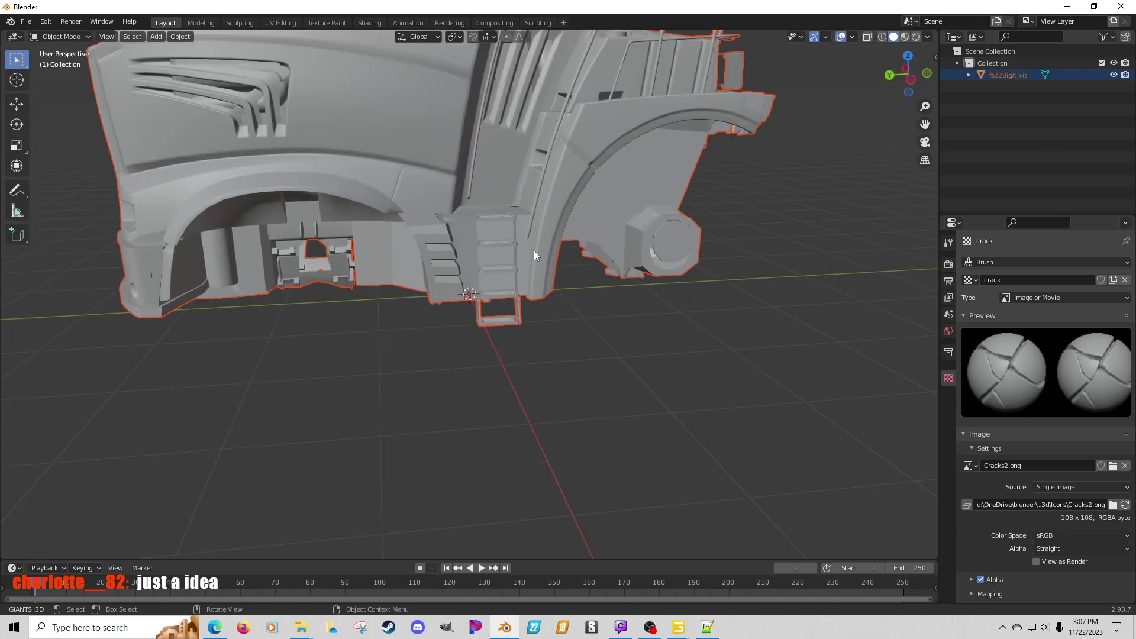
left_click(429, 145)
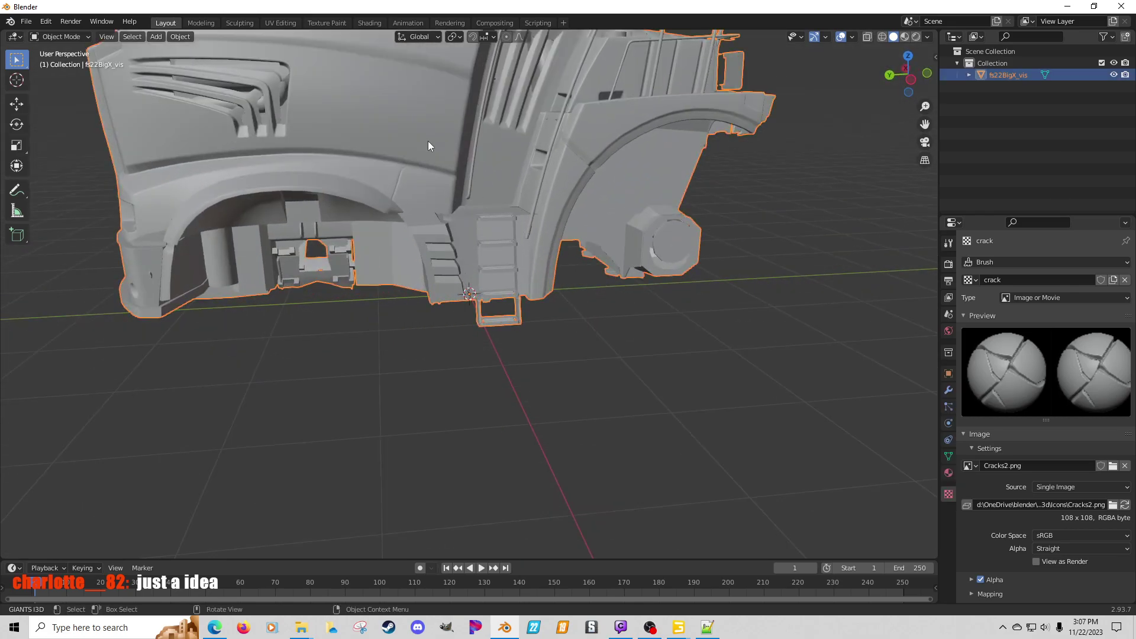
key("Tab")
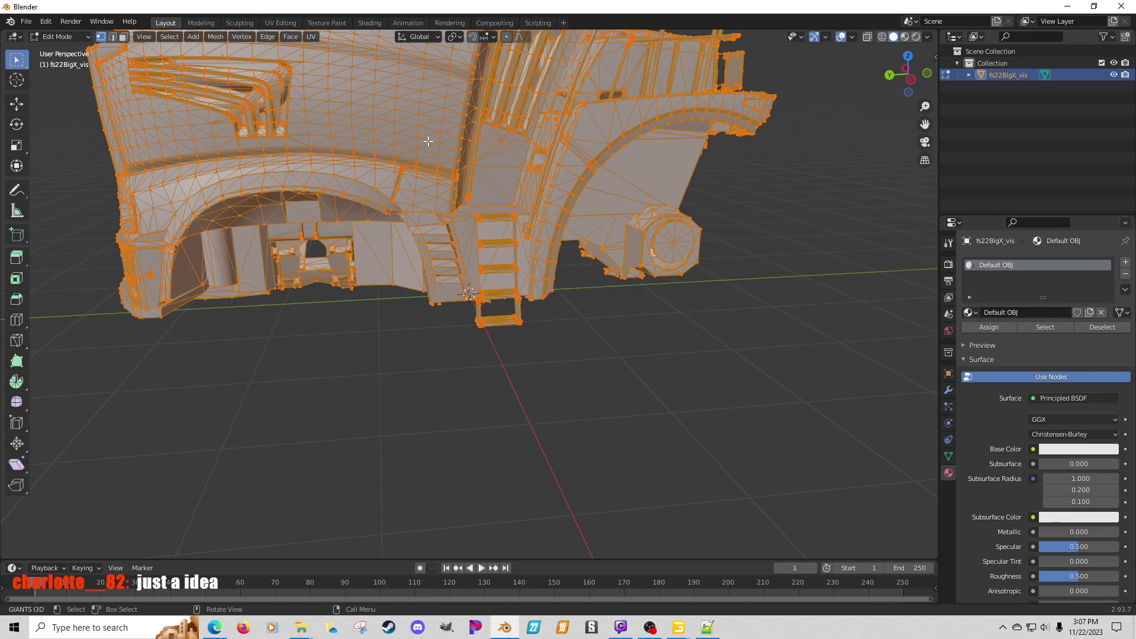
key("alt+a")
key("a")
key("alt+a")
key("a")
left_click(290, 39)
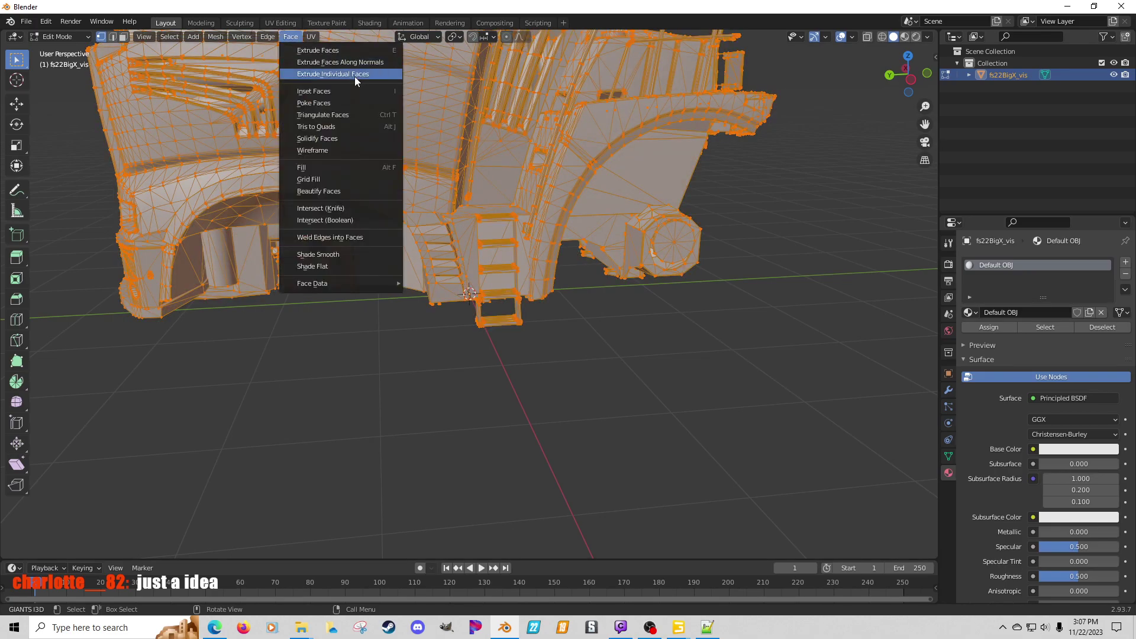
left_click(338, 125)
Step: Switch to face select mode and select four separate trial decal patches on the side panel beneath the hood ridge
scroll(438, 138, "down", 10)
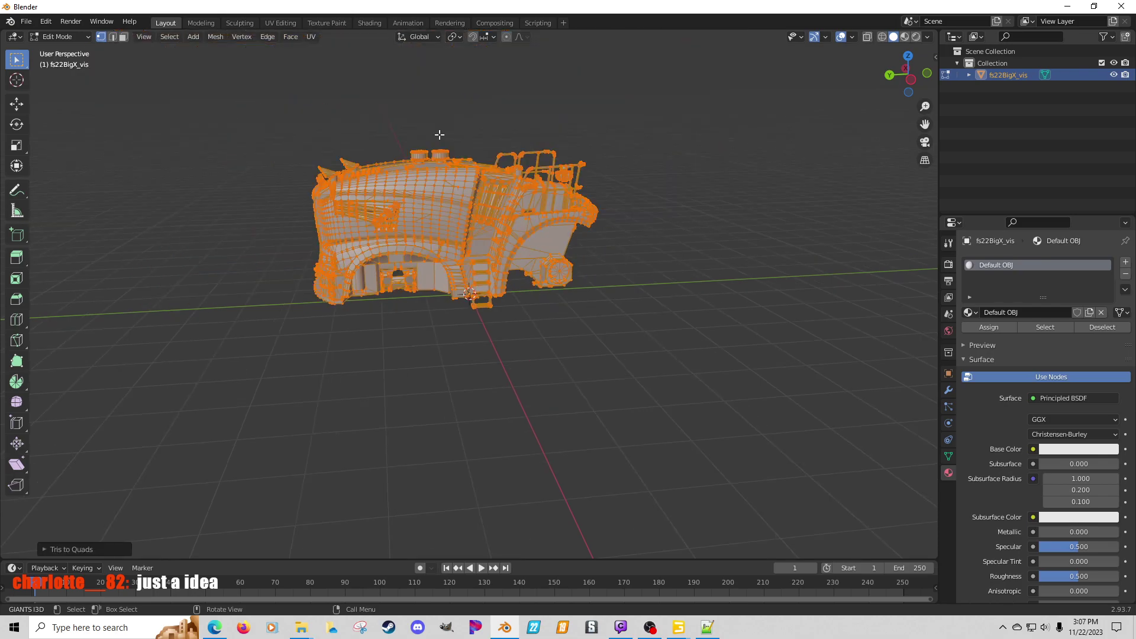
scroll(438, 133, "up", 10)
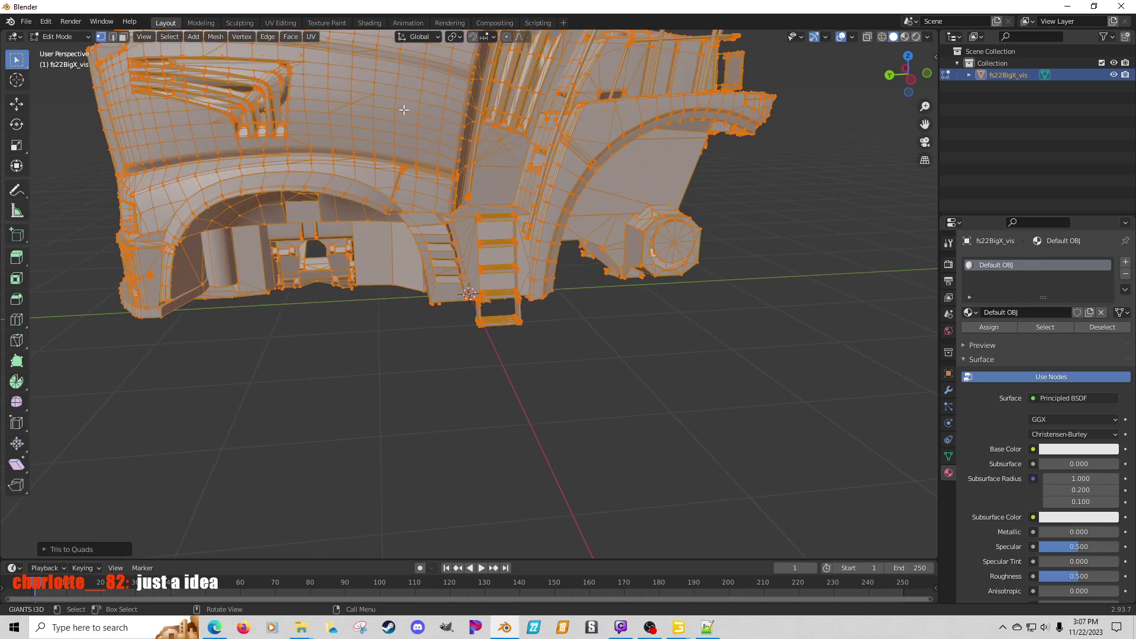
middle_click_drag(469, 150, 484, 237)
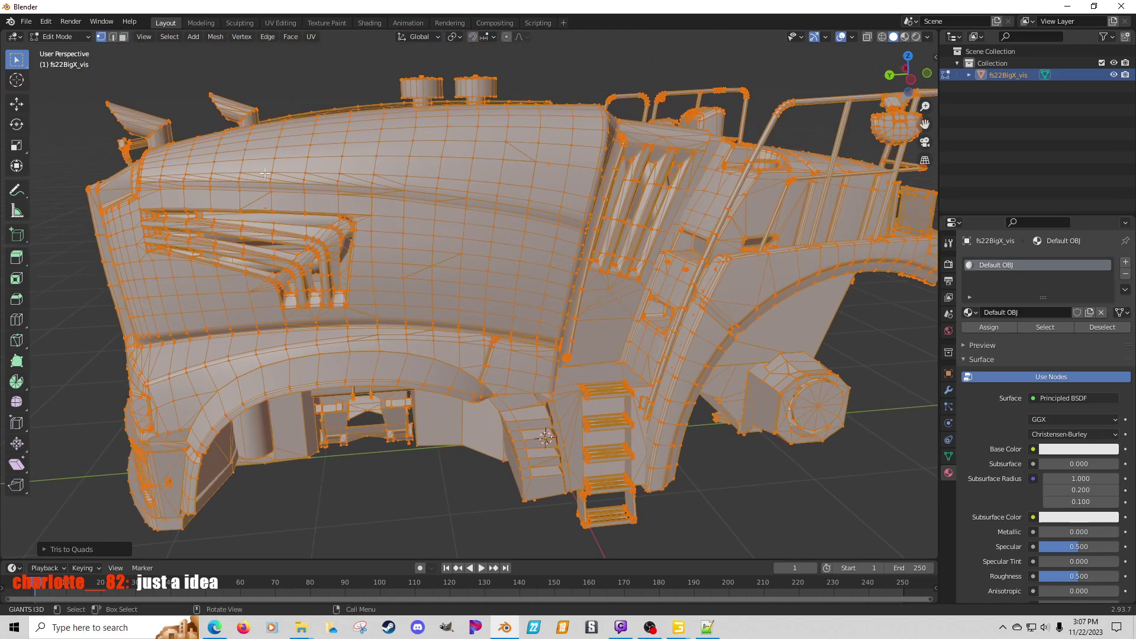
left_click(123, 37)
scroll(510, 260, "up", 2)
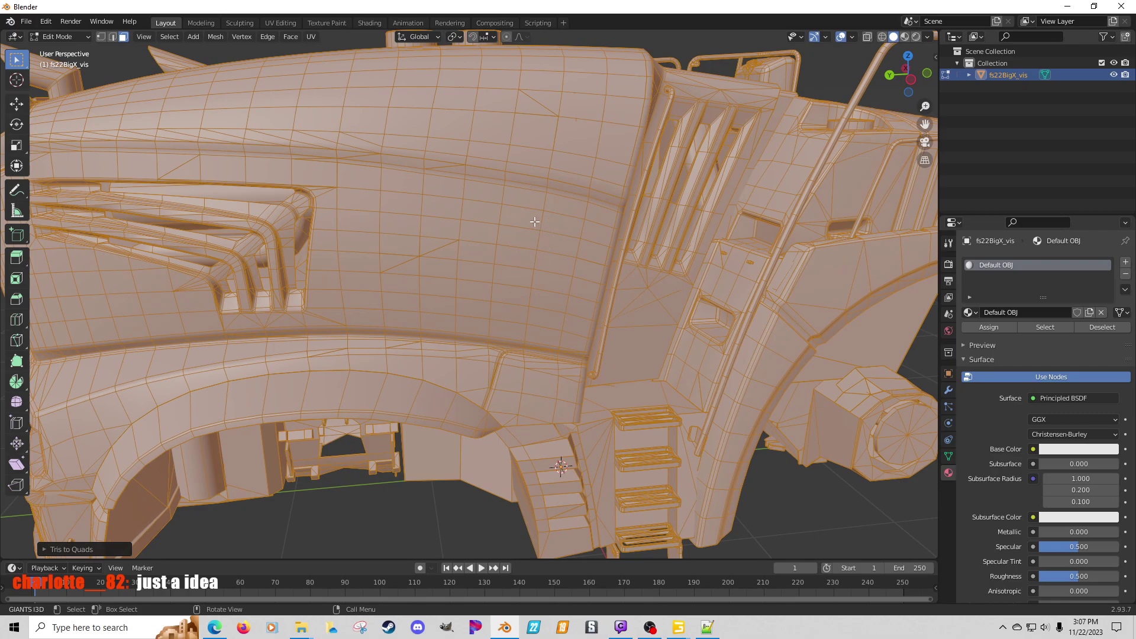
left_click_drag(526, 217, 553, 242)
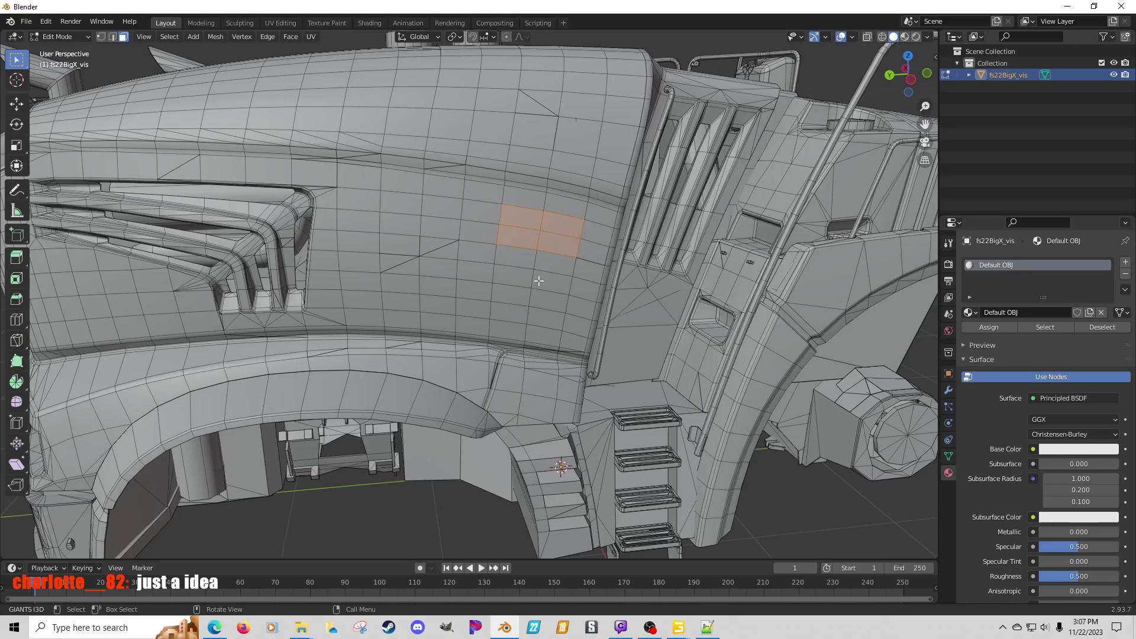
left_click_drag(515, 277, 547, 302)
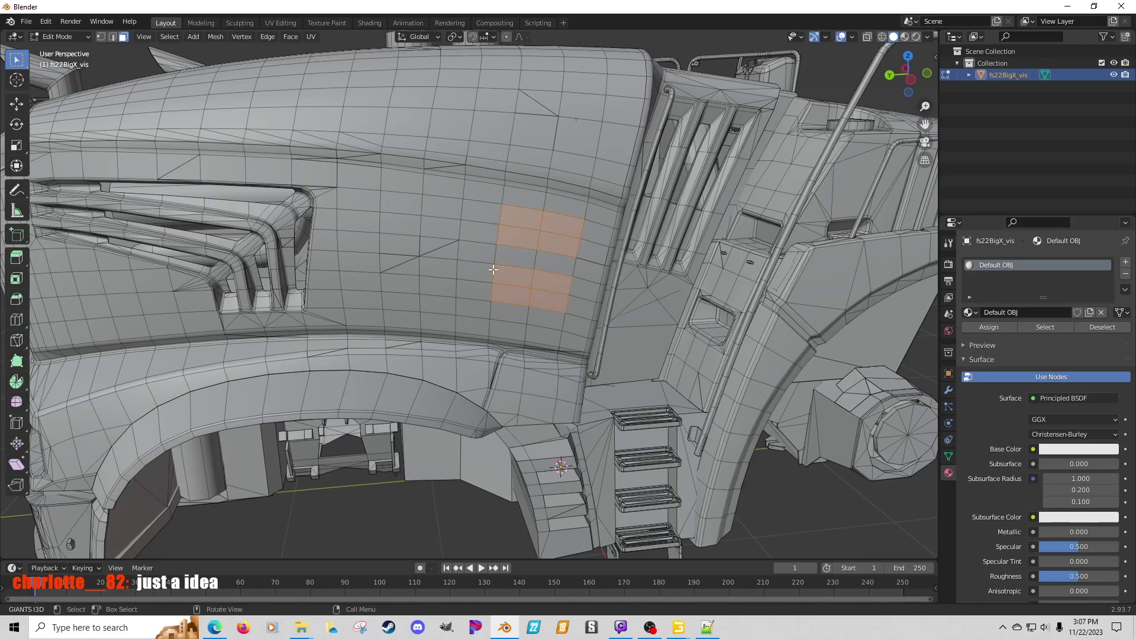
left_click_drag(410, 206, 437, 285, "shift")
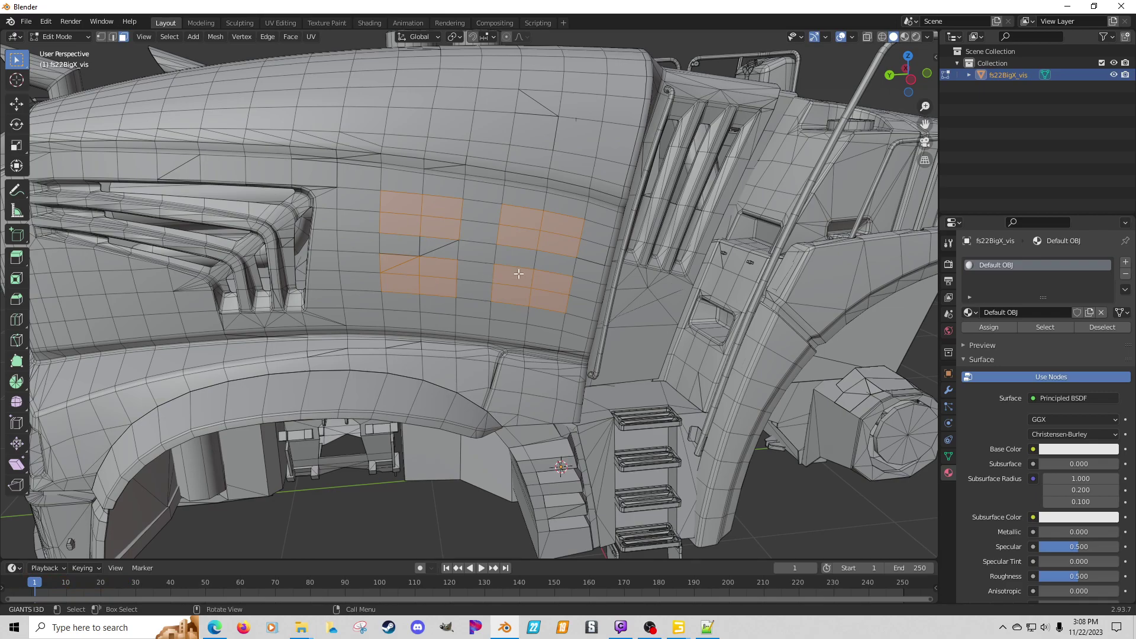
middle_click_drag(589, 295, 545, 246)
left_click(530, 200)
left_click(563, 229, "ctrl+shift")
left_click(563, 229)
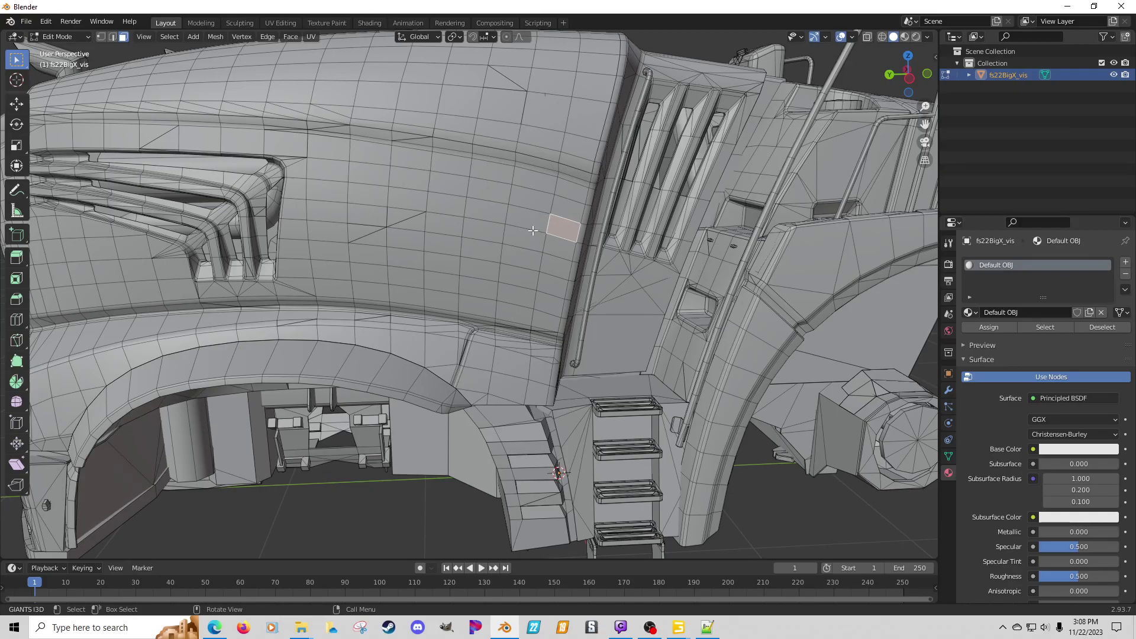
left_click(534, 190, "ctrl+shift")
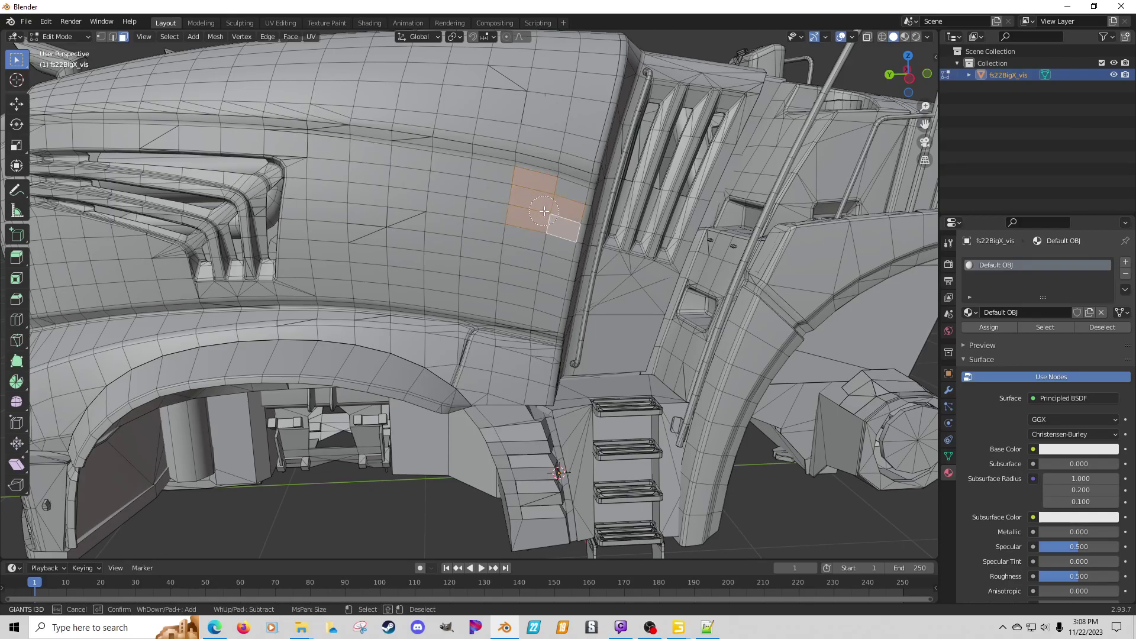
key("a")
key("alt+a")
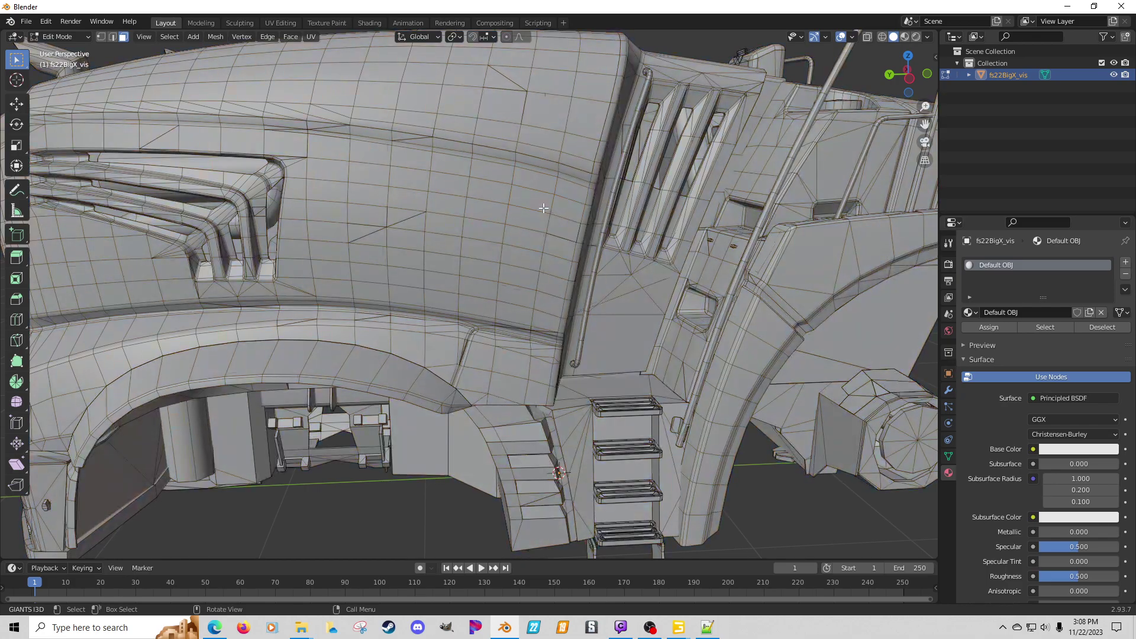
key("c")
left_click(543, 211)
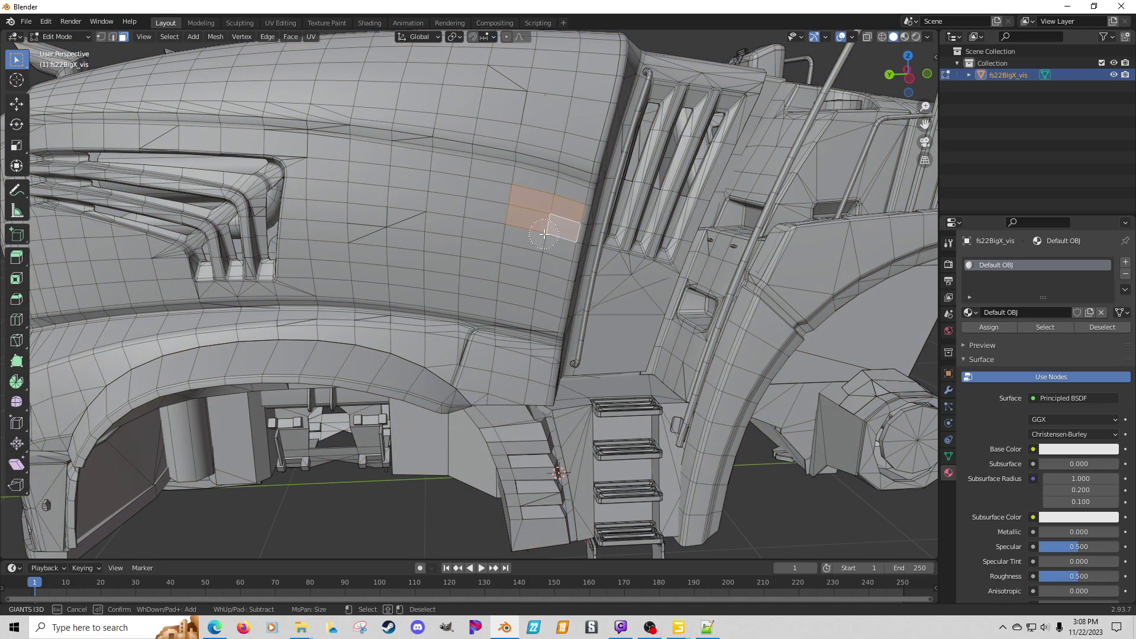
left_click(534, 267)
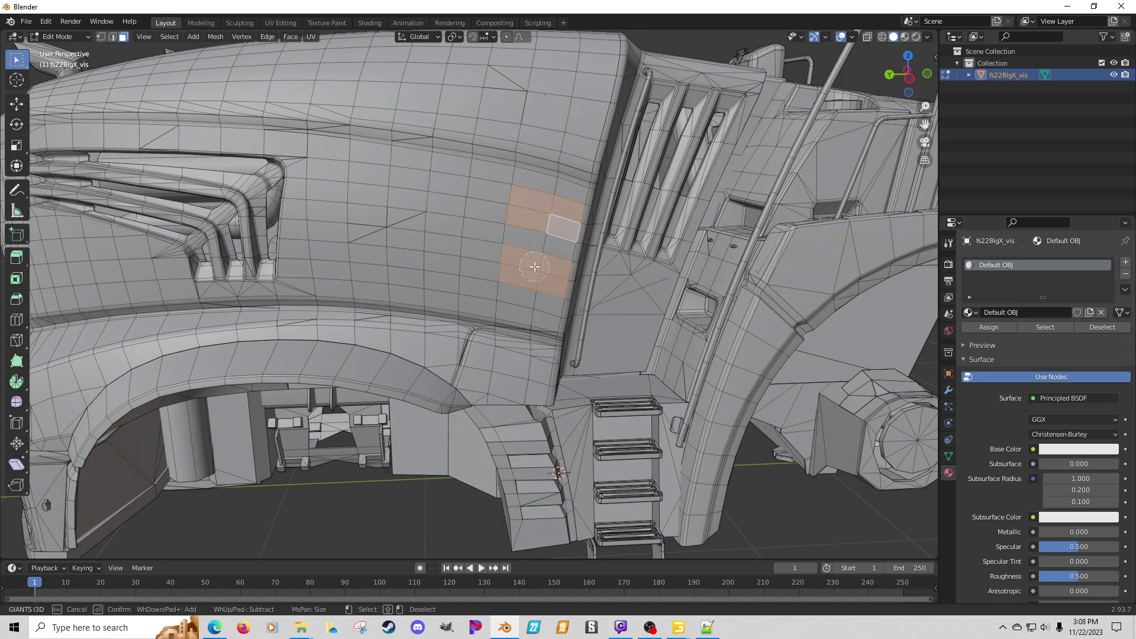
left_click(423, 253)
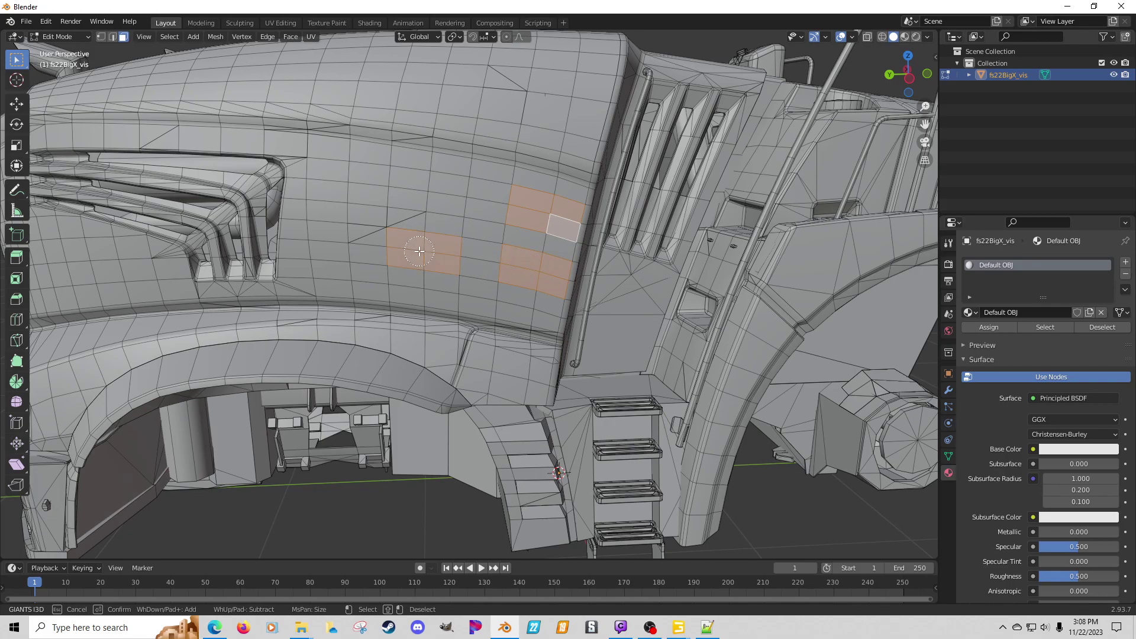
left_click(420, 192)
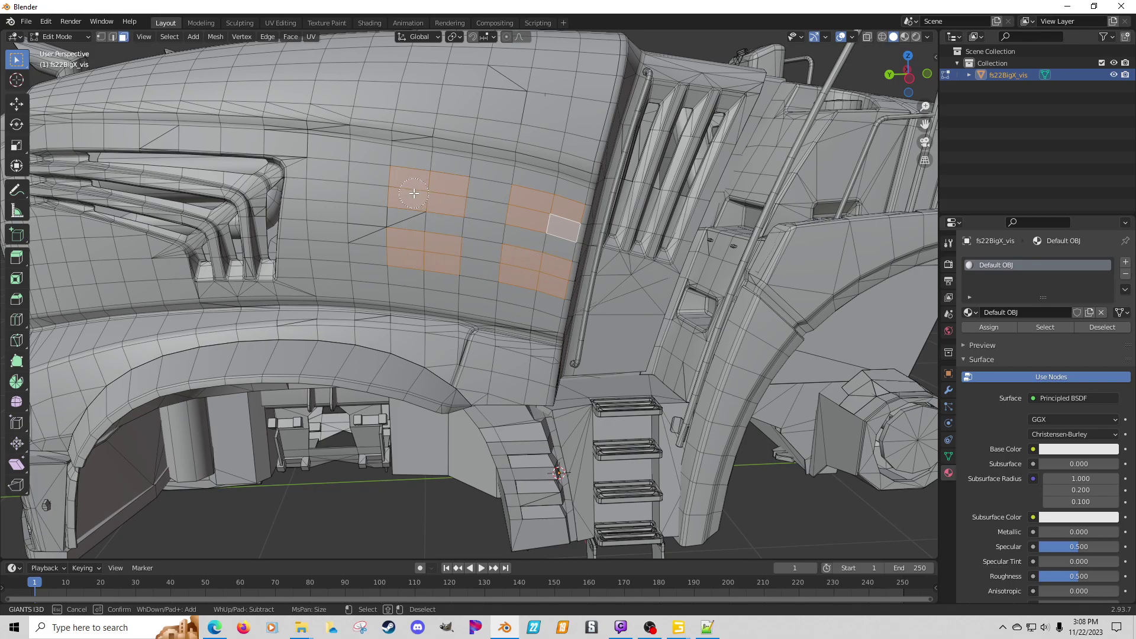
left_click(339, 223)
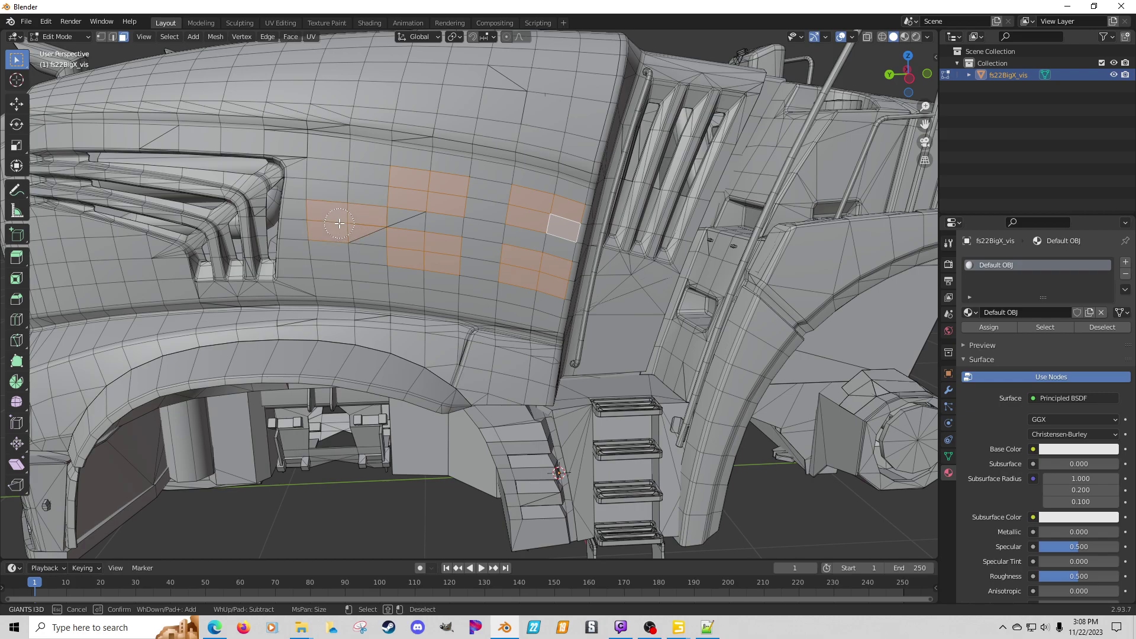
right_click(363, 230)
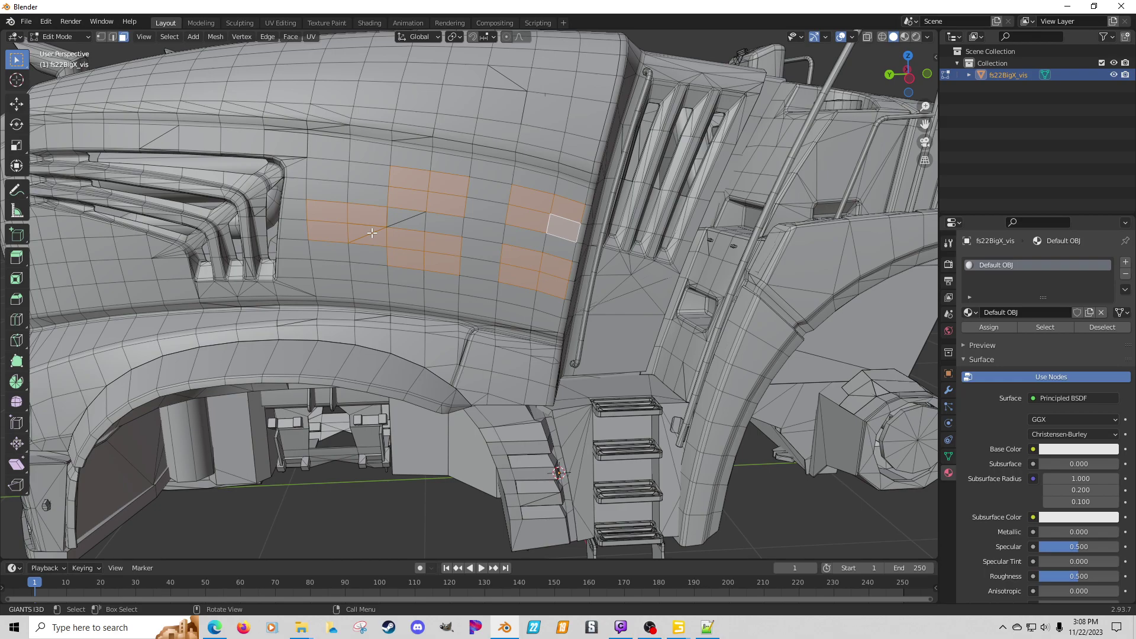
key("alt+a")
Step: Circle-select five separate decal patches on the side panel beneath the ridge, each one face wide and two faces tall
key("c")
left_click(529, 210)
left_click(520, 264)
left_click(446, 197)
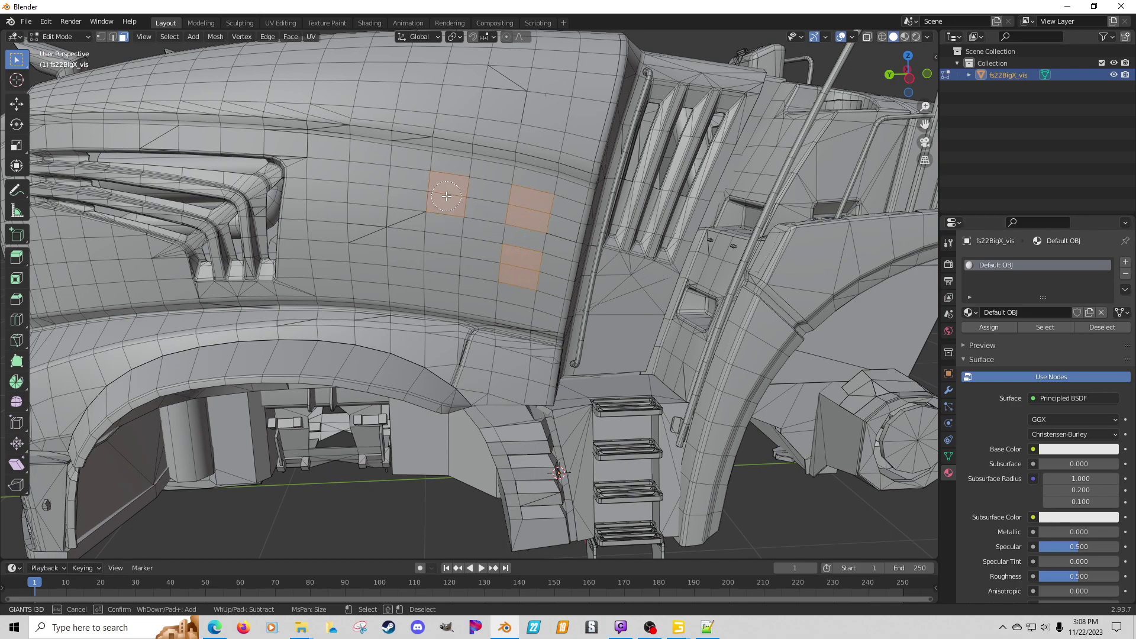
left_click(442, 252)
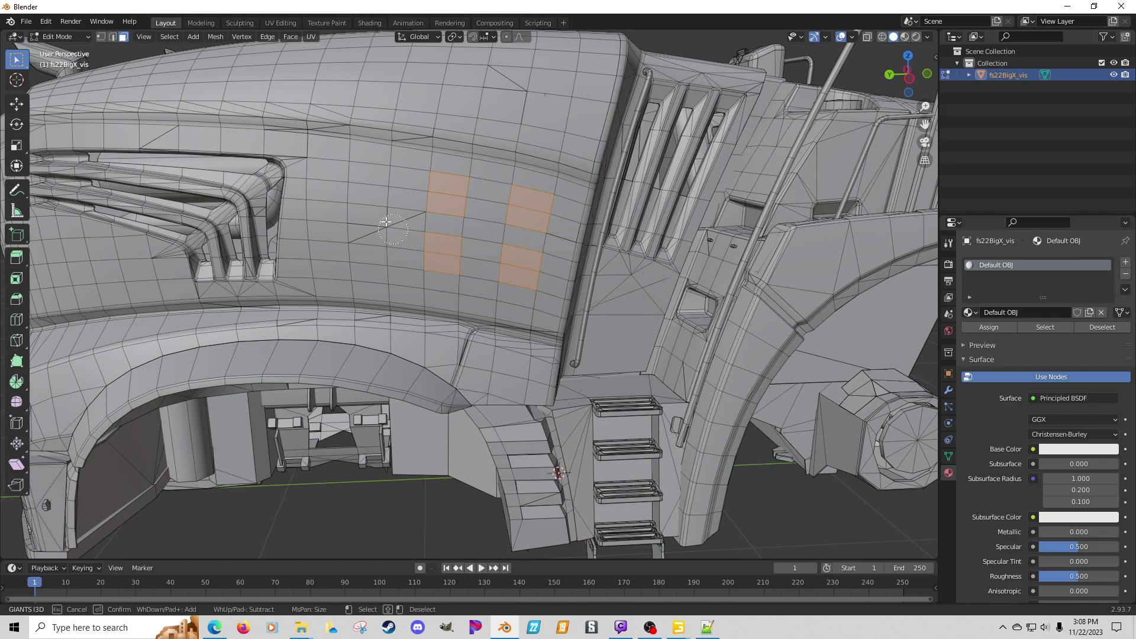
left_click(368, 185)
key("Escape")
scroll(469, 249, "up", 4)
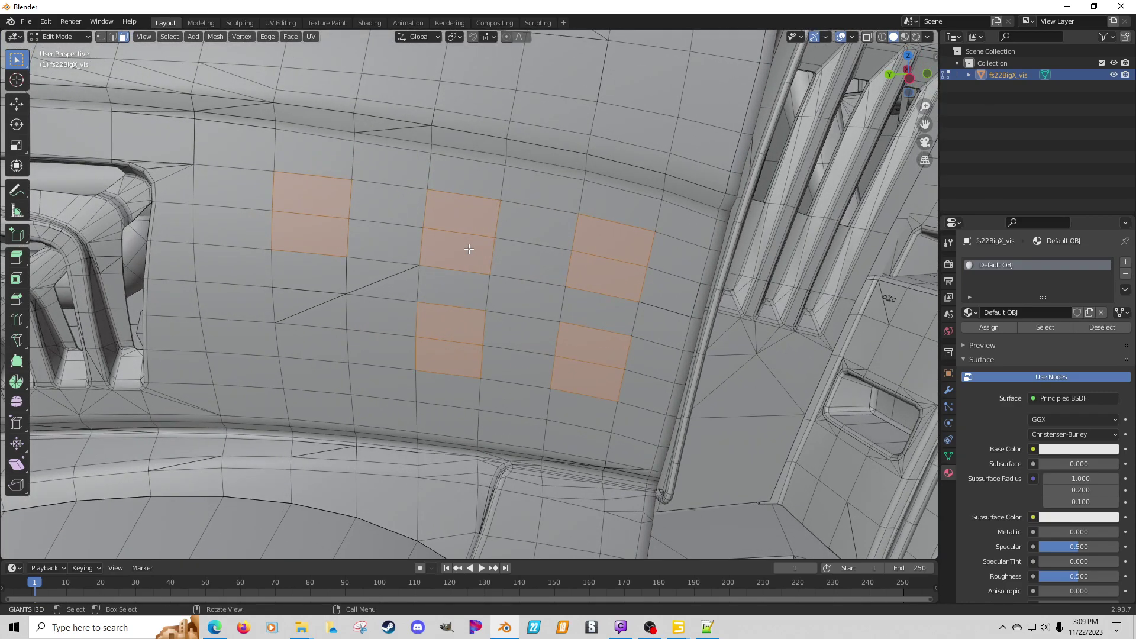
Step: Switch to the UV Editing workspace and bring the selected patches into close view in left orthographic projection
left_click(311, 37)
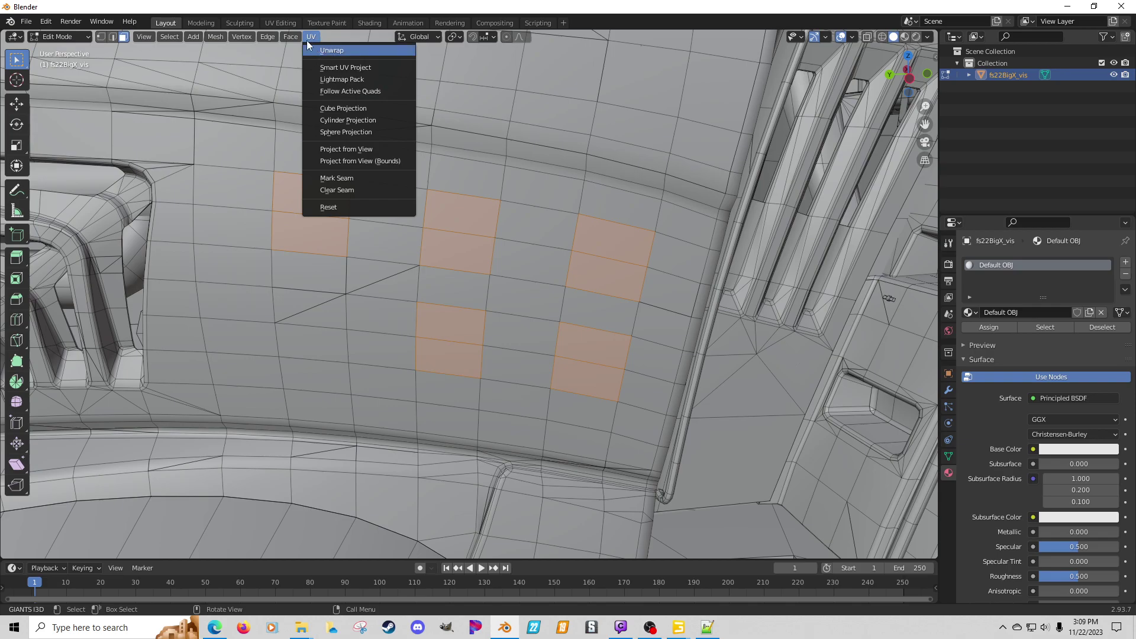
left_click(290, 22)
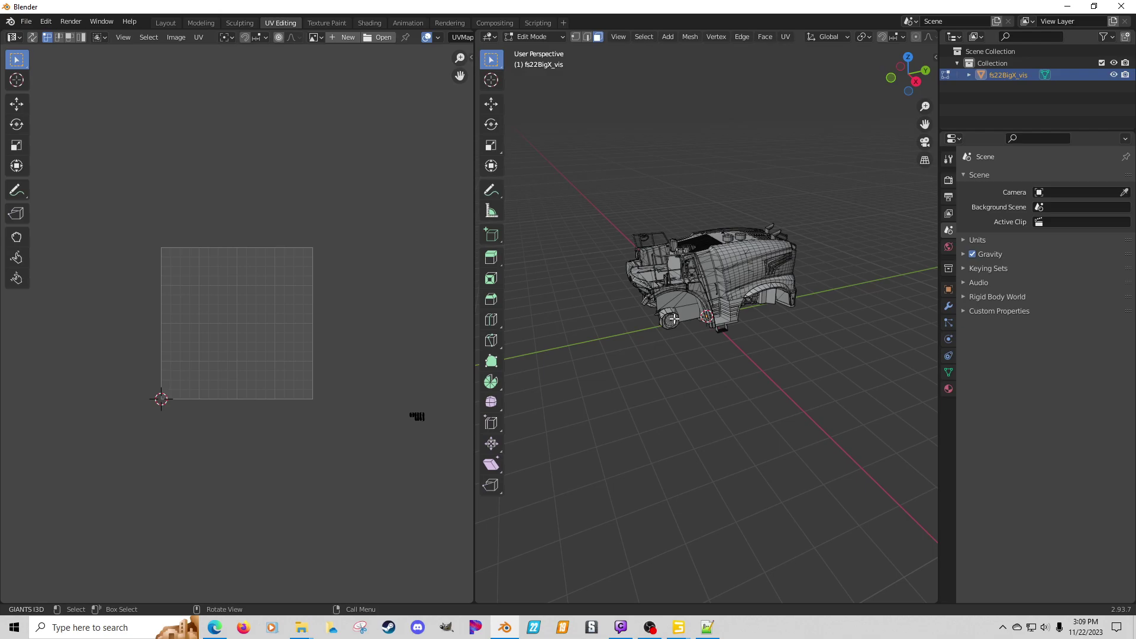
key("KP_Decimal")
key("KP_3")
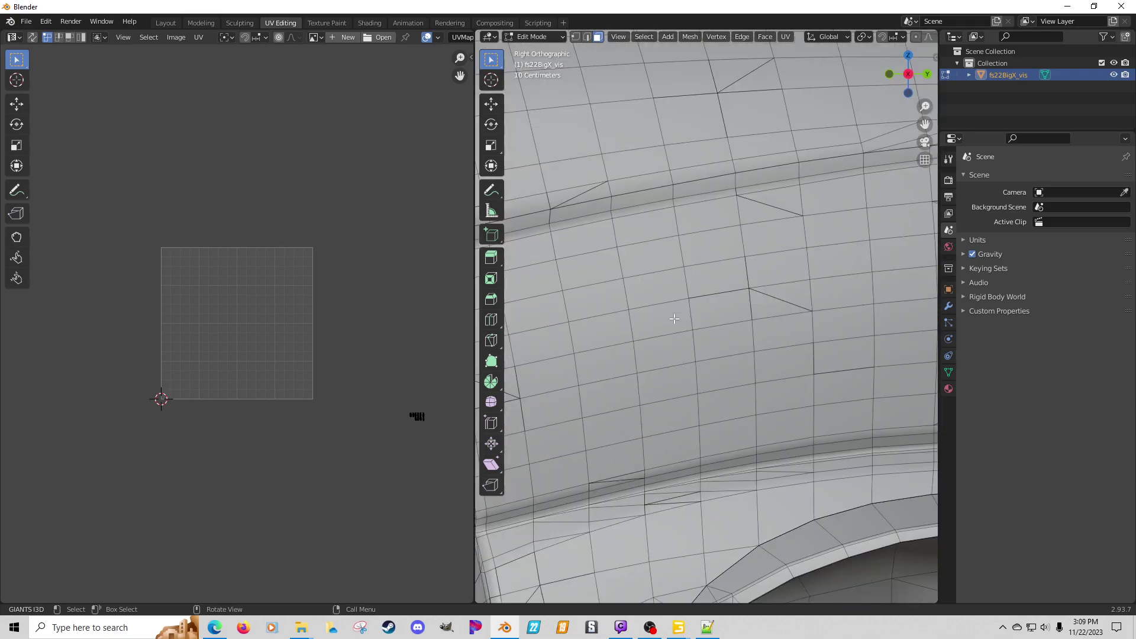
scroll(674, 318, "down", 10)
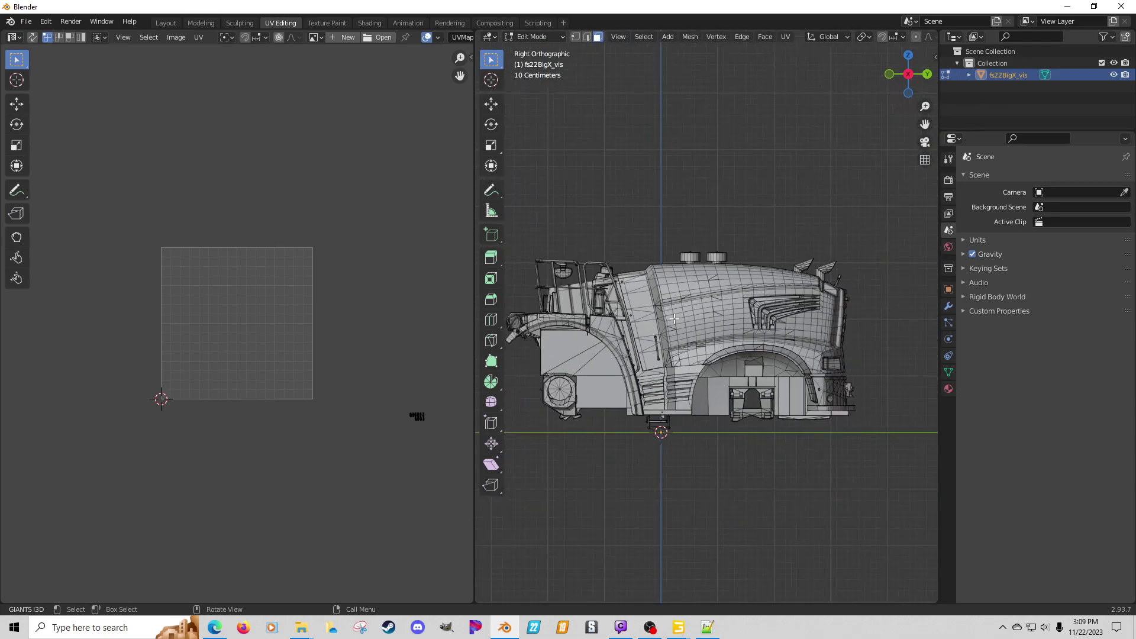
key("KP_1")
key("ctrl+KP_3")
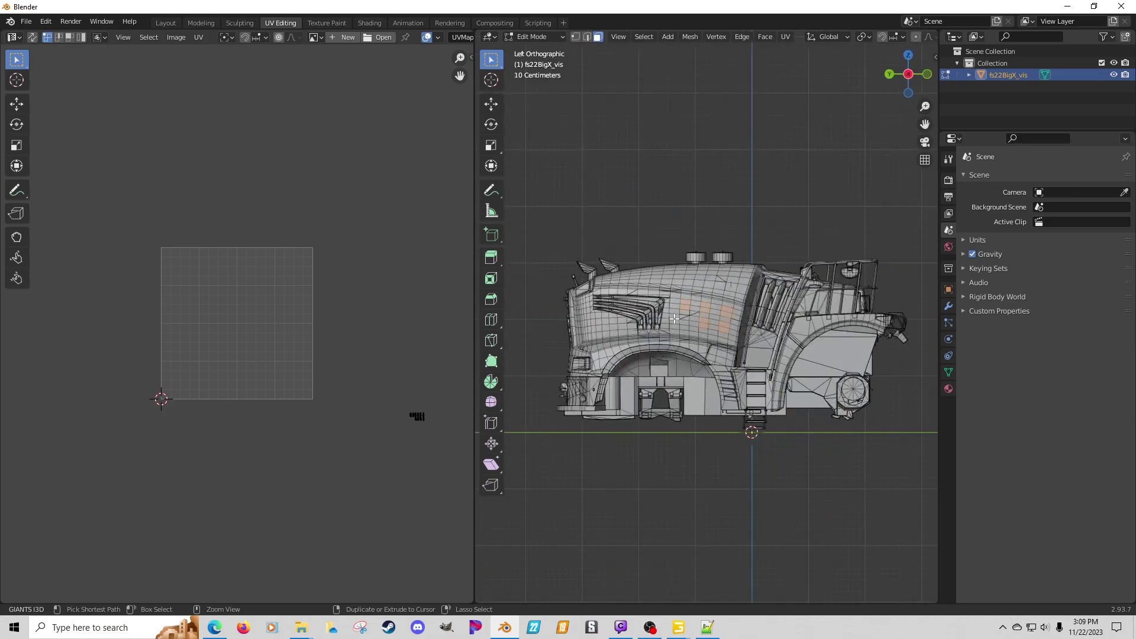
scroll(674, 318, "up", 7)
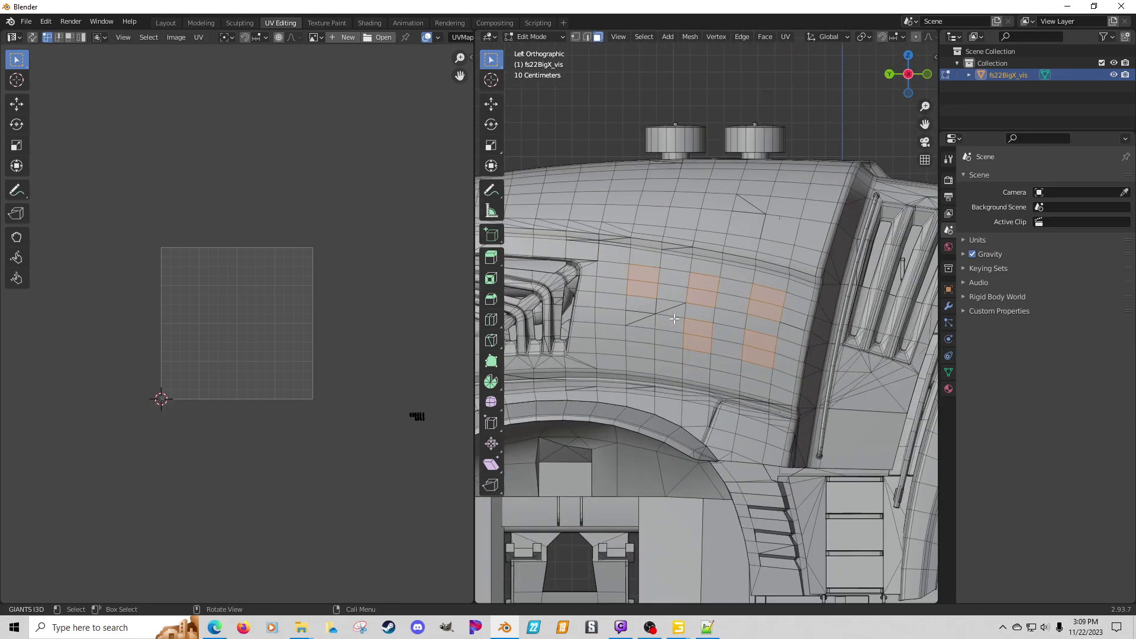
scroll(674, 318, "up", 1)
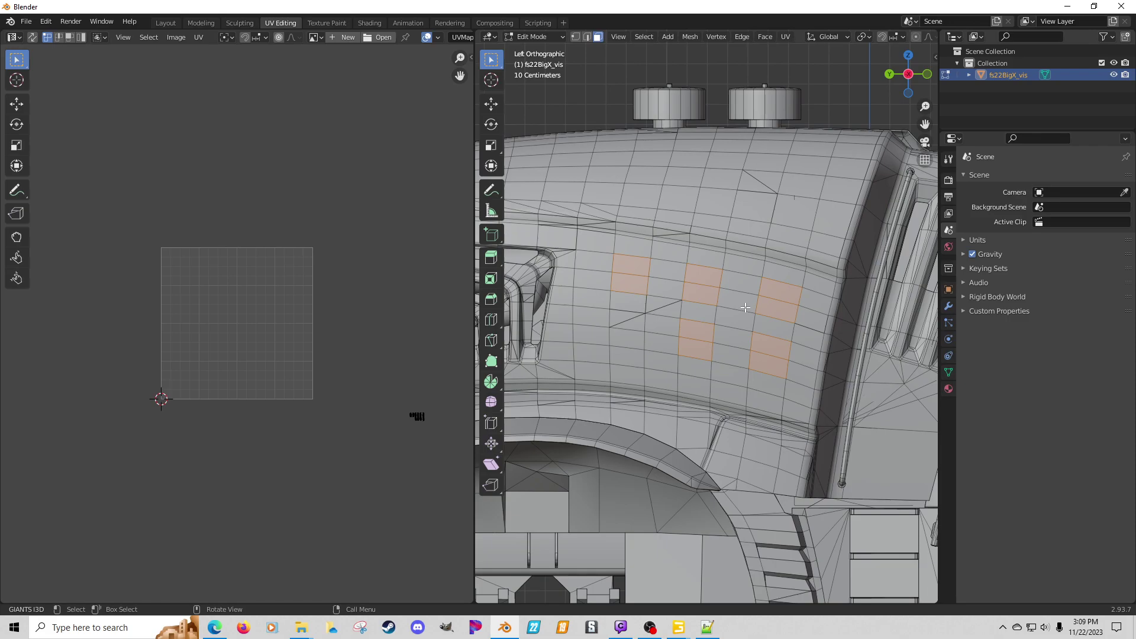
Step: Separate the five selected patches from the vehicle mesh into their own object
key("u")
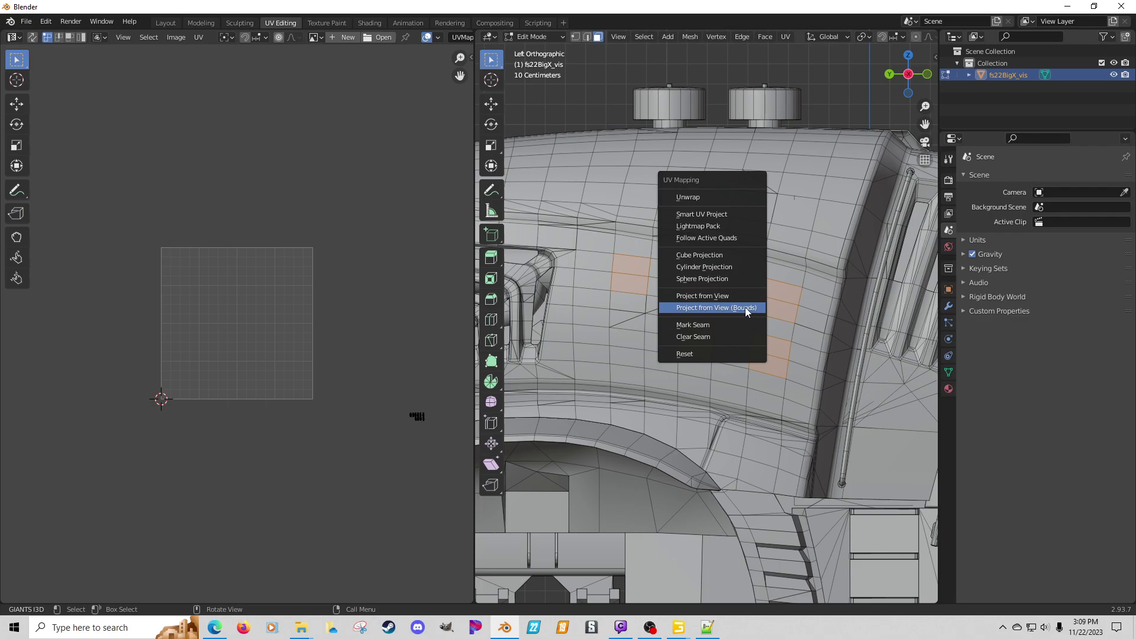
left_click(746, 312)
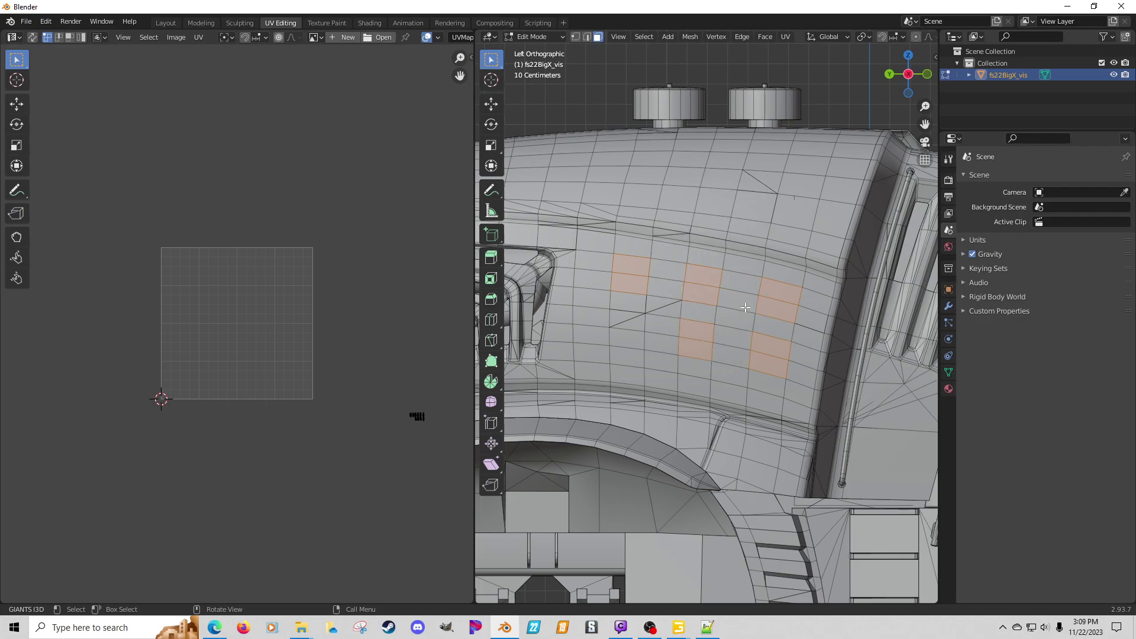
key("p")
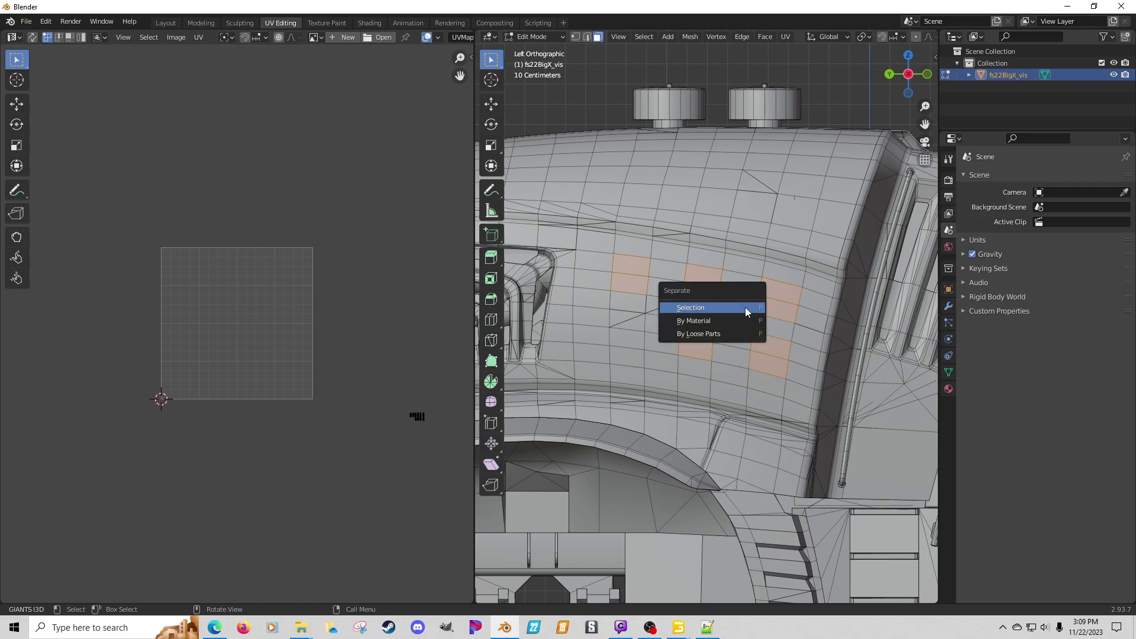
left_click(744, 307)
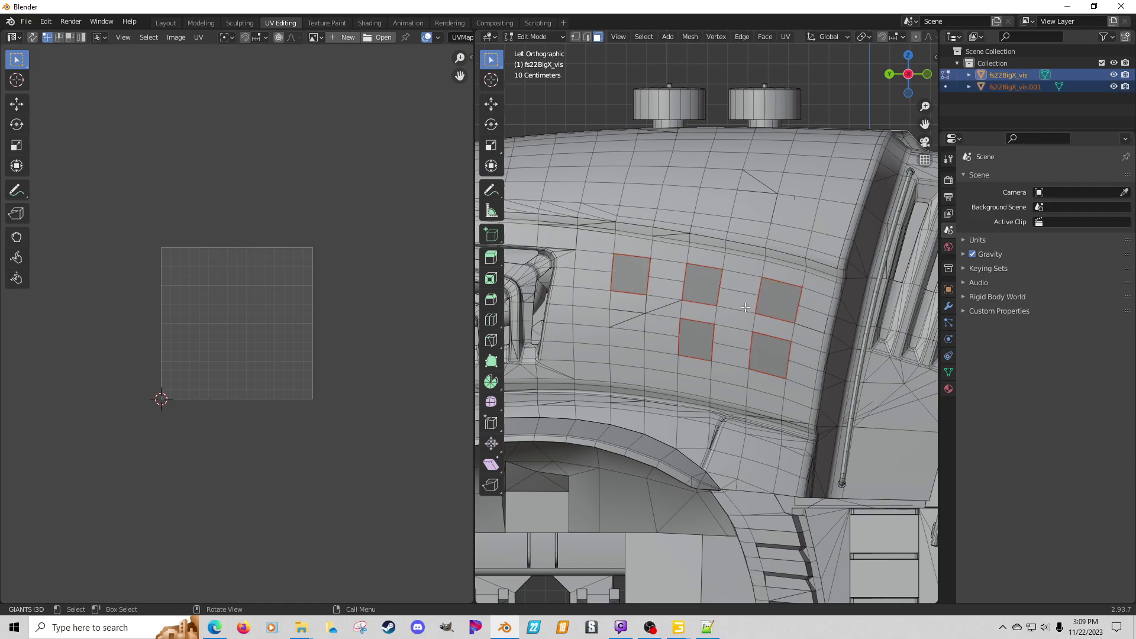
Step: Enter Edit Mode on the separated patch object and select both faces of the upper patch nearest the louvered side panel
key("Tab")
key("Tab")
key("Tab")
key("Tab")
left_click(768, 303)
key("Tab")
left_click(768, 302)
left_click(767, 303)
key("Tab")
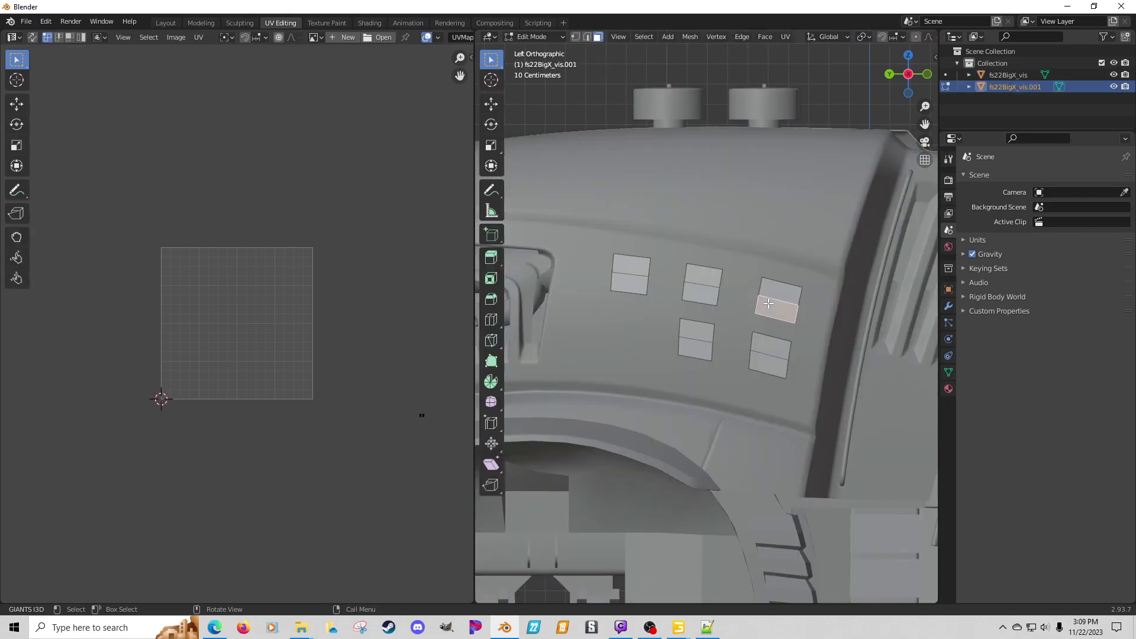
left_click(774, 290, "shift")
key("KP_Decimal")
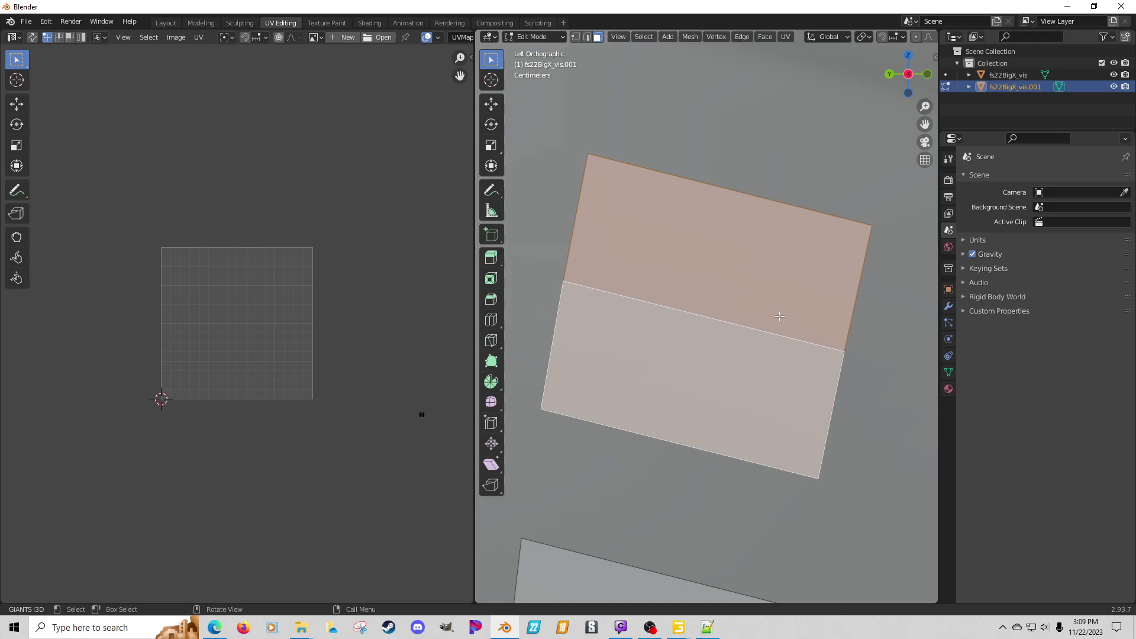
Step: Map the selected patch's UVs with Project from View (Bounds) from the left orthographic view
key("shift+KP_7")
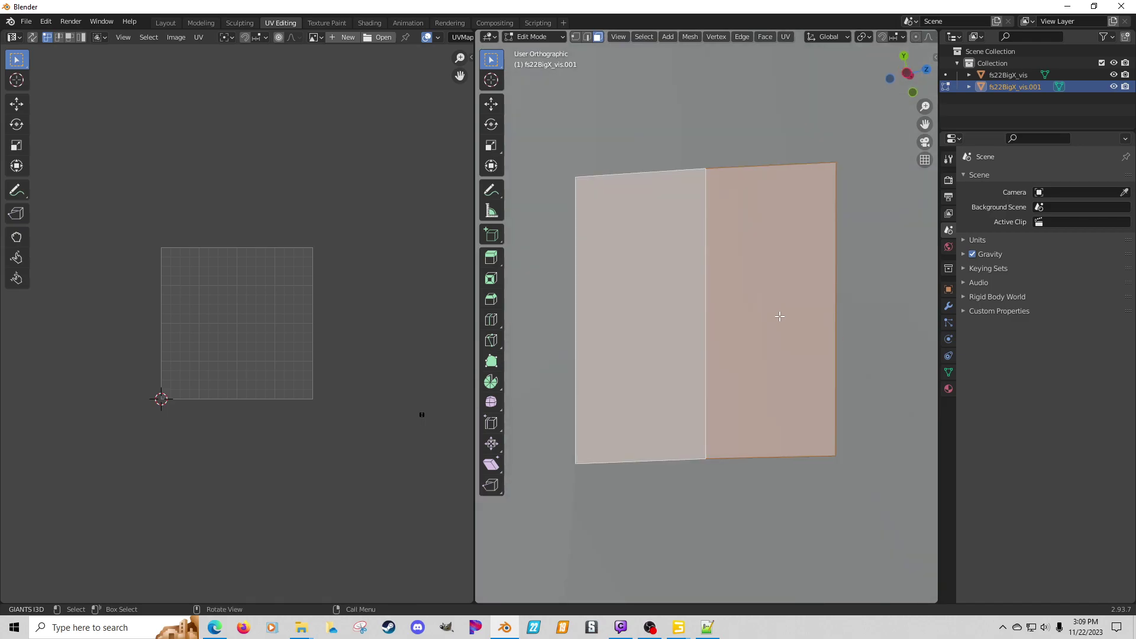
key("KP_3")
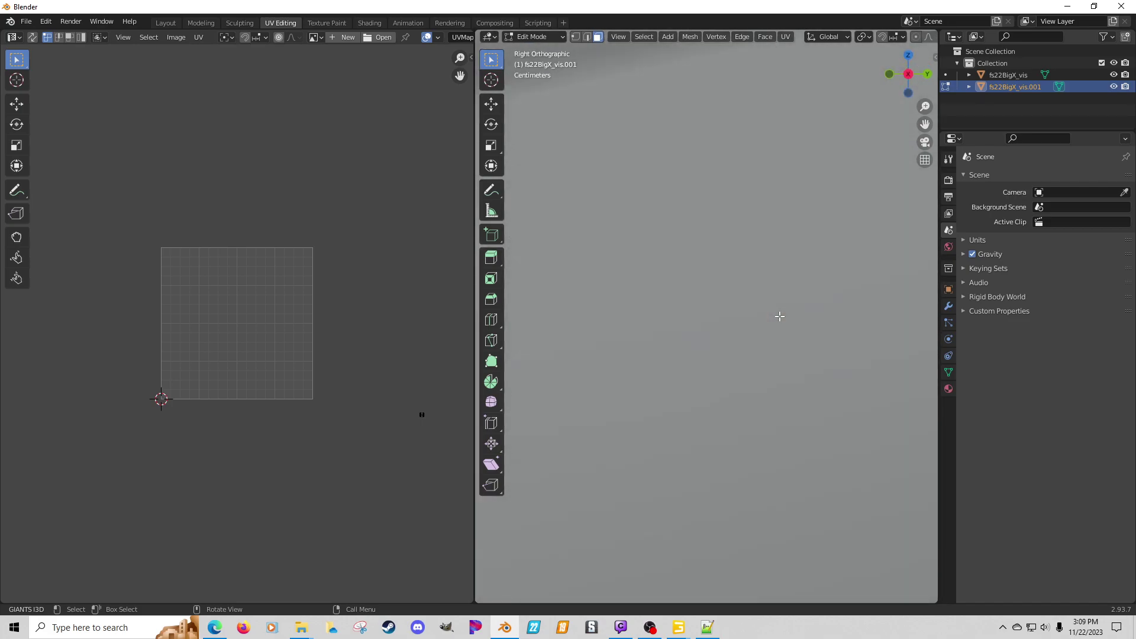
key("ctrl+KP_3")
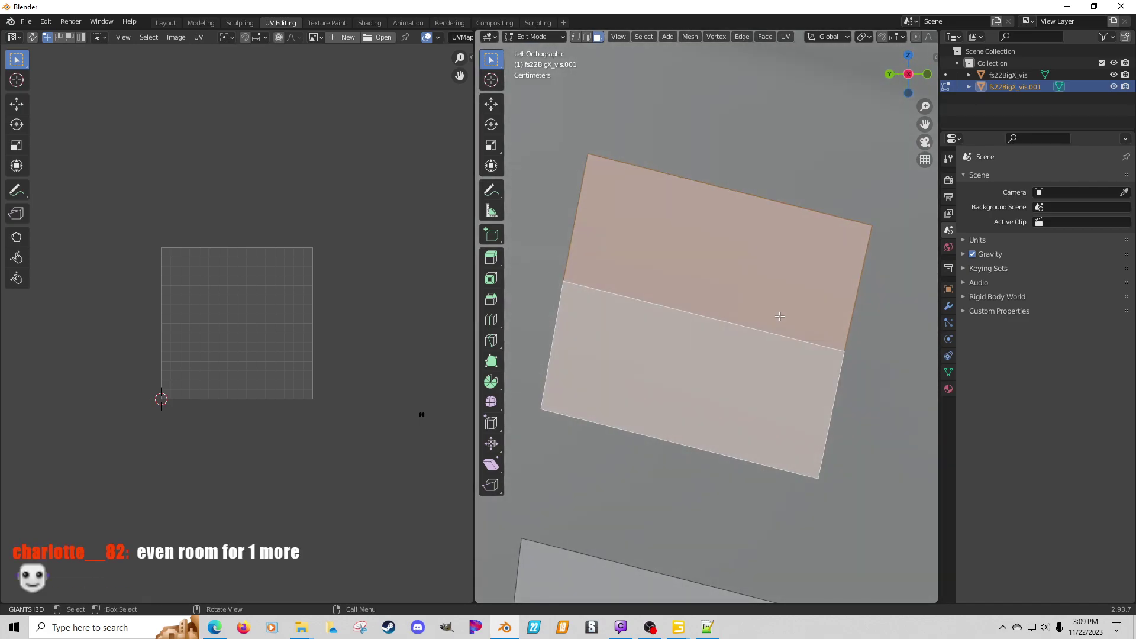
scroll(779, 316, "down", 3)
scroll(749, 357, "down", 10)
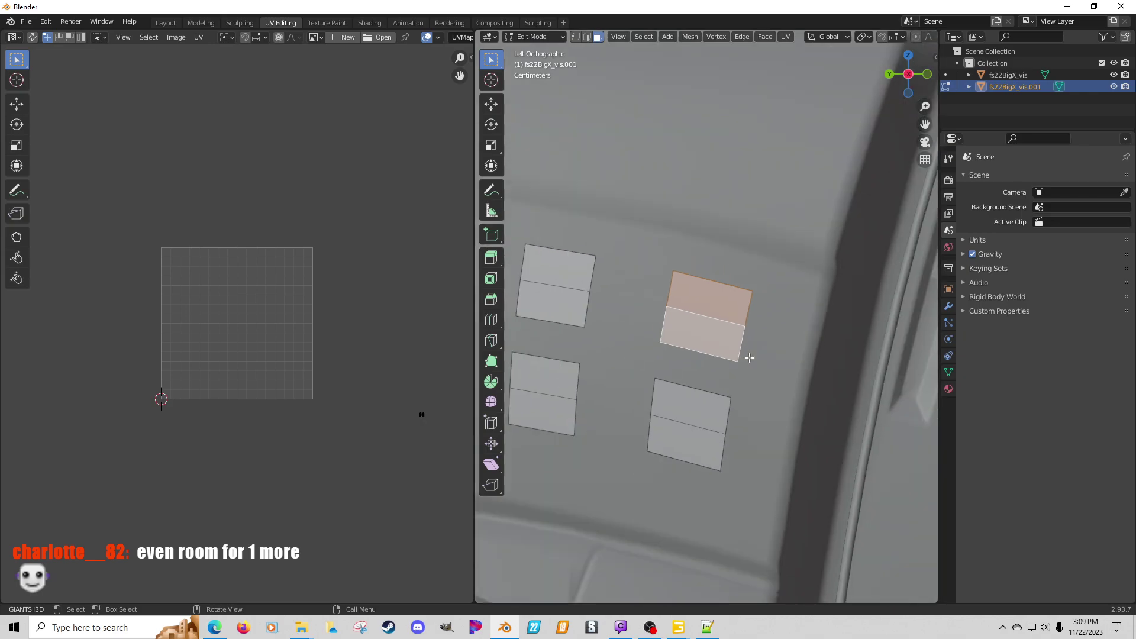
scroll(749, 357, "up", 10)
scroll(749, 357, "up", 1)
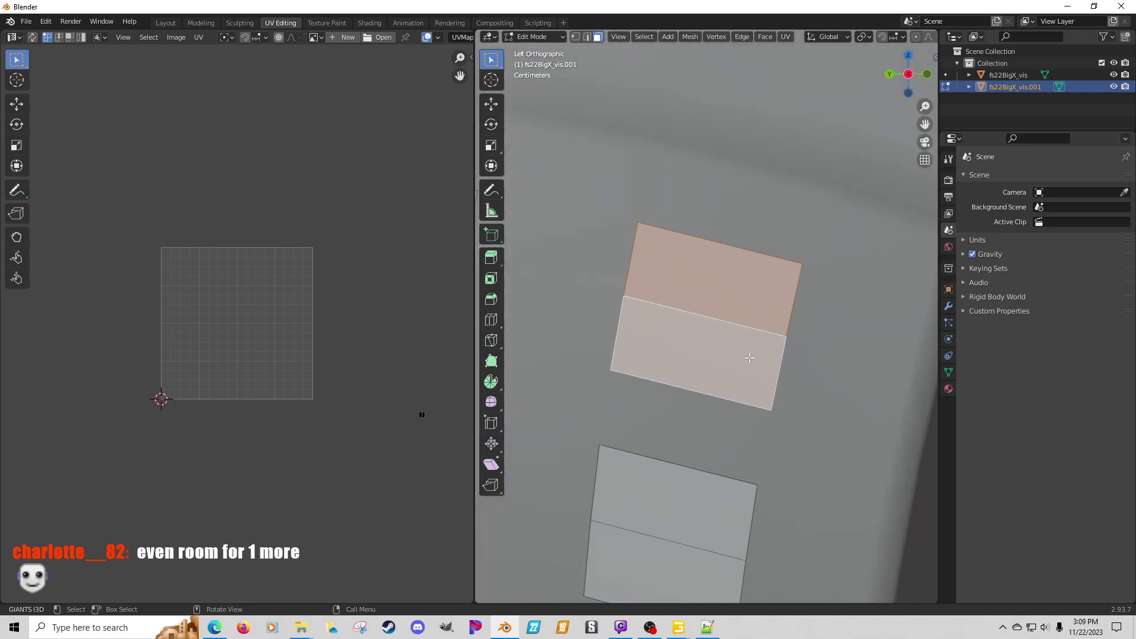
key("u")
left_click(749, 359)
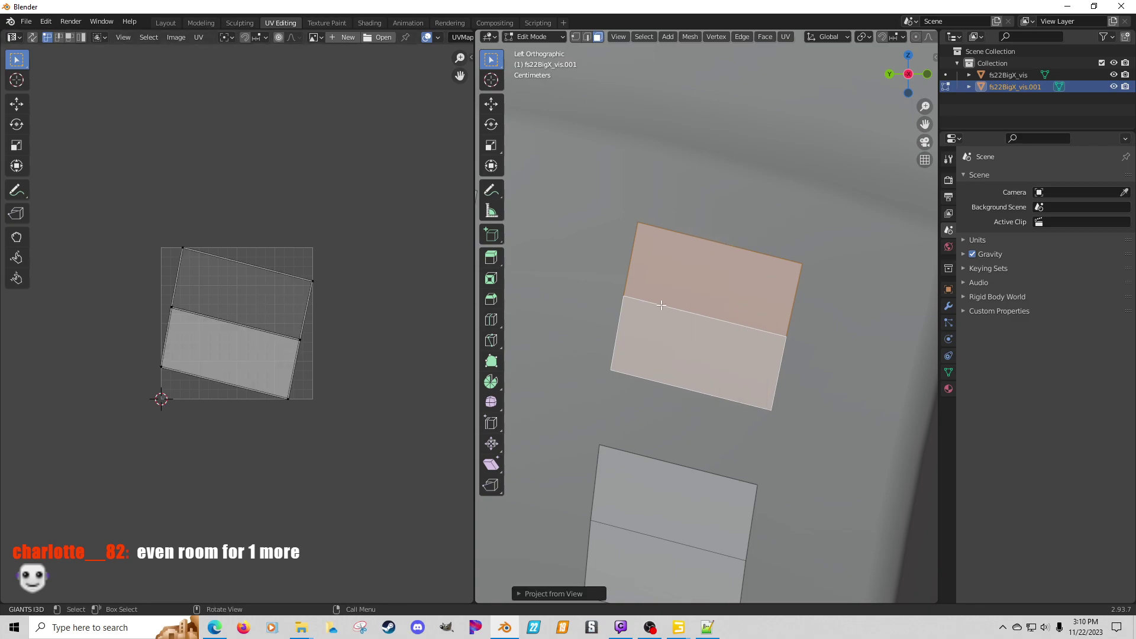
Step: Remap the selected patch with Smart UV Project, using a 66° angle limit and 0.000 island margin
key("u")
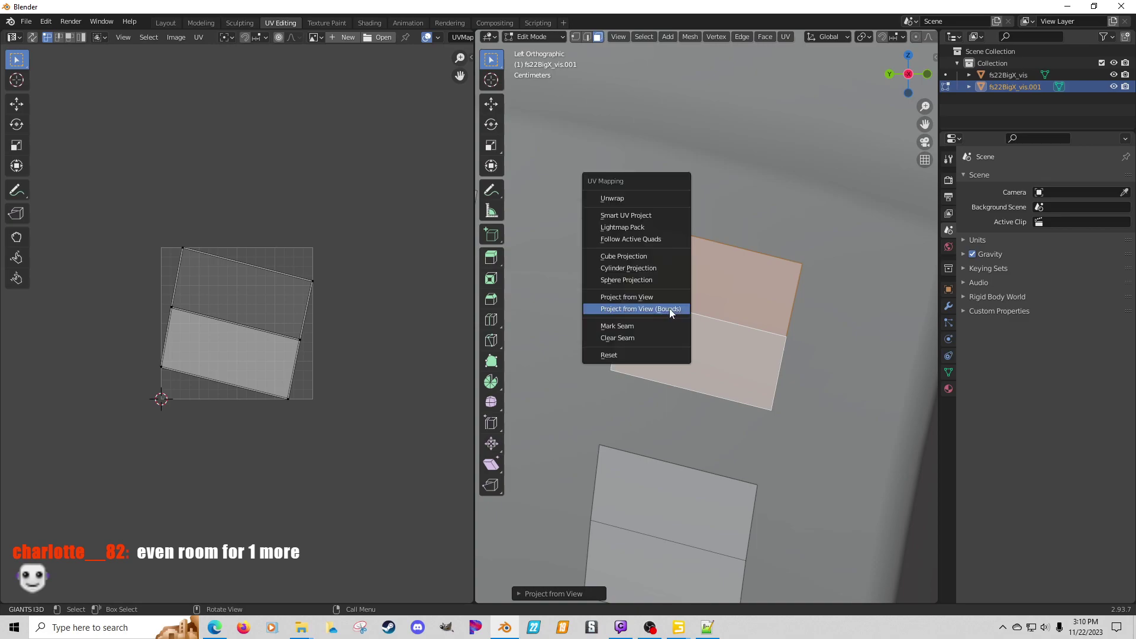
left_click(617, 215)
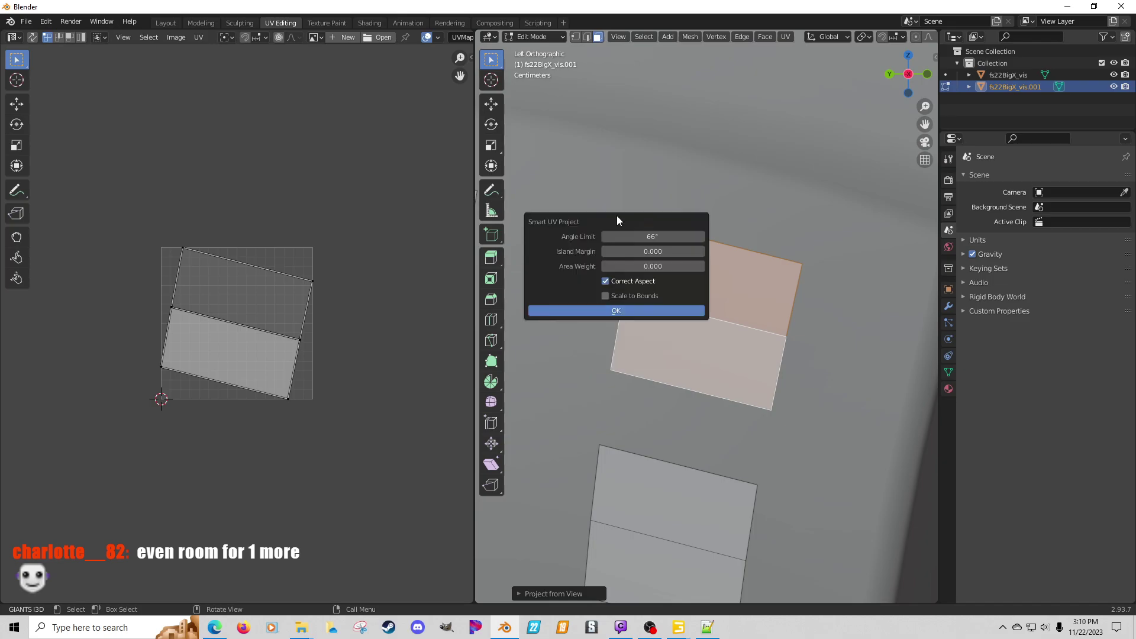
left_click(615, 312)
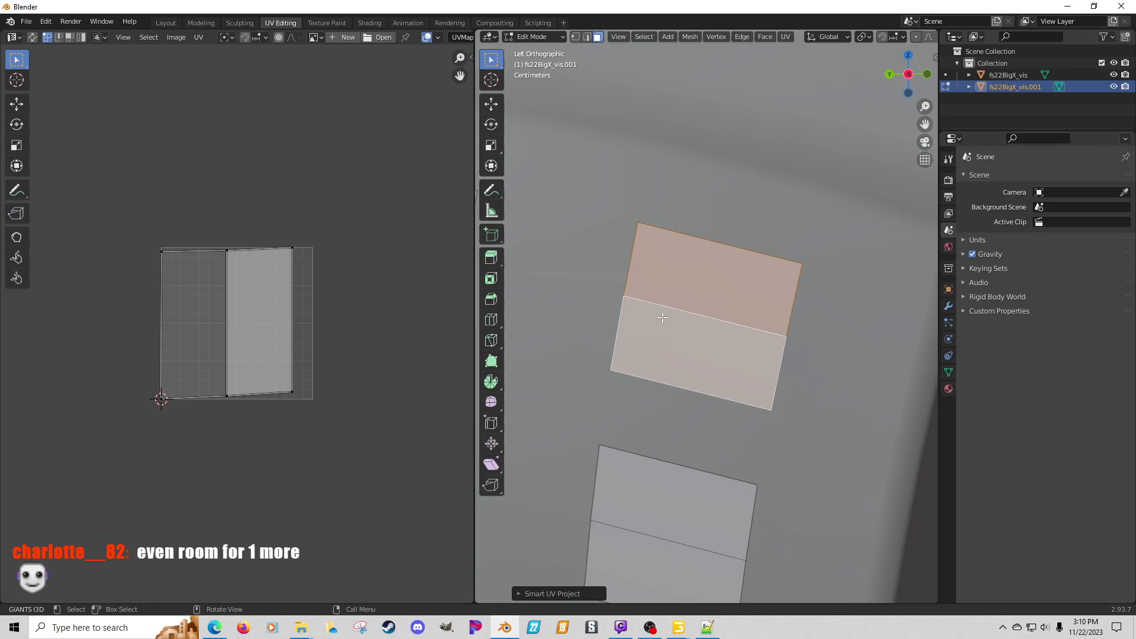
Step: Unwrap the selected patch's UVs with the standard Unwrap, and select all faces of the patch object
key("u")
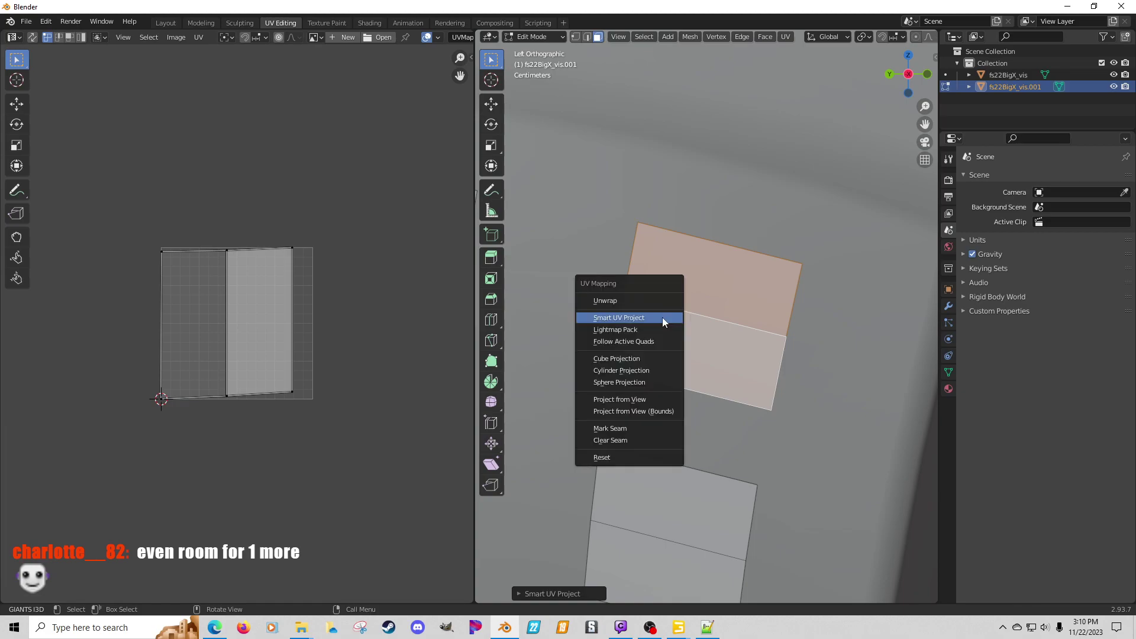
left_click(627, 304)
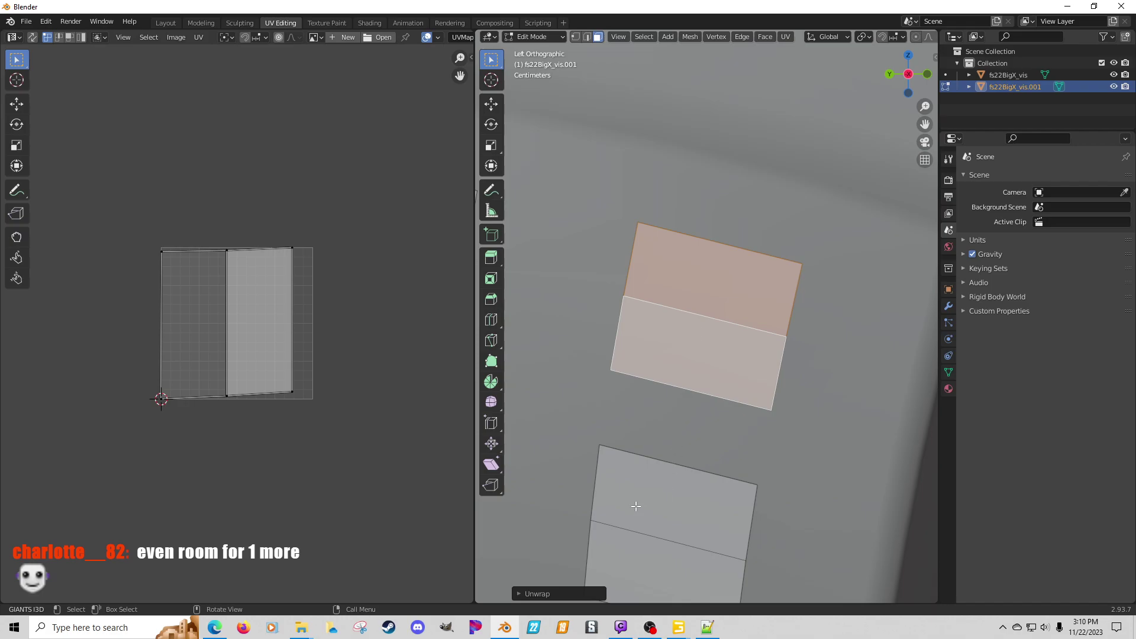
left_click(667, 568)
key("a")
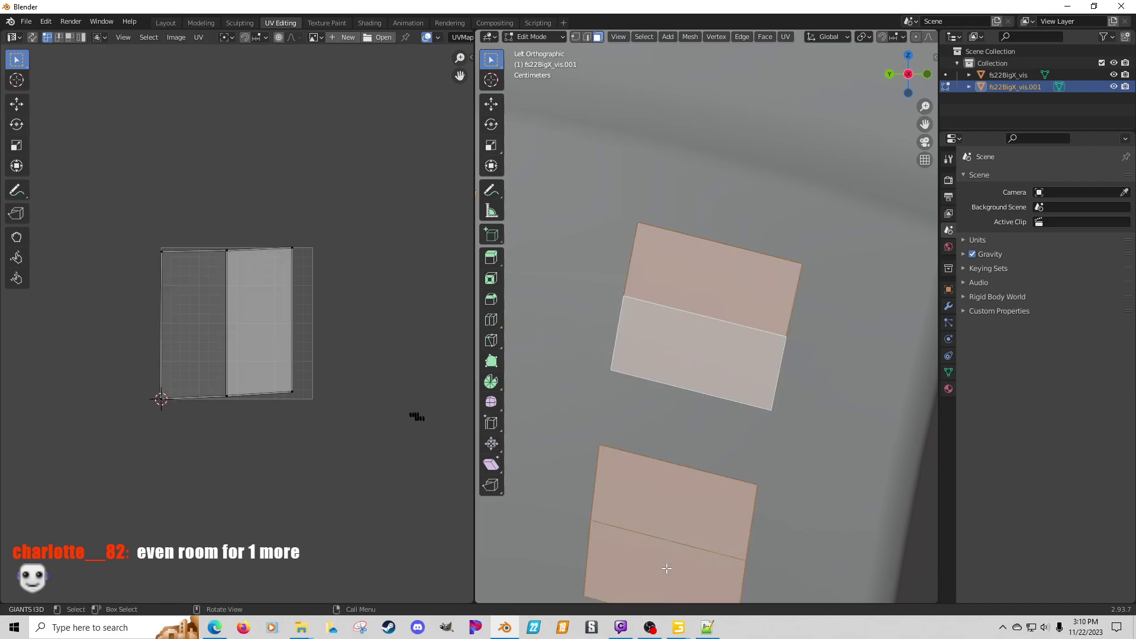